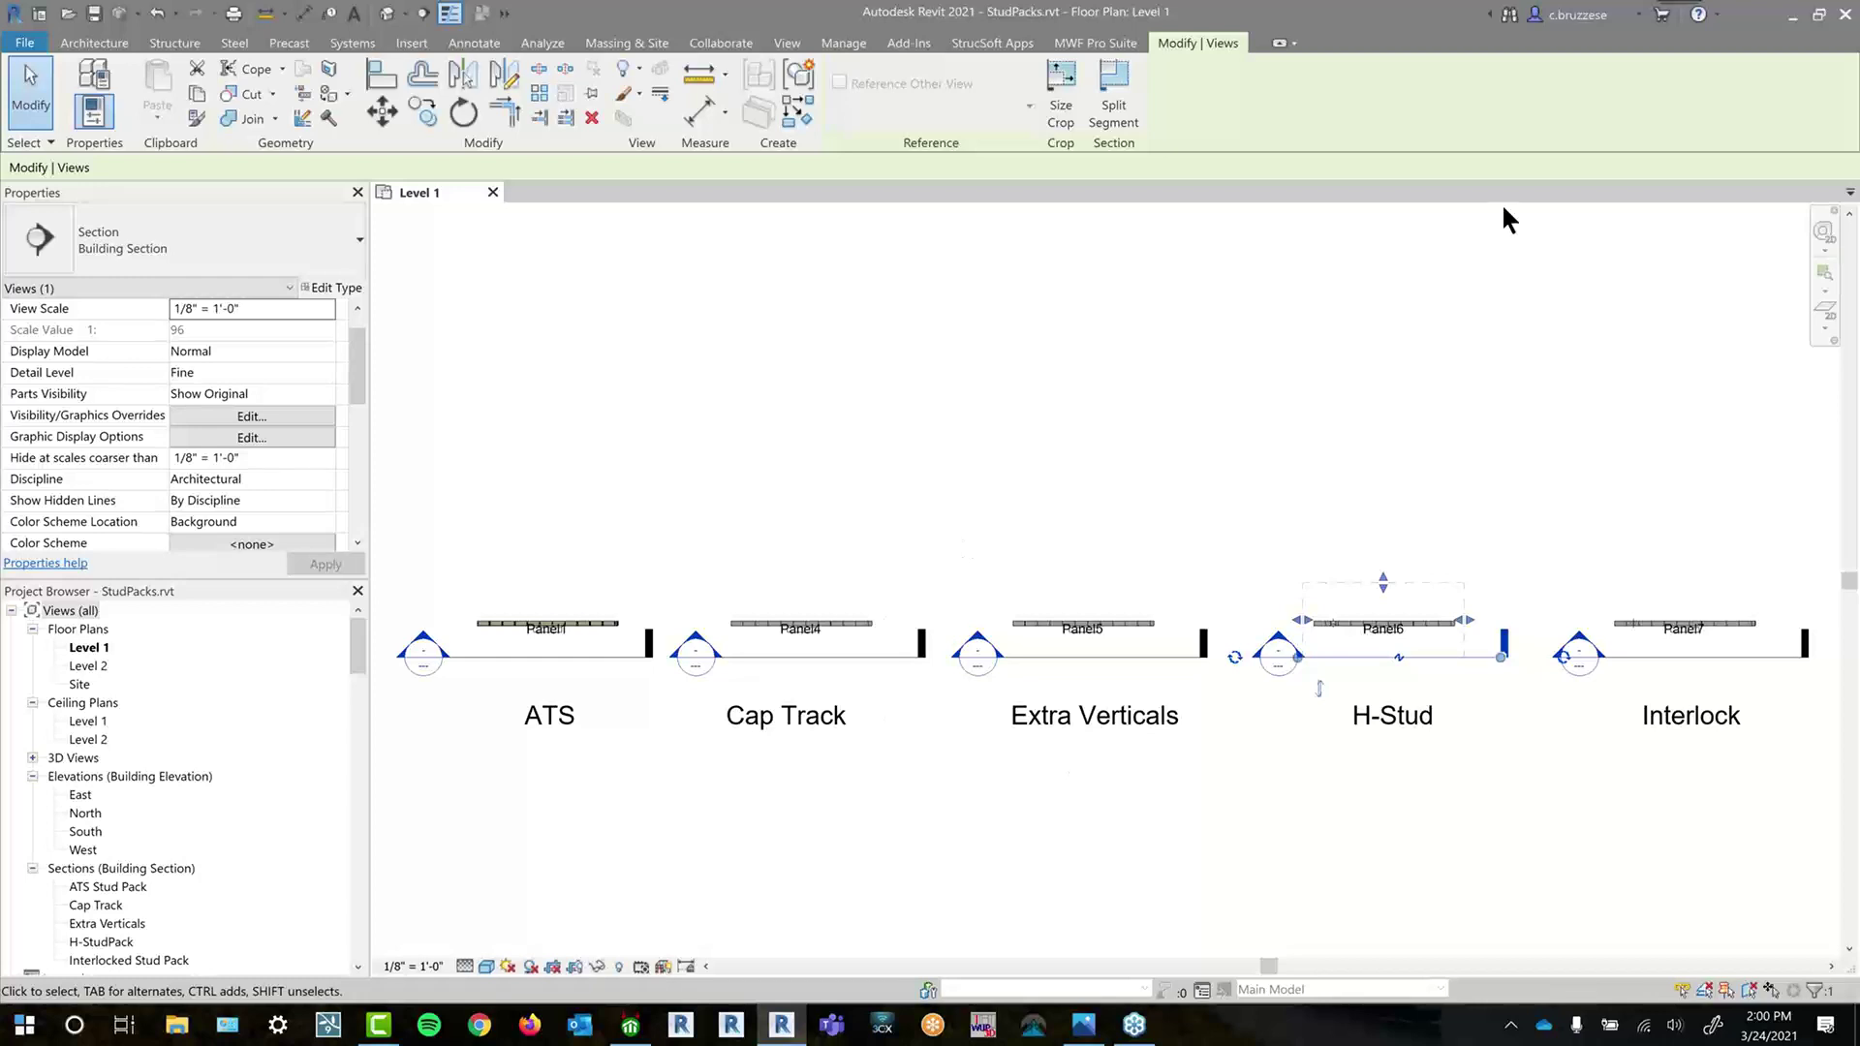
- Show the MWF Pro Suite ribbon and deselect the H-Stud section on the Level 1 plan
click(1100, 44)
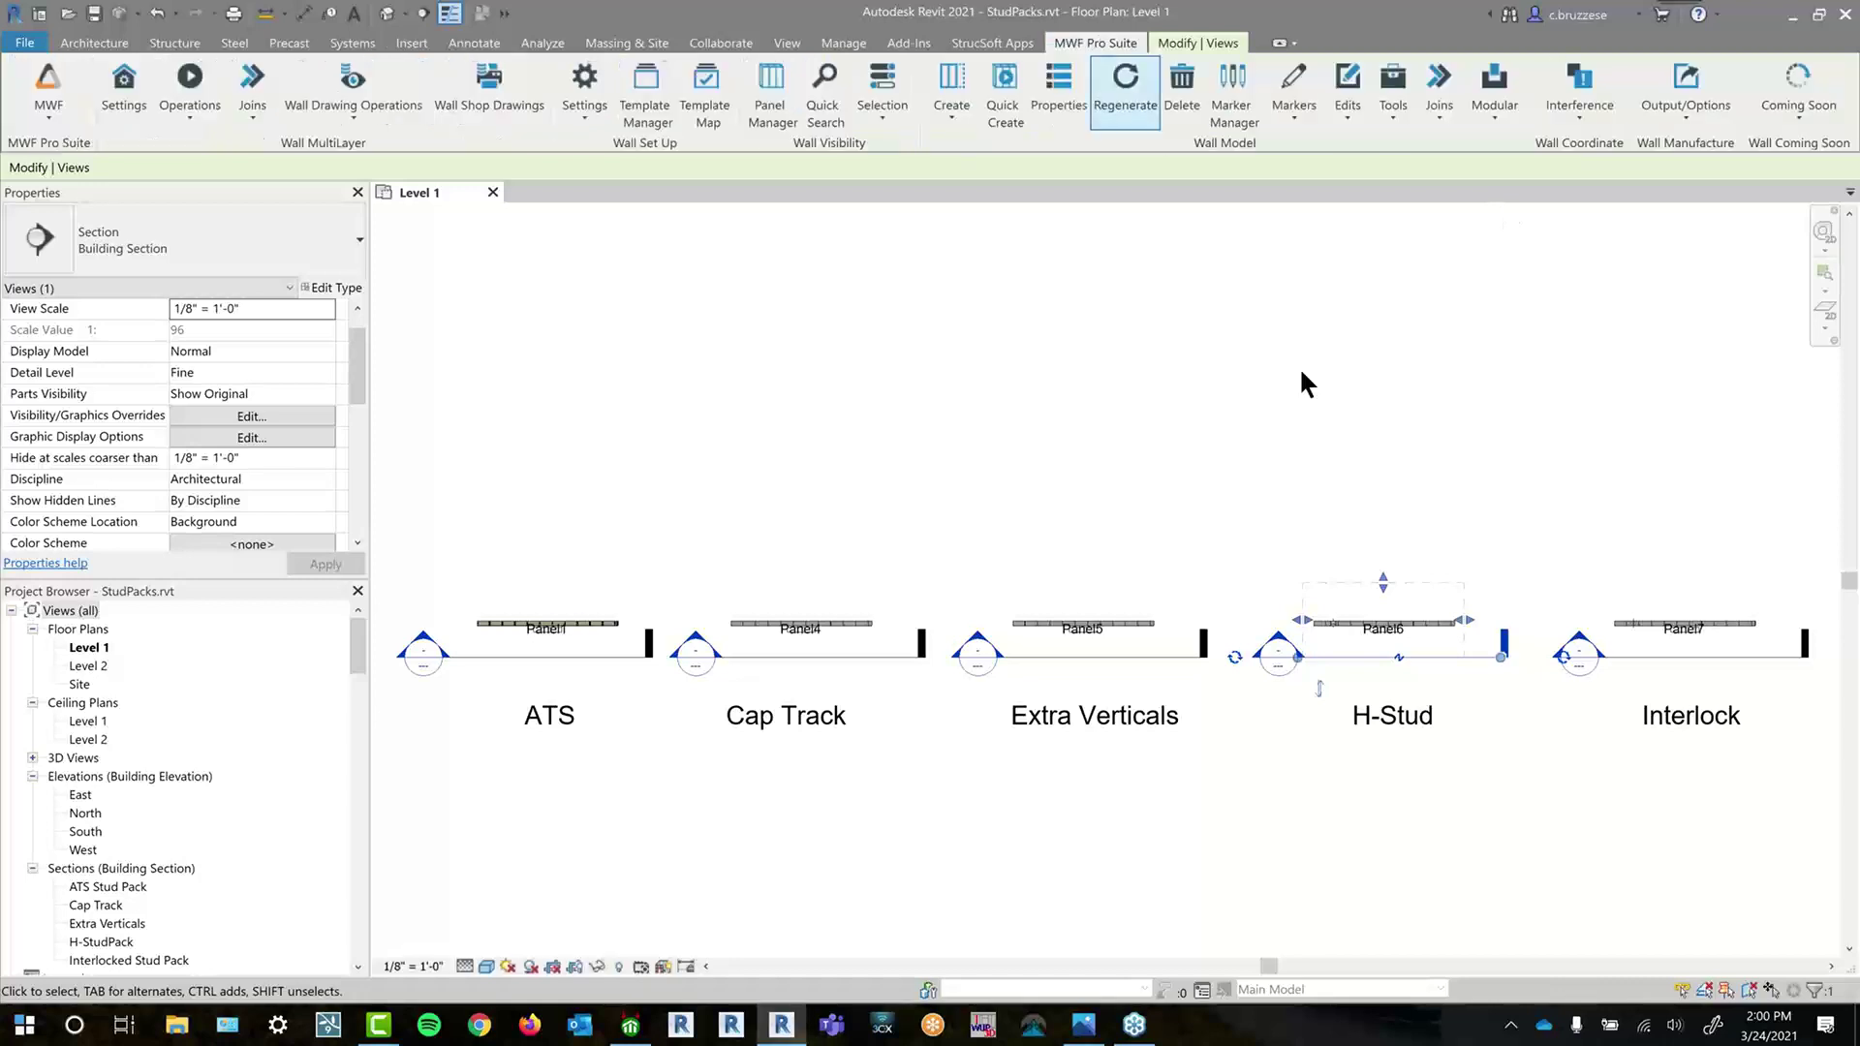
middle_drag(1296, 480, 1283, 475)
click(1281, 478)
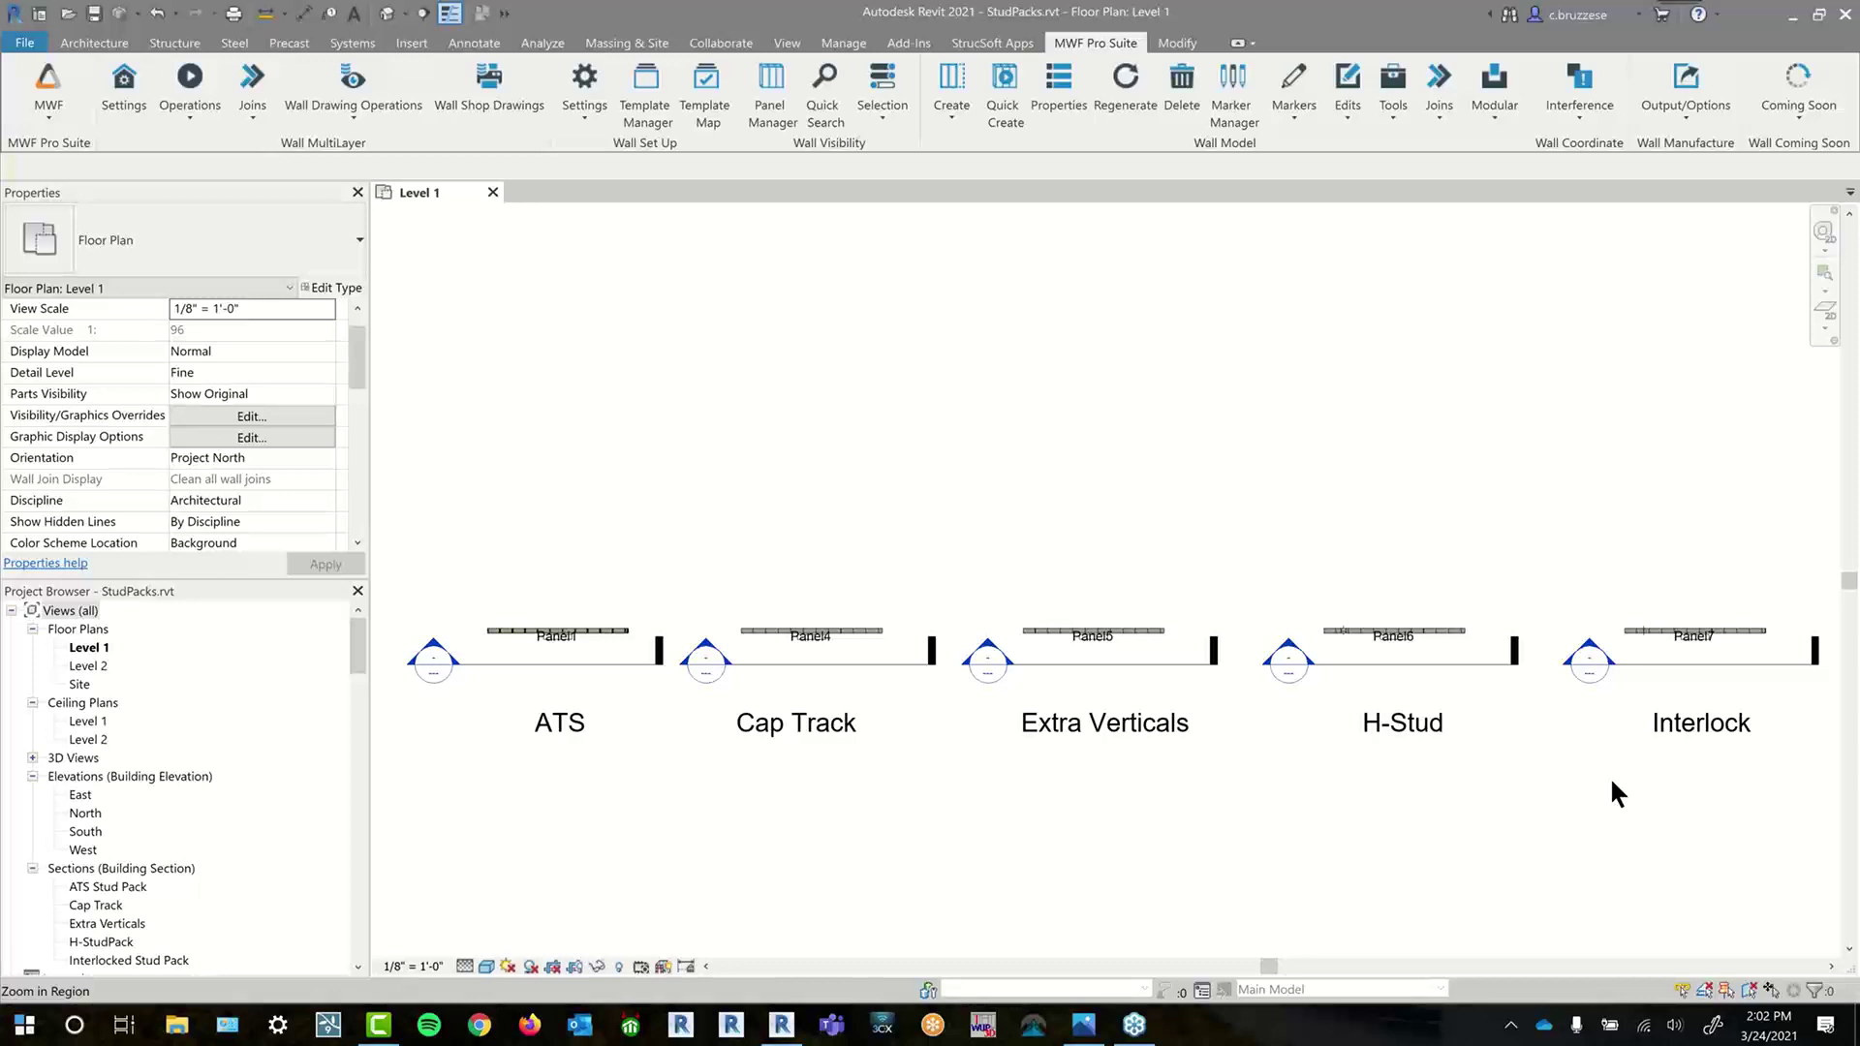
click(1231, 97)
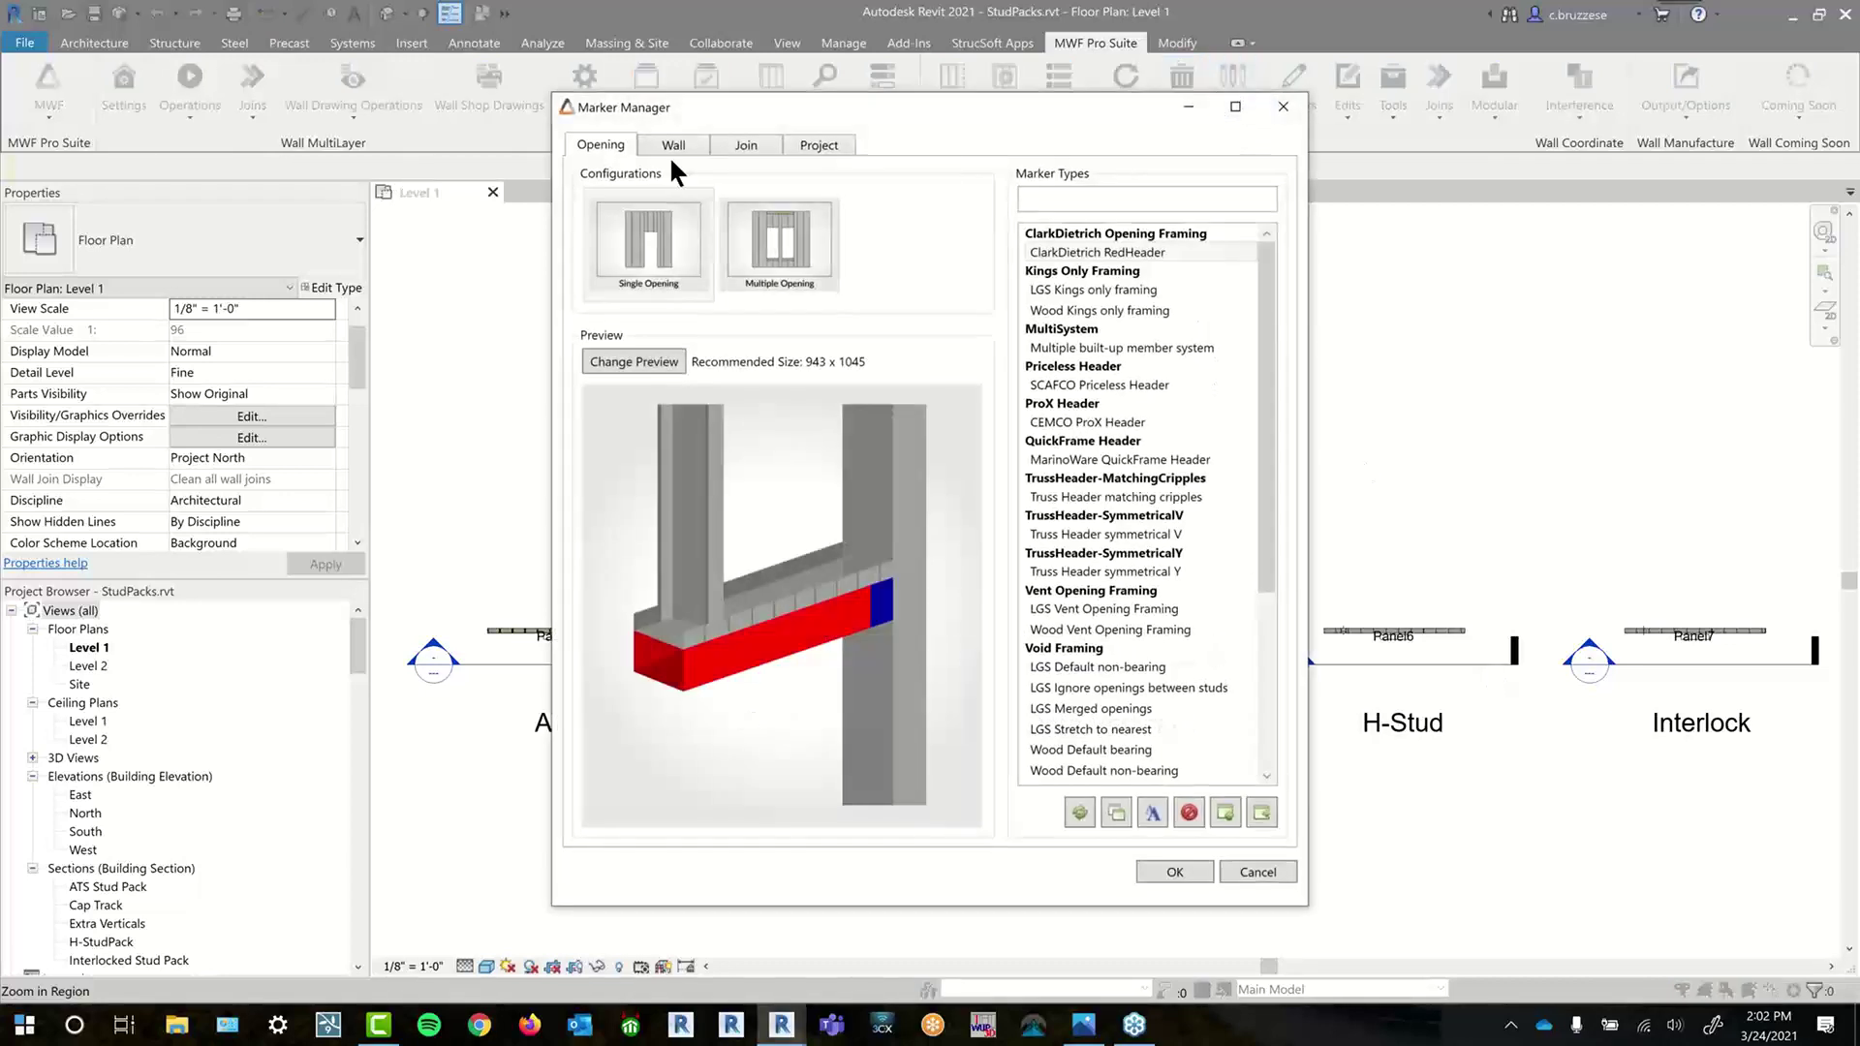
click(672, 142)
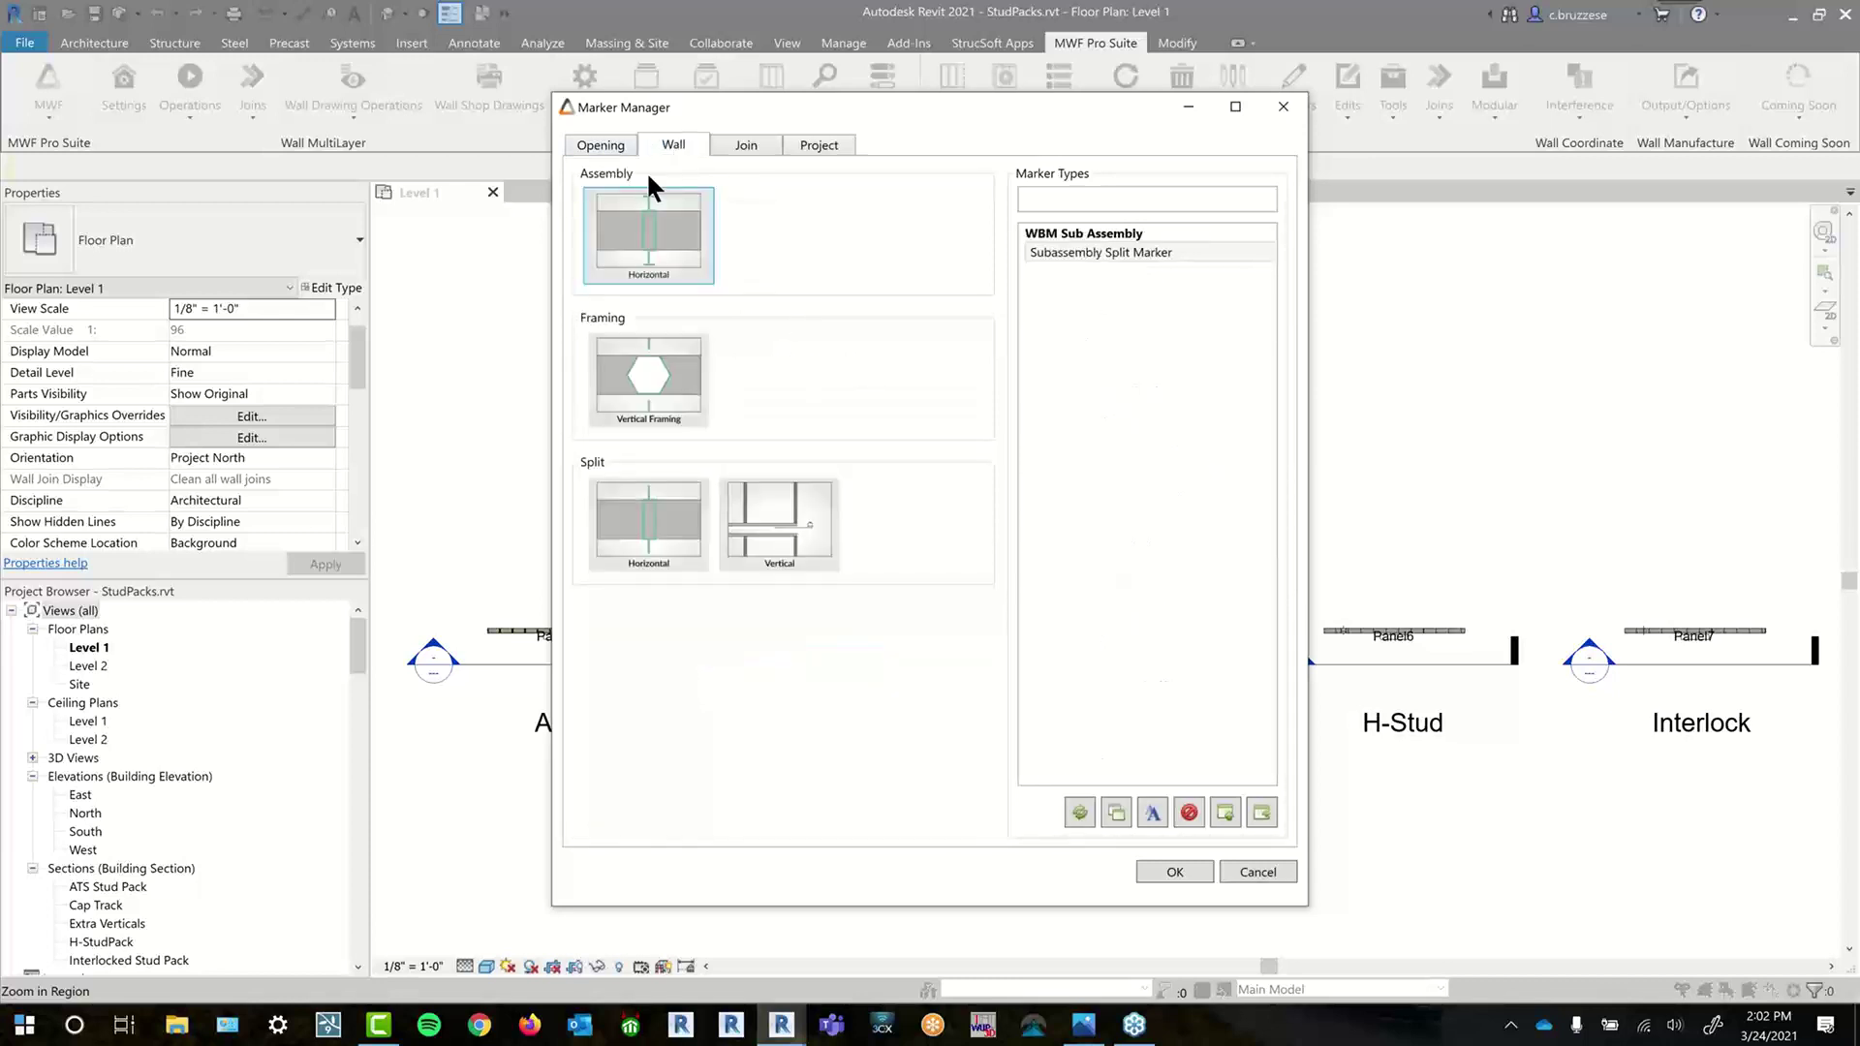
click(668, 410)
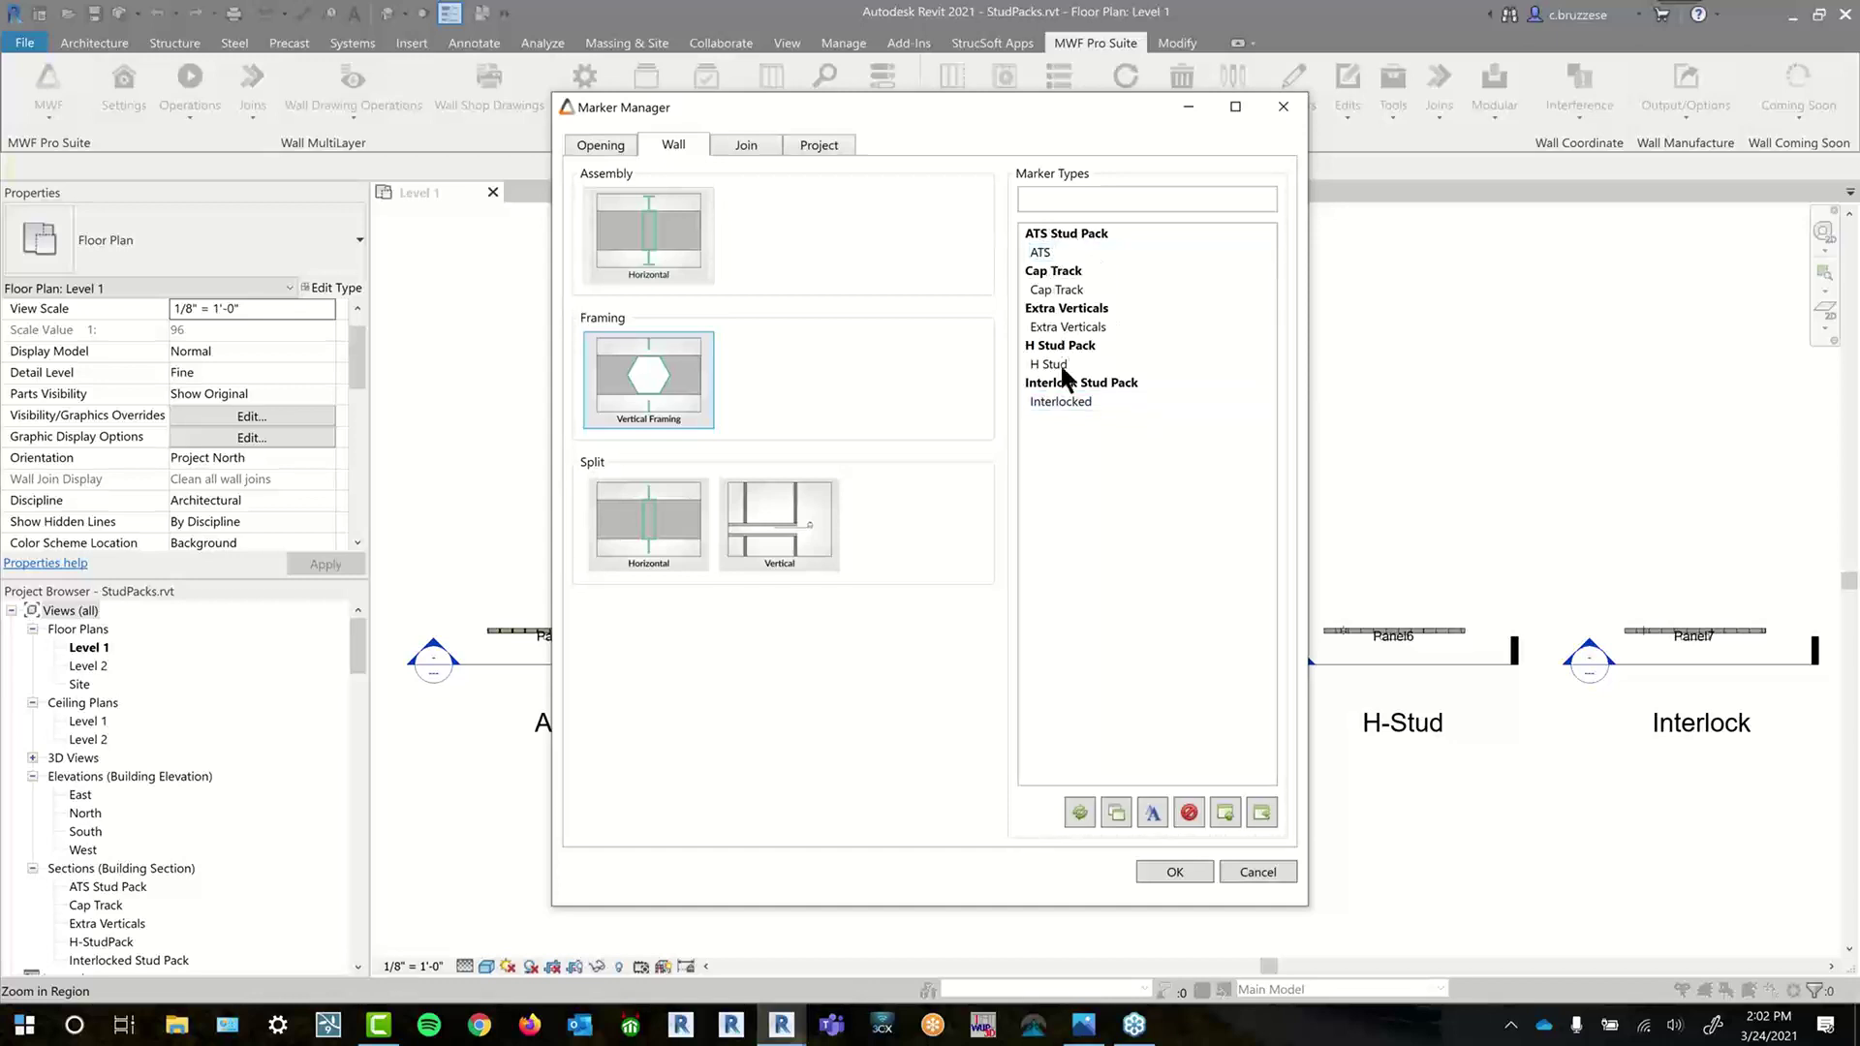
mouse_move(1060, 393)
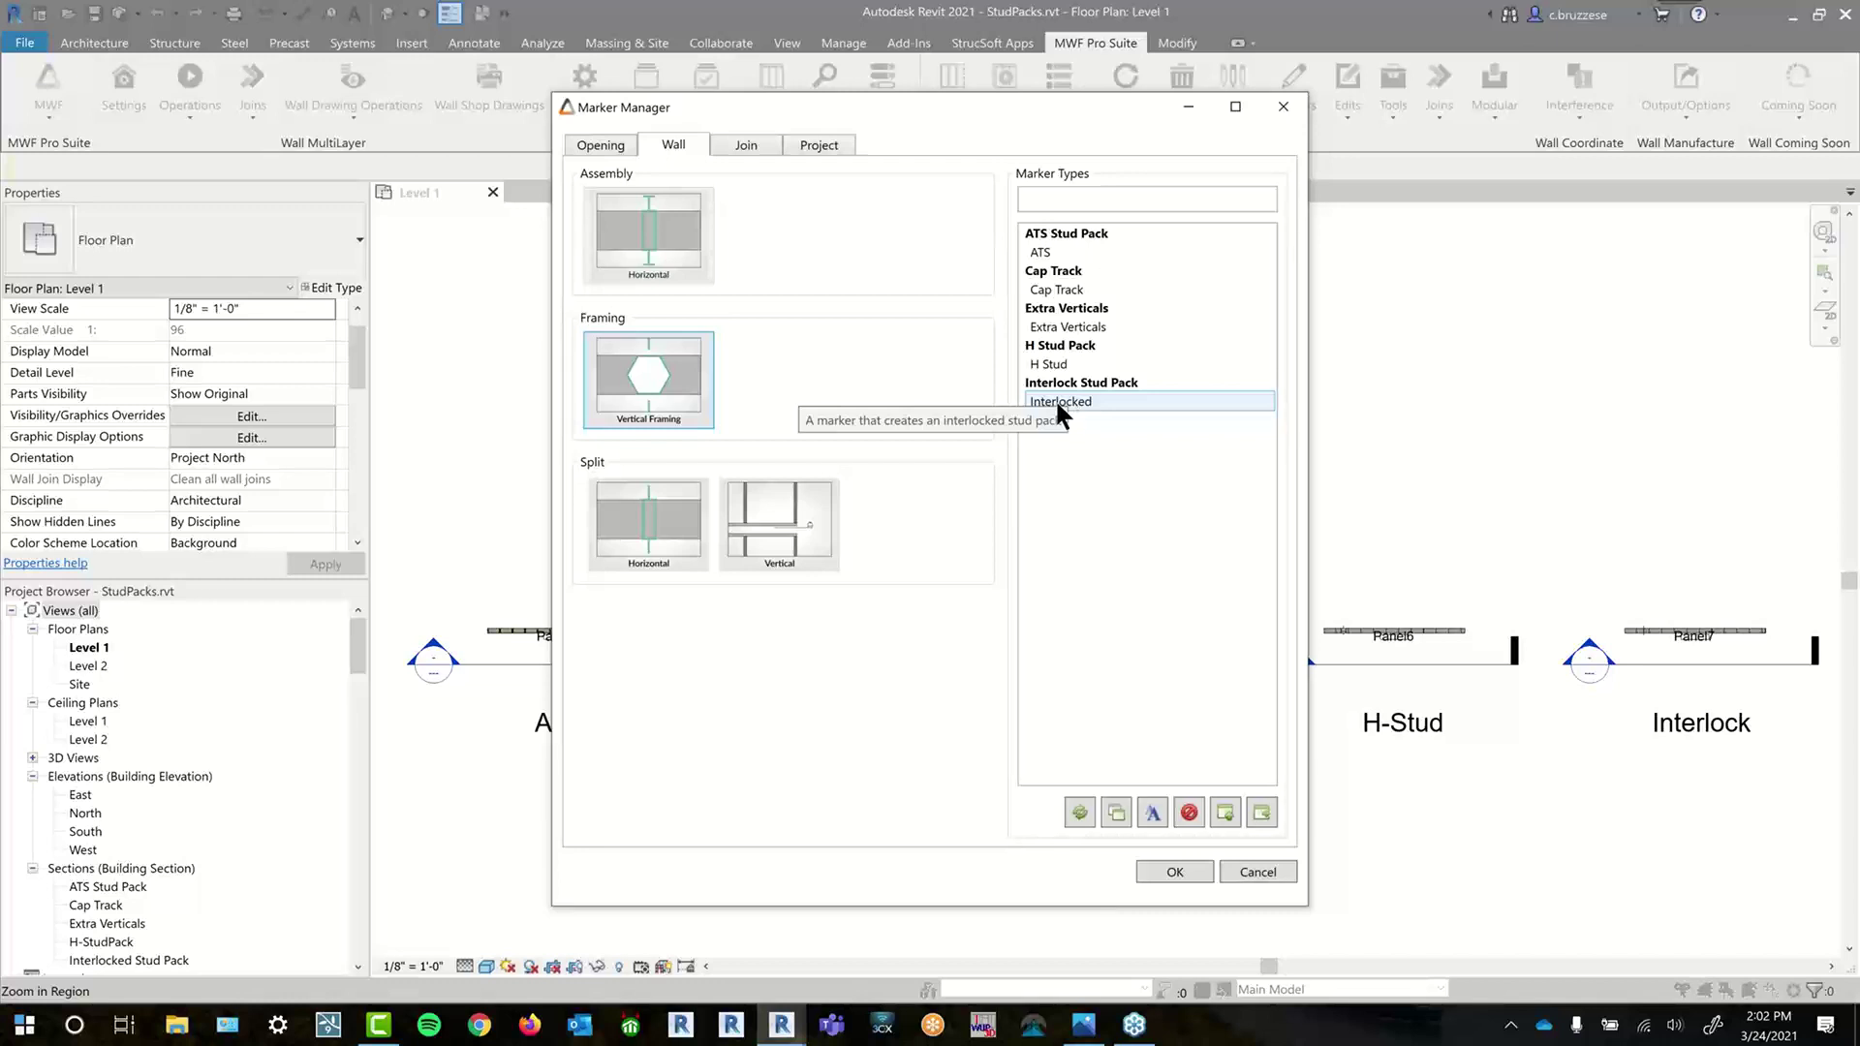
- Close the Marker Manager and zoom in on the ATS and Cap Track panels
click(1172, 871)
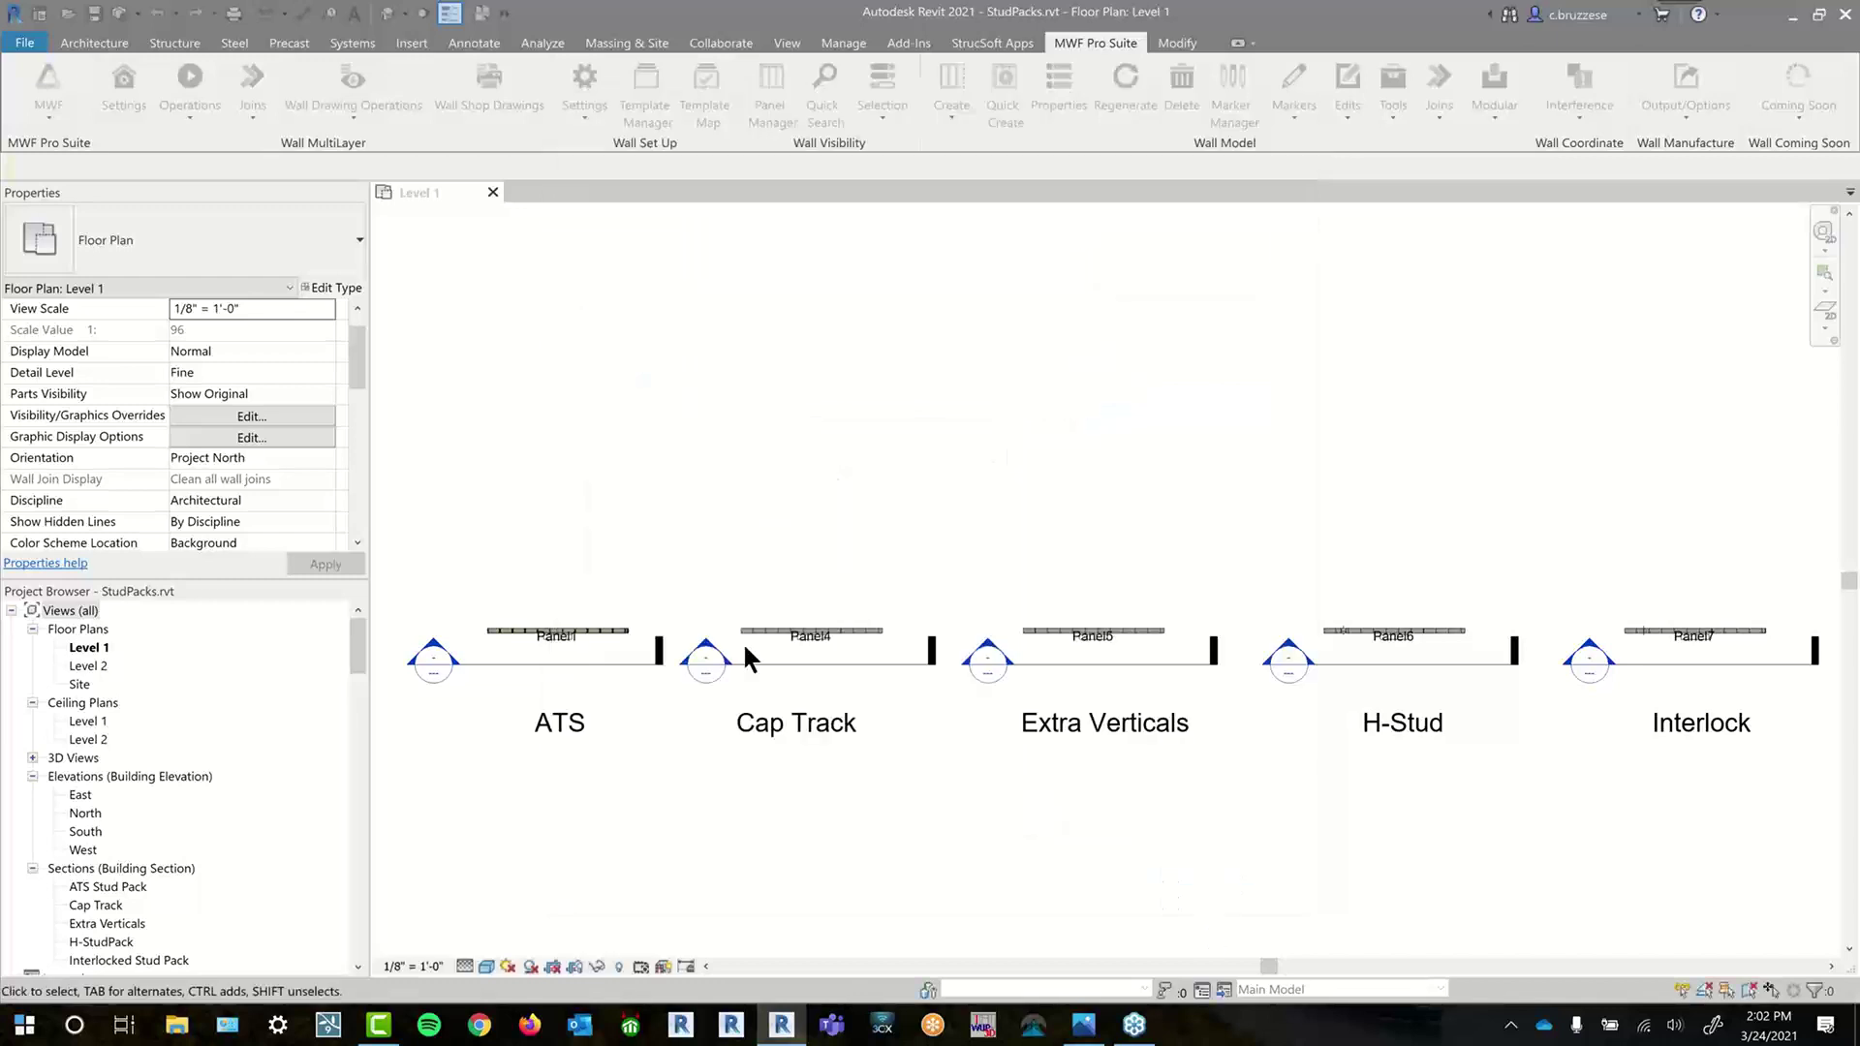
scroll(783, 643, up, 1)
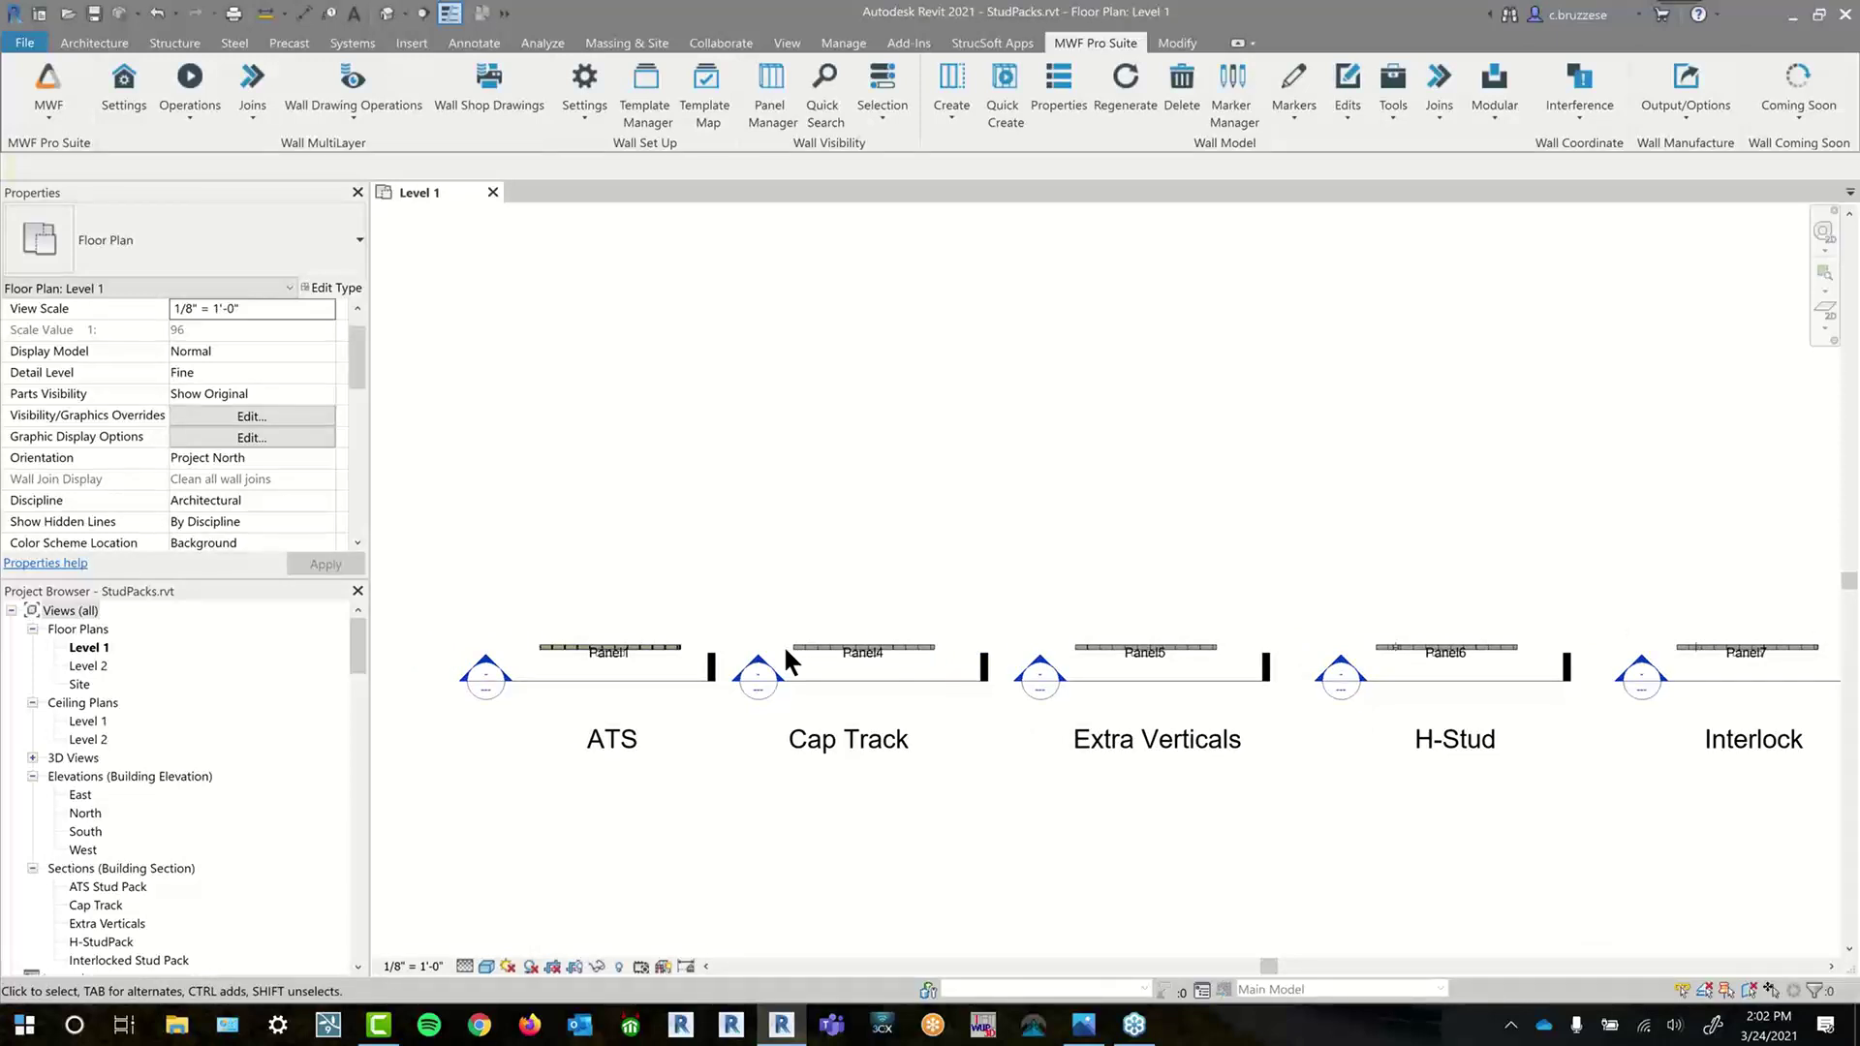
scroll(575, 692, up, 4)
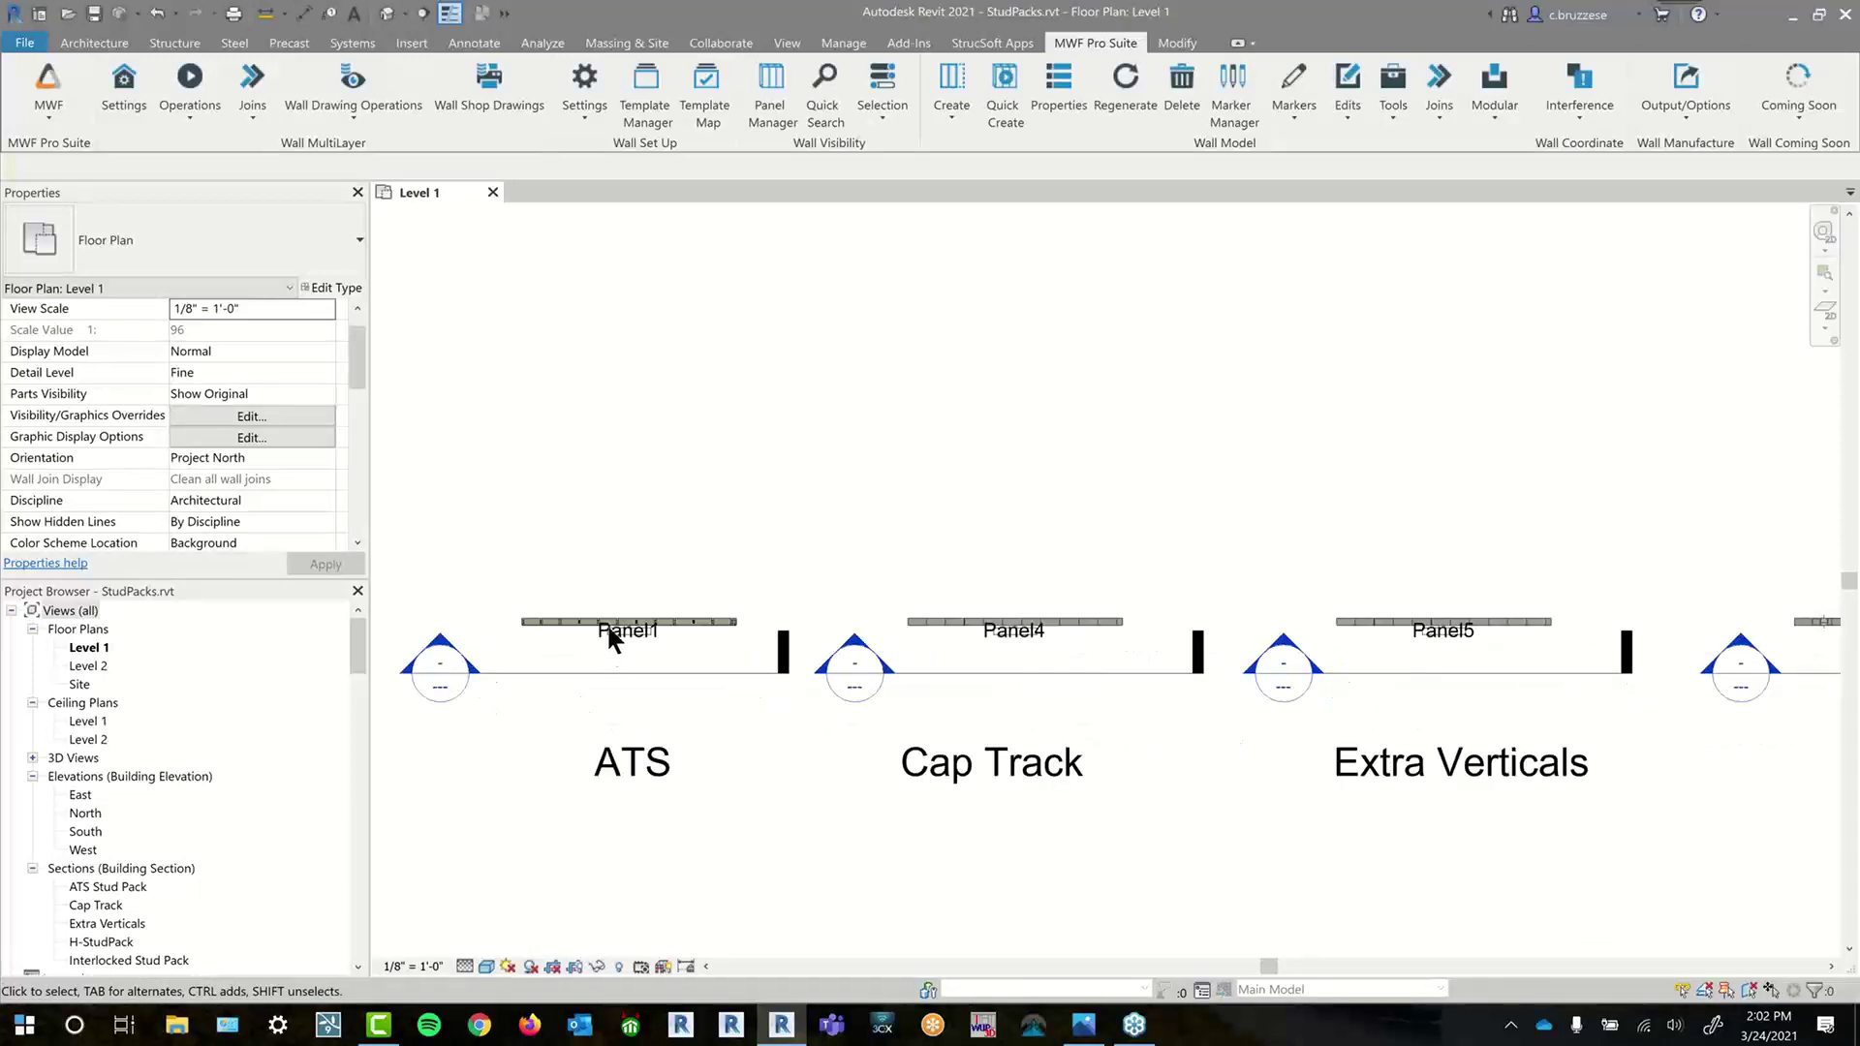
middle_drag(976, 769, 1141, 814)
scroll(1142, 814, up, 1)
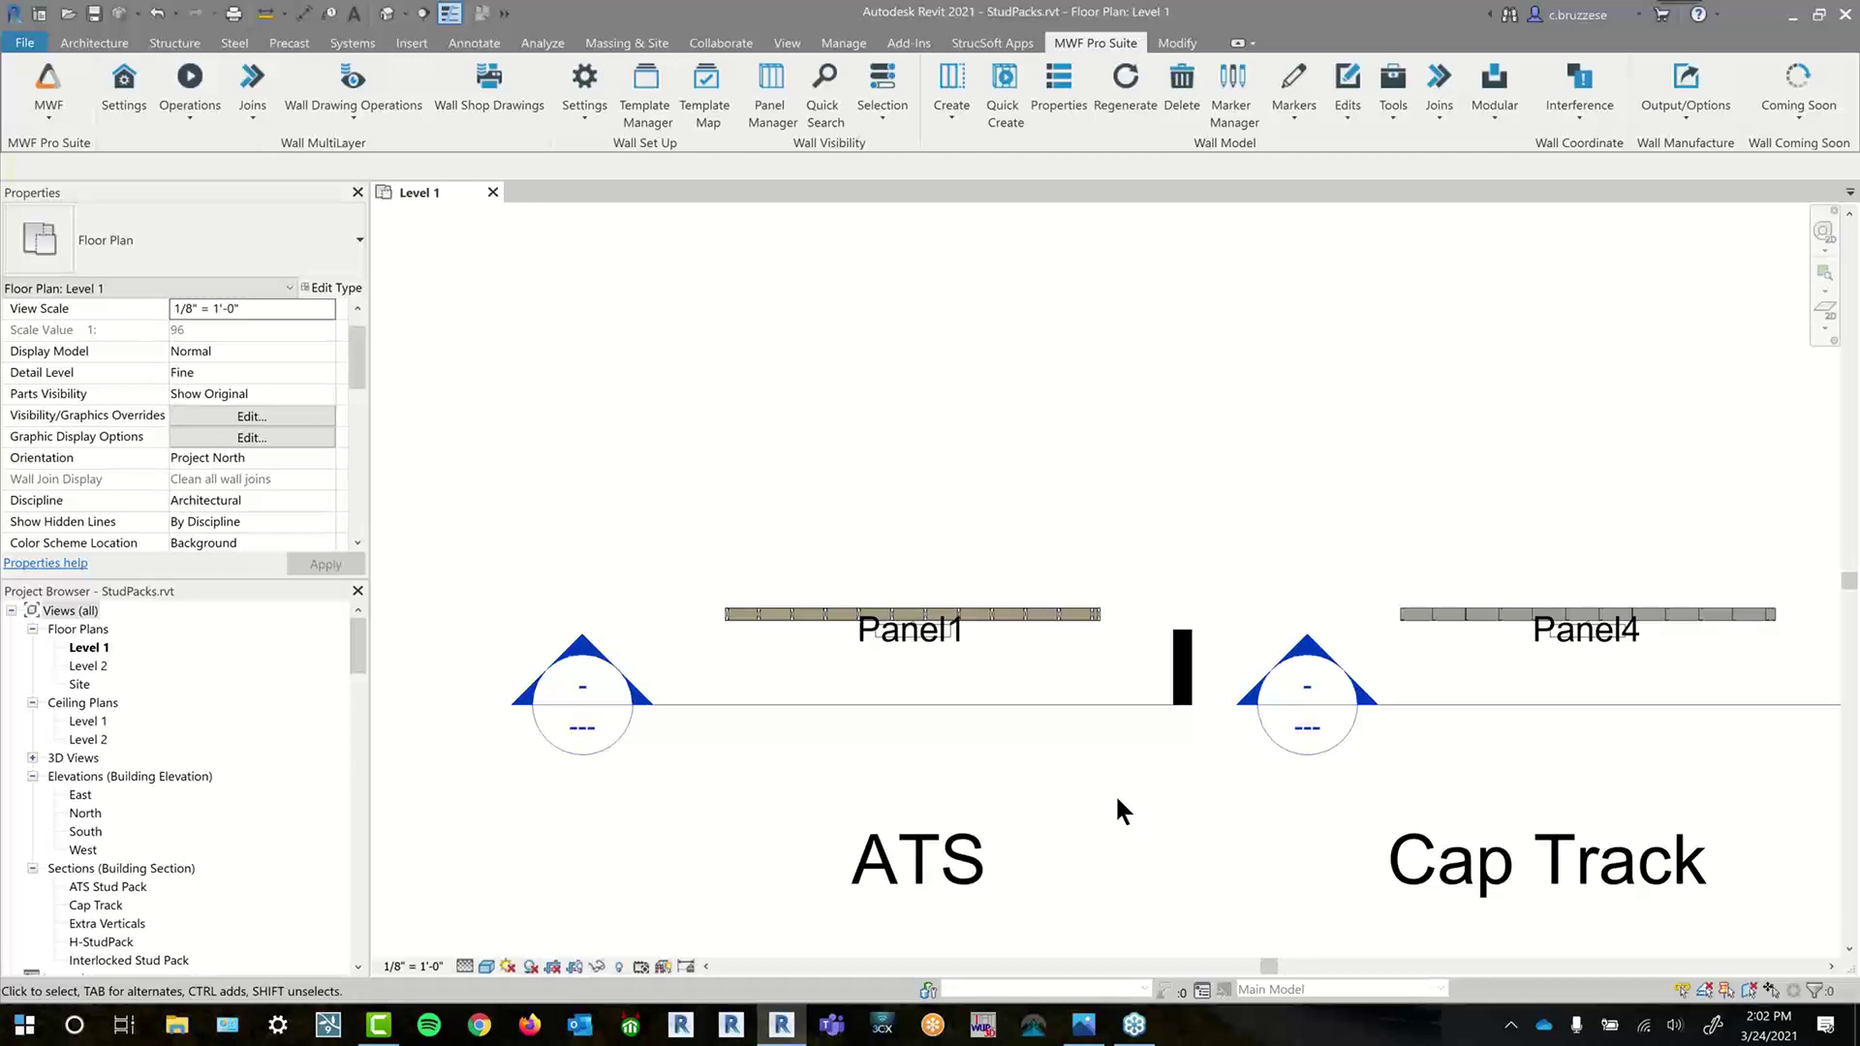
- Bring up the Strong Rod ATS run termination image in Photos from the taskbar
mouse_move(1081, 1025)
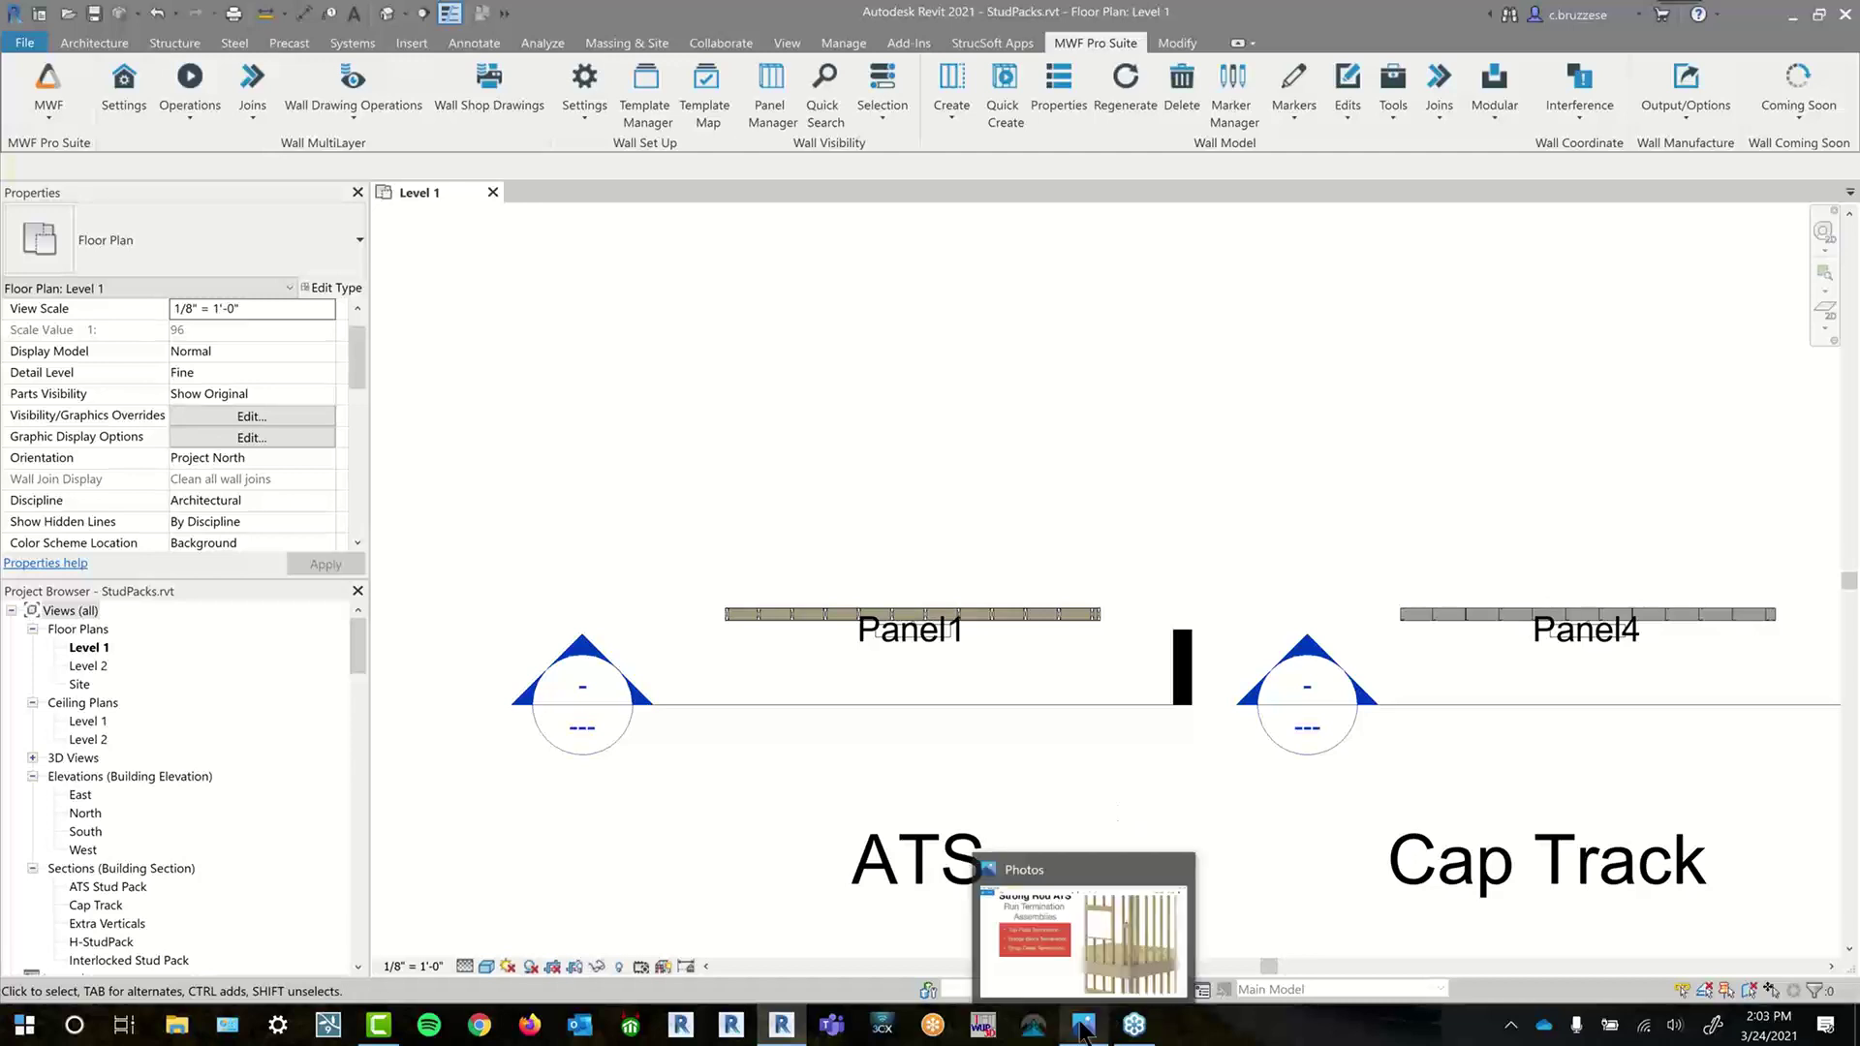
click(1112, 954)
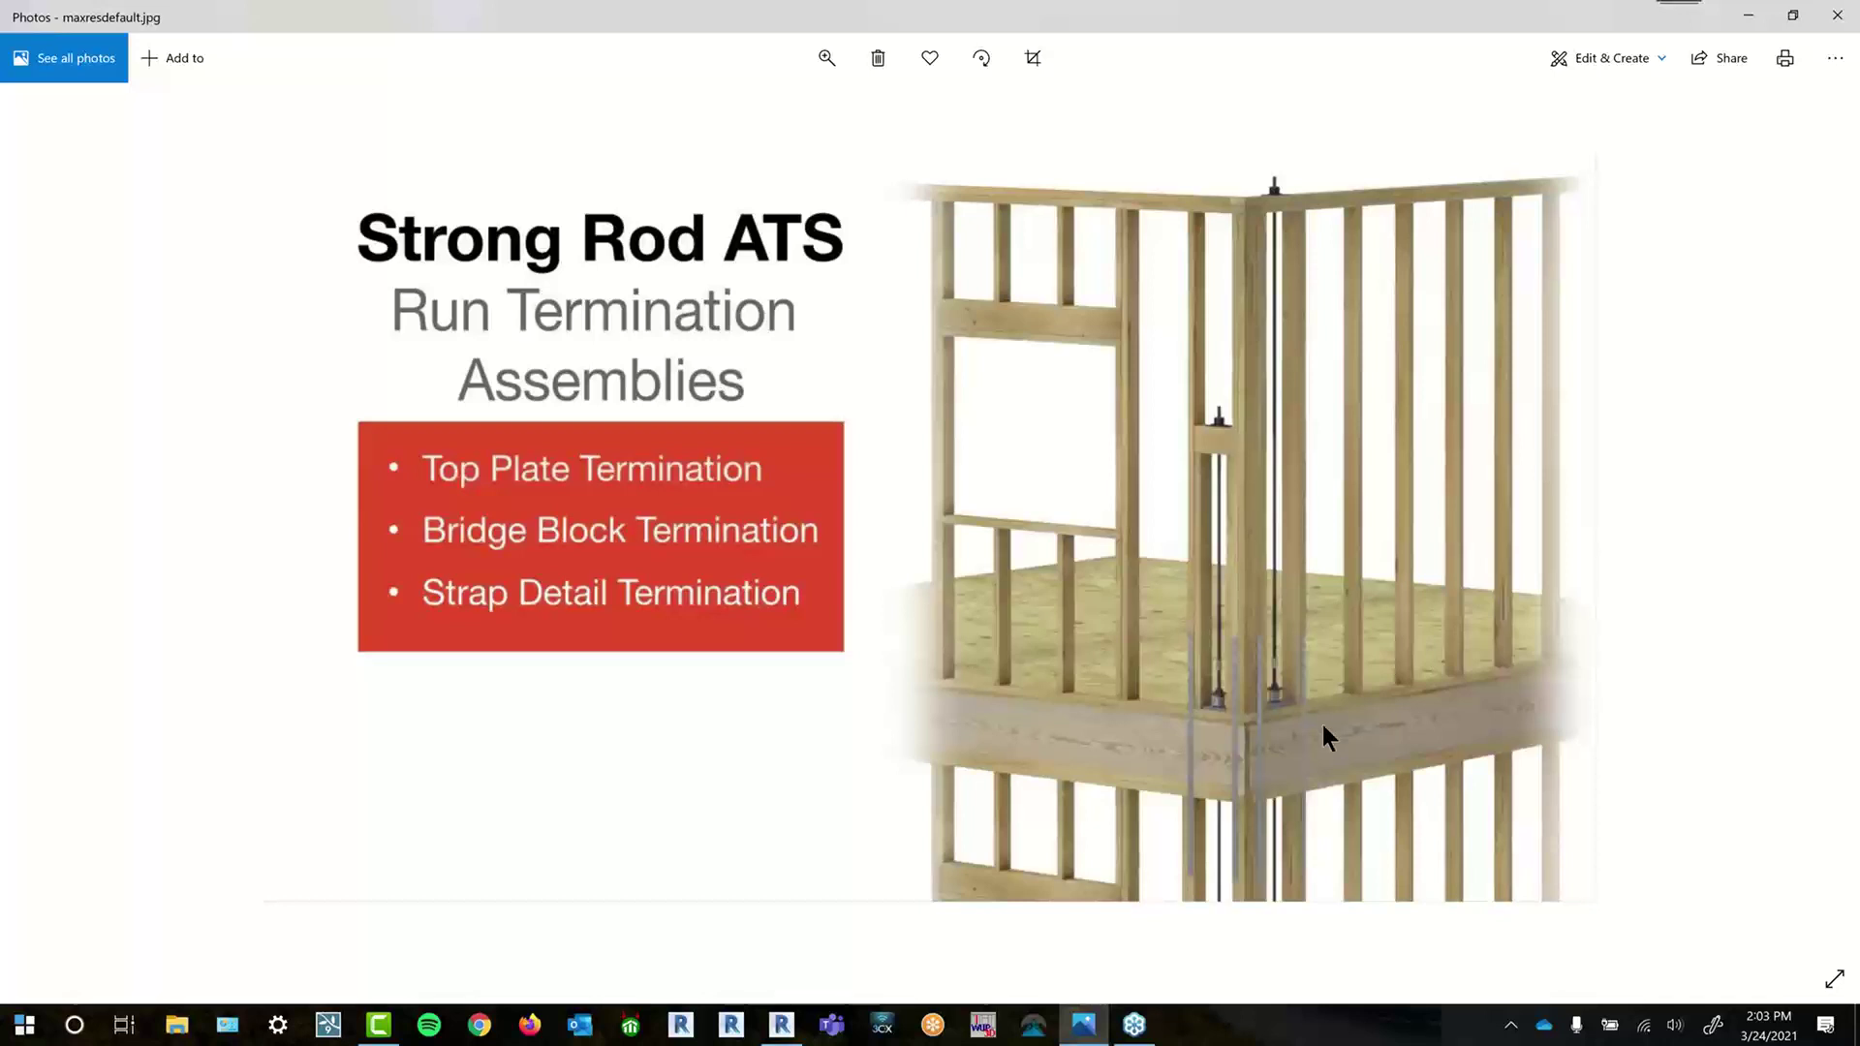
- Return to Revit and go to the ATS Stud Pack section view
click(1748, 15)
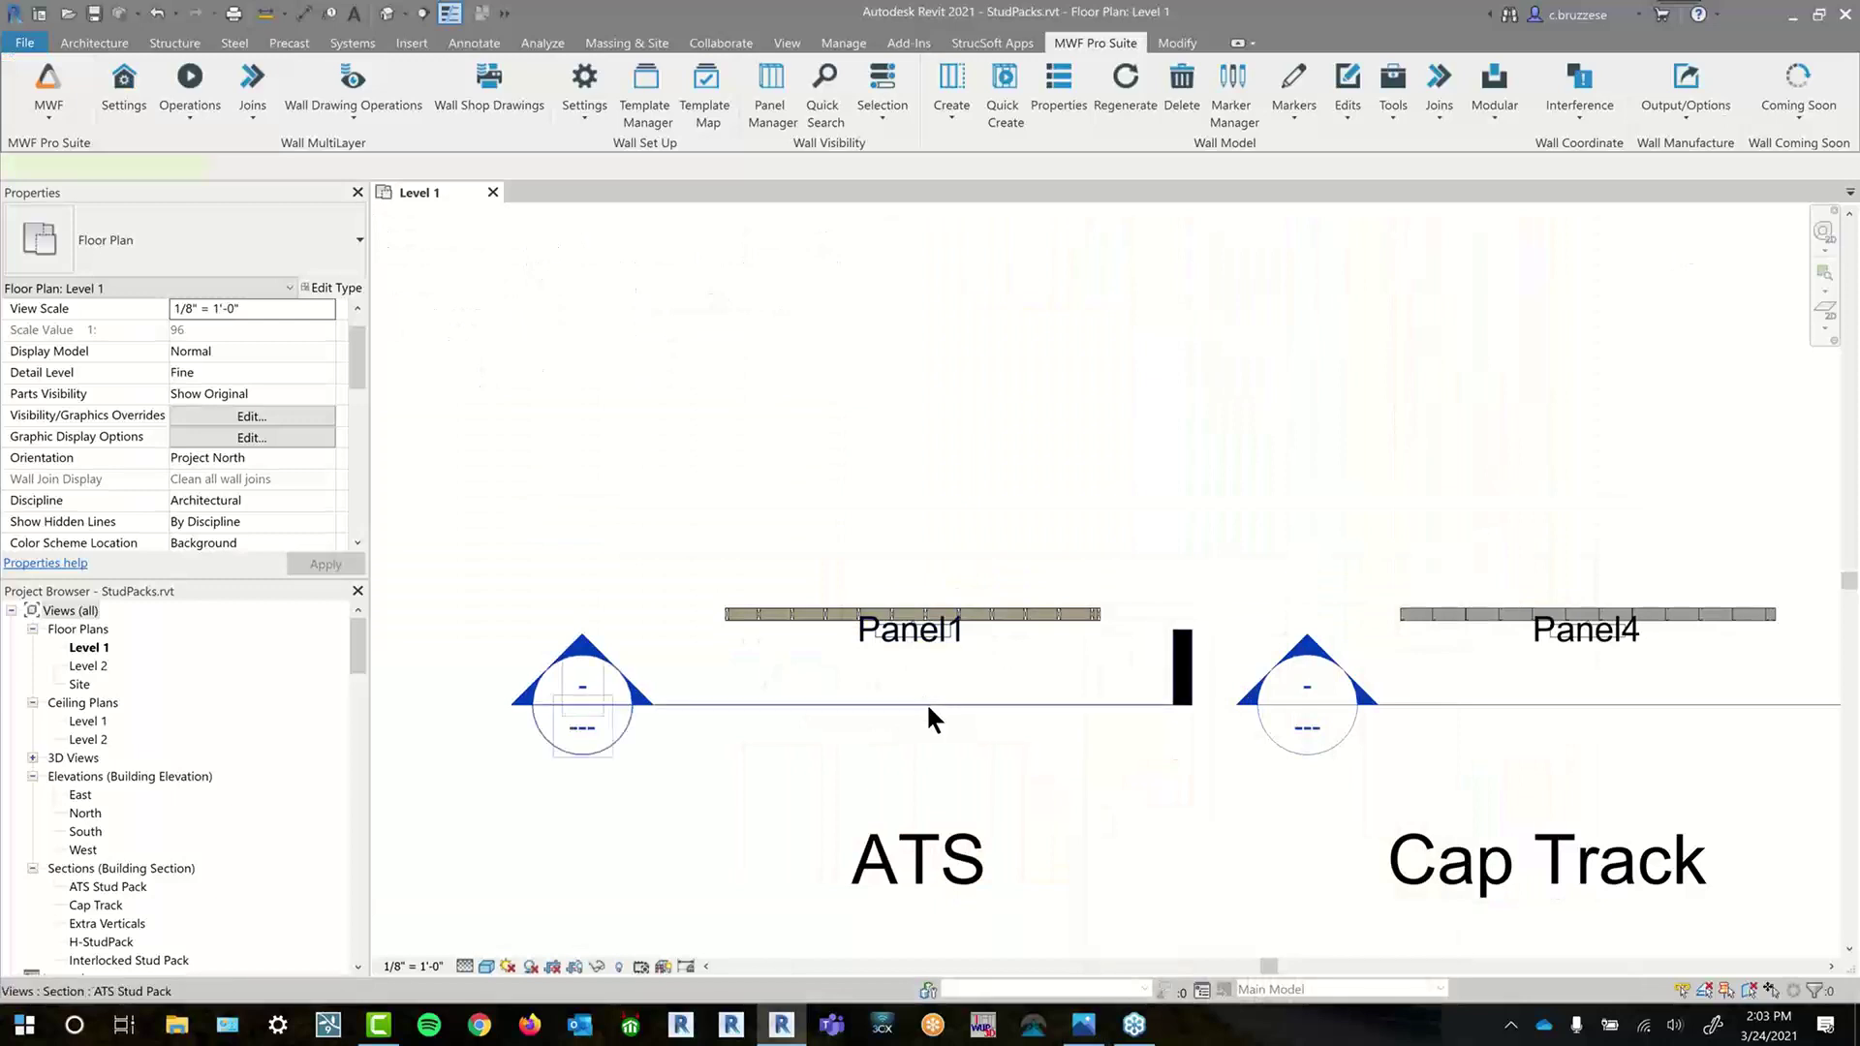
click(927, 702)
right_click(927, 708)
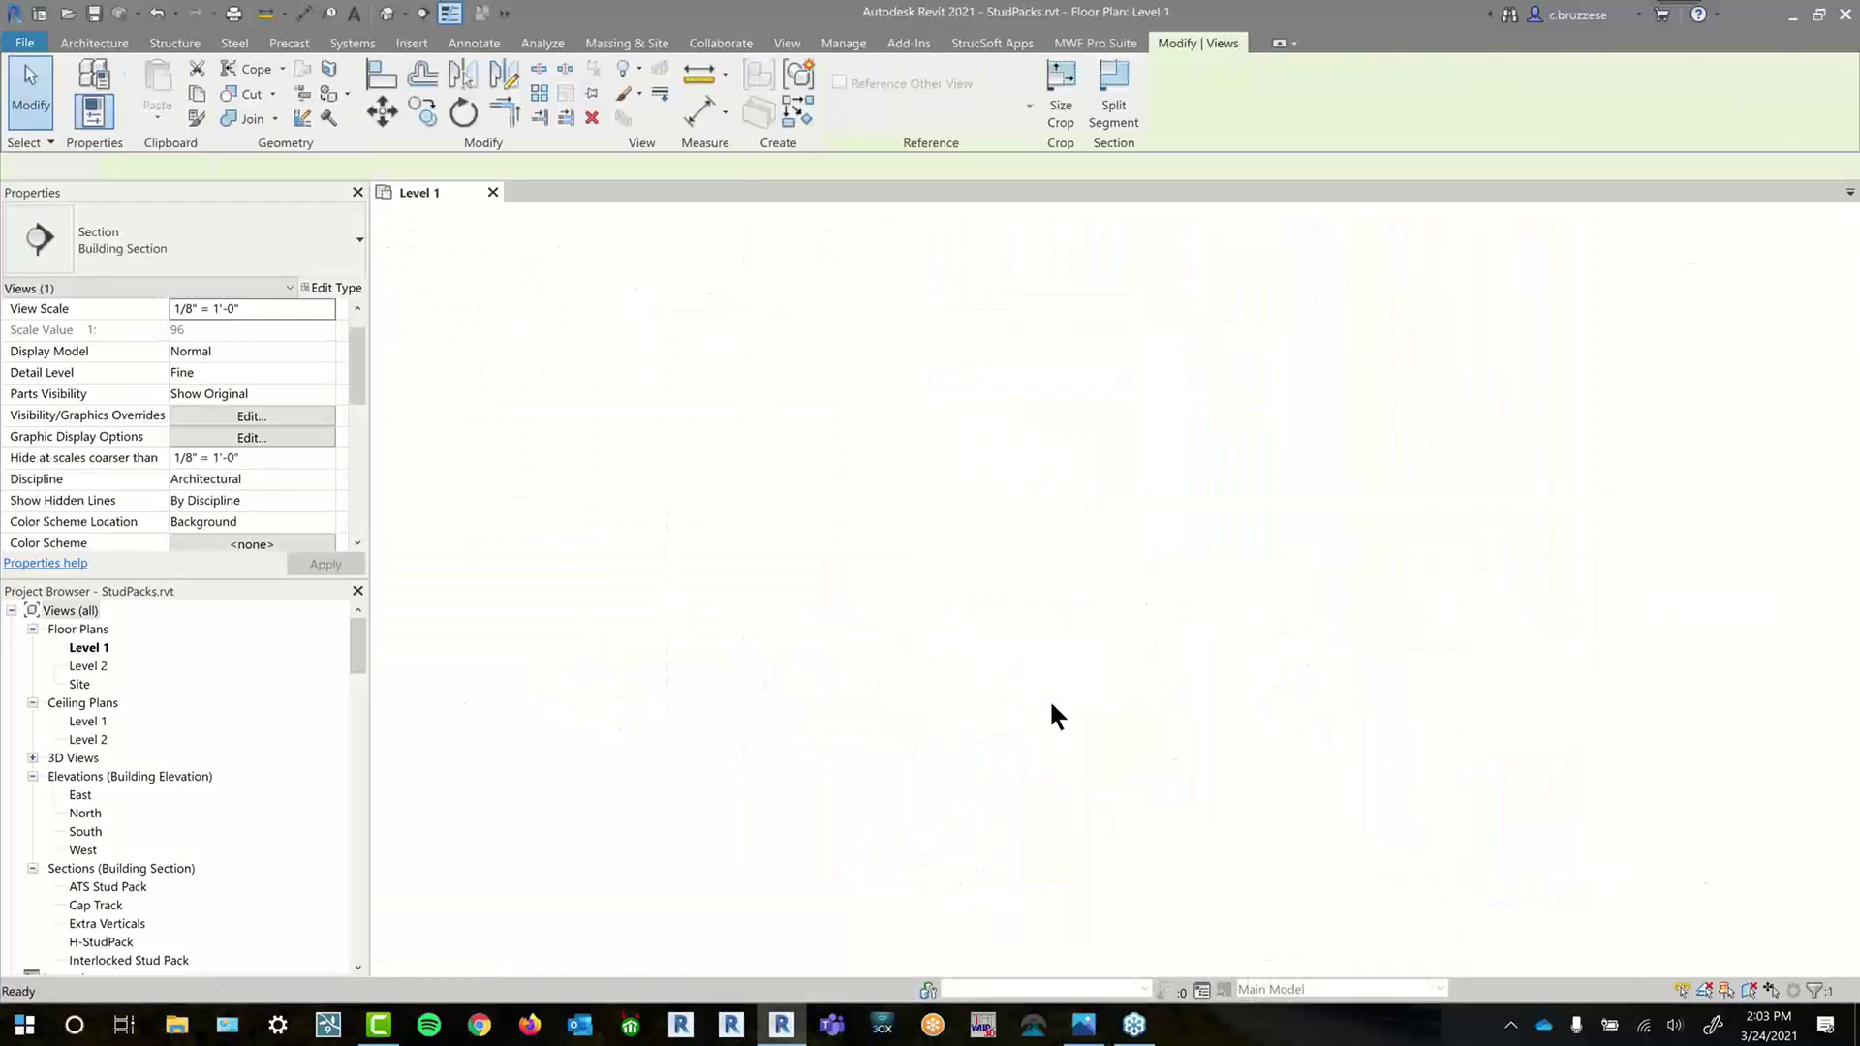
scroll(1250, 858, up, 1)
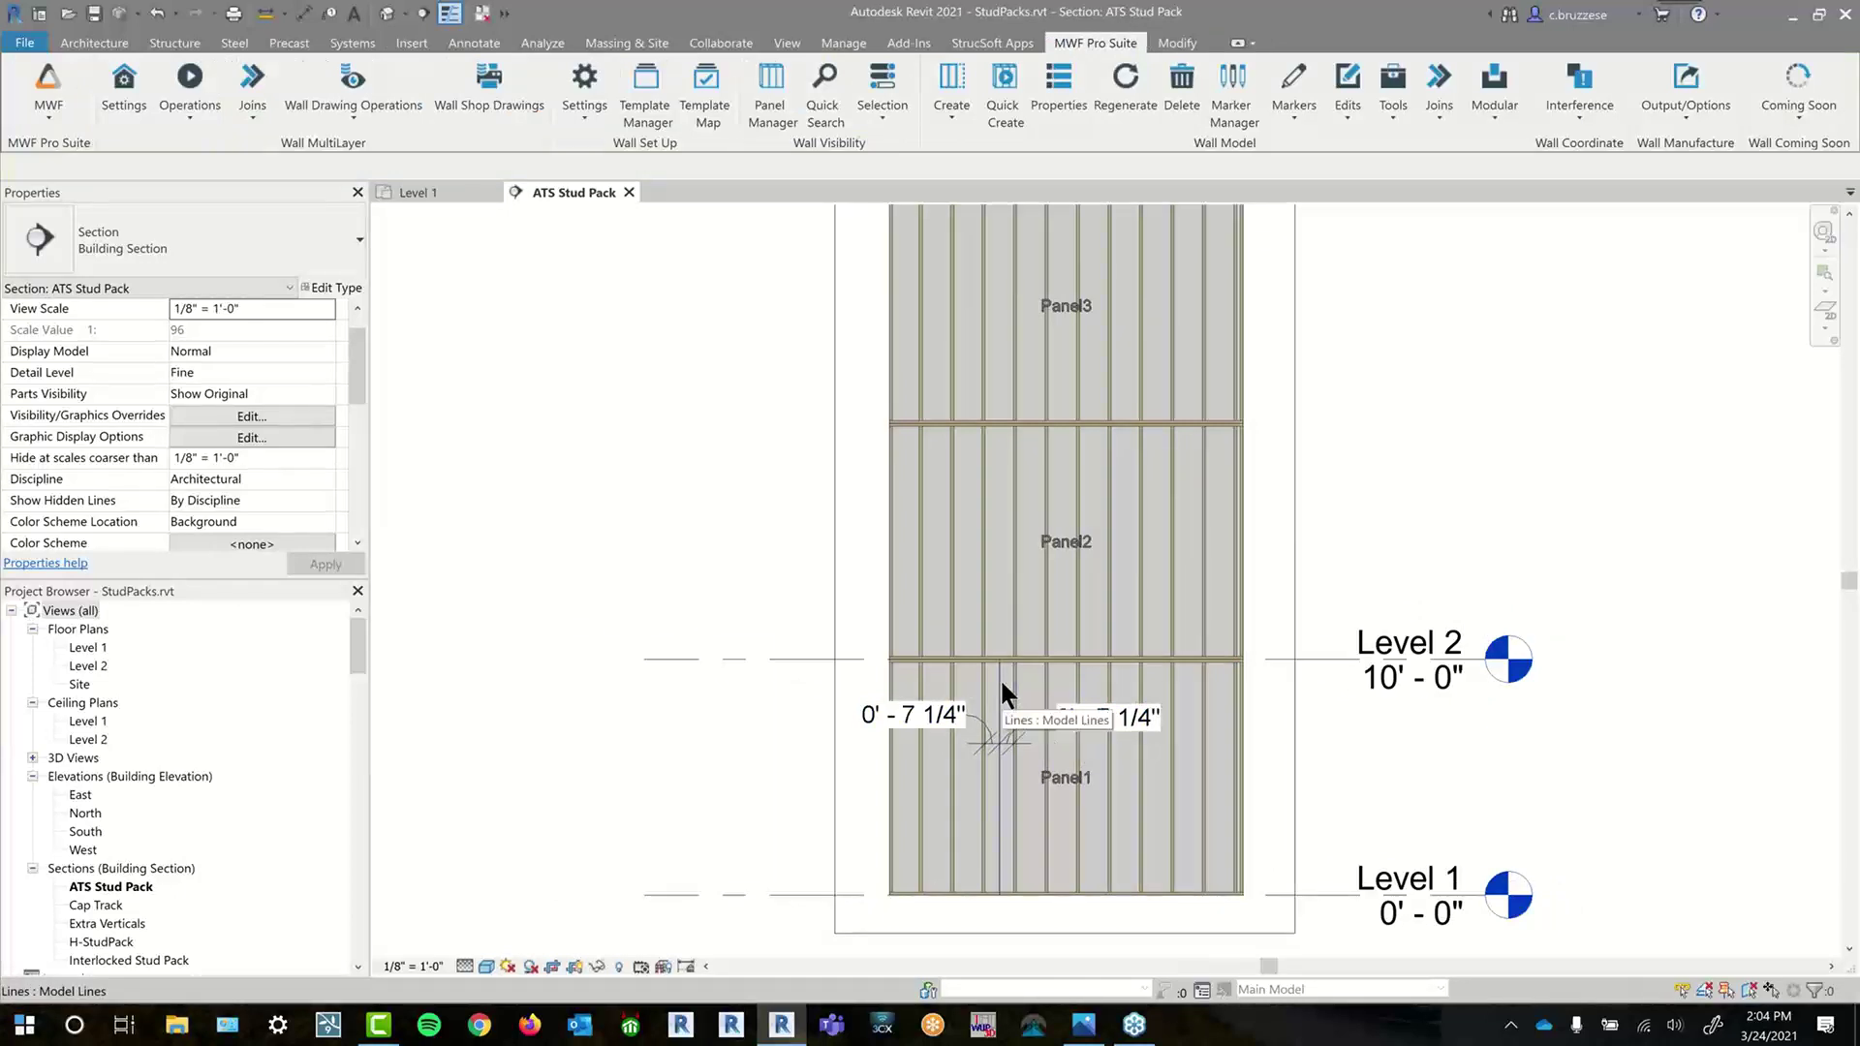
scroll(979, 639, up, 2)
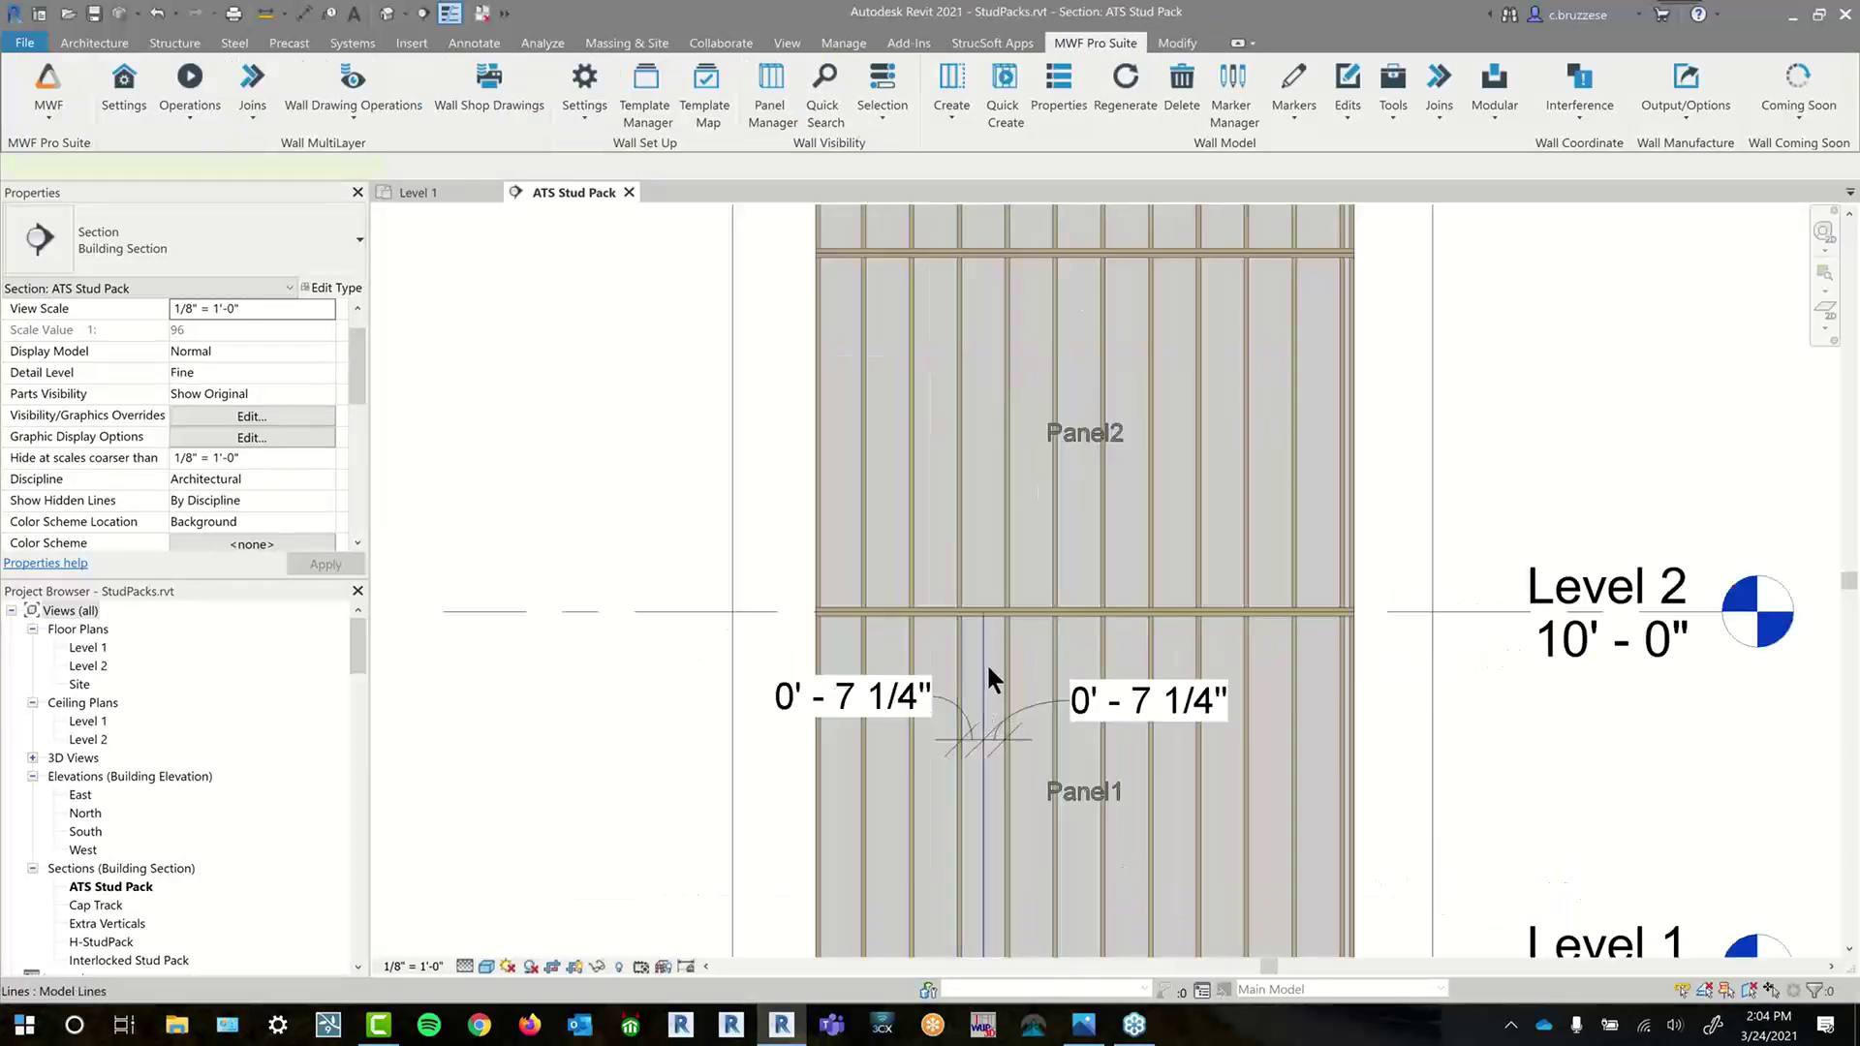
- Move Panel1's vertical model line further to the right
click(986, 663)
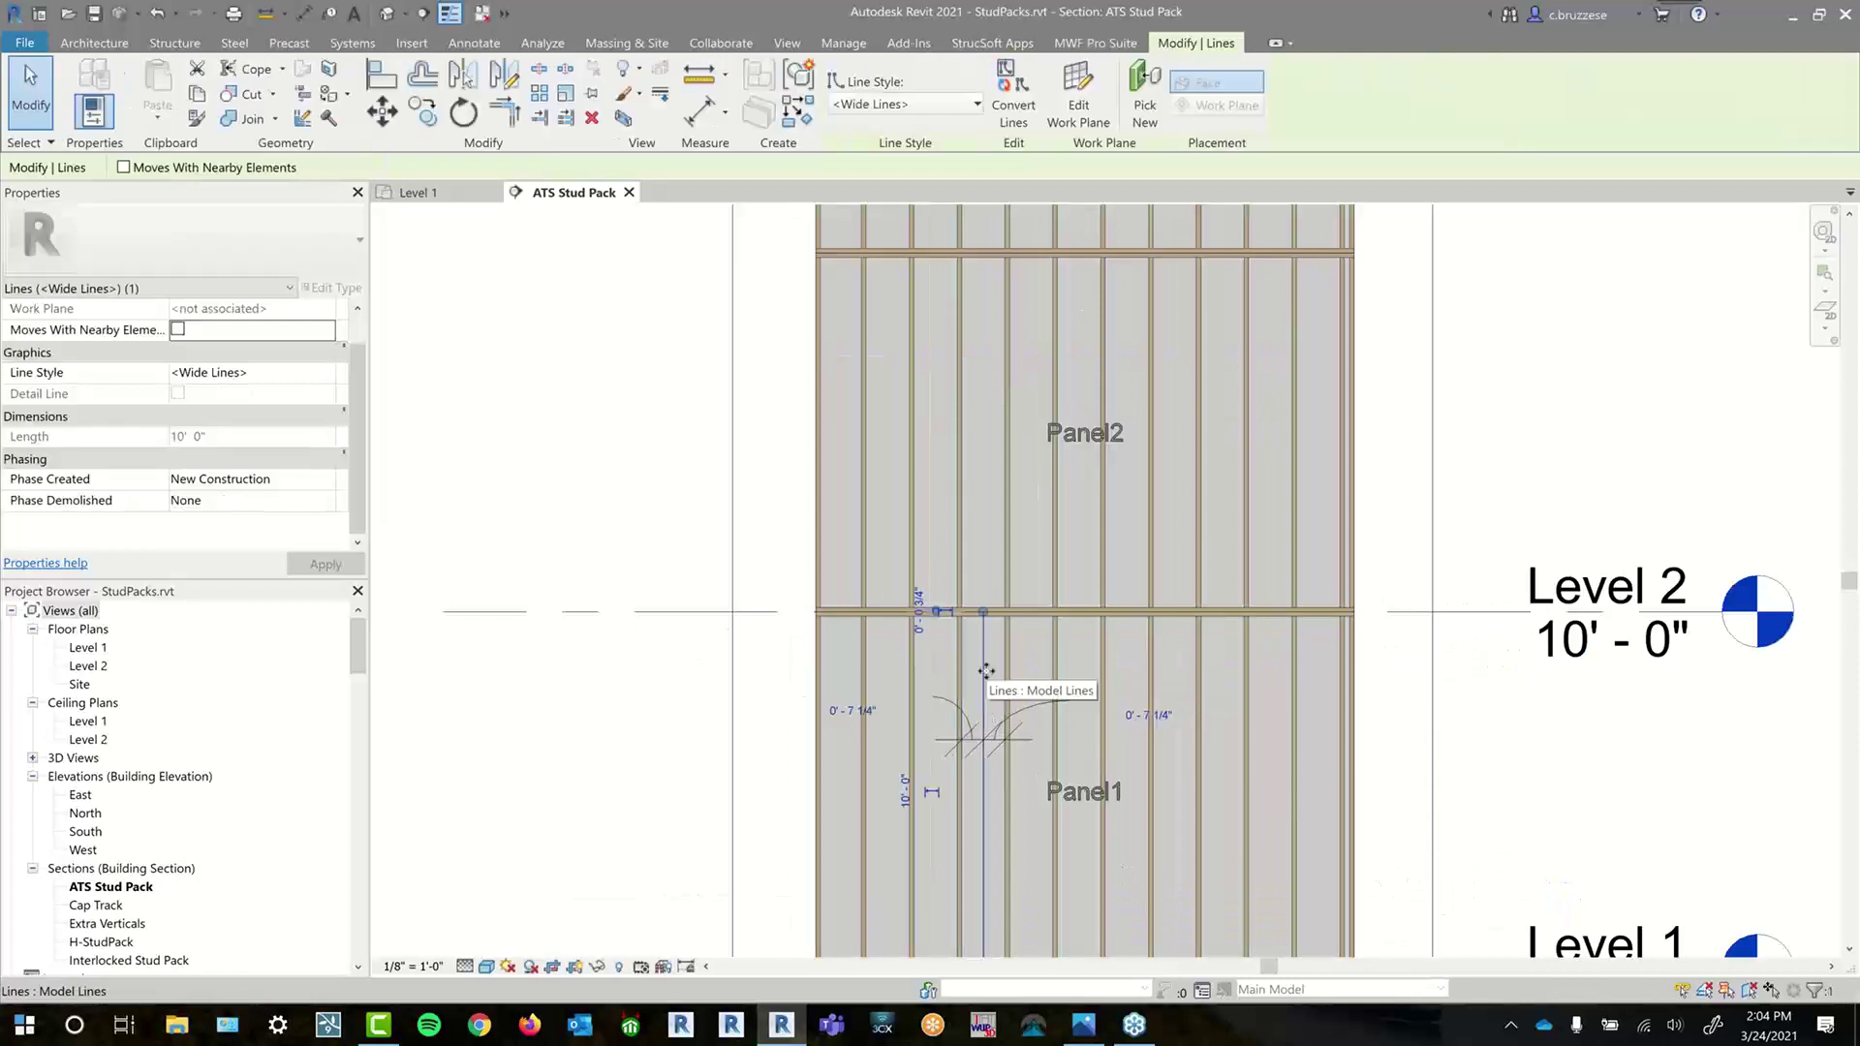
drag(987, 670, 1107, 648)
click(1122, 41)
click(1271, 92)
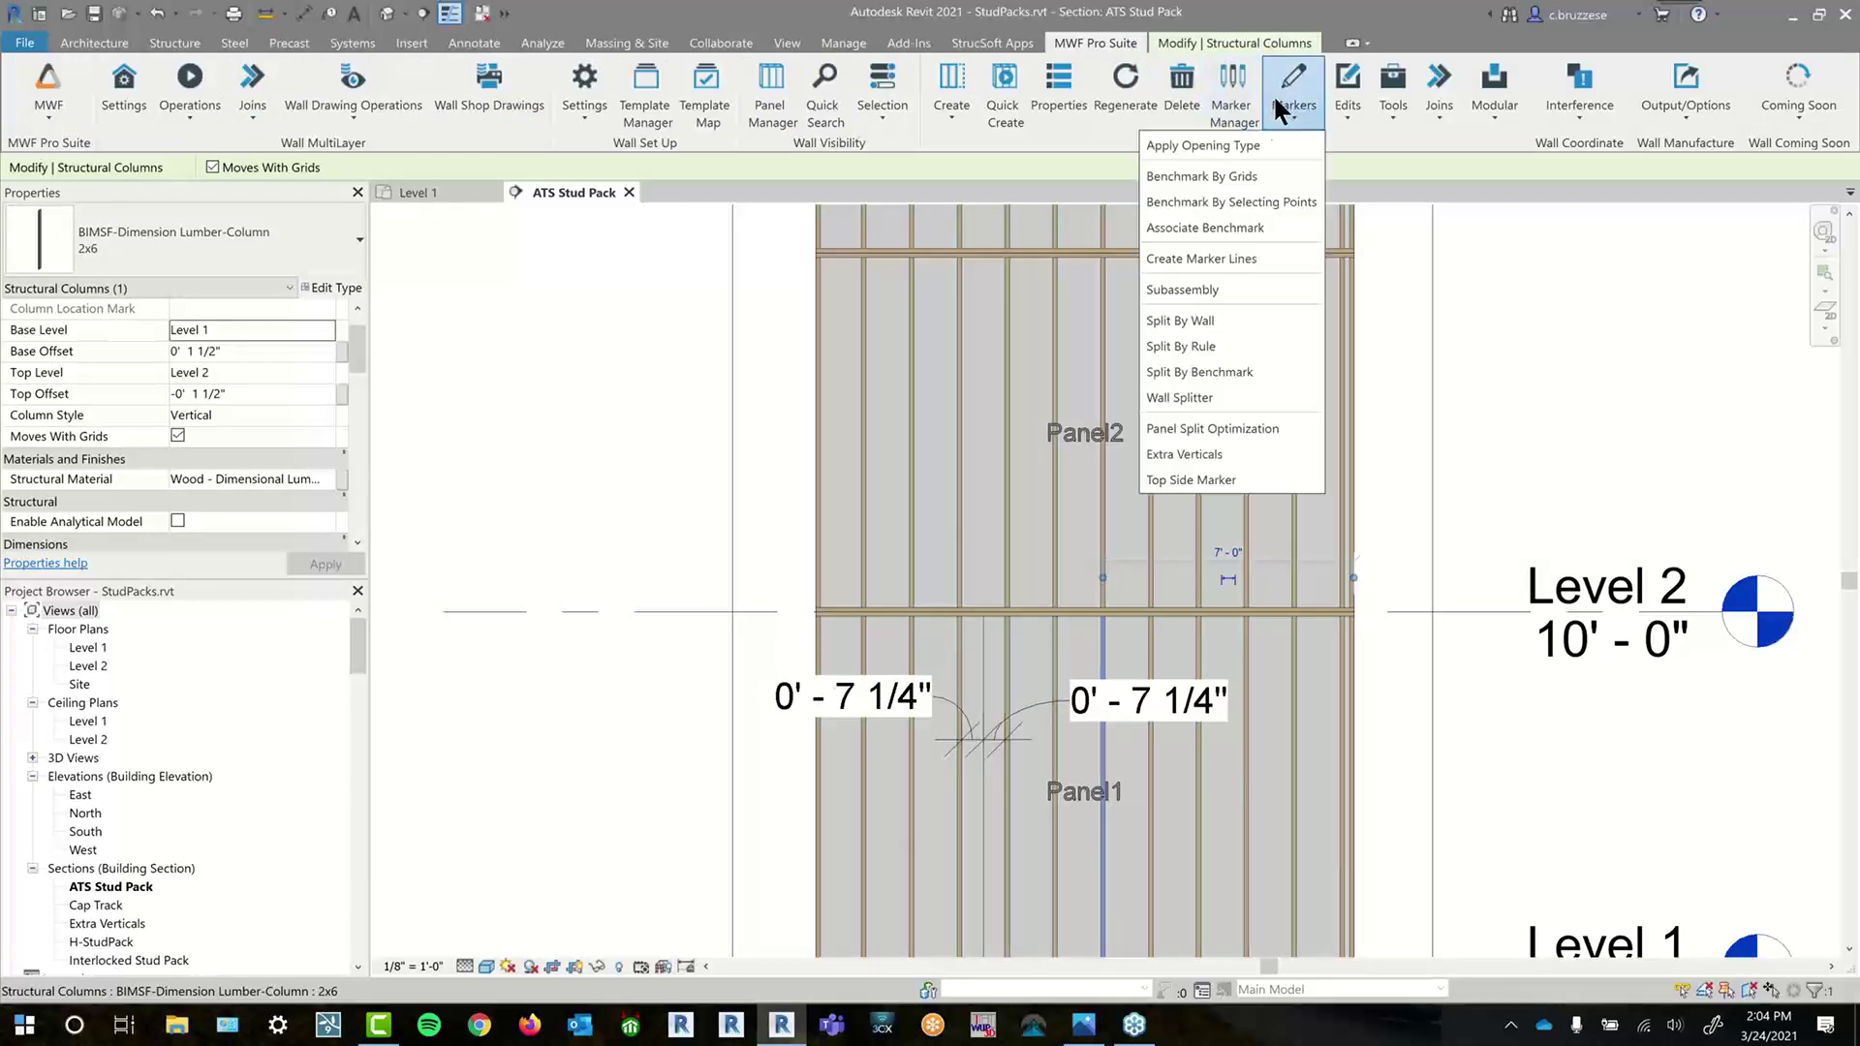
- Set up one regularly spaced vertical marker line offset 2' 0" from the panel end
click(1258, 257)
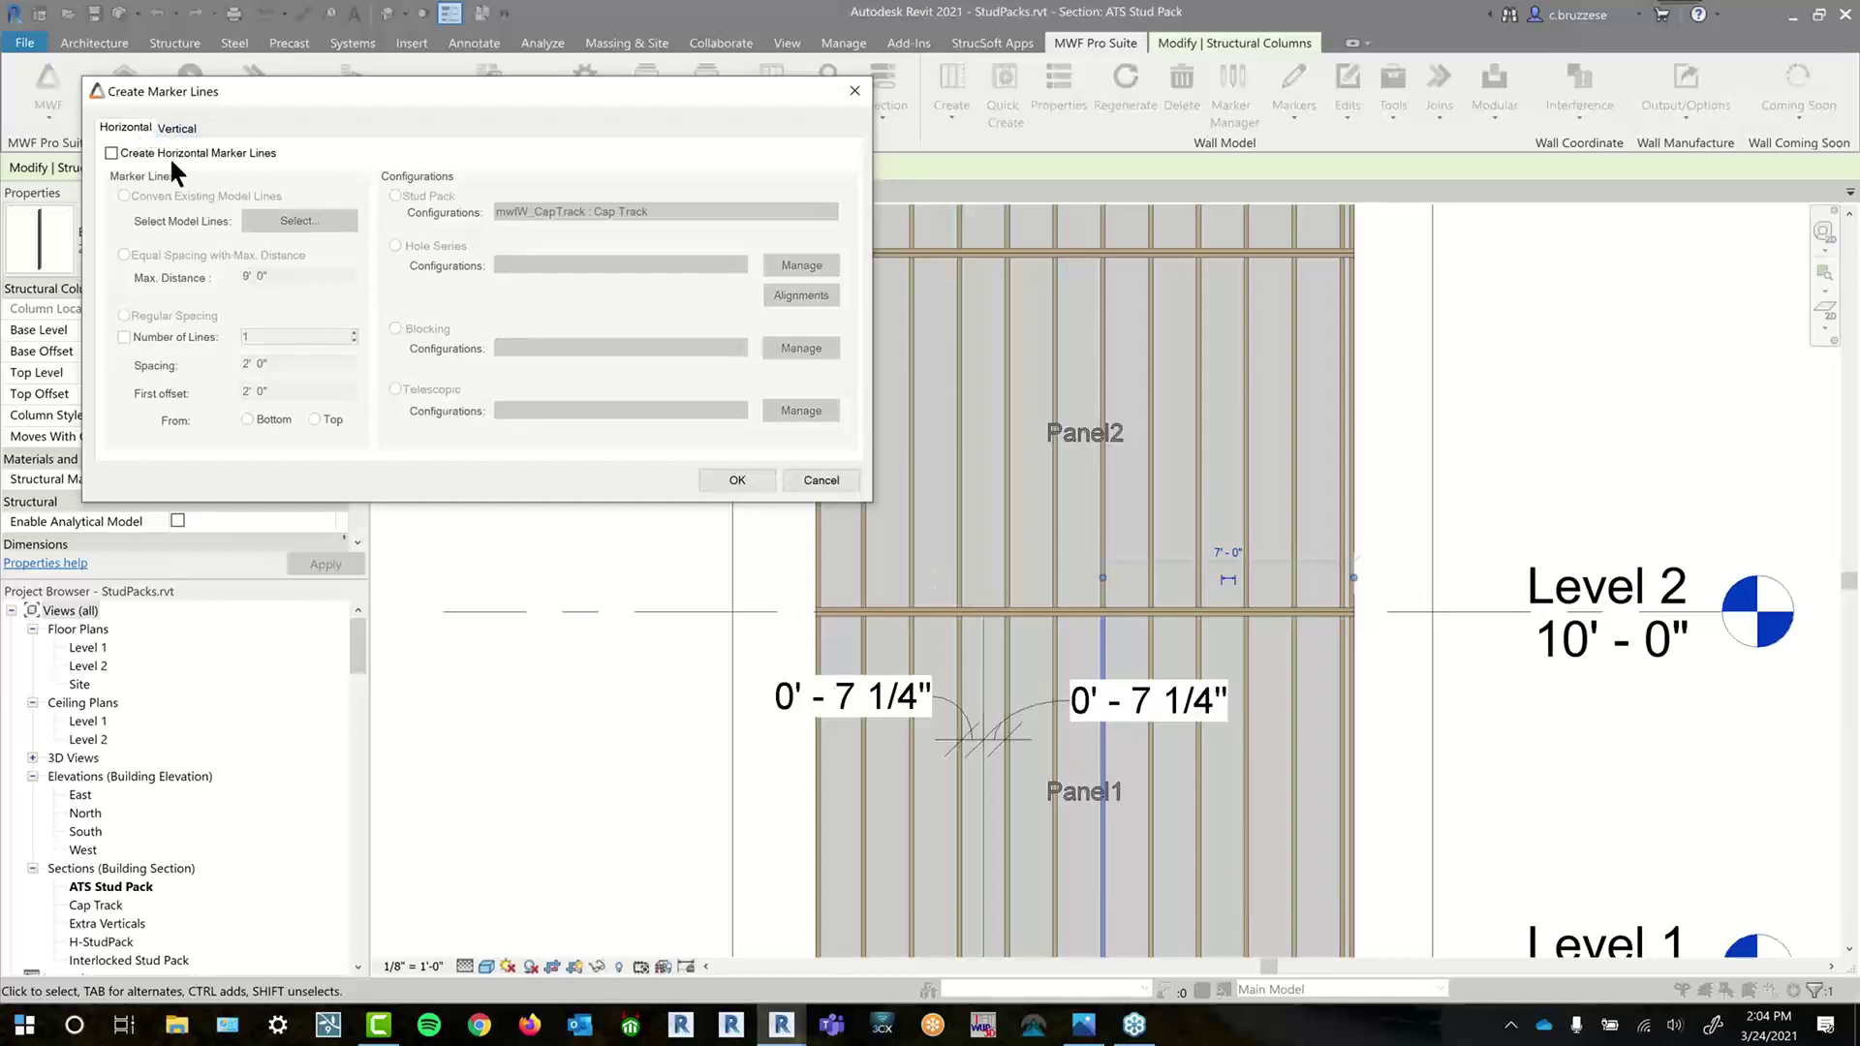
click(179, 124)
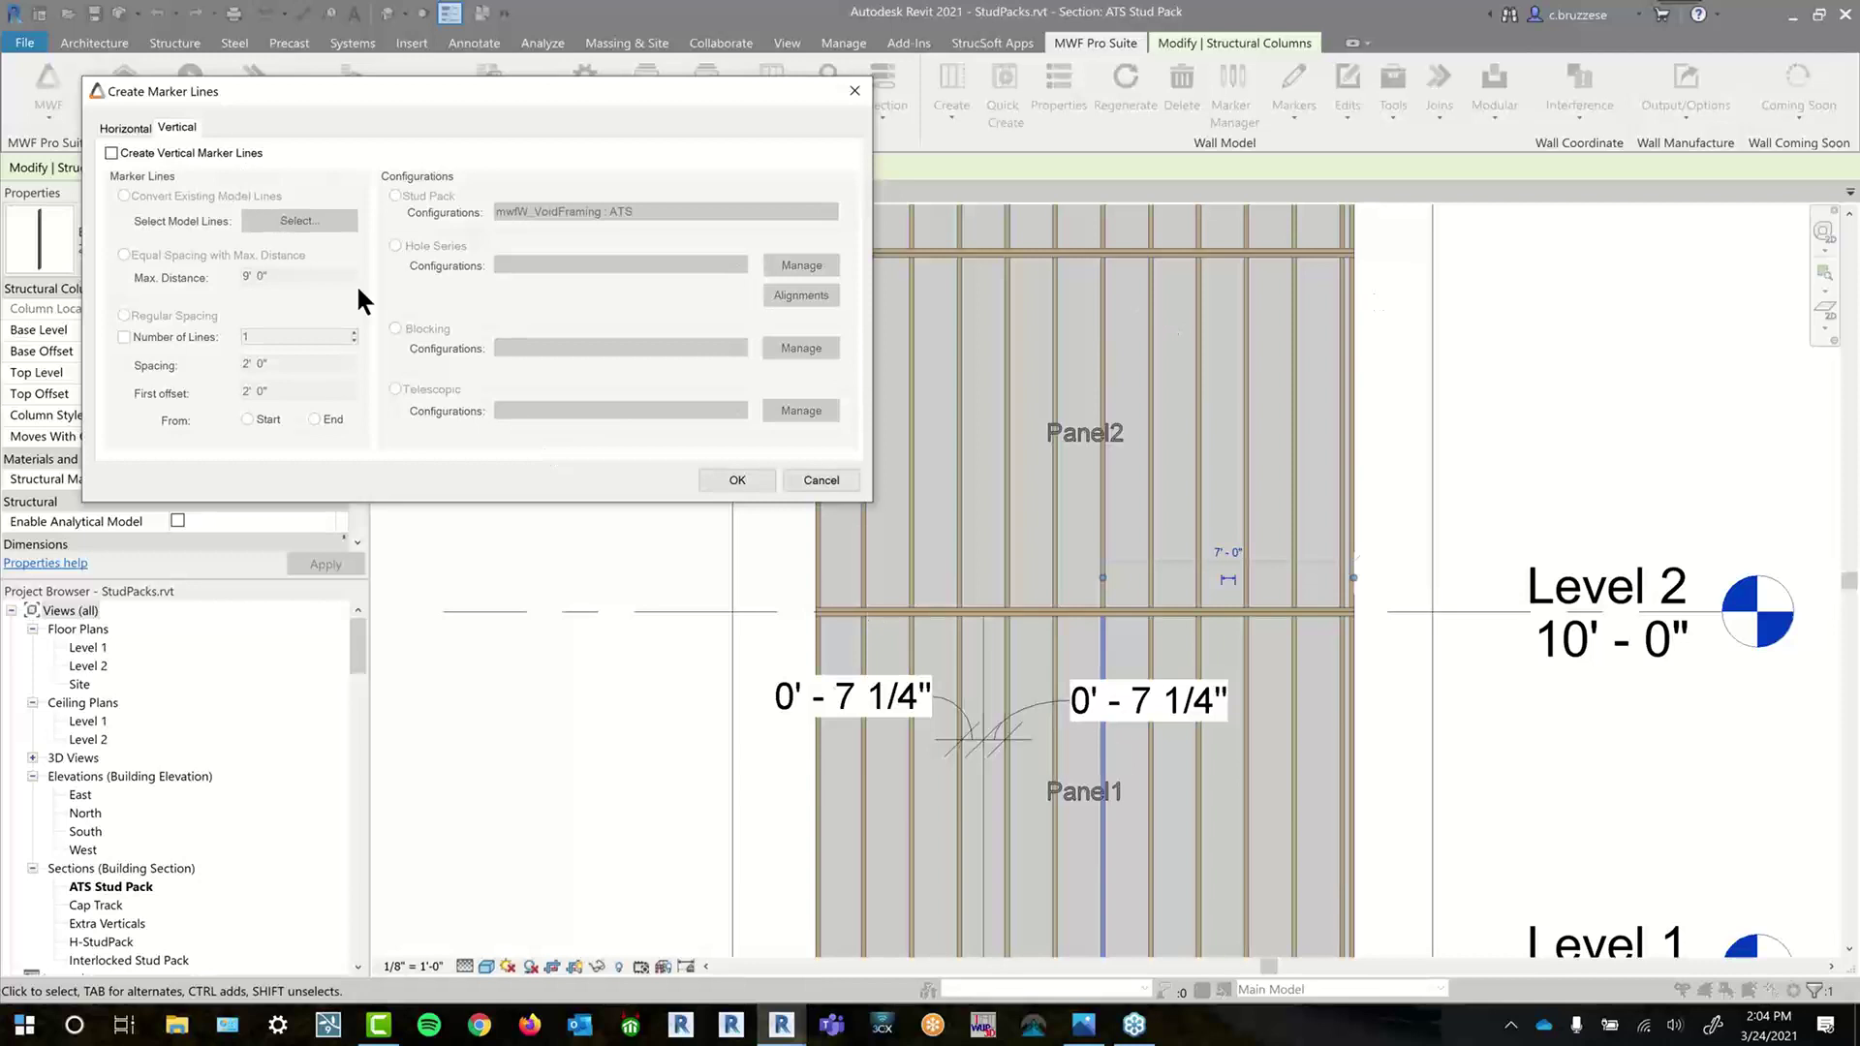
click(178, 157)
click(125, 315)
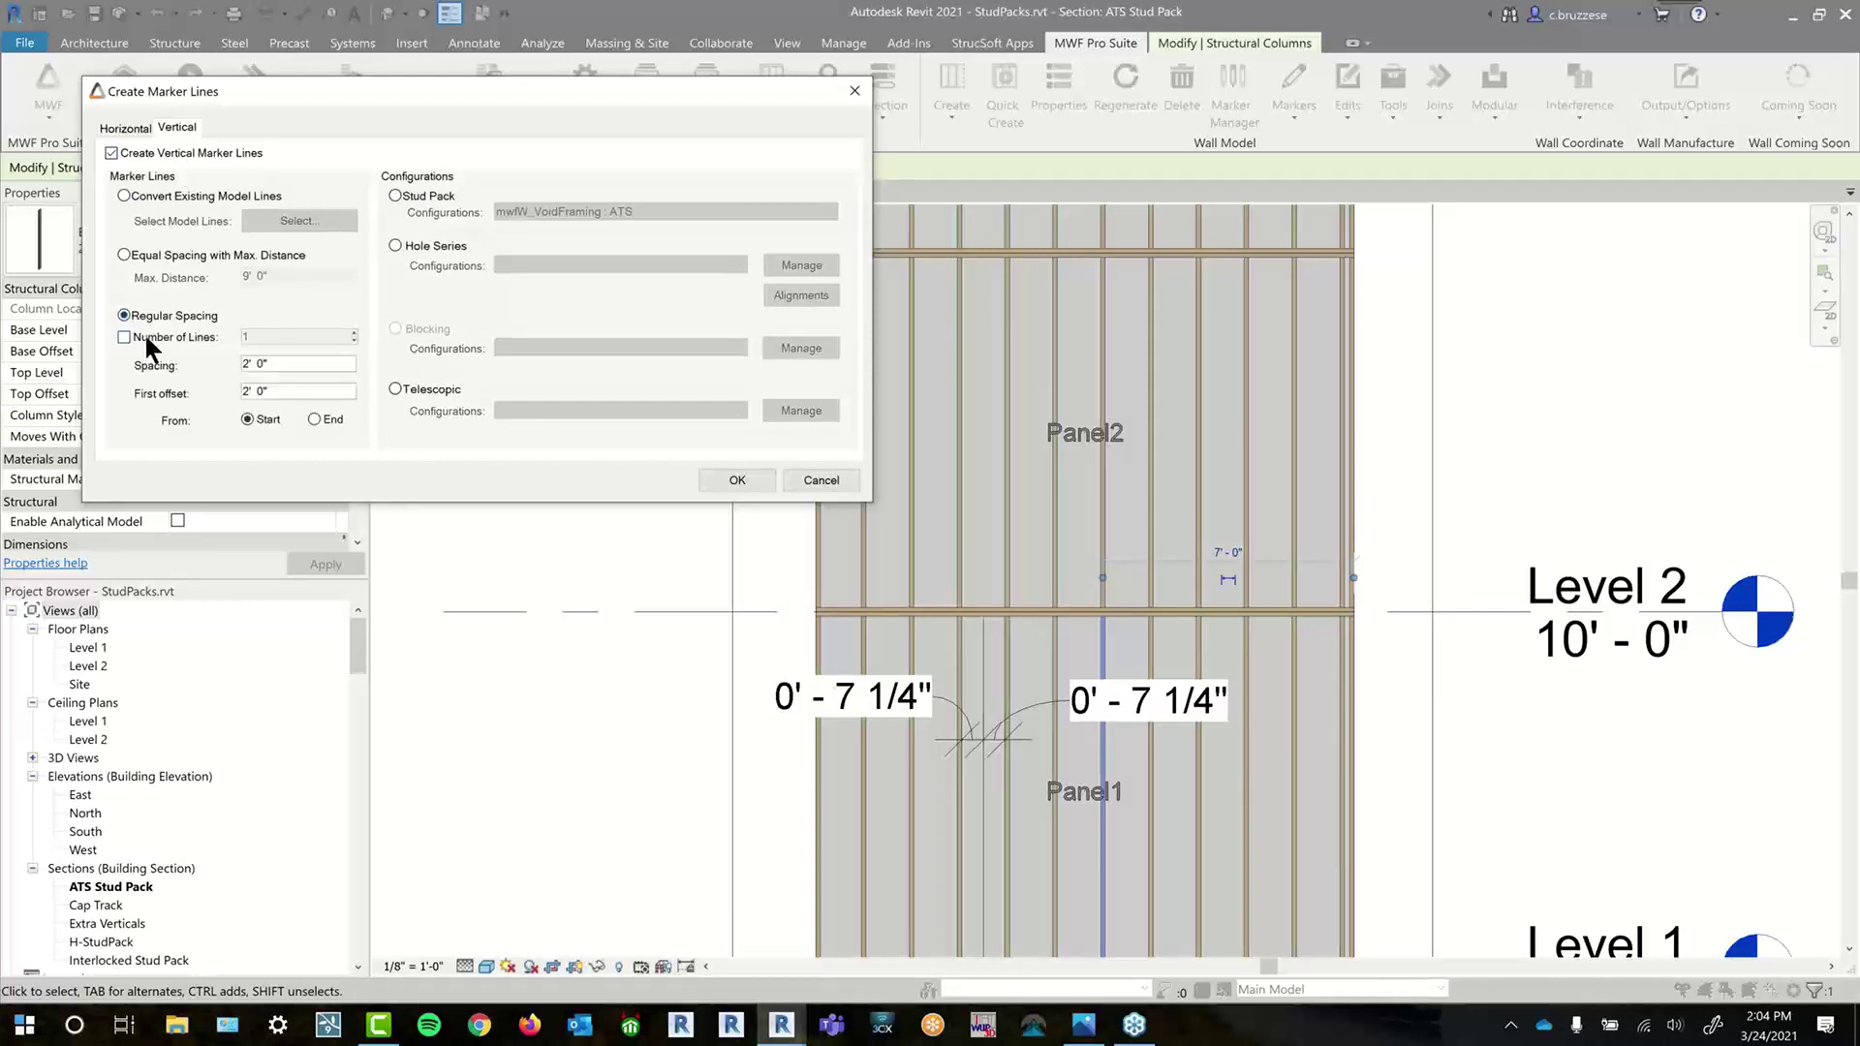
click(143, 334)
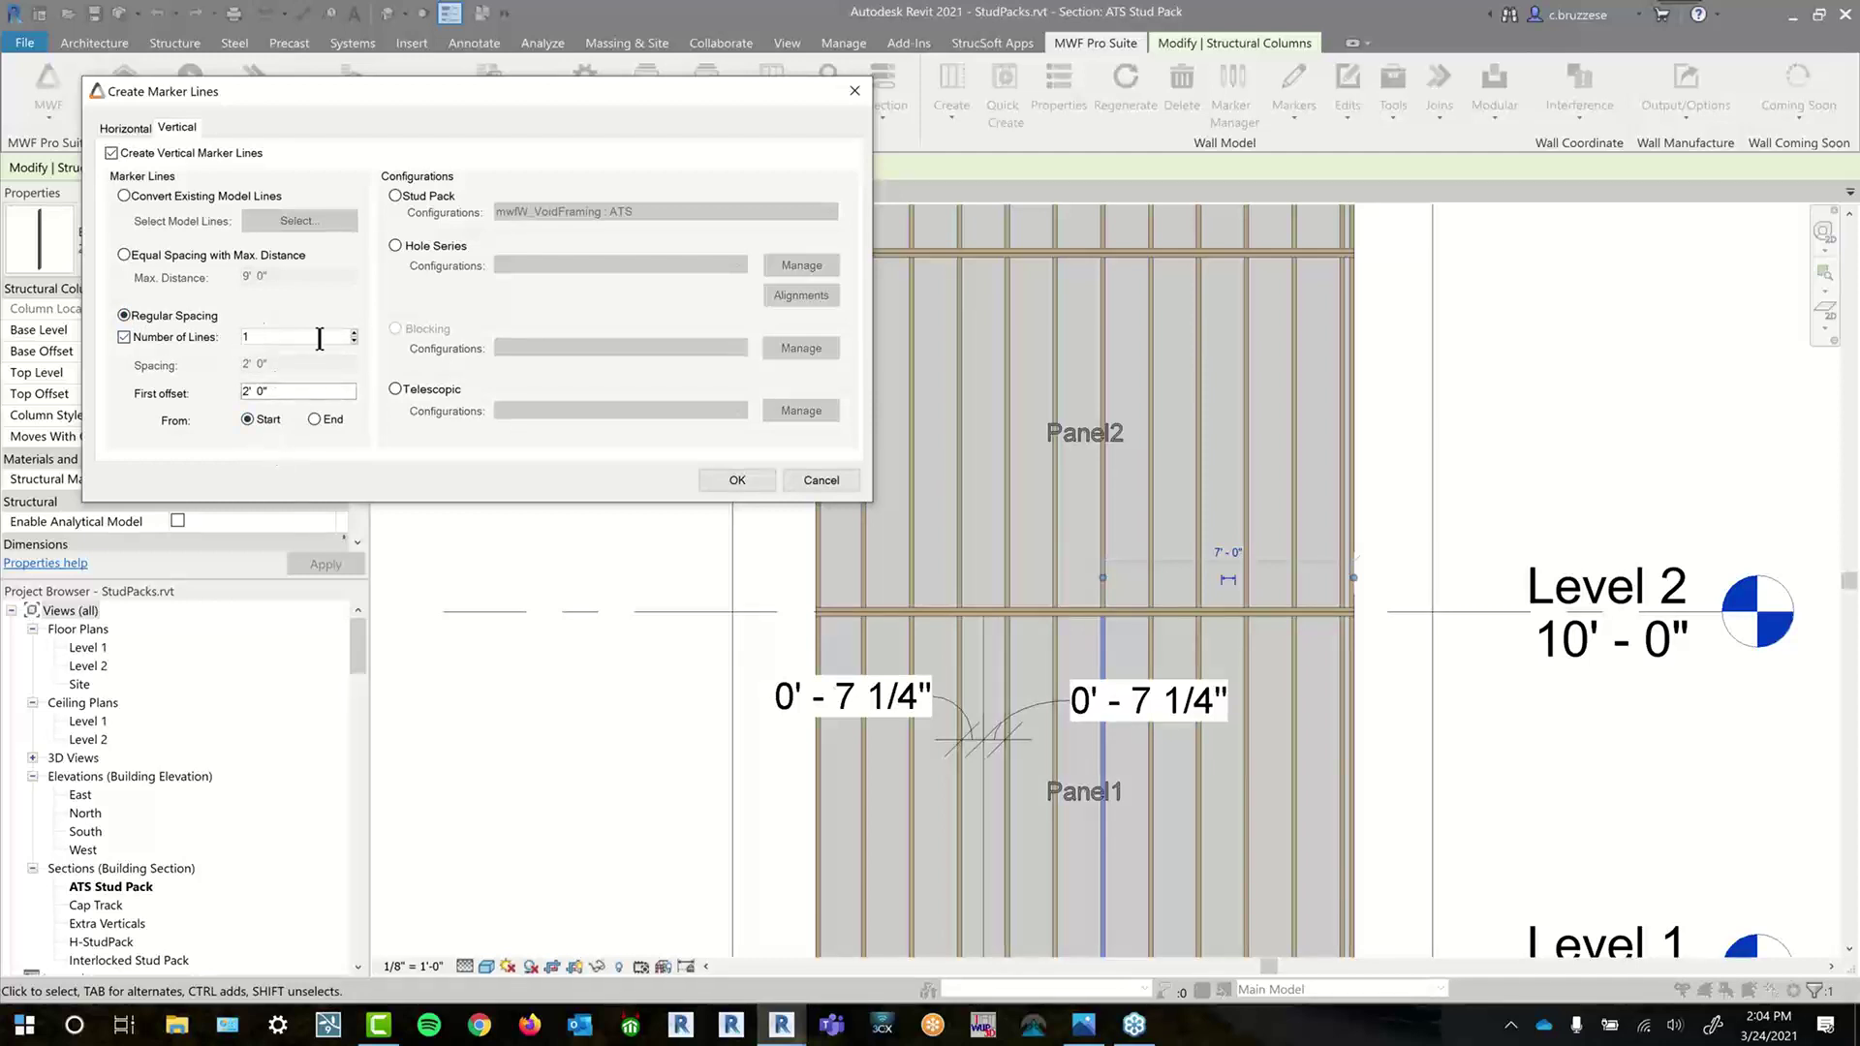
click(271, 391)
double_click(243, 396)
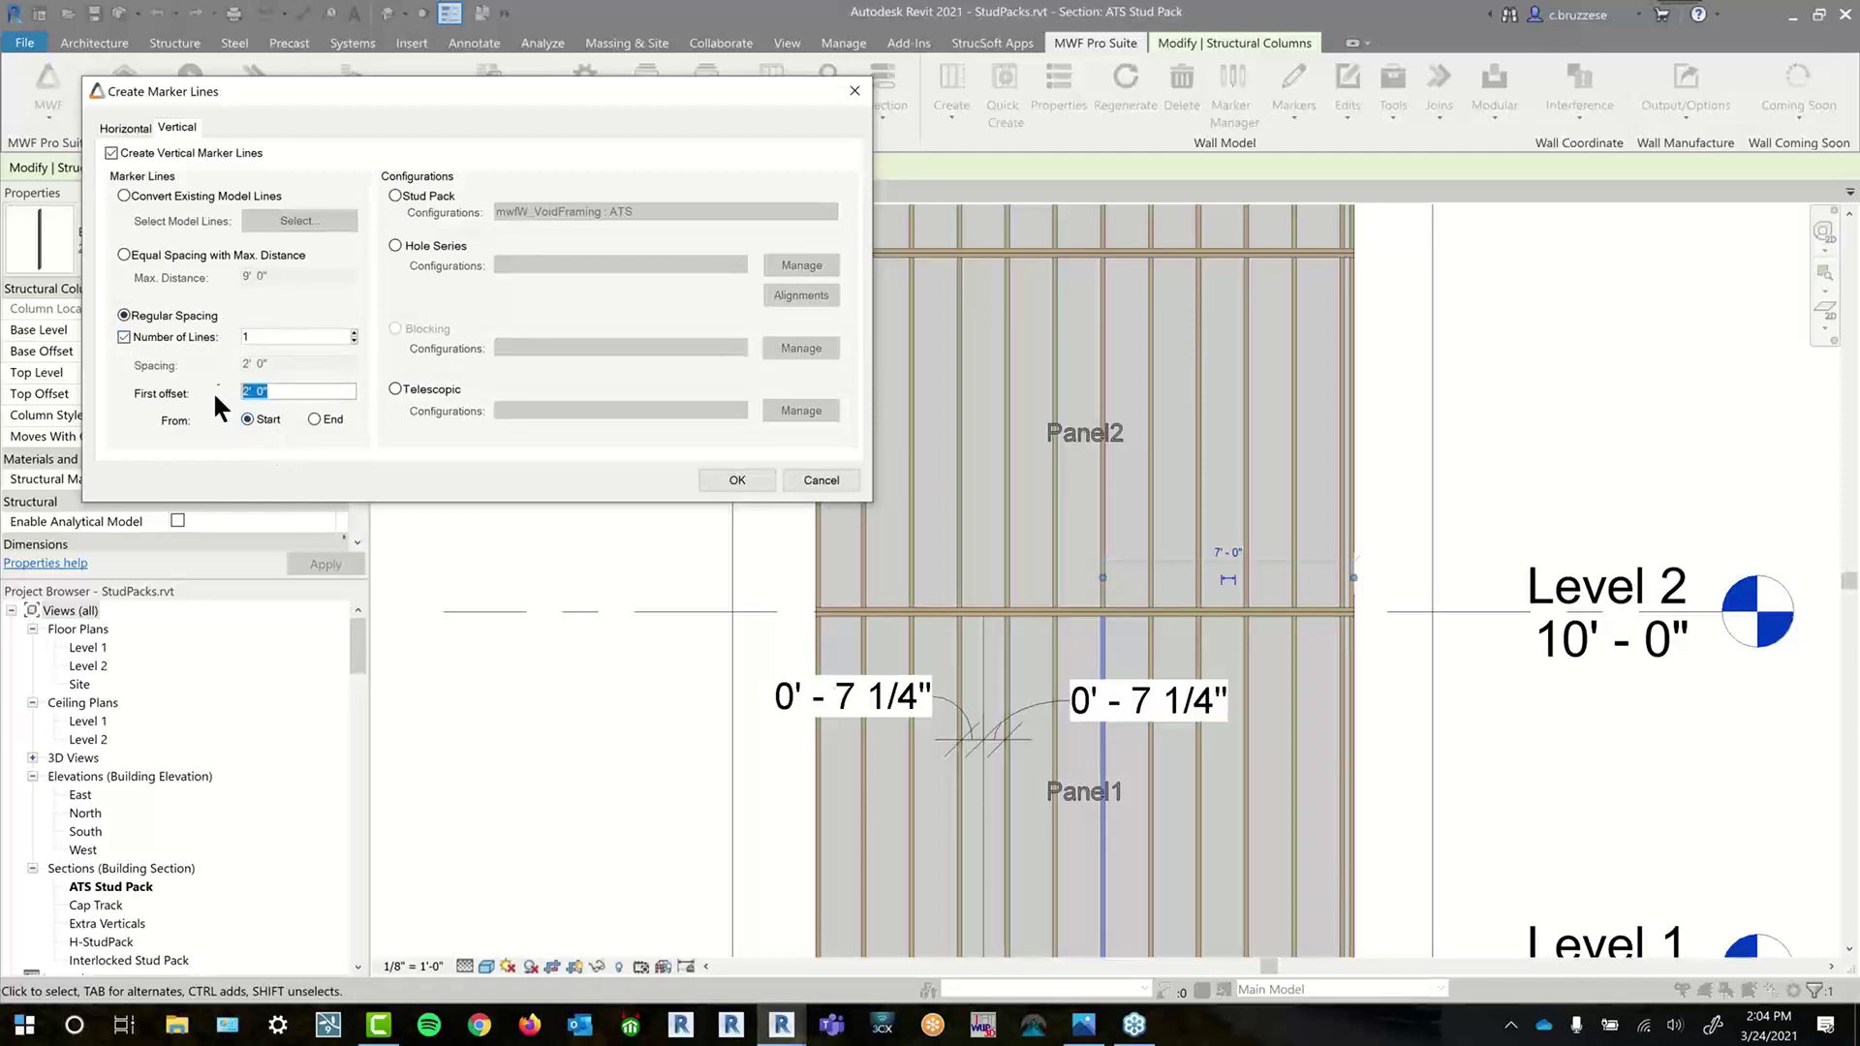
click(314, 420)
- Make the line an mwfW_VoidFraming : ATS stud pack and create it
click(396, 196)
click(629, 207)
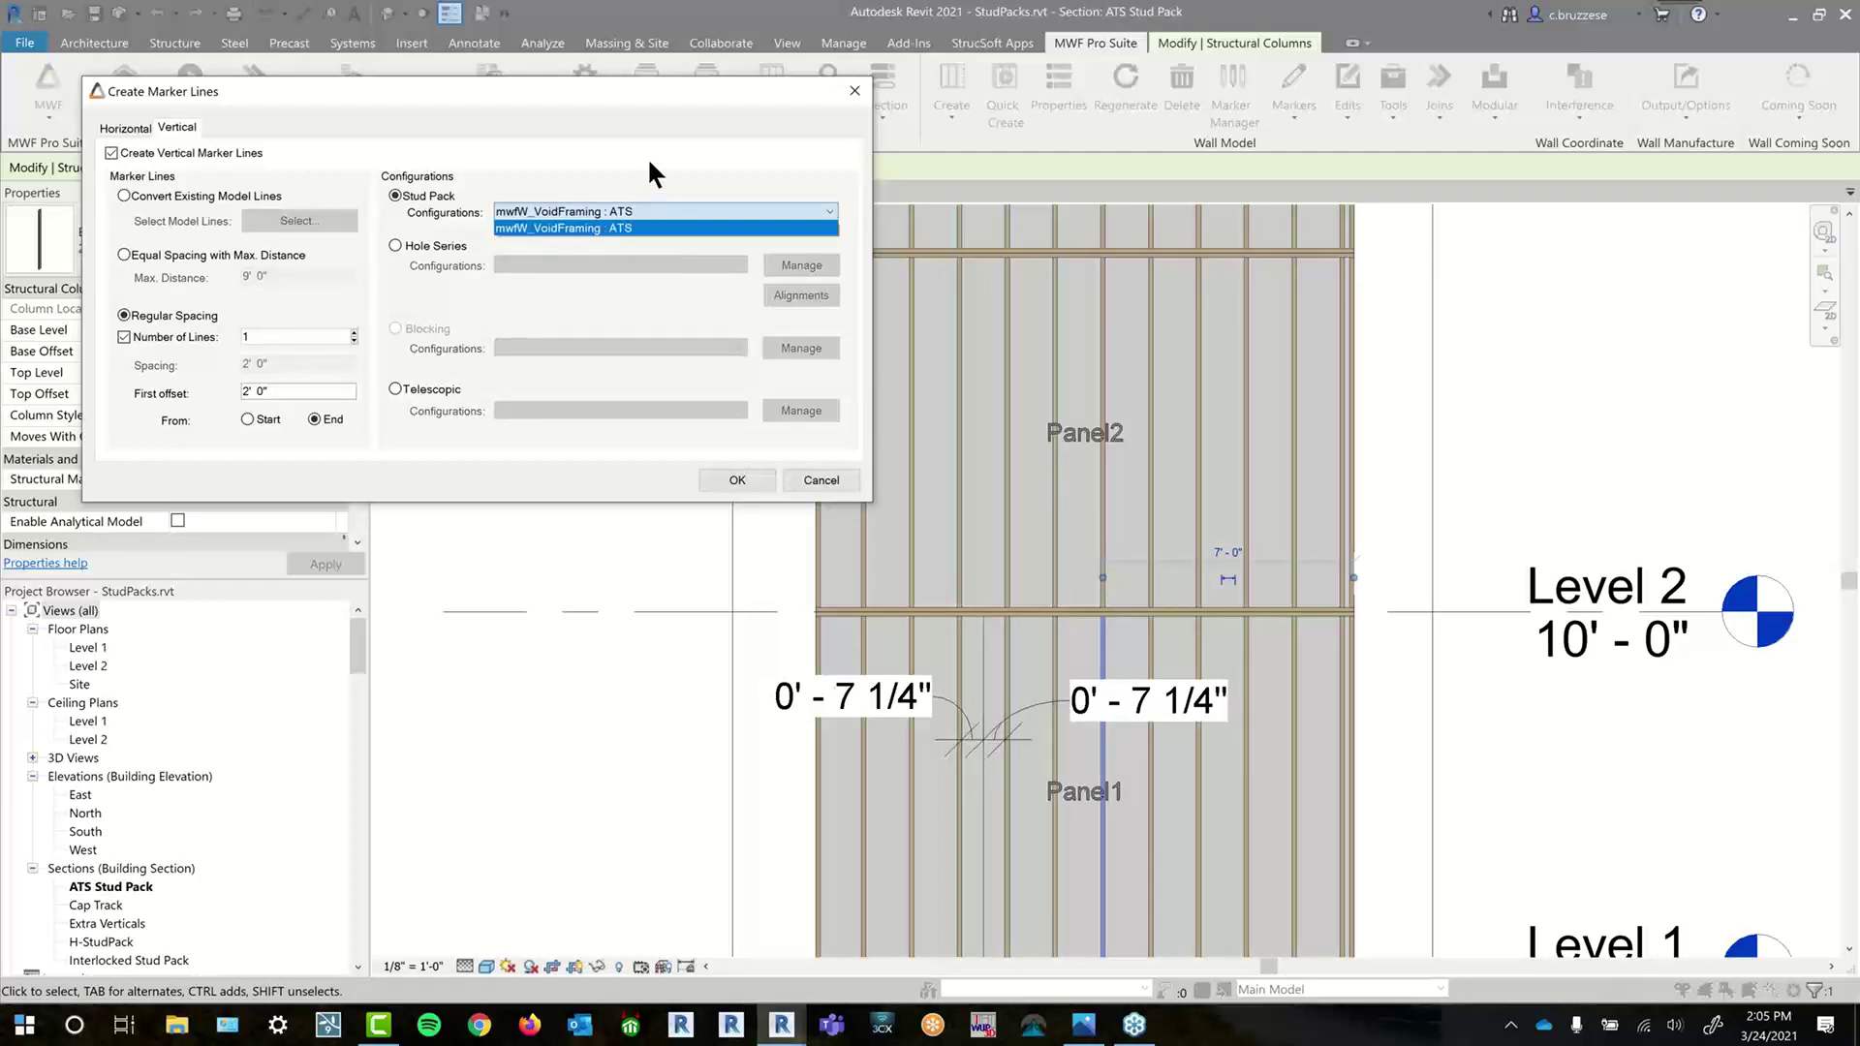
click(632, 212)
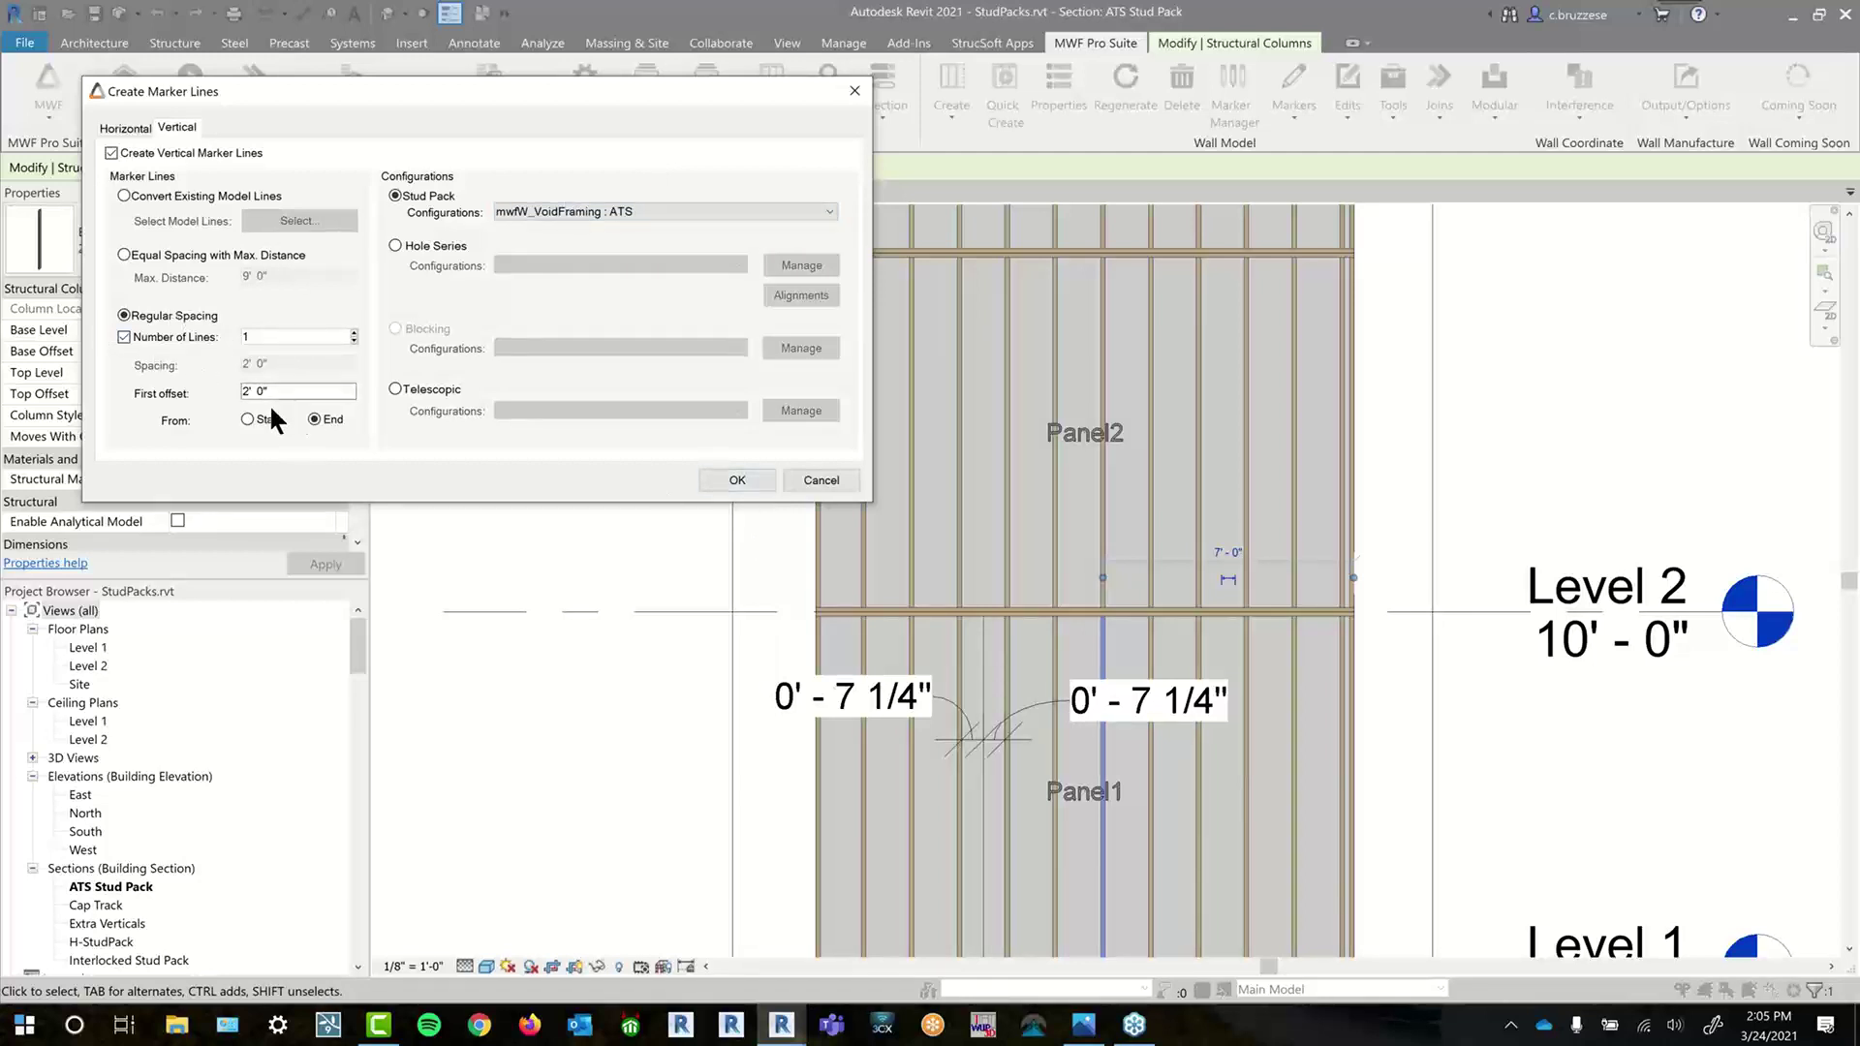
click(640, 210)
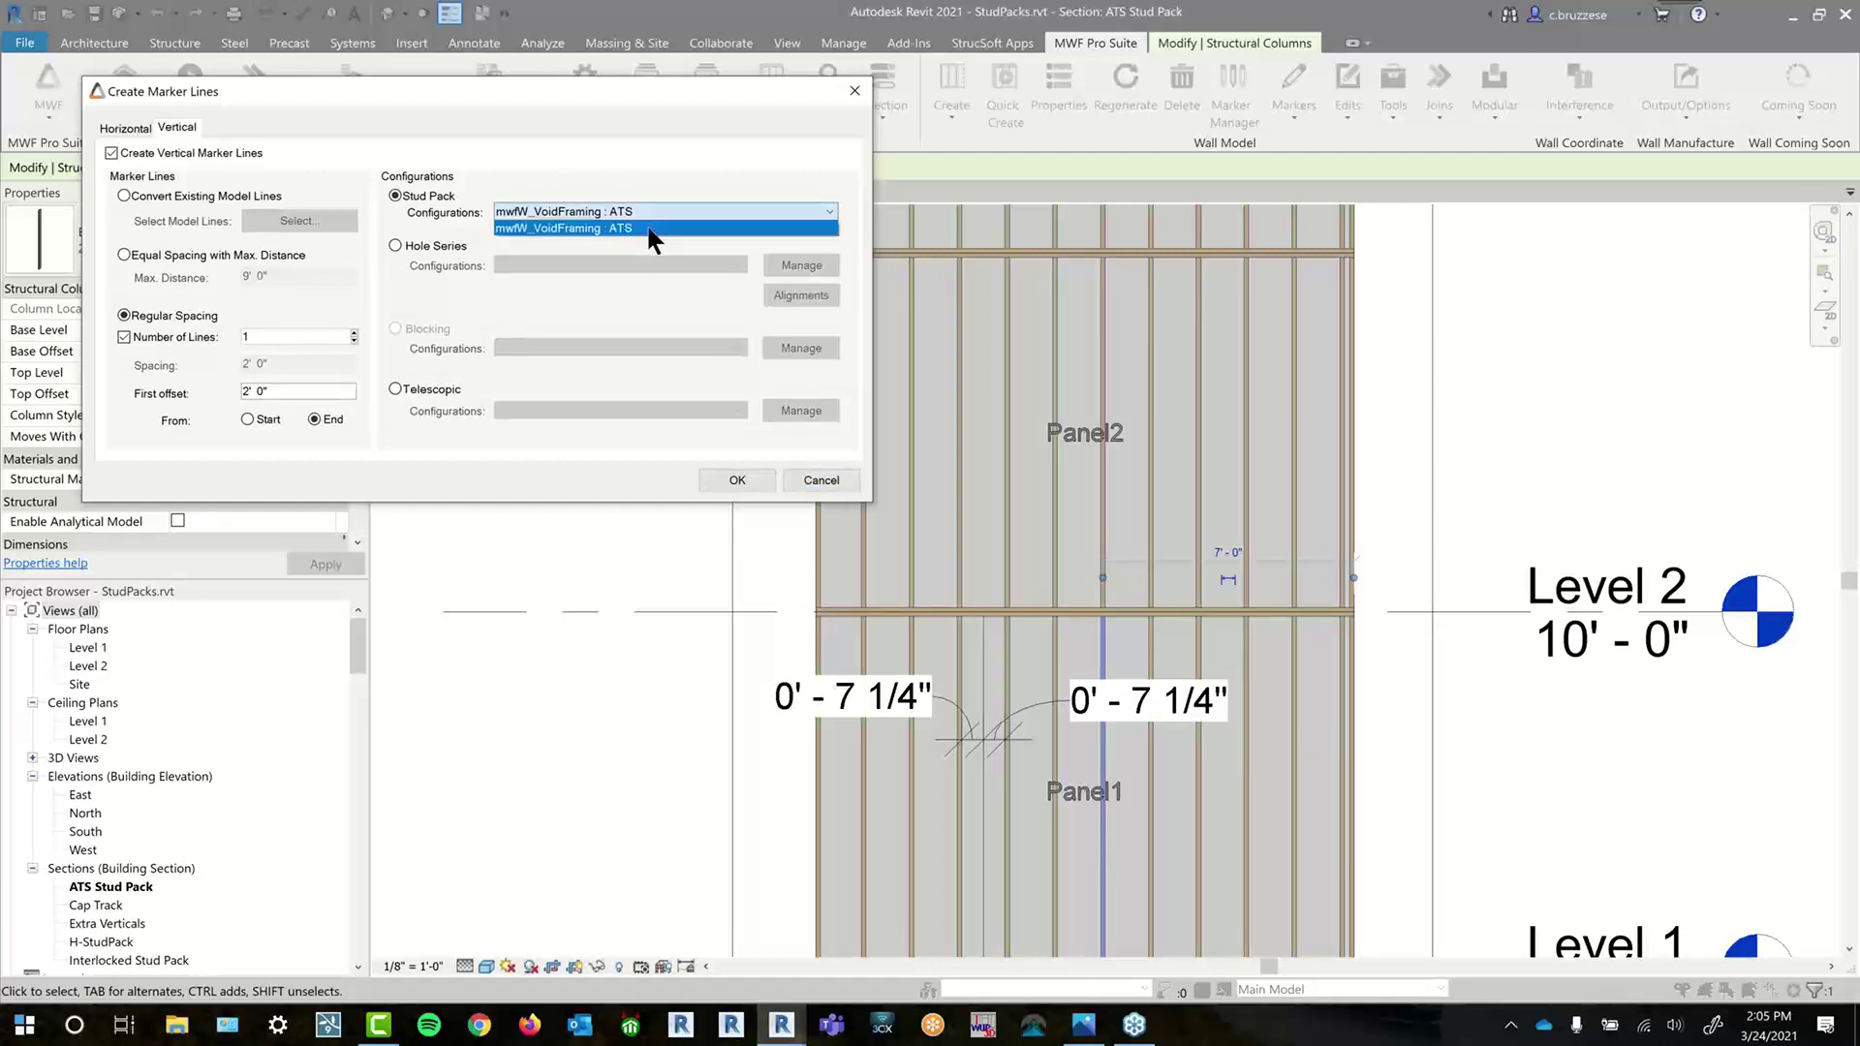
click(542, 115)
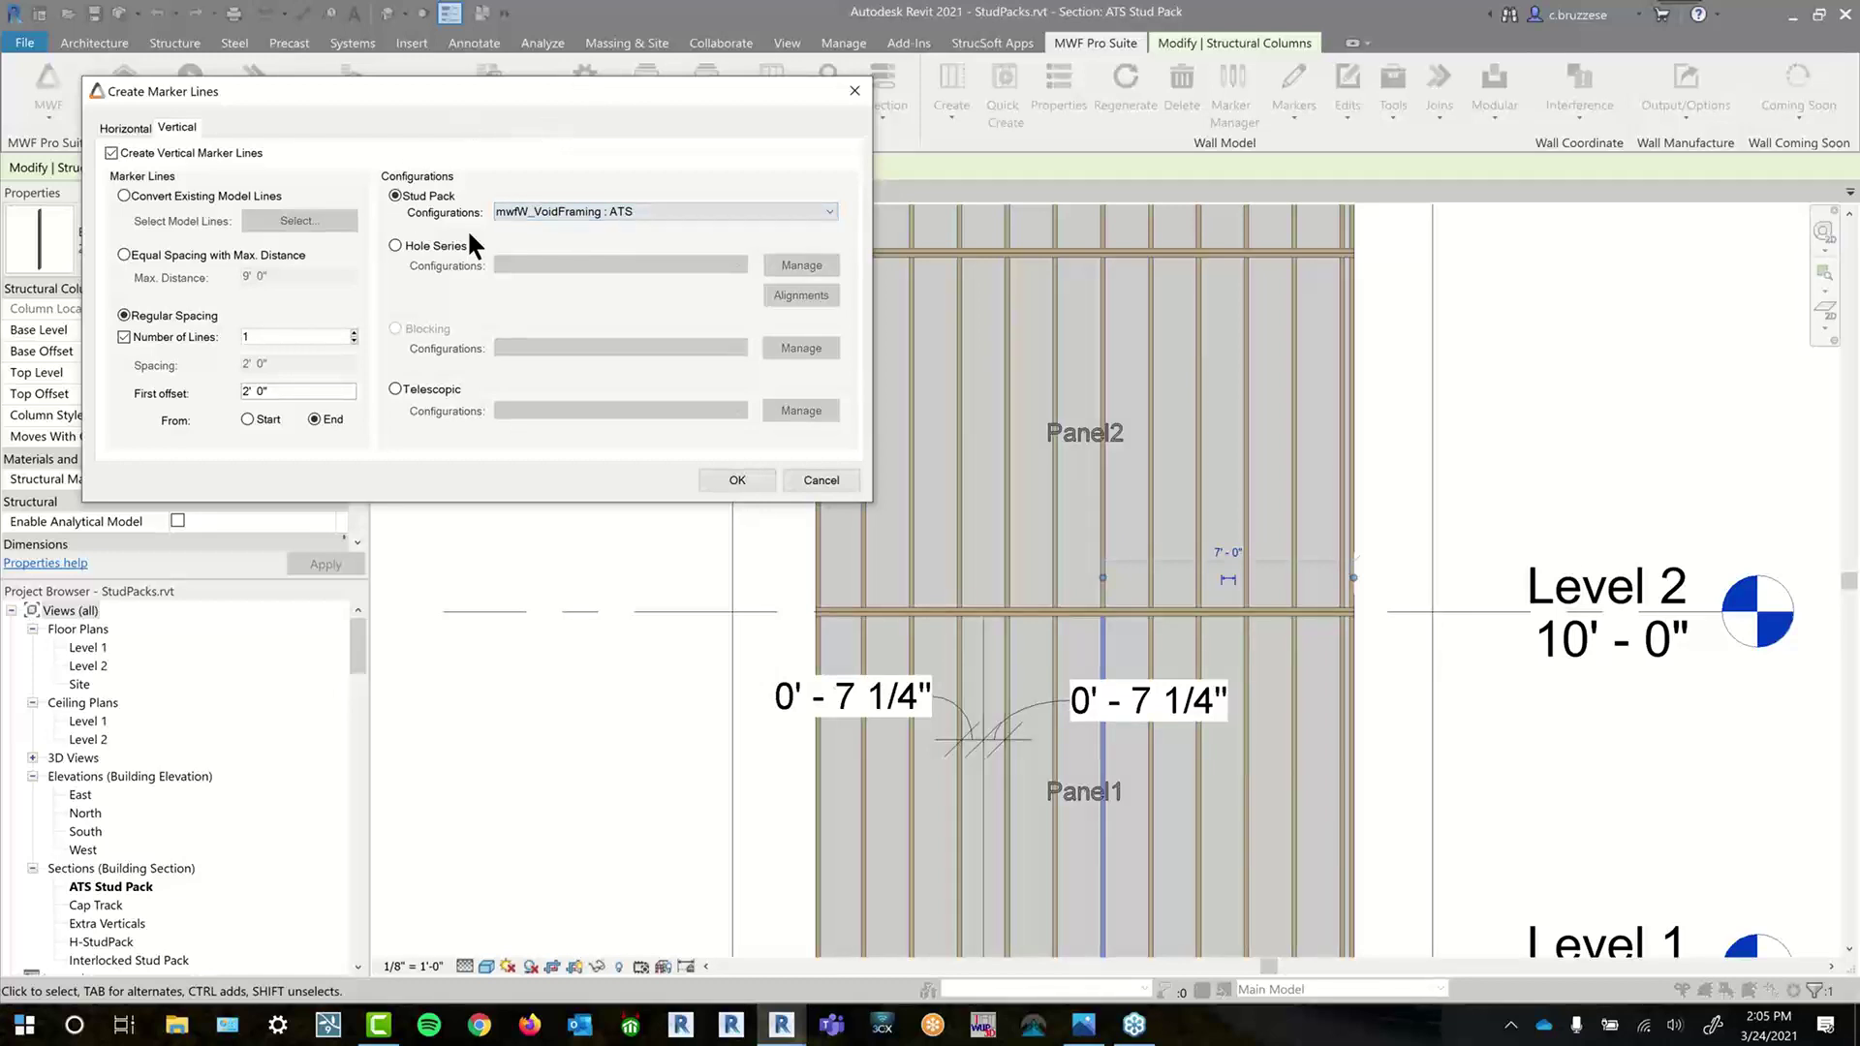
click(736, 481)
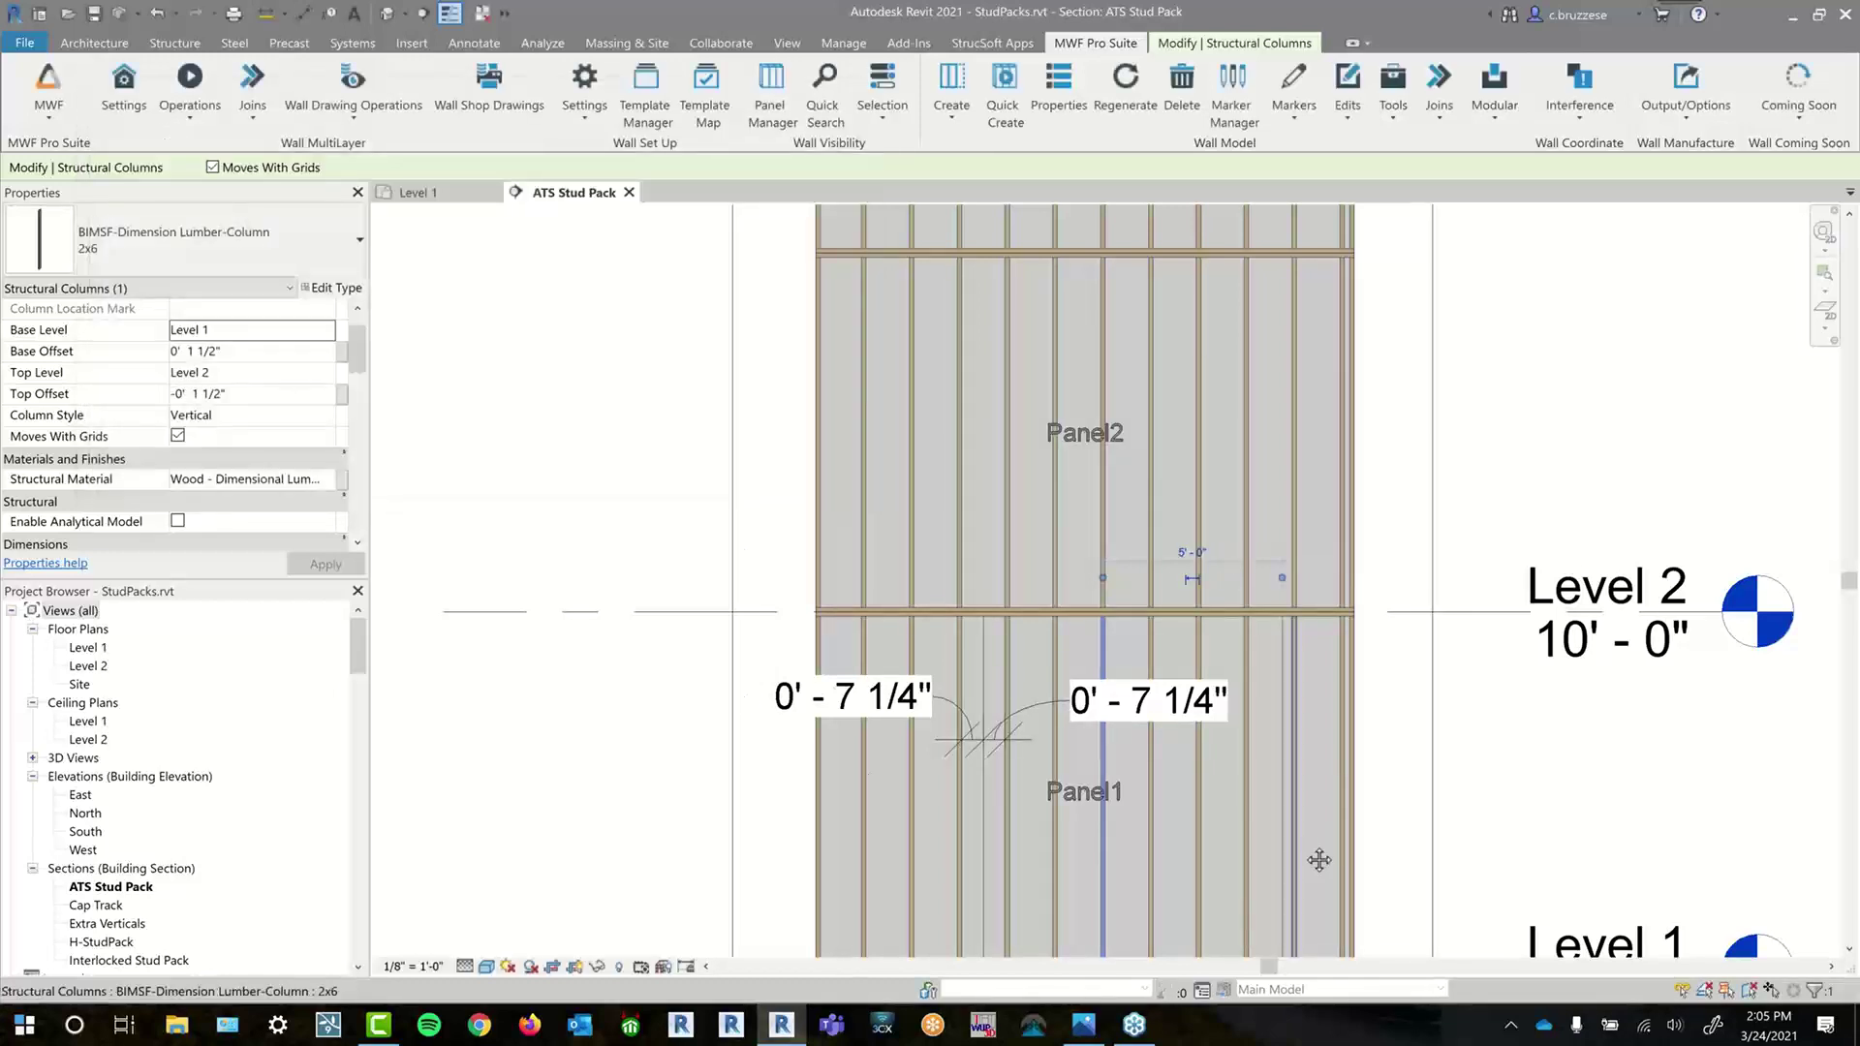
- Nudge the new marker line left to 7'-10" and extend its top to 14'-6"
scroll(1292, 690, down, 2)
scroll(1265, 630, up, 3)
click(1267, 637)
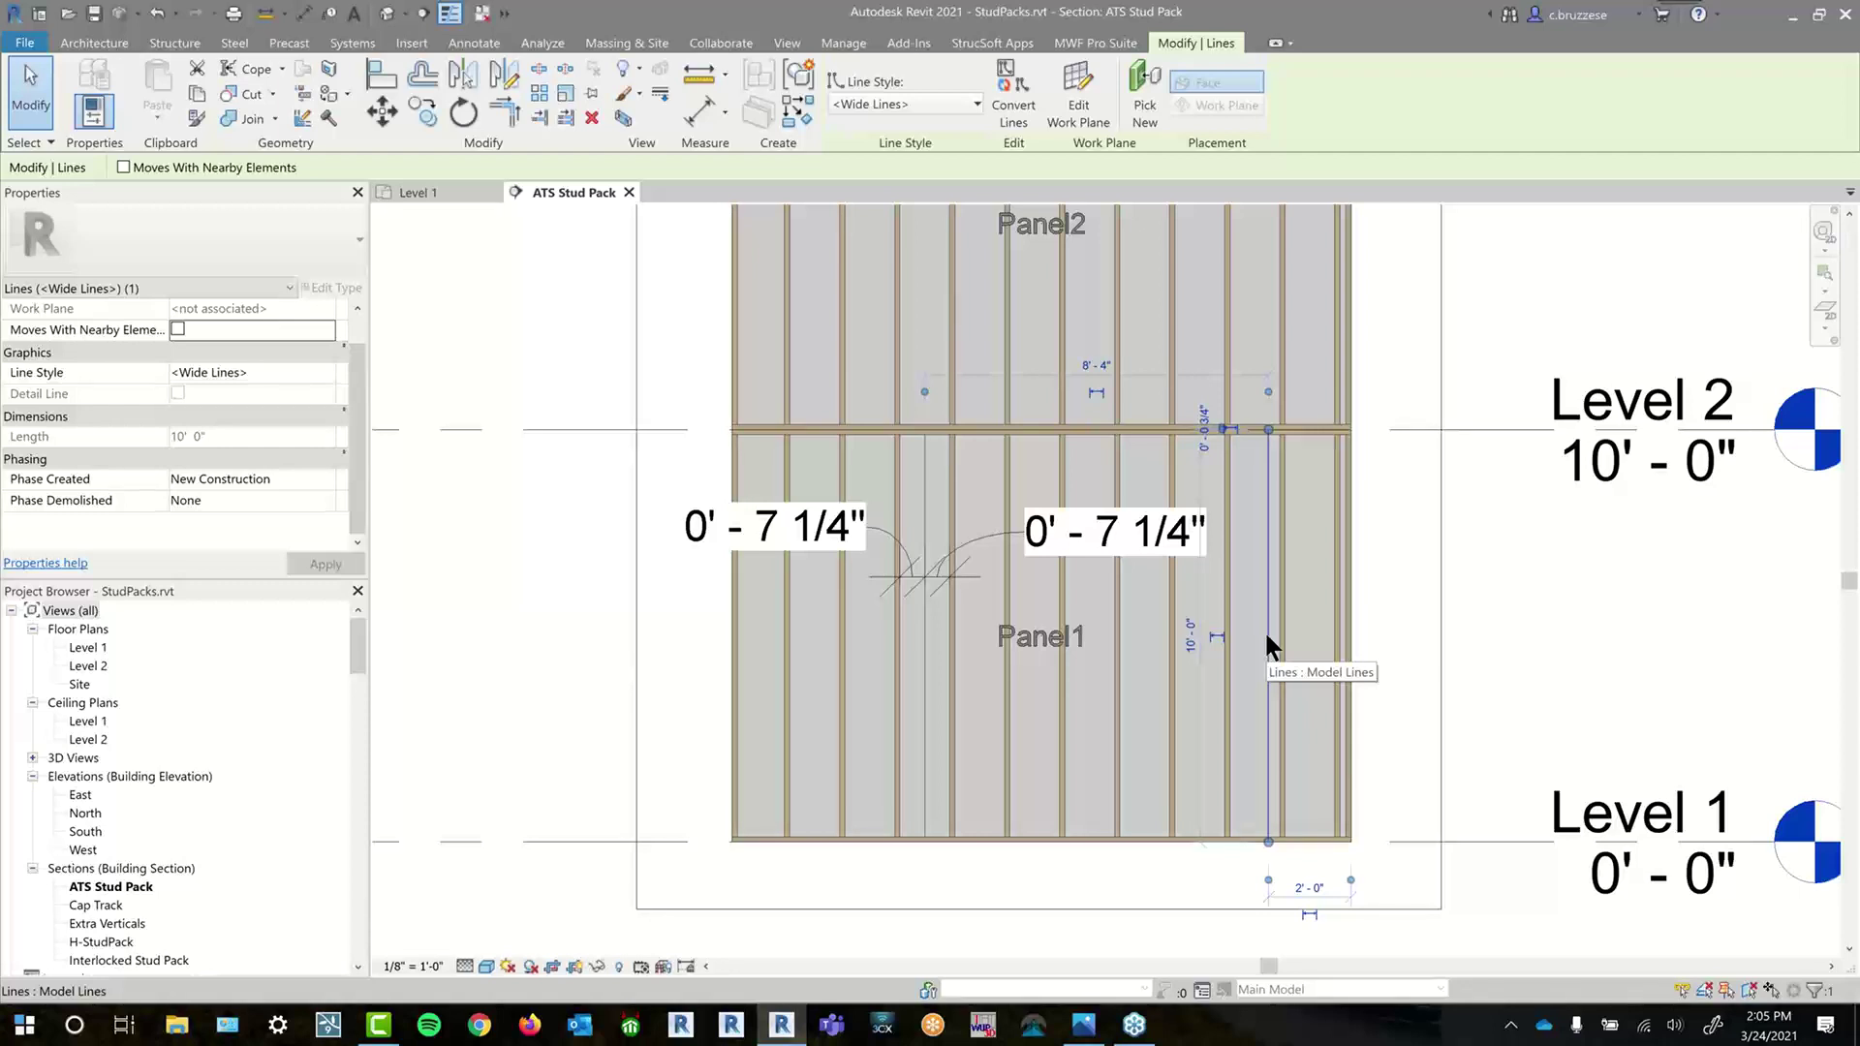
key(Left)
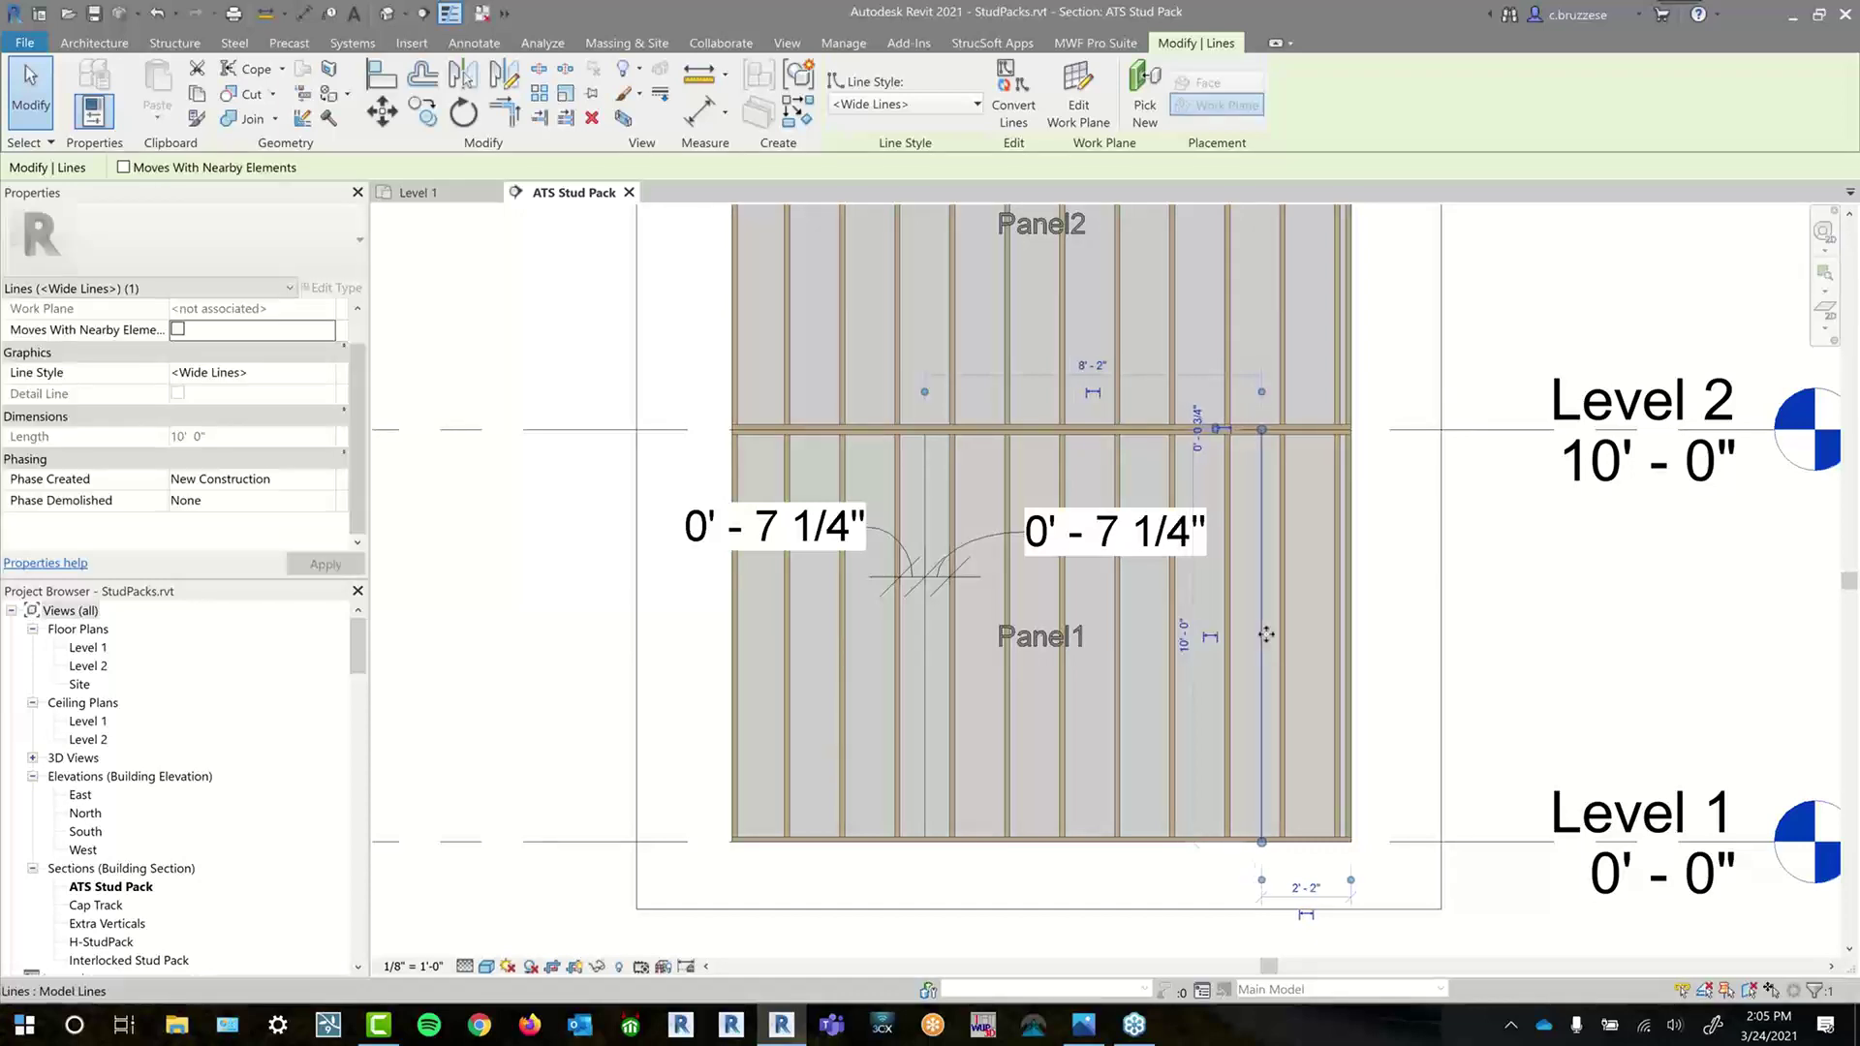
key(Left)
key(Left)
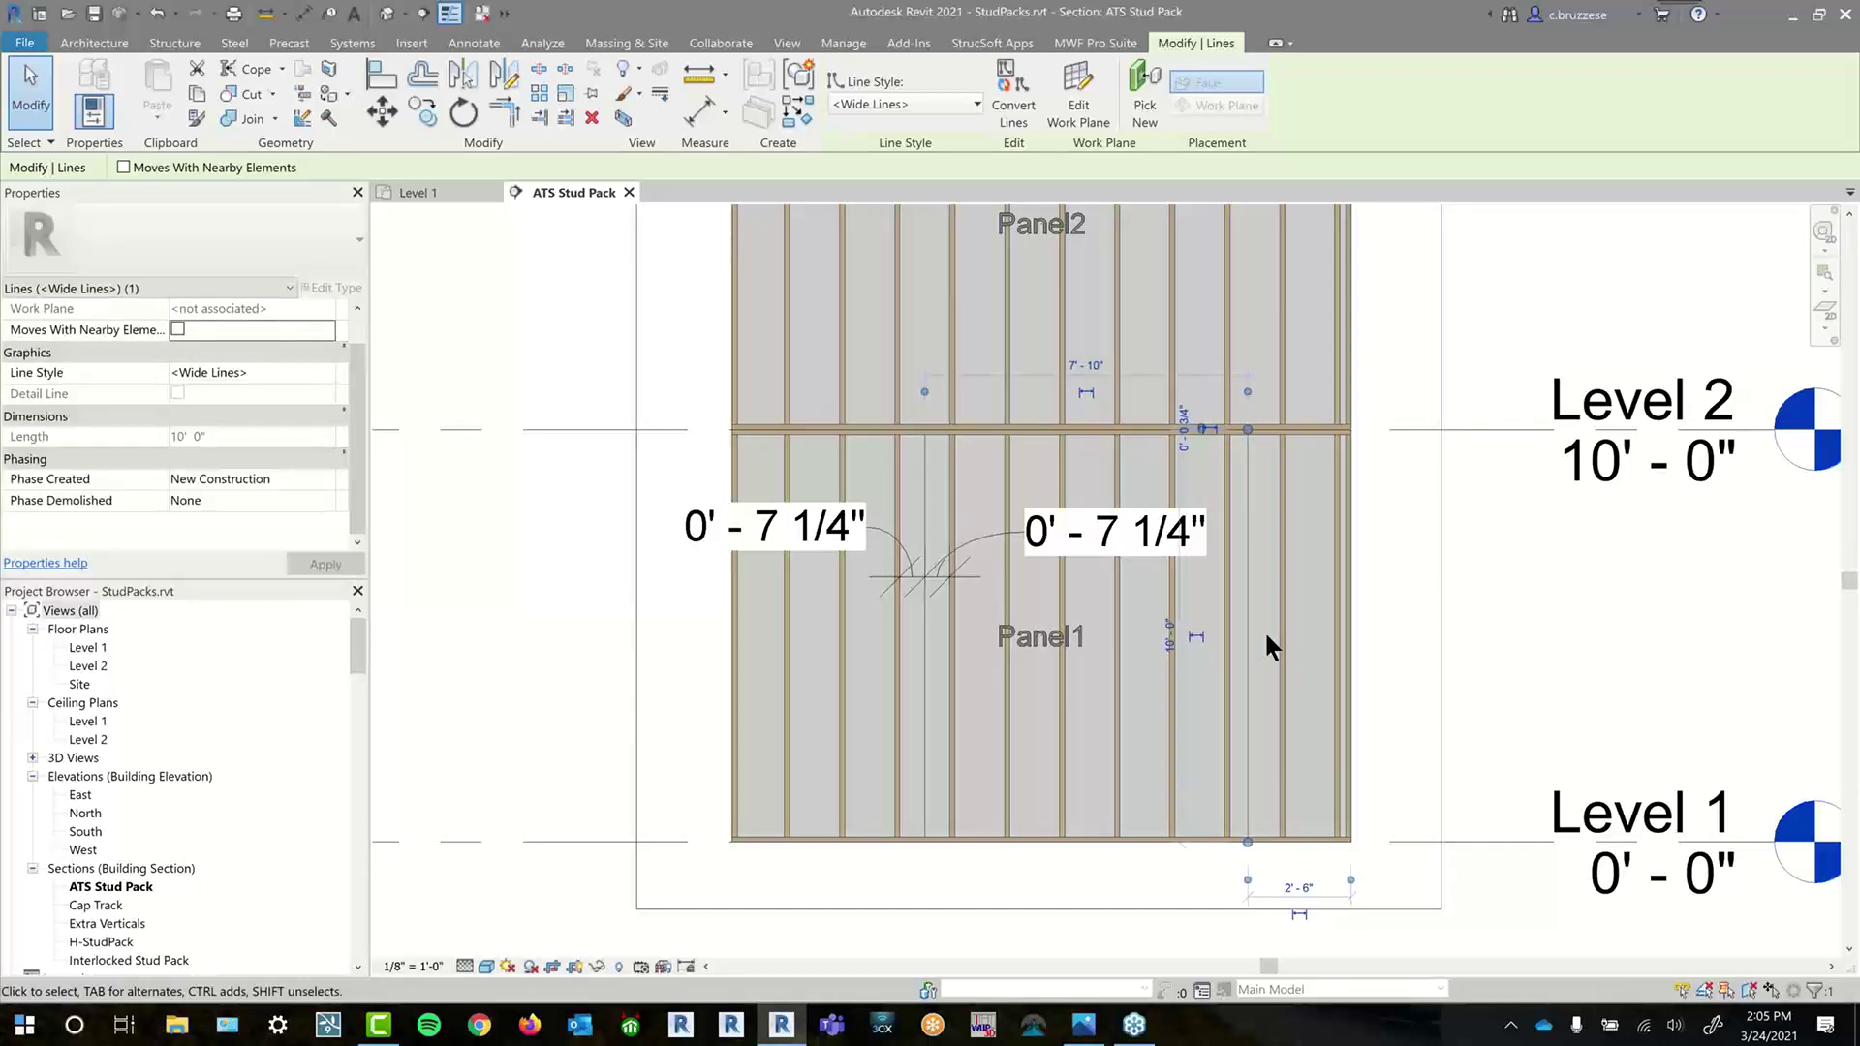
scroll(1264, 537, down, 1)
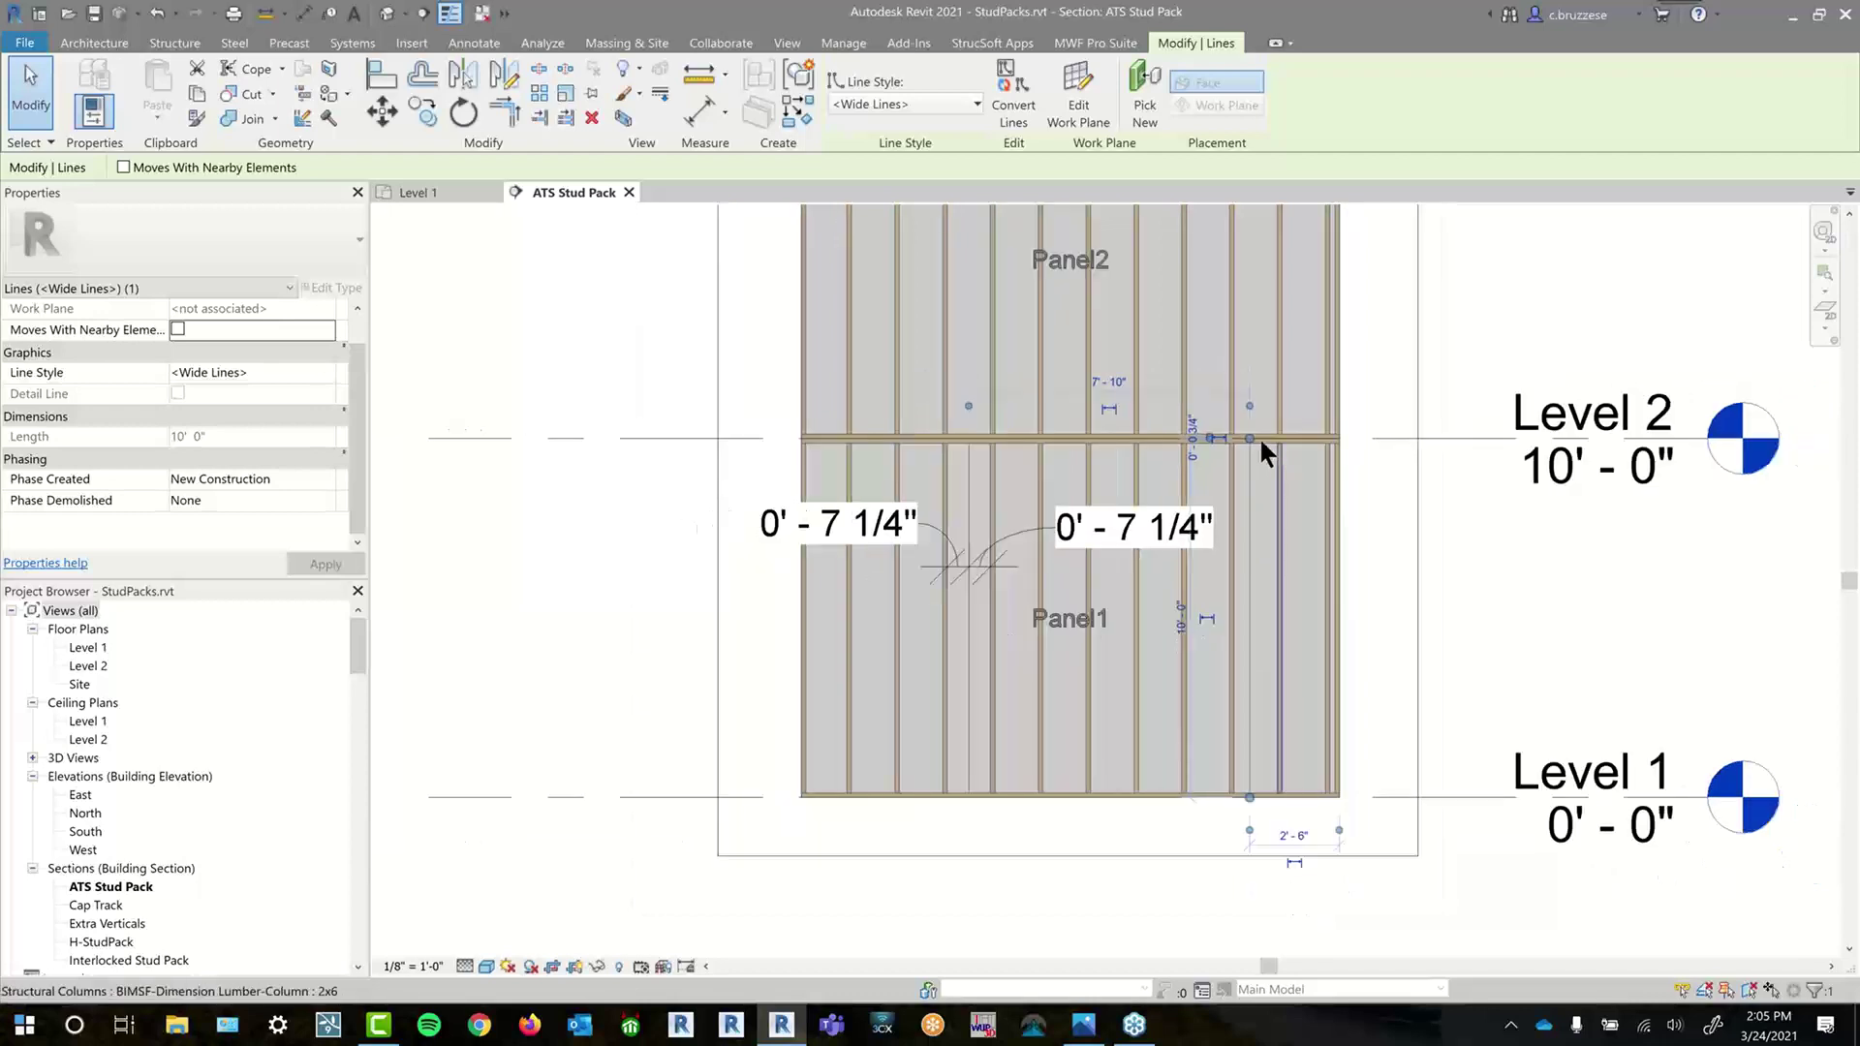
drag(1249, 438, 1247, 278)
scroll(1263, 573, down, 1)
middle_drag(1262, 572, 1248, 841)
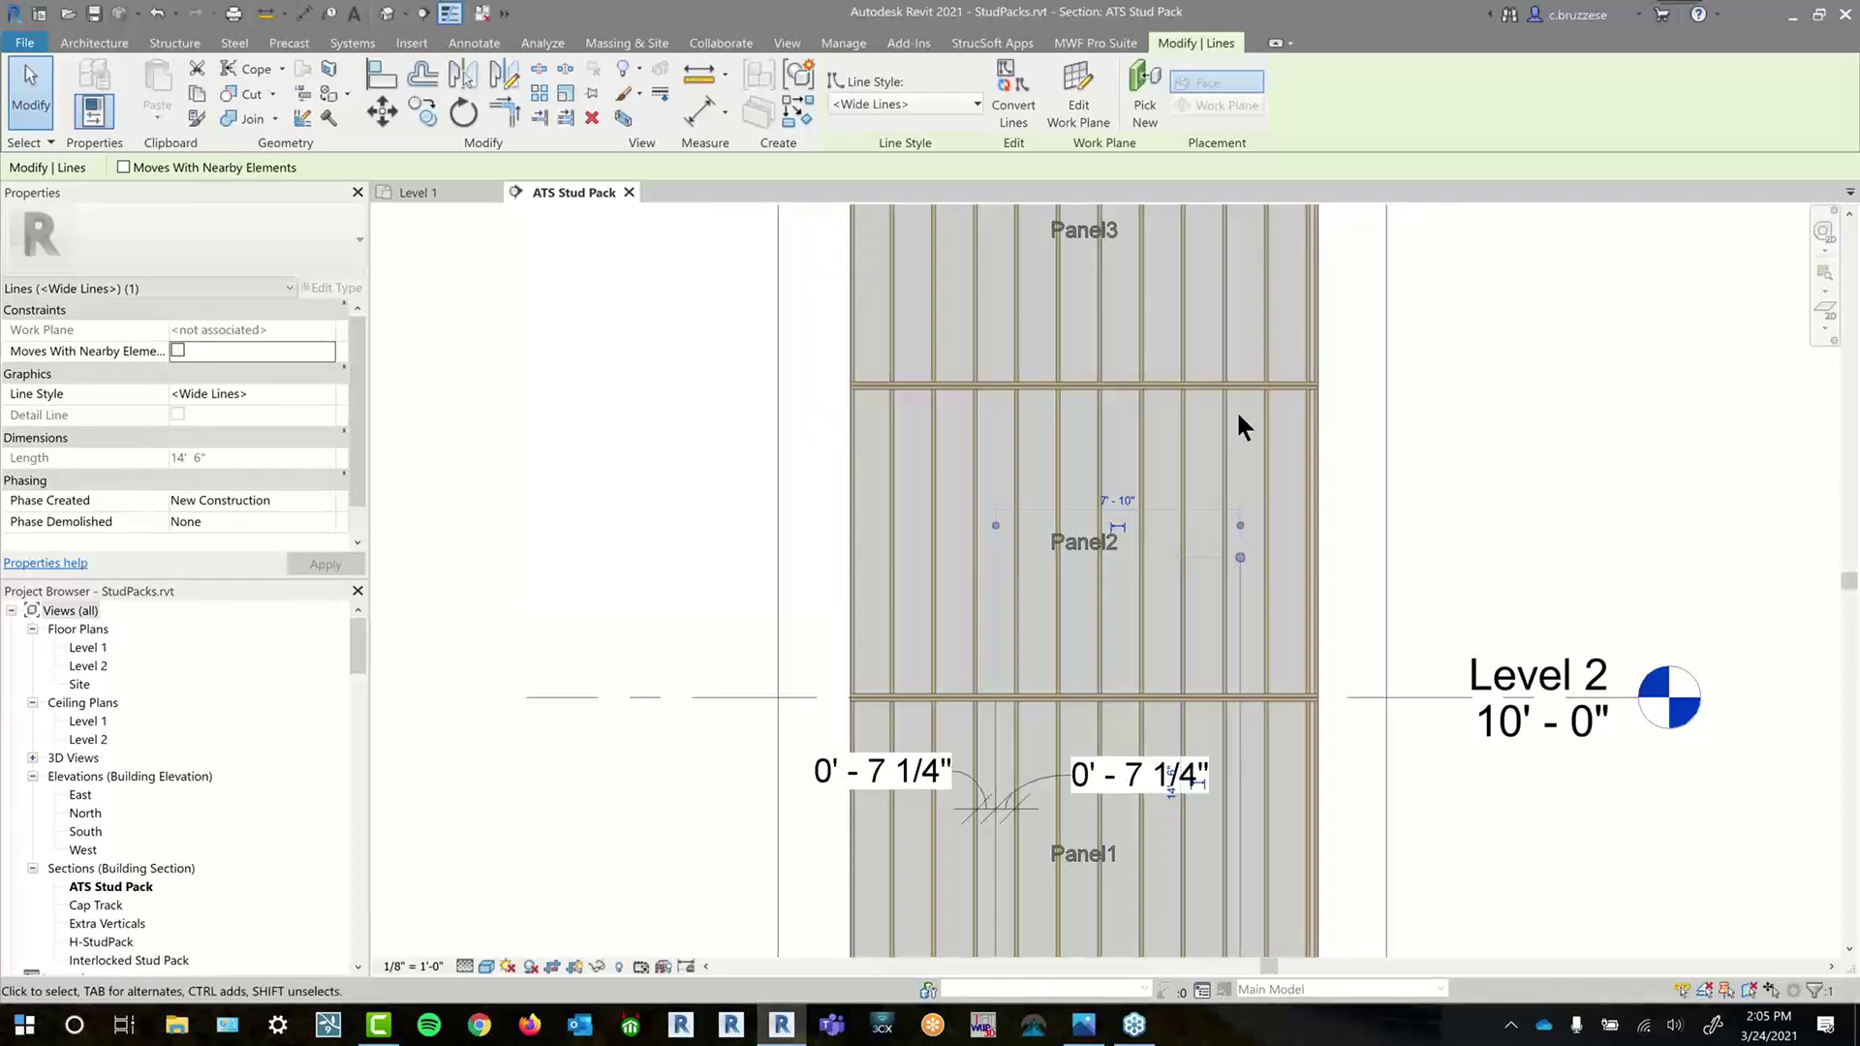
middle_drag(1295, 717, 1154, 454)
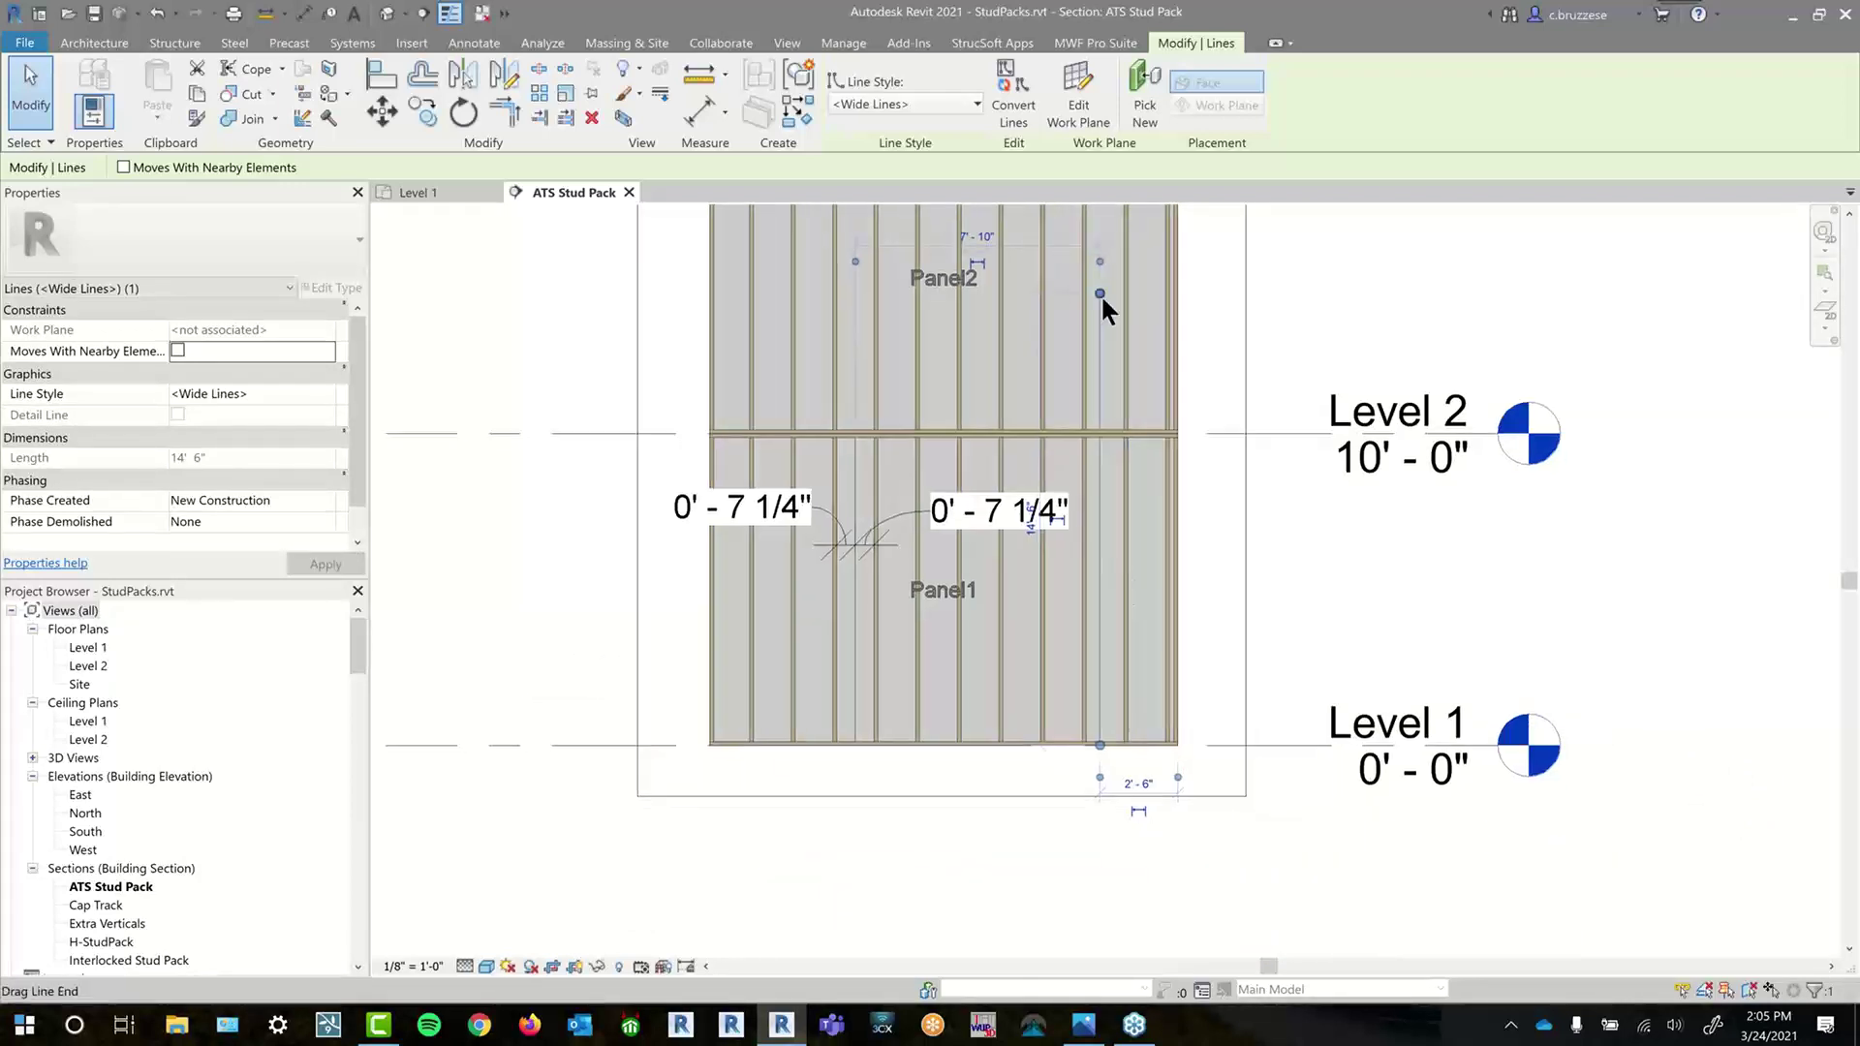
- Copy the marker line 10" to the right with CO
key(c)
key(o)
click(1110, 353)
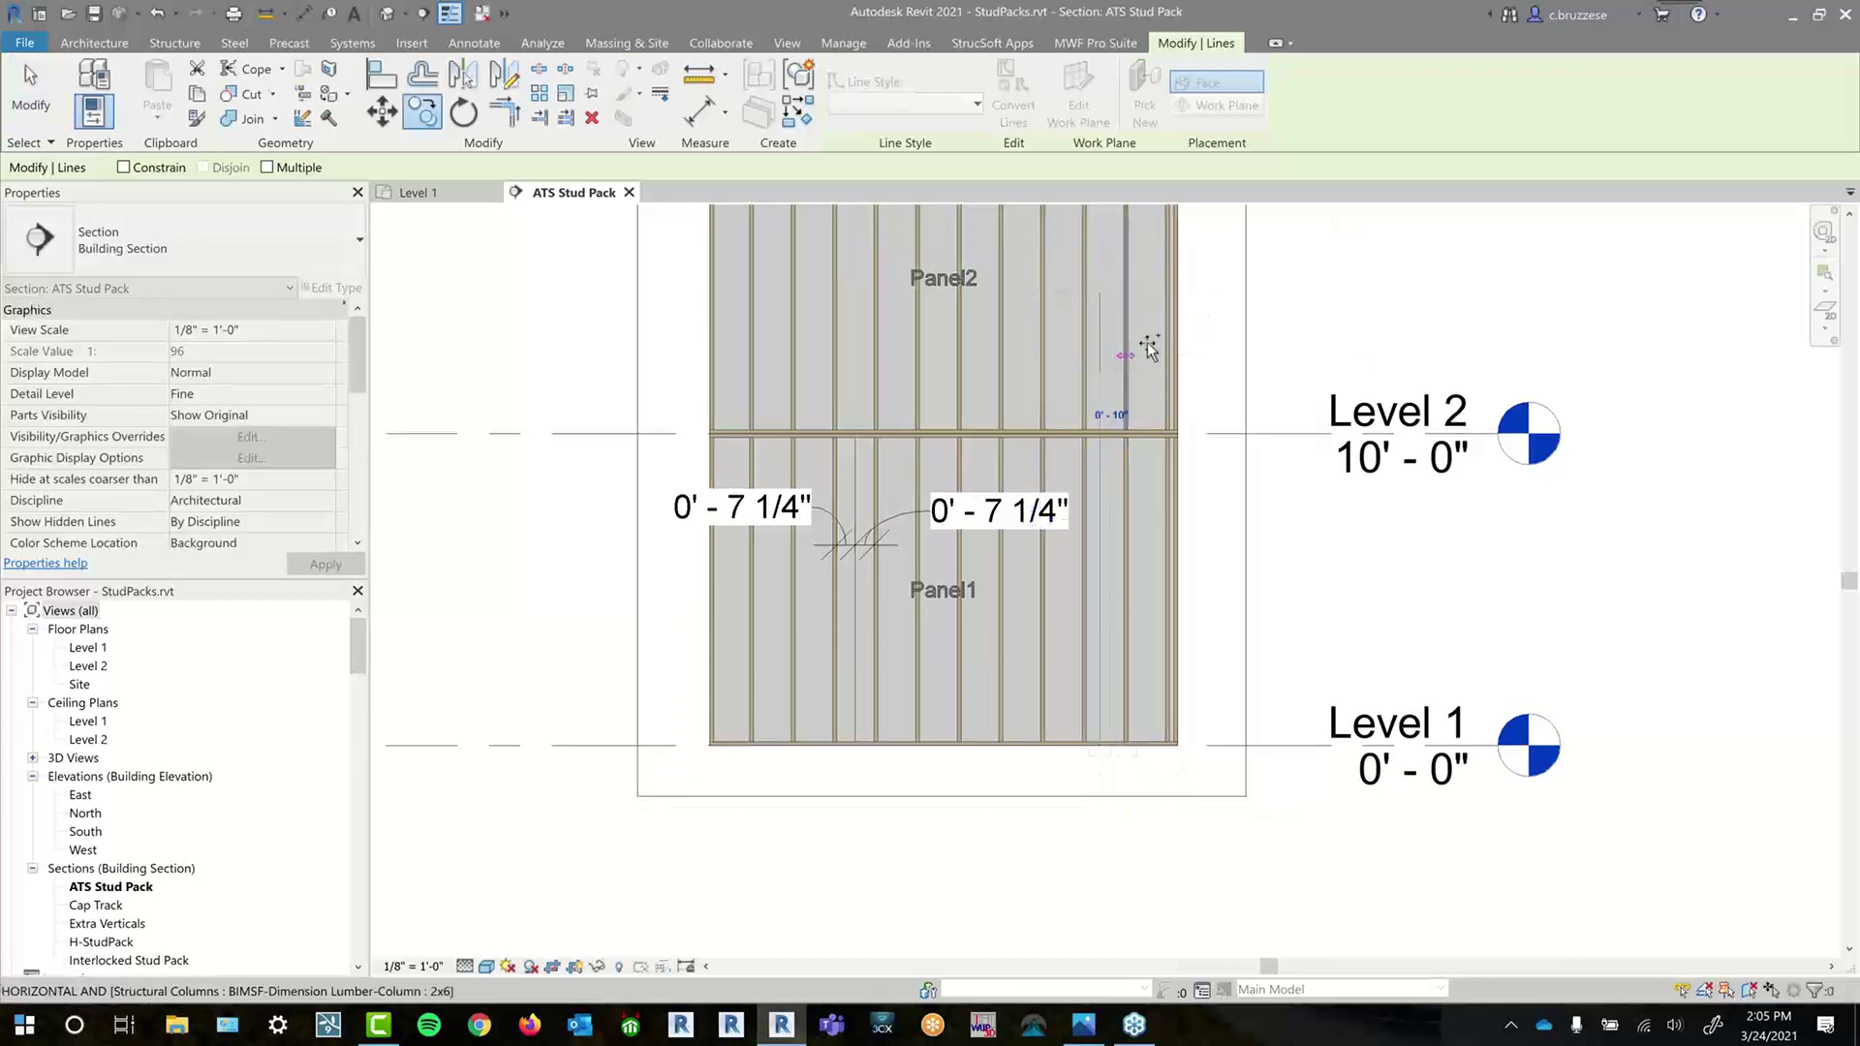
click(1148, 361)
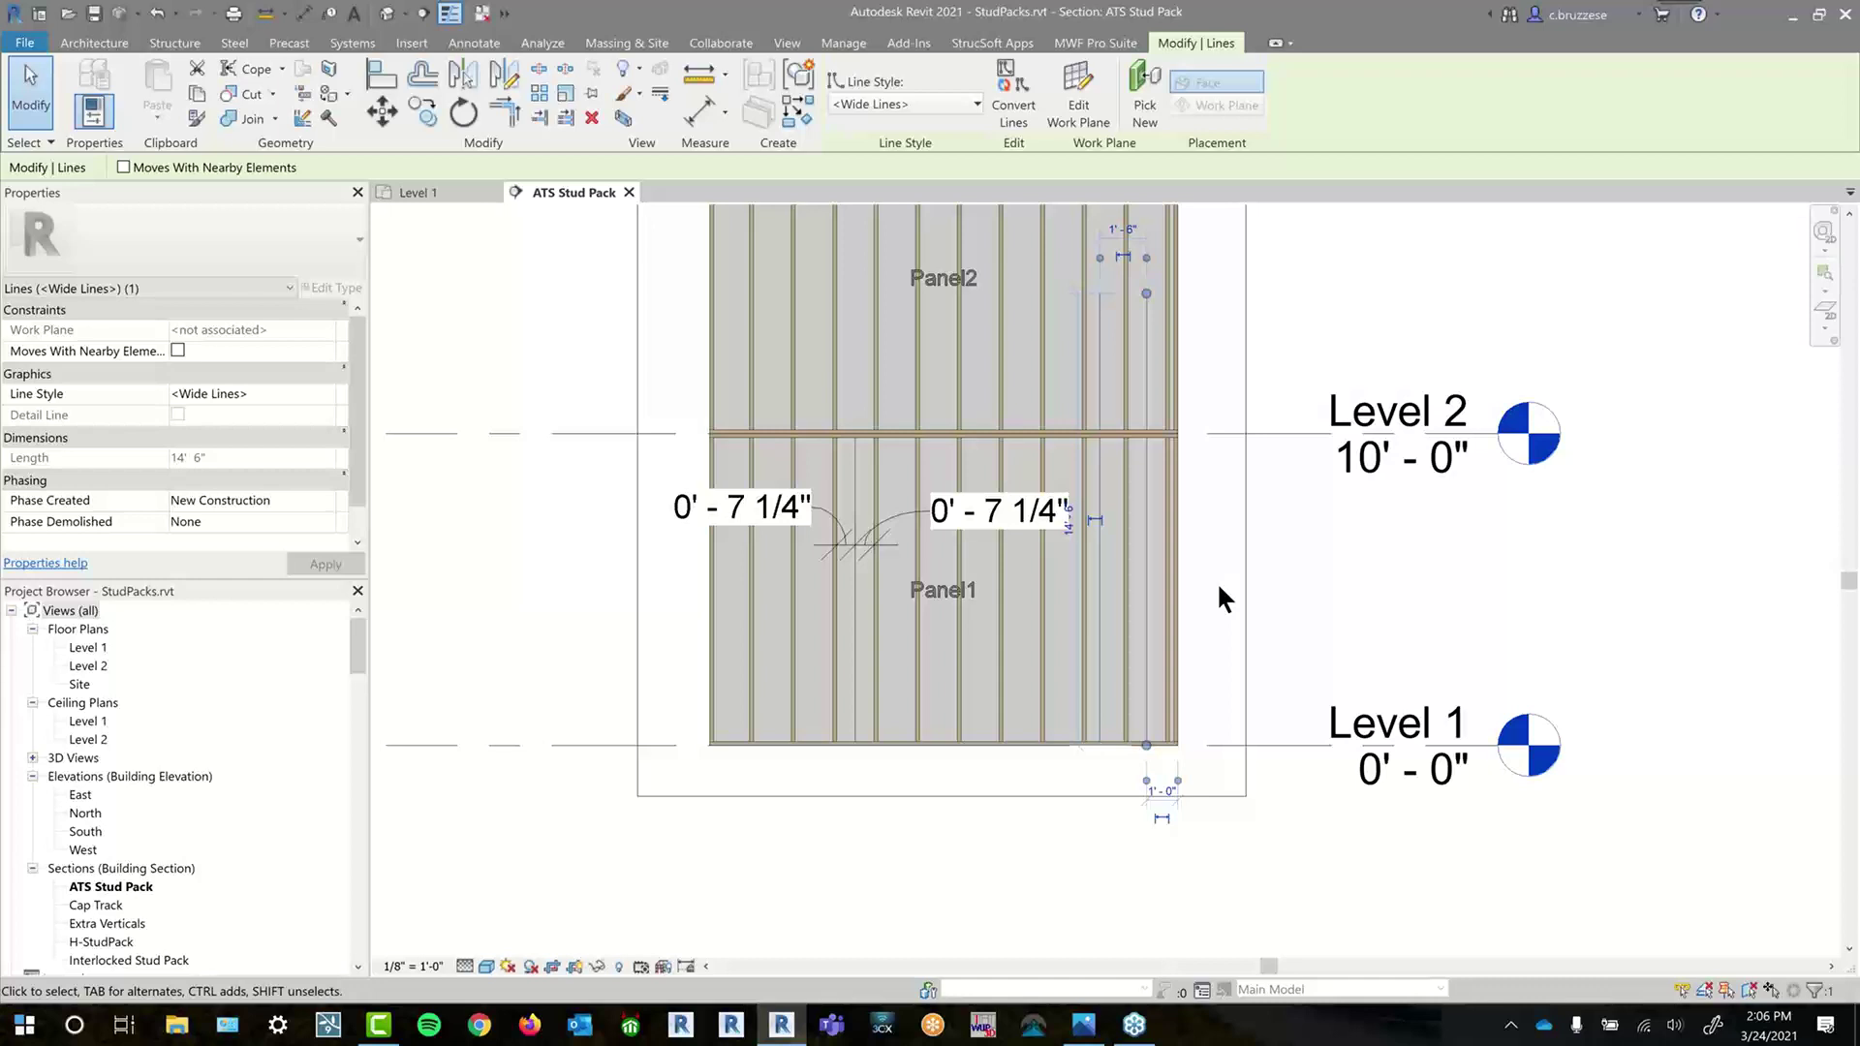
- Delete the extra copy and resize the remaining marker line to 7'-0" long
scroll(1162, 416, up, 1)
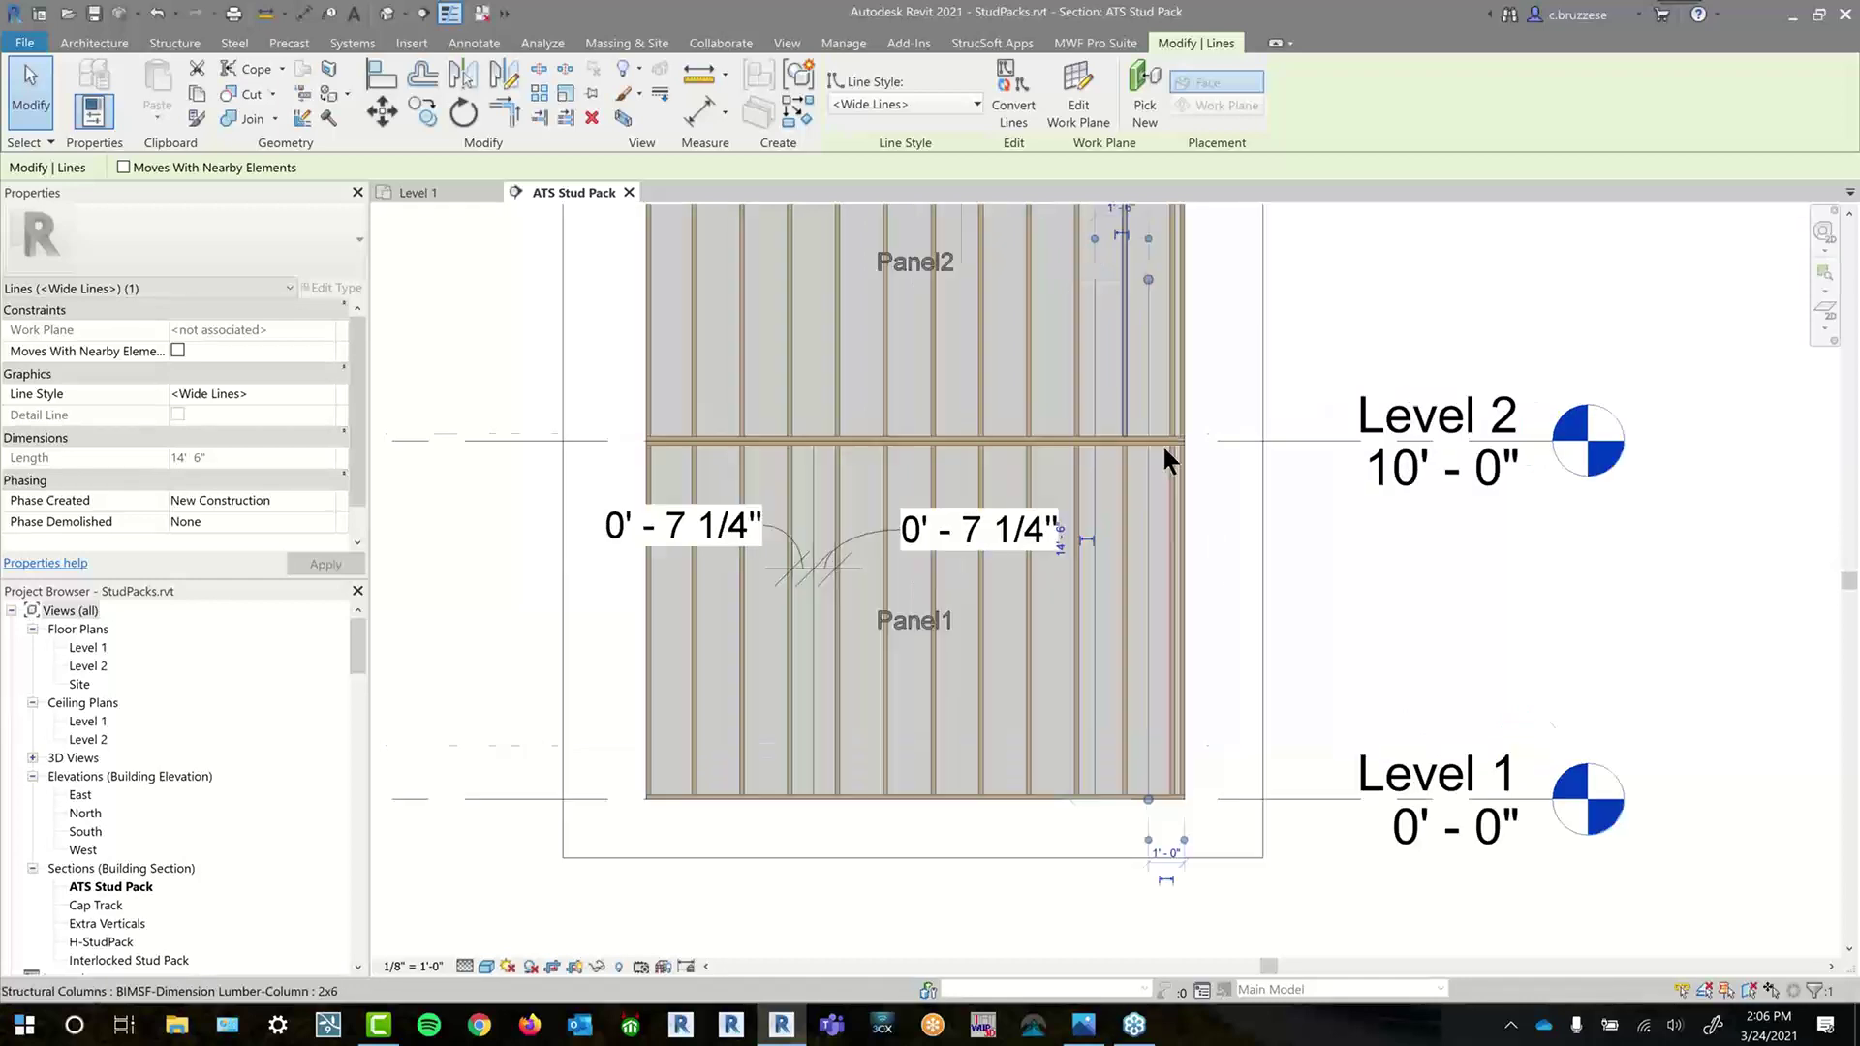
click(1160, 393)
click(1150, 387)
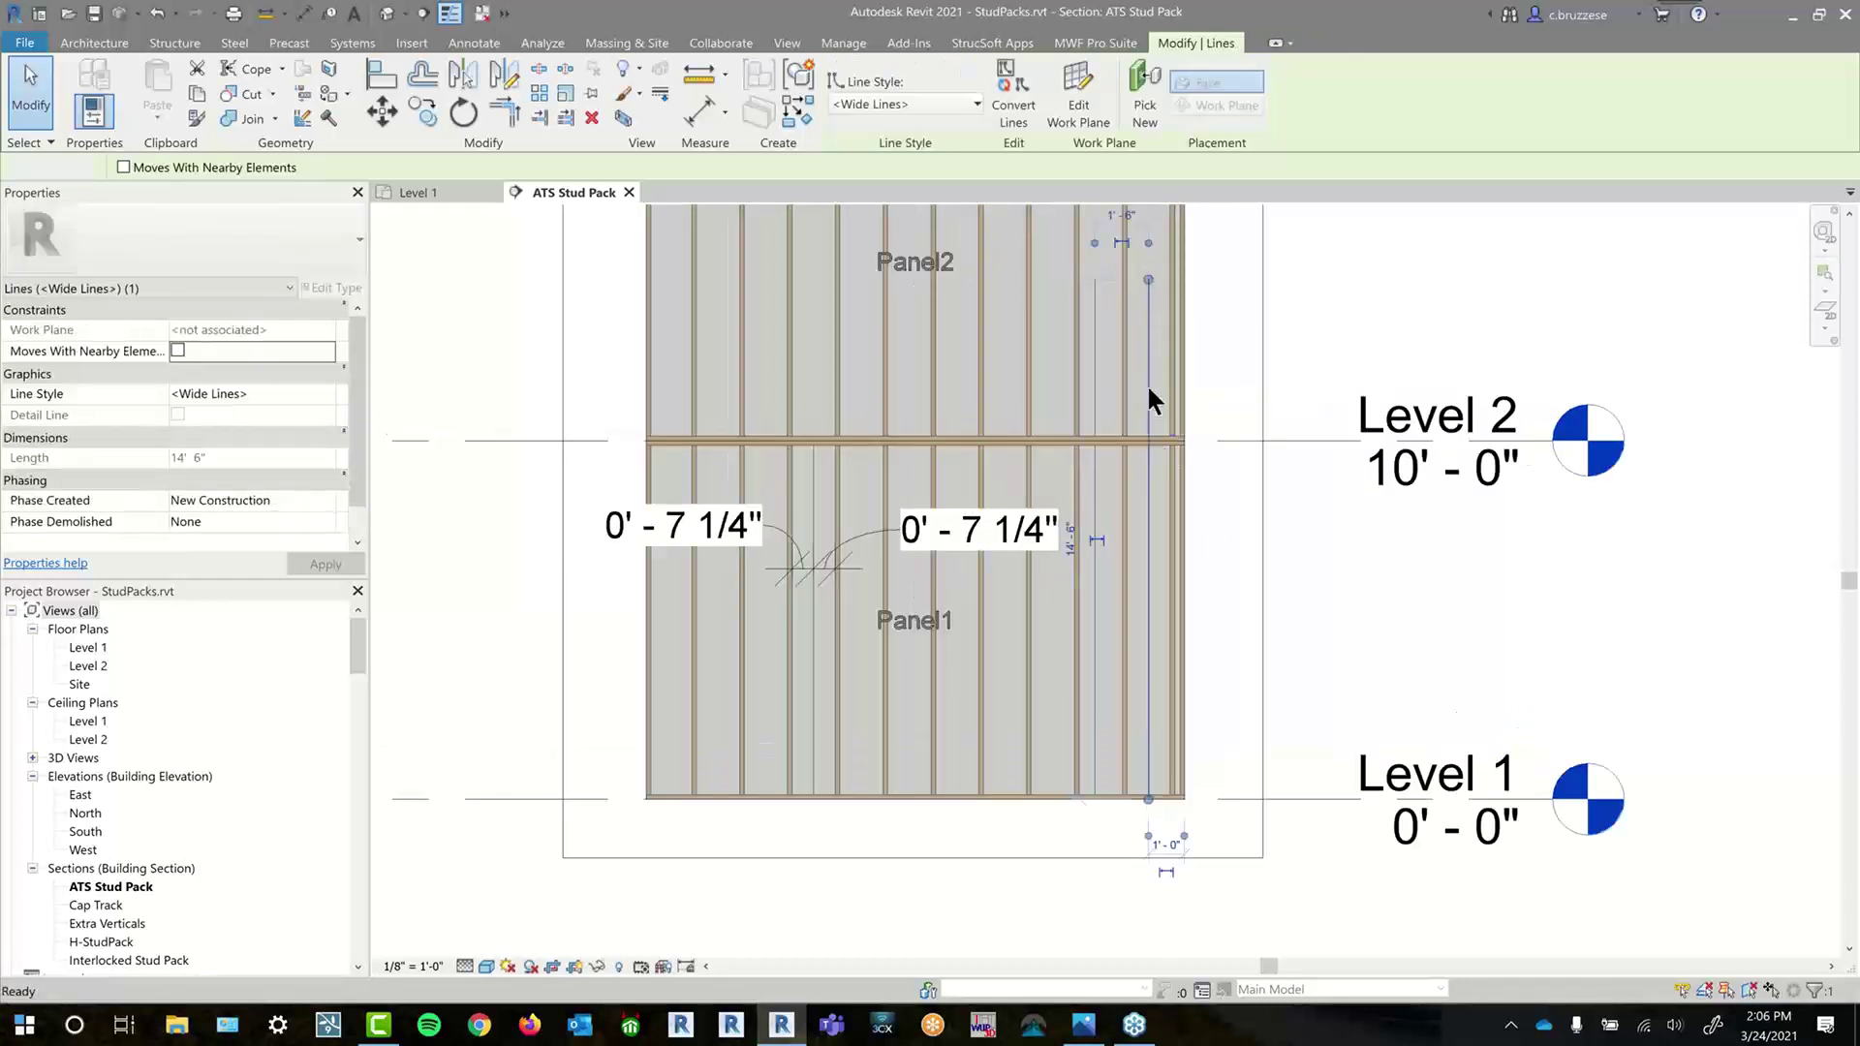
key(Delete)
click(1098, 355)
drag(1094, 280, 1099, 607)
scroll(1091, 424, up, 2)
scroll(1099, 474, down, 2)
key(Escape)
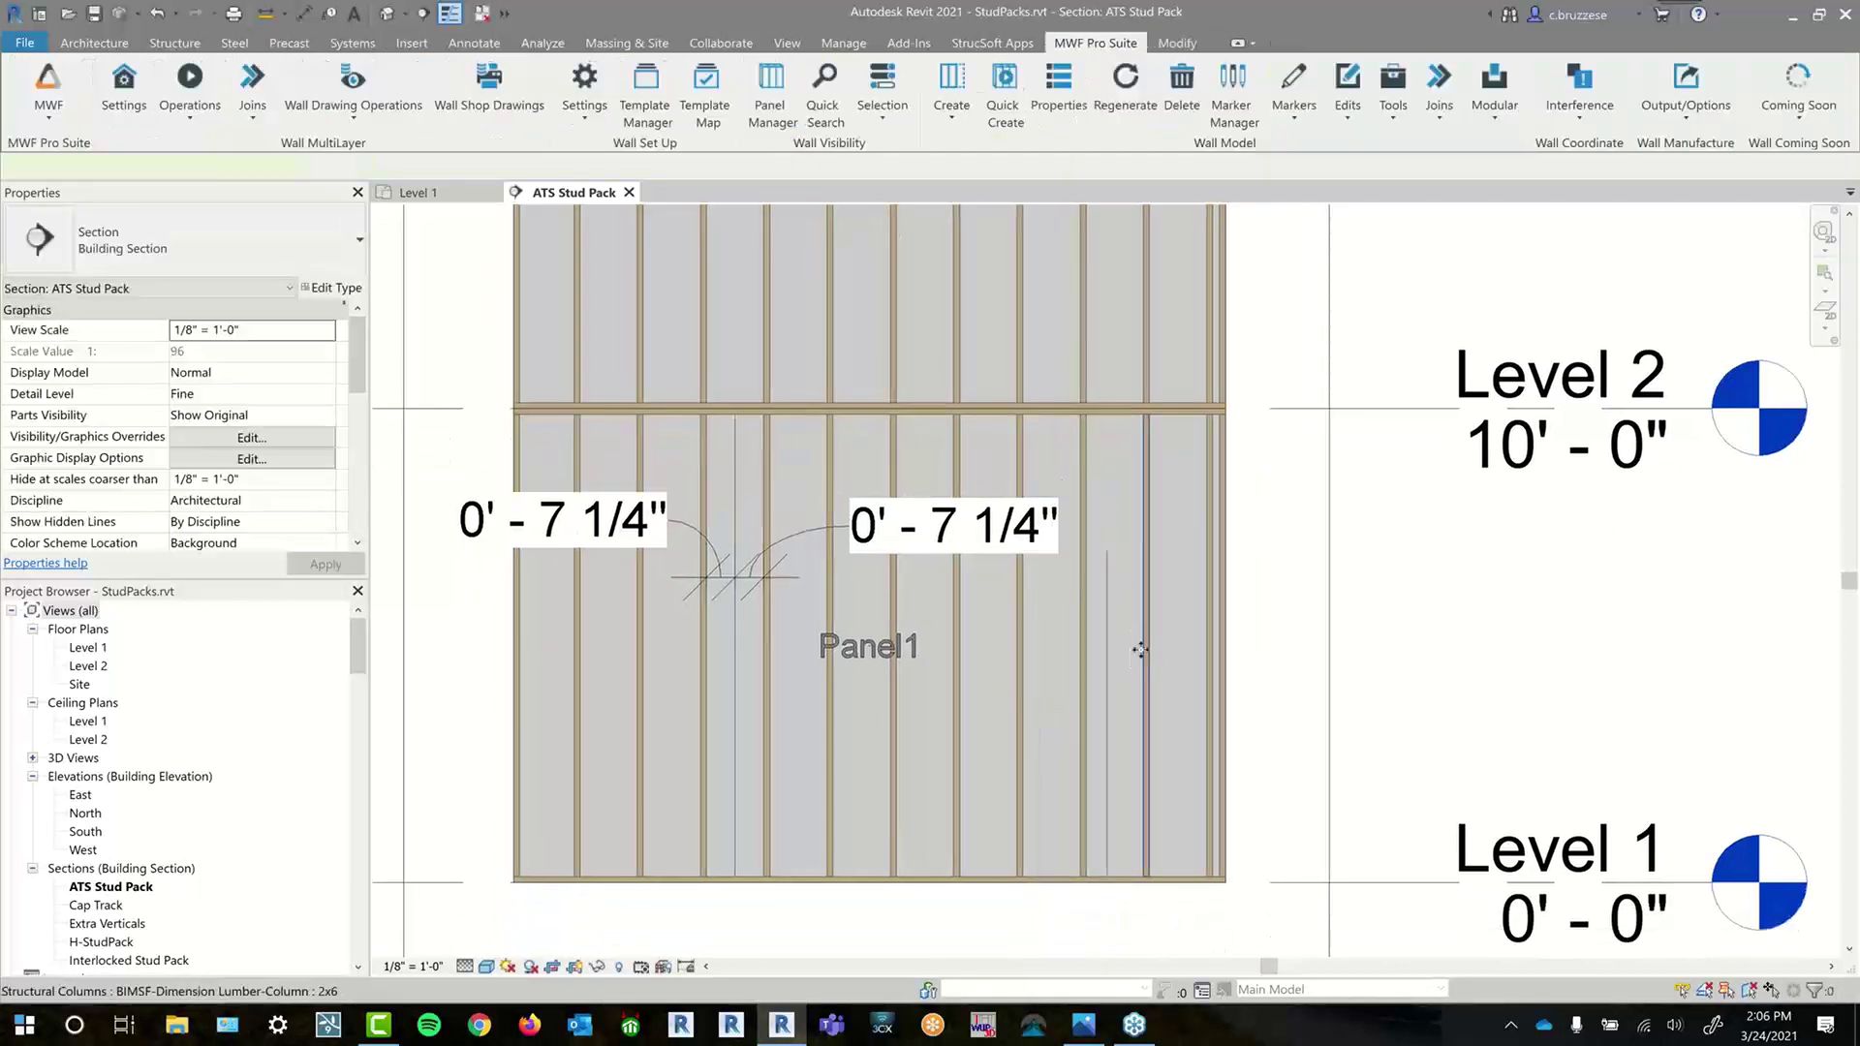
- Regenerate Panel1's framing from a stud so the short stud pack appears
click(1142, 650)
key(r)
key(g)
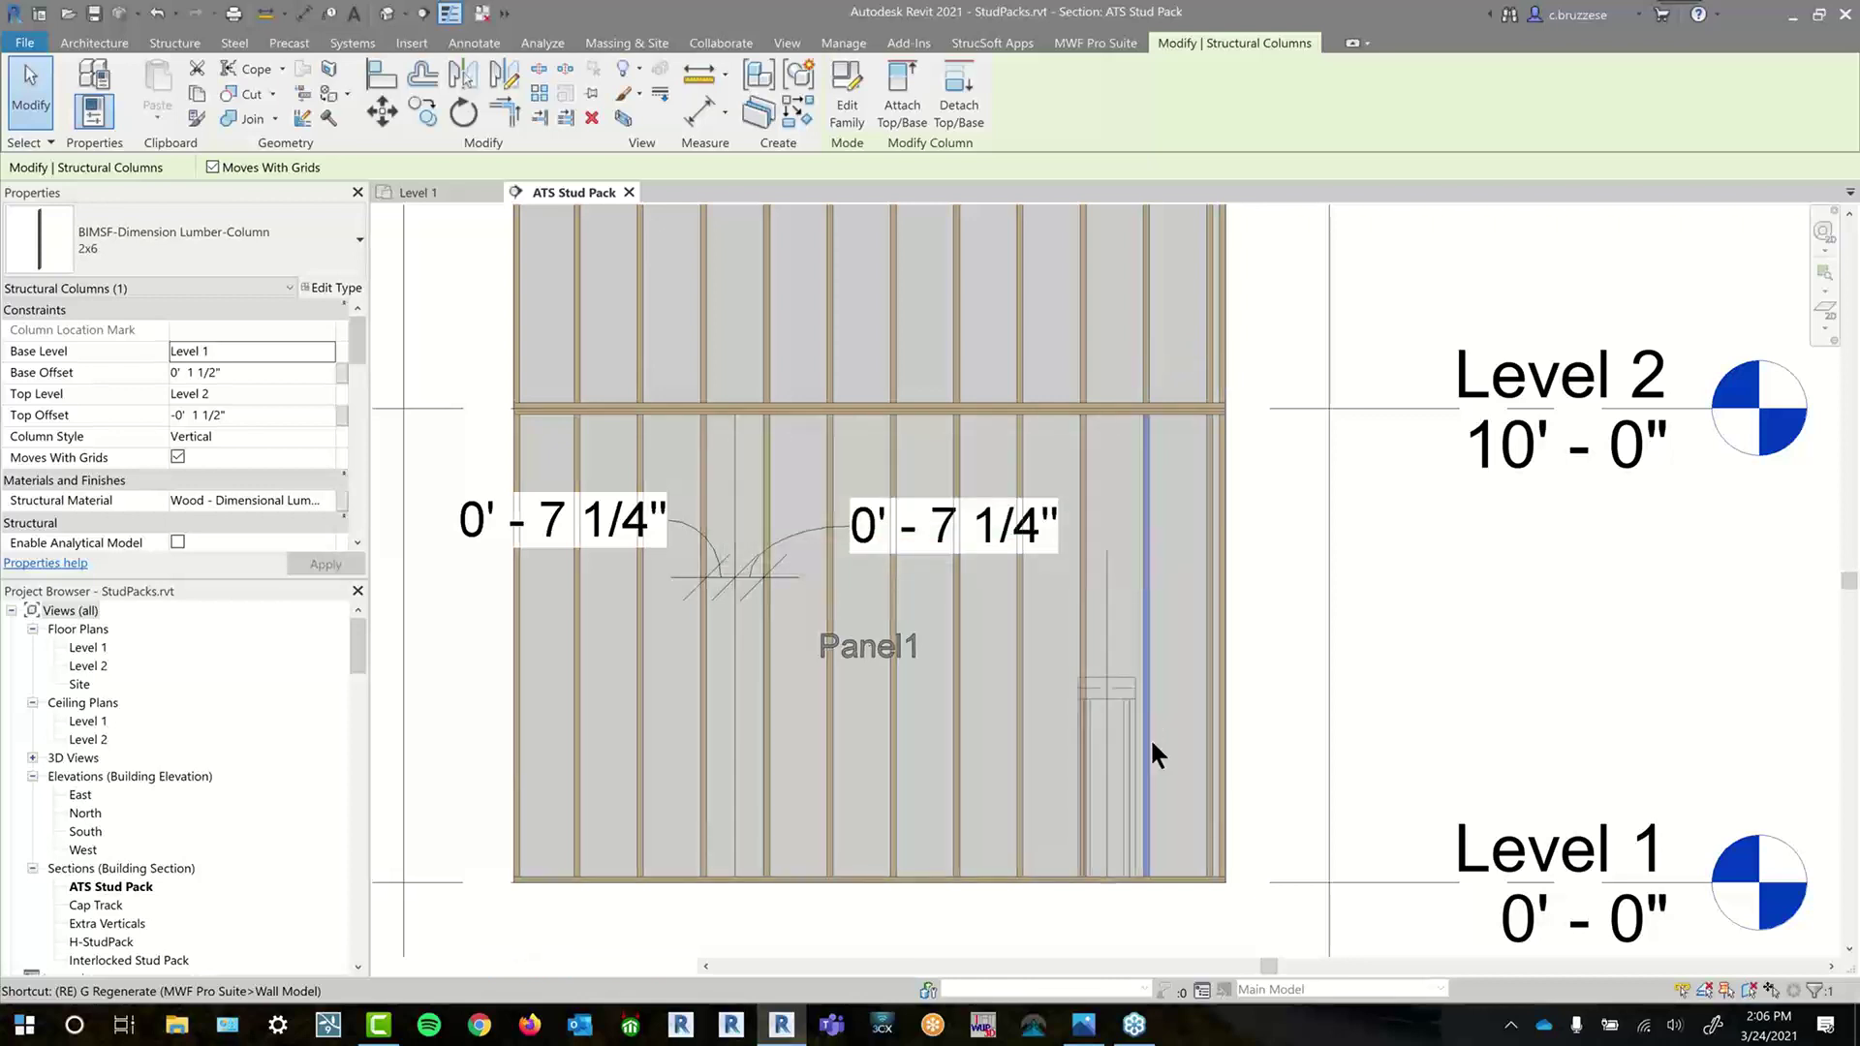
click(1110, 631)
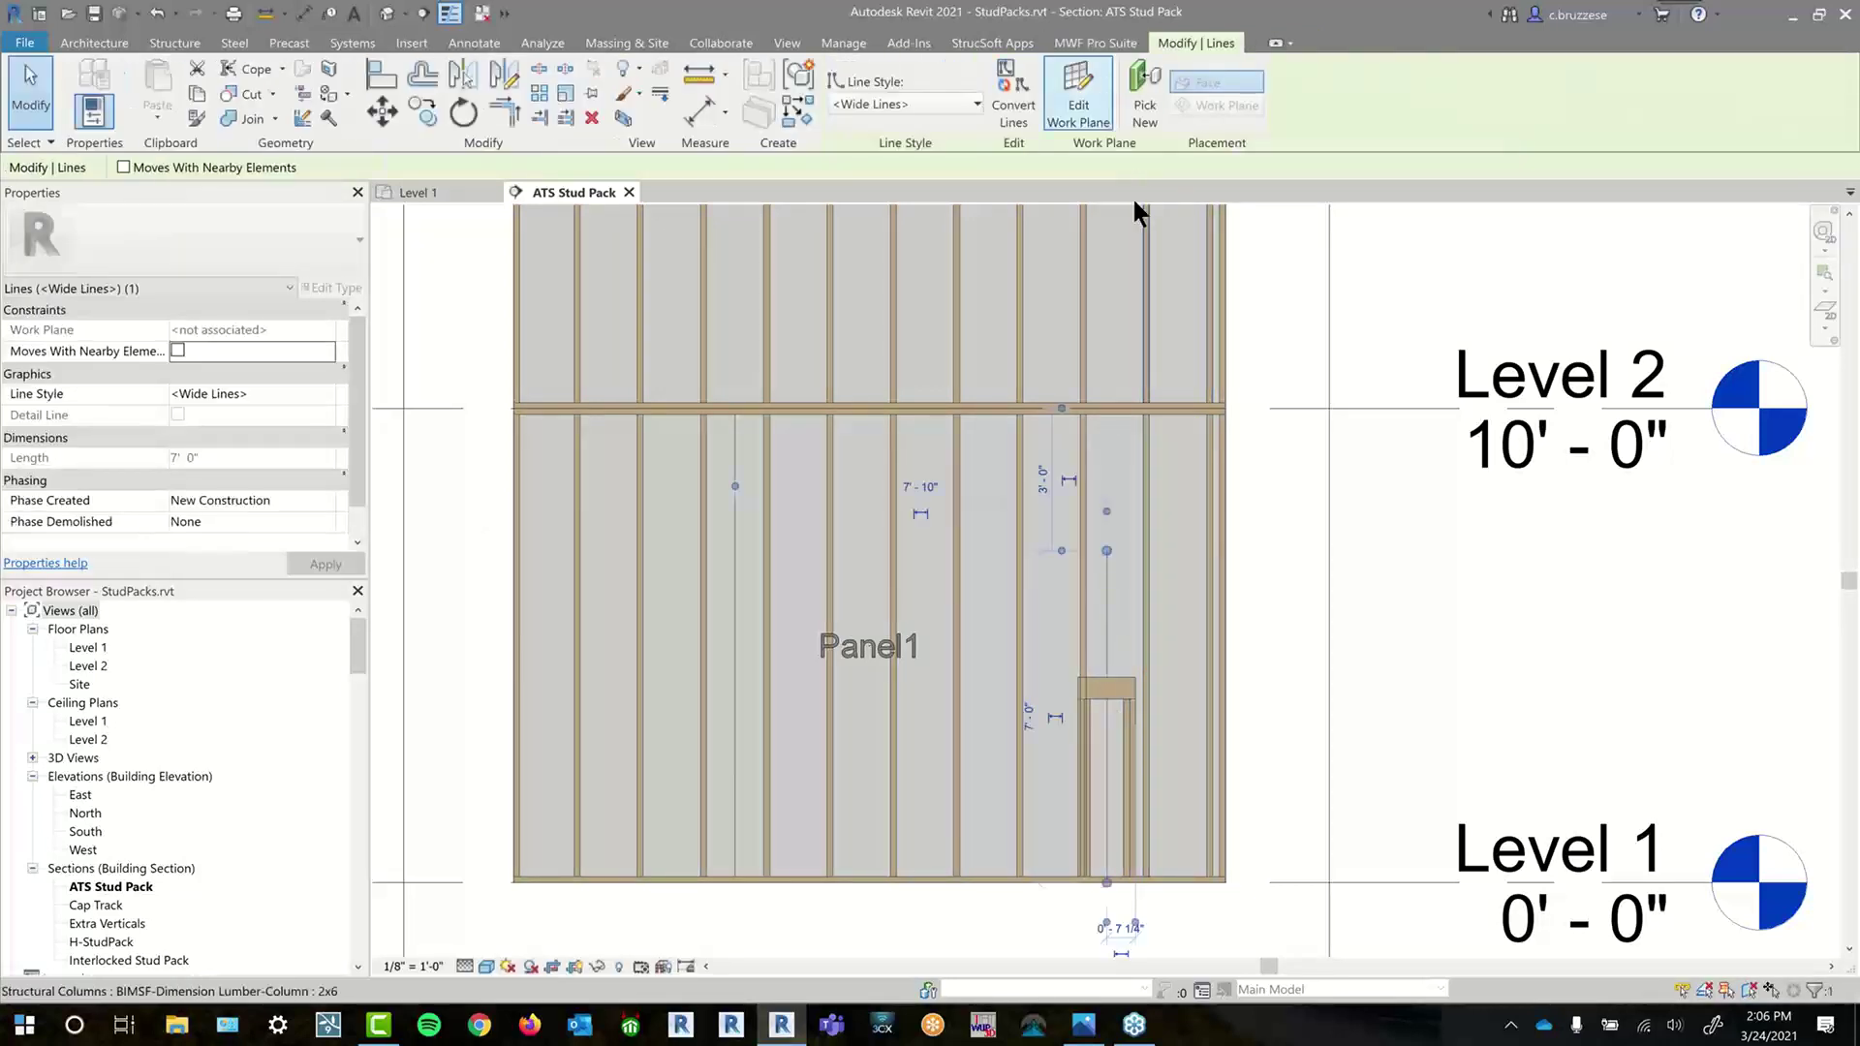
middle_drag(1144, 484, 892, 360)
click(1096, 43)
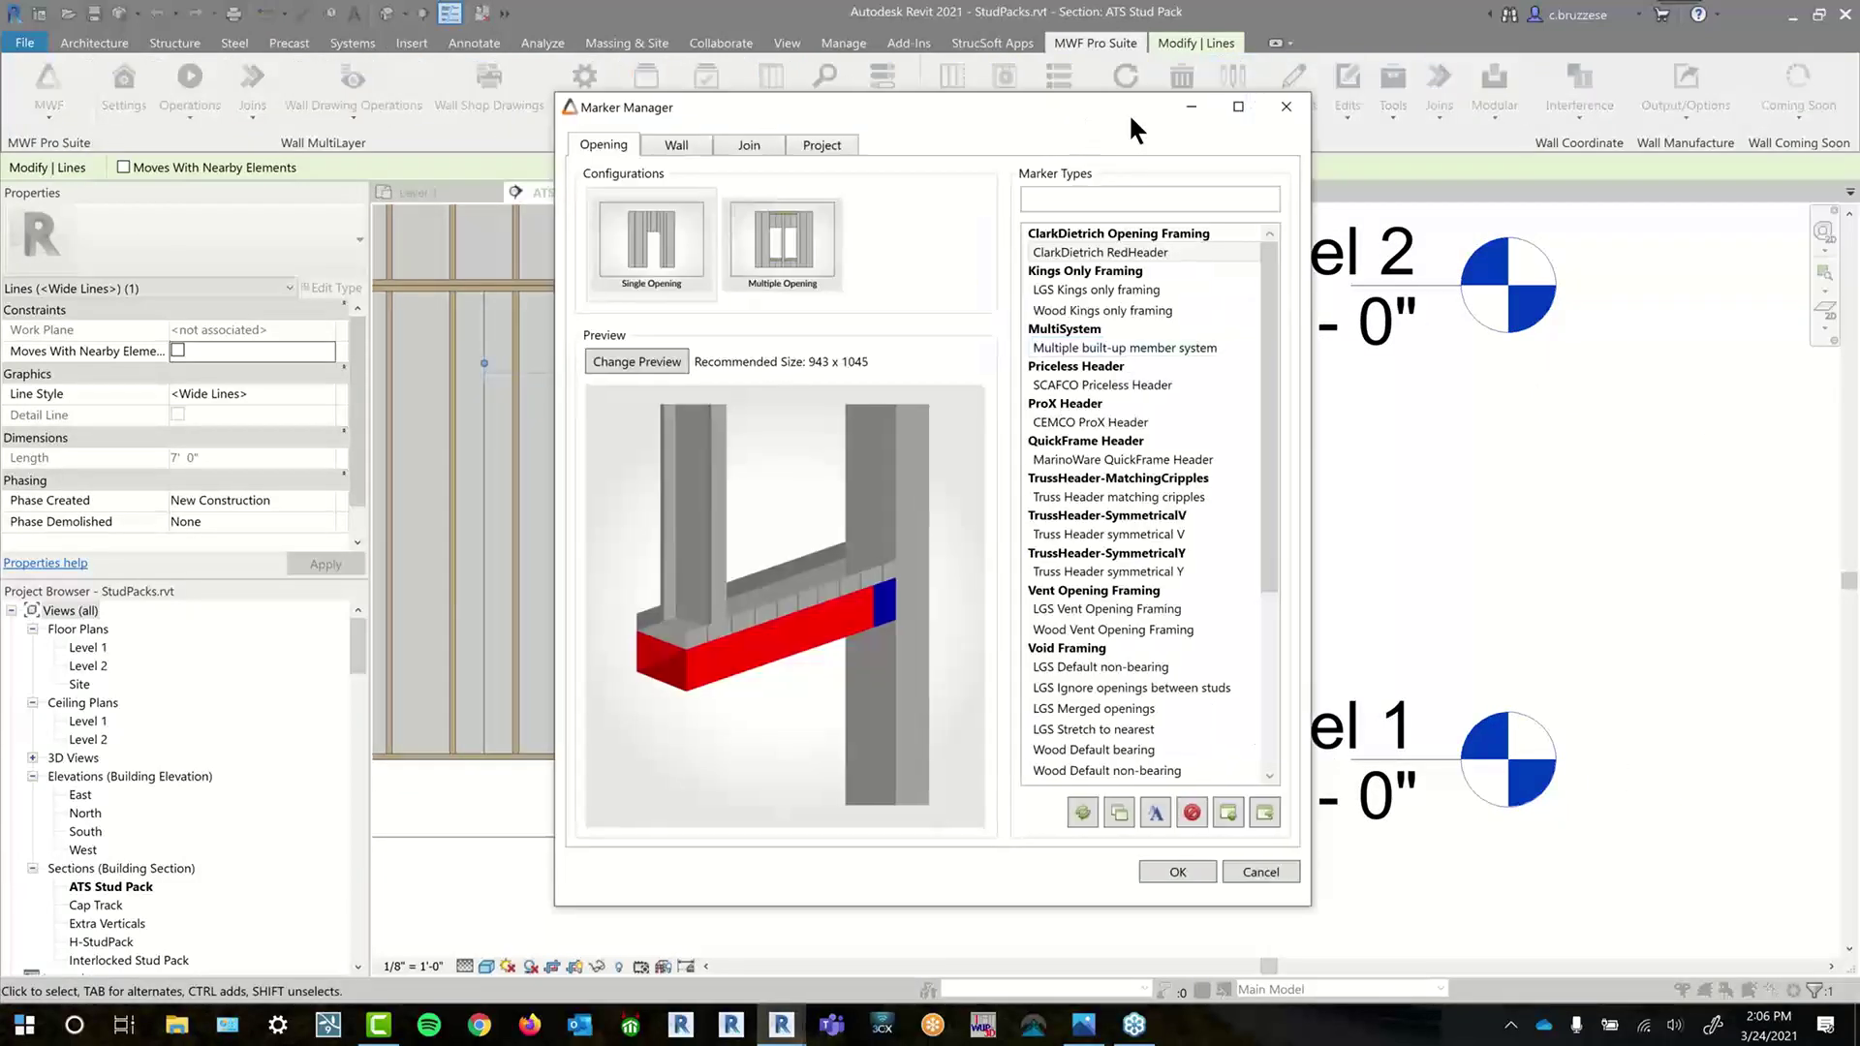
- Open the ATS stud pack settings from the Marker Manager's Wall vertical framing list
mouse_move(1130, 112)
mouse_down()
mouse_move(1424, 111)
mouse_move(1568, 139)
mouse_up()
click(1110, 171)
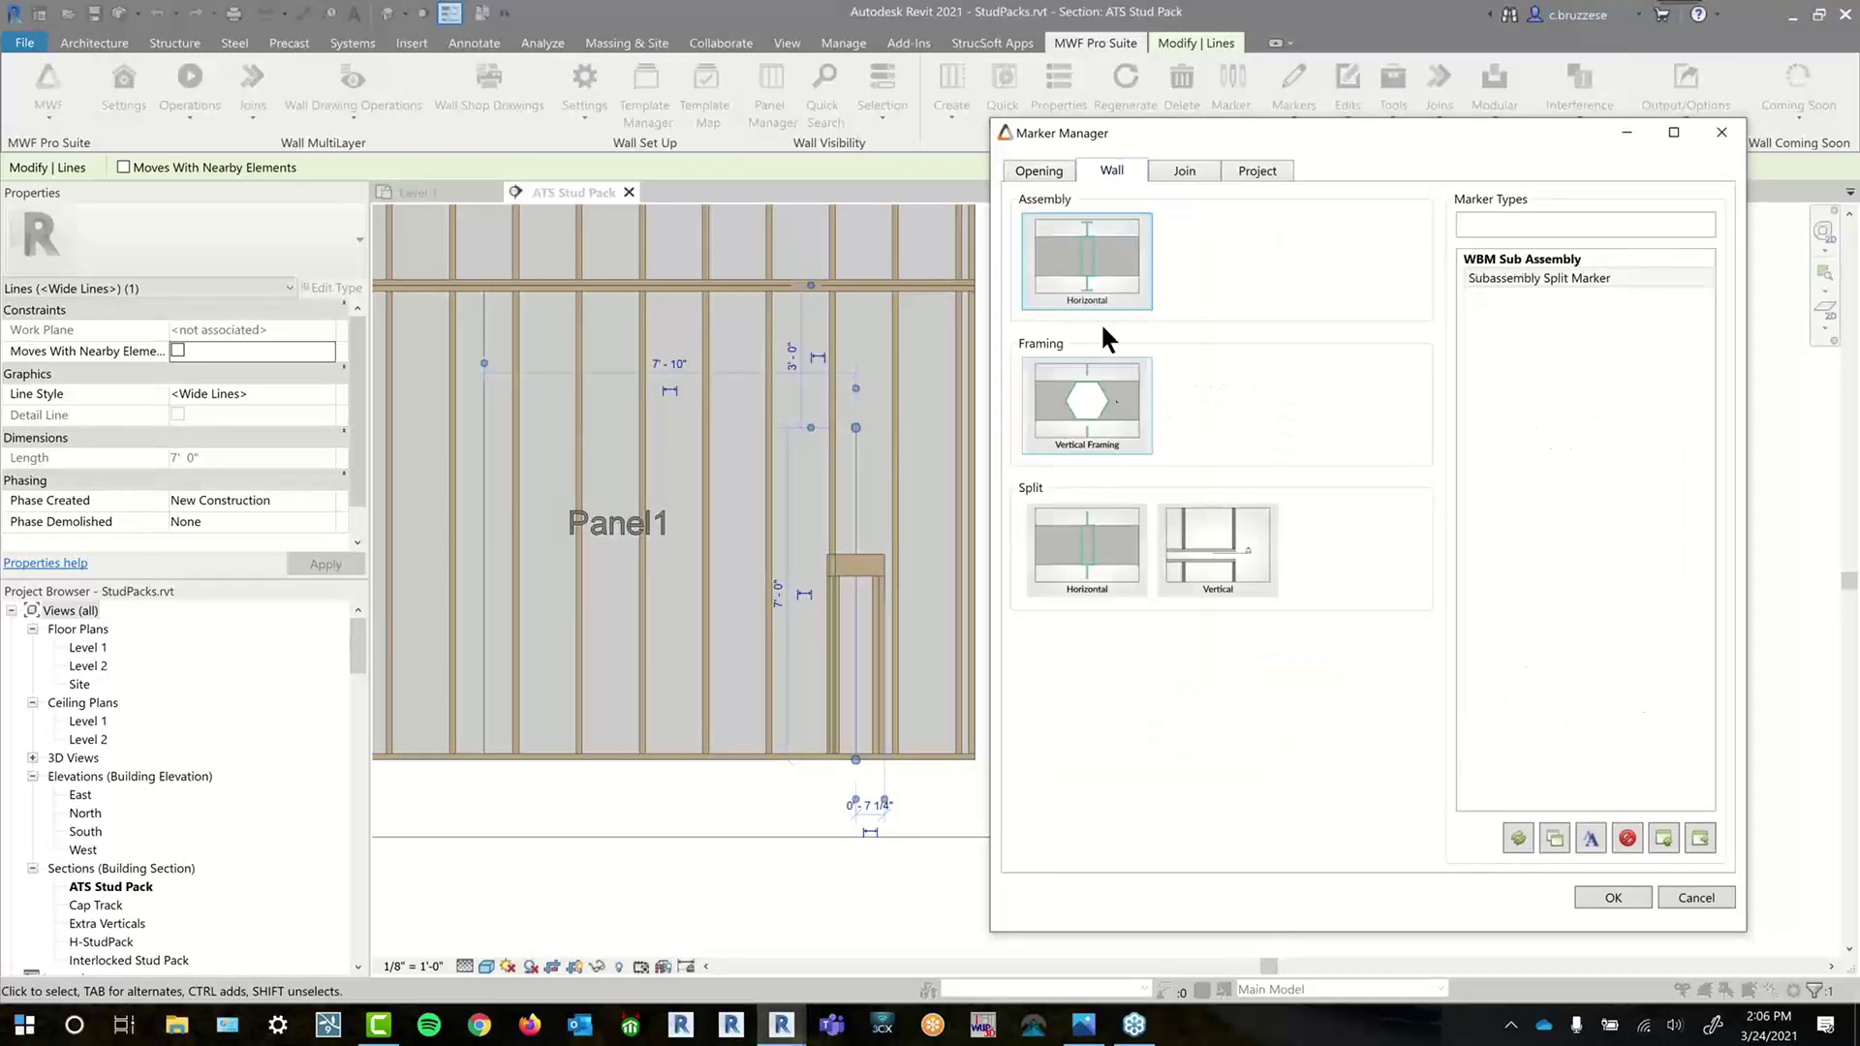
click(1118, 383)
double_click(1498, 279)
mouse_move(306, 145)
mouse_down()
mouse_move(1065, 449)
mouse_move(1275, 325)
mouse_up()
drag(1460, 819, 1600, 835)
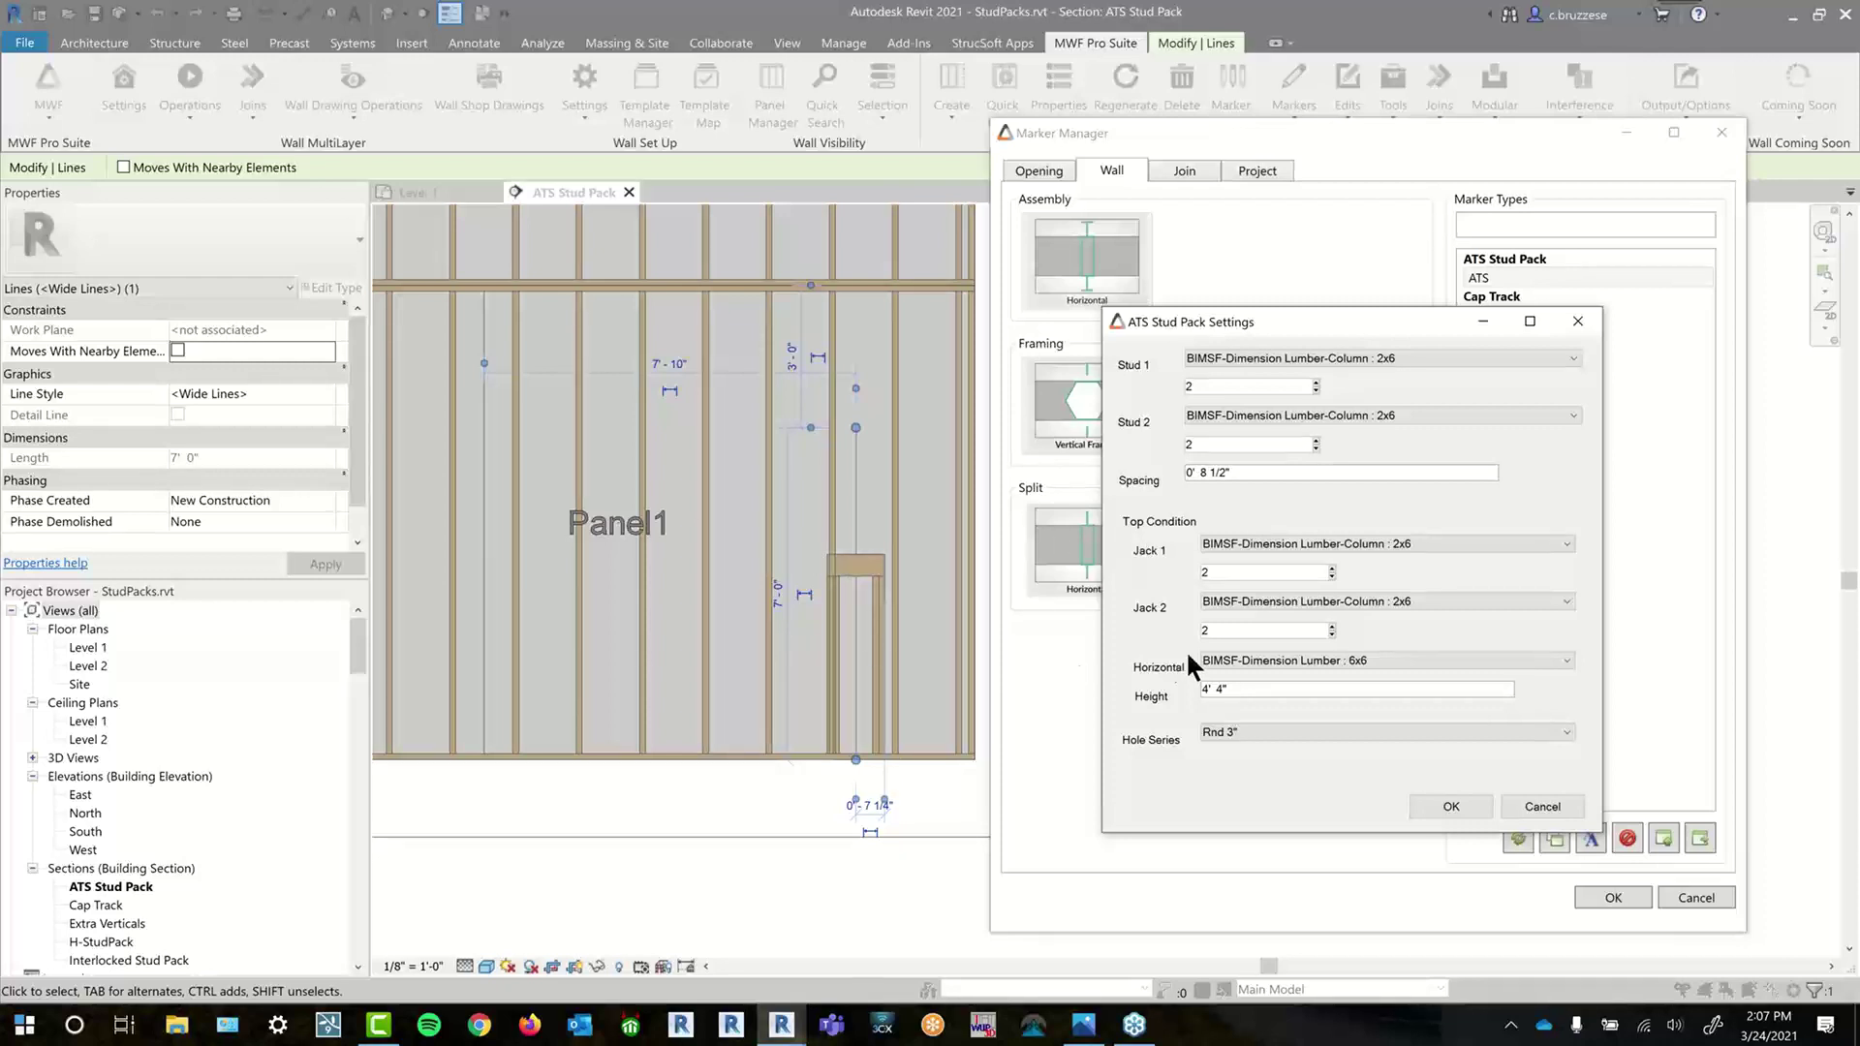
- Review the 6x6 horizontal member and the Jack 1 and Jack 2 members, leaving them unchanged
click(1324, 665)
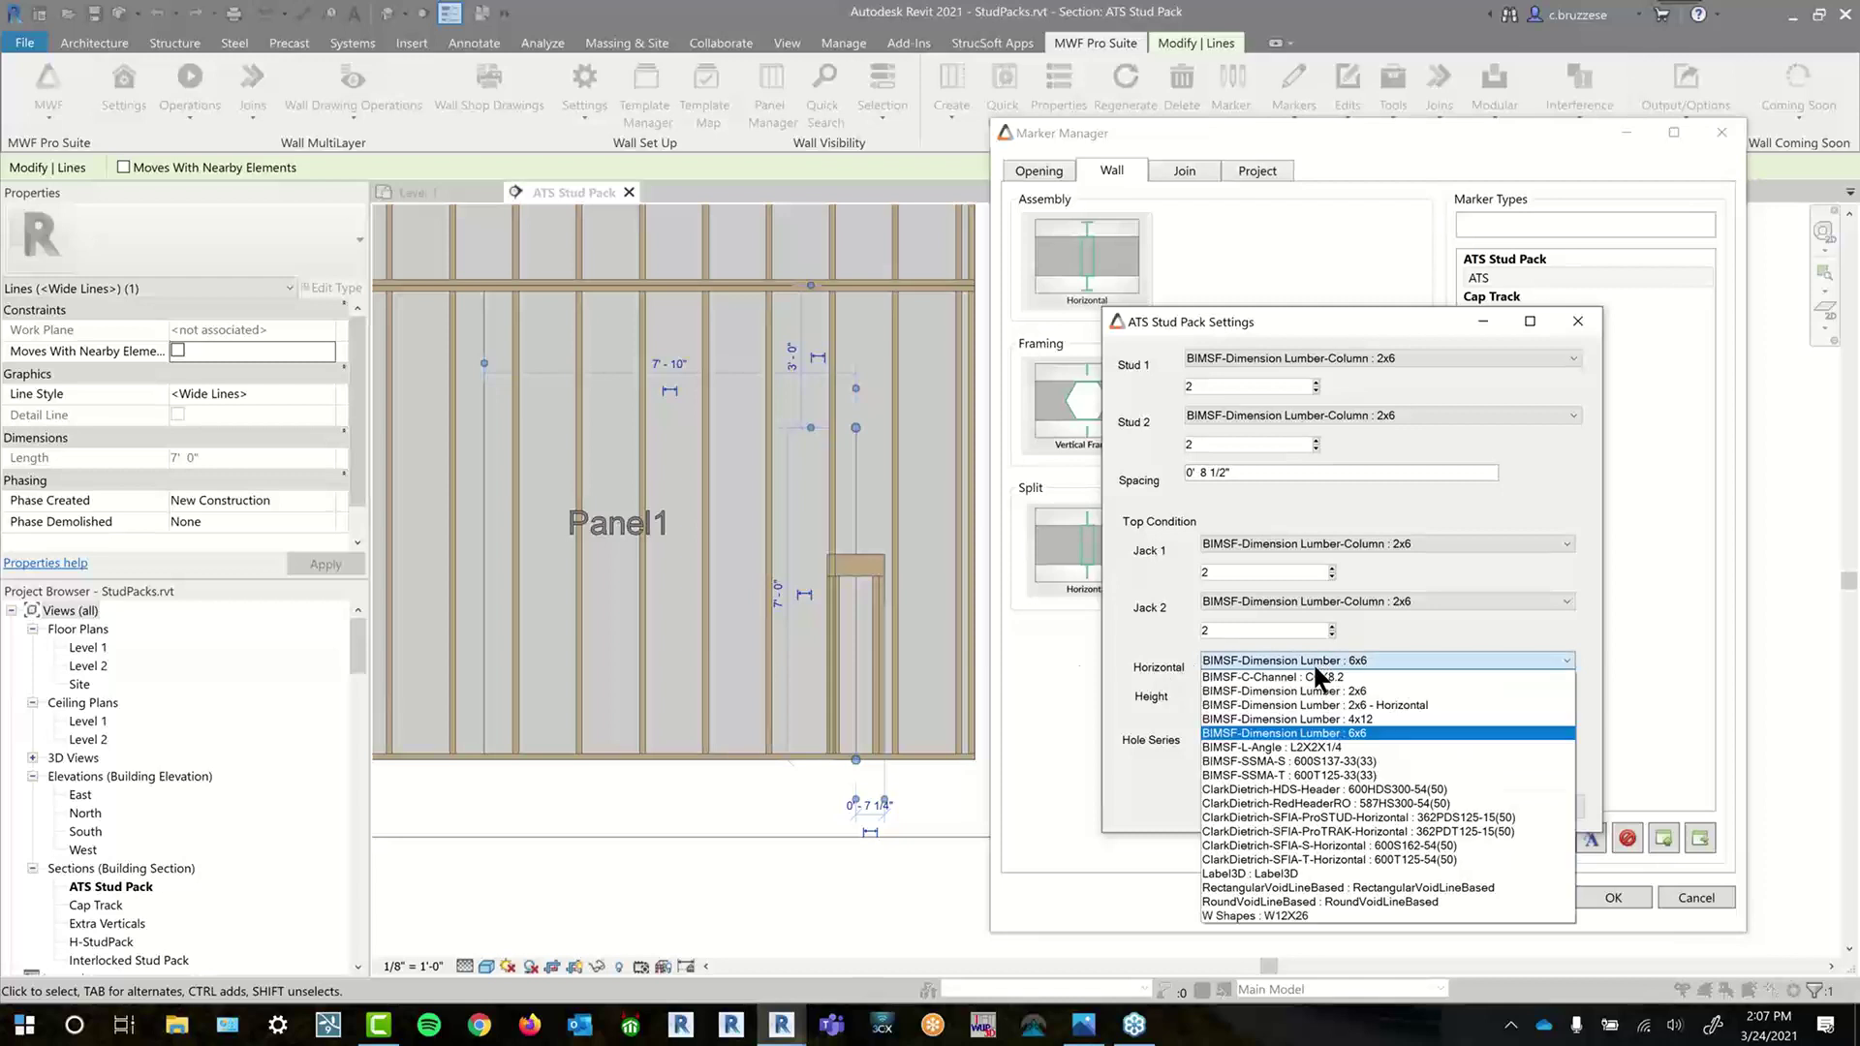
click(1364, 748)
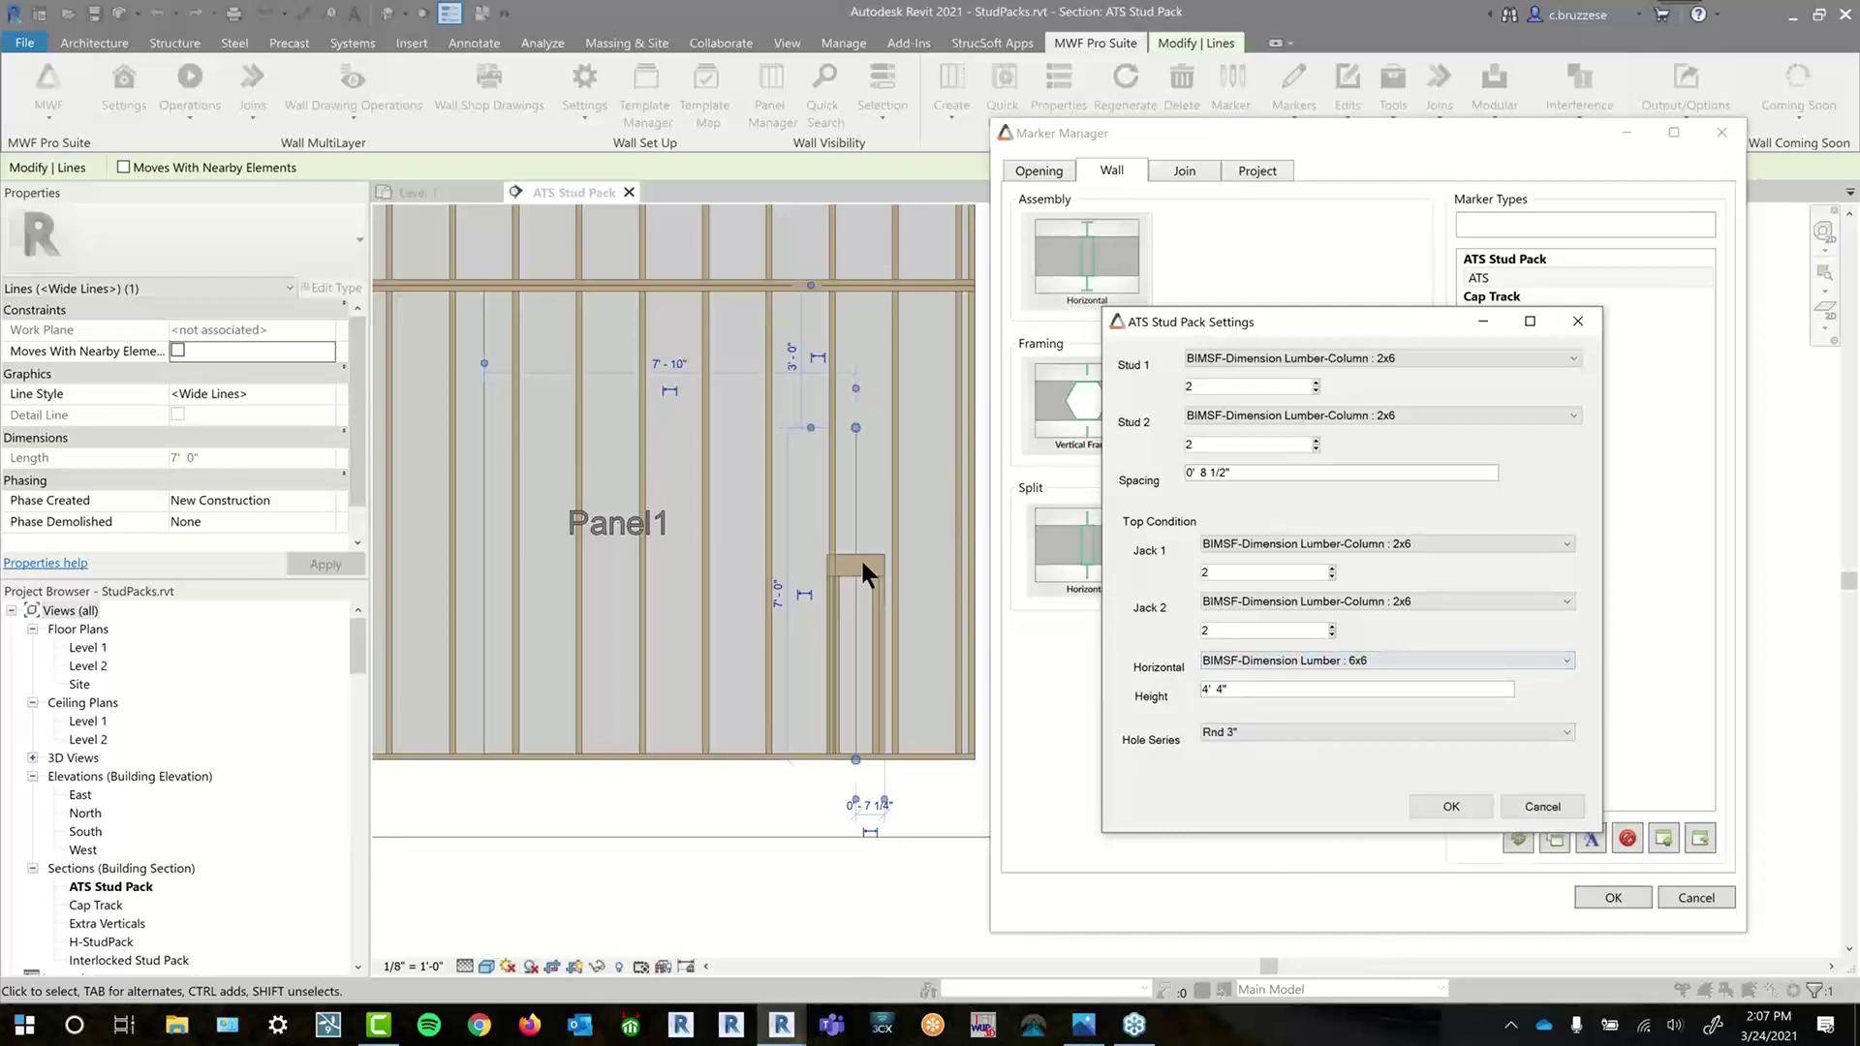
click(1231, 572)
click(1344, 544)
click(1329, 566)
click(1337, 602)
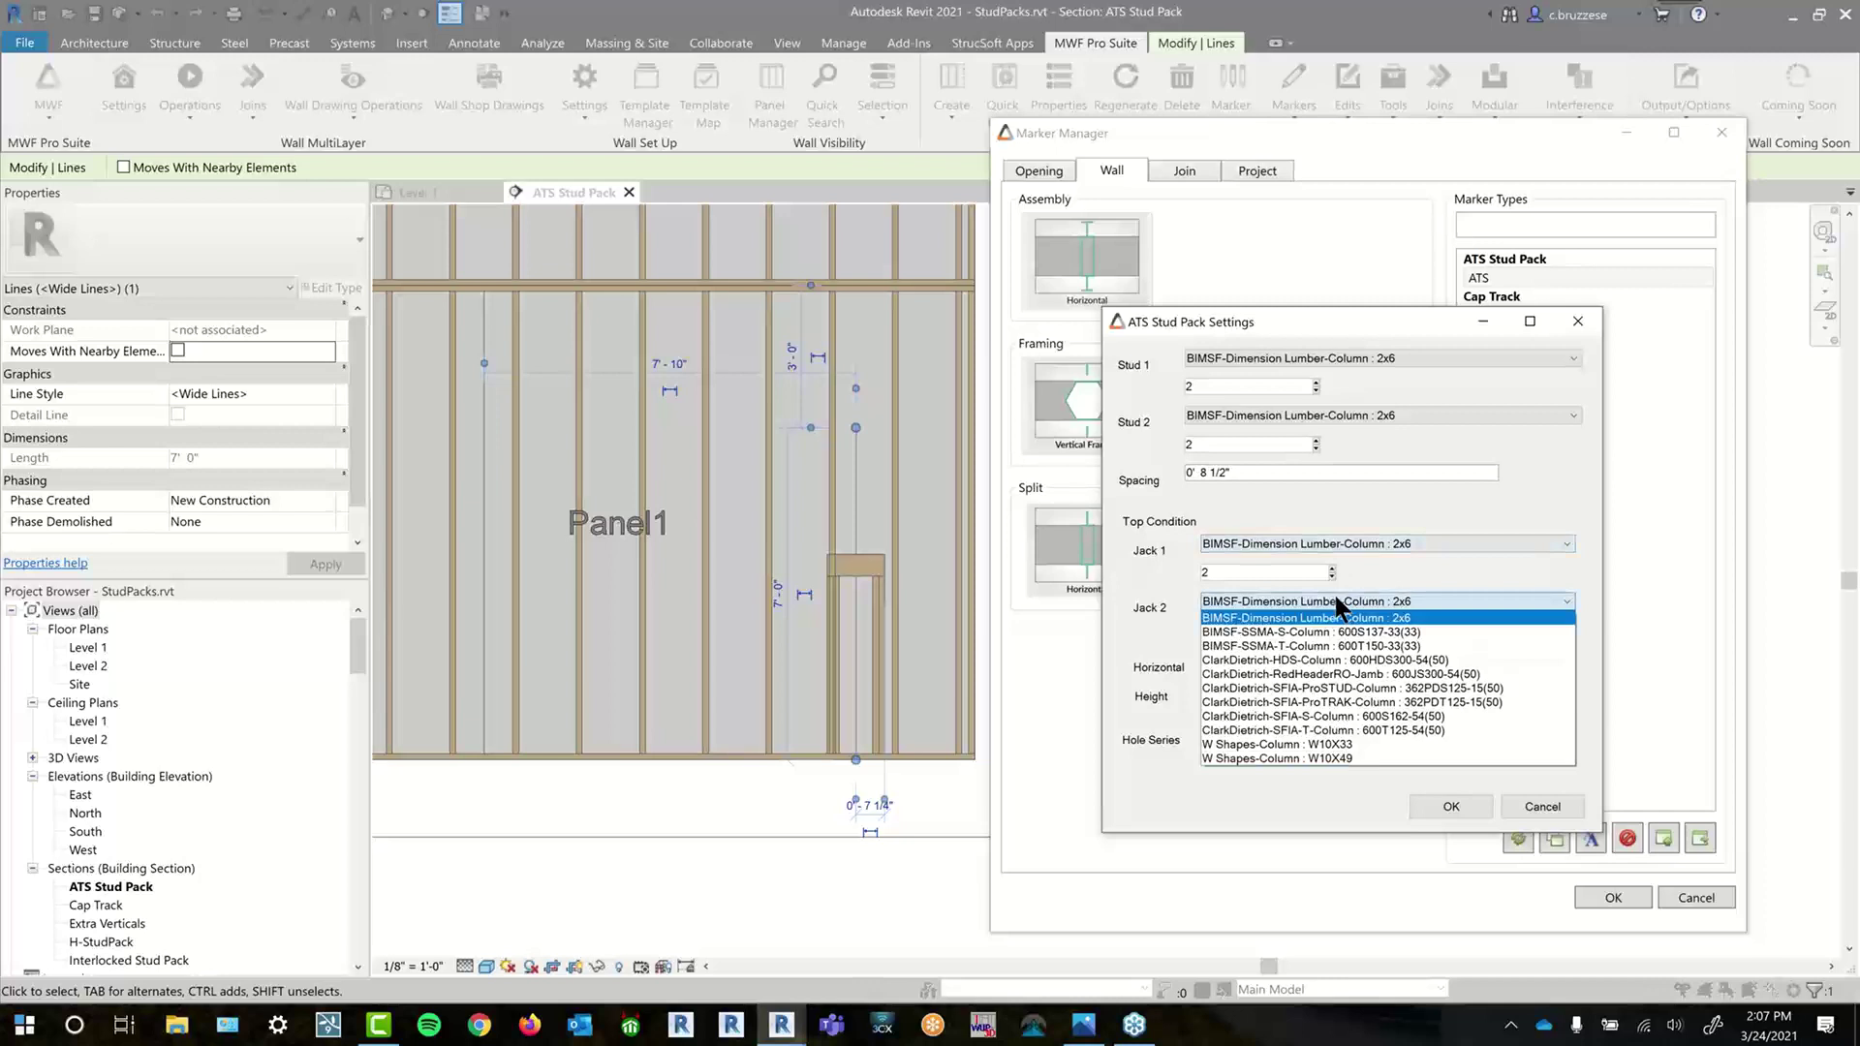
click(1334, 518)
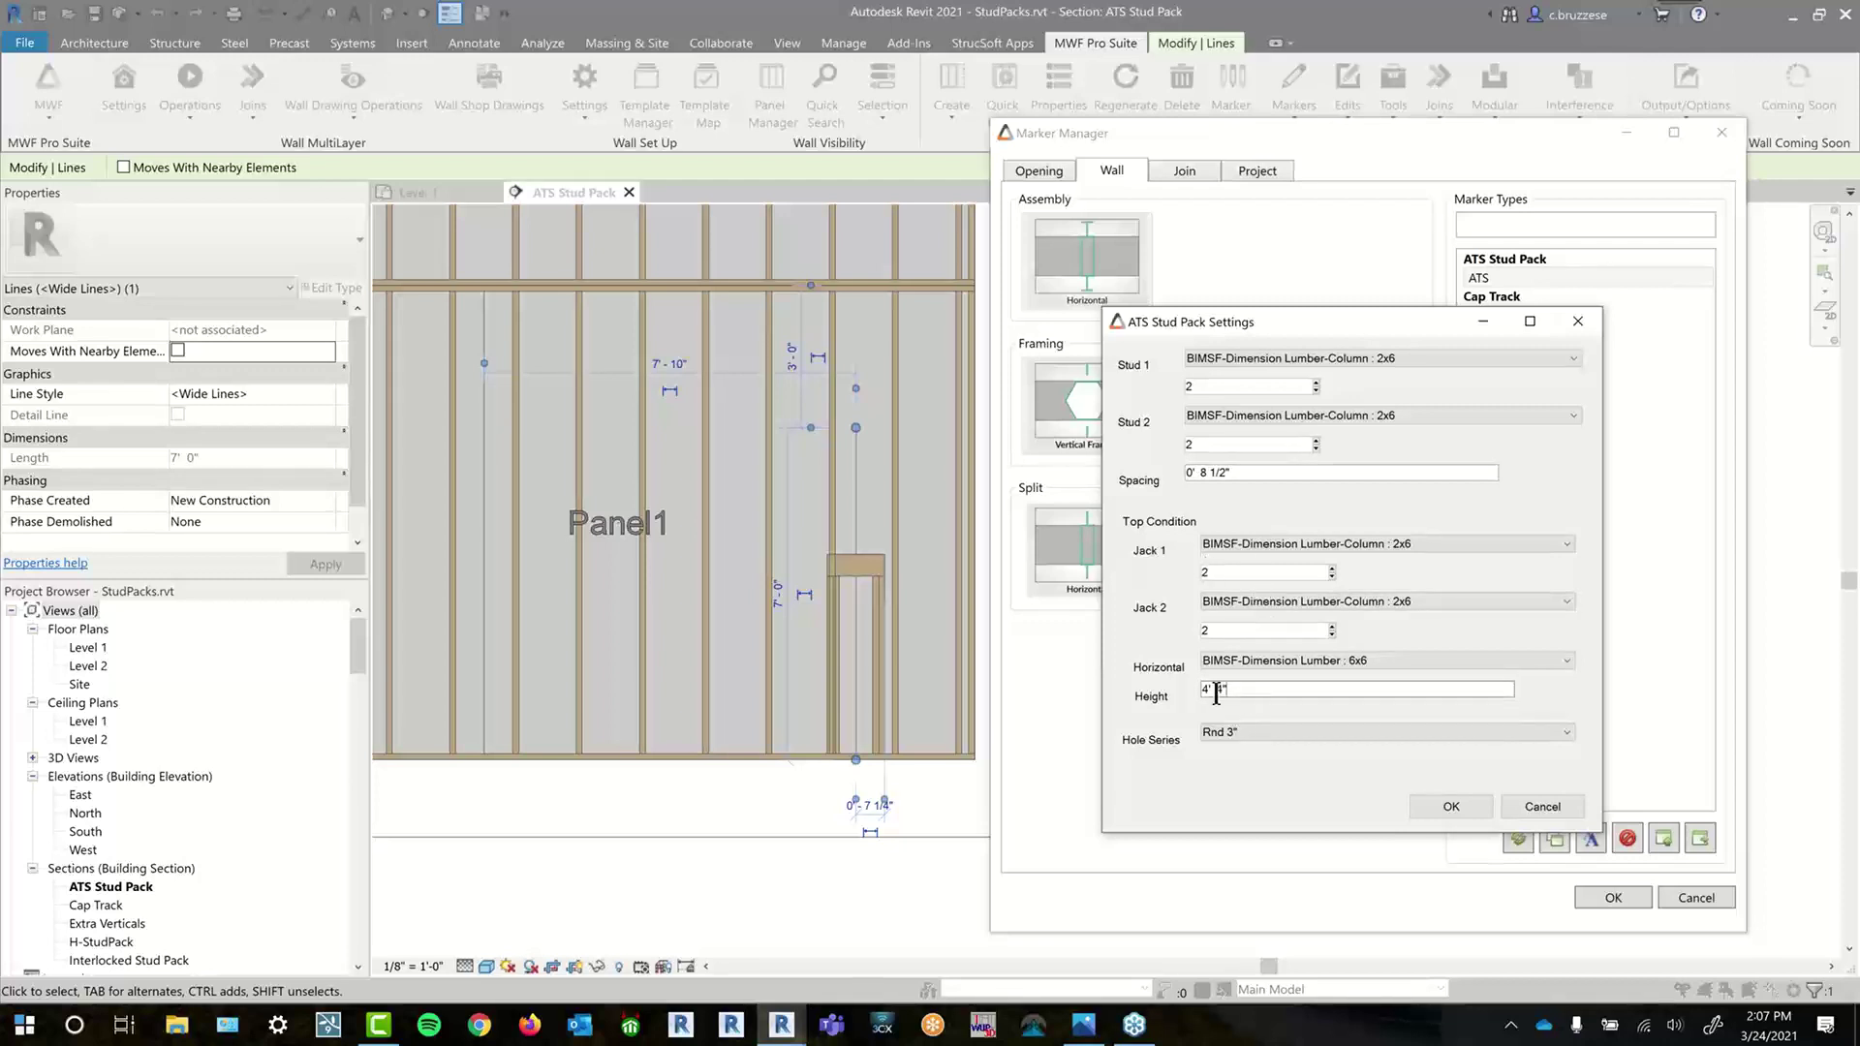
- Try a Height of 4'6" instead of 4' 4", then cancel the ATS settings
drag(1229, 690, 1201, 690)
click(1250, 688)
mouse_move(1244, 688)
mouse_down()
mouse_move(1211, 690)
mouse_move(1218, 705)
mouse_up()
text(4'6")
click(1535, 808)
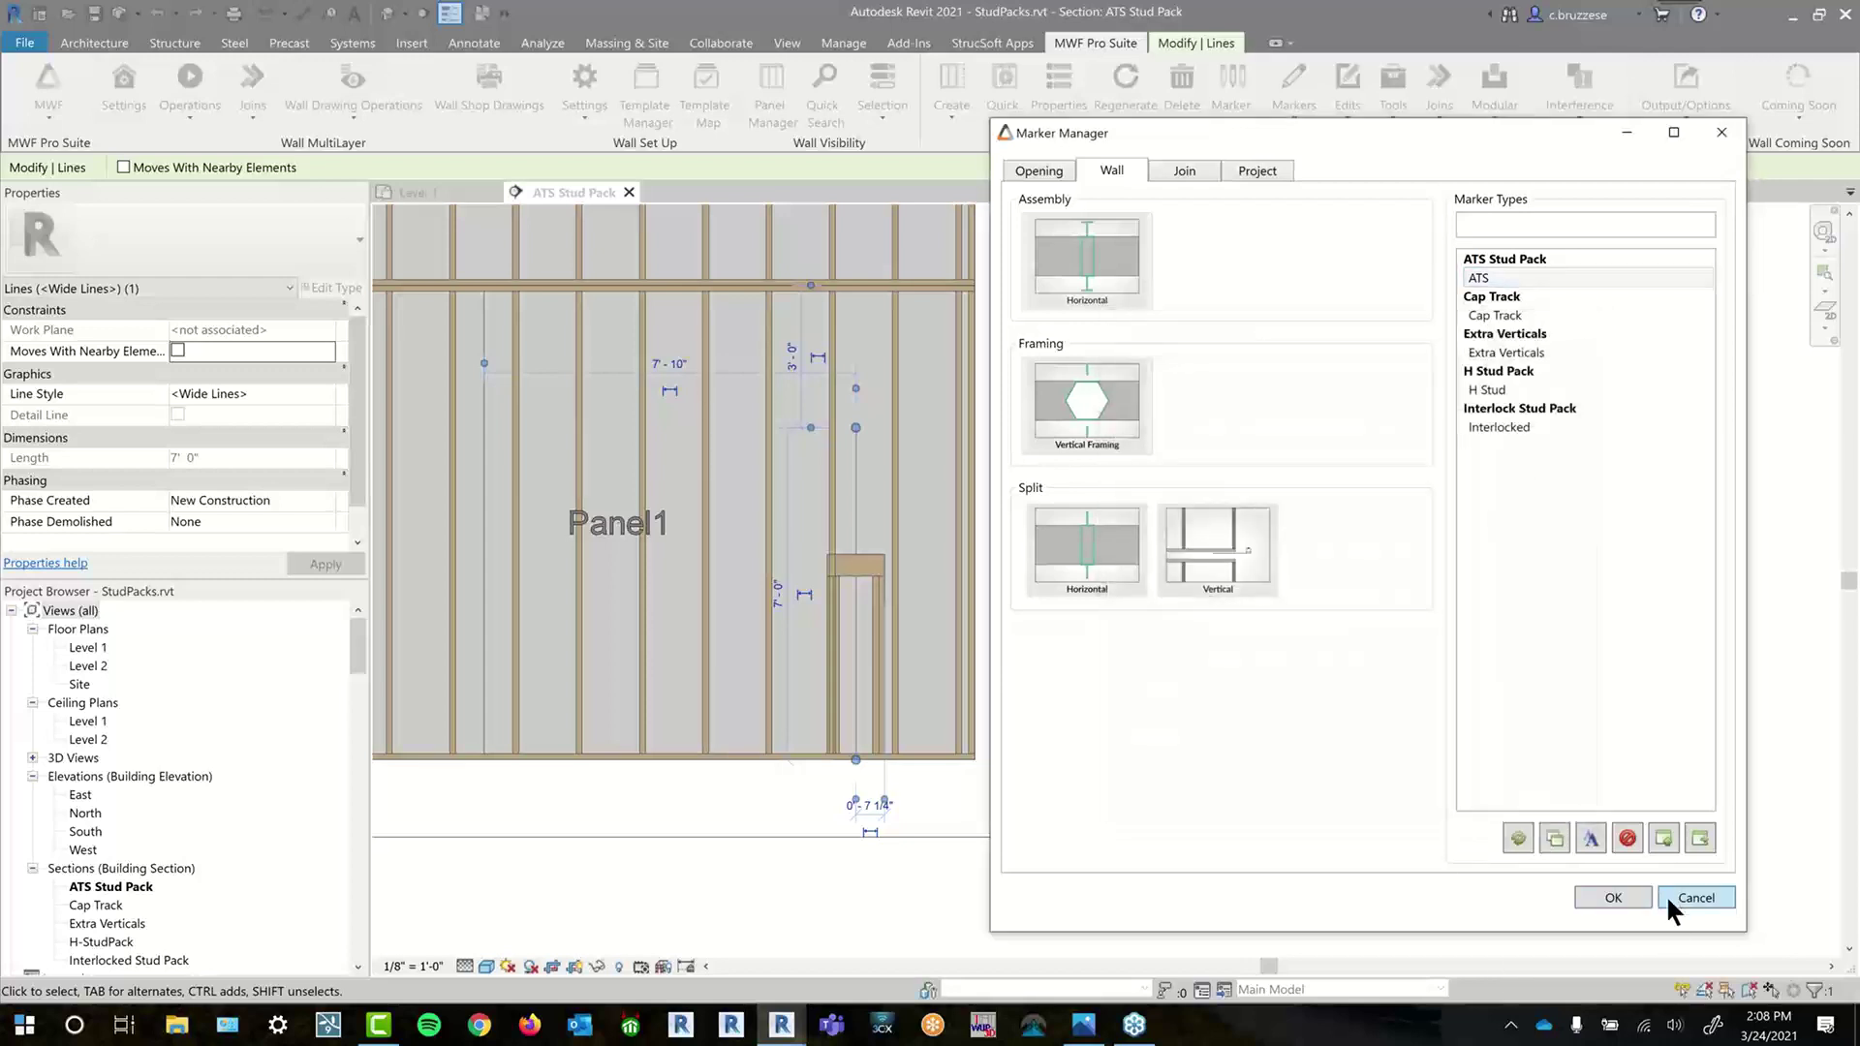
- Close the Marker Manager and dimension the short marker line to its neighbouring studs
click(1695, 897)
scroll(982, 482, up, 3)
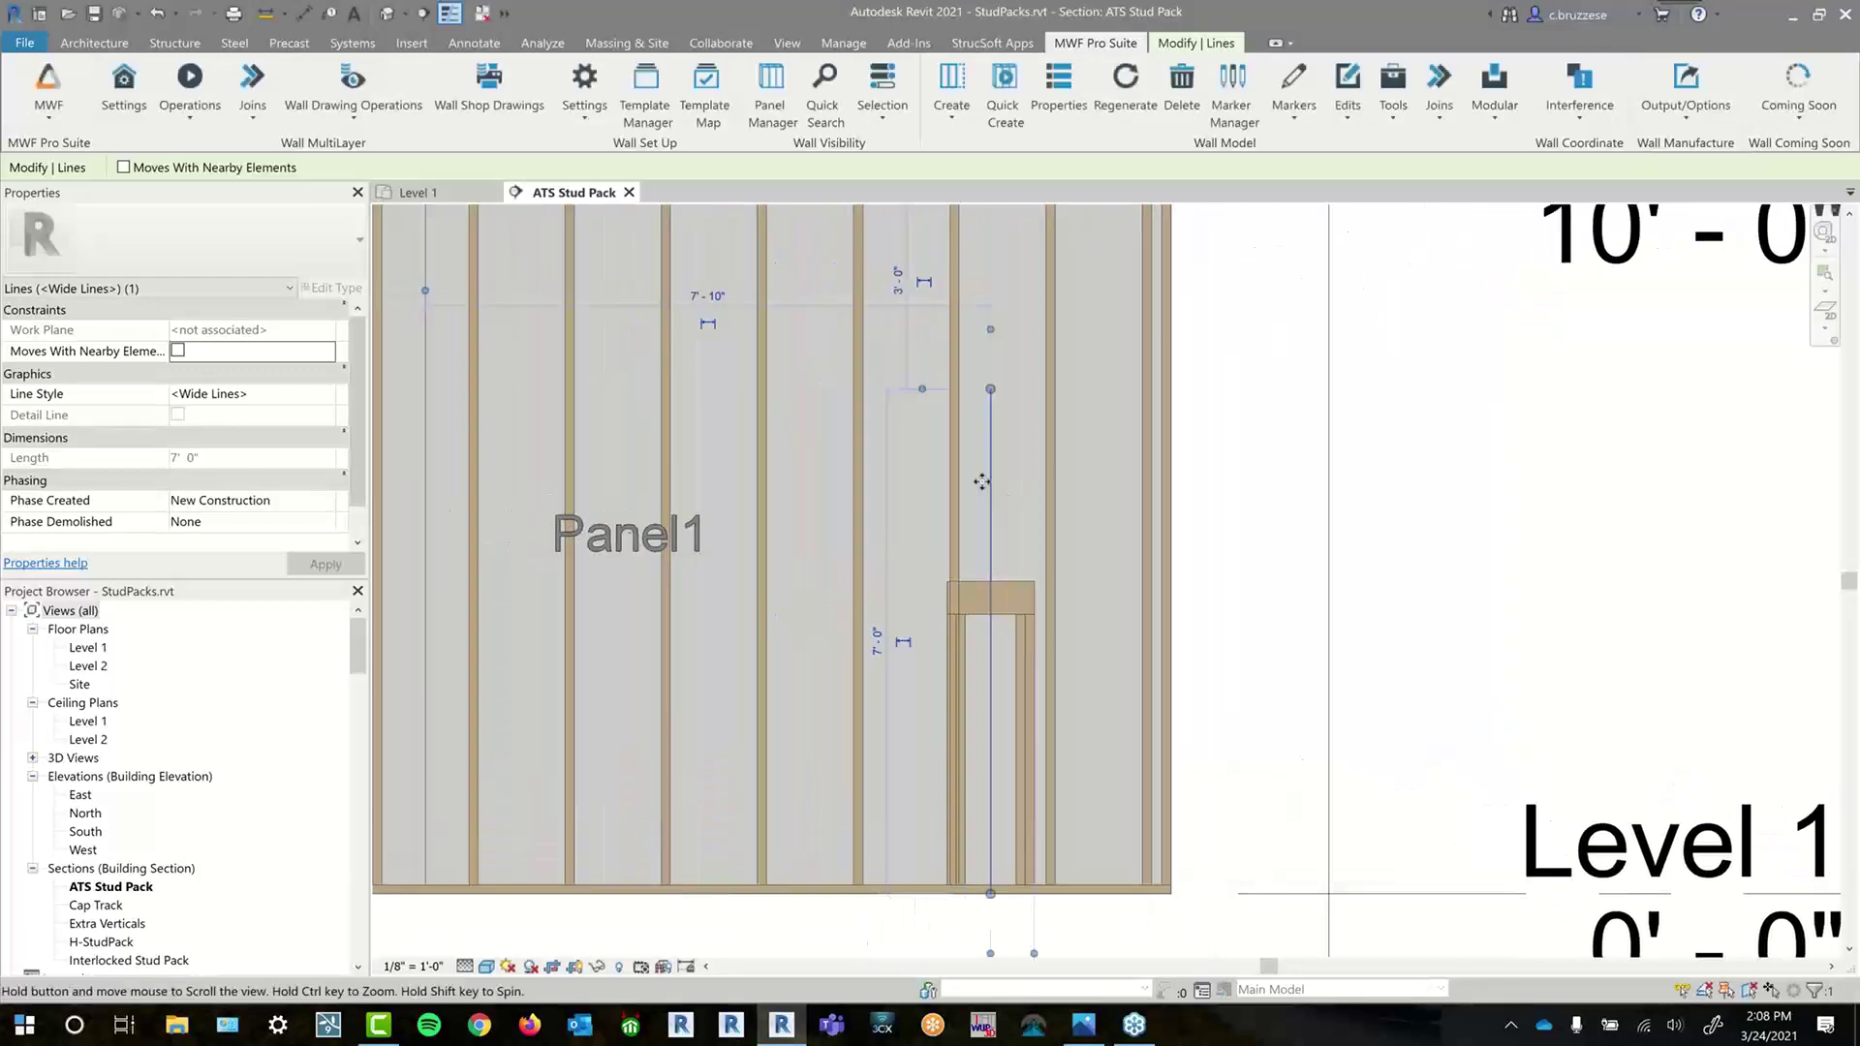
scroll(982, 482, down, 2)
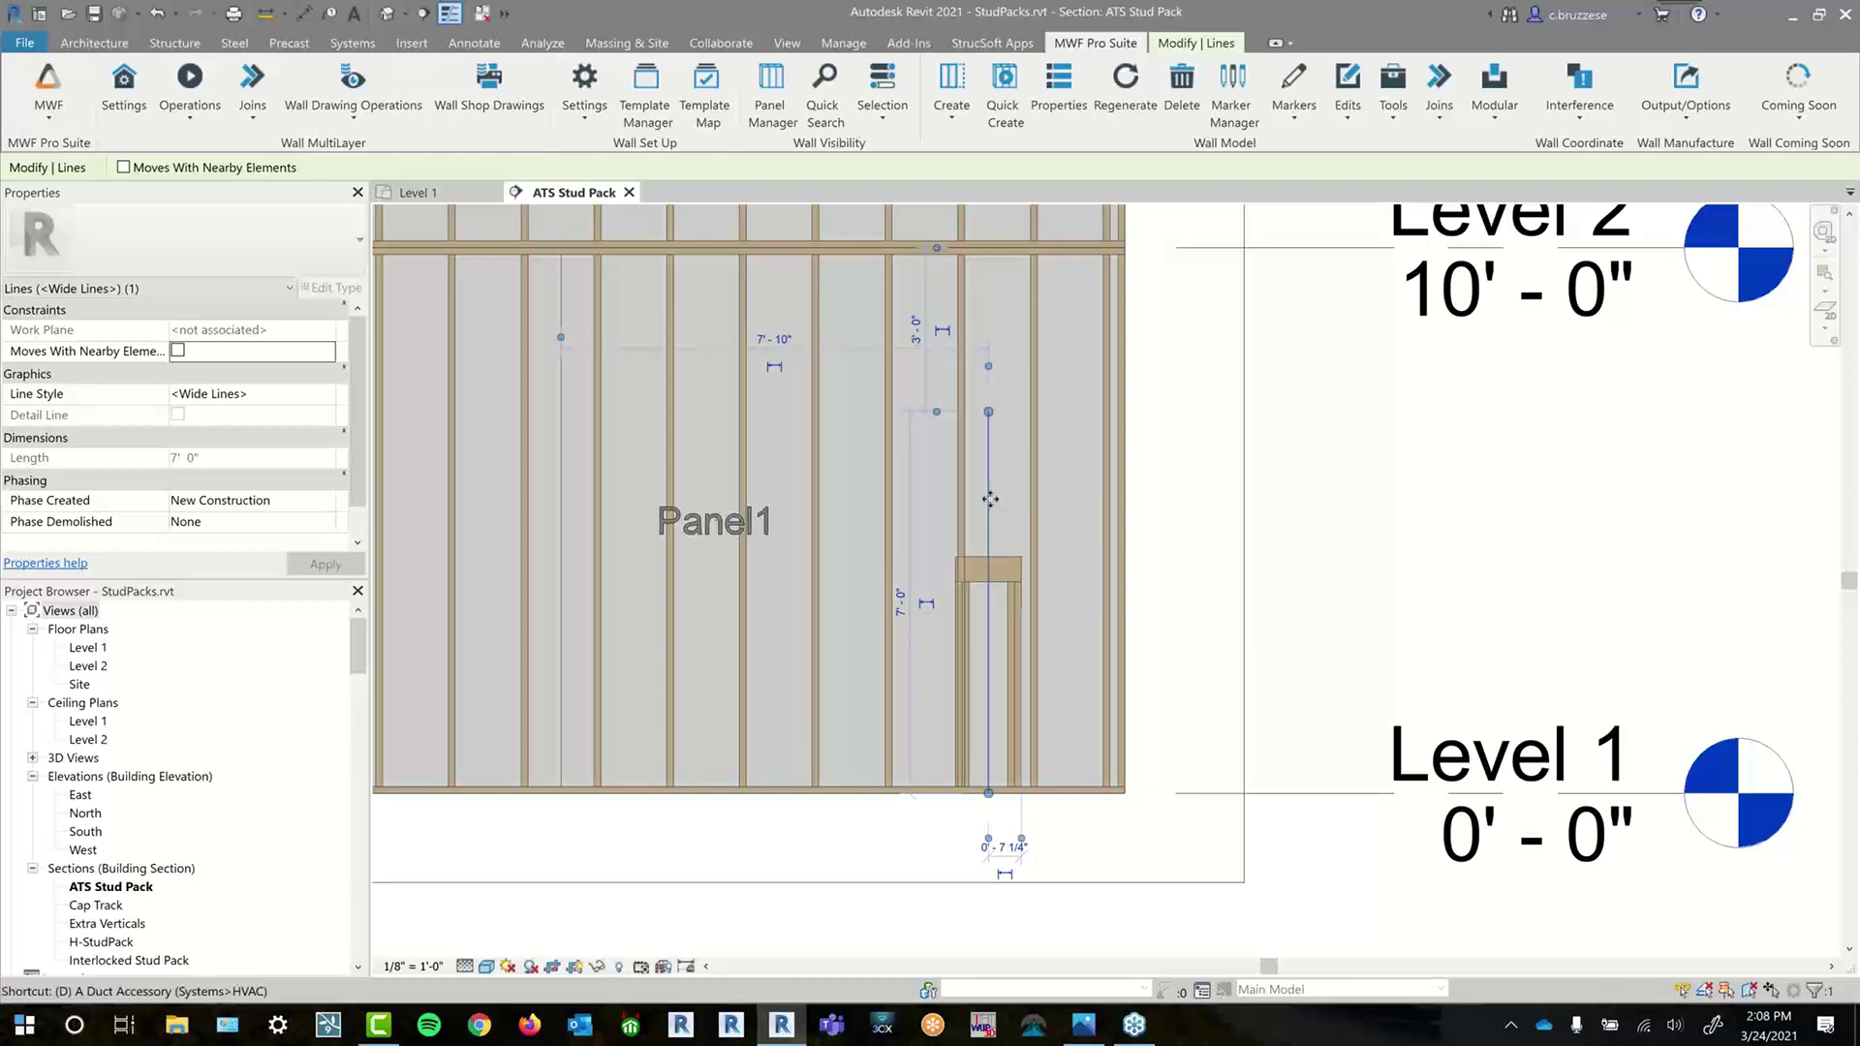
key(Escape)
key(d)
key(i)
click(973, 494)
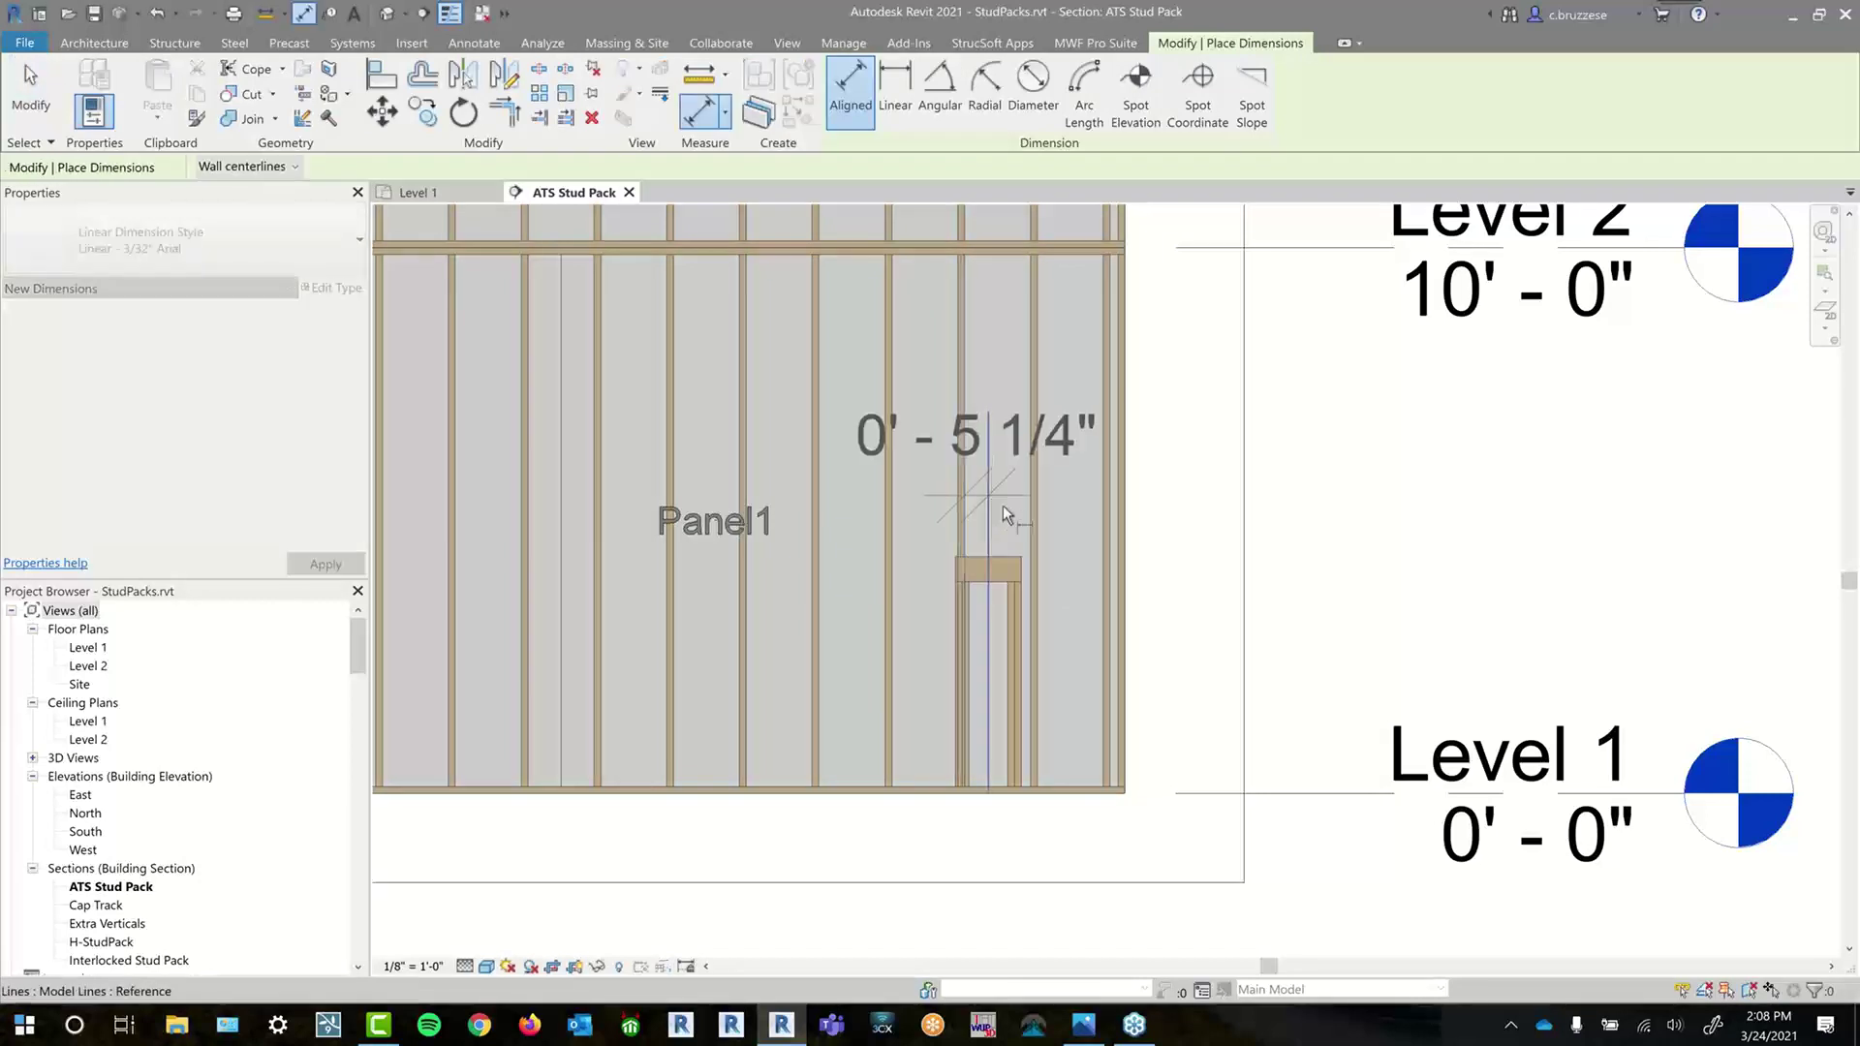
click(1016, 506)
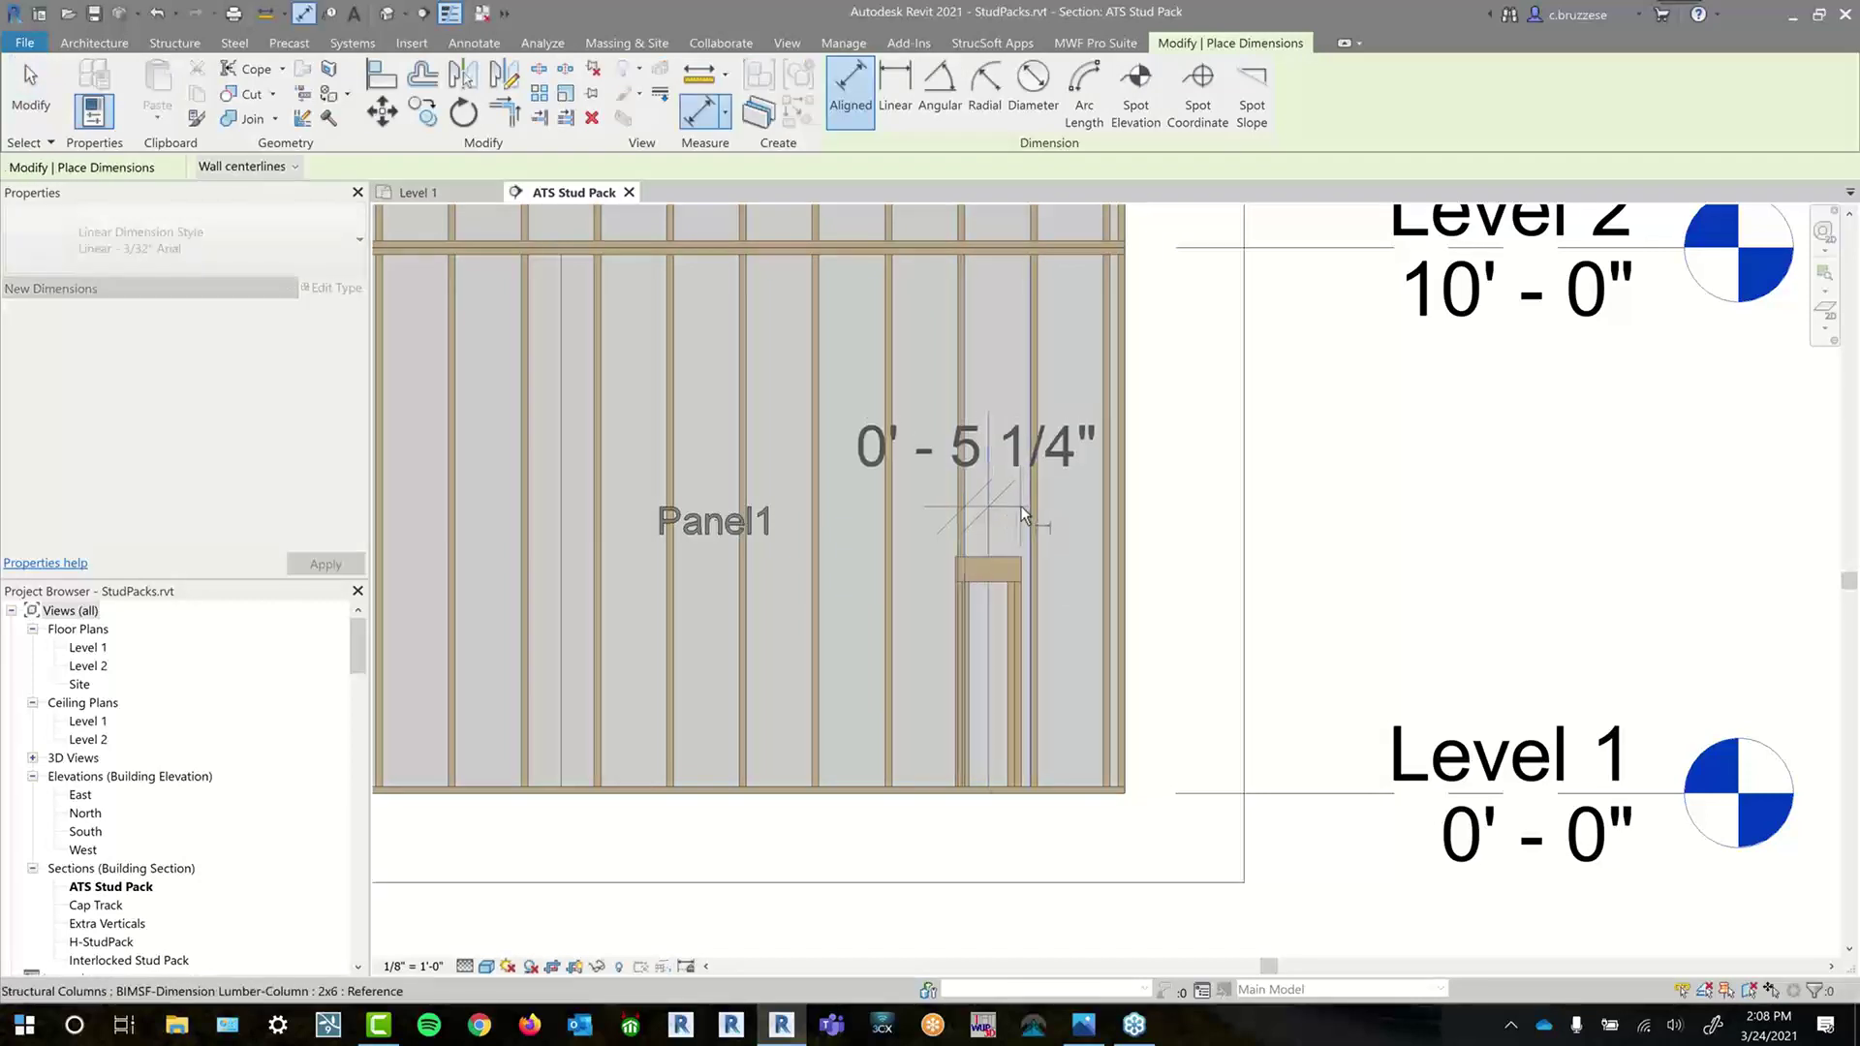
click(1010, 407)
key(Escape)
click(1065, 412)
drag(981, 400, 1107, 383)
- Move the short marker line 2" so both sides read 0' - 7 1/4"
click(994, 465)
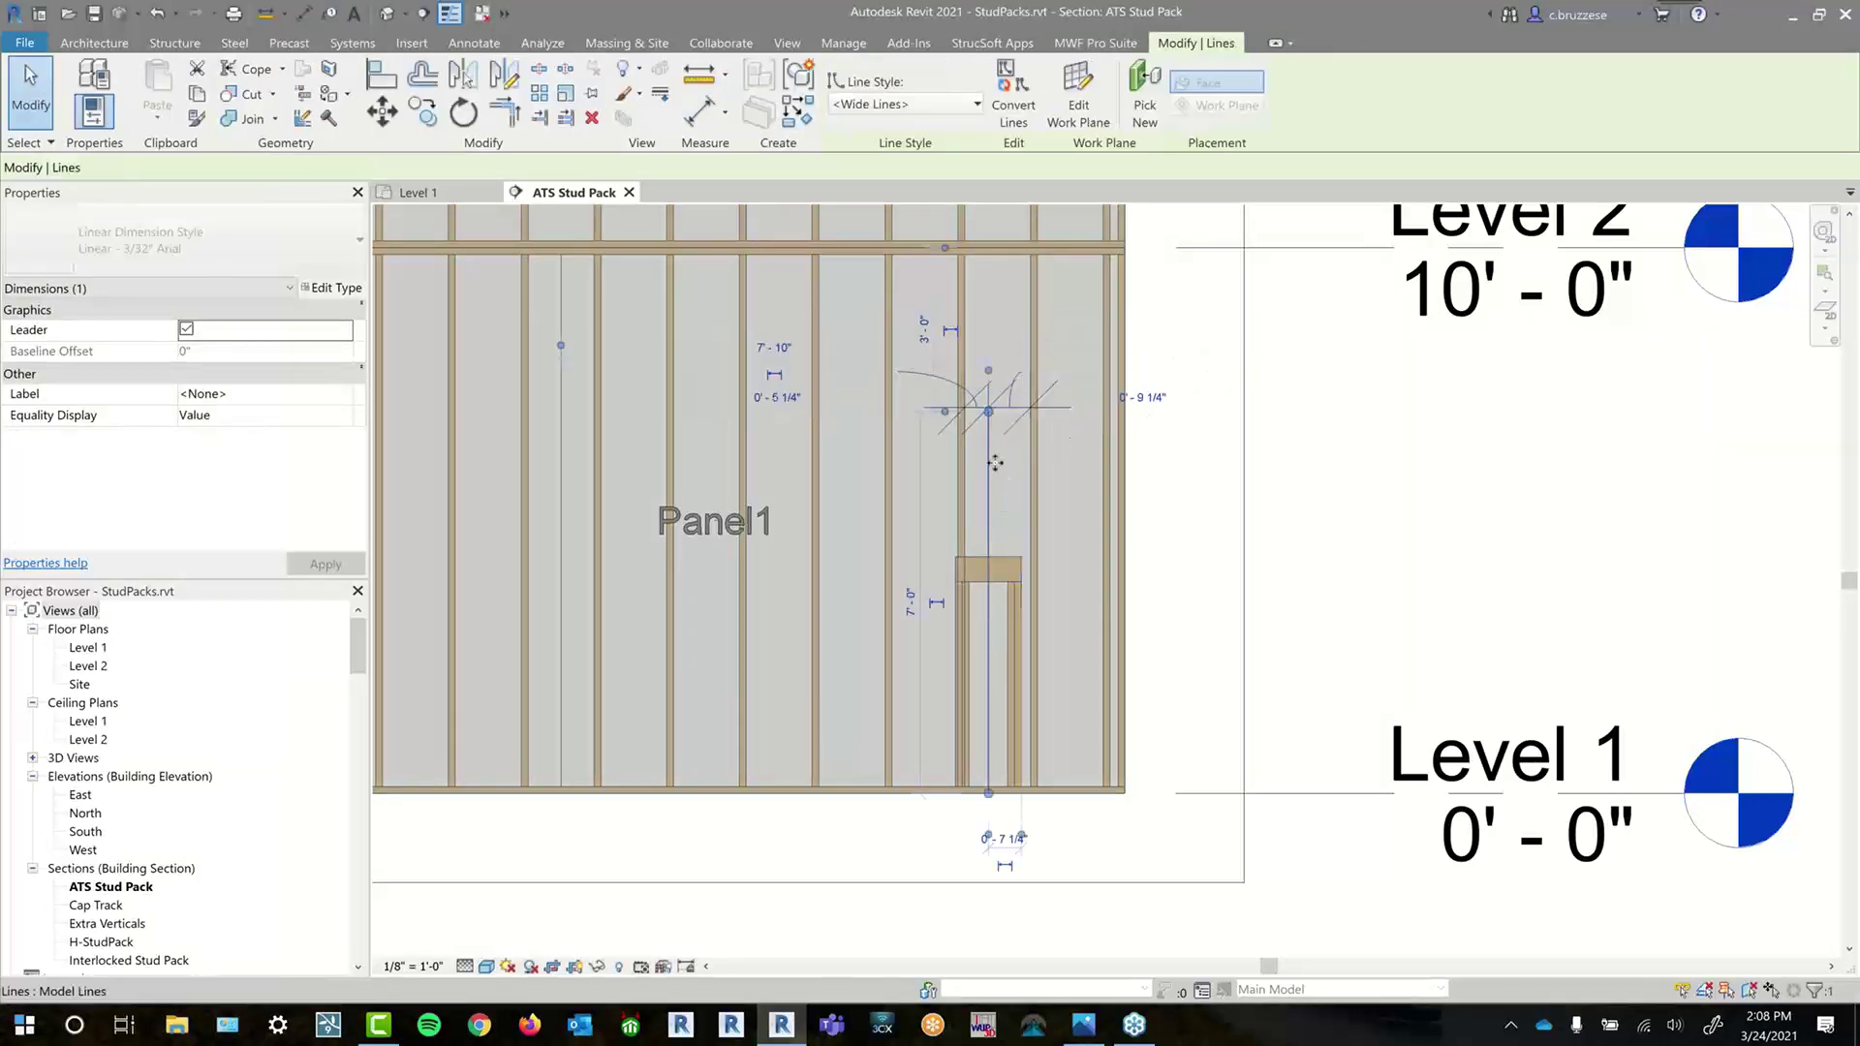
key(m)
key(v)
click(988, 465)
text(2")
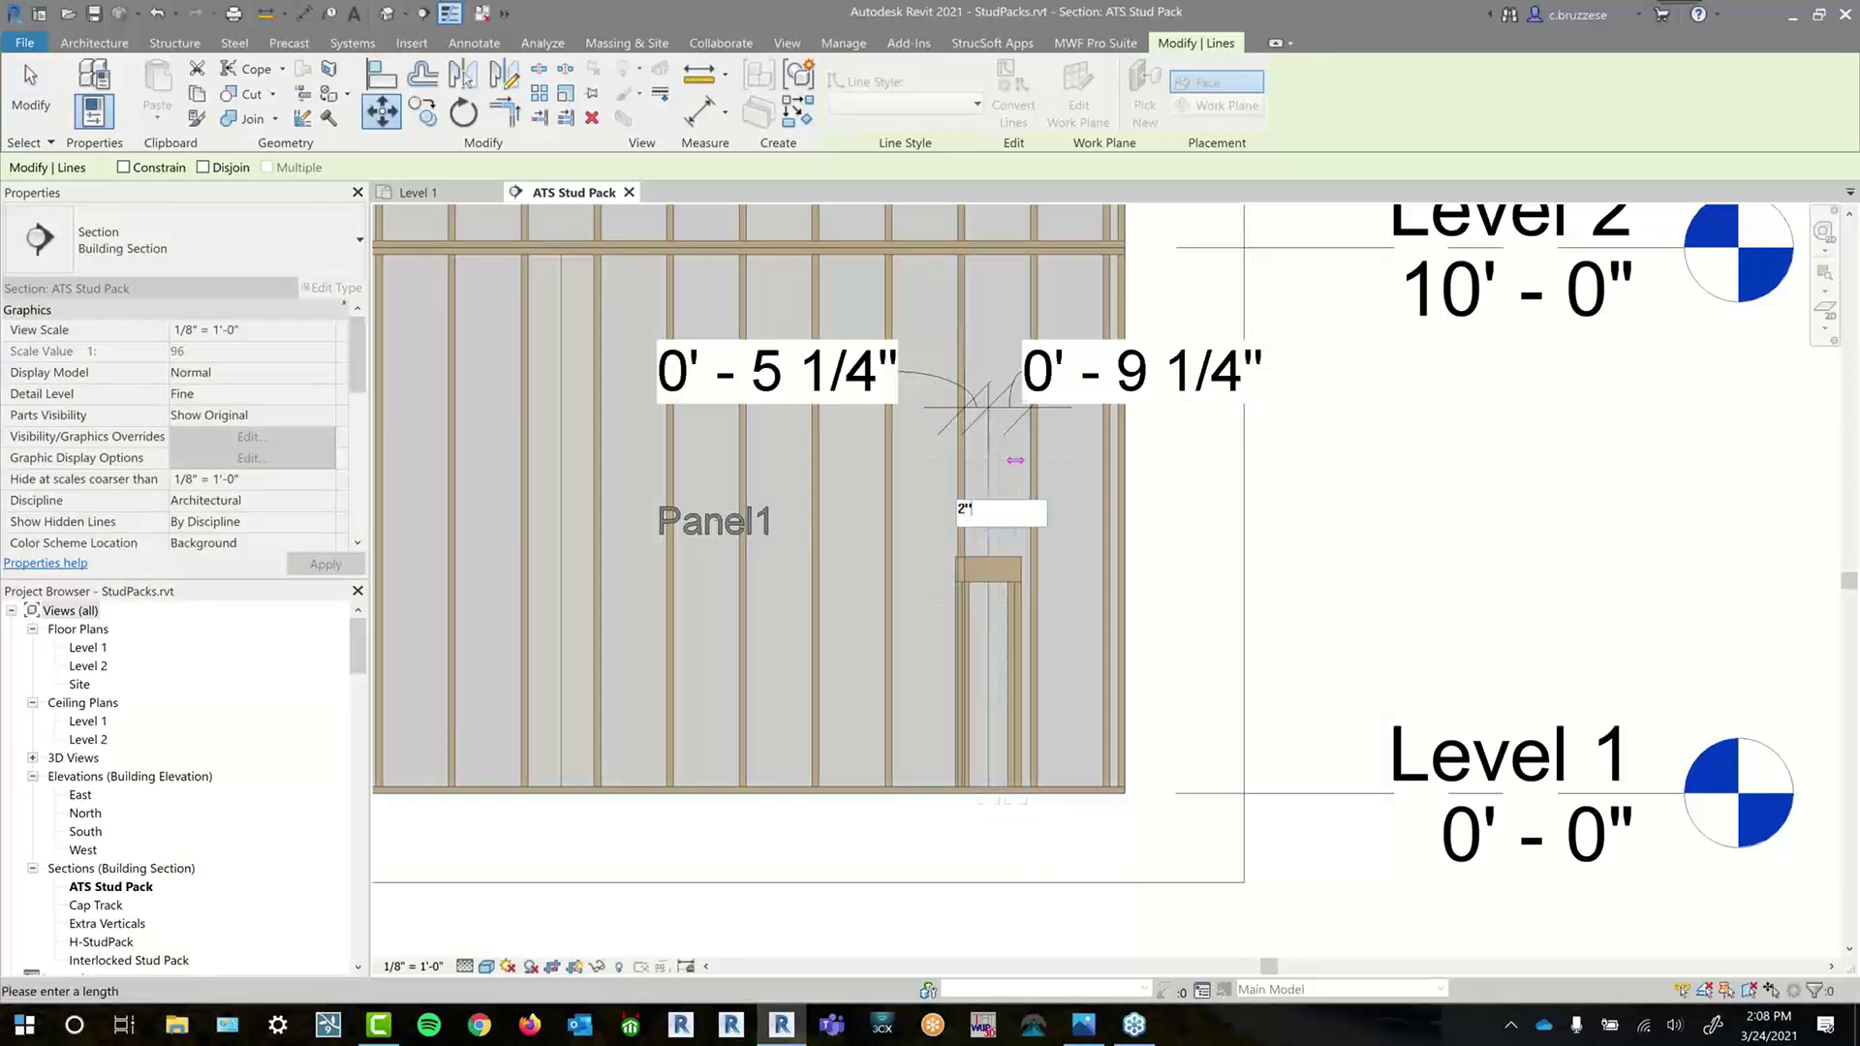
key(Return)
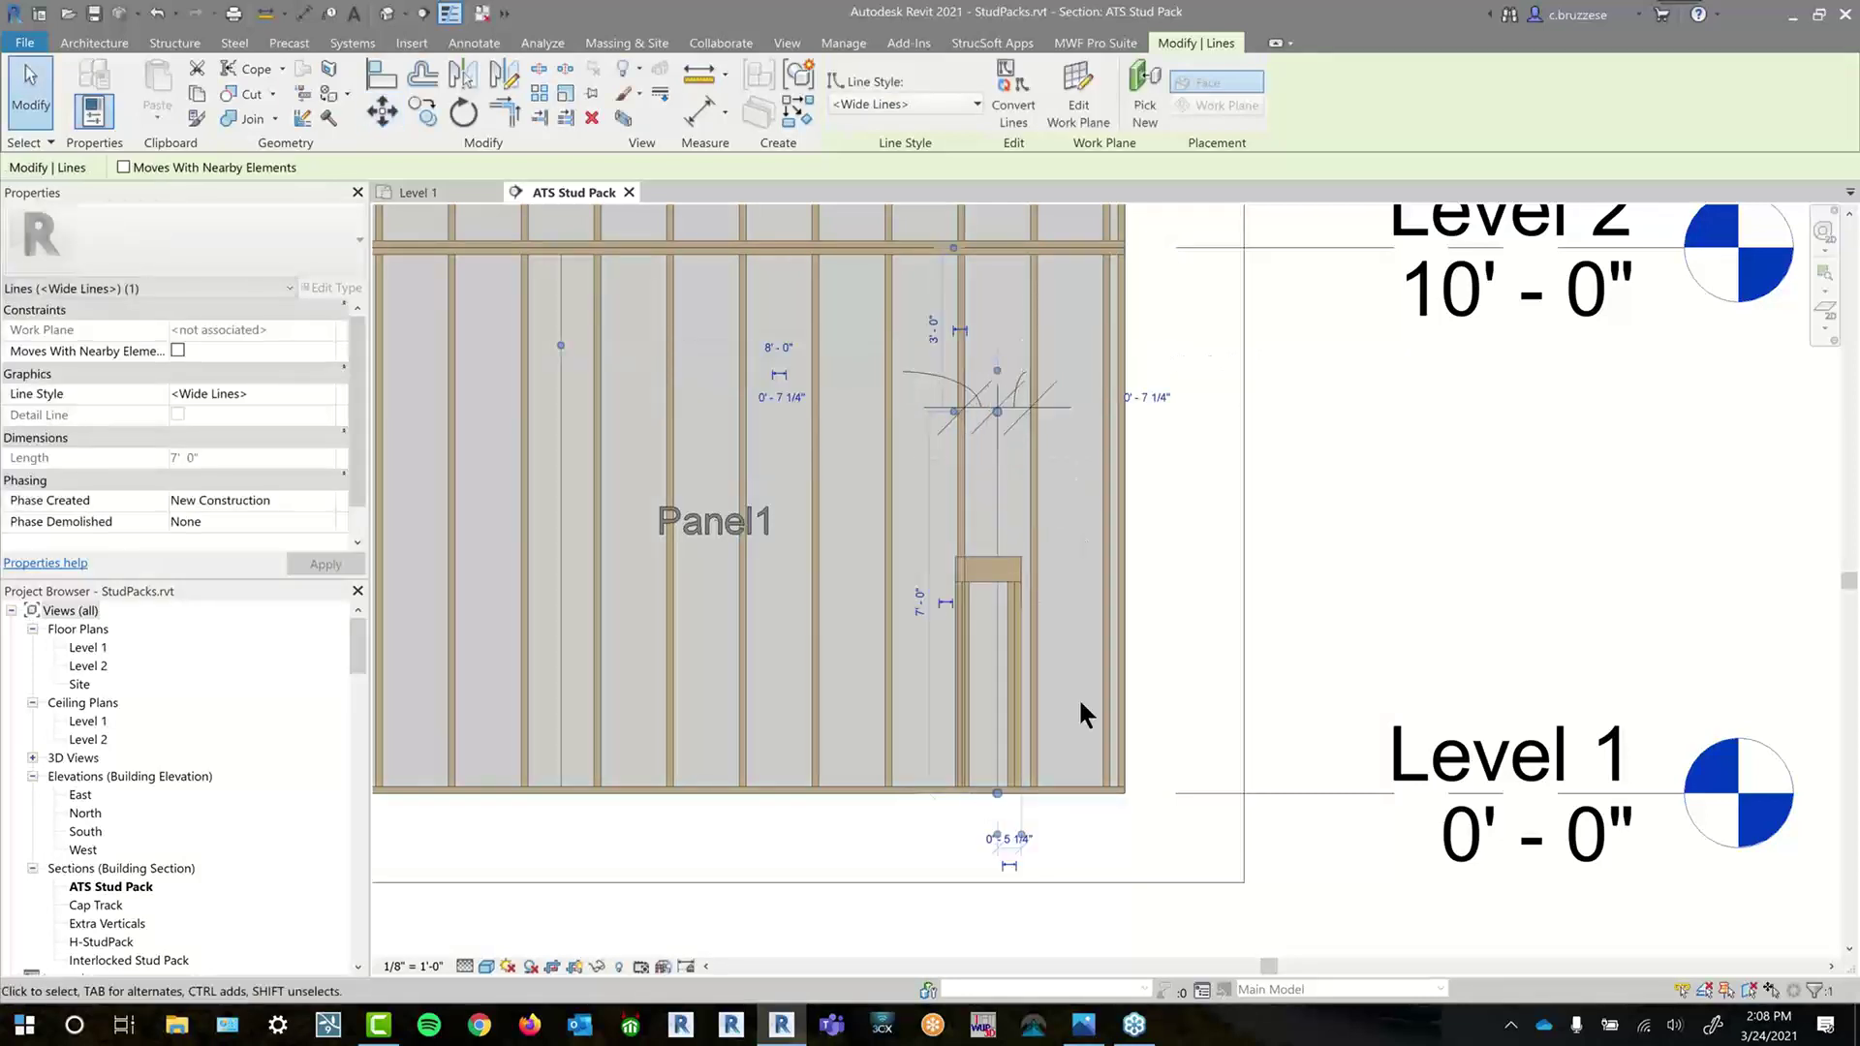
key(Escape)
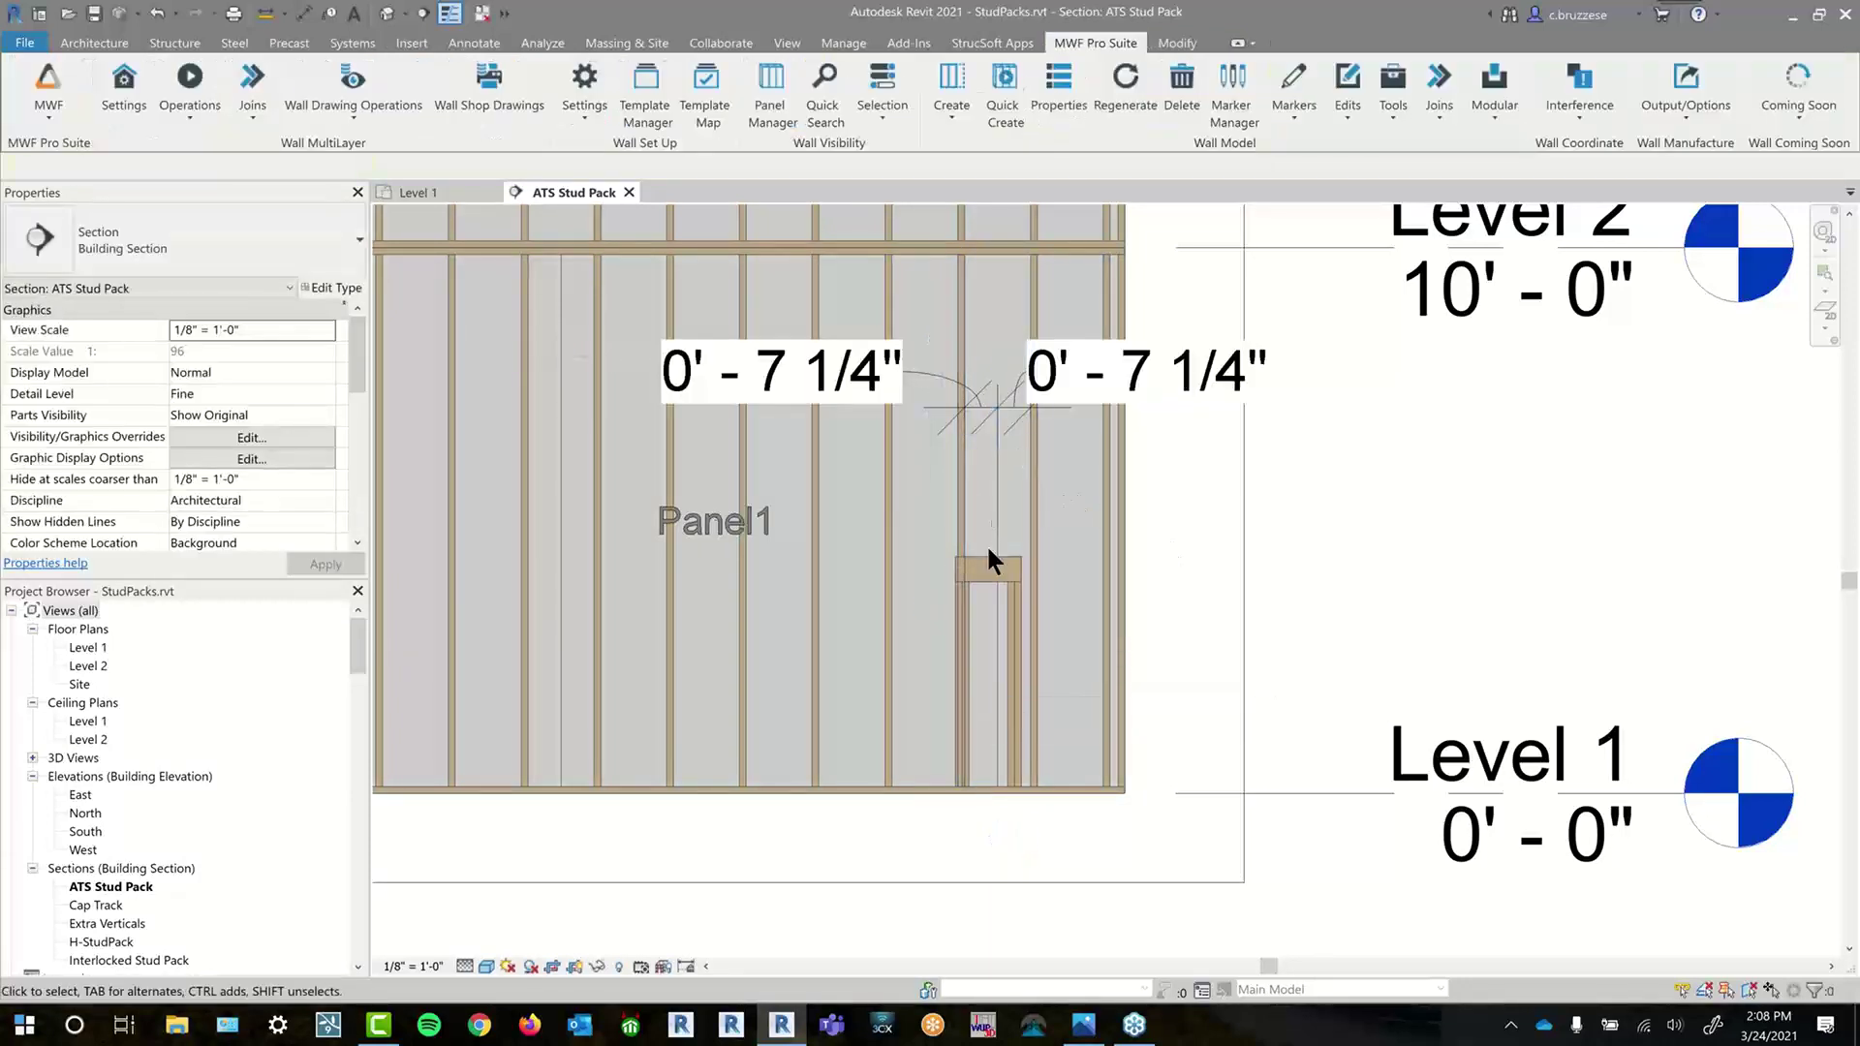
- Regenerate Panel1's framing from the stud beside the marker line
click(1037, 498)
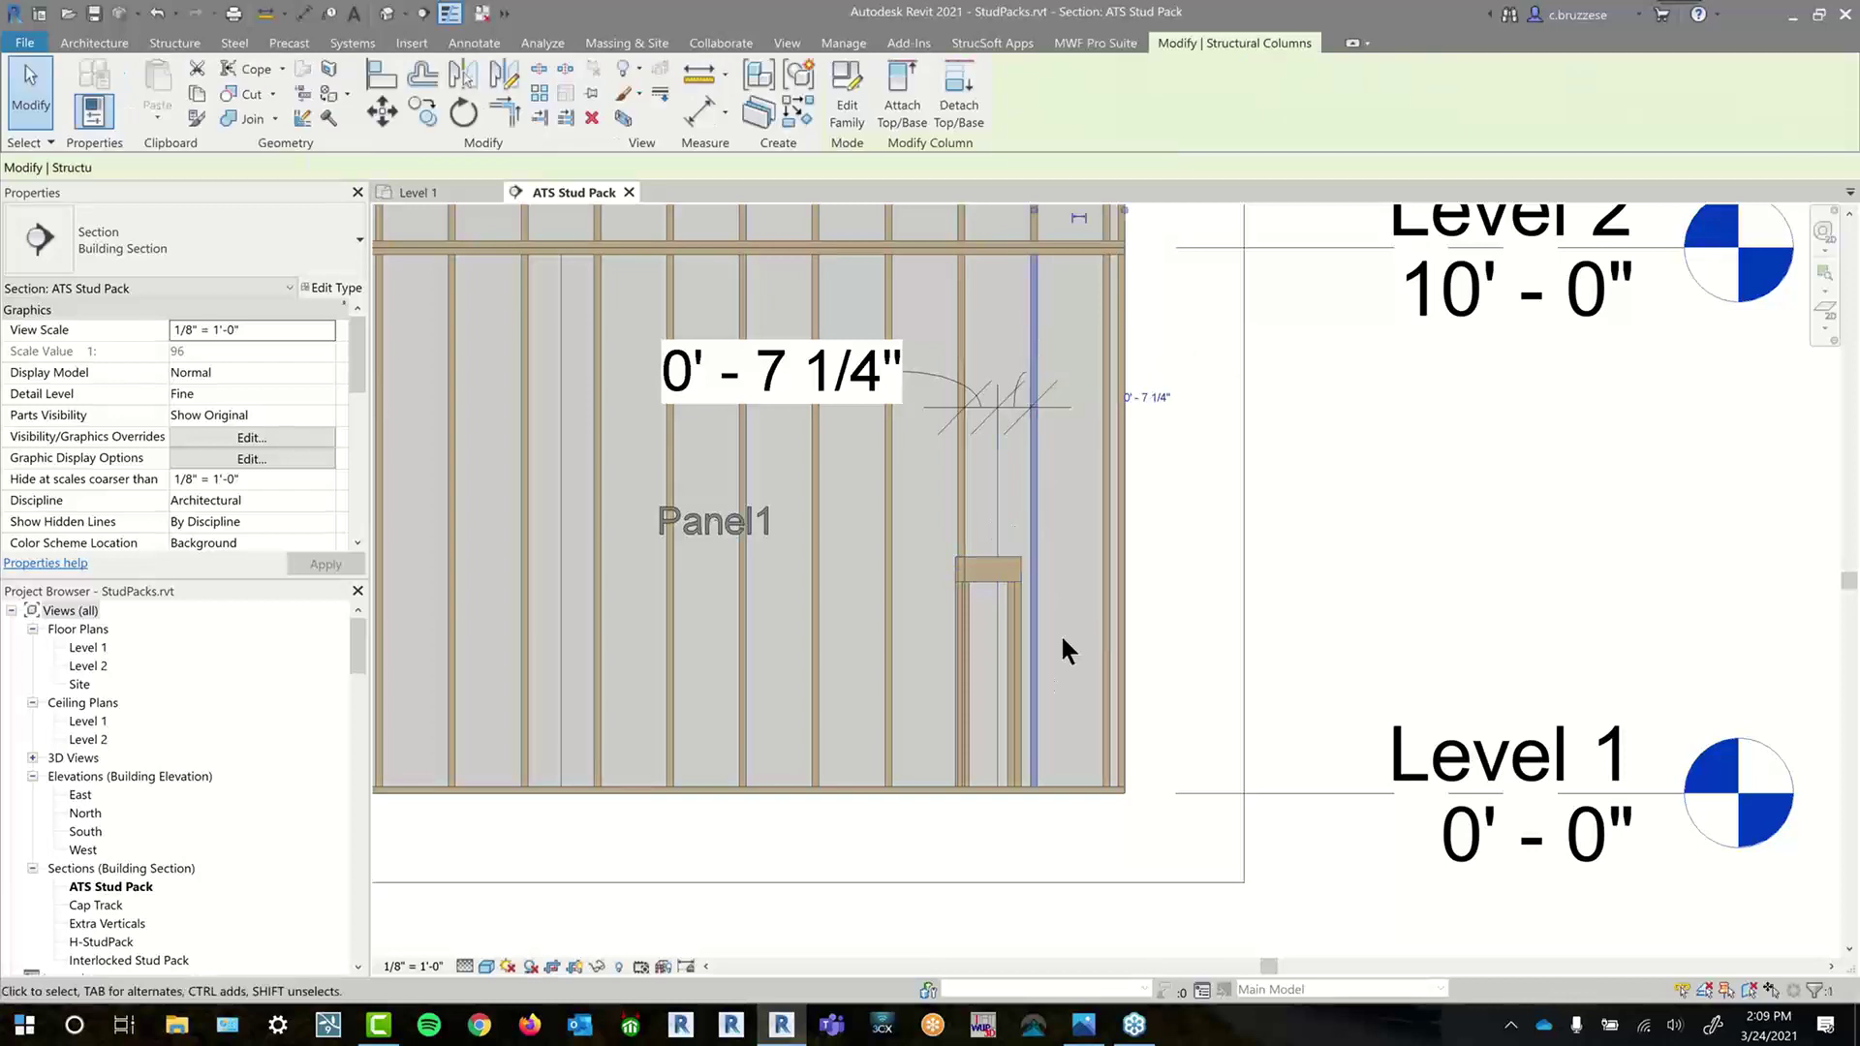
key(r)
key(g)
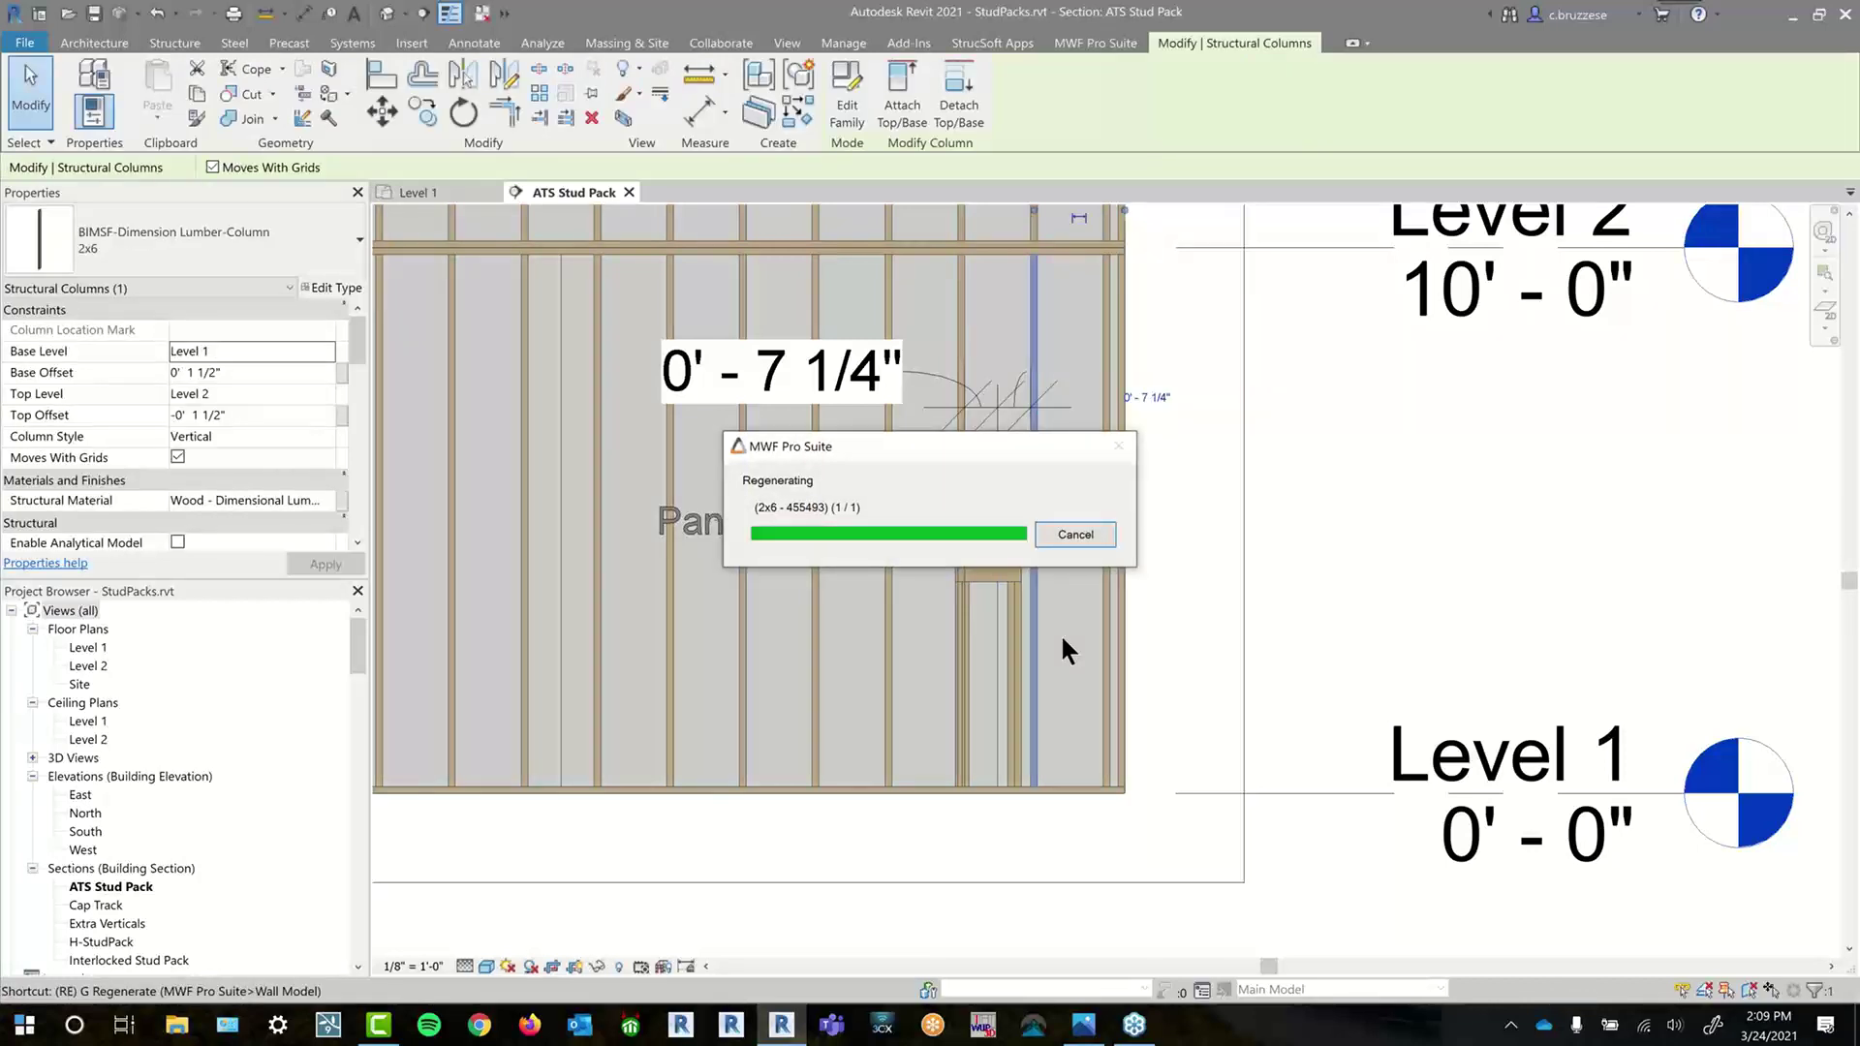
key(Escape)
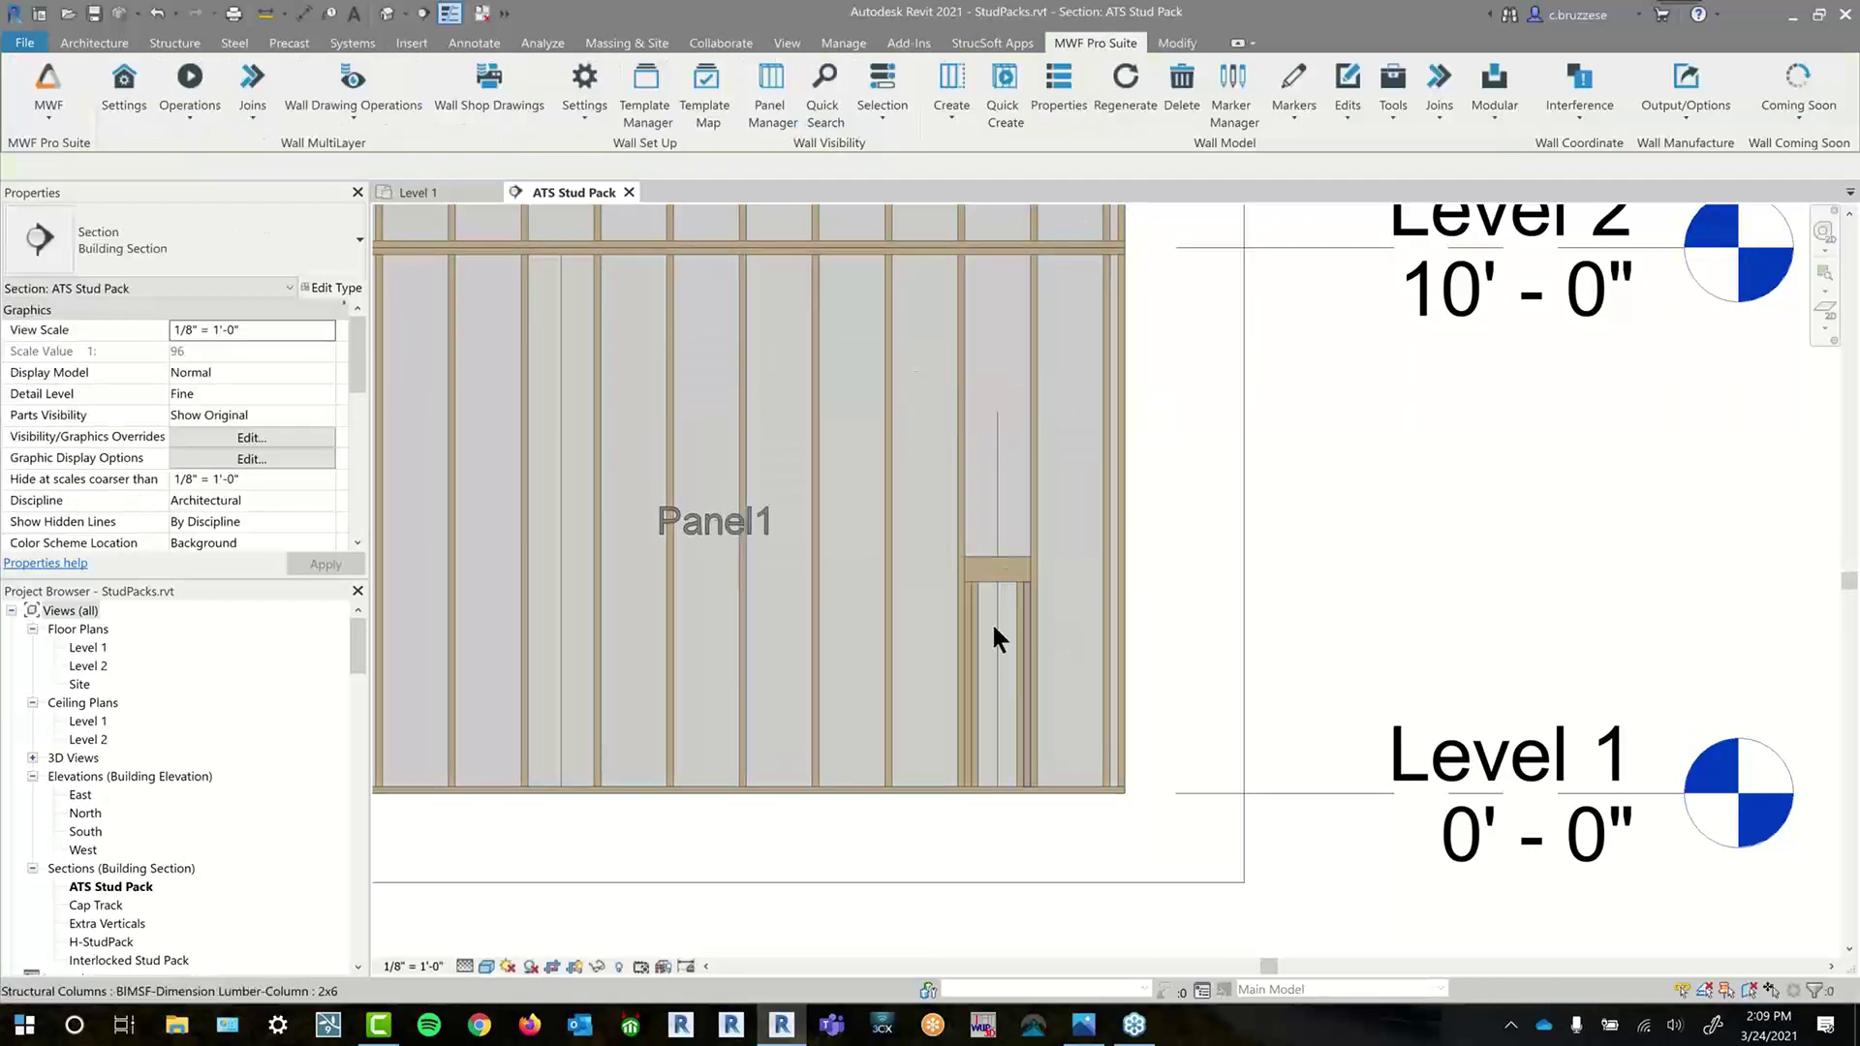
scroll(998, 628, up, 1)
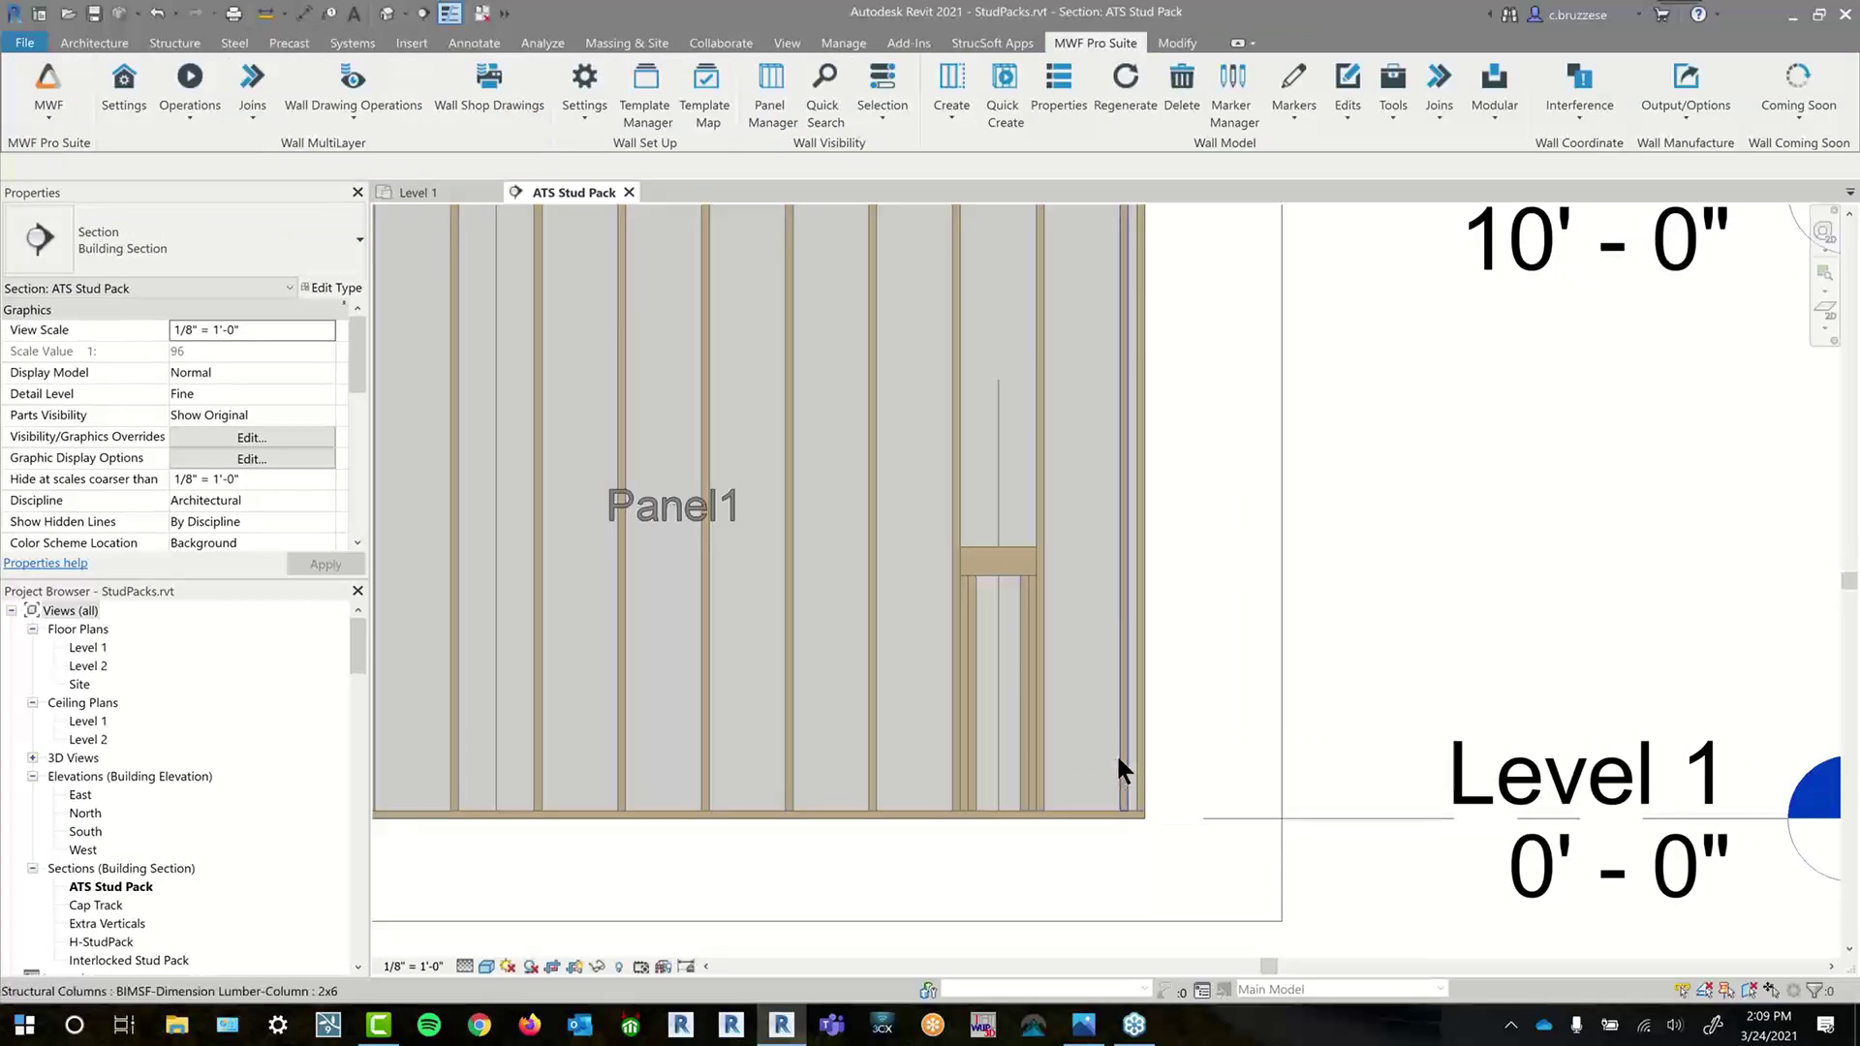
scroll(1116, 753, down, 1)
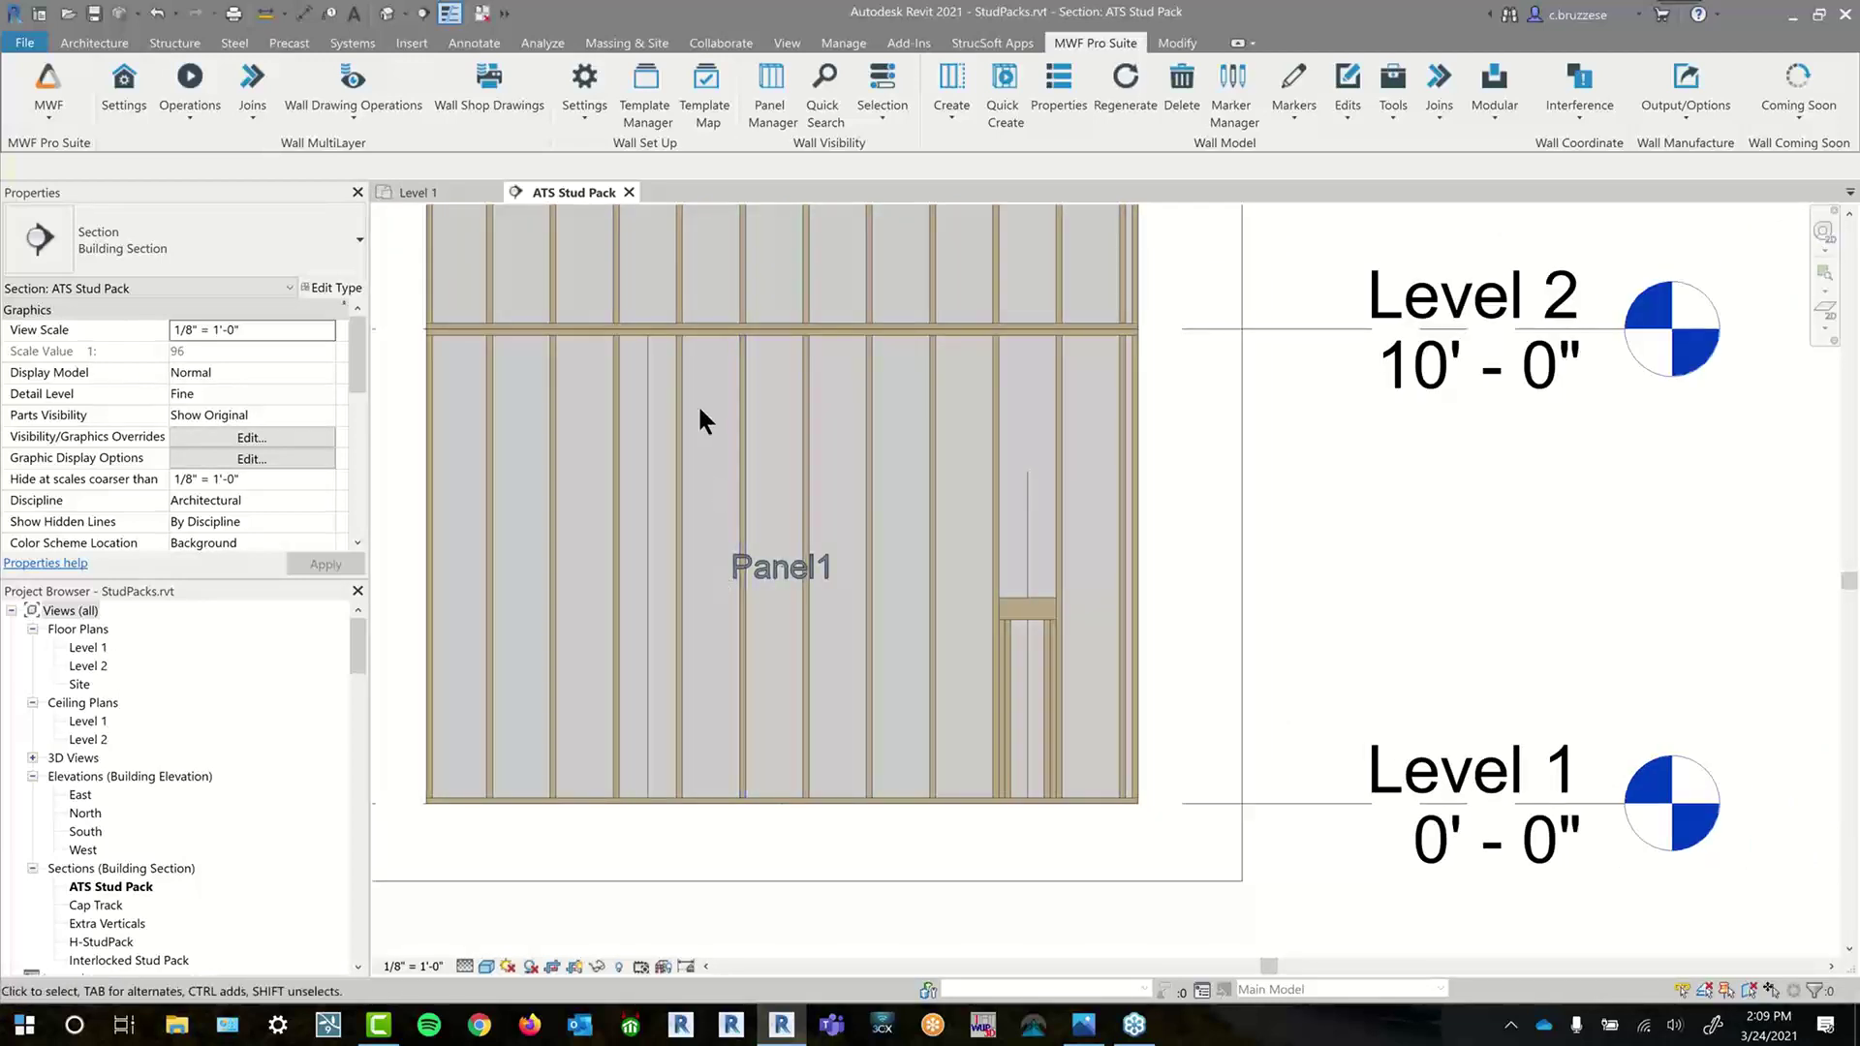
middle_drag(877, 596, 944, 613)
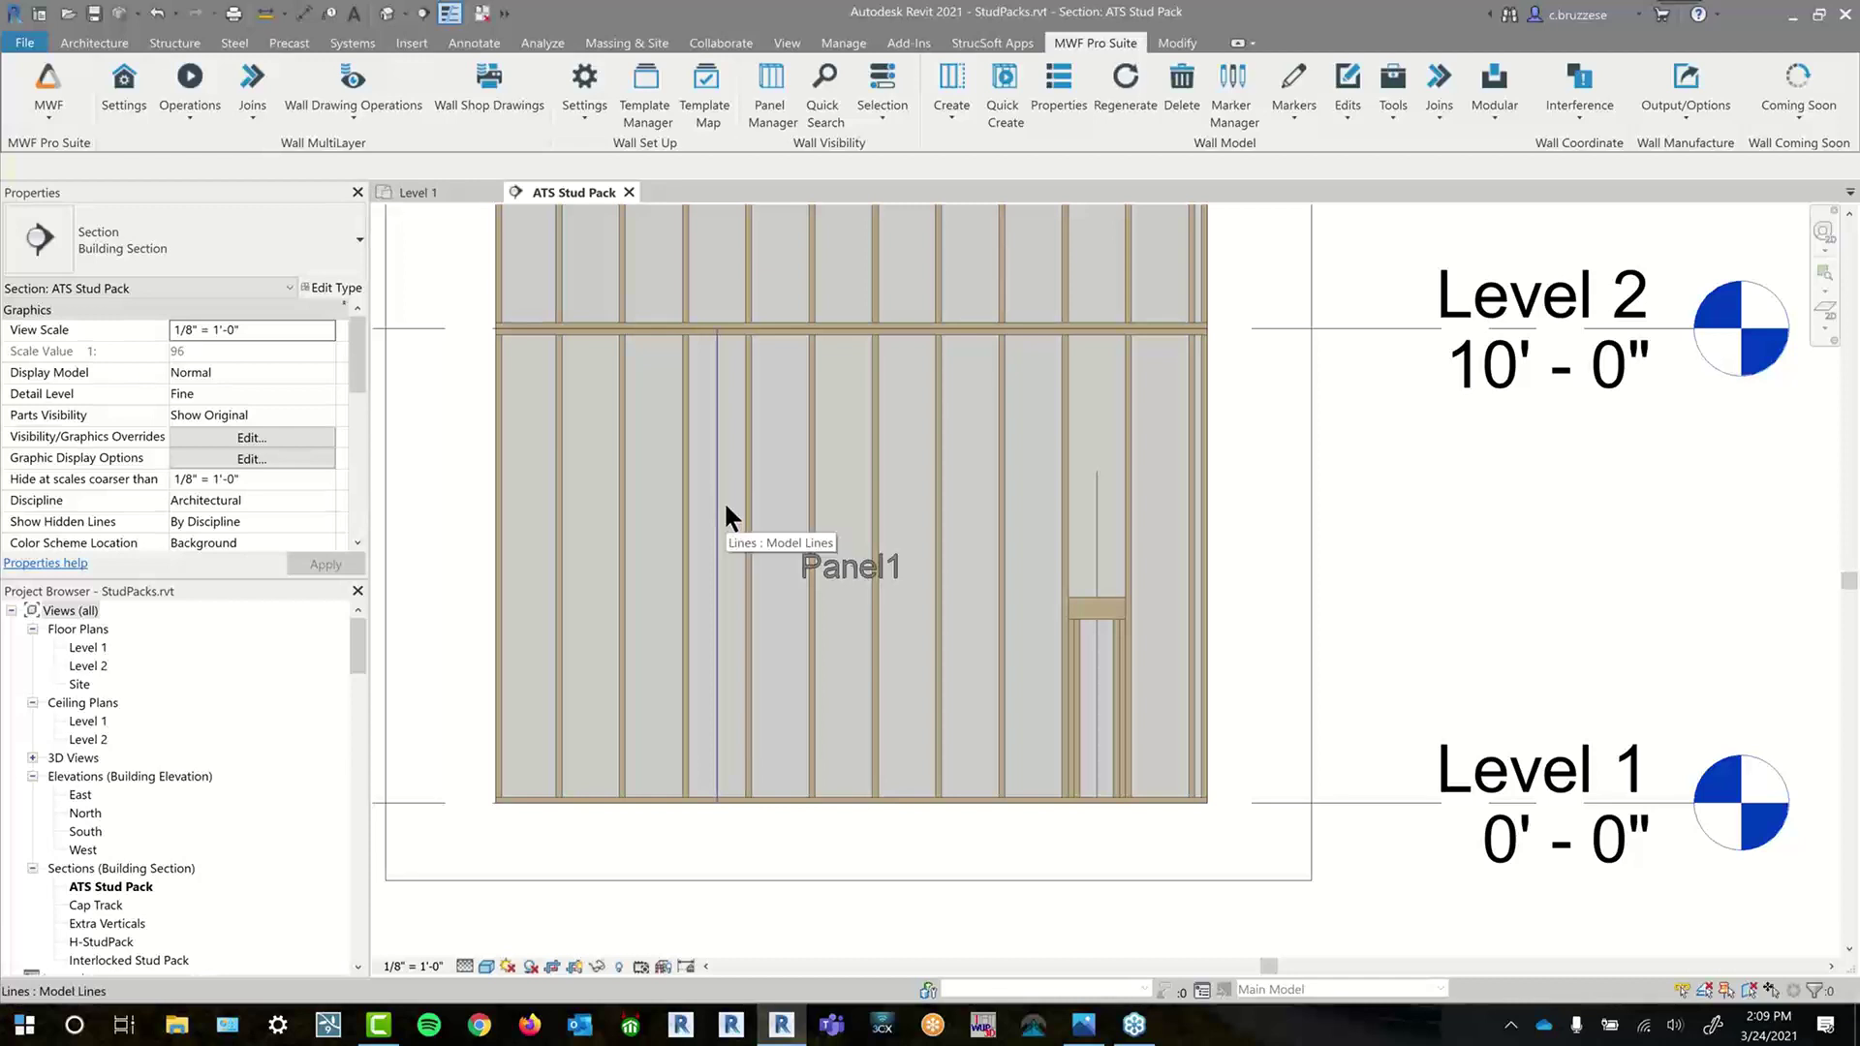
- Set the left 10'-0" marker line's Stud Pack to mwfW_VoidFraming : ATS in MWF Properties
click(724, 503)
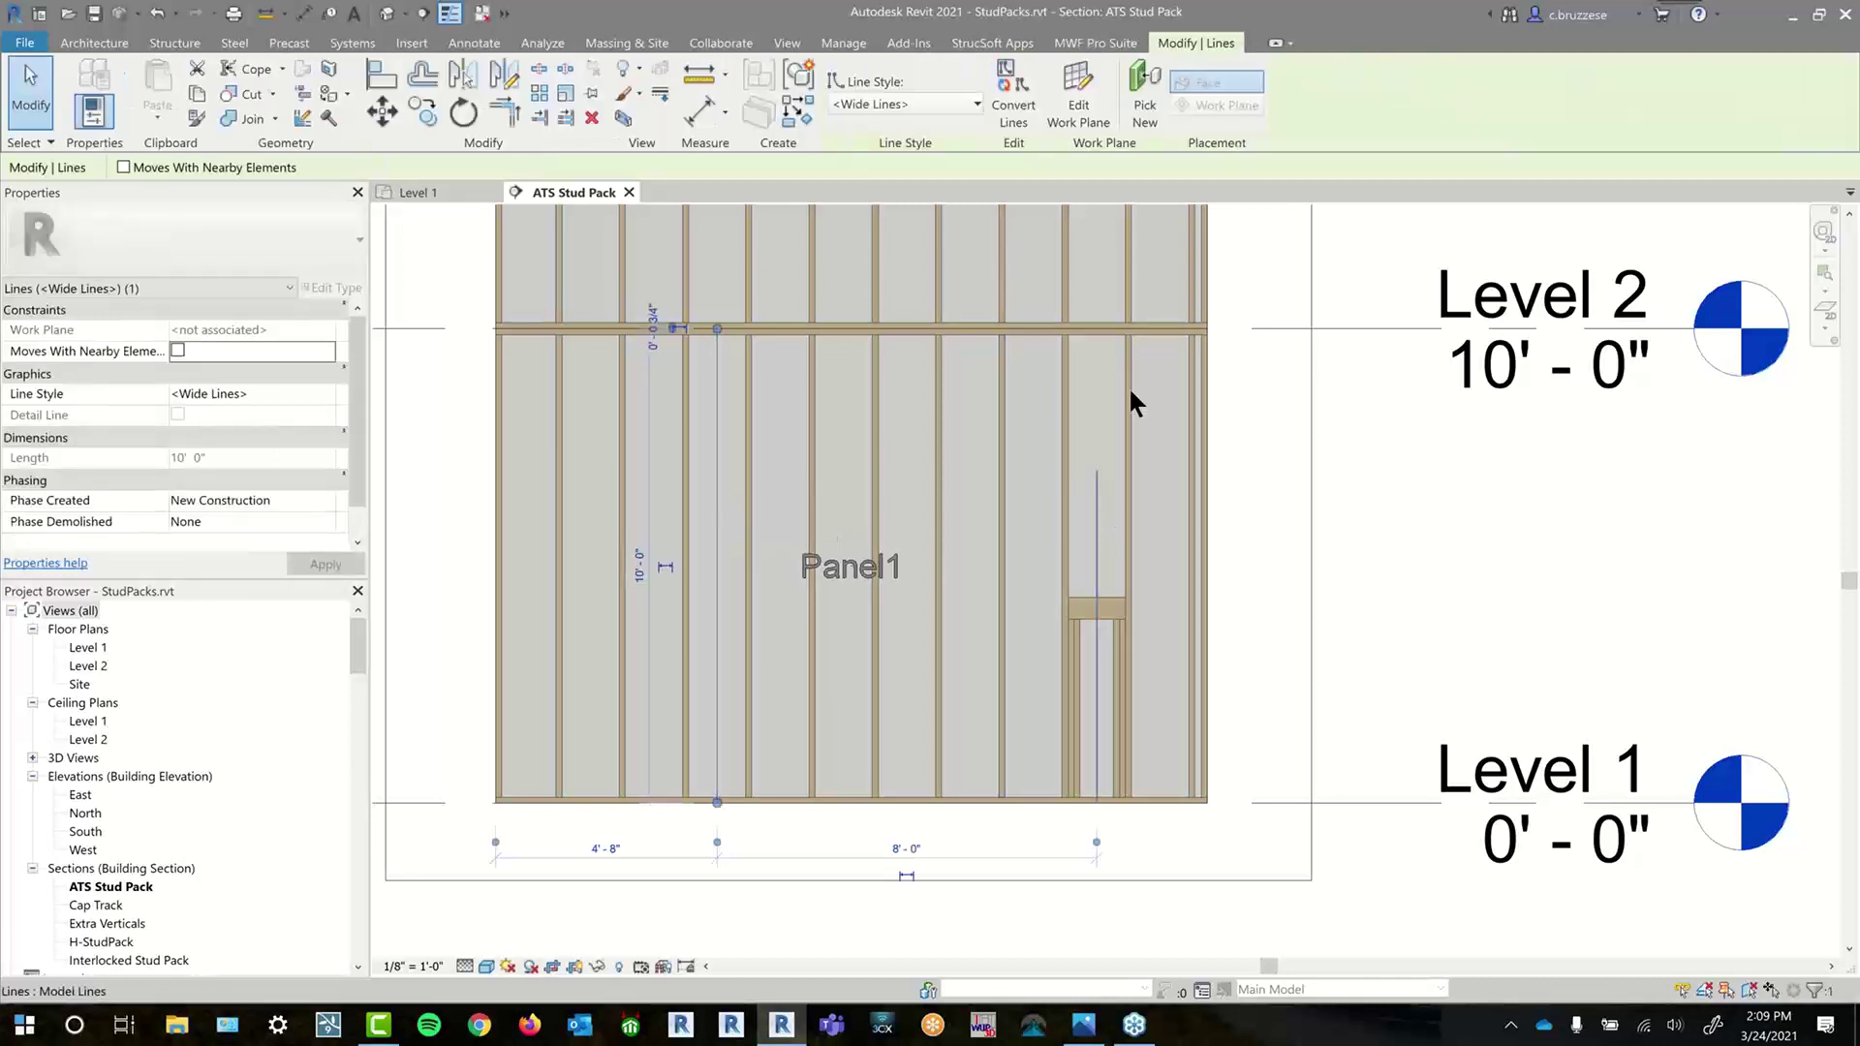
click(1095, 43)
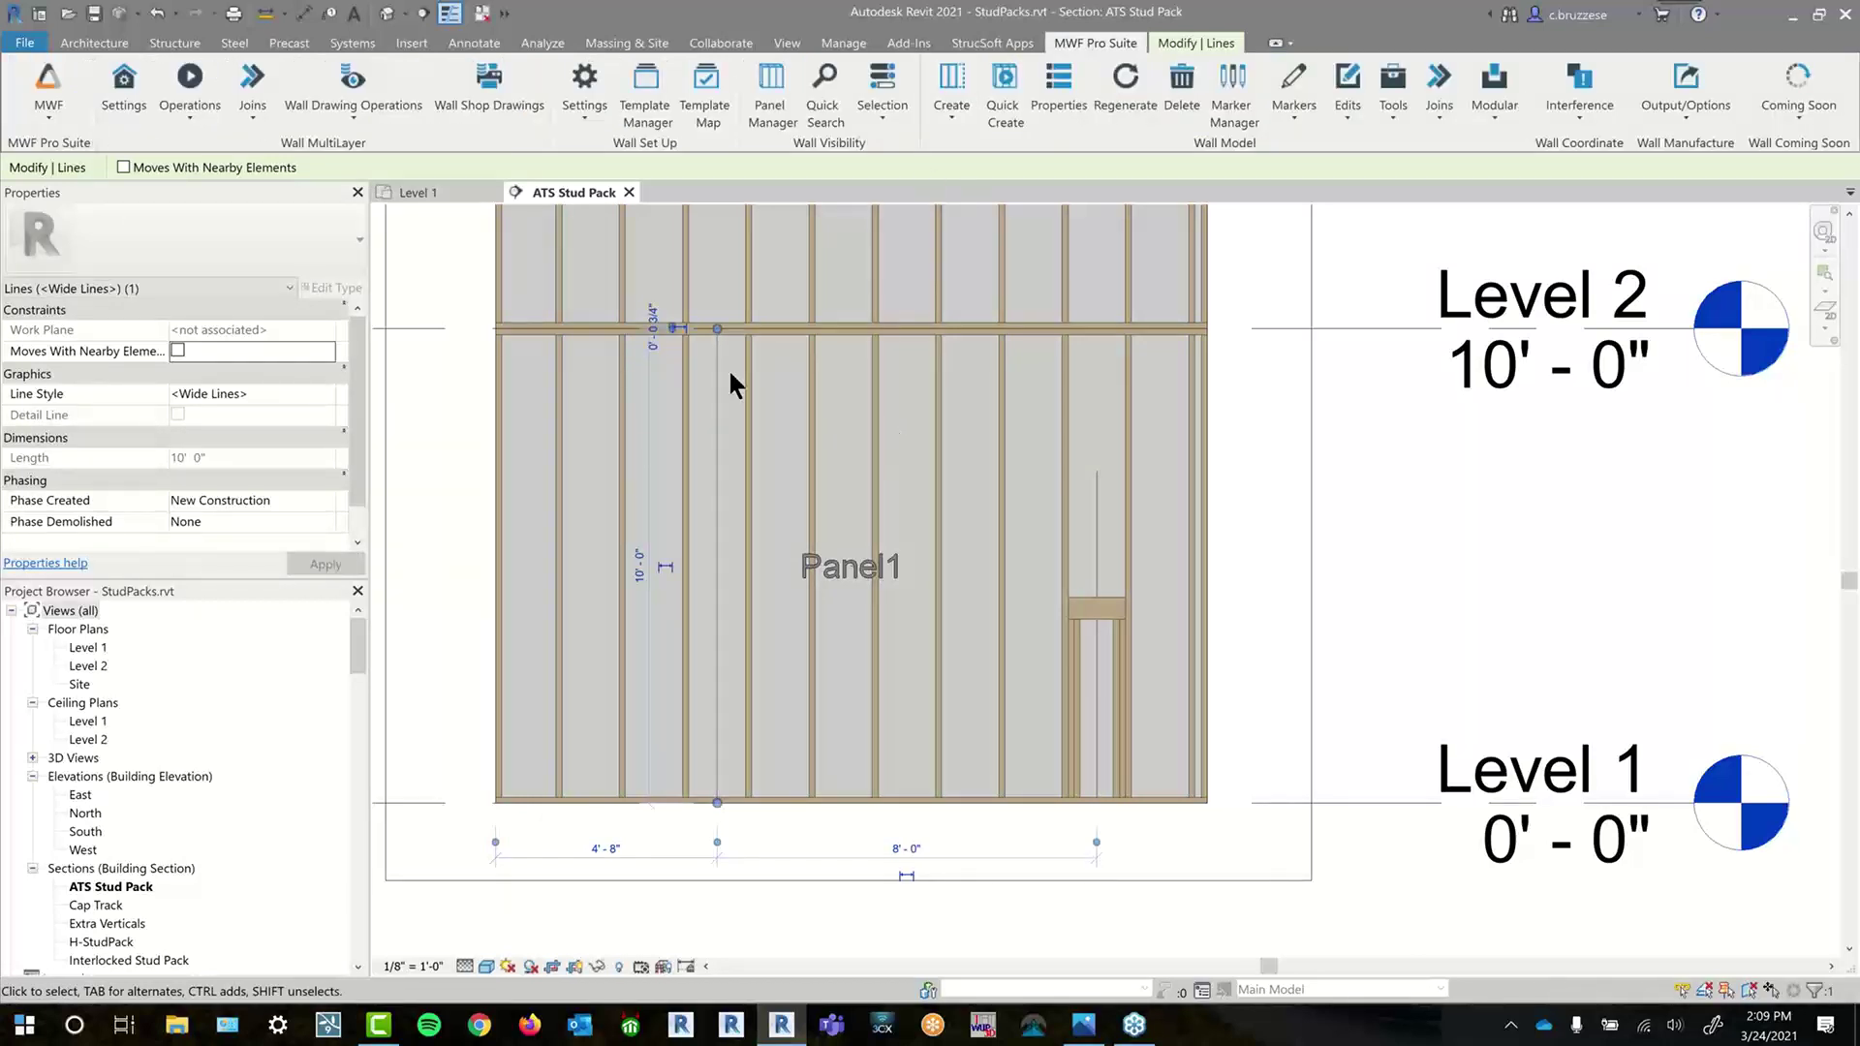
click(1066, 81)
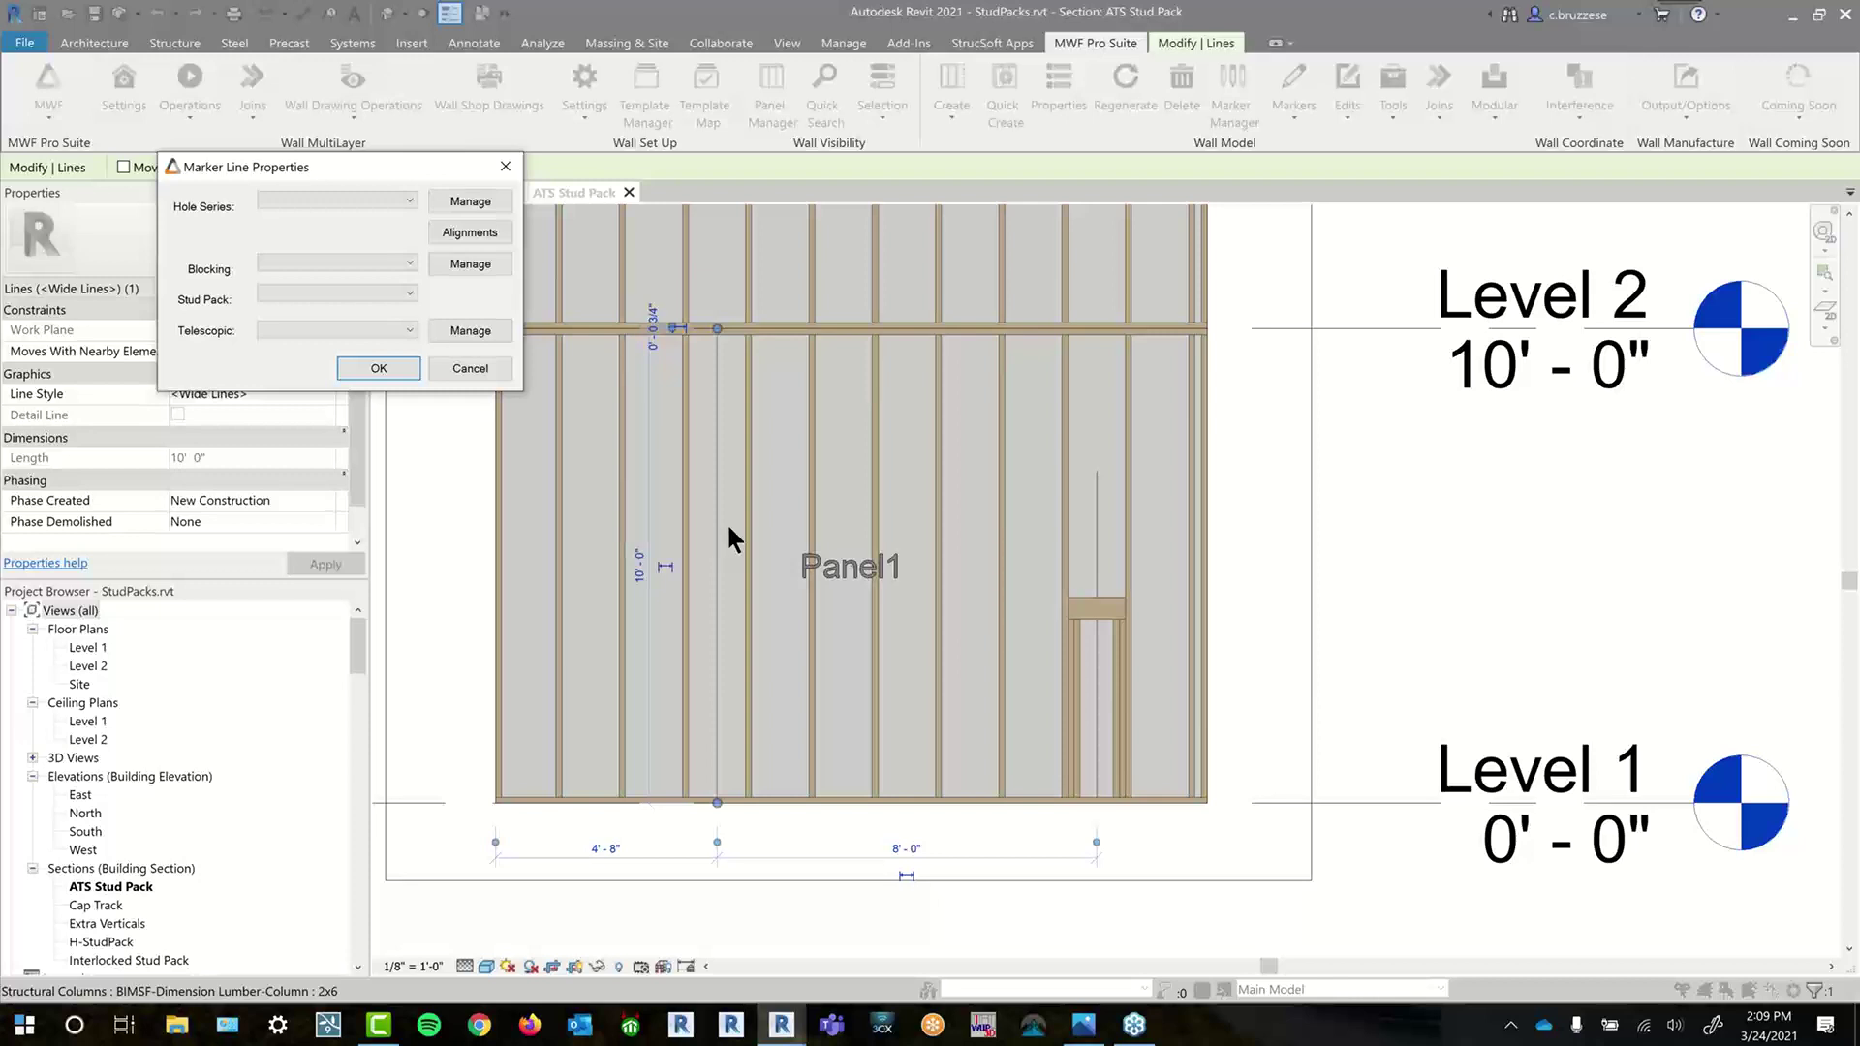
click(345, 294)
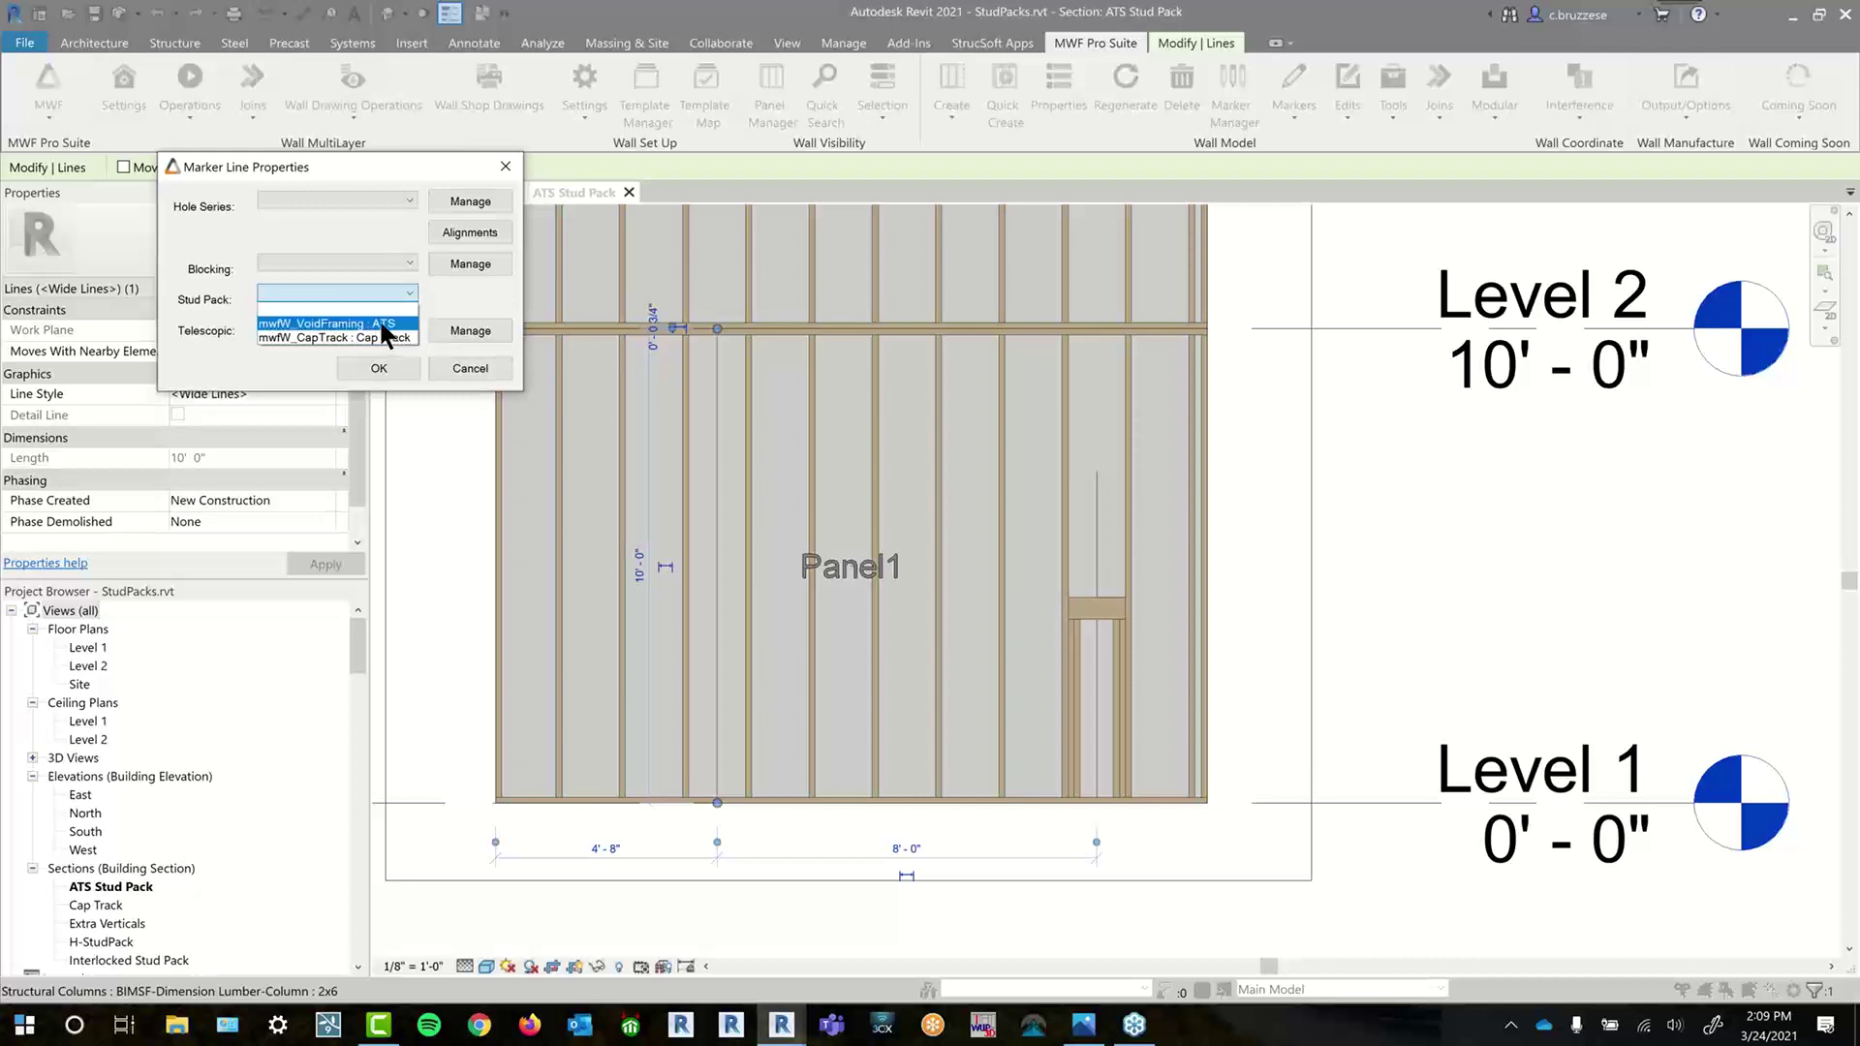
click(369, 324)
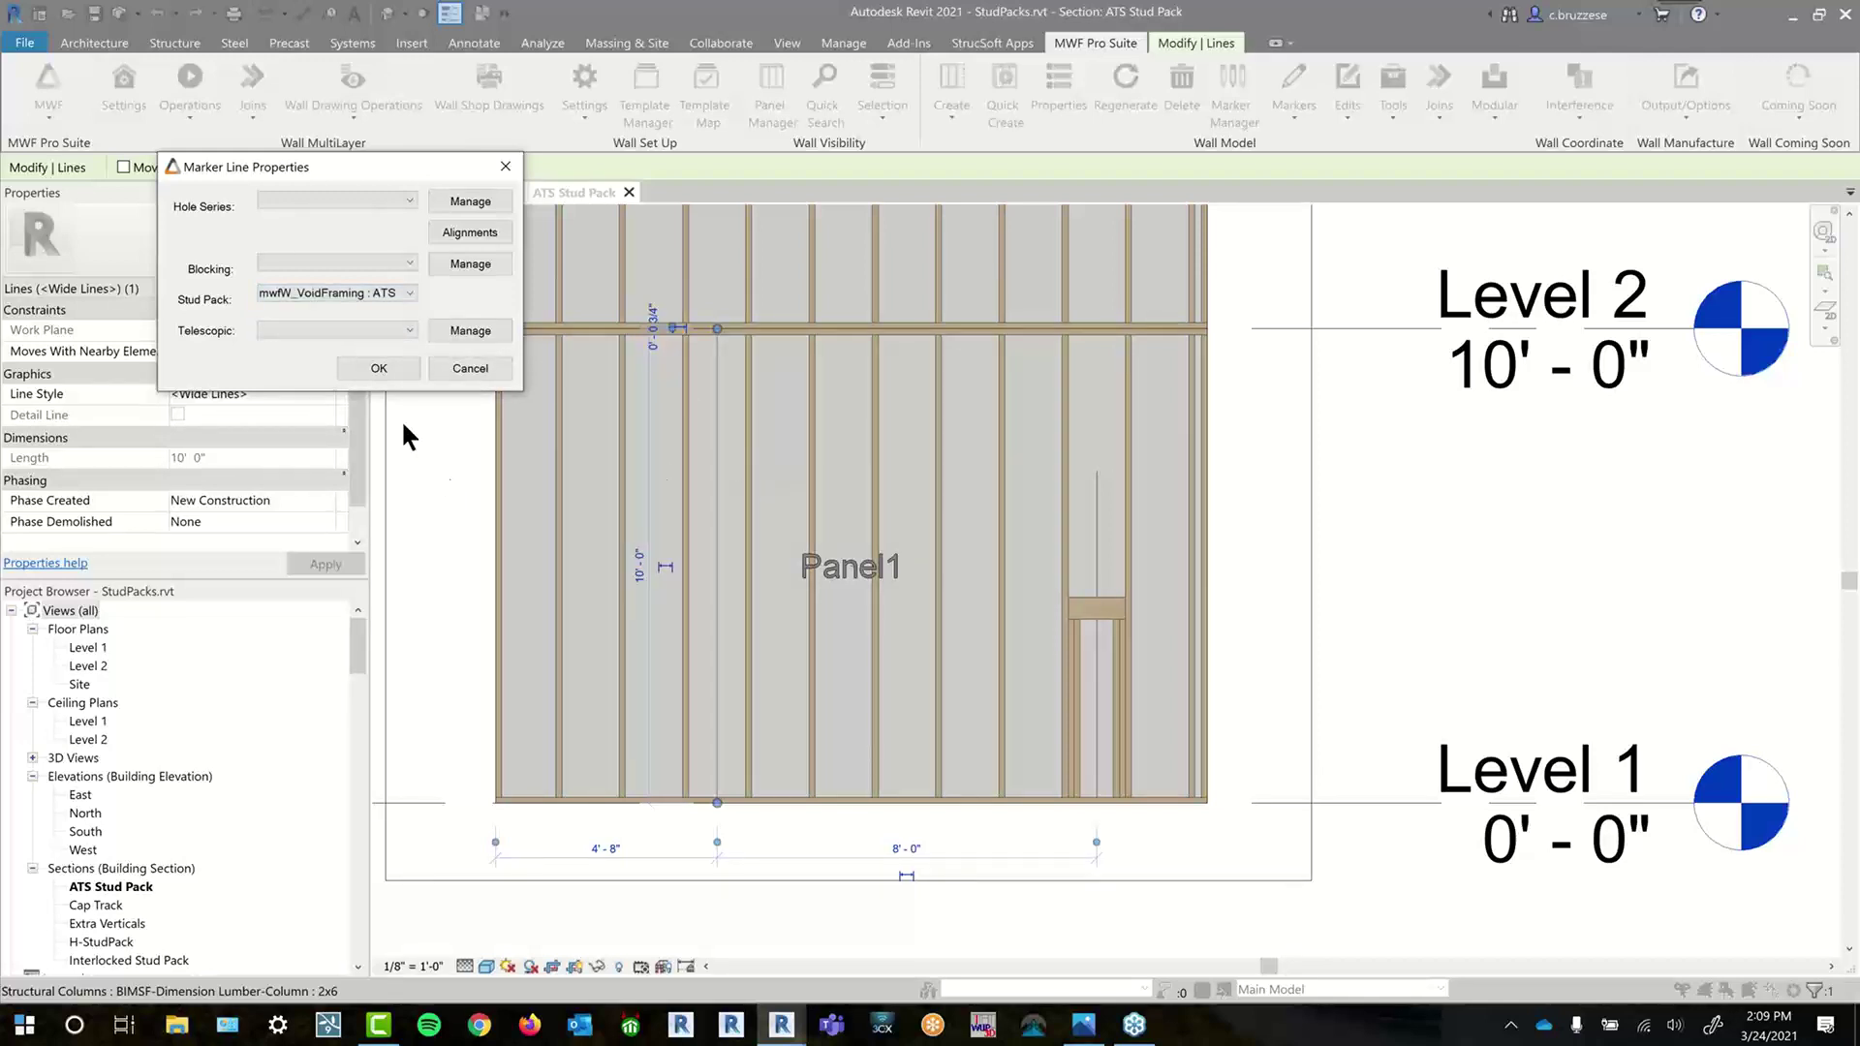
click(380, 369)
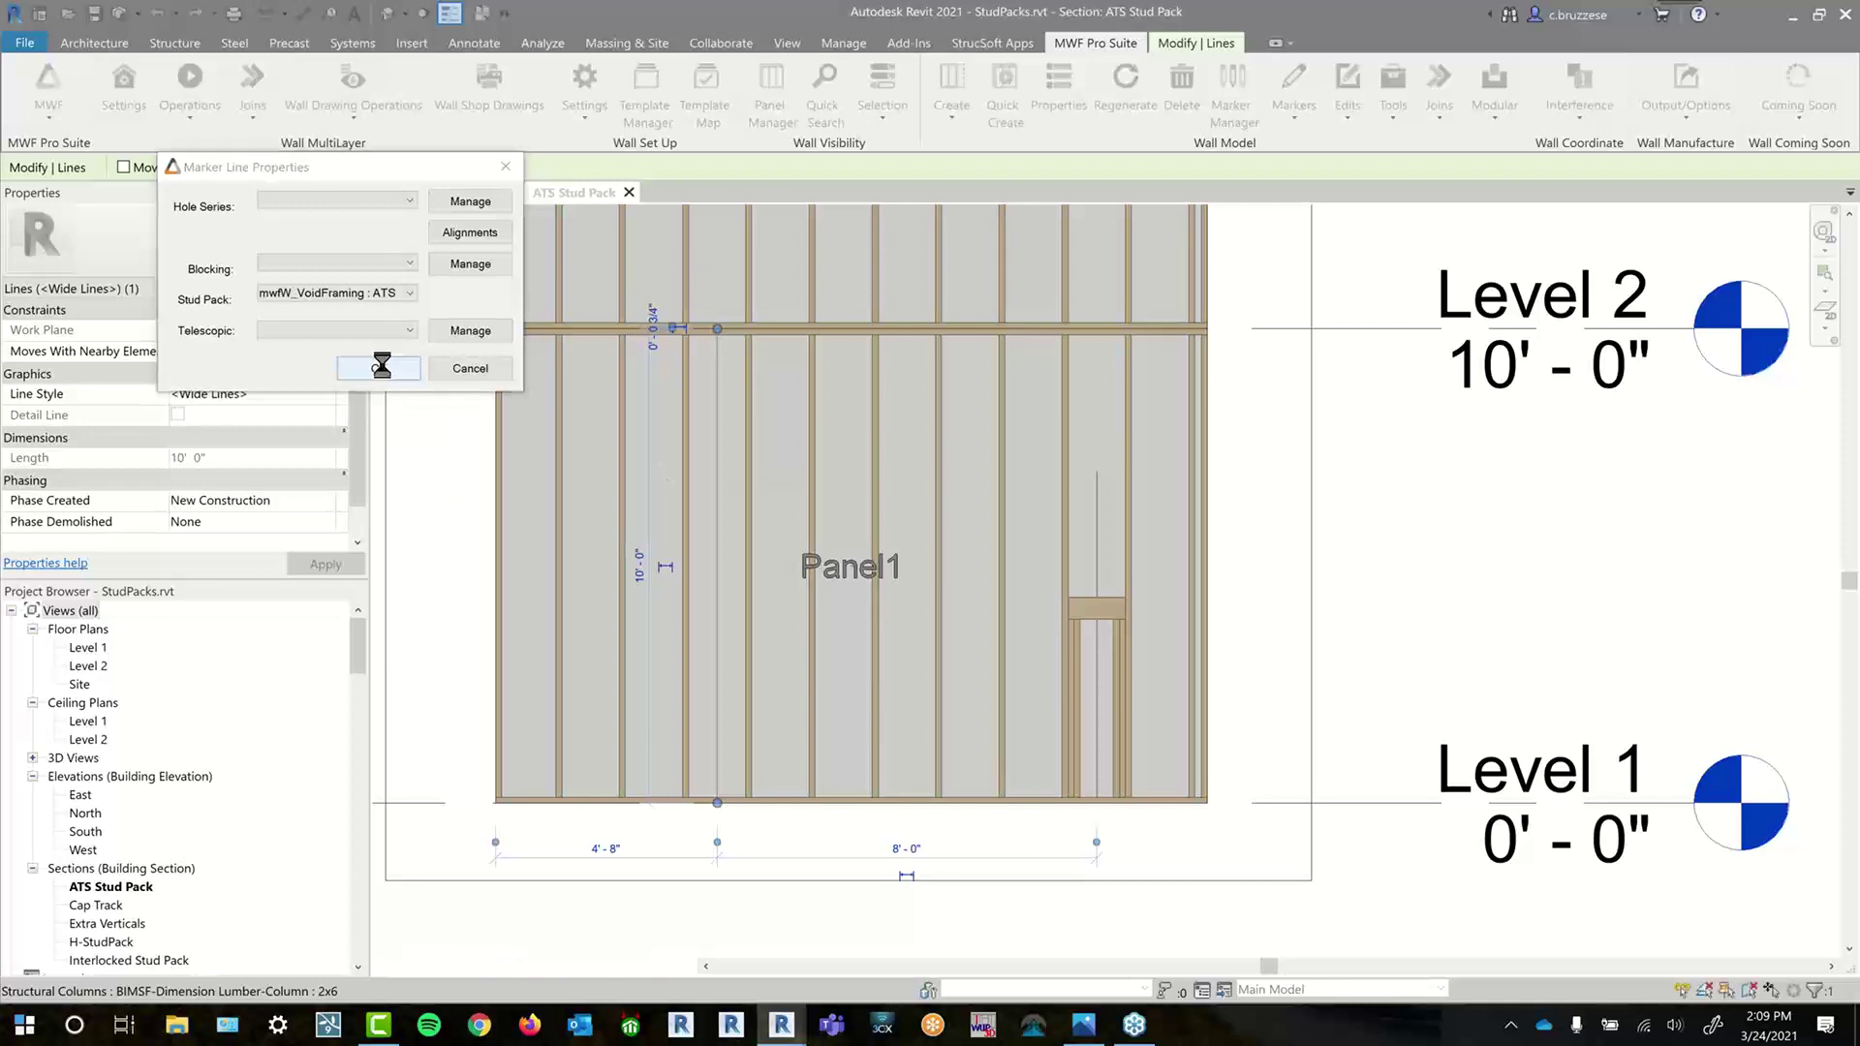
- Regenerate Panel1's framing from a 2x6 stud and reselect its vertical marker line
click(747, 475)
key(g)
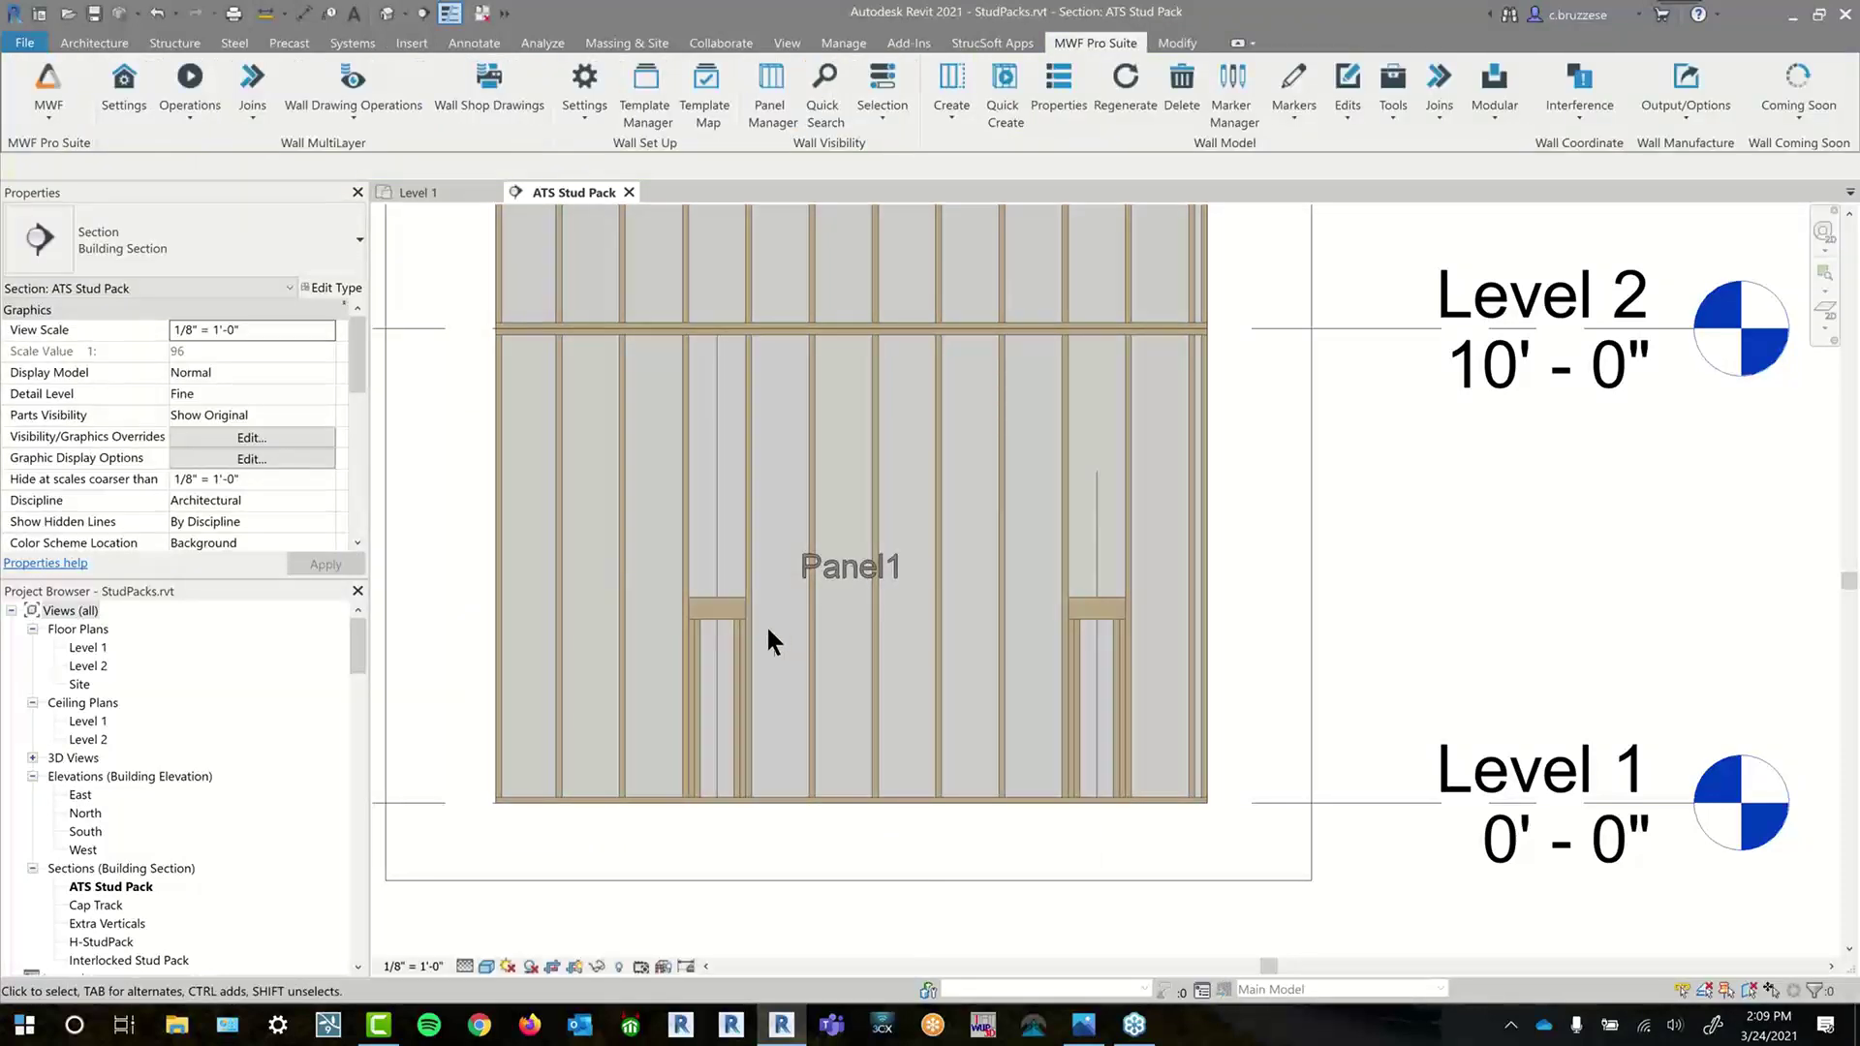
scroll(770, 635, up, 1)
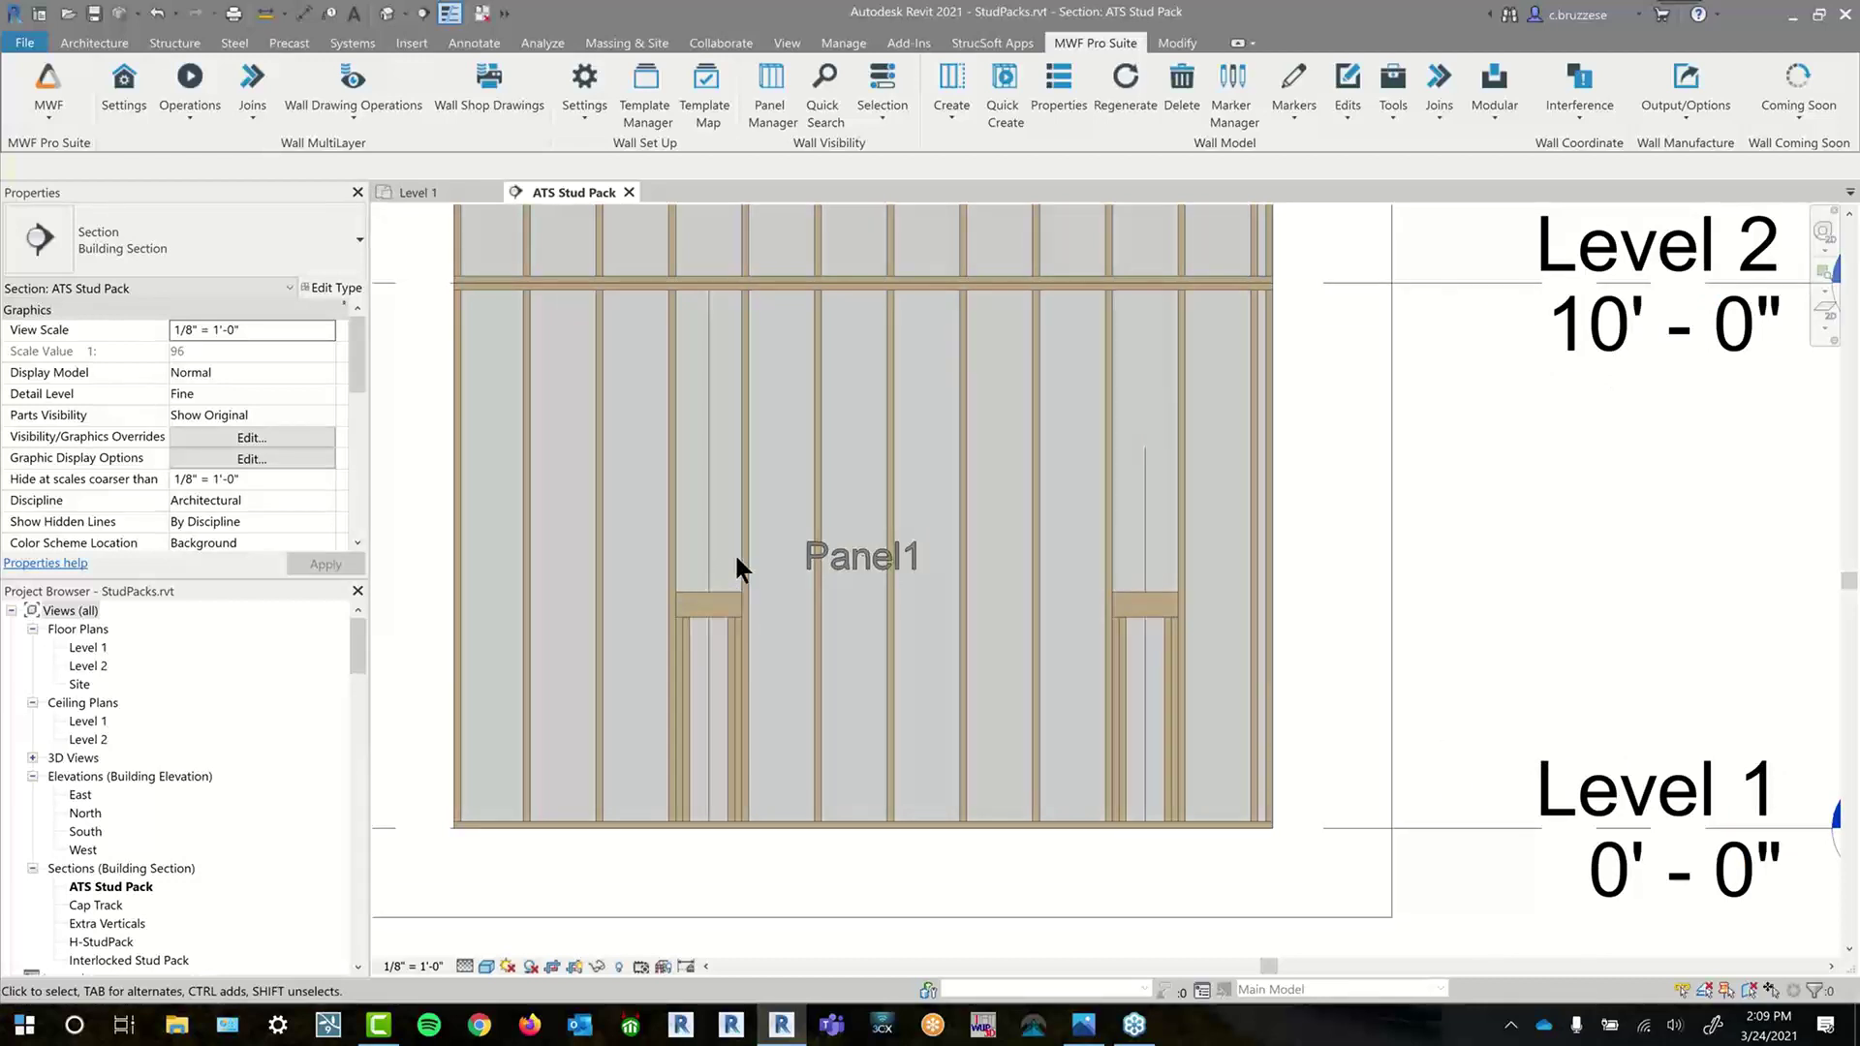
scroll(1207, 529, down, 1)
scroll(1208, 525, down, 1)
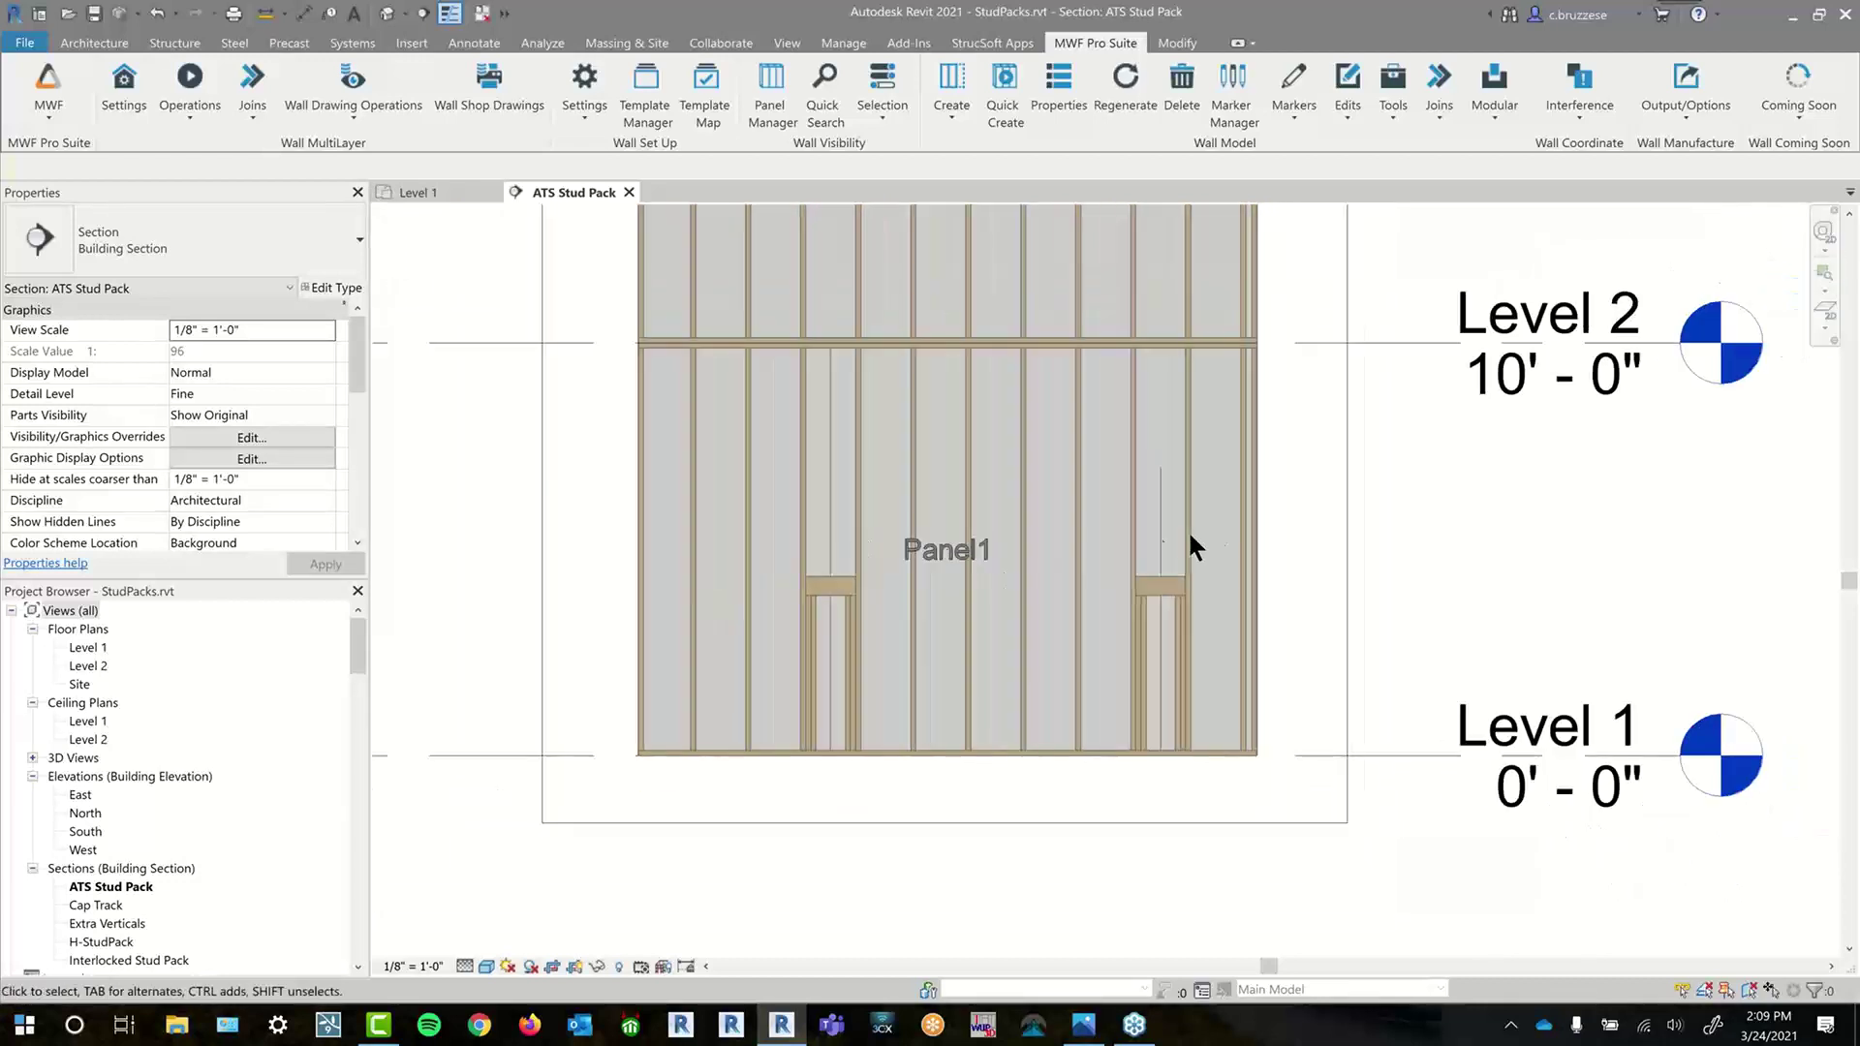
middle_drag(1122, 480, 946, 476)
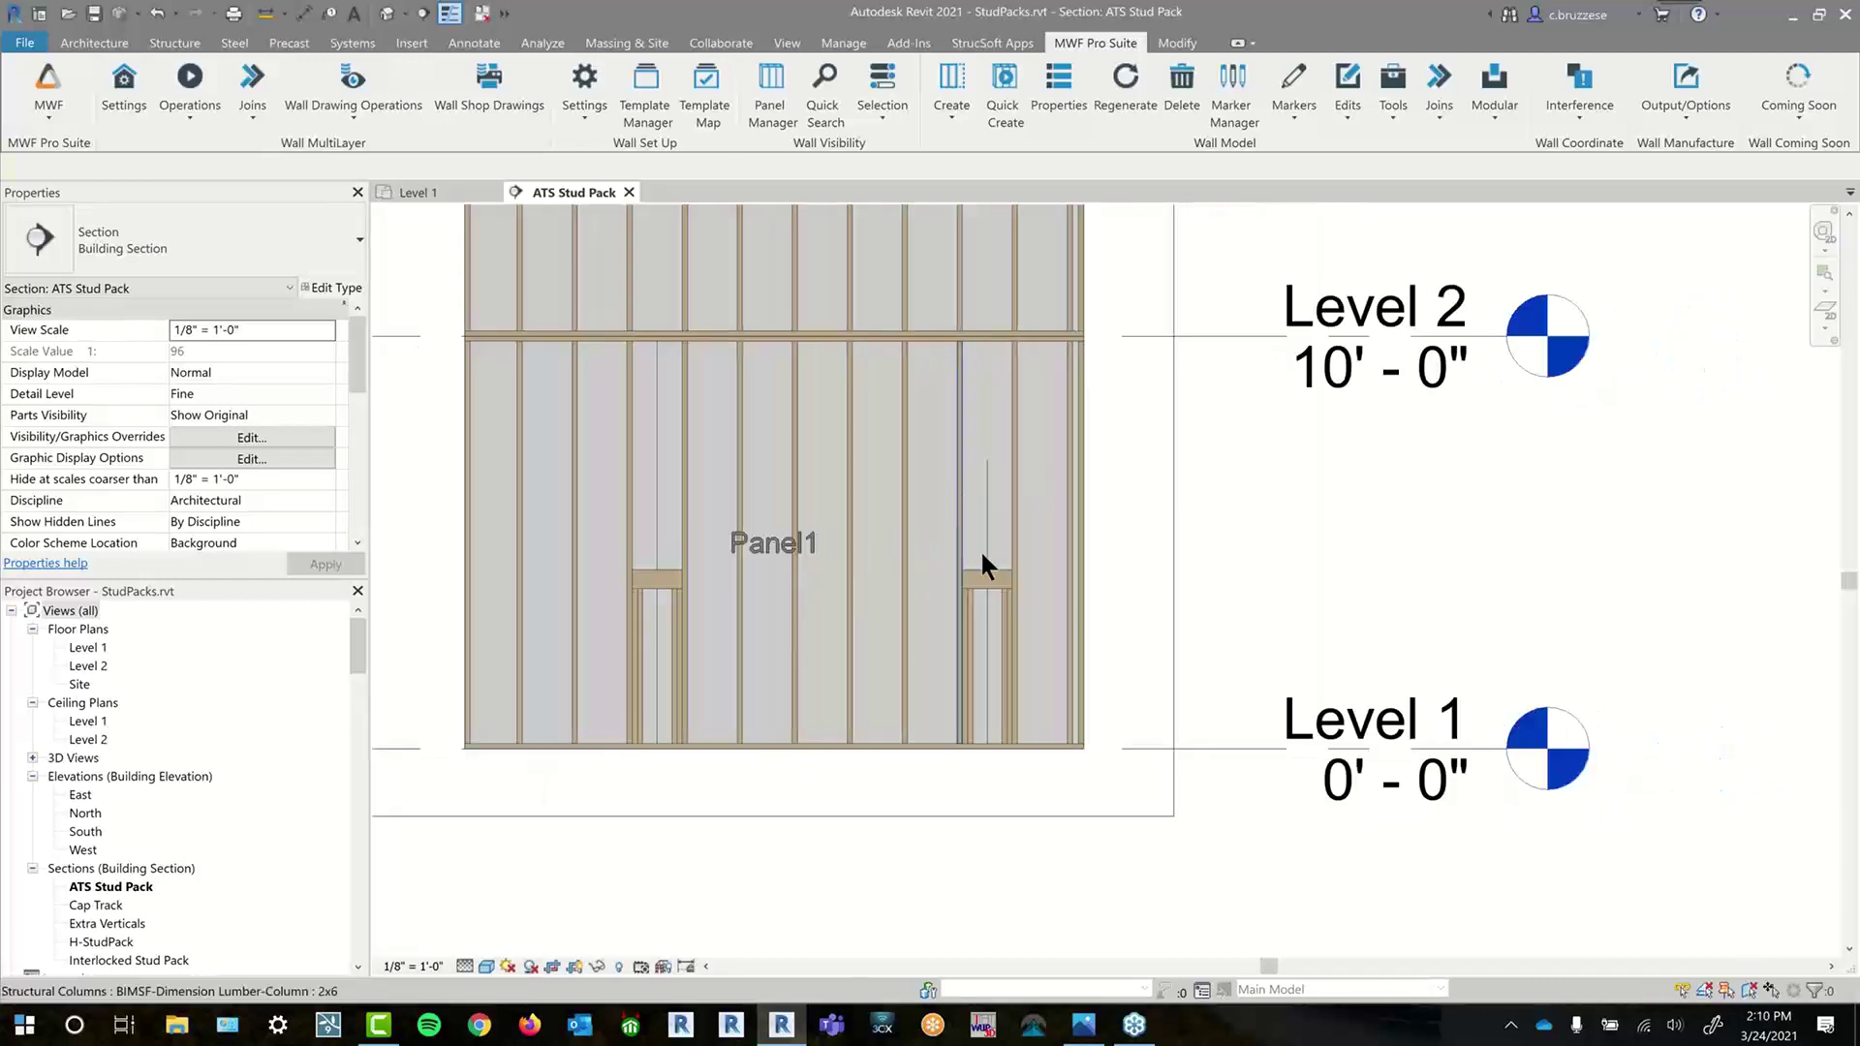
scroll(992, 611, up, 1)
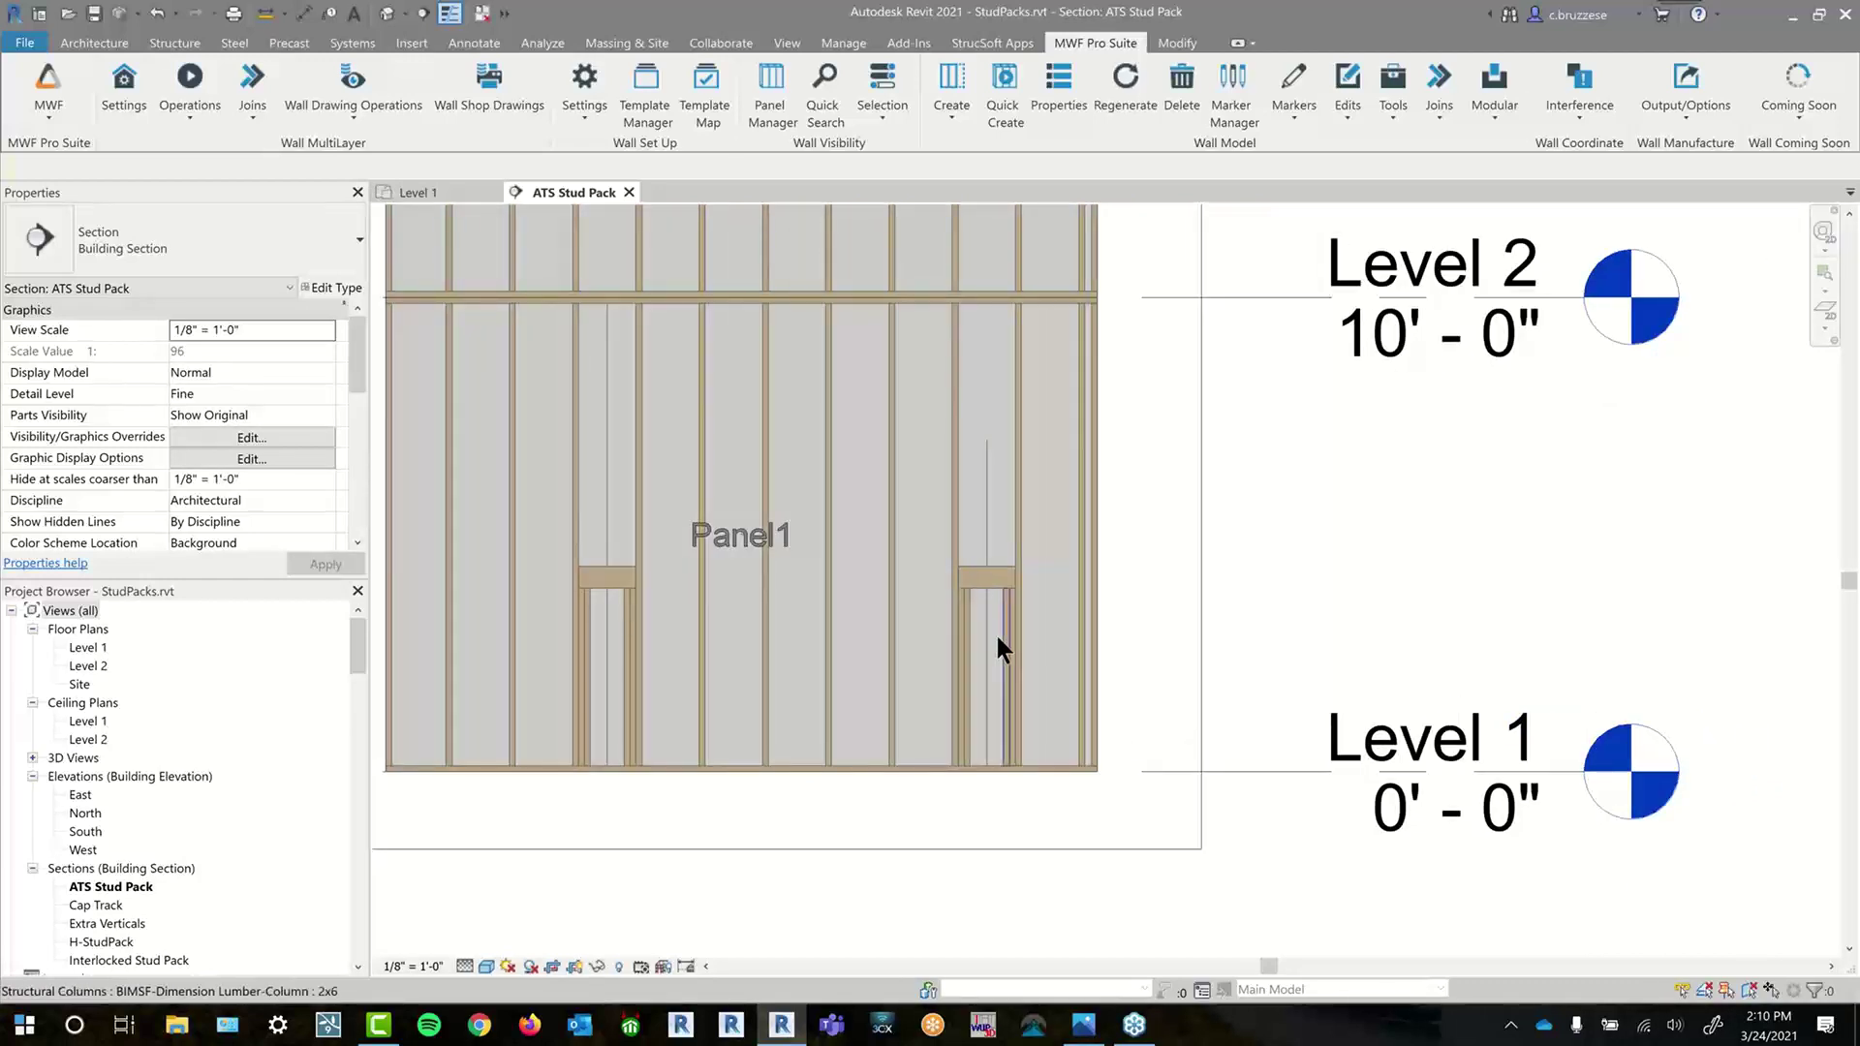
click(985, 475)
middle_drag(991, 560, 974, 654)
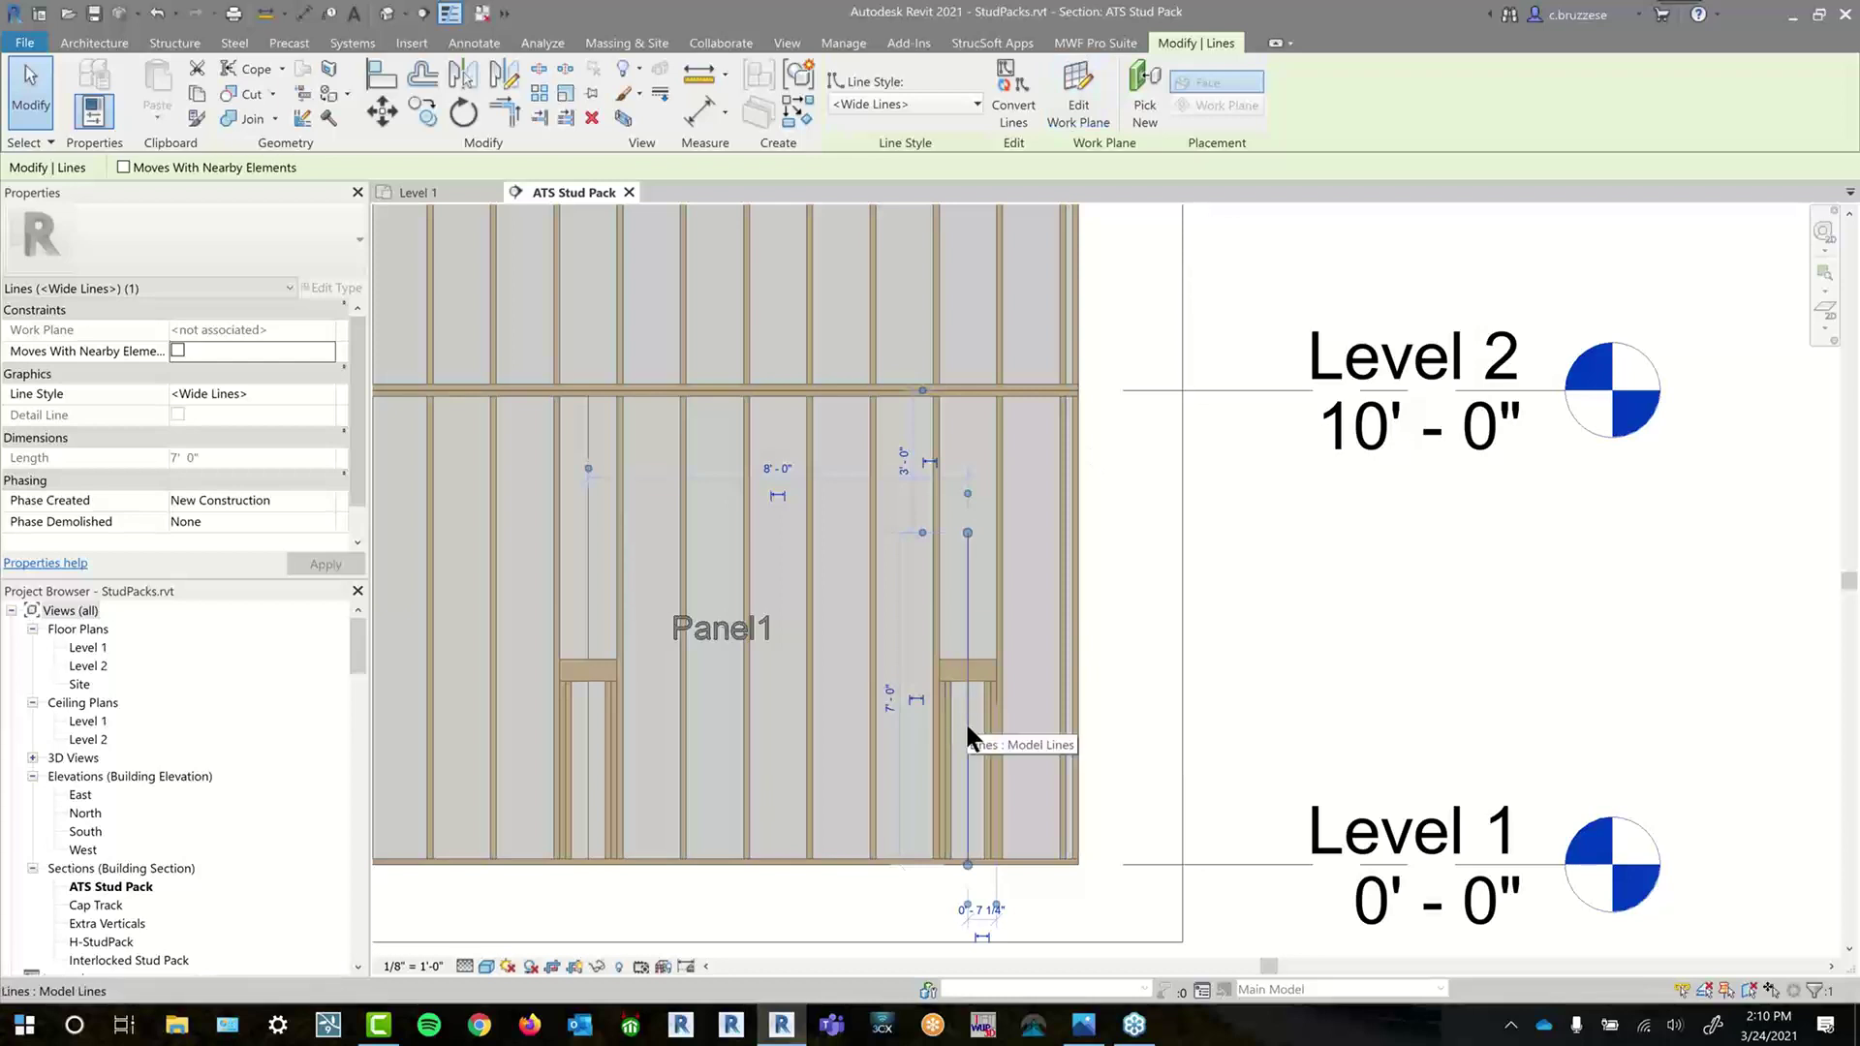
- Reopen the ATS stud pack settings via Marker Manager's Wall > Vertical Framing list
click(1114, 40)
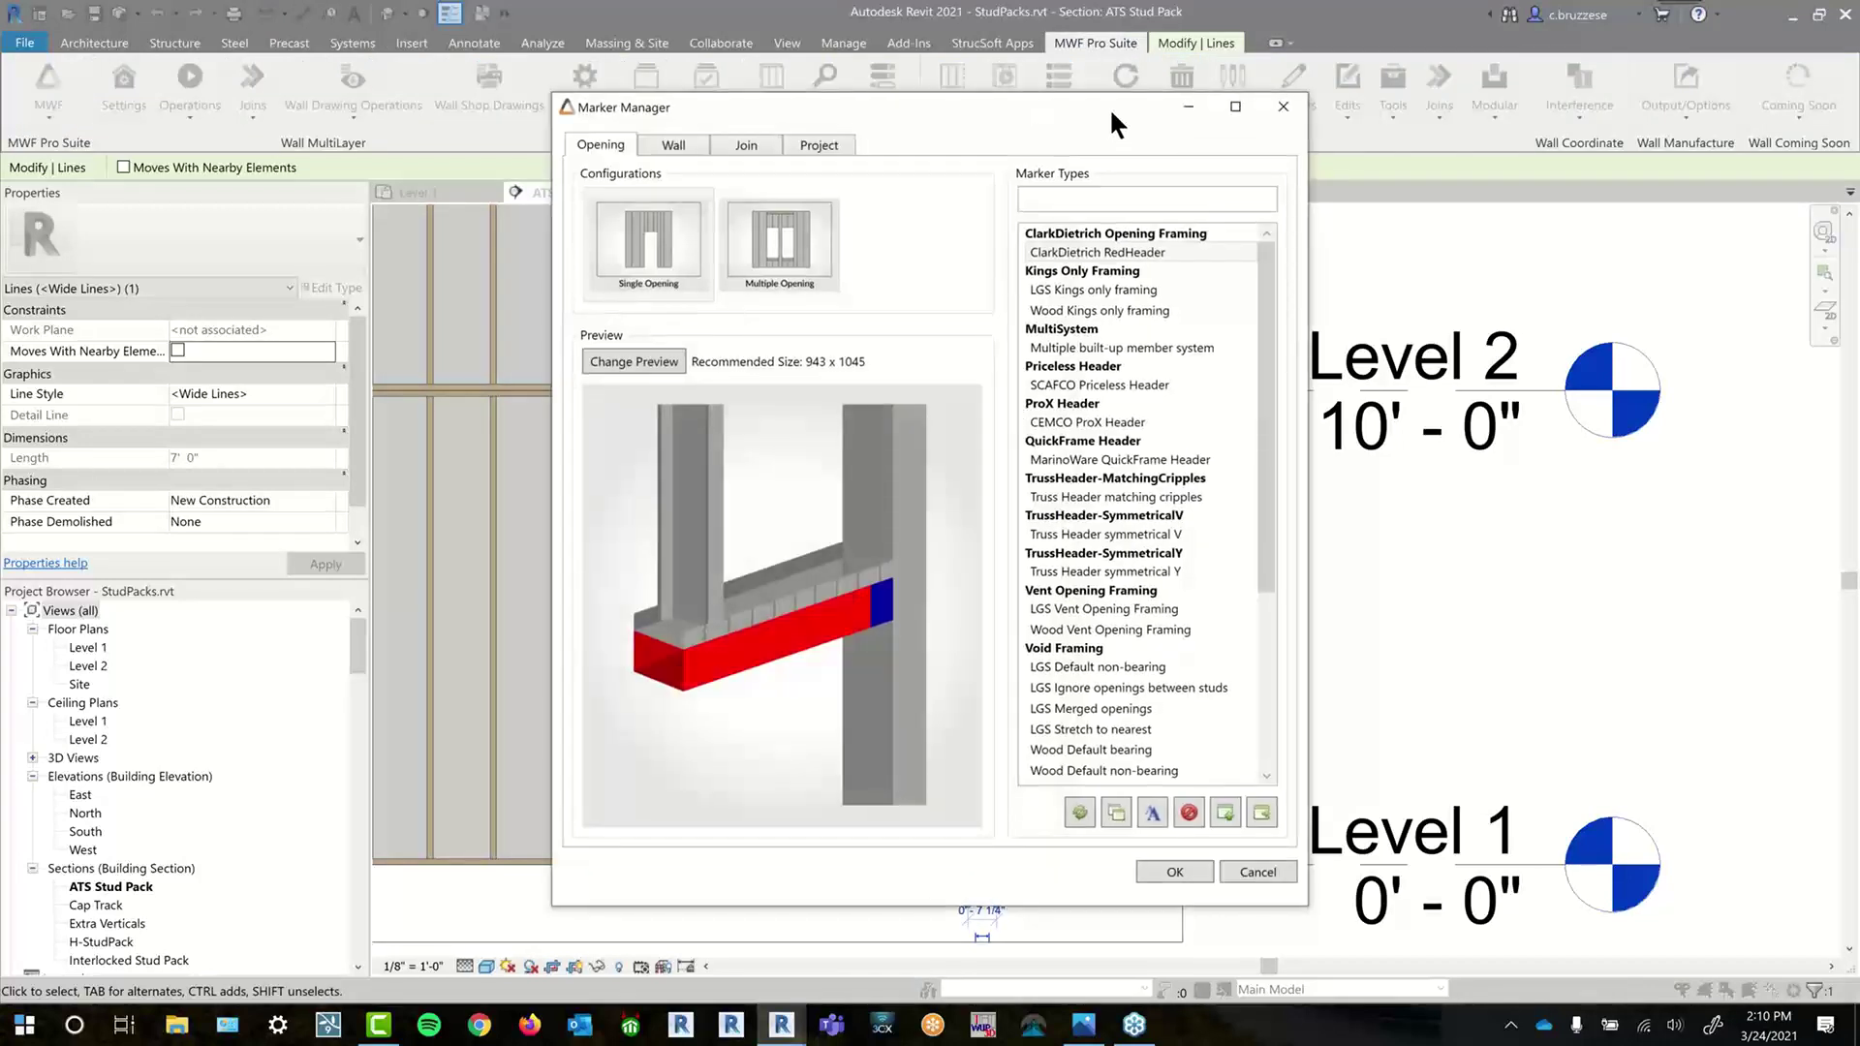
drag(1223, 107, 1737, 107)
click(1186, 146)
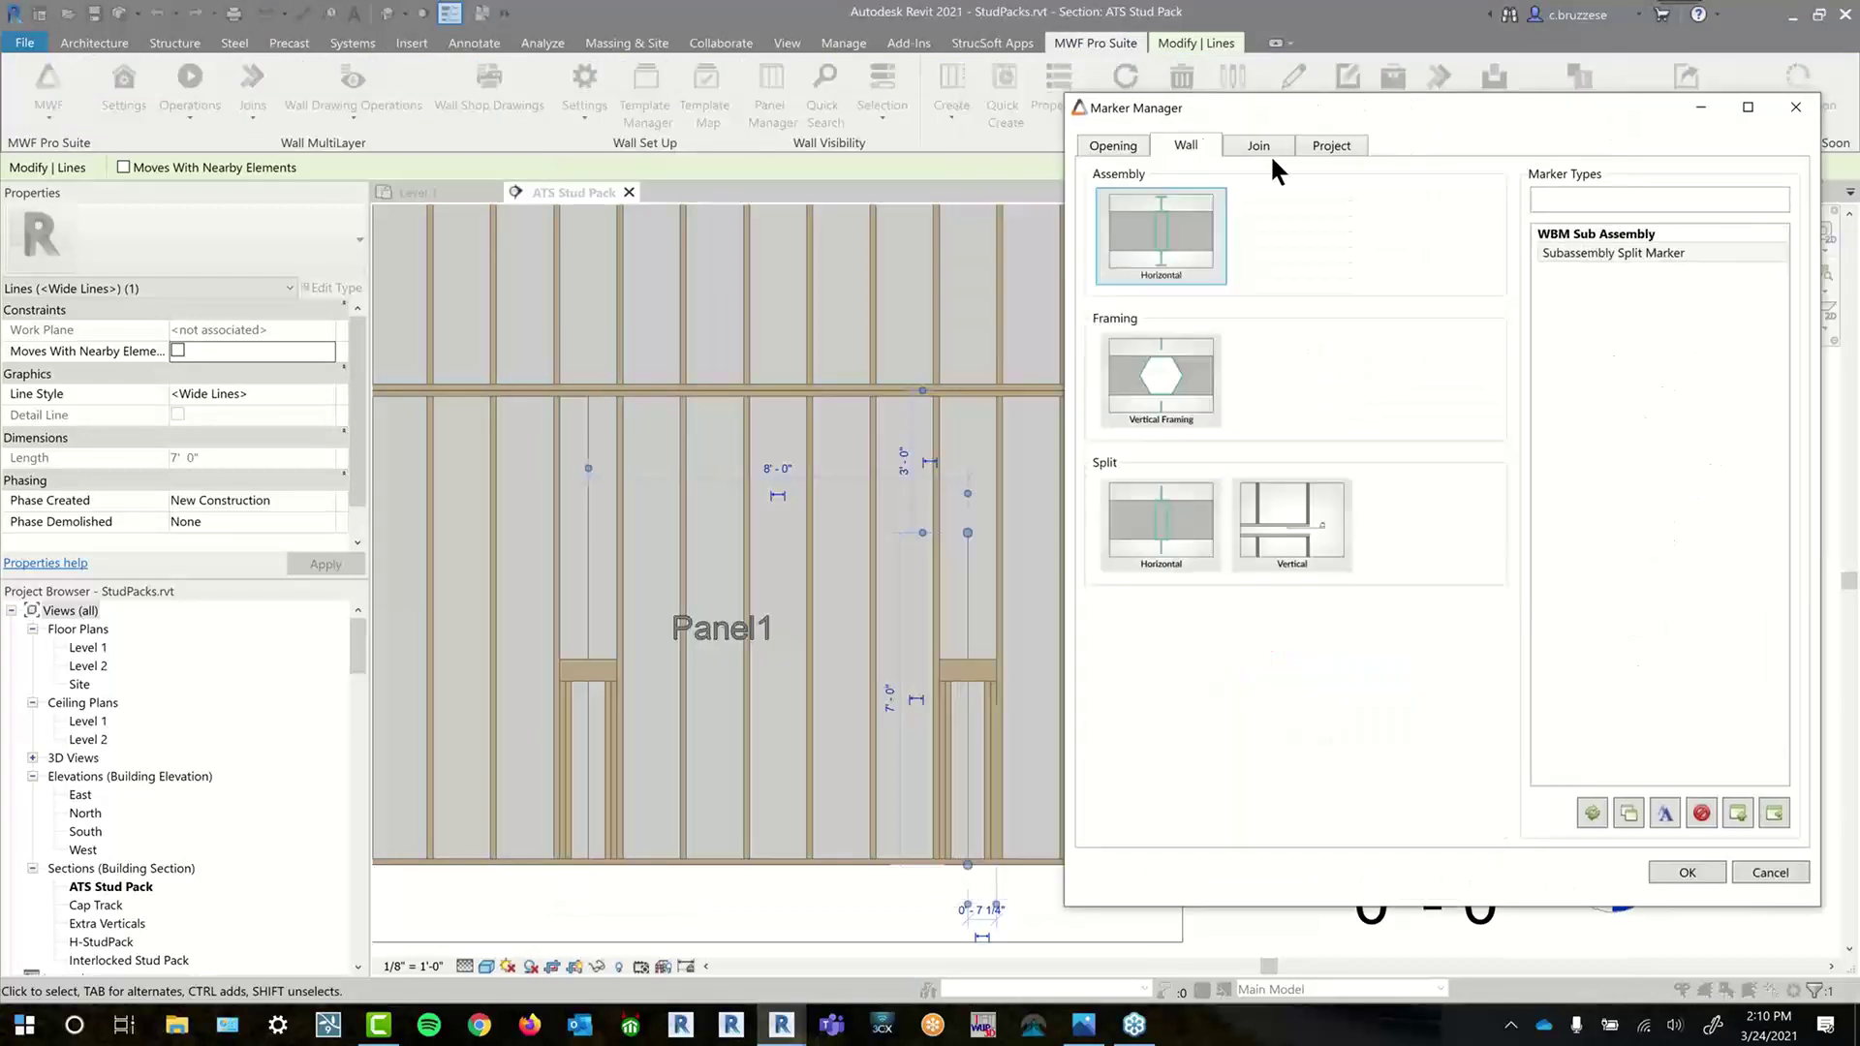
click(1197, 376)
double_click(1574, 248)
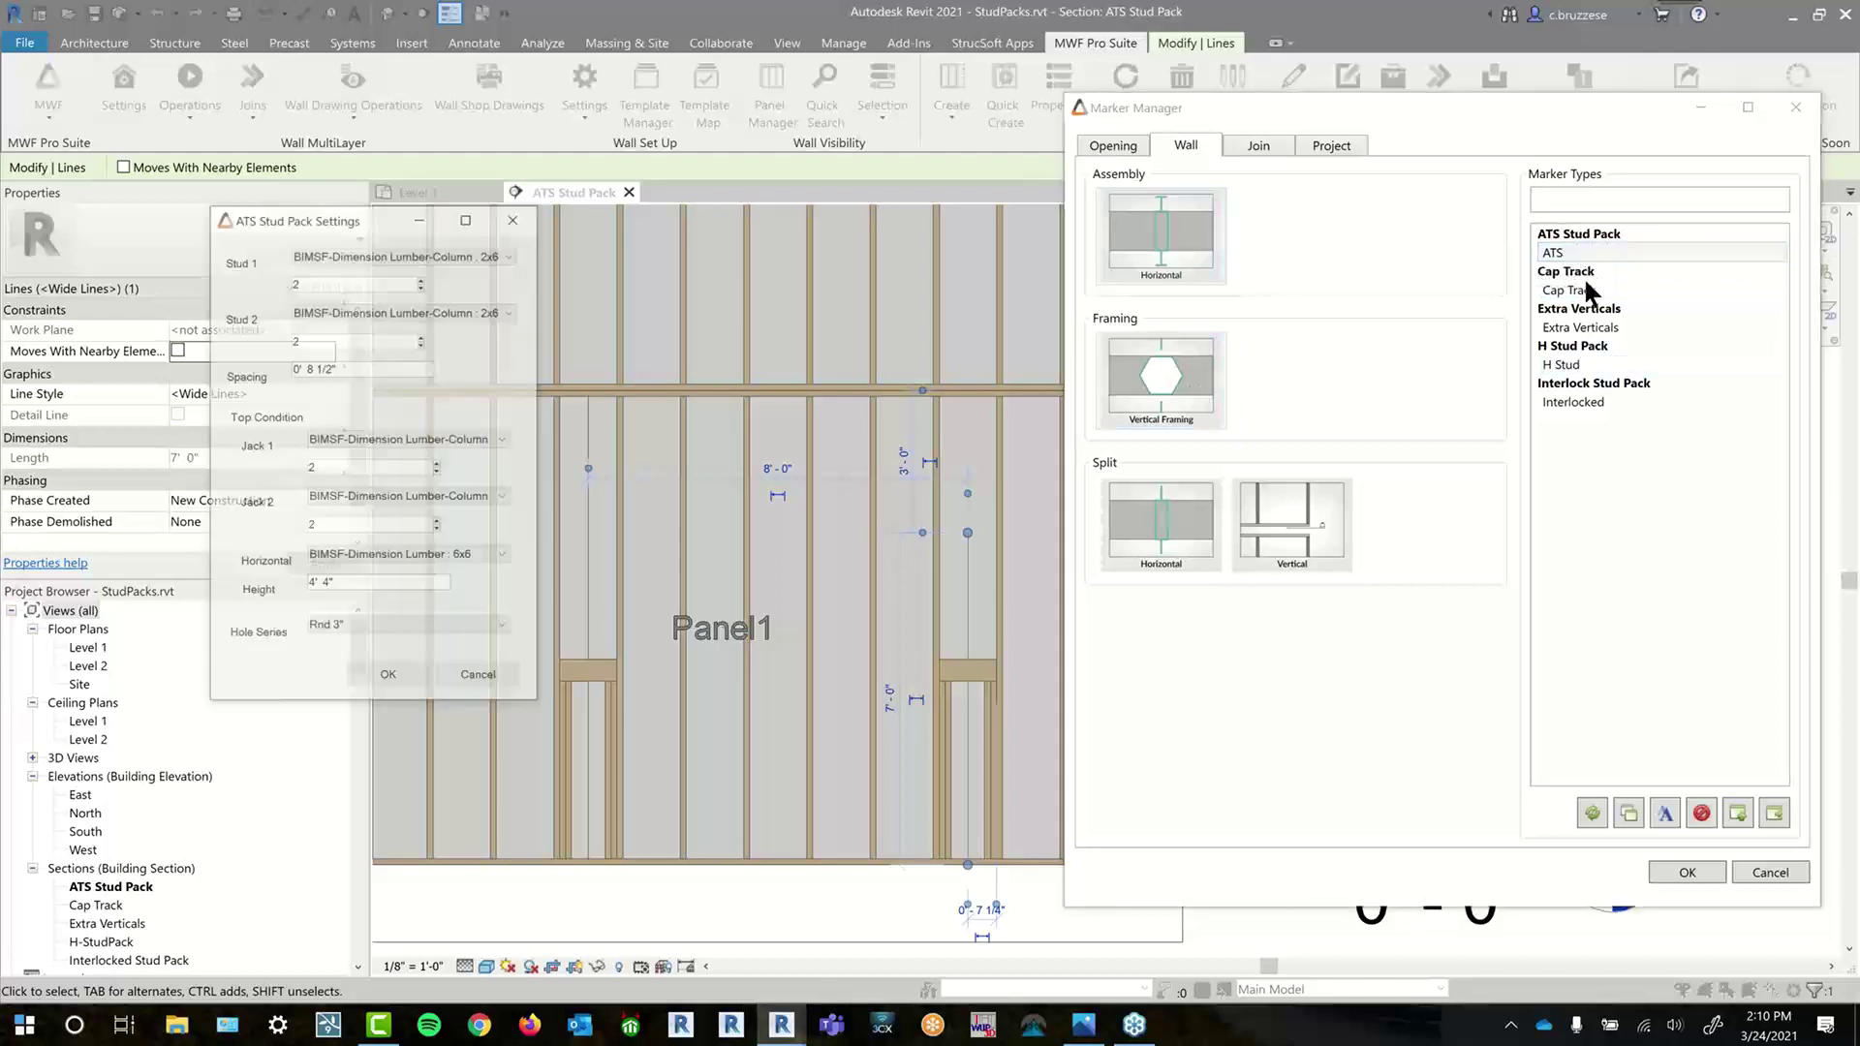
mouse_move(354, 219)
mouse_down()
mouse_move(779, 339)
mouse_move(1344, 397)
mouse_up()
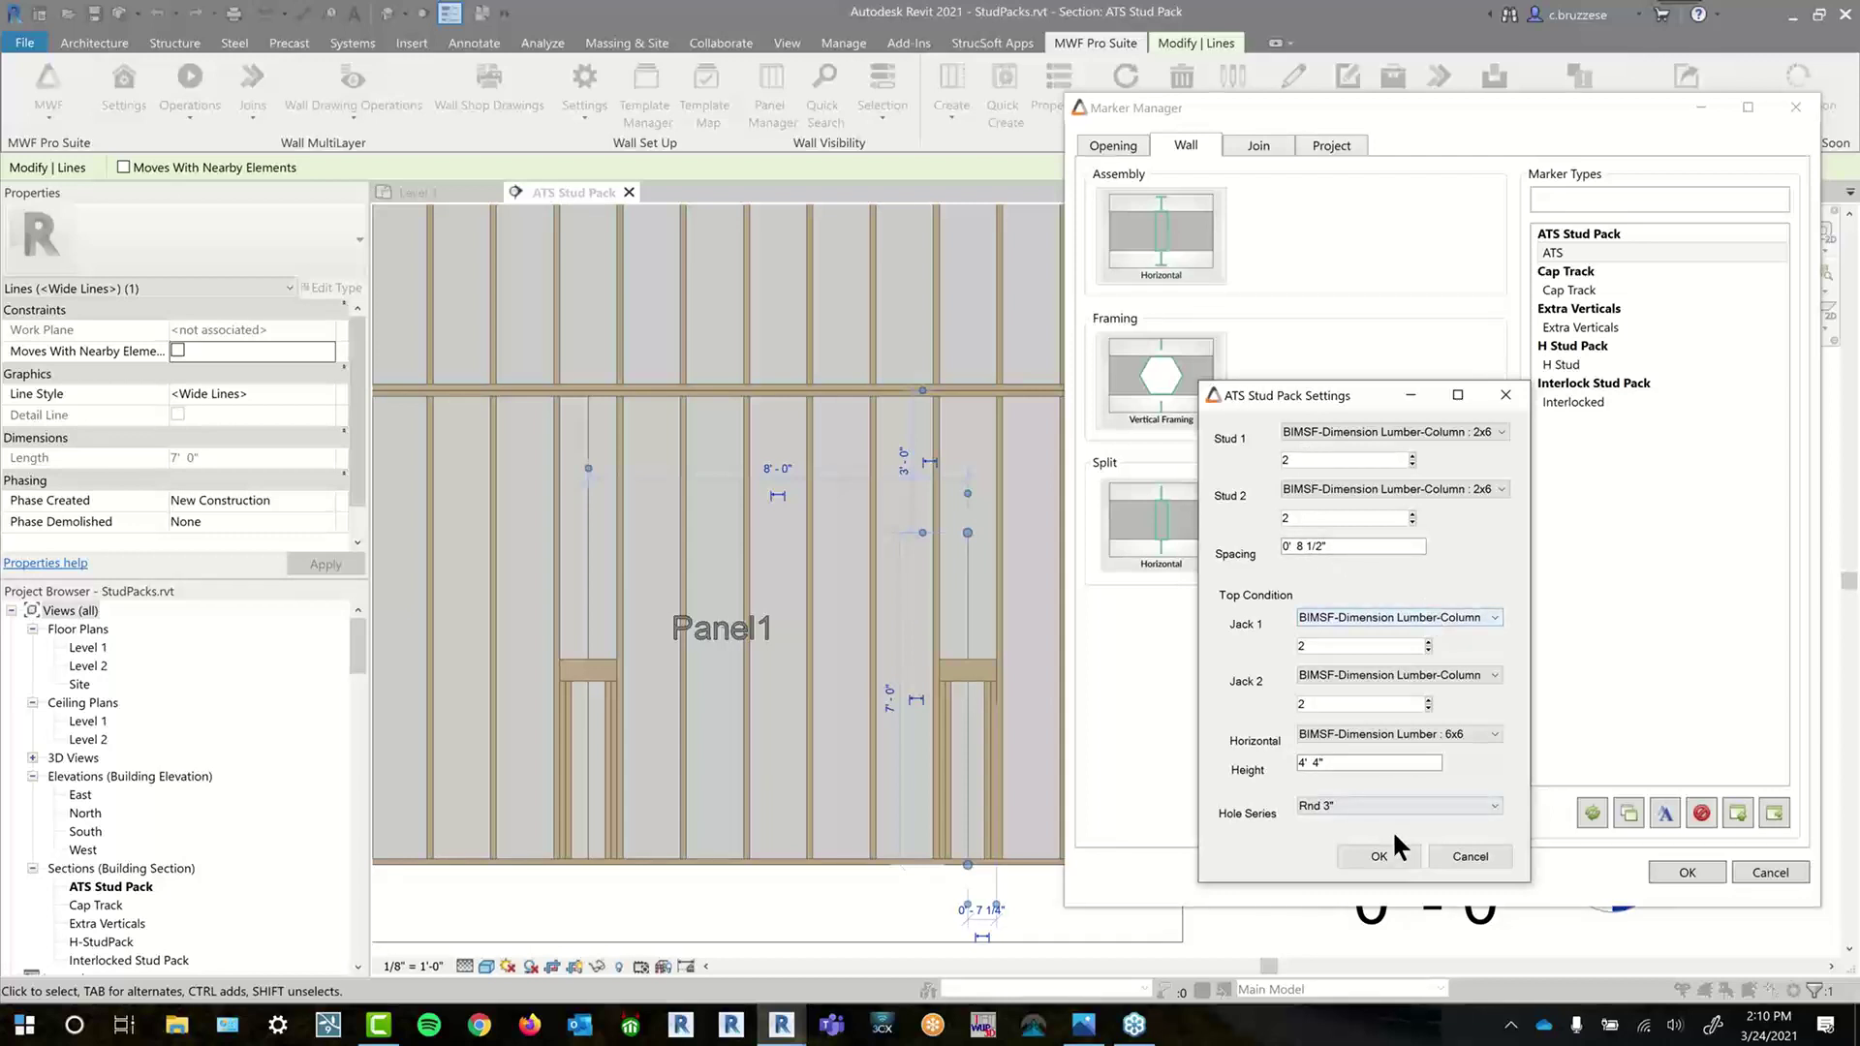
- Accept the ATS settings but decline updating the 2 instances, then cancel Marker Manager
click(1385, 861)
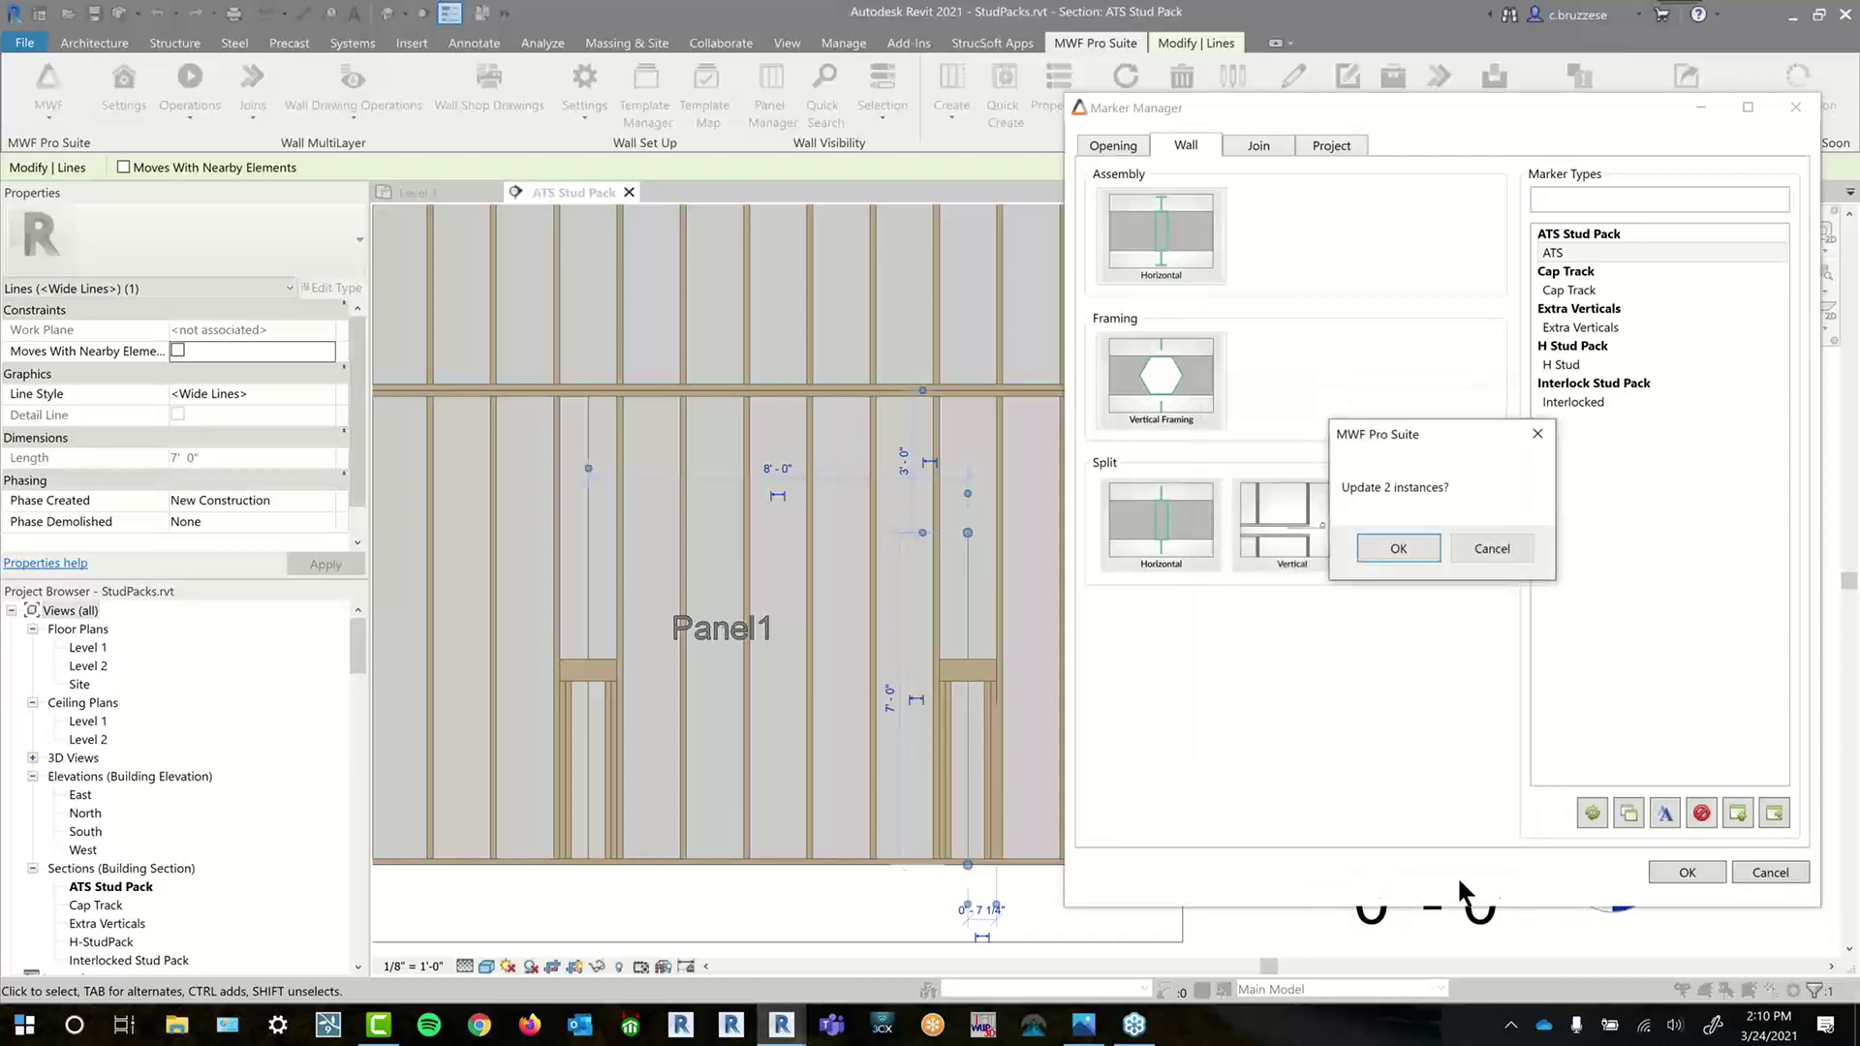
click(1510, 546)
click(1456, 544)
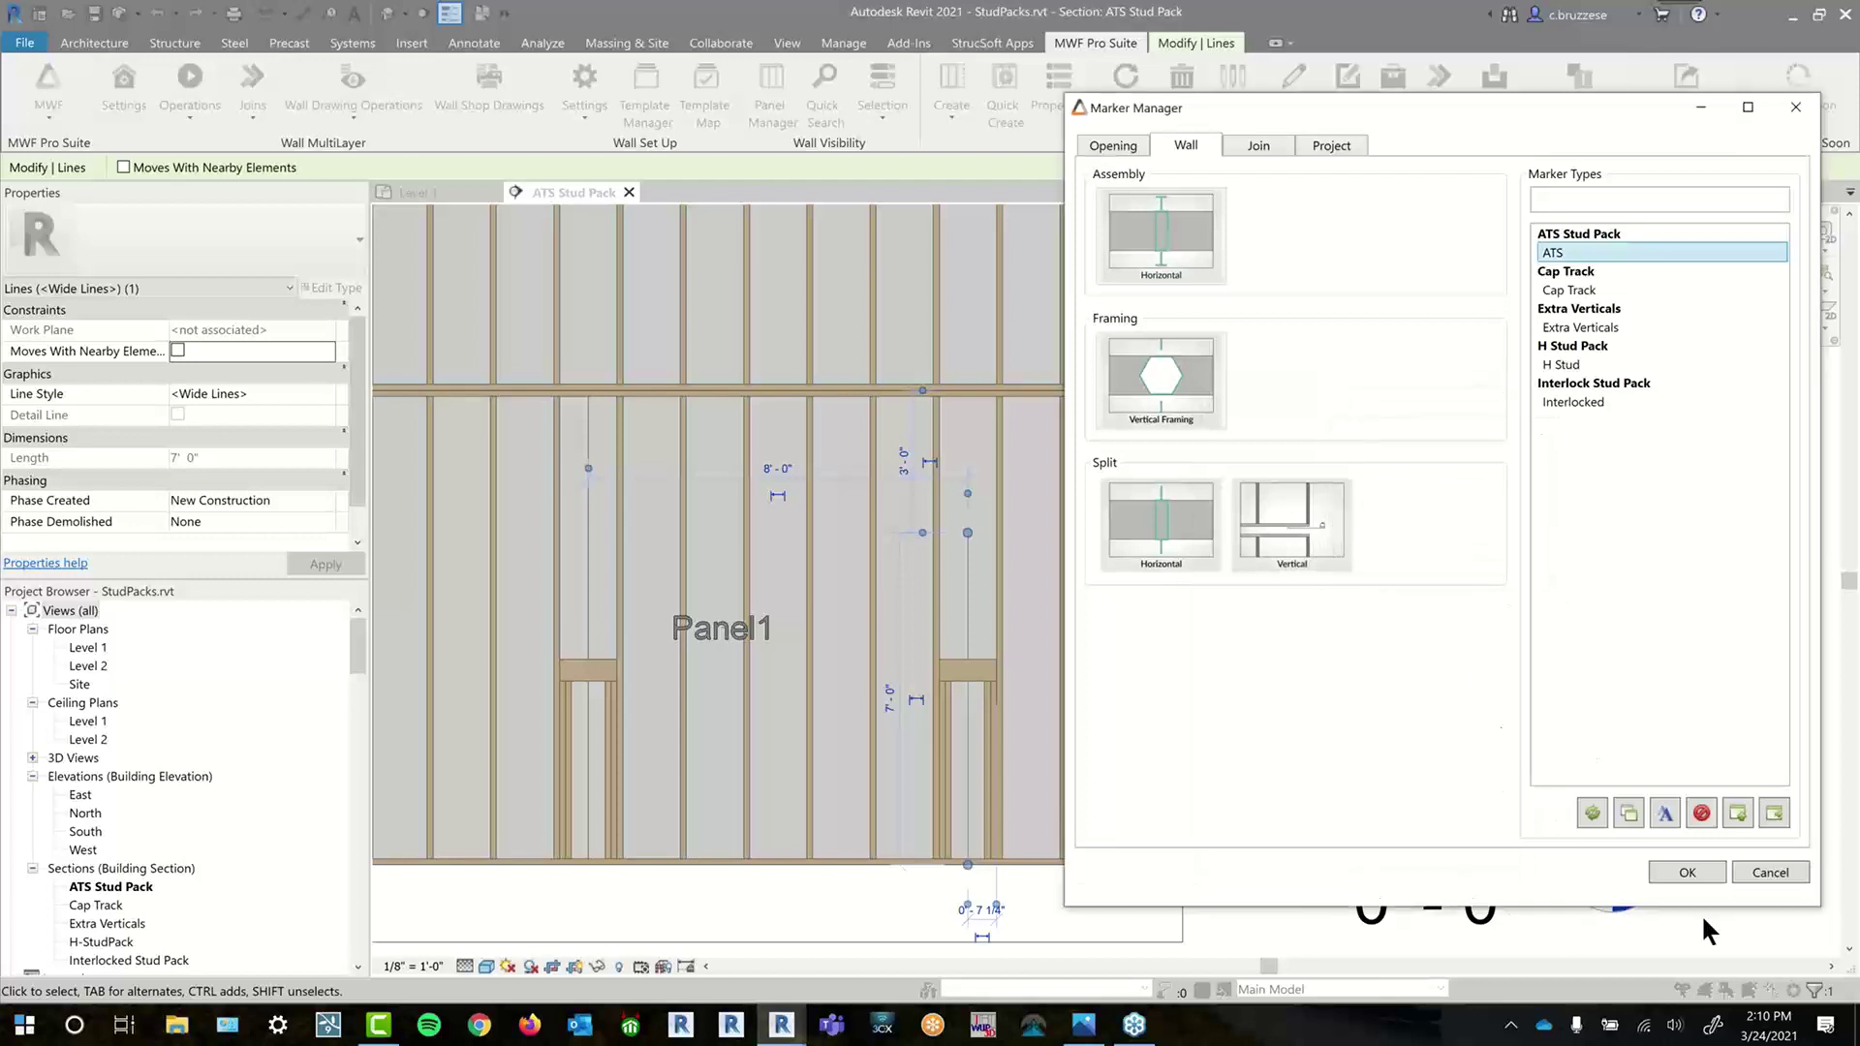
click(1770, 872)
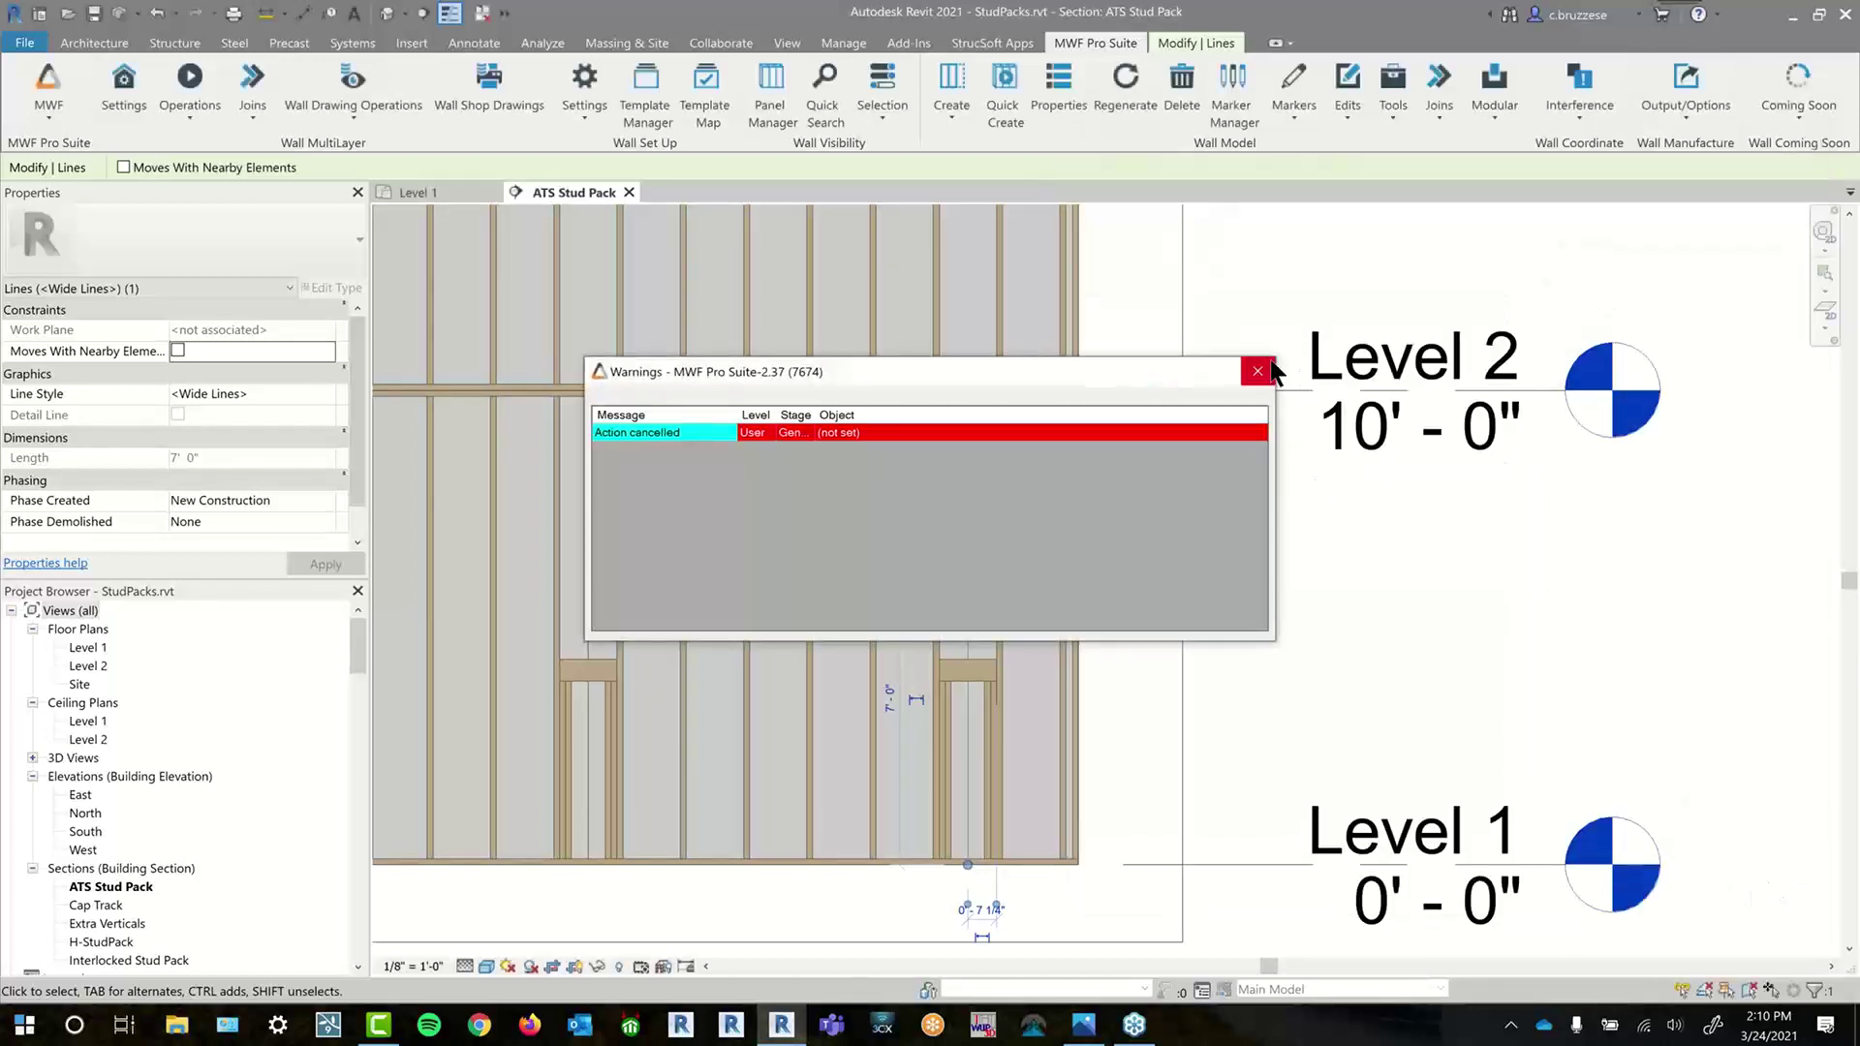
click(1258, 371)
scroll(987, 591, down, 3)
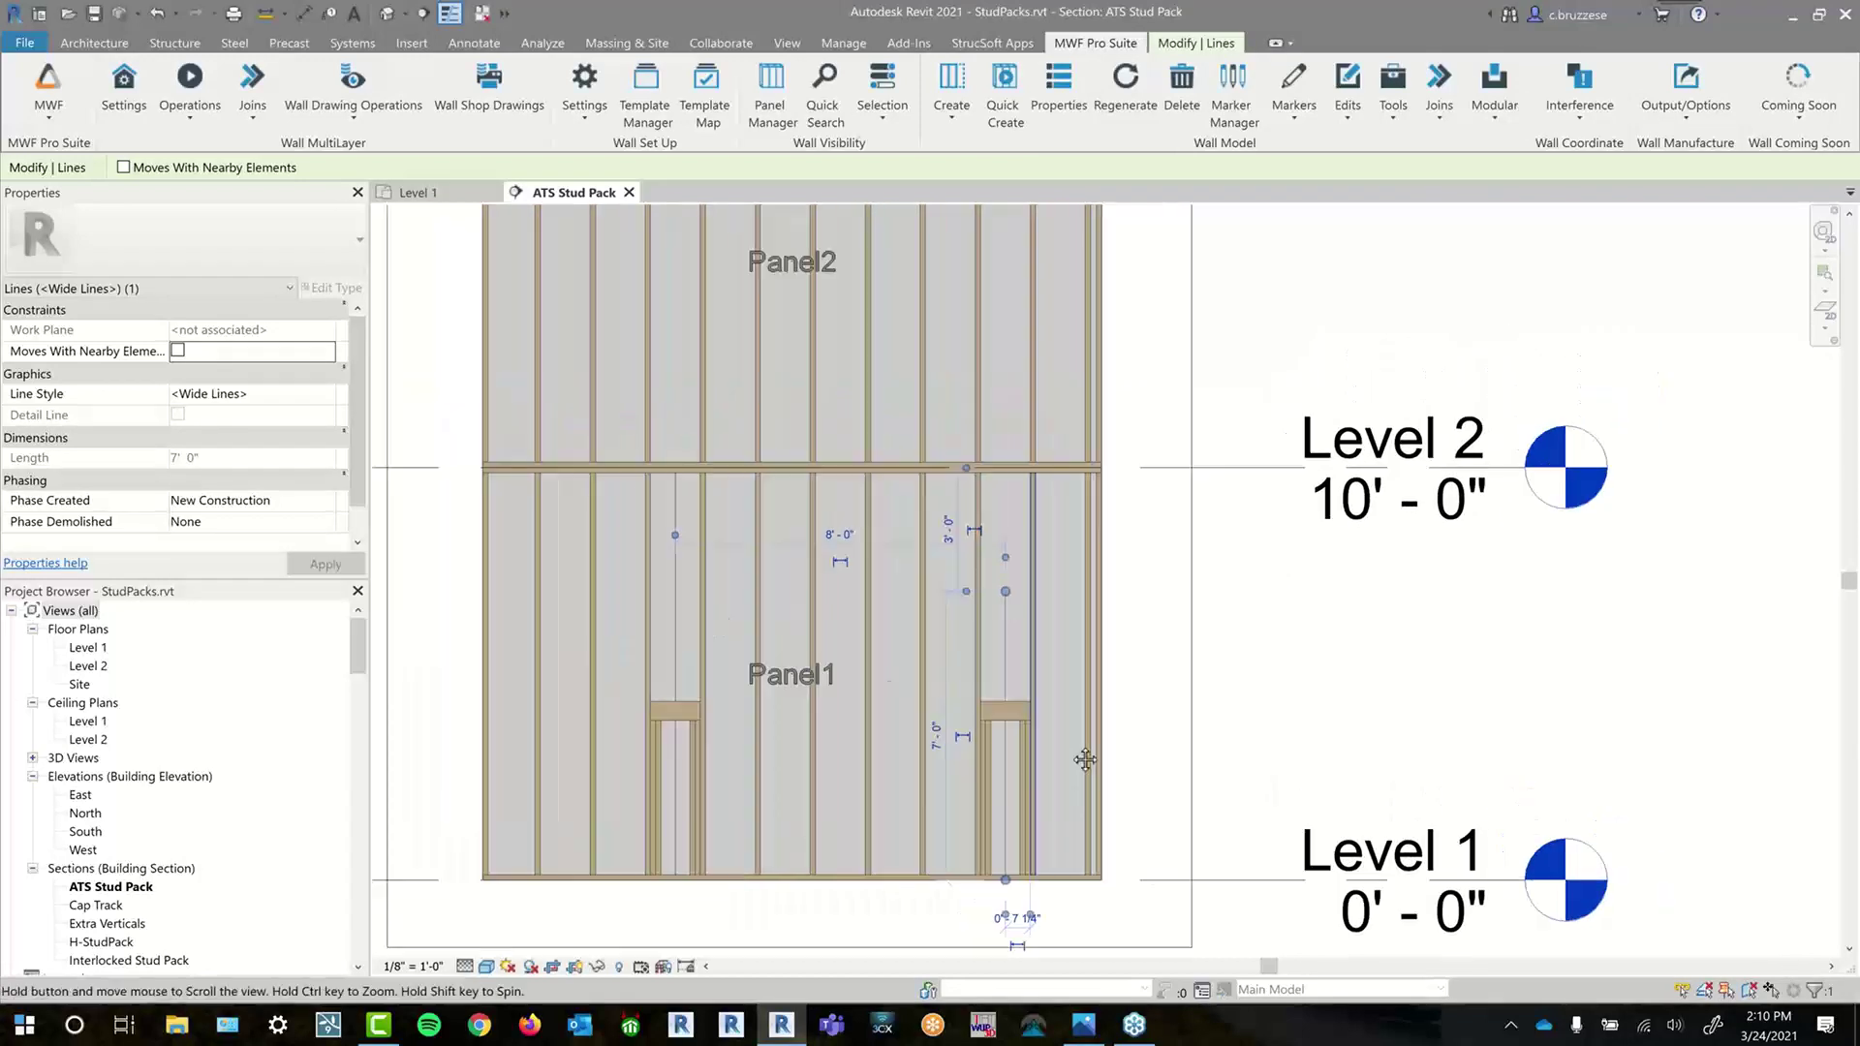
scroll(1066, 741, down, 1)
scroll(1045, 694, down, 2)
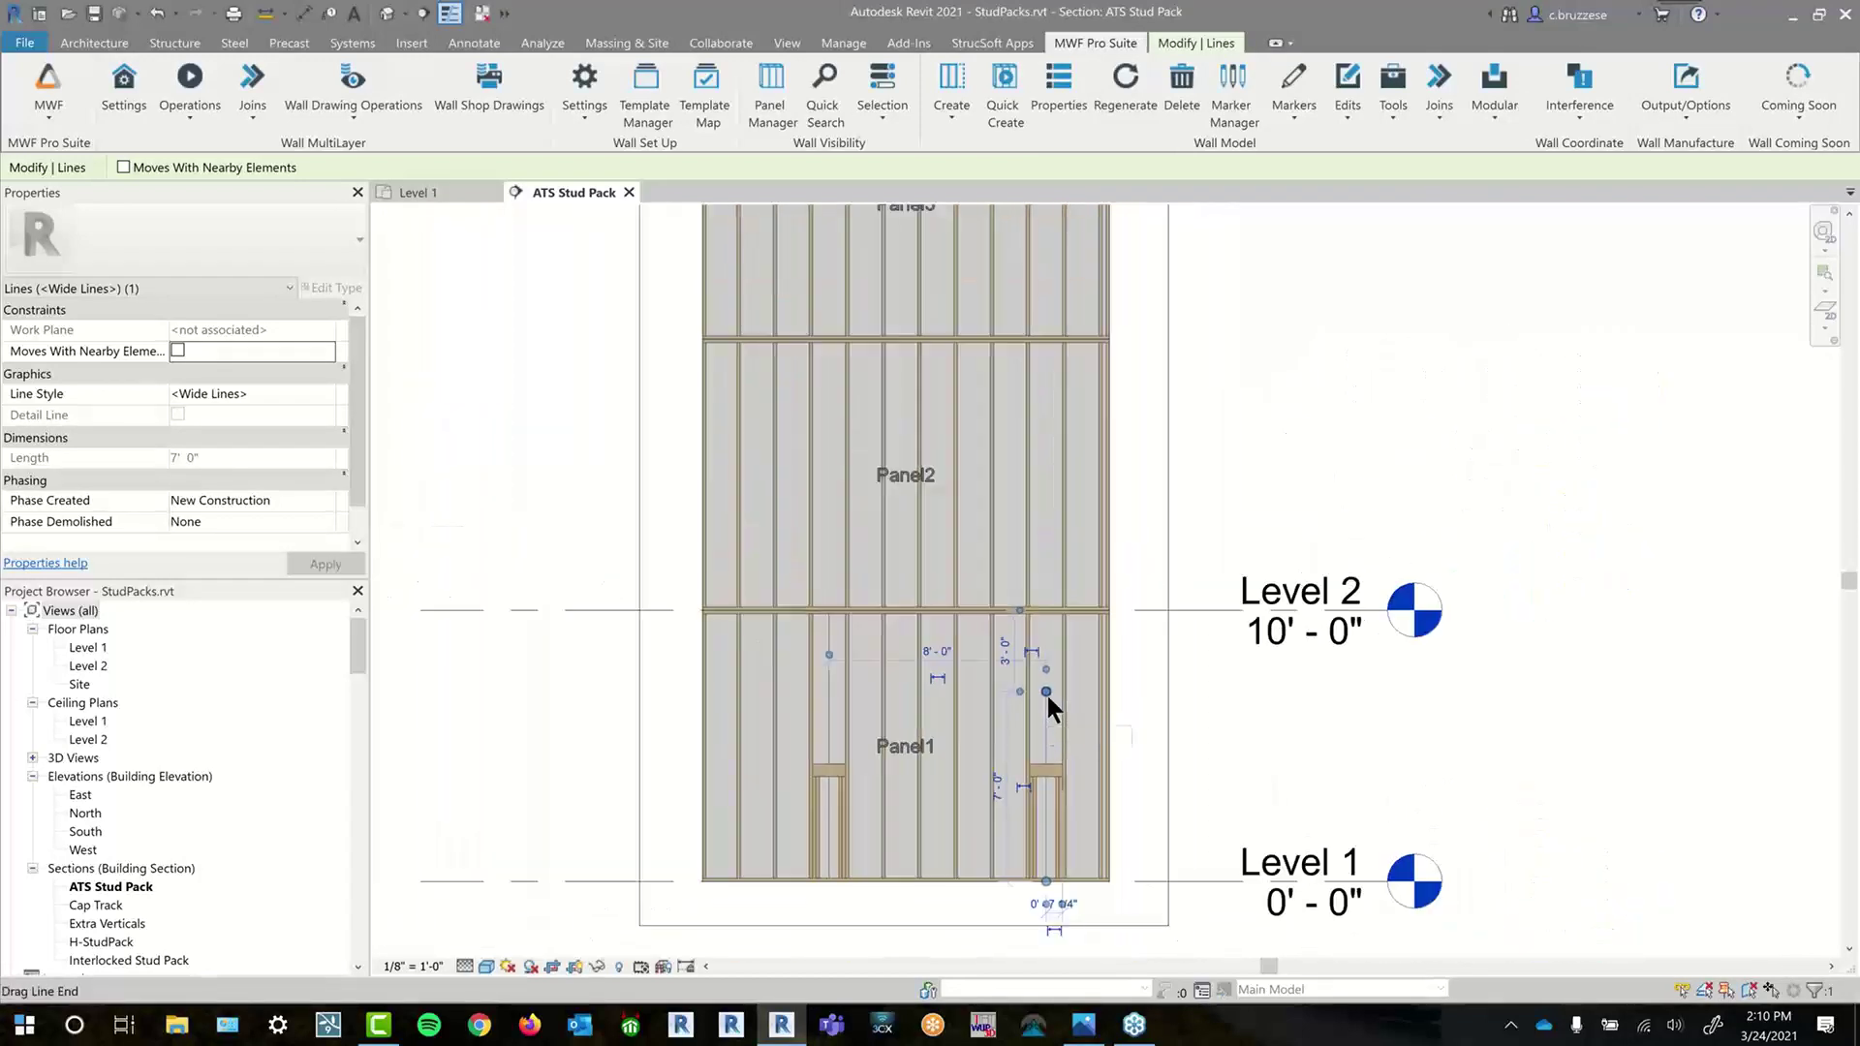
drag(1044, 692, 1043, 287)
middle_drag(1043, 287, 1088, 507)
drag(1088, 506, 1081, 322)
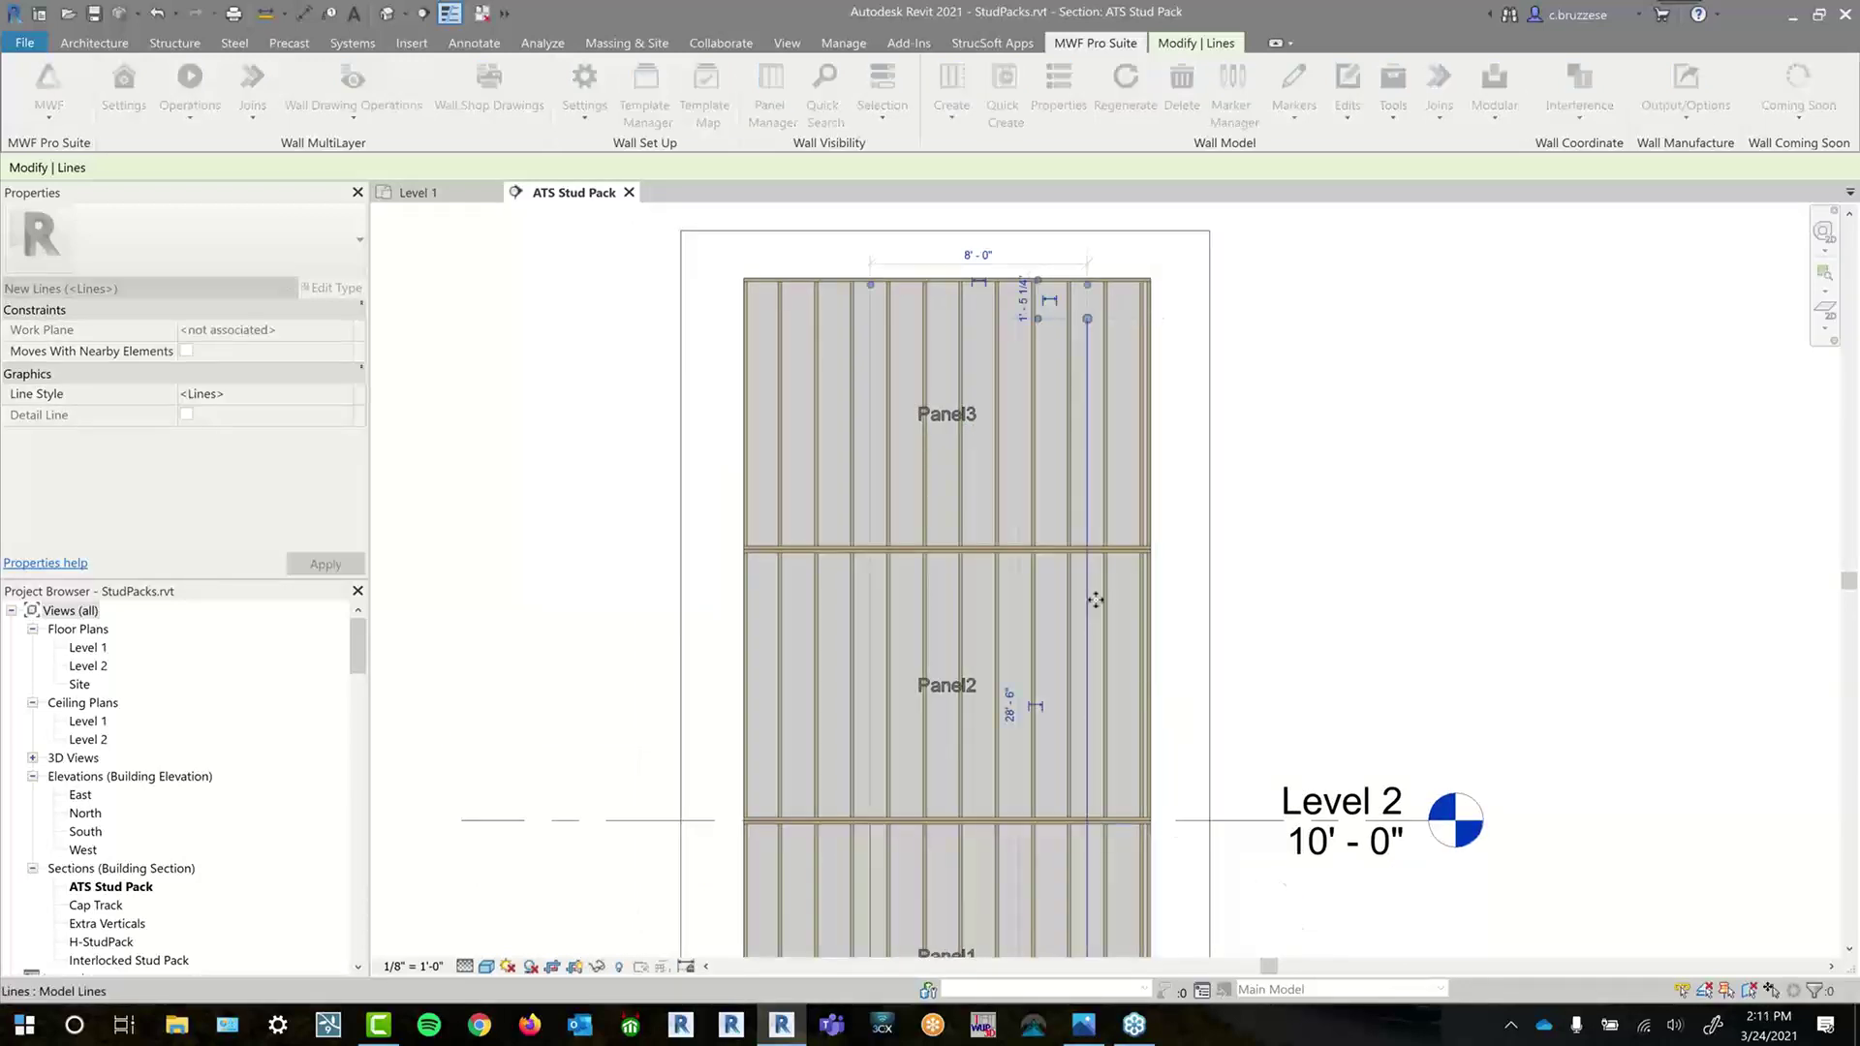
click(1058, 393)
click(1068, 395)
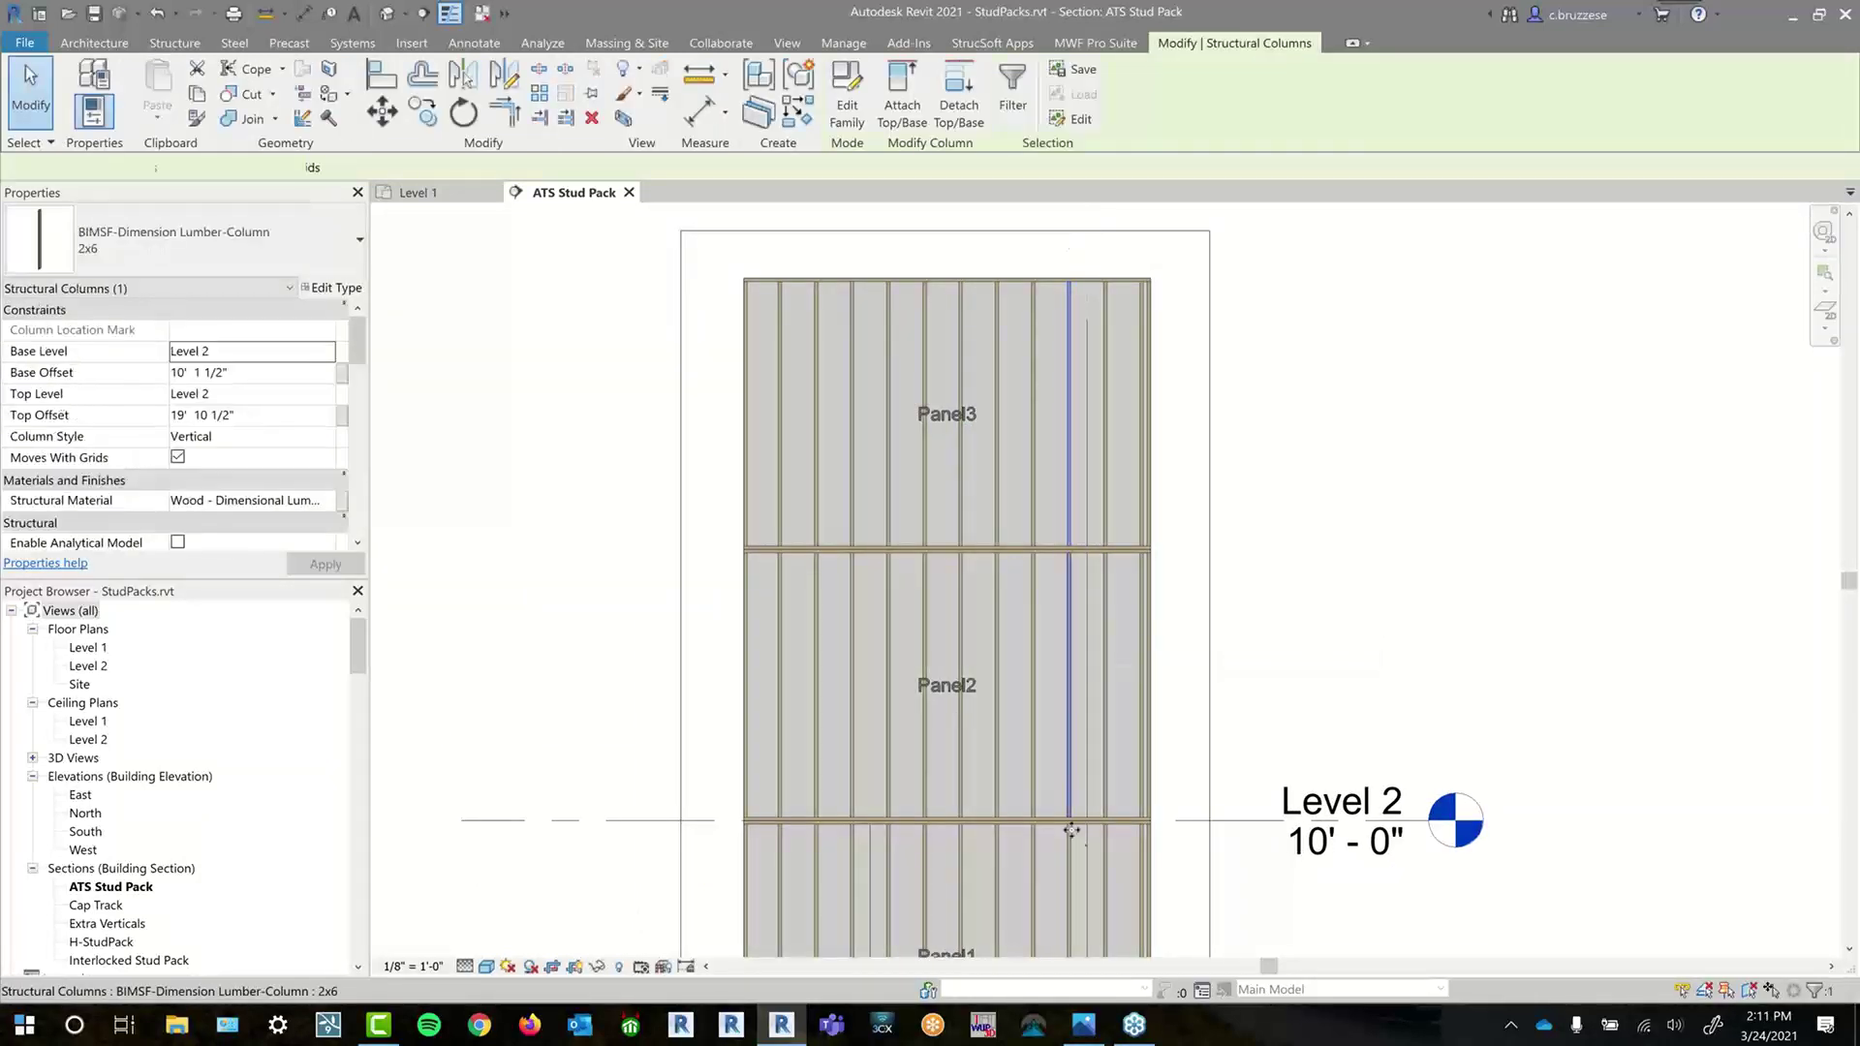
ctrl+click(1068, 826)
key(r)
key(e)
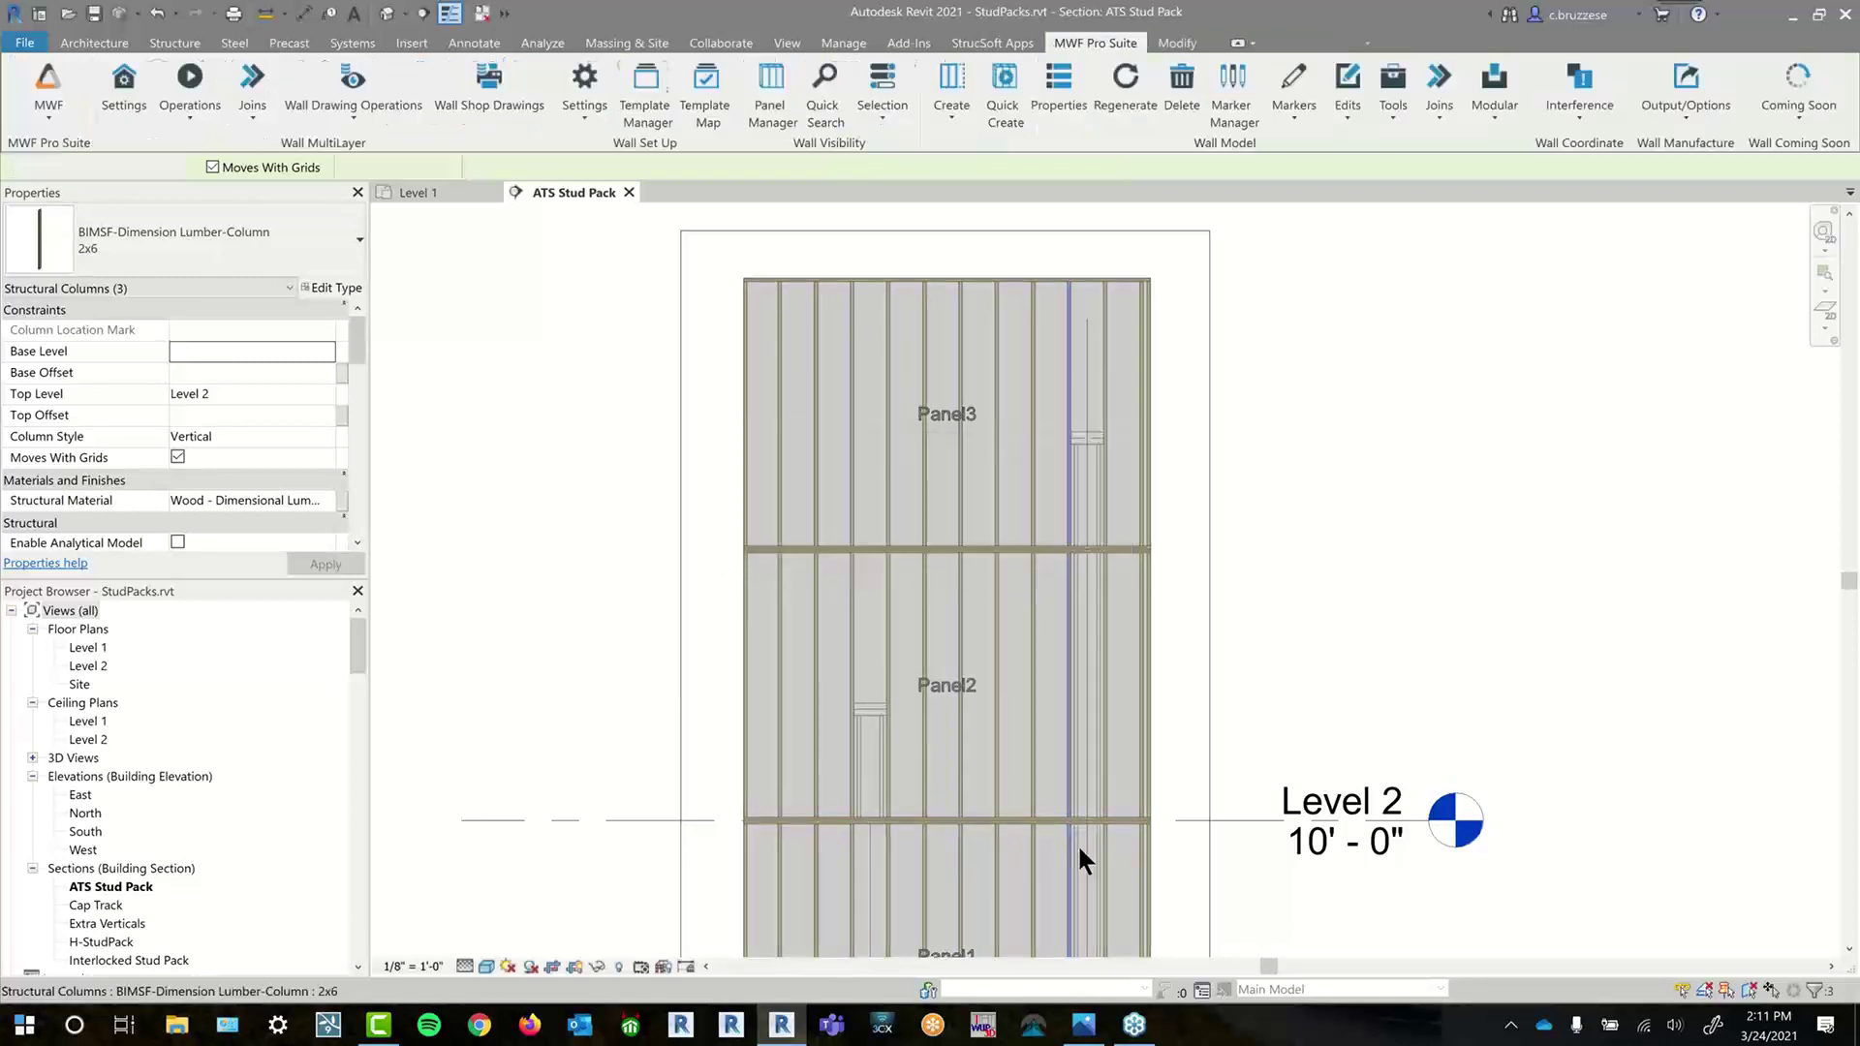
scroll(1100, 493, up, 4)
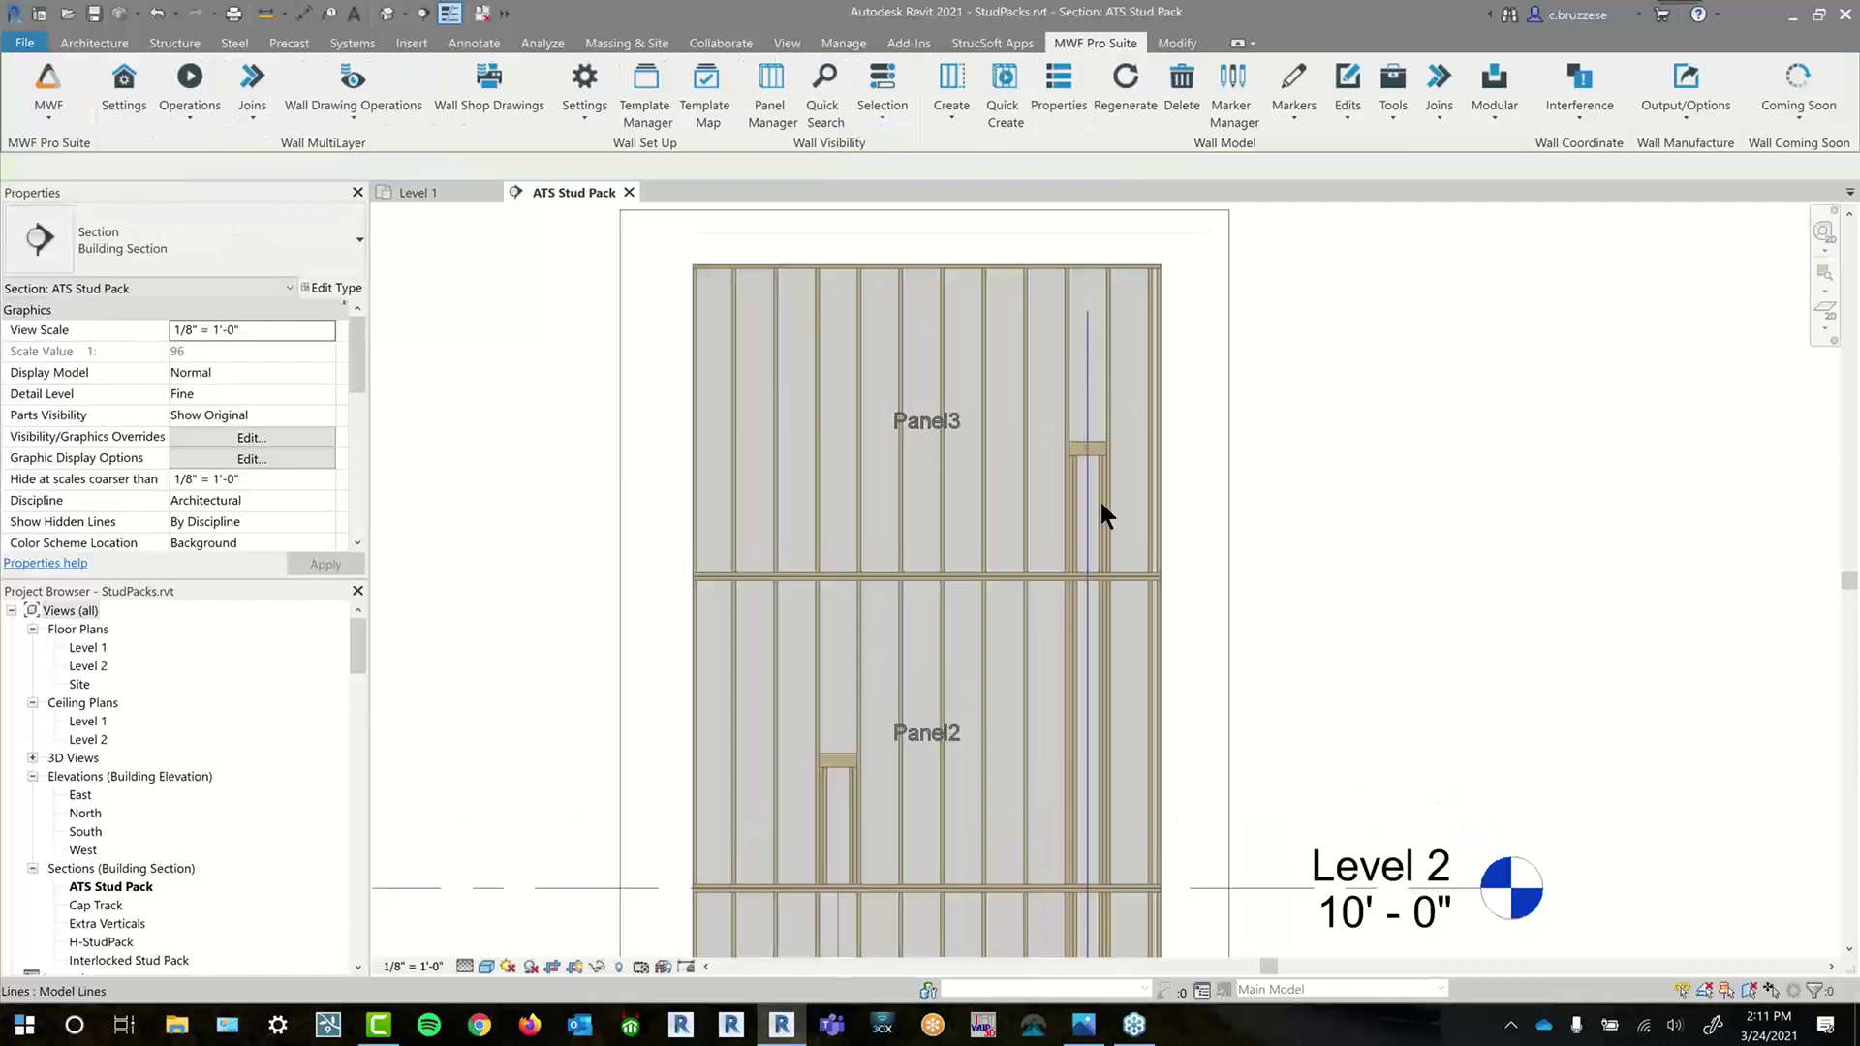
scroll(998, 426, down, 1)
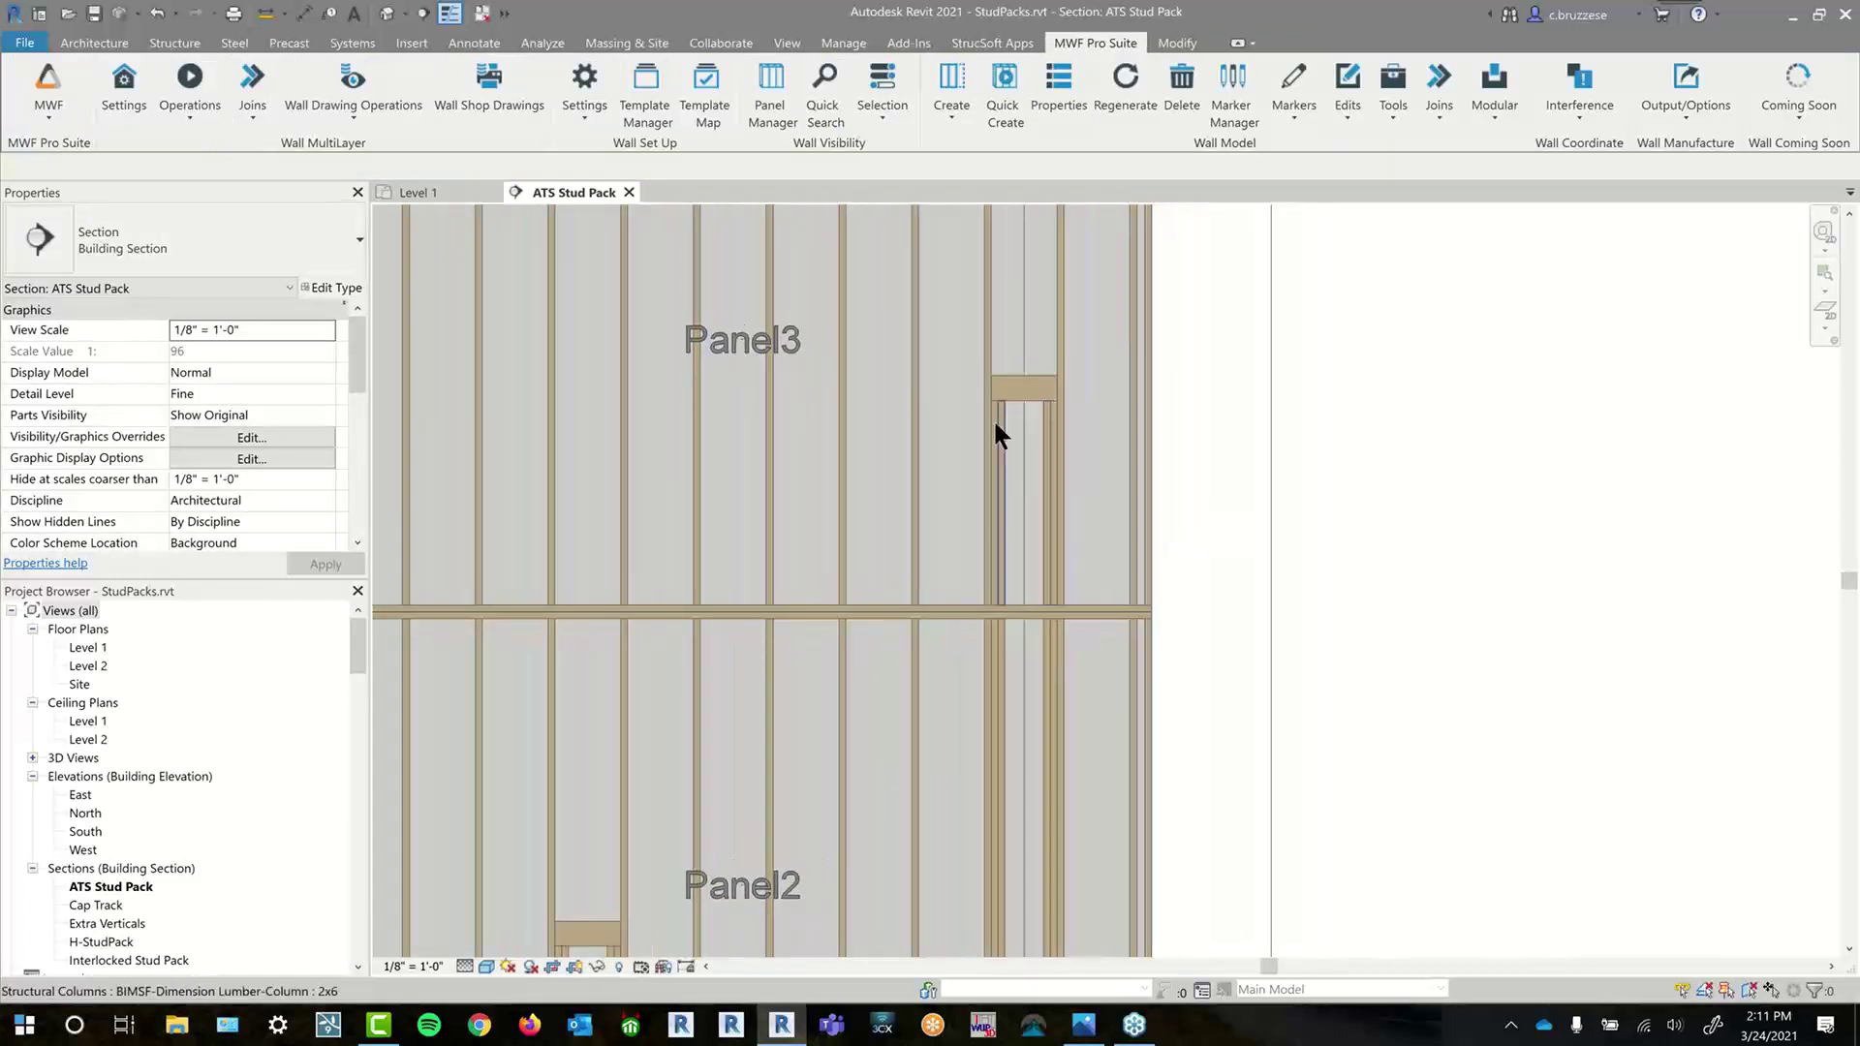
scroll(1015, 438, down, 2)
middle_drag(859, 726, 882, 465)
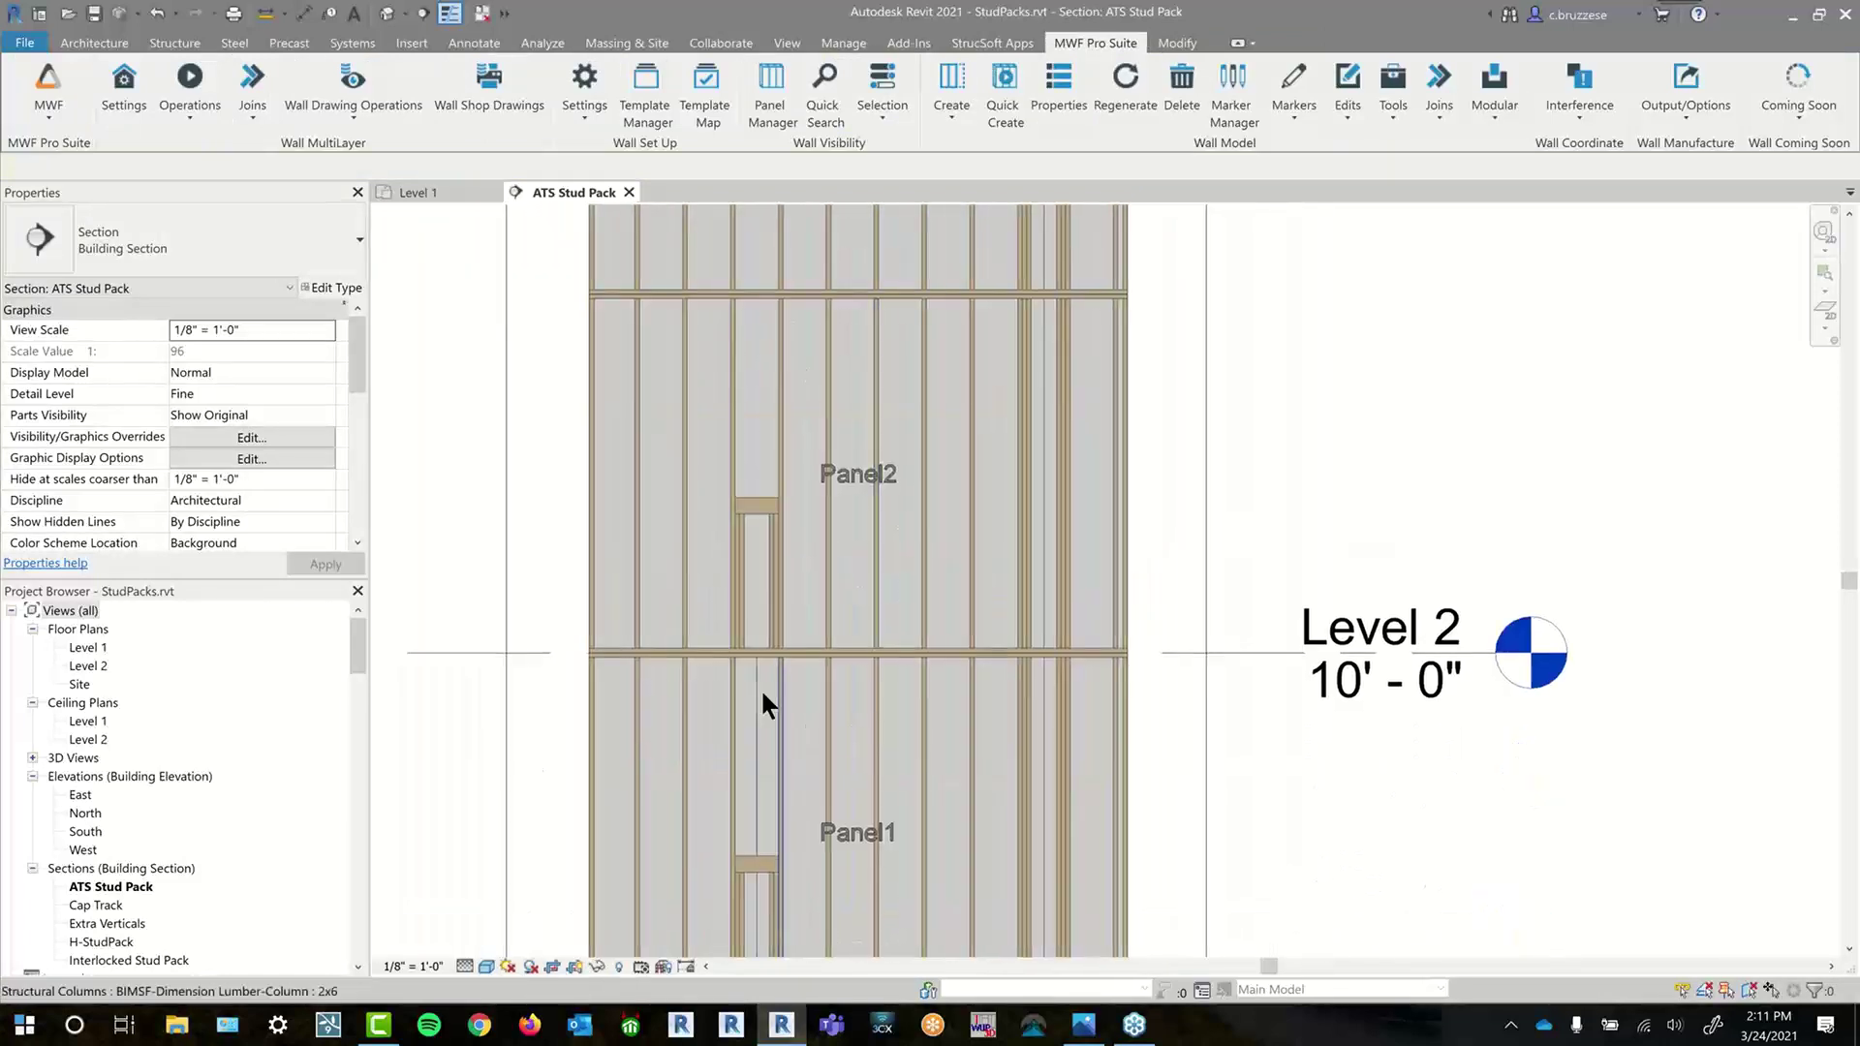
click(785, 712)
click(782, 717)
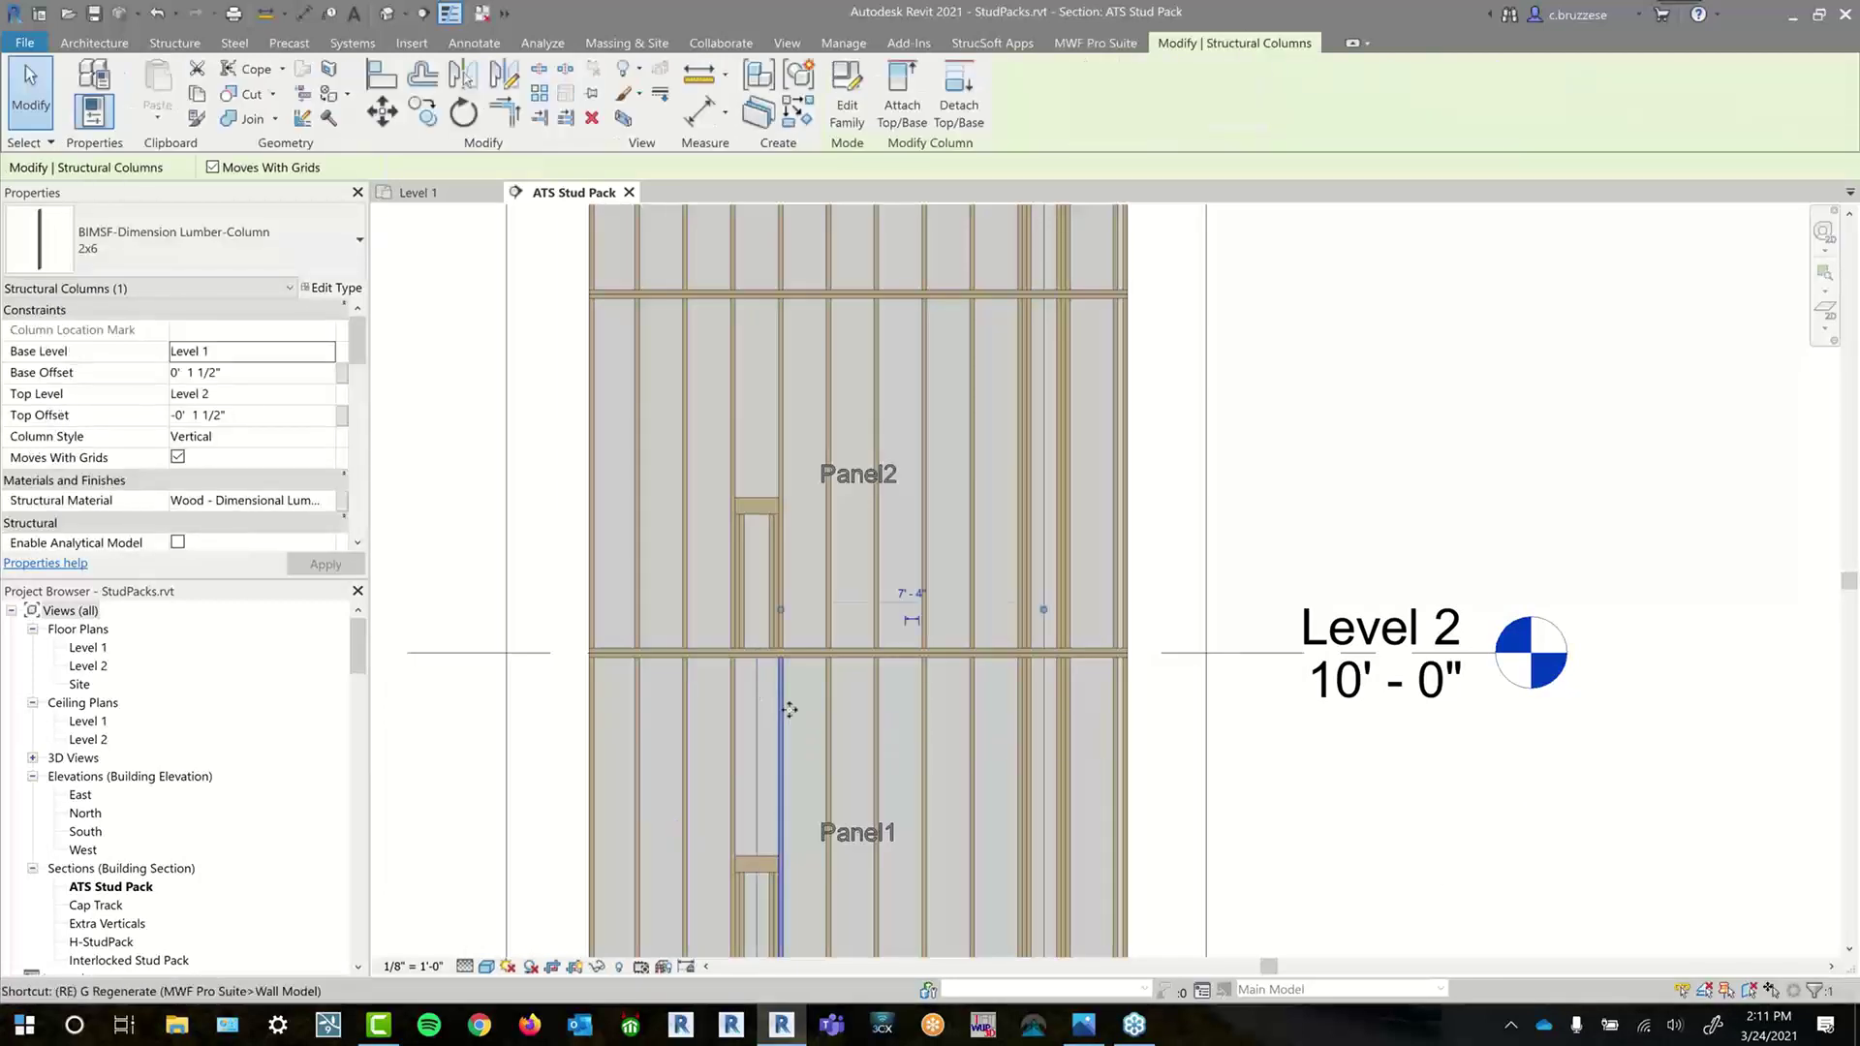
key(r)
key(e)
key(g)
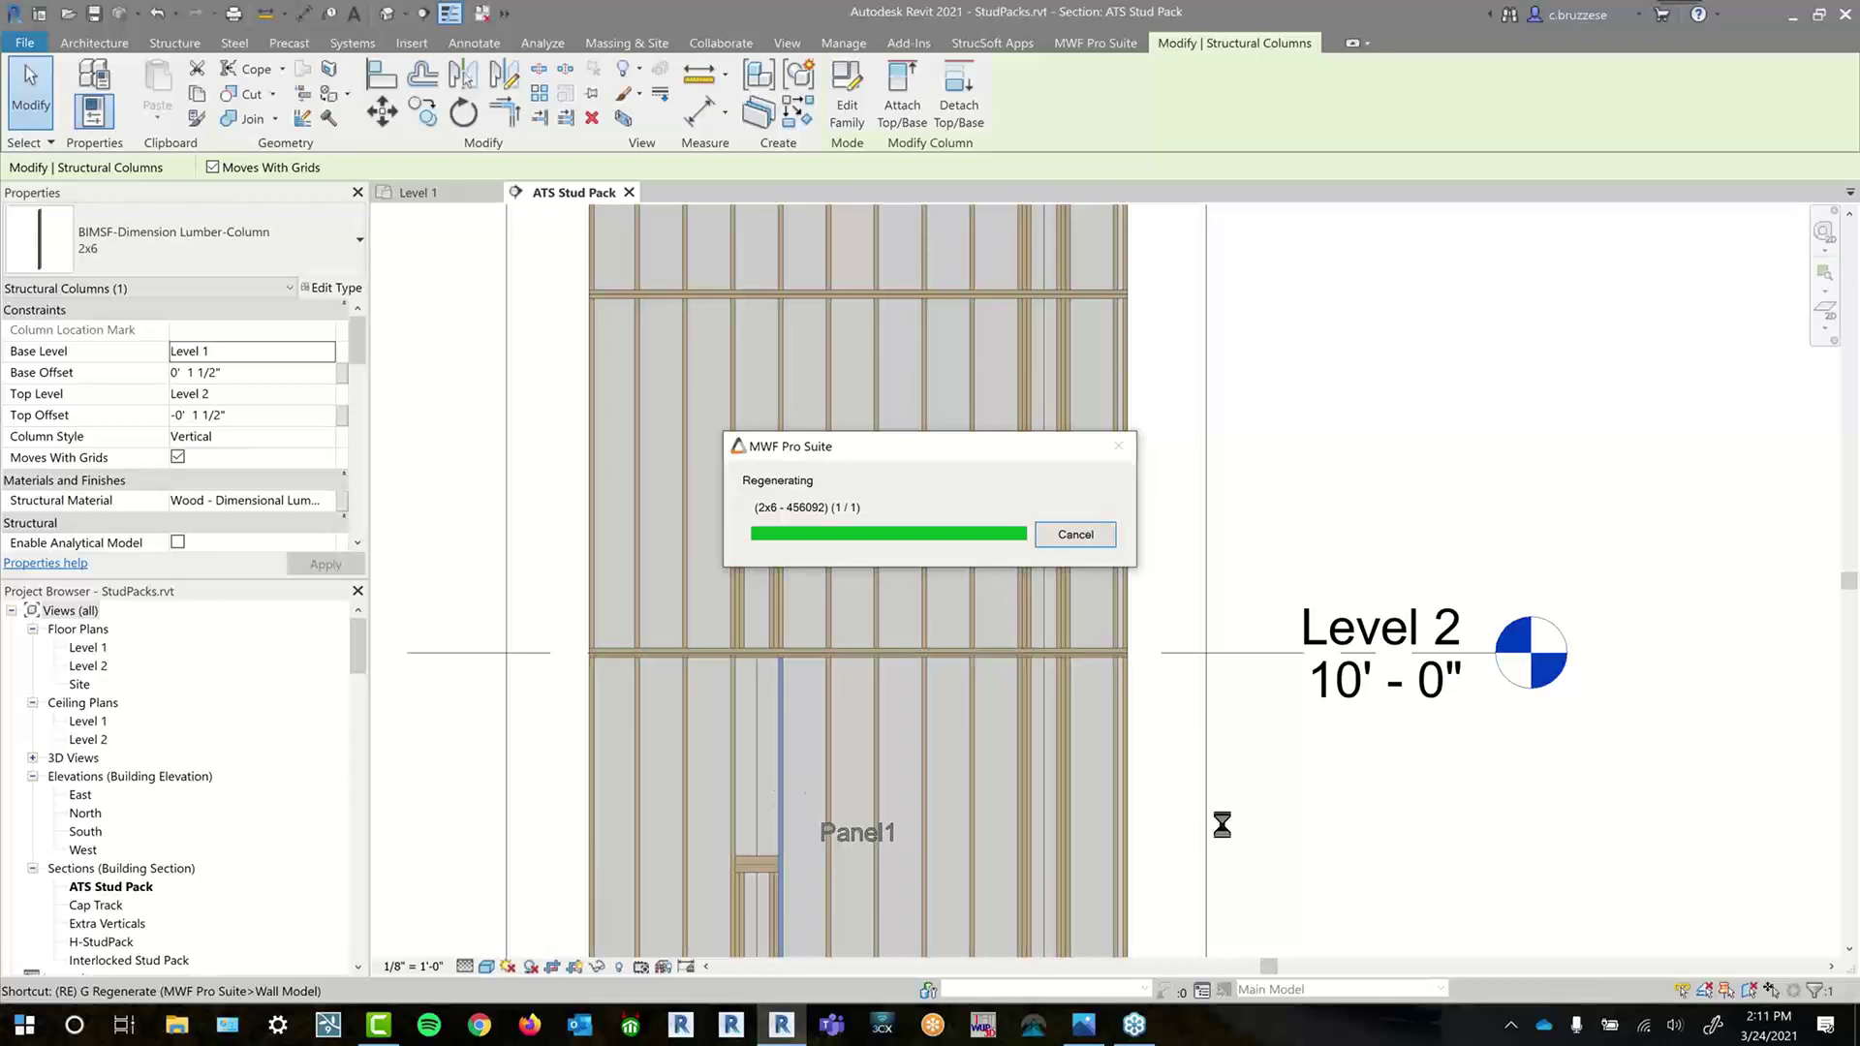
click(758, 702)
scroll(759, 707, up, 3)
scroll(759, 706, down, 2)
drag(757, 654, 755, 347)
click(779, 413)
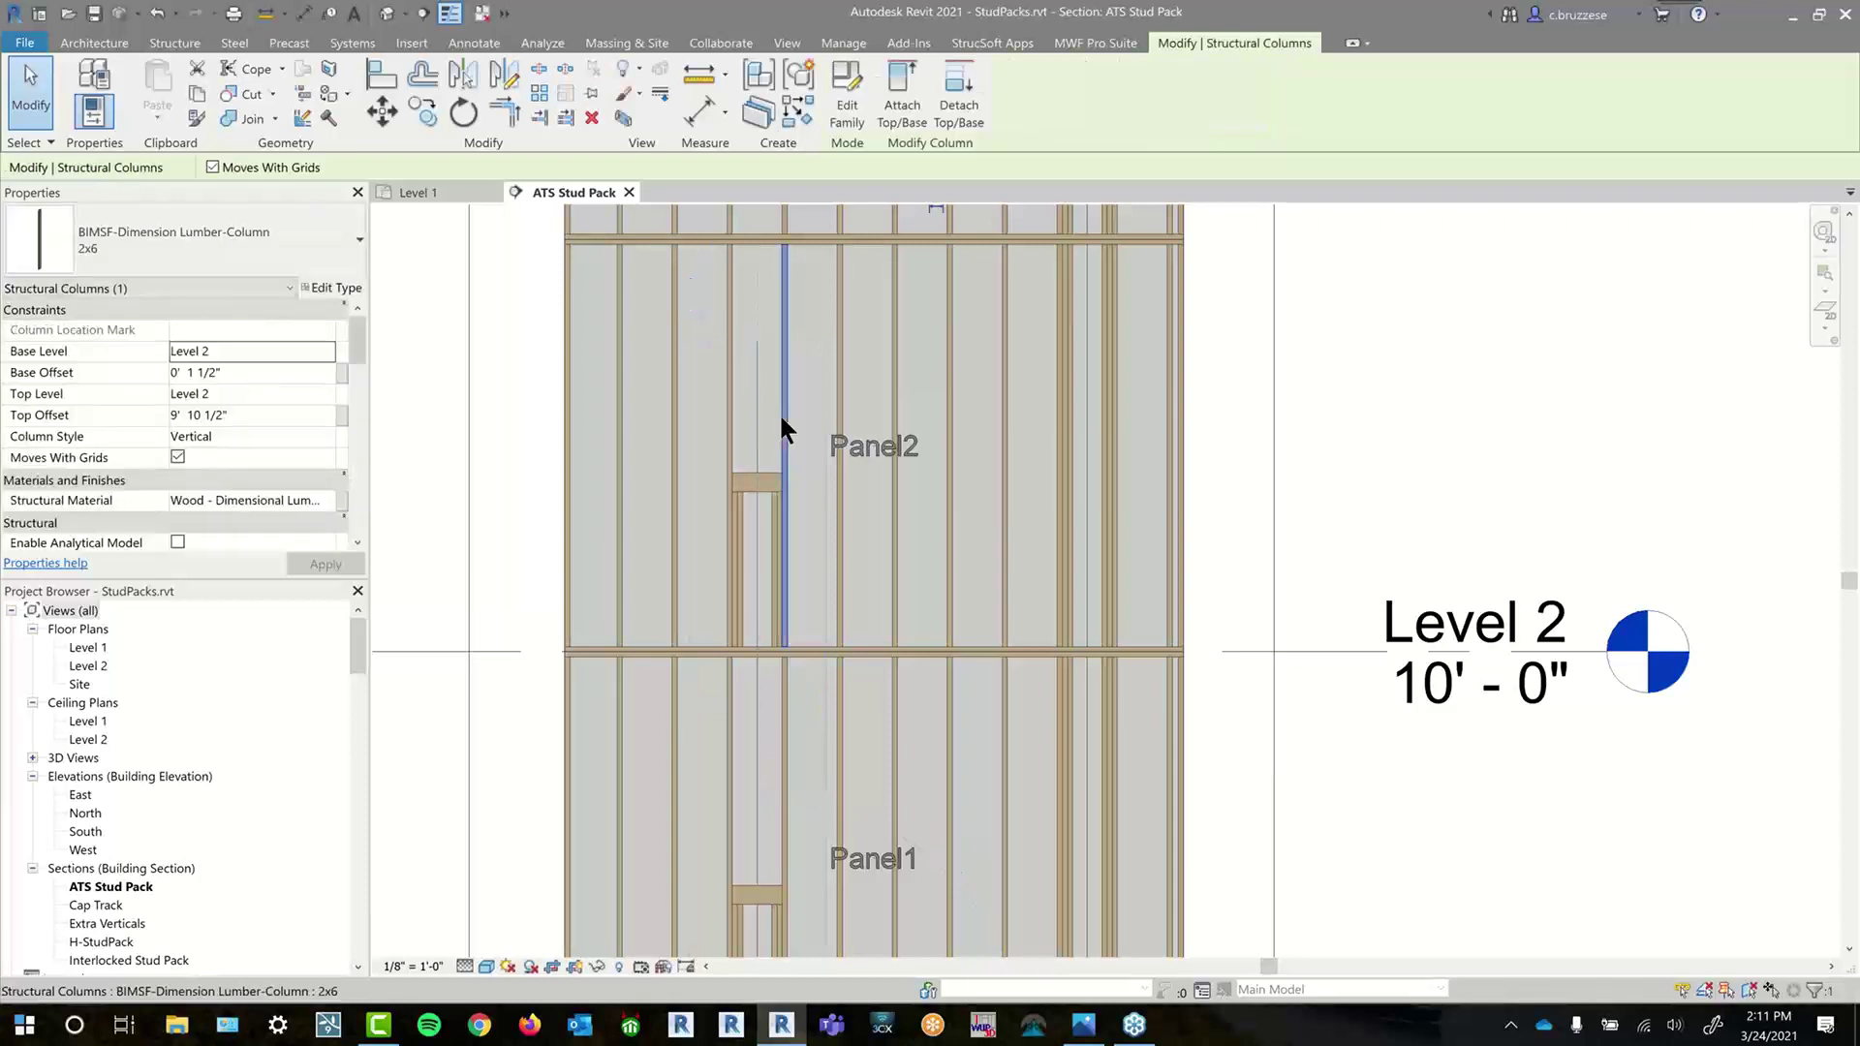
ctrl+click(784, 734)
key(r)
key(g)
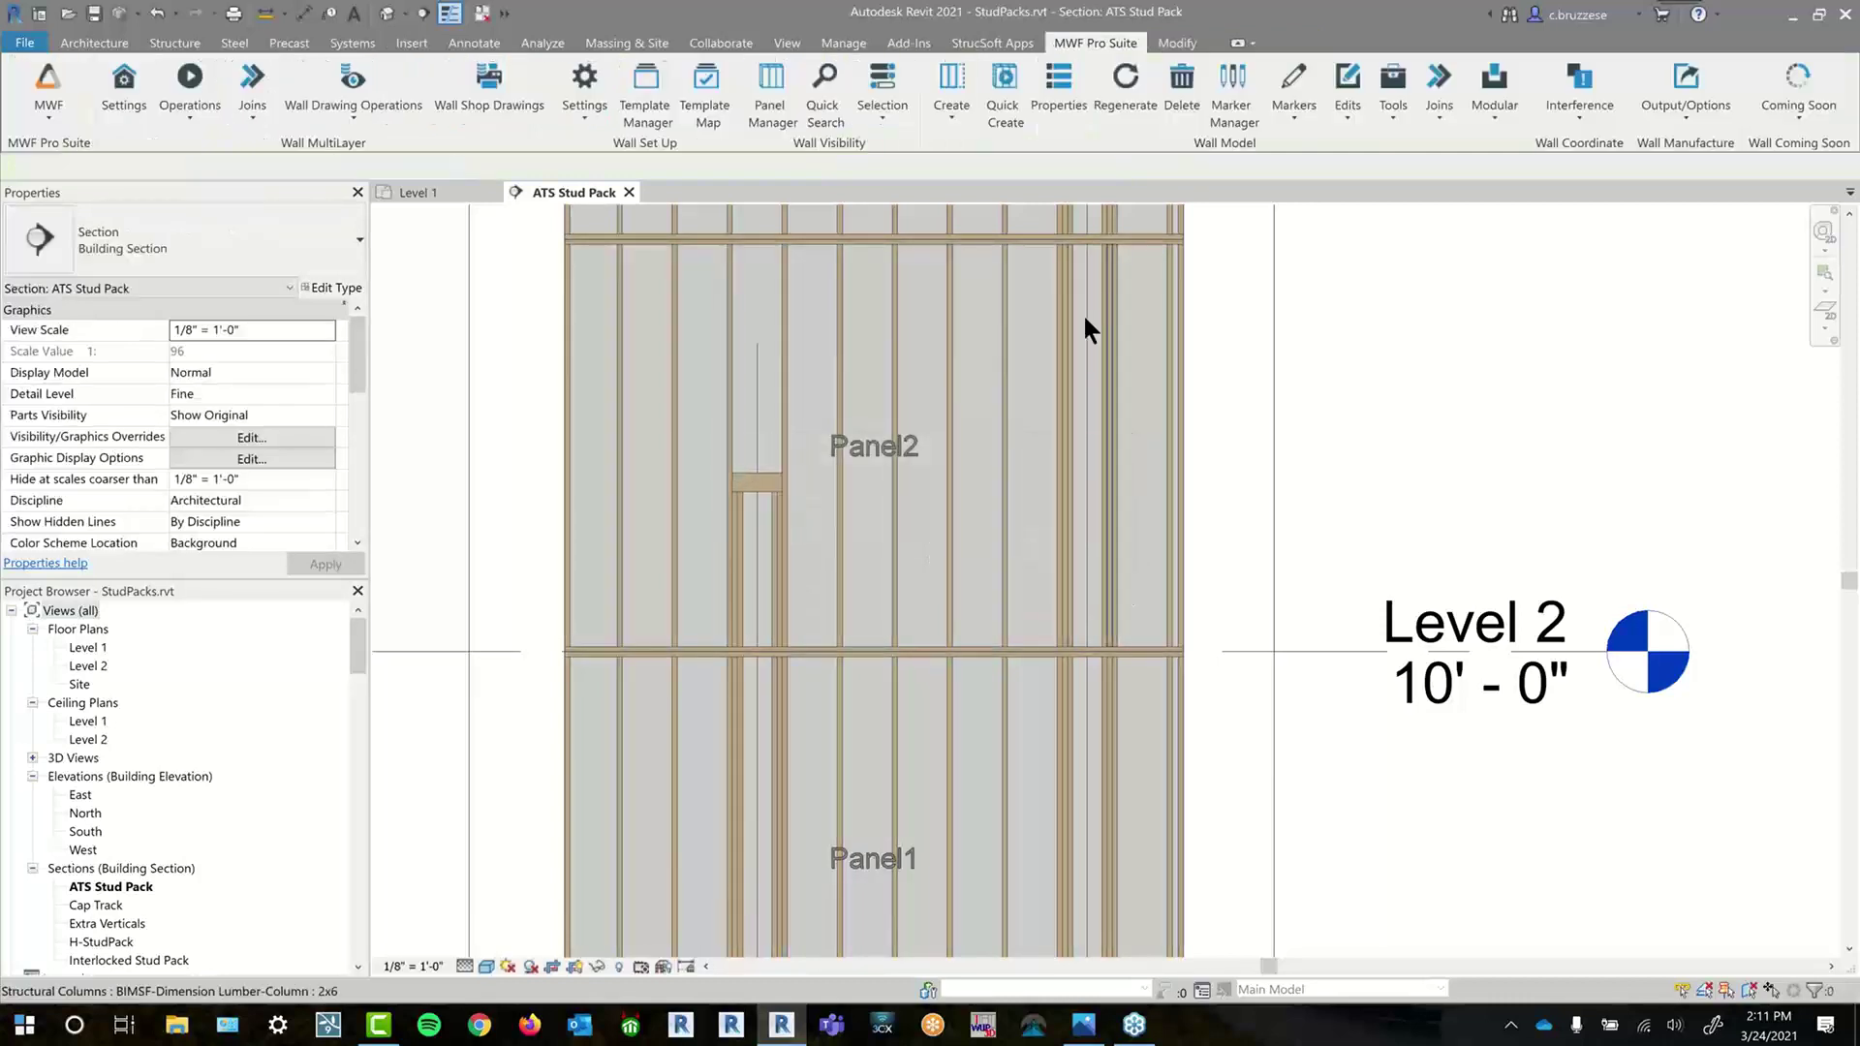
scroll(1015, 491, up, 4)
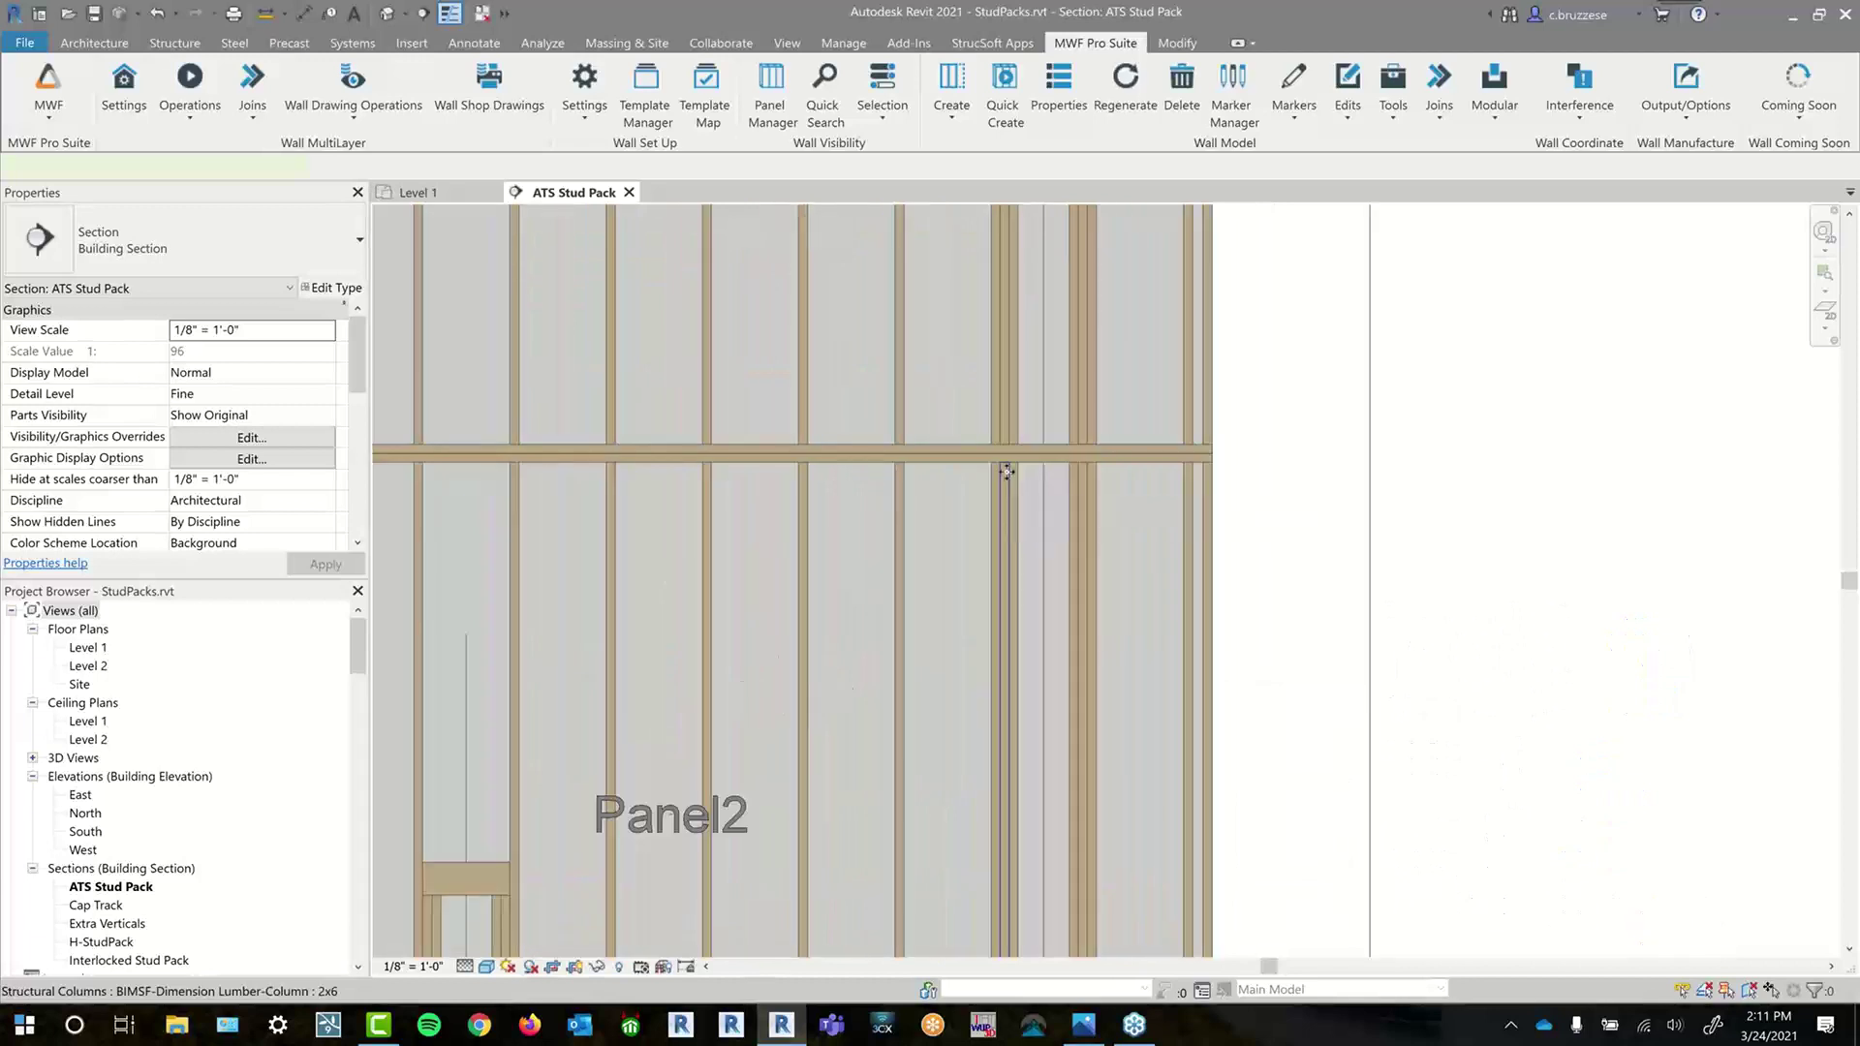
click(1005, 474)
drag(1008, 484, 1072, 484)
scroll(1089, 593, down, 1)
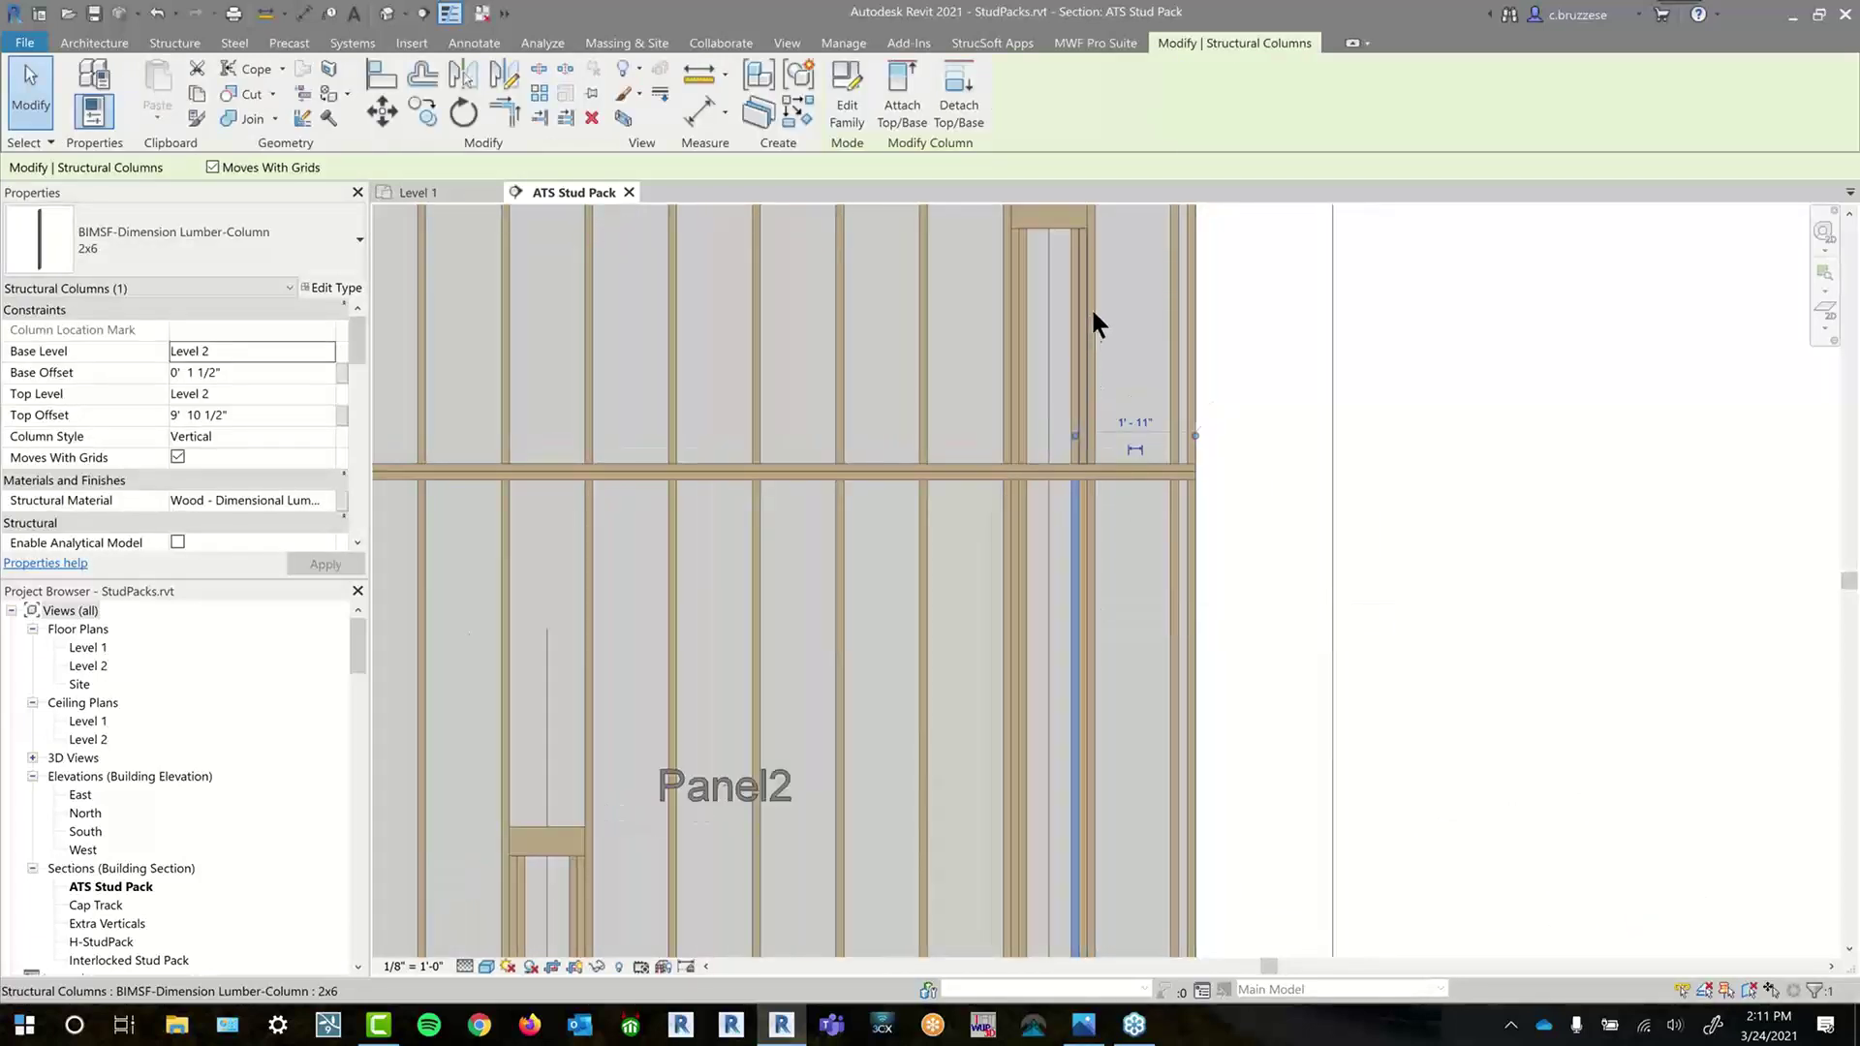
middle_drag(1091, 314, 1091, 261)
scroll(1120, 410, down, 5)
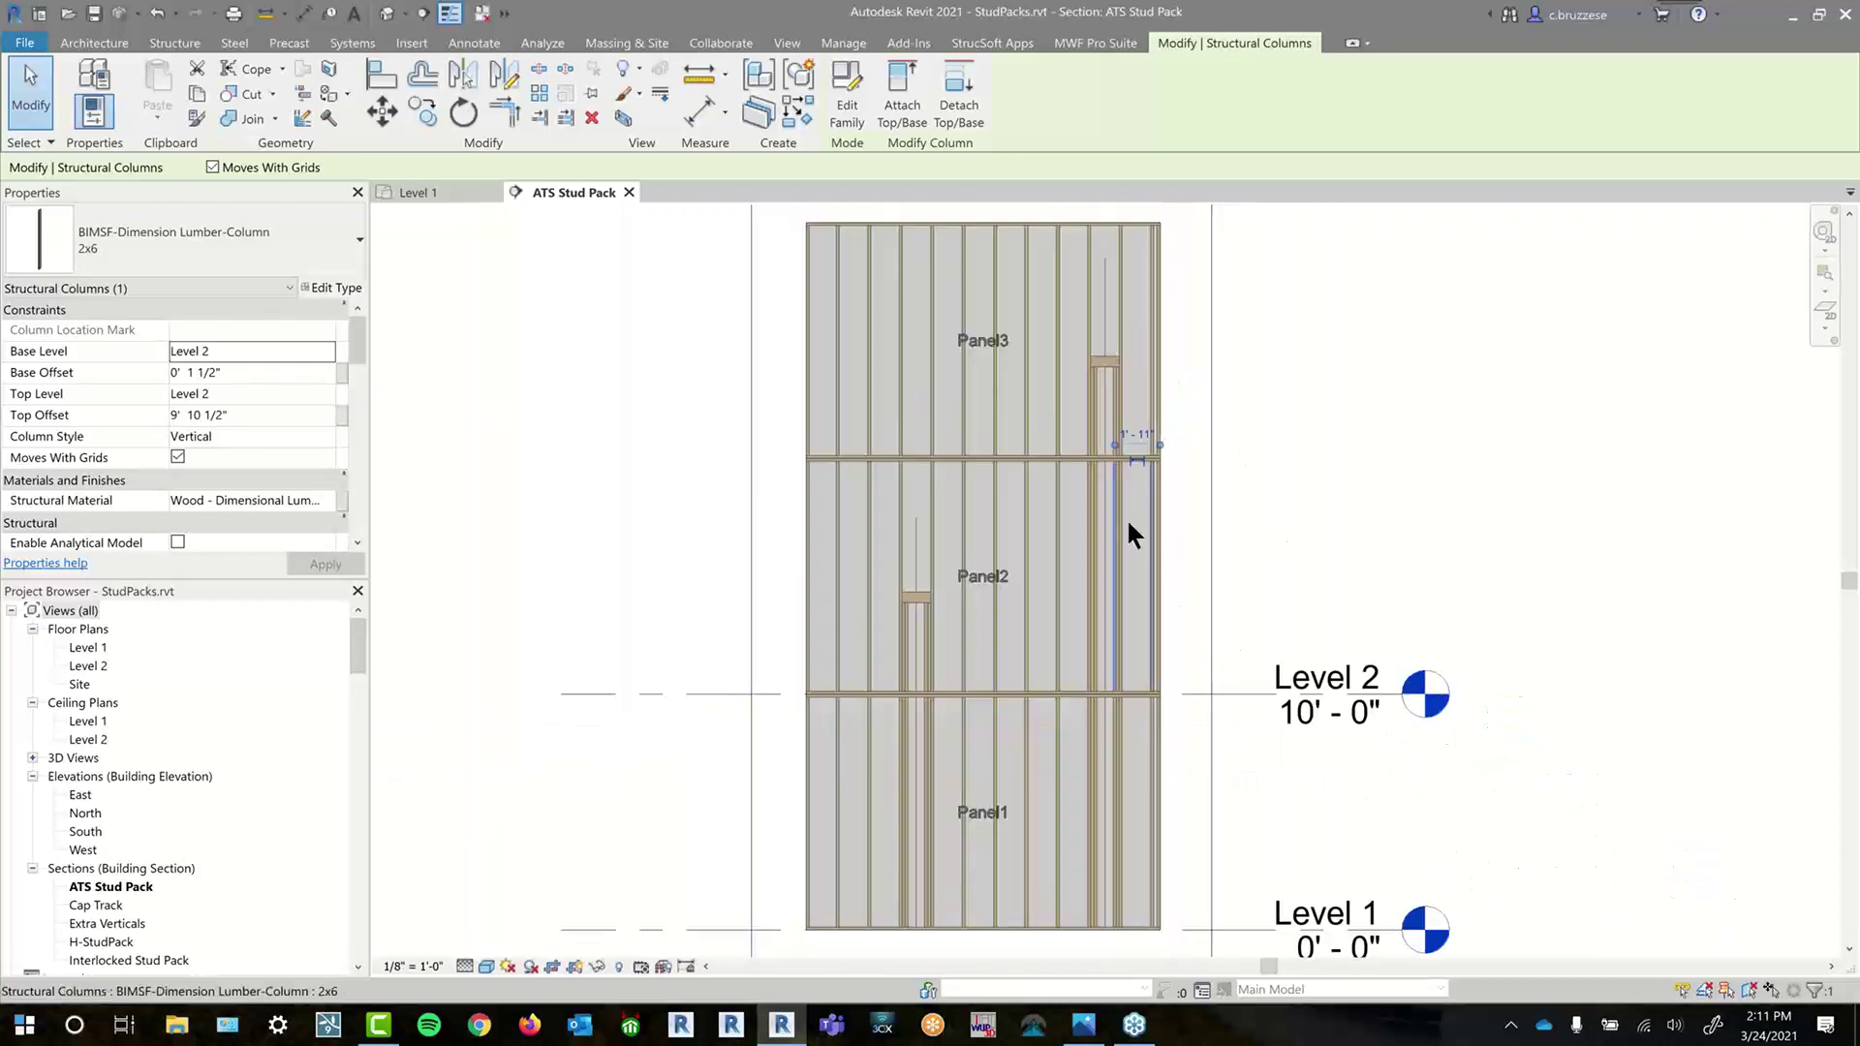
click(1105, 290)
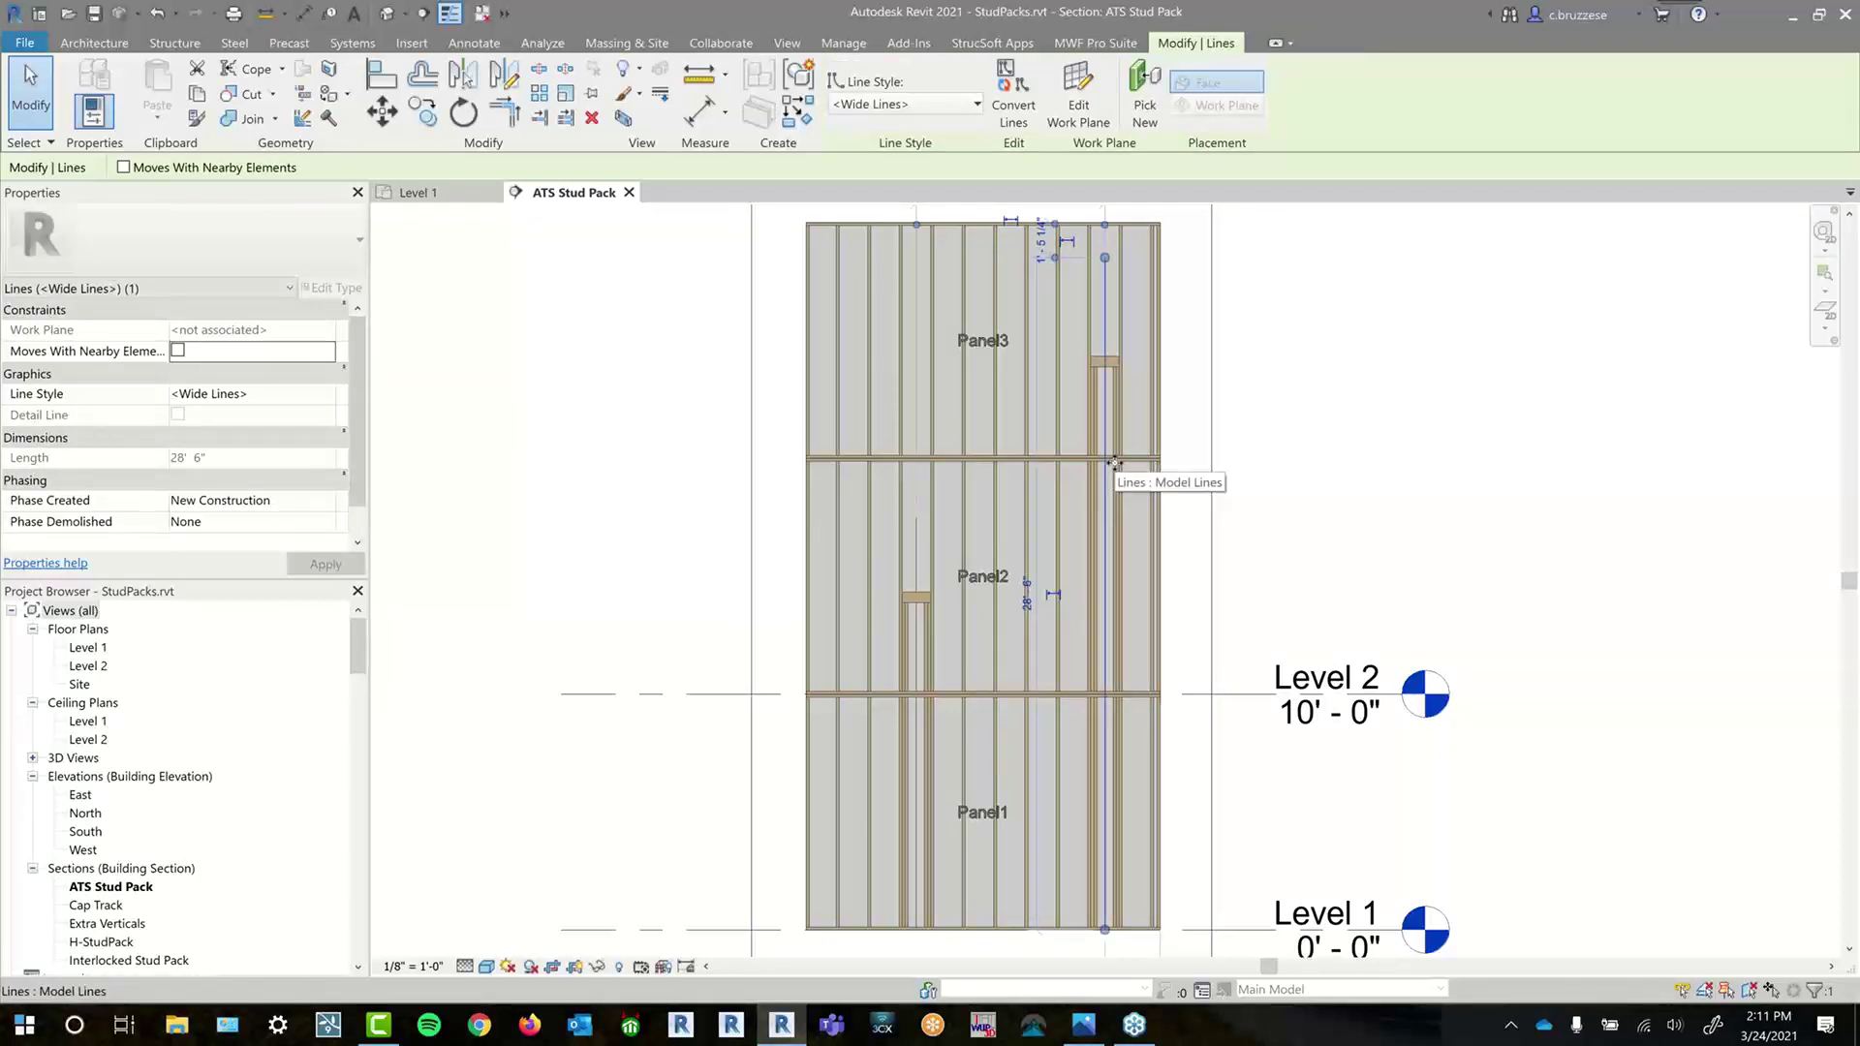
scroll(1116, 465, up, 3)
middle_drag(1224, 557, 1081, 611)
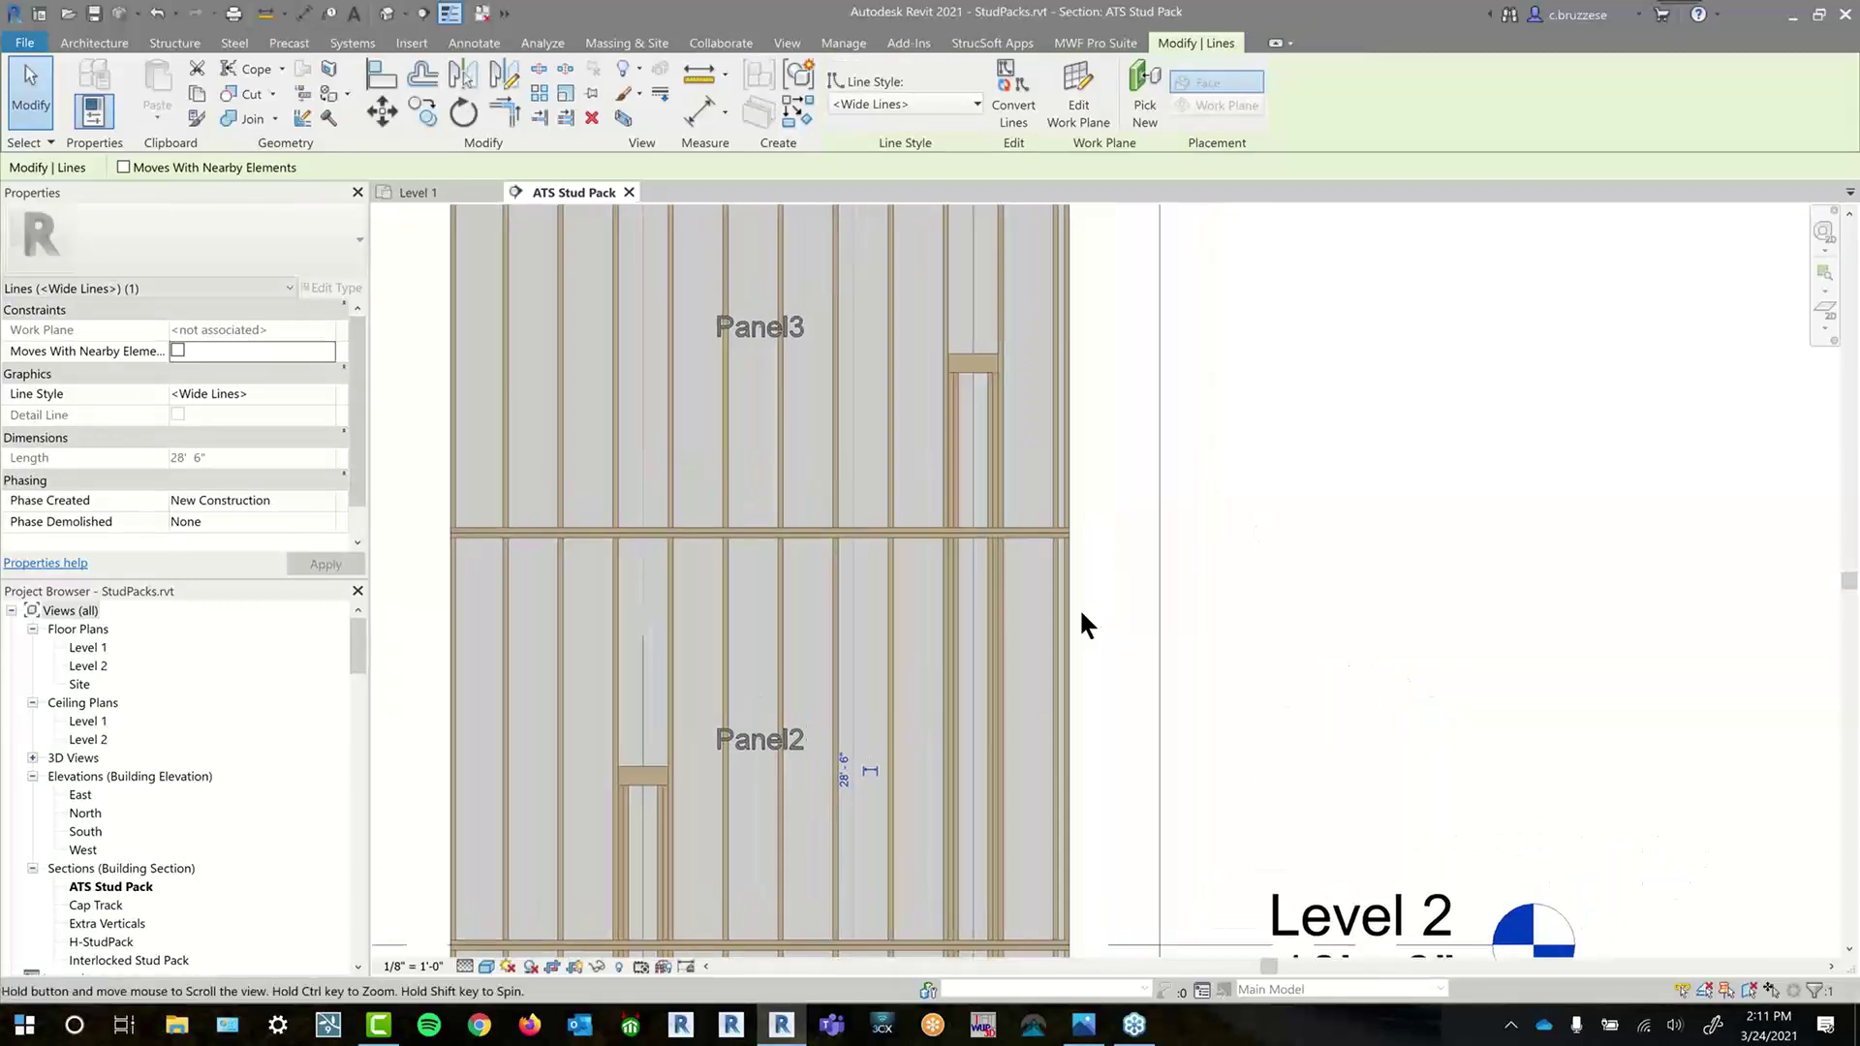
- Place an aligned 0' - 8 1/2" dimension between the two Panel2 studs using DI
key(i)
scroll(979, 472, up, 3)
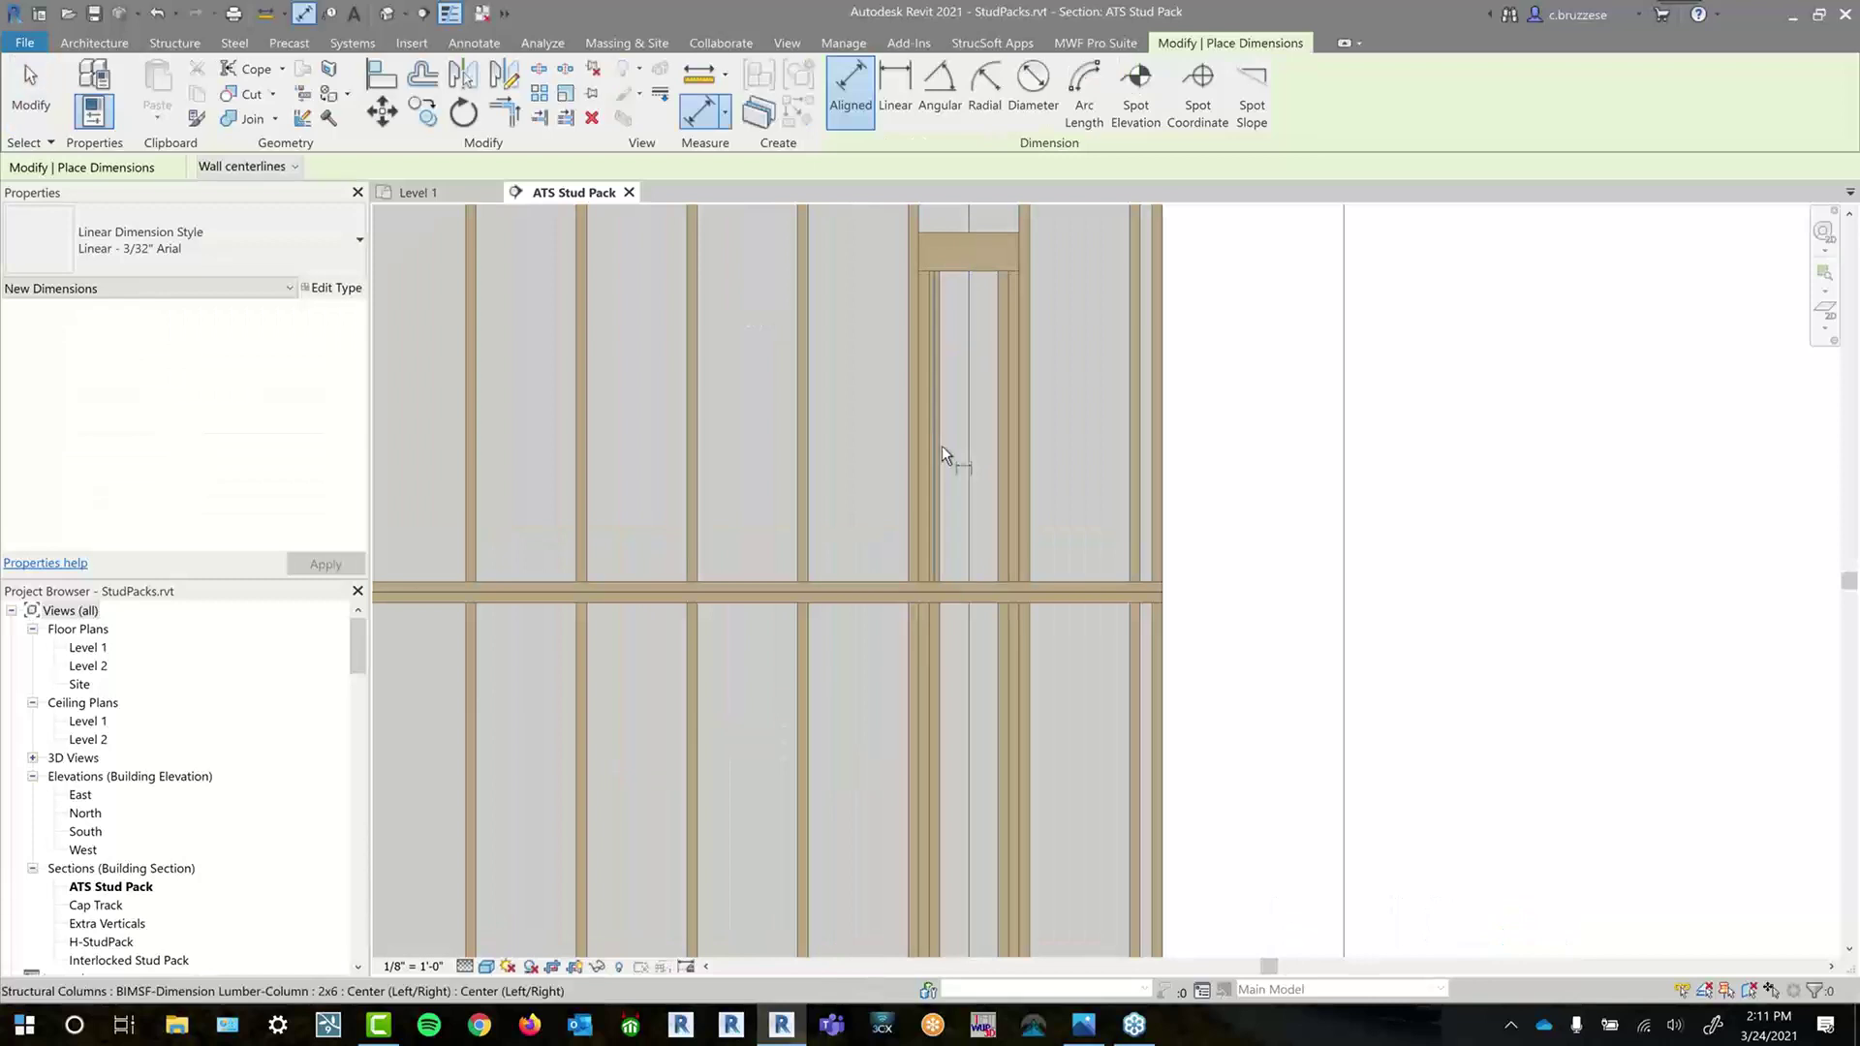
click(973, 446)
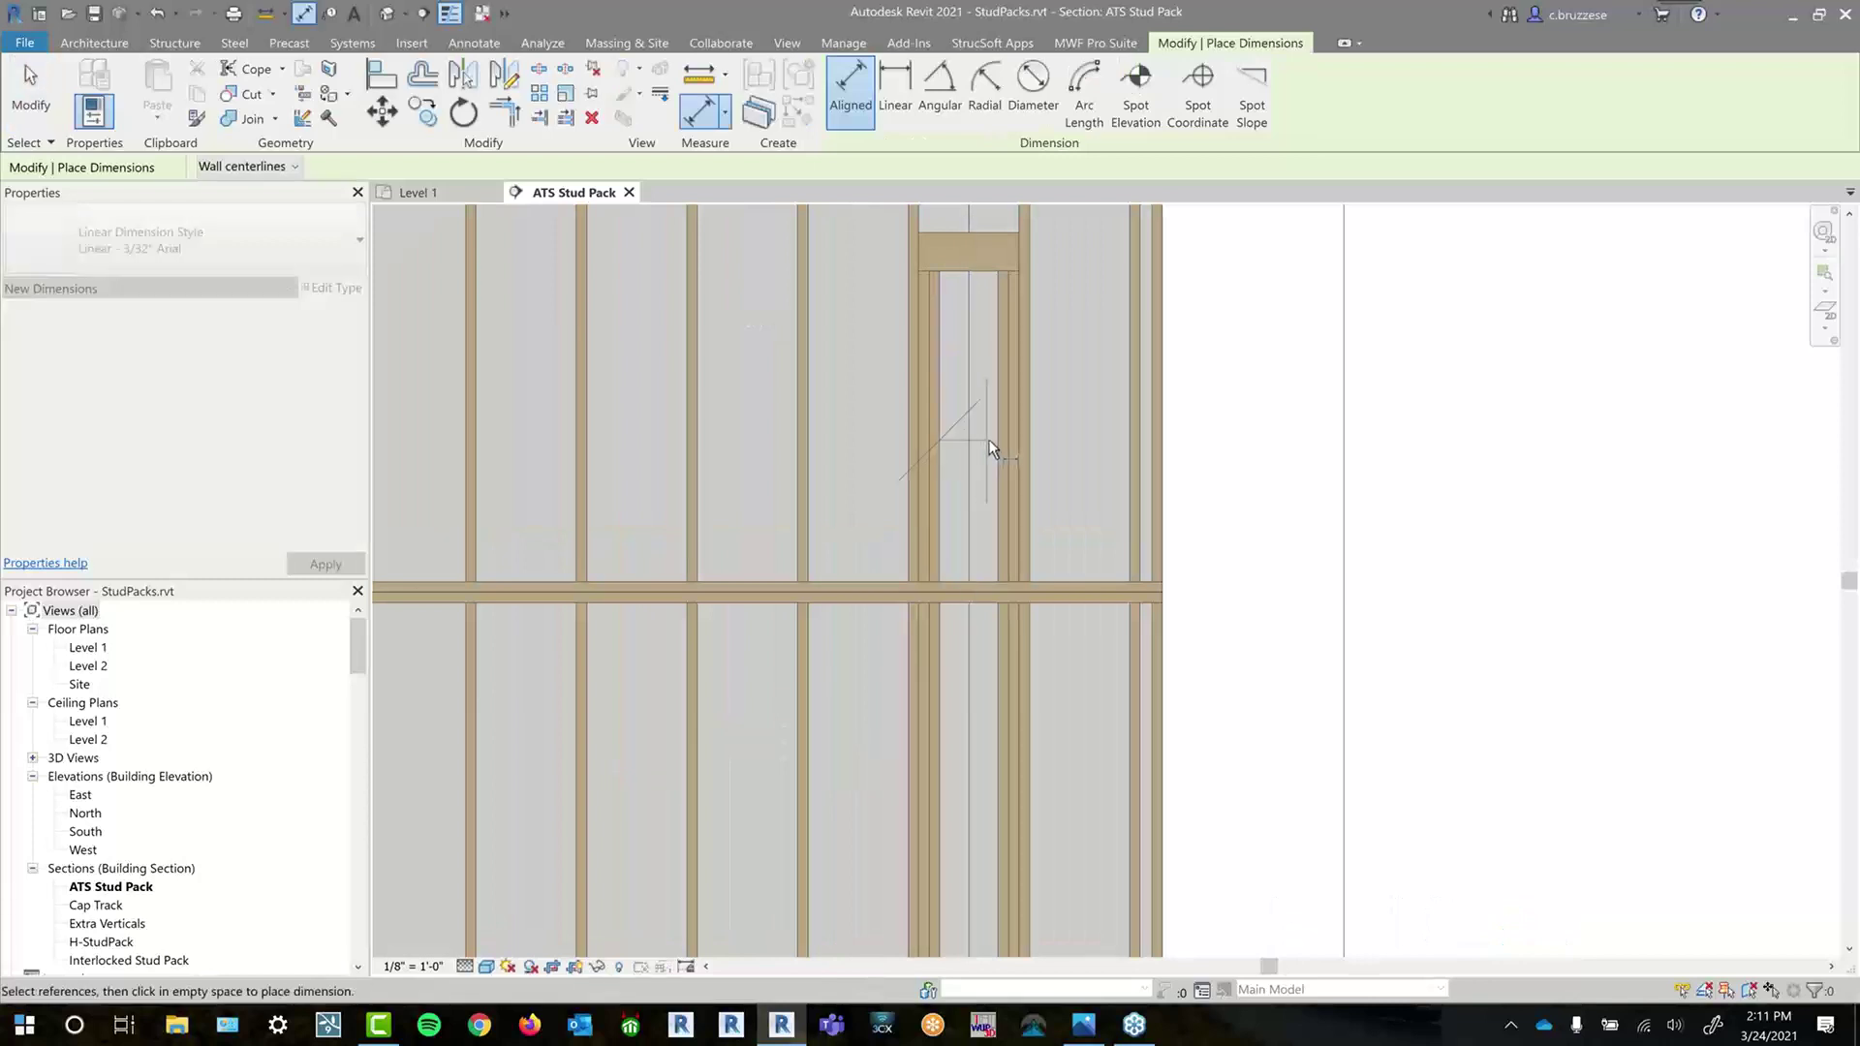
click(1016, 481)
click(1096, 800)
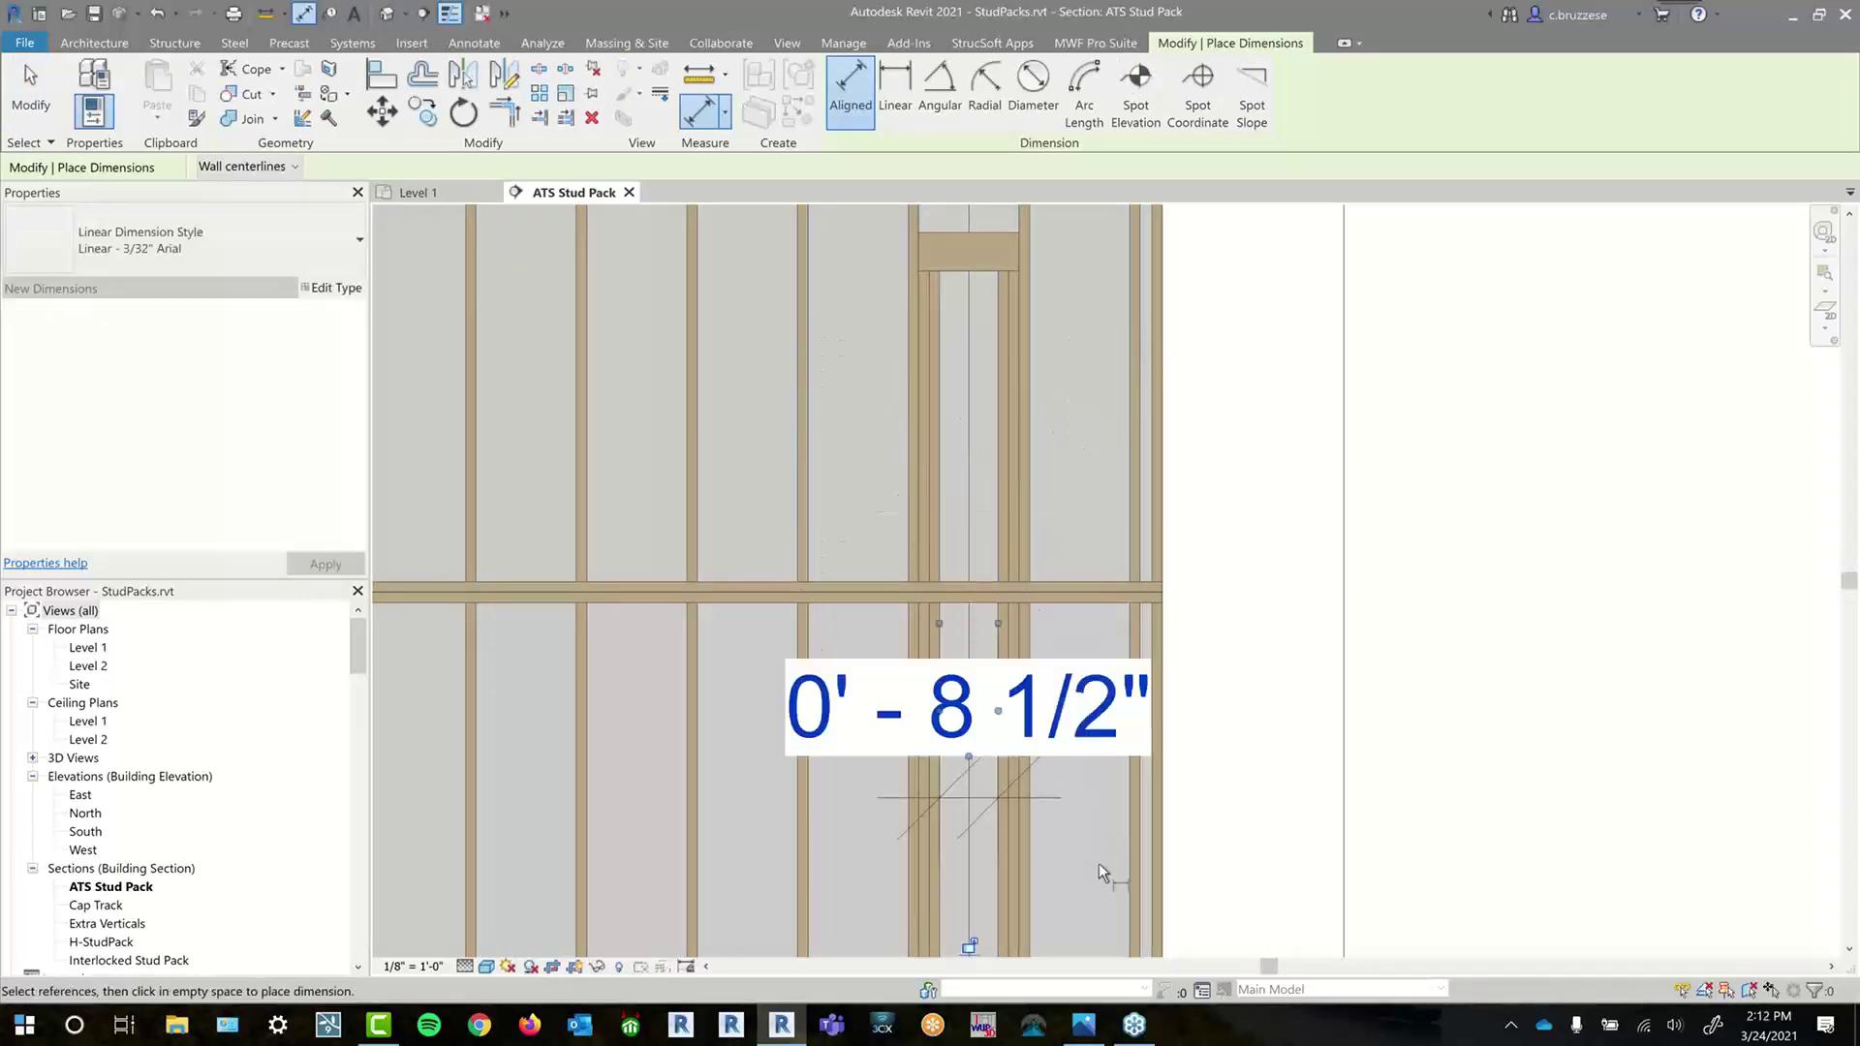
key(Escape)
key(Escape)
- Move the 0' - 8 1/2" dimension text to the left and deselect it
scroll(1097, 859, down, 1)
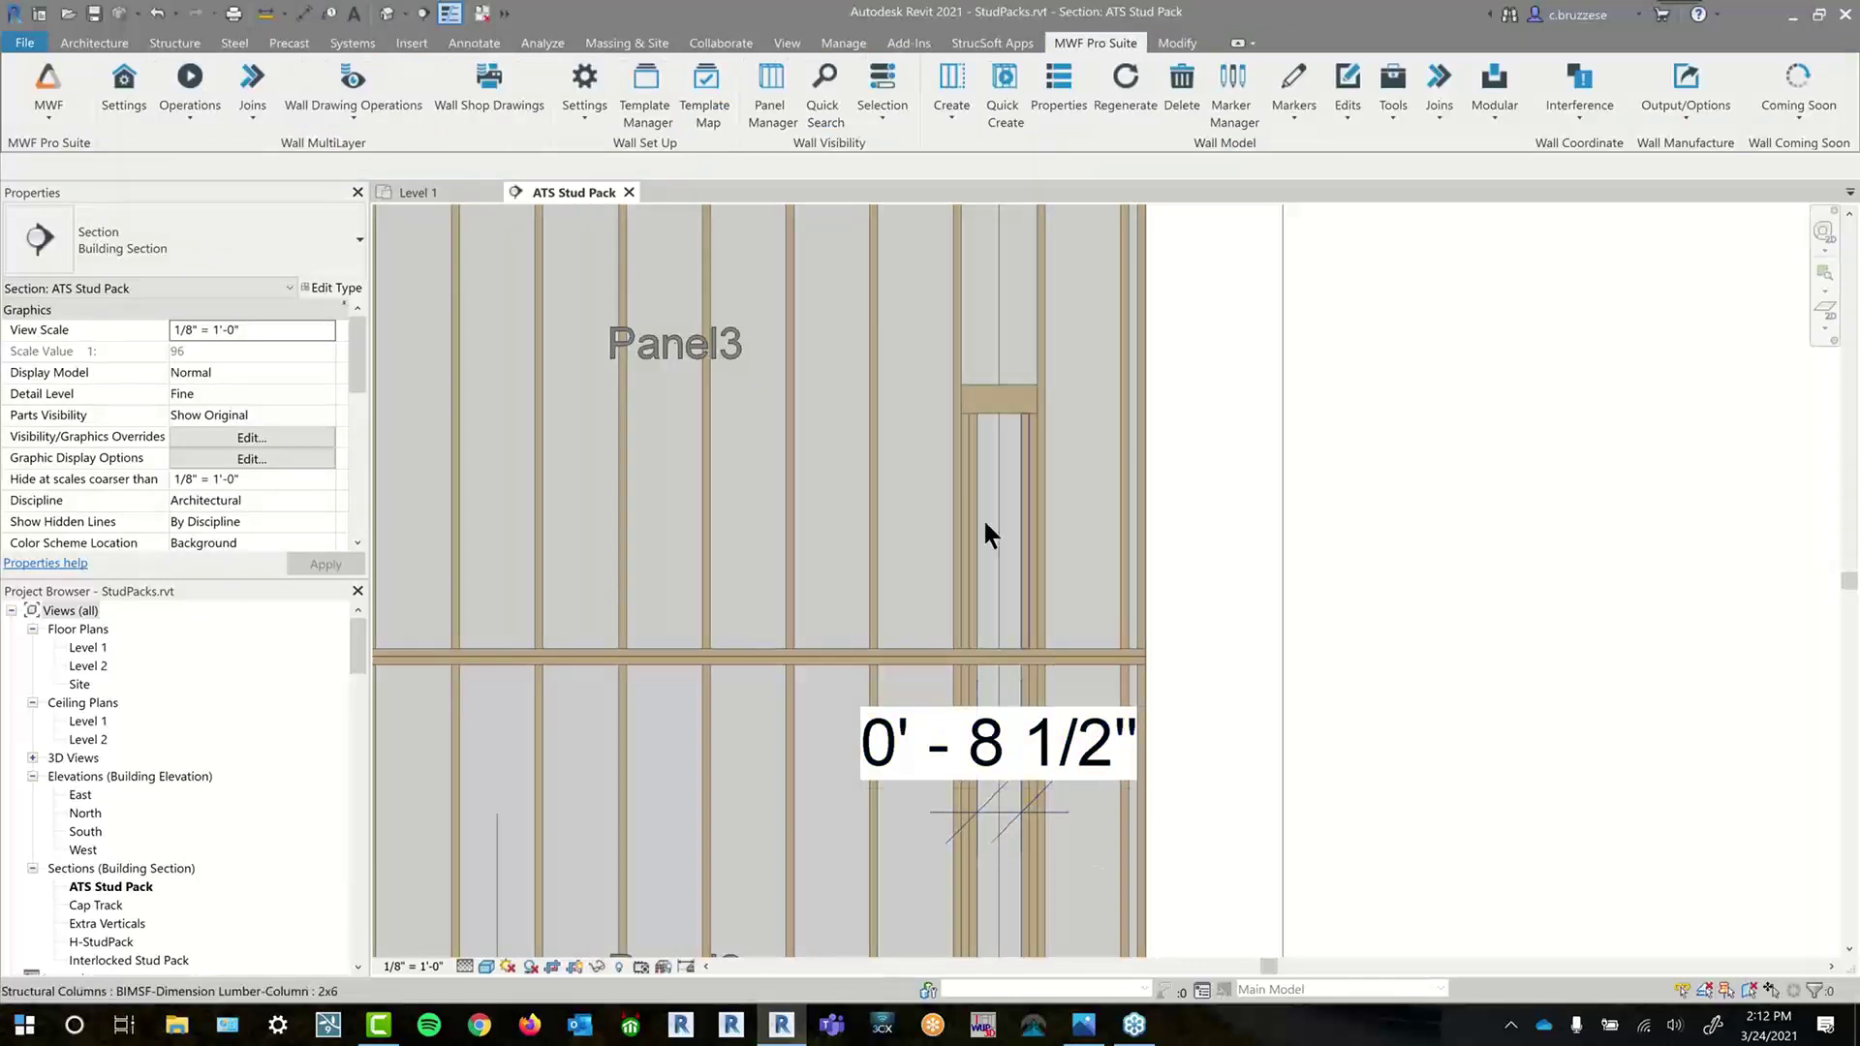
click(1004, 768)
drag(1021, 747, 742, 757)
scroll(1236, 861, down, 2)
middle_drag(1358, 868, 1242, 608)
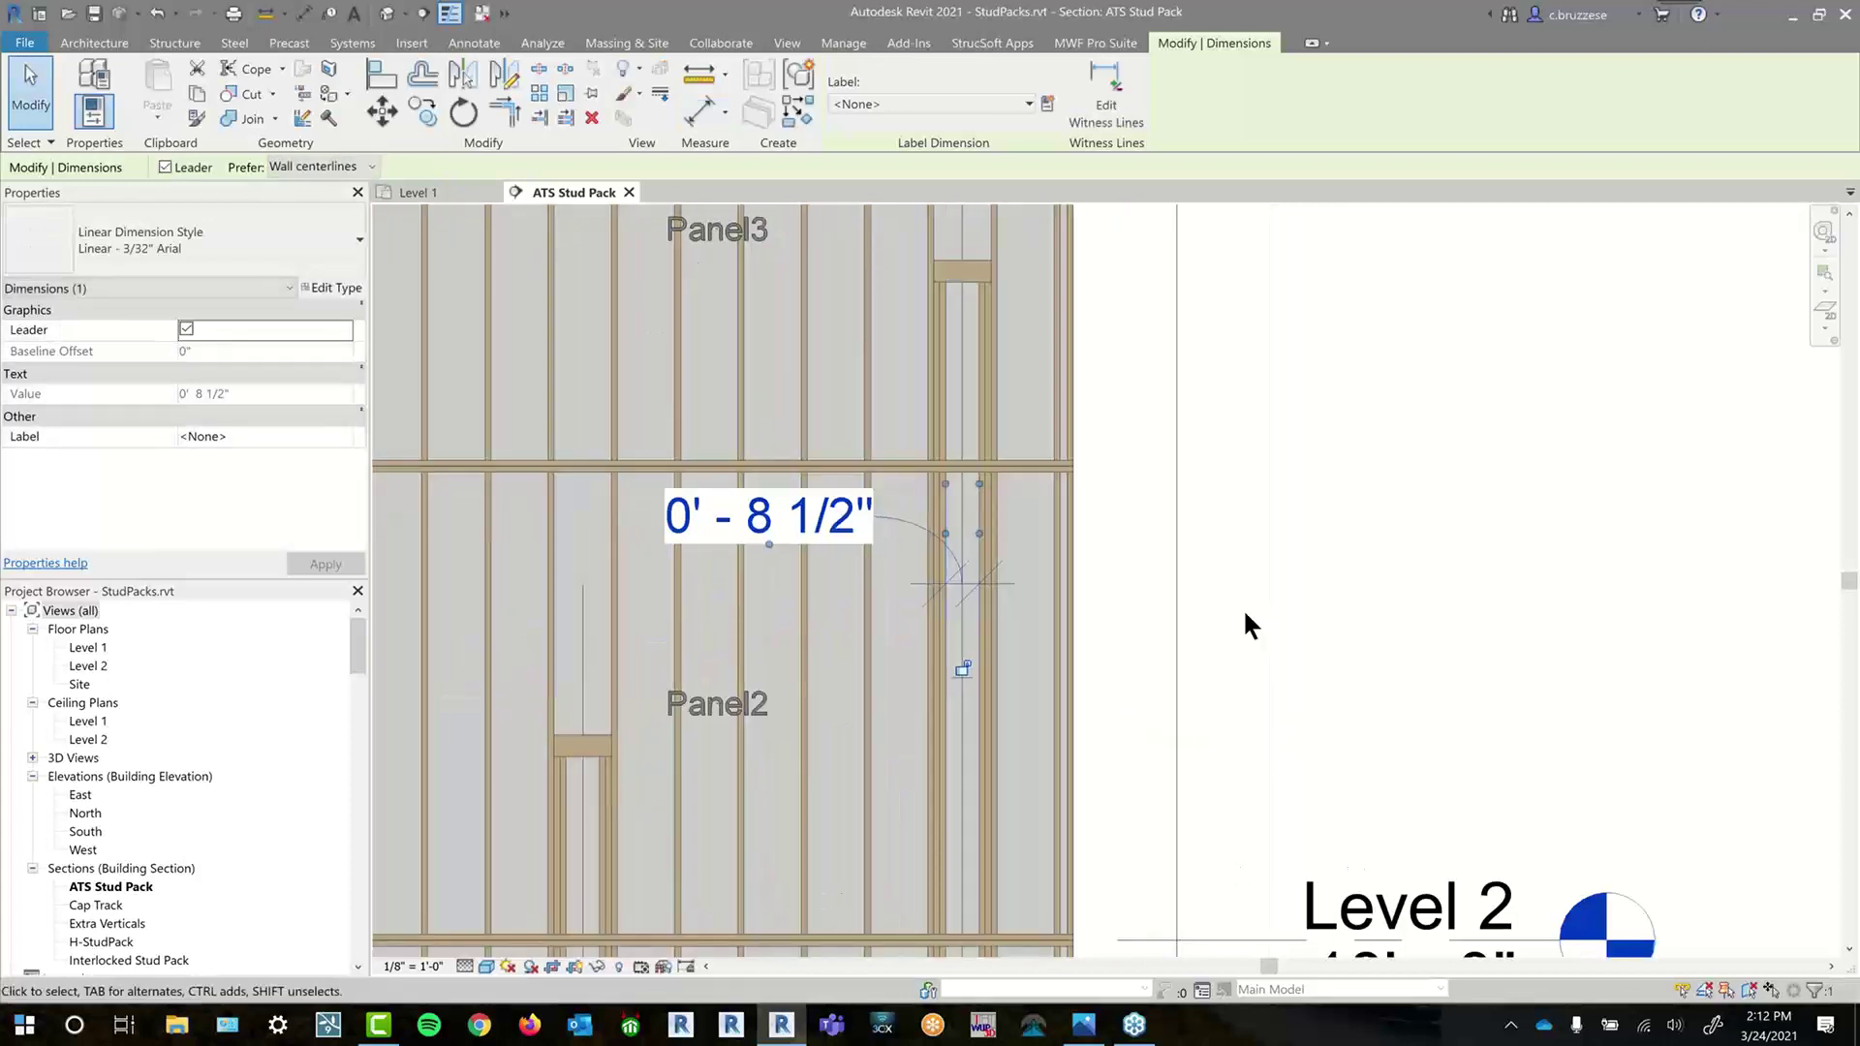
click(1197, 577)
- Show the Wall > Vertical Framing marker types in Marker Manager
click(1212, 92)
drag(884, 114, 1425, 149)
click(1114, 172)
click(1129, 384)
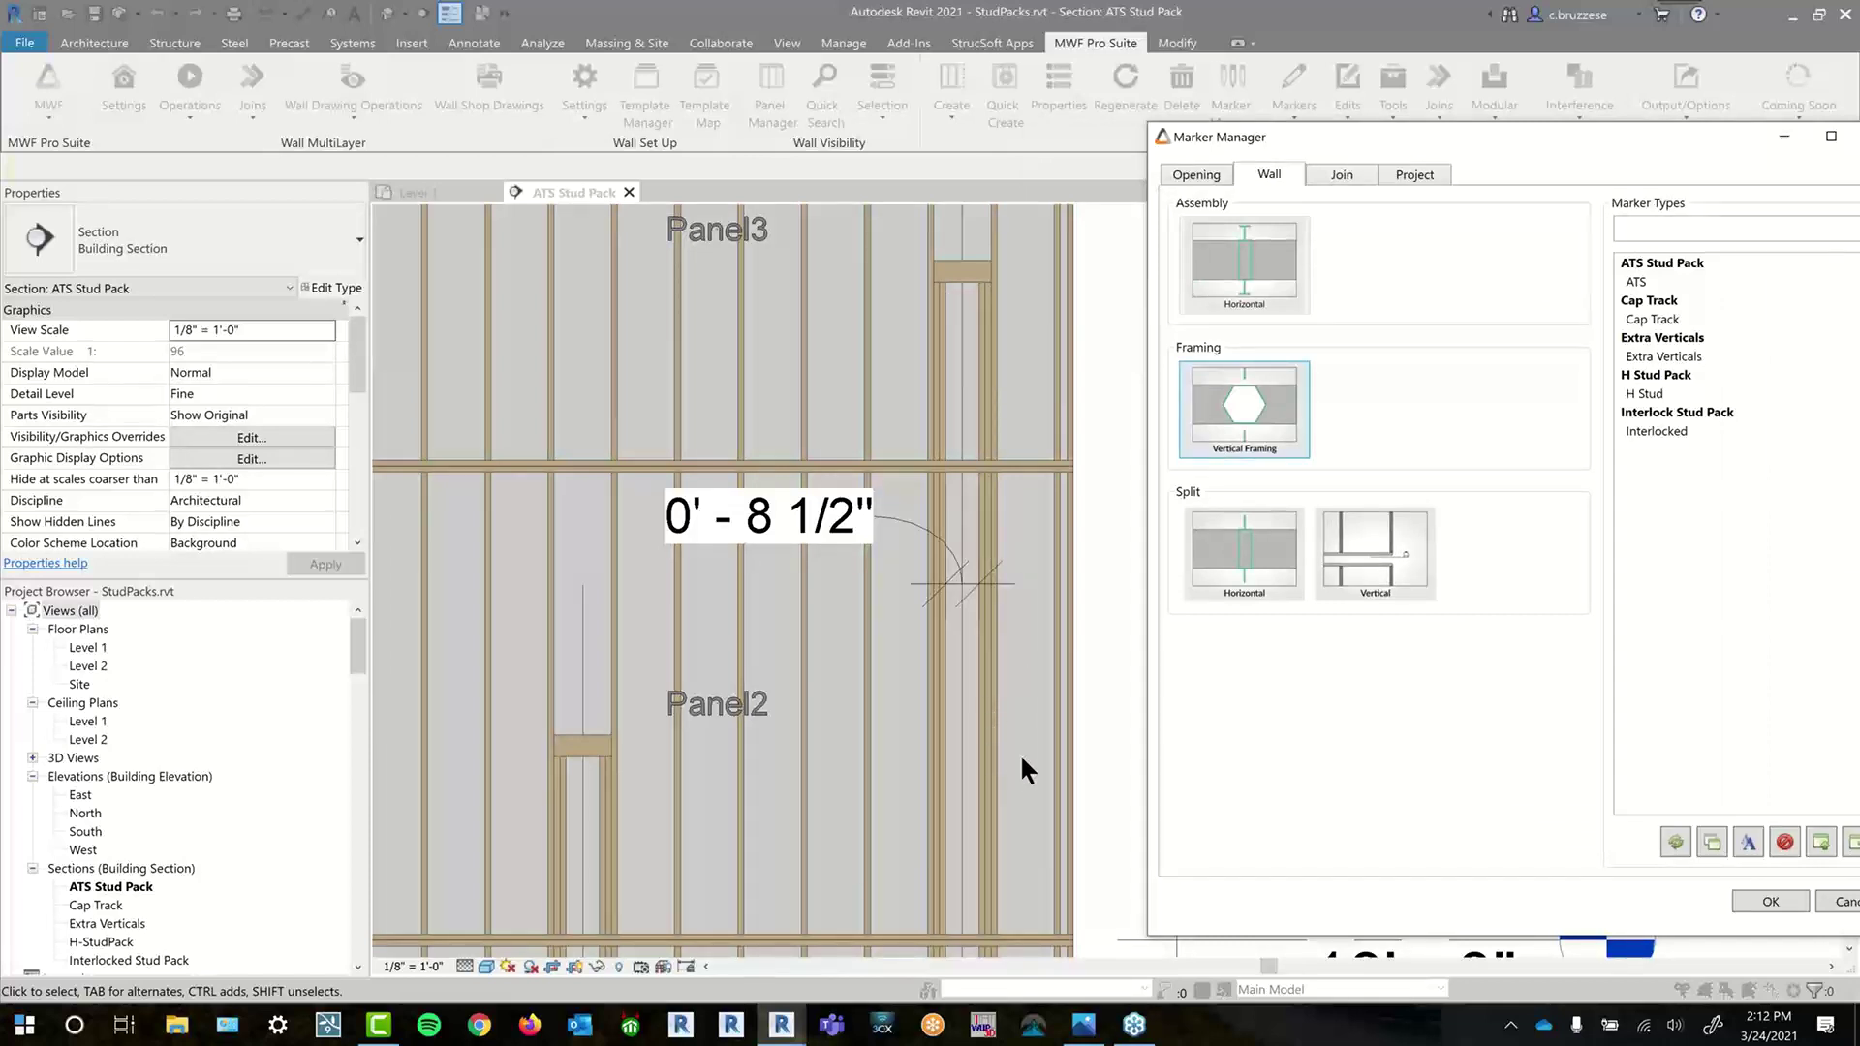
- Open the ATS stud pack marker settings
click(1639, 282)
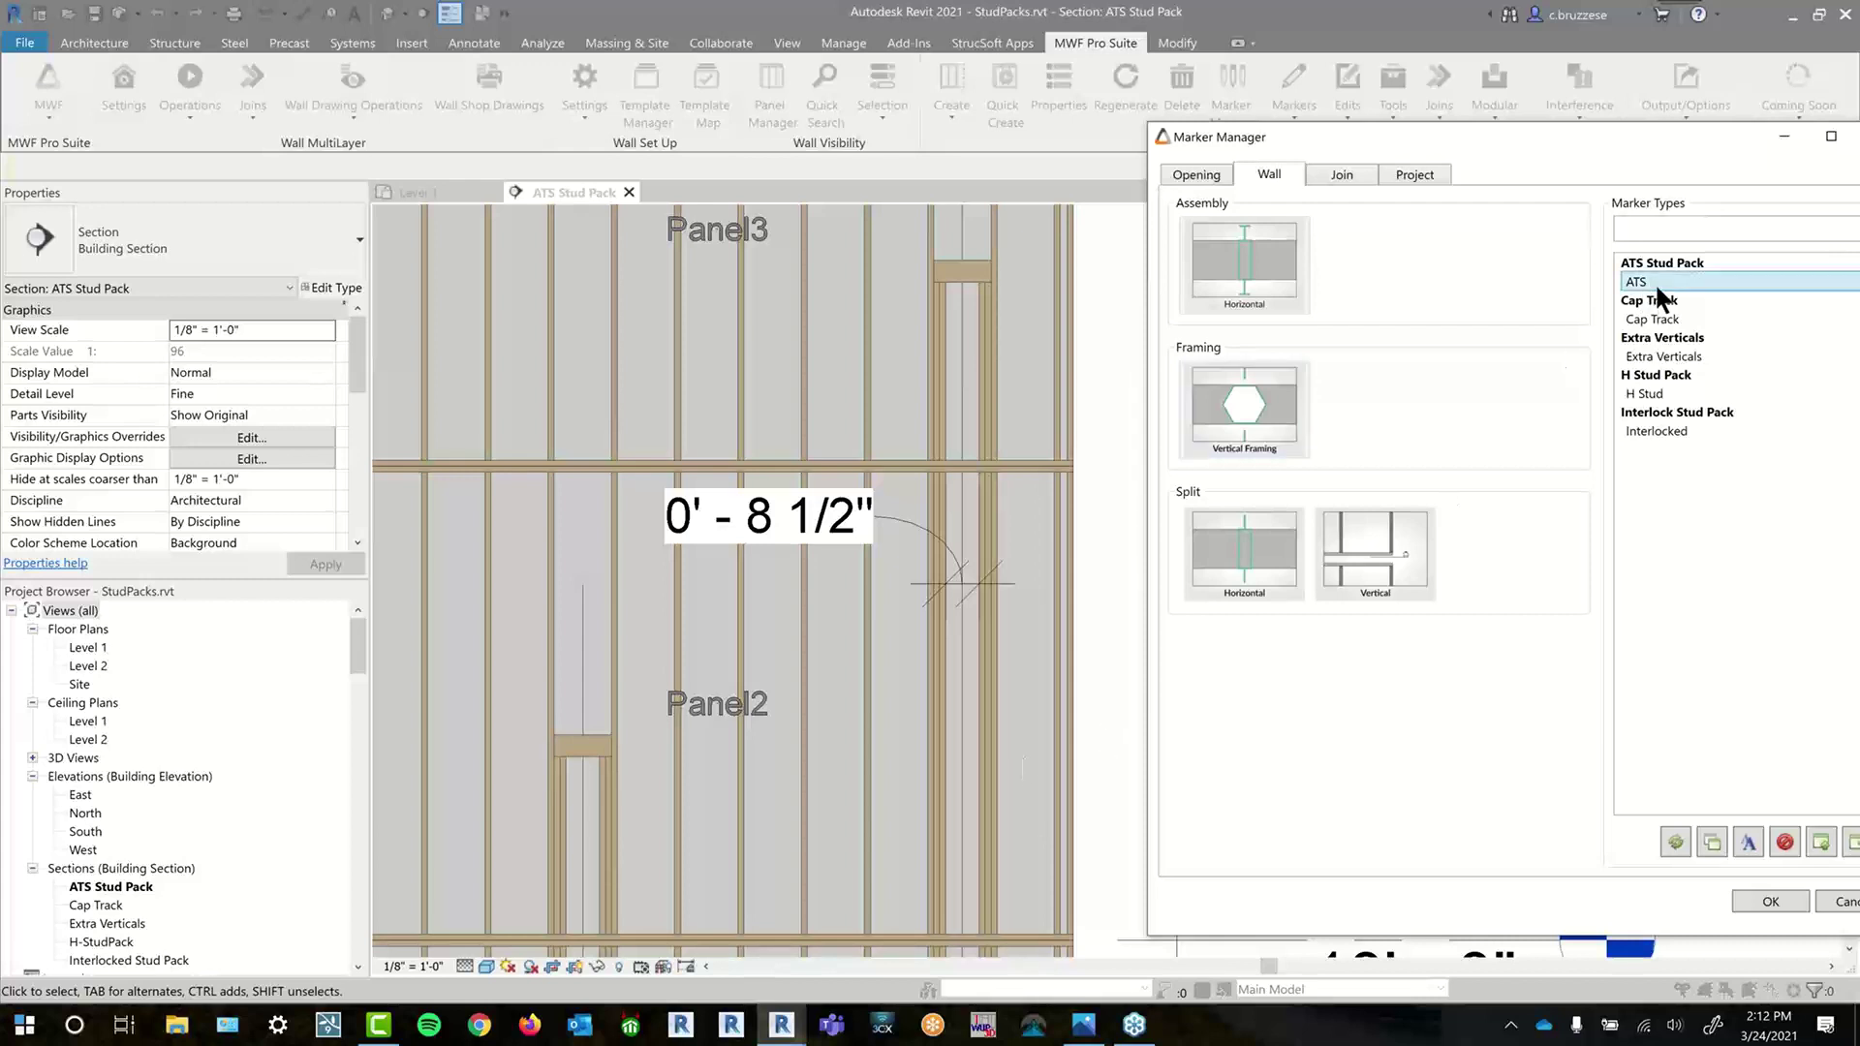
drag(1550, 125, 1433, 90)
double_click(1526, 240)
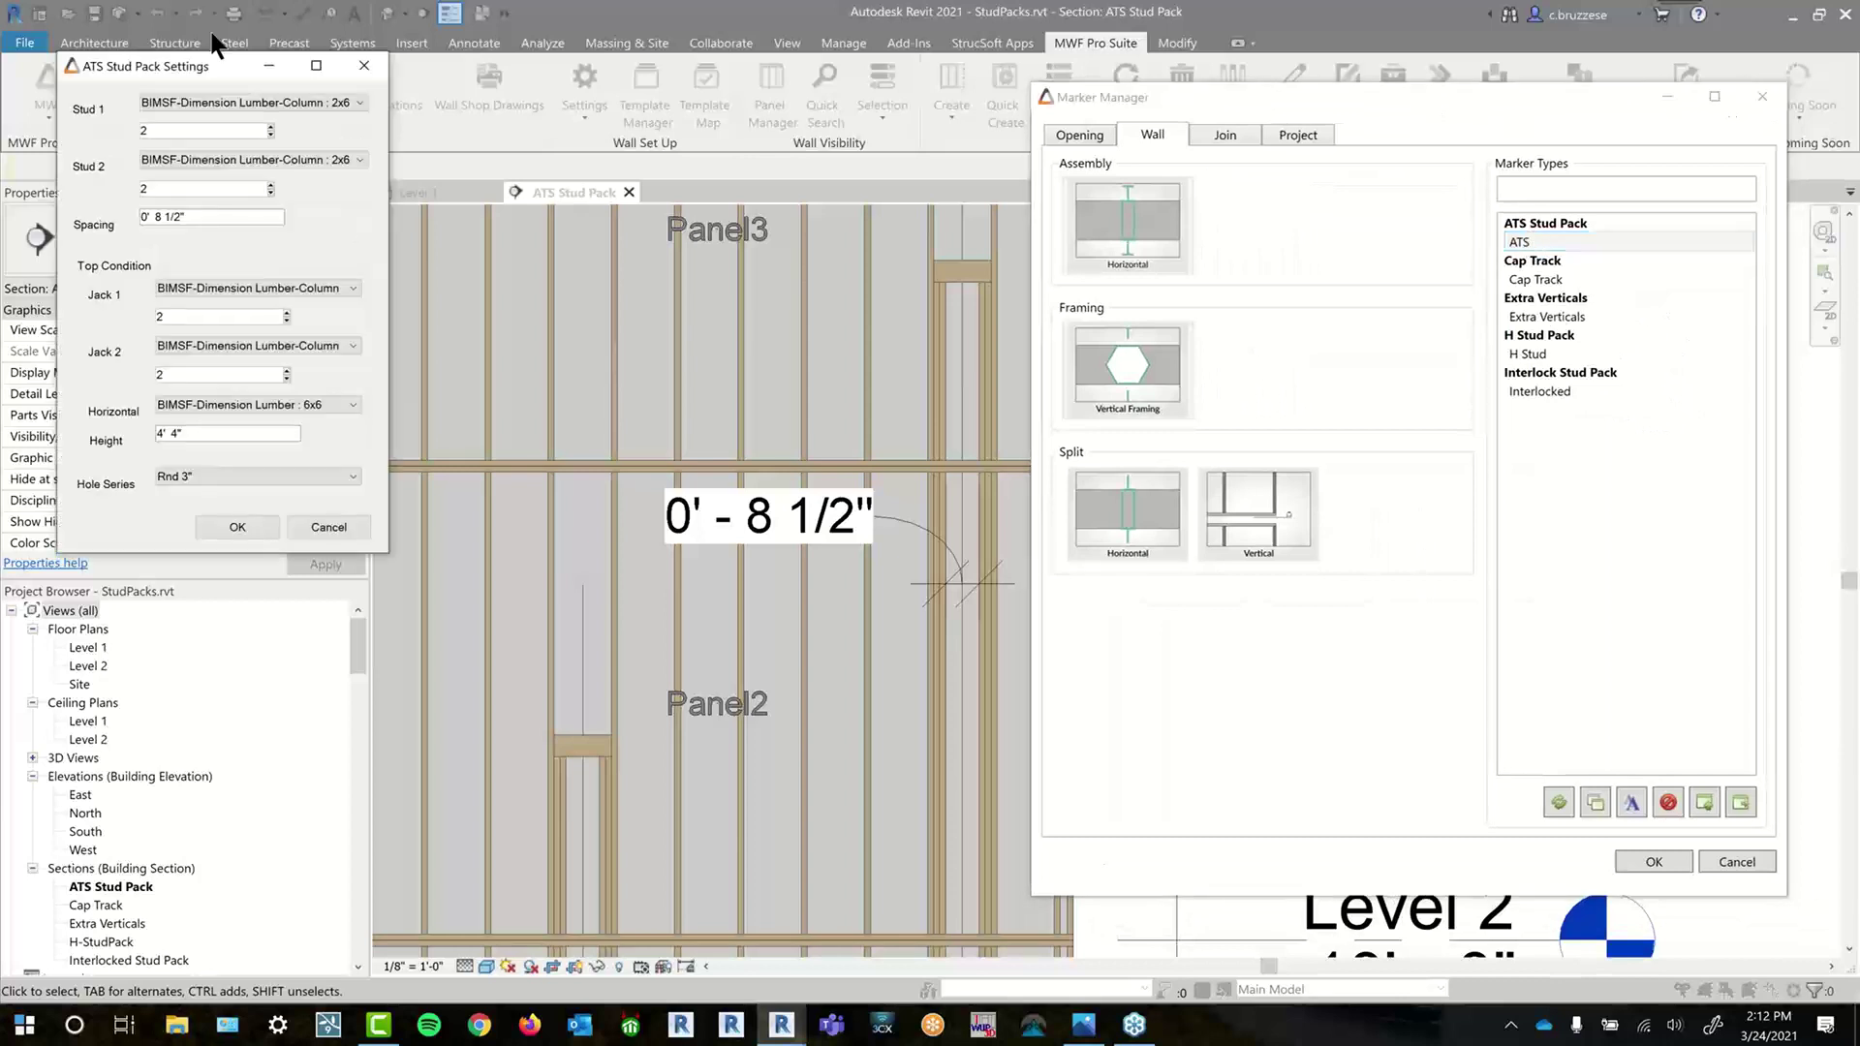
mouse_move(142, 55)
mouse_down()
mouse_move(621, 183)
mouse_move(1260, 305)
mouse_up()
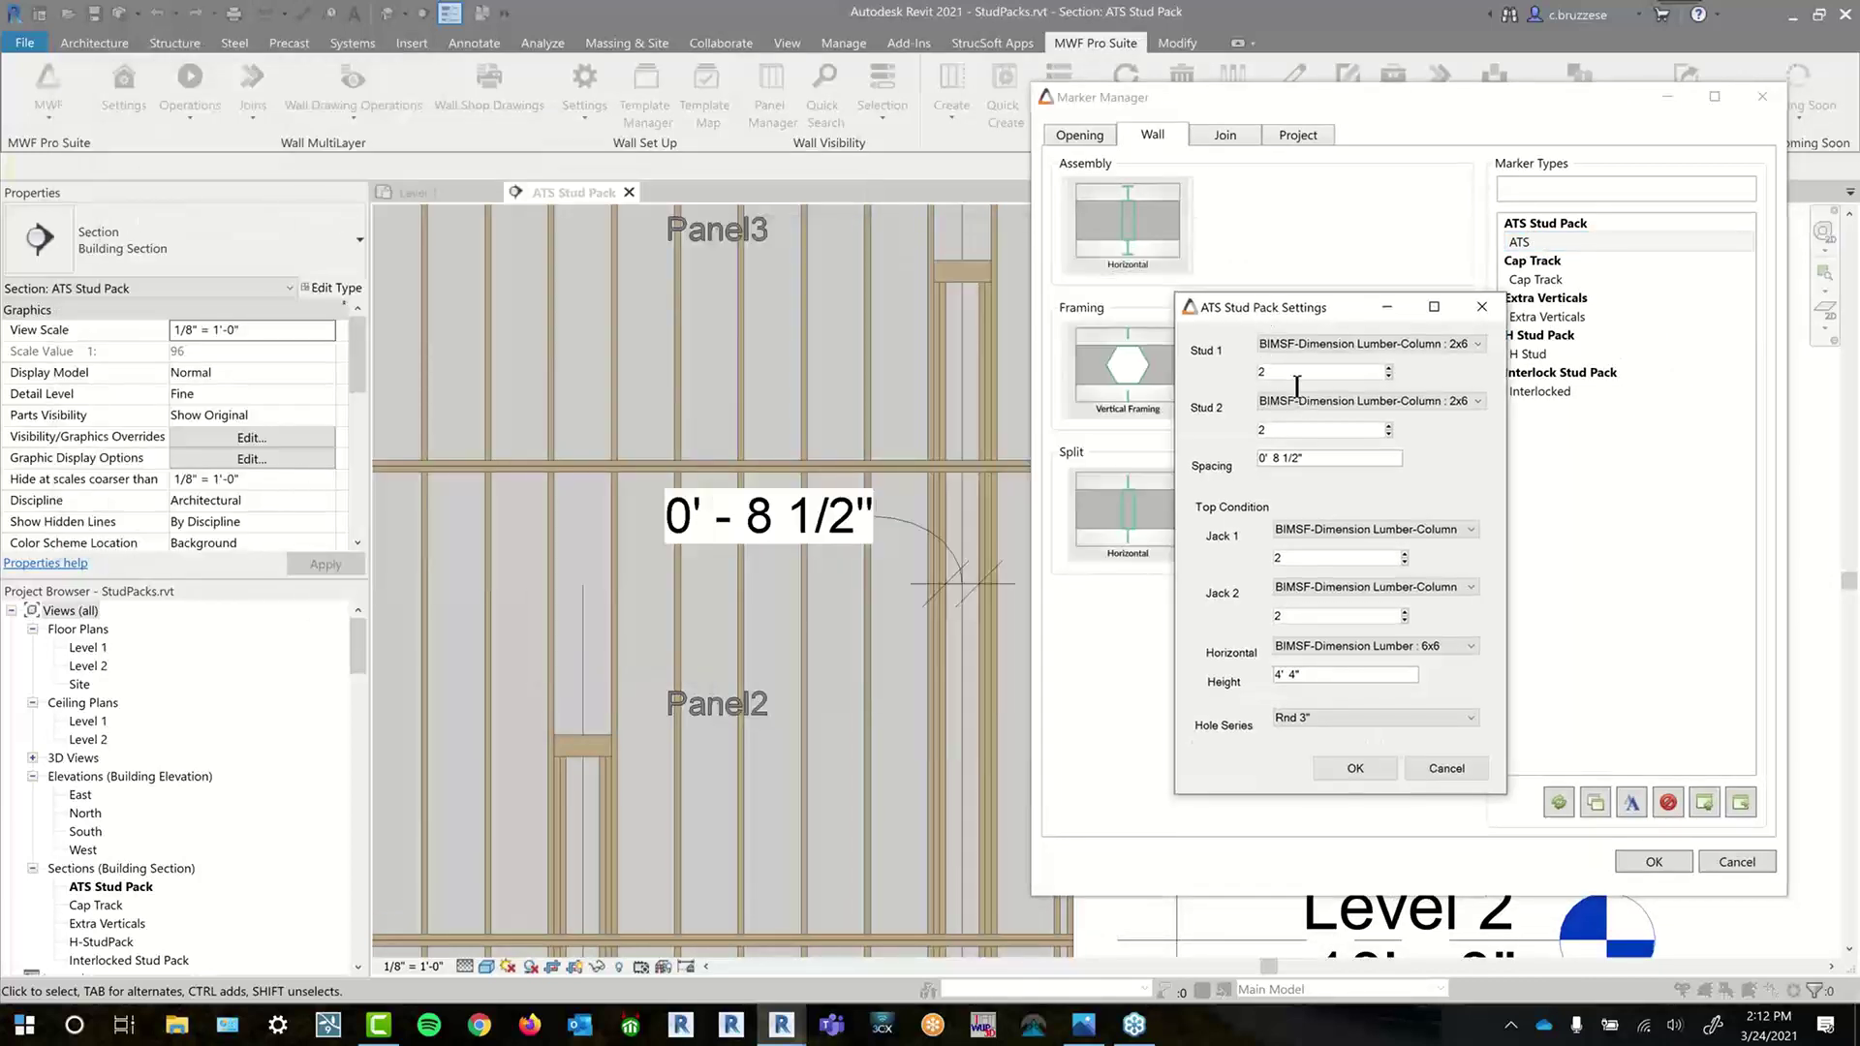
- Set Stud 1, Stud 2, Jack 1 and Jack 2 quantities to 1 and update both instances
click(1390, 372)
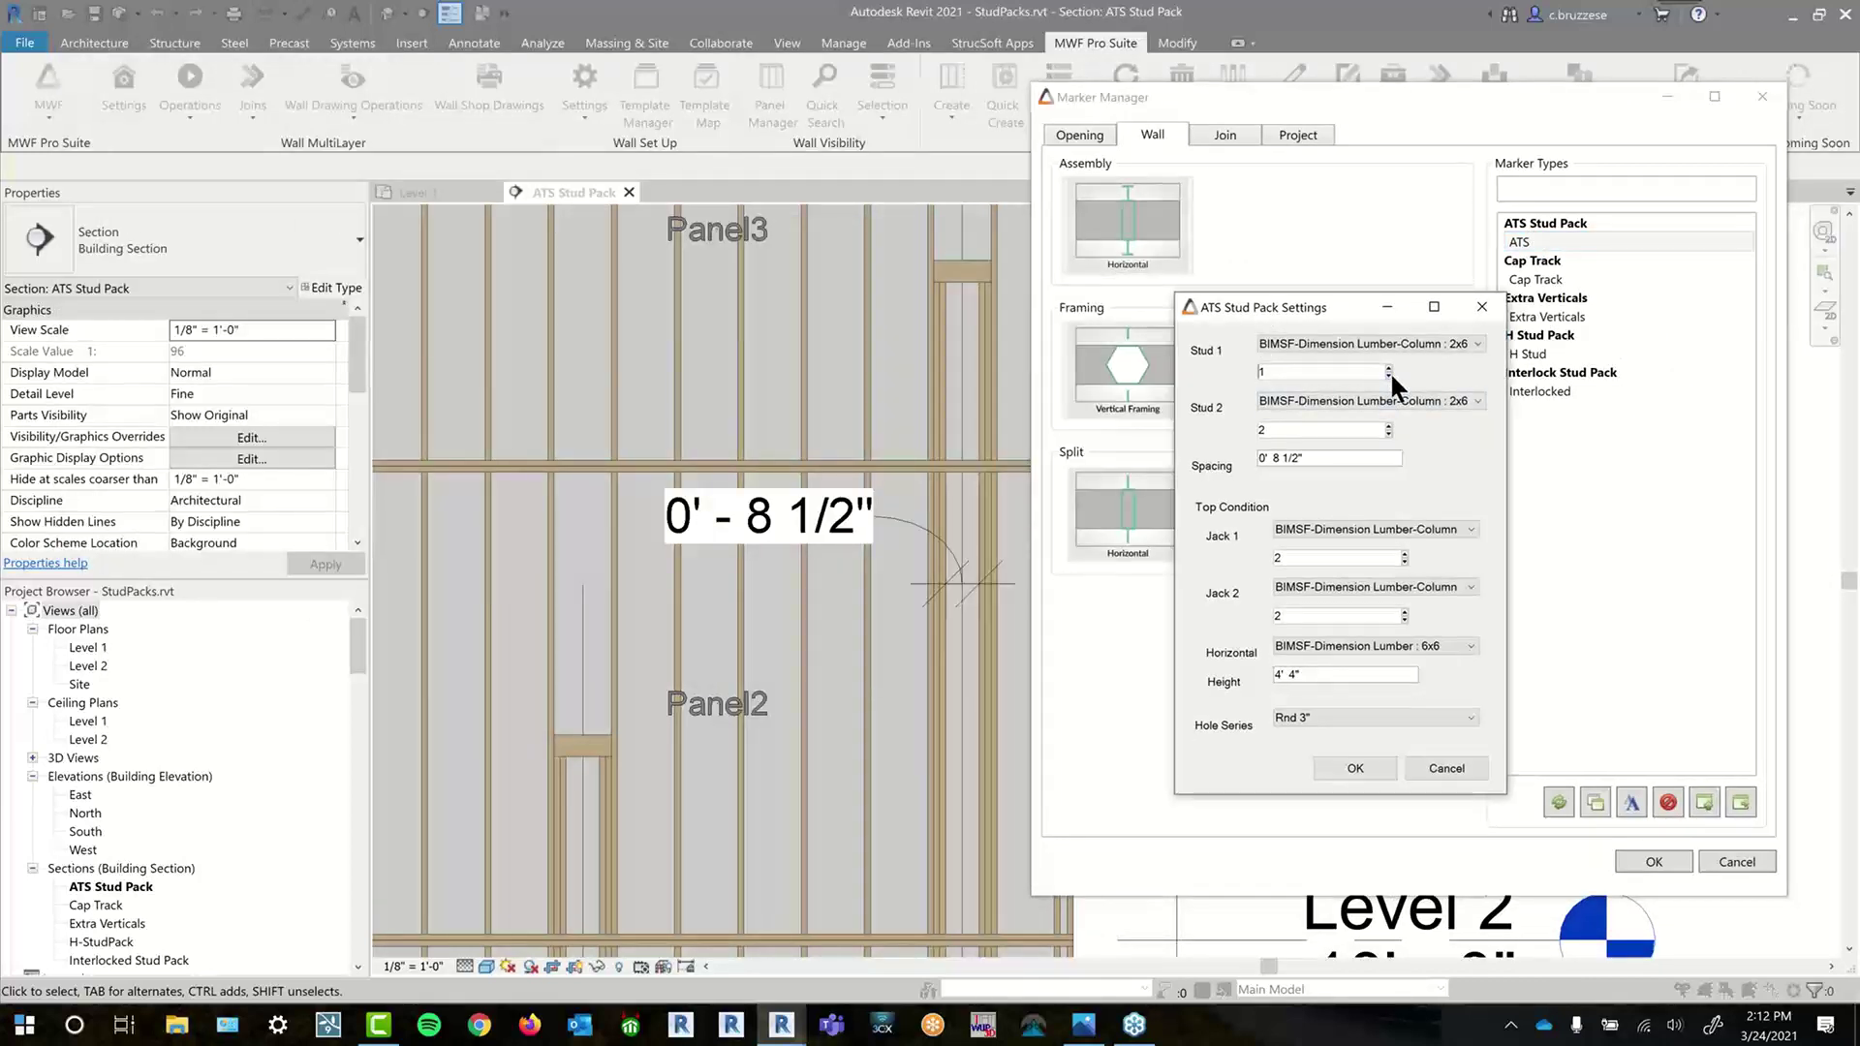
click(1388, 433)
click(1403, 562)
click(1404, 620)
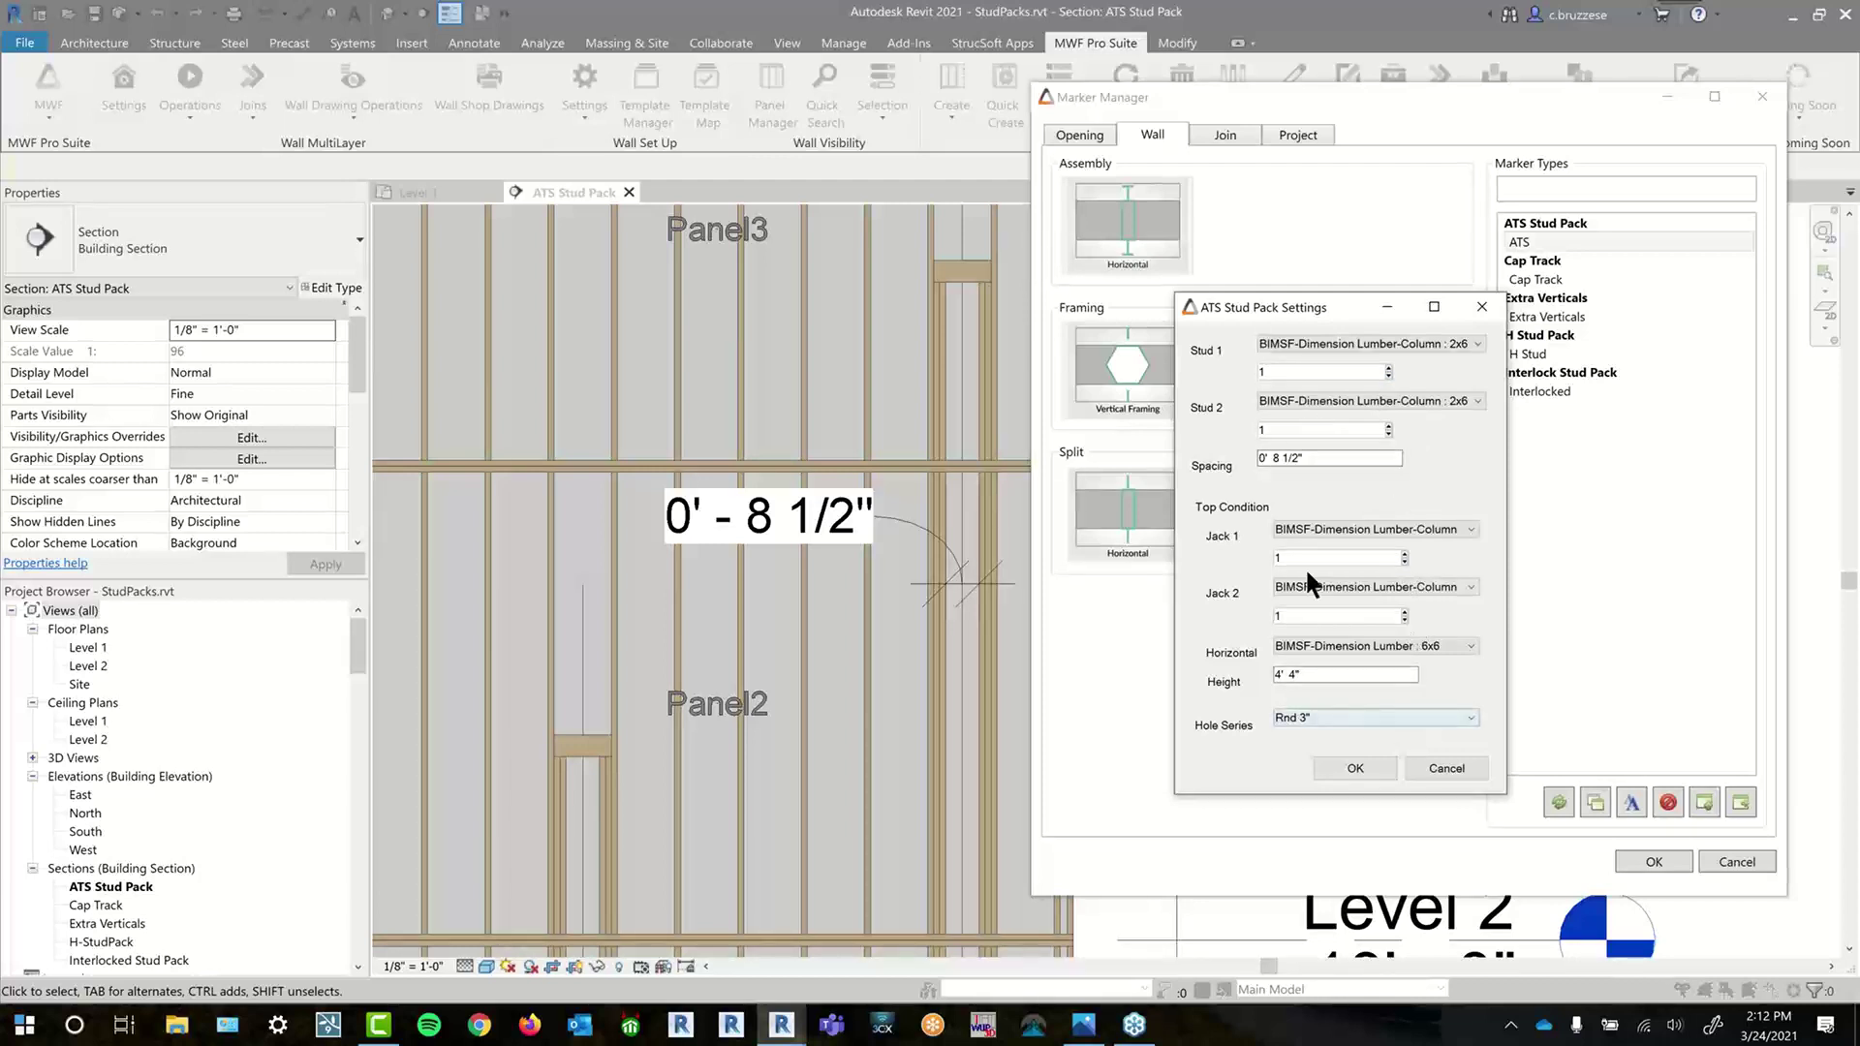
click(1368, 759)
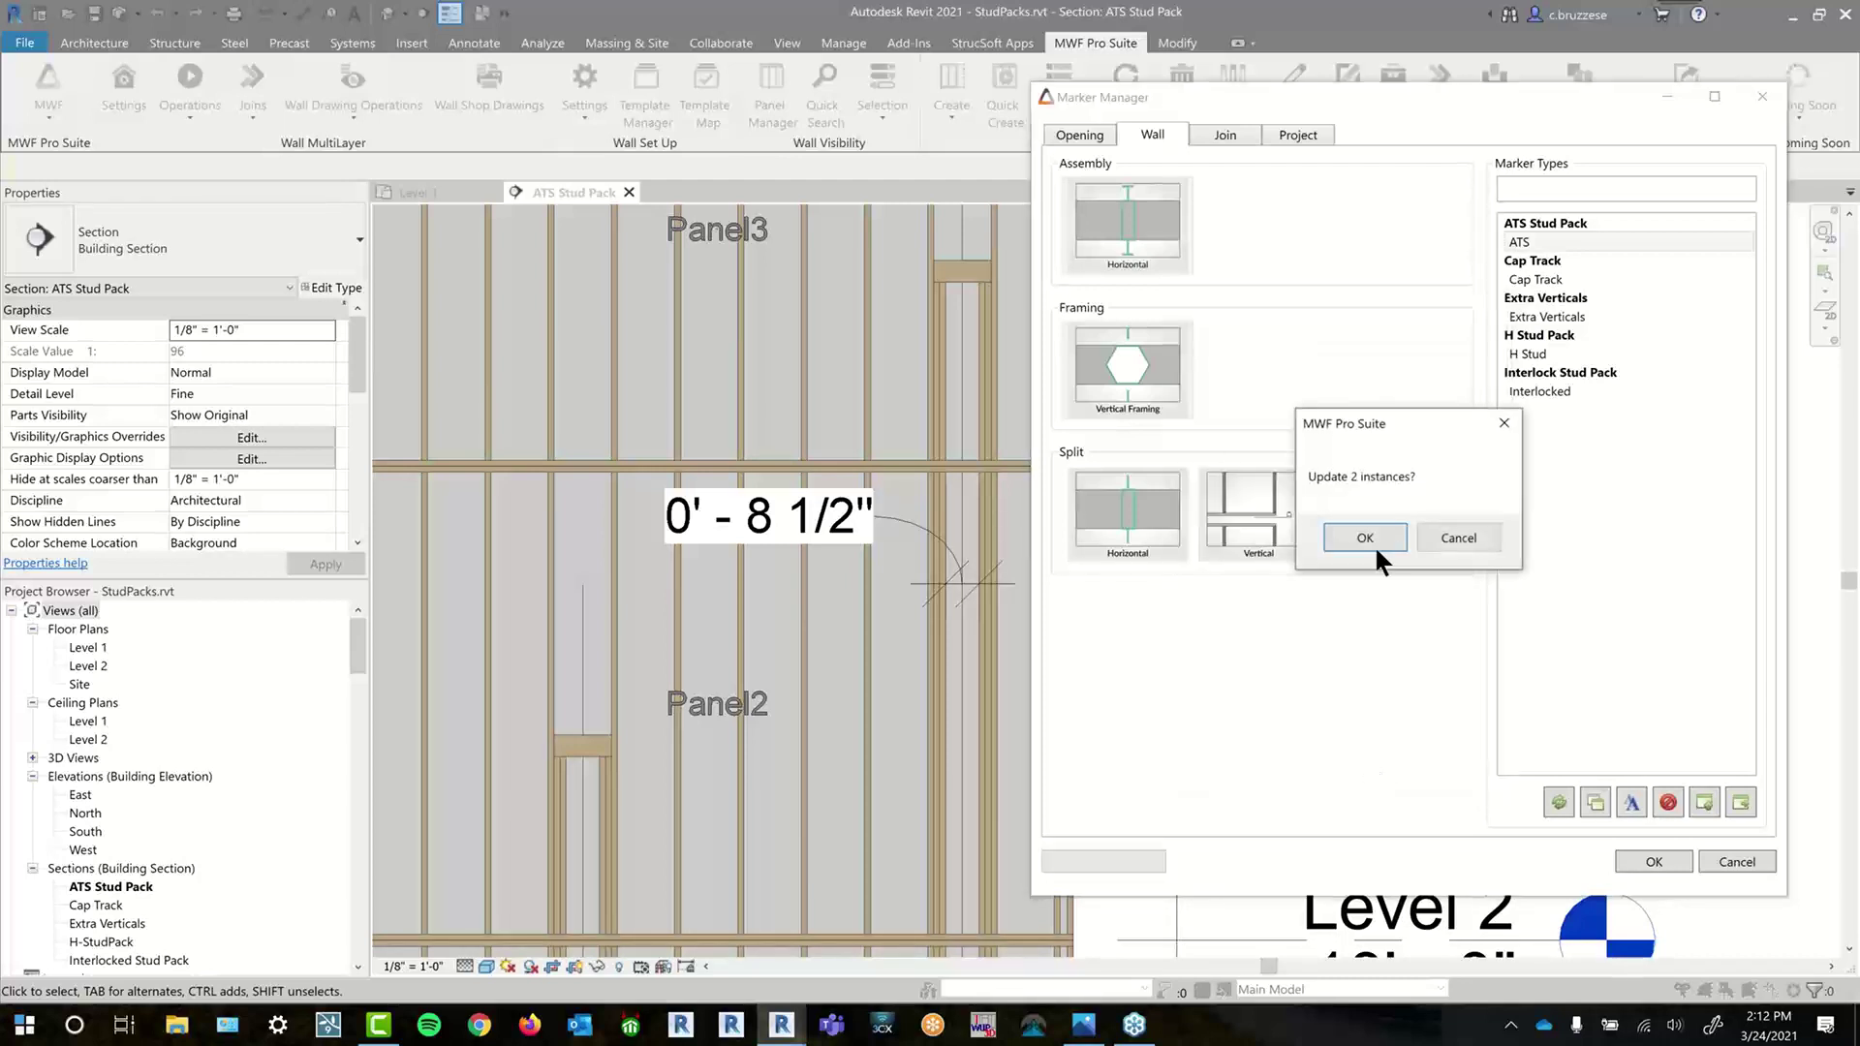
click(1375, 535)
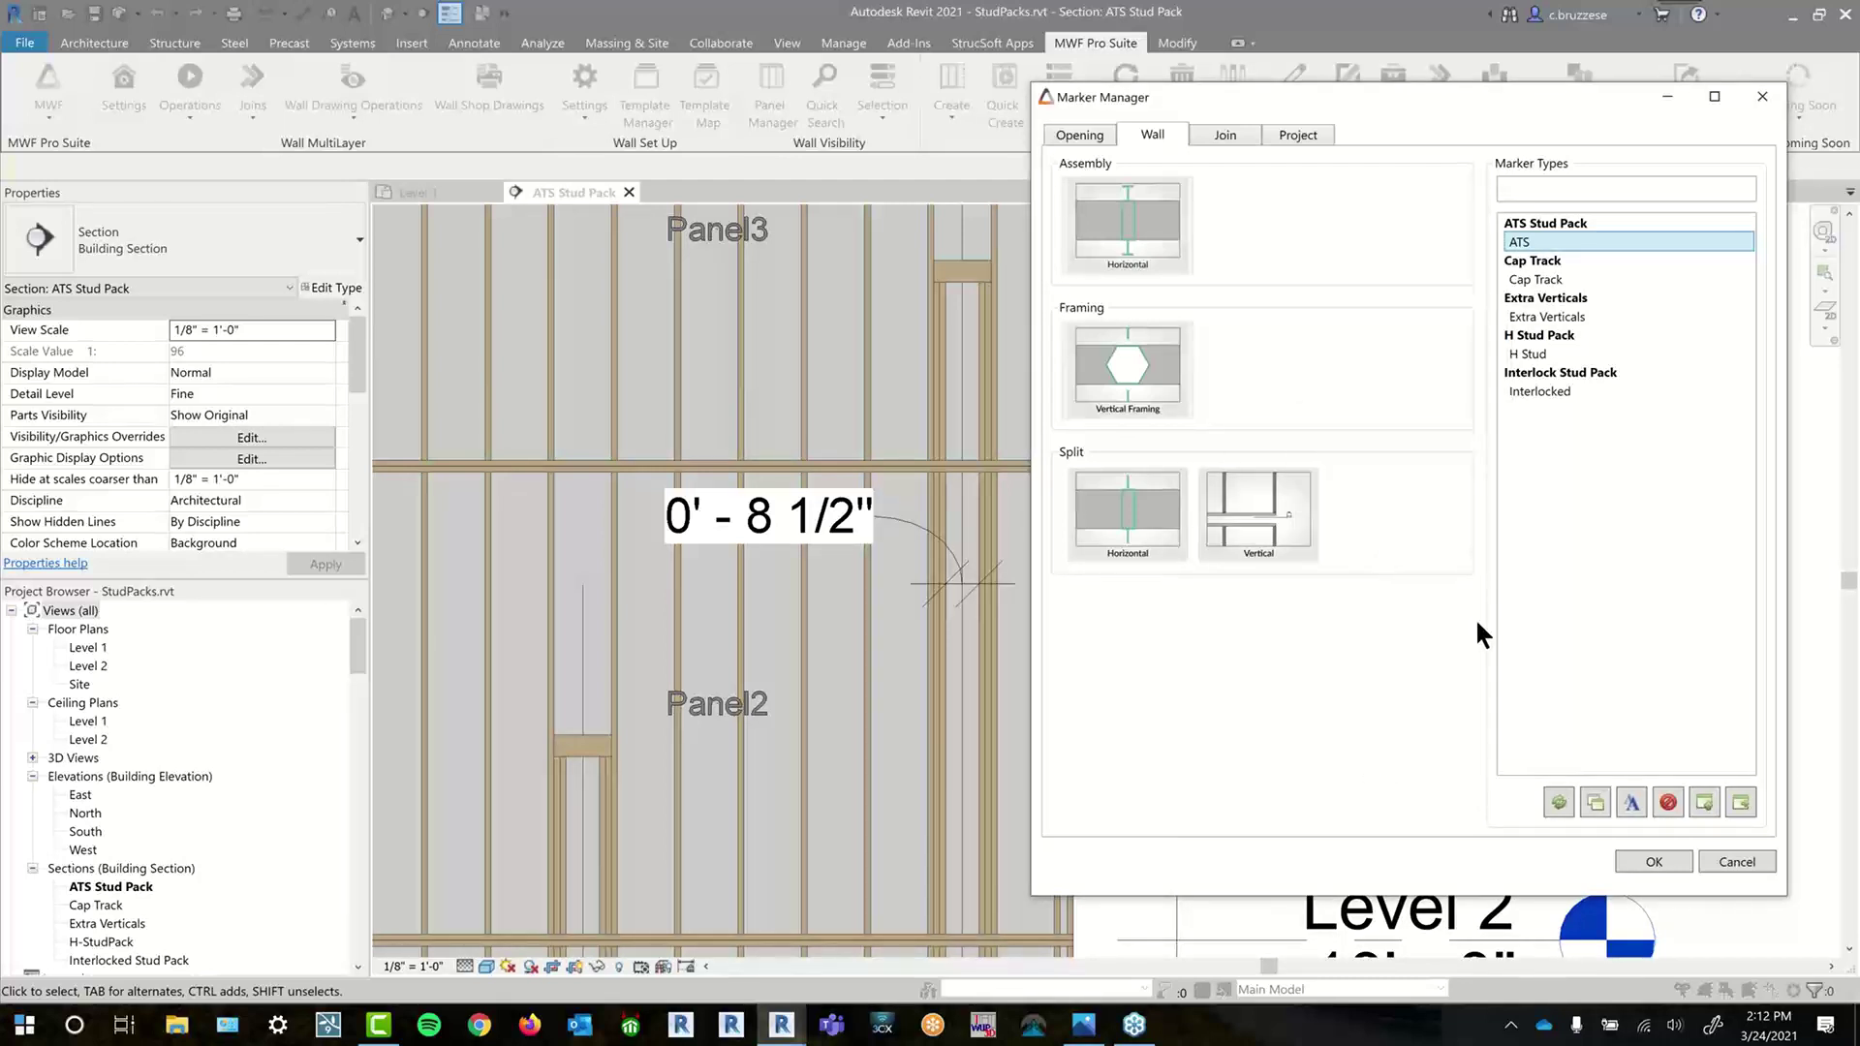
click(1653, 858)
- Regenerate the Panel2 stud pack columns with REG
scroll(1066, 552, down, 1)
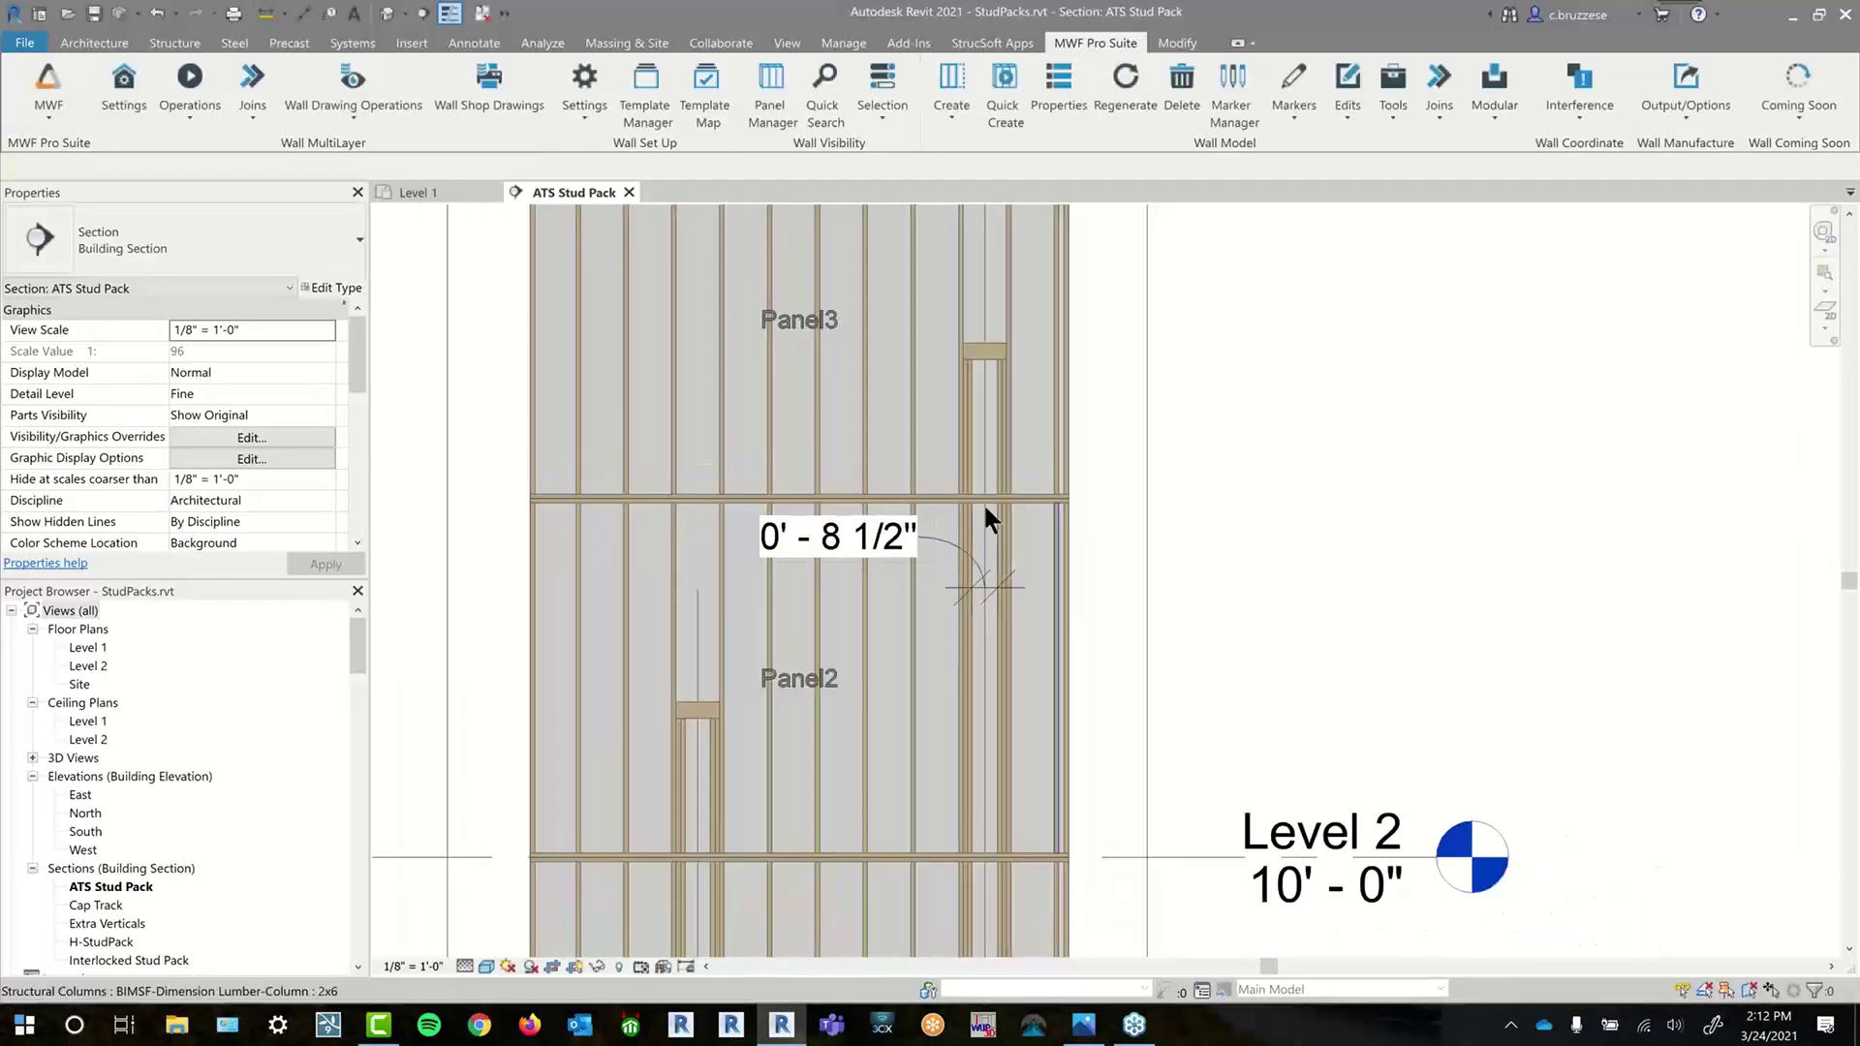
click(915, 411)
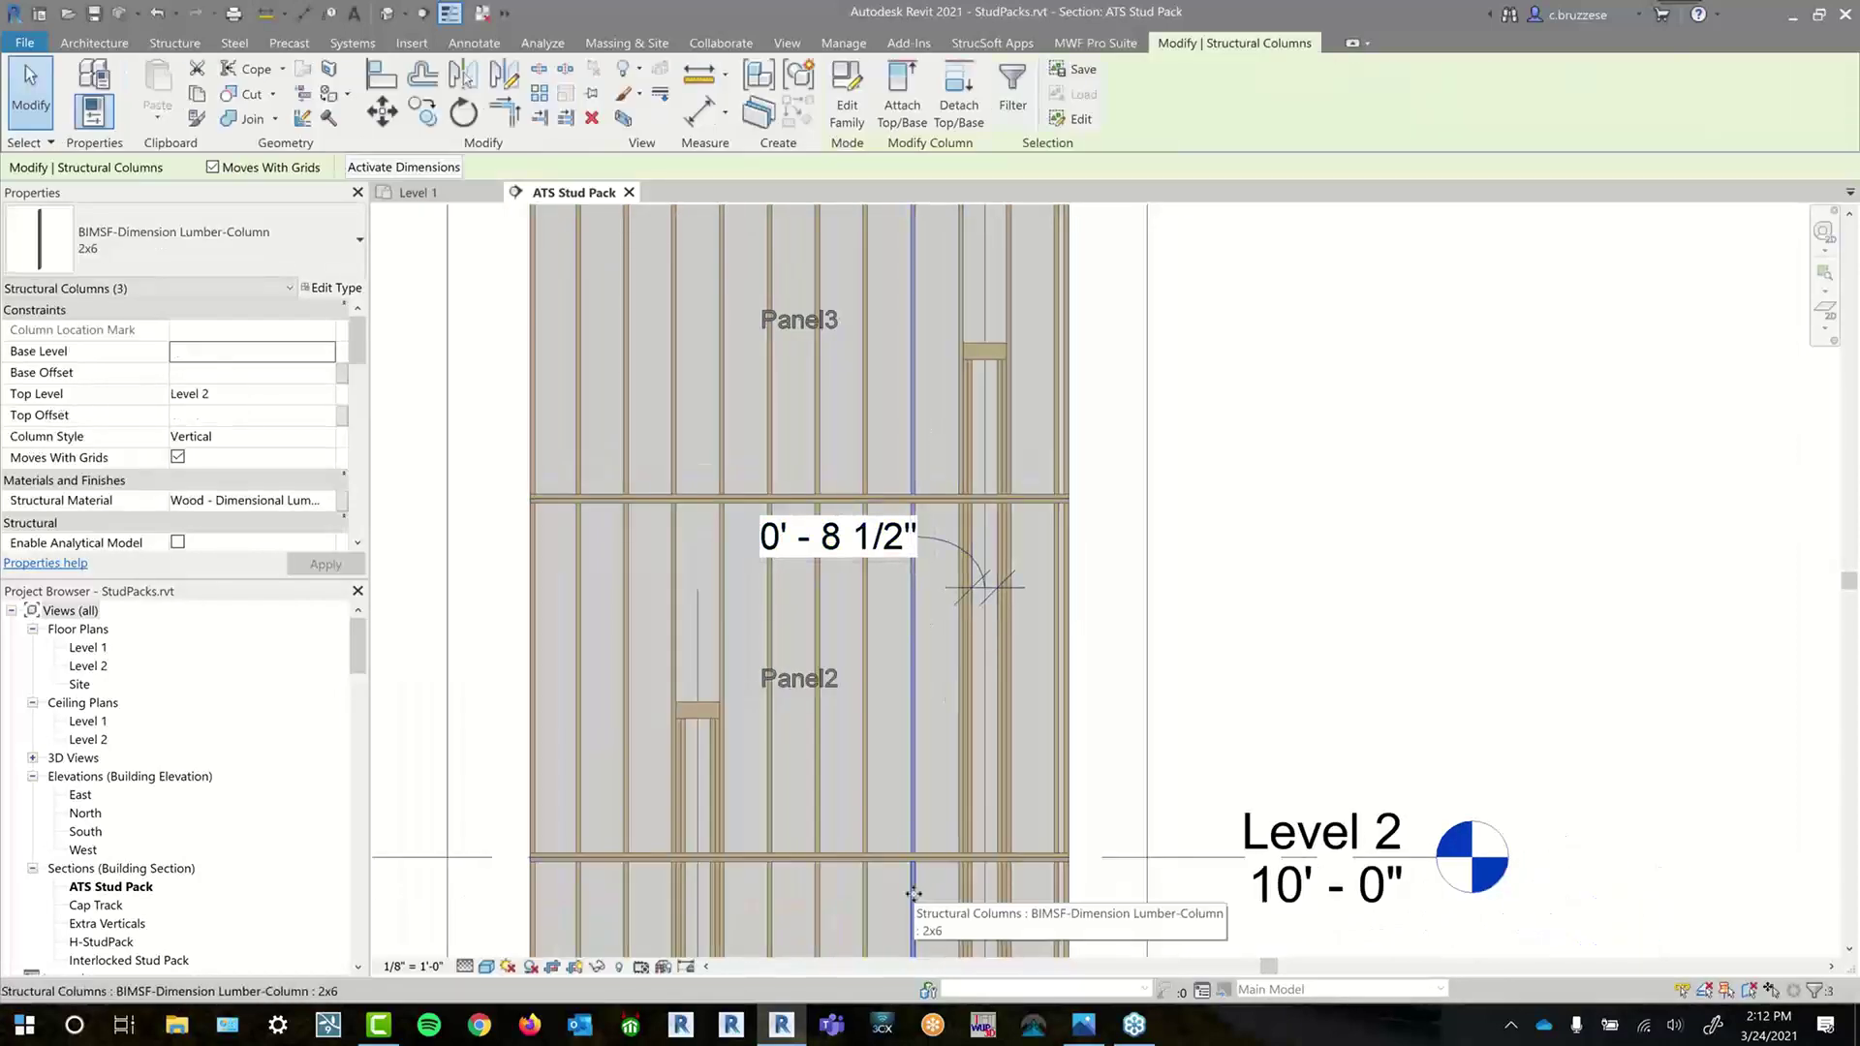
key(r)
key(g)
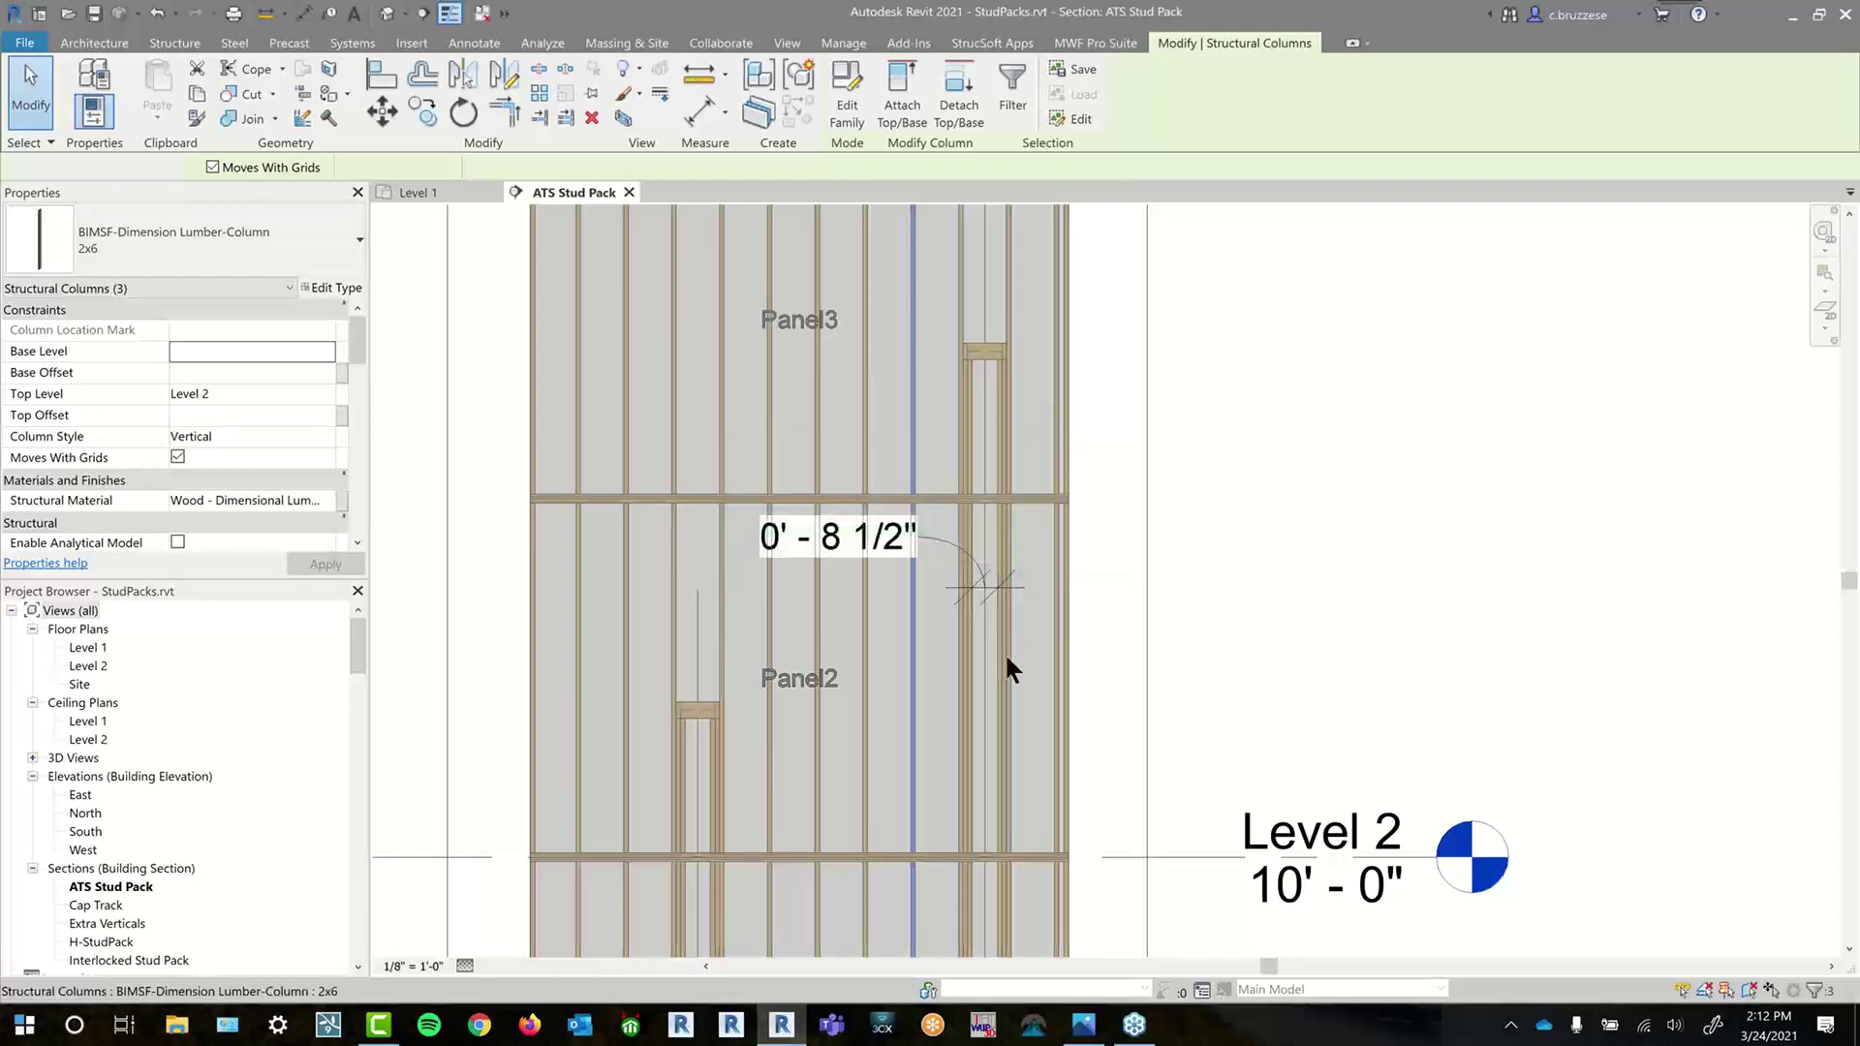
key(Escape)
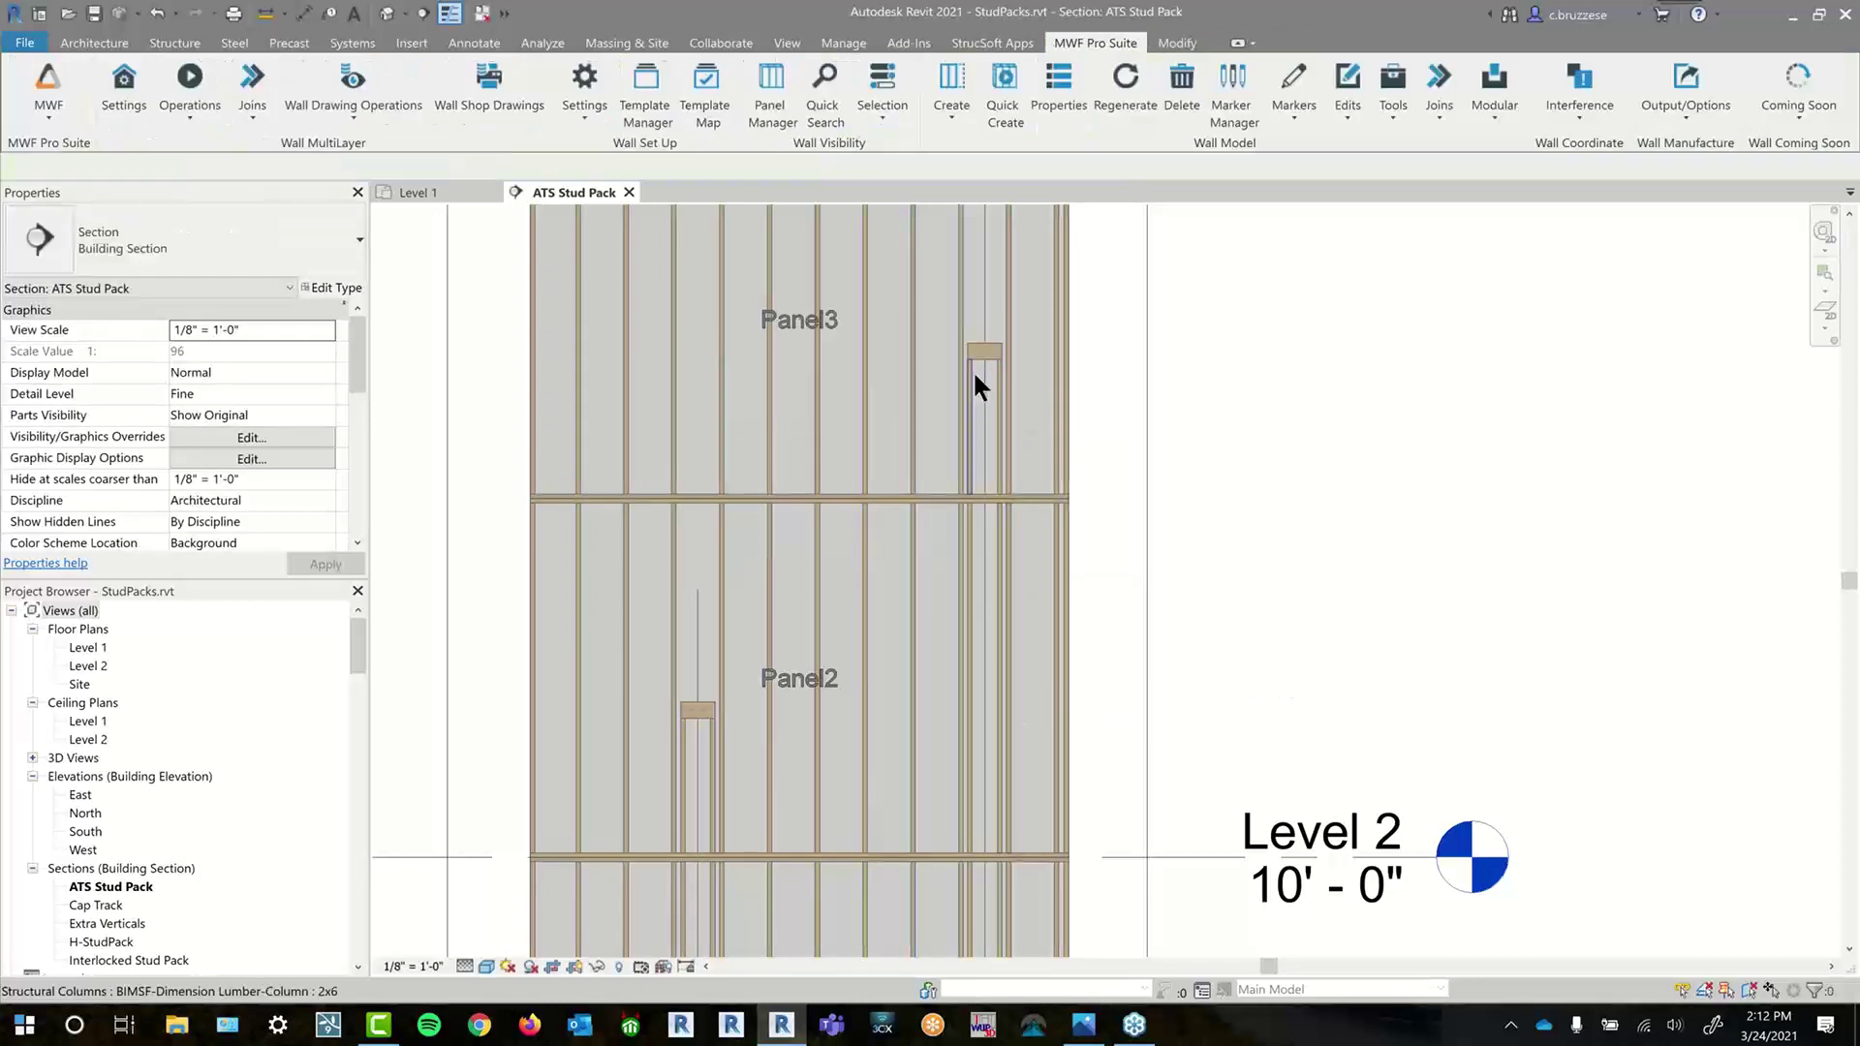
scroll(977, 378, up, 2)
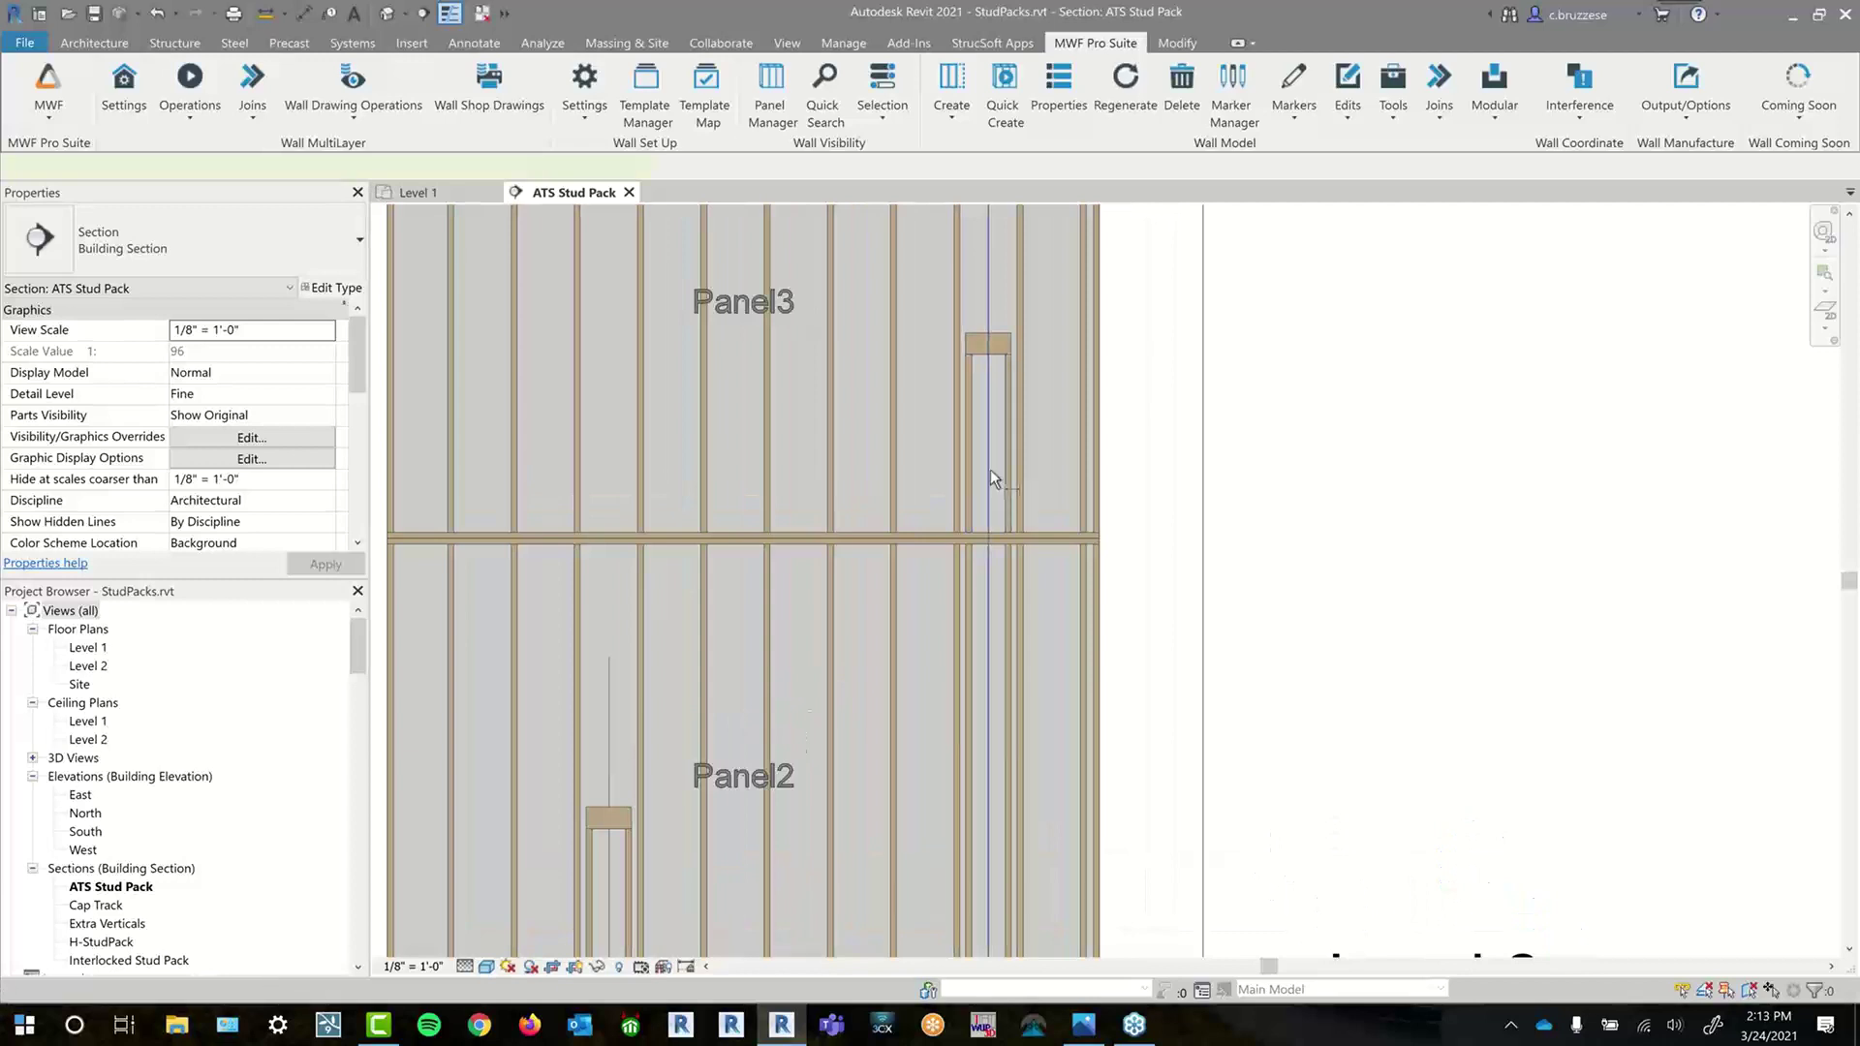
- Dimension the 0' - 8 1/2" stud spacing above the Panel3 header
key(d)
key(i)
scroll(974, 456, up, 2)
click(974, 455)
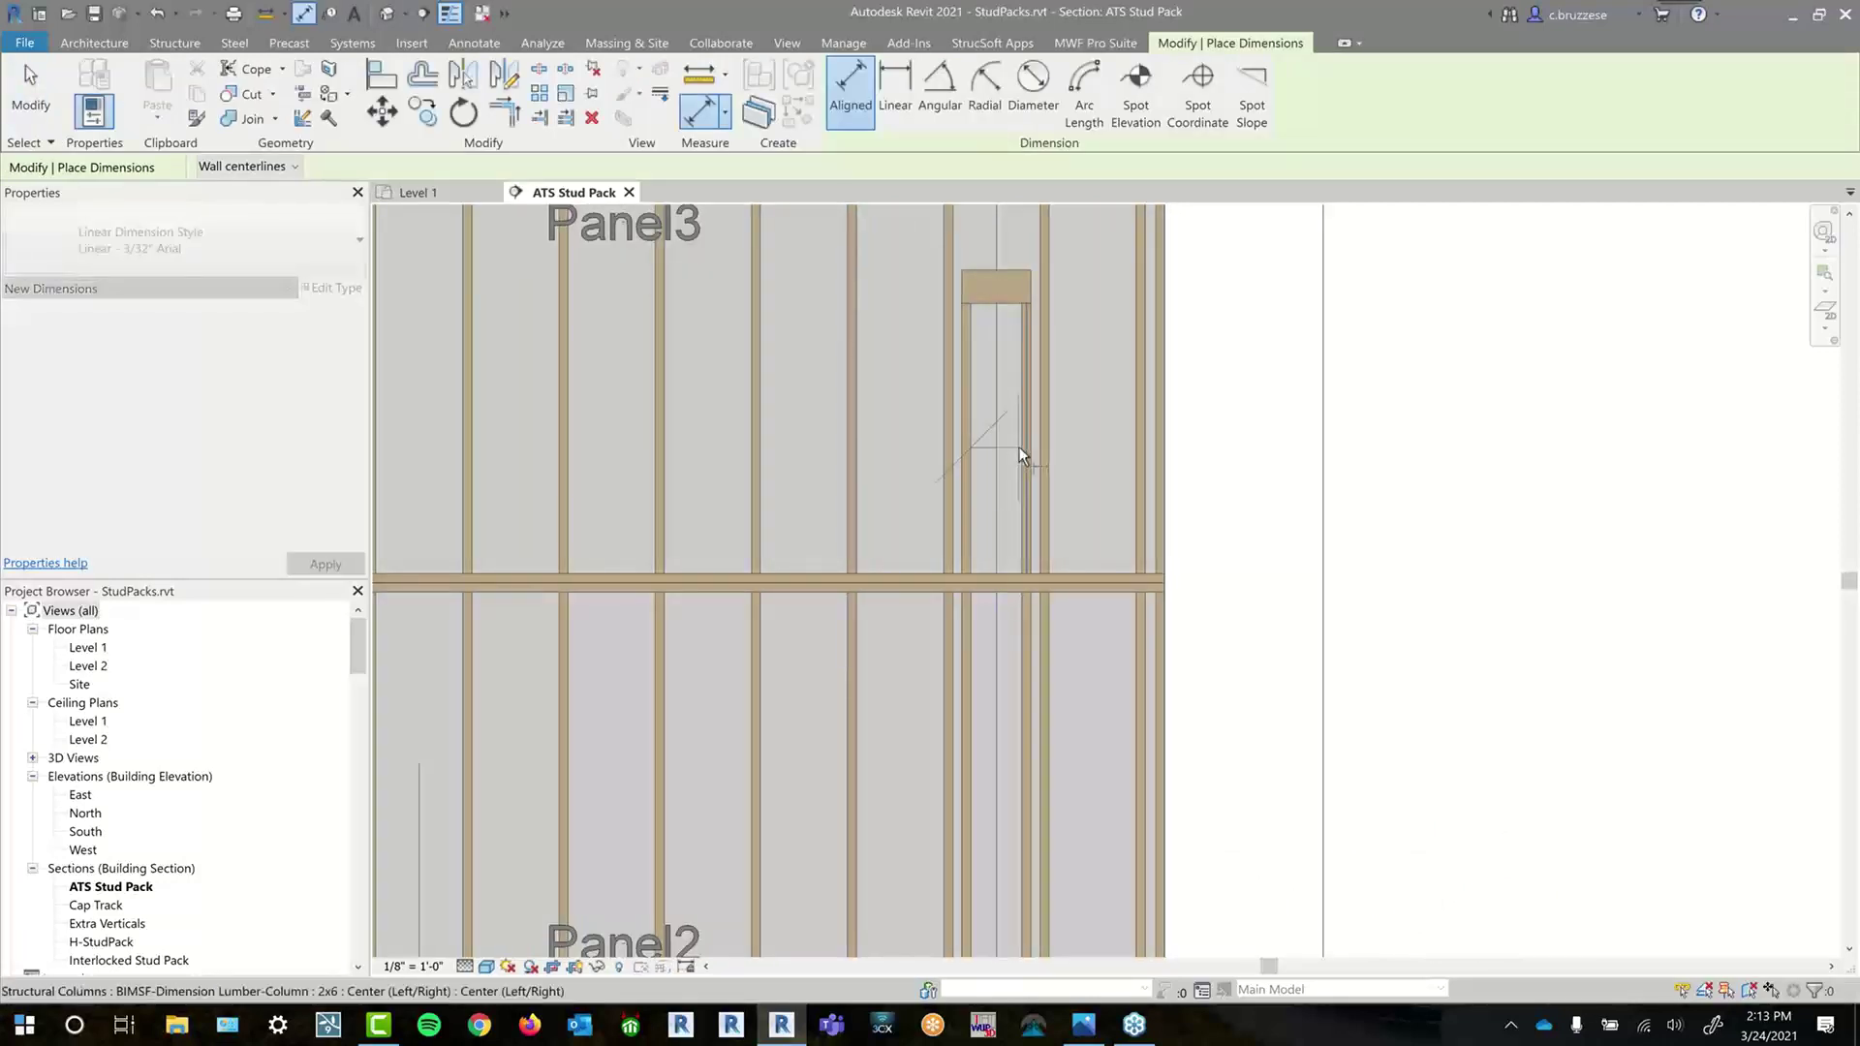
scroll(986, 655, down, 2)
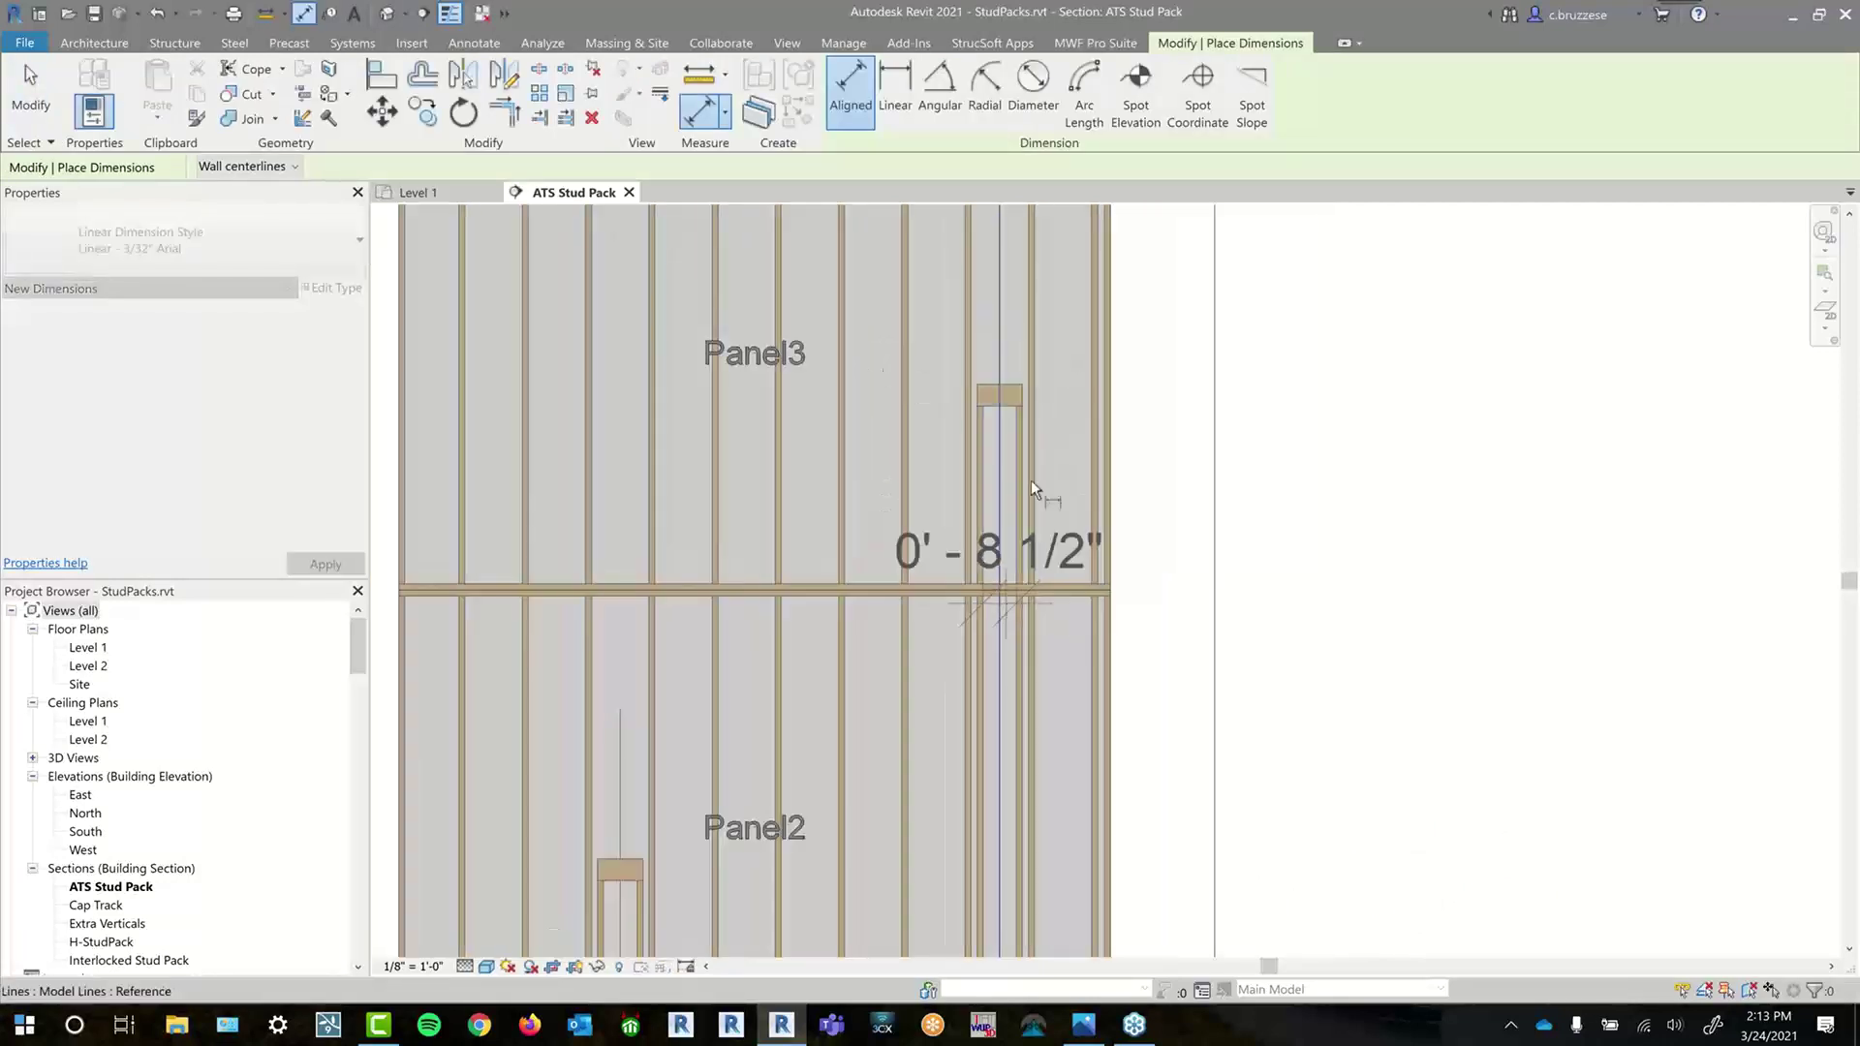
click(1027, 417)
click(1071, 222)
key(Escape)
key(Escape)
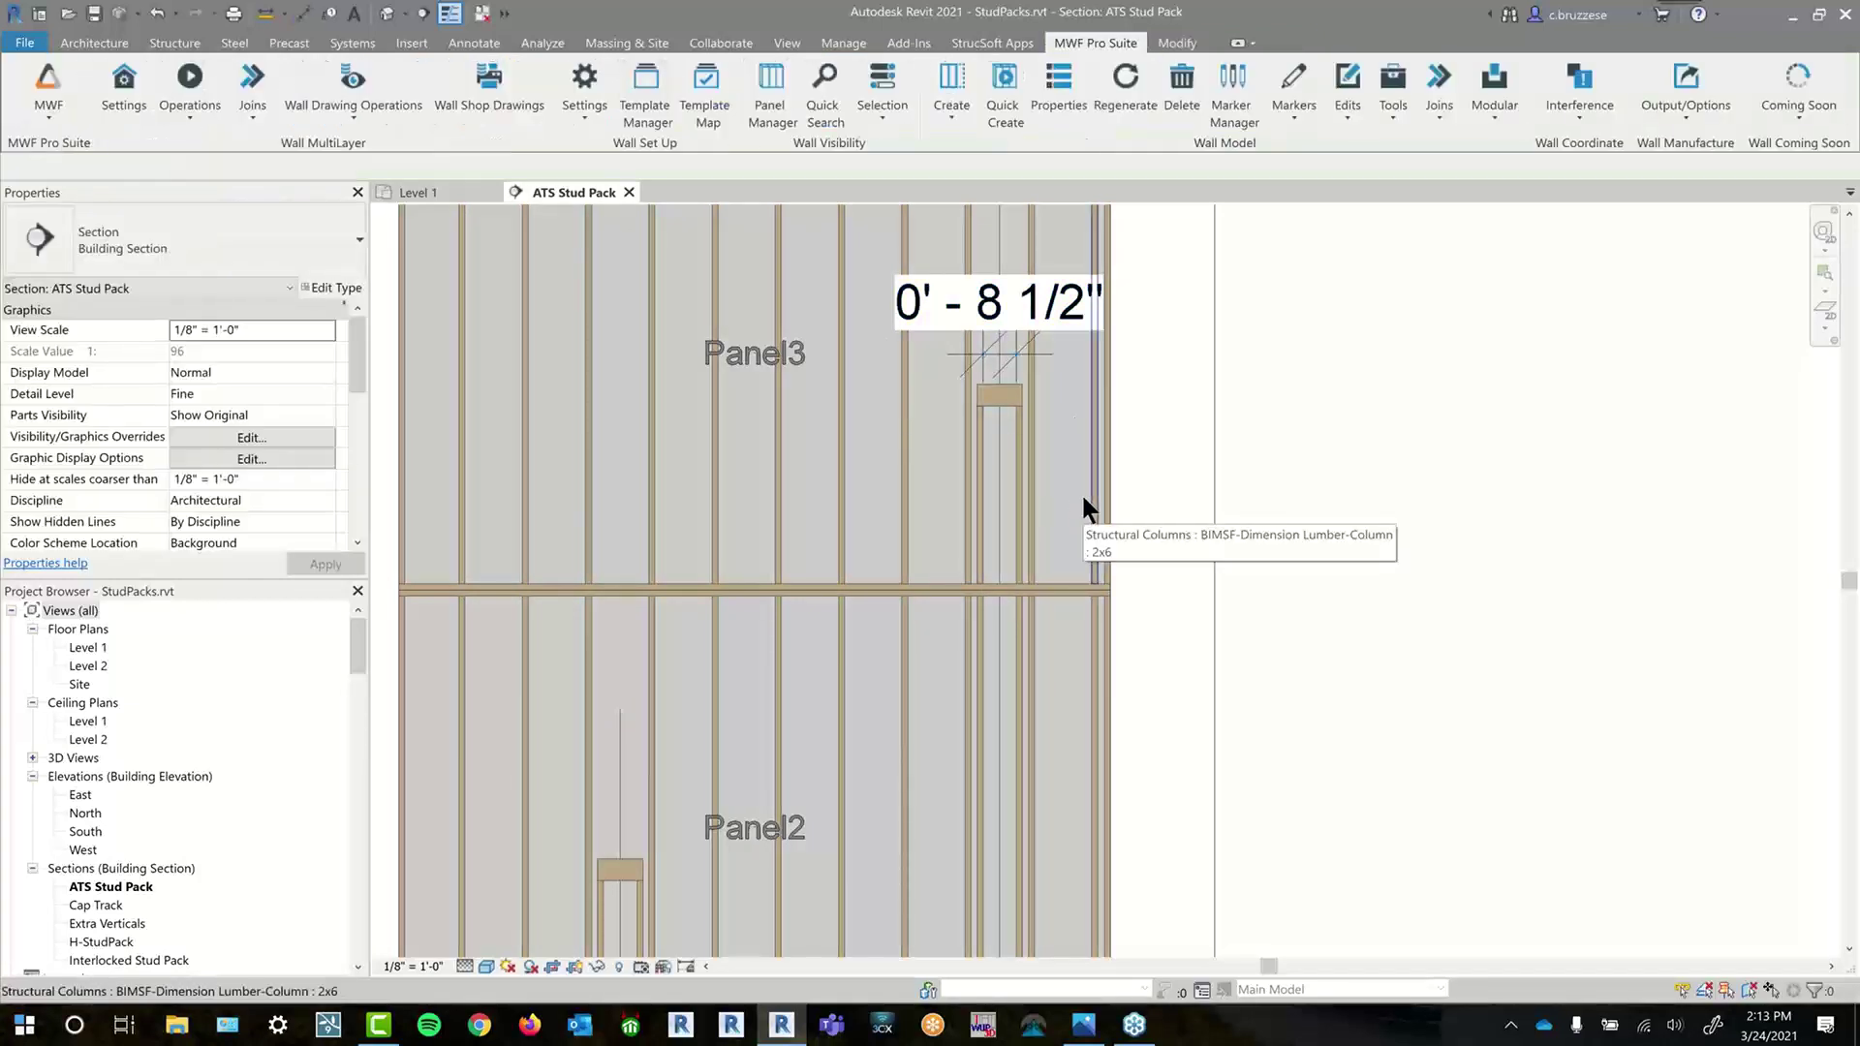
- Inspect the regenerated Panel3 and Panel2 studs, then clear the selection
click(985, 457)
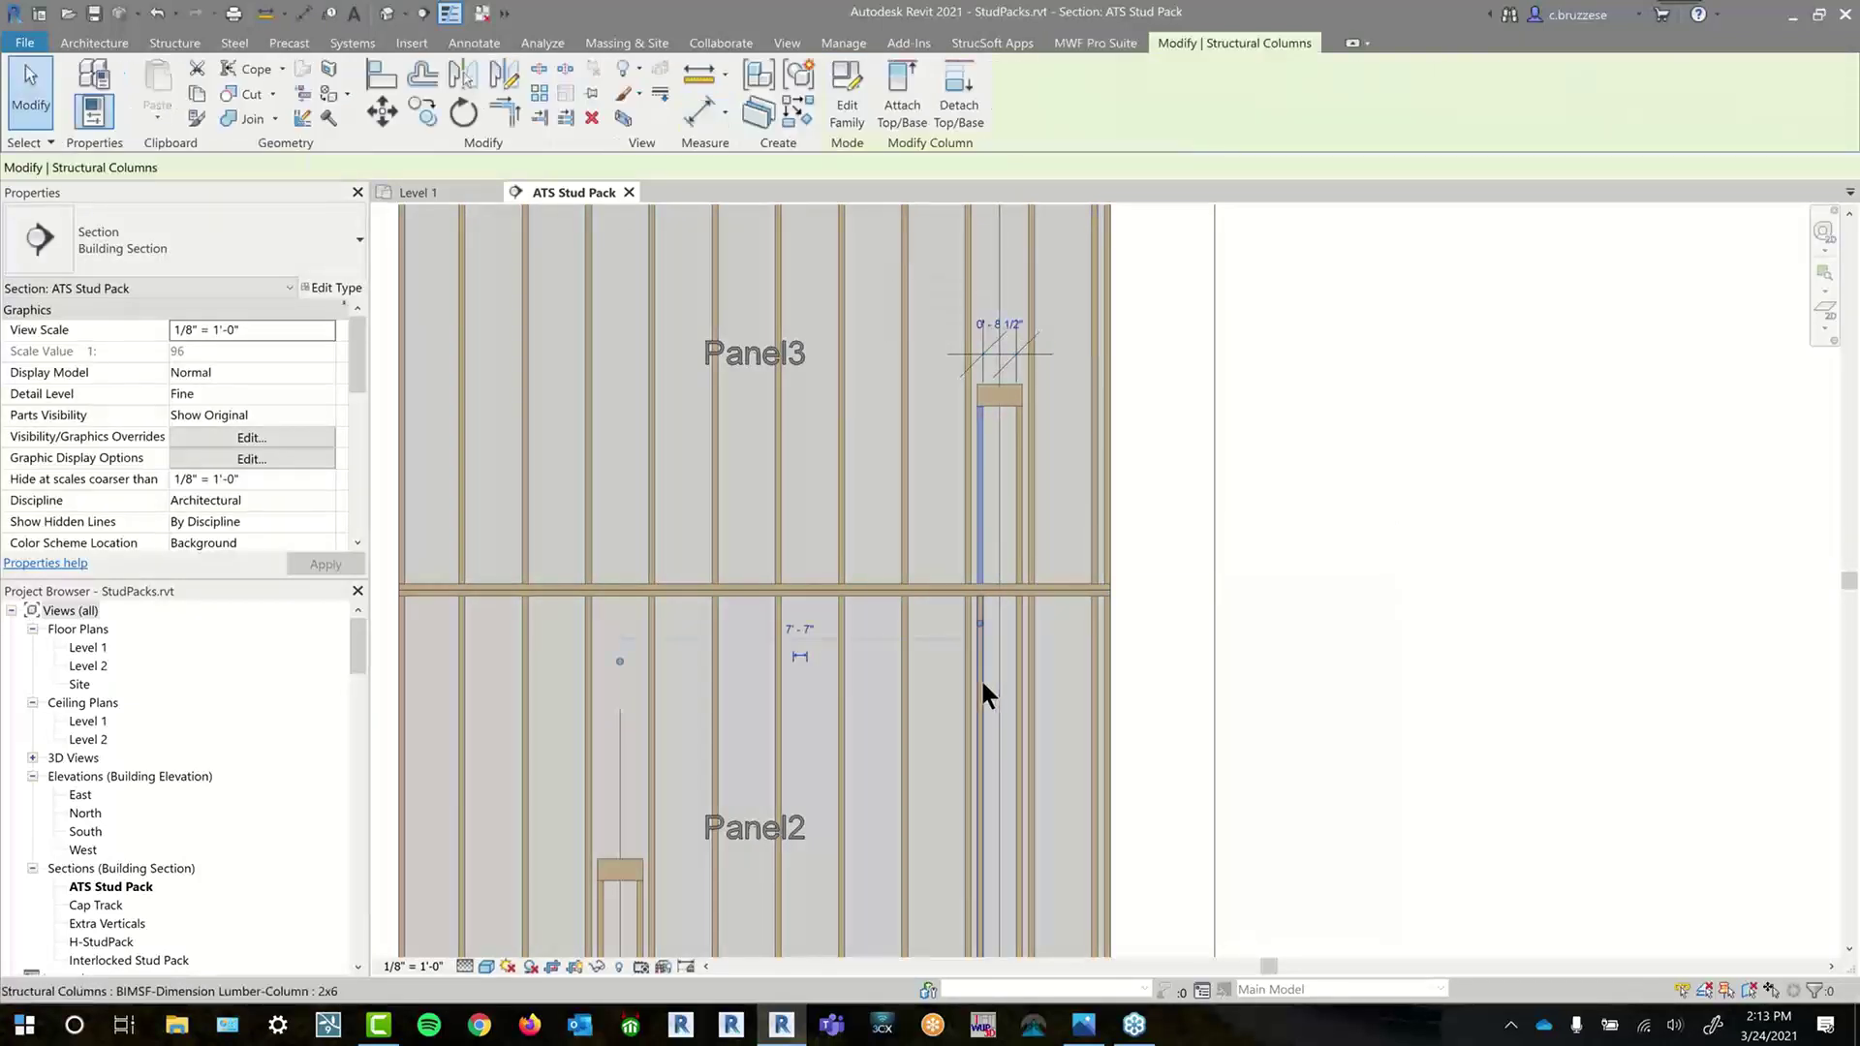
click(1016, 699)
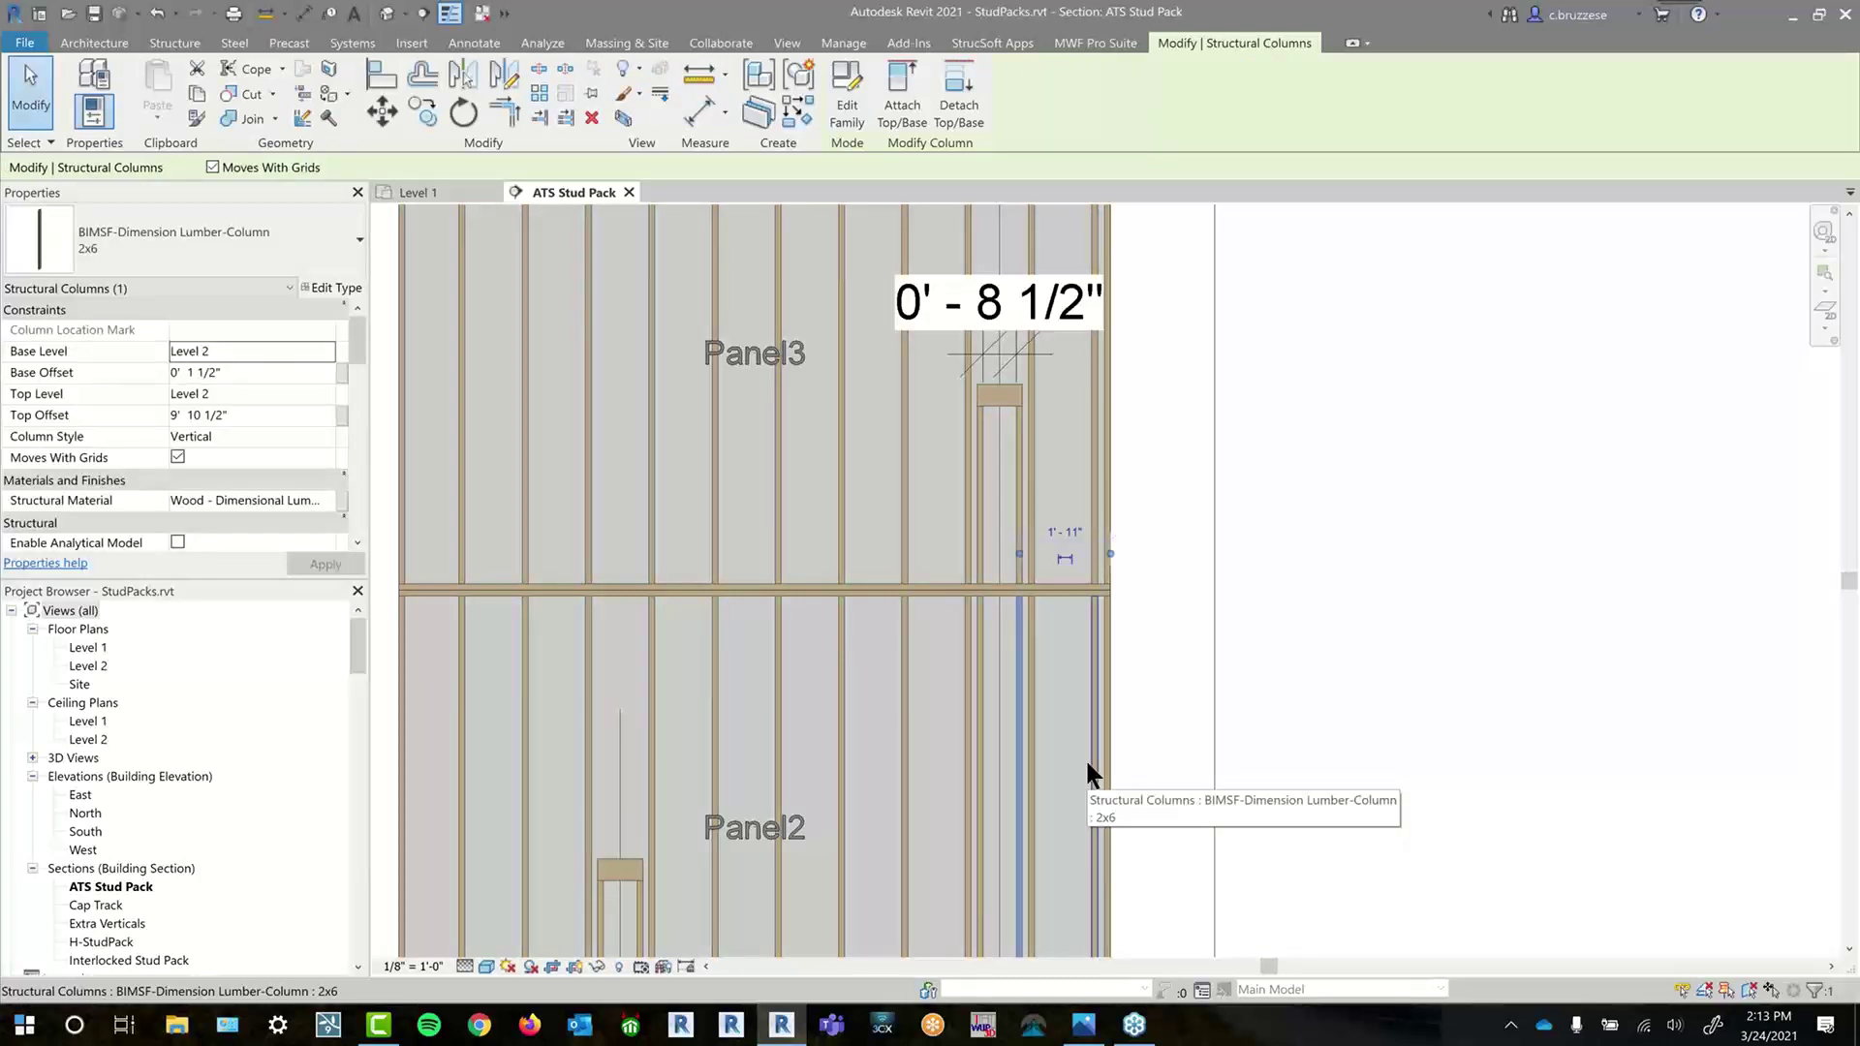
scroll(1090, 780, down, 3)
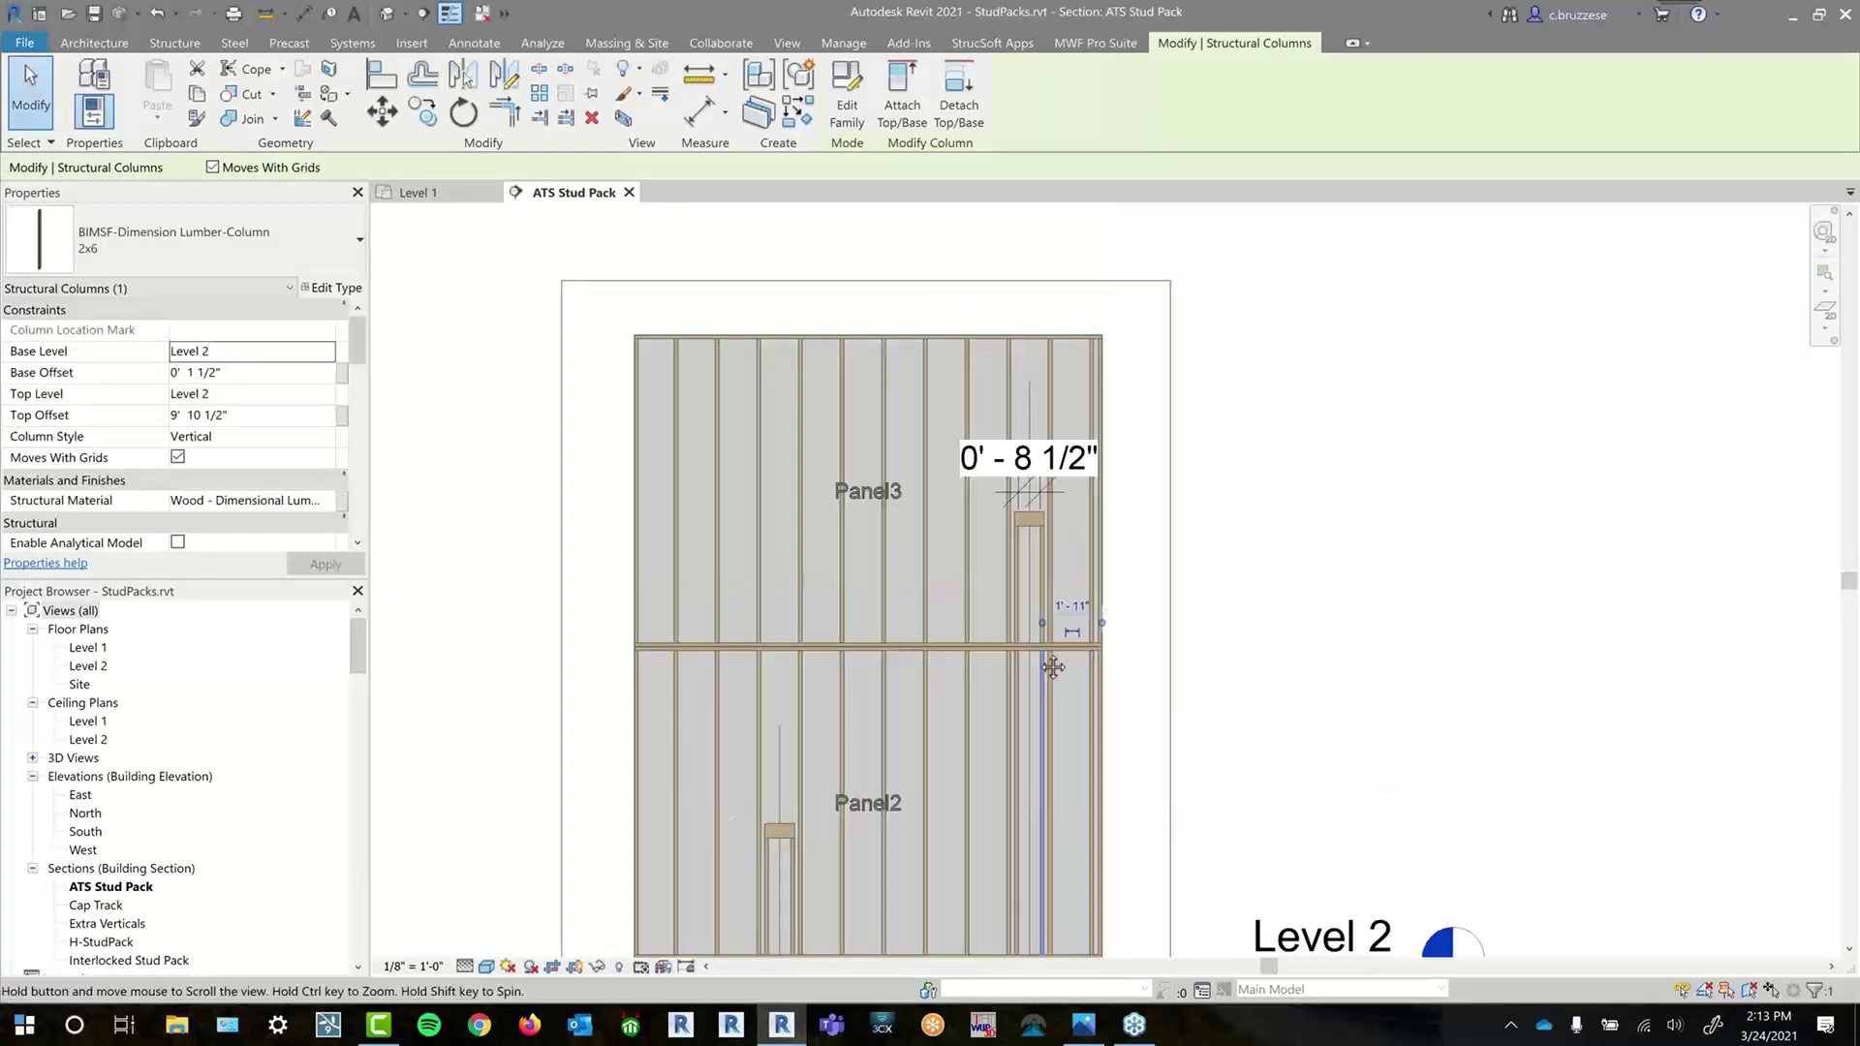
scroll(967, 833, up, 2)
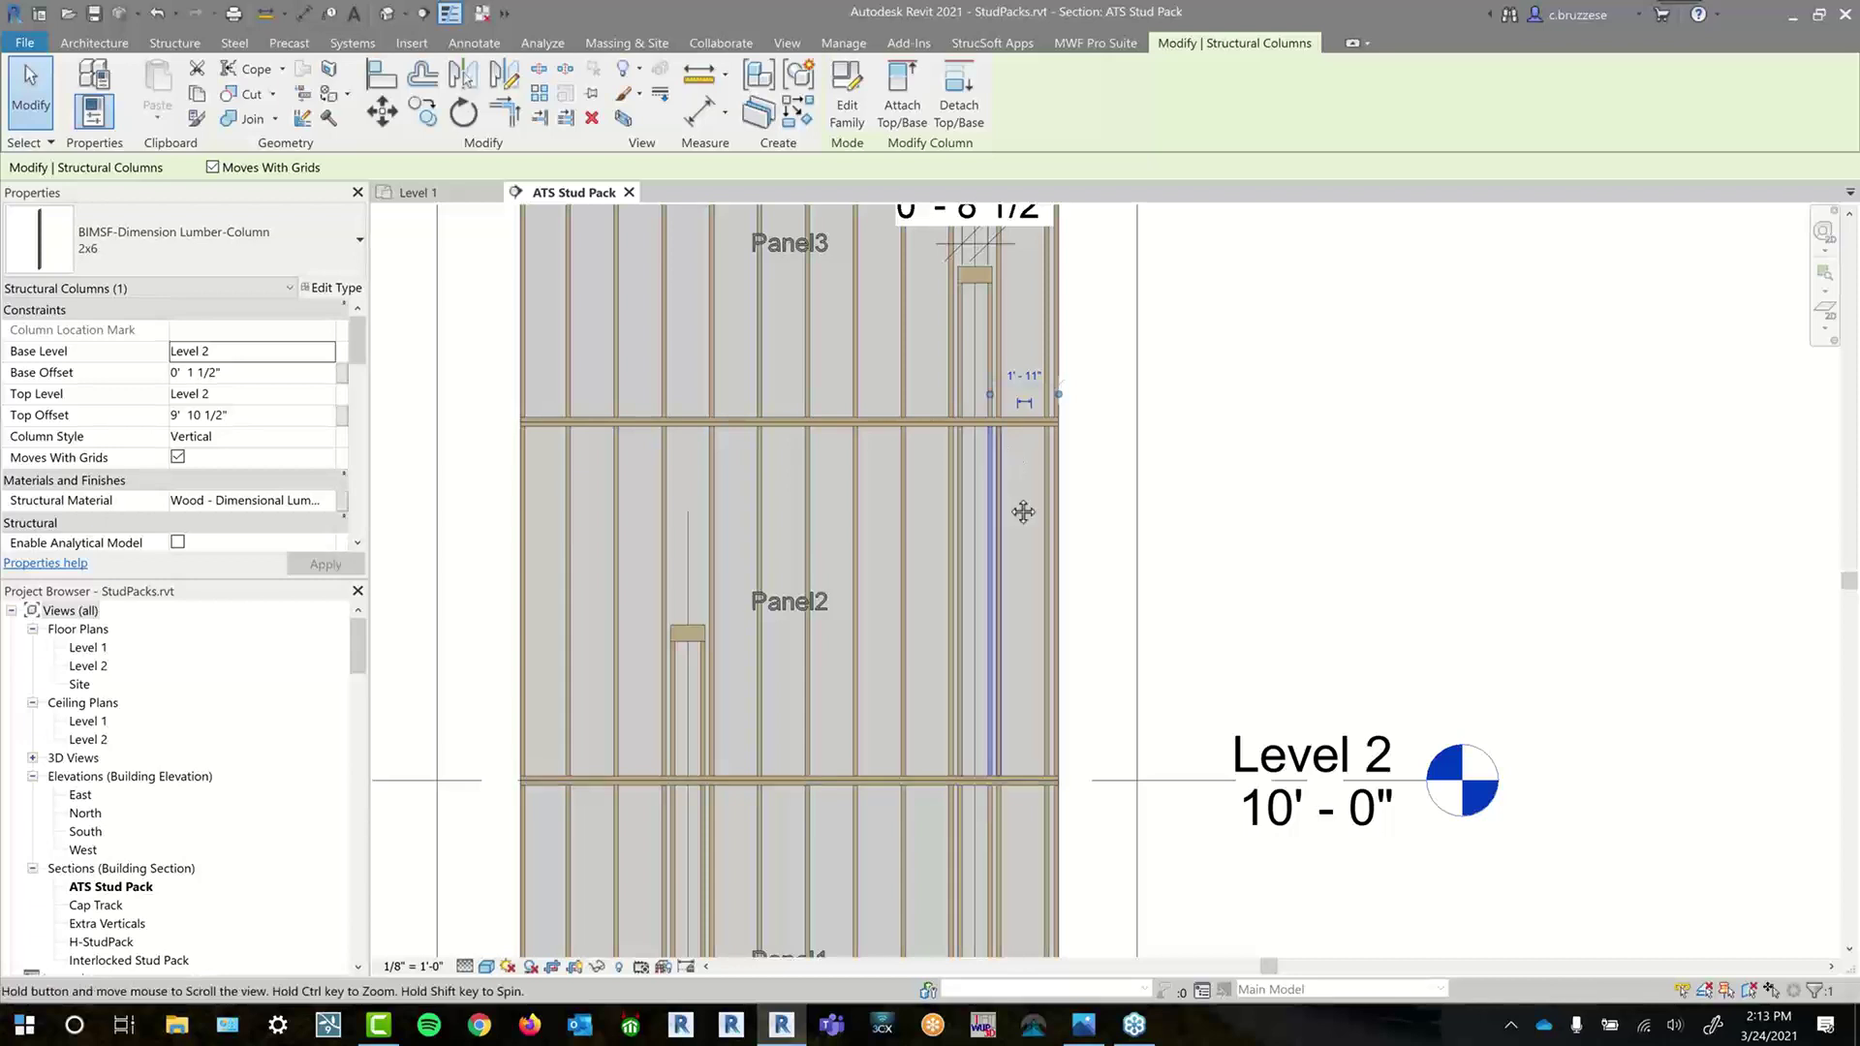
ctrl+scroll(1021, 511, up, 1)
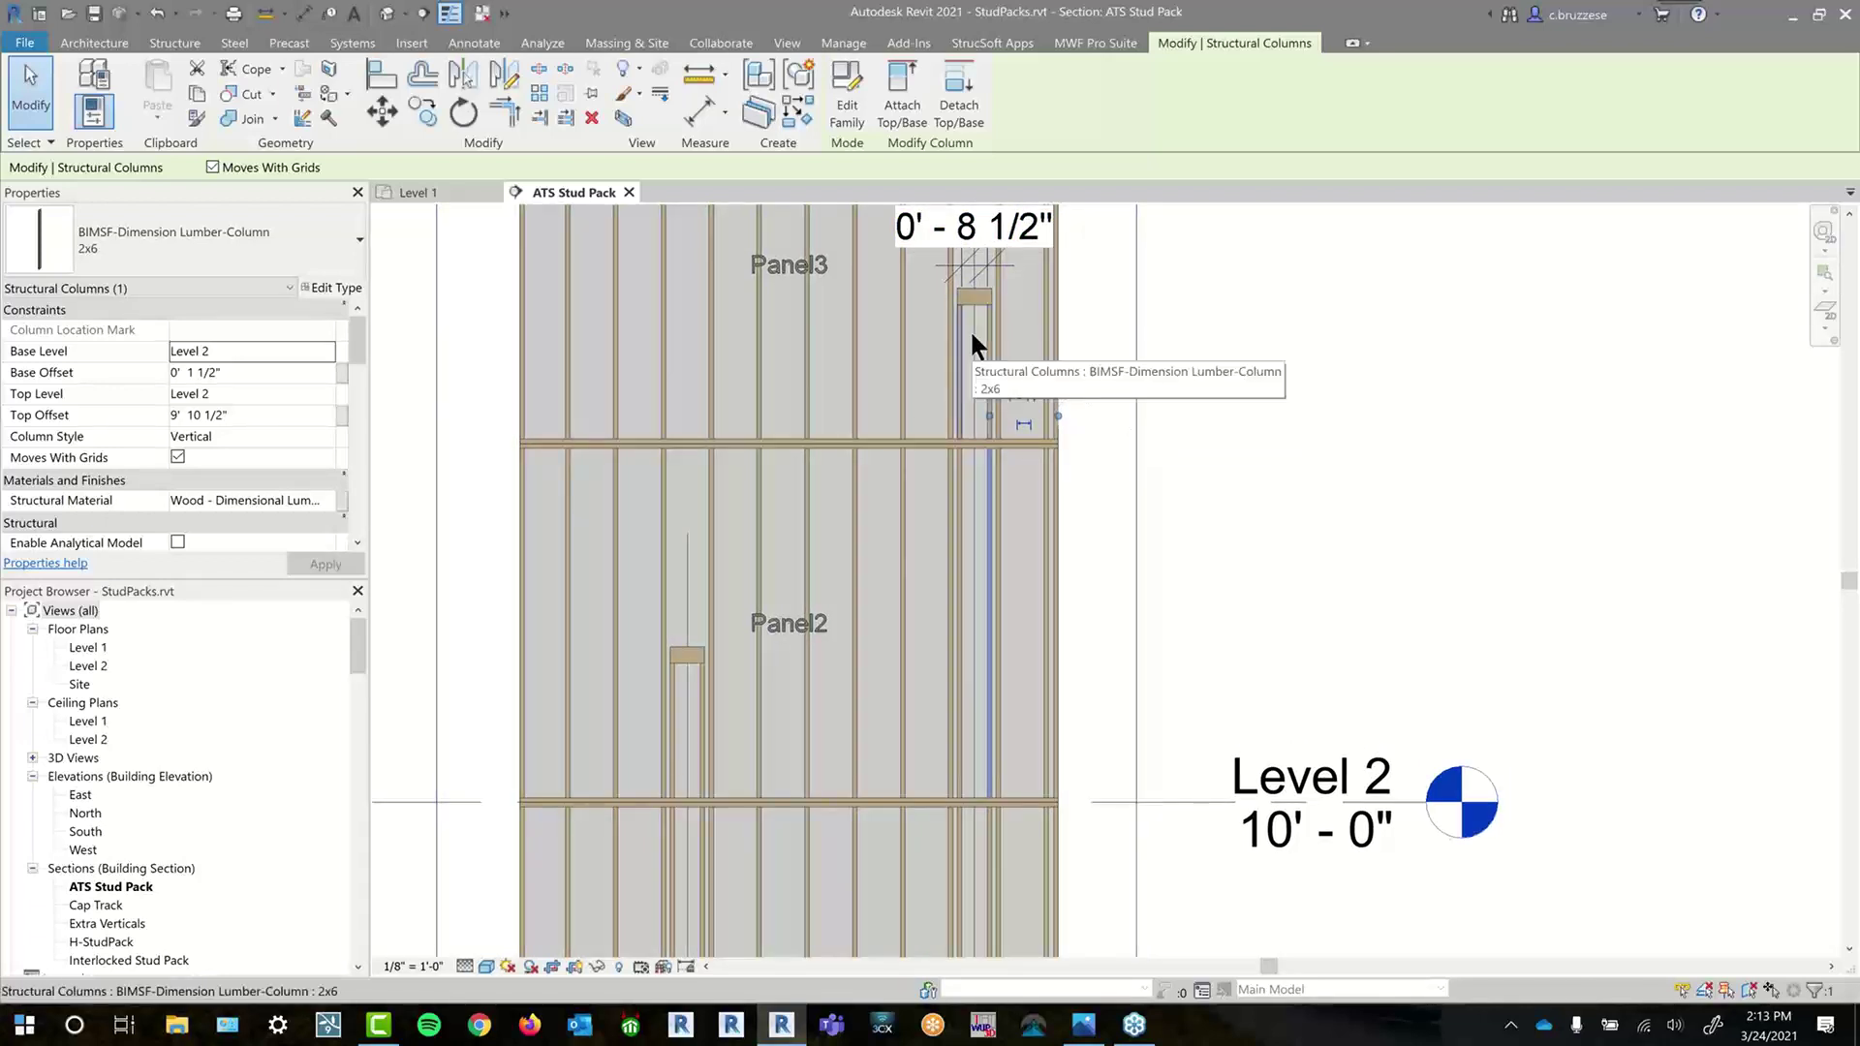
scroll(969, 330, up, 2)
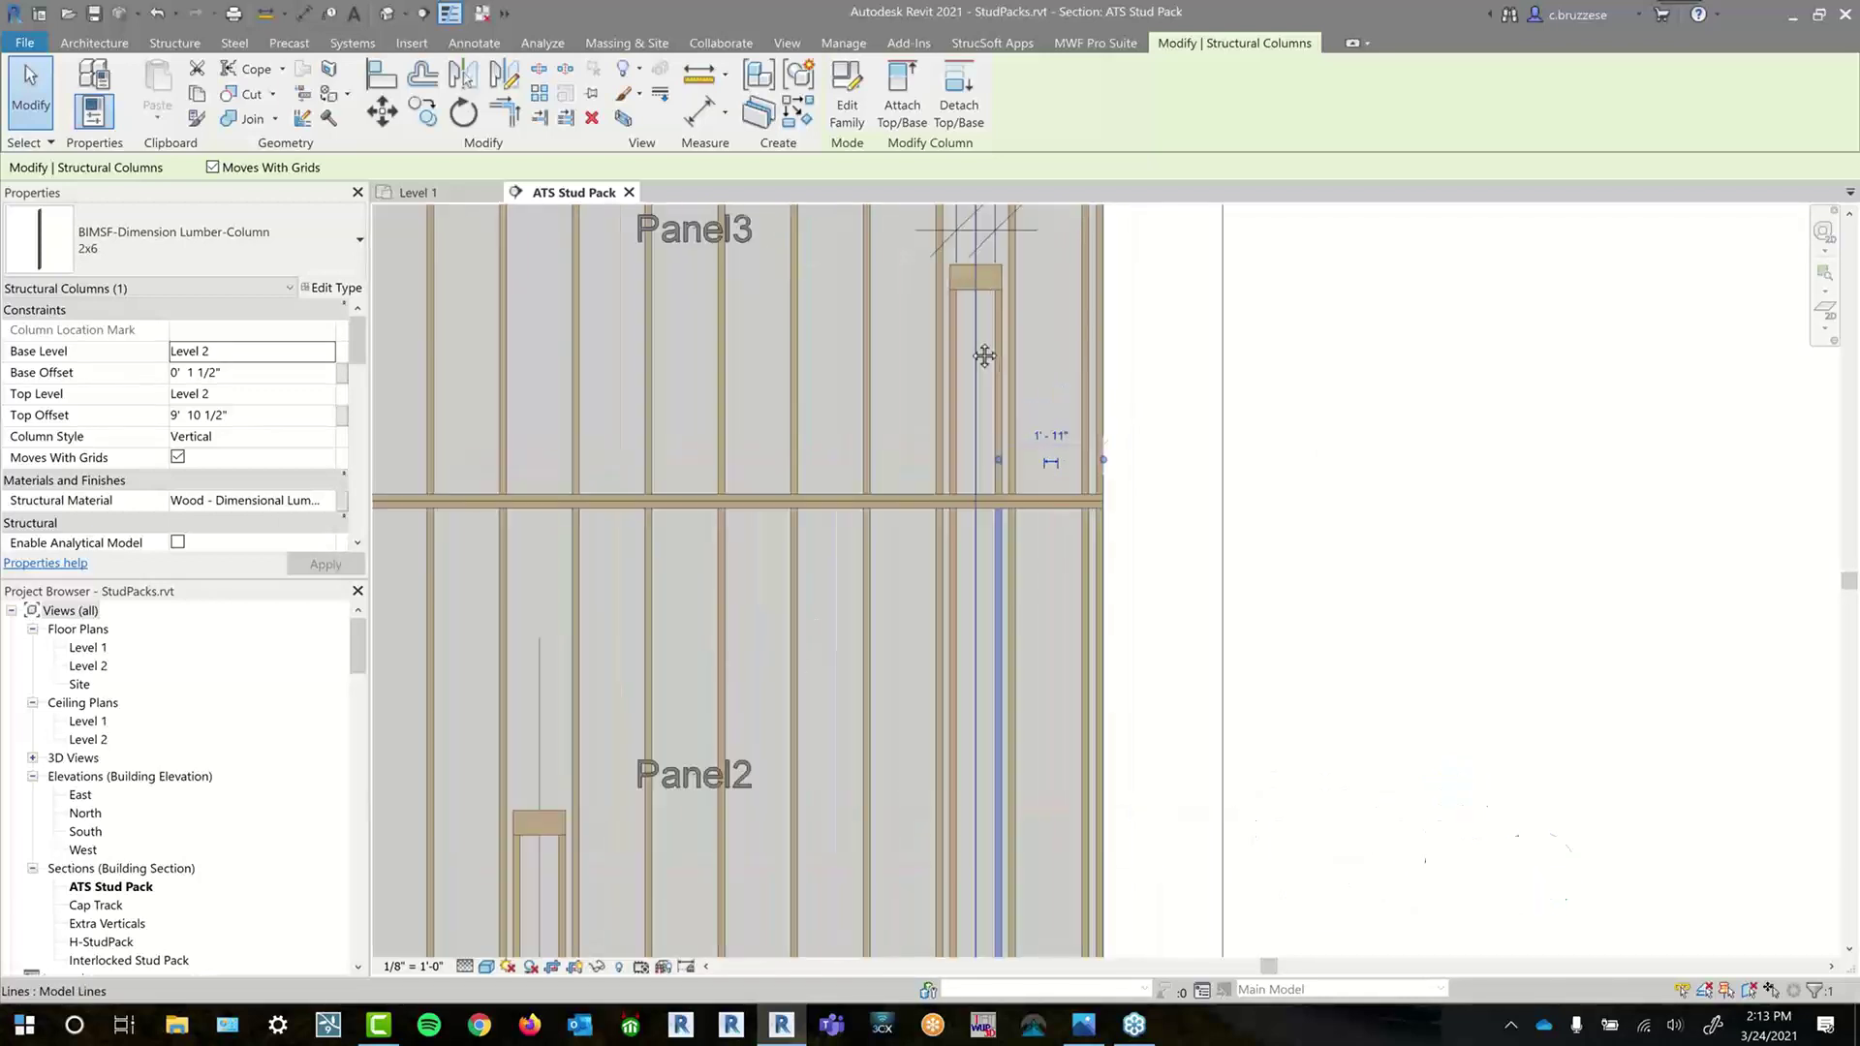
scroll(841, 505, down, 1)
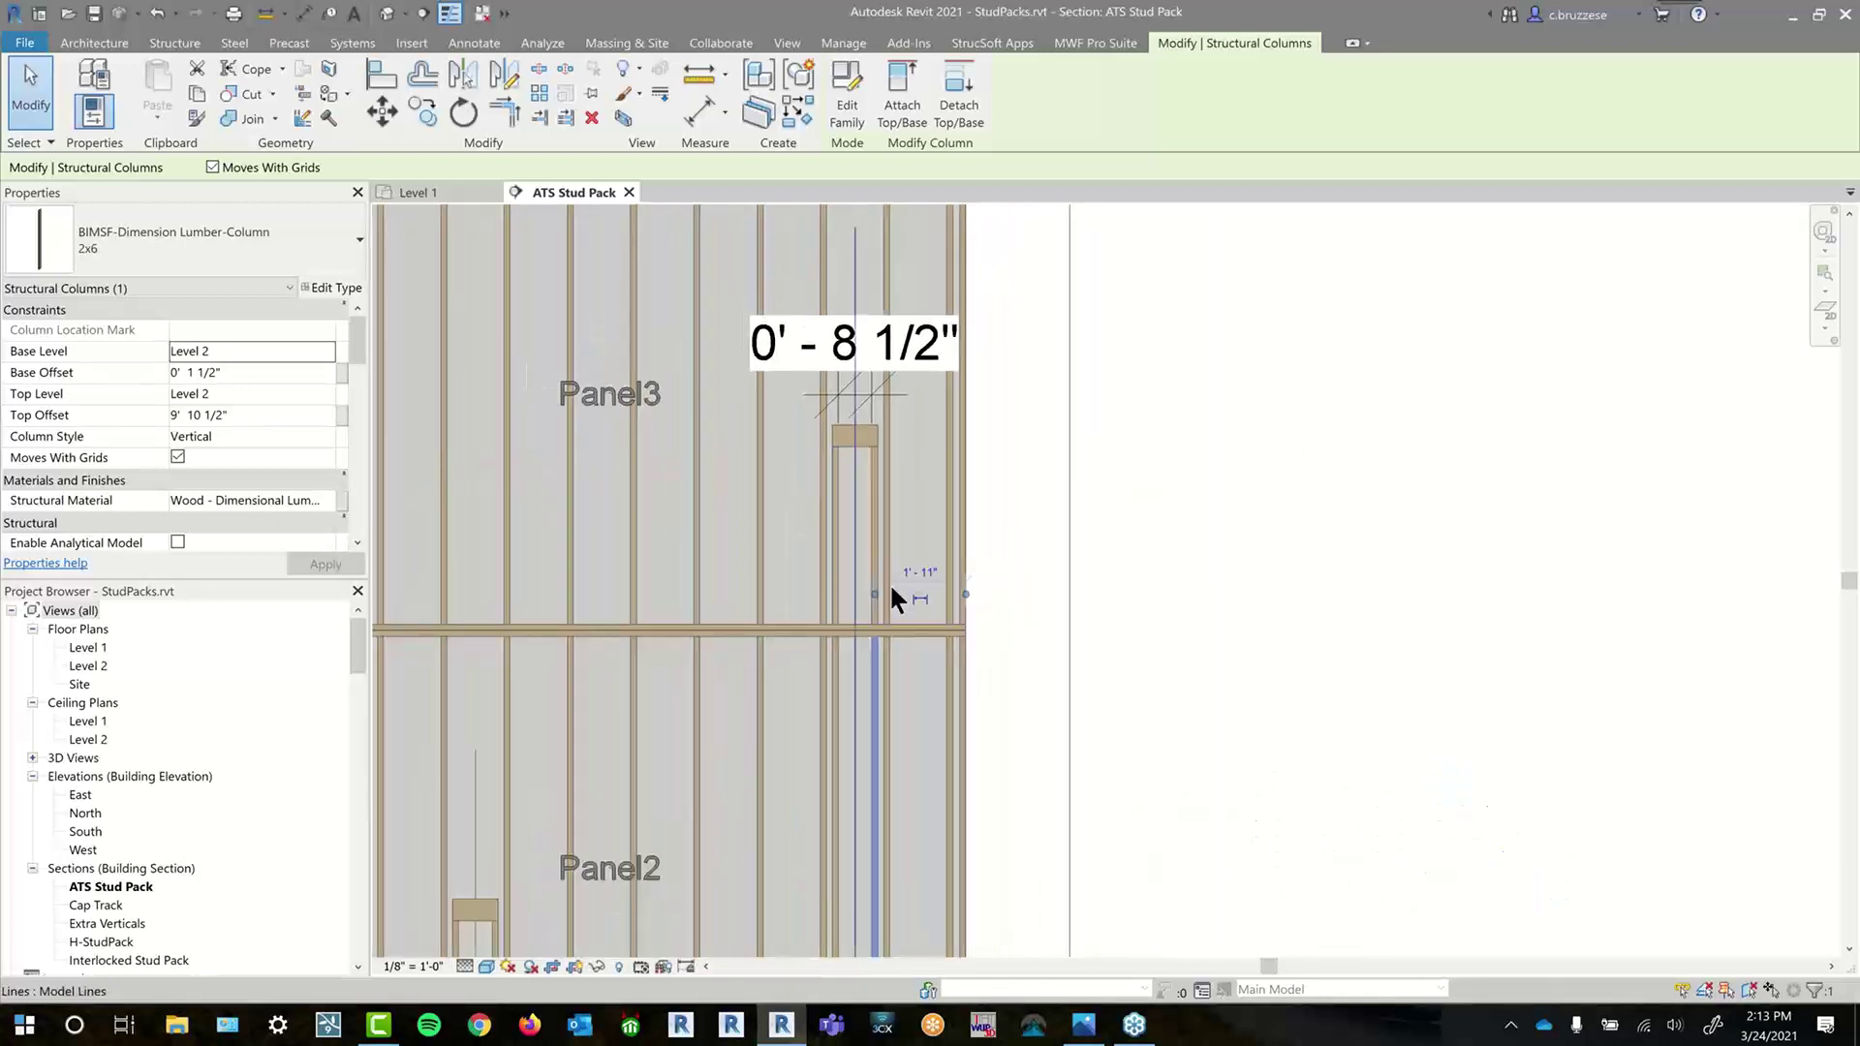
click(909, 509)
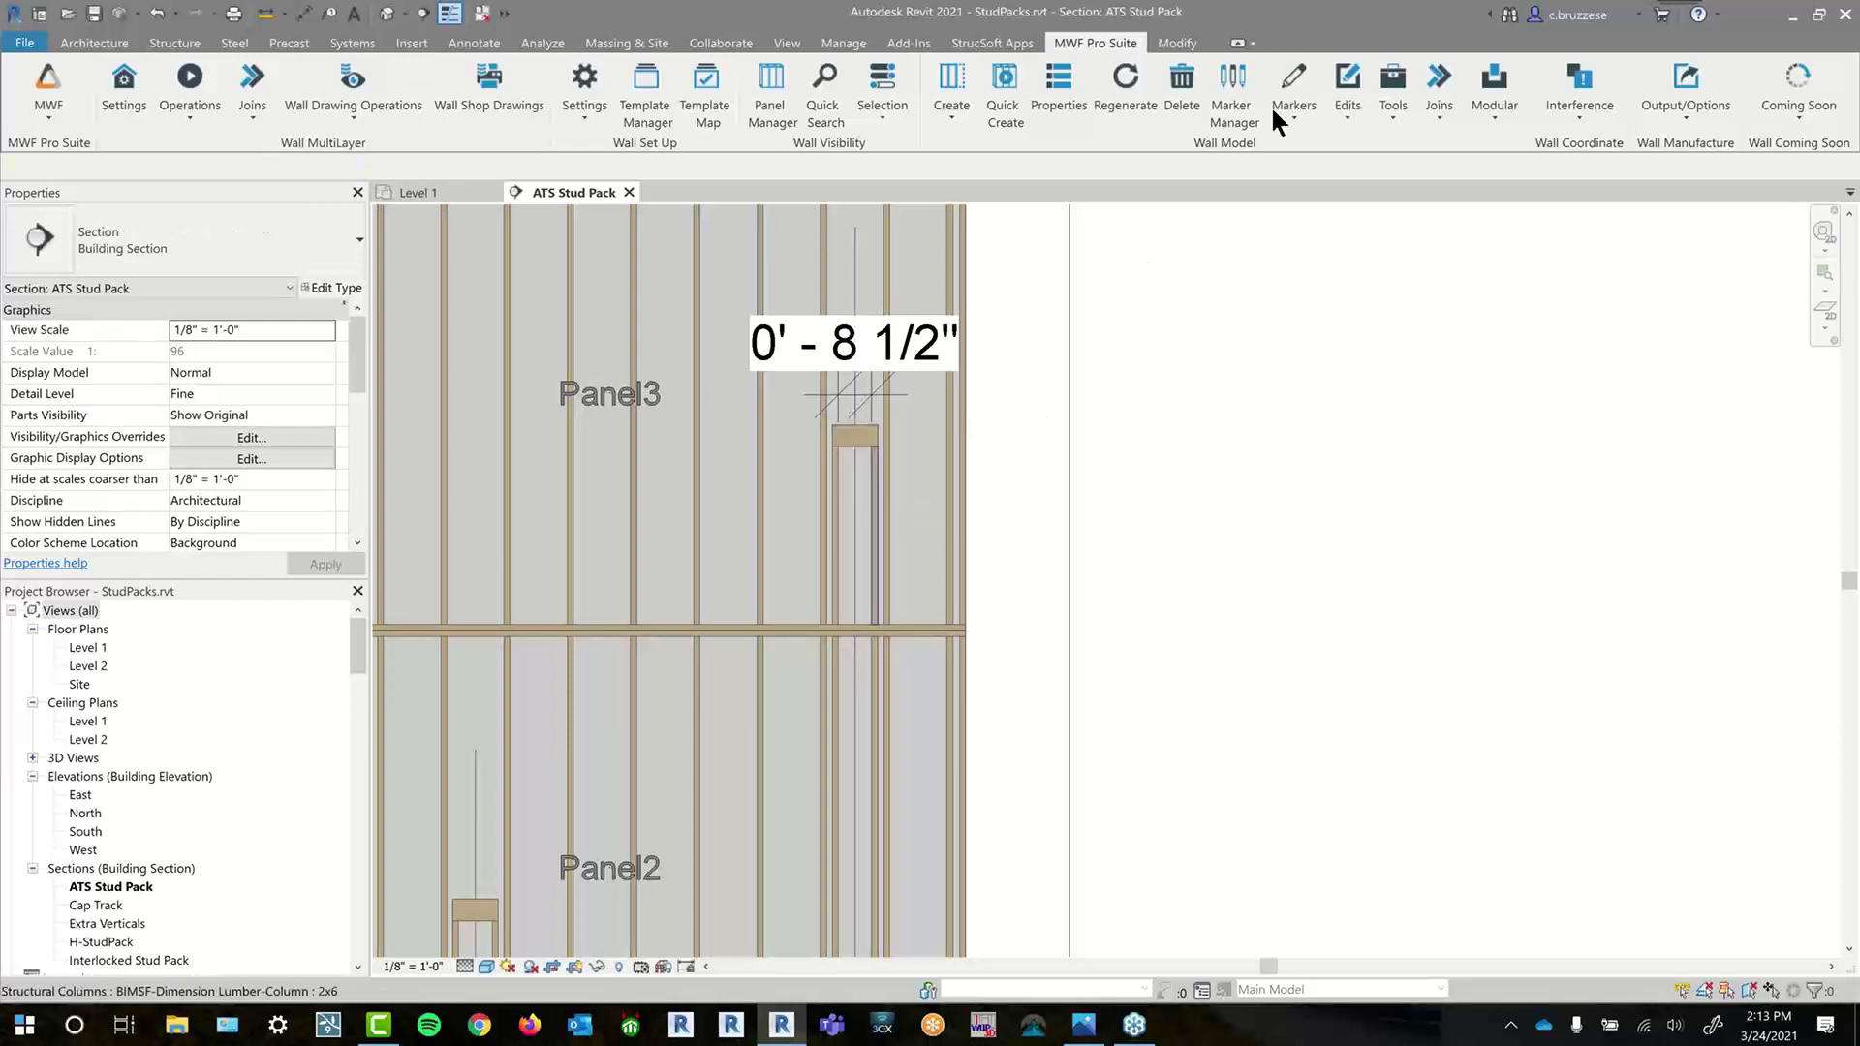
- Open the ATS stud pack settings under Vertical Framing in Marker Manager
click(1232, 92)
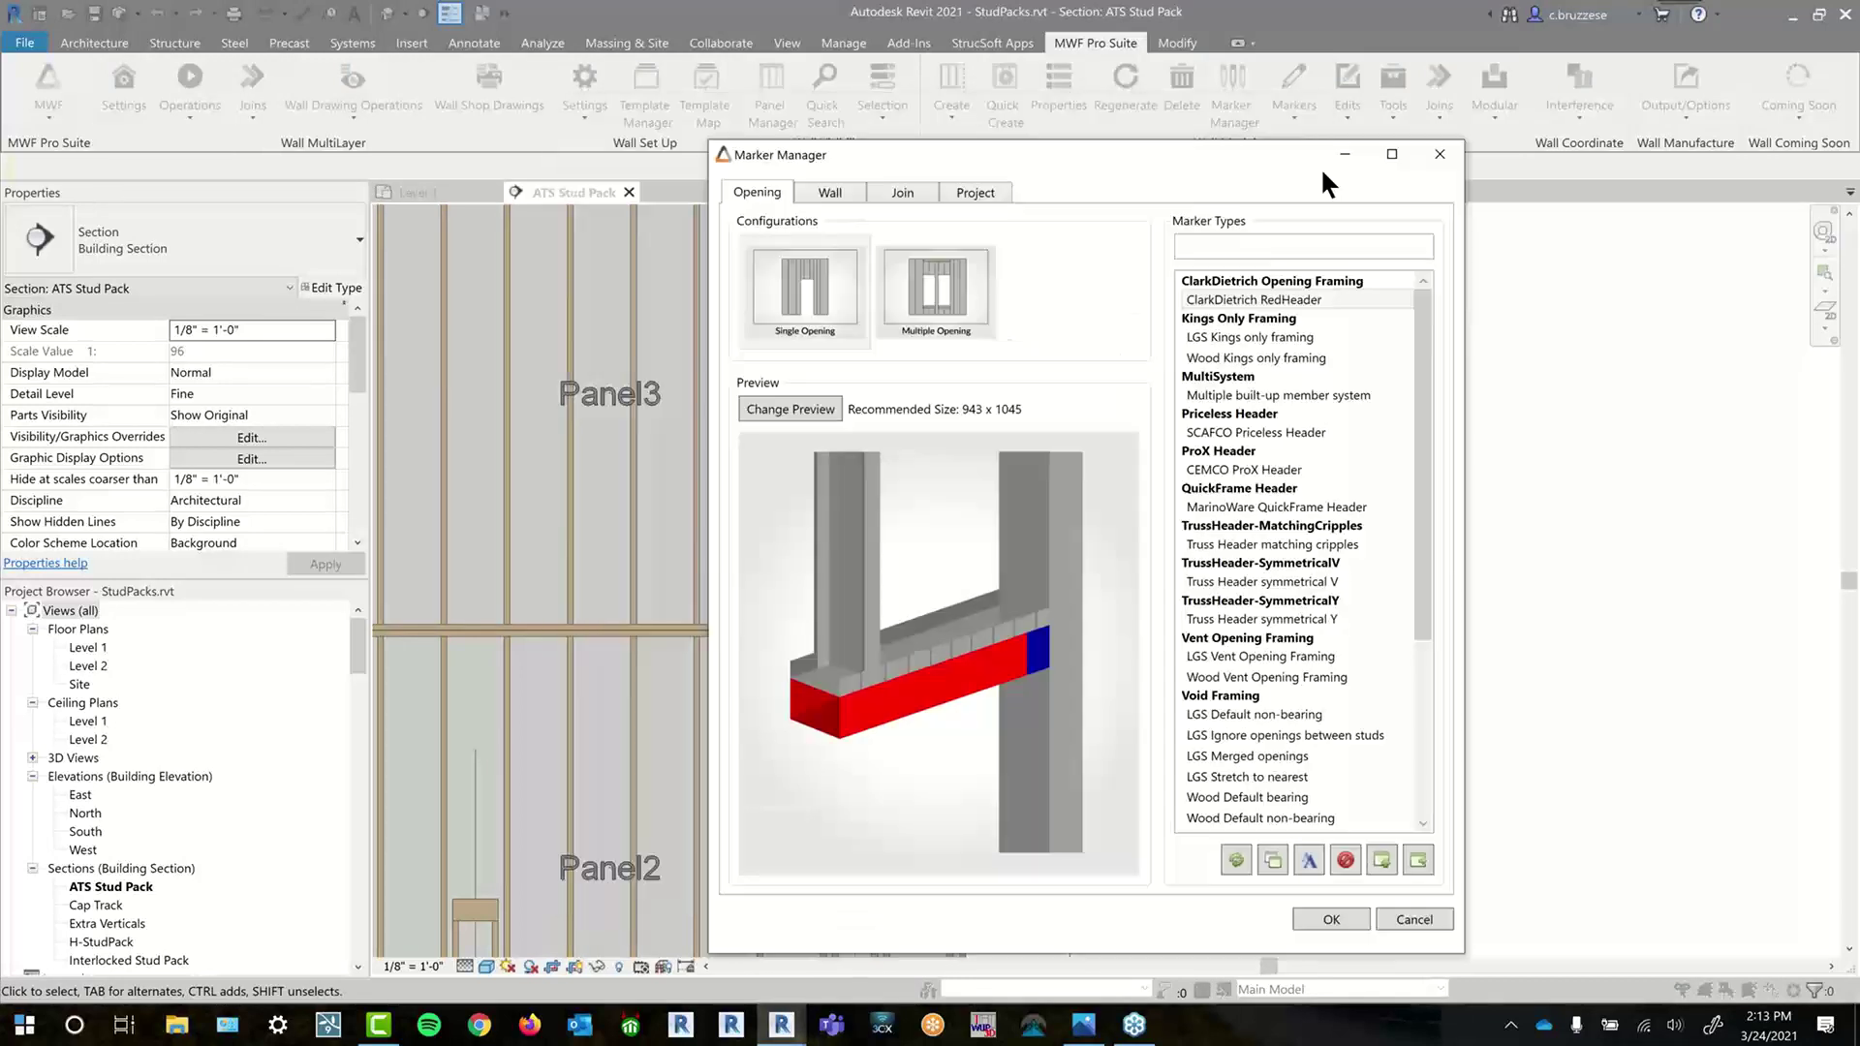
click(1100, 415)
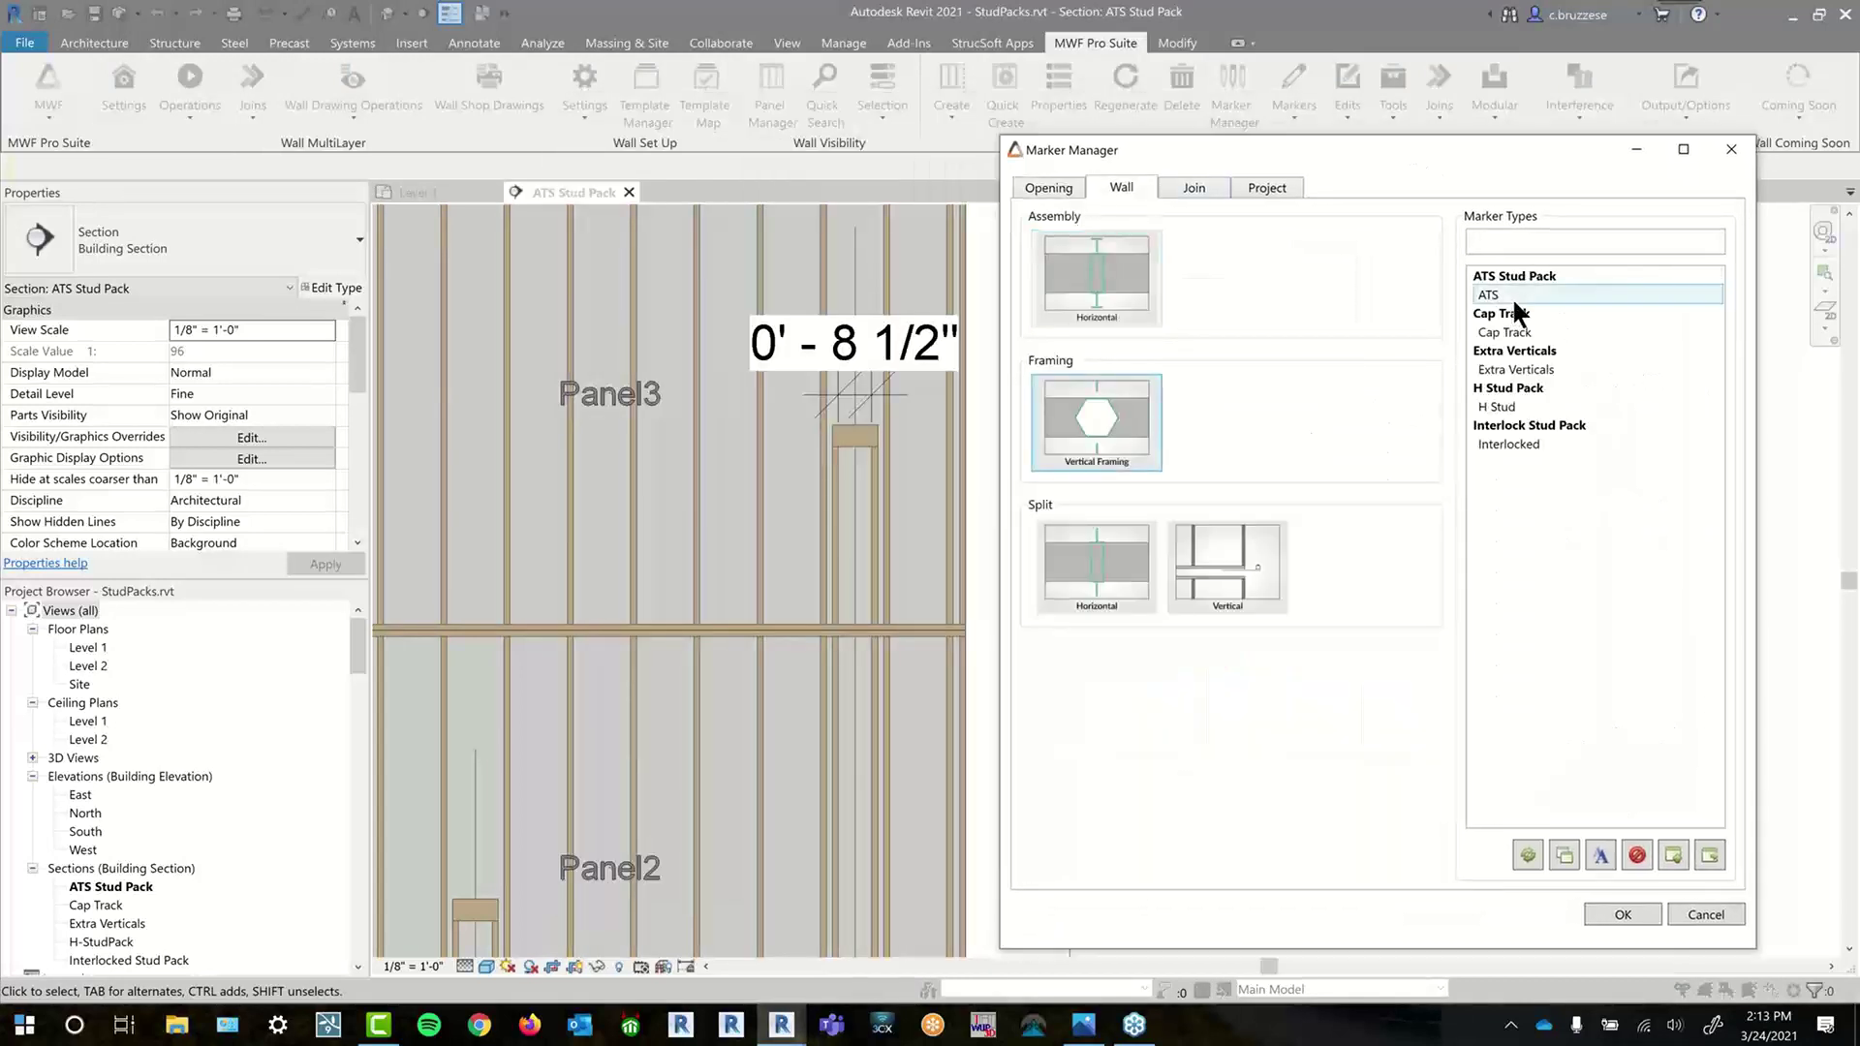
mouse_move(220, 125)
mouse_down()
mouse_move(918, 334)
mouse_move(1250, 328)
mouse_up()
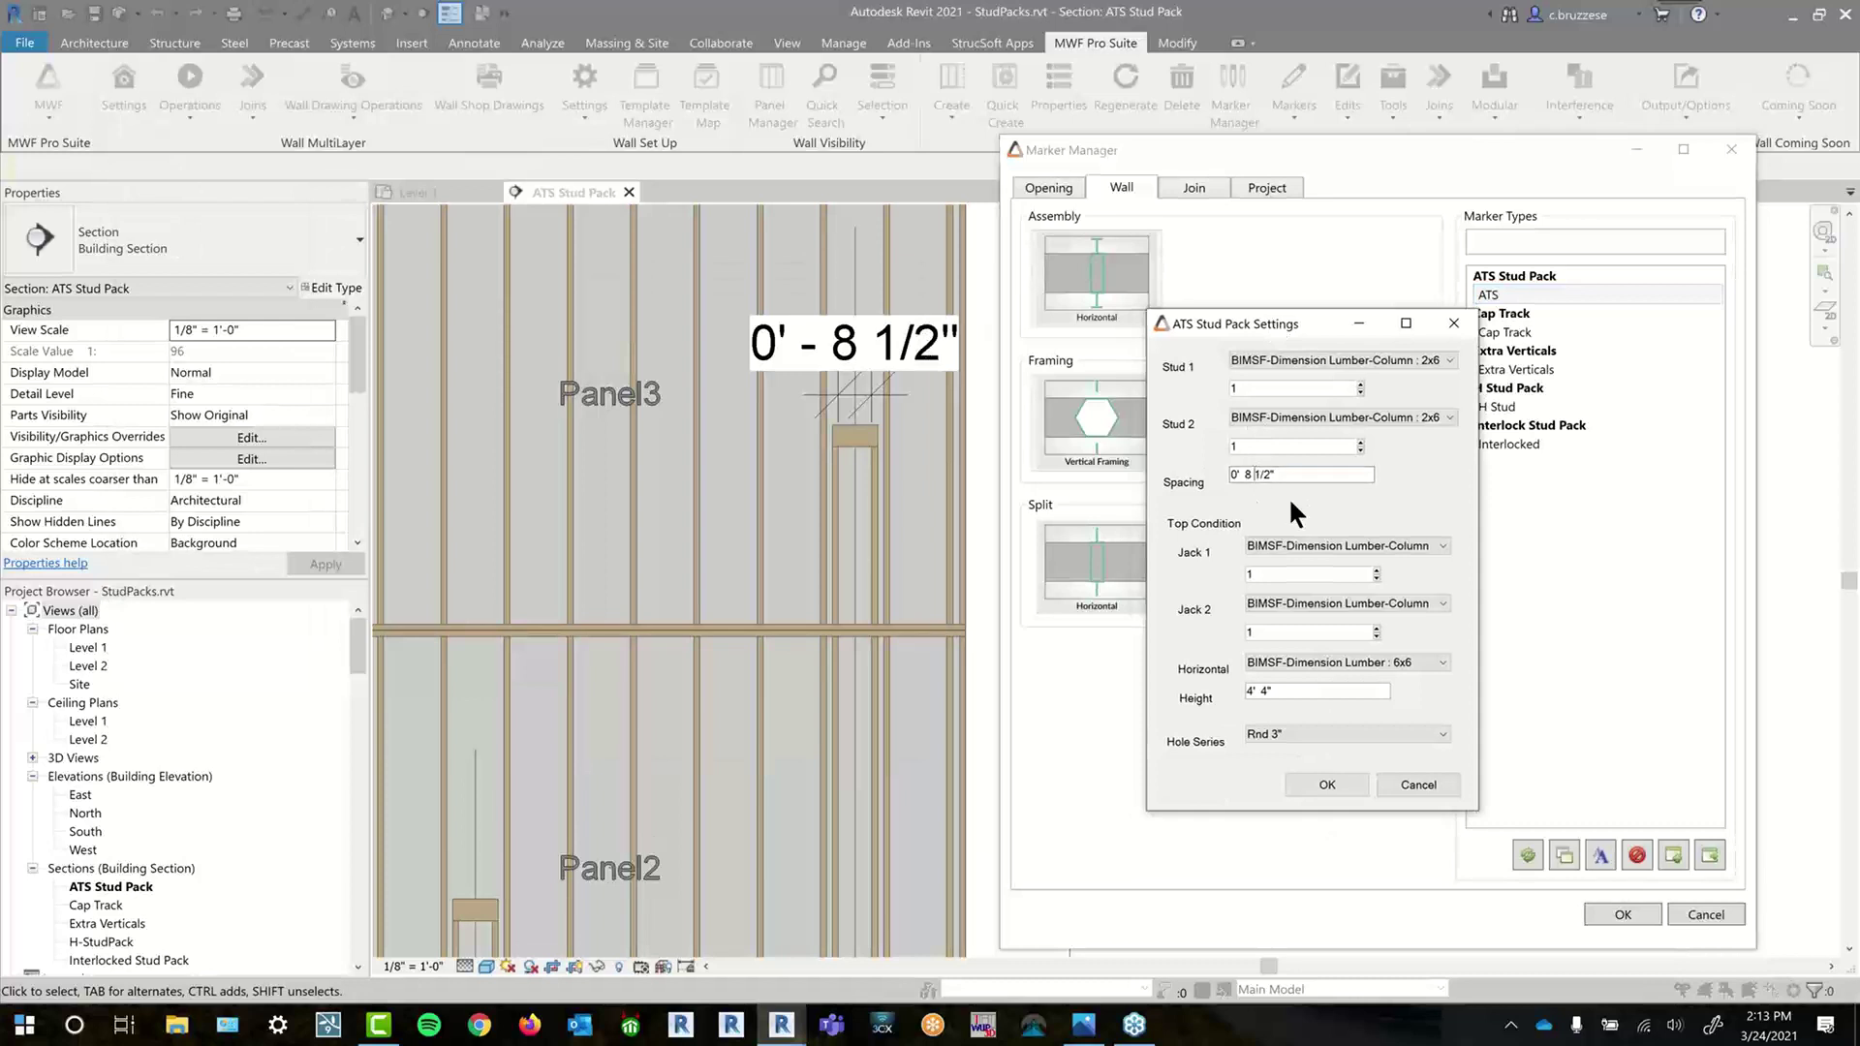
- Set the ATS spacing to 0' 11 1/2" and update both instances
key(BackSpace)
text(11)
click(1327, 783)
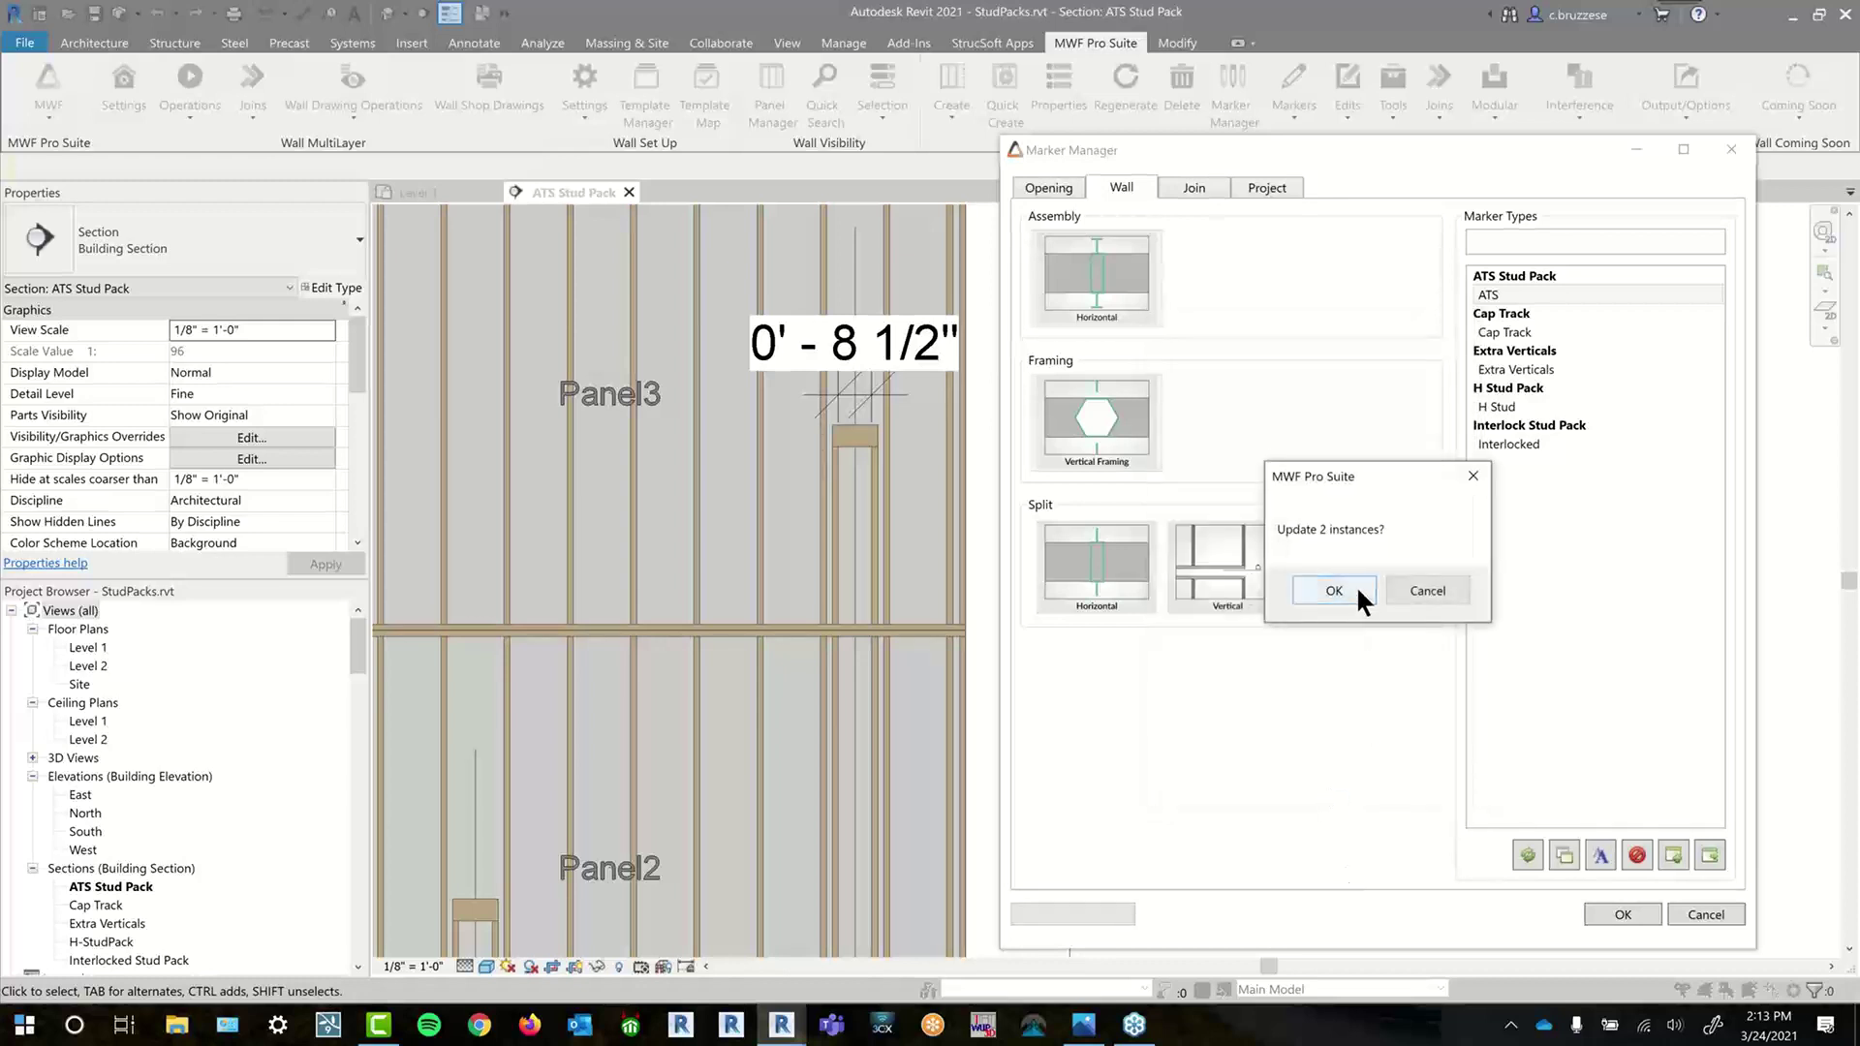
click(1357, 586)
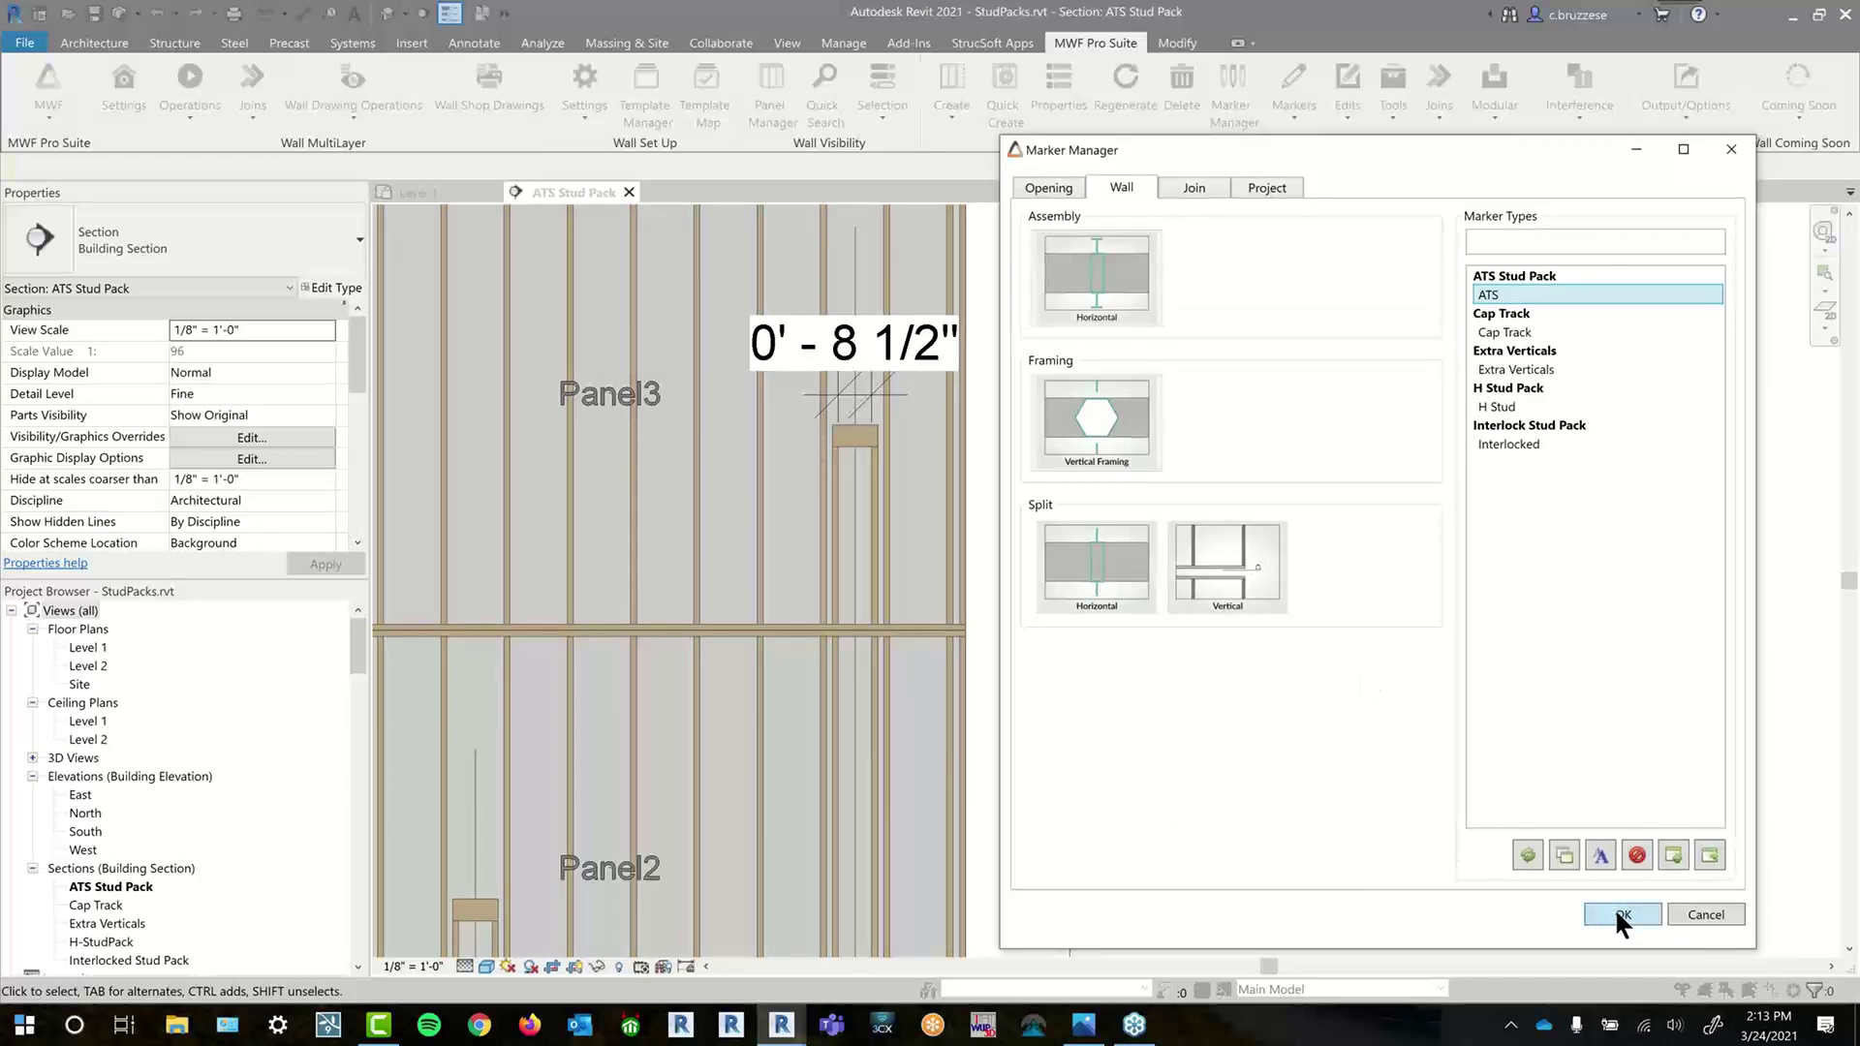
click(1620, 913)
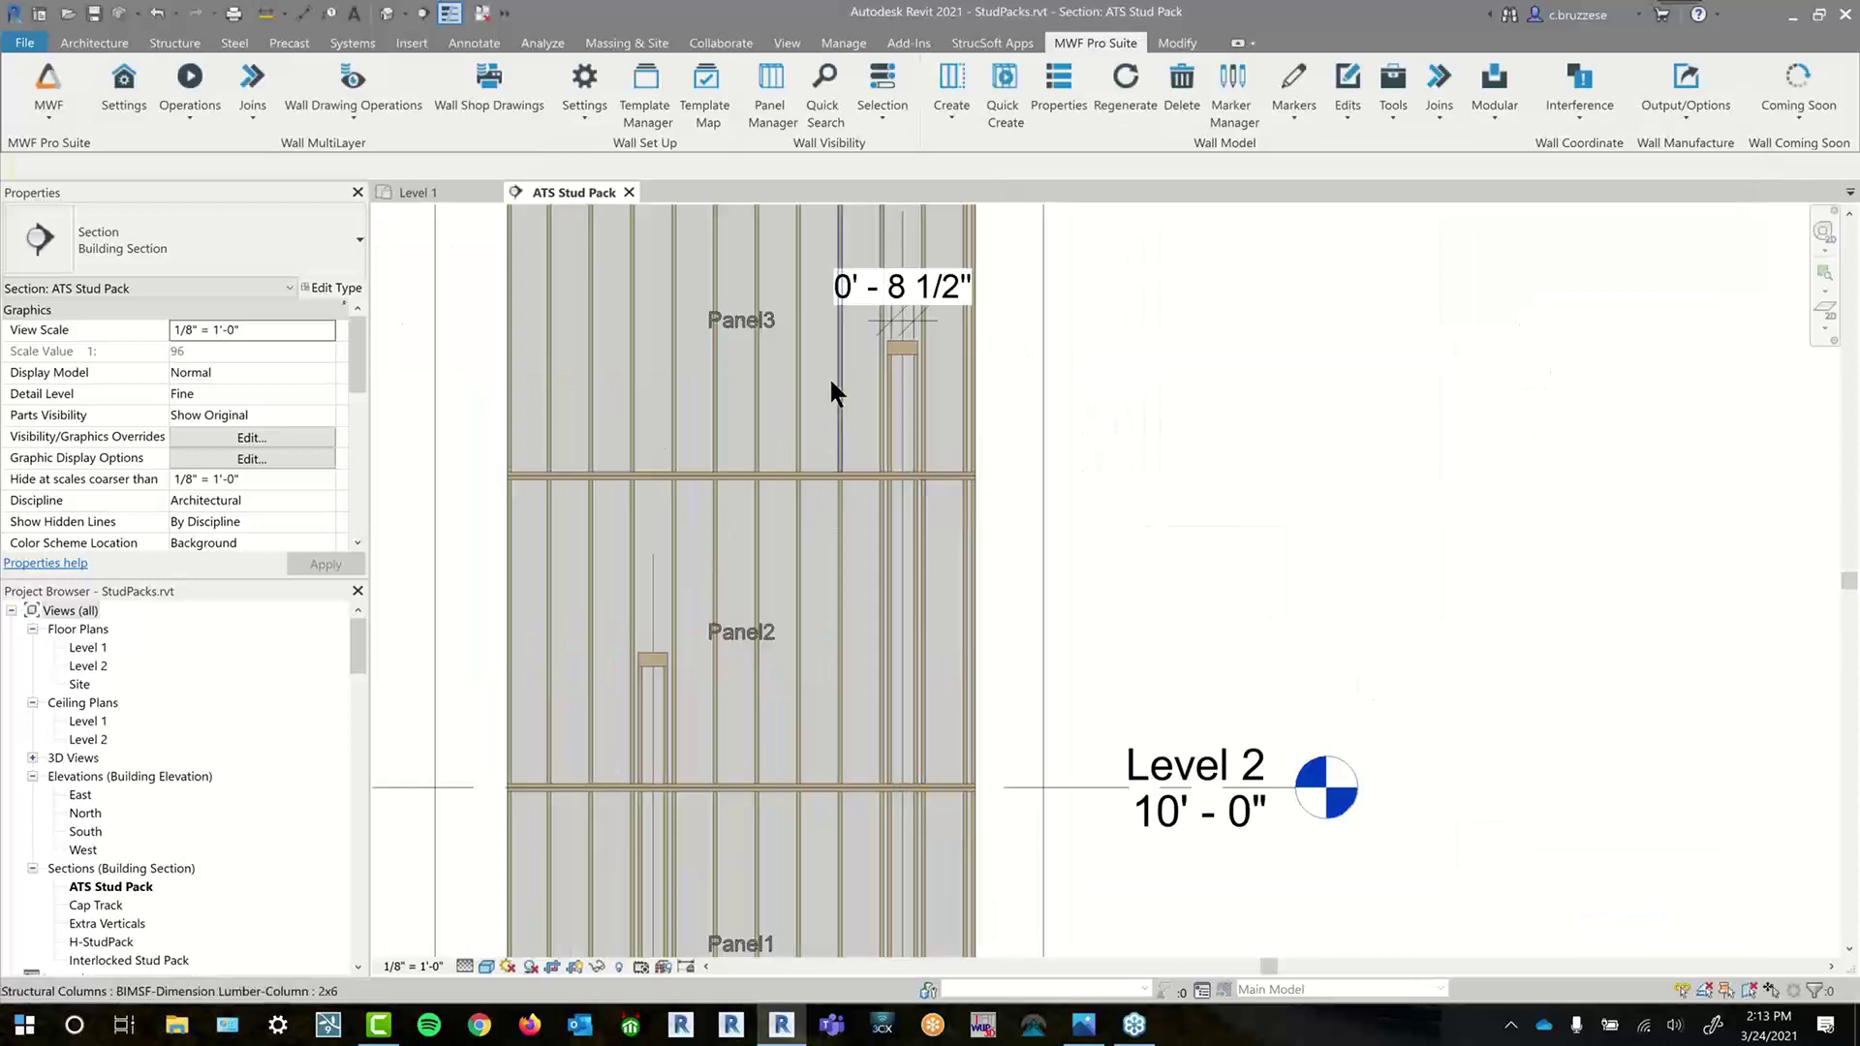
- Select the ATS stud pack columns and regenerate them with RE
click(837, 380)
ctrl+click(839, 756)
key(r)
key(e)
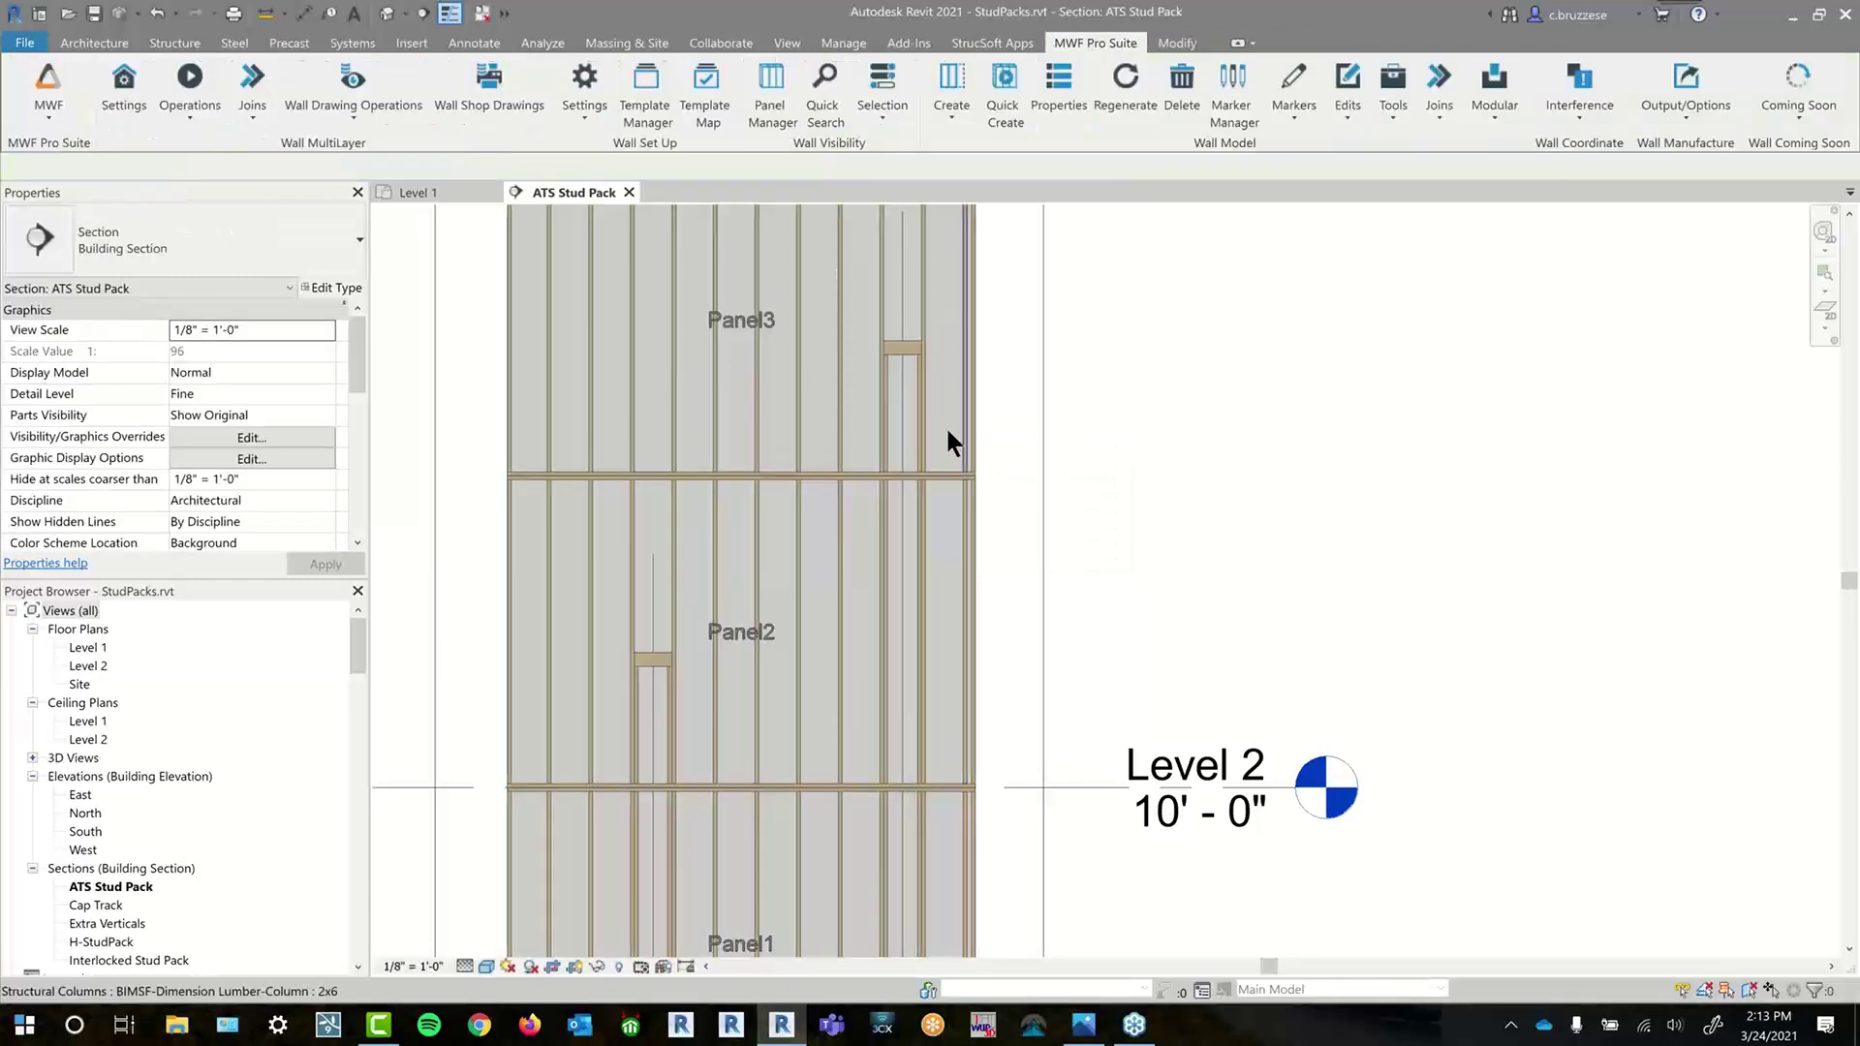
scroll(901, 397, up, 3)
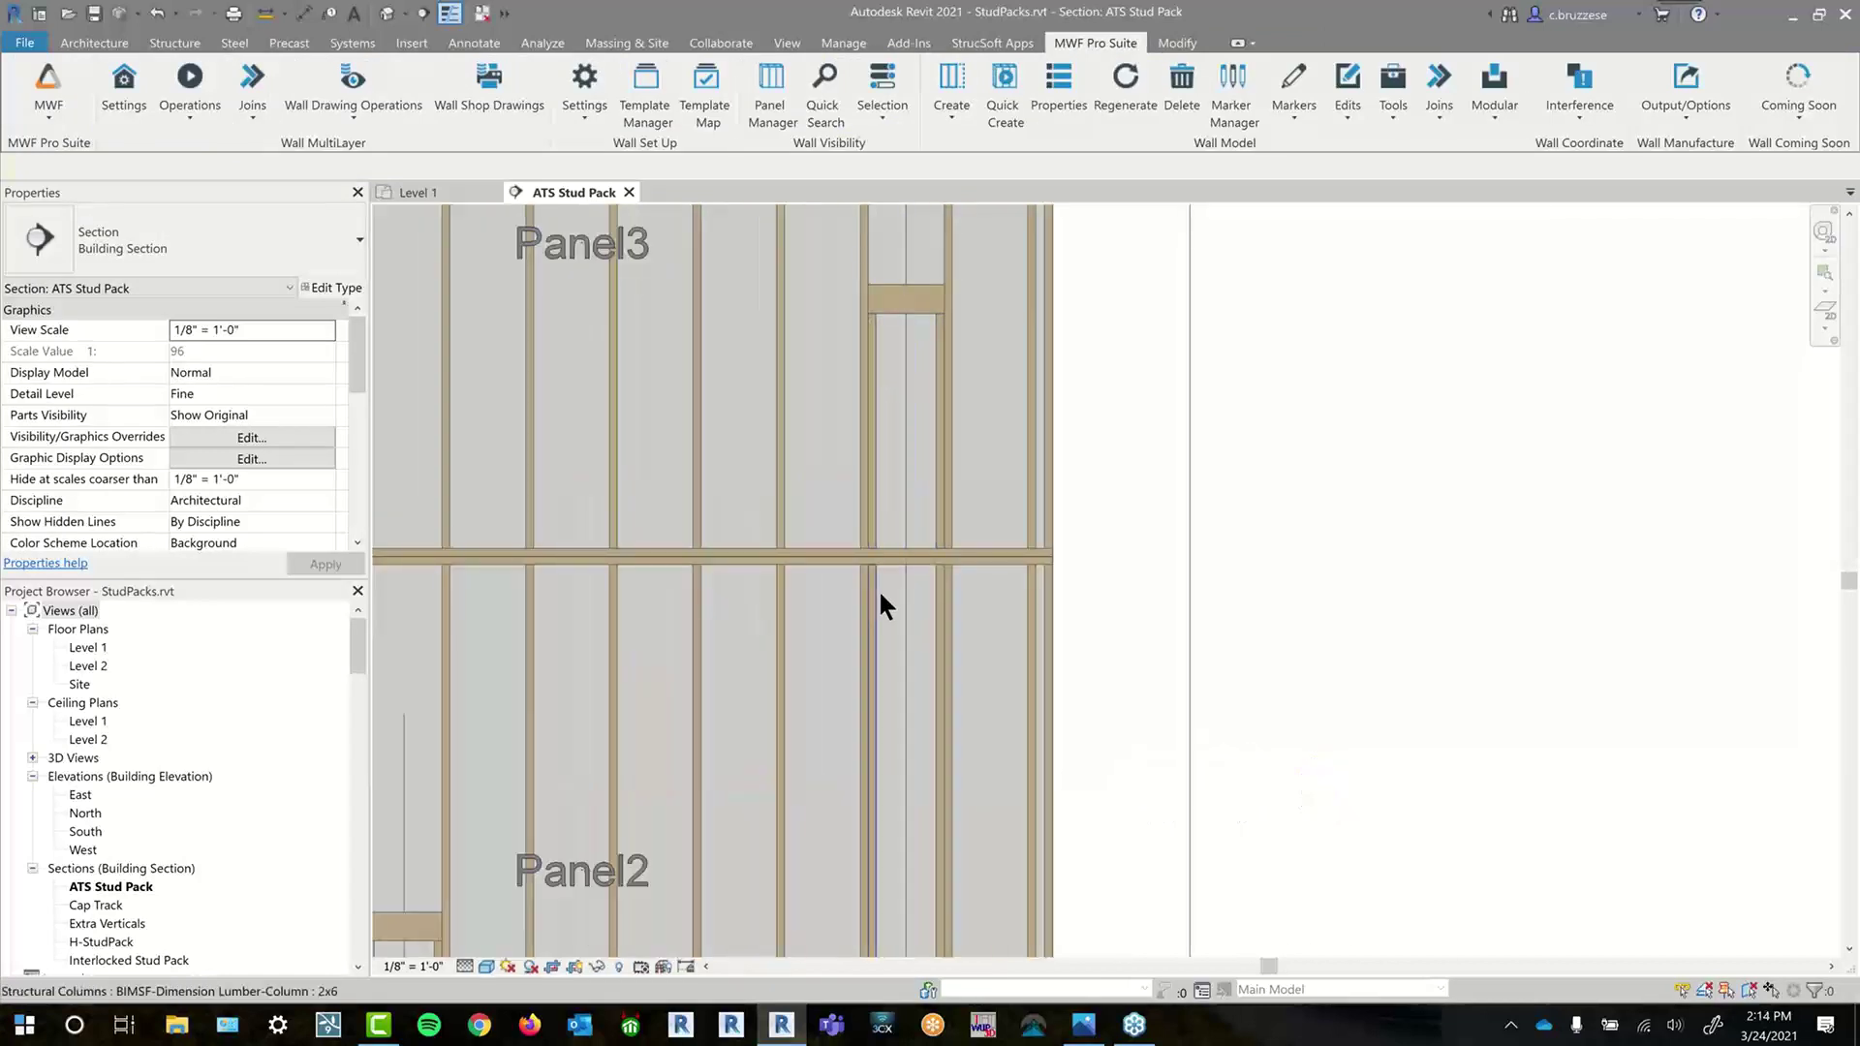
key(d)
key(i)
click(884, 436)
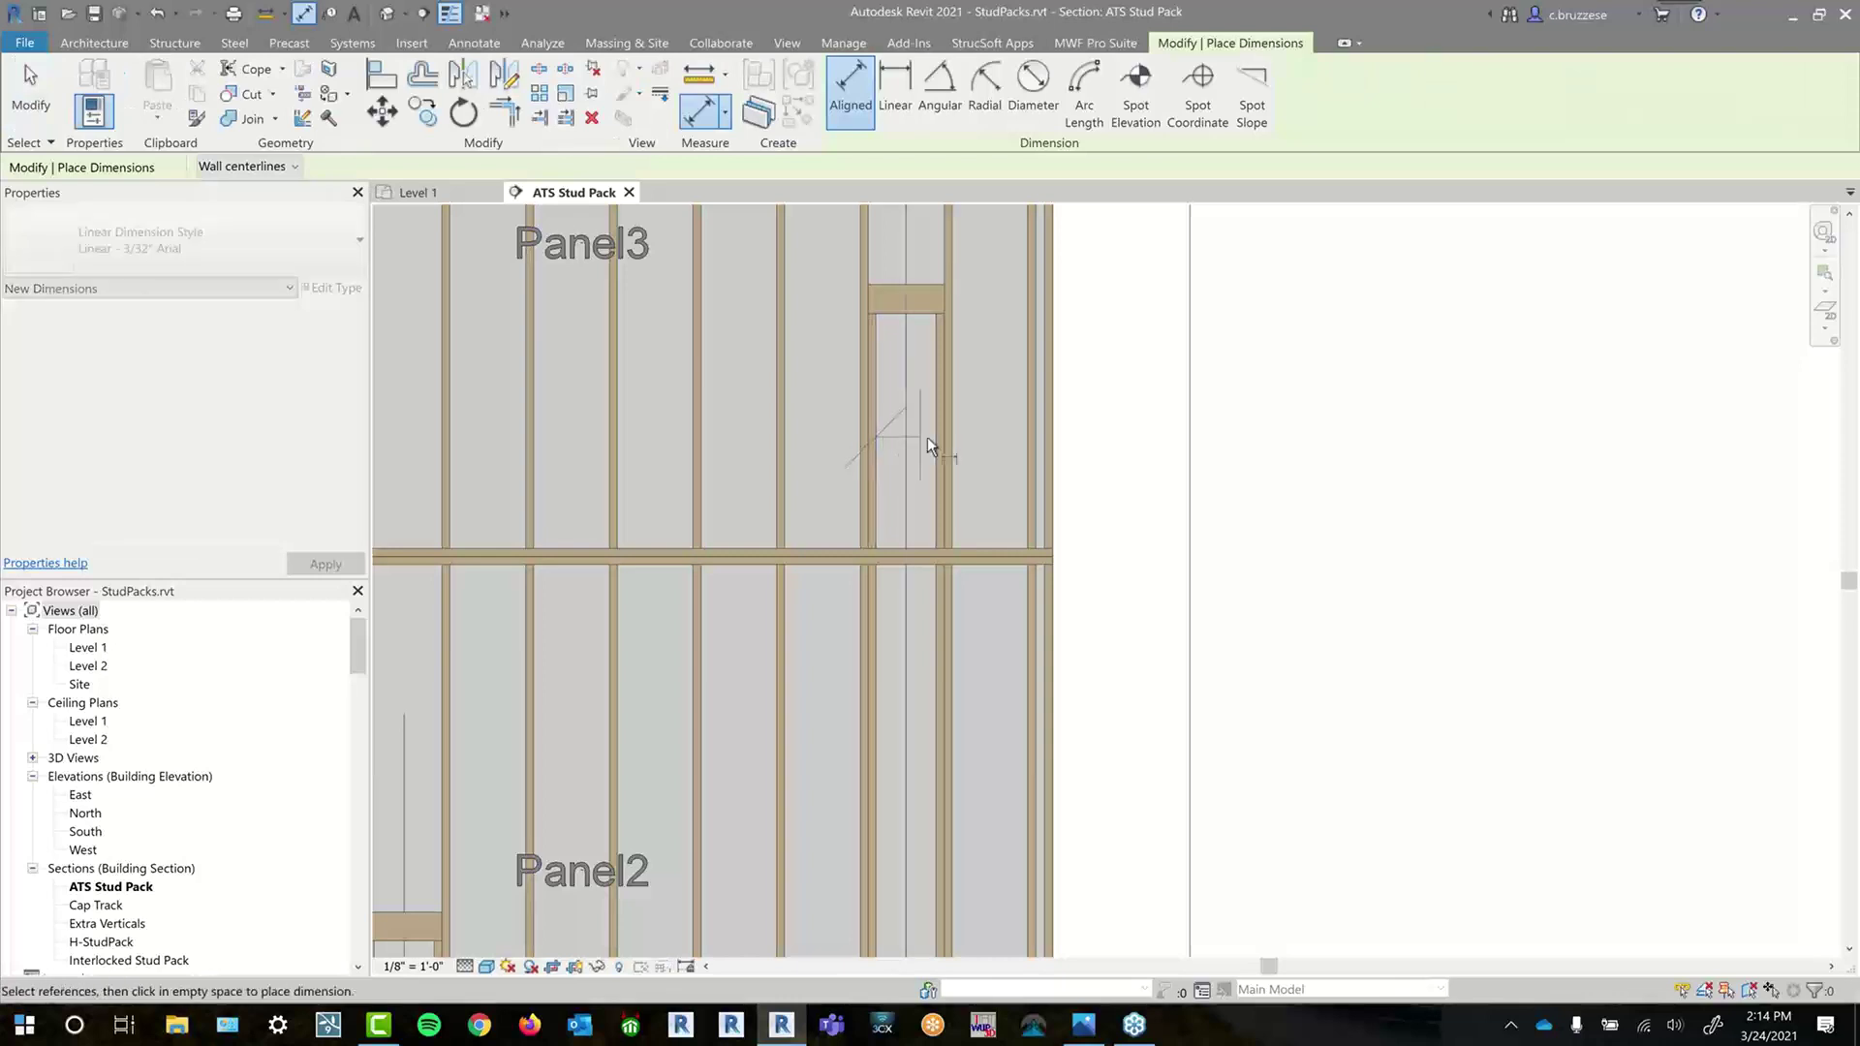
click(938, 460)
scroll(965, 537, down, 2)
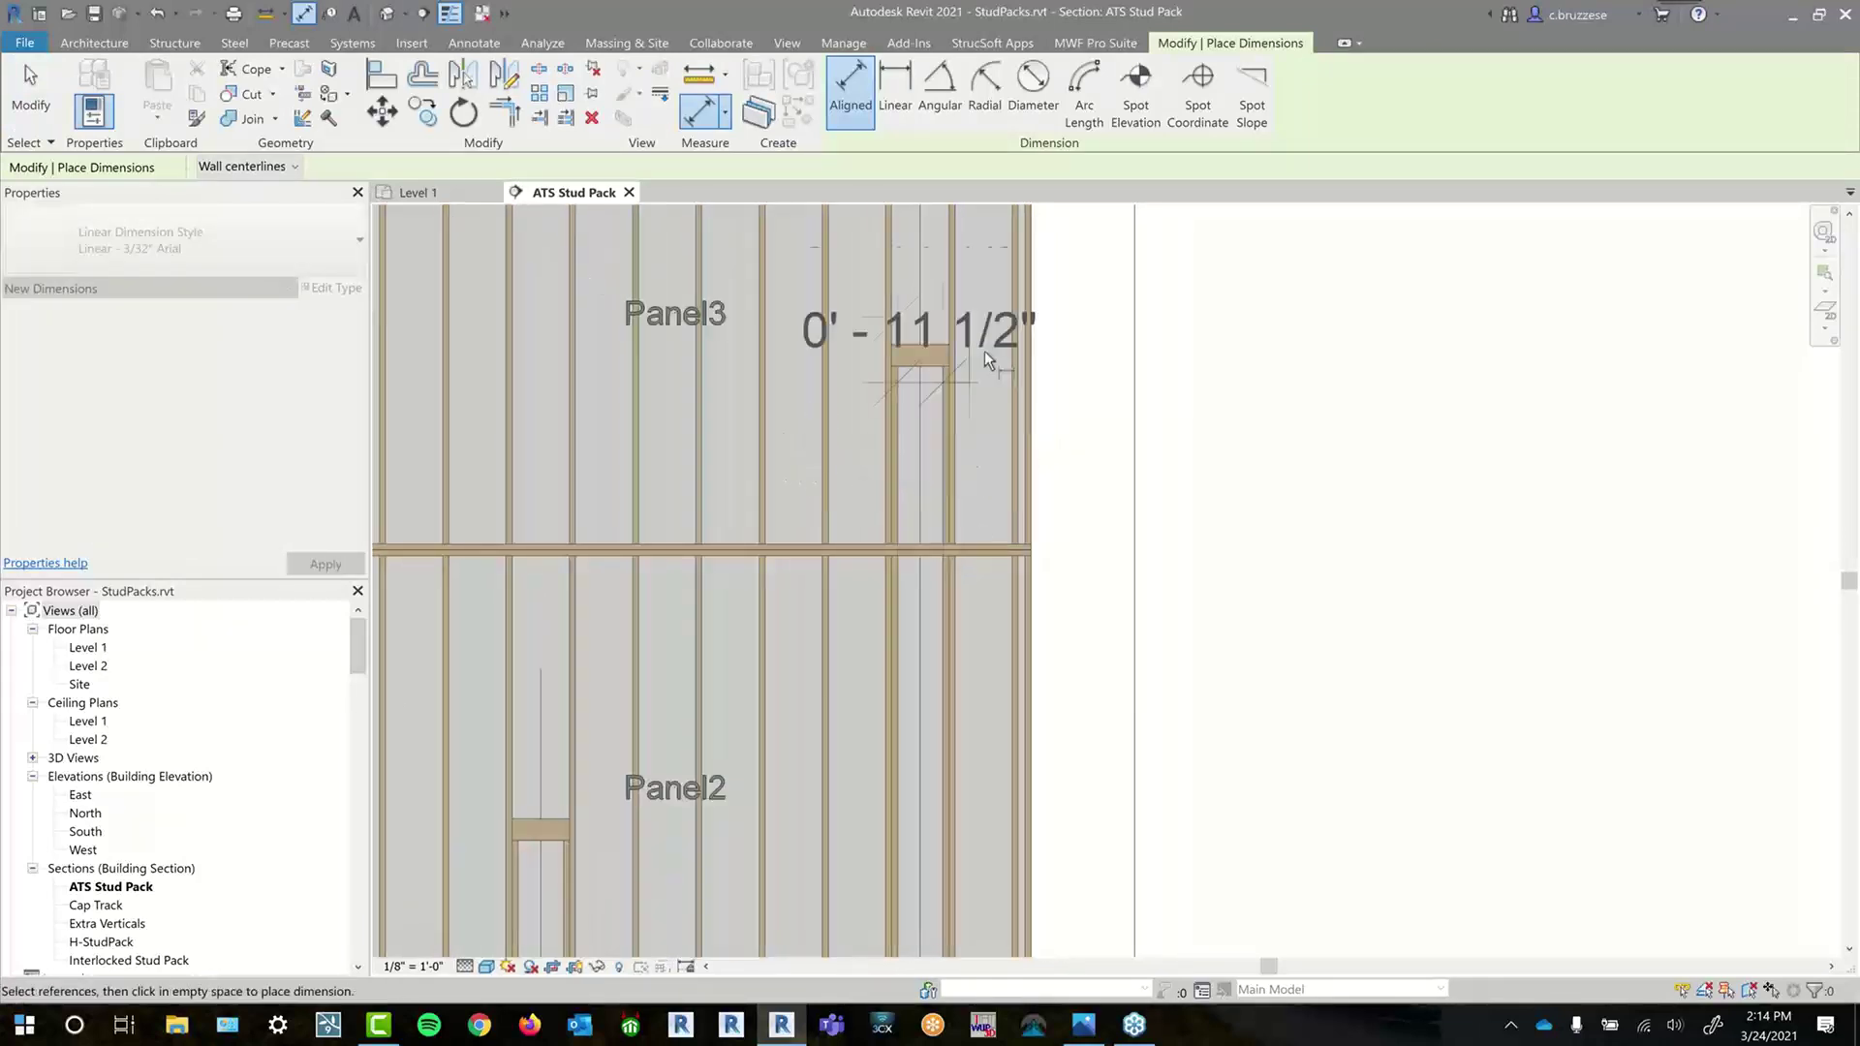
click(1002, 306)
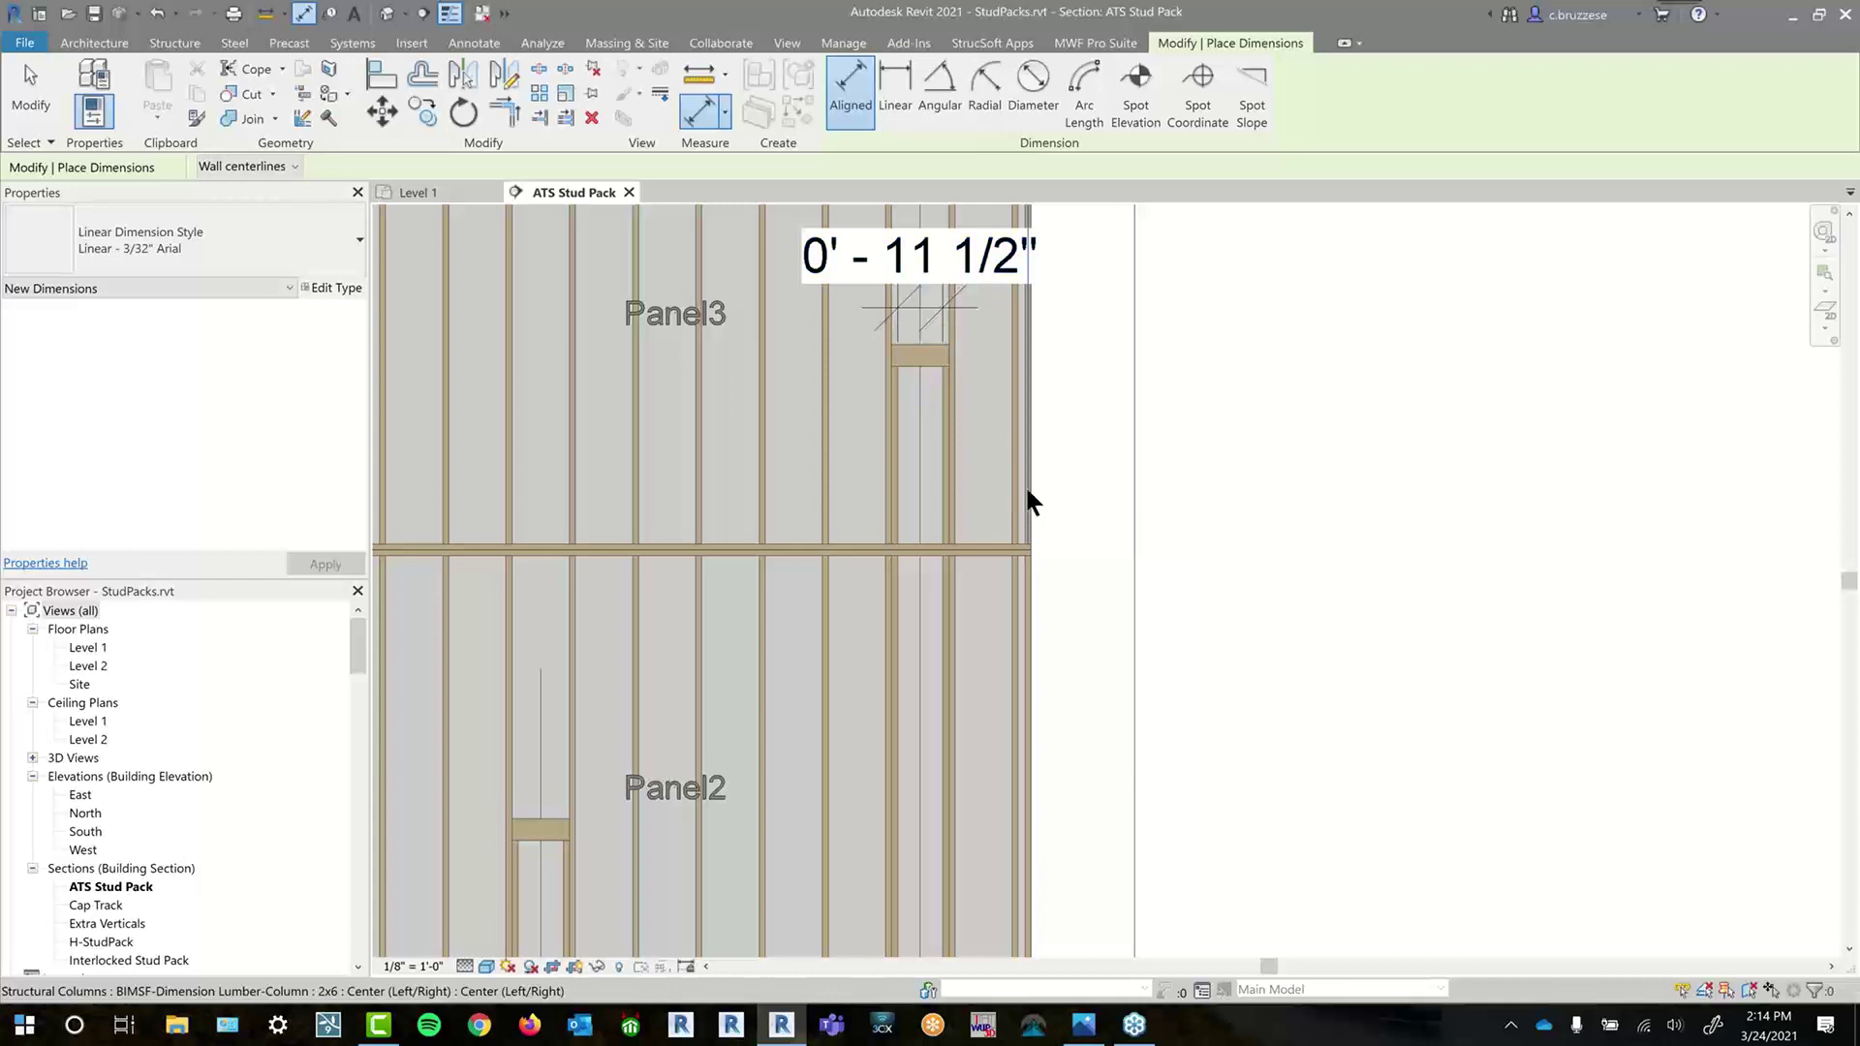
key(Escape)
key(Escape)
scroll(1124, 705, down, 1)
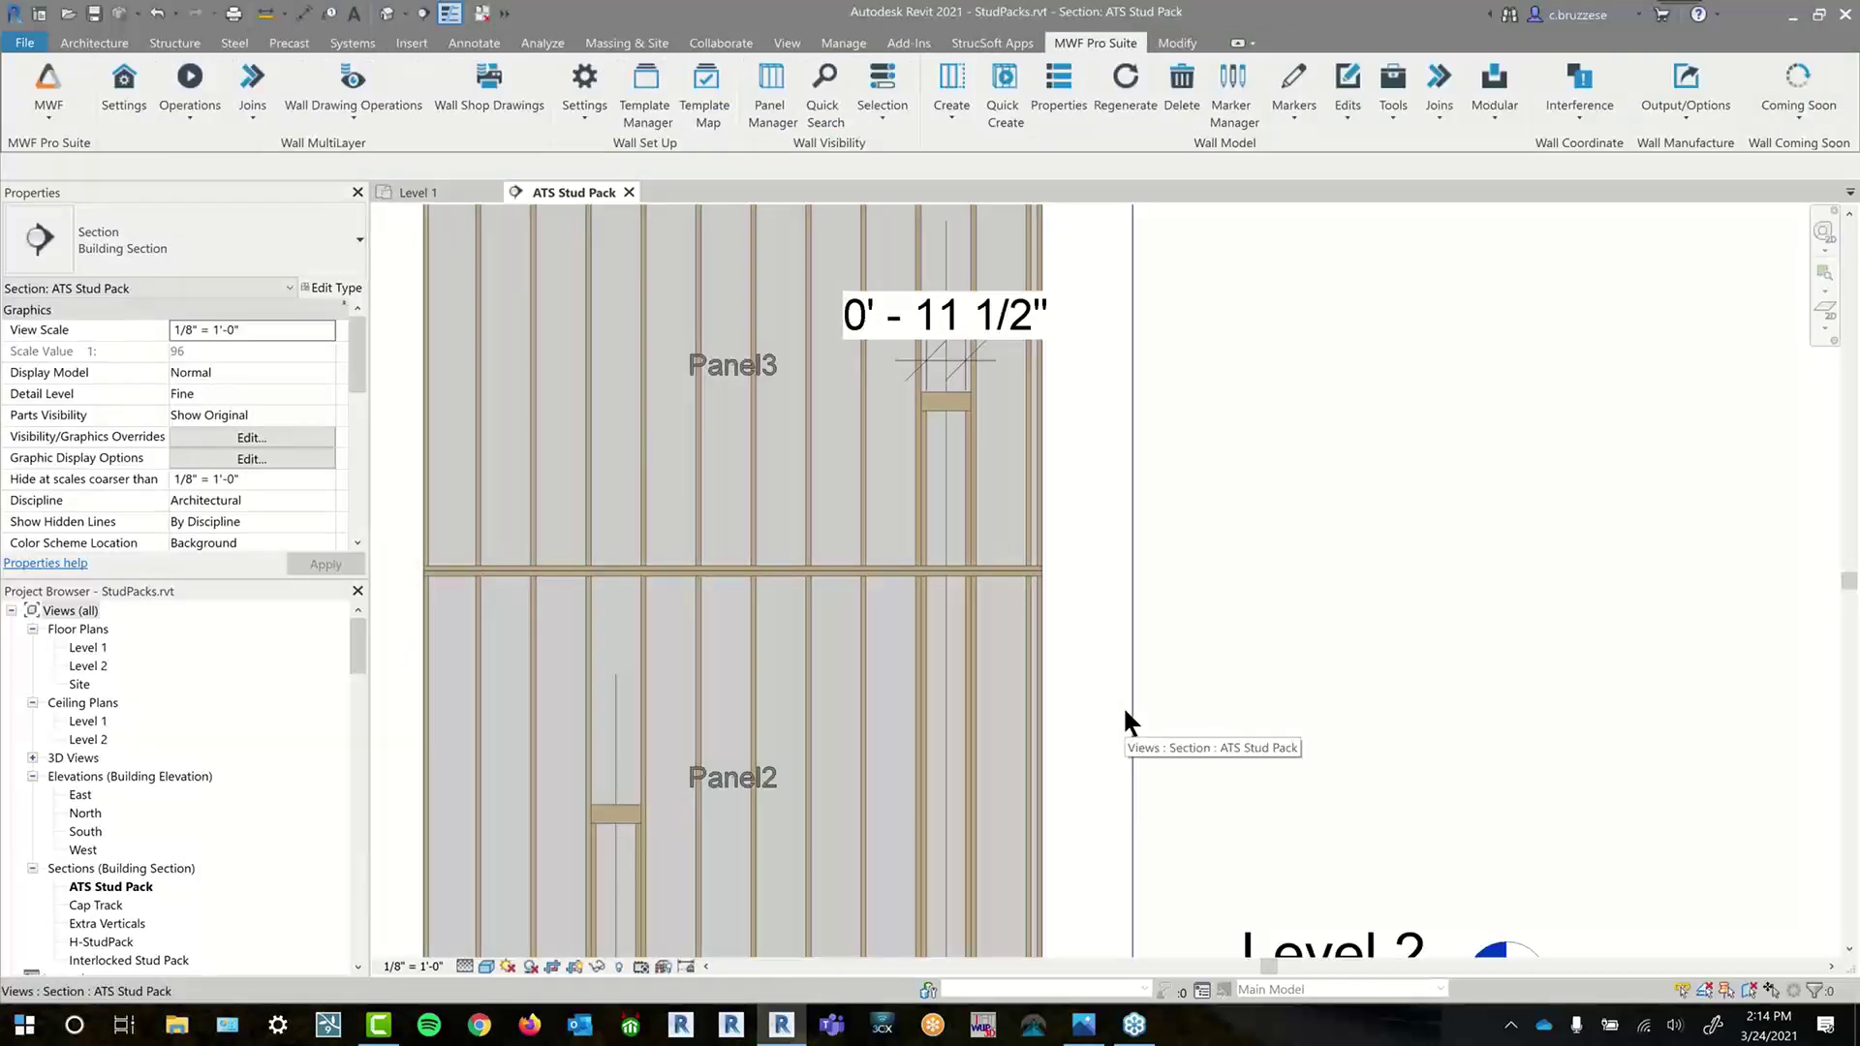
scroll(1124, 705, down, 1)
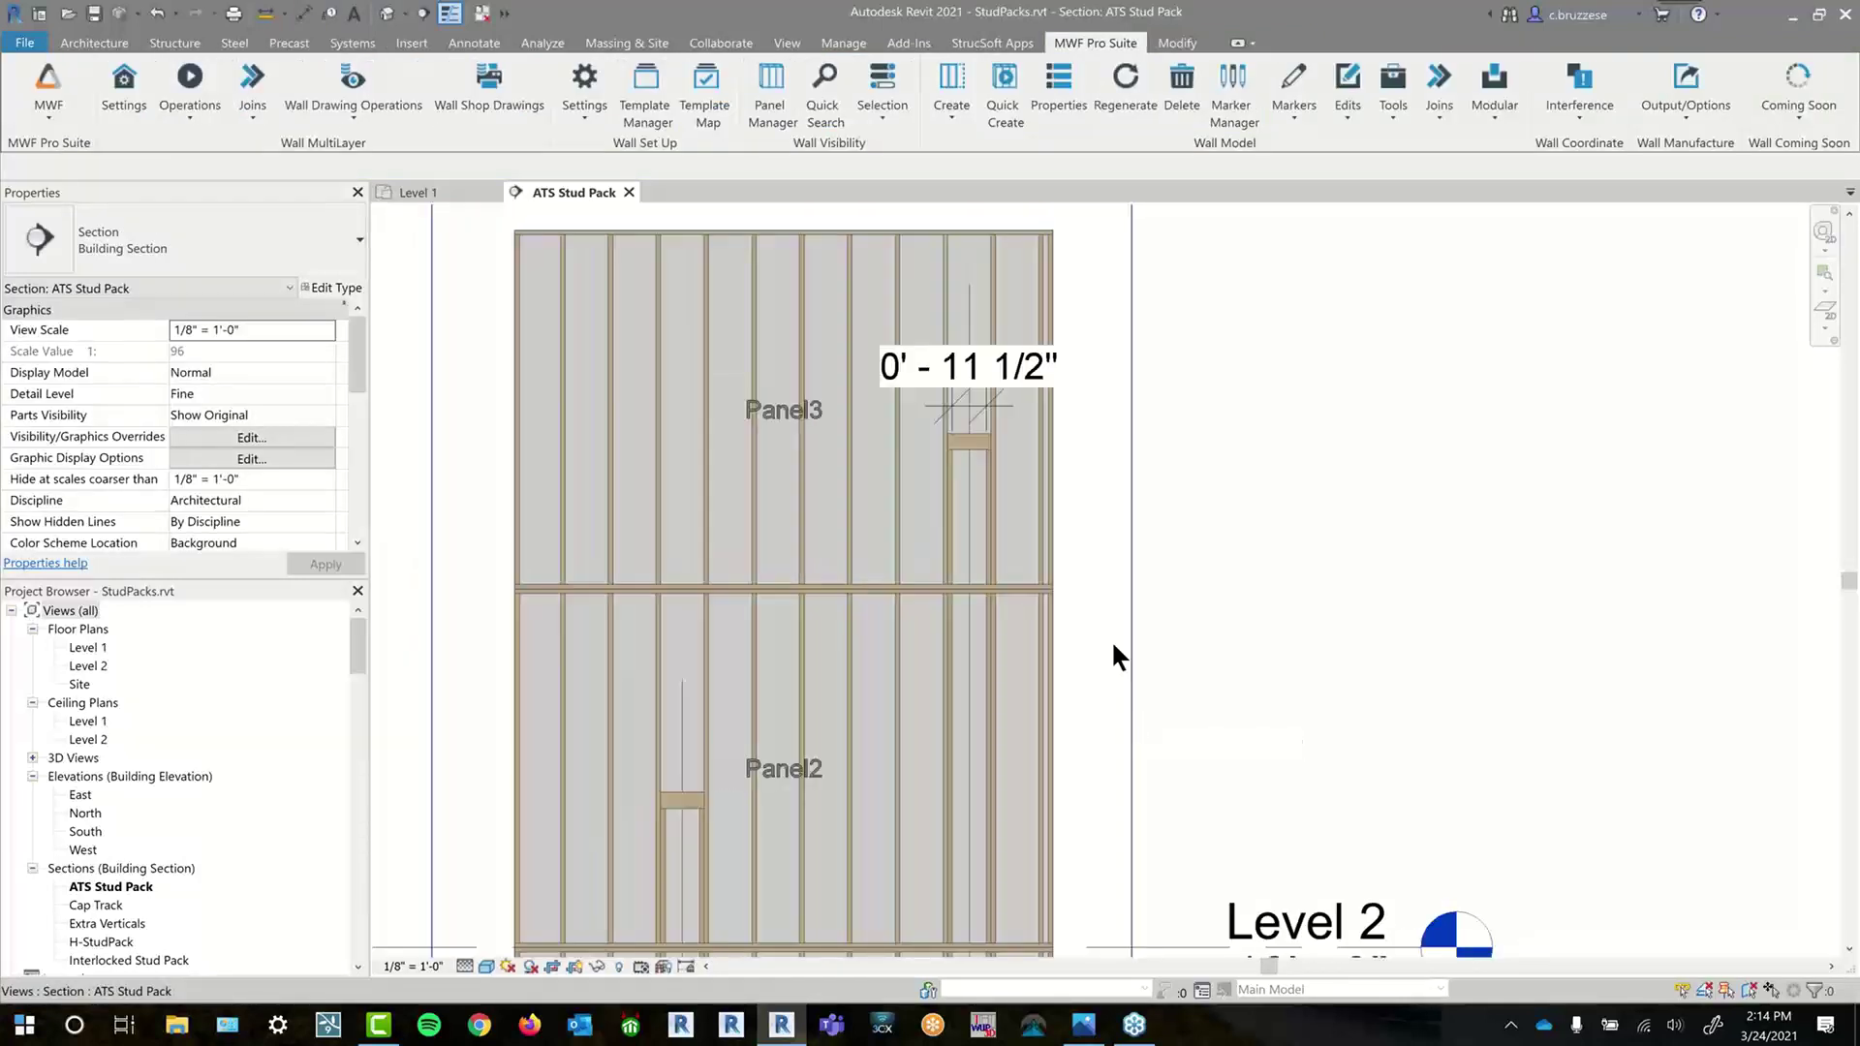
click(1025, 391)
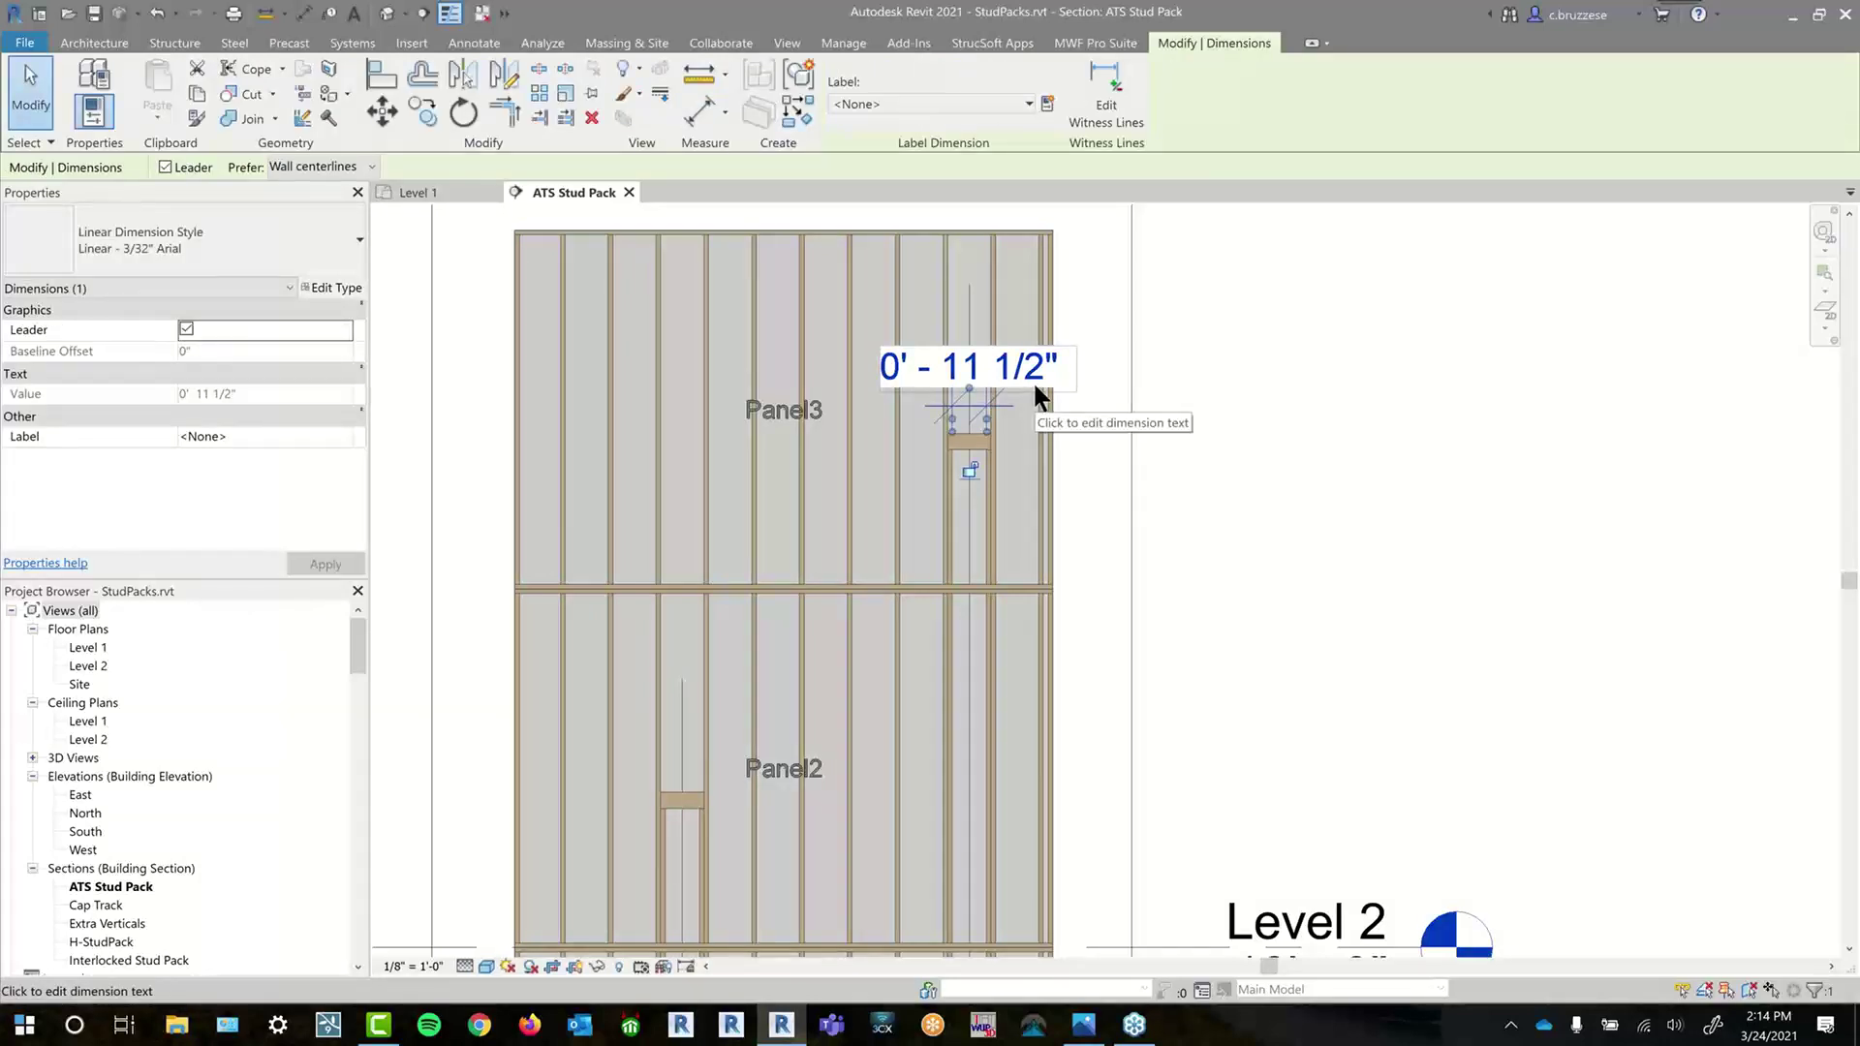
key(Delete)
scroll(1033, 381, down, 1)
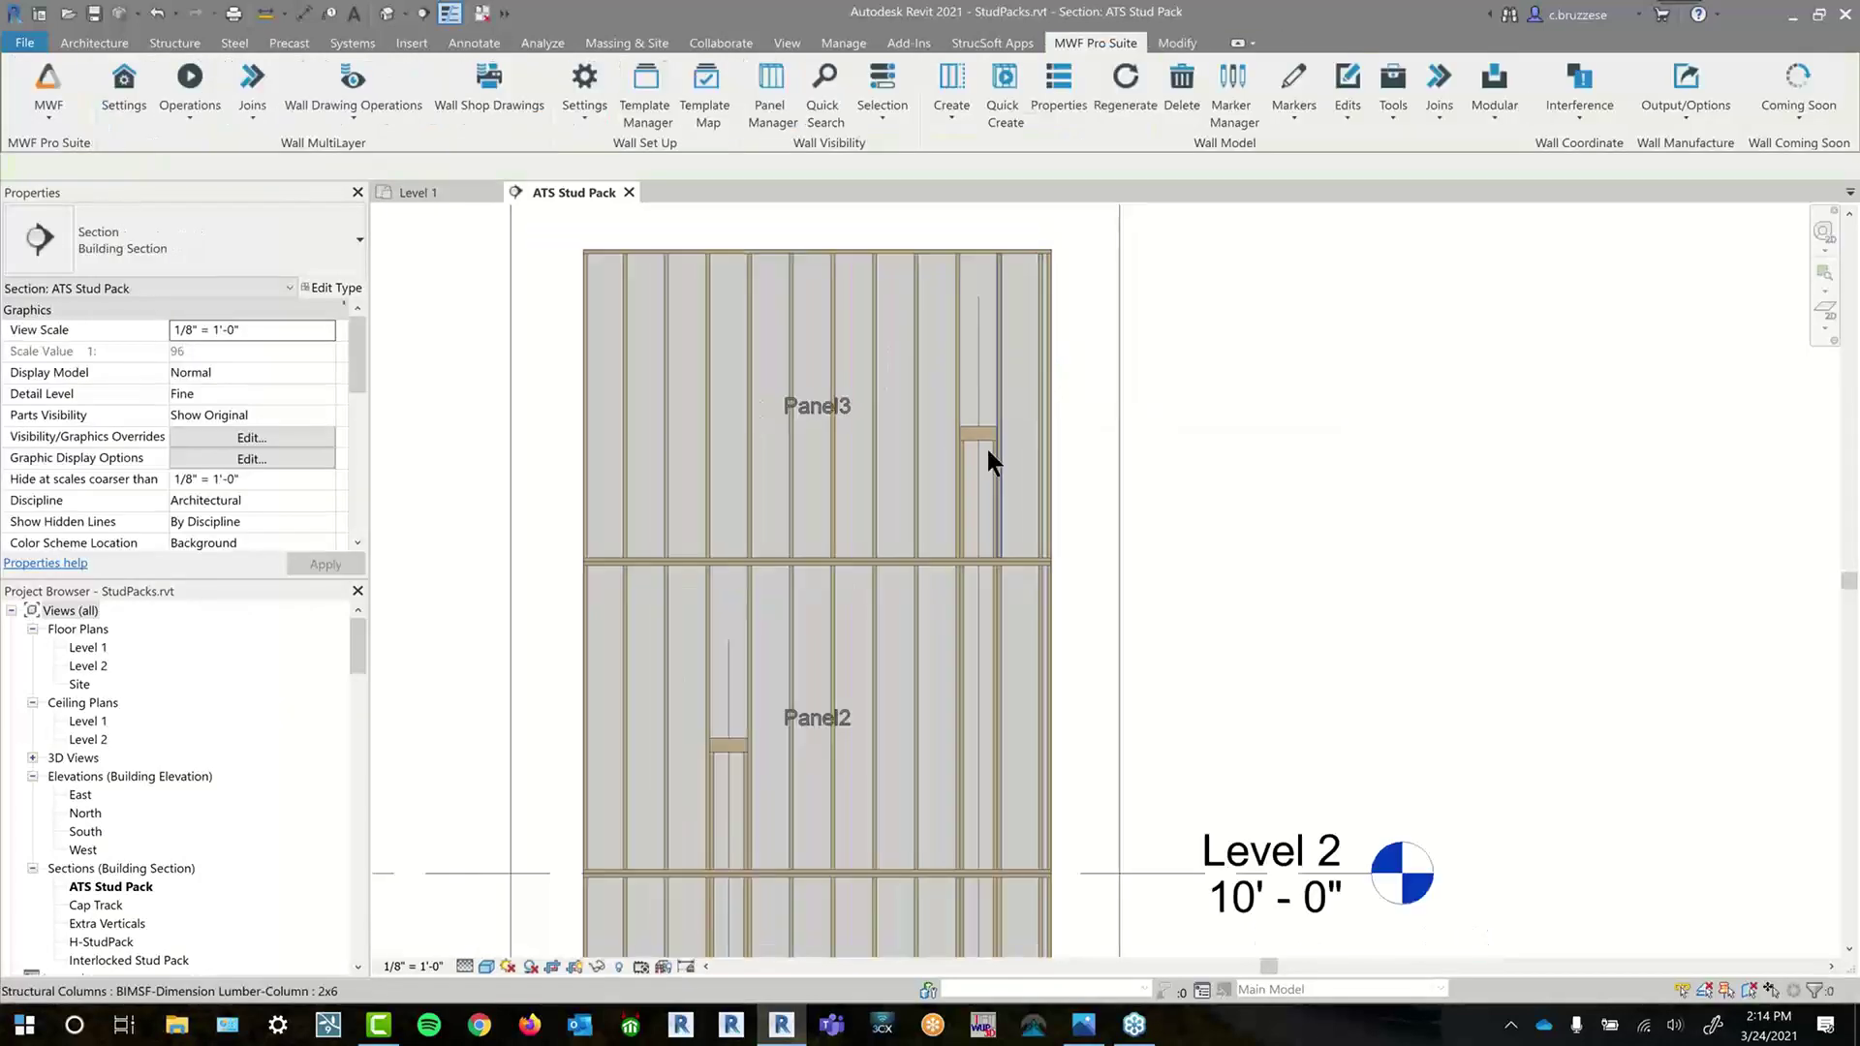
middle_drag(1051, 697, 1031, 612)
scroll(1044, 577, down, 1)
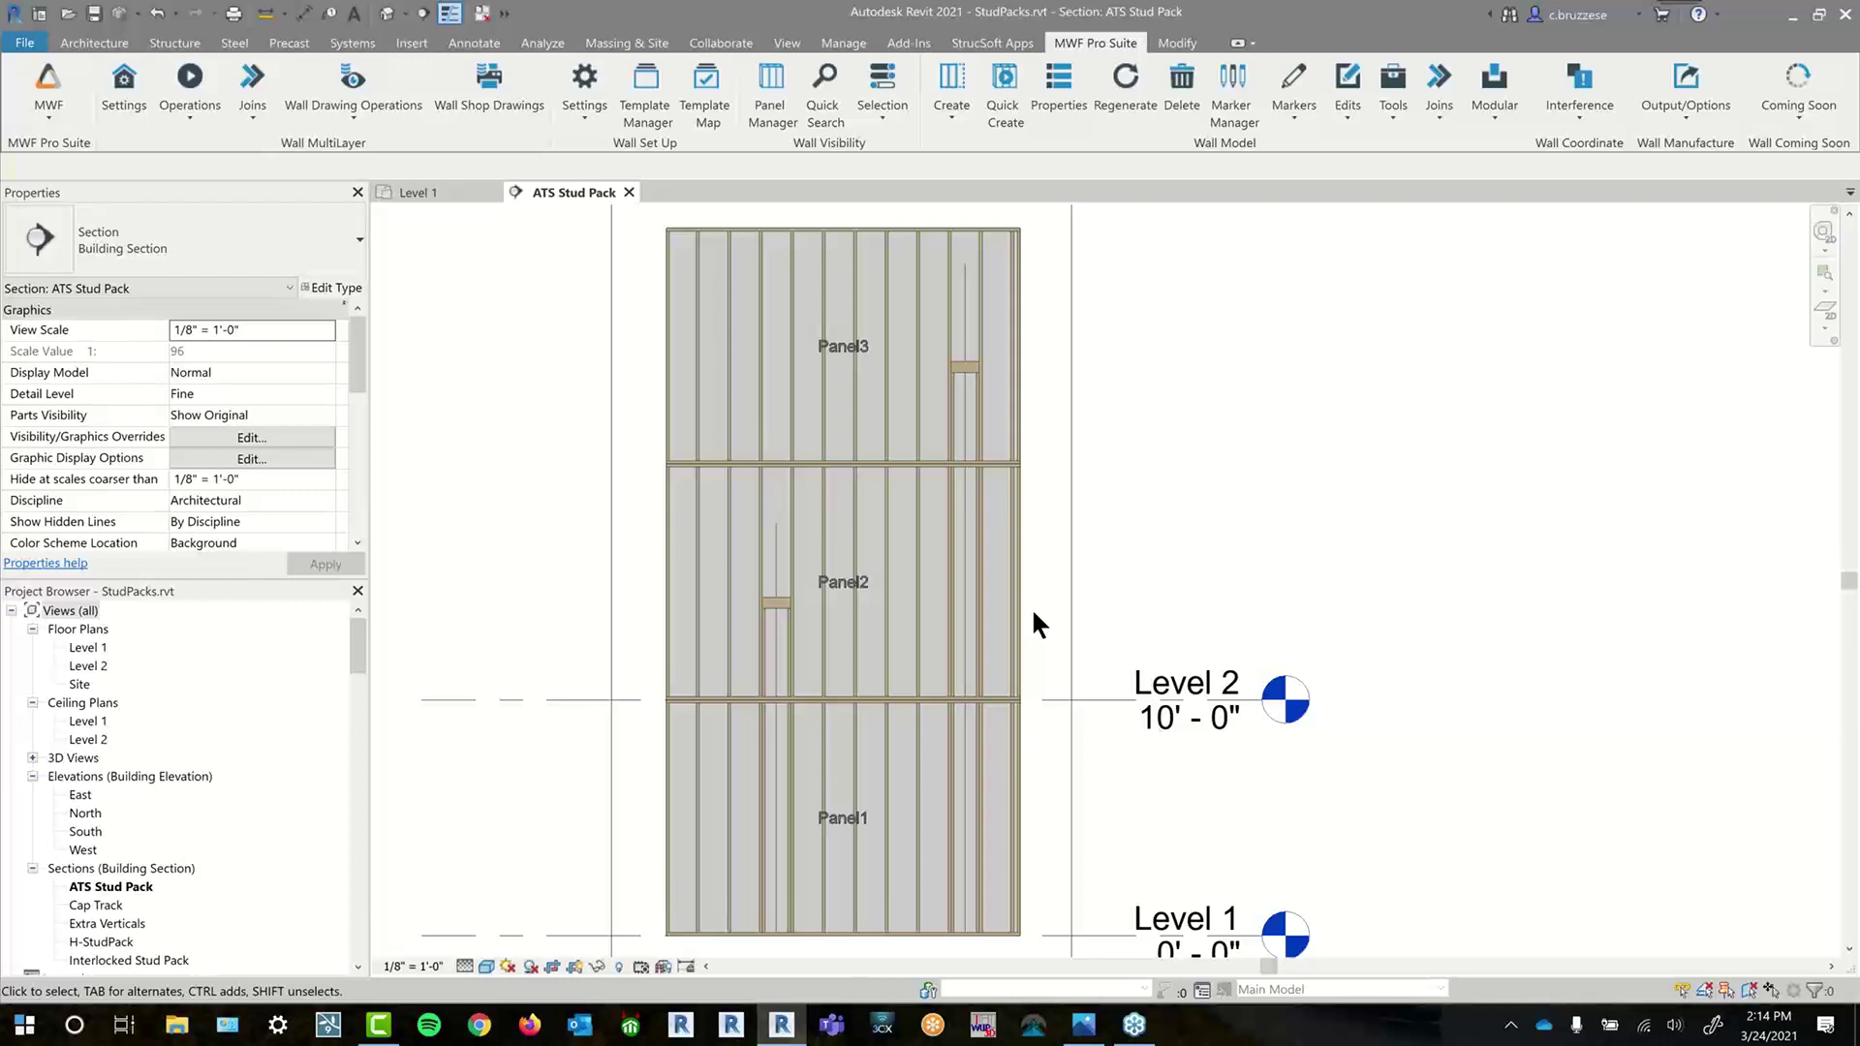
click(968, 366)
scroll(972, 368, down, 2)
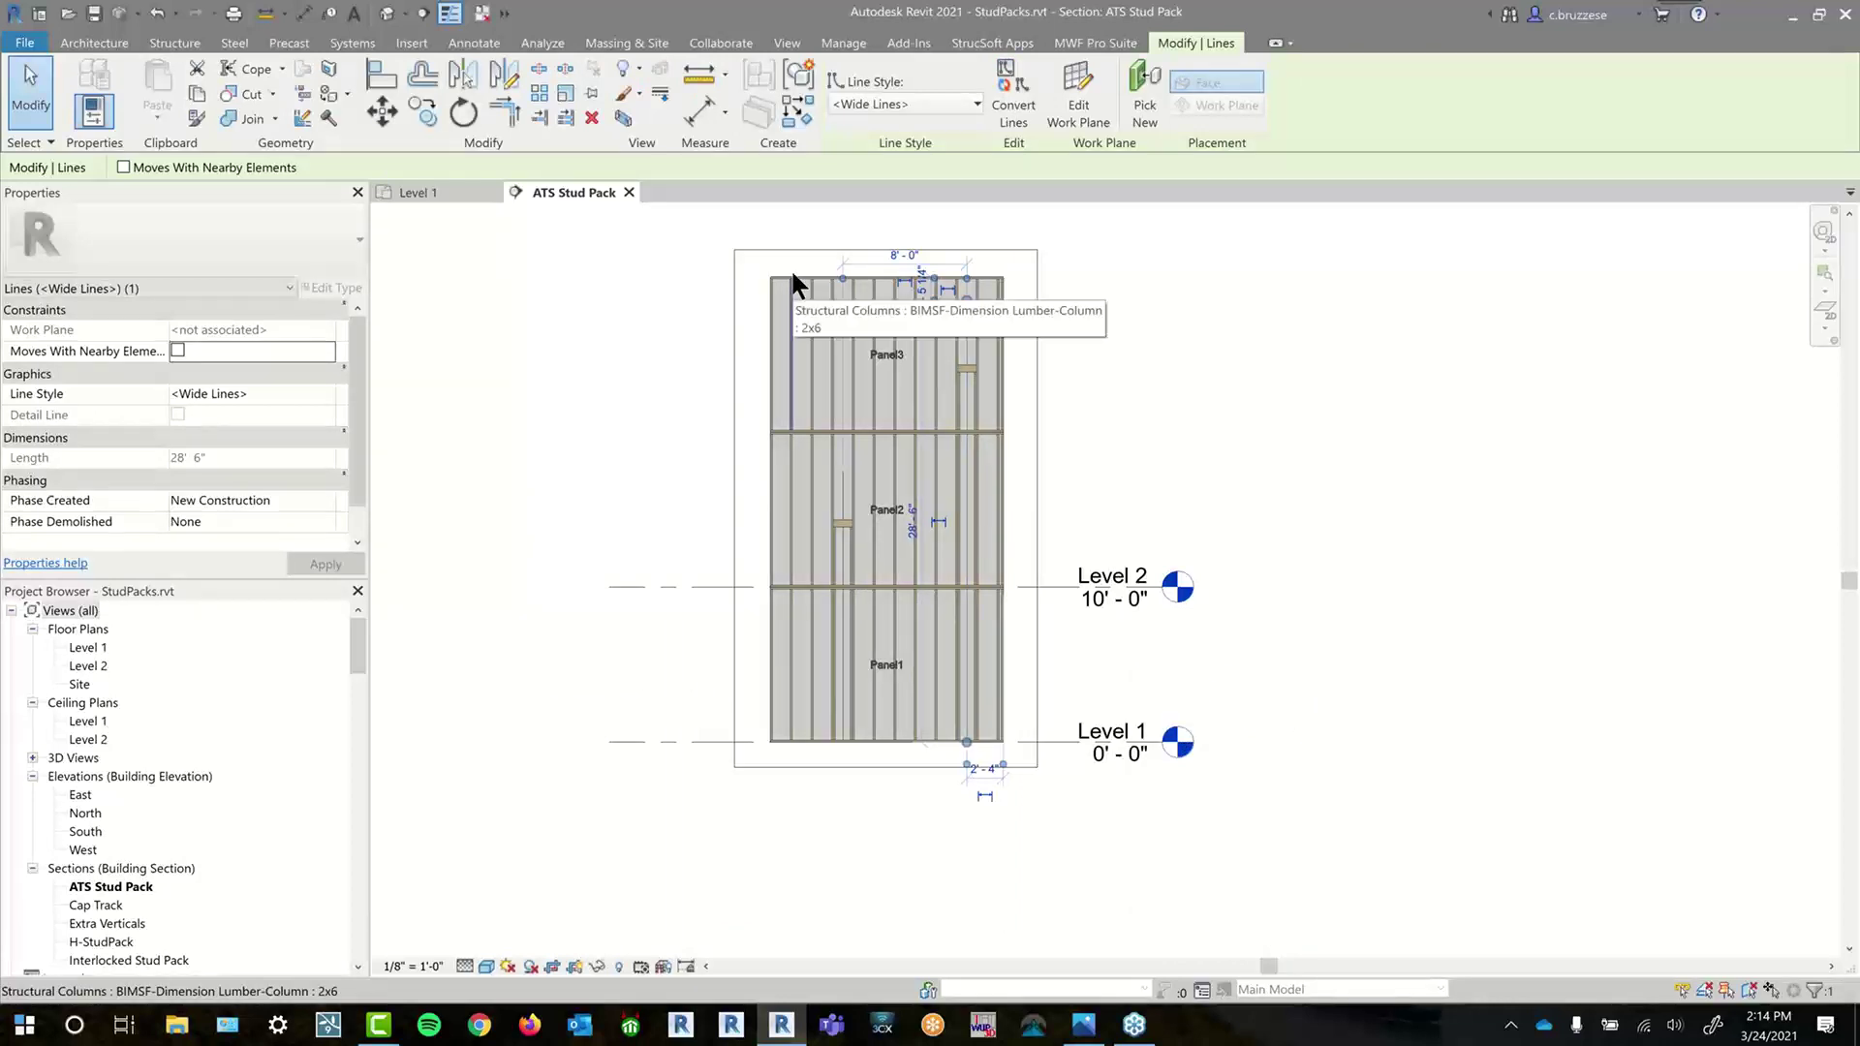
click(794, 370)
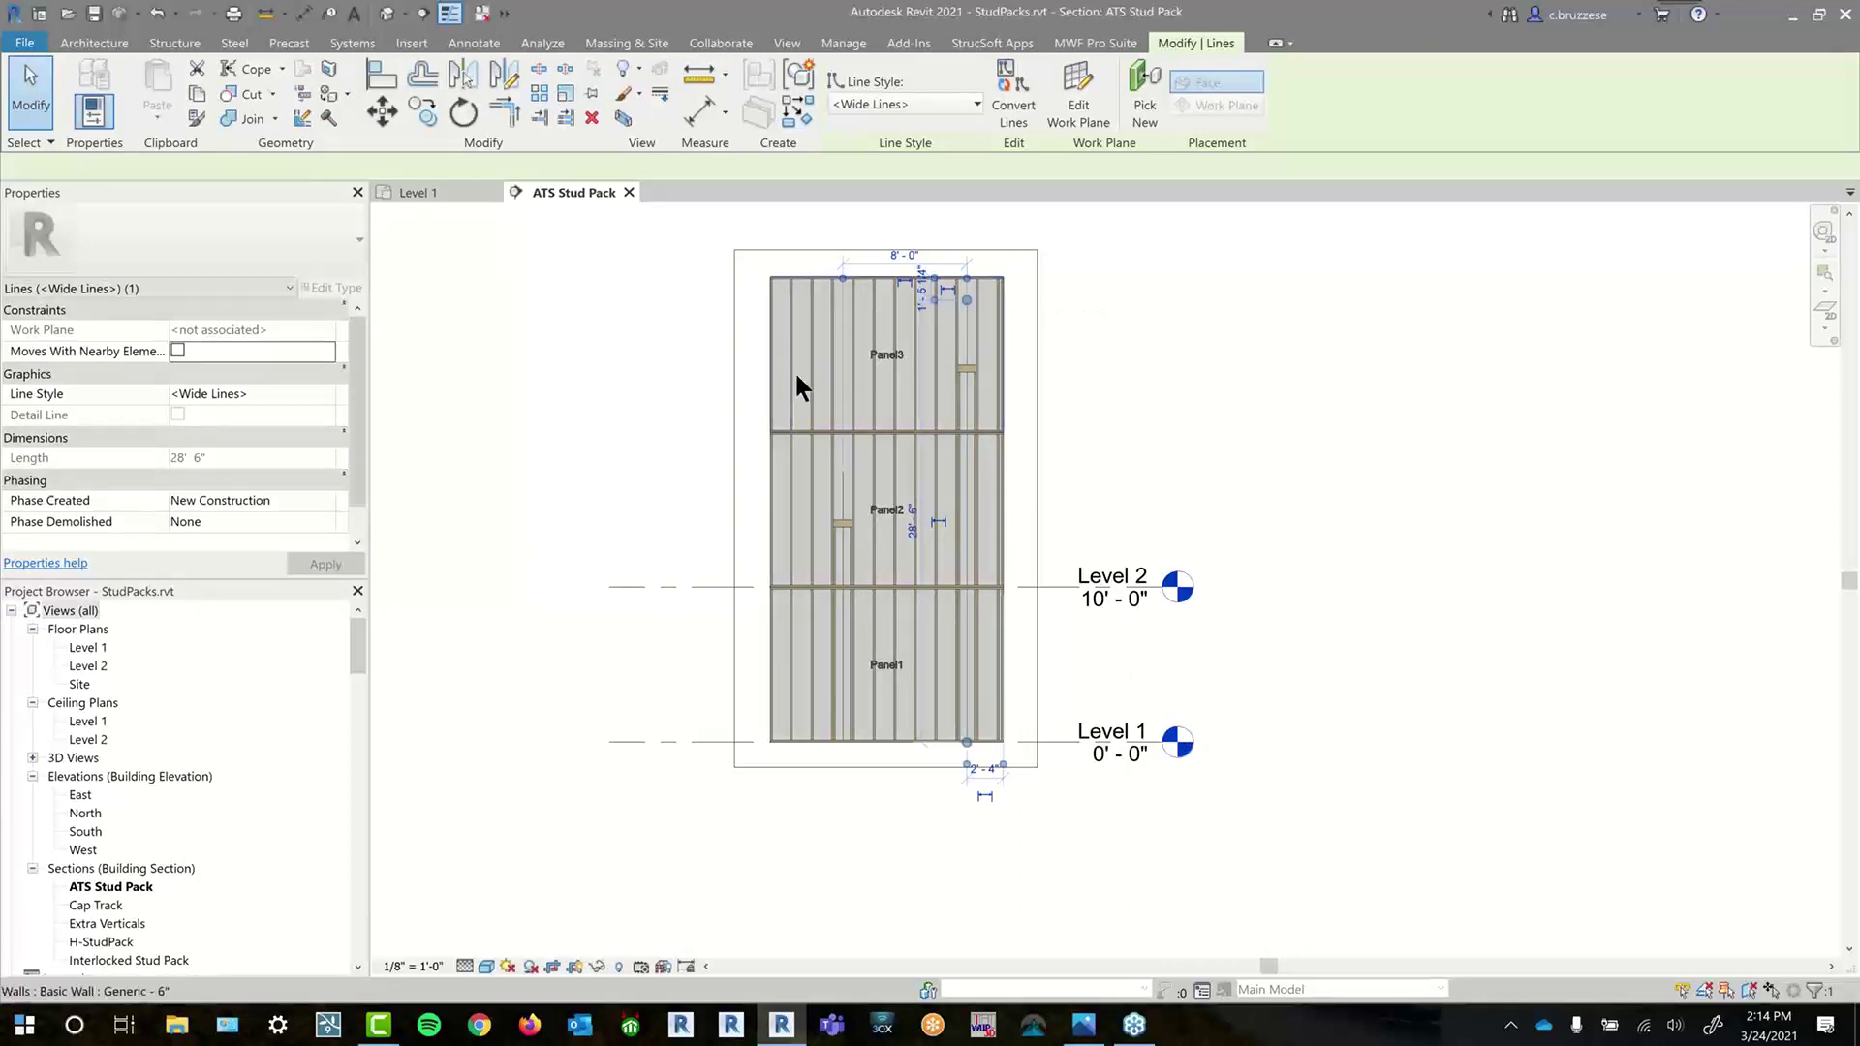
- Show Panels 1–3 in a section-boxed 3D view (BX) zoomed to the Panel3 opening
ctrl+click(776, 475)
ctrl+click(771, 638)
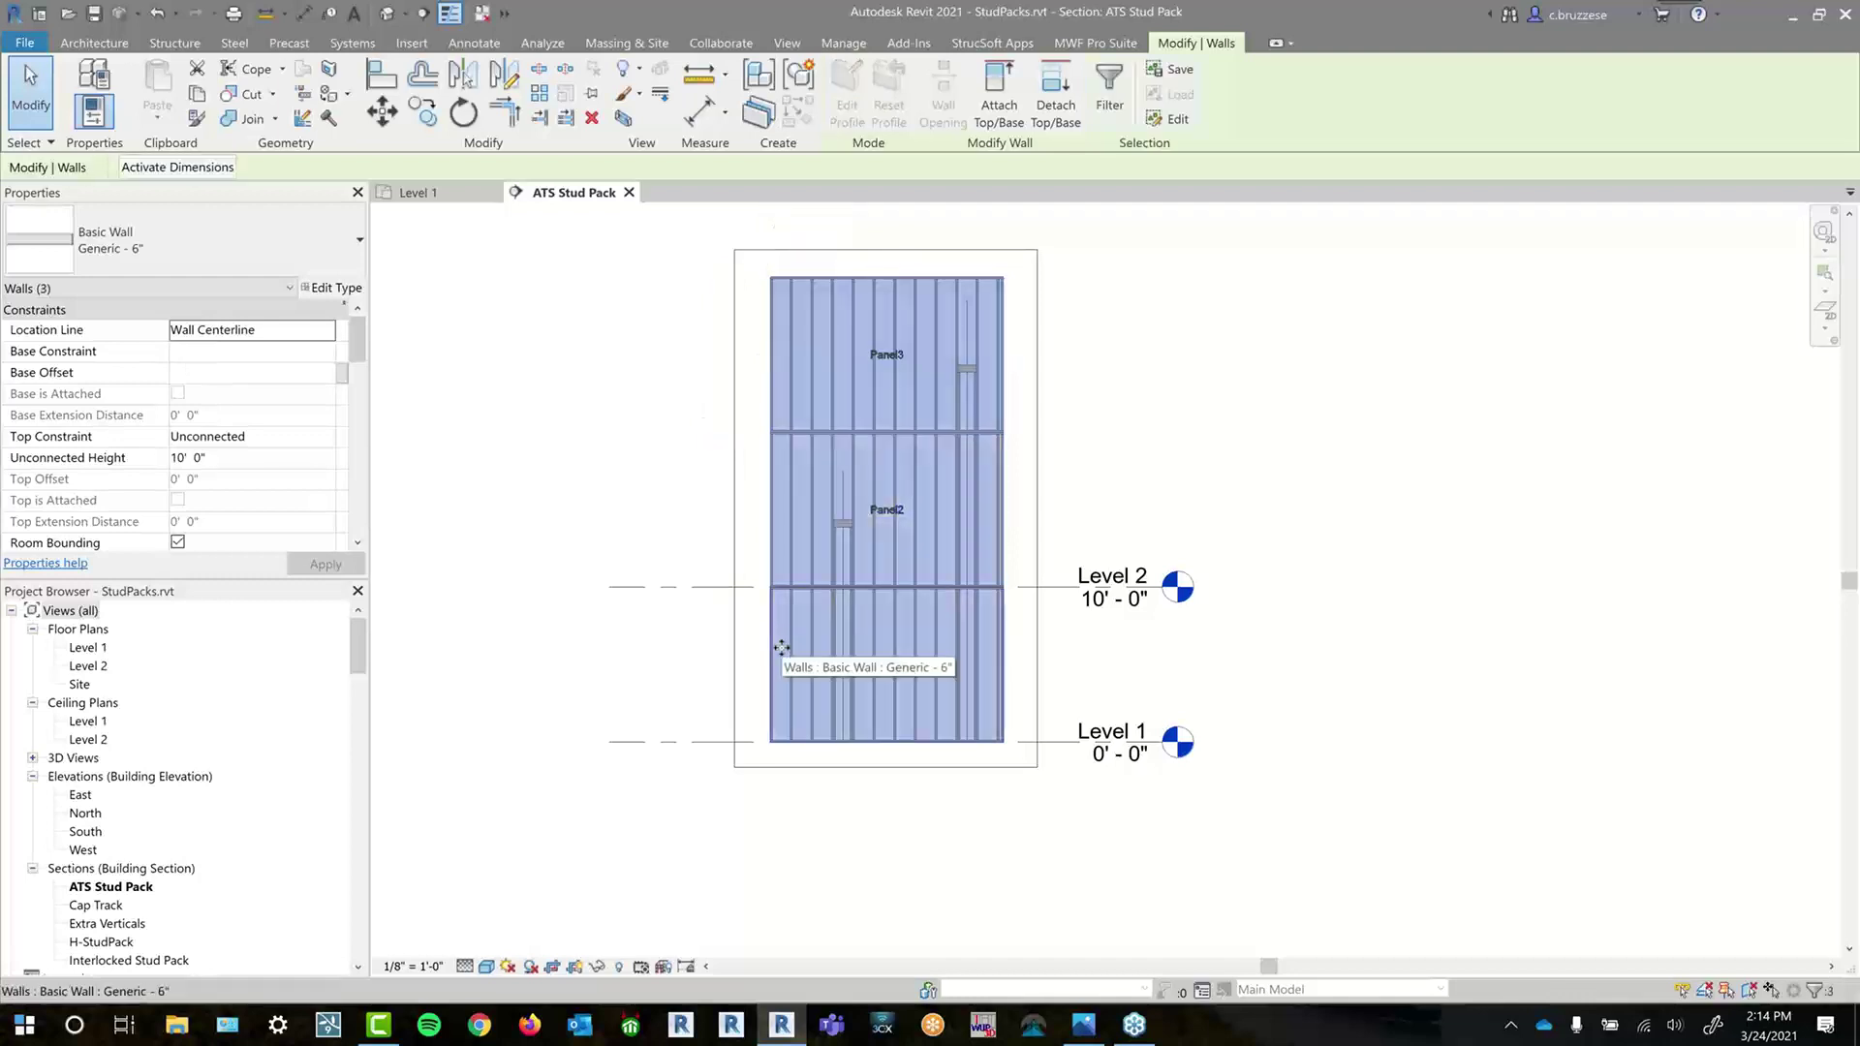
key(b)
key(x)
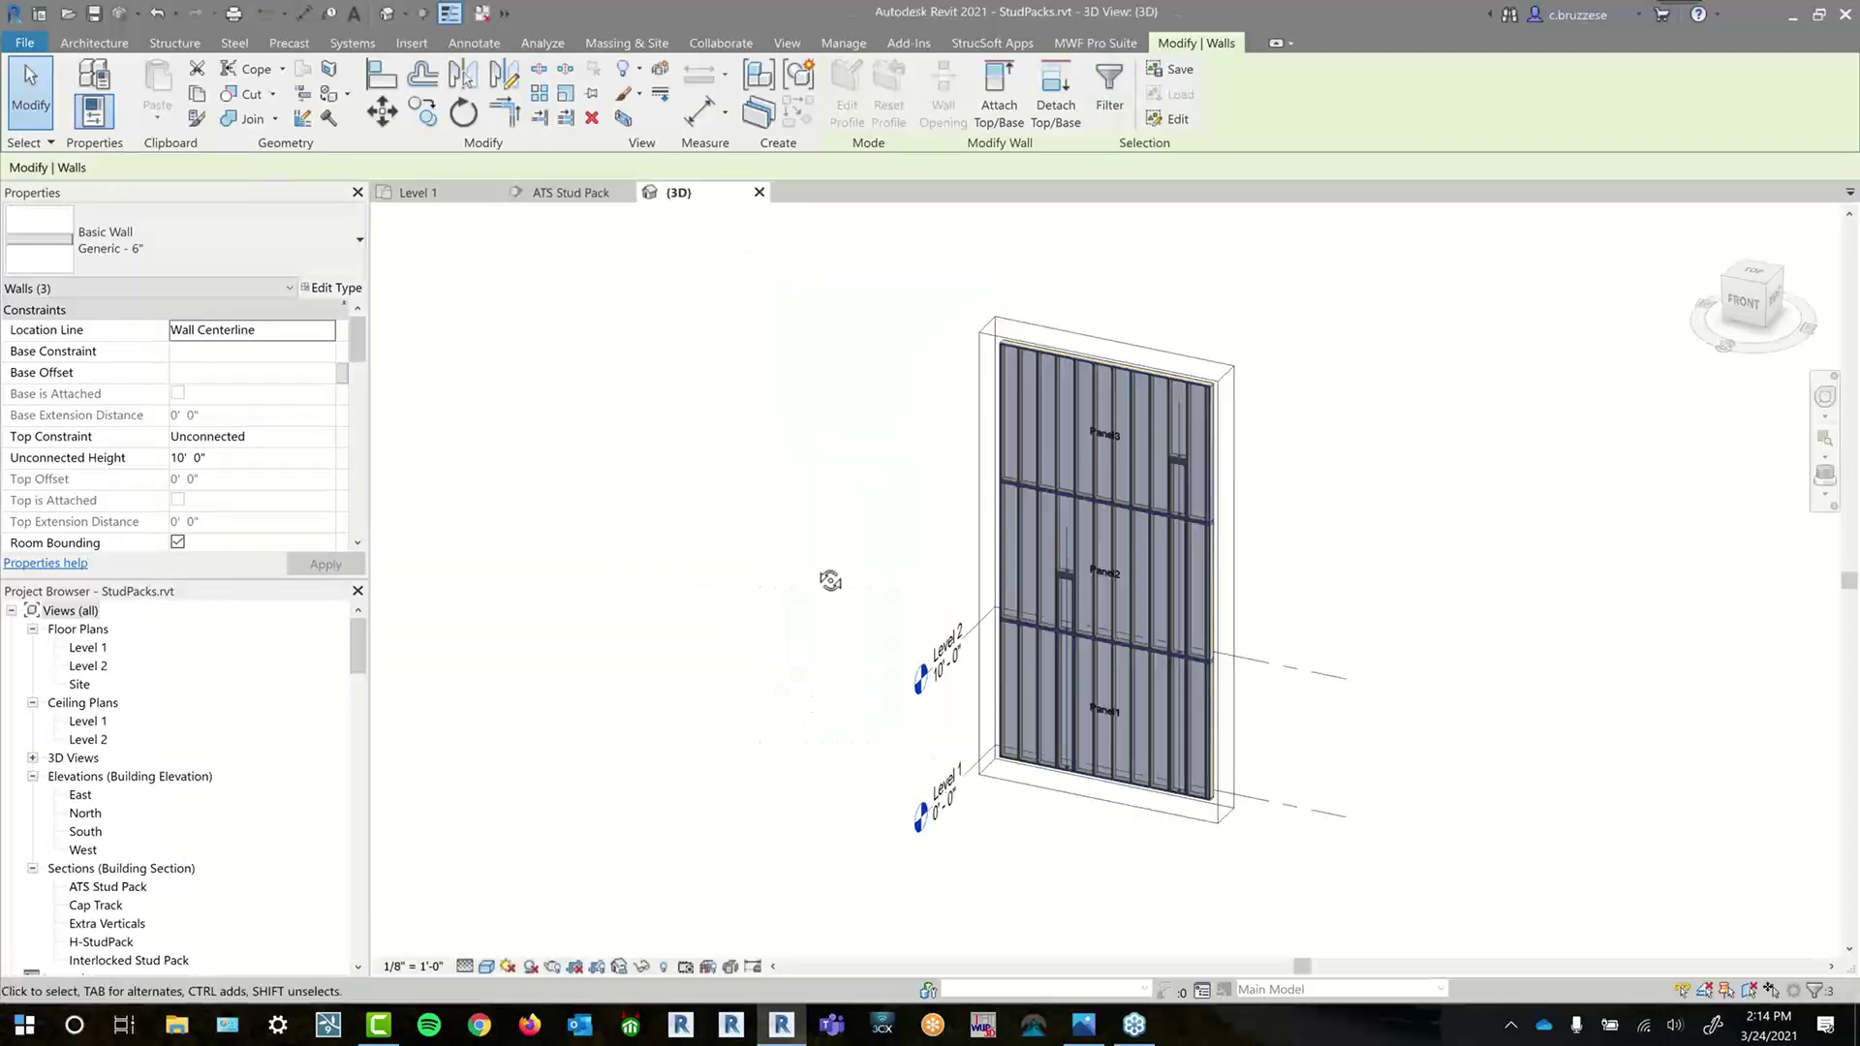
shift+middle_drag(938, 778, 1059, 685)
scroll(1061, 686, up, 3)
scroll(1060, 677, up, 3)
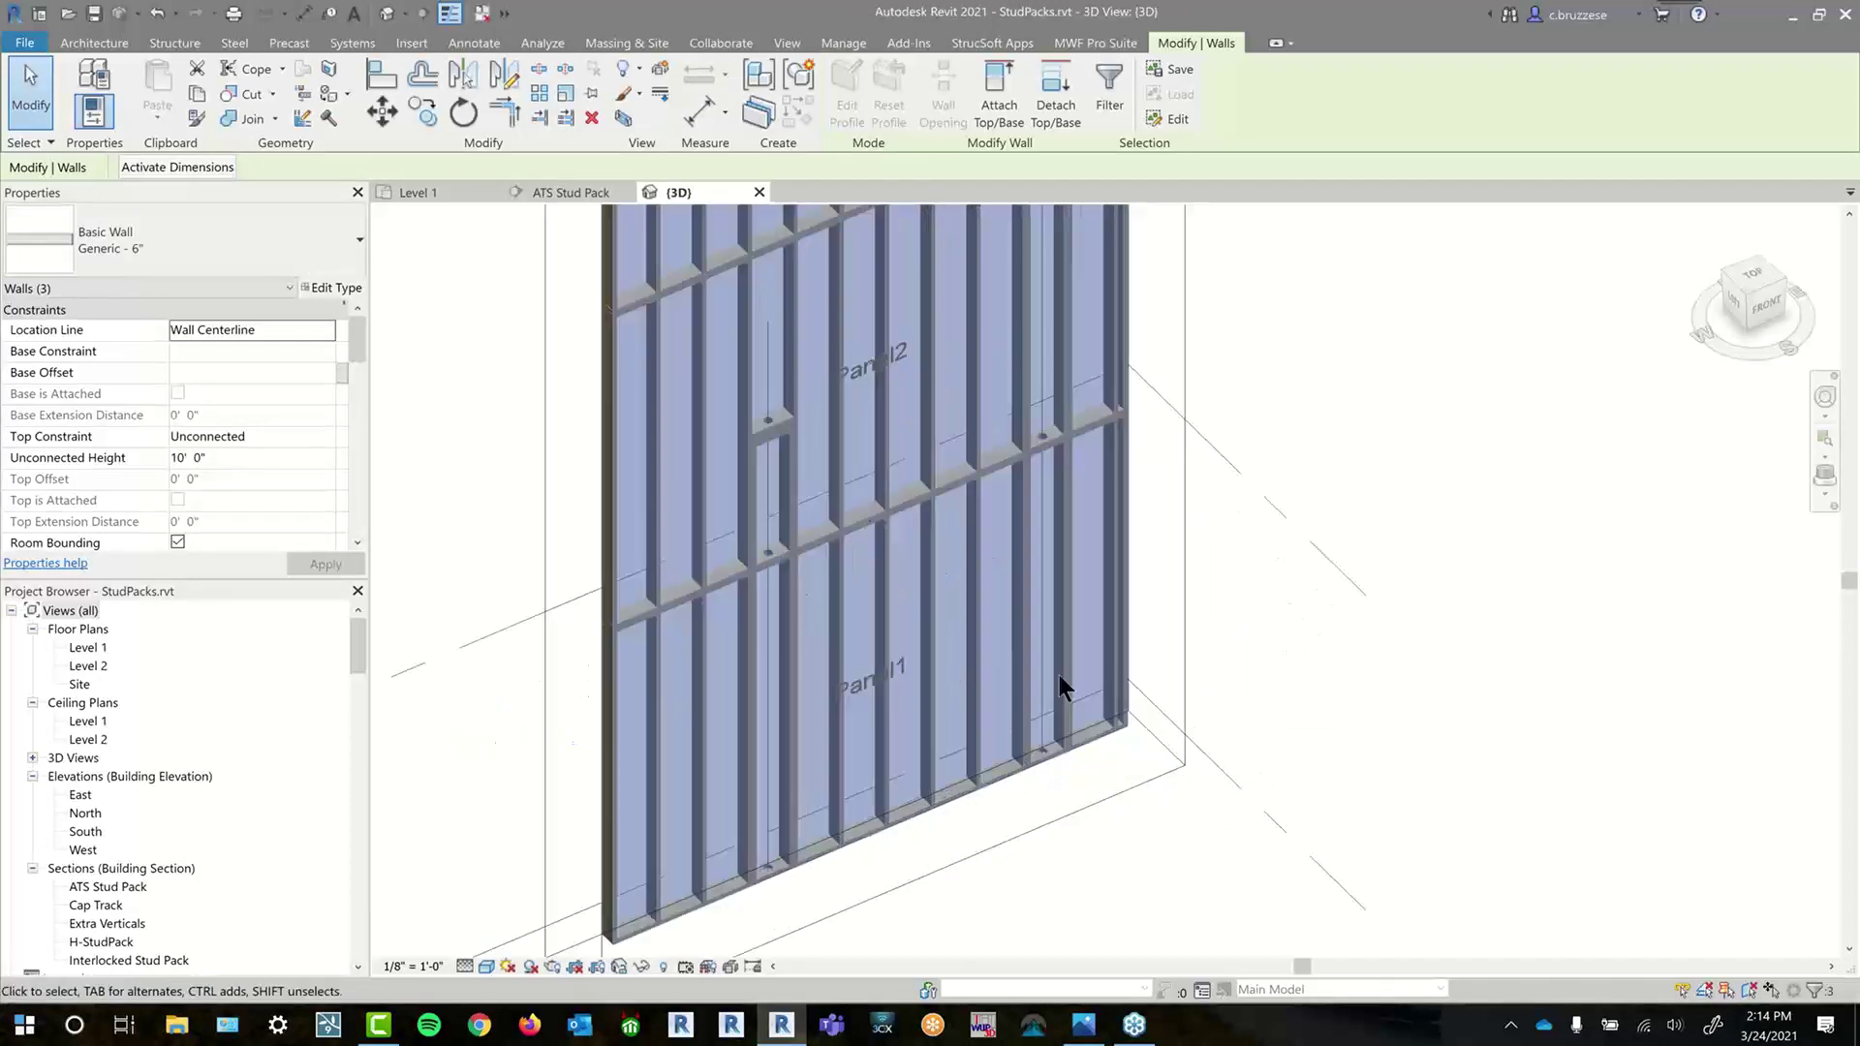
scroll(1110, 454, up, 2)
middle_drag(1110, 455, 1126, 782)
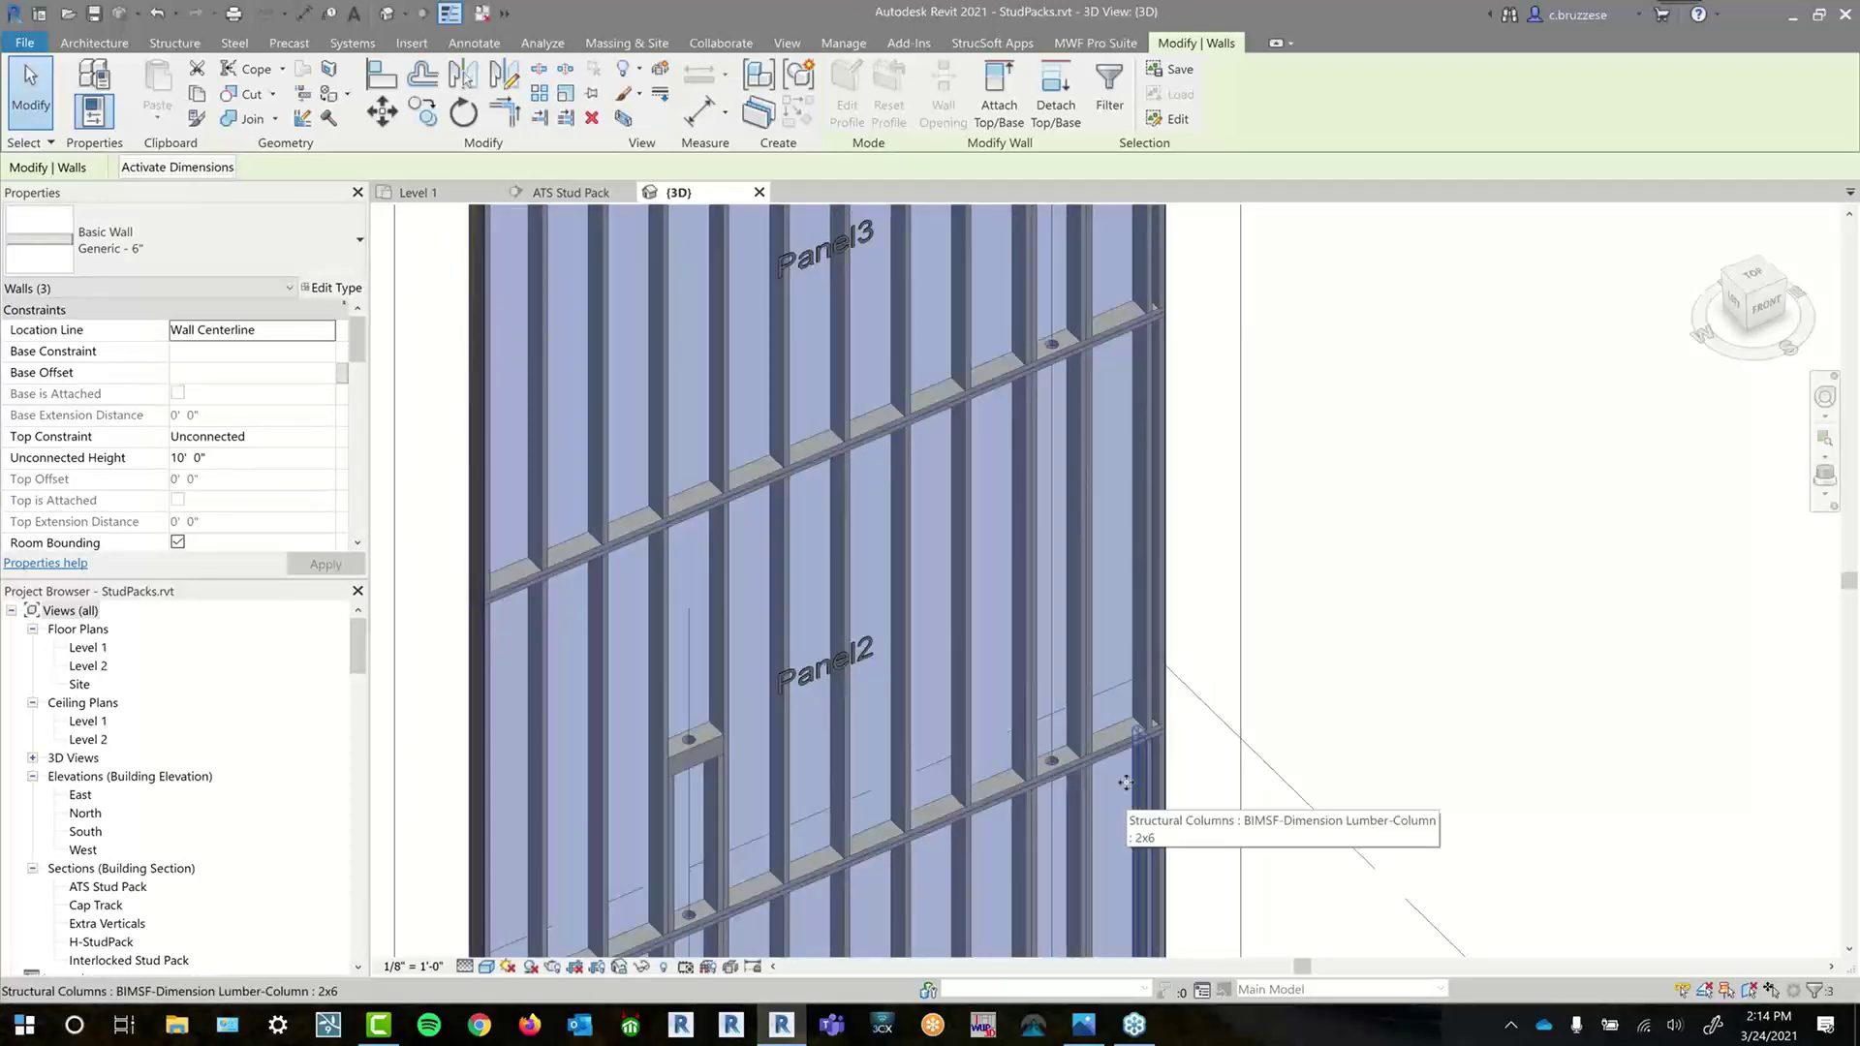
middle_drag(1304, 564, 1310, 752)
scroll(1102, 454, up, 2)
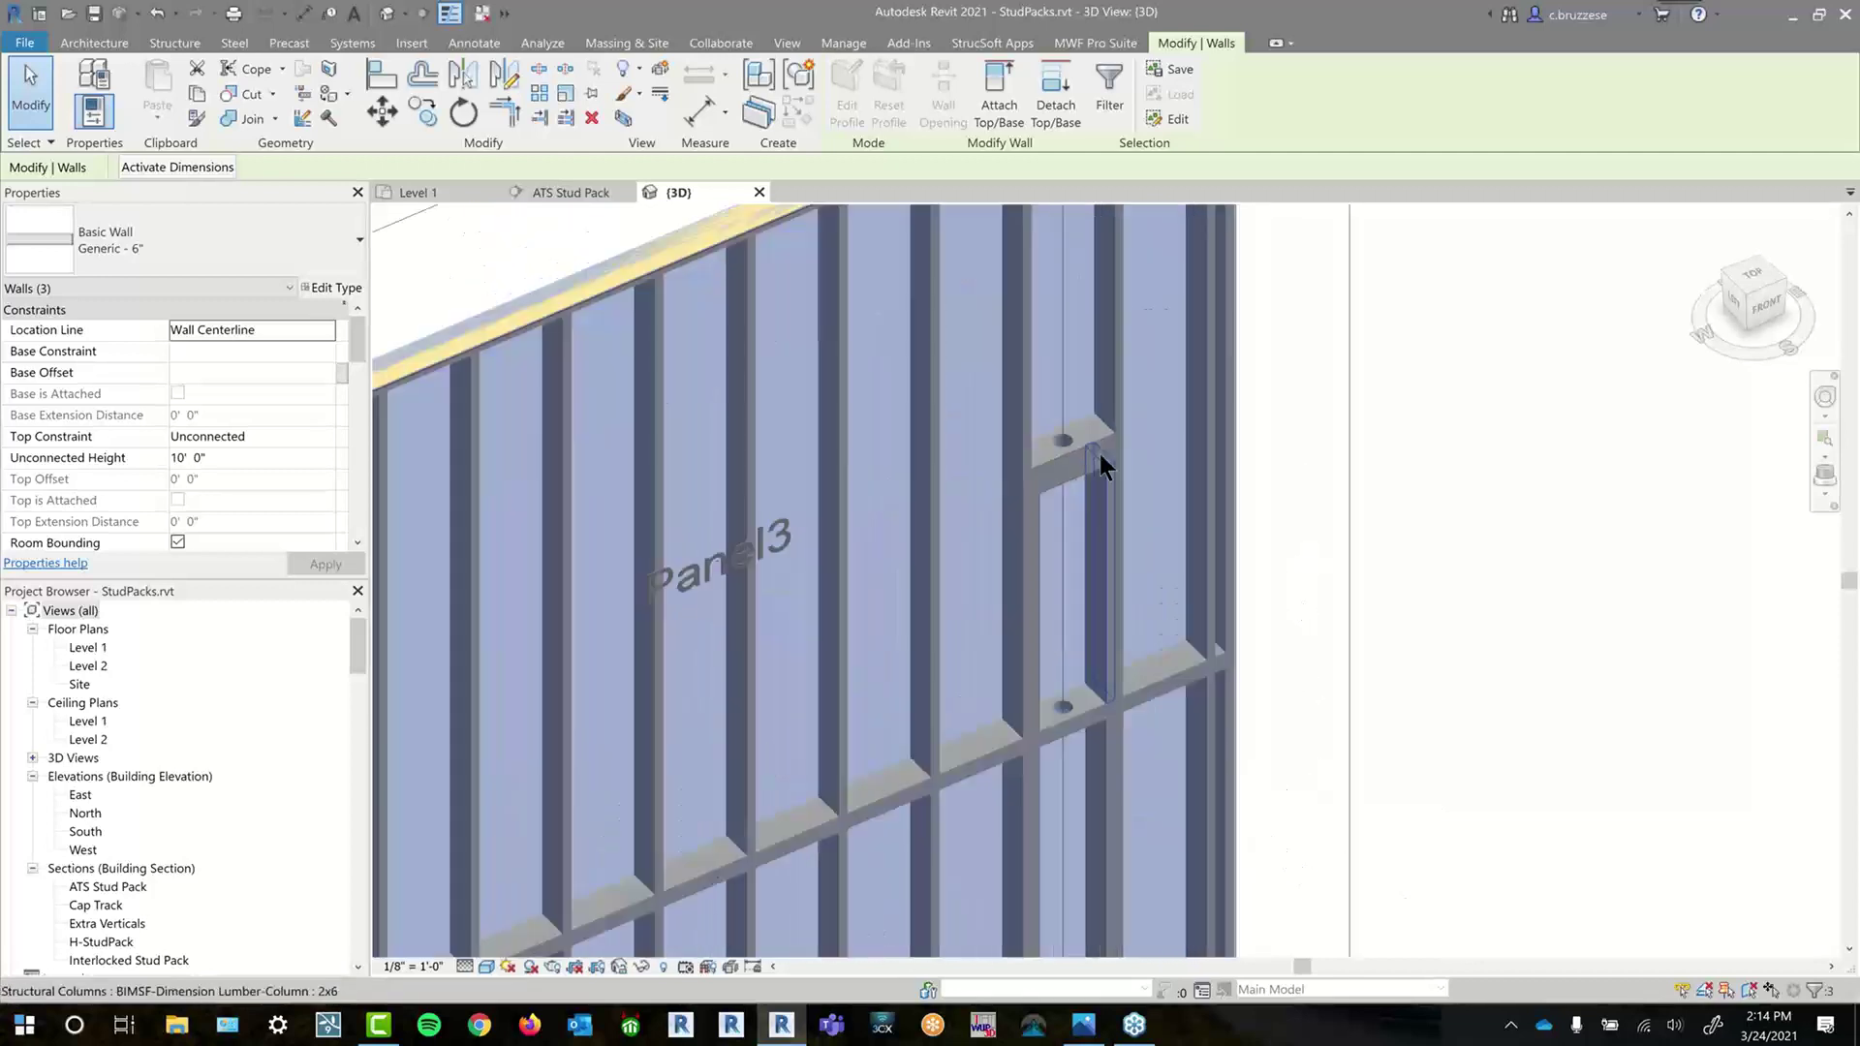
- Select the header's round hole and the stud beside the Panel3 opening
click(1054, 436)
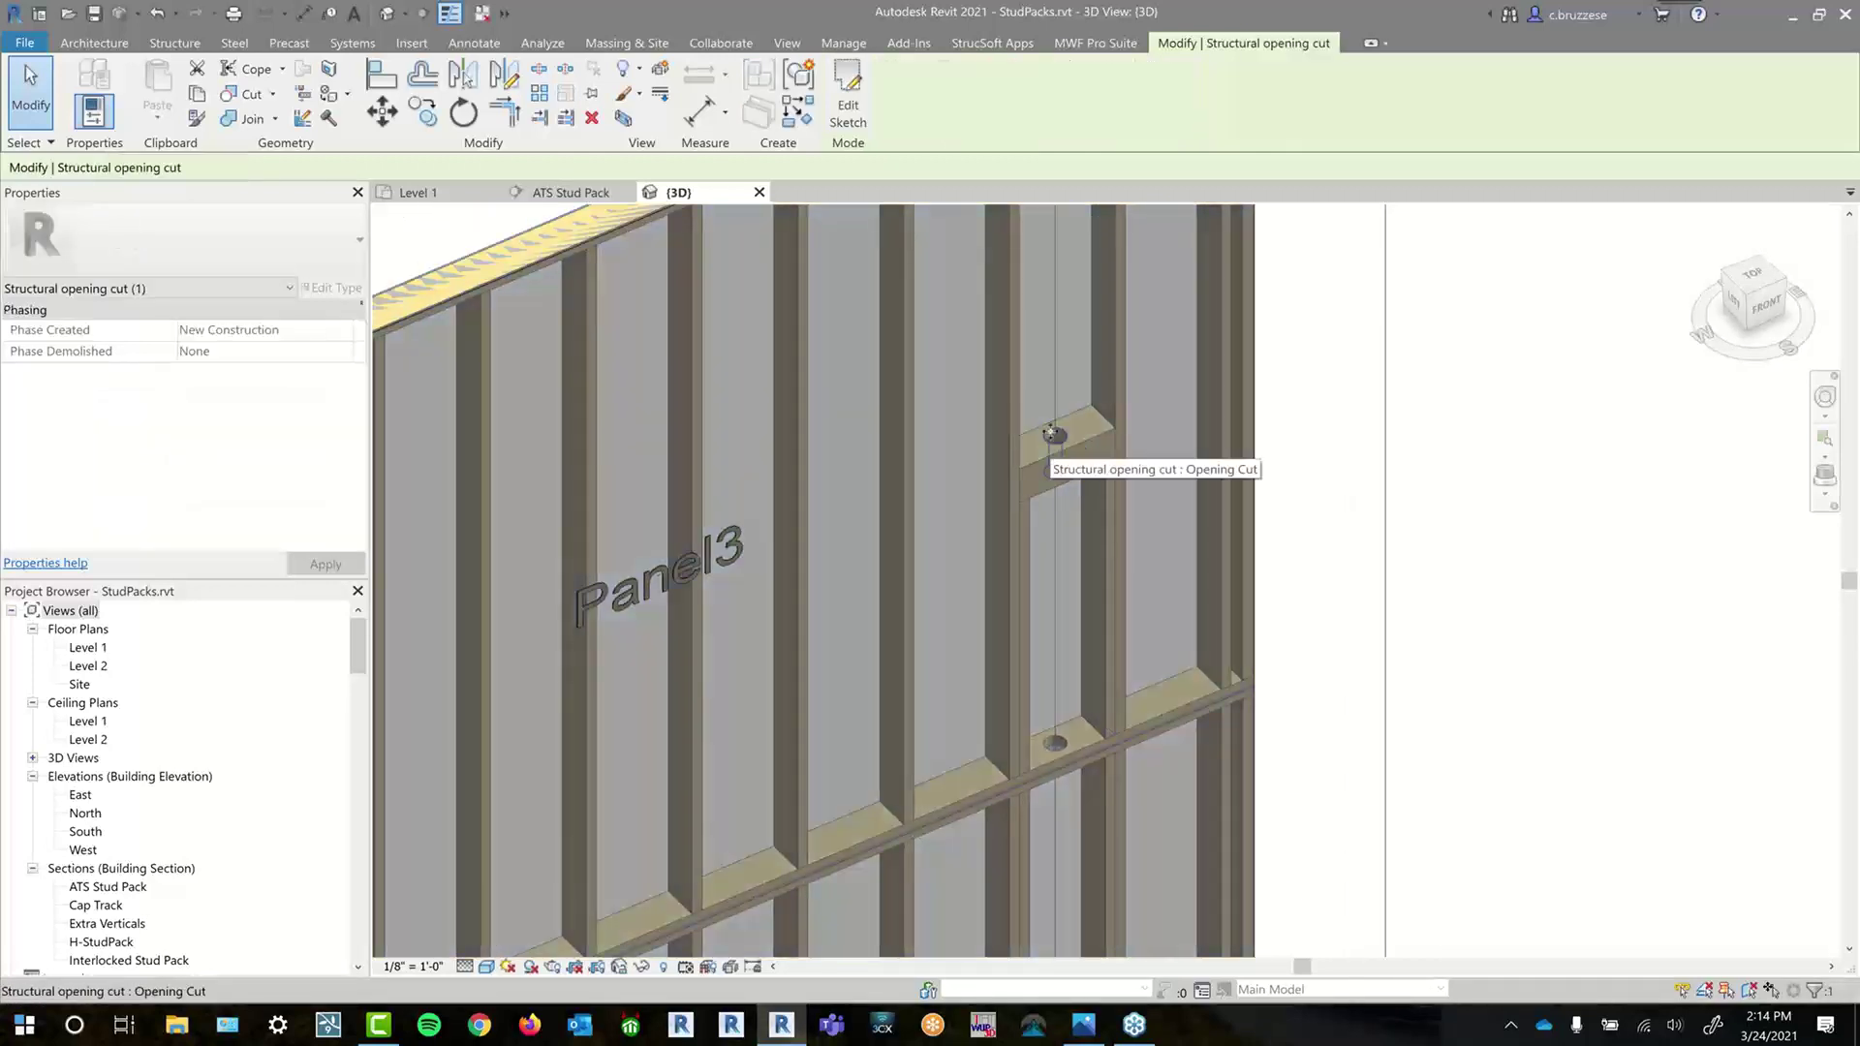
click(1079, 44)
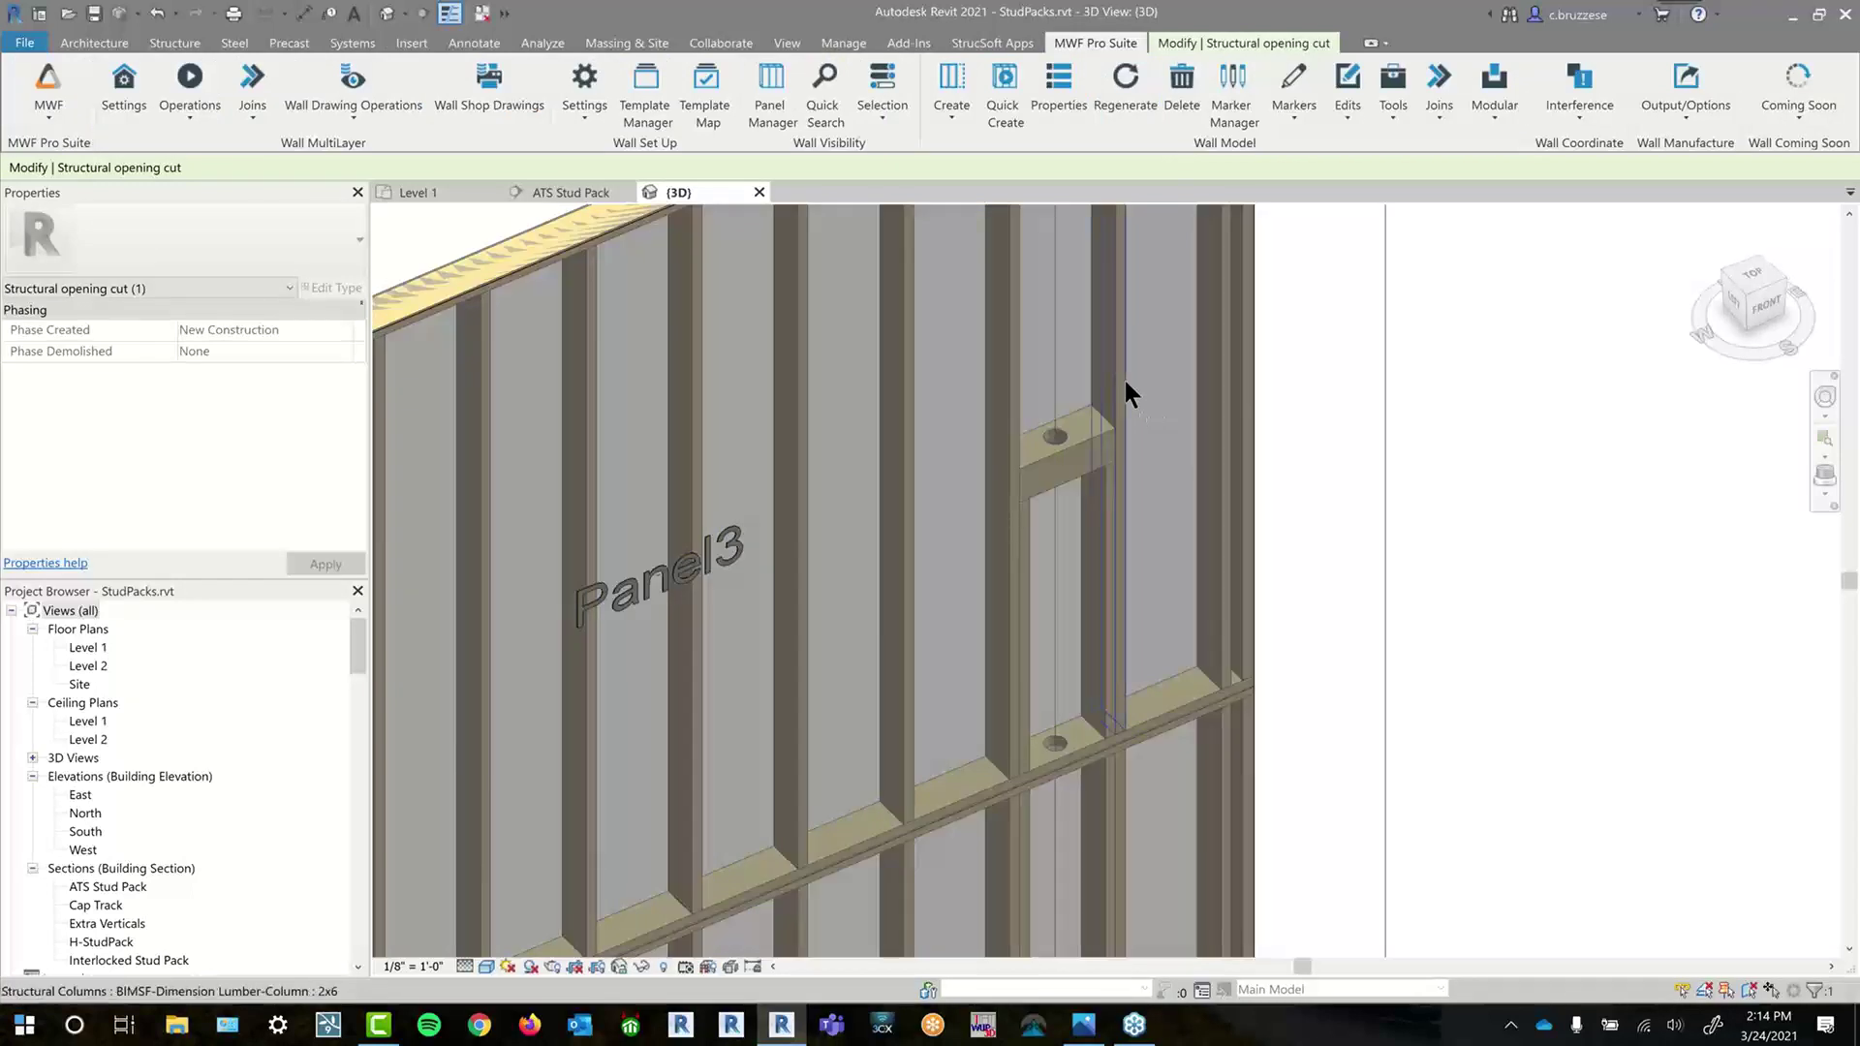
click(1132, 504)
click(1095, 42)
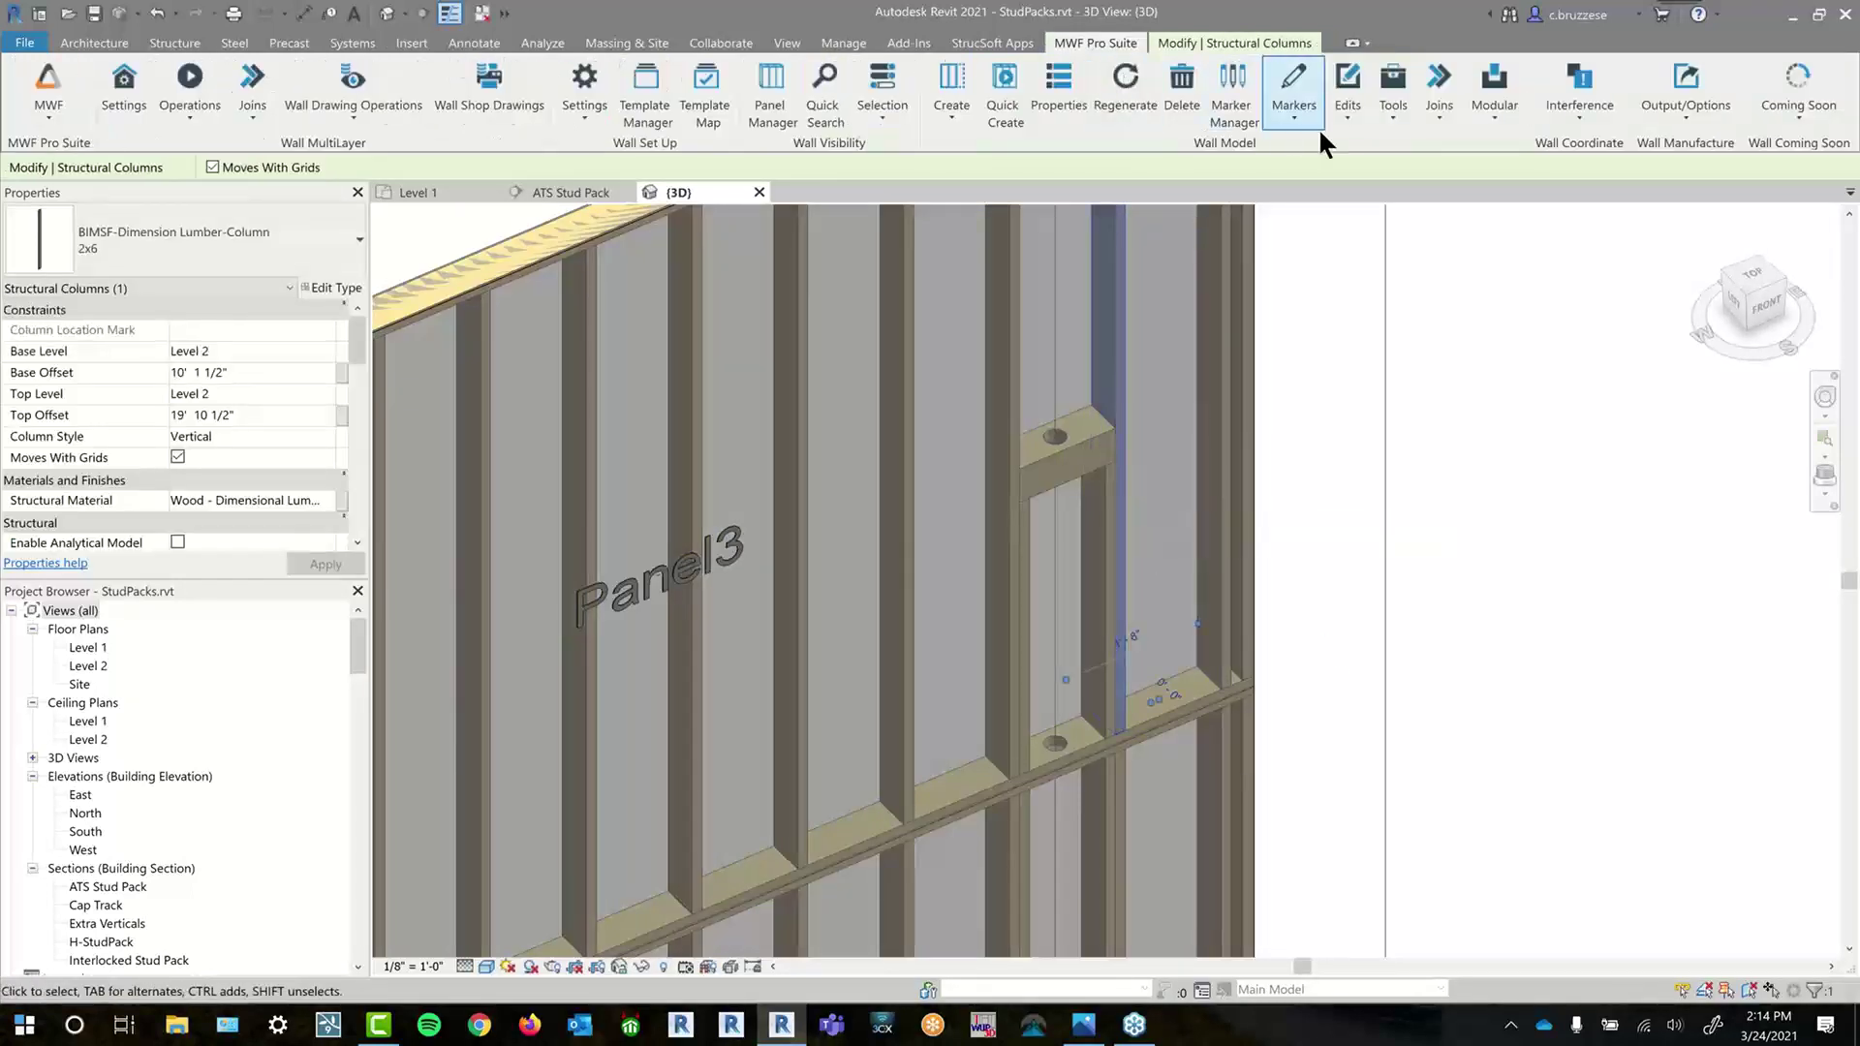
click(1392, 119)
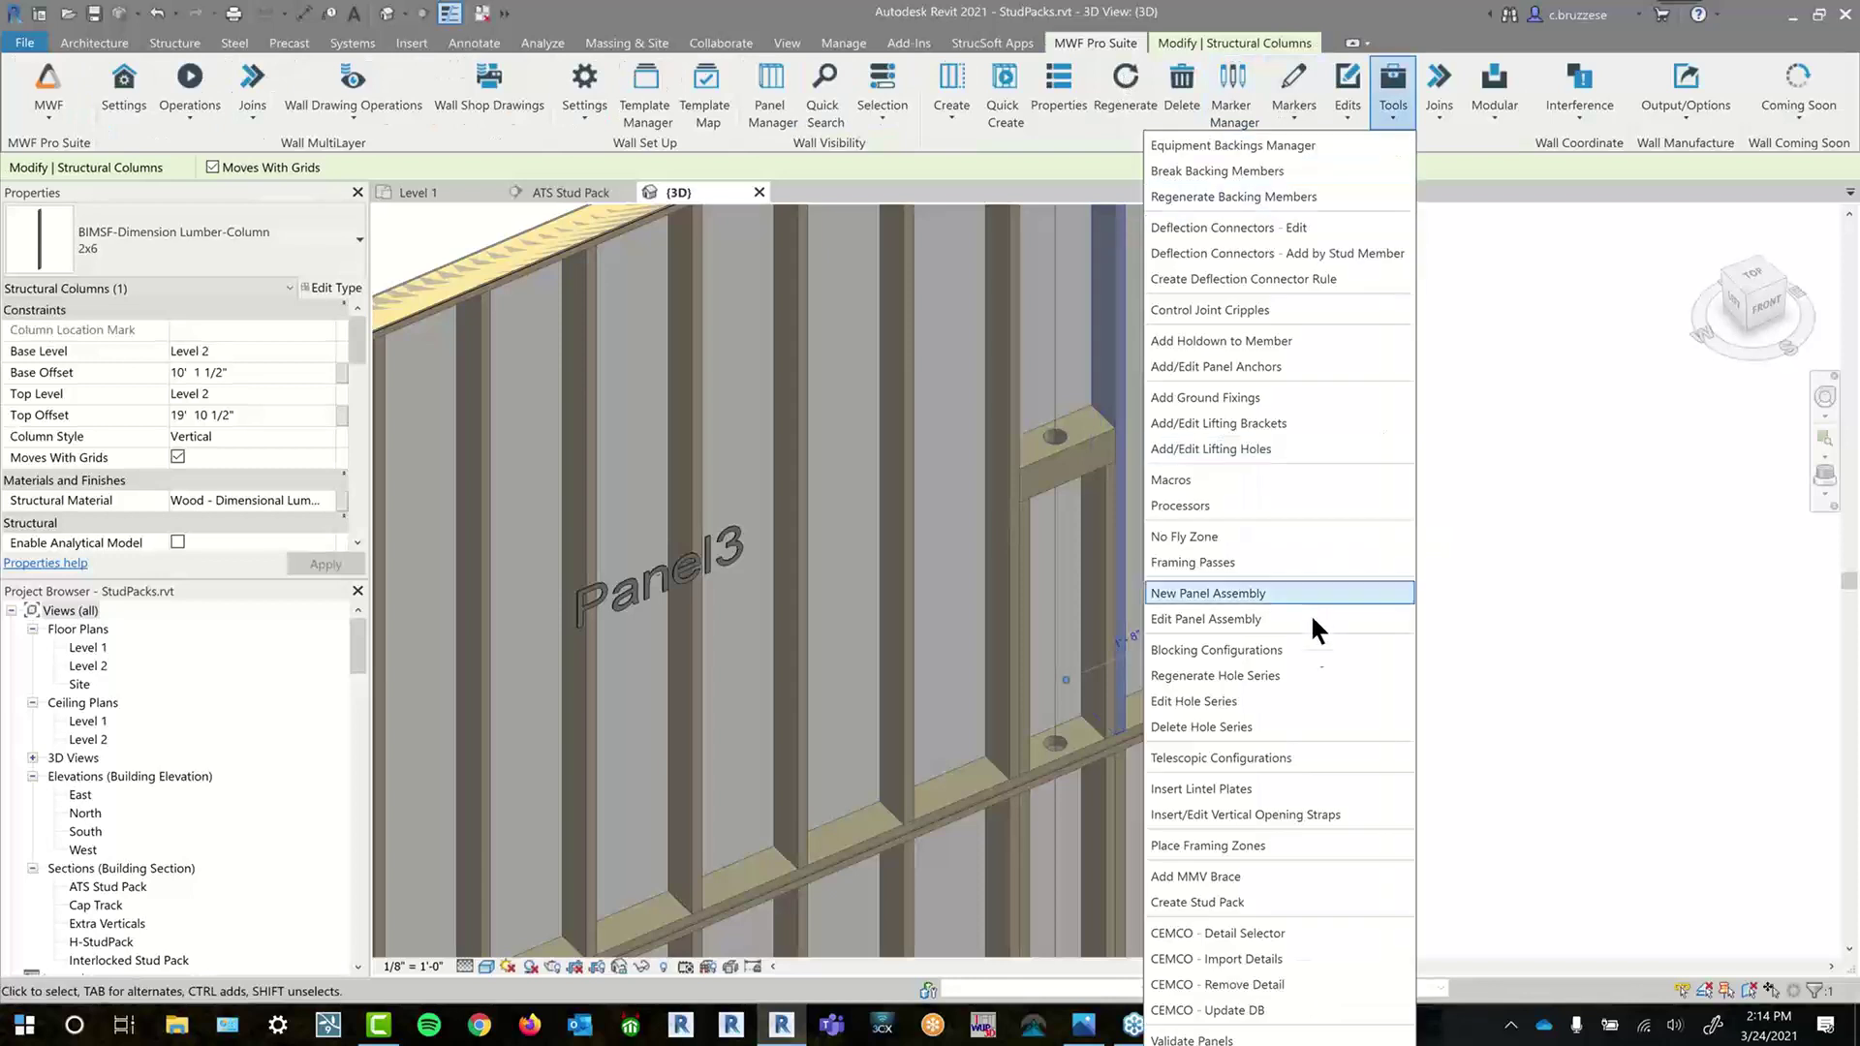
click(1302, 702)
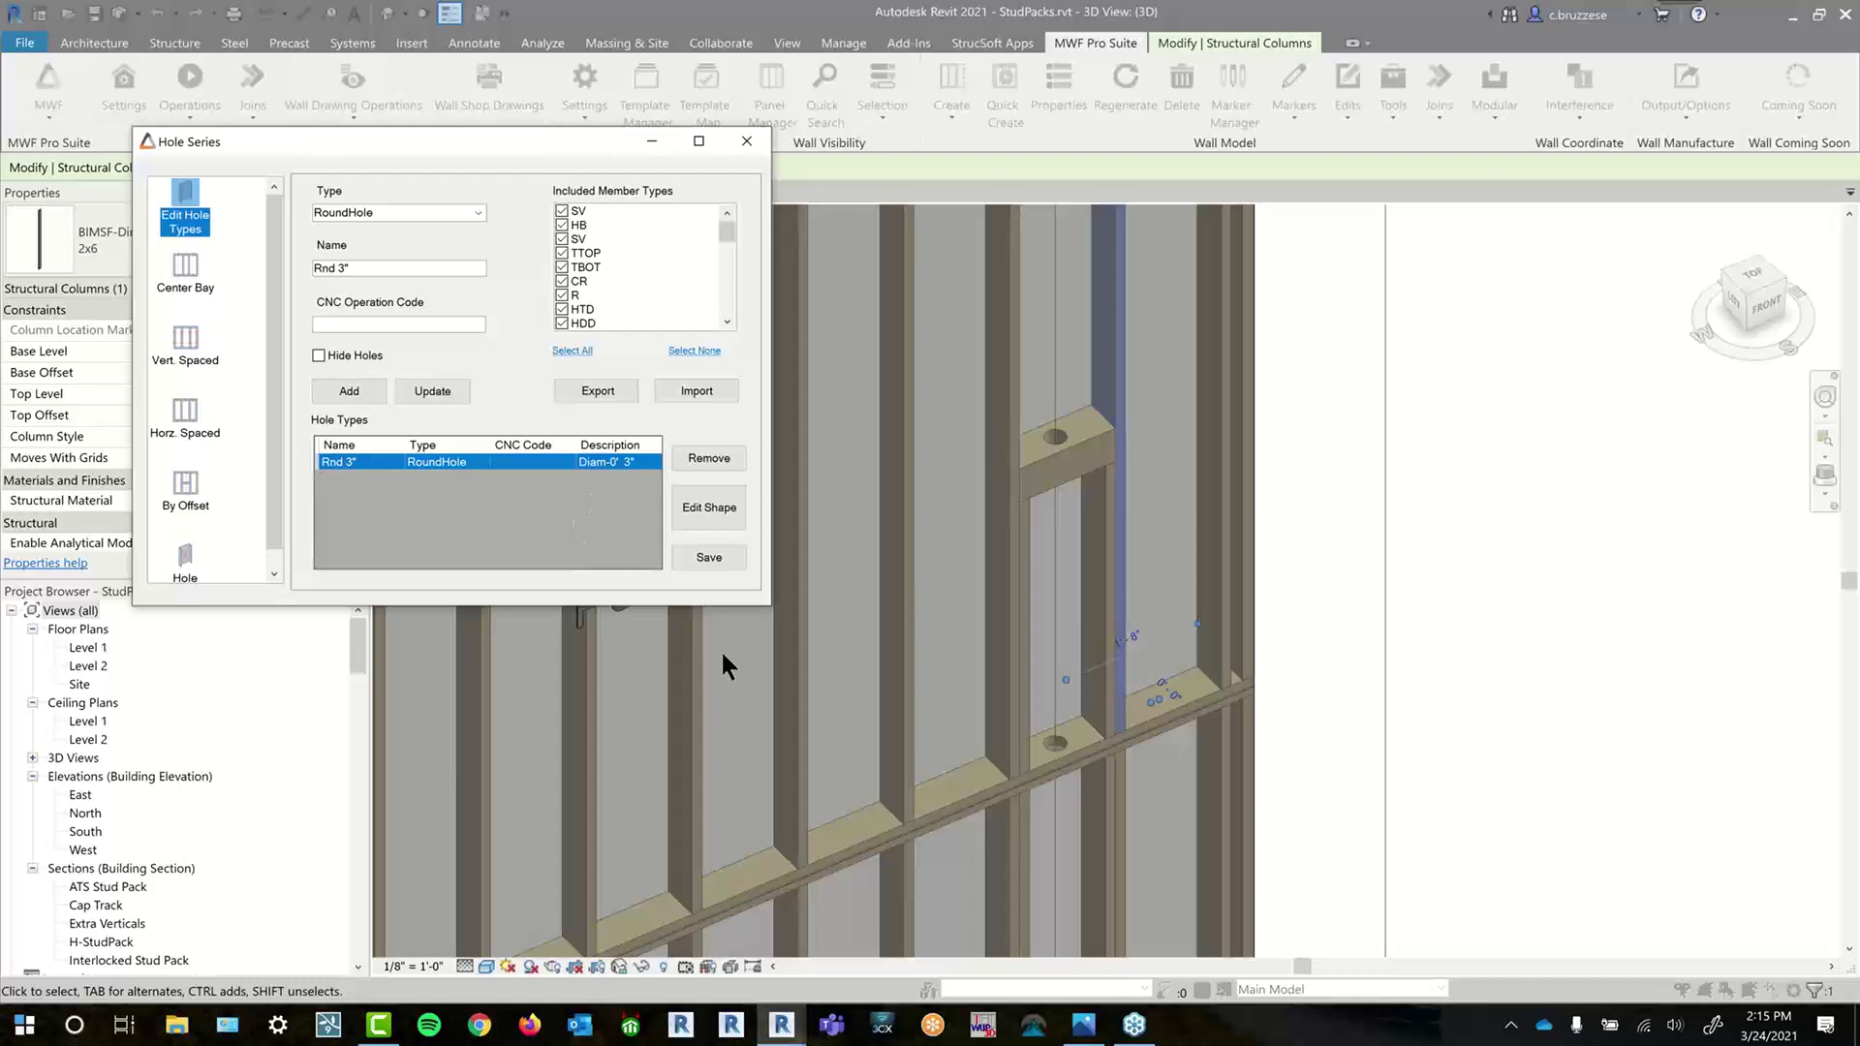
click(746, 143)
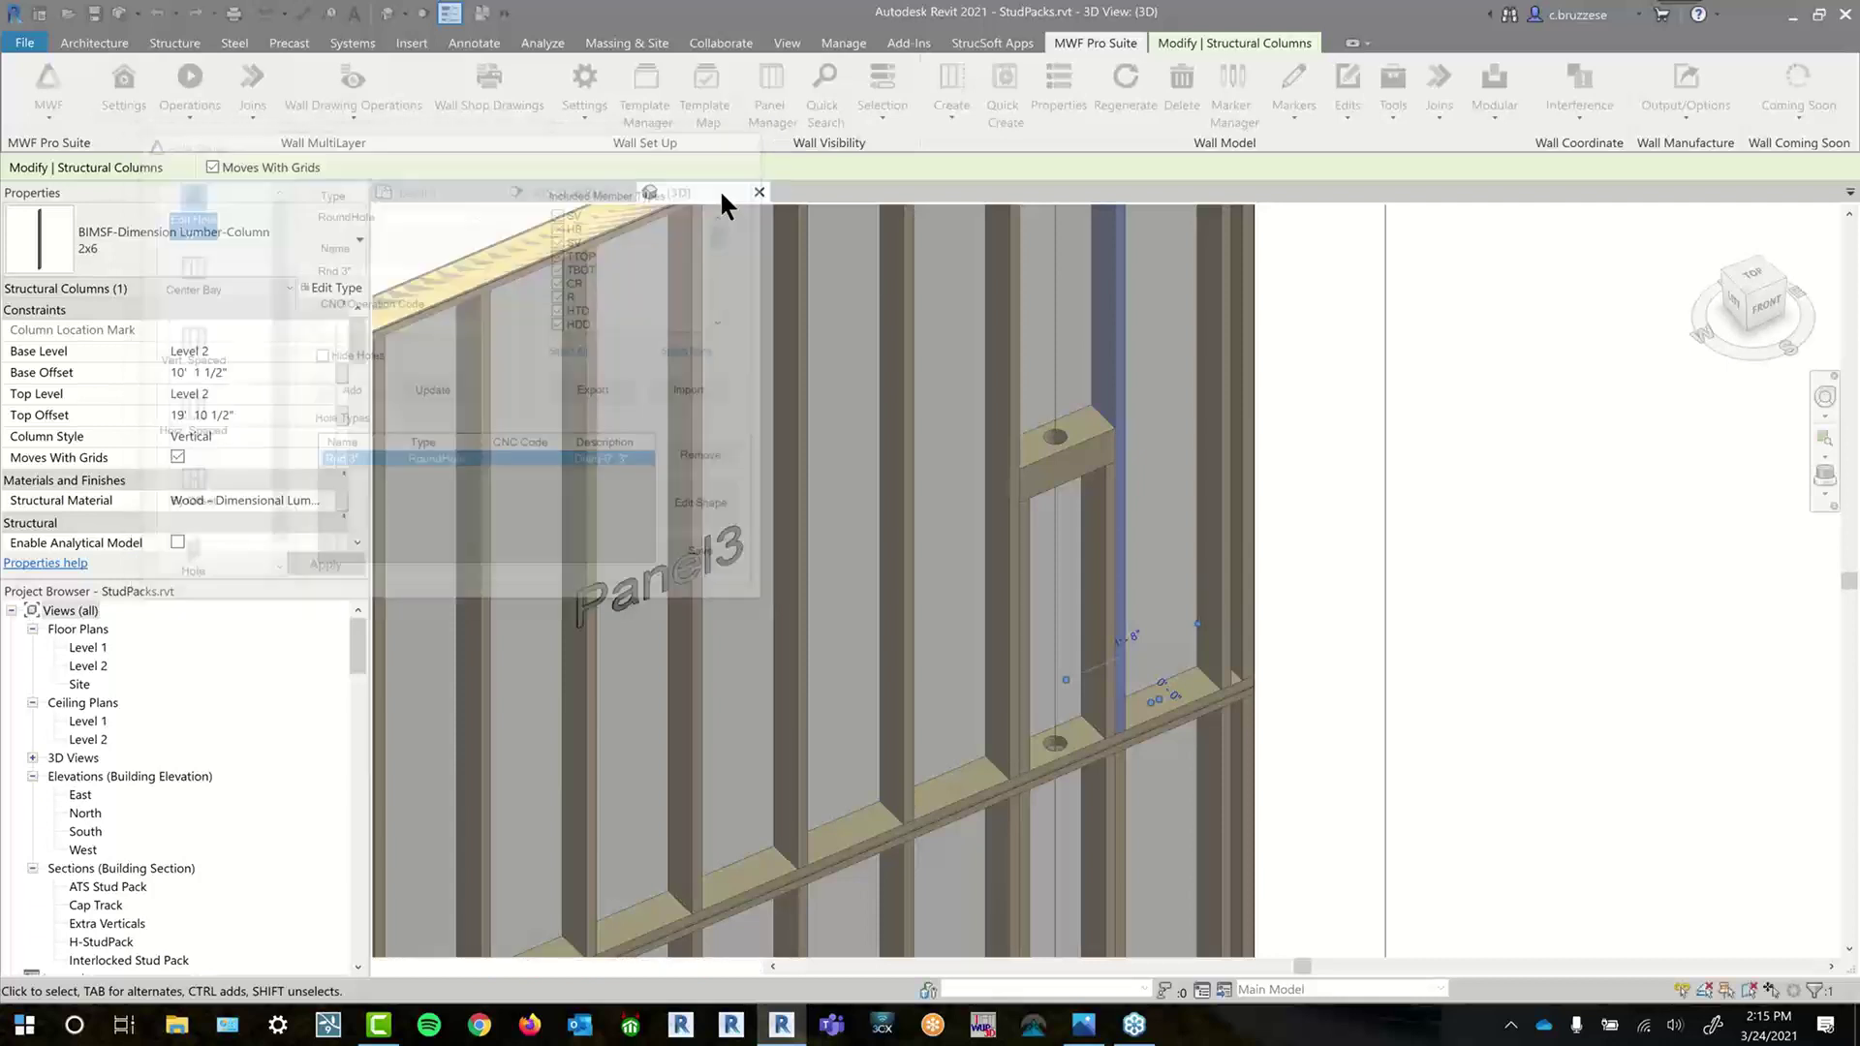
scroll(719, 555, down, 3)
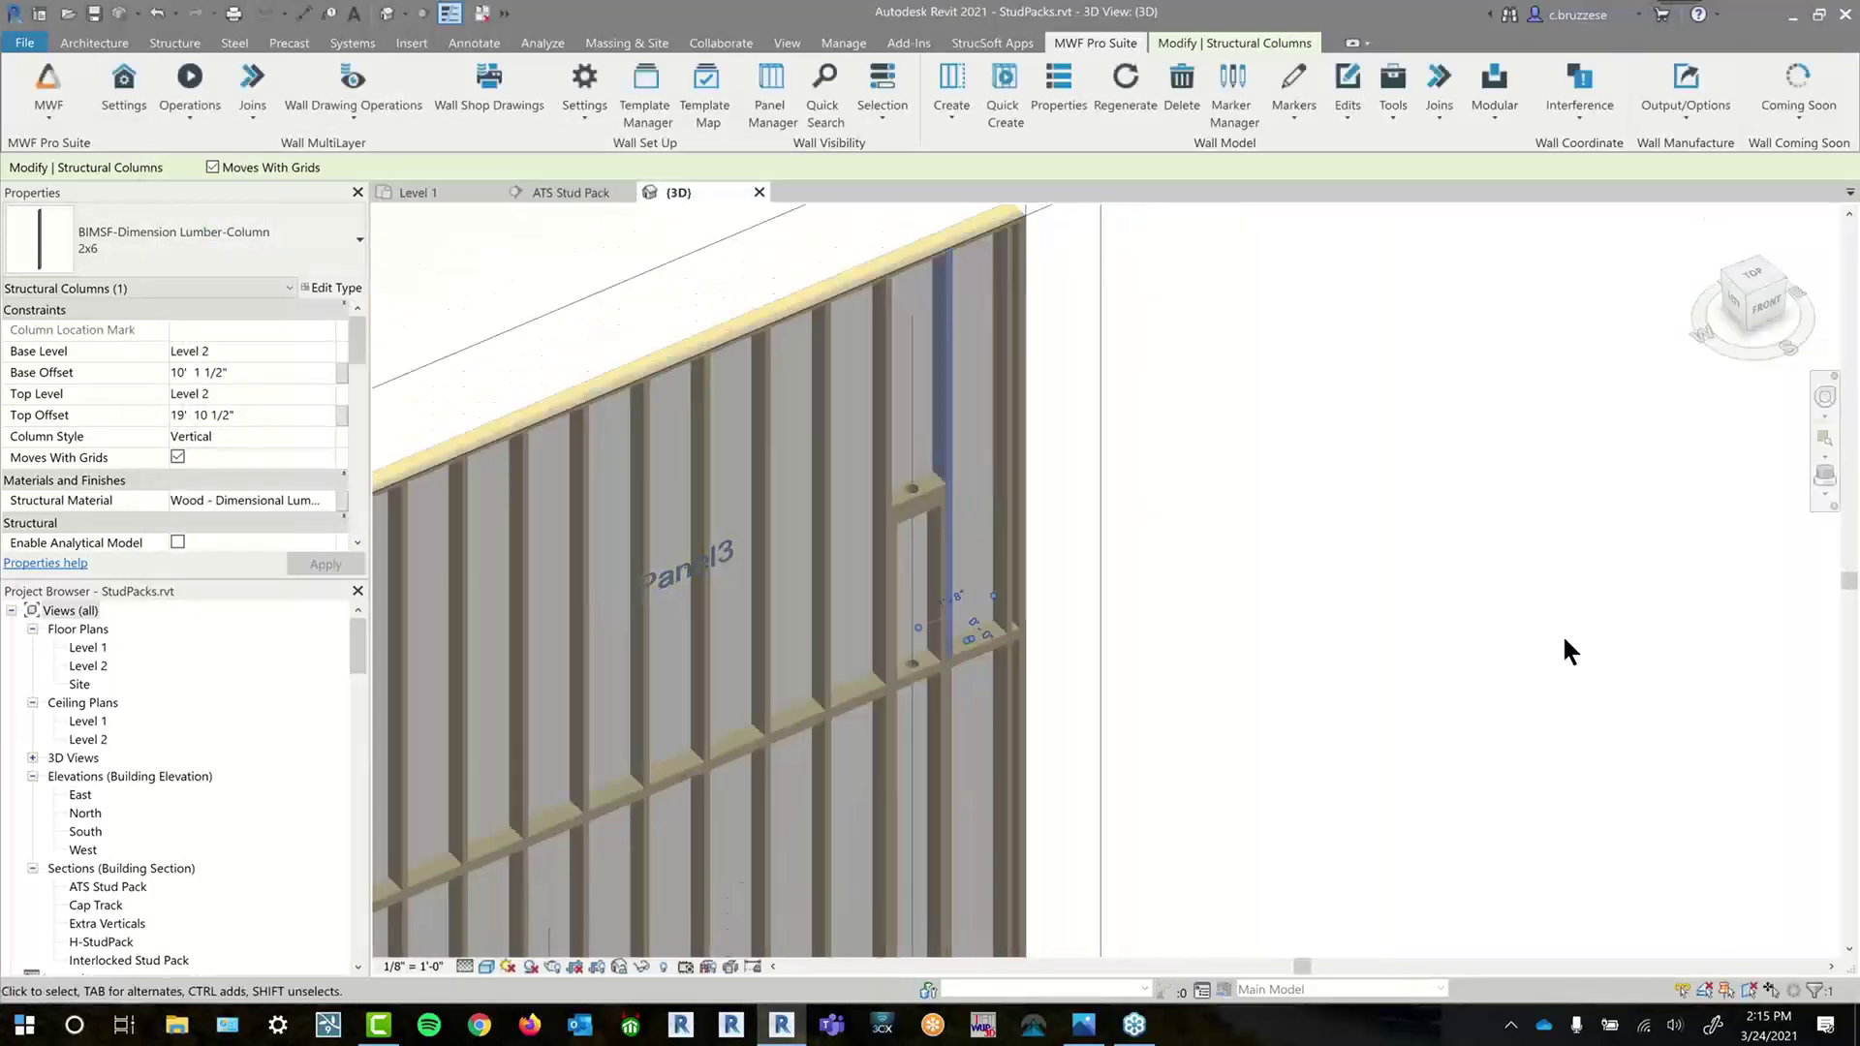
- View Panels 1–3 from the front and extend the Panel2 line up into Panel3
scroll(1562, 640, down, 2)
middle_drag(1432, 810, 1386, 707)
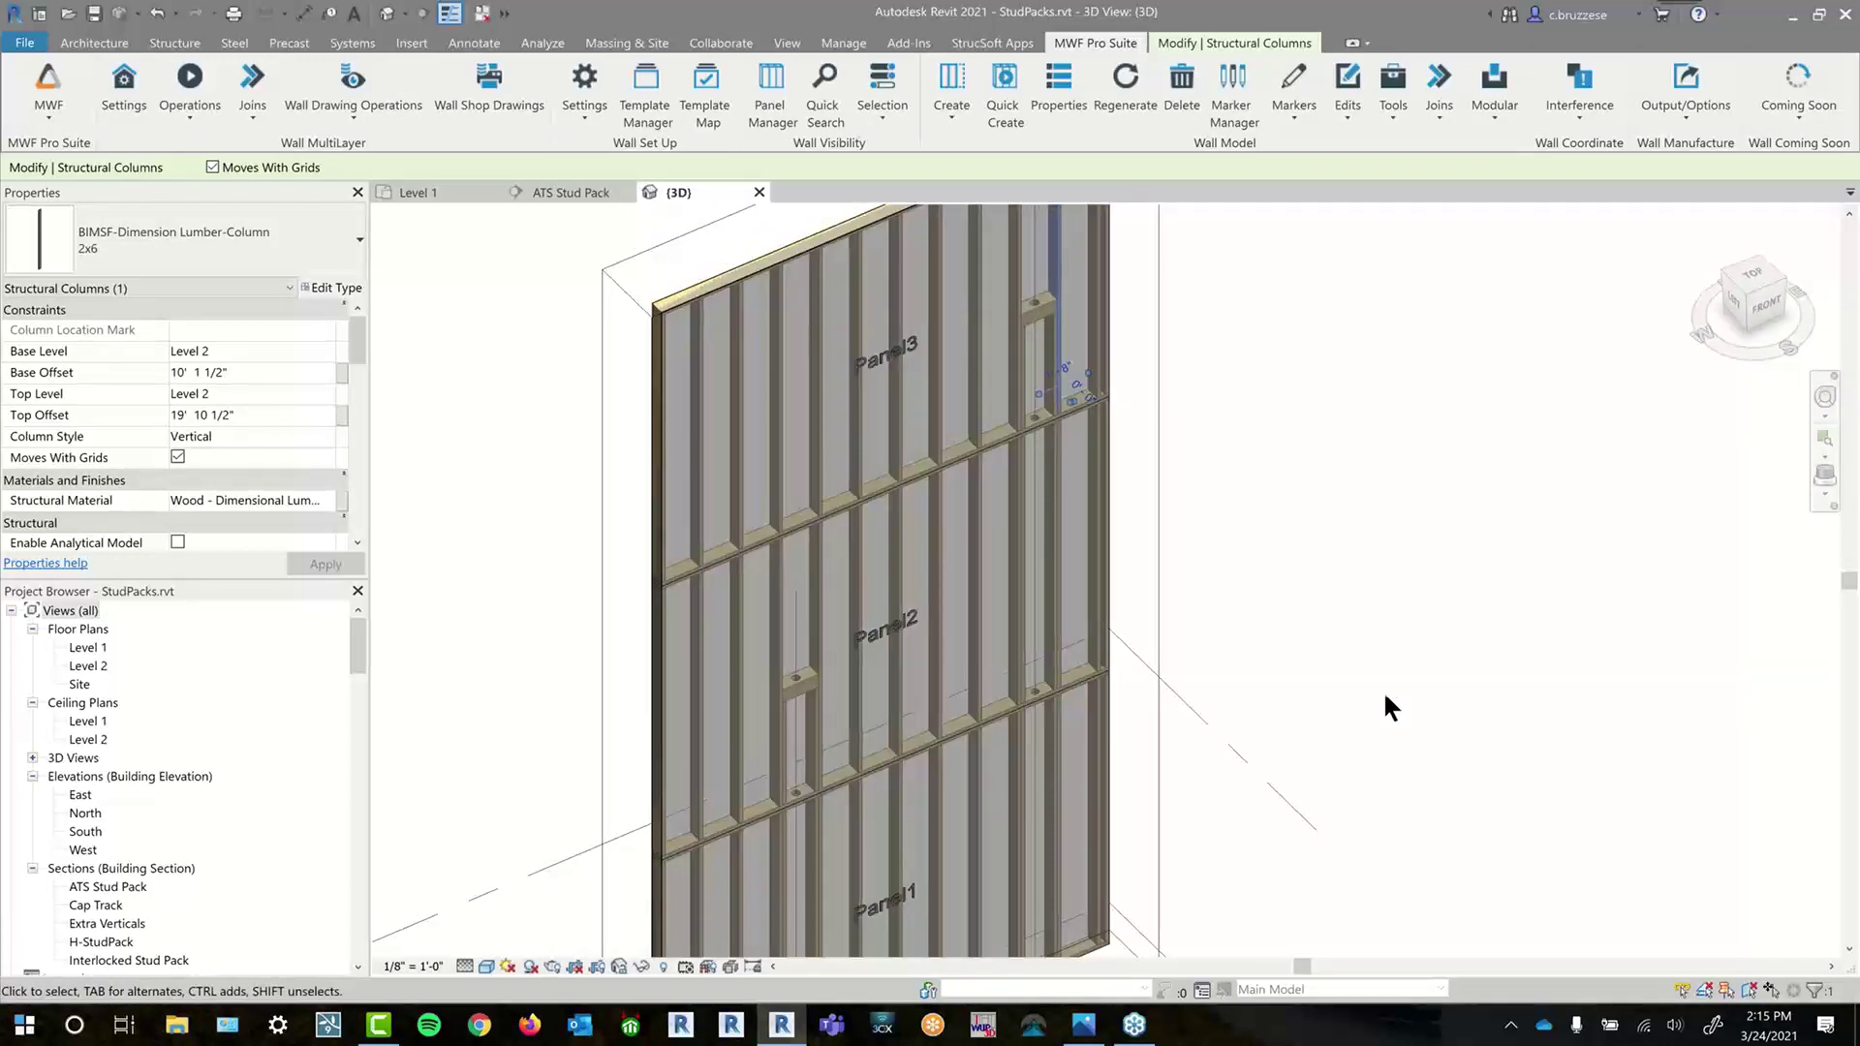
click(1762, 303)
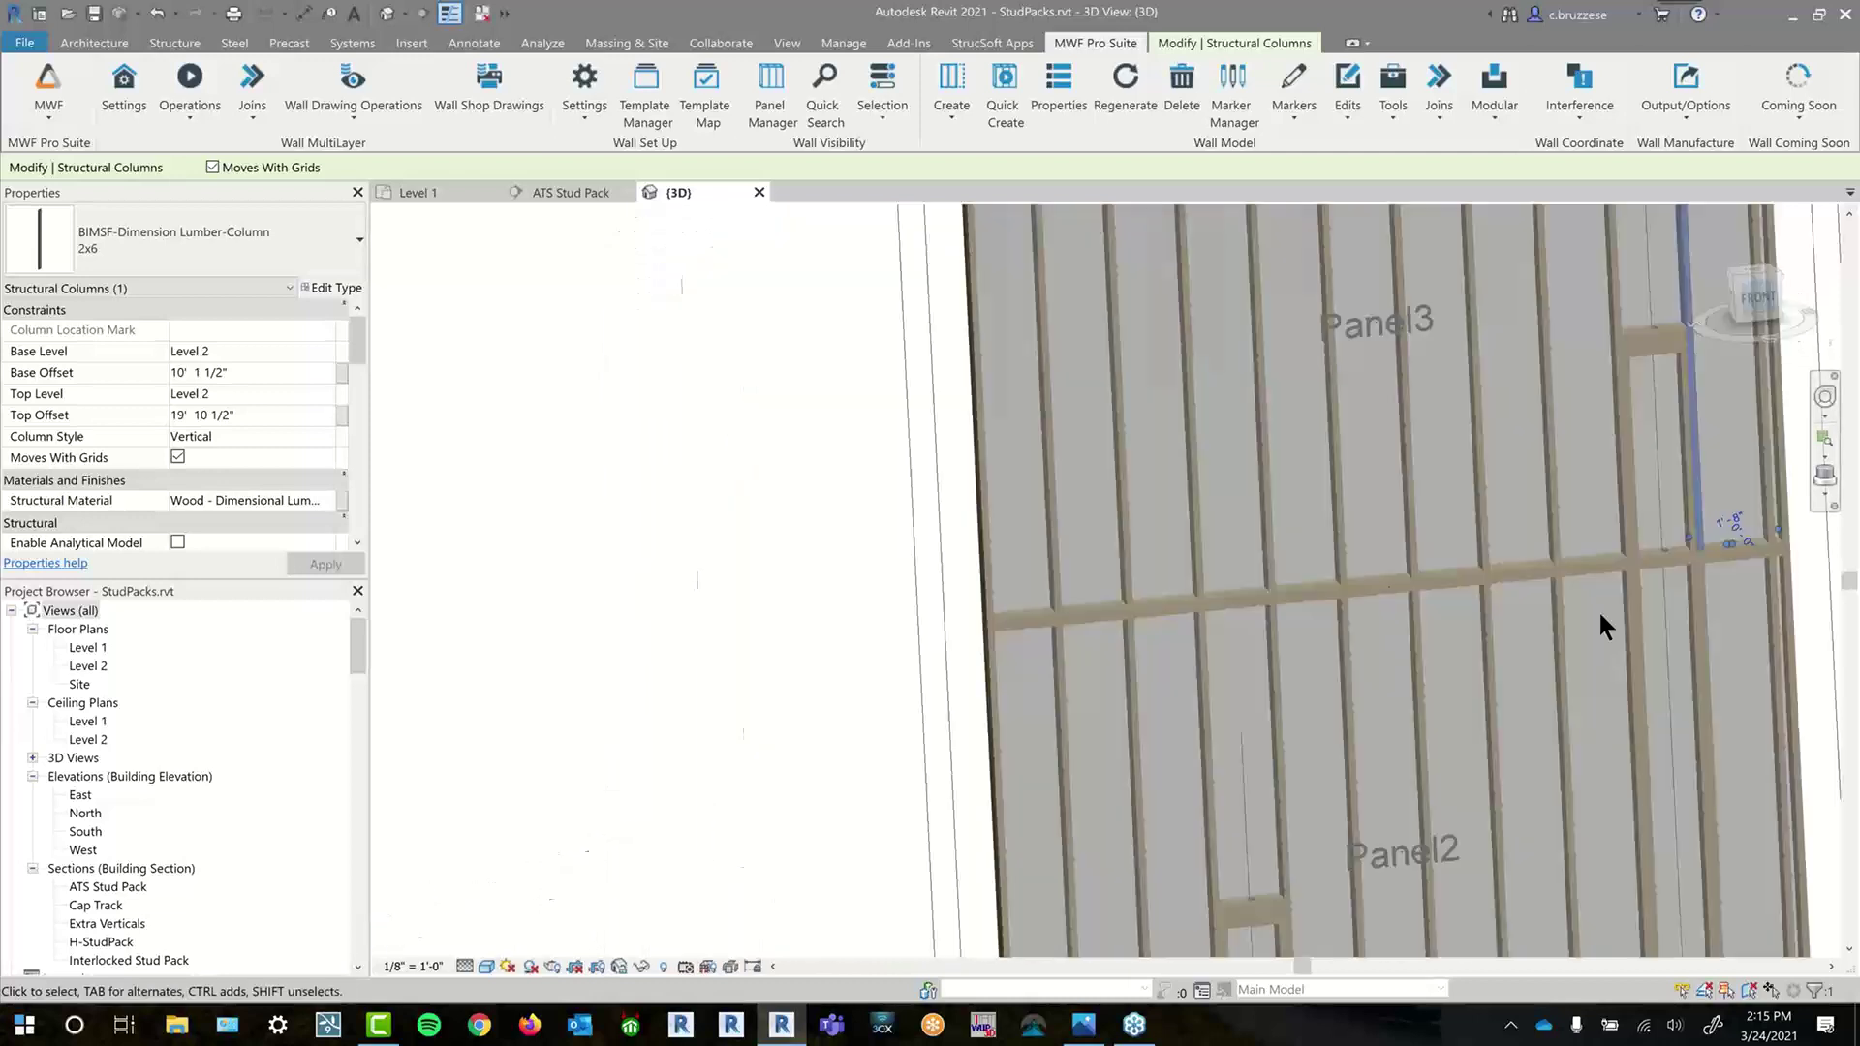
scroll(1589, 631, down, 3)
middle_drag(1578, 748, 1399, 571)
middle_drag(1430, 681, 1303, 624)
click(1302, 624)
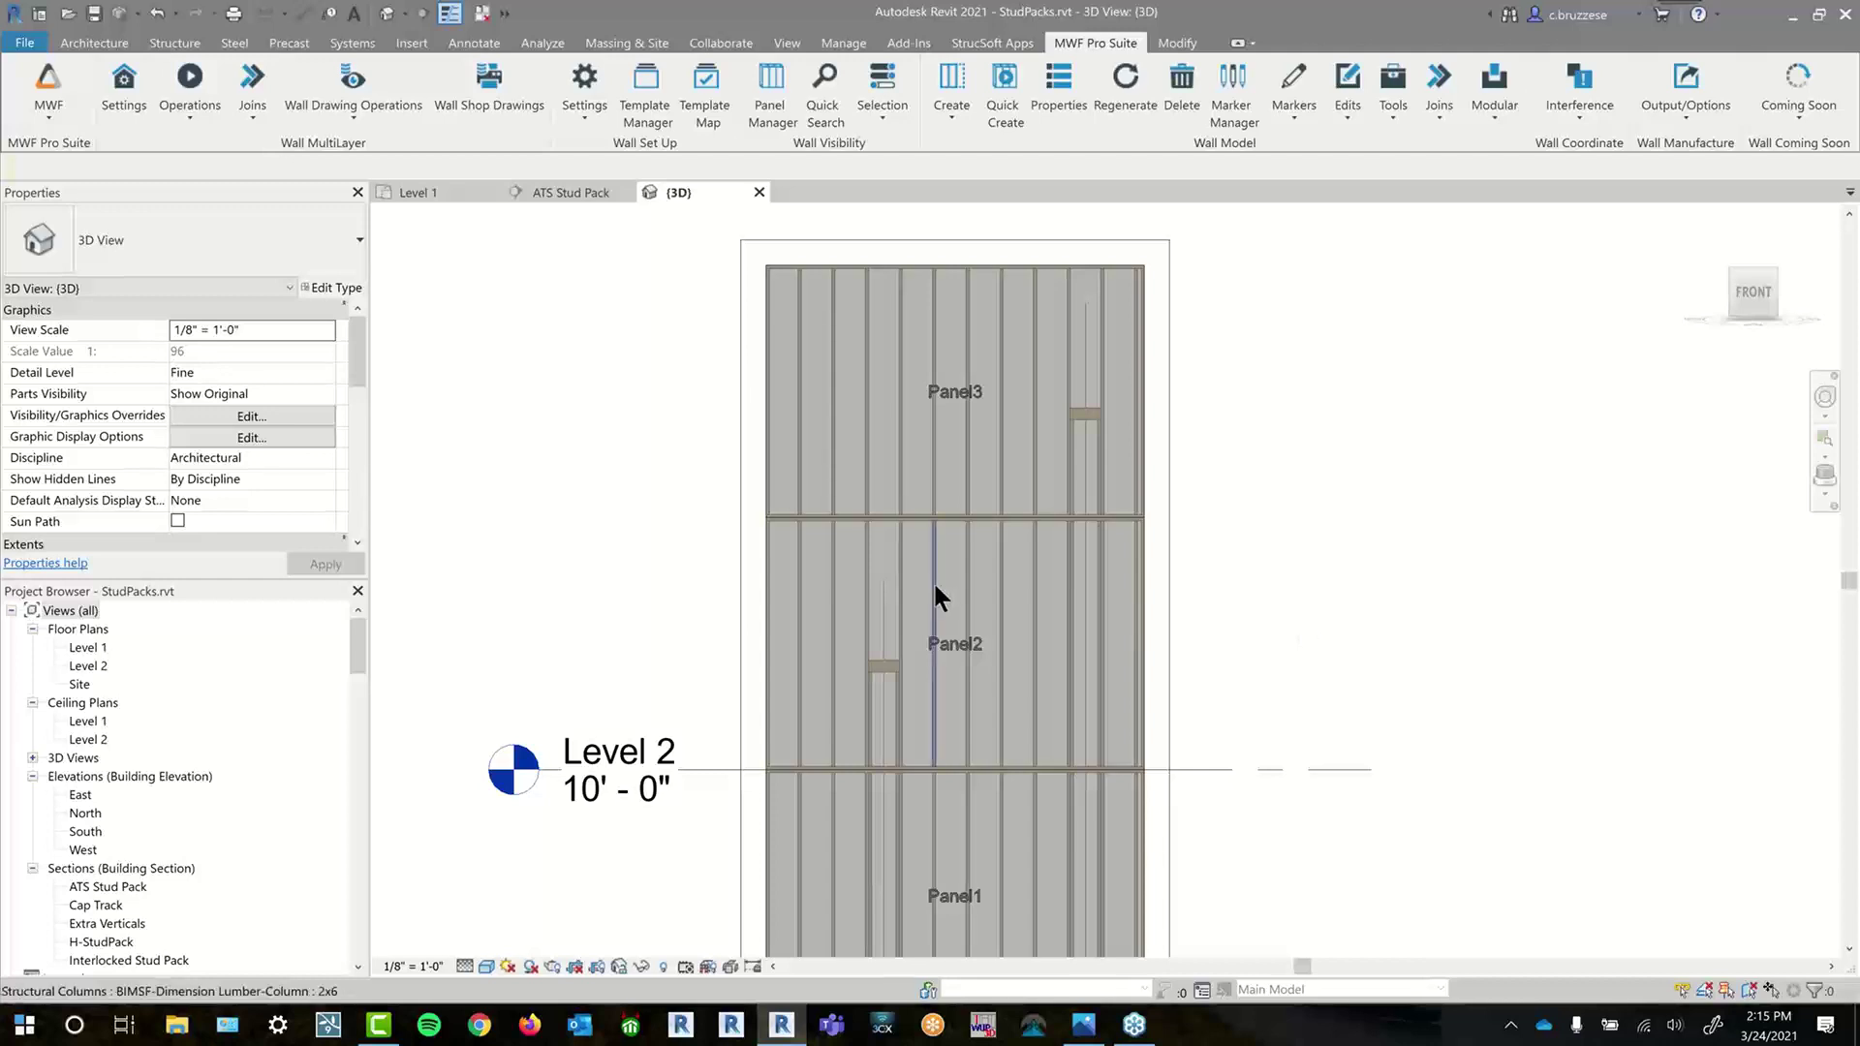
click(884, 593)
drag(884, 581, 884, 417)
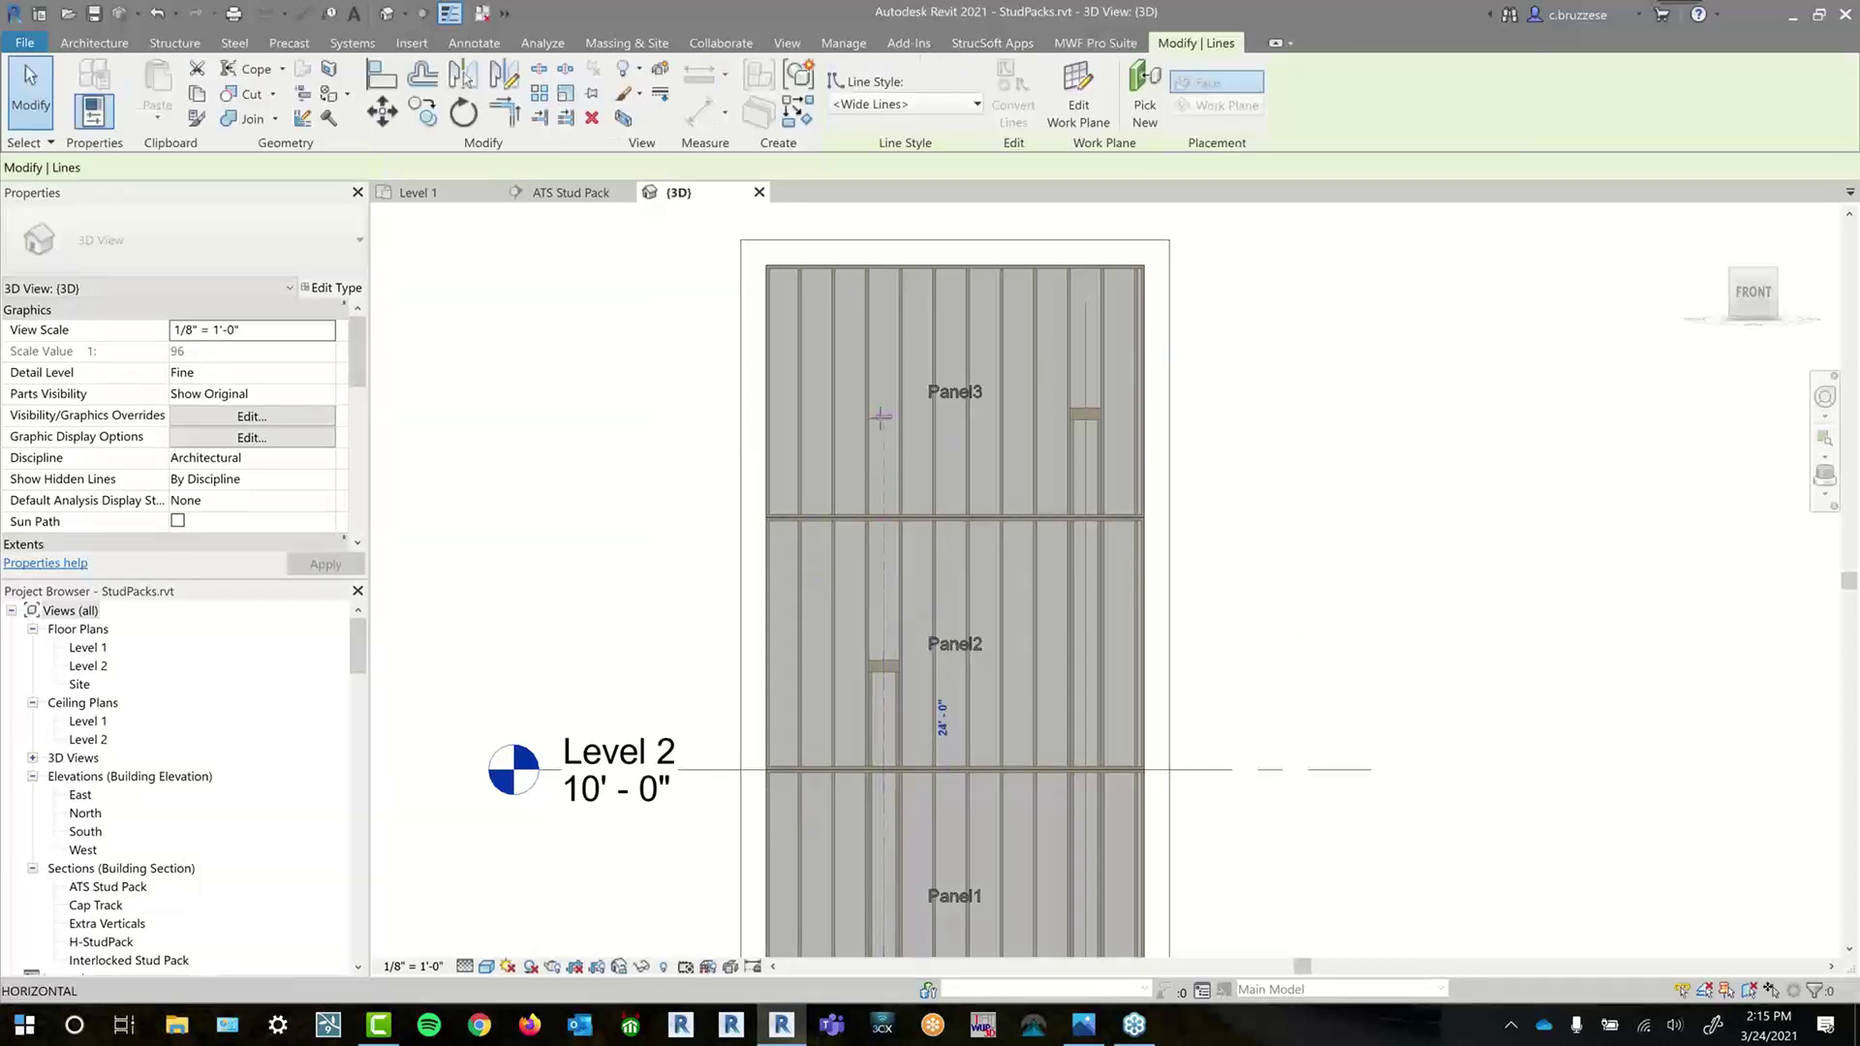
- Select the three vertical studs and regenerate the panels with REG
click(909, 461)
ctrl+click(903, 556)
ctrl+click(894, 795)
key(r)
key(e)
key(g)
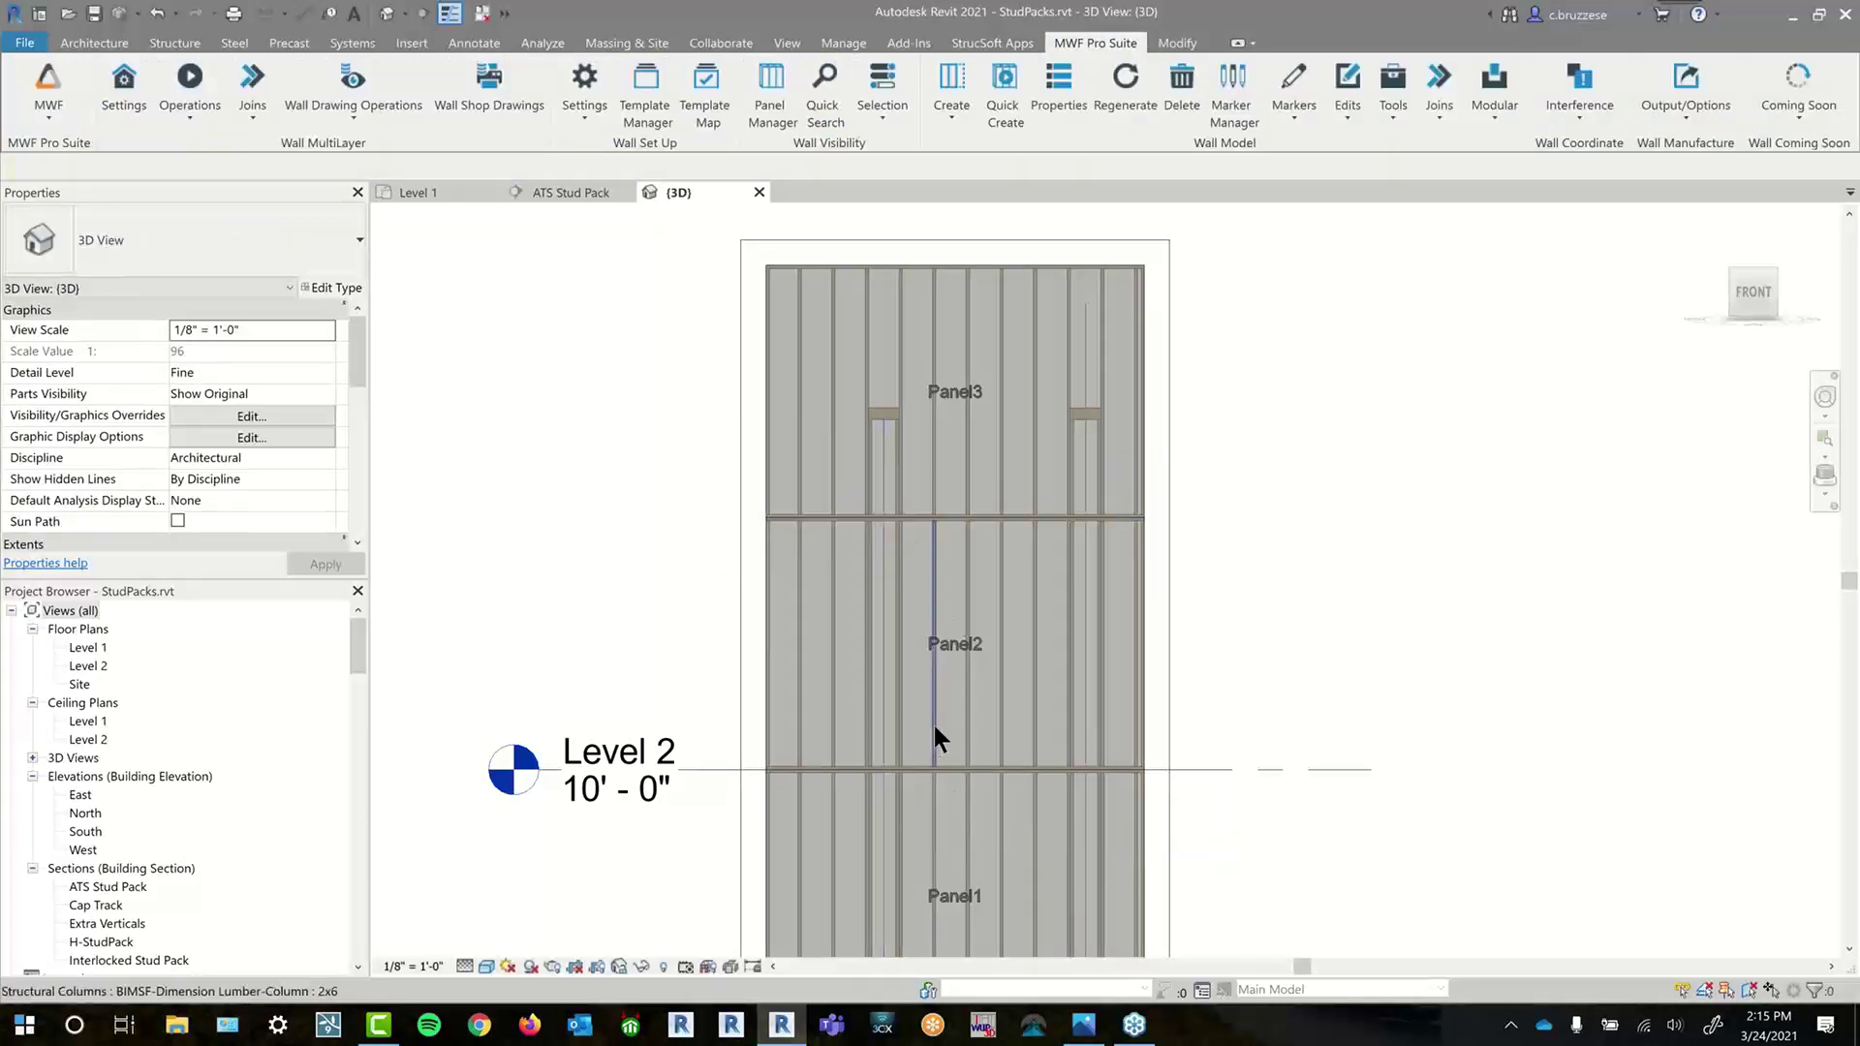
- Close the 3D view and go to the Cap Track section from the Level 1 plan
click(759, 192)
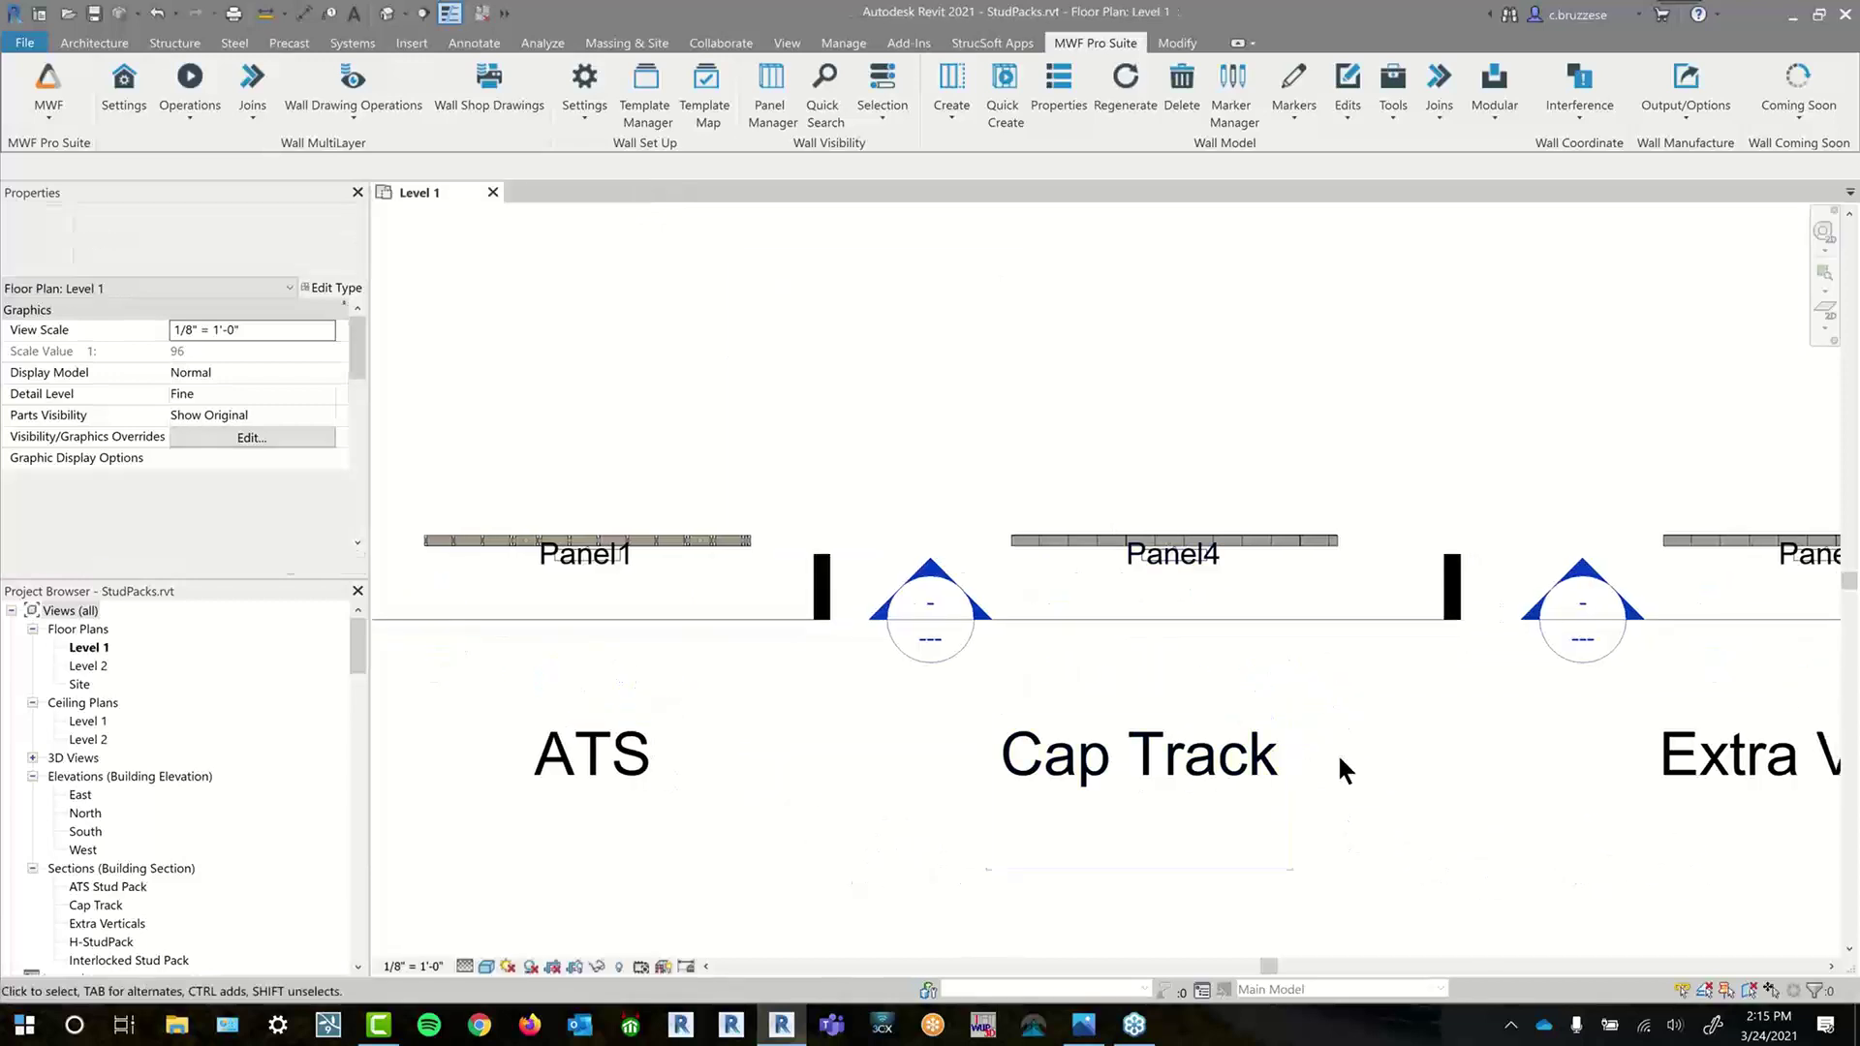
middle_drag(1300, 759, 1240, 765)
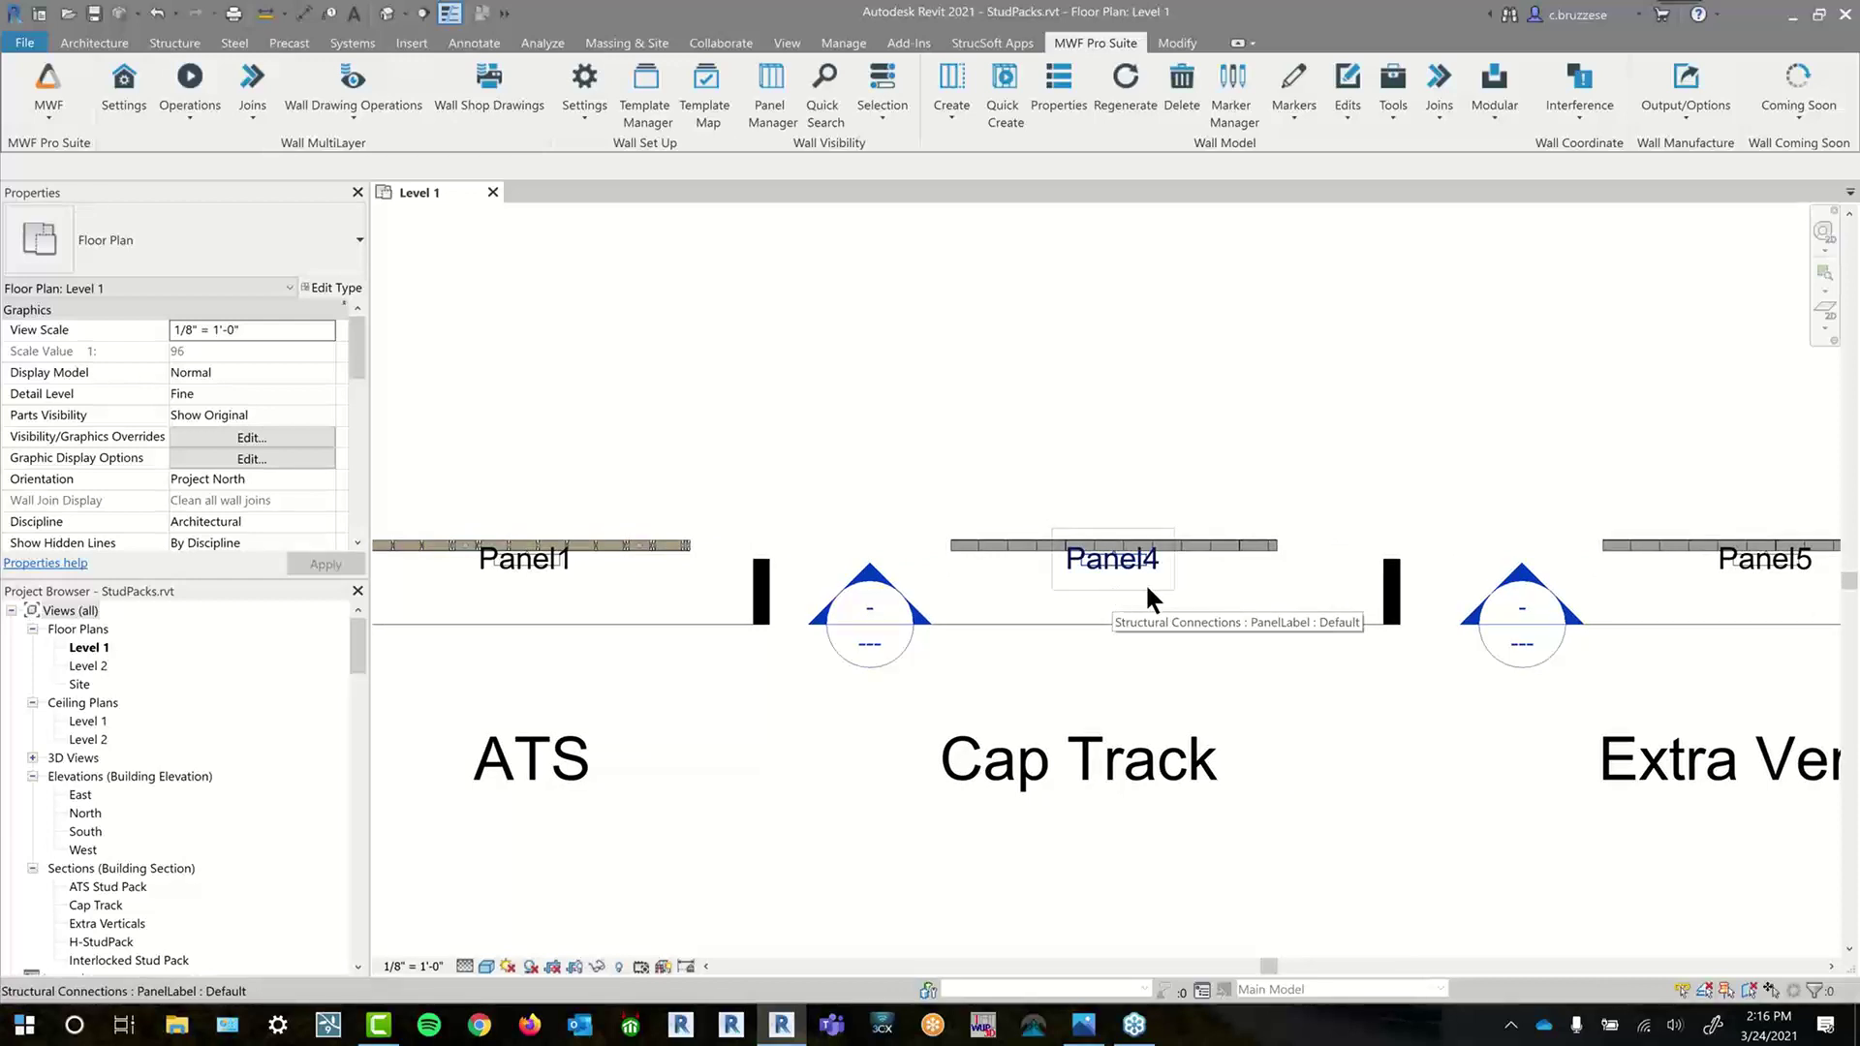
scroll(1234, 641, up, 1)
click(1247, 619)
right_click(1247, 619)
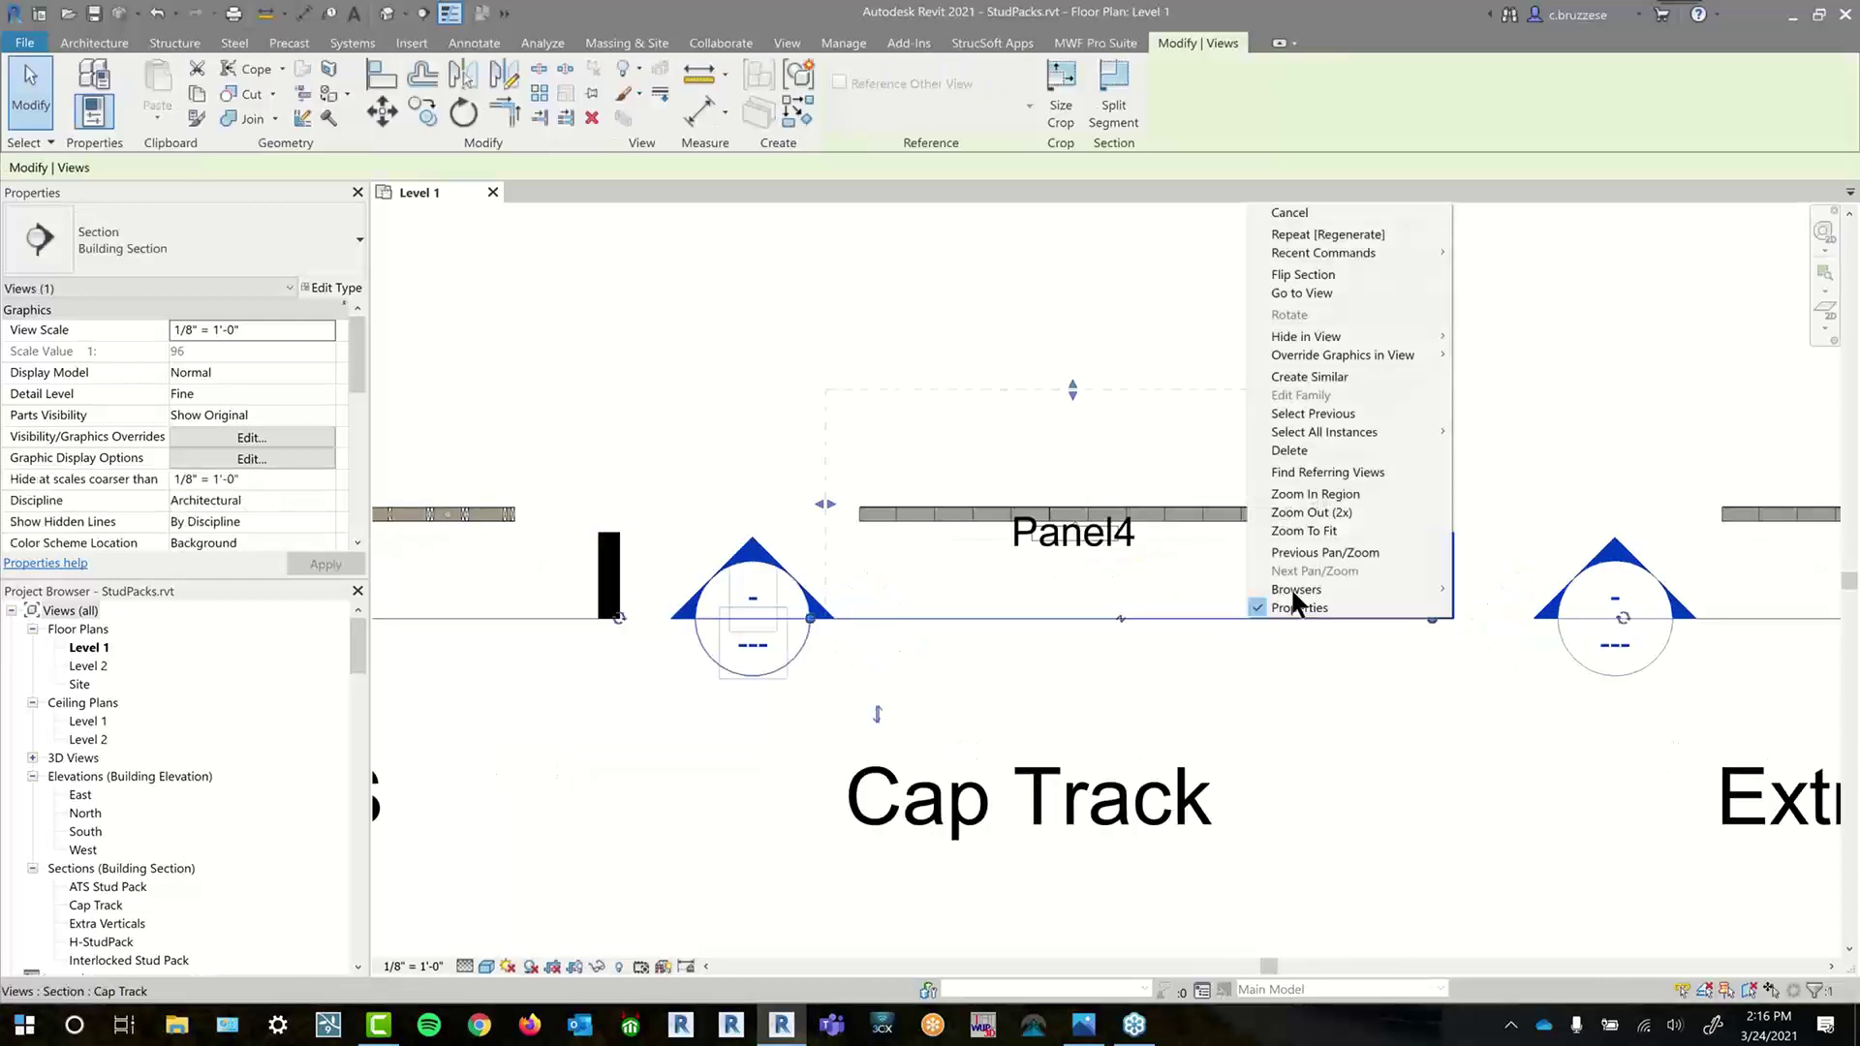
click(1329, 294)
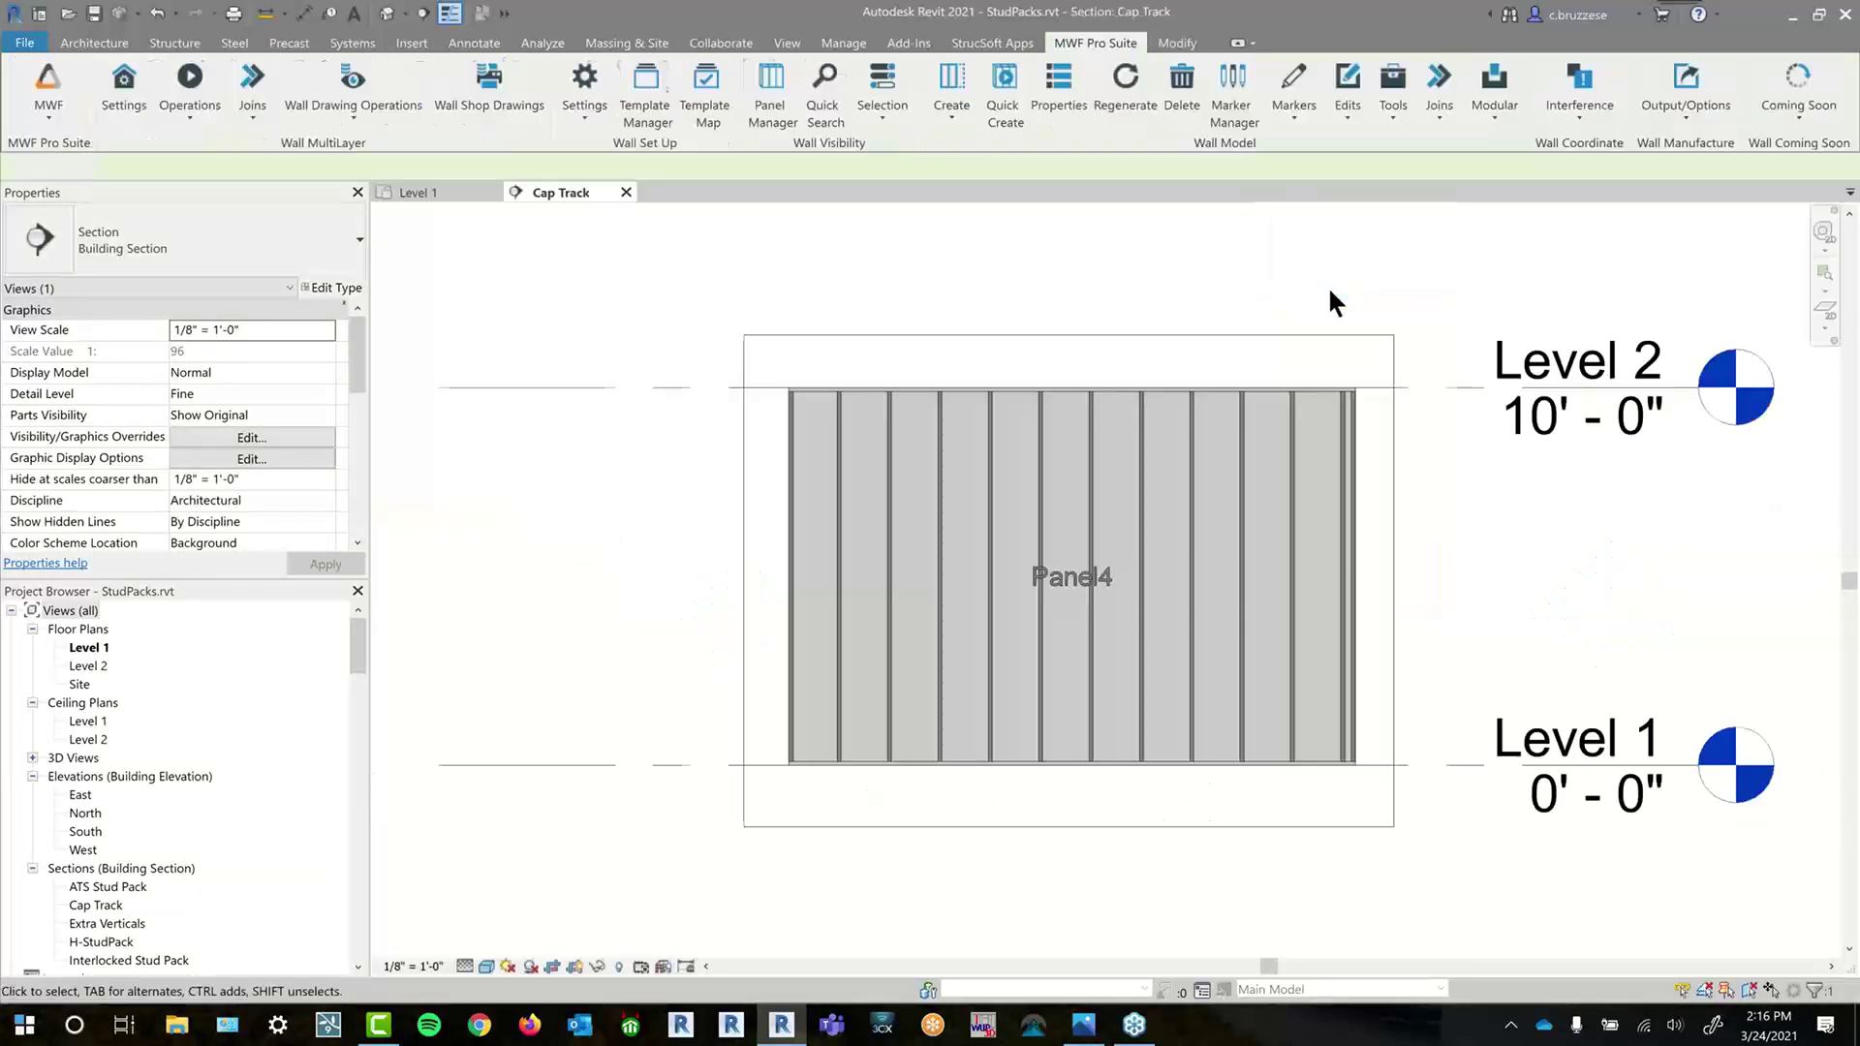
middle_drag(1370, 282, 1087, 314)
scroll(1080, 299, up, 1)
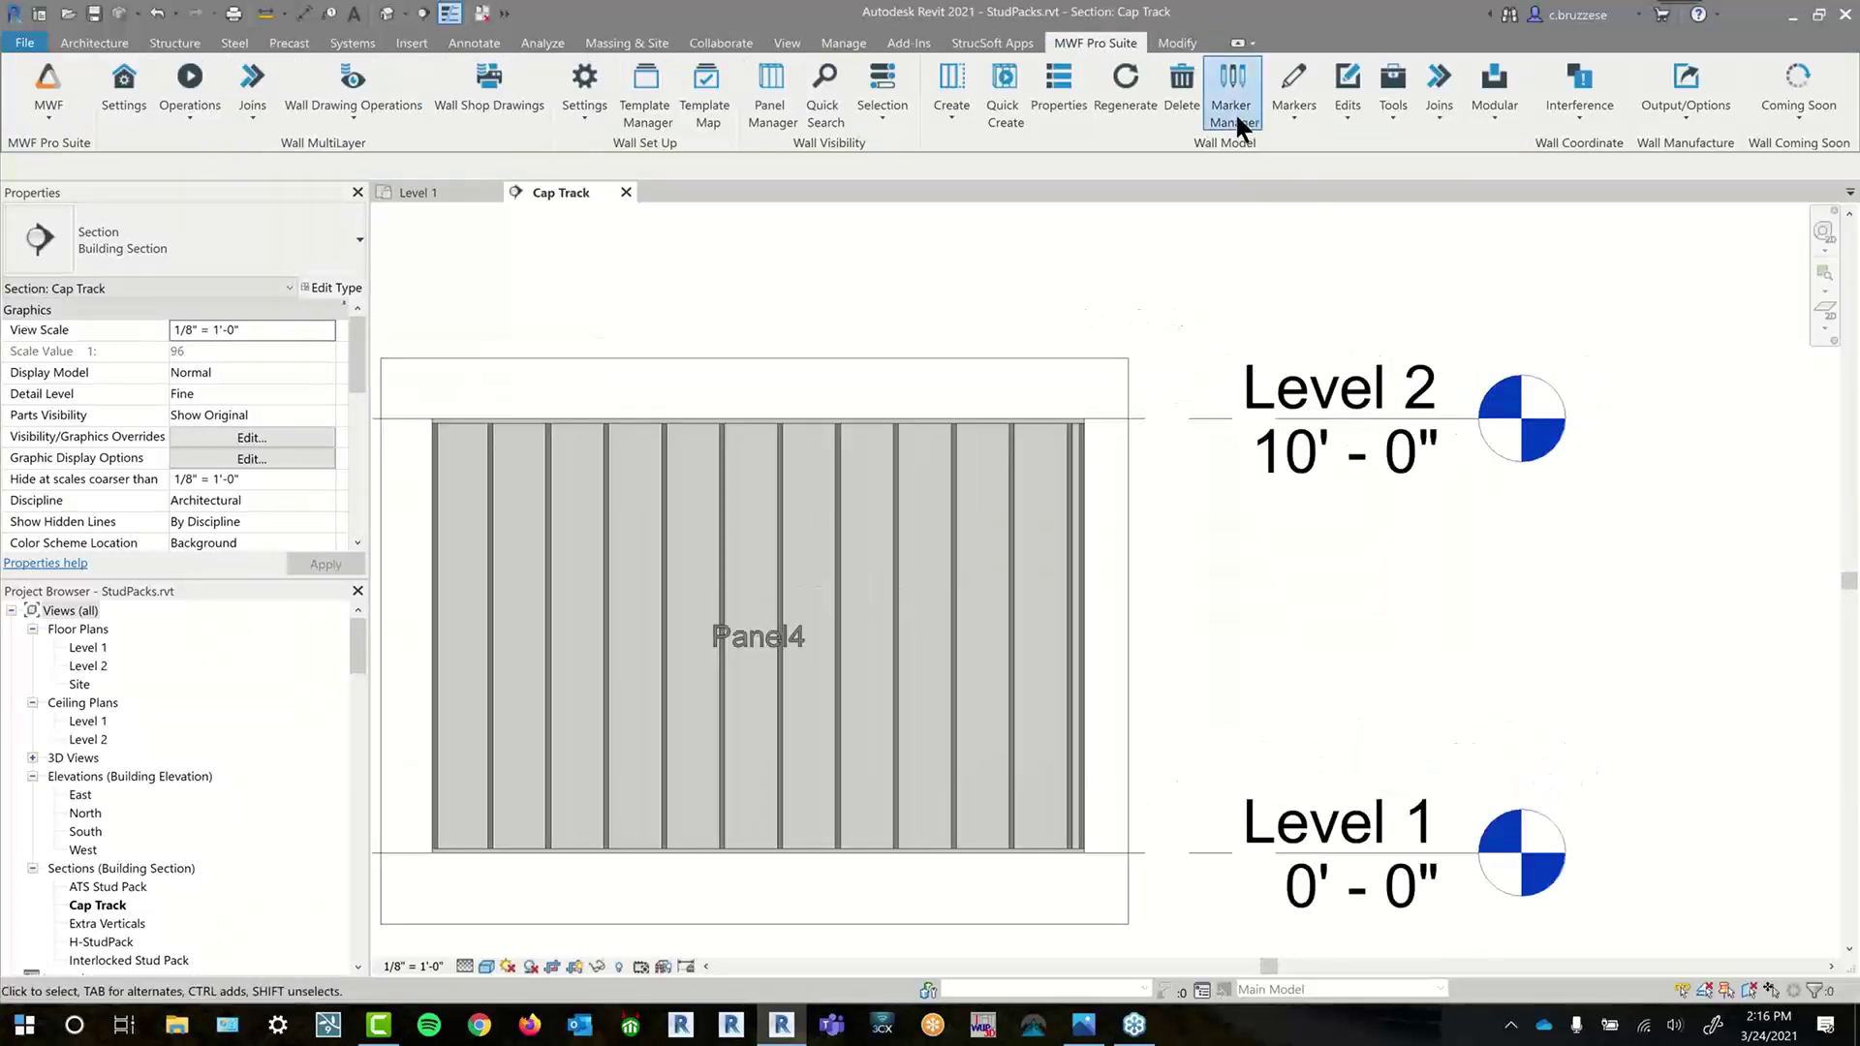
- Open the Cap Track marker type under Marker Manager's Wall > Vertical Framing
click(1233, 97)
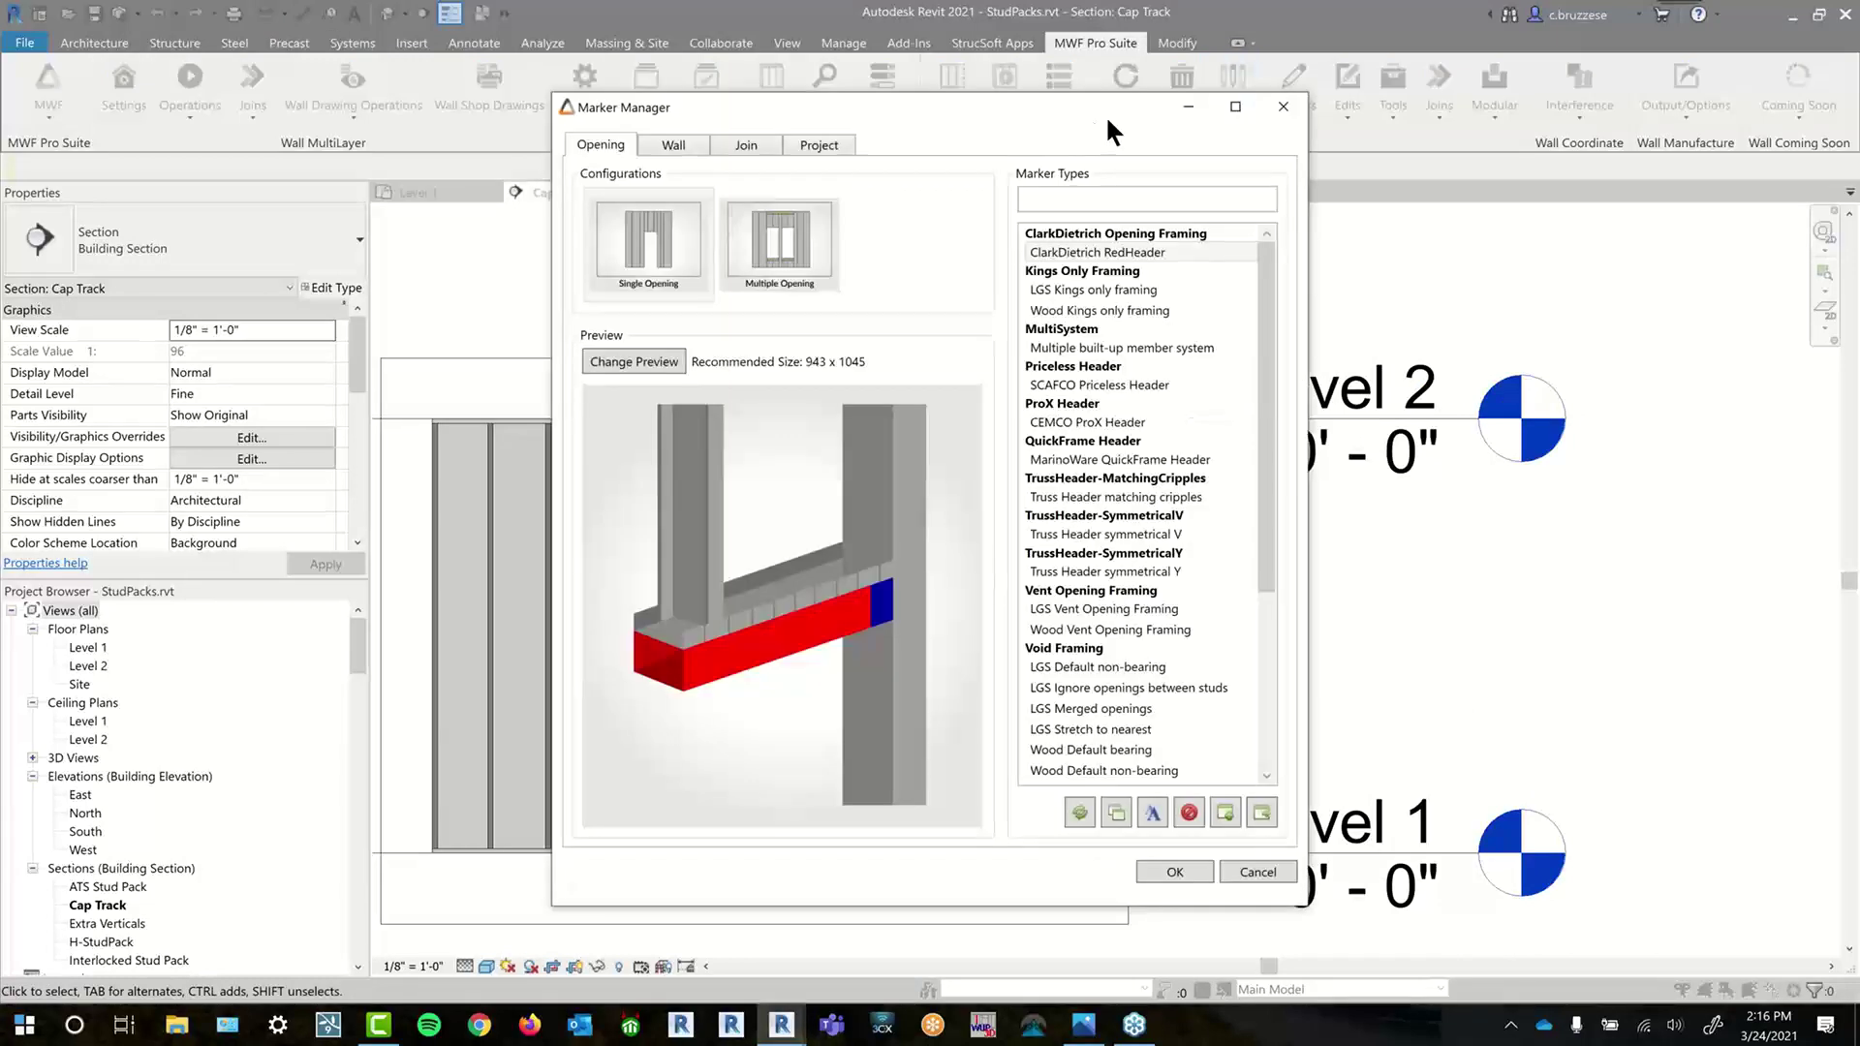
drag(1106, 114, 1734, 133)
click(1196, 172)
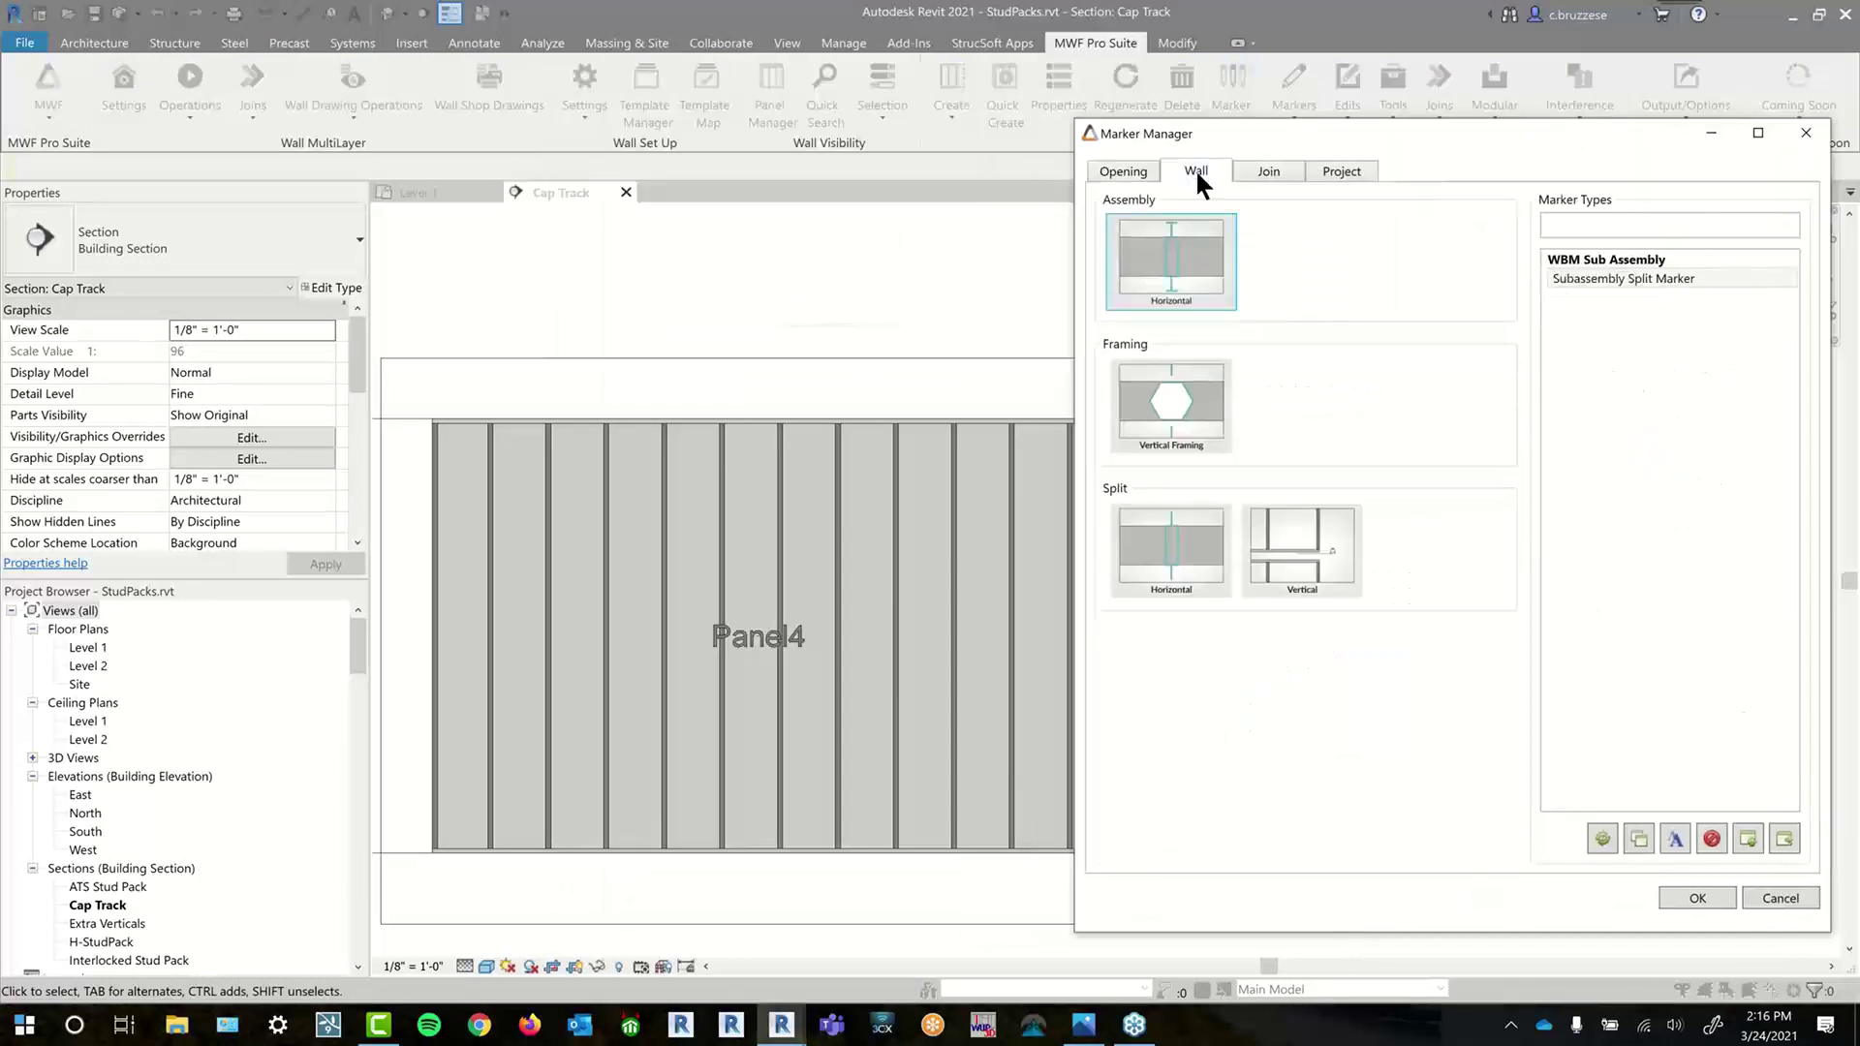
click(1166, 395)
click(1603, 316)
click(1611, 320)
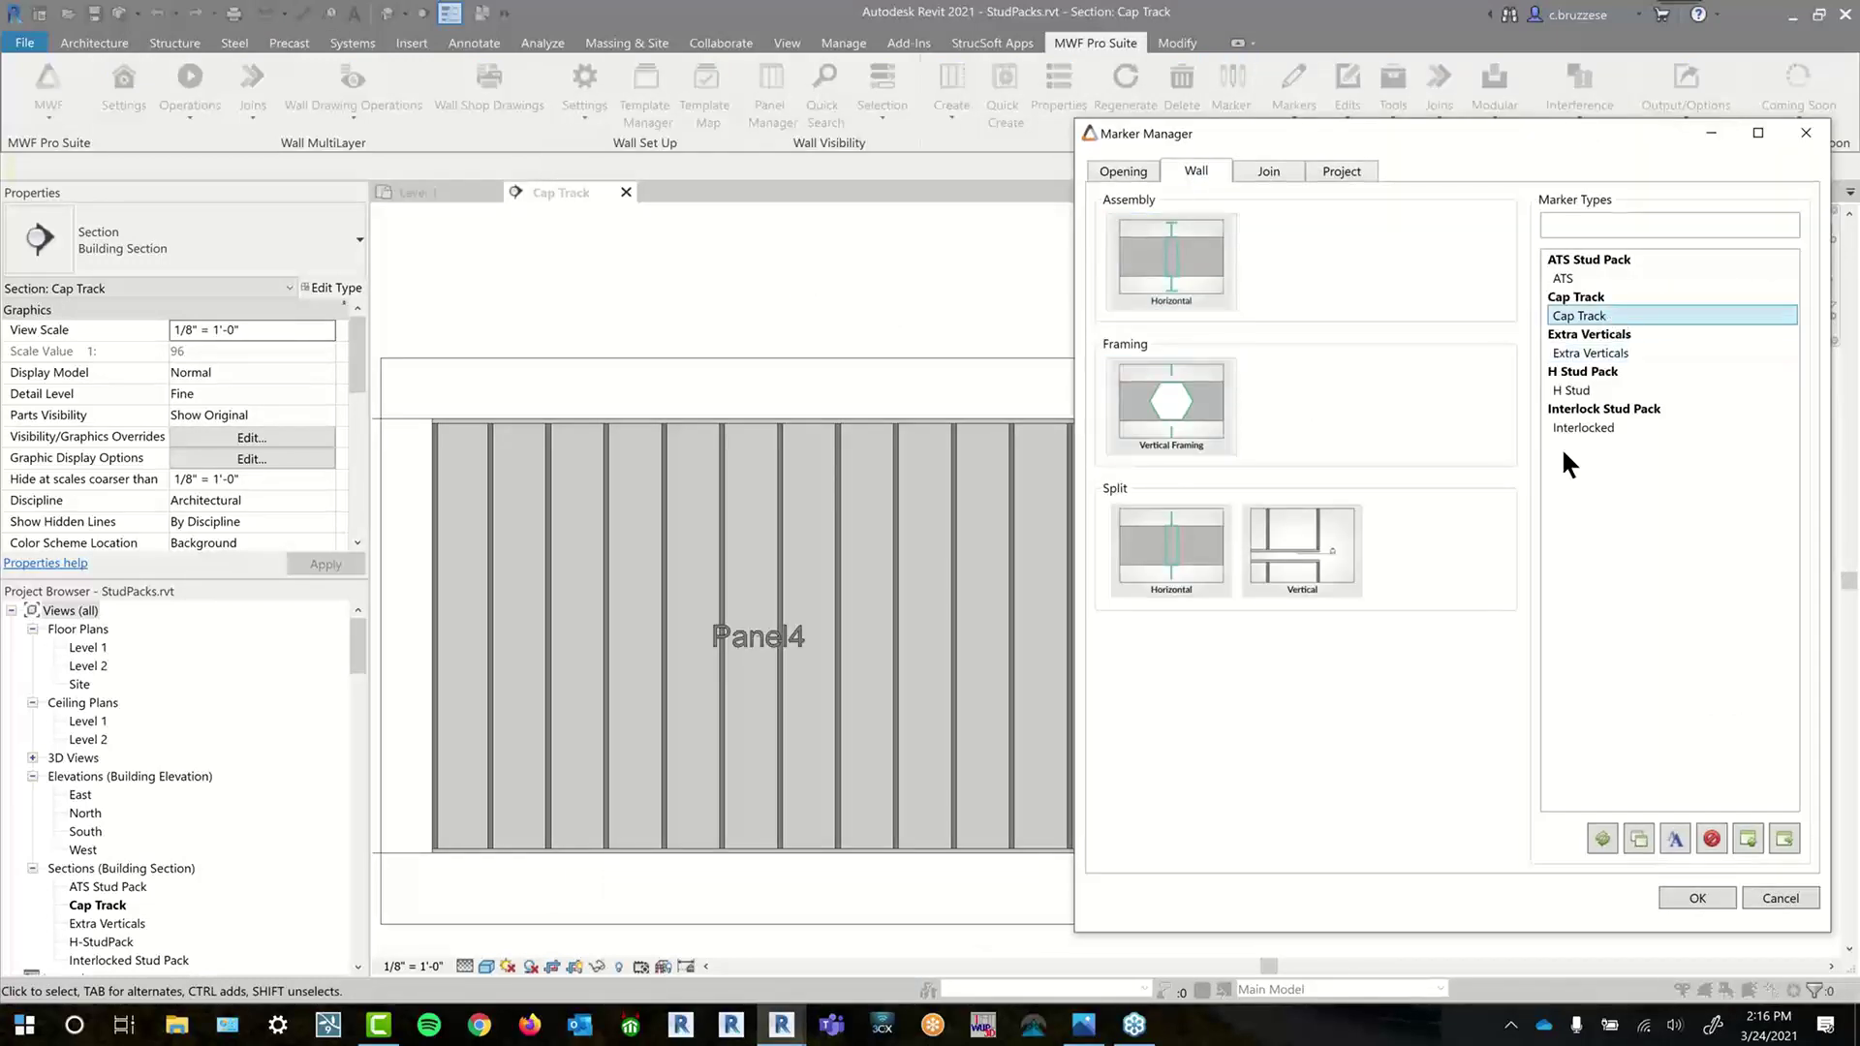
mouse_move(432, 190)
mouse_down()
mouse_move(1131, 281)
mouse_move(1162, 194)
mouse_up()
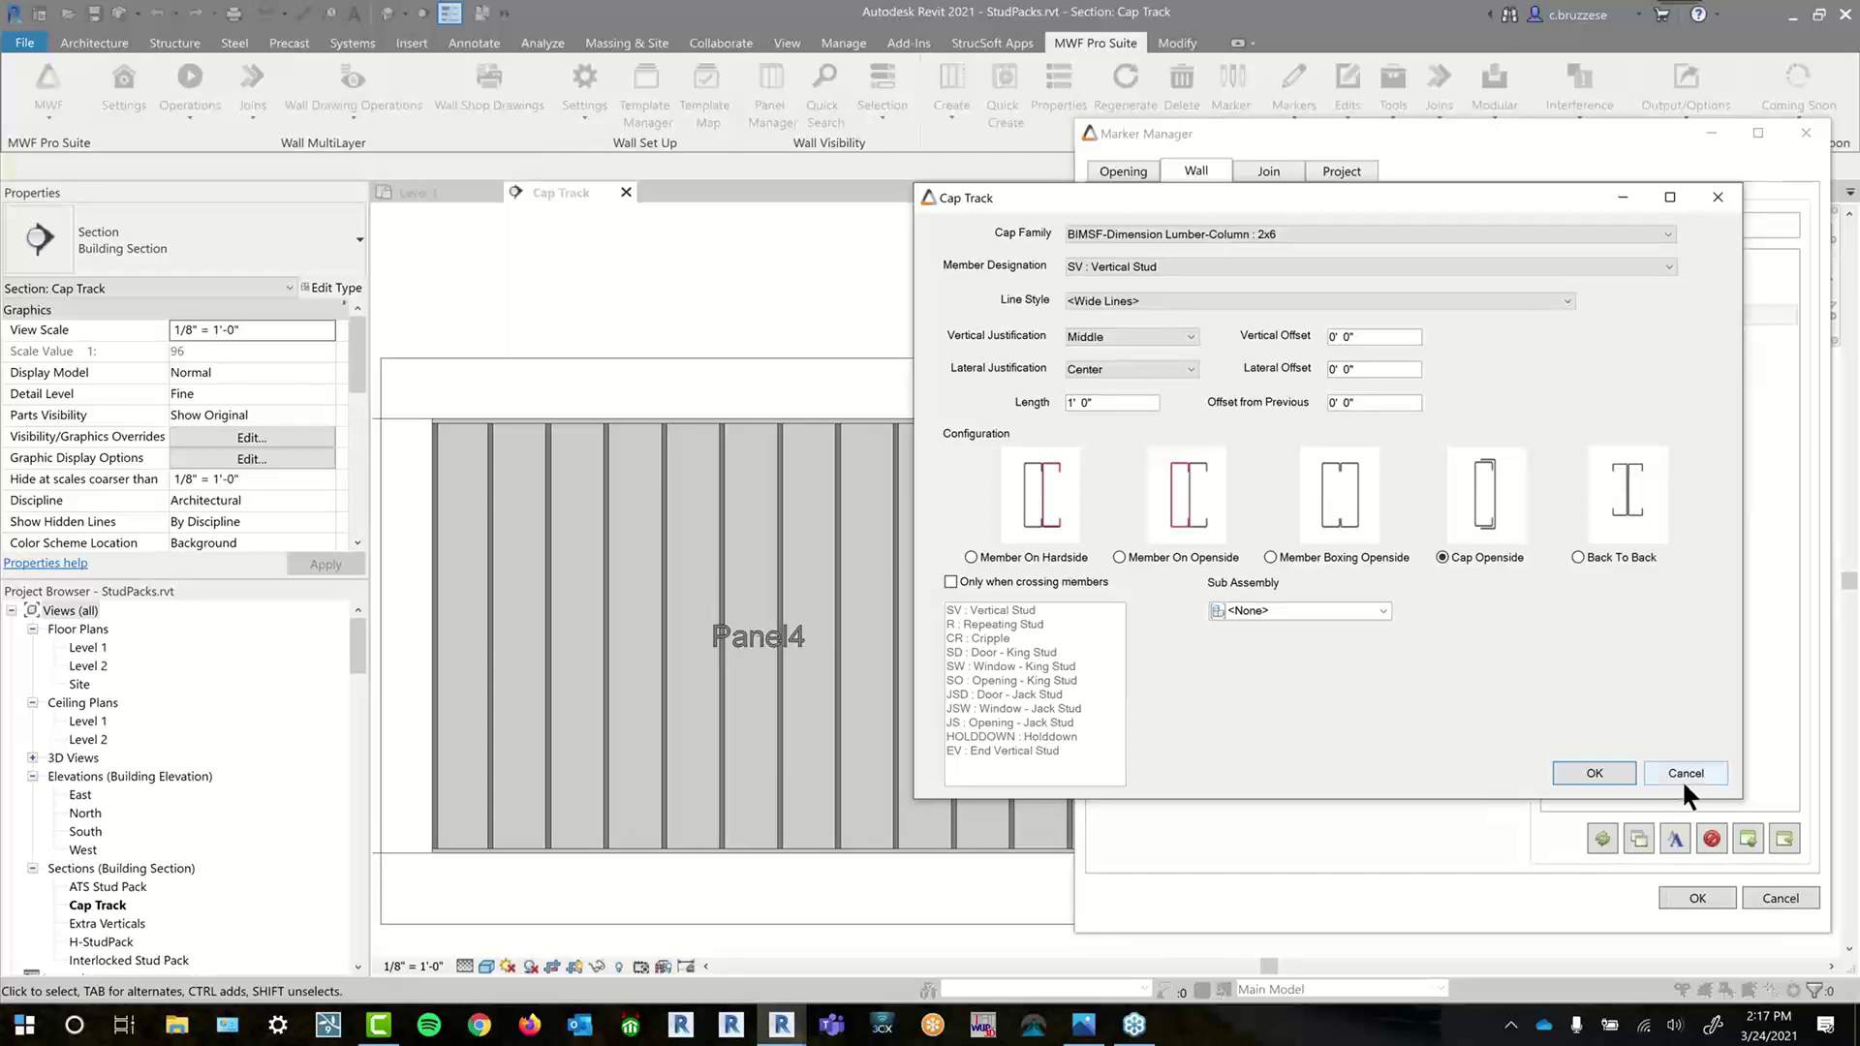
- Set the Cap Family to BIMSF-SSMA-T-Column : 600T150-33(33)
click(1124, 234)
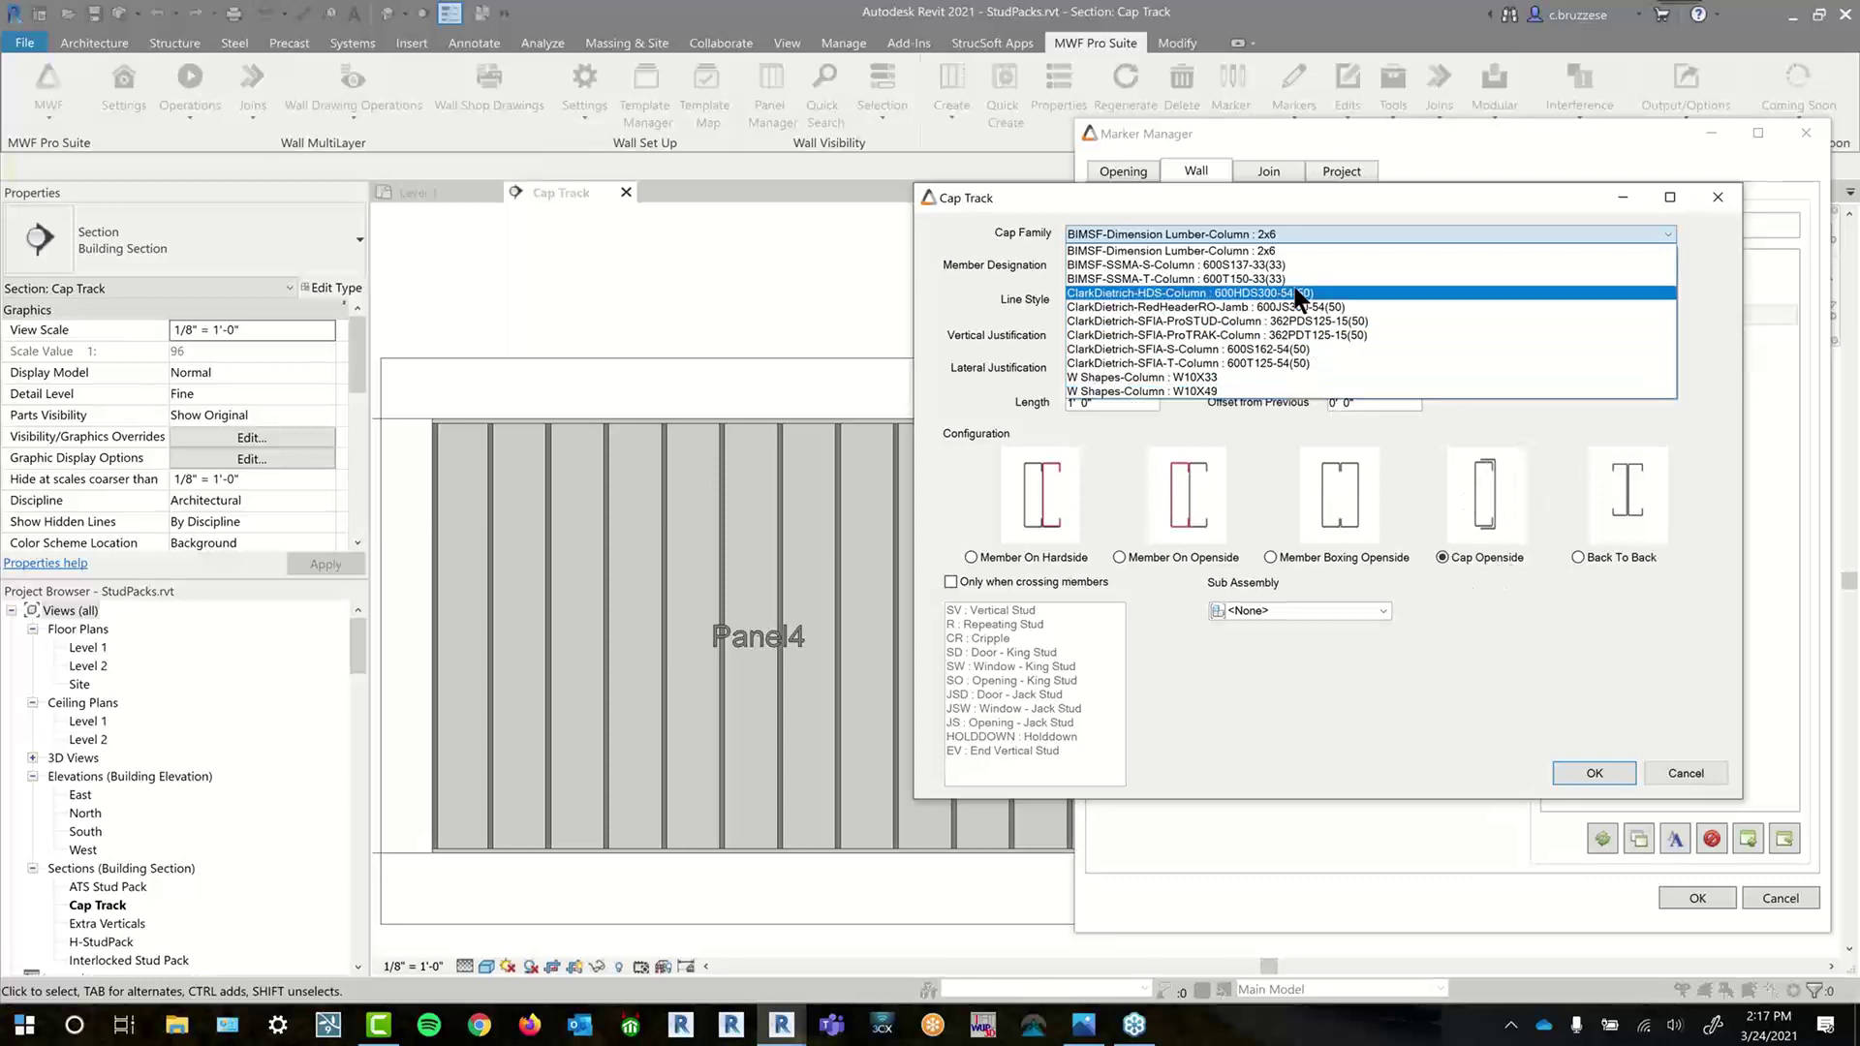
click(1259, 279)
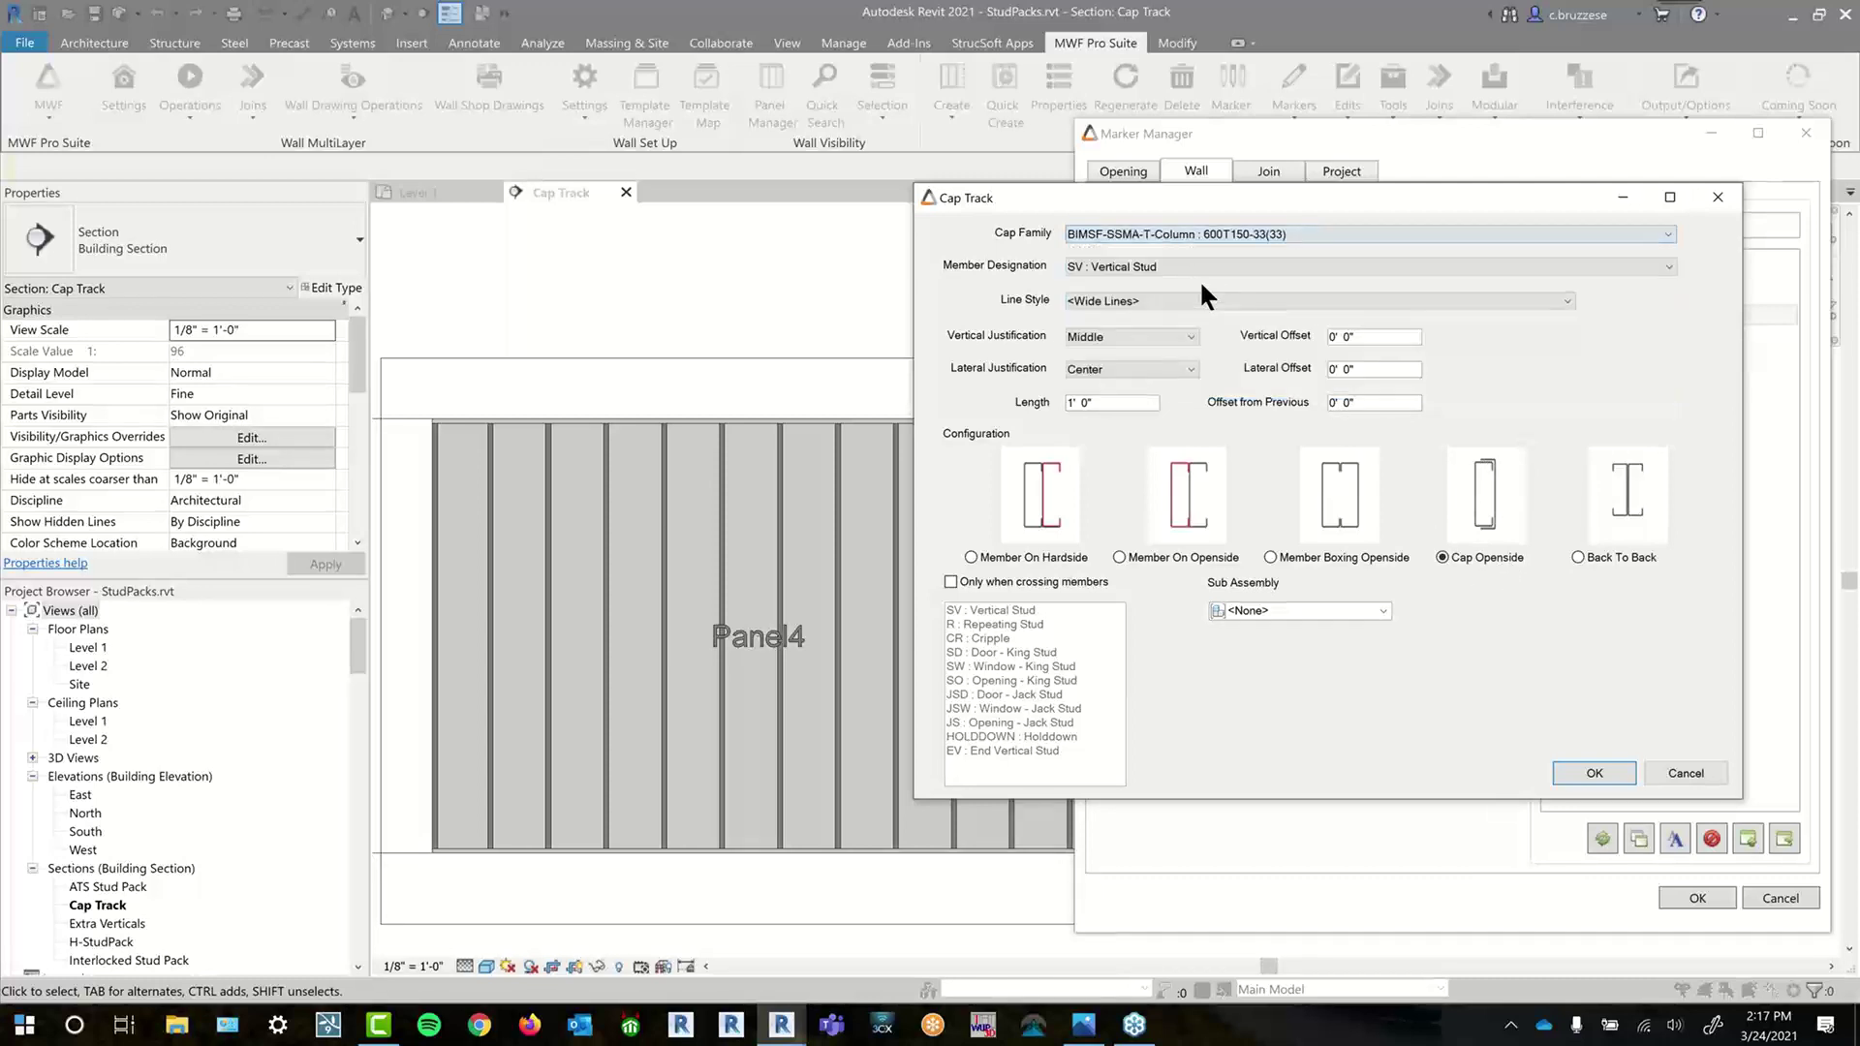
click(1125, 230)
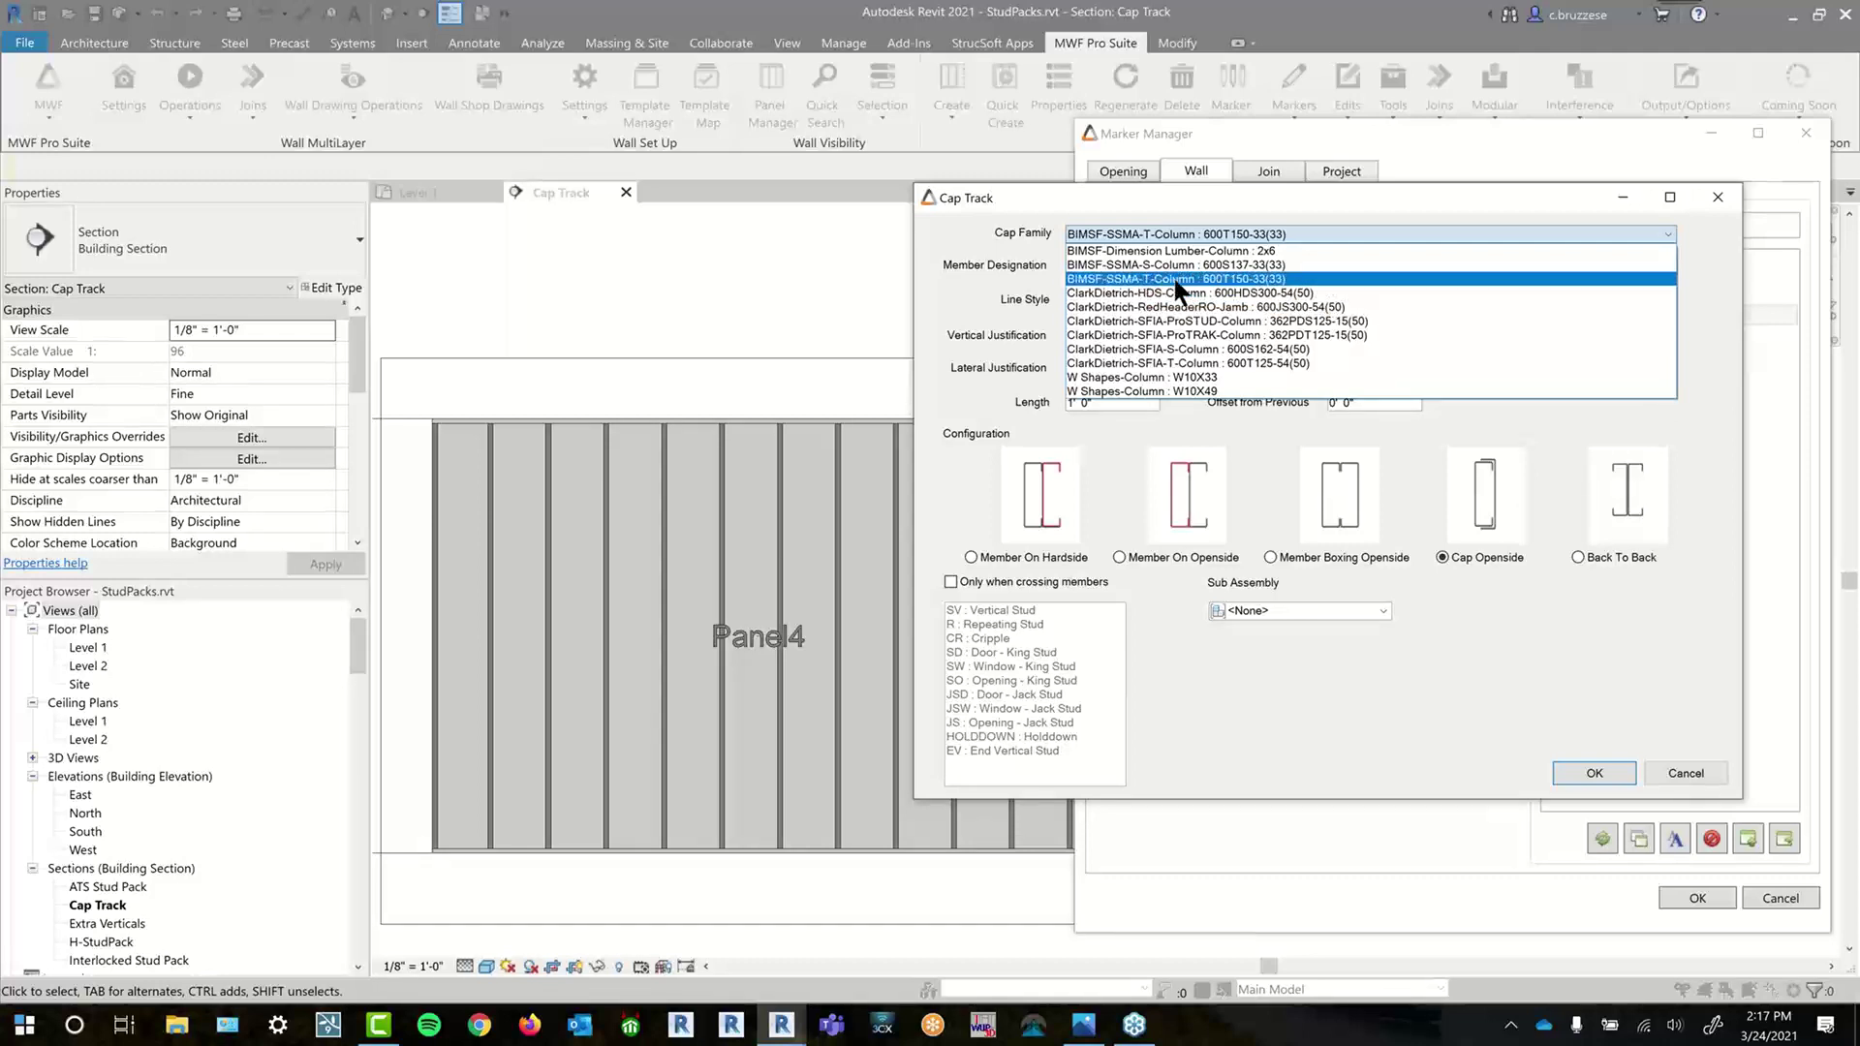
click(1274, 279)
- Keep SV : Vertical Stud, <Wide Lines>, Middle and Center justification settings
click(1253, 265)
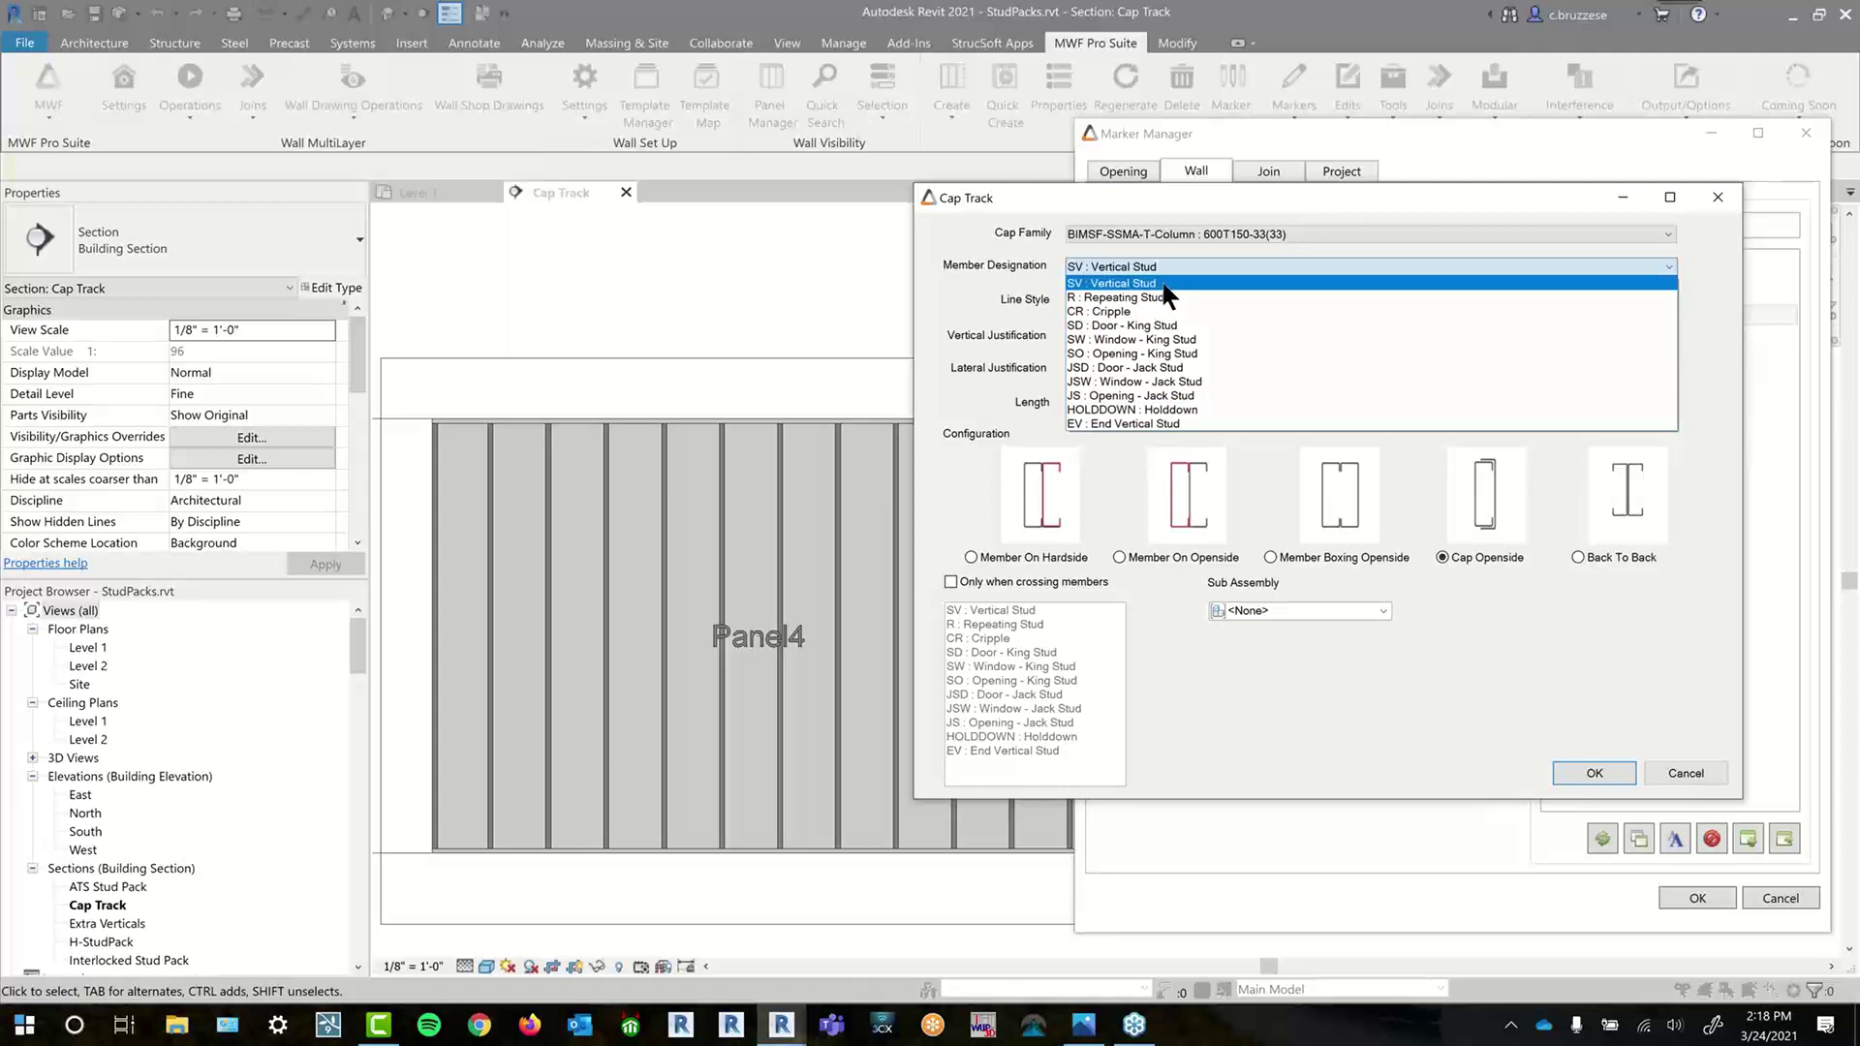
click(1165, 290)
click(1165, 295)
scroll(1165, 296, up, 1)
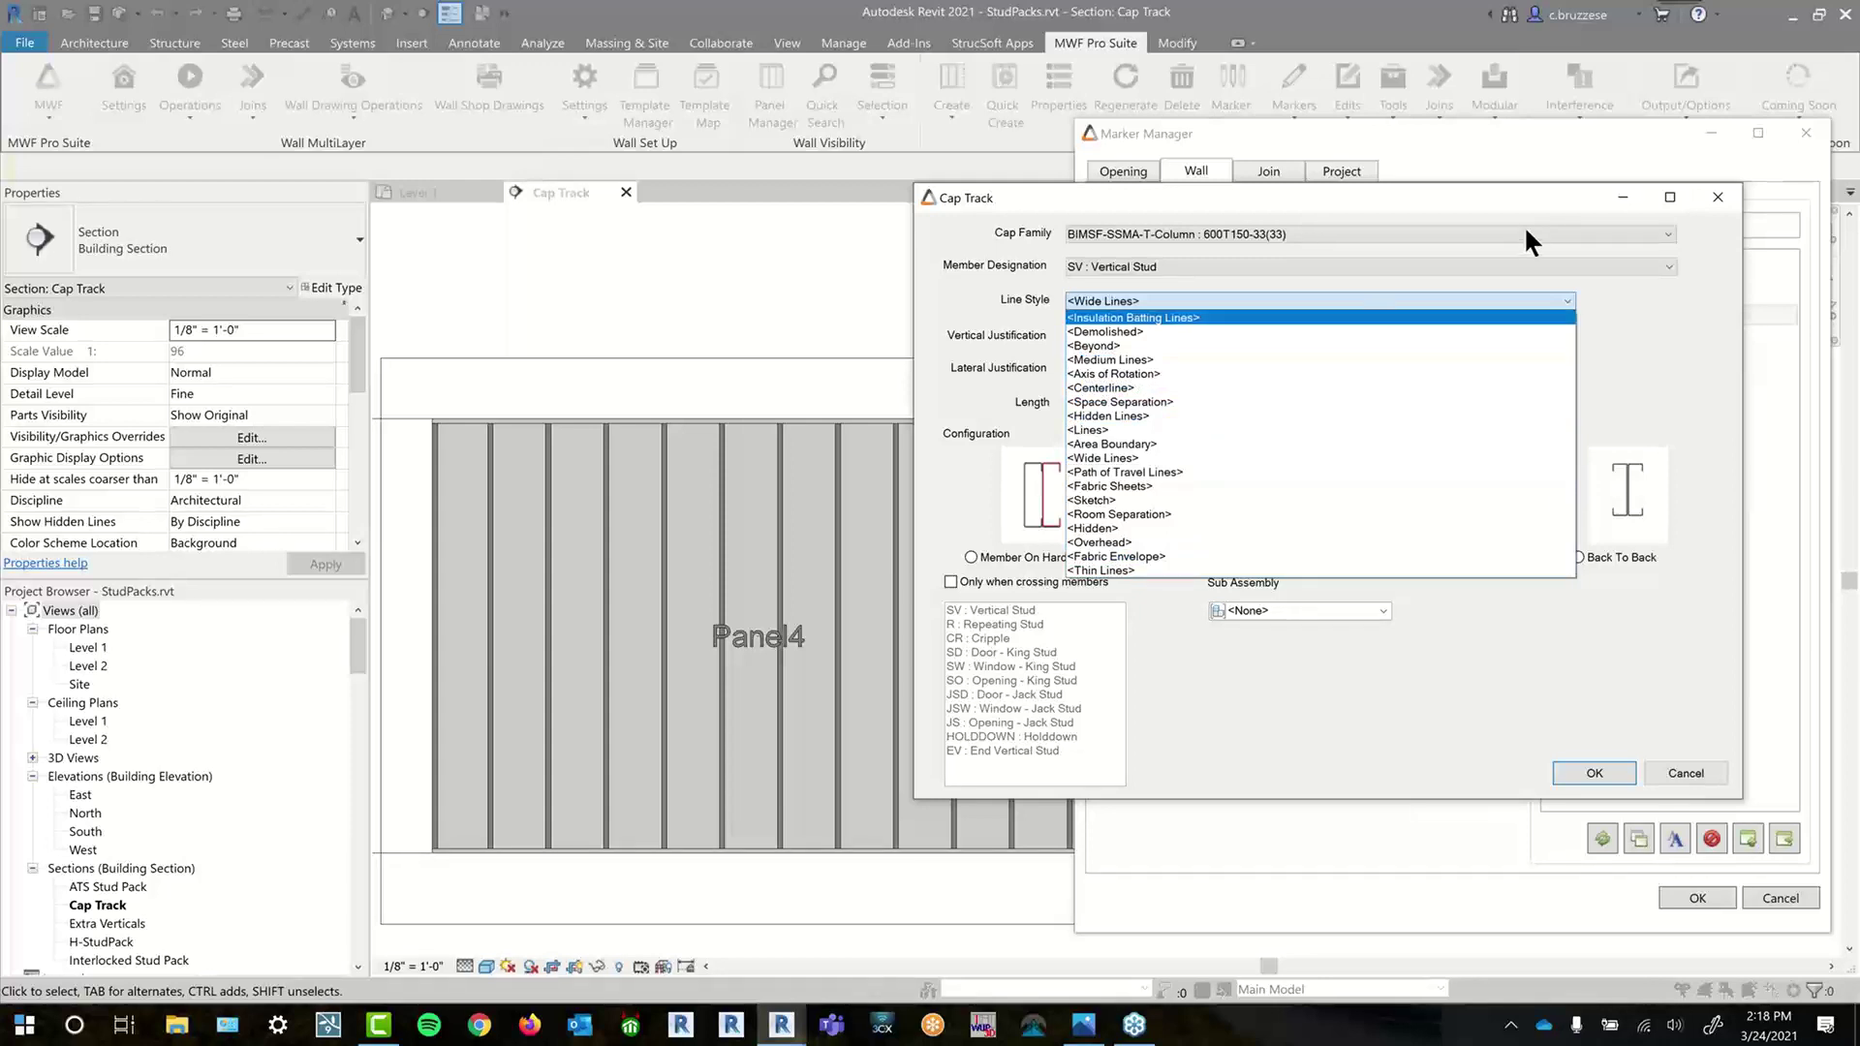
click(1112, 267)
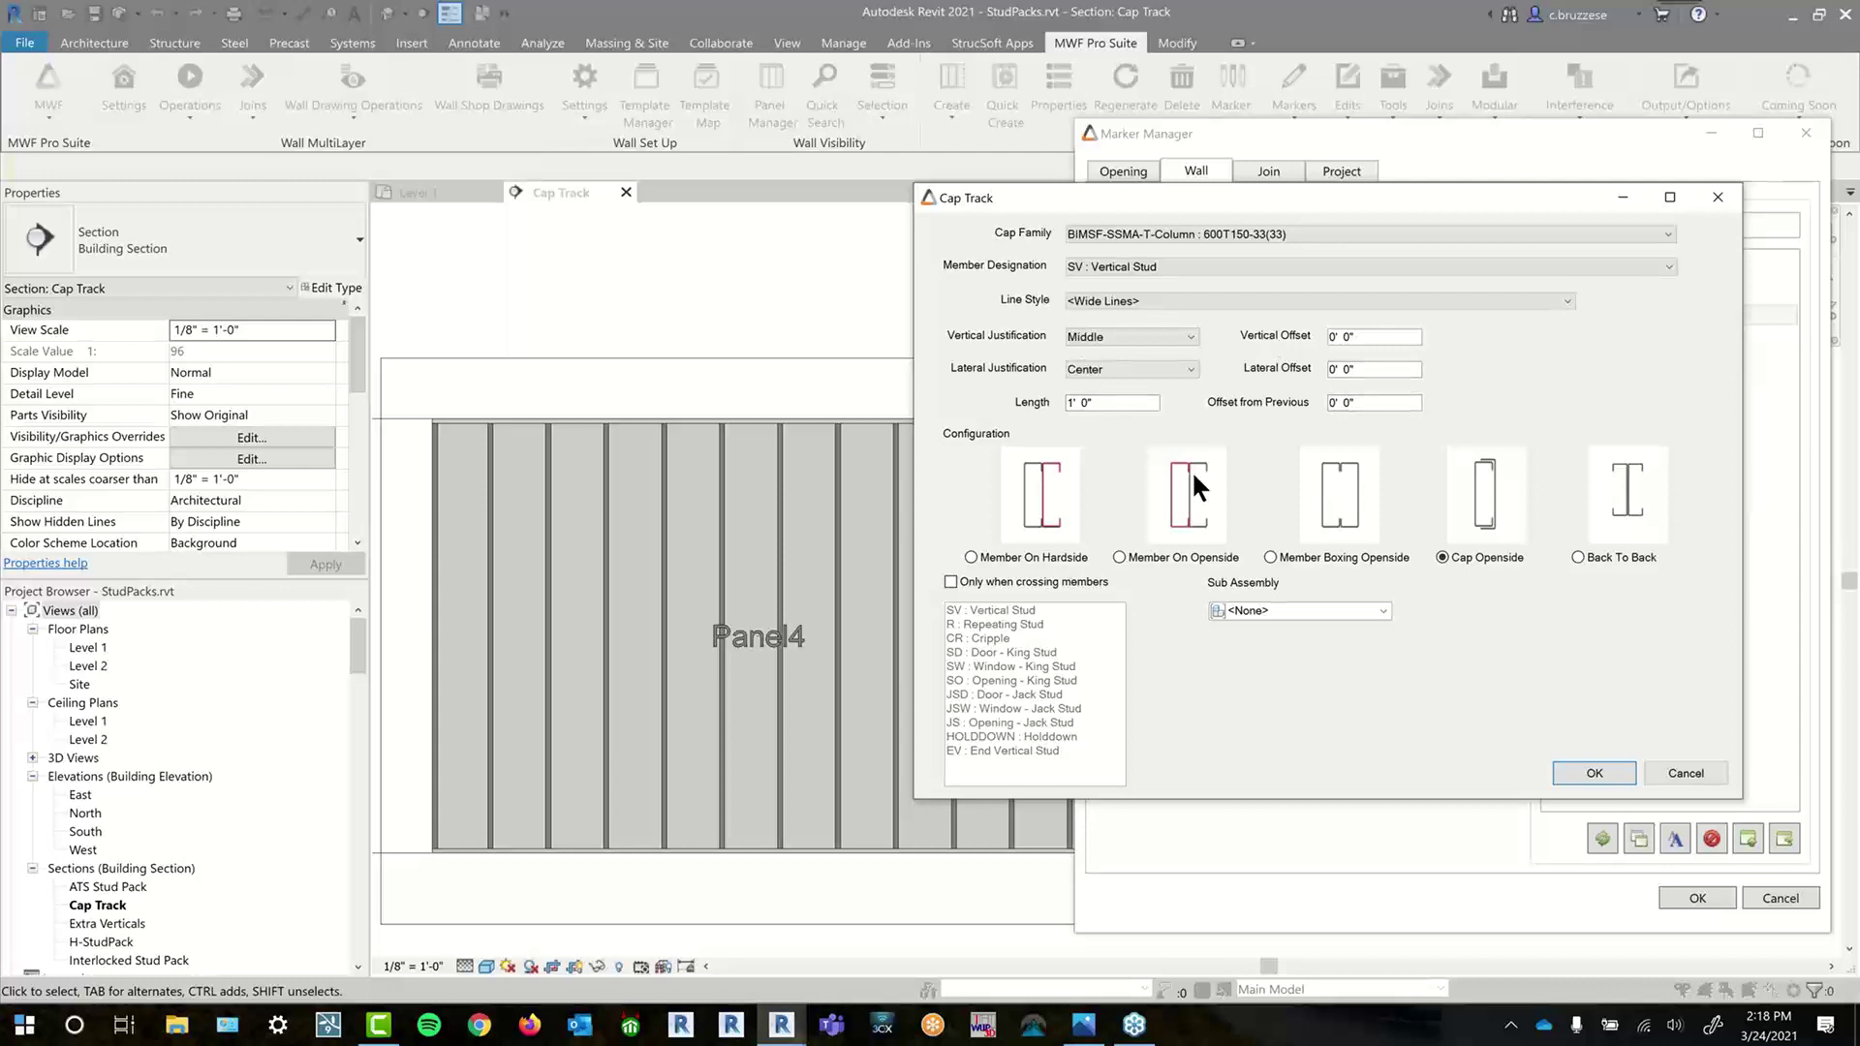
click(1124, 339)
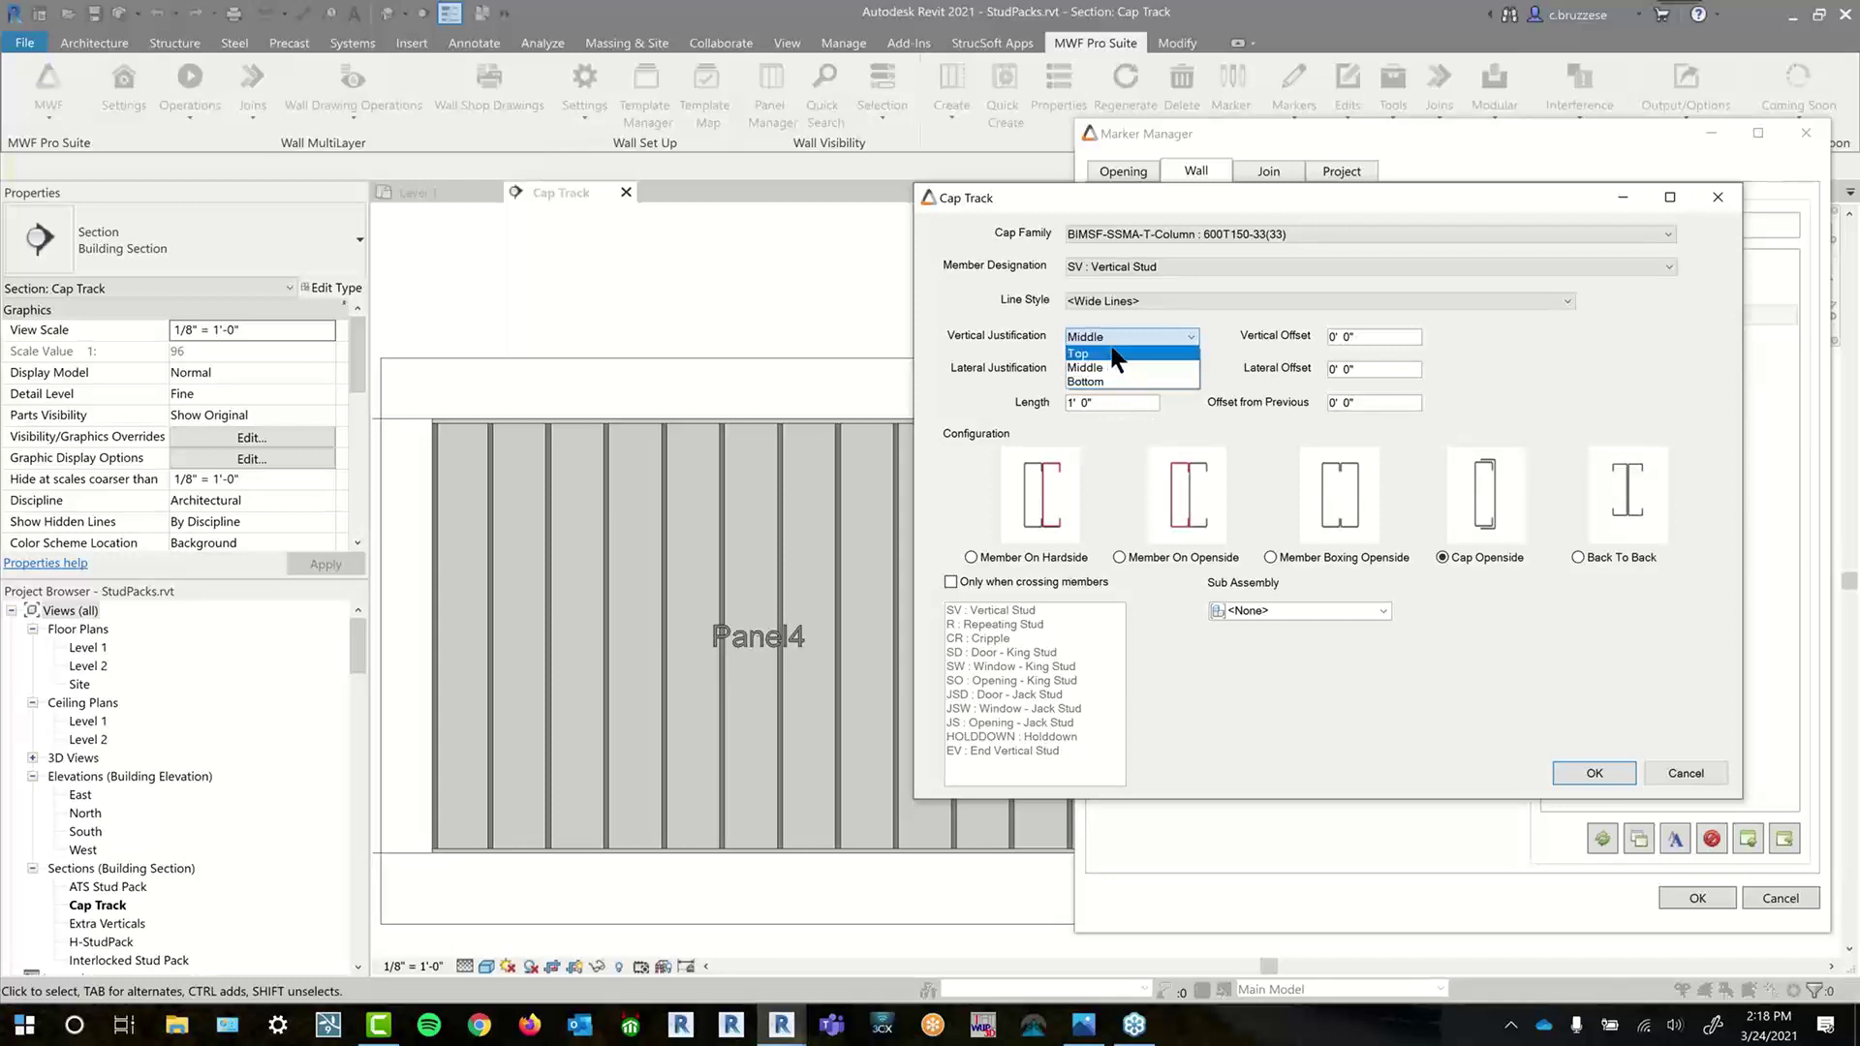
click(1086, 367)
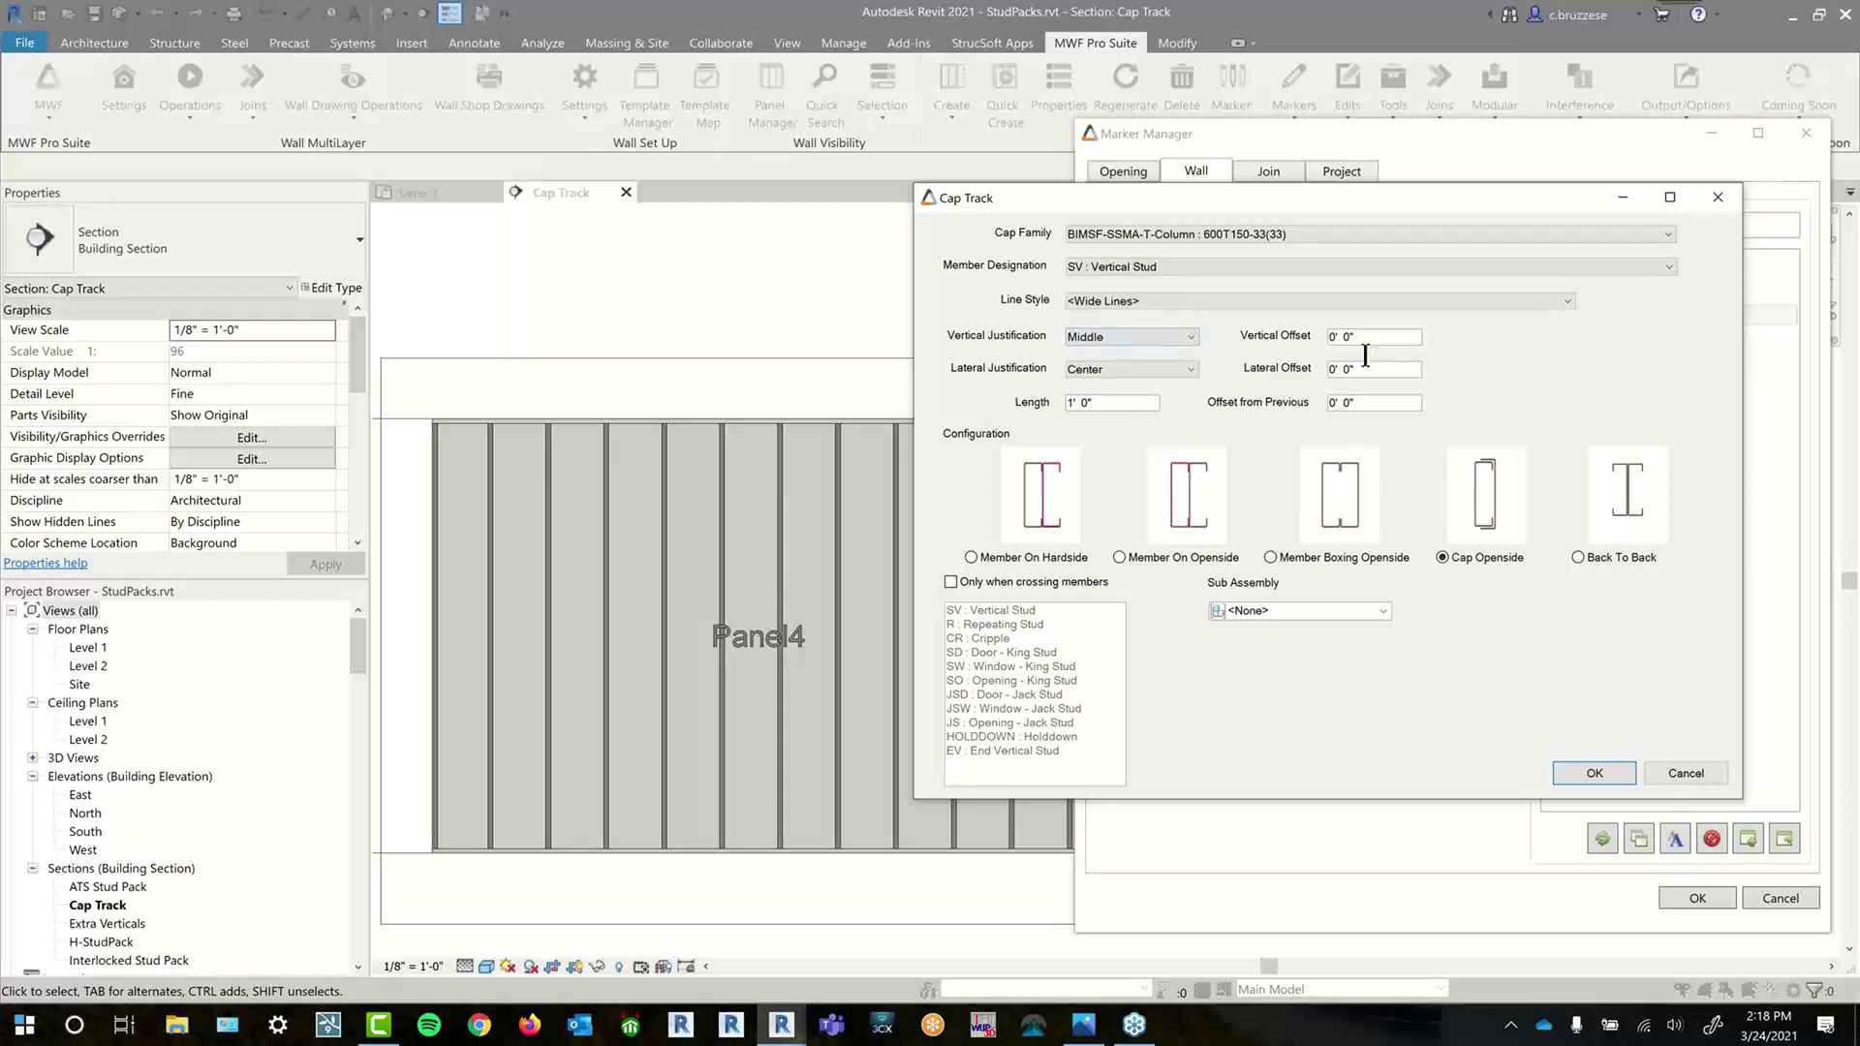
click(1099, 367)
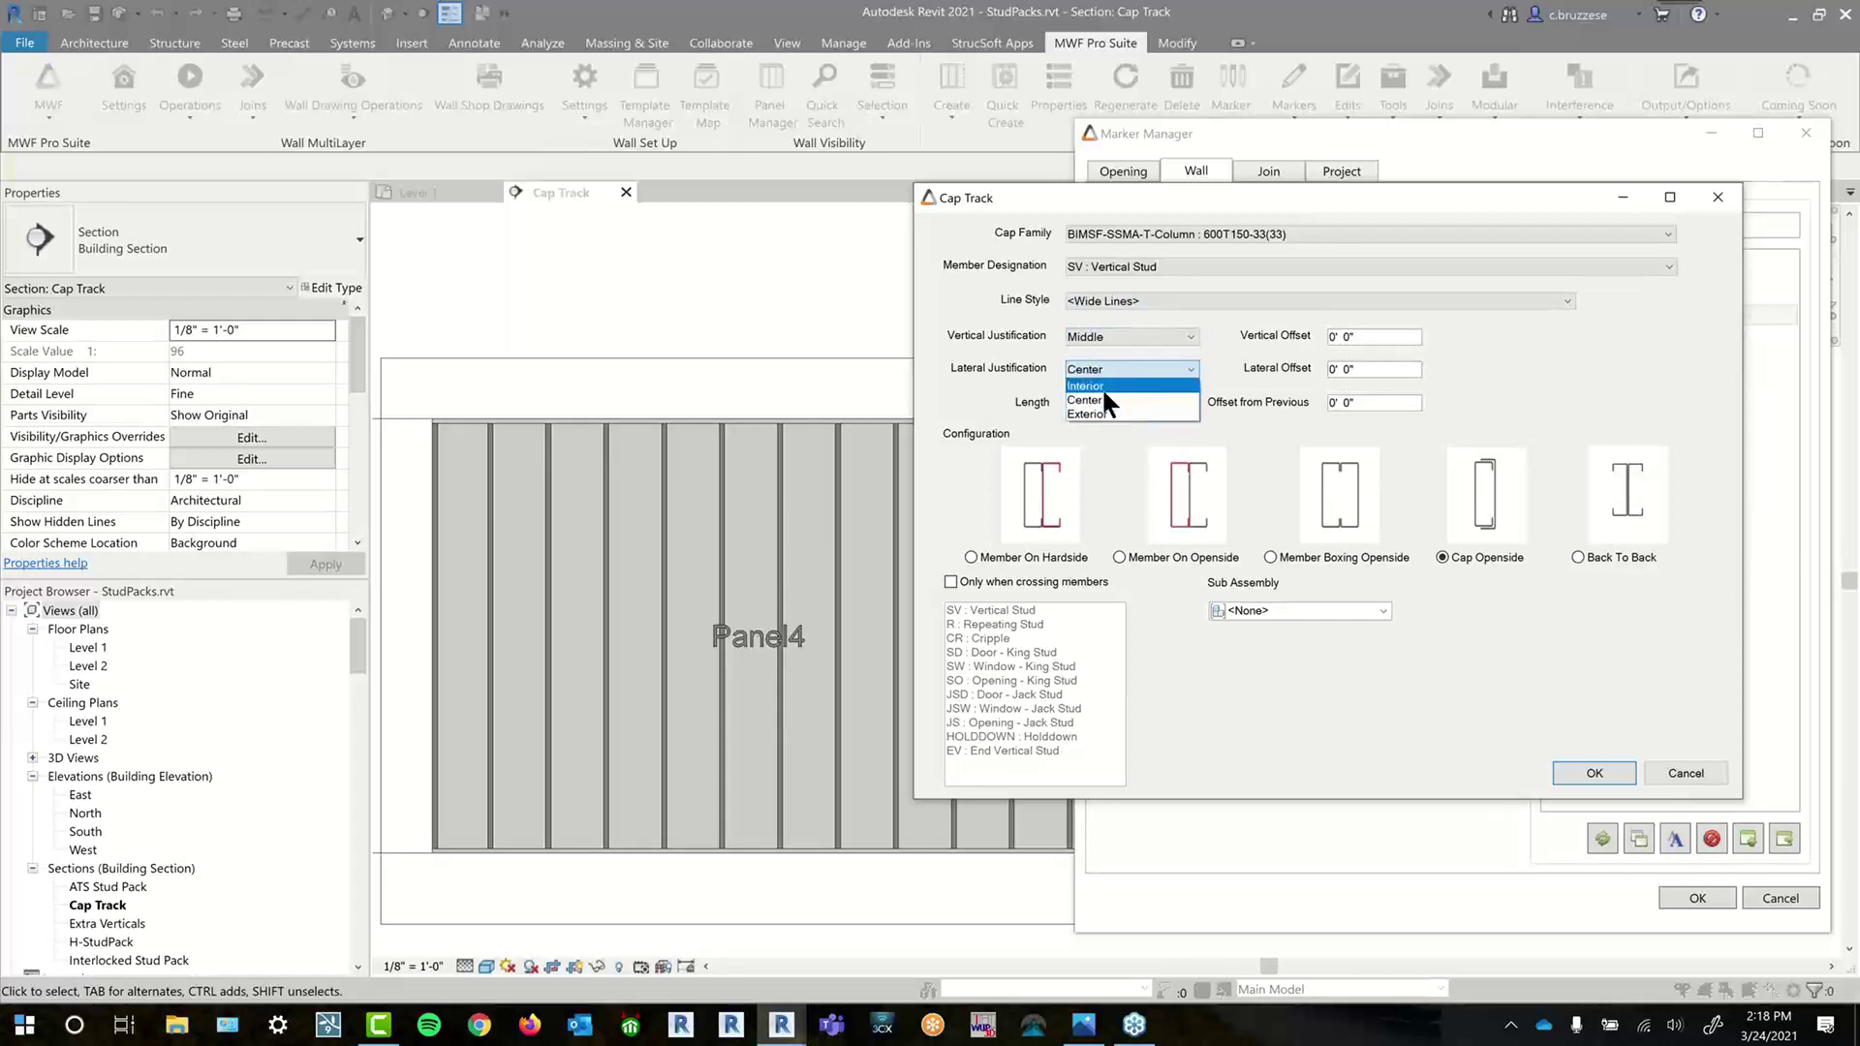
click(1365, 376)
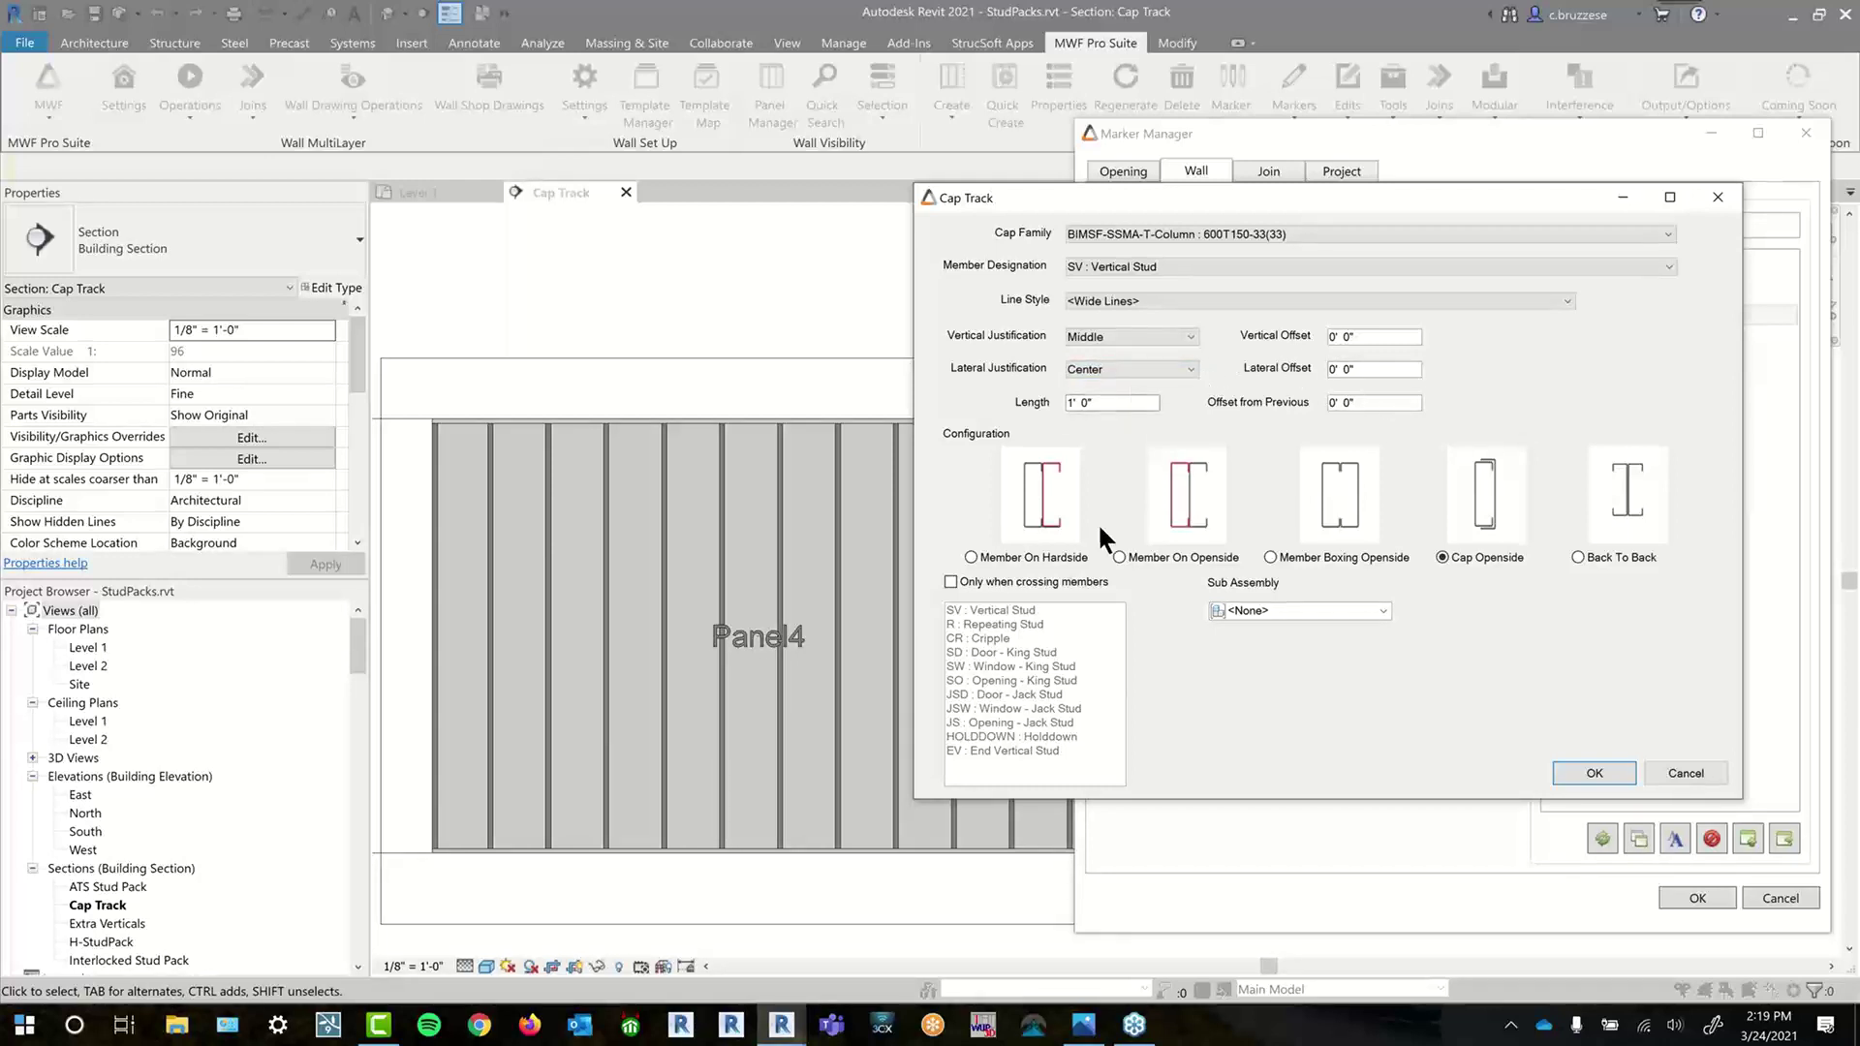
key(Tab)
- Leave Only when crossing members unchecked after trying SV : Vertical Stud as crossing member
click(1081, 574)
drag(1032, 630, 1038, 651)
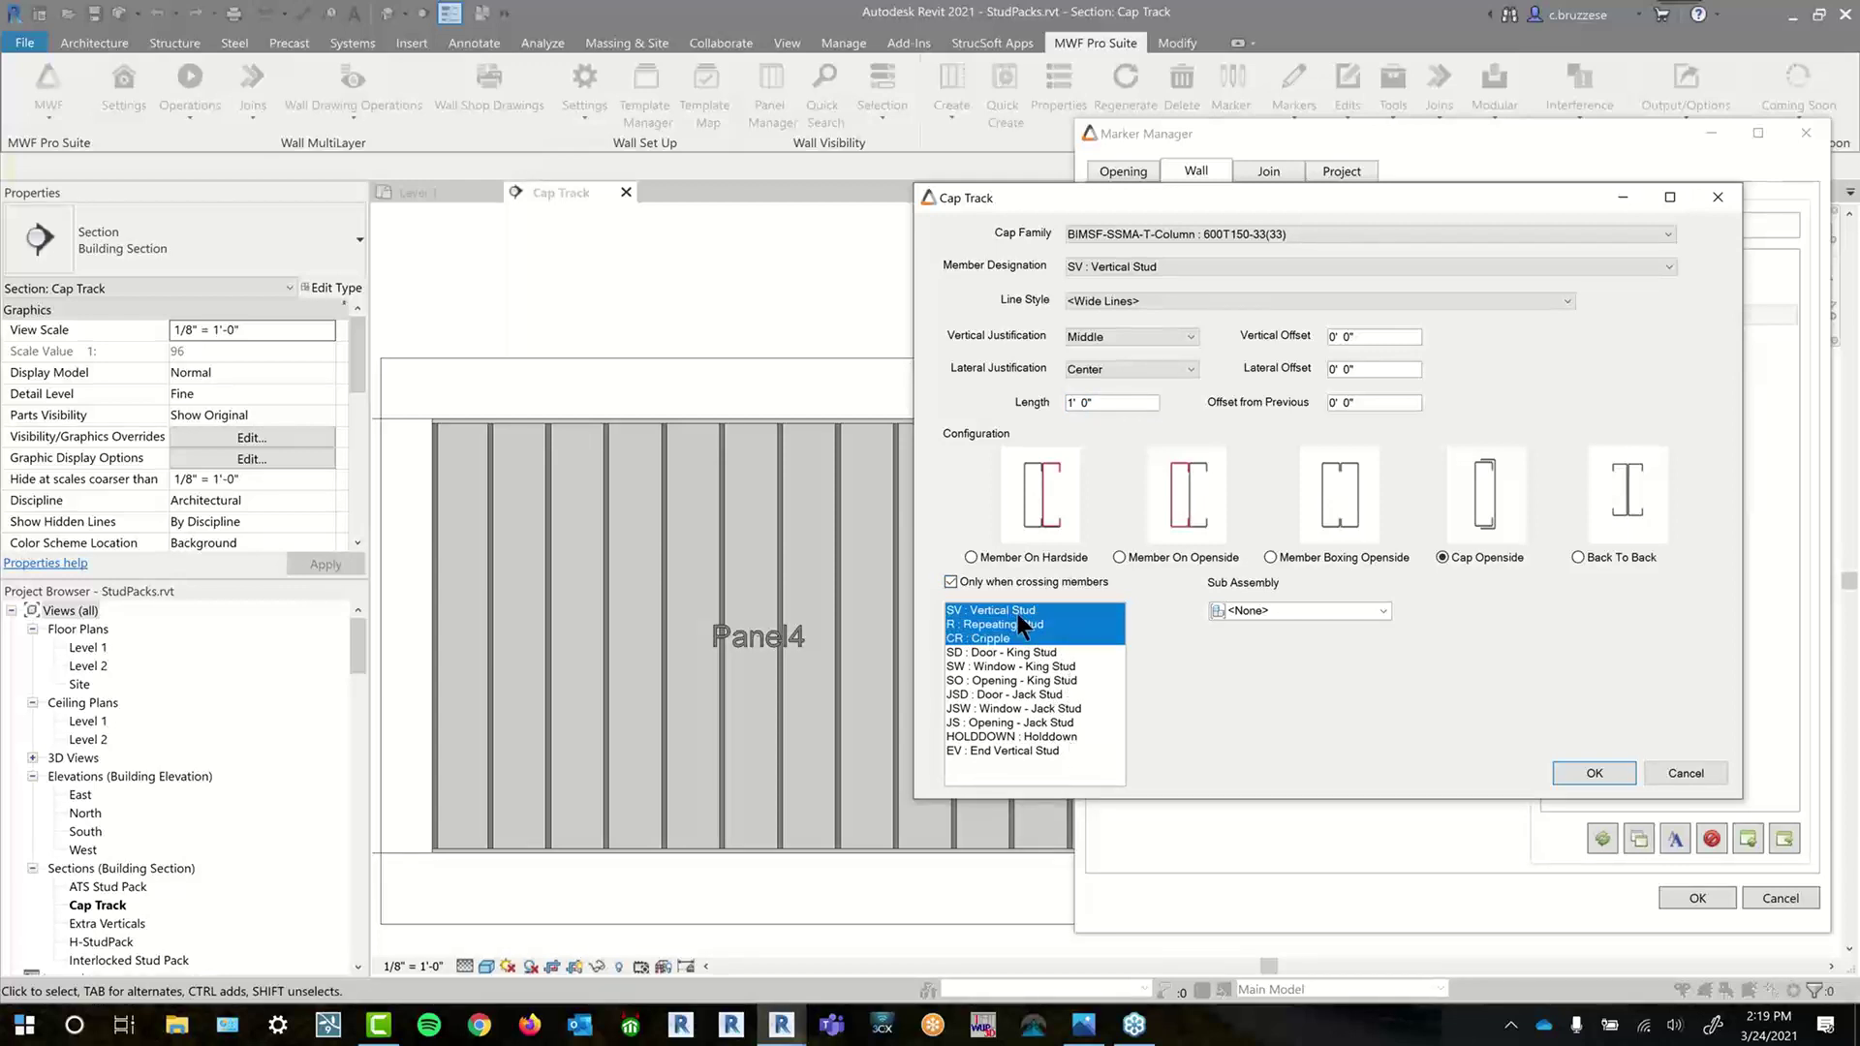
ctrl+click(1017, 611)
ctrl+click(1023, 625)
ctrl+click(1027, 639)
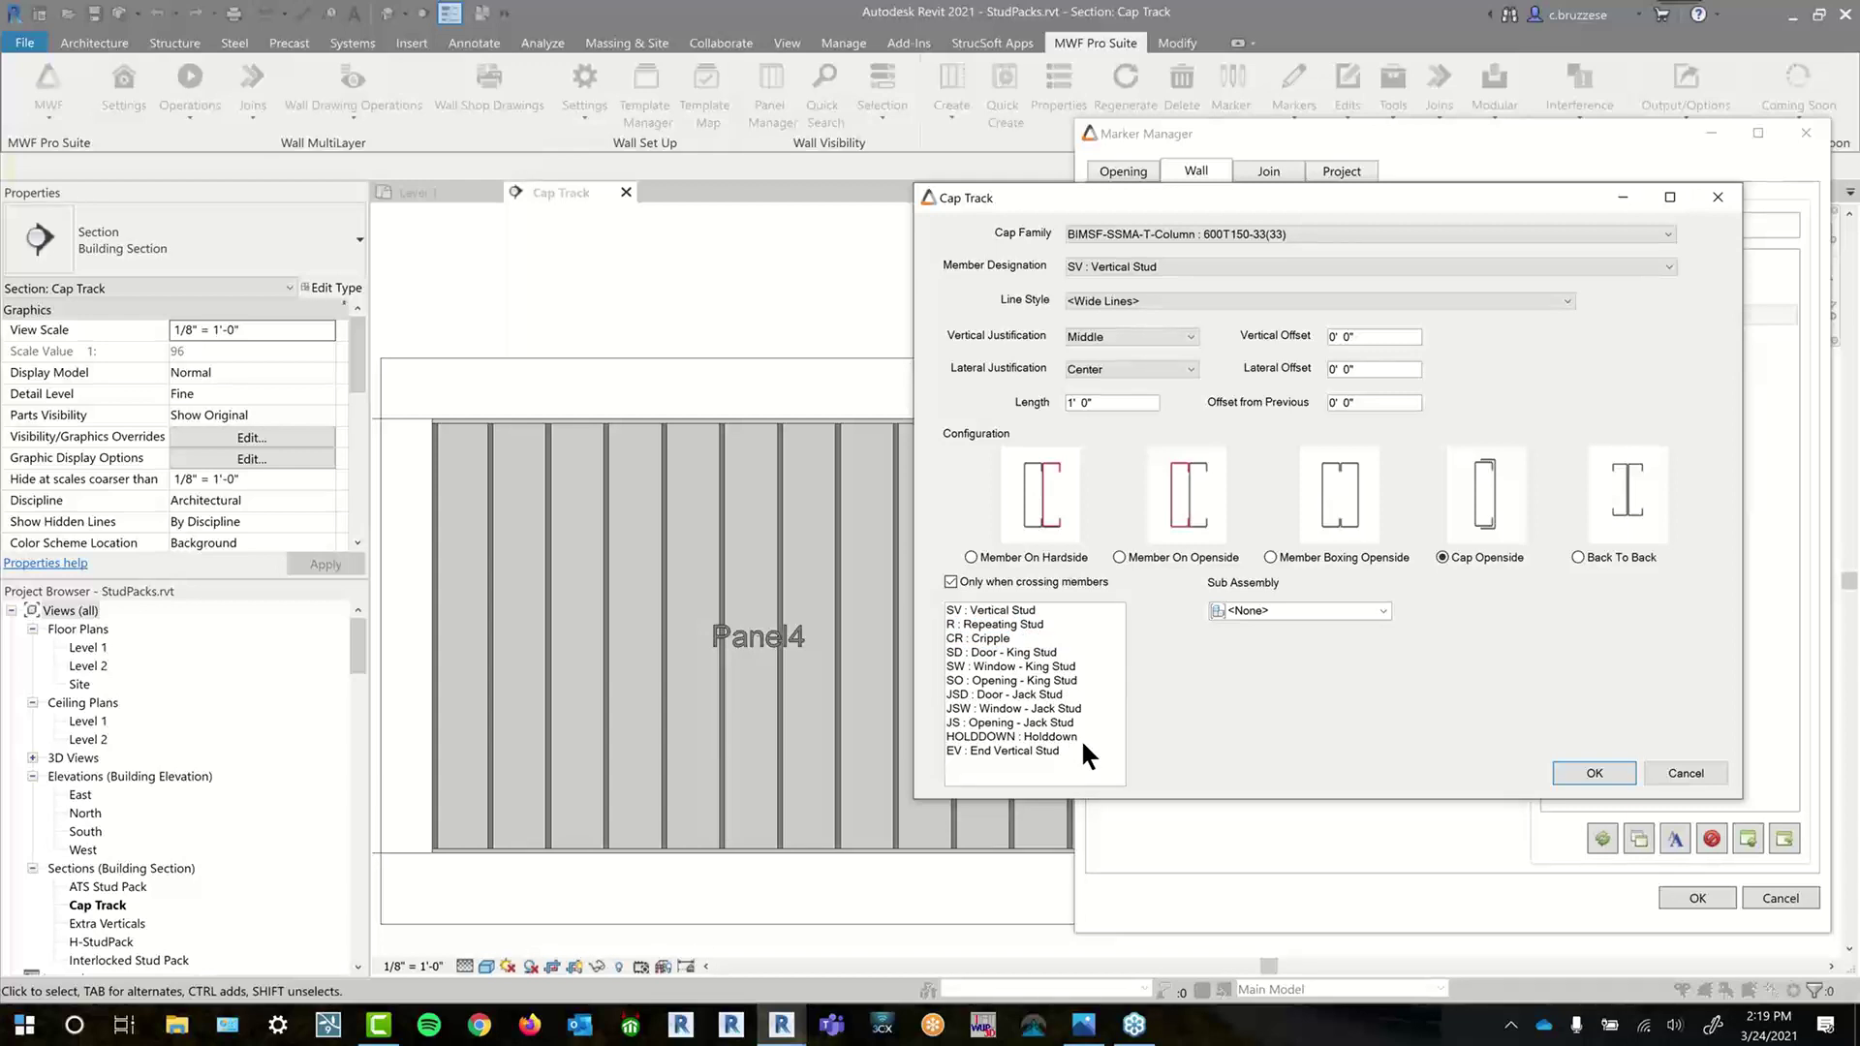
click(998, 609)
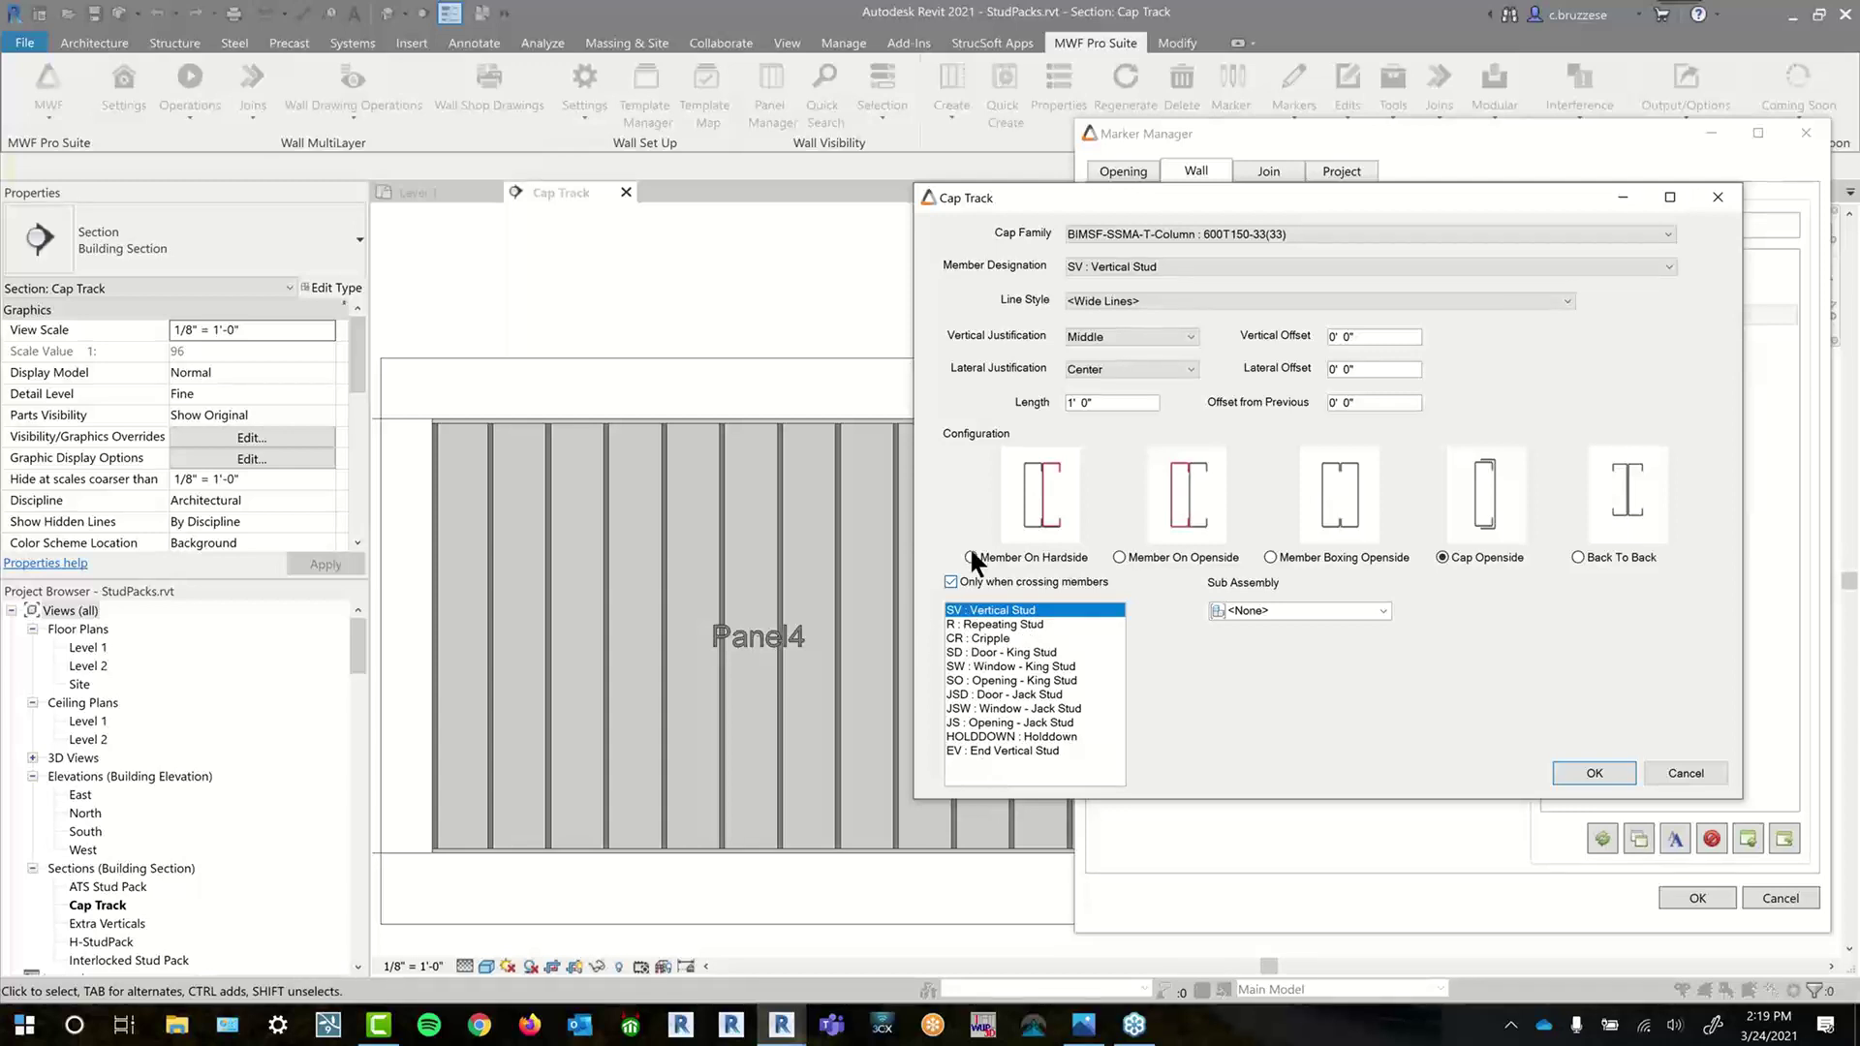
click(976, 586)
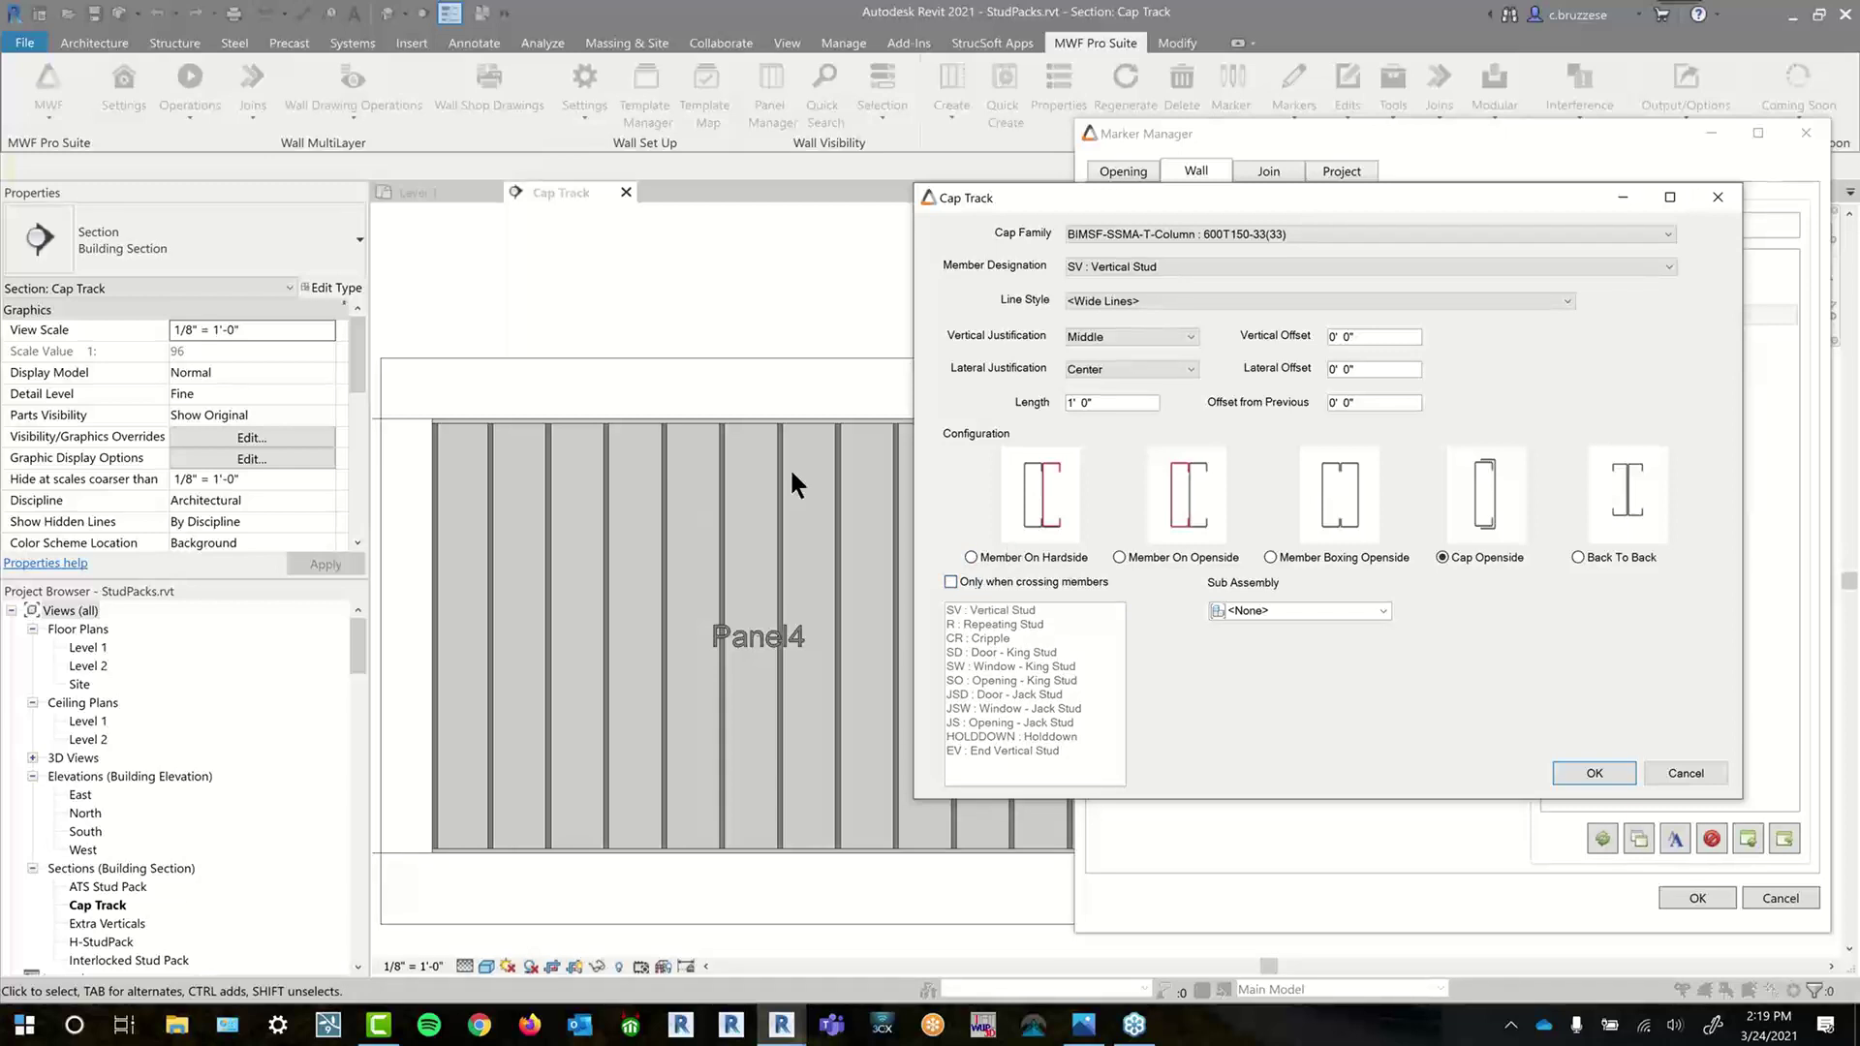
click(1003, 583)
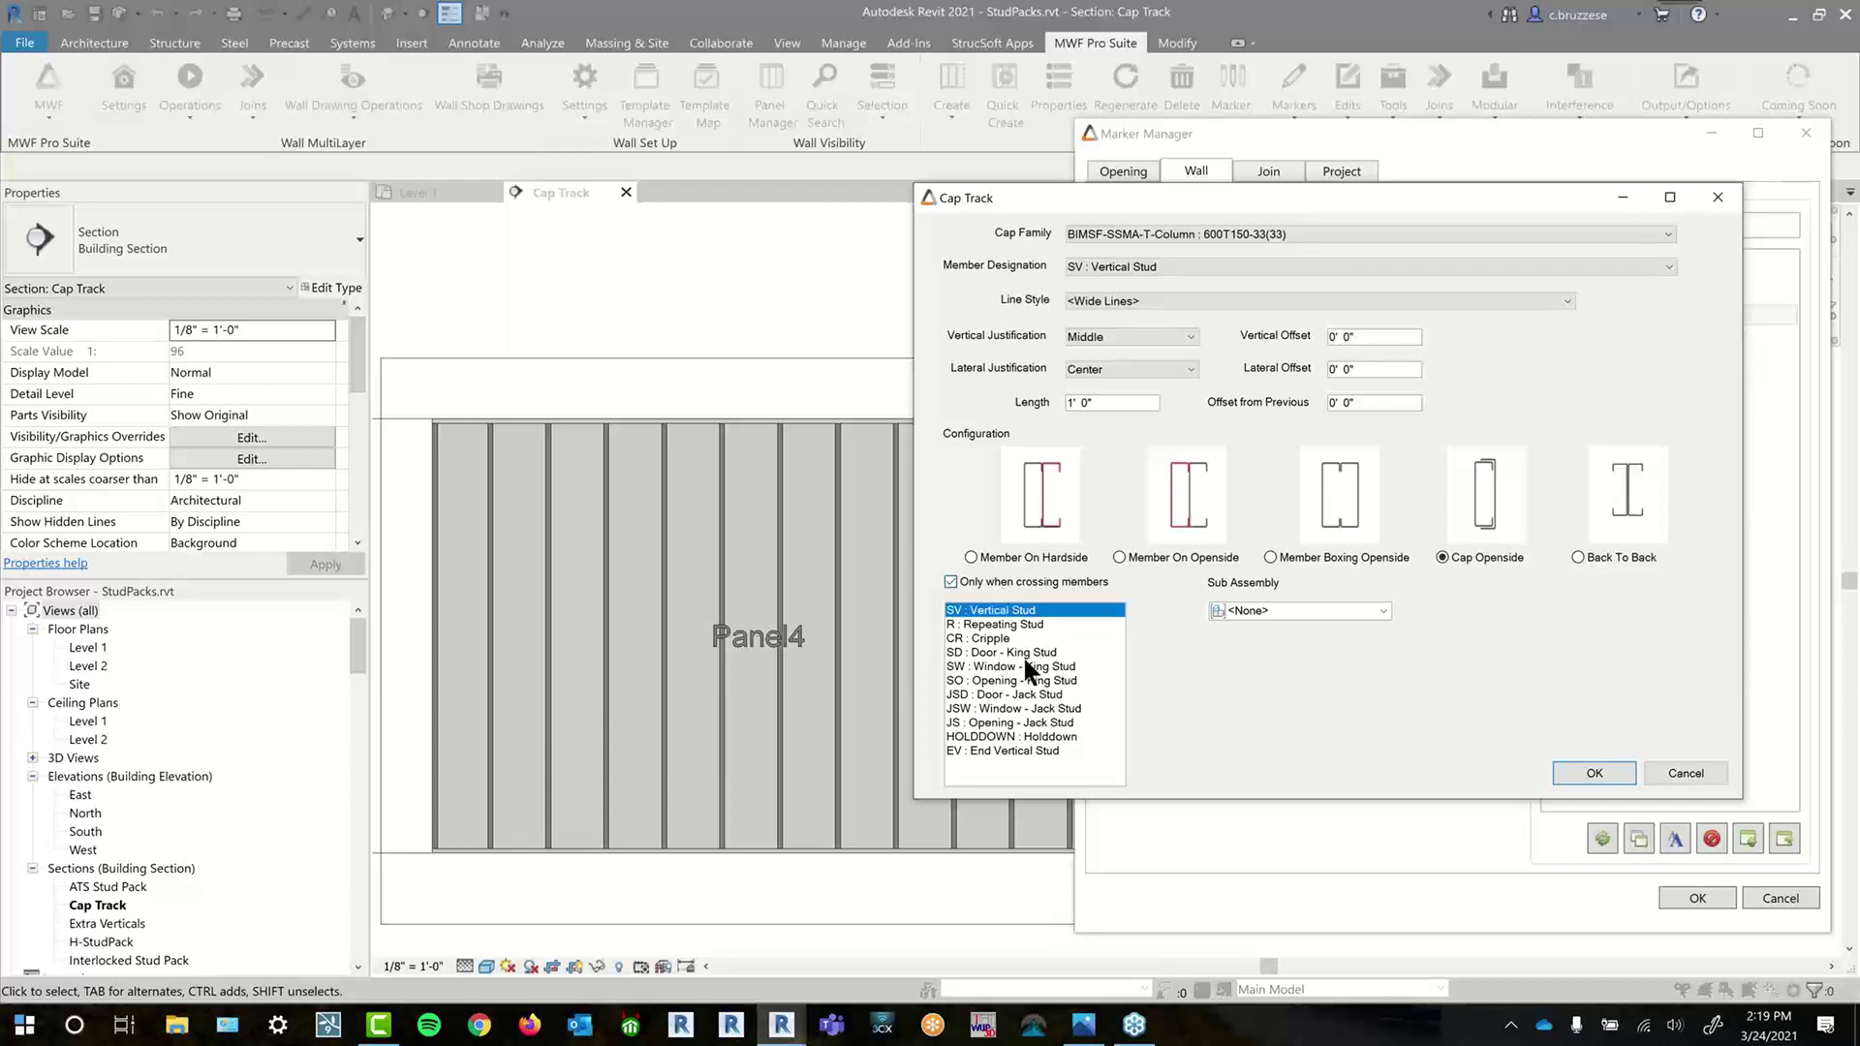
click(963, 578)
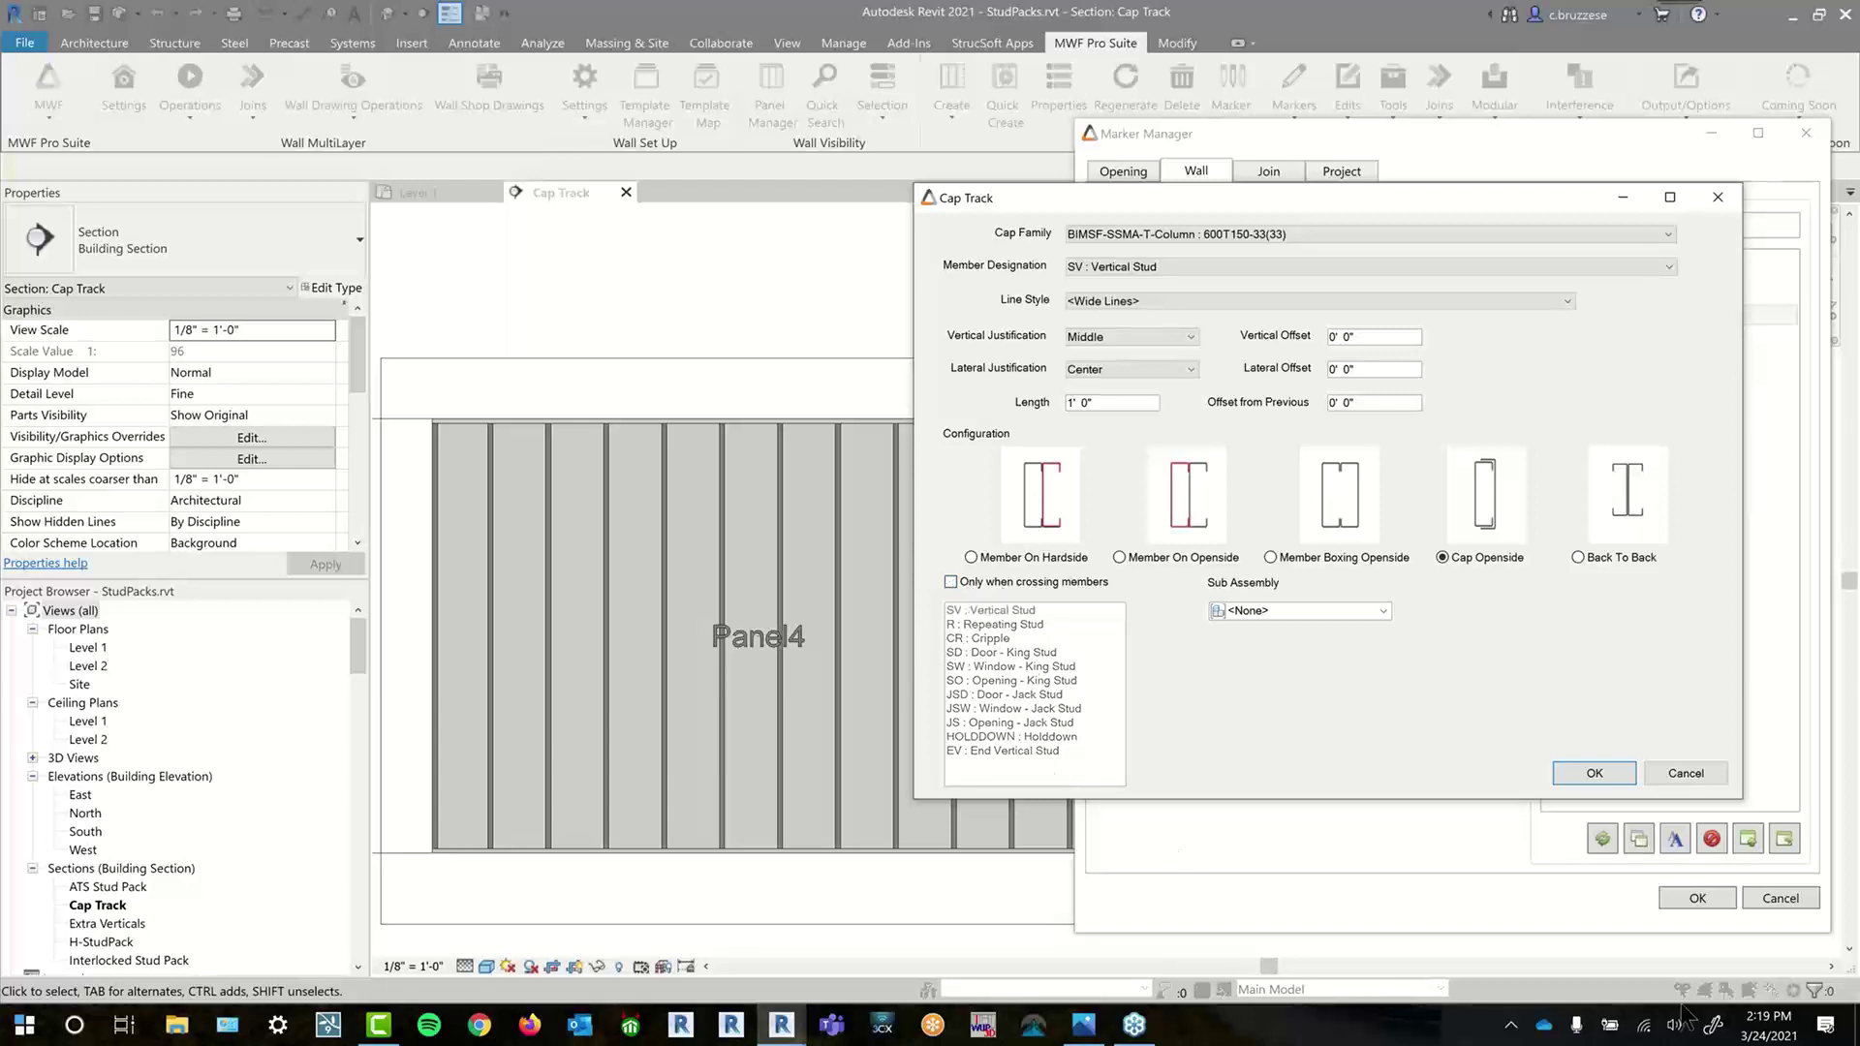
- Save the Cap Track marker settings, close Marker Manager, and select a Panel4 stud
click(1594, 773)
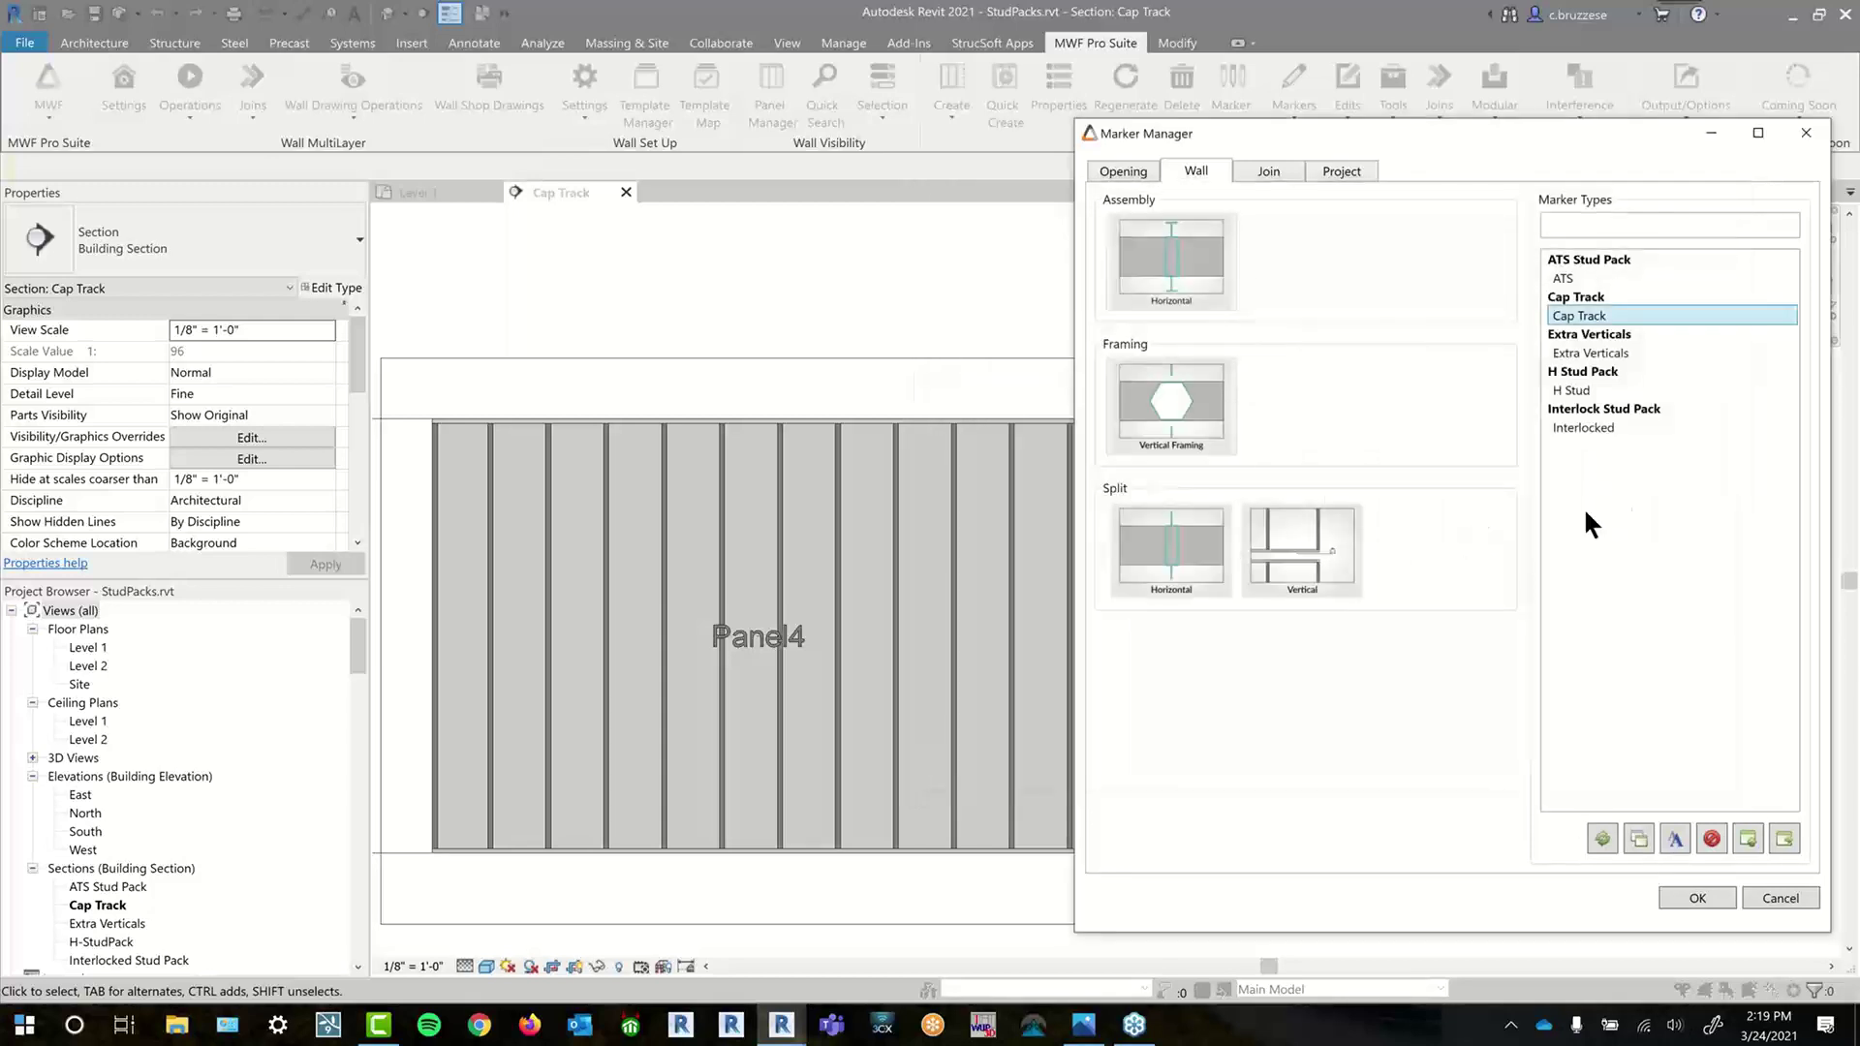
click(1698, 897)
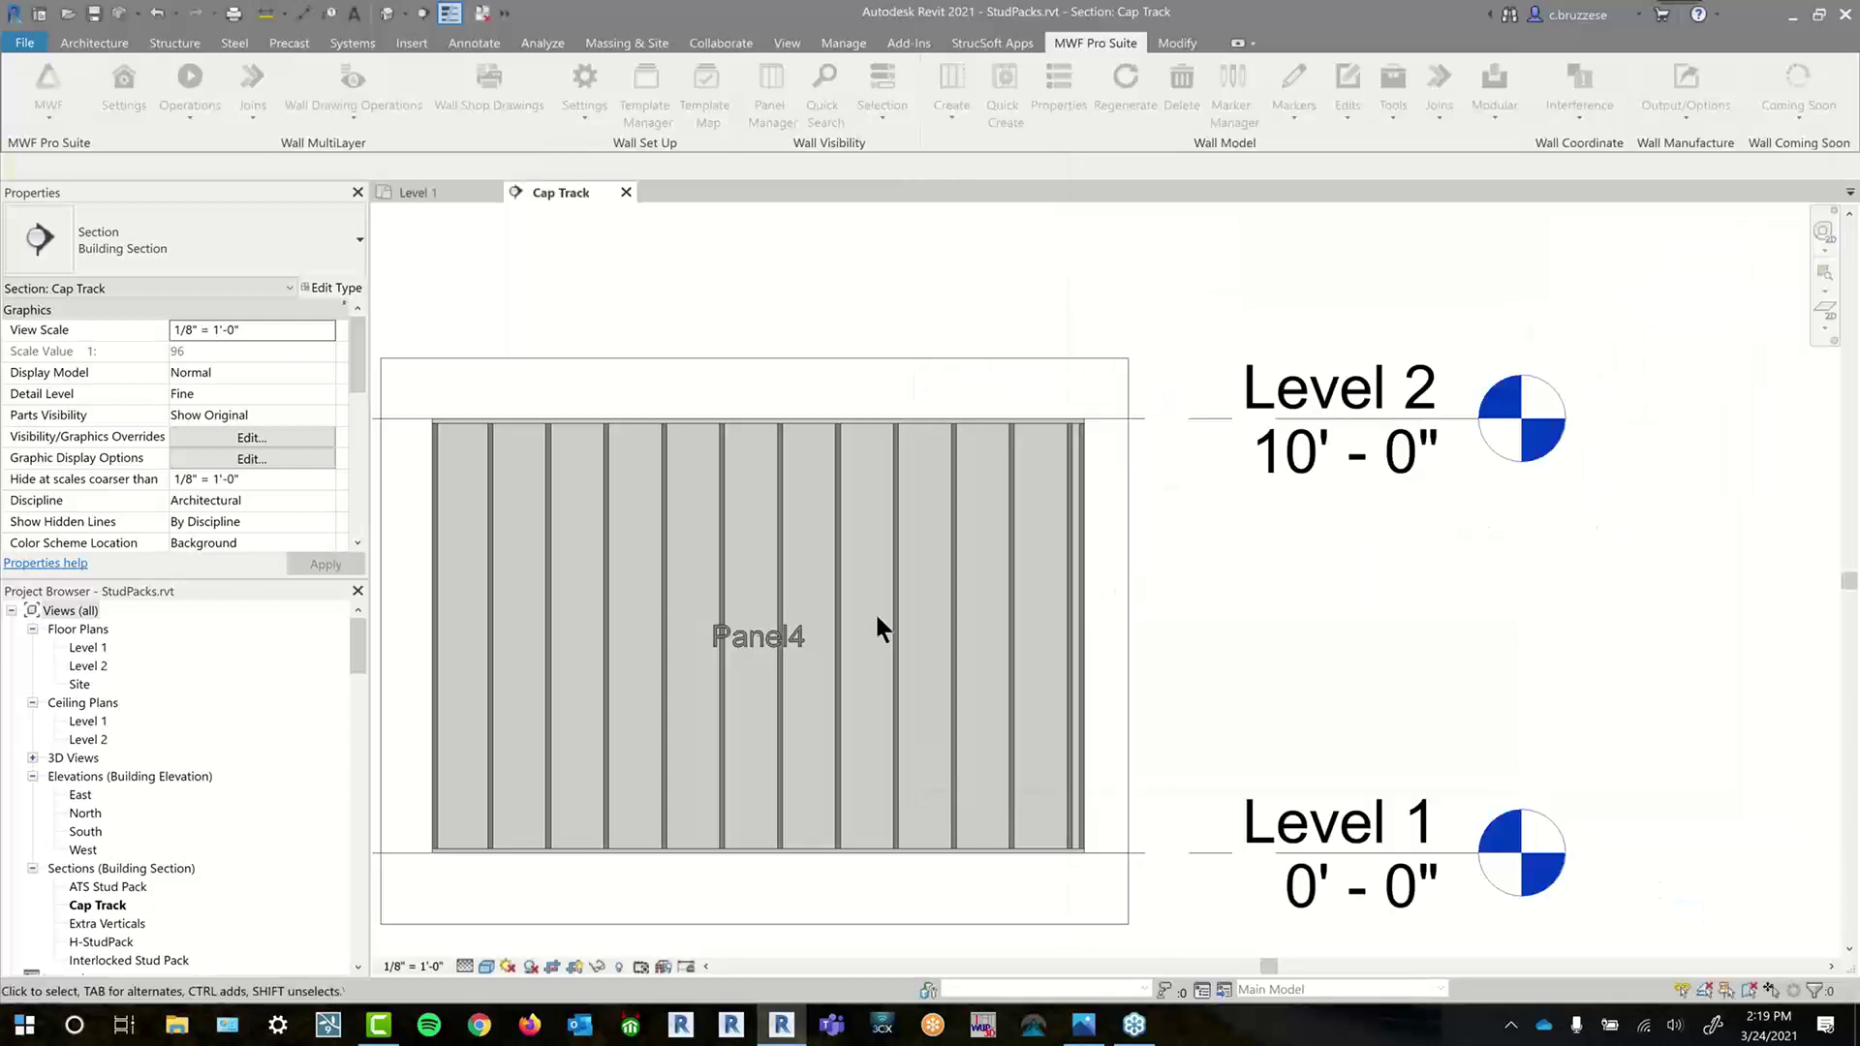
click(836, 607)
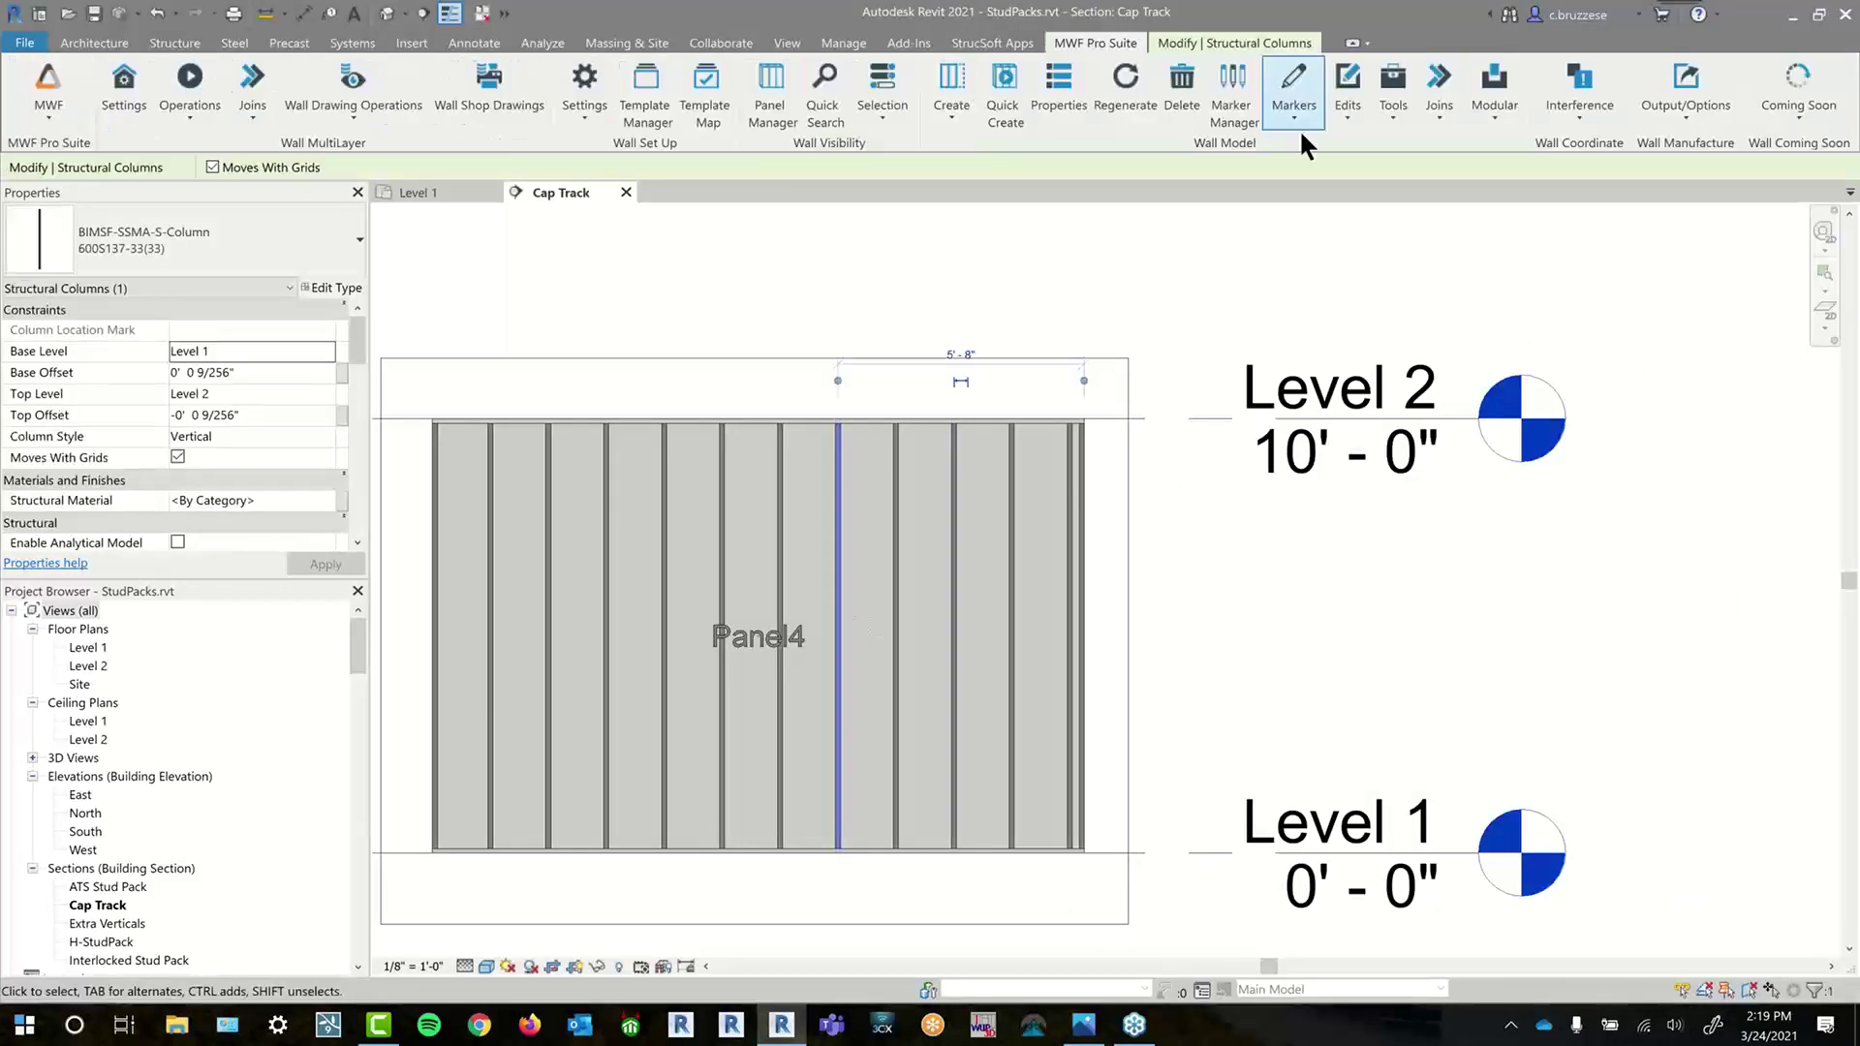
- Create one regularly spaced horizontal Cap Track marker line on Panel4, measured from the top
click(1292, 114)
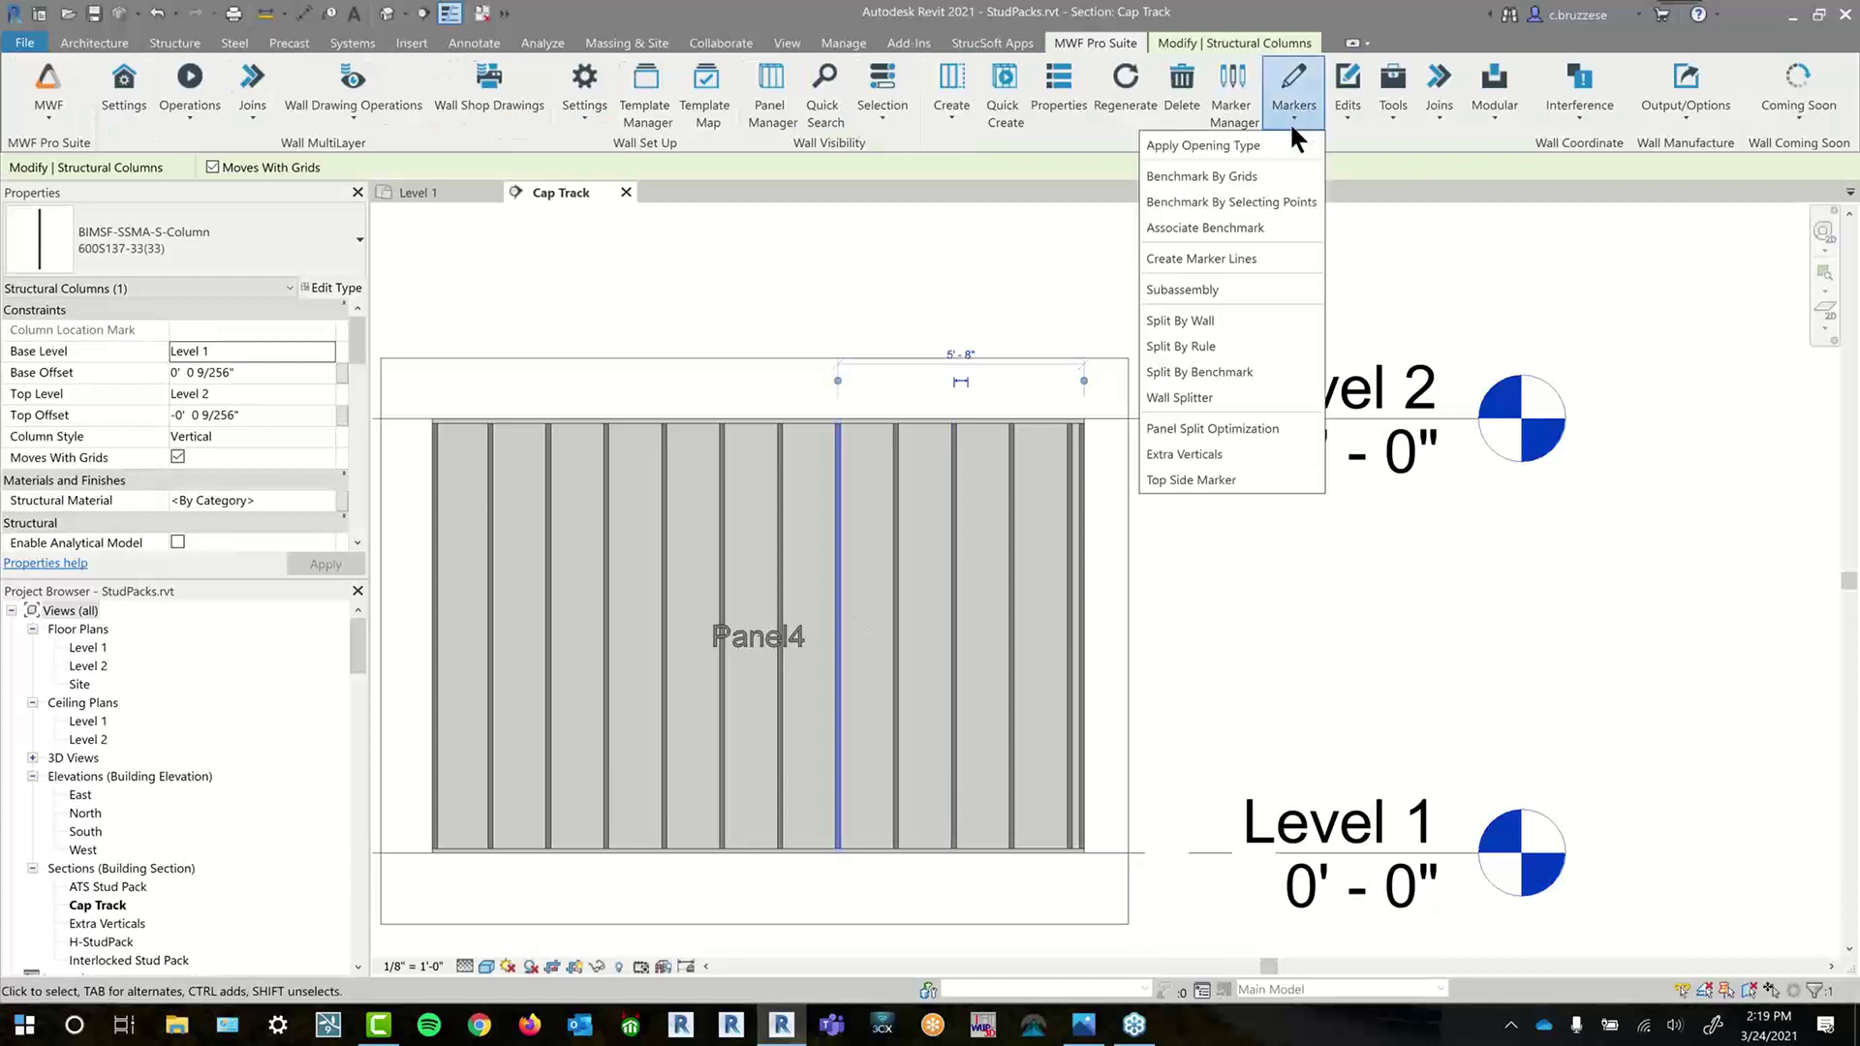
click(1224, 259)
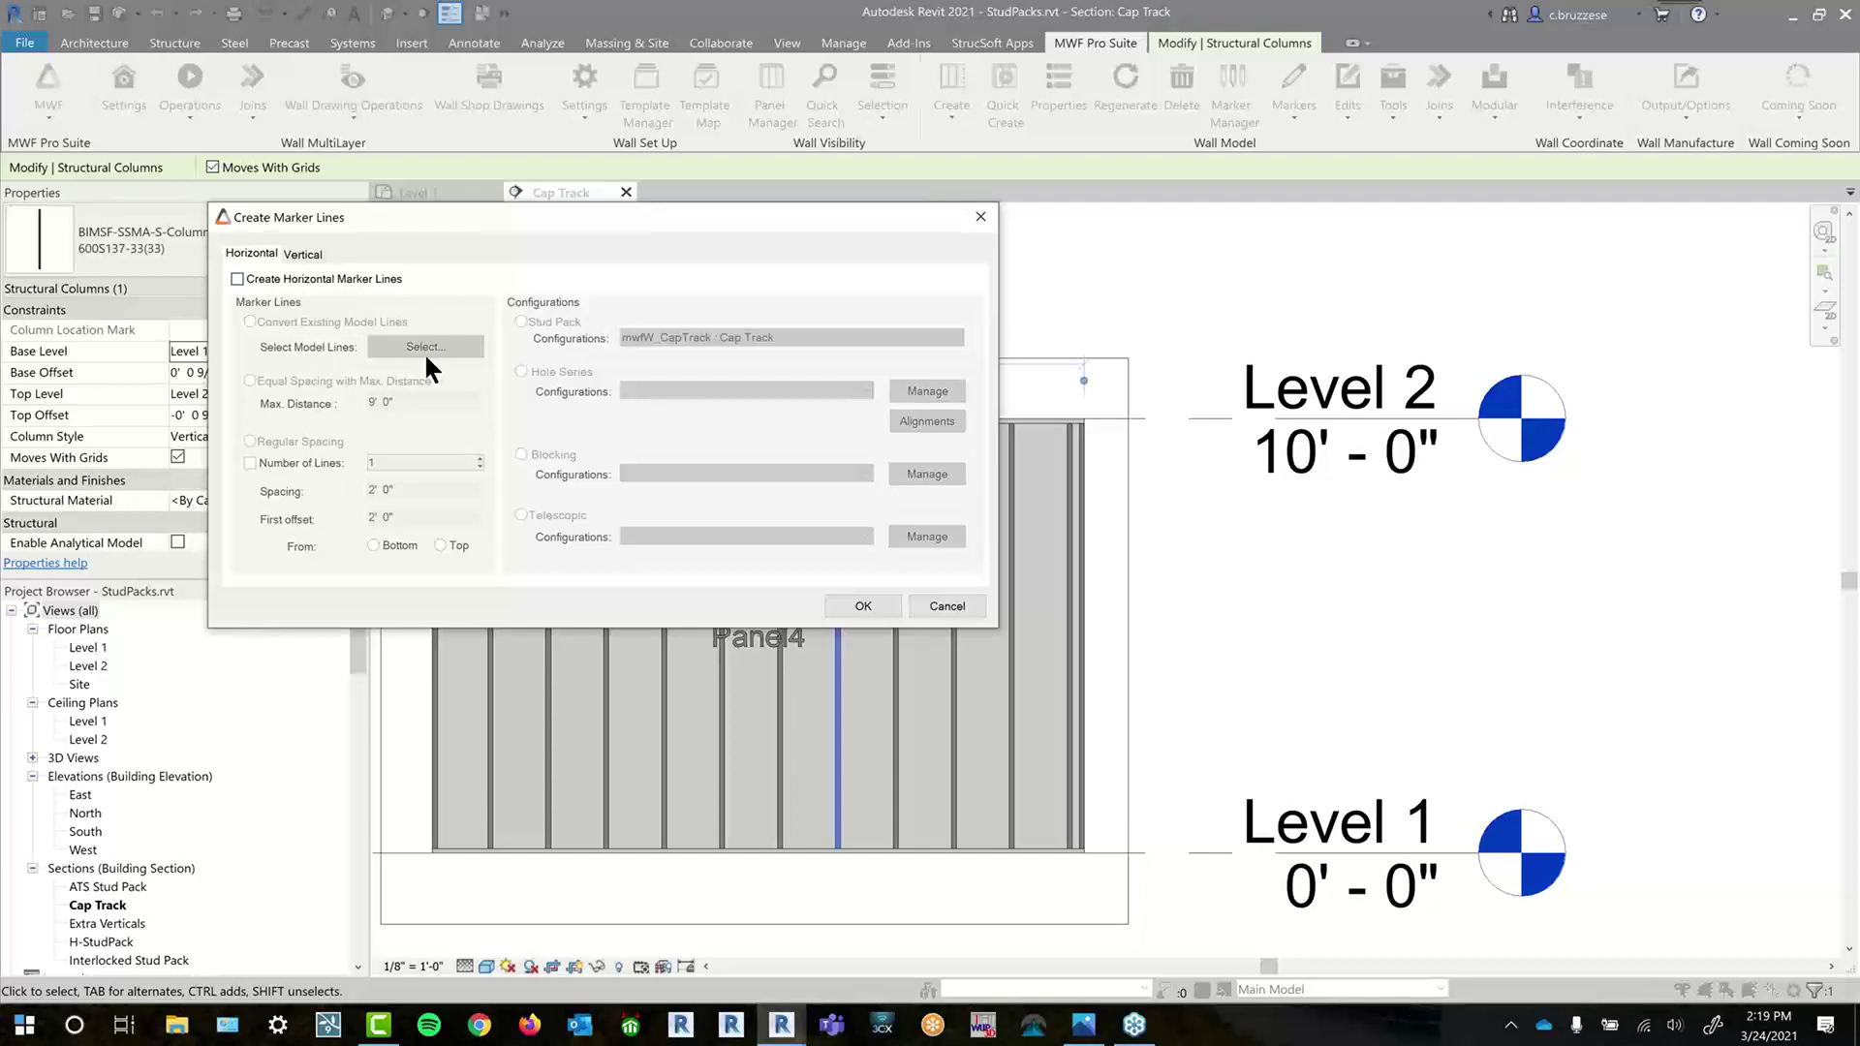
click(262, 280)
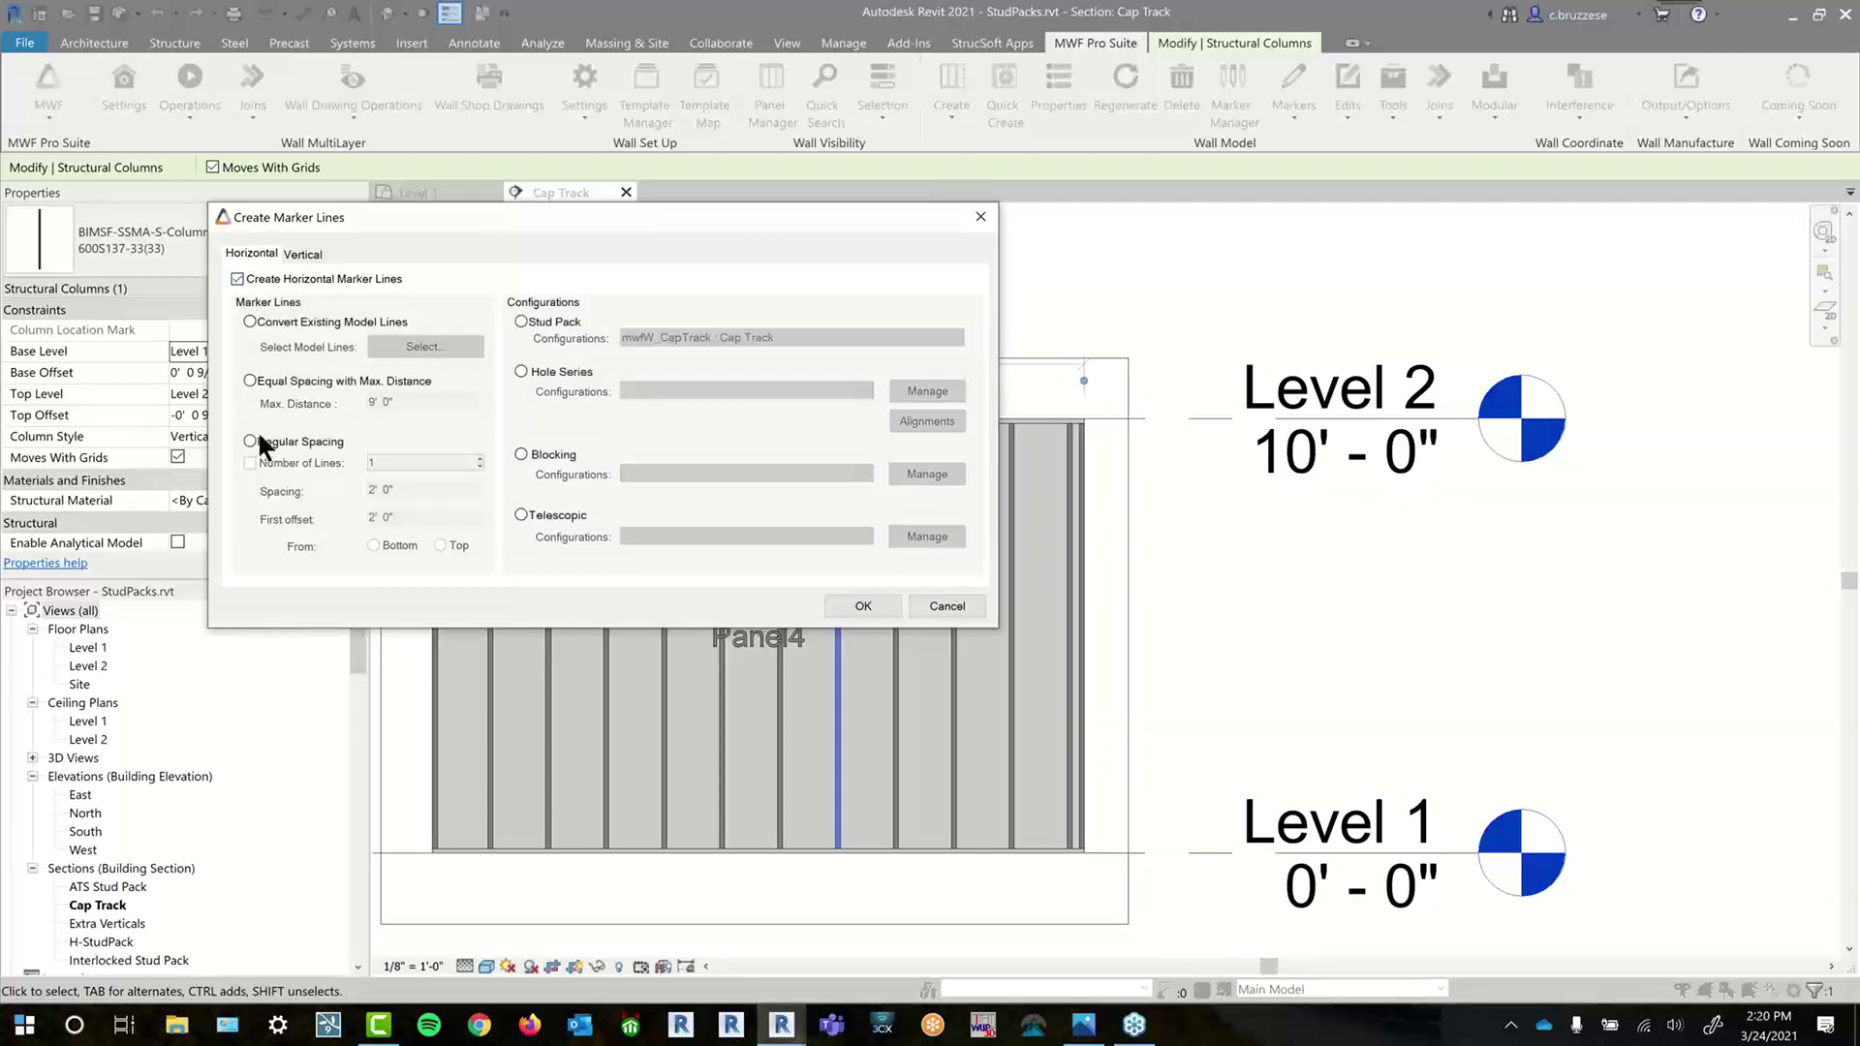
click(250, 441)
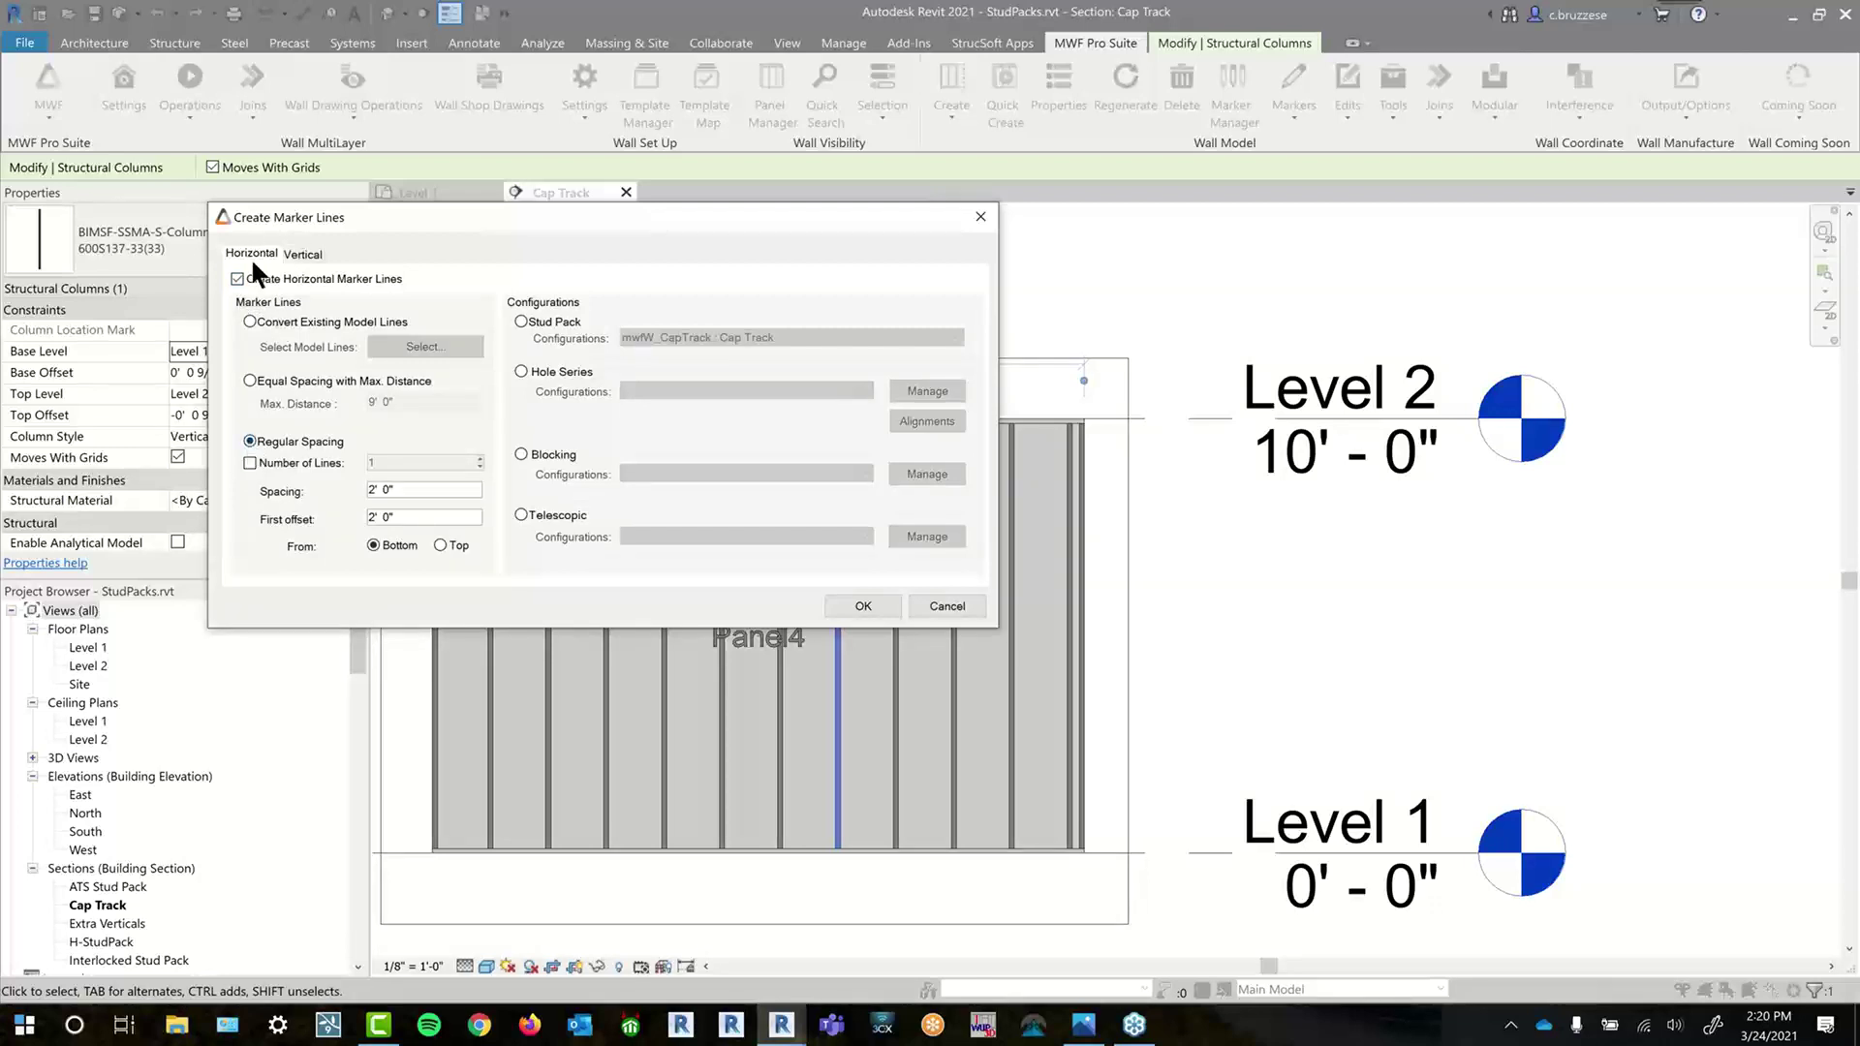
click(317, 465)
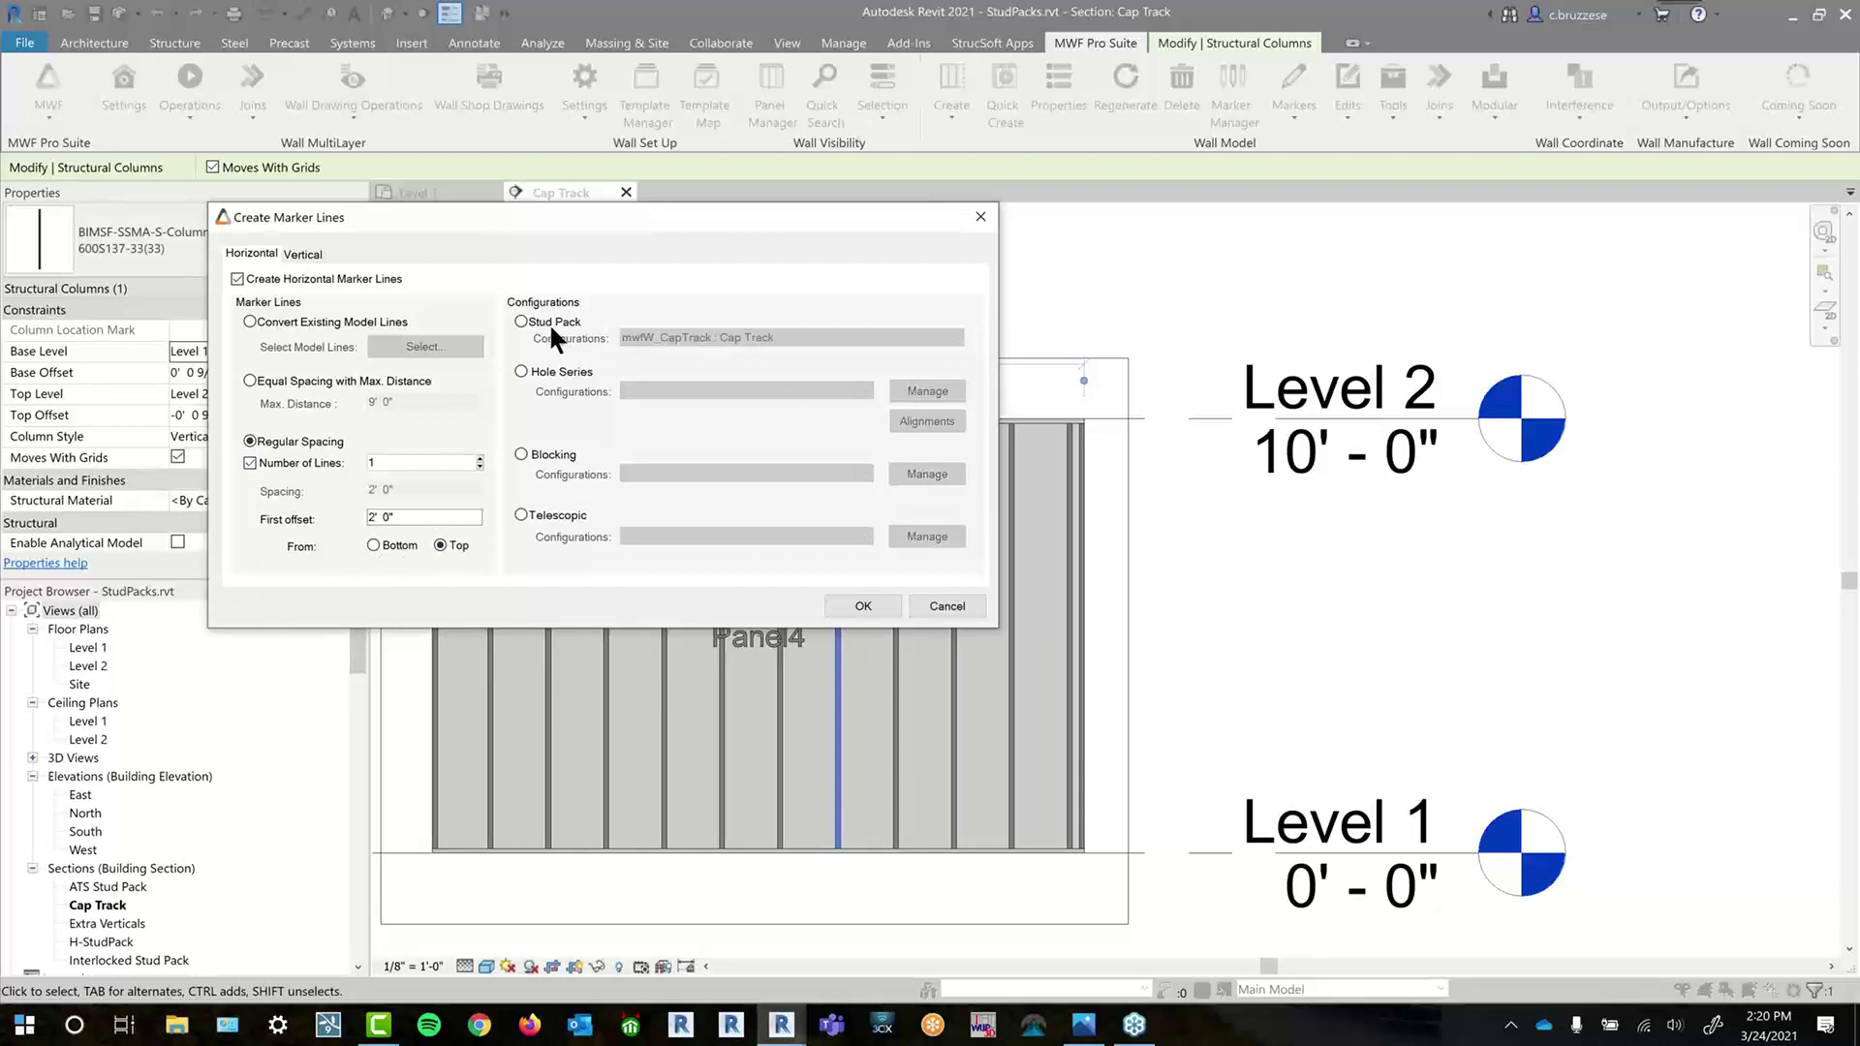
click(520, 322)
click(756, 337)
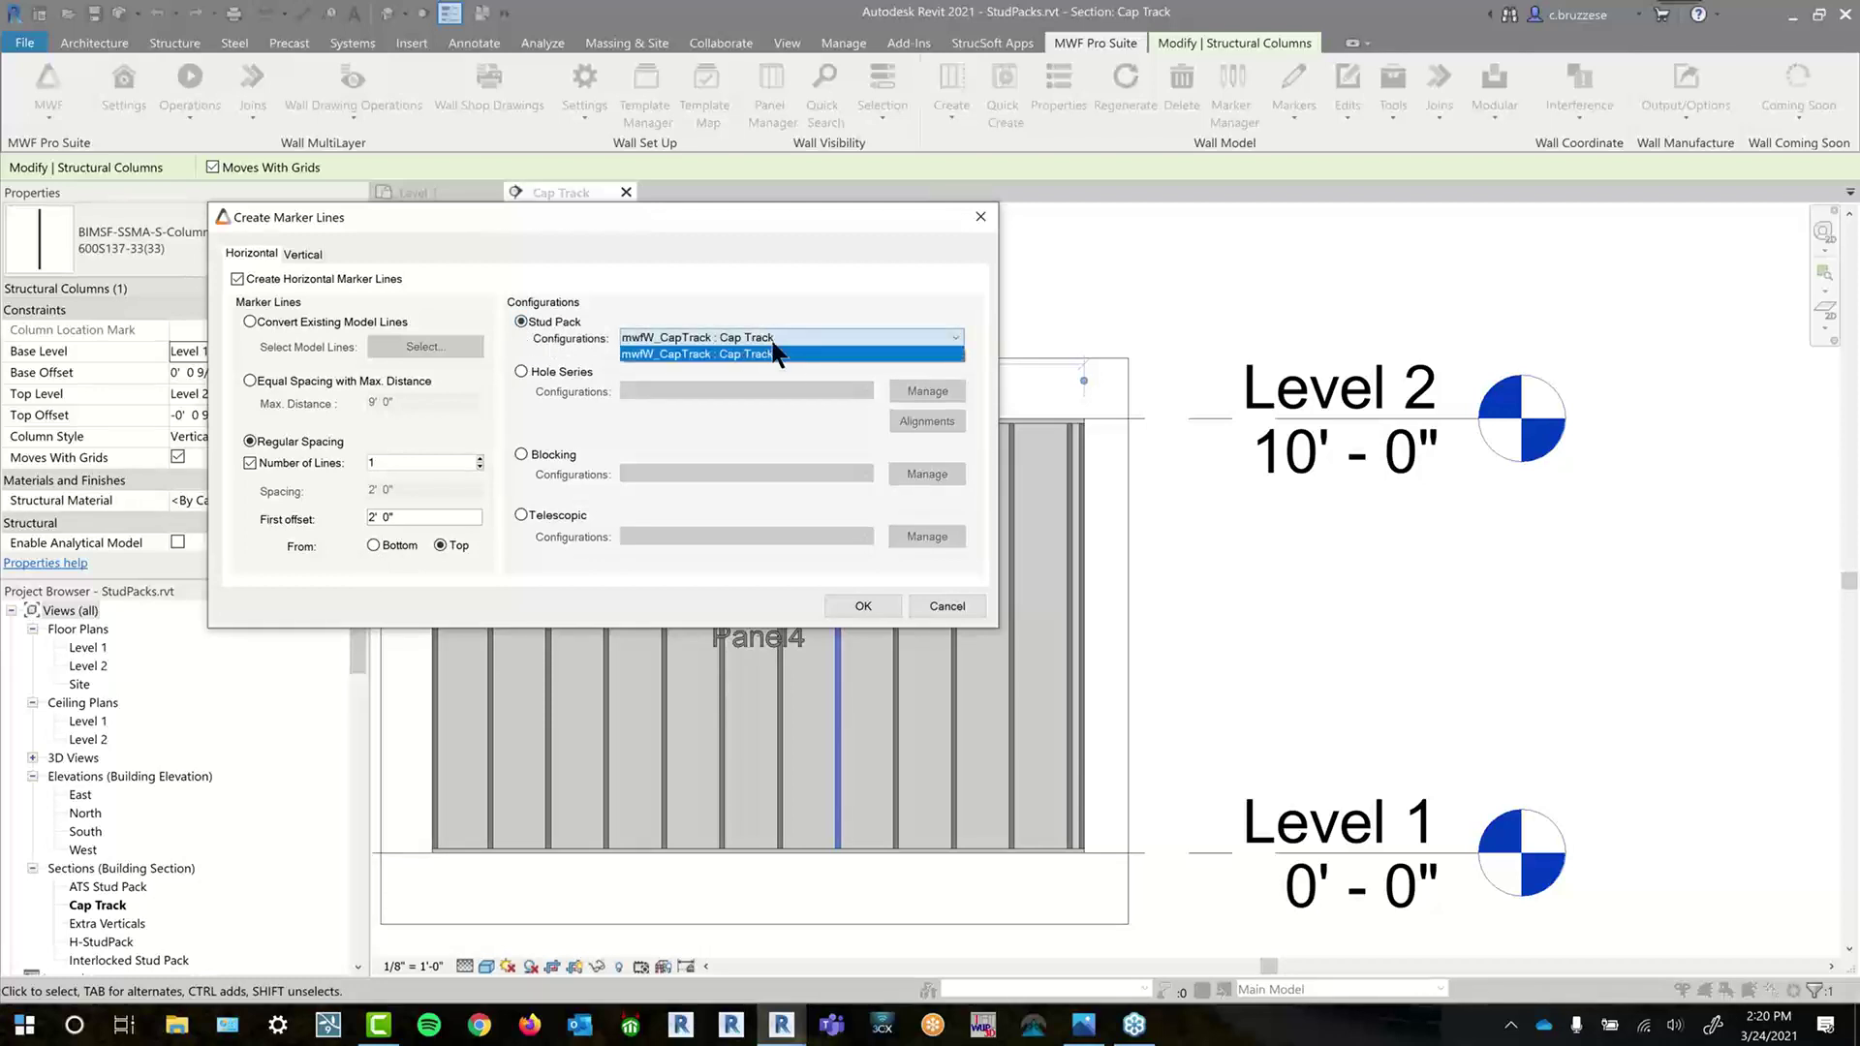
click(843, 353)
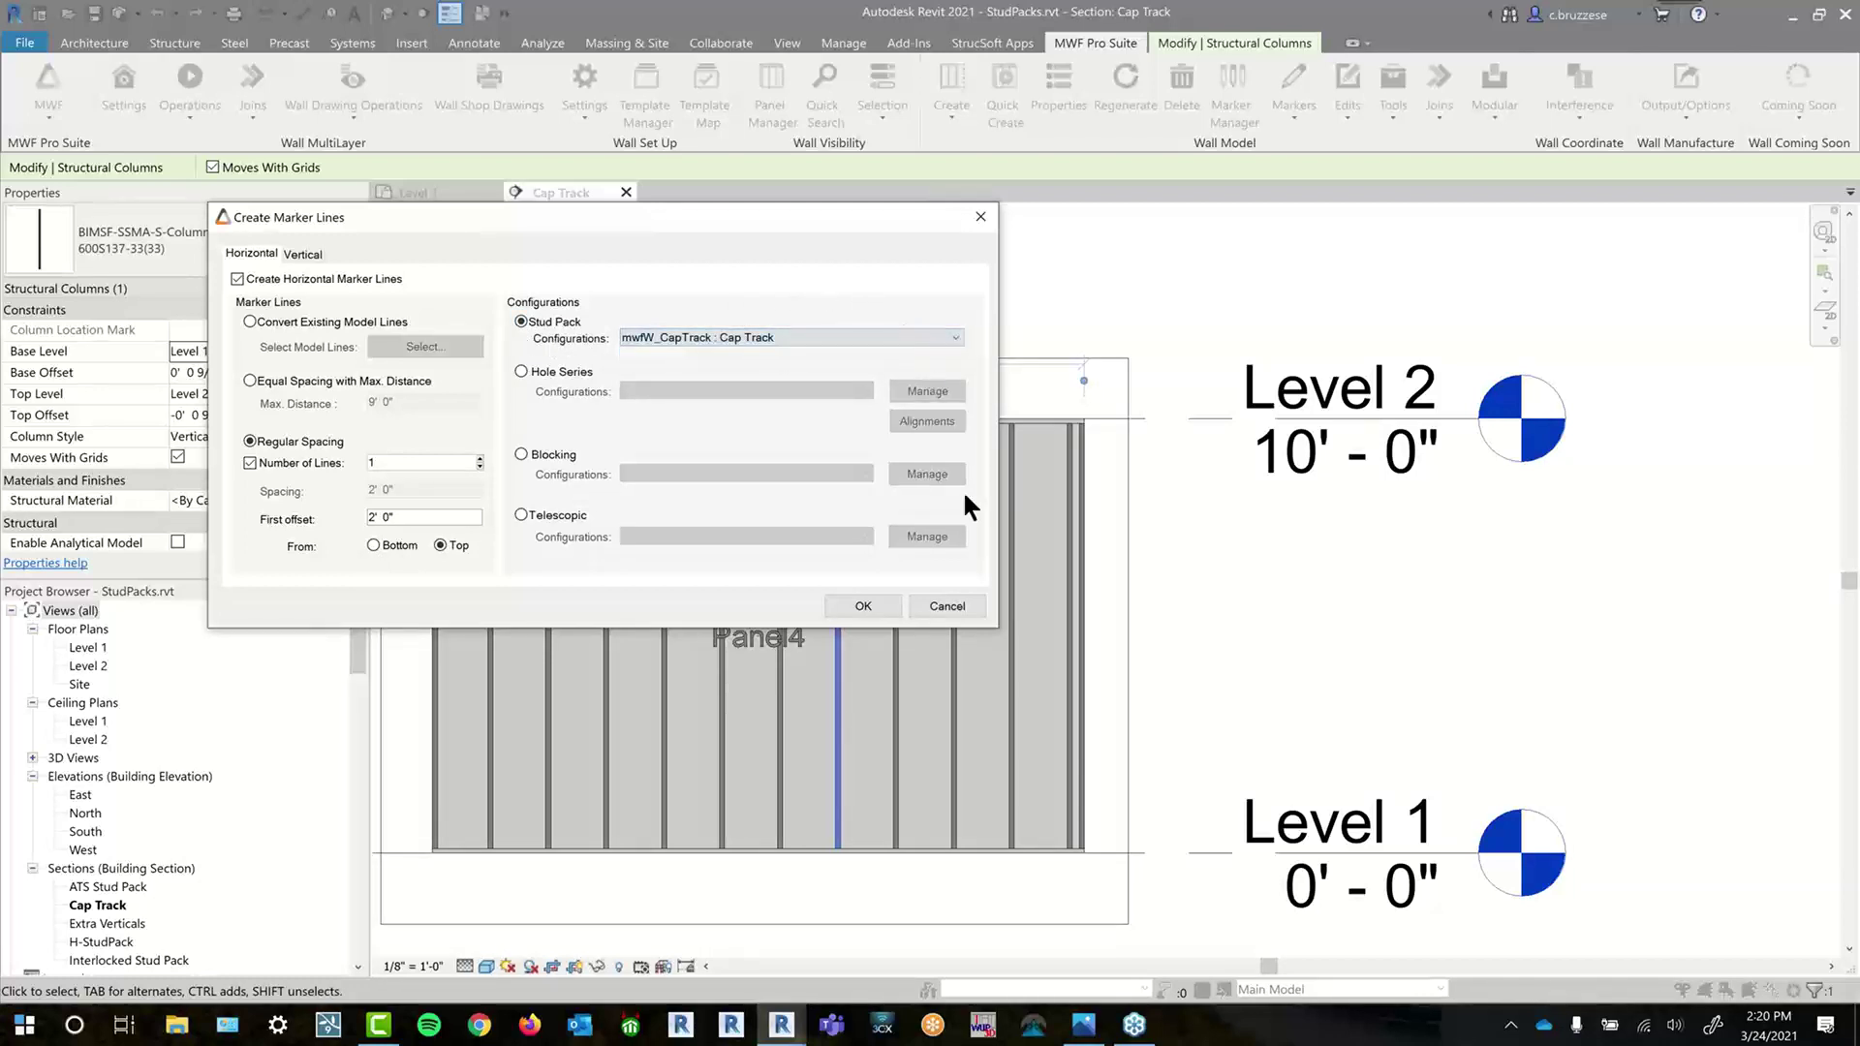
click(859, 606)
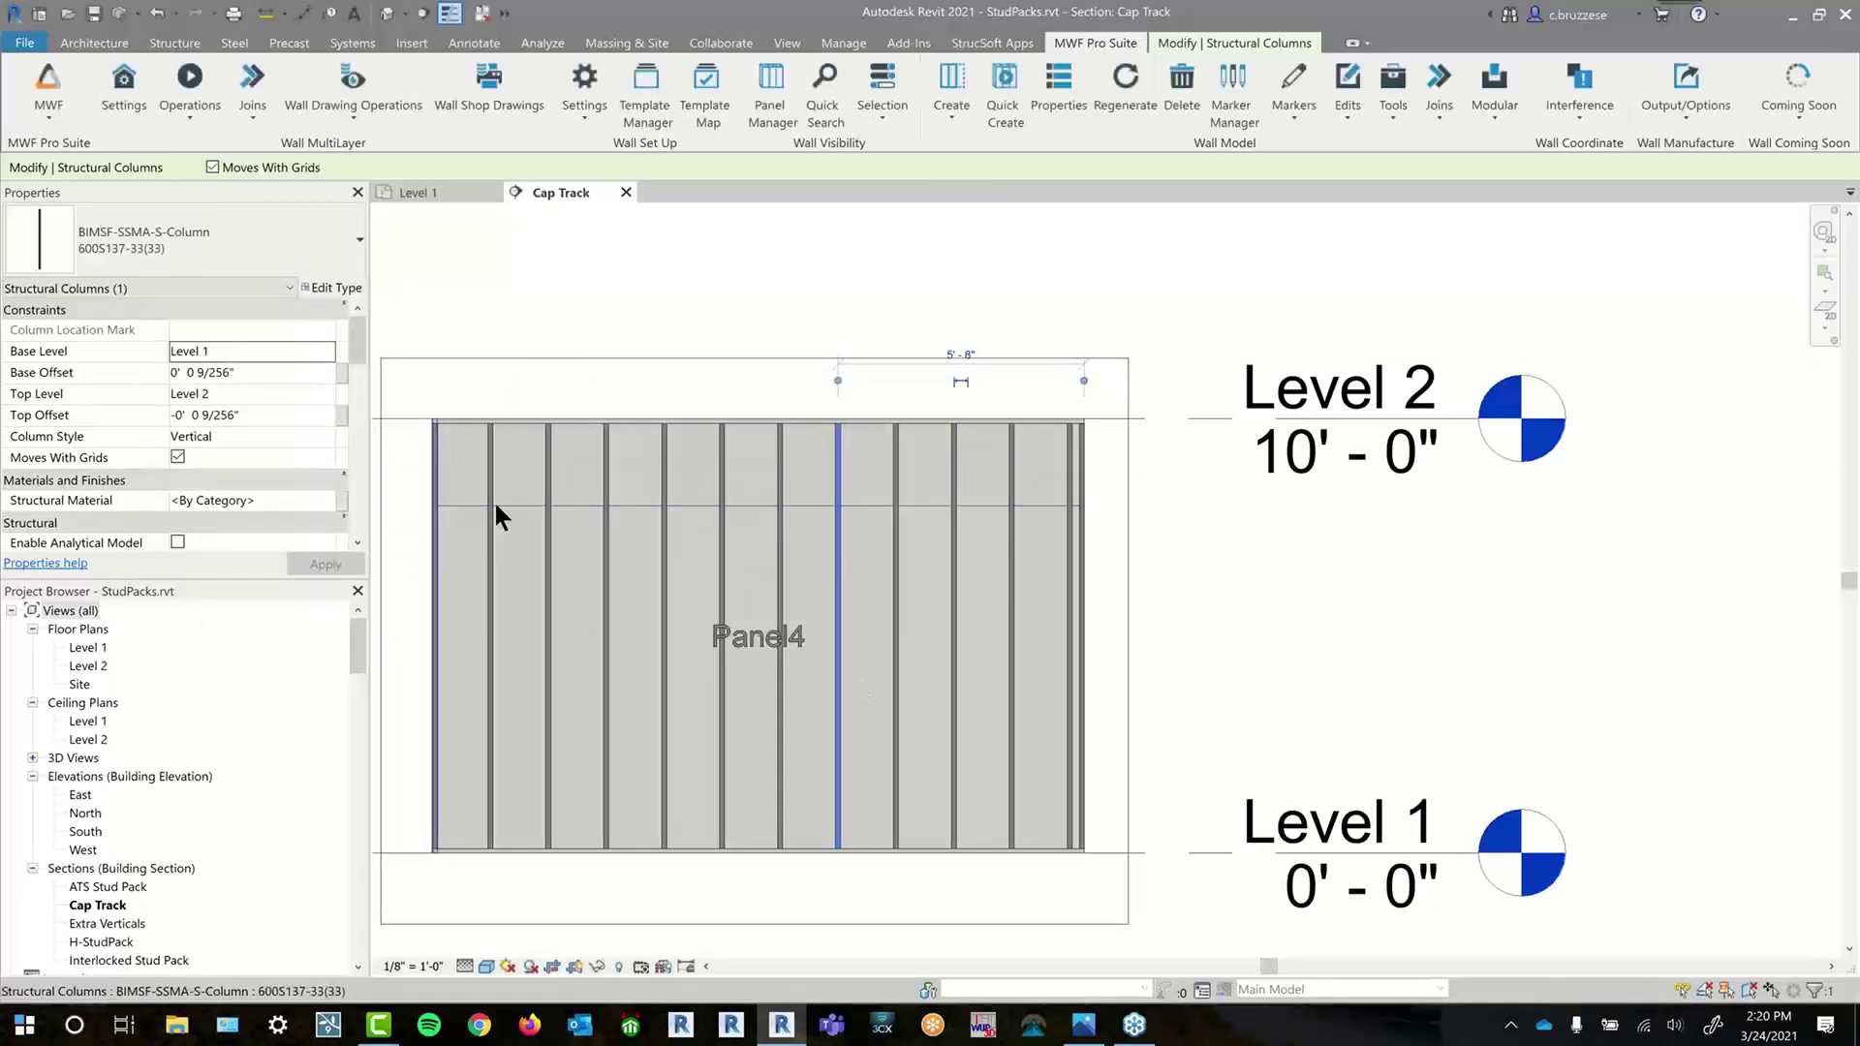
- Regenerate Panel4's framing with RE and inspect its stud pack pieces in the default 3D view
click(885, 566)
key(r)
key(e)
key(g)
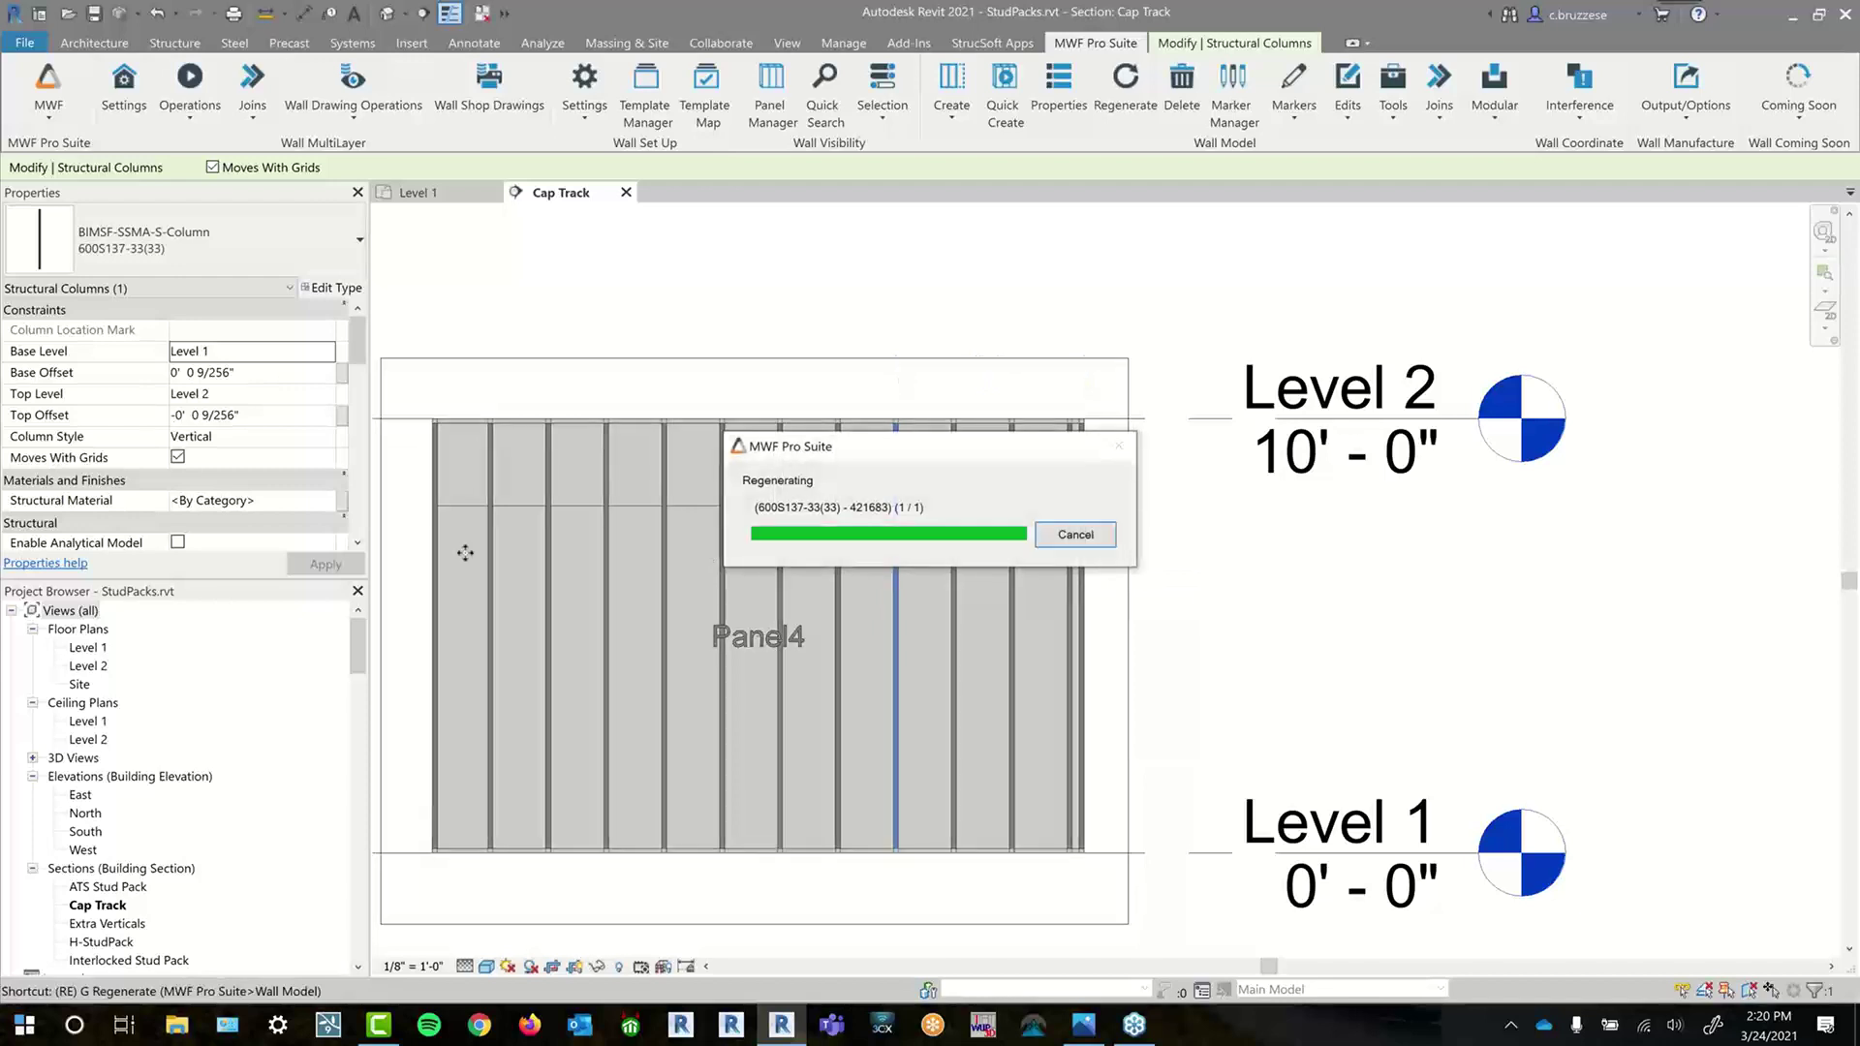
click(492, 417)
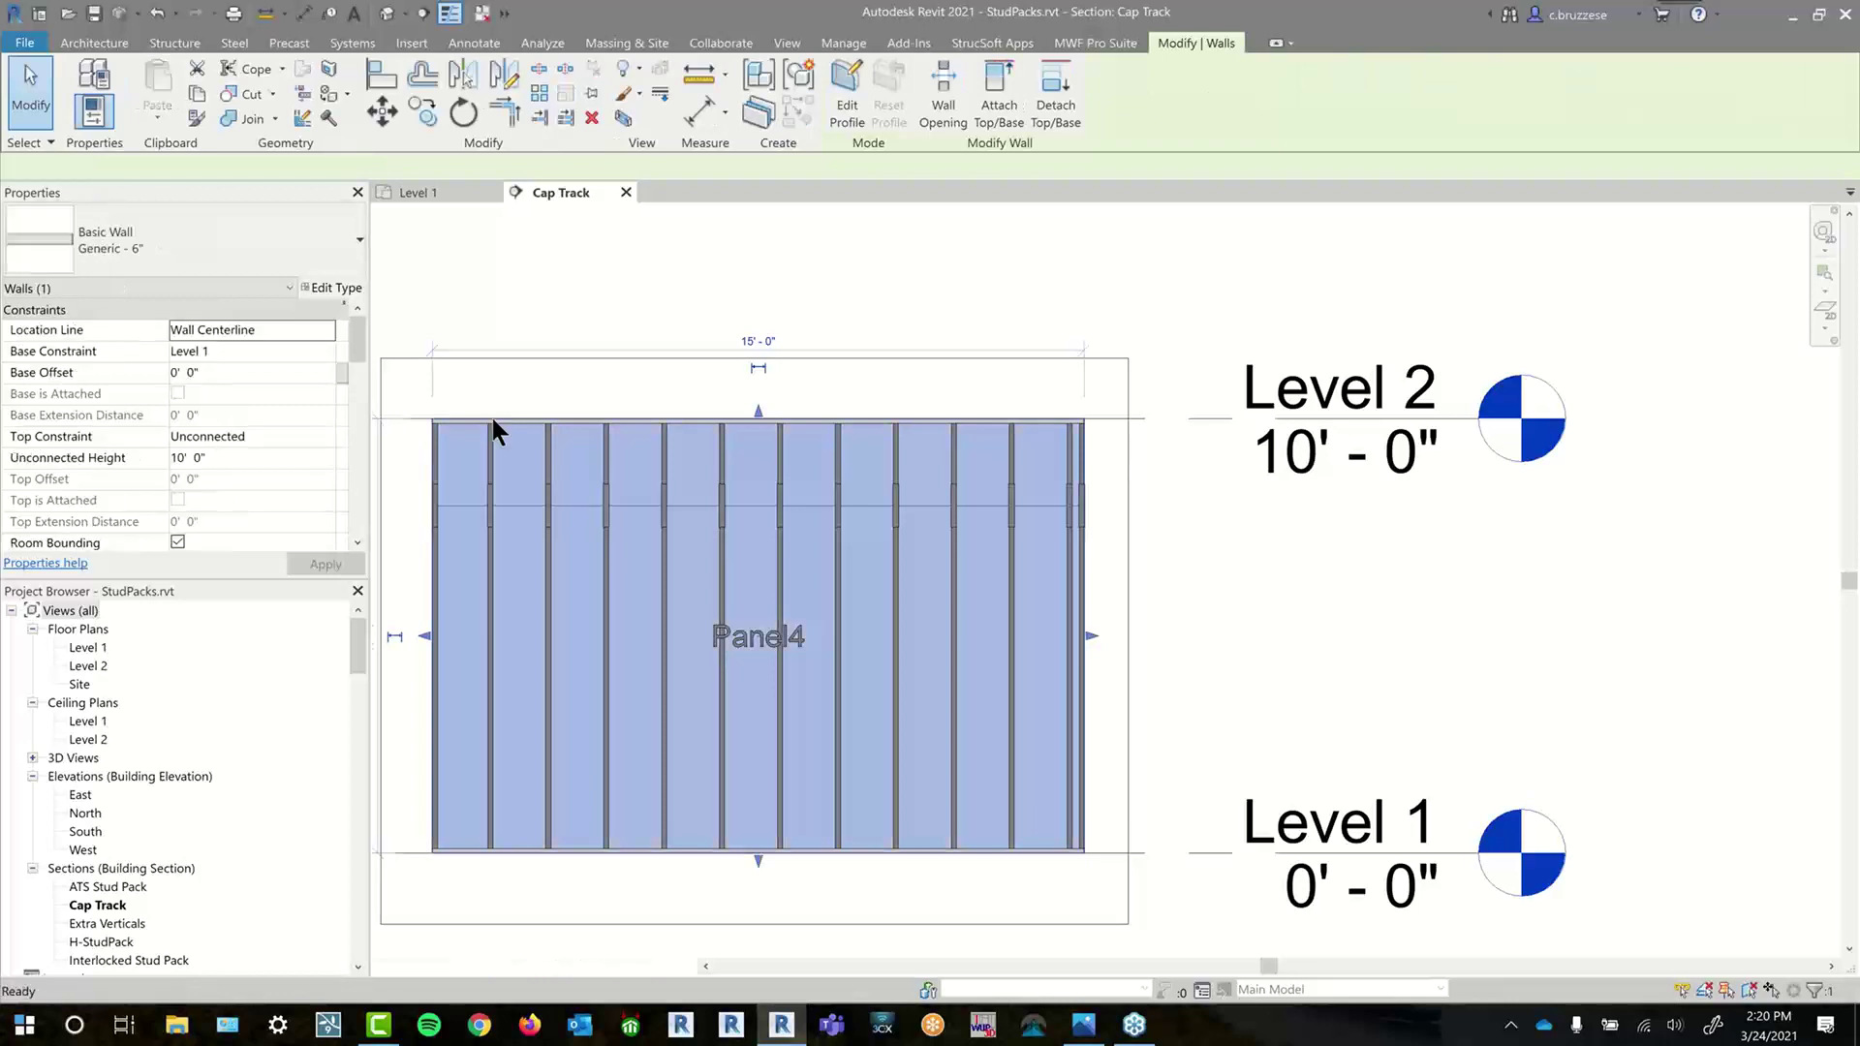
key(3)
key(d)
shift+middle_drag(1447, 691, 1252, 508)
scroll(1252, 508, up, 5)
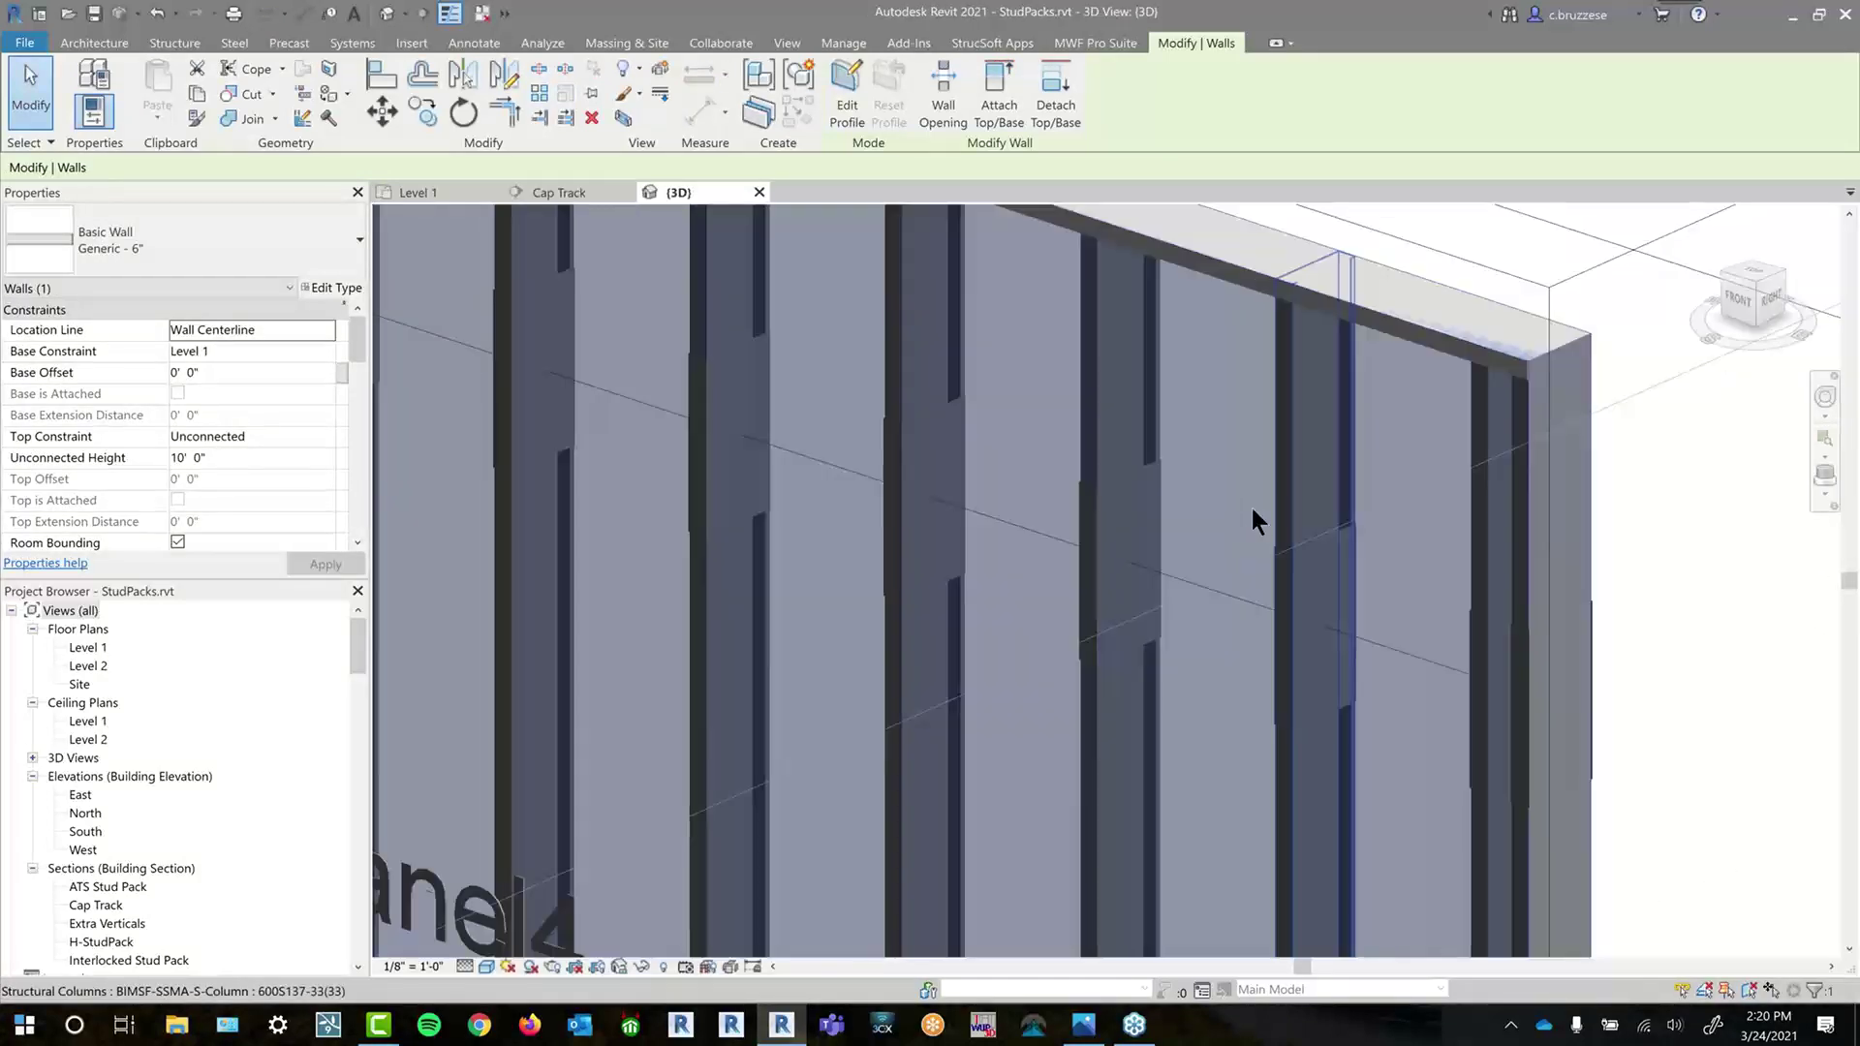
click(1136, 479)
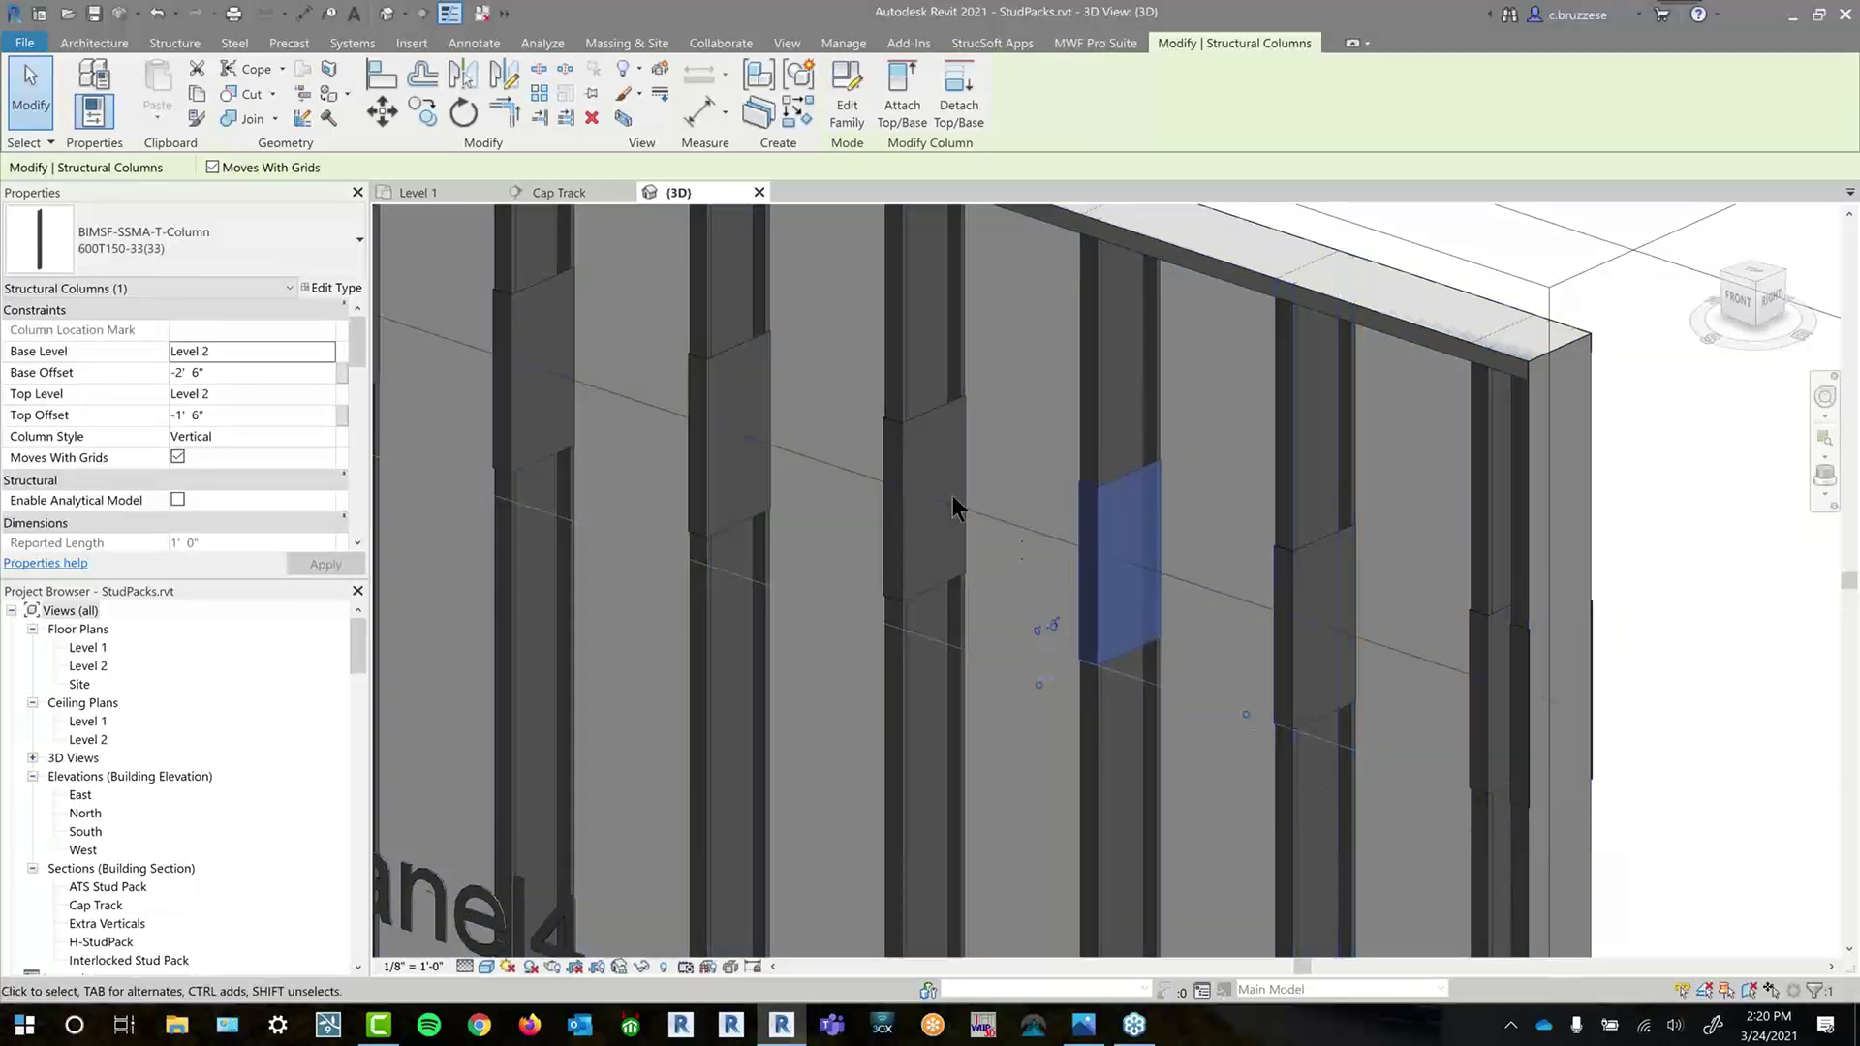
- Nudge the Cap Track marker line down twice and regenerate Panel4
click(1050, 544)
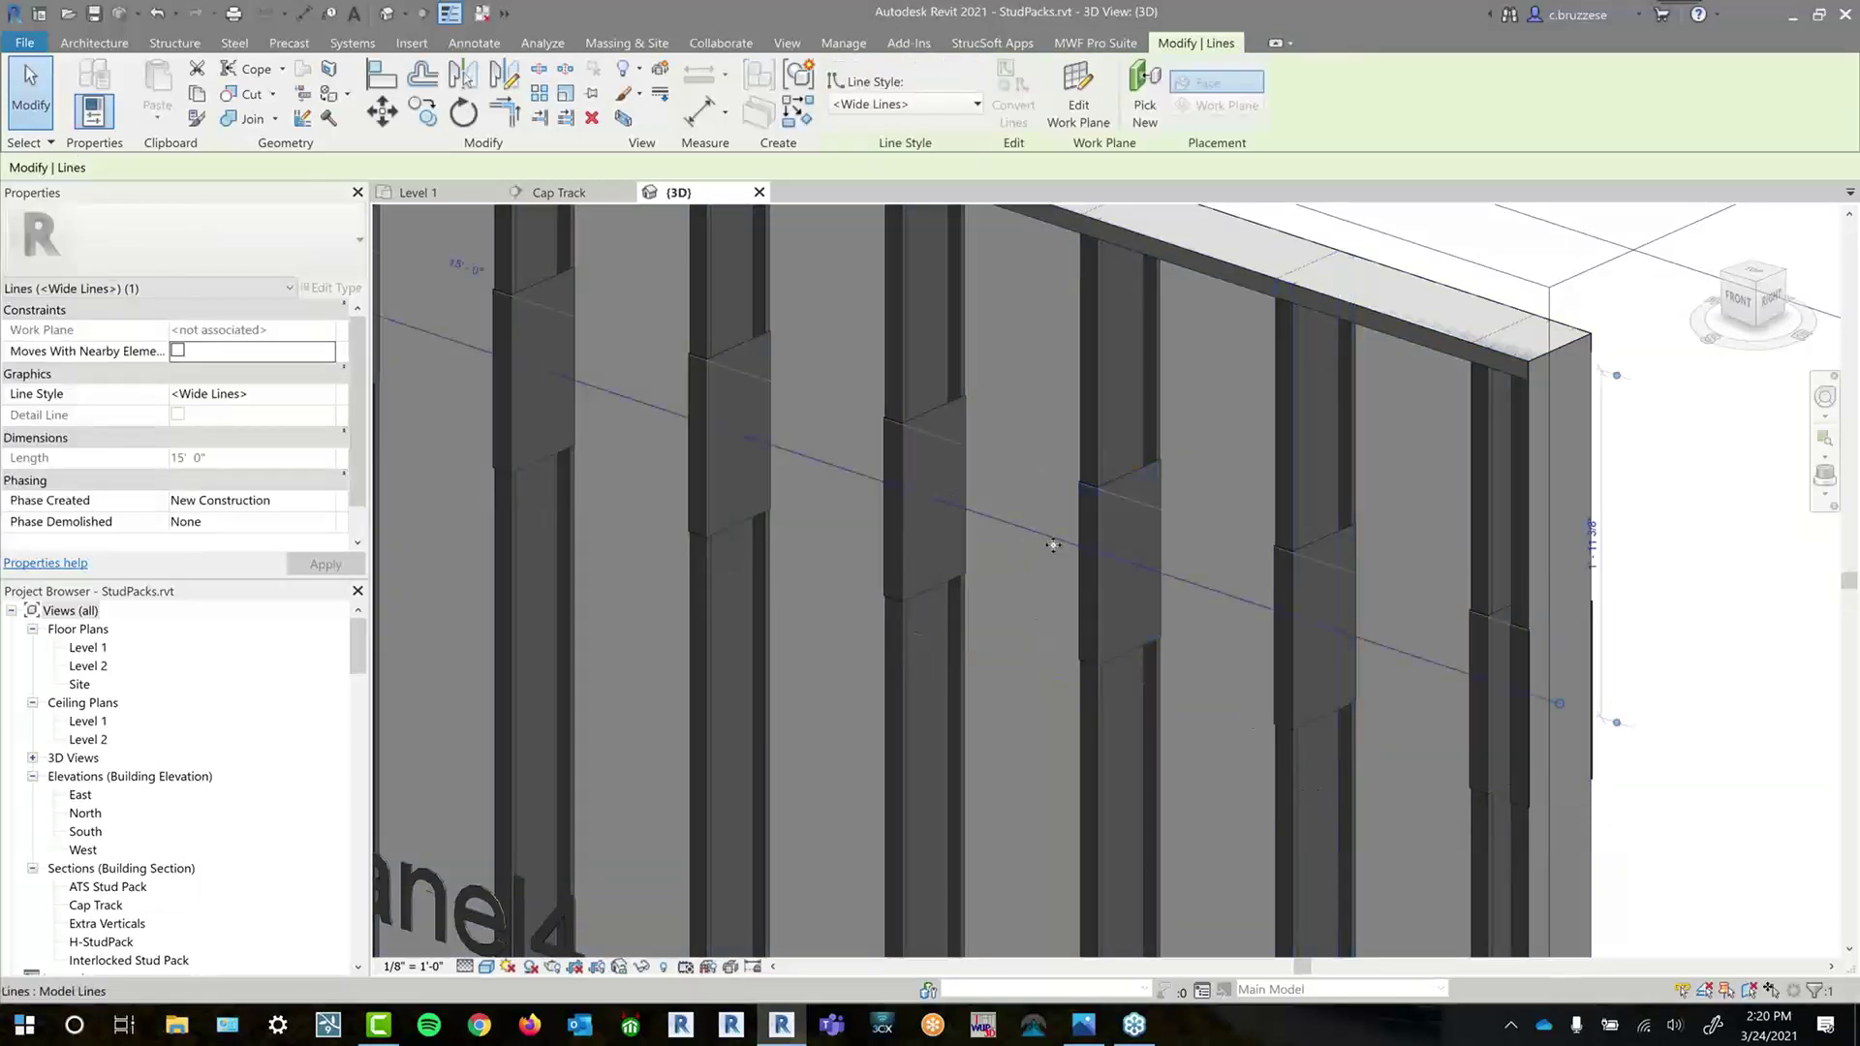
key(Down)
key(Down)
key(Down)
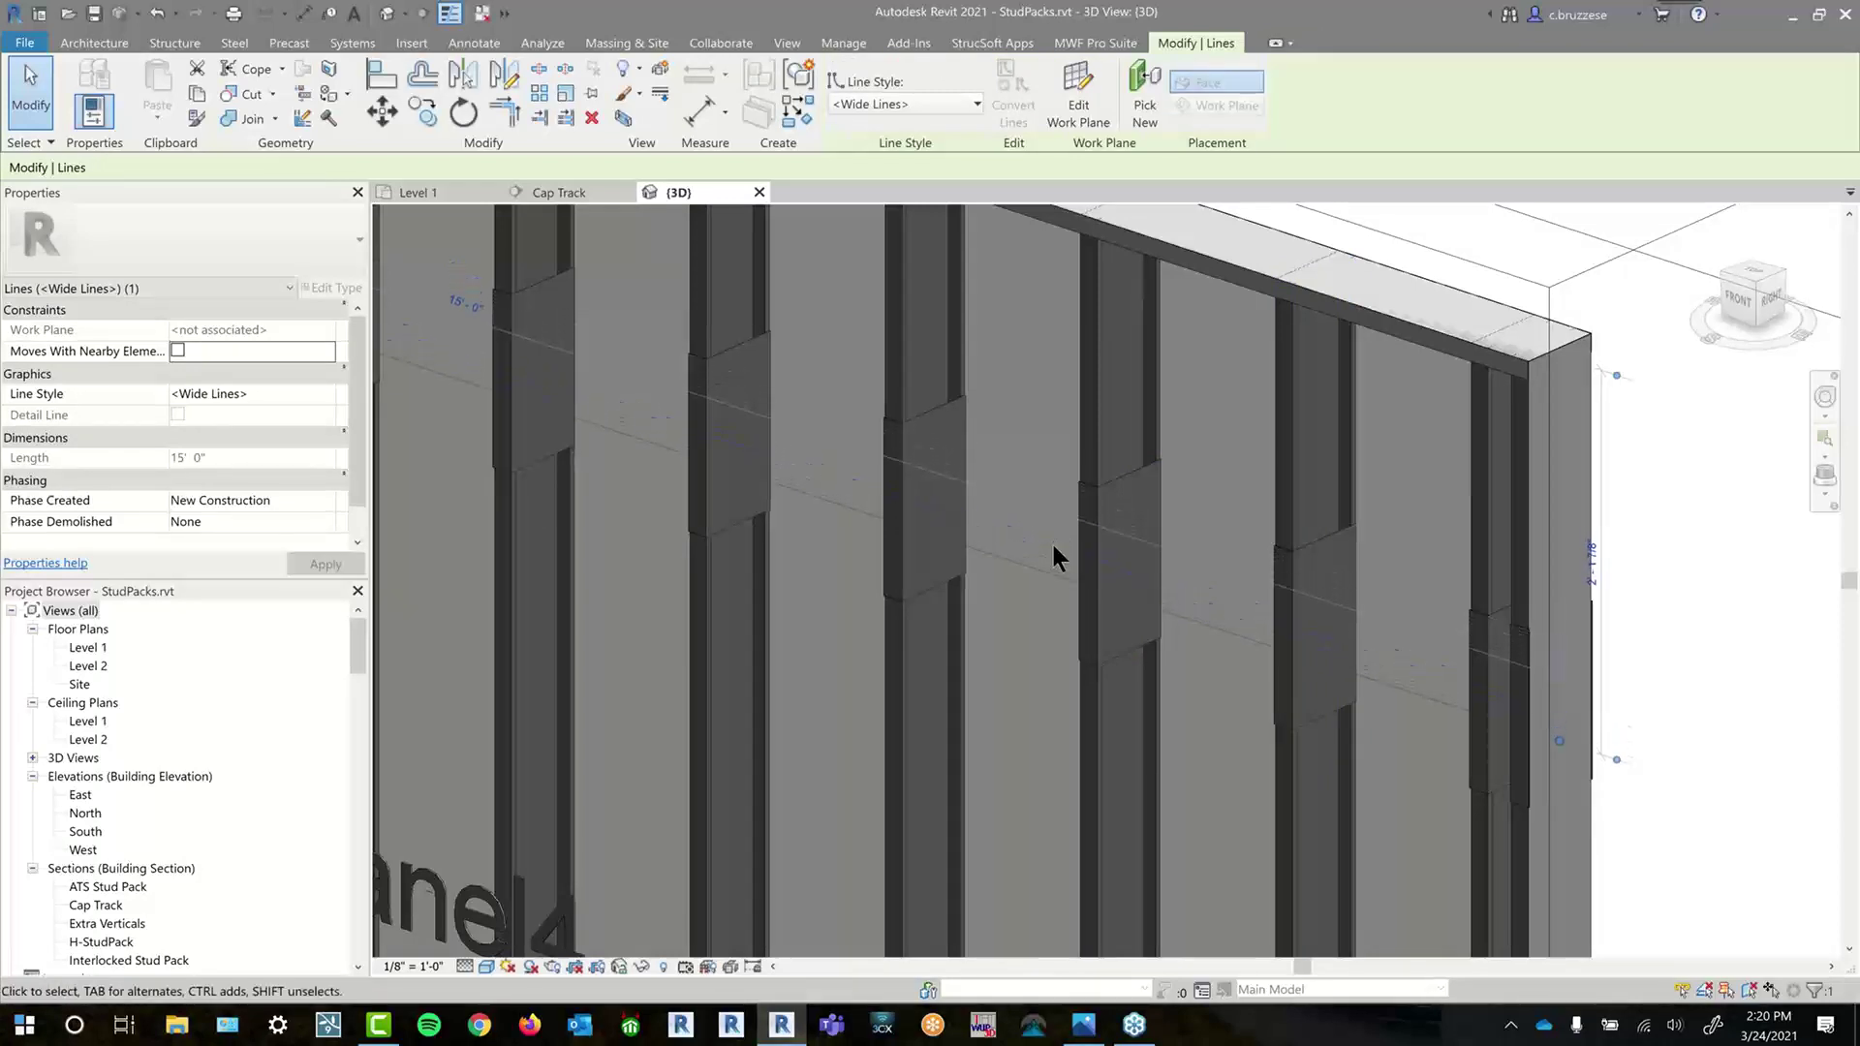
key(Down)
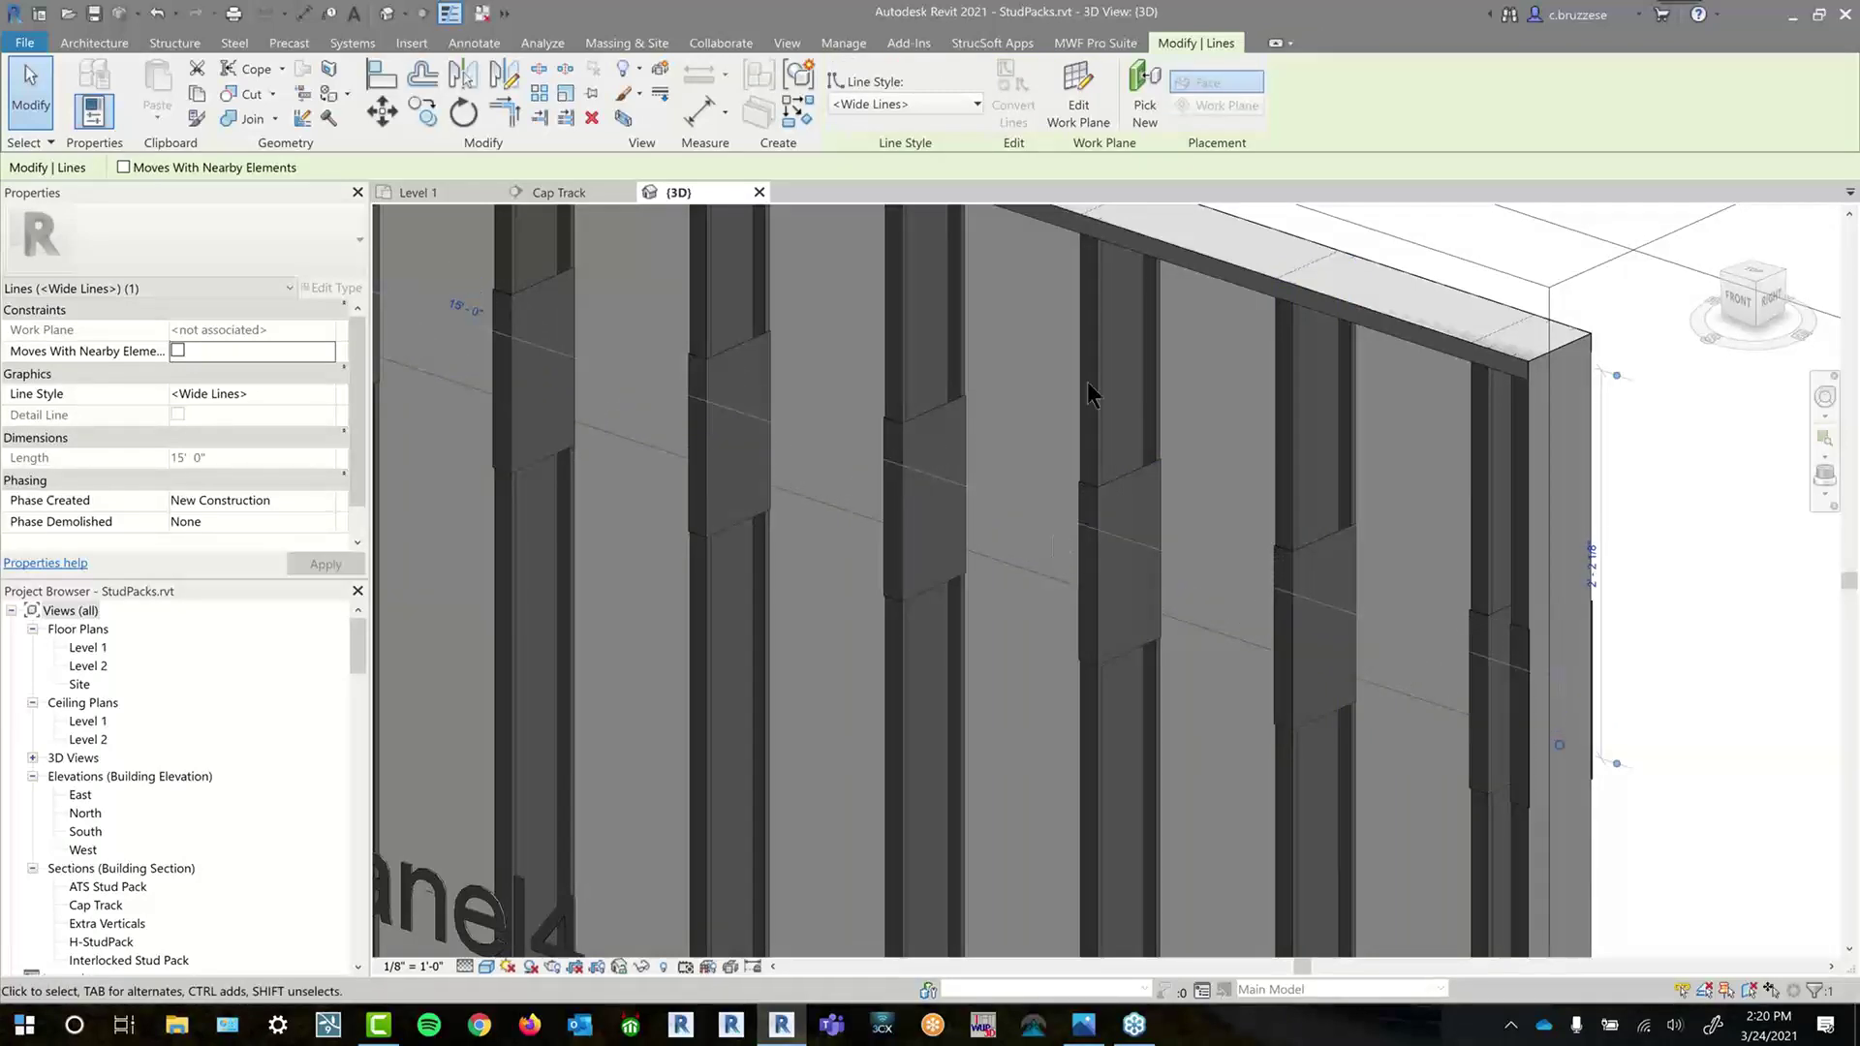
click(1086, 341)
key(r)
key(e)
key(g)
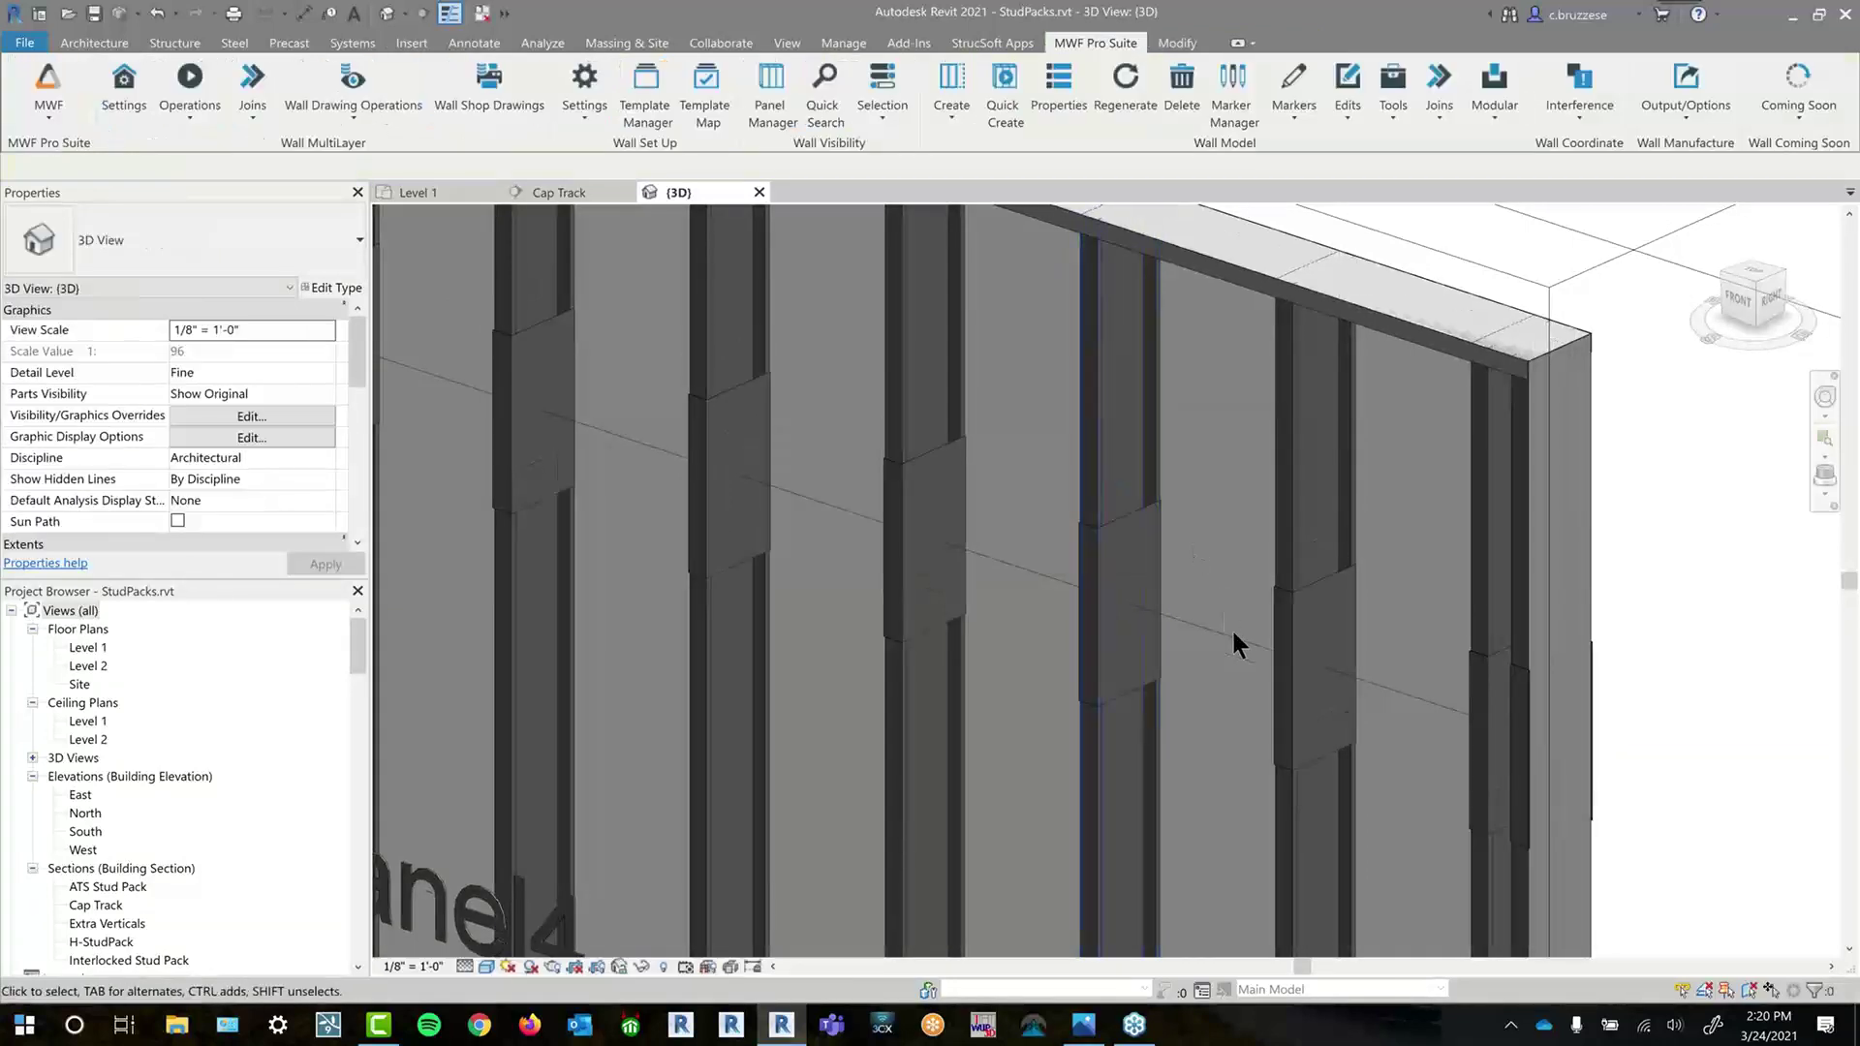
- Drag the marker line to a new height on the wall and regenerate Panel4 again
click(1432, 695)
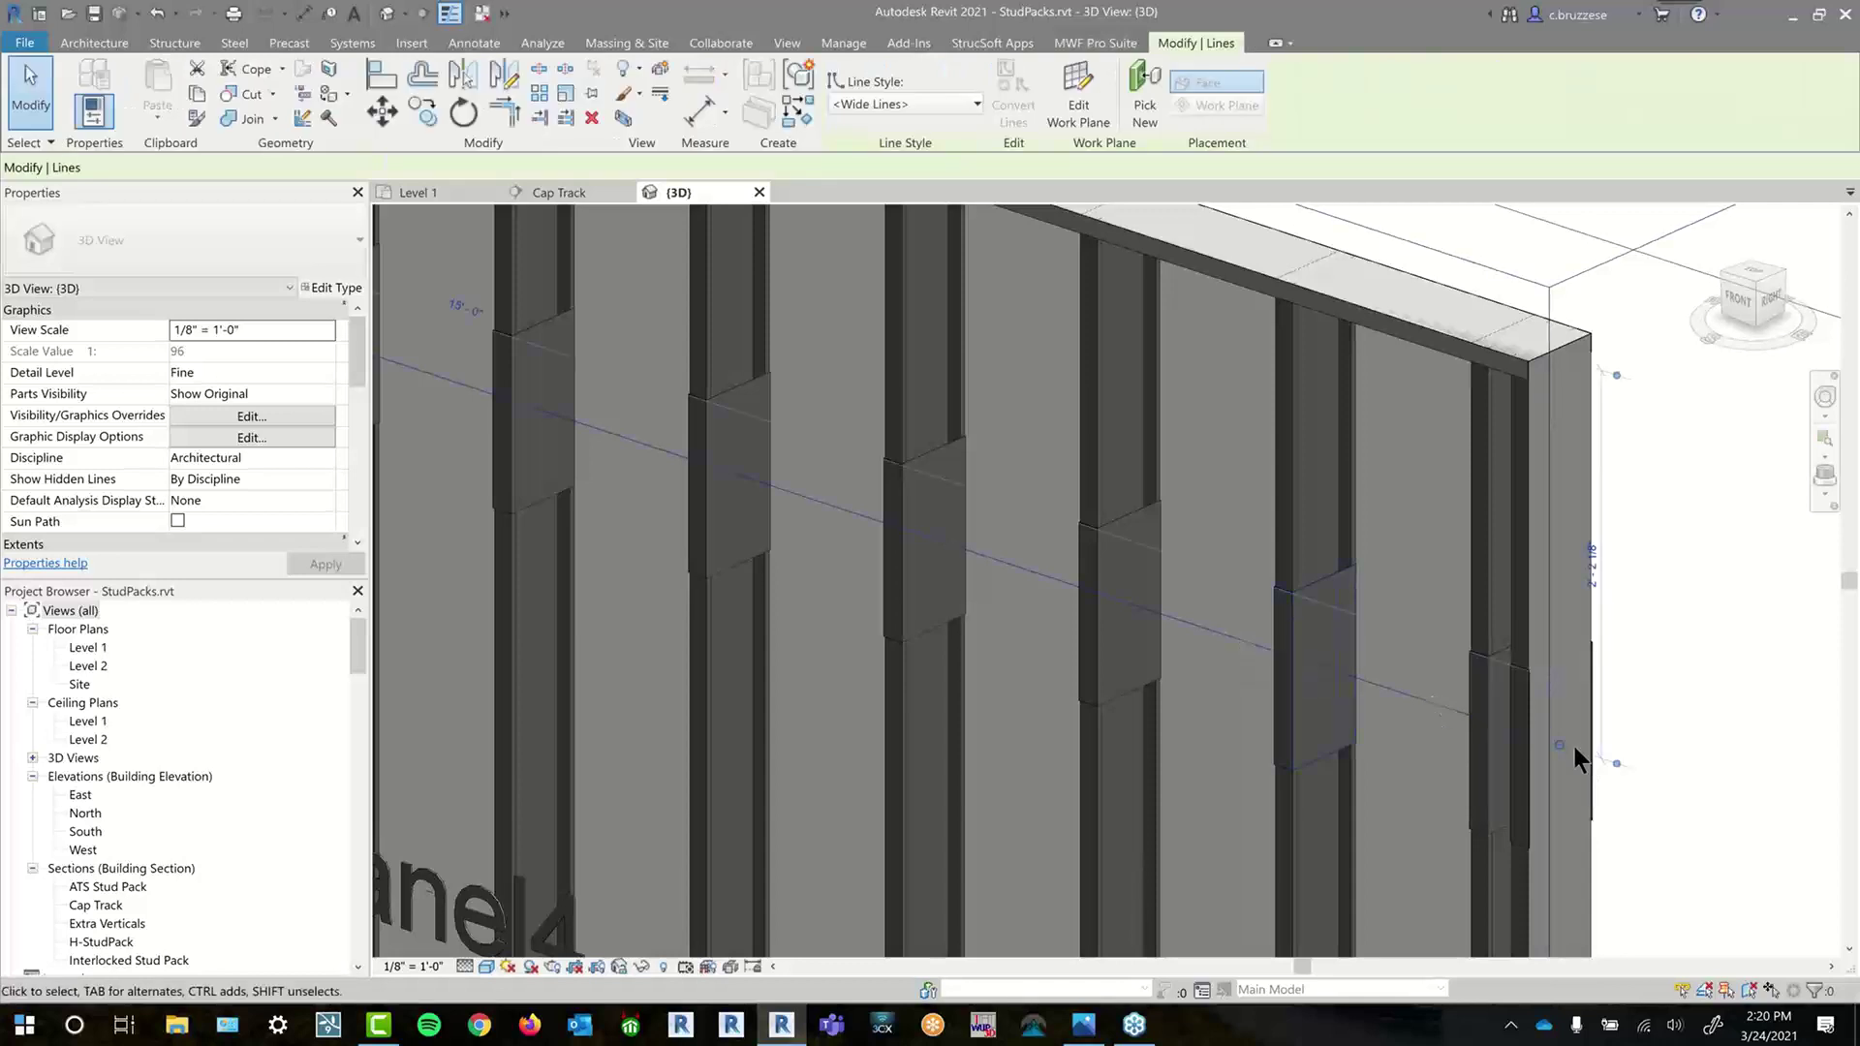
drag(1573, 747, 1298, 655)
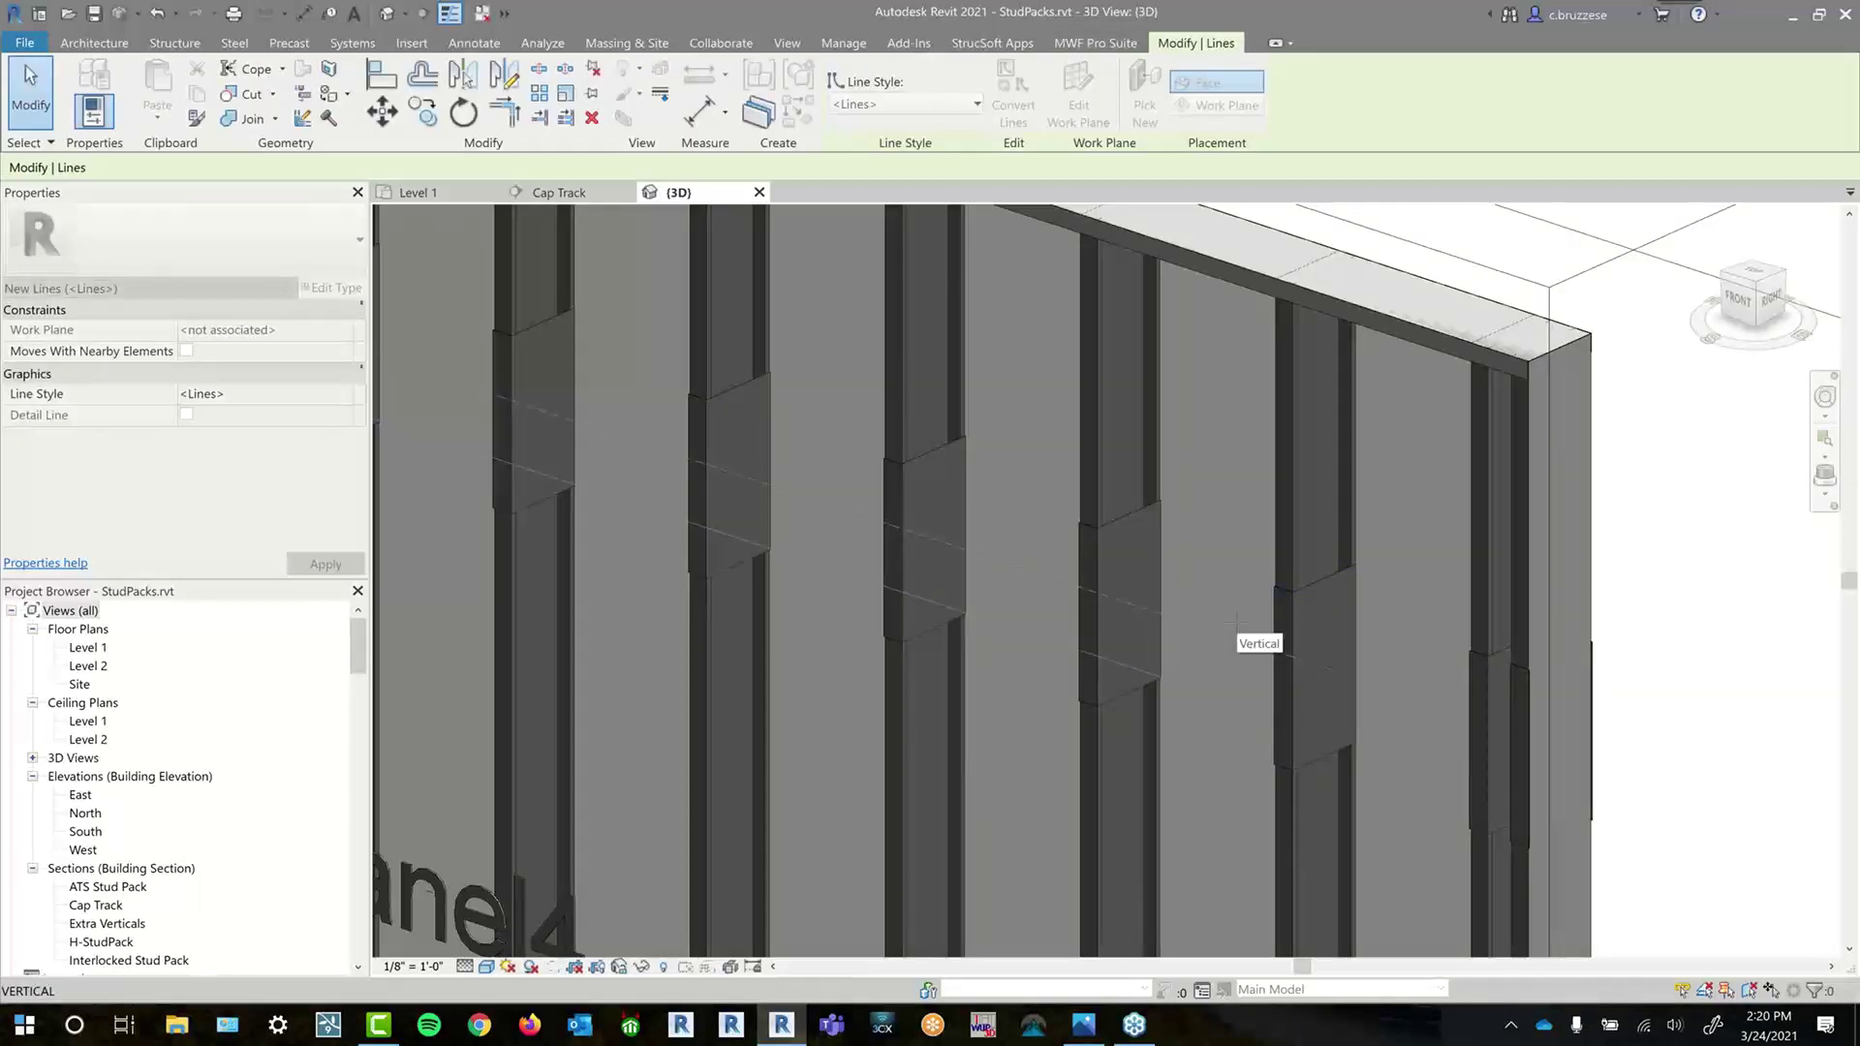
click(1110, 464)
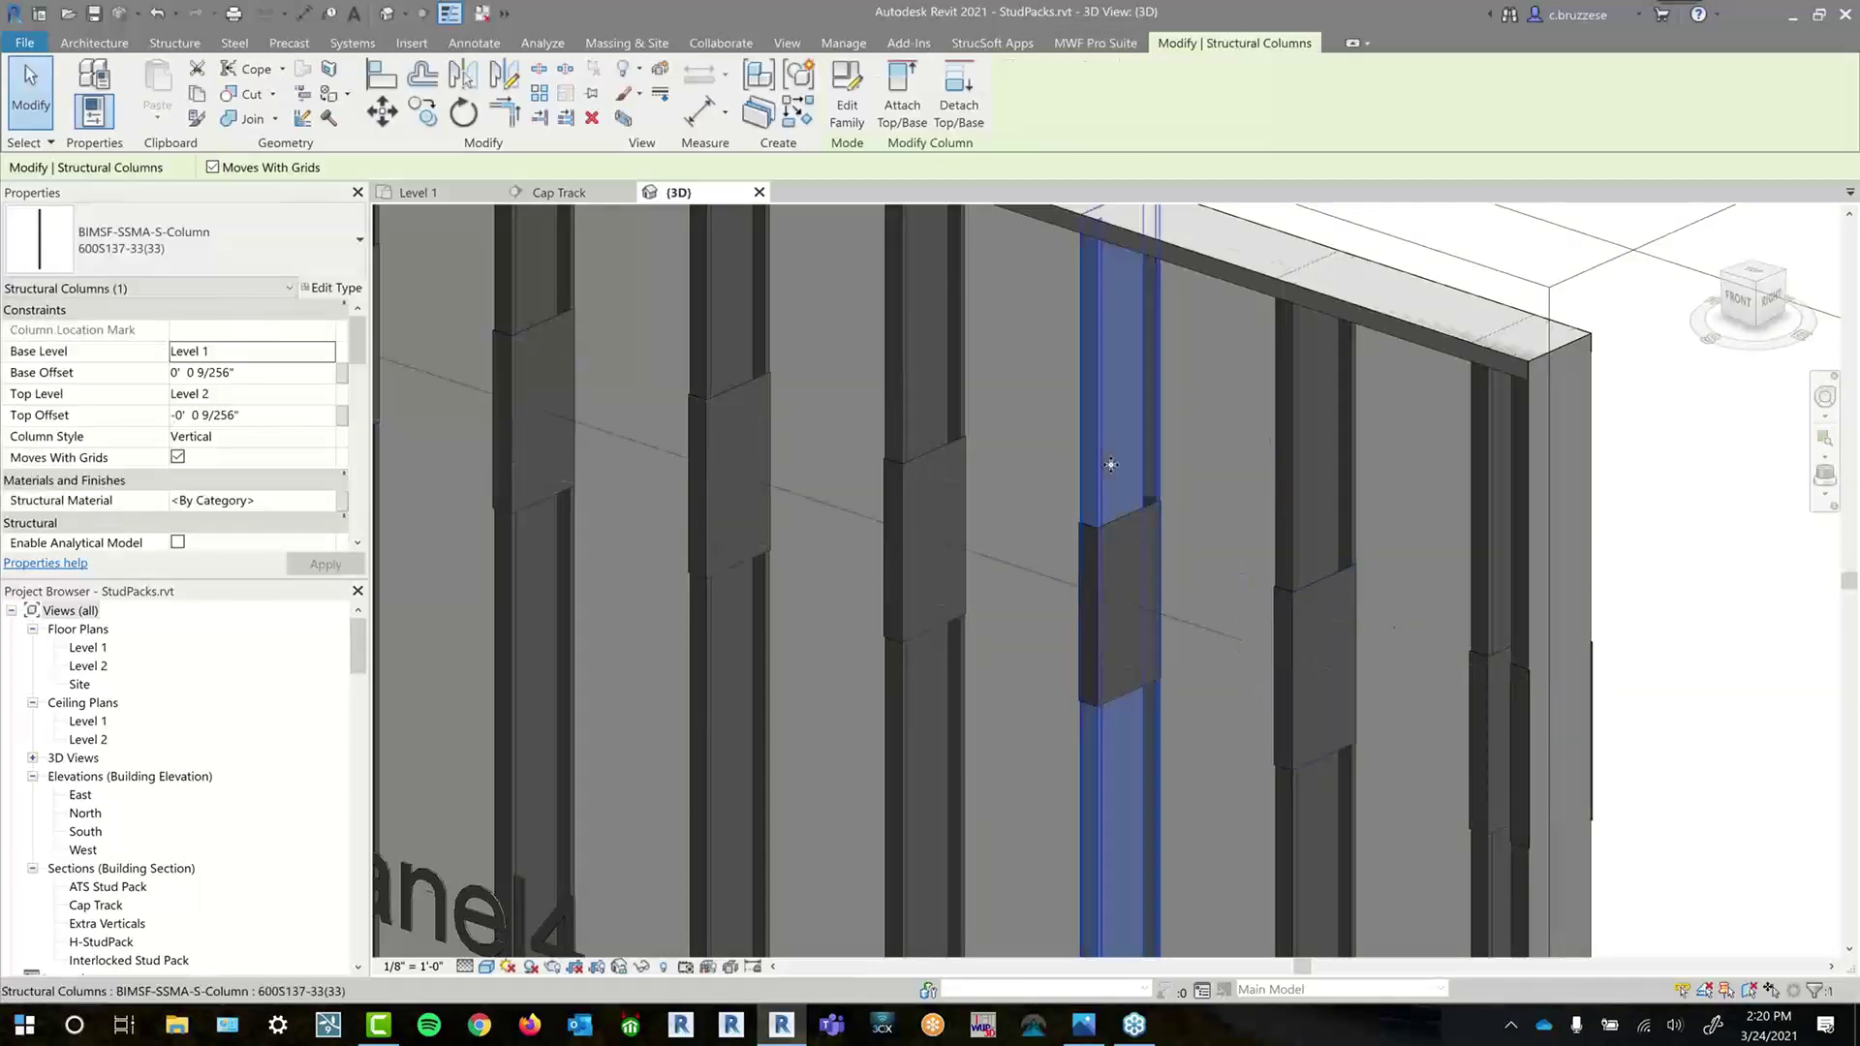
key(r)
key(e)
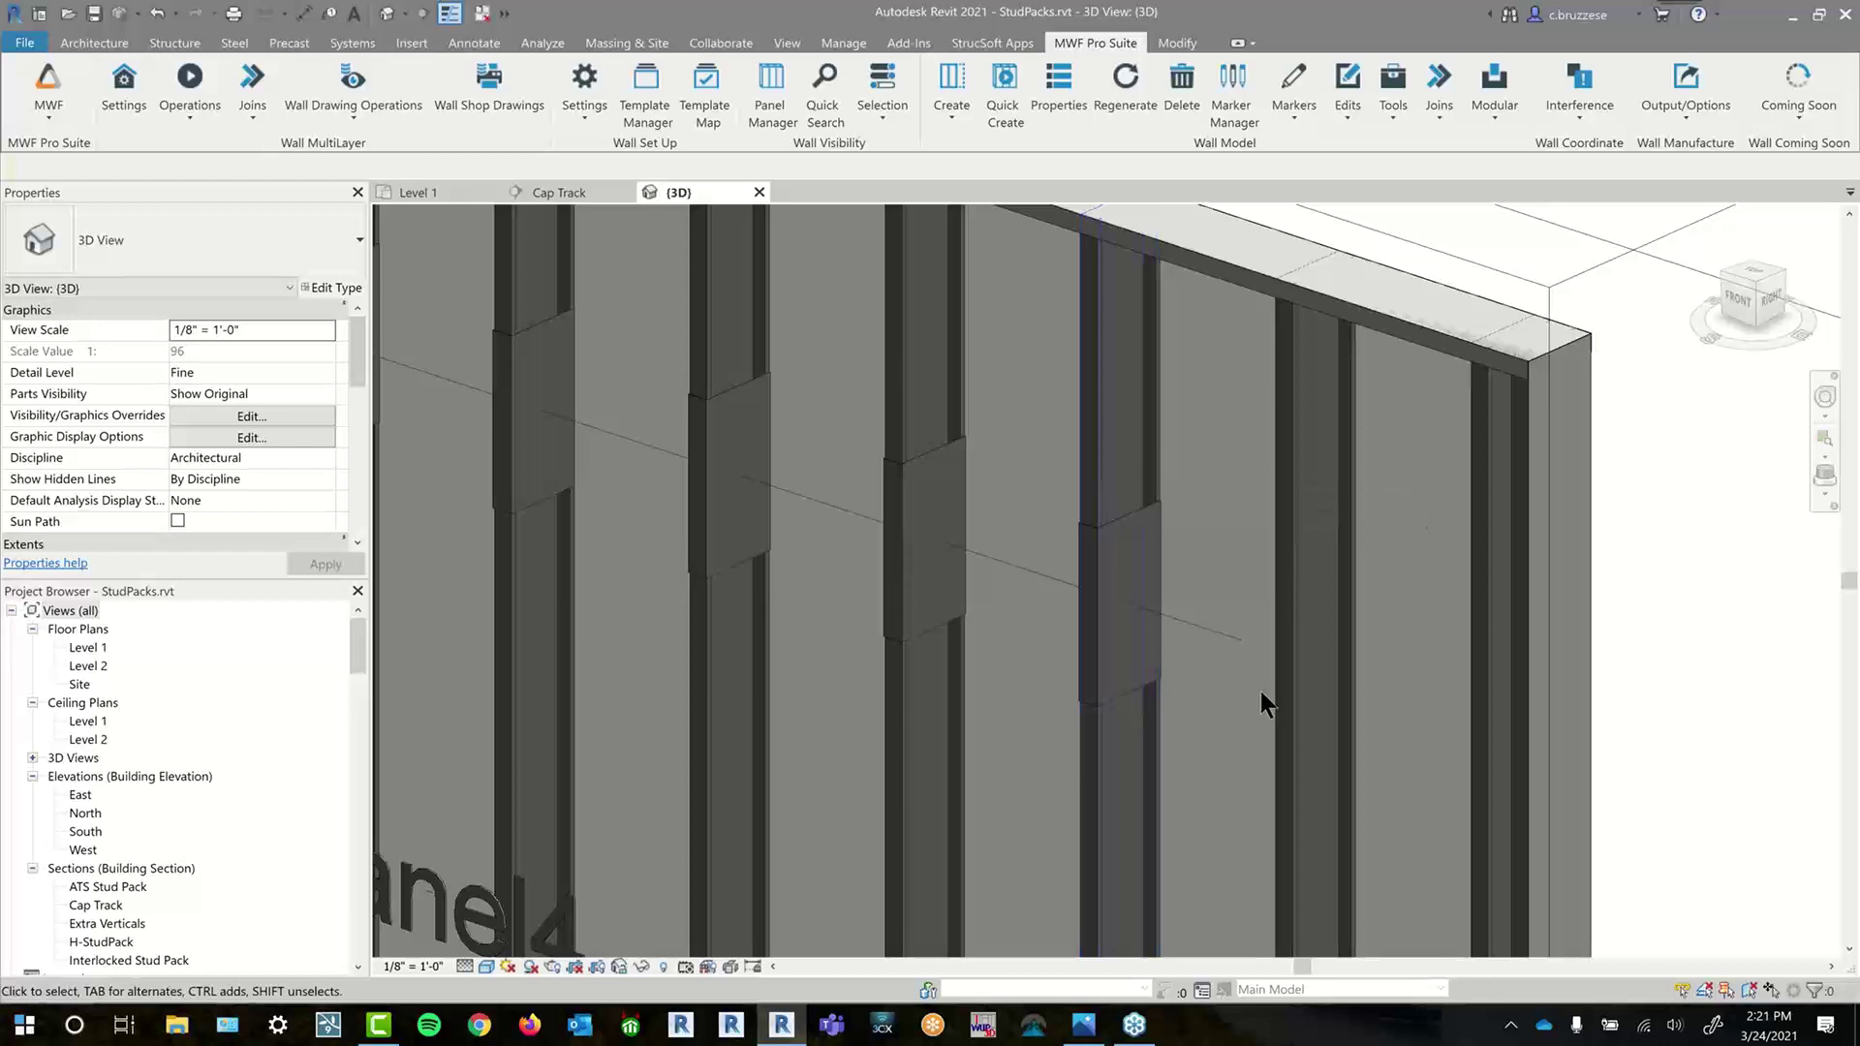
scroll(1258, 690, down, 2)
middle_drag(698, 556, 856, 489)
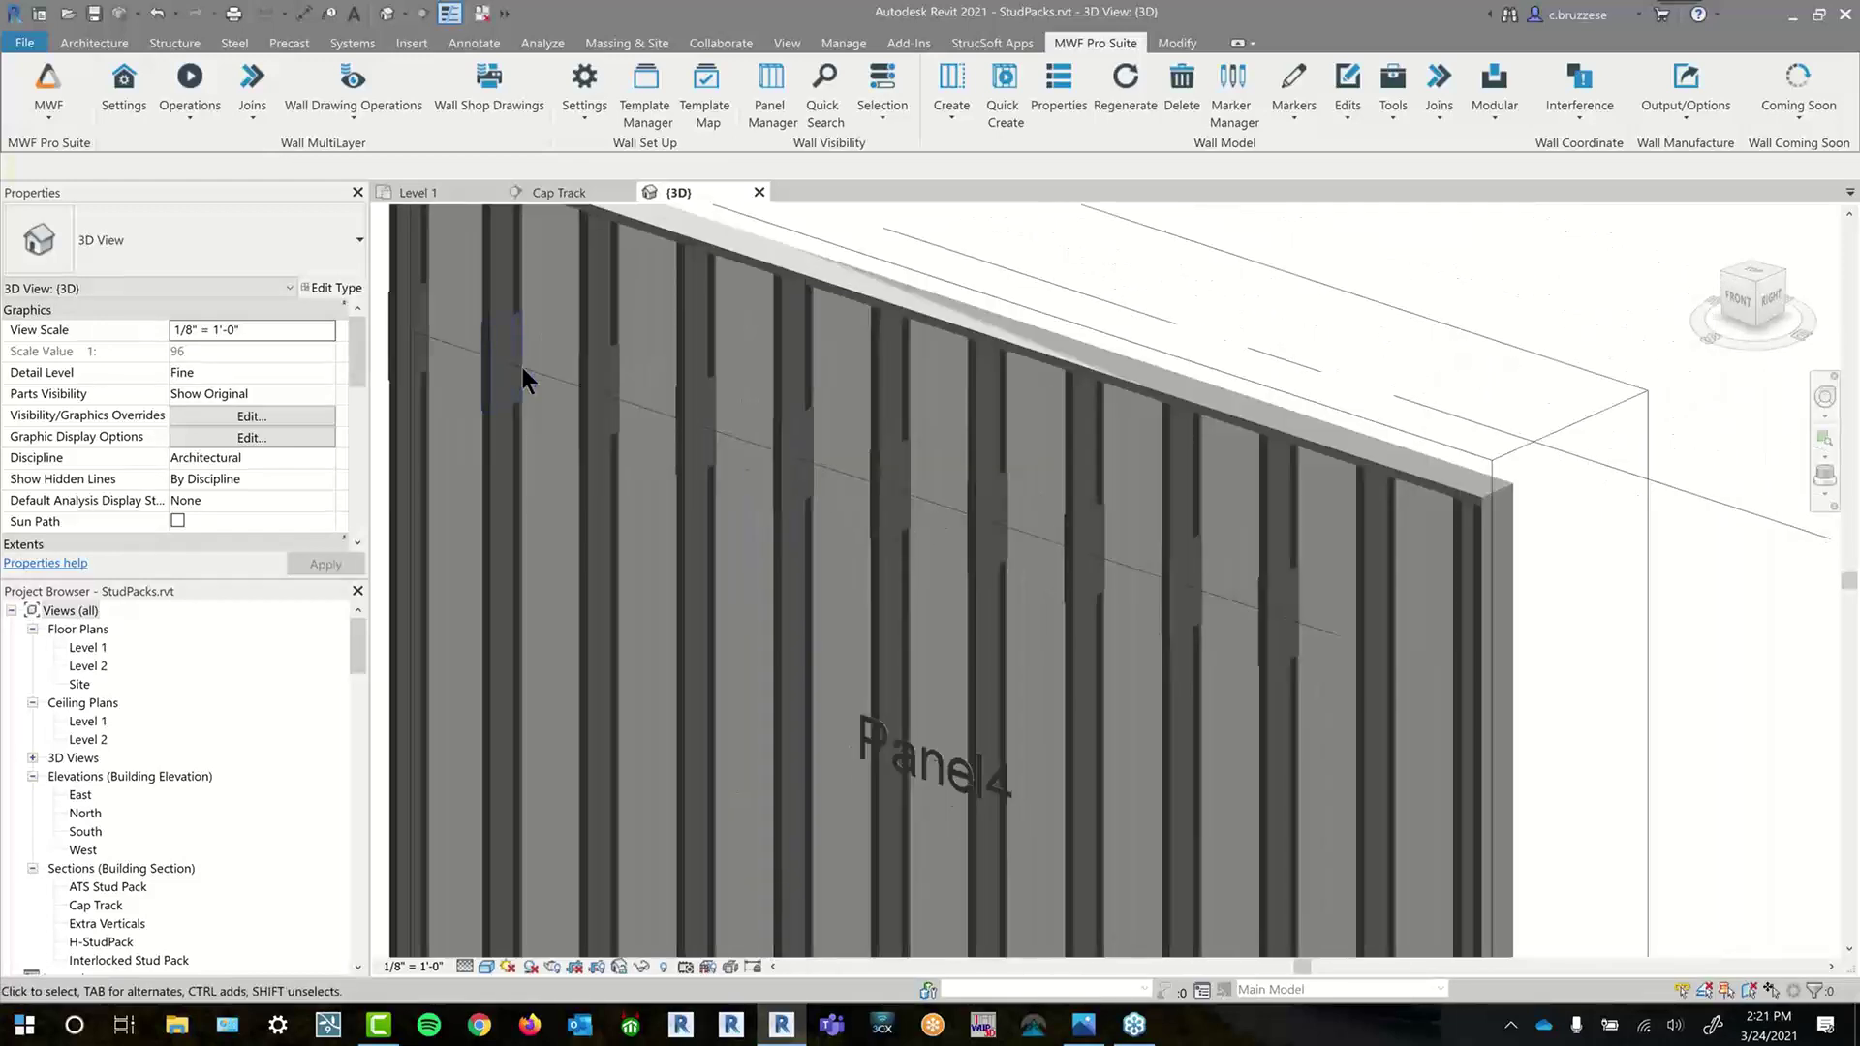
click(409, 335)
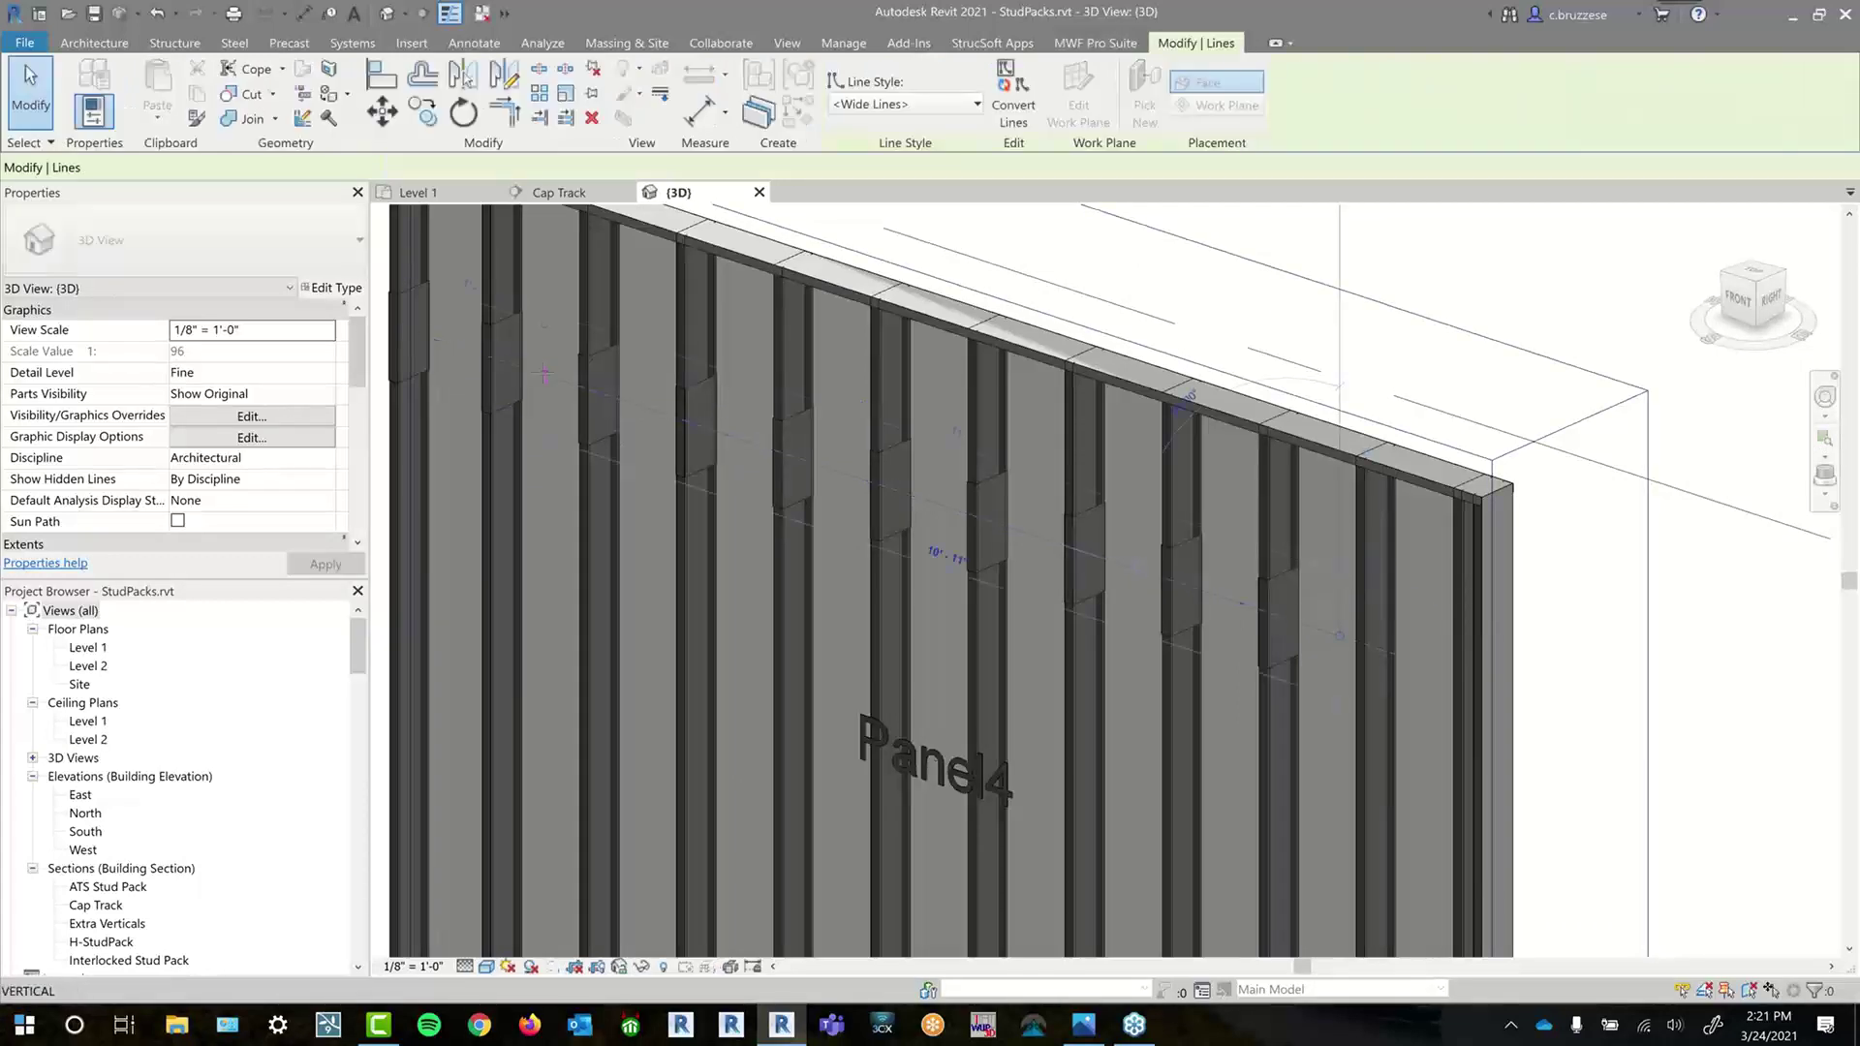
click(588, 304)
key(r)
key(e)
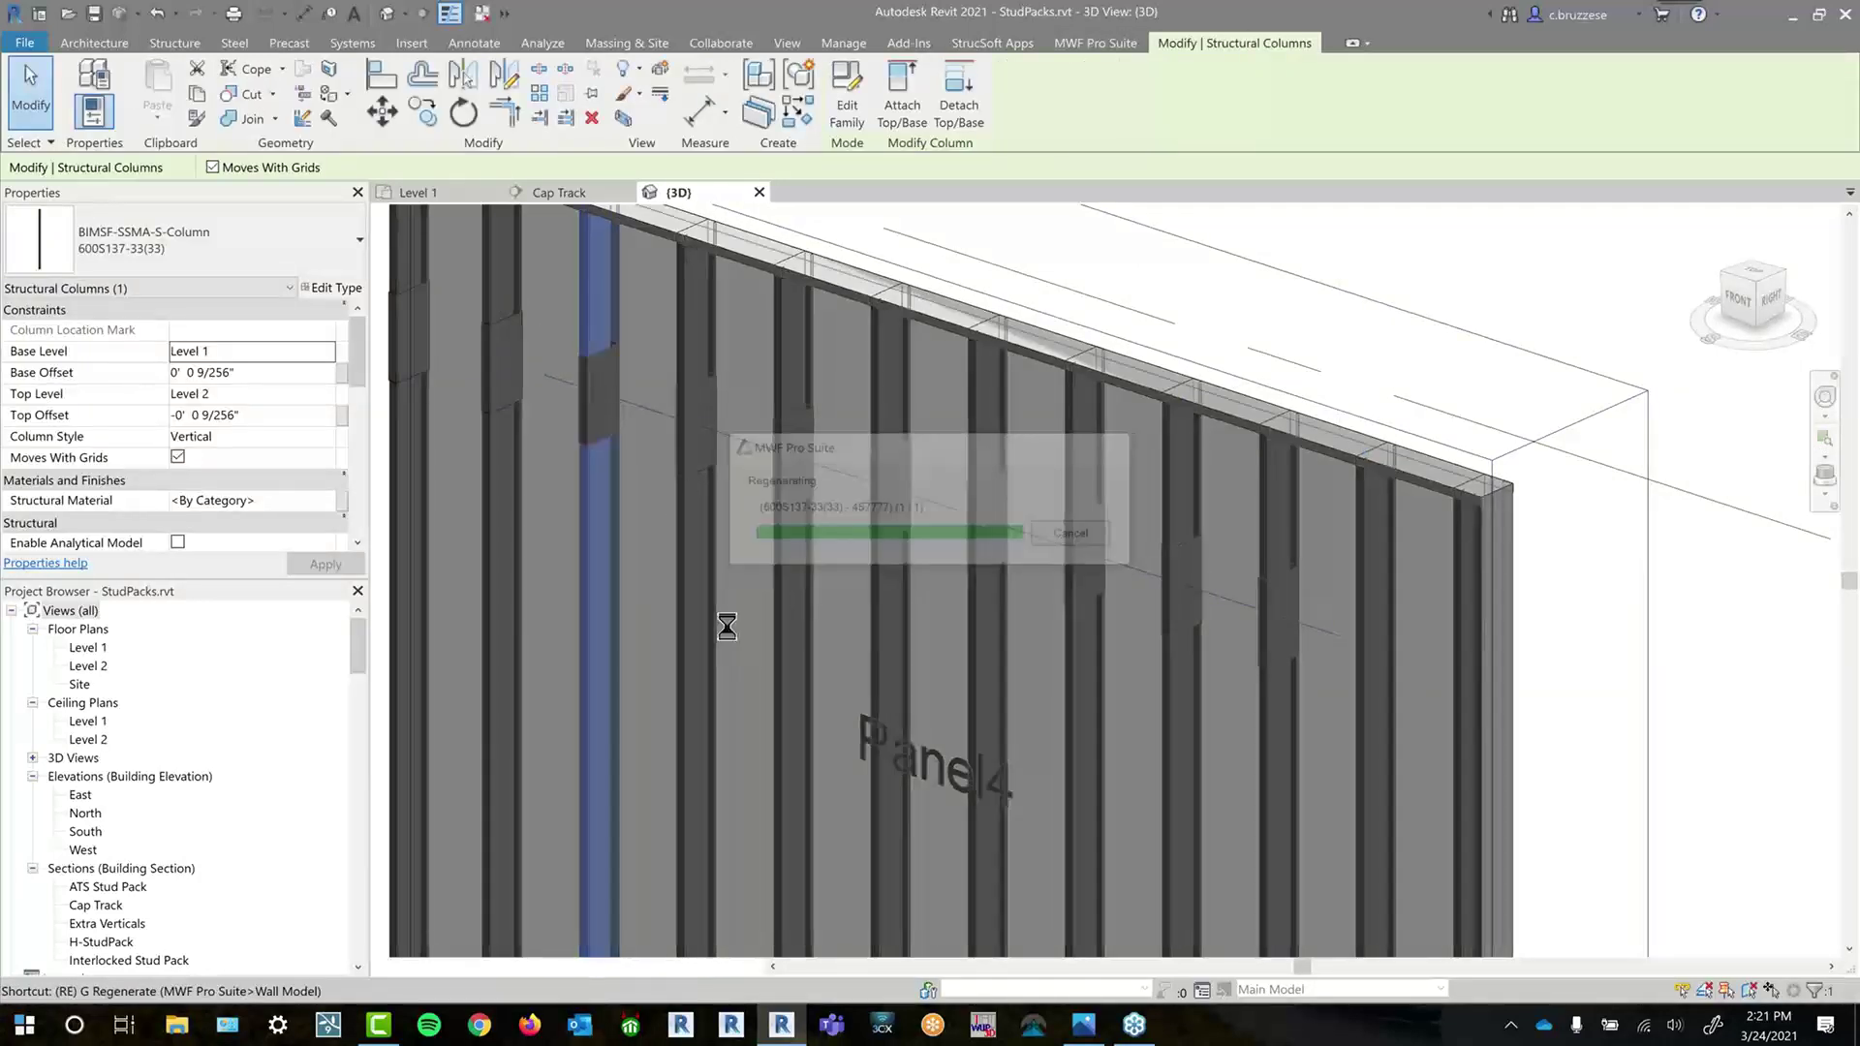
- Inspect the resulting 600T150-33(33) cap track pieces along the marker line
scroll(724, 622, up, 1)
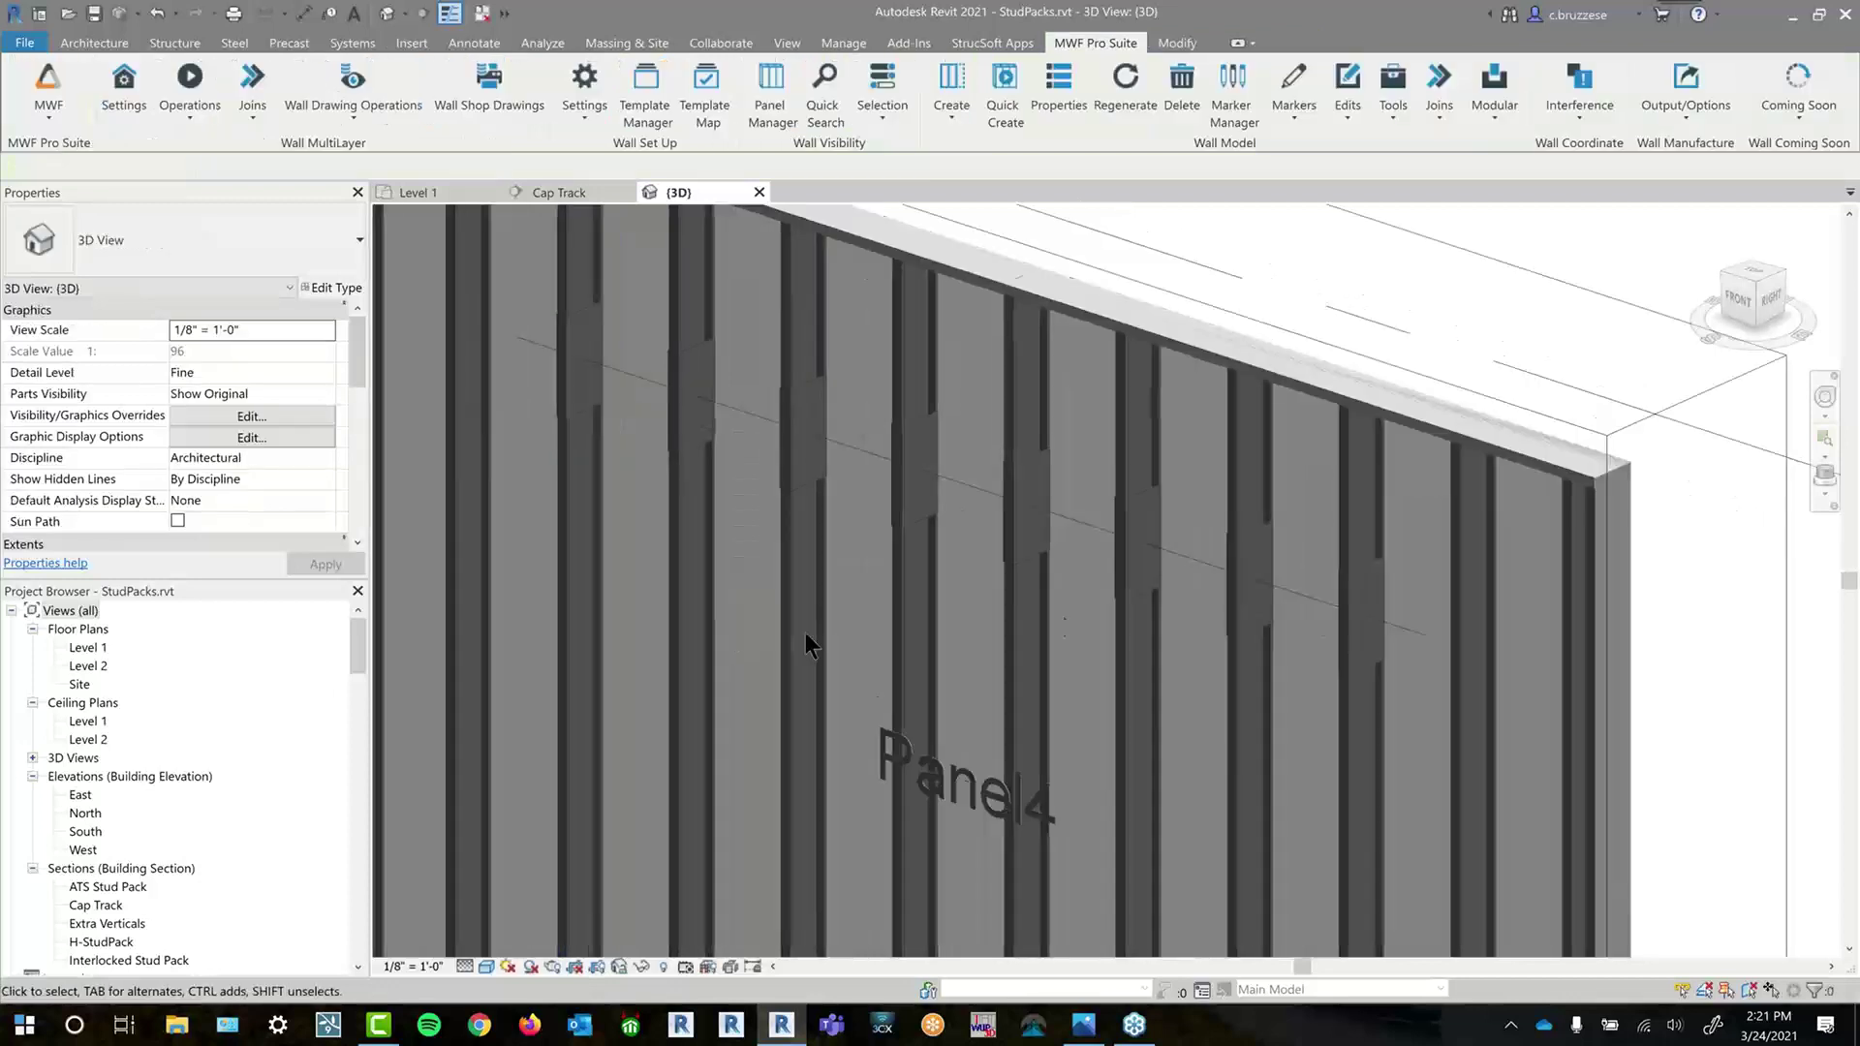
click(1122, 497)
click(1141, 488)
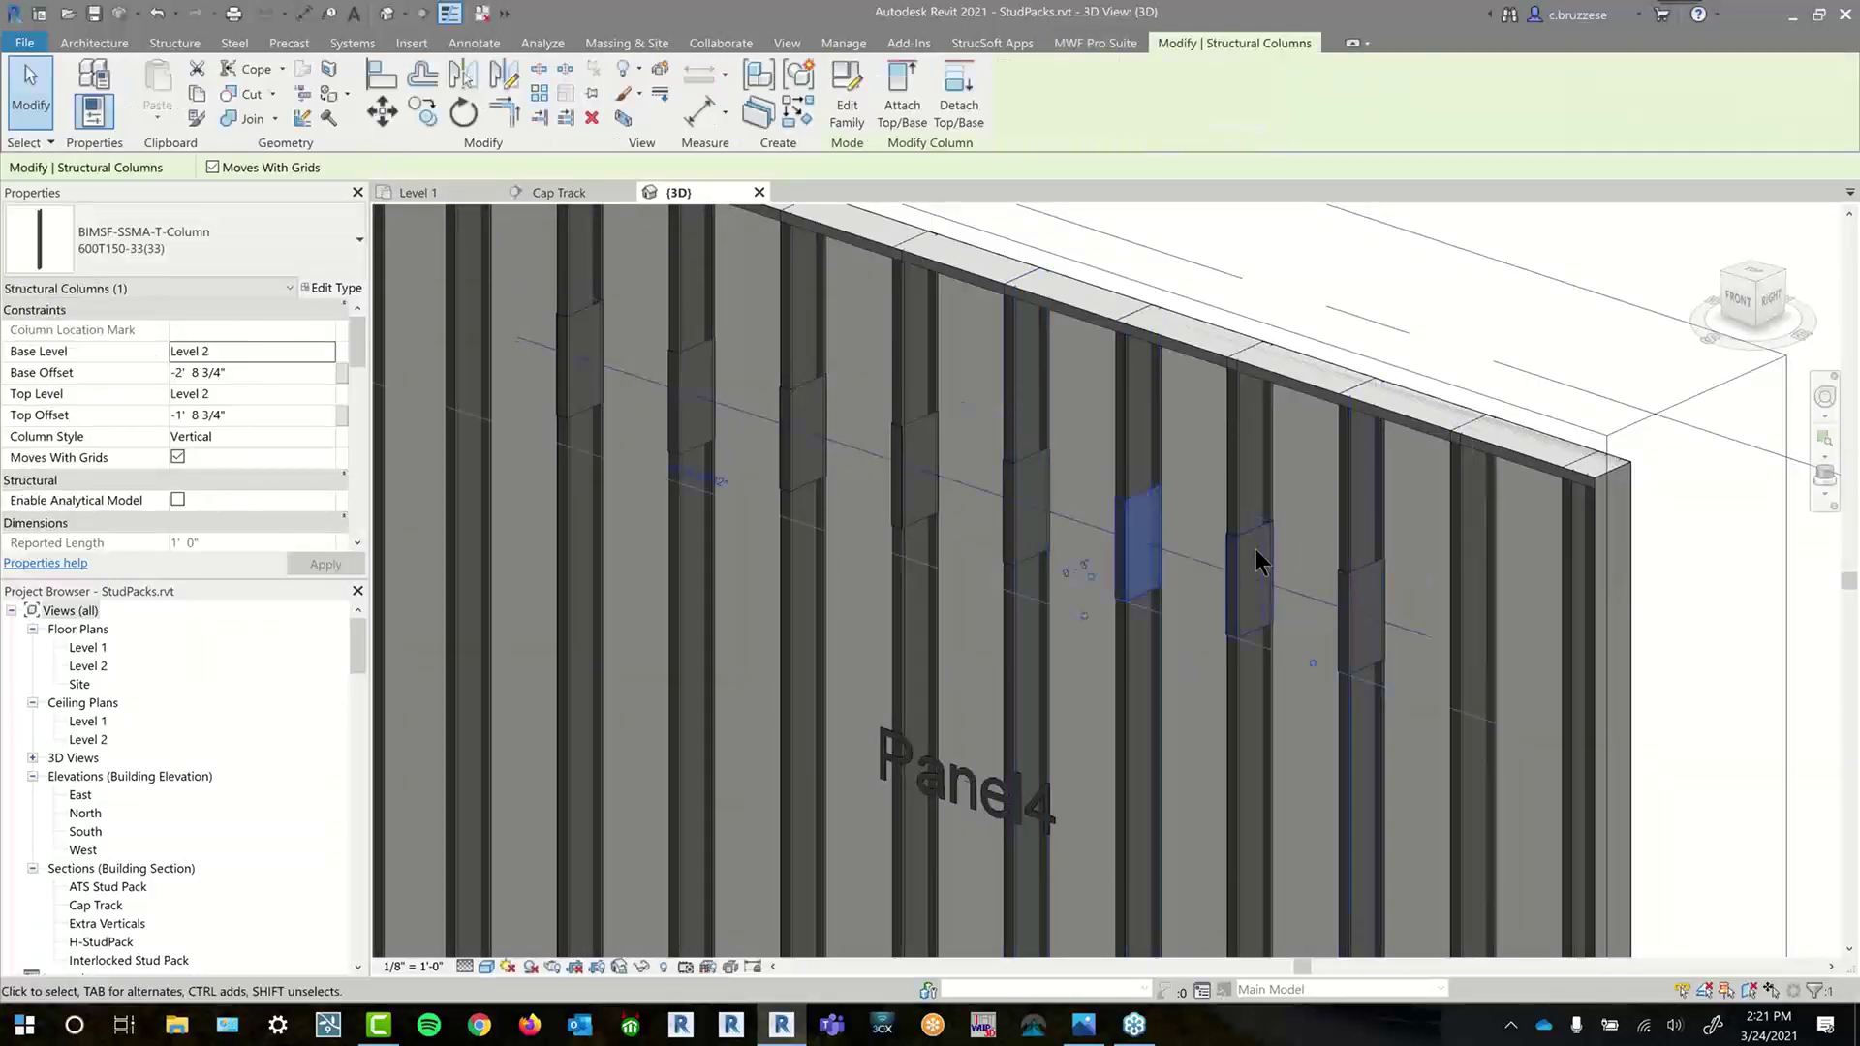
scroll(1256, 549, up, 1)
click(1096, 43)
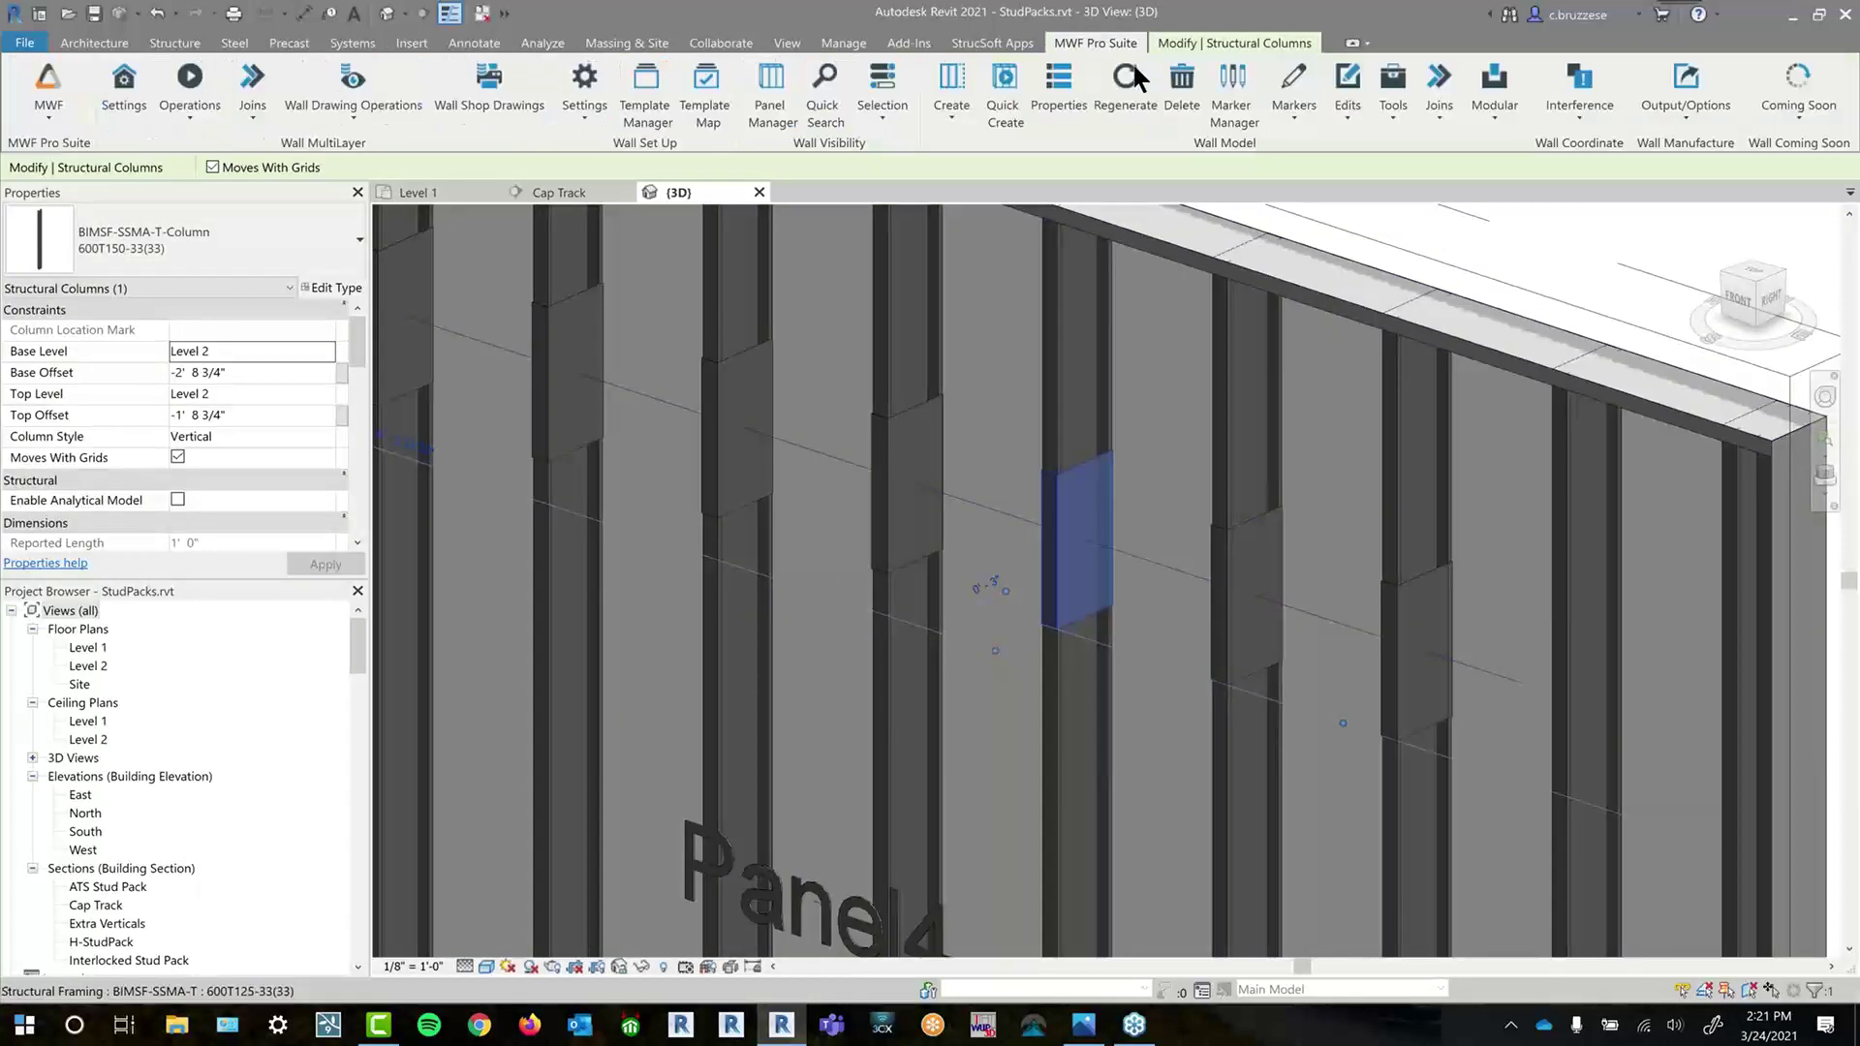
- Open the Cap Track marker type settings from Marker Manager's Wall vertical framing list
click(1227, 101)
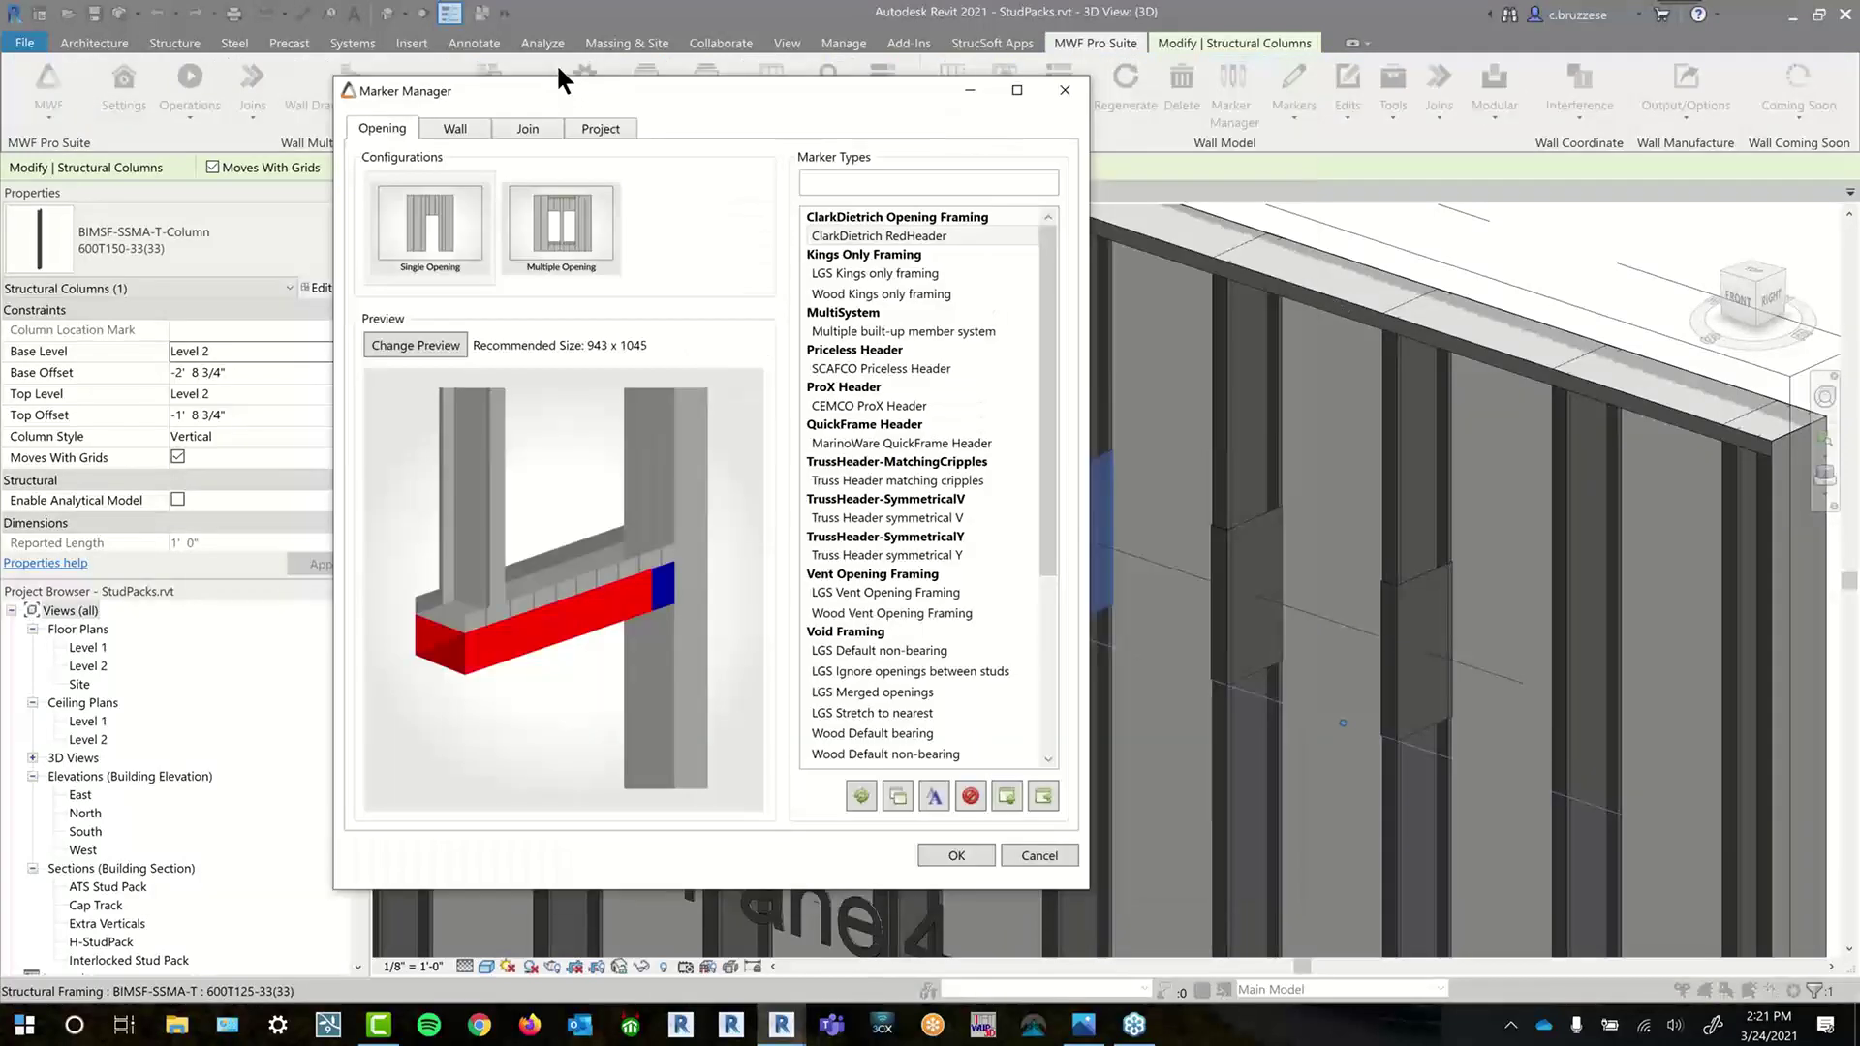
mouse_move(556, 62)
mouse_down()
mouse_move(363, 94)
mouse_move(301, 78)
mouse_up()
click(141, 104)
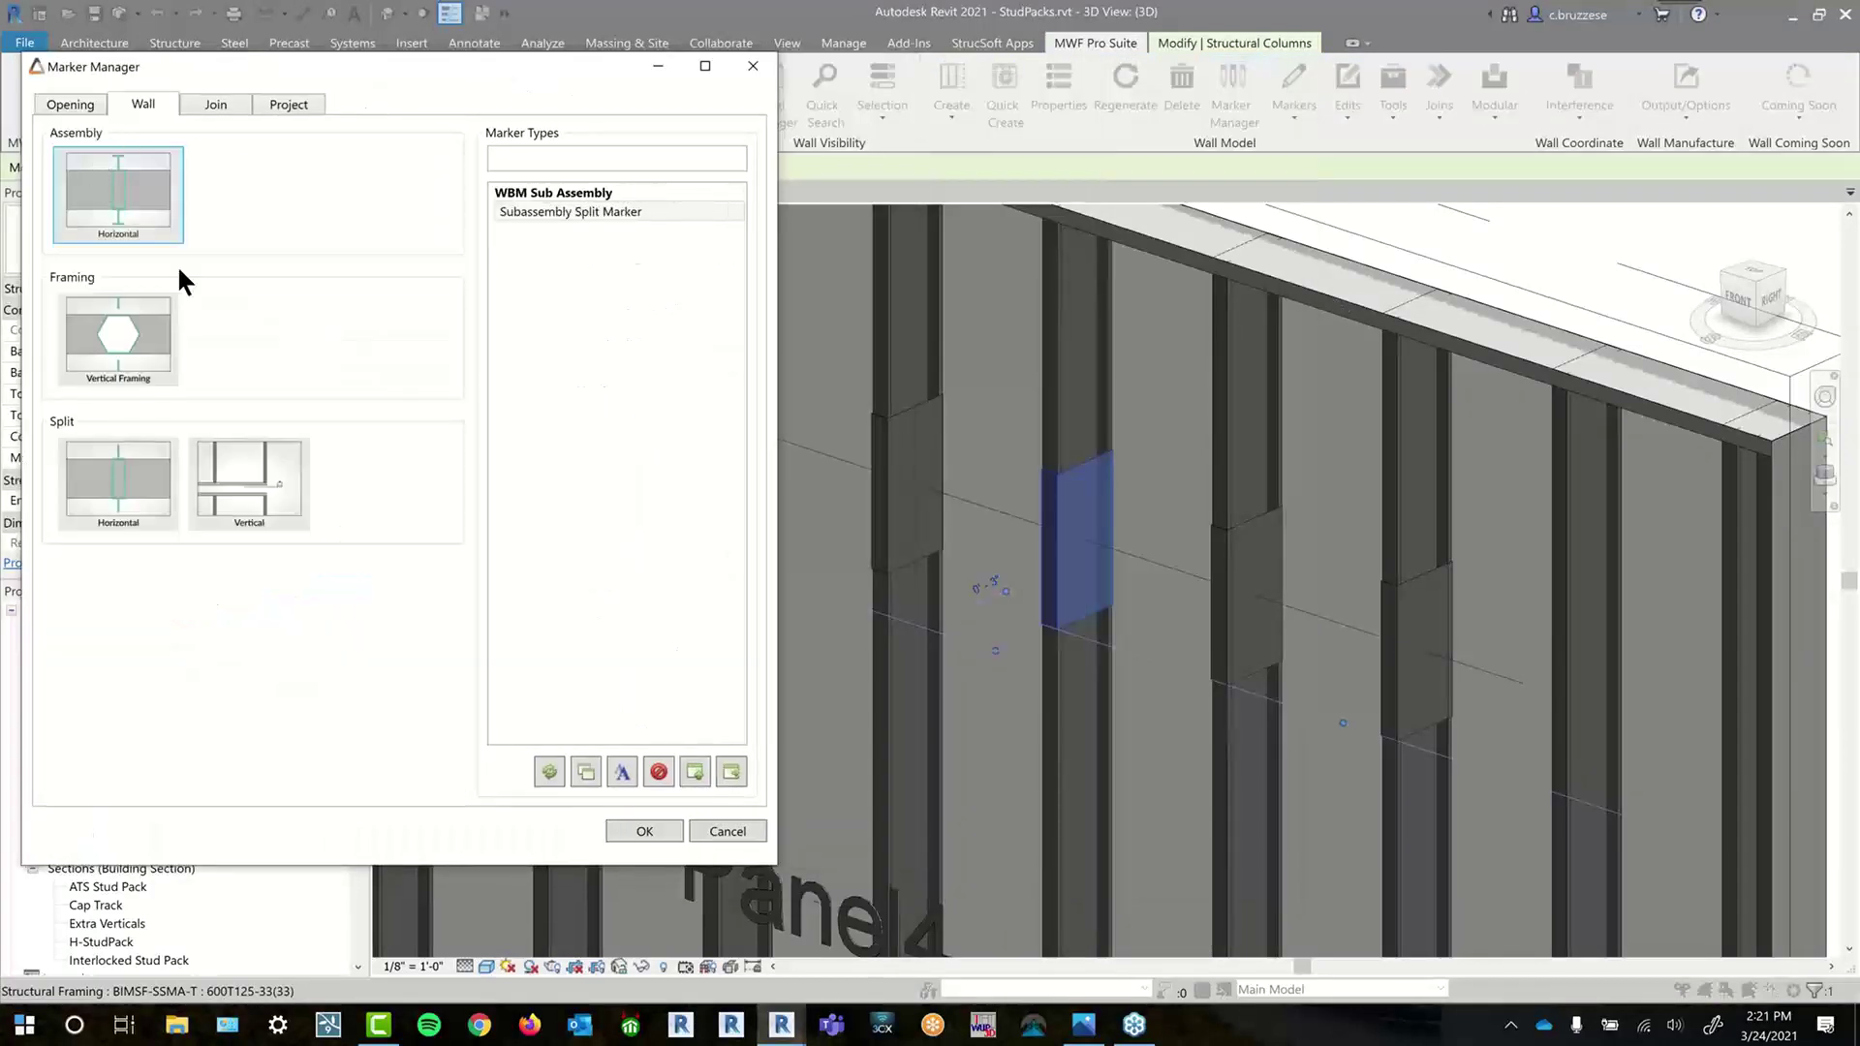
click(151, 345)
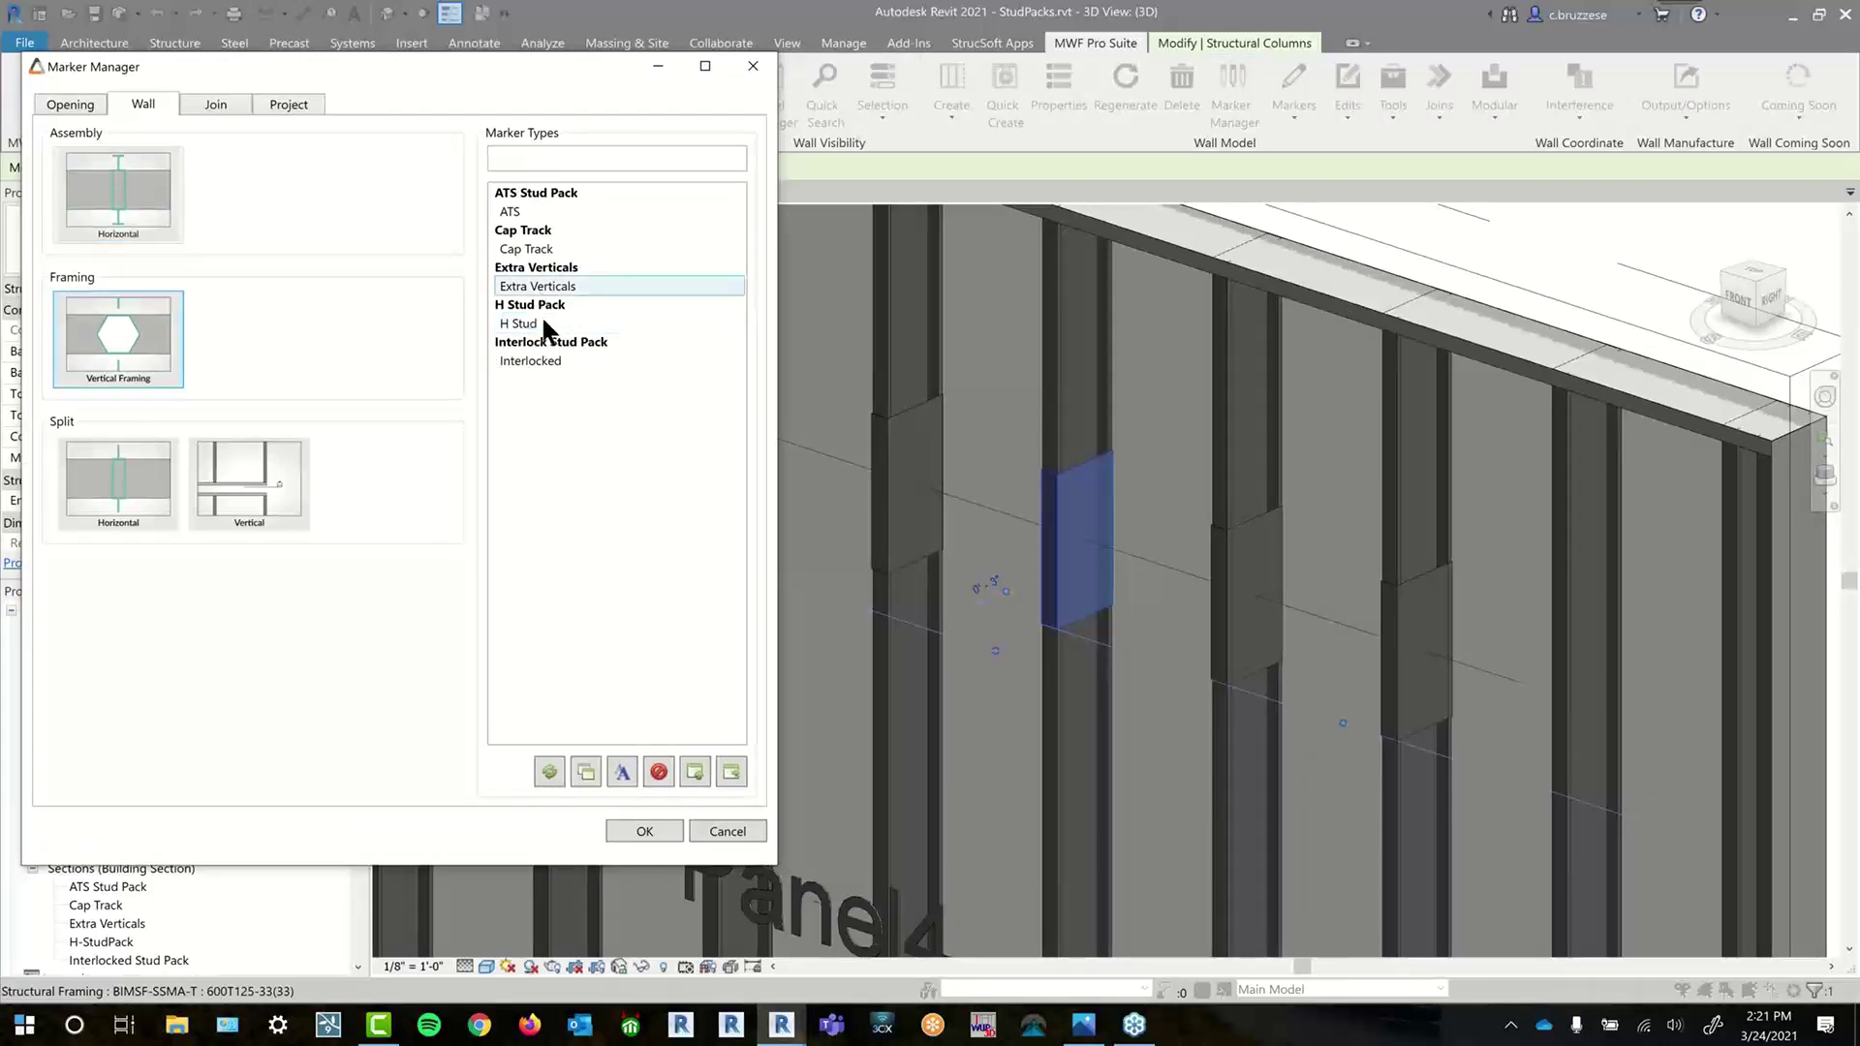
click(538, 286)
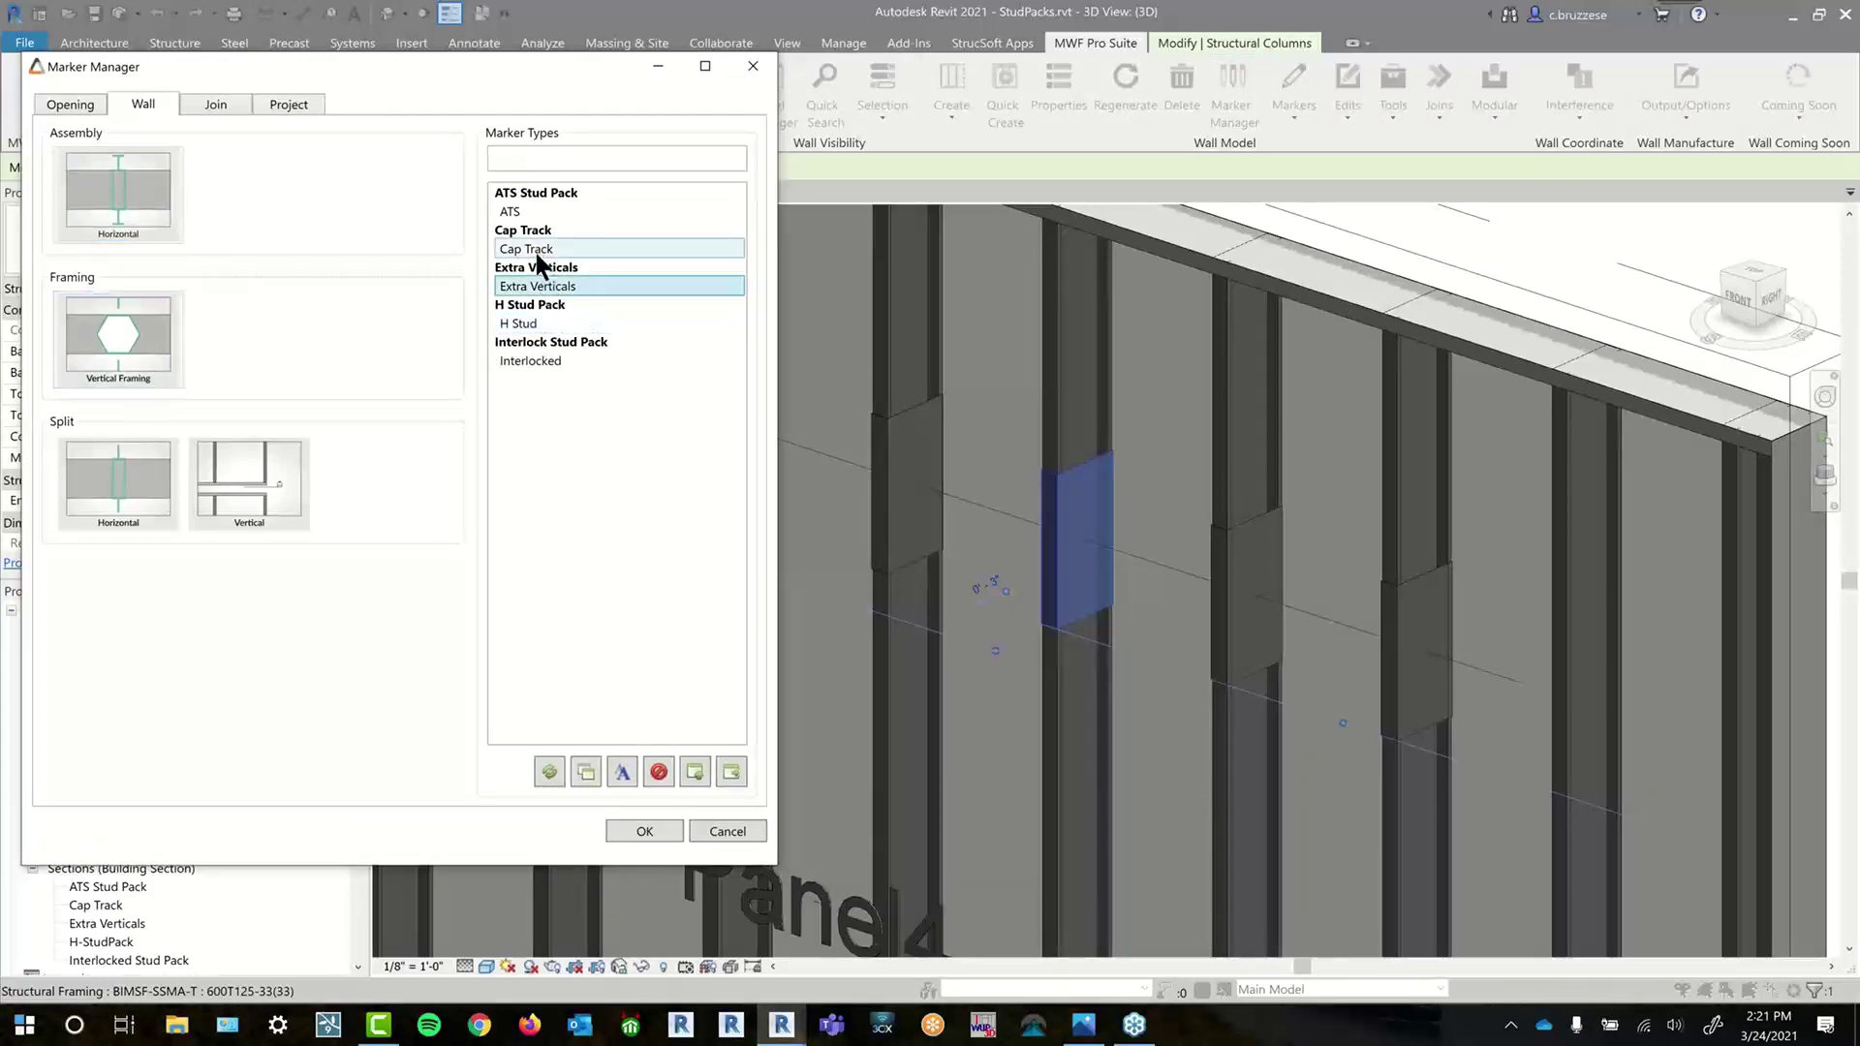
double_click(538, 252)
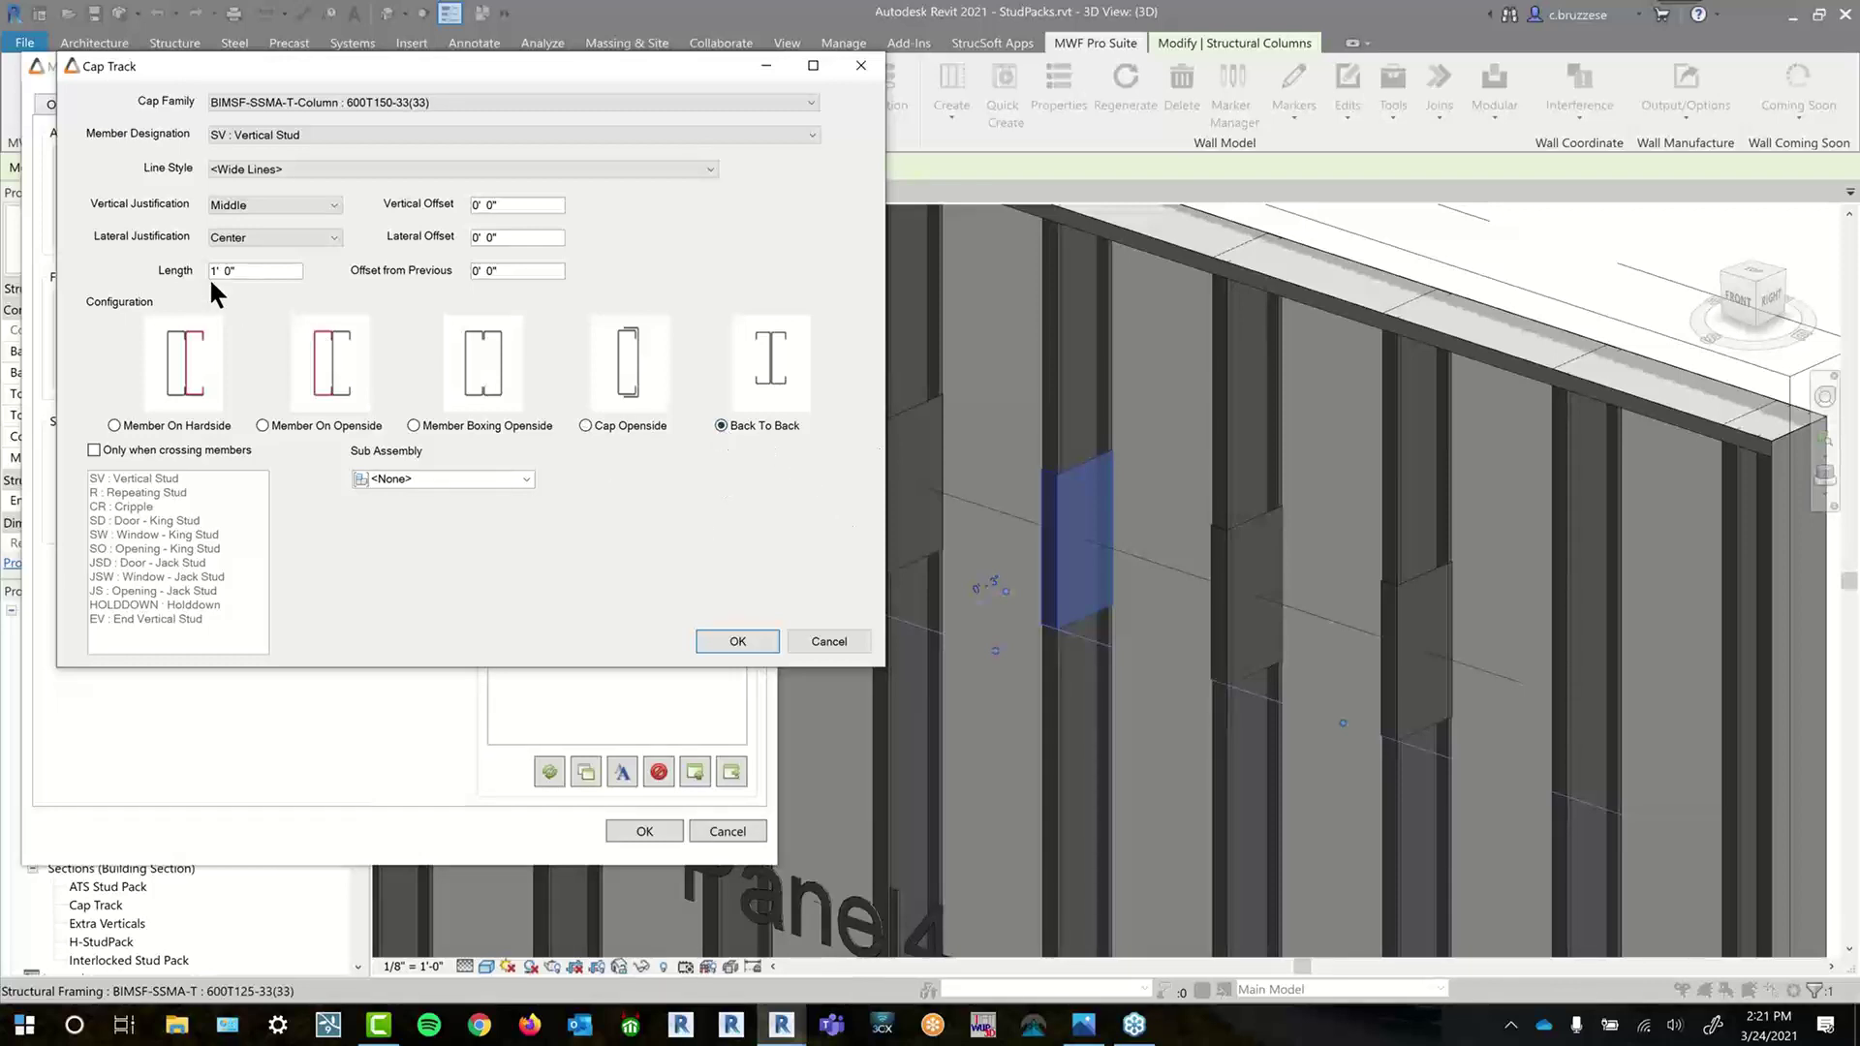
- Try a 9' length, 1/2 offset and no sub assembly, then cancel the Cap Track settings
key(Tab)
text(9')
click(506, 274)
click(488, 272)
key(Delete)
text(1/2)
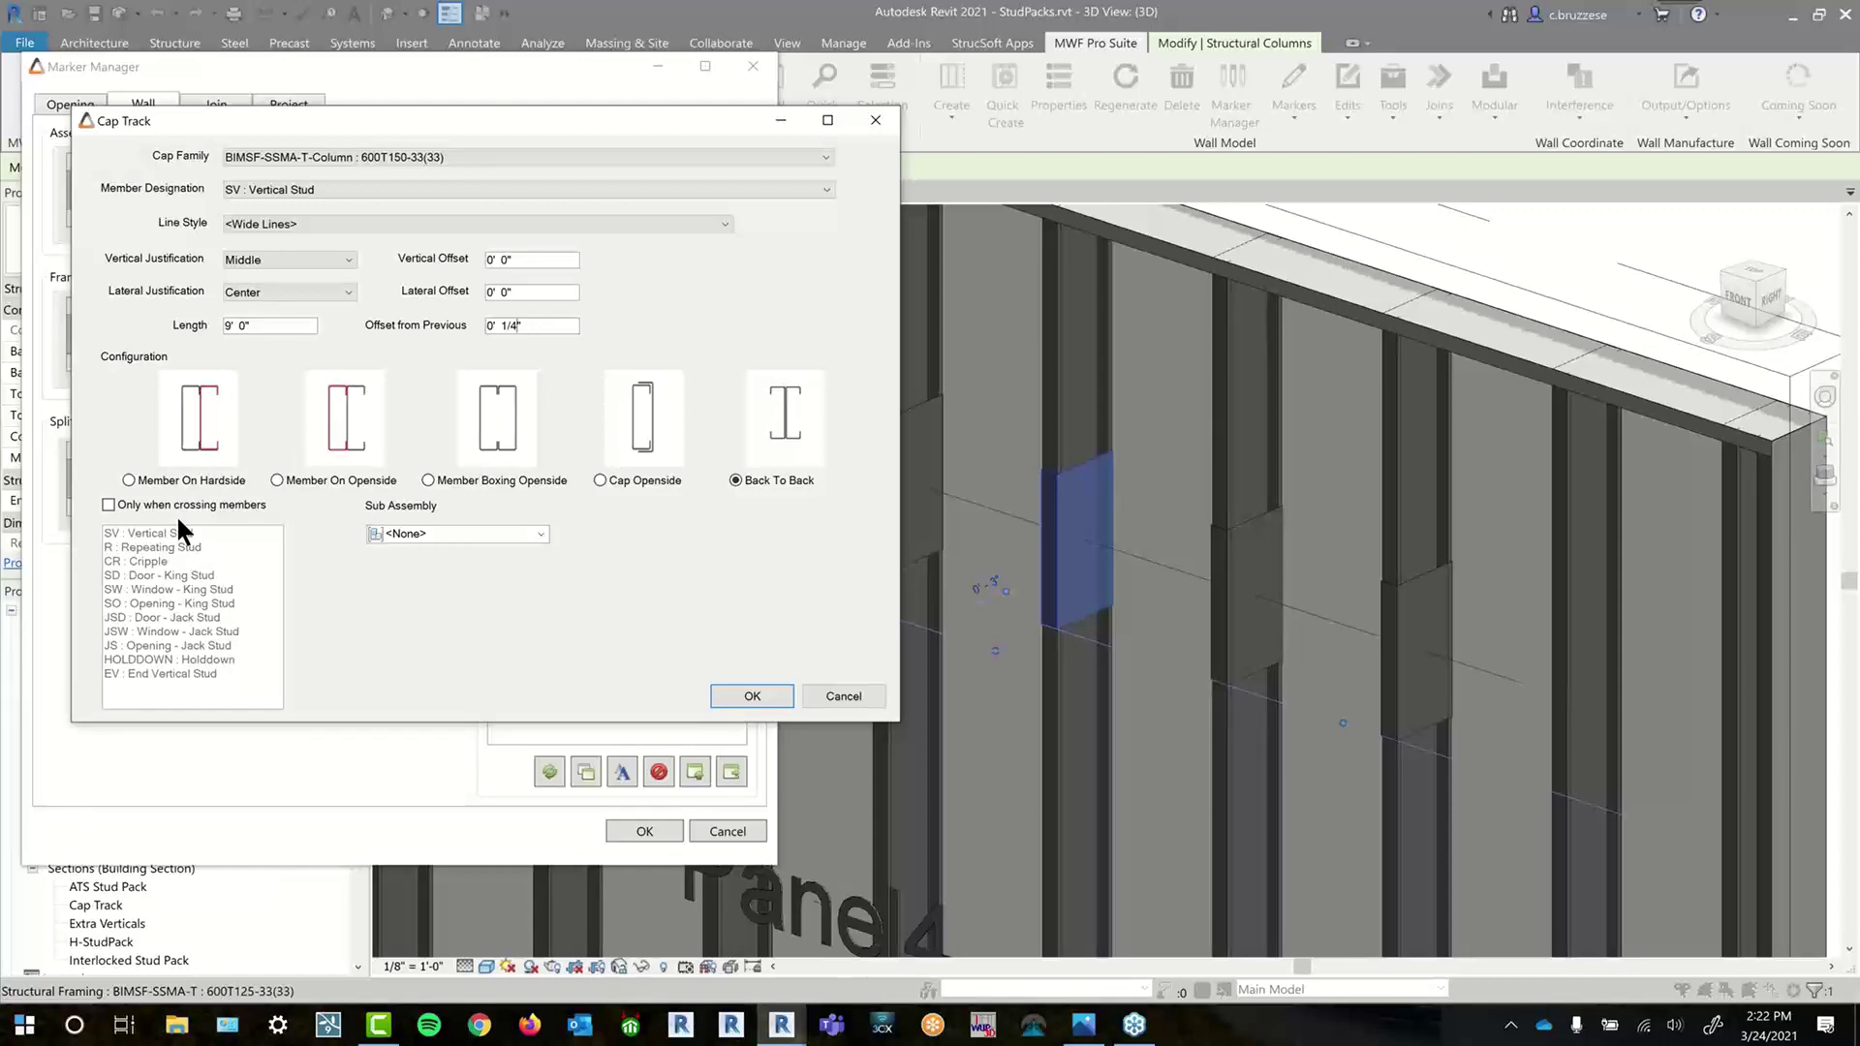
drag(398, 134, 458, 186)
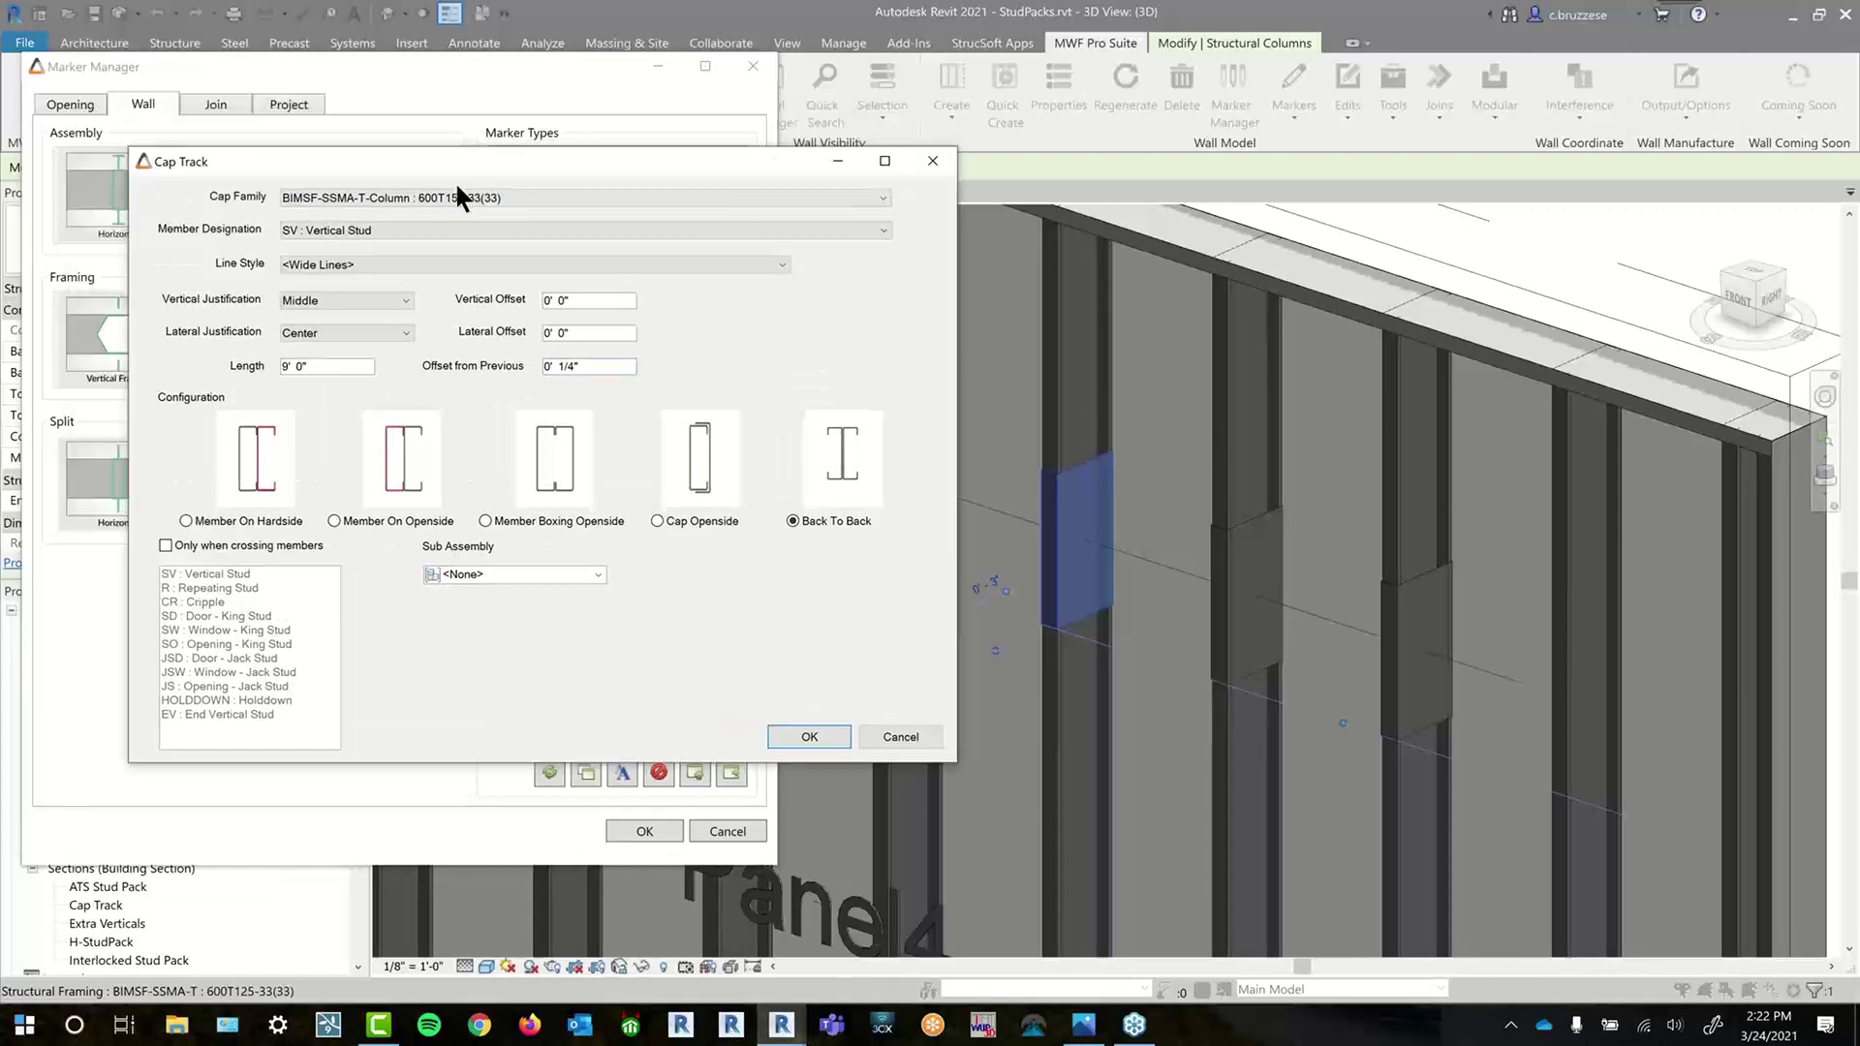
click(568, 574)
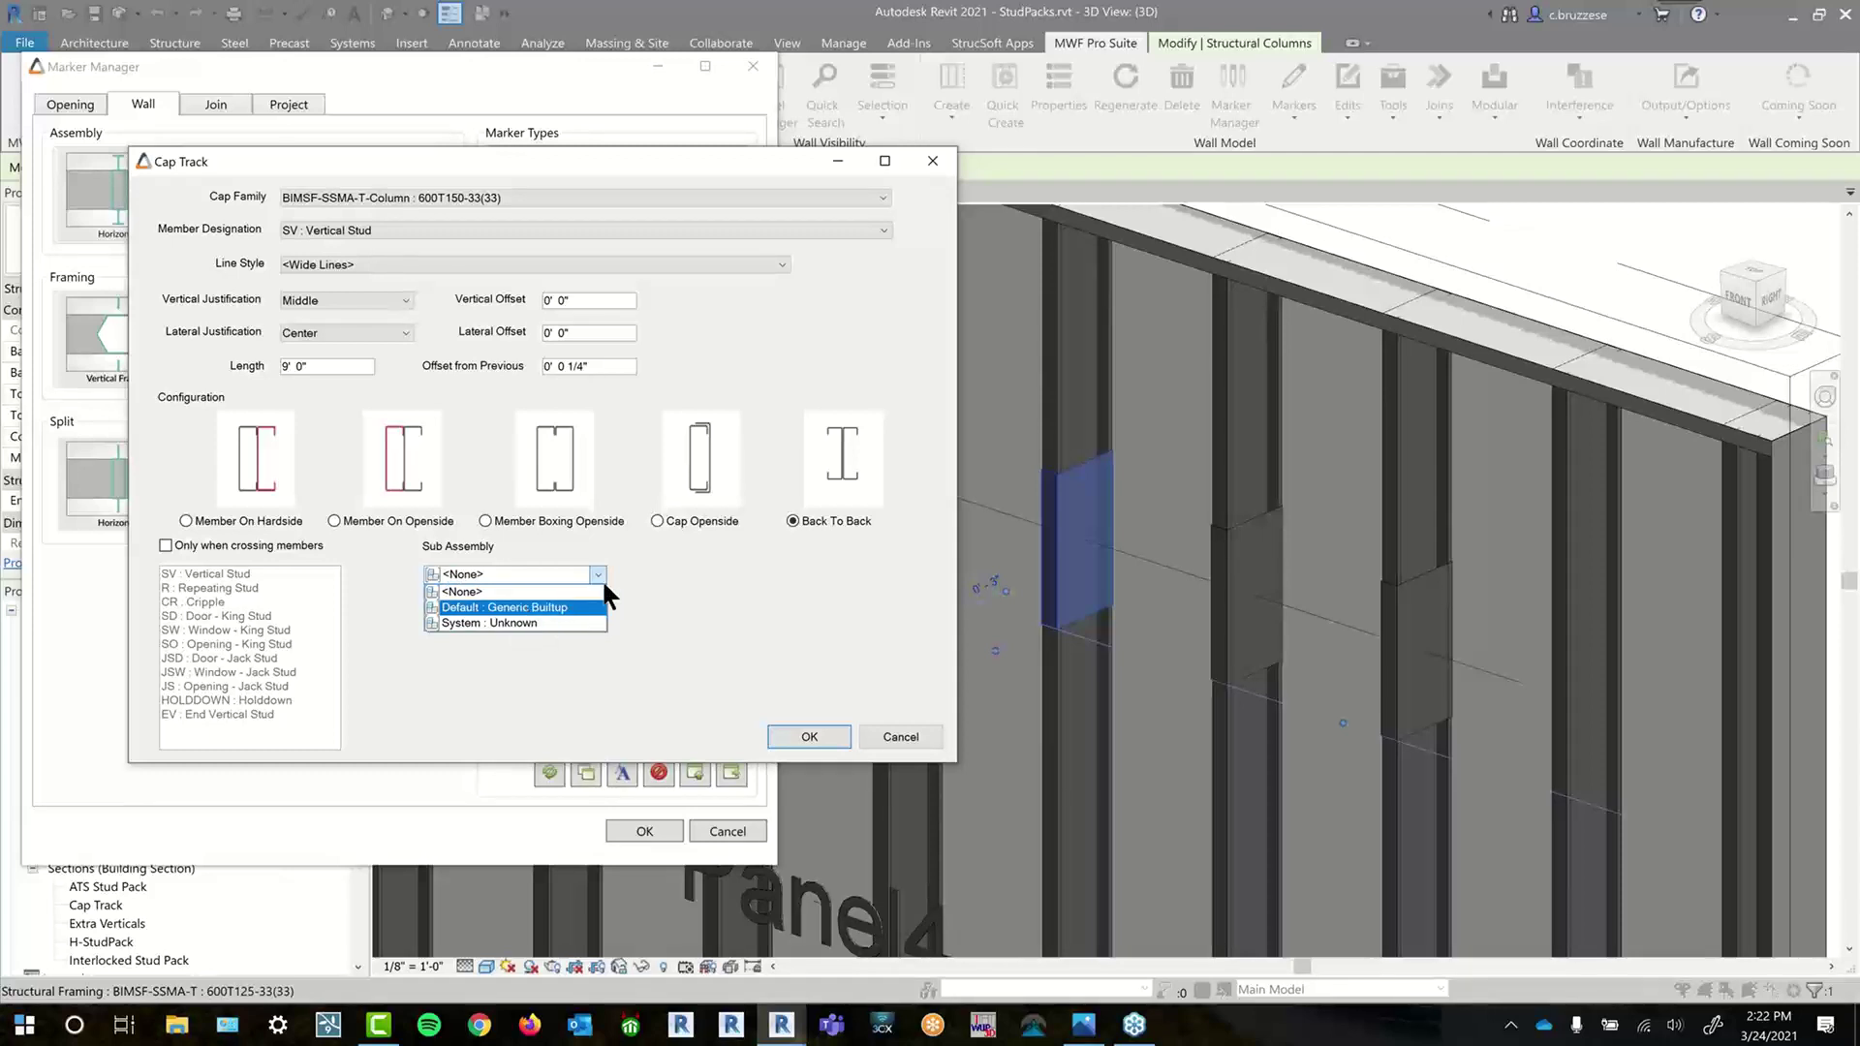
click(642, 334)
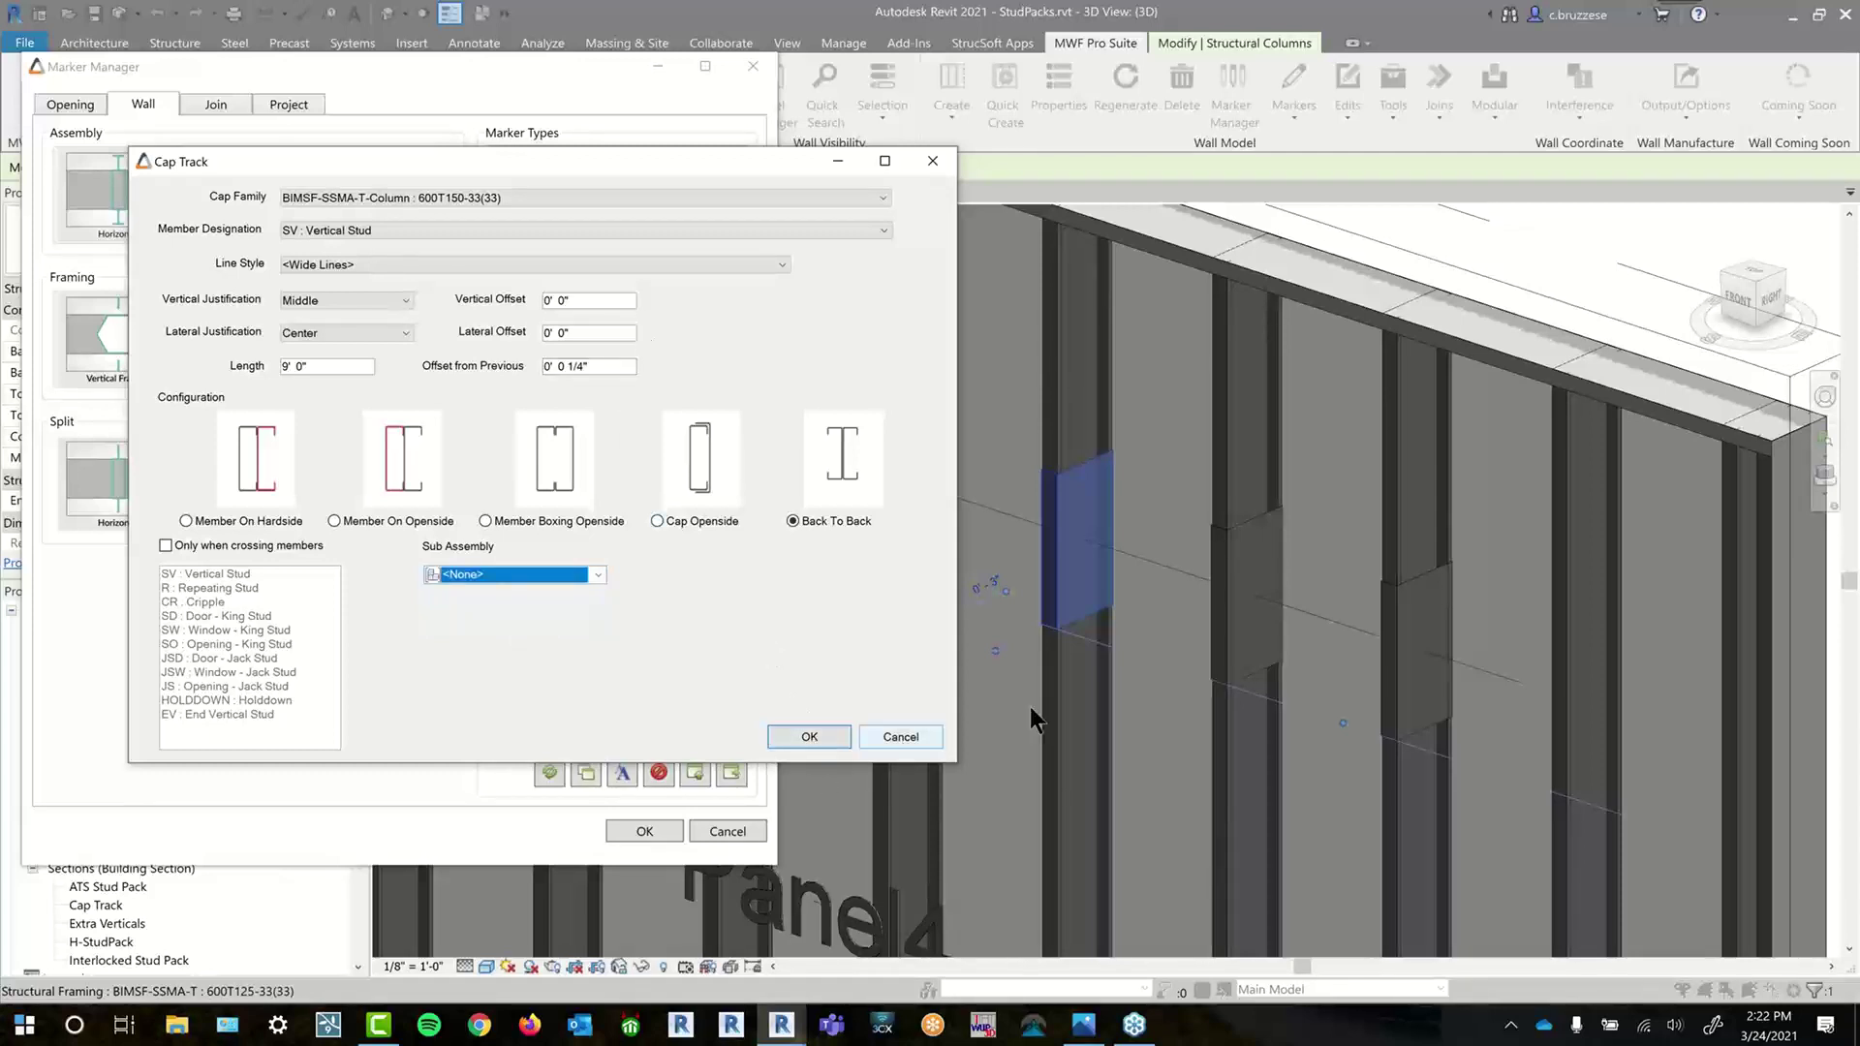
click(900, 738)
click(560, 285)
- Duplicate the Cap Track marker type and name the copy 'Cap Track Copy'
click(531, 251)
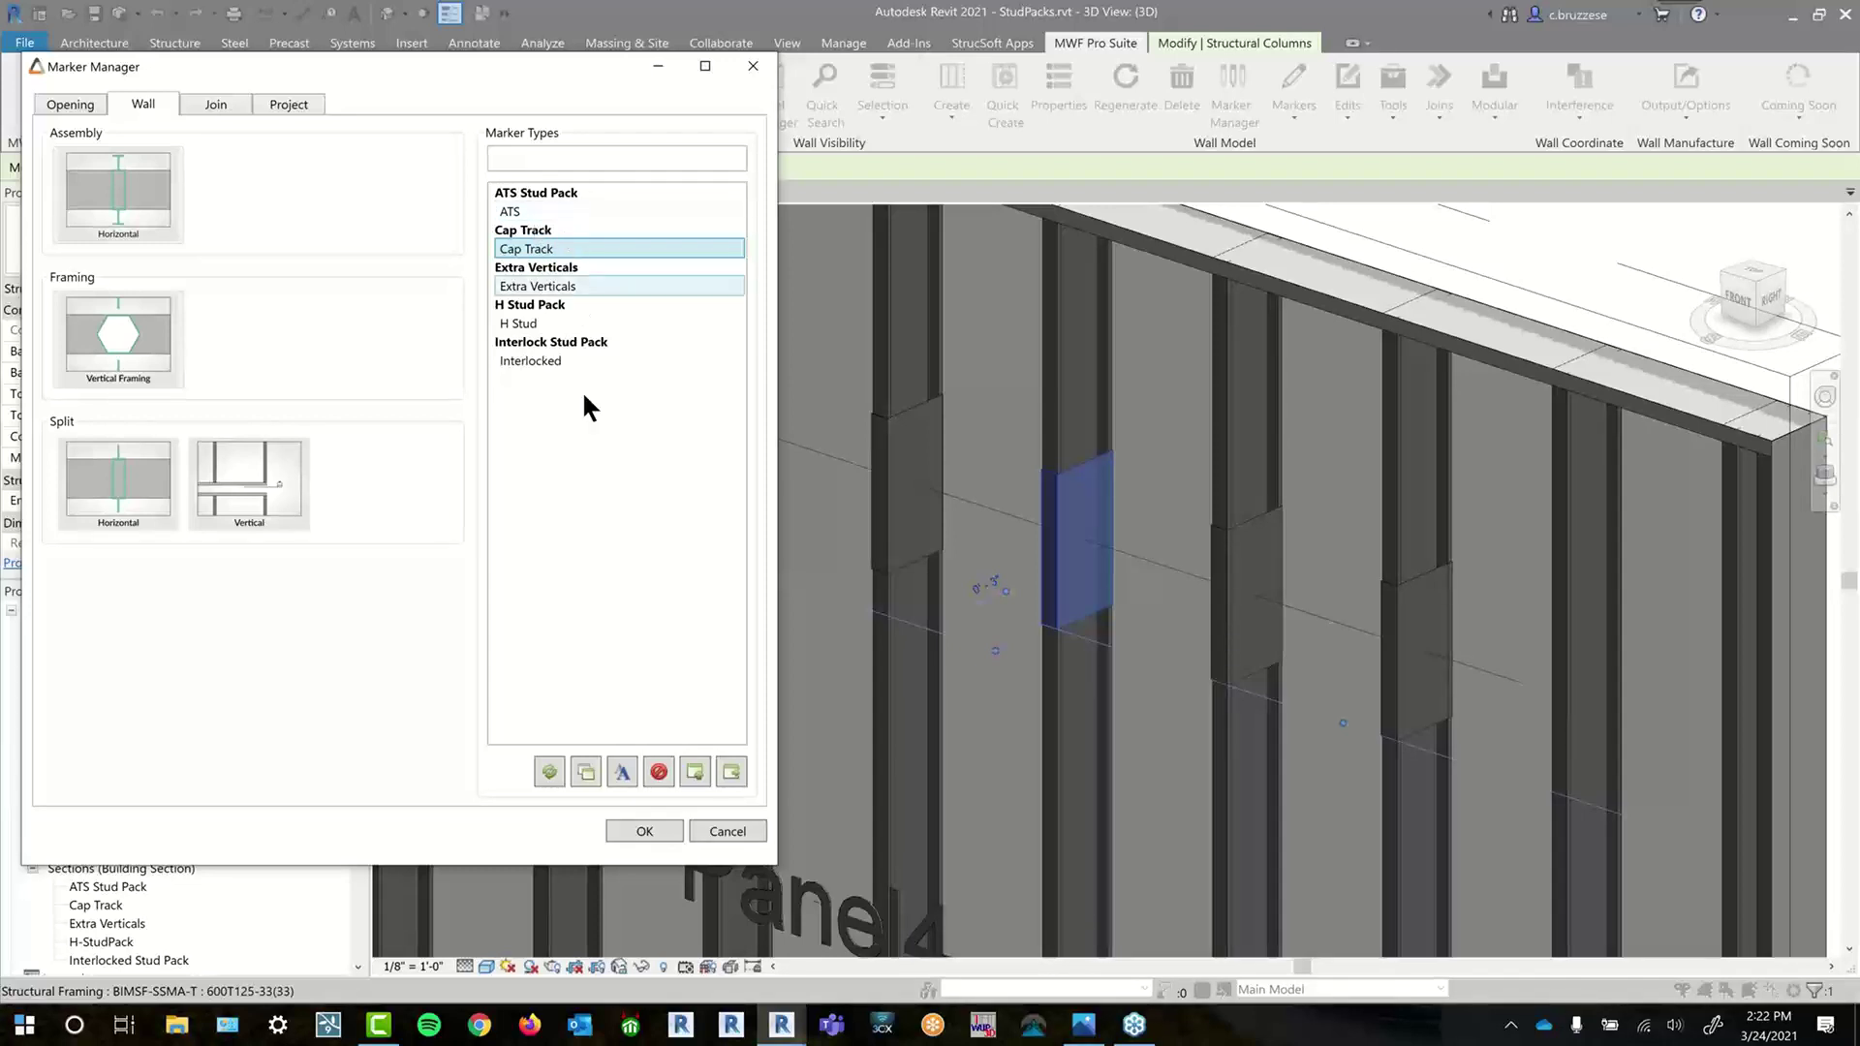
click(587, 770)
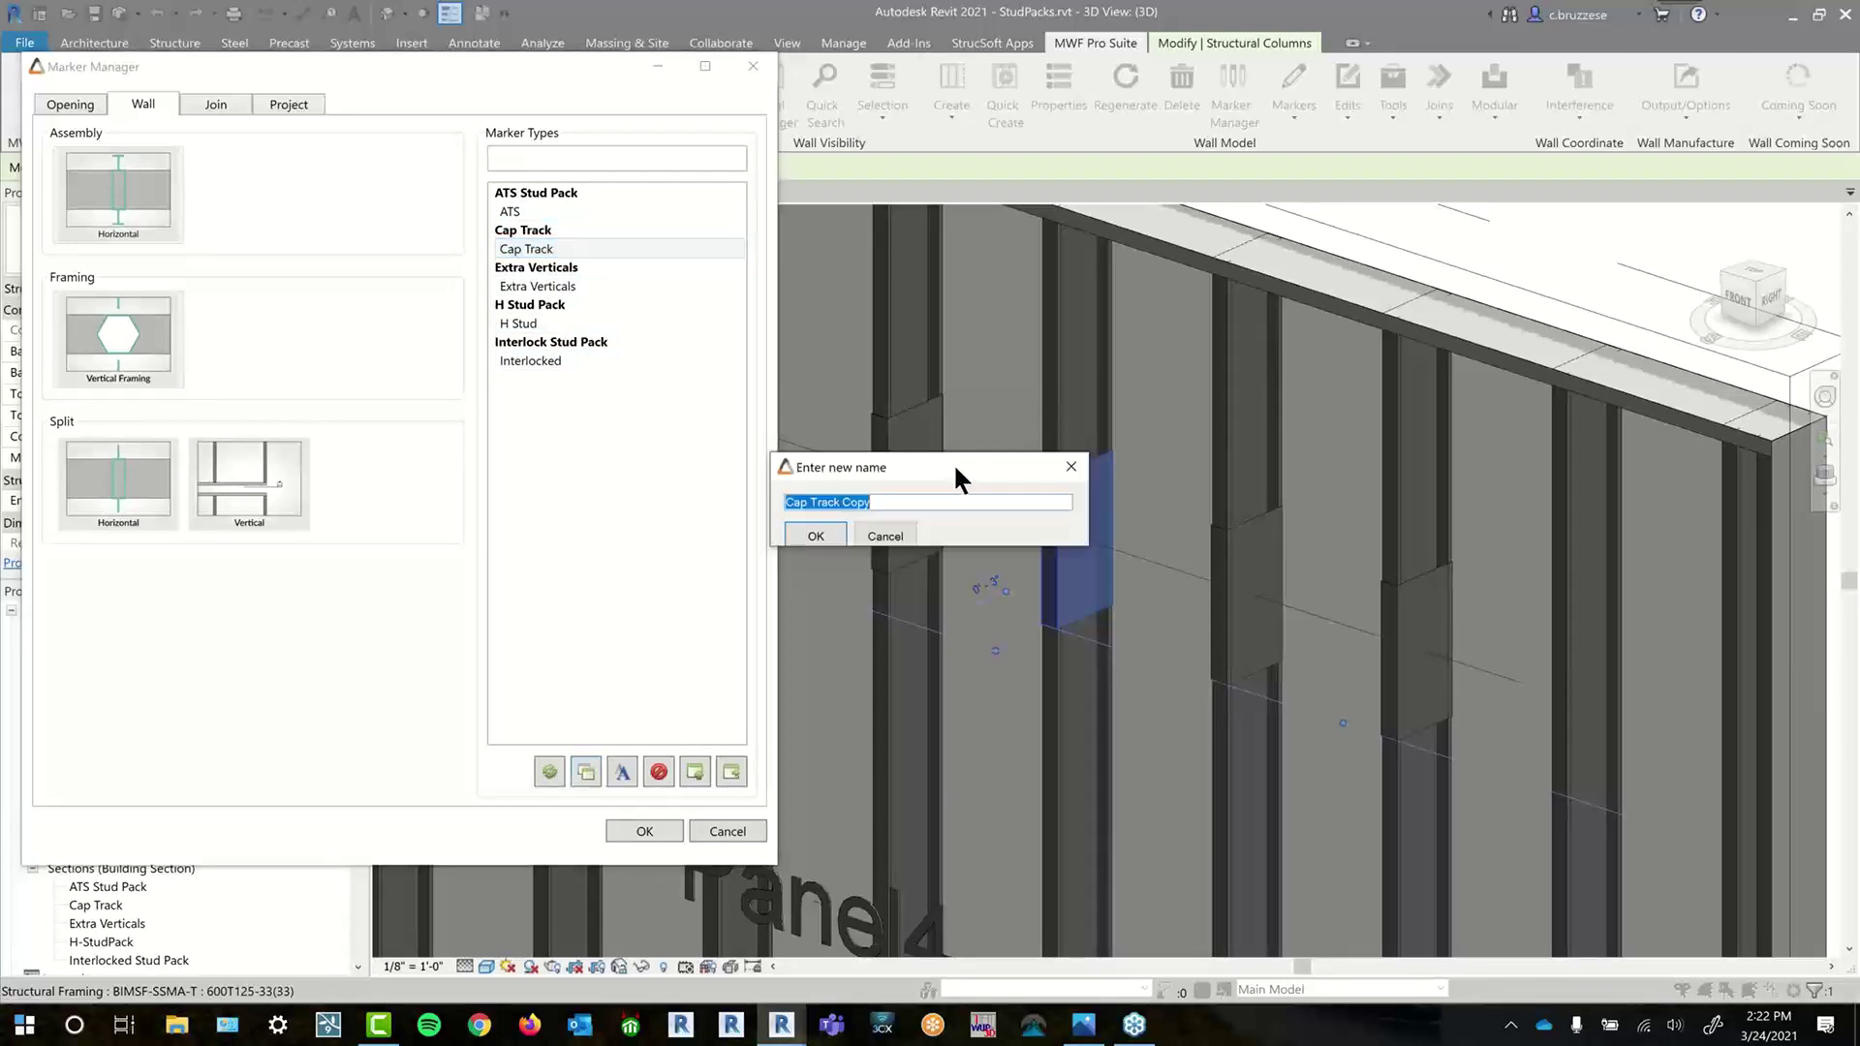
drag(1089, 541, 1113, 552)
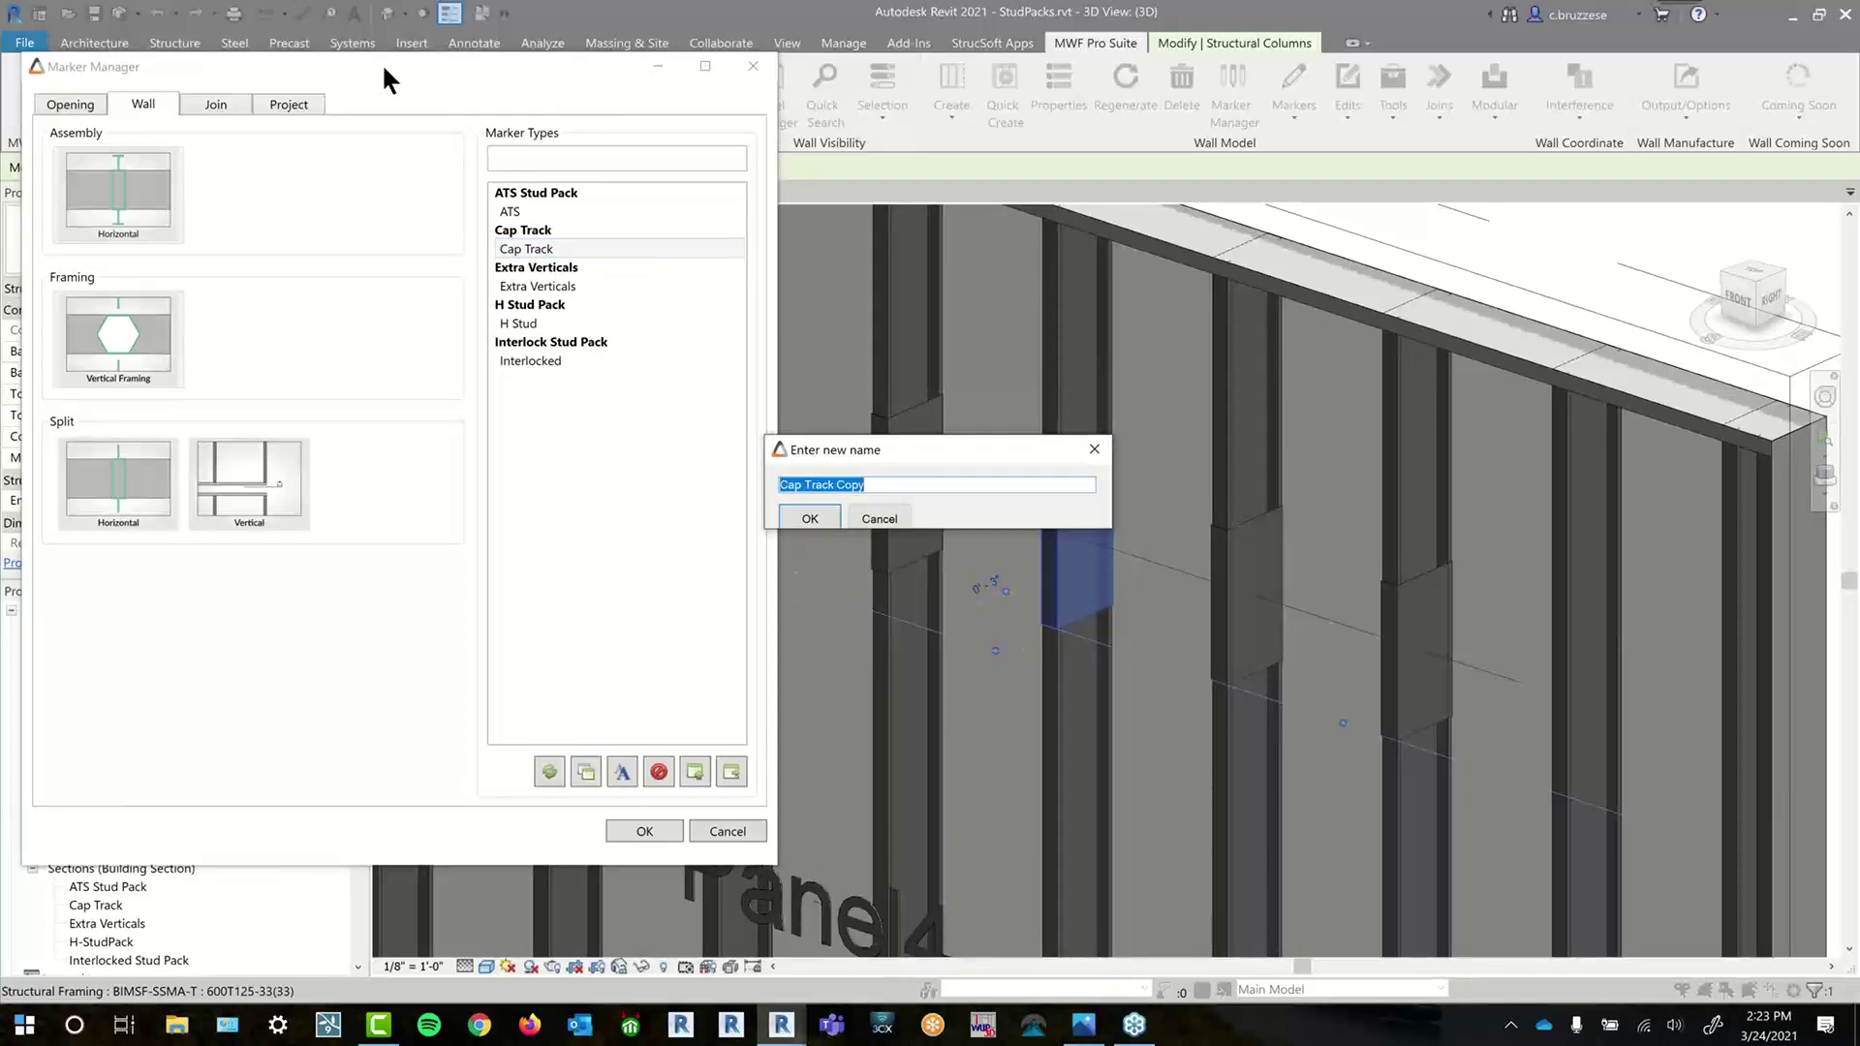
click(856, 482)
drag(870, 487, 841, 487)
key(BackSpace)
key(BackSpace)
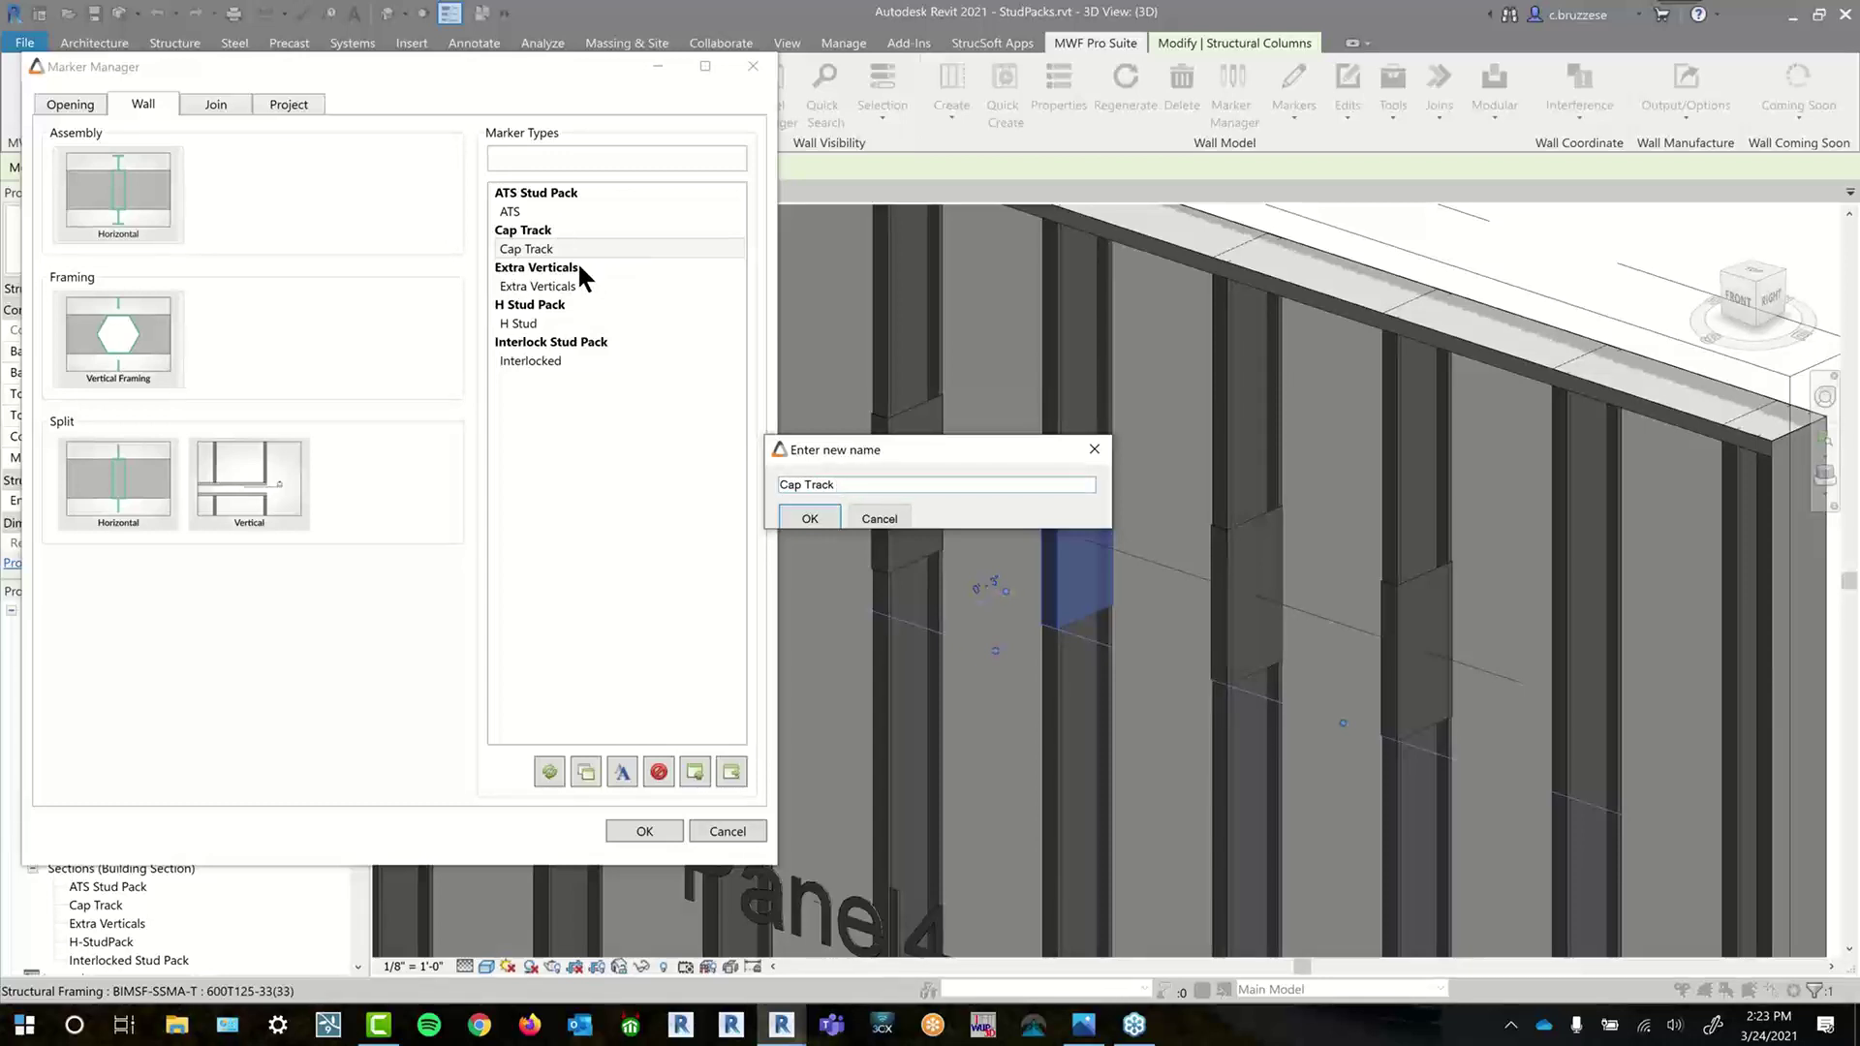
text(Copu)
key(BackSpace)
text(y)
click(786, 514)
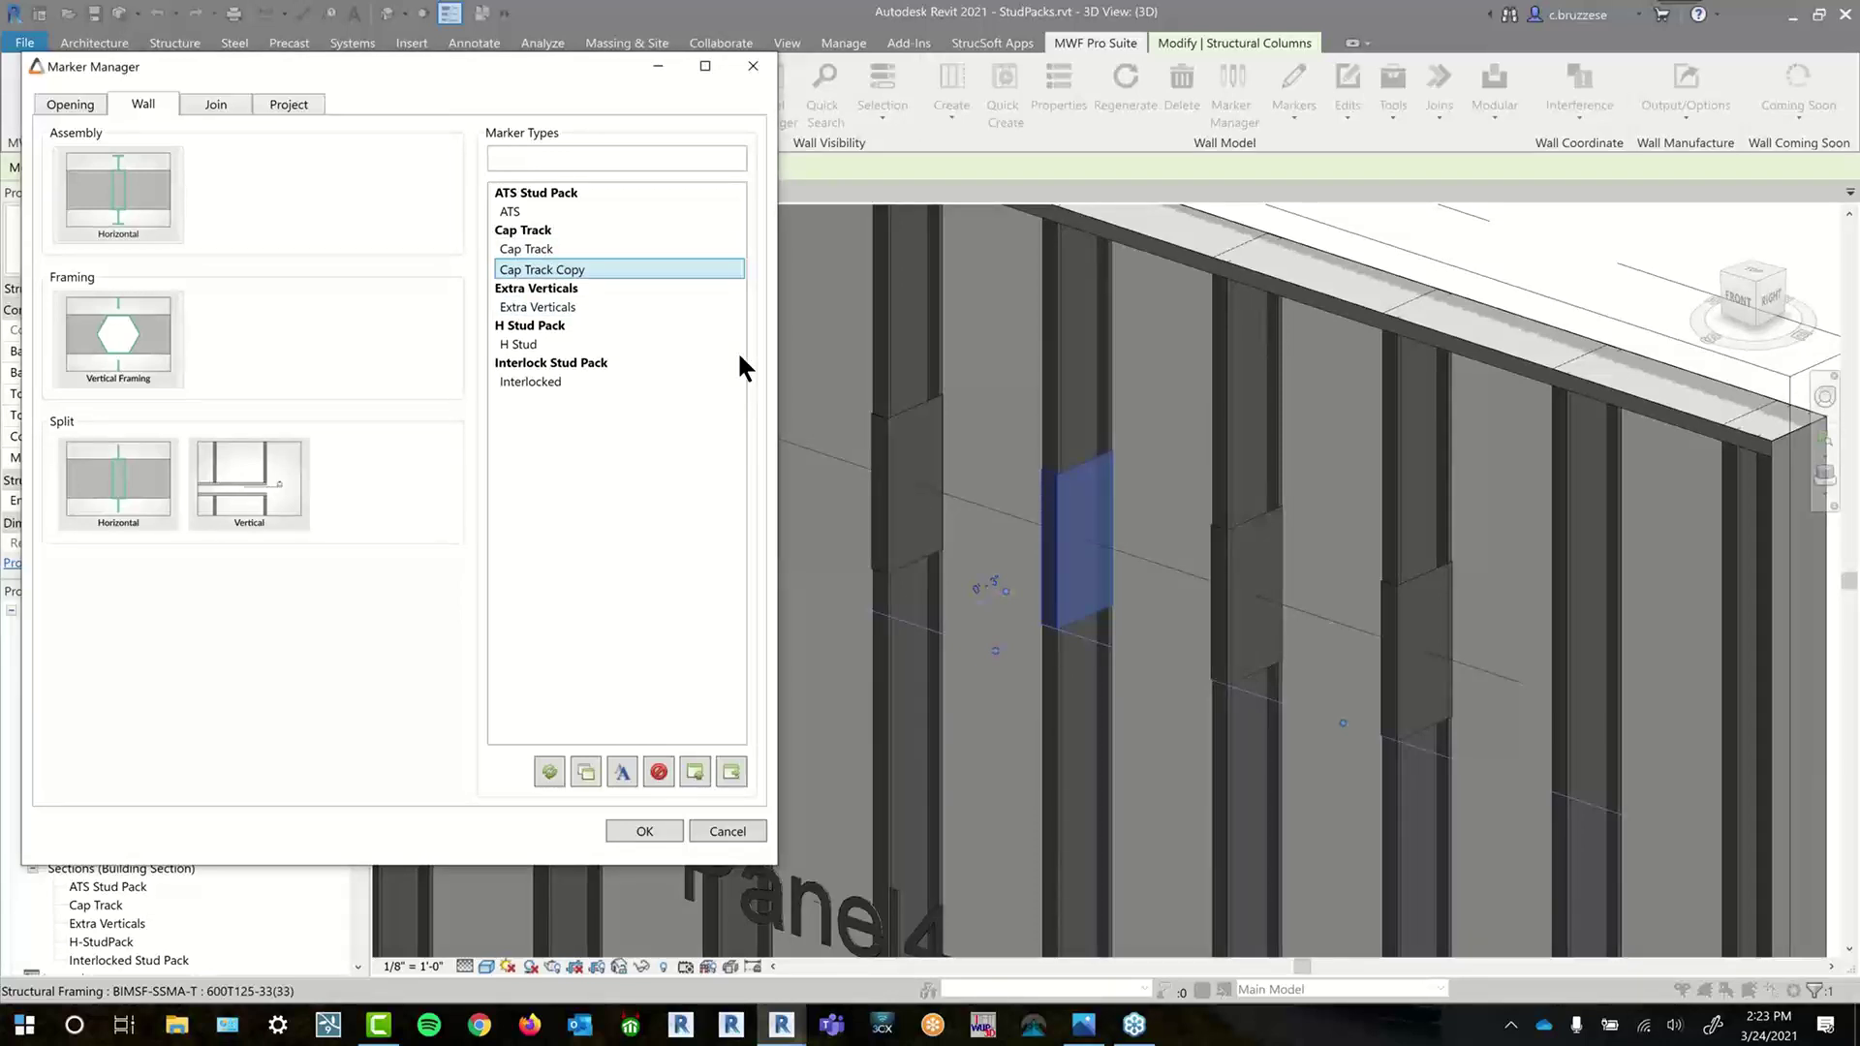
click(564, 248)
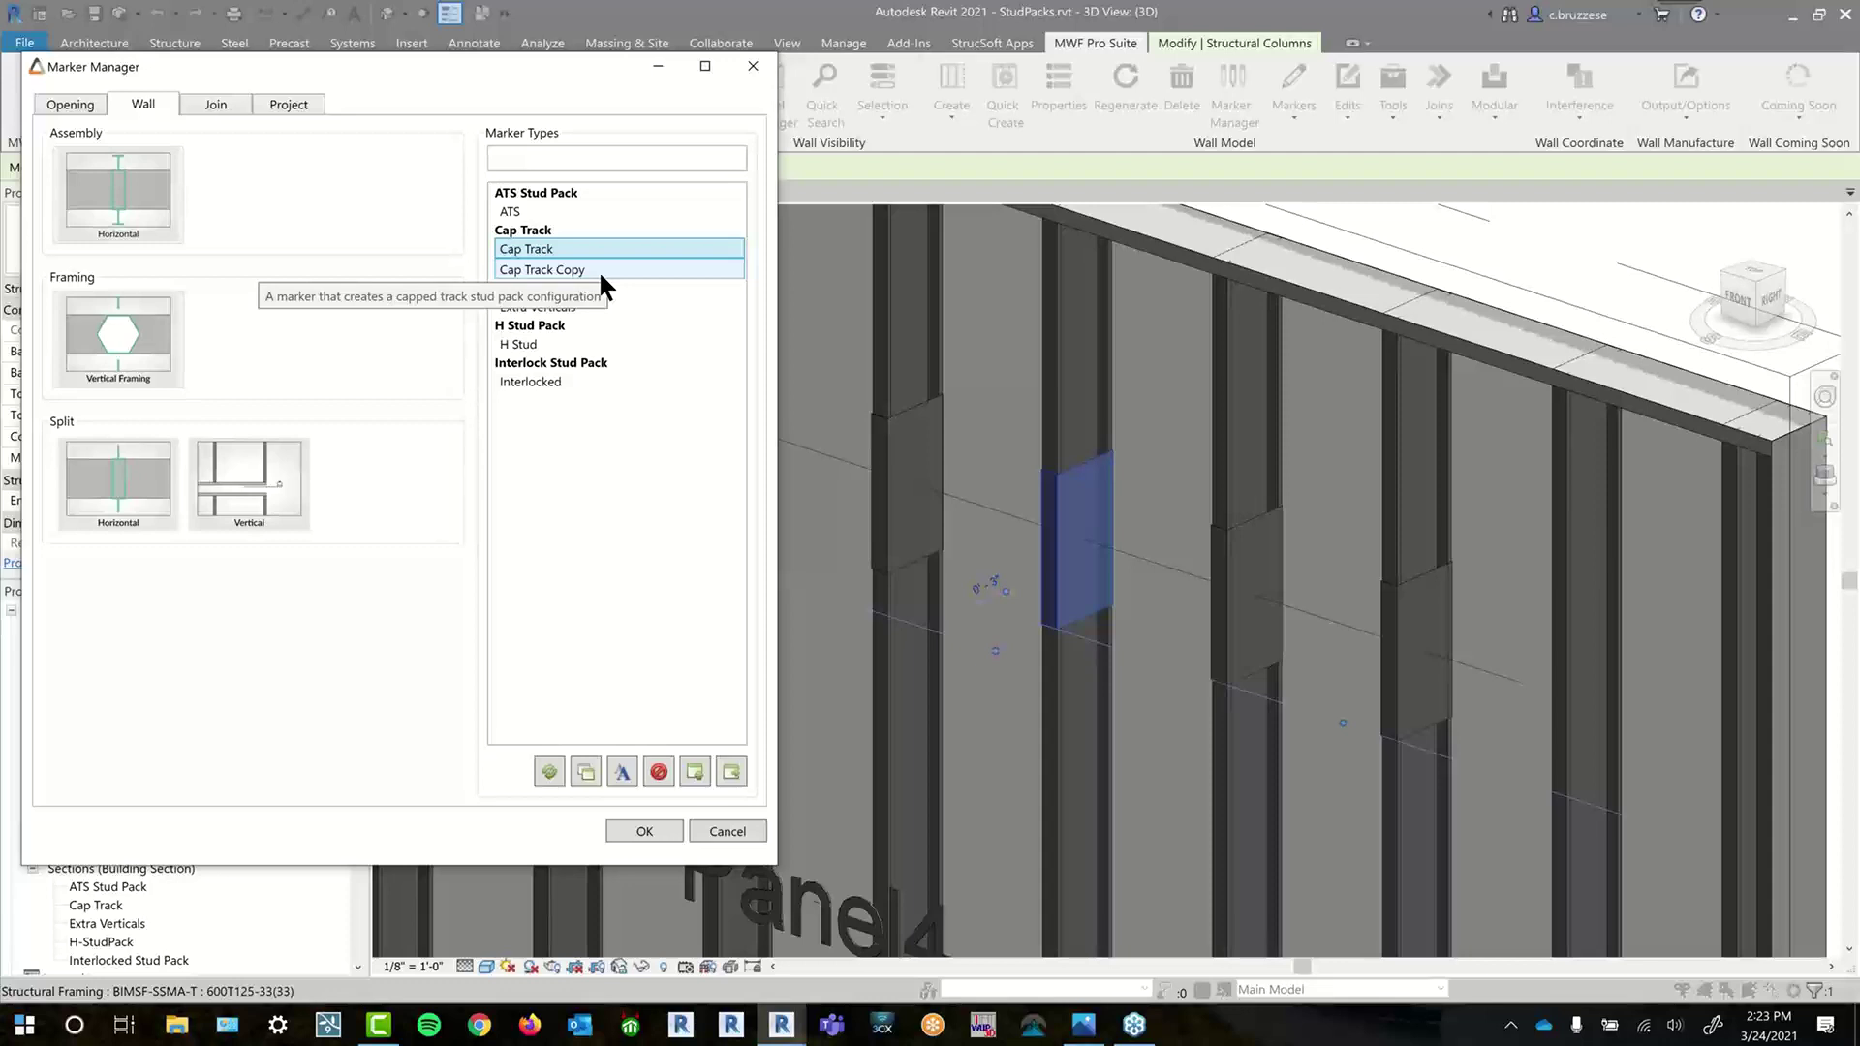
click(546, 205)
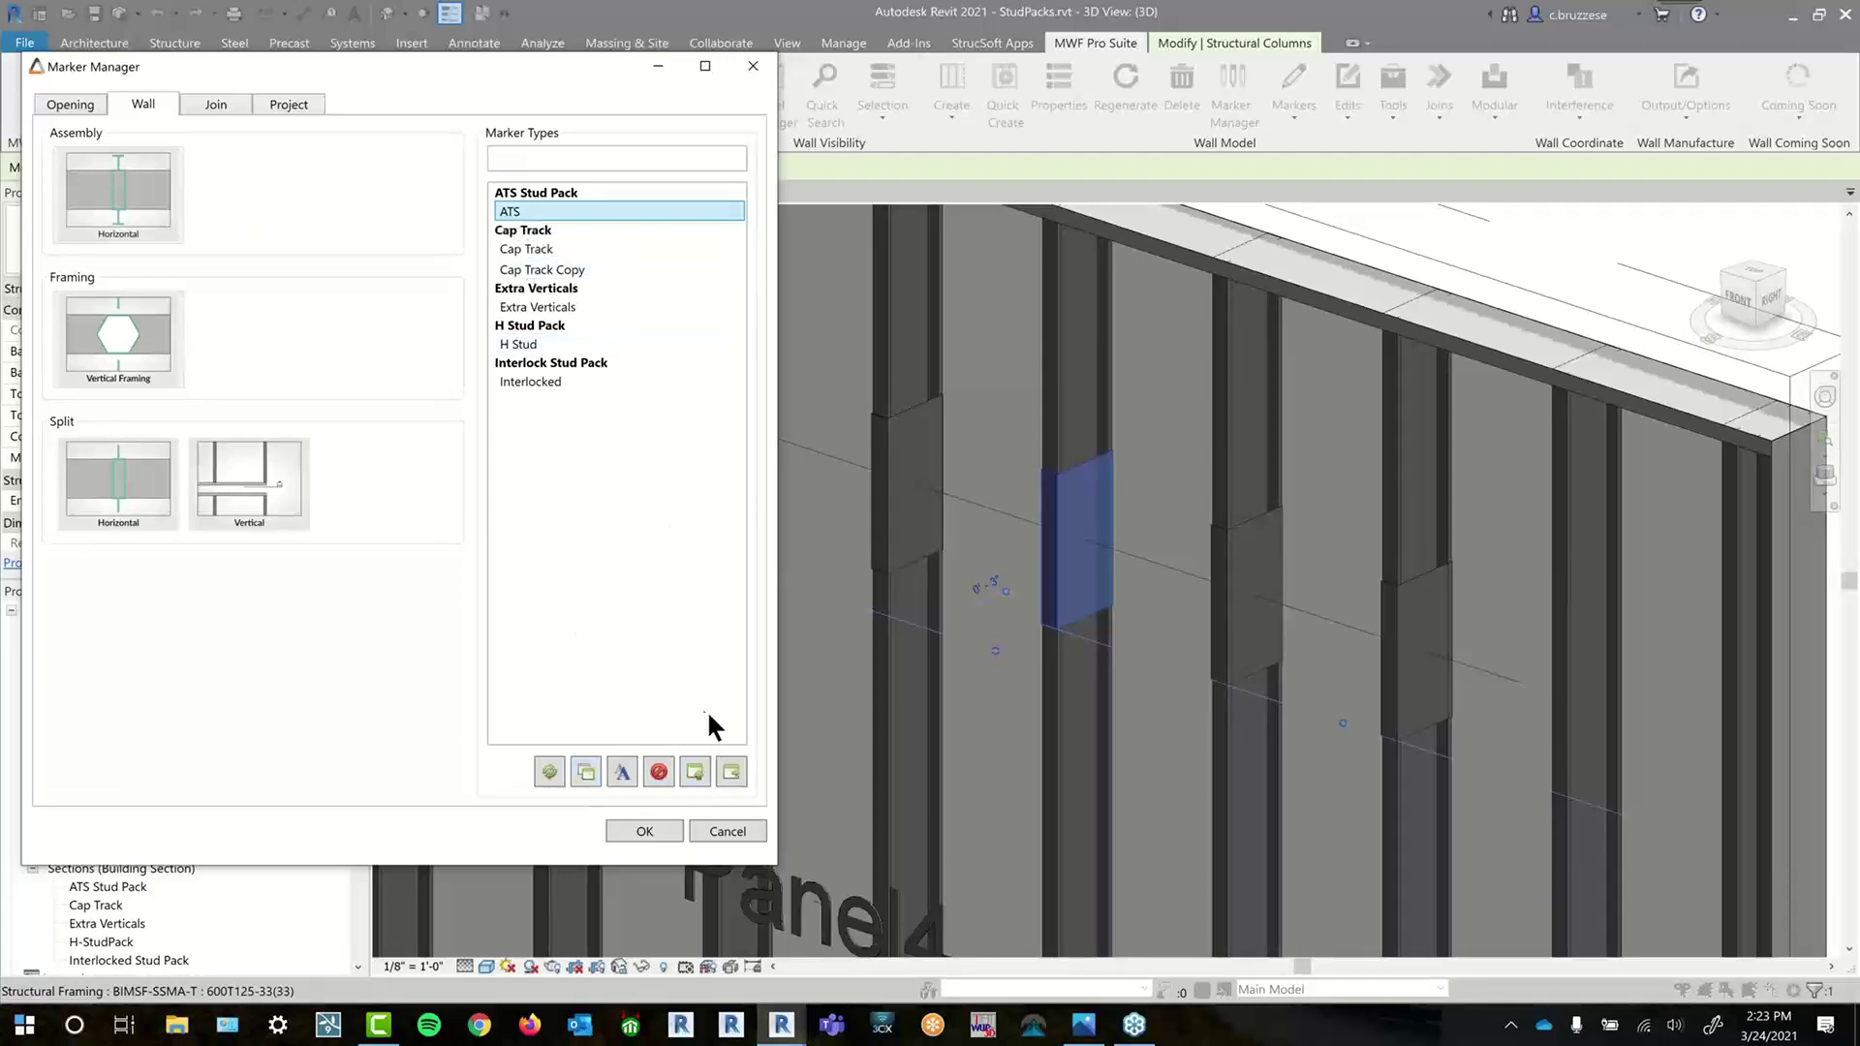
- Close Marker Manager, the 3D and Cap Track views, and zoom the Level 1 plan to Panel5
click(725, 832)
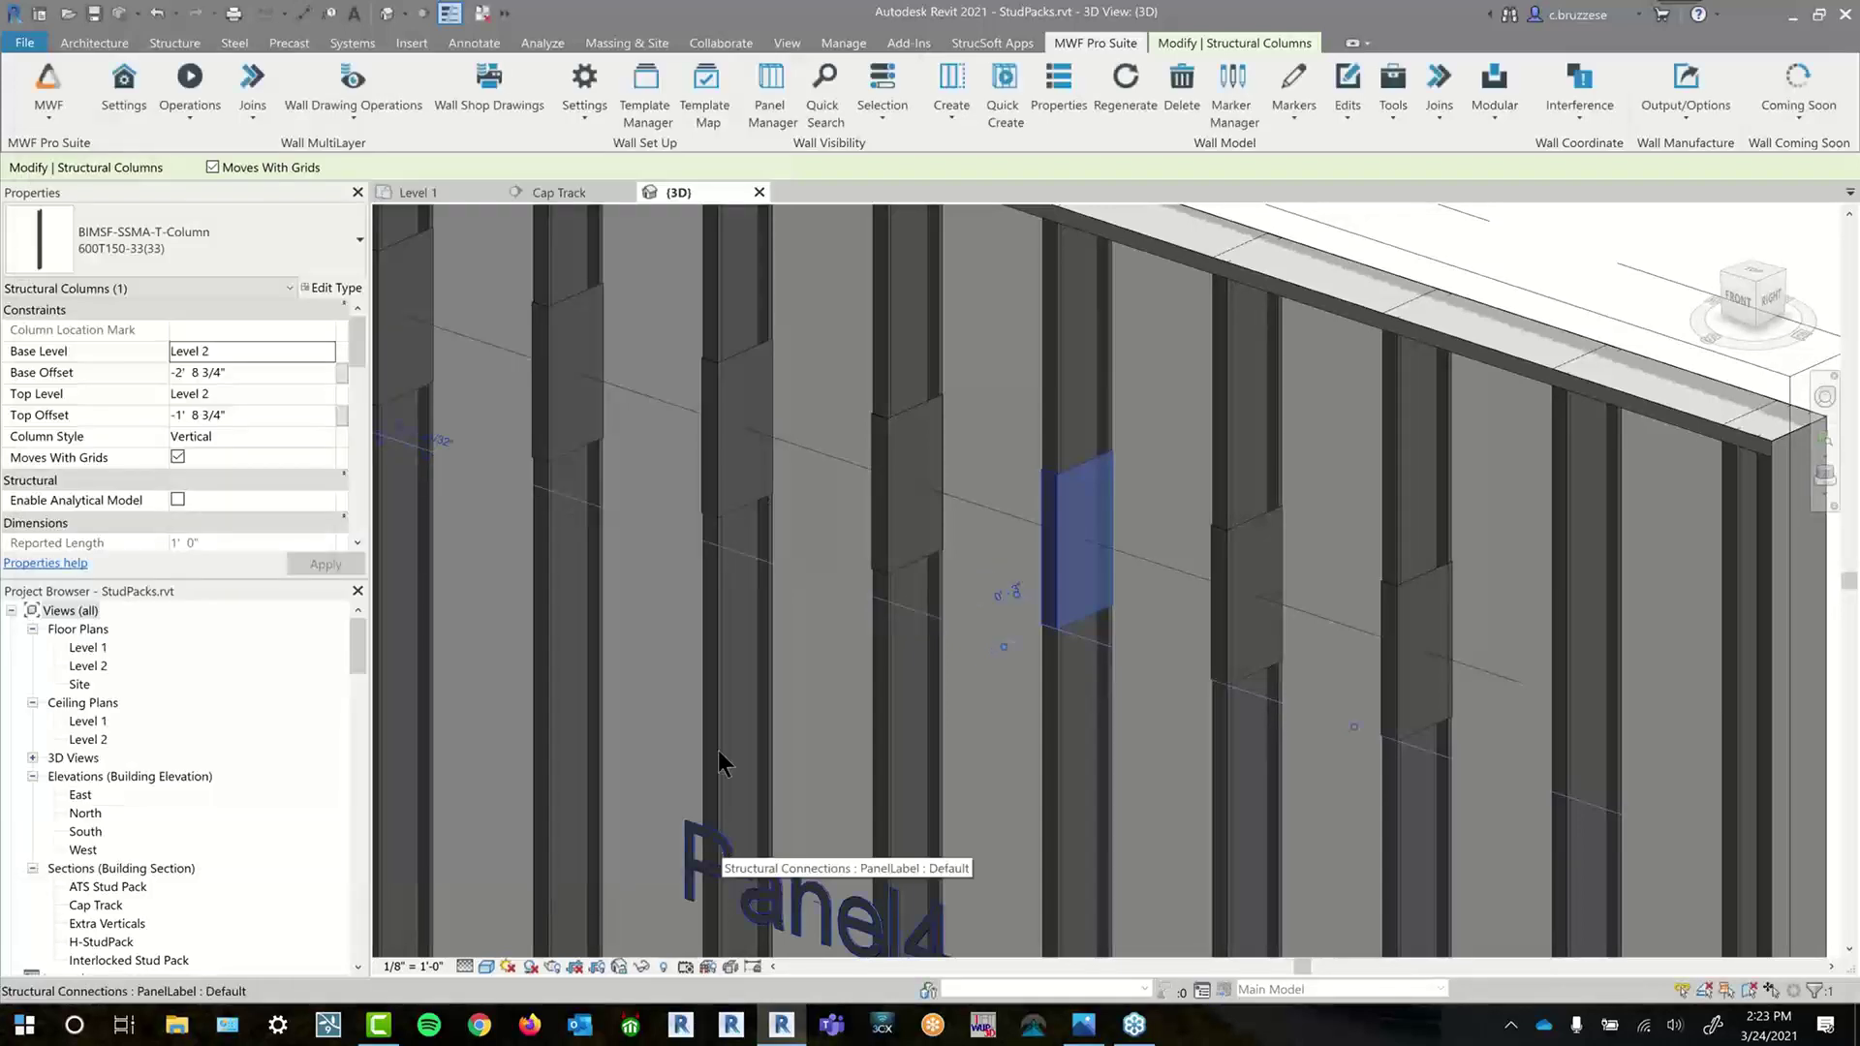
click(761, 191)
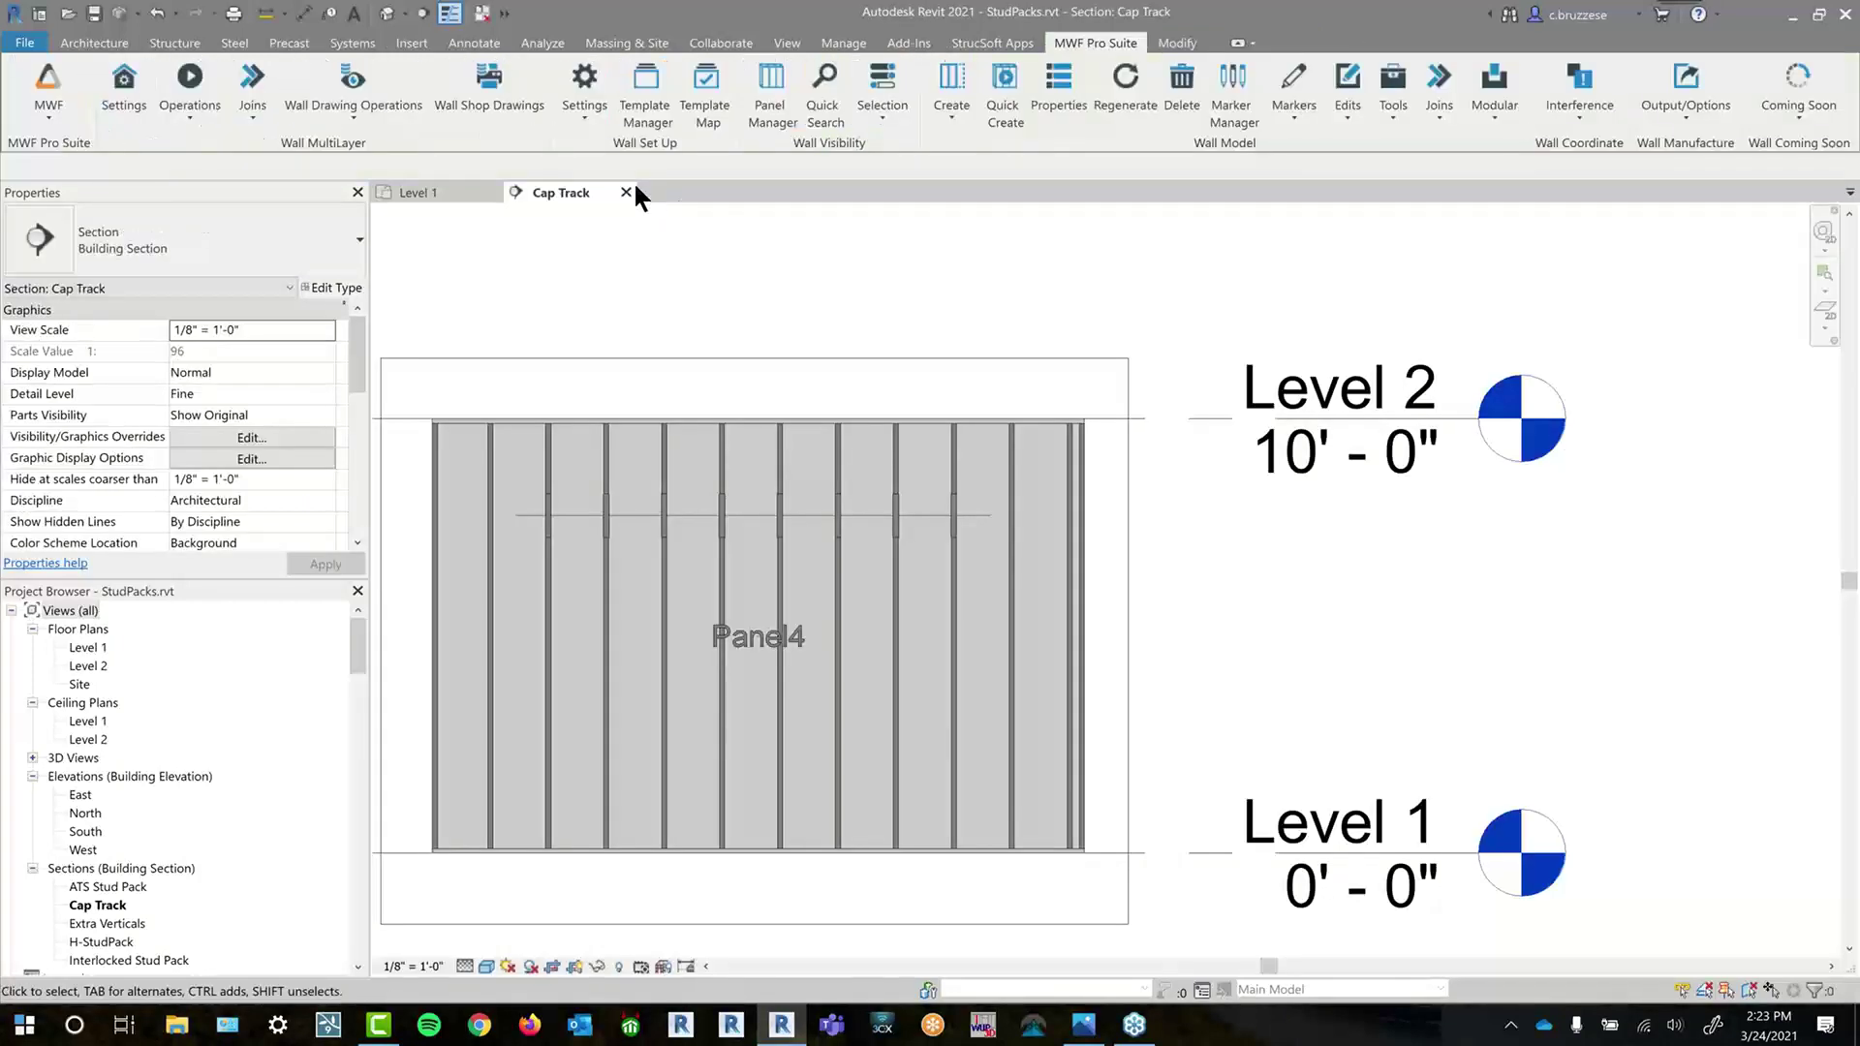
click(626, 193)
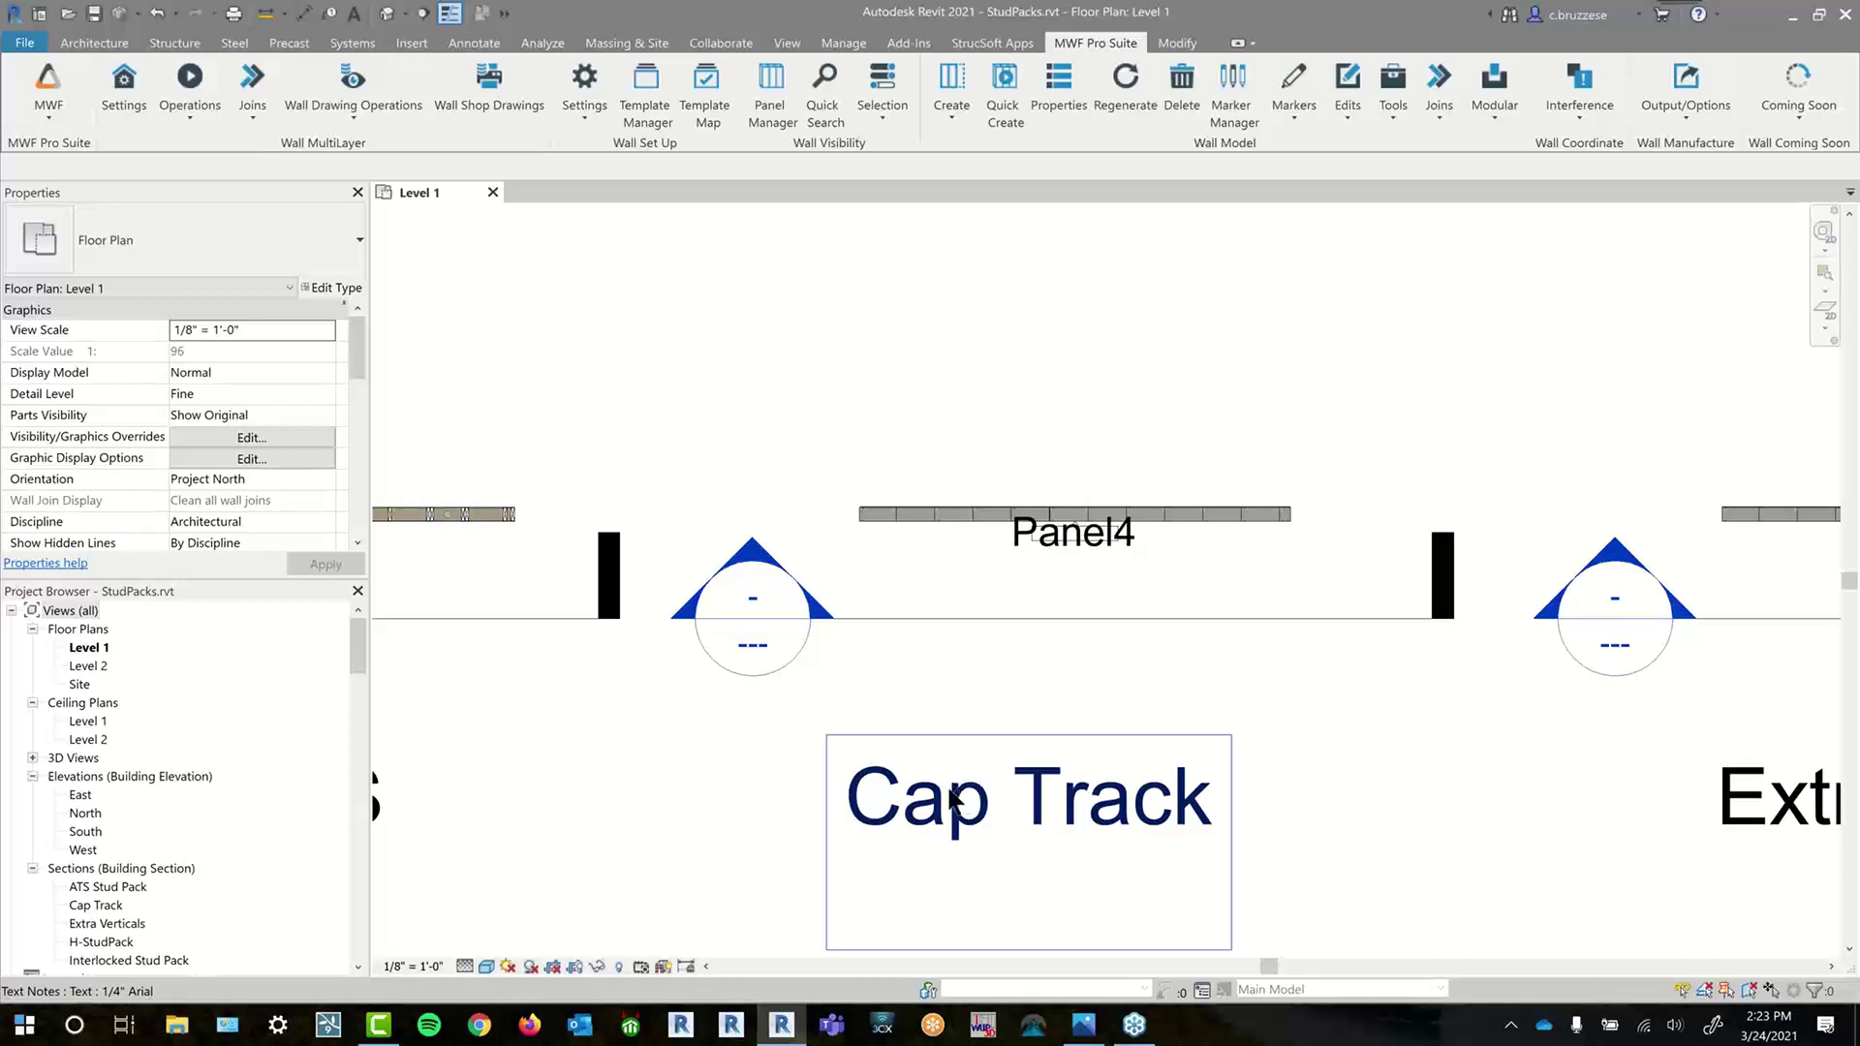
scroll(1533, 818, down, 2)
middle_drag(1647, 870, 901, 777)
scroll(1163, 694, up, 2)
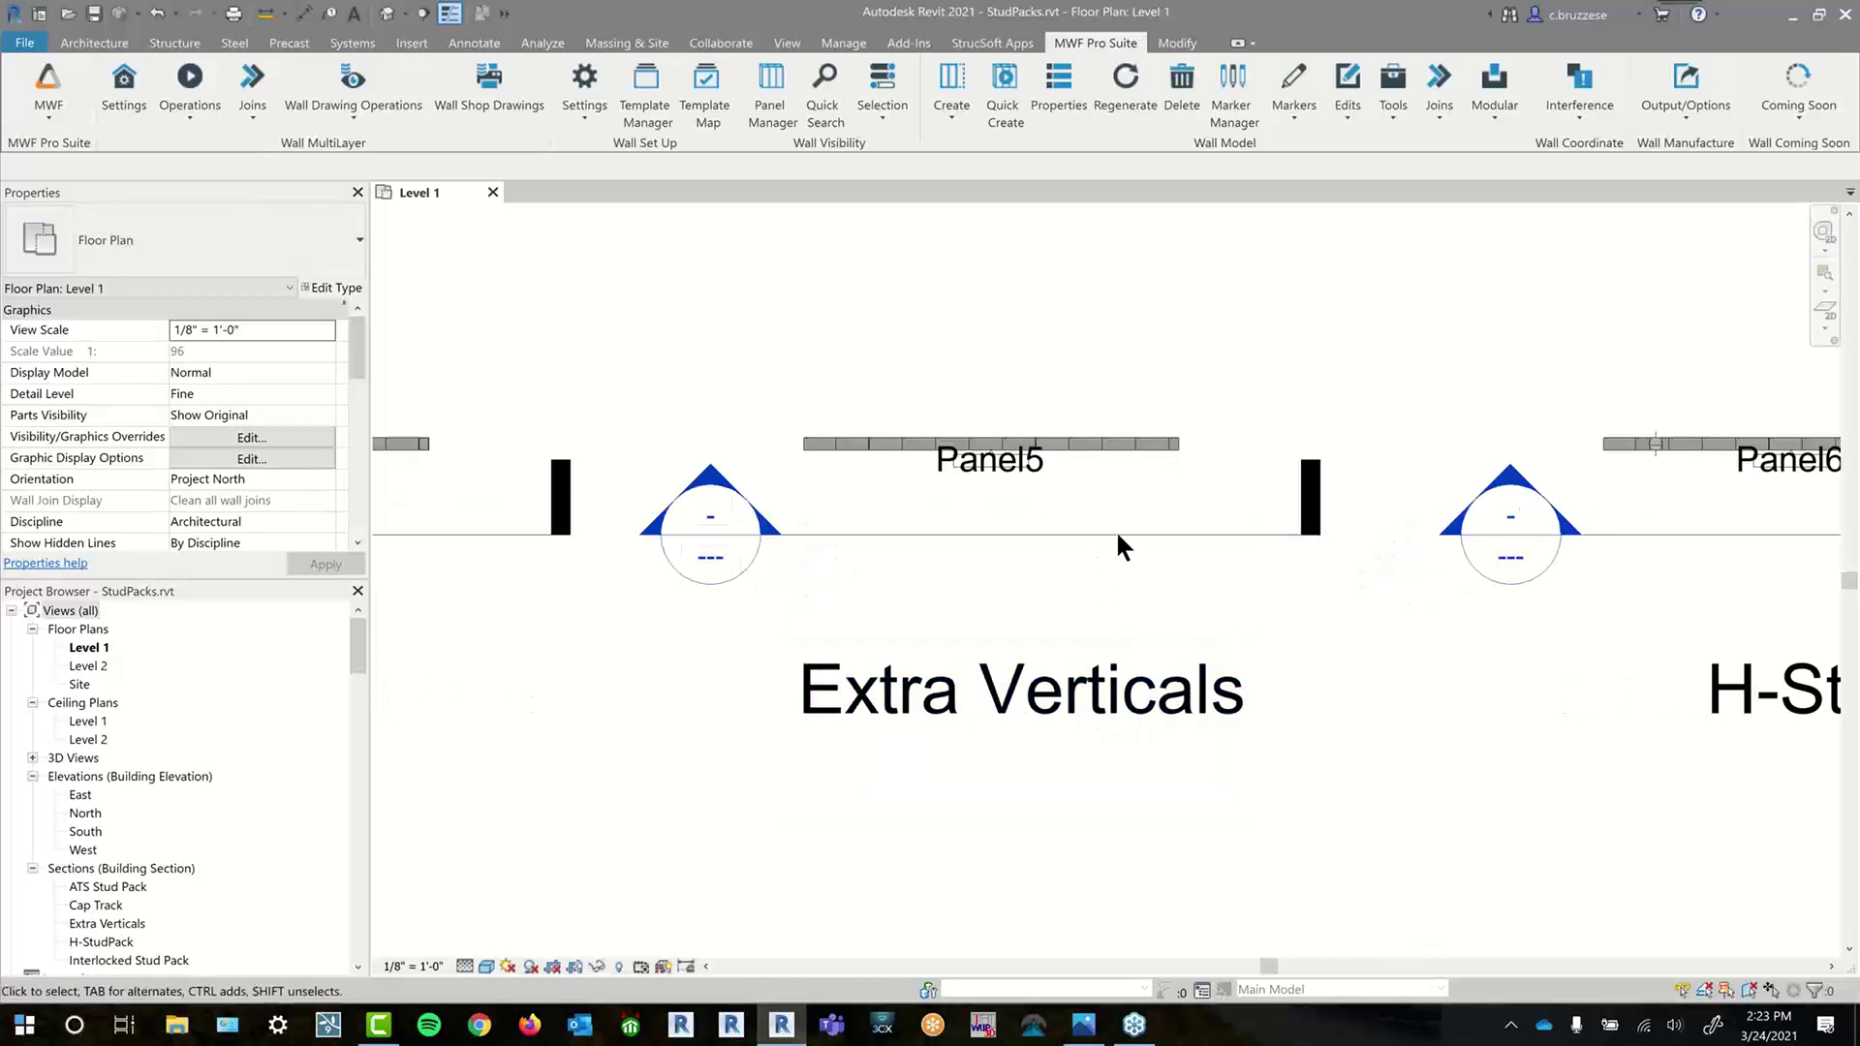
- Open the Extra Verticals marker's Type Parameter Form from Wall vertical framing, then close it
click(1235, 107)
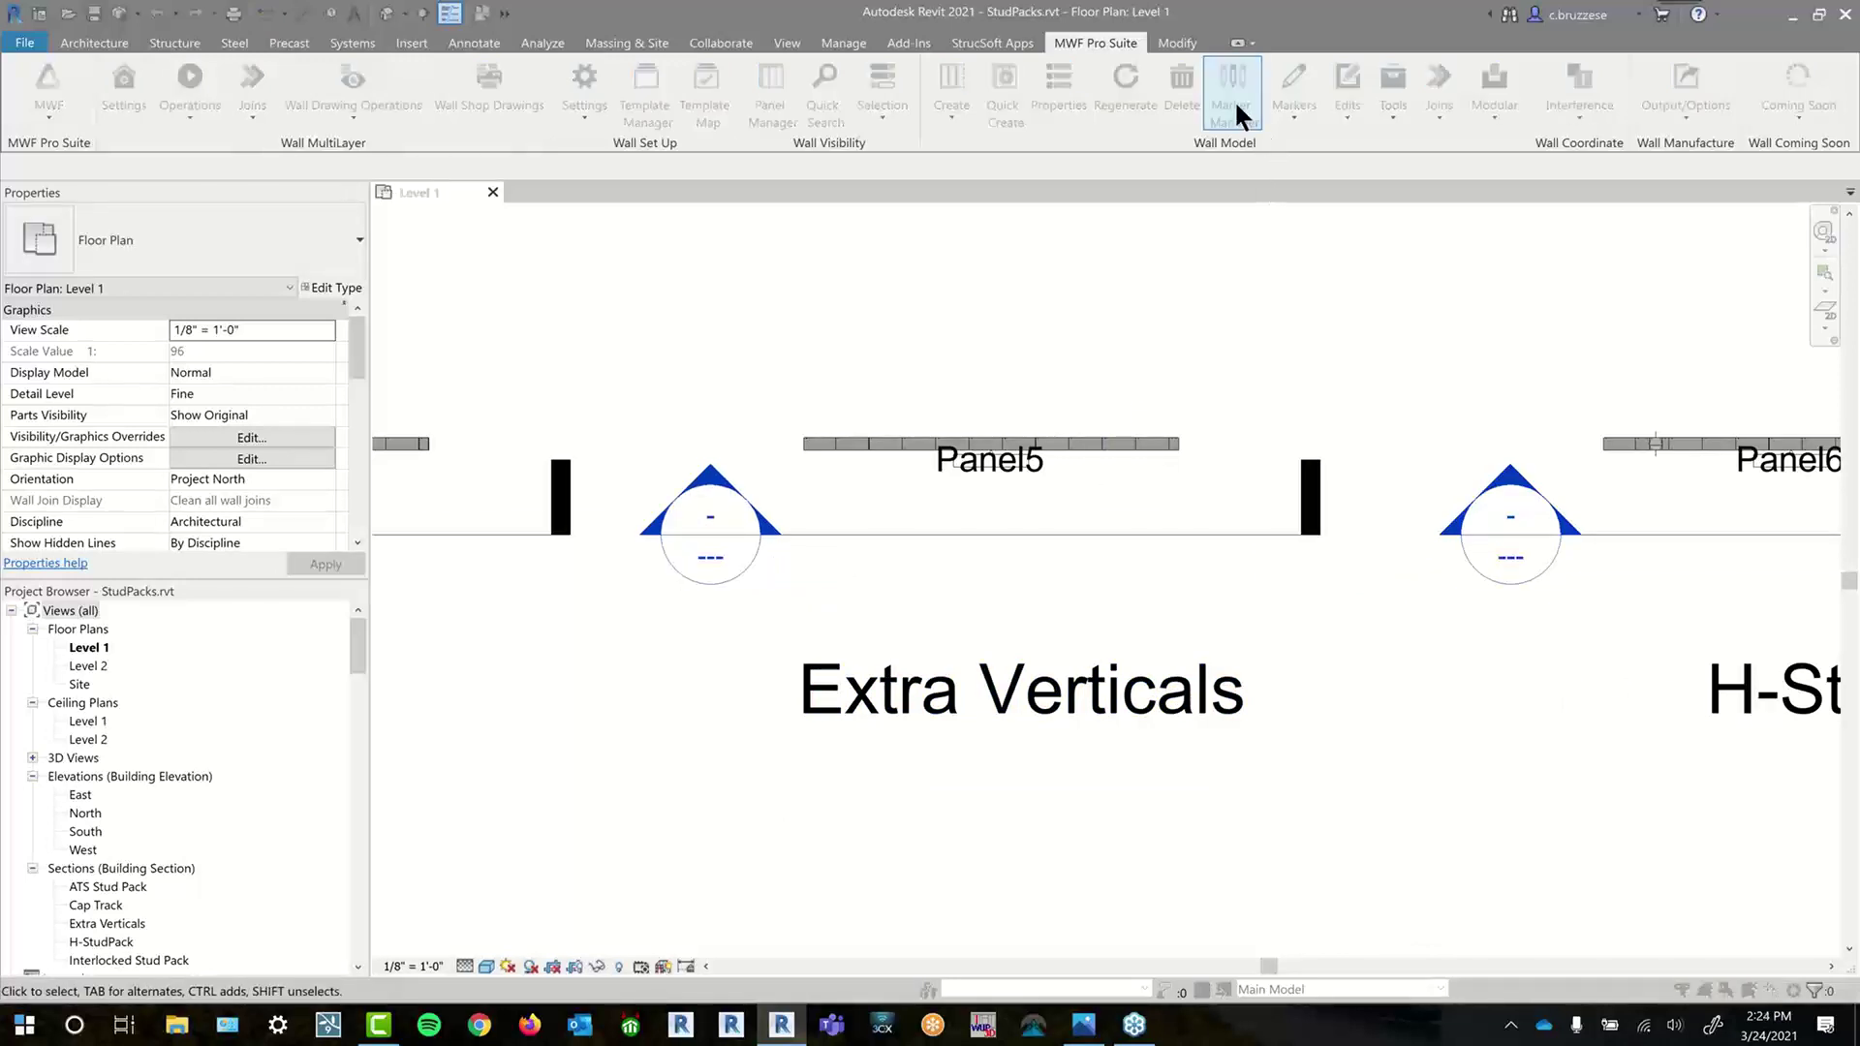
click(668, 144)
click(698, 383)
click(1106, 346)
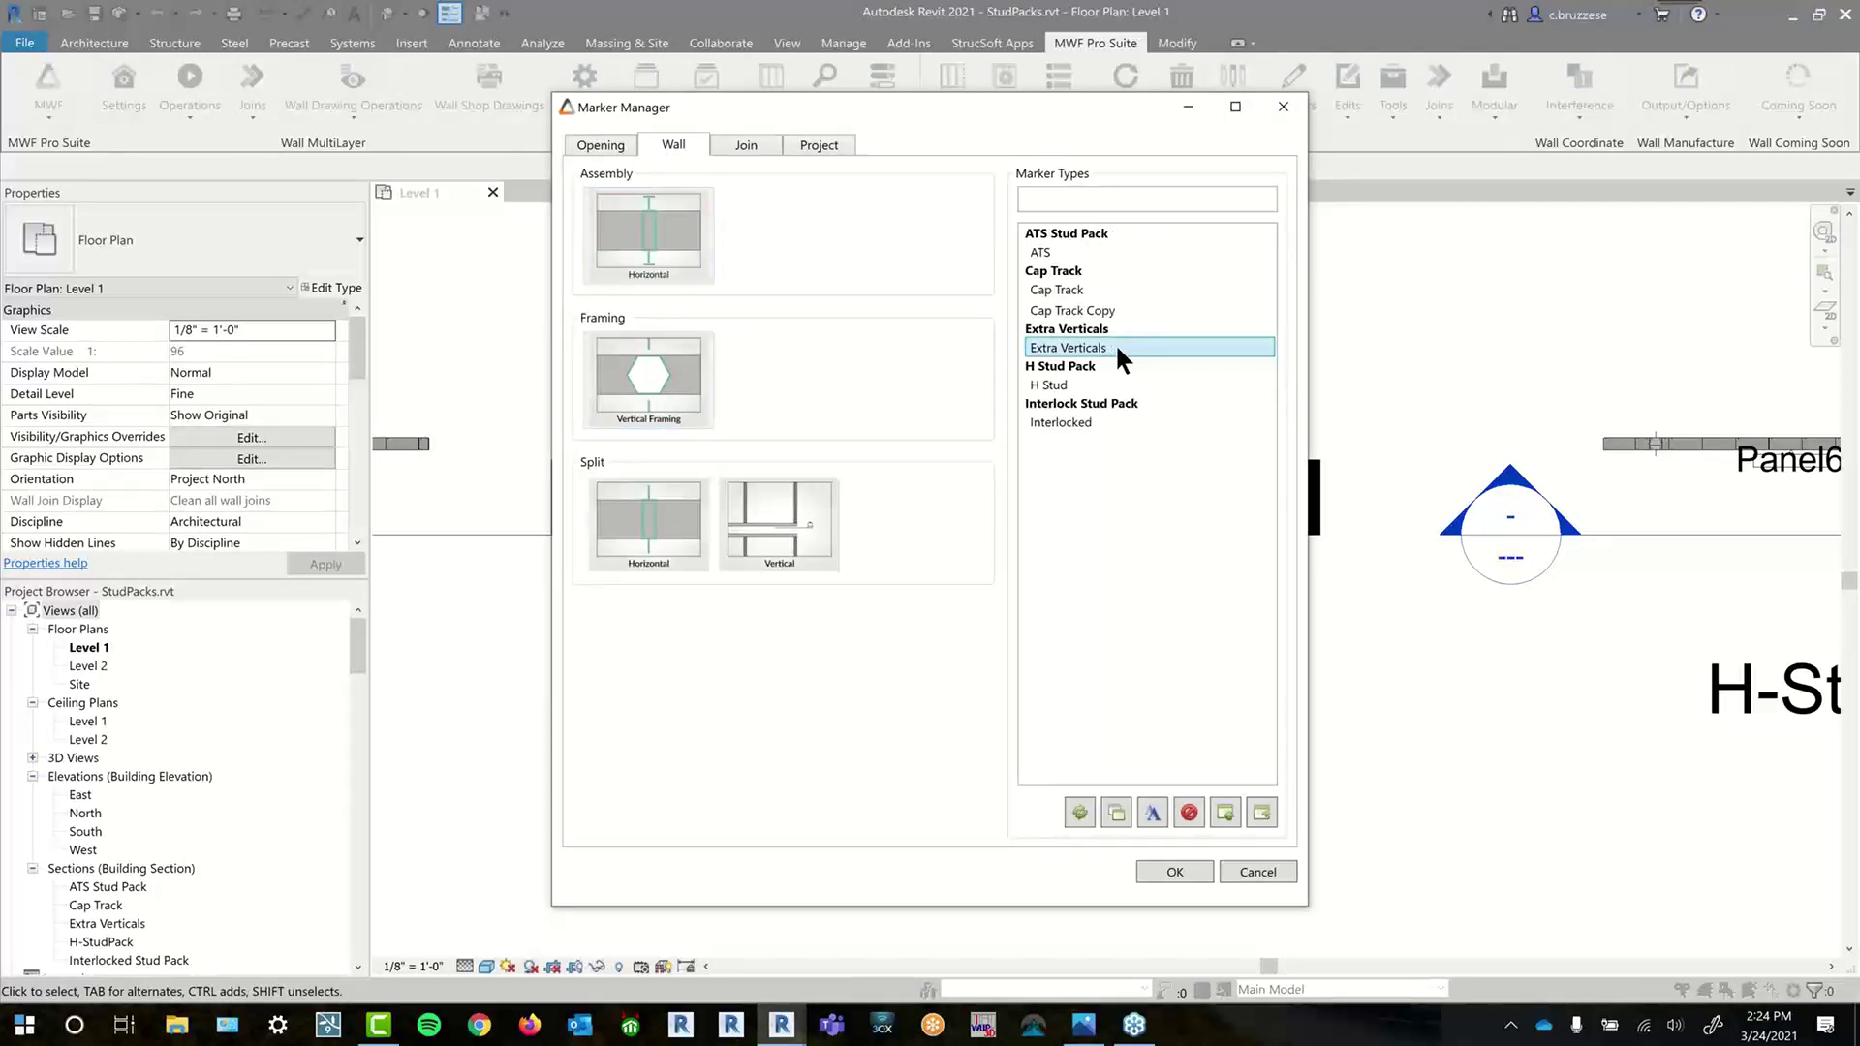
double_click(1117, 348)
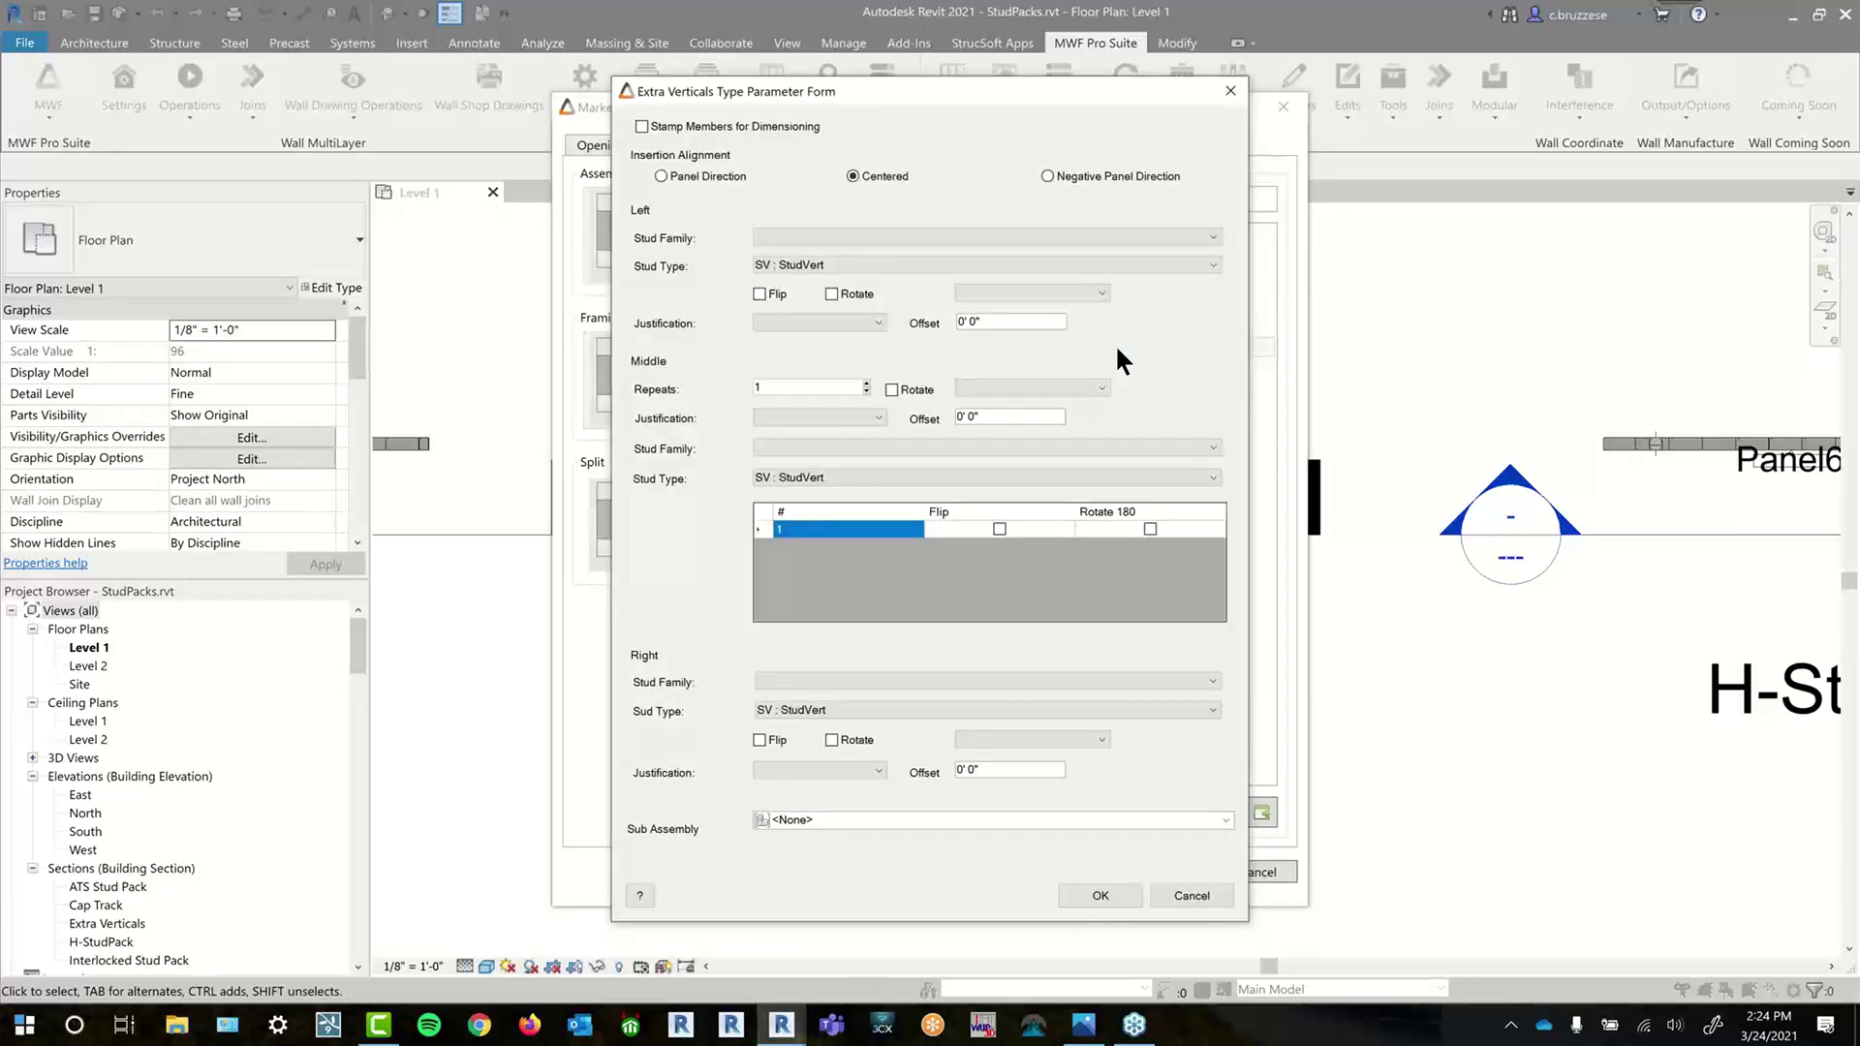
mouse_move(1078, 107)
mouse_down()
mouse_move(1056, 106)
mouse_move(1262, 125)
mouse_move(1206, 117)
mouse_up()
key(Escape)
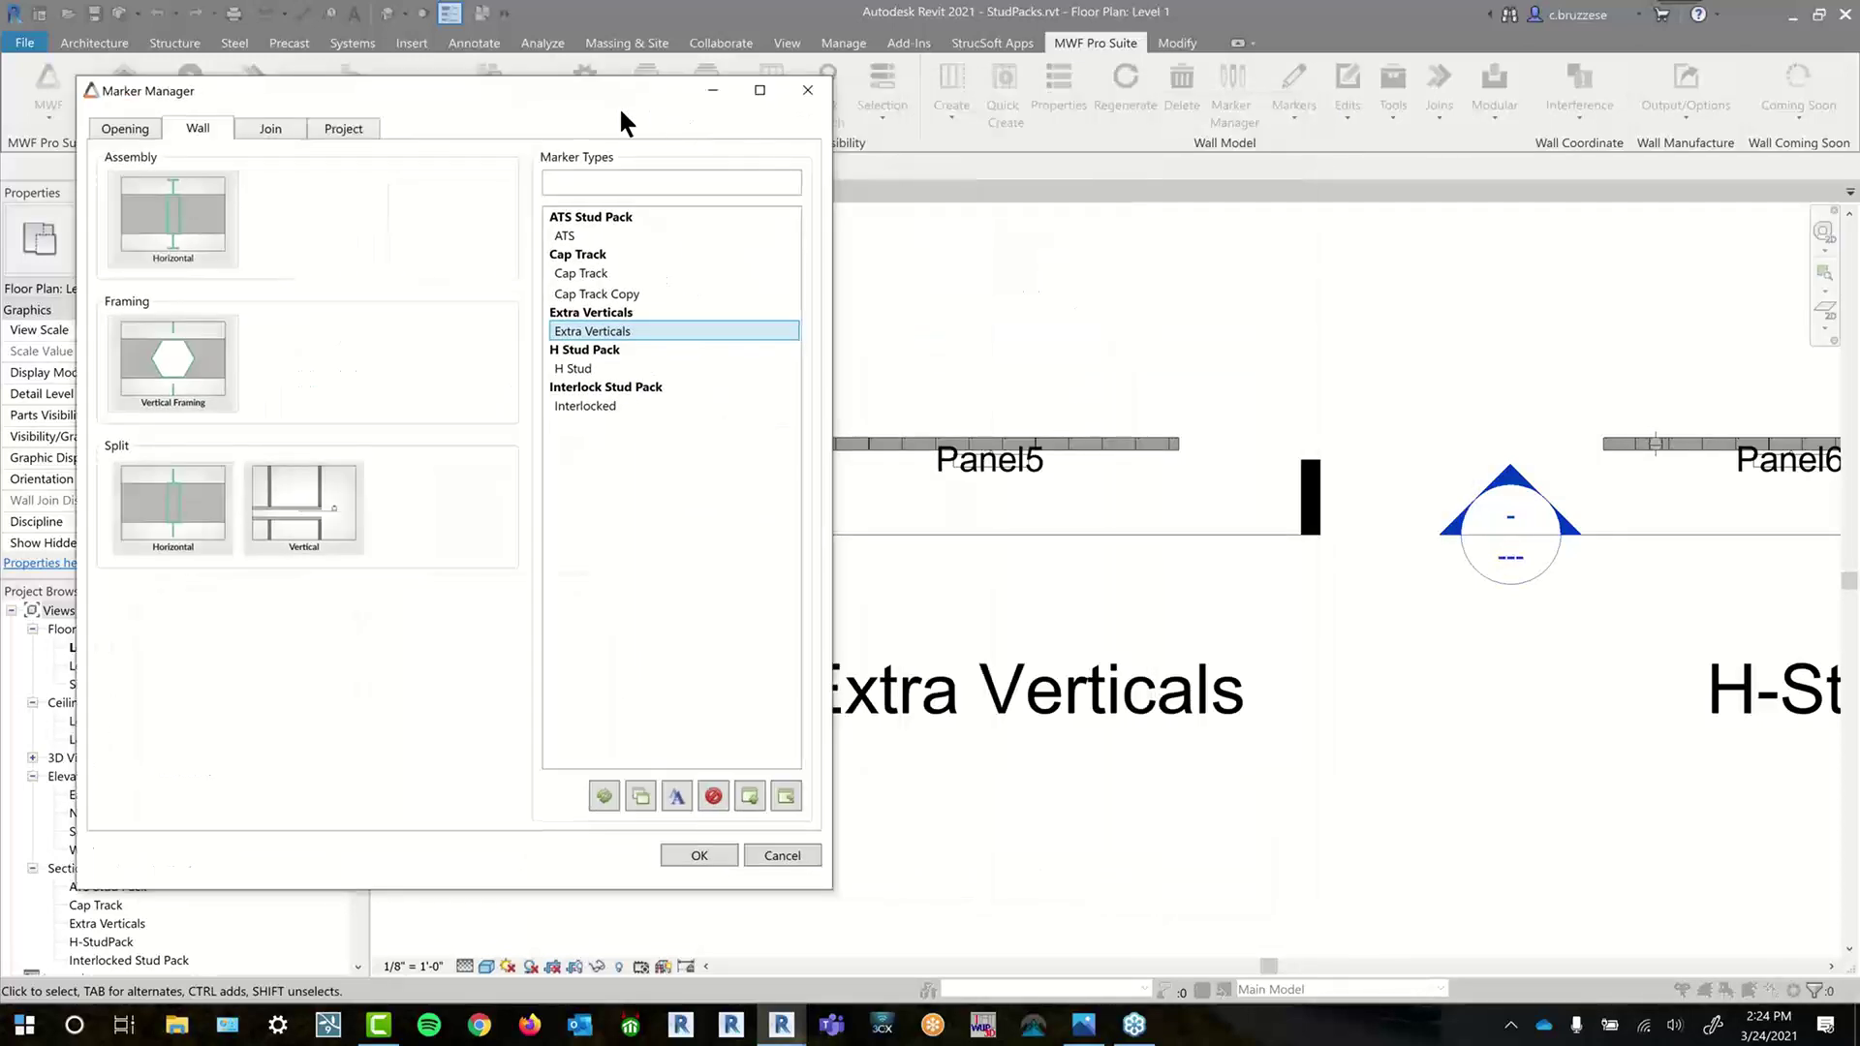
- Reopen Extra Verticals and try its stamping and insertion alignment options, restoring centered alignment
mouse_move(556, 104)
mouse_down()
mouse_move(413, 97)
mouse_move(478, 121)
mouse_up()
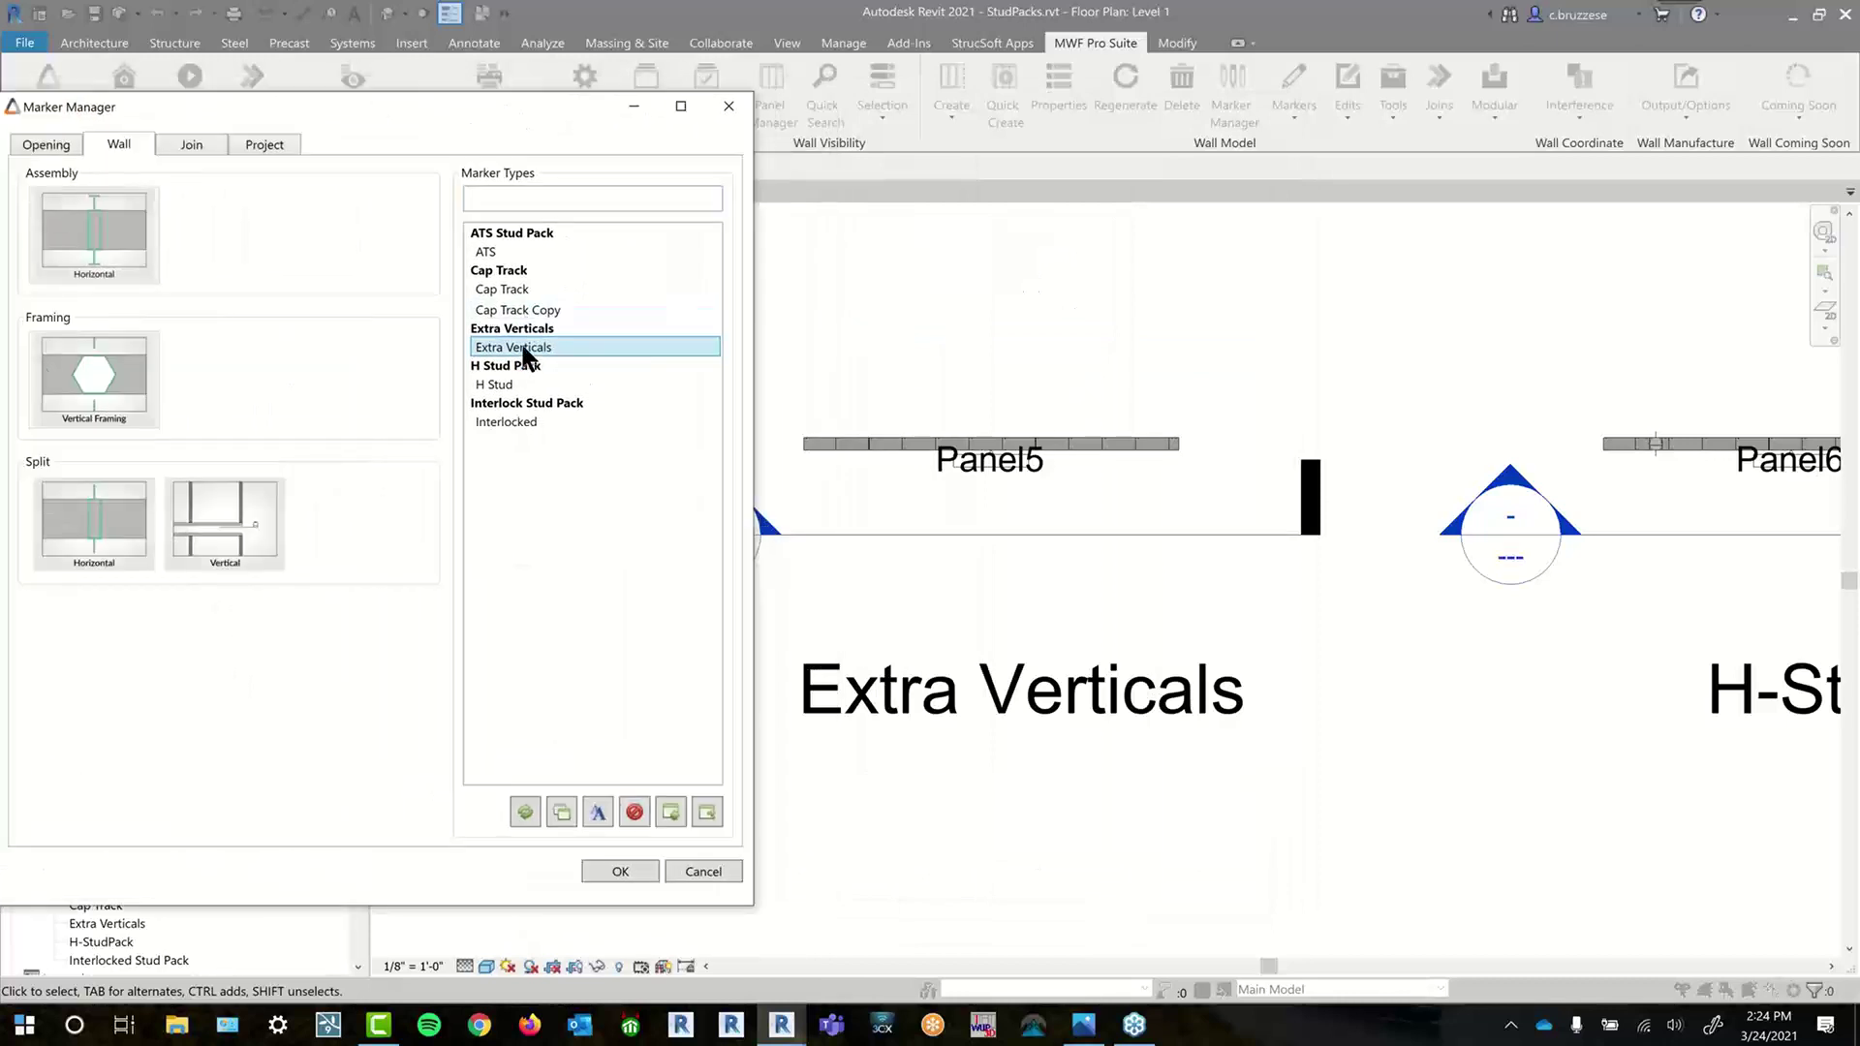
double_click(544, 347)
drag(850, 91, 438, 74)
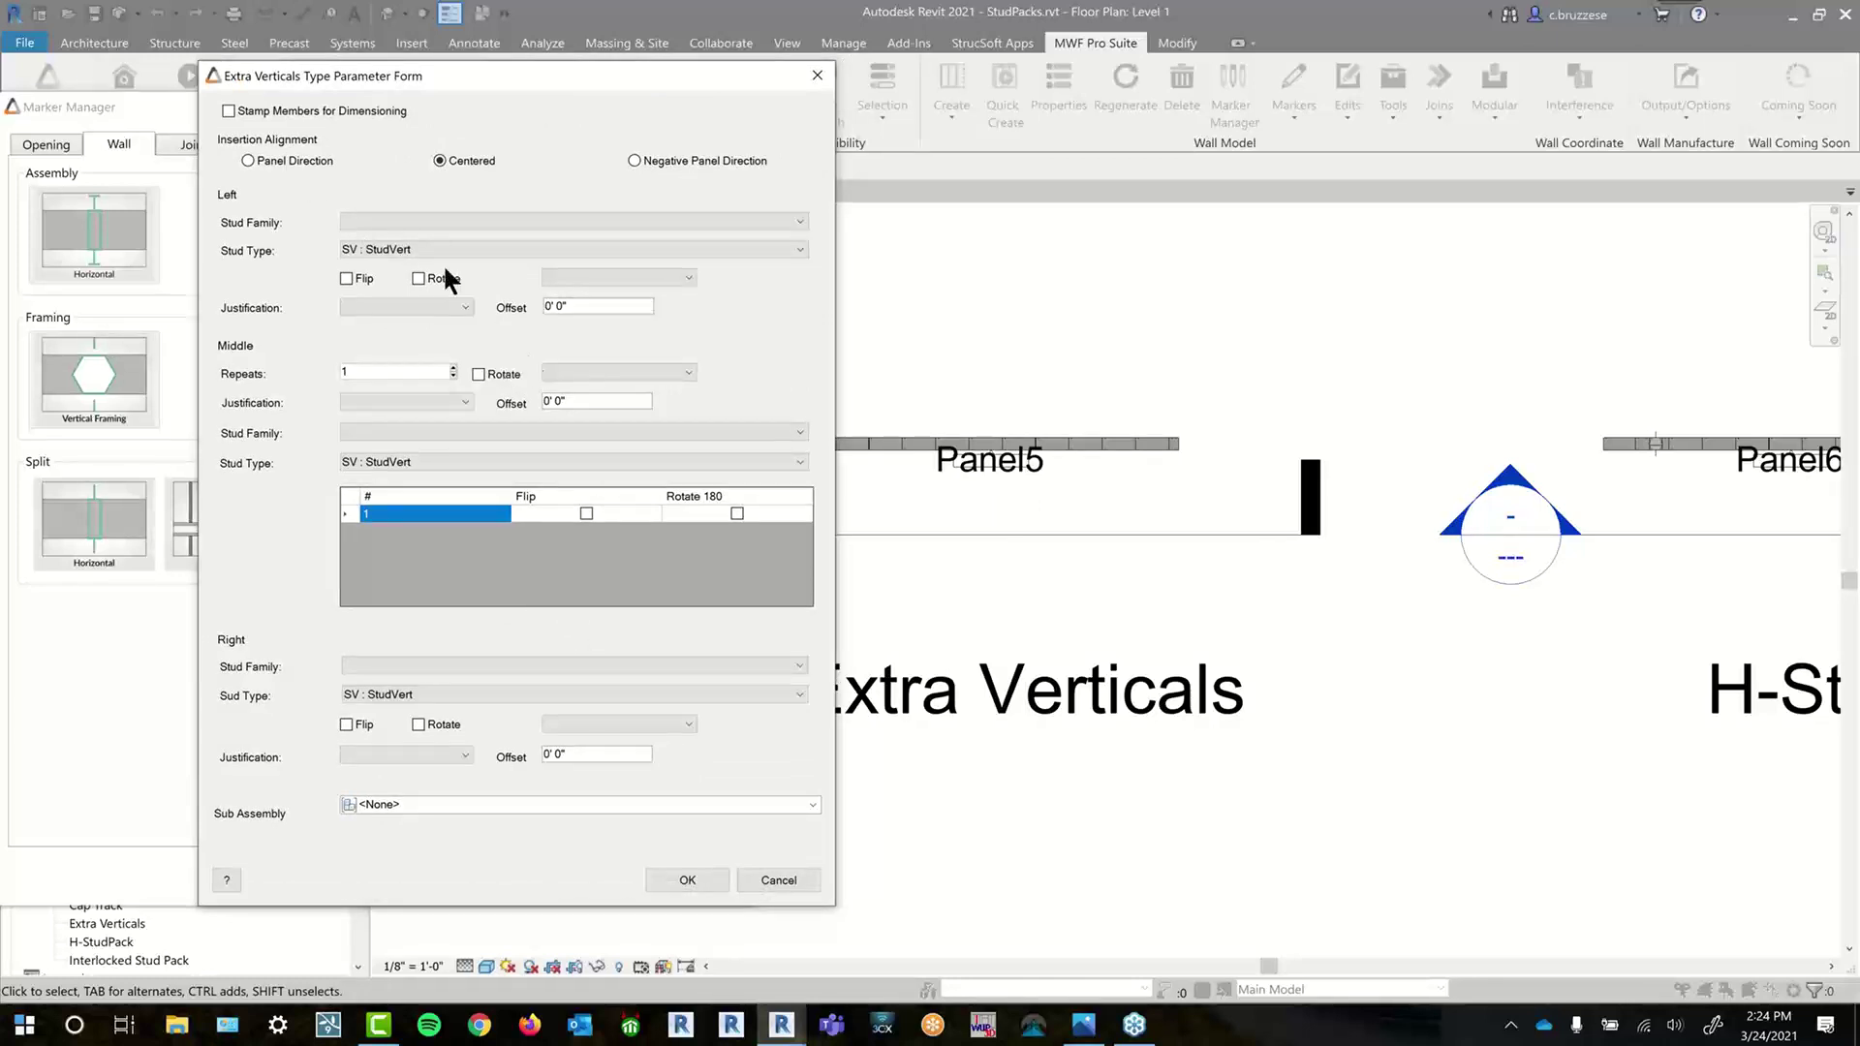
click(281, 108)
click(300, 161)
click(441, 161)
click(334, 110)
click(354, 116)
- Duplicate the Extra Verticals marker type as a new type named 'B2B'
click(779, 882)
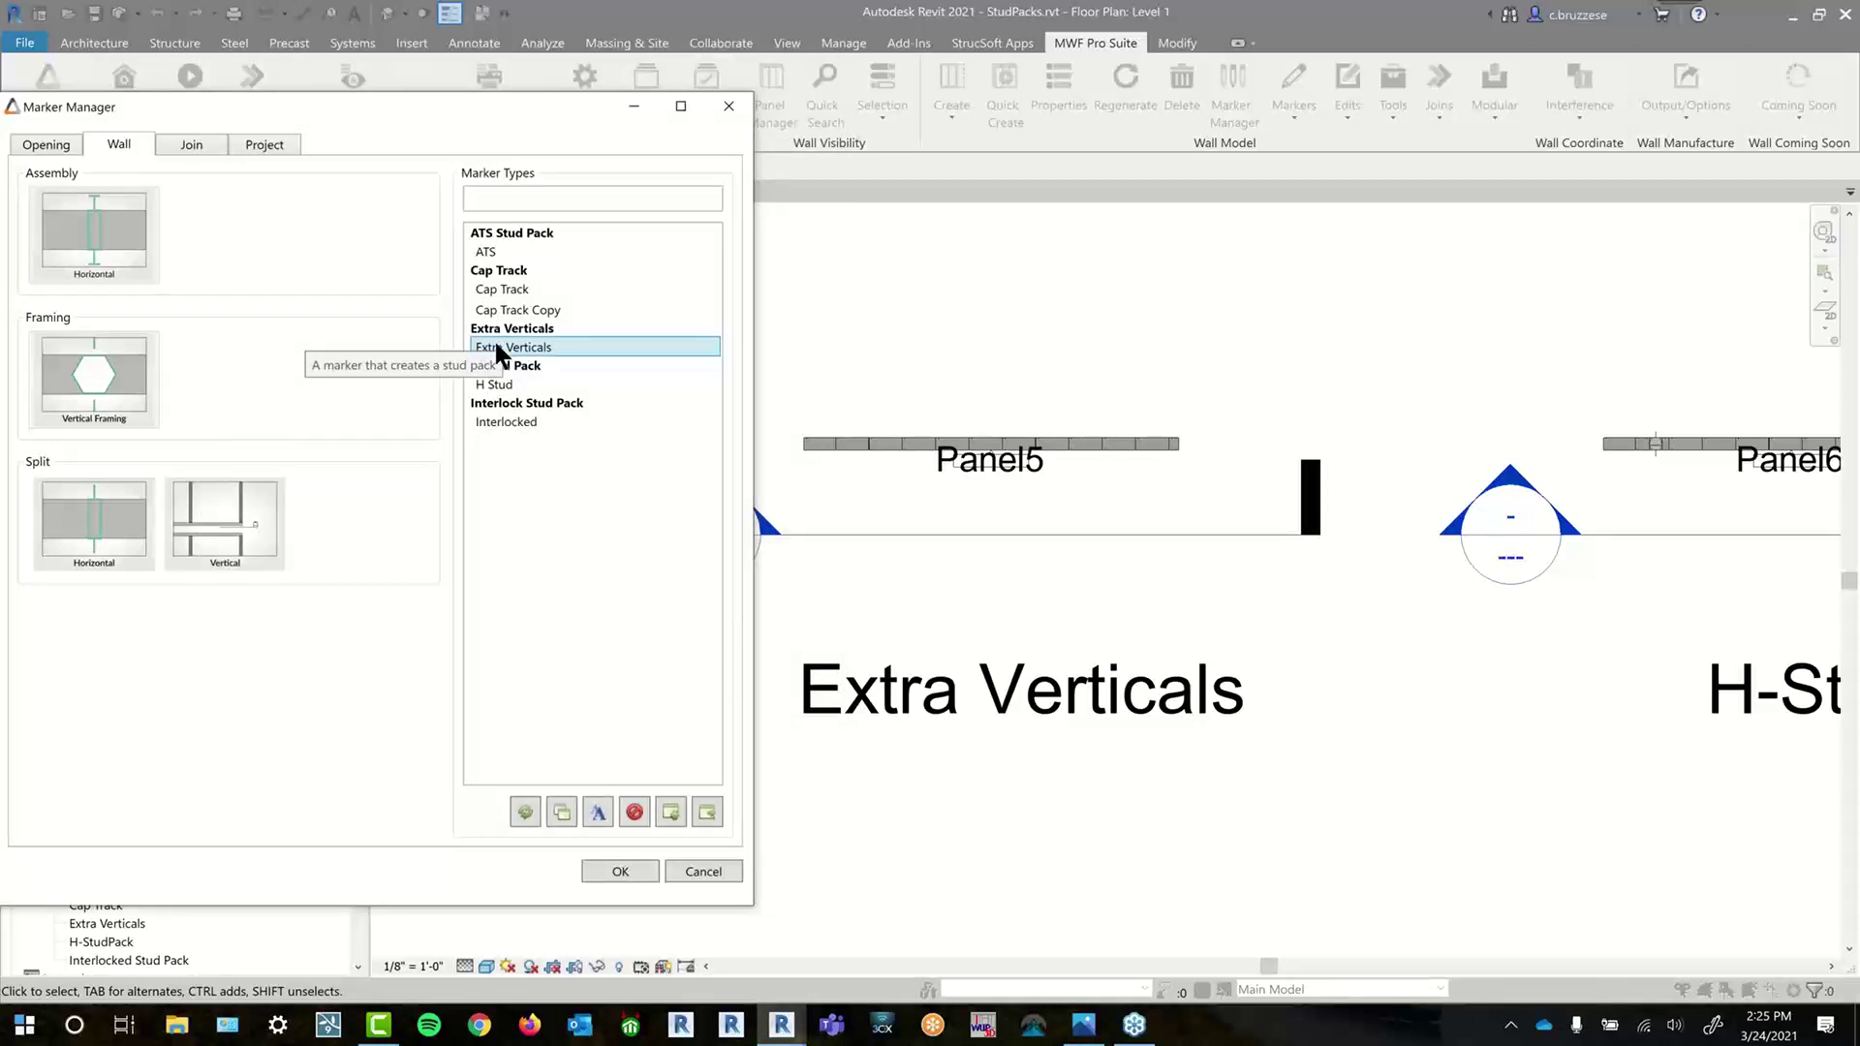
click(562, 812)
text(B2B)
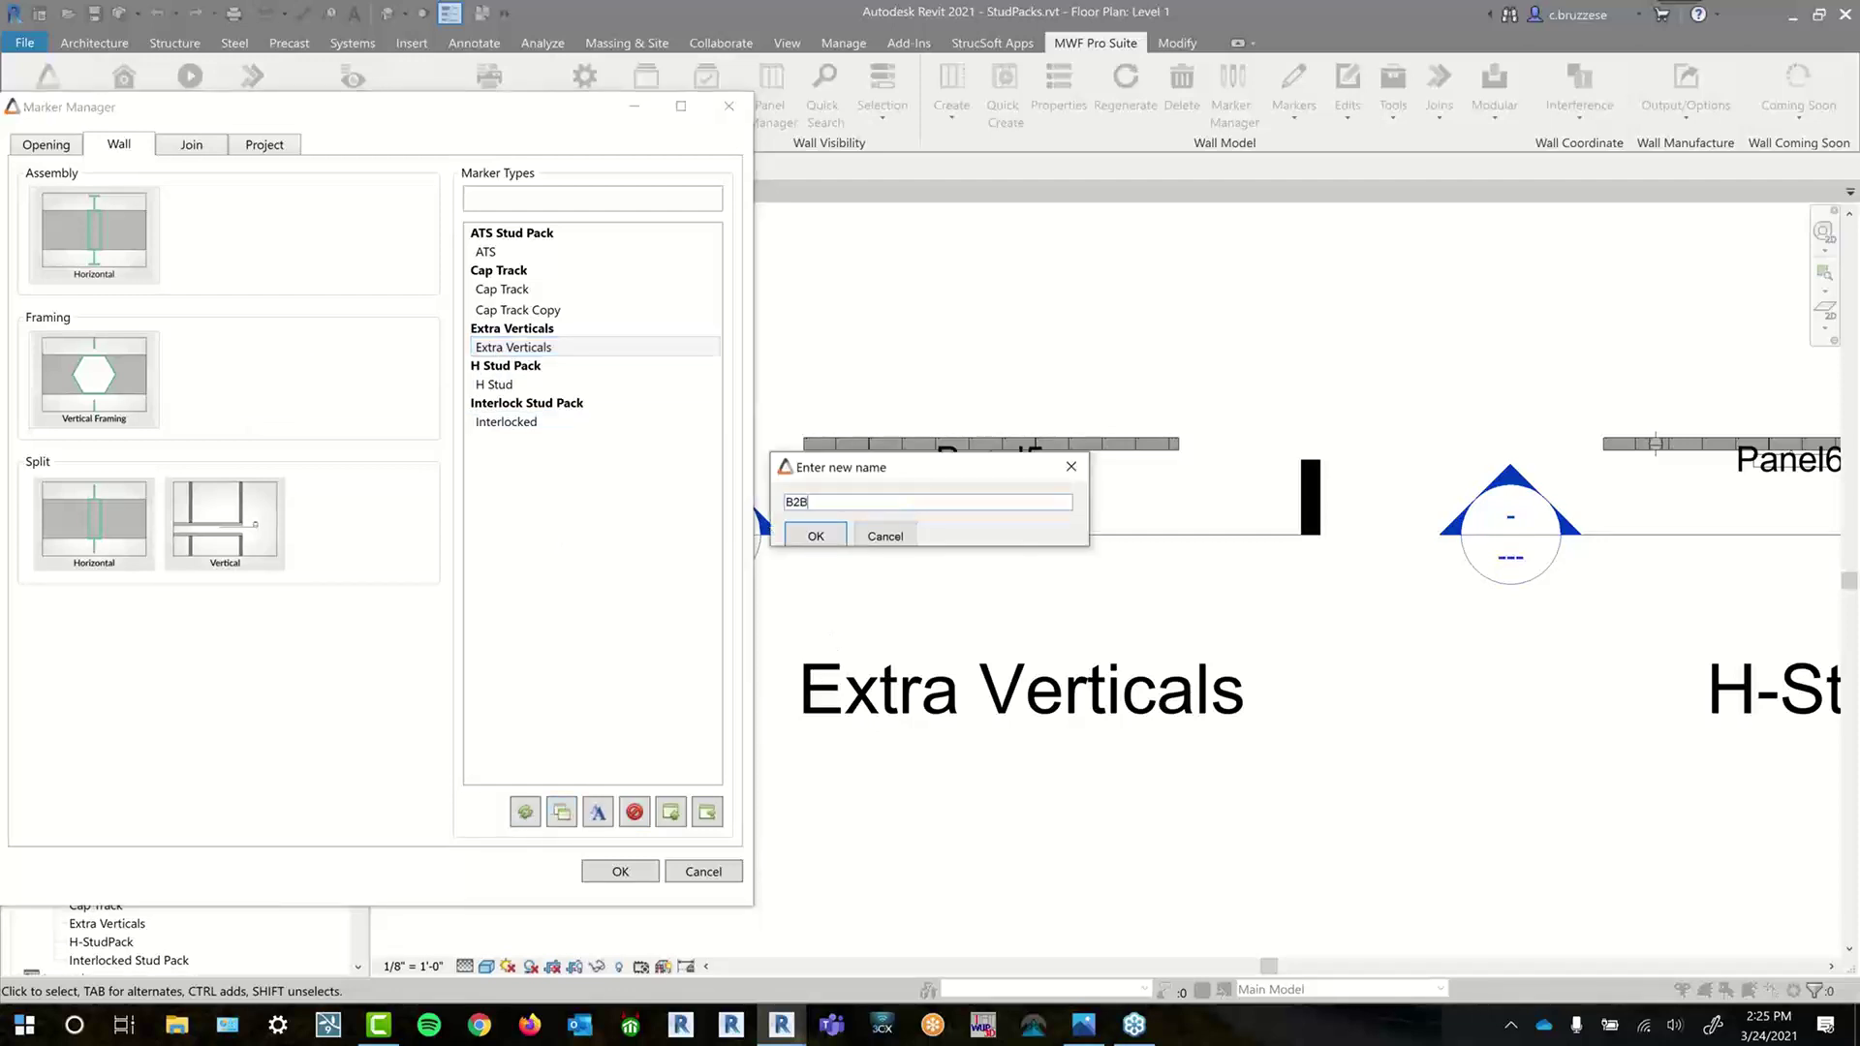
click(812, 535)
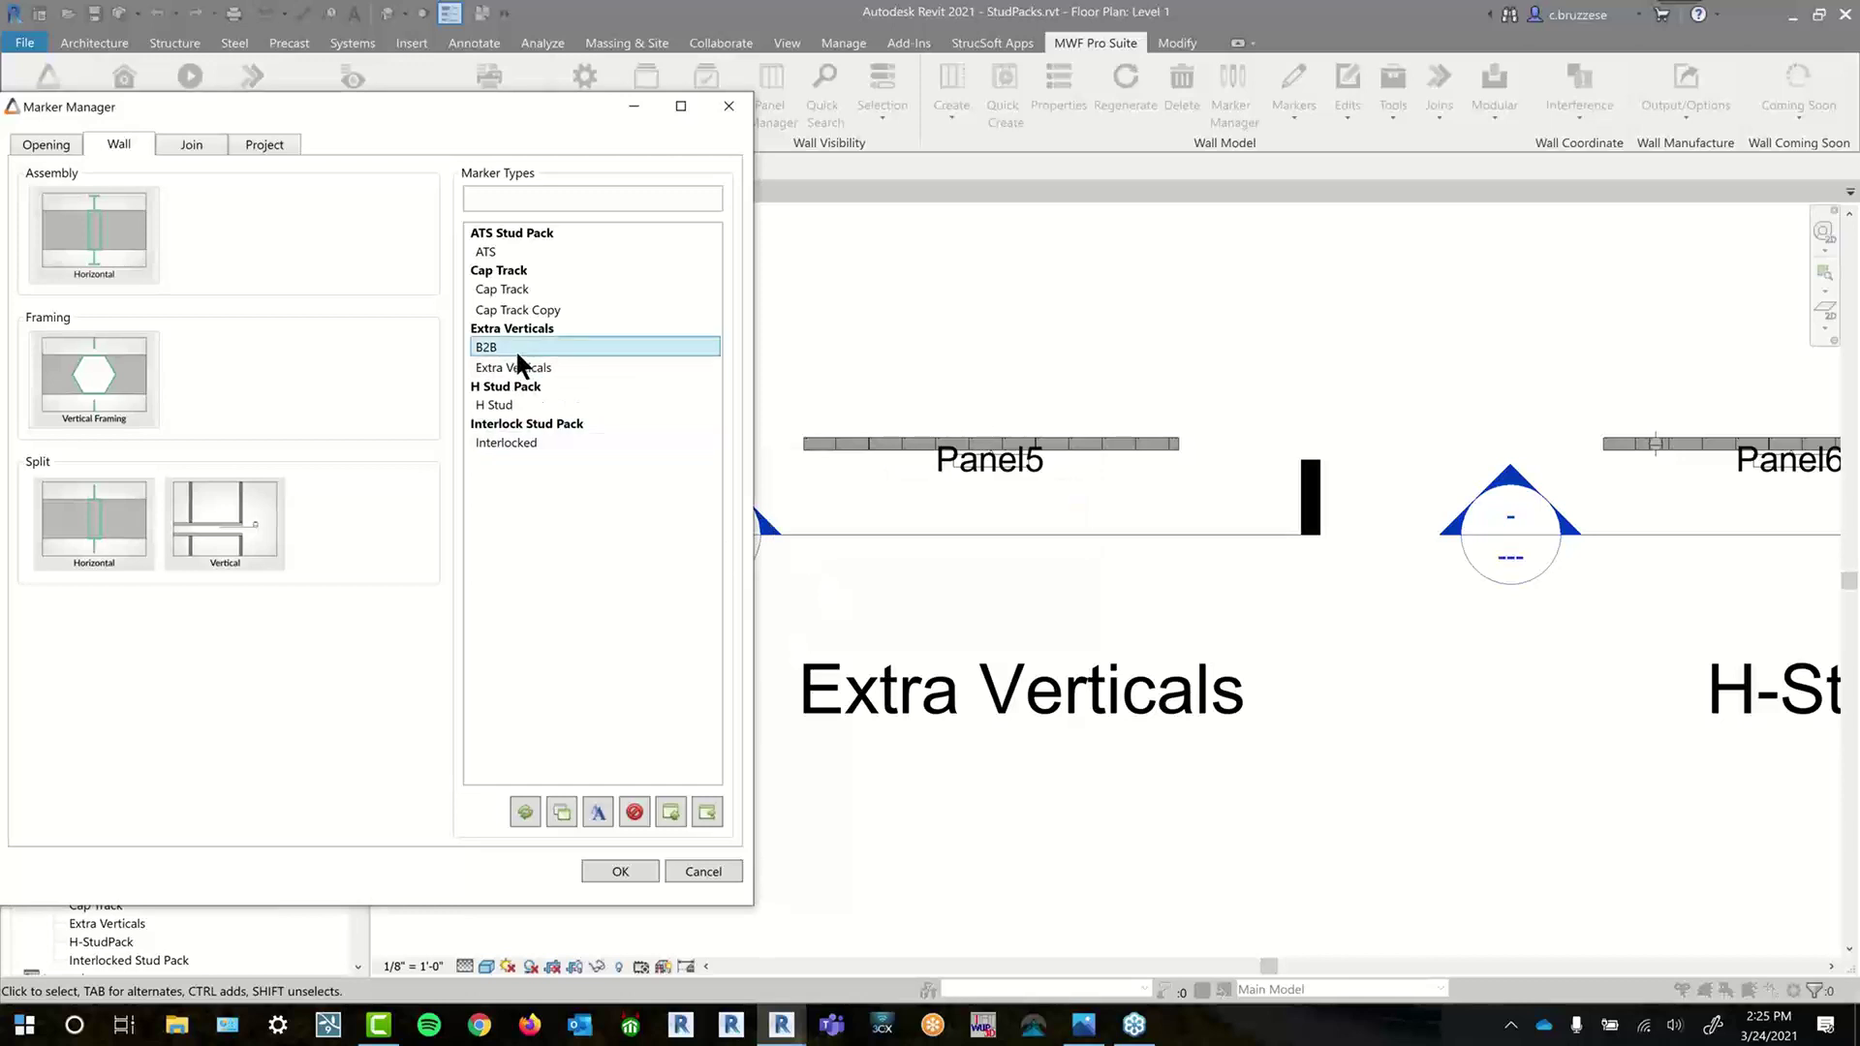
- Set B2B's middle repeats to 0 and both stud families to BIMSF-SSMA-S-Column : 600S137-33(33)
double_click(514, 347)
drag(692, 95, 331, 100)
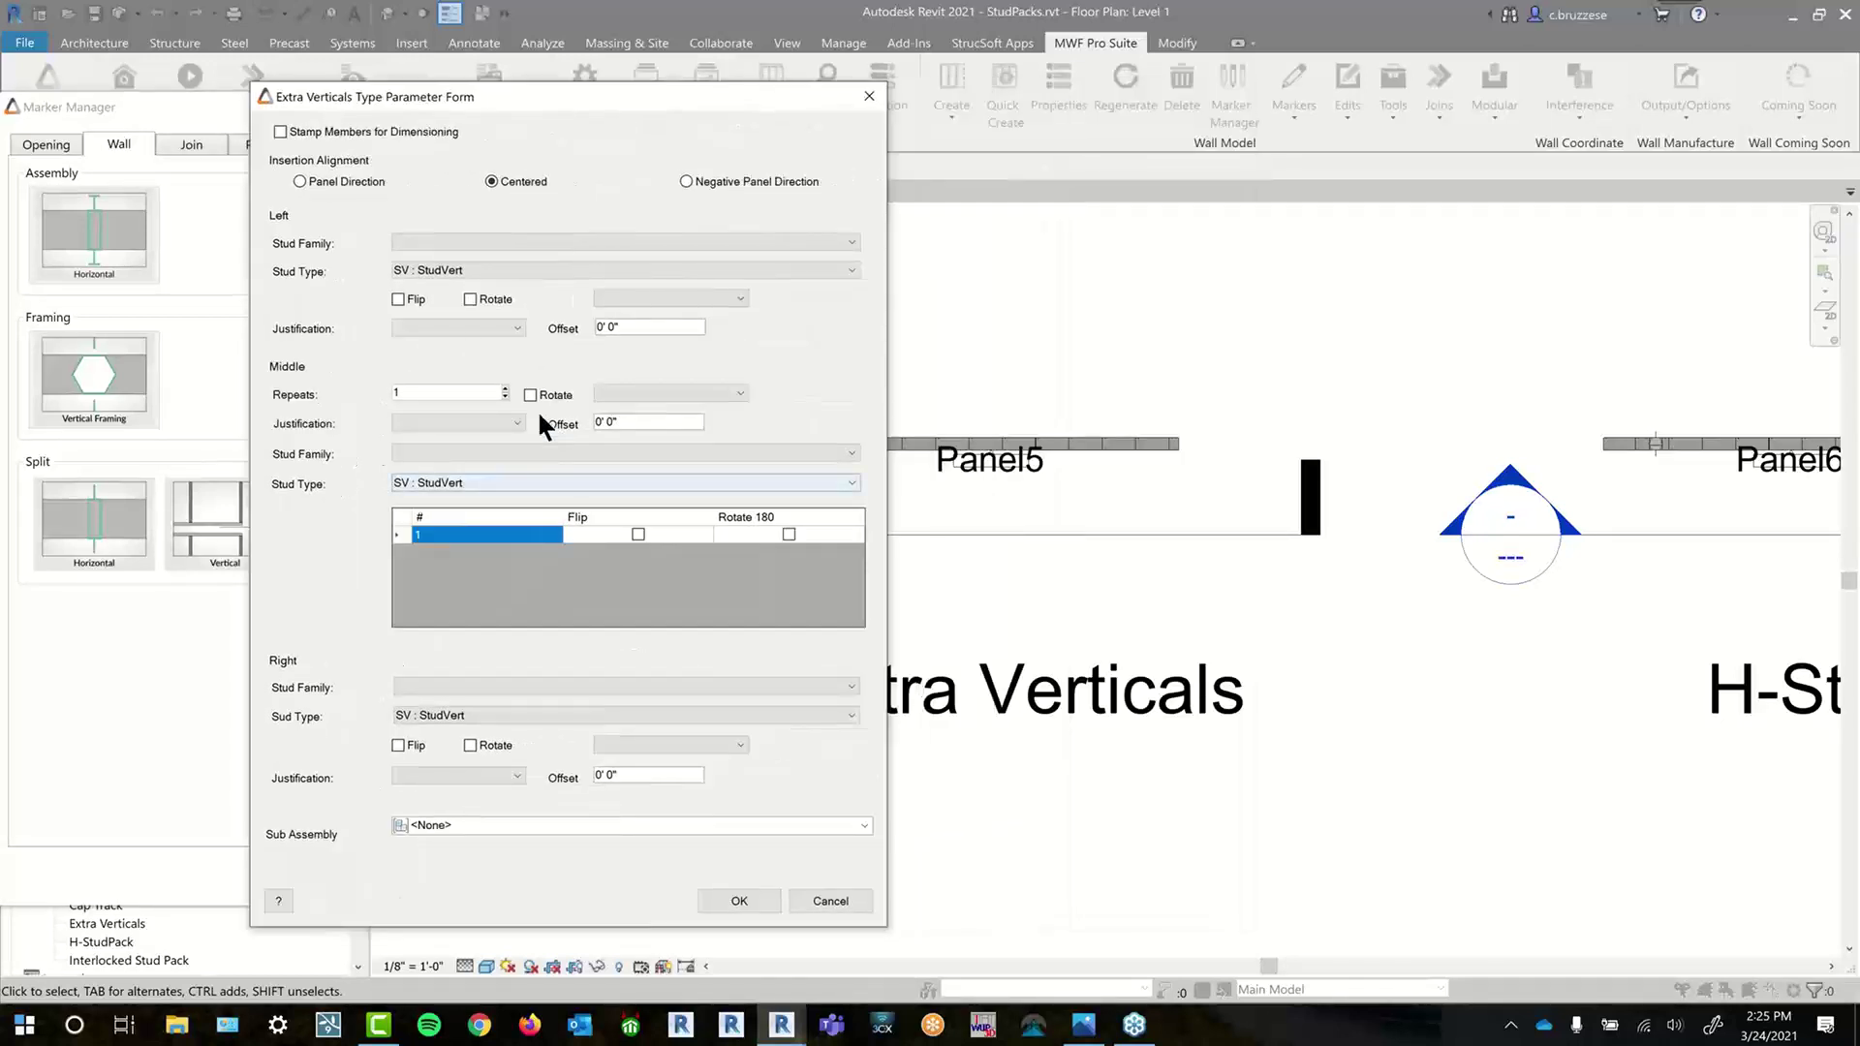
click(504, 396)
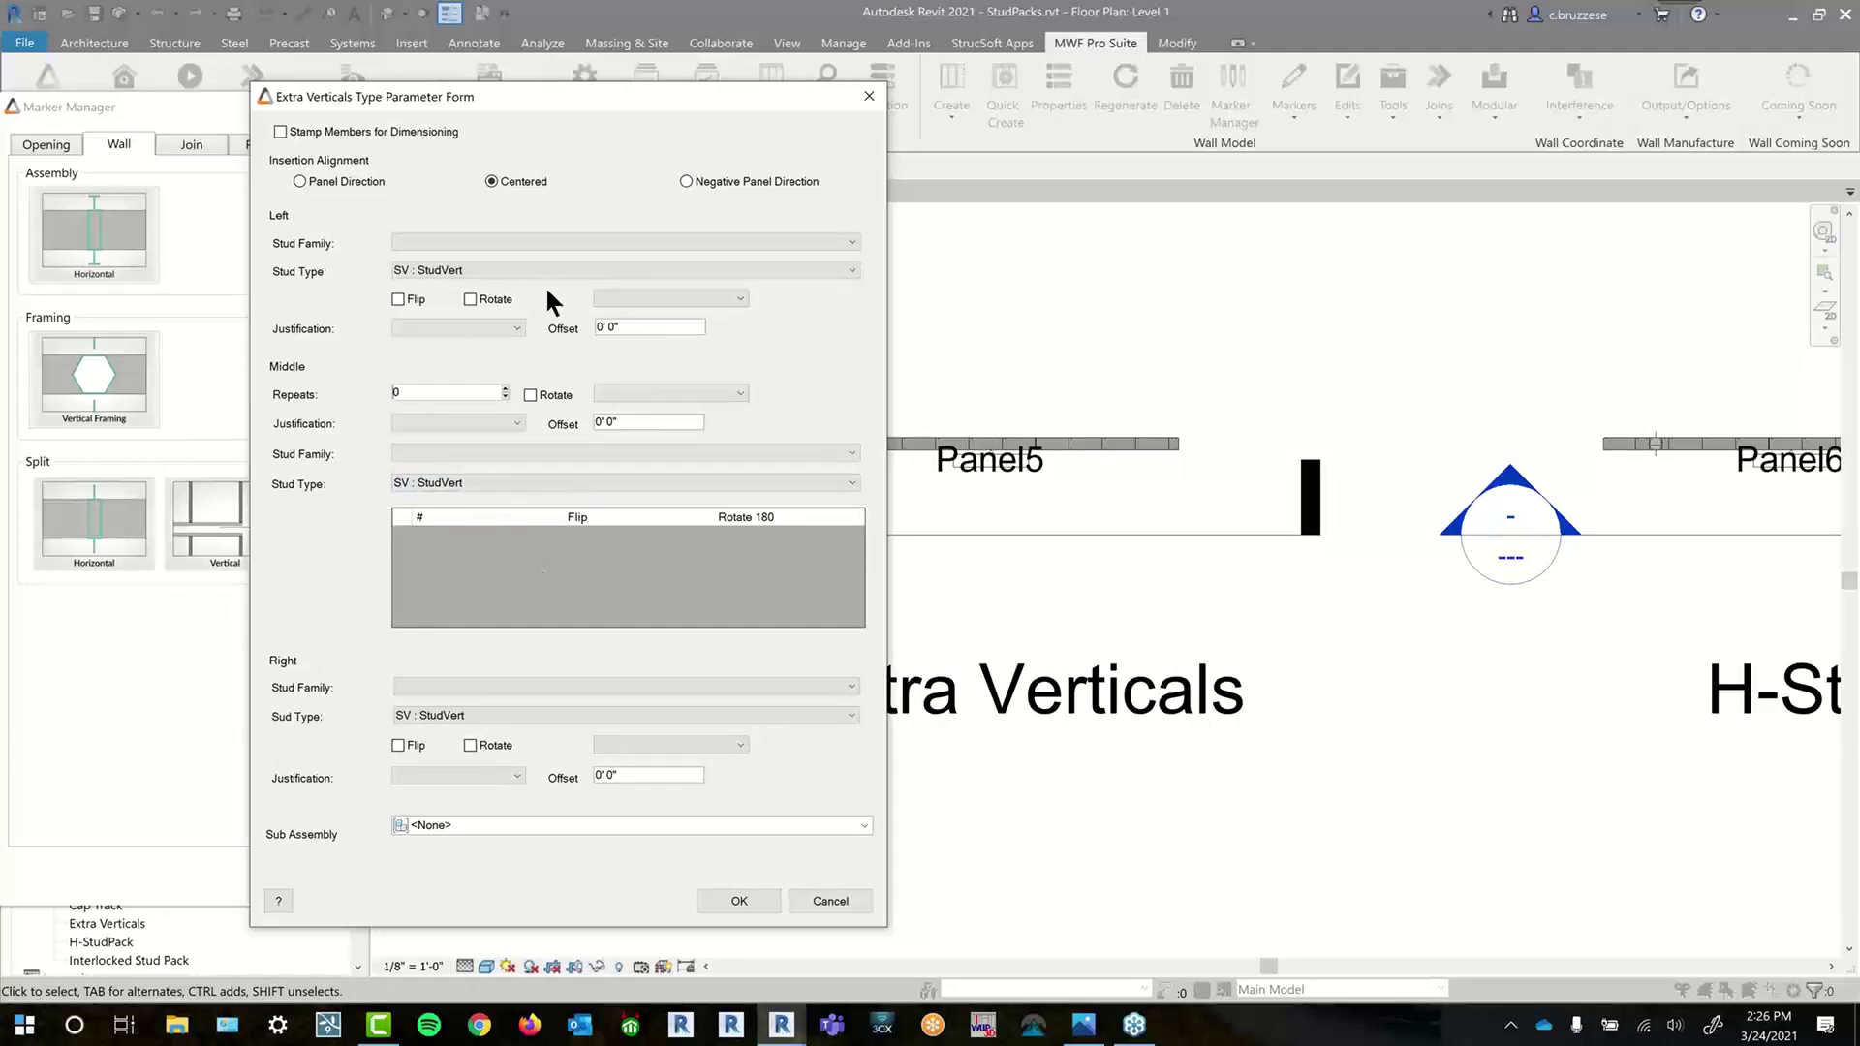
click(523, 241)
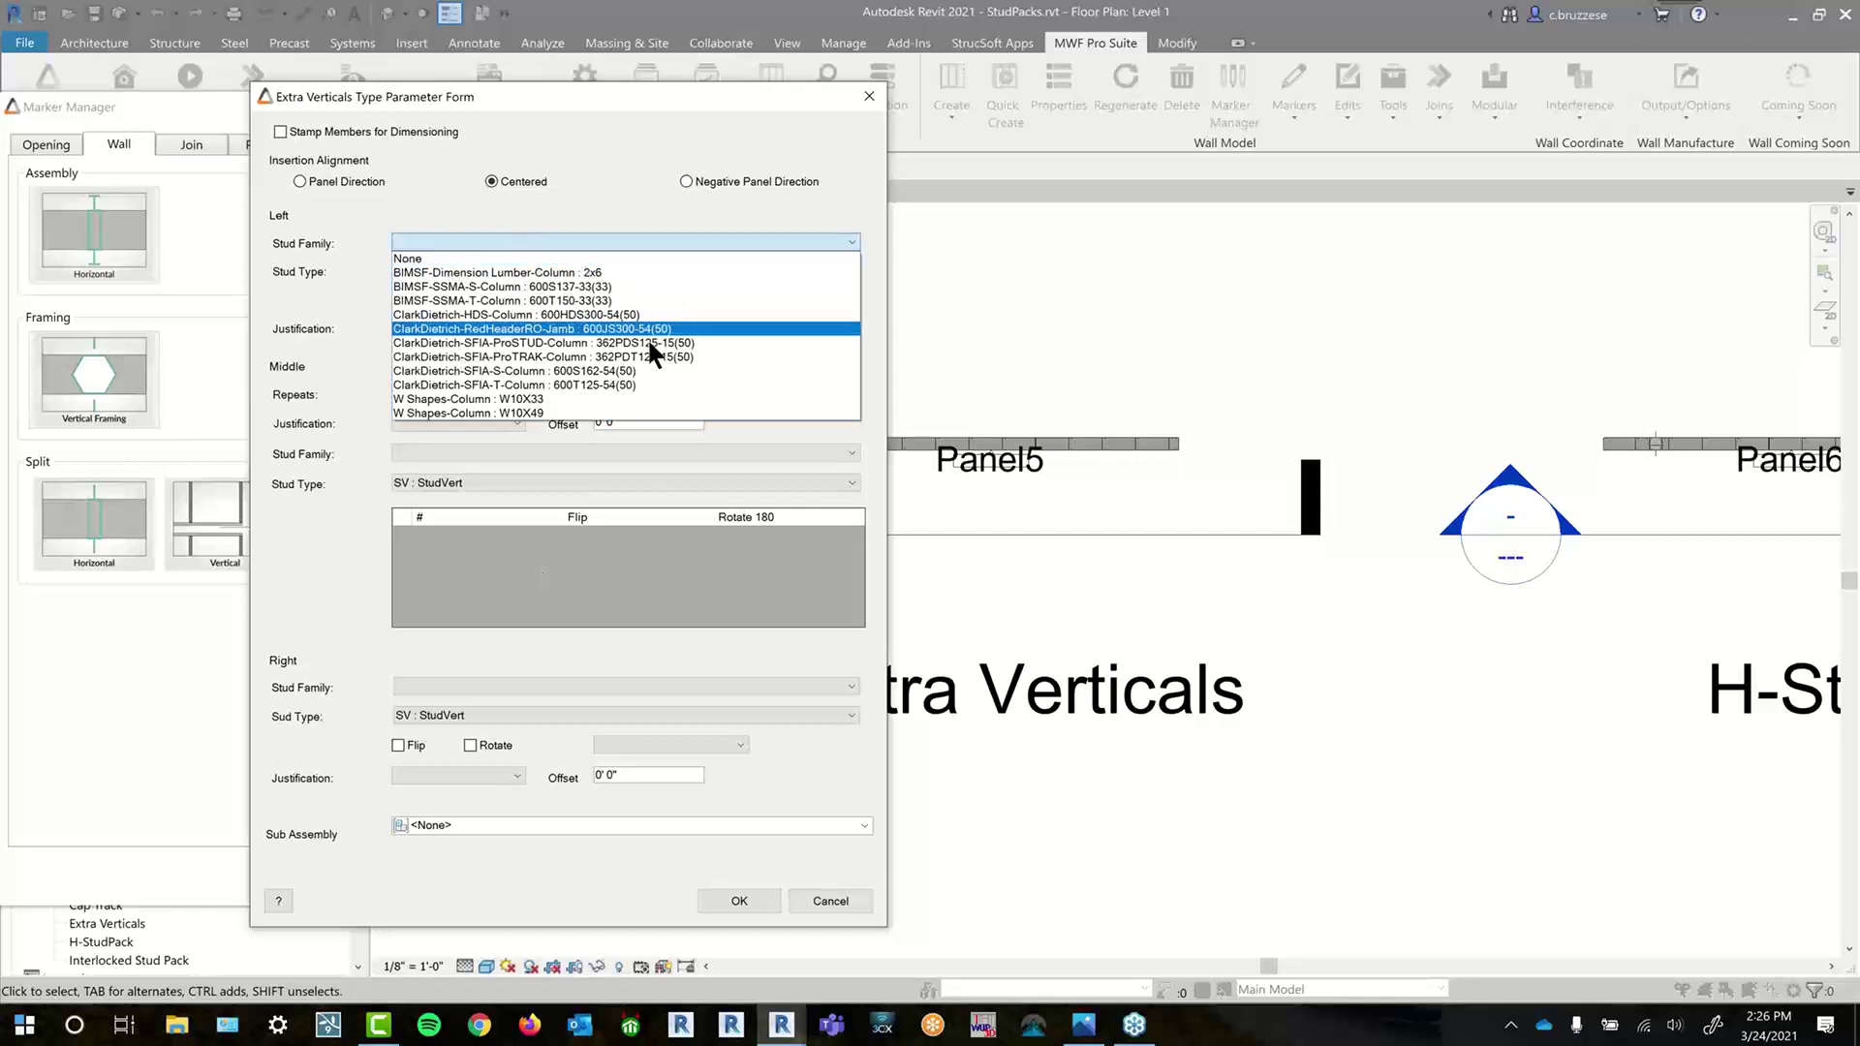
click(625, 288)
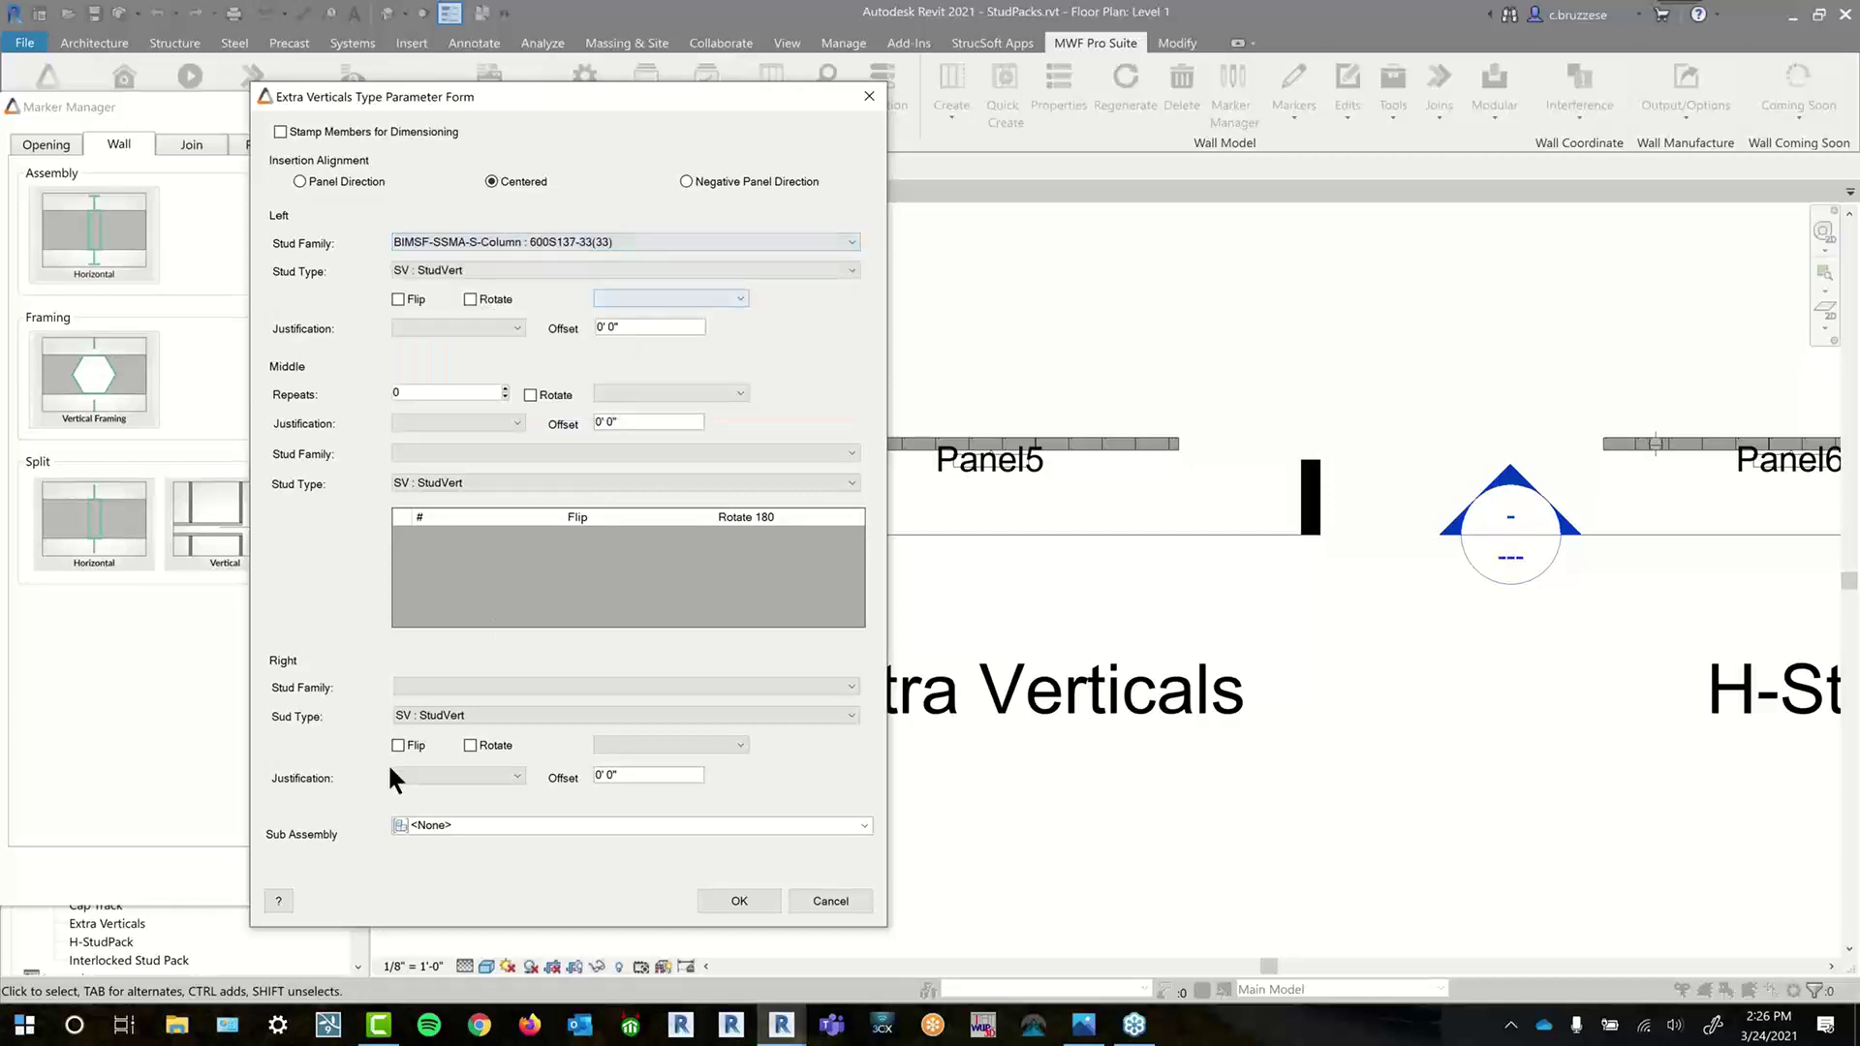
click(422, 688)
click(559, 735)
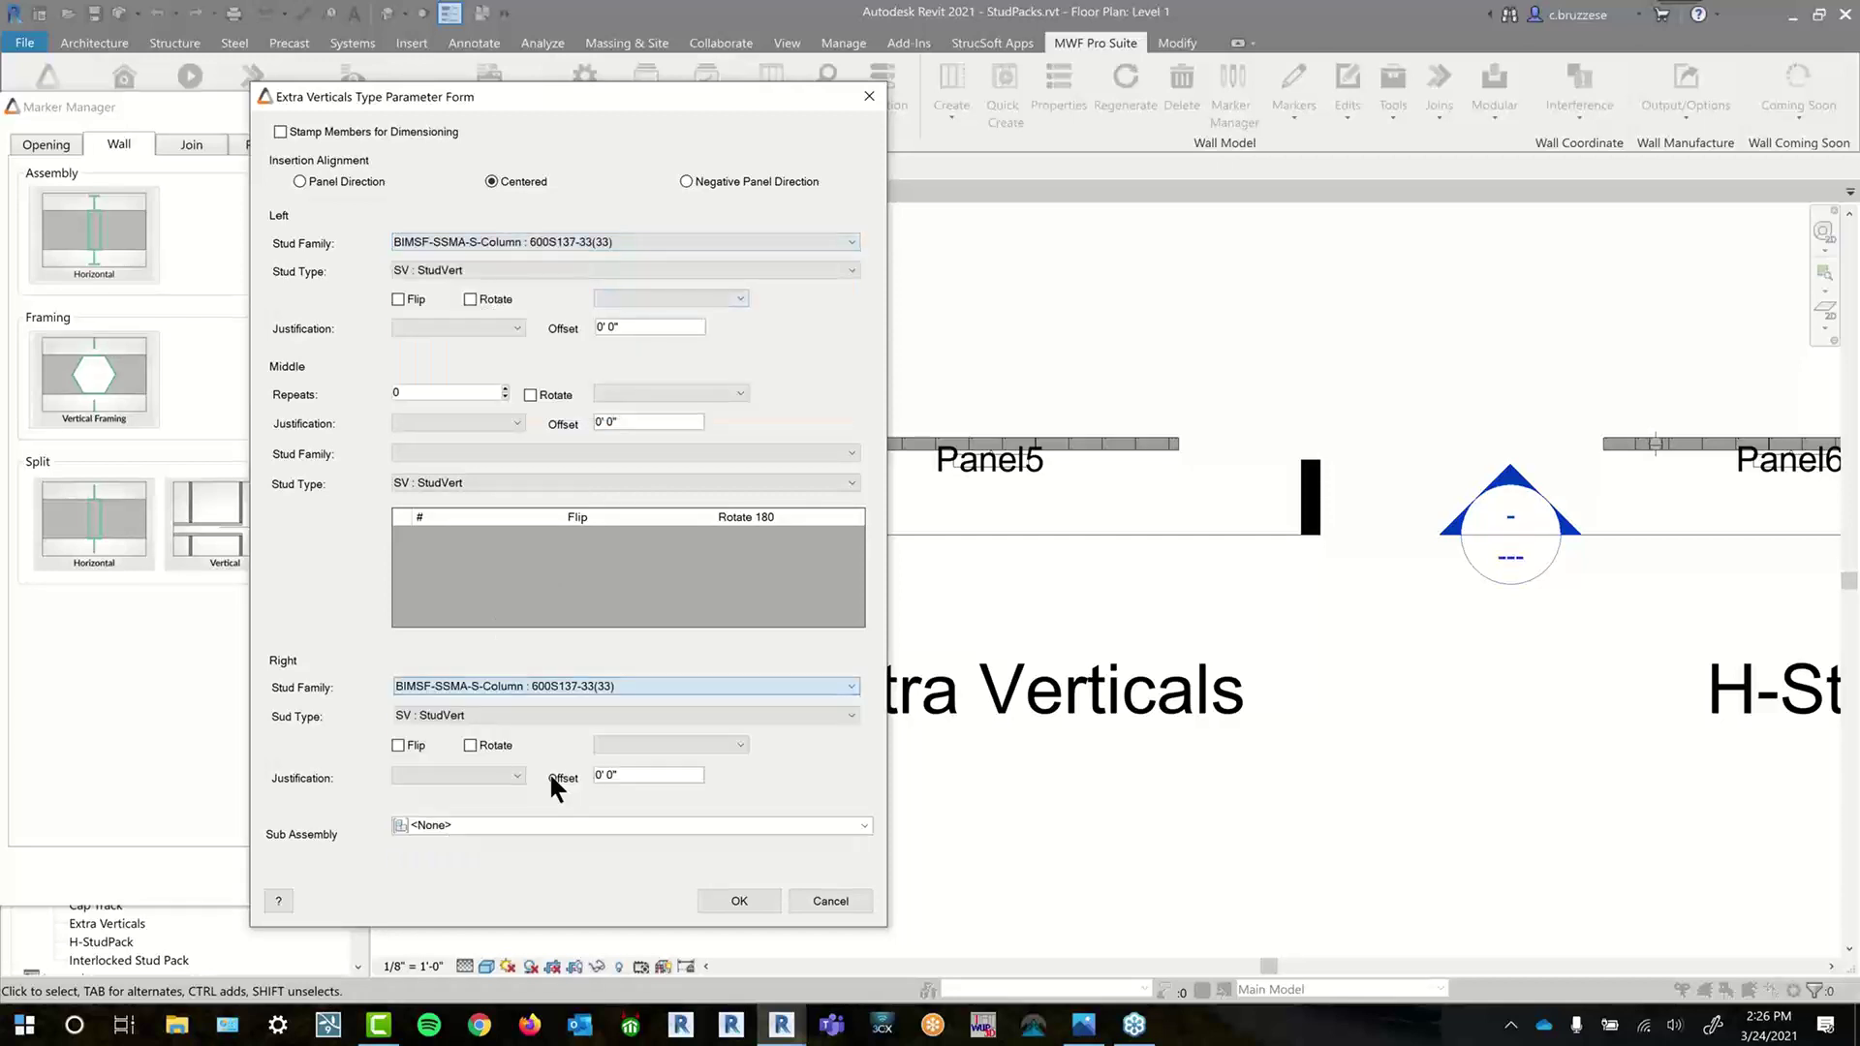
- Keep left stud type SV : StudVert and justify both left and right studs same as studs
click(482, 271)
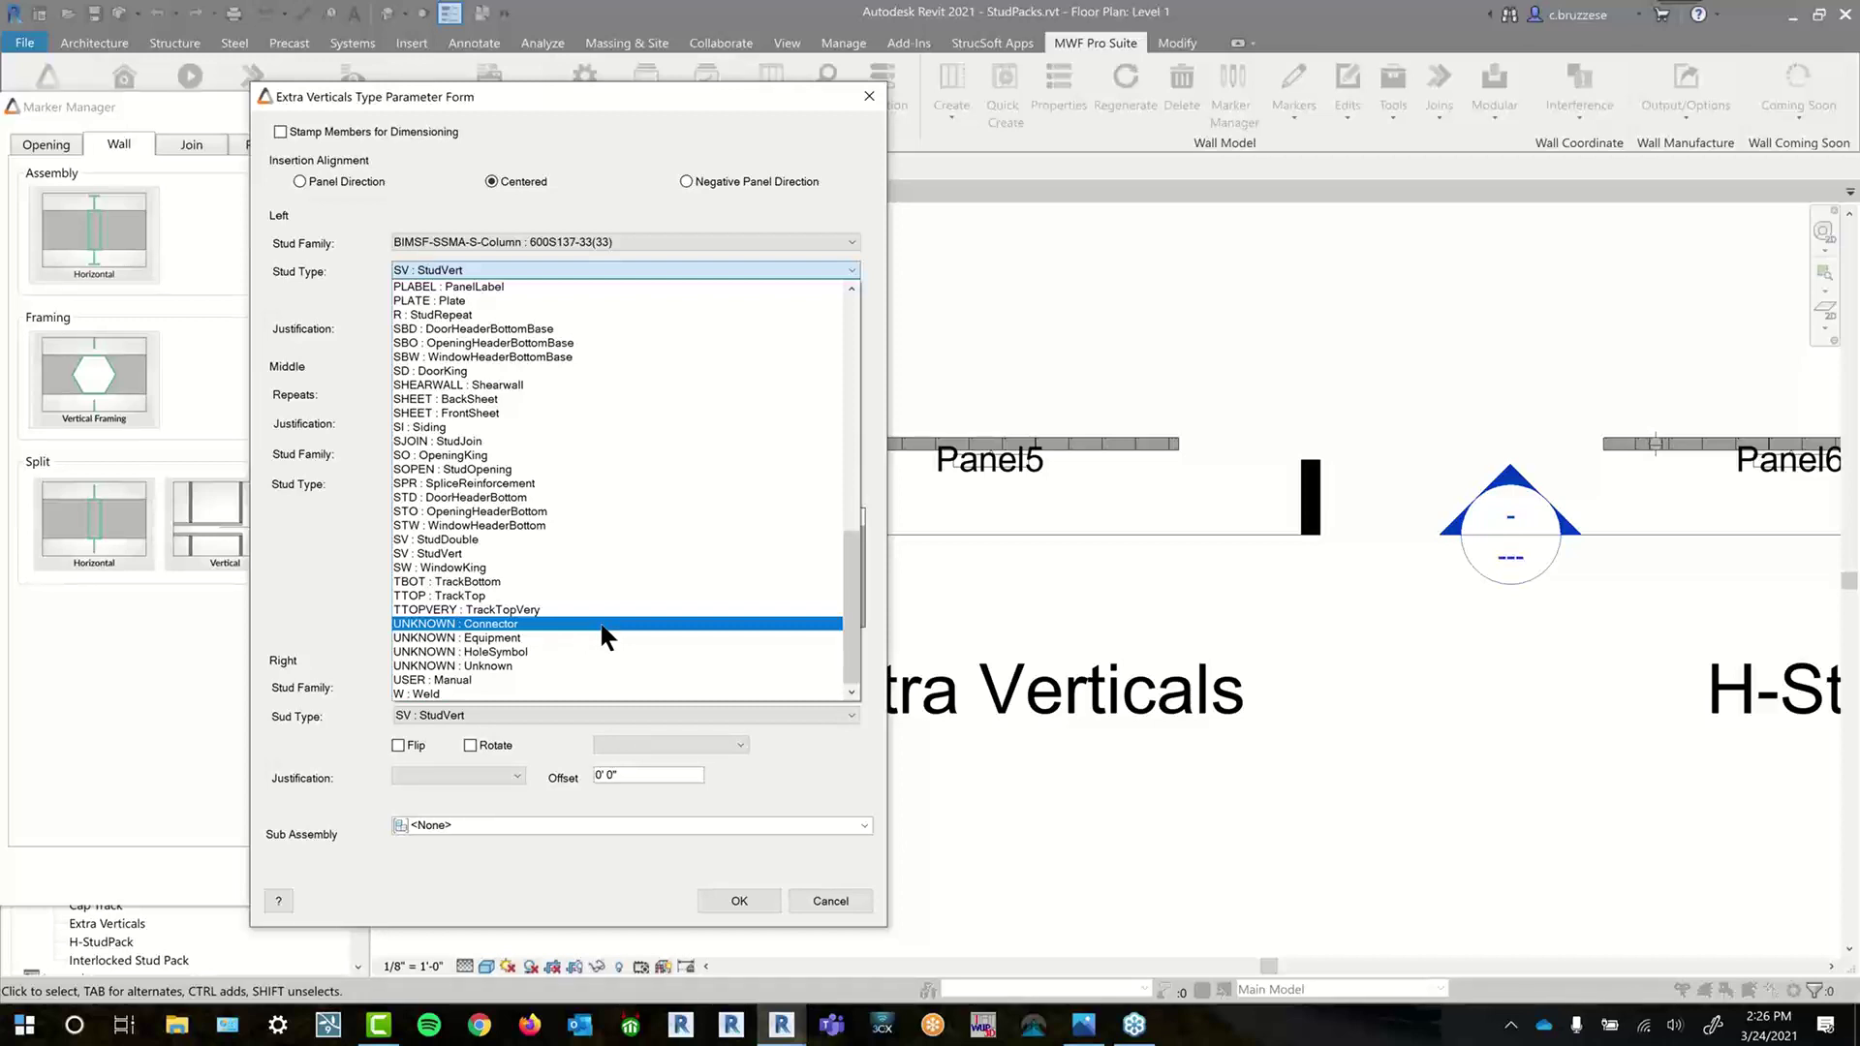
scroll(596, 611, up, 3)
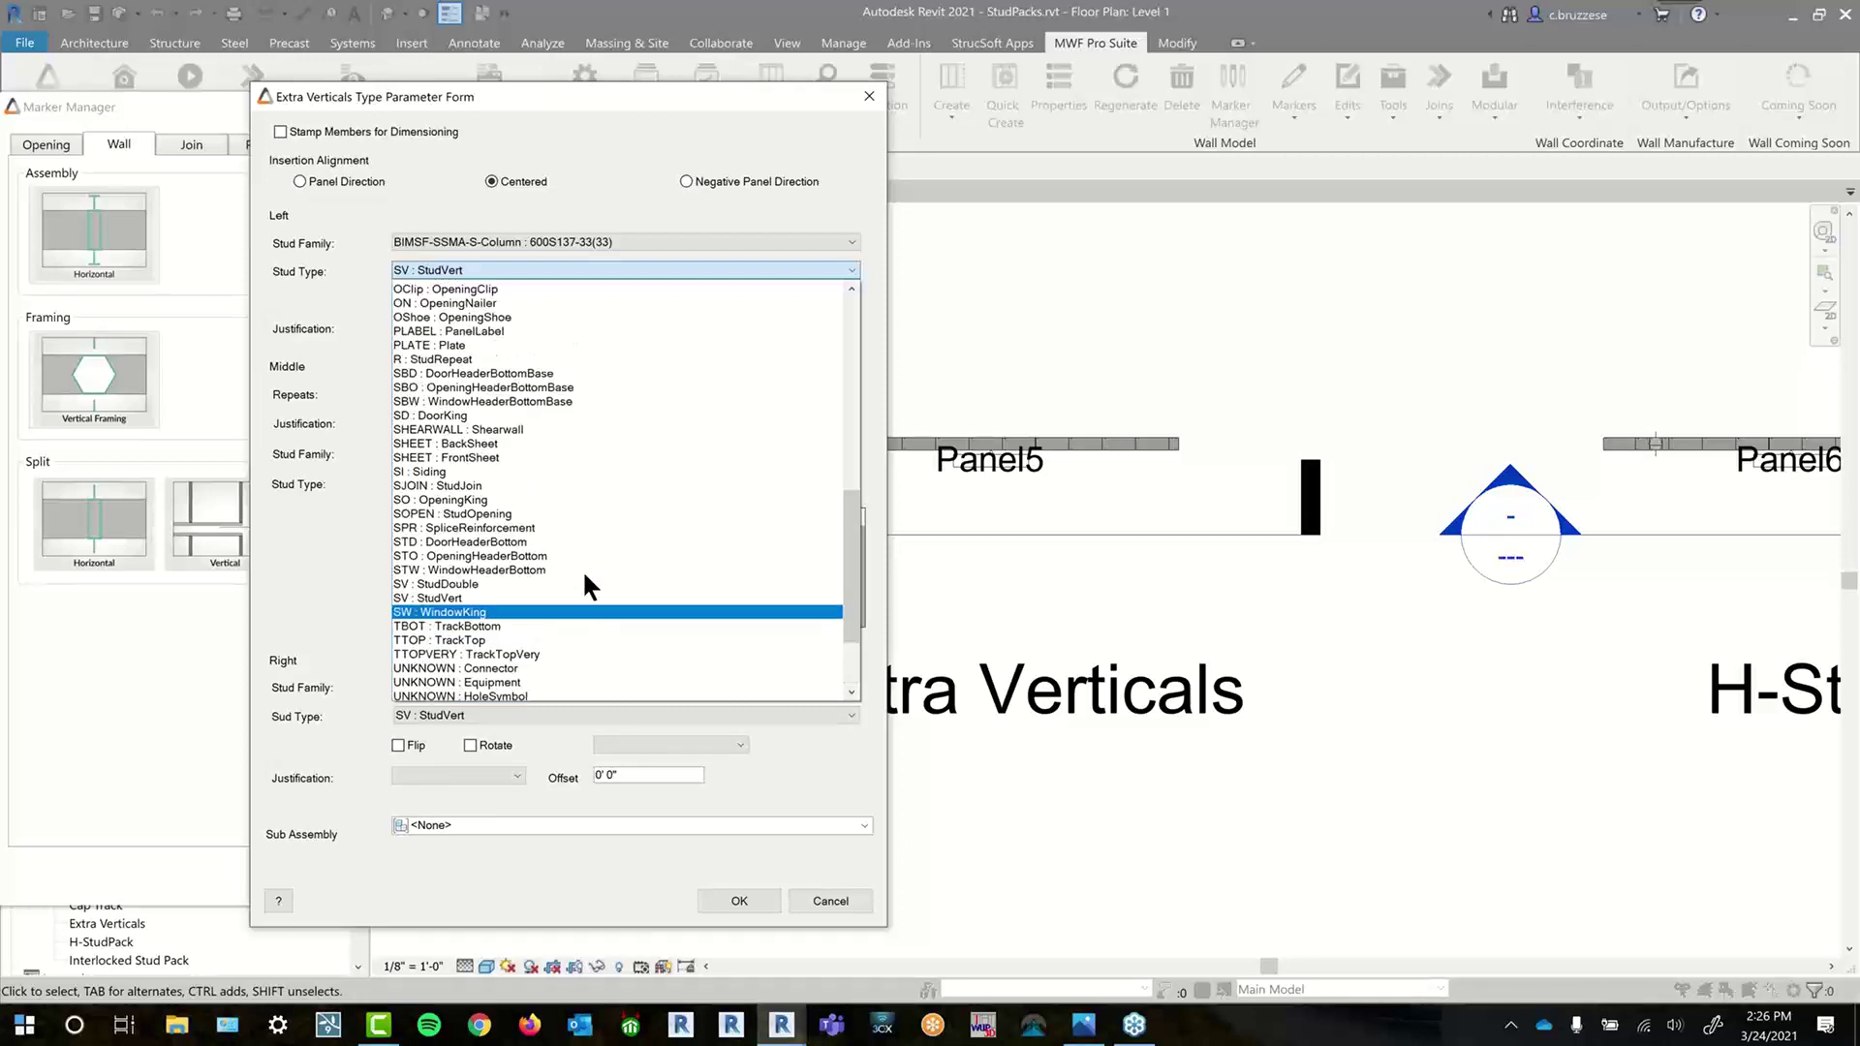
click(343, 589)
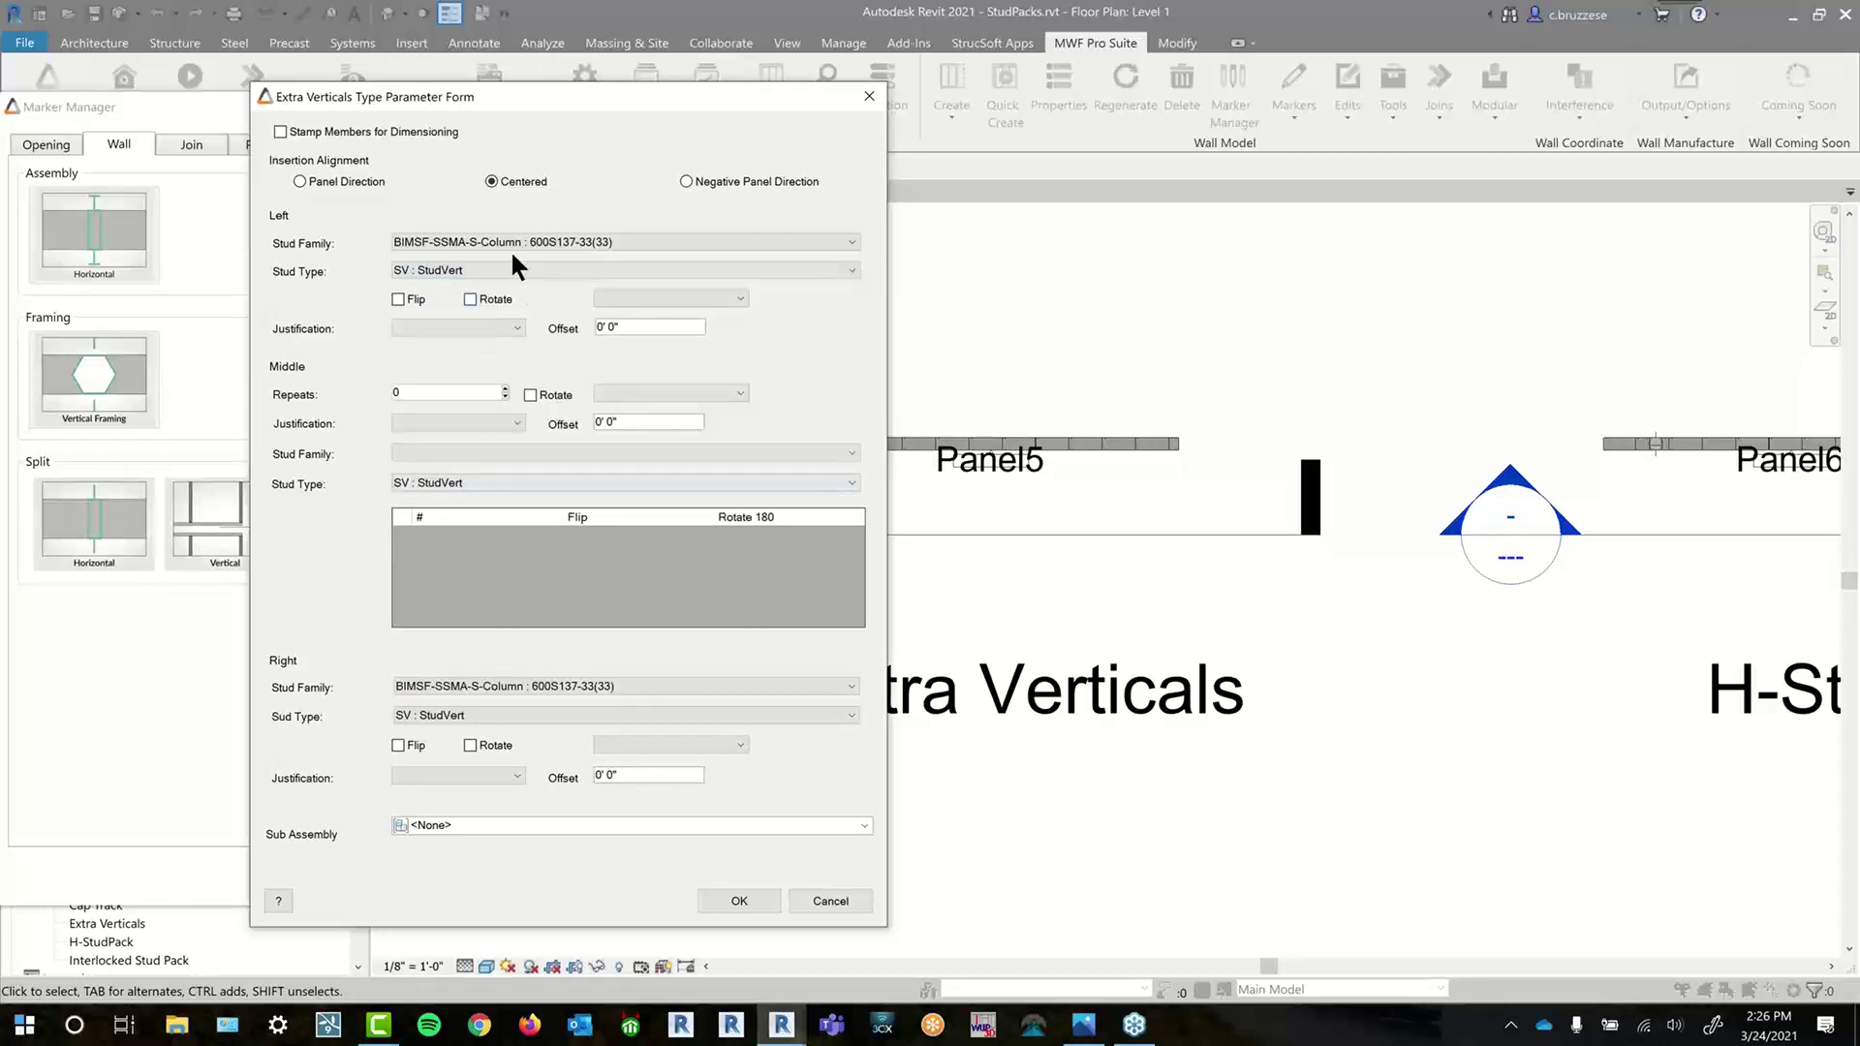
click(479, 327)
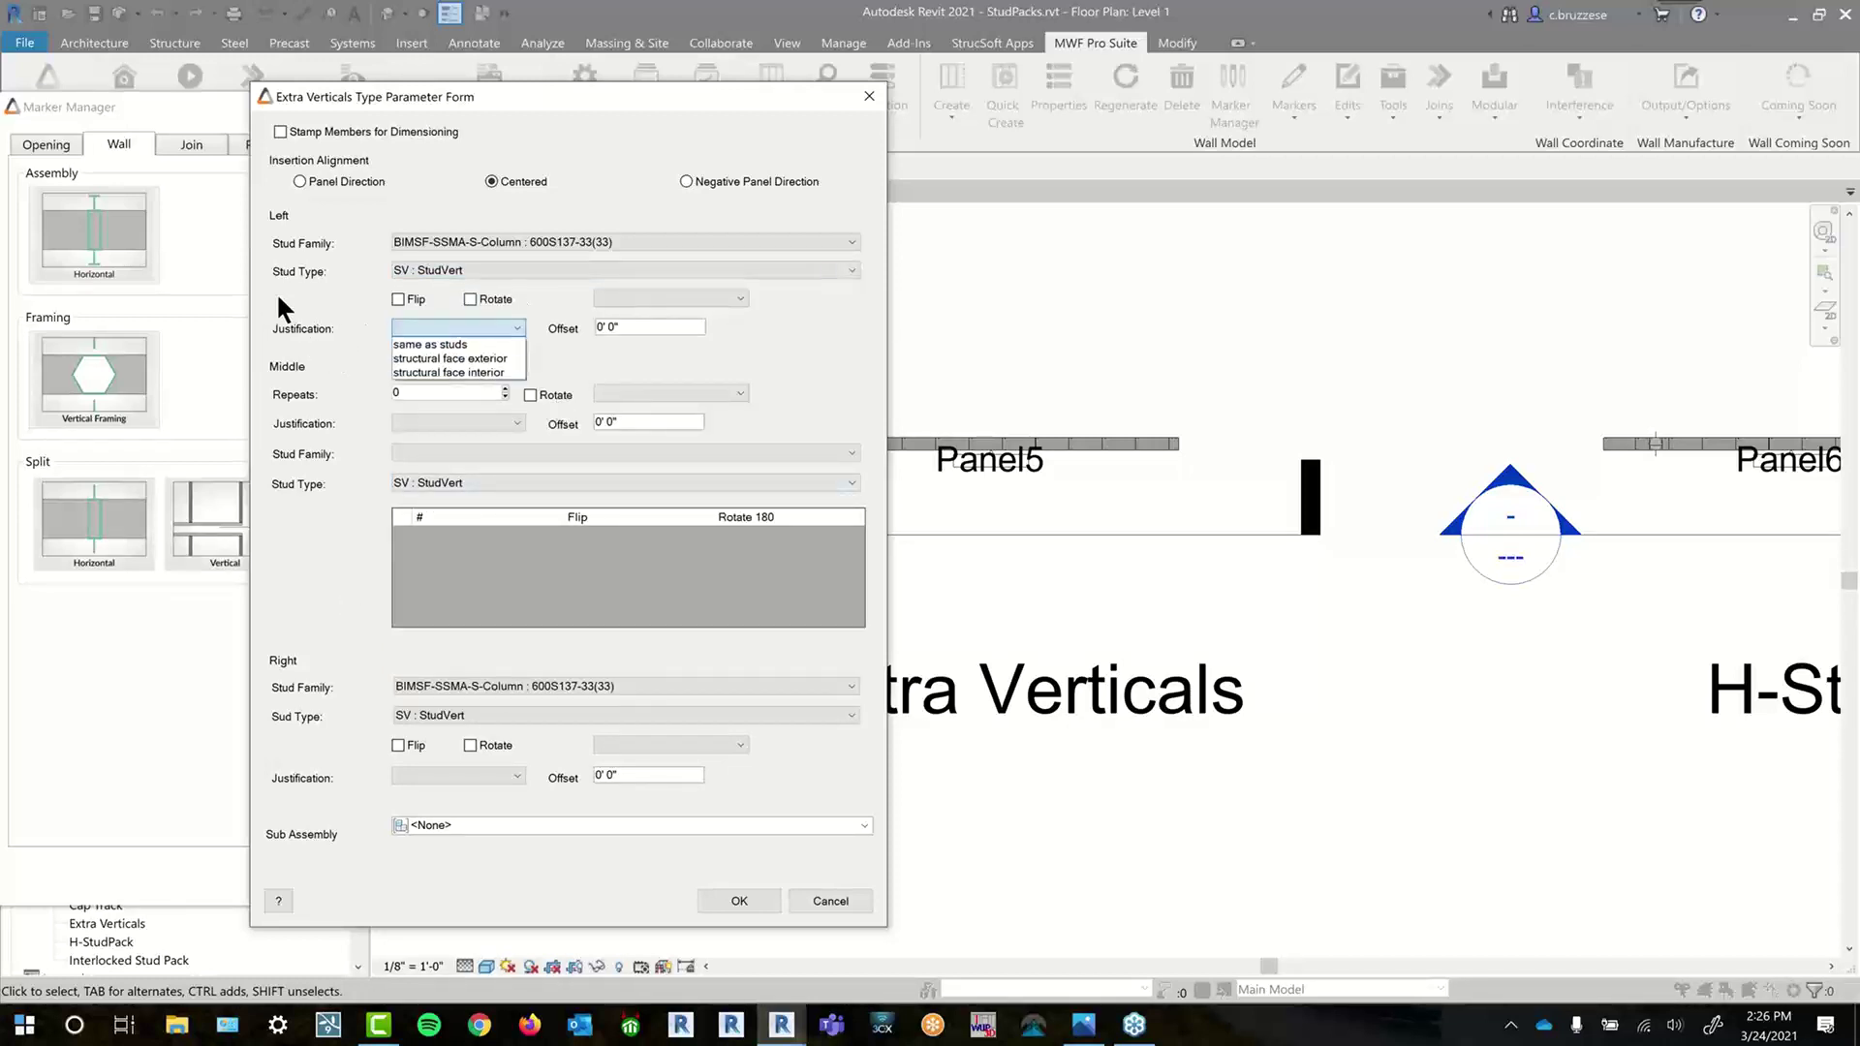
click(490, 346)
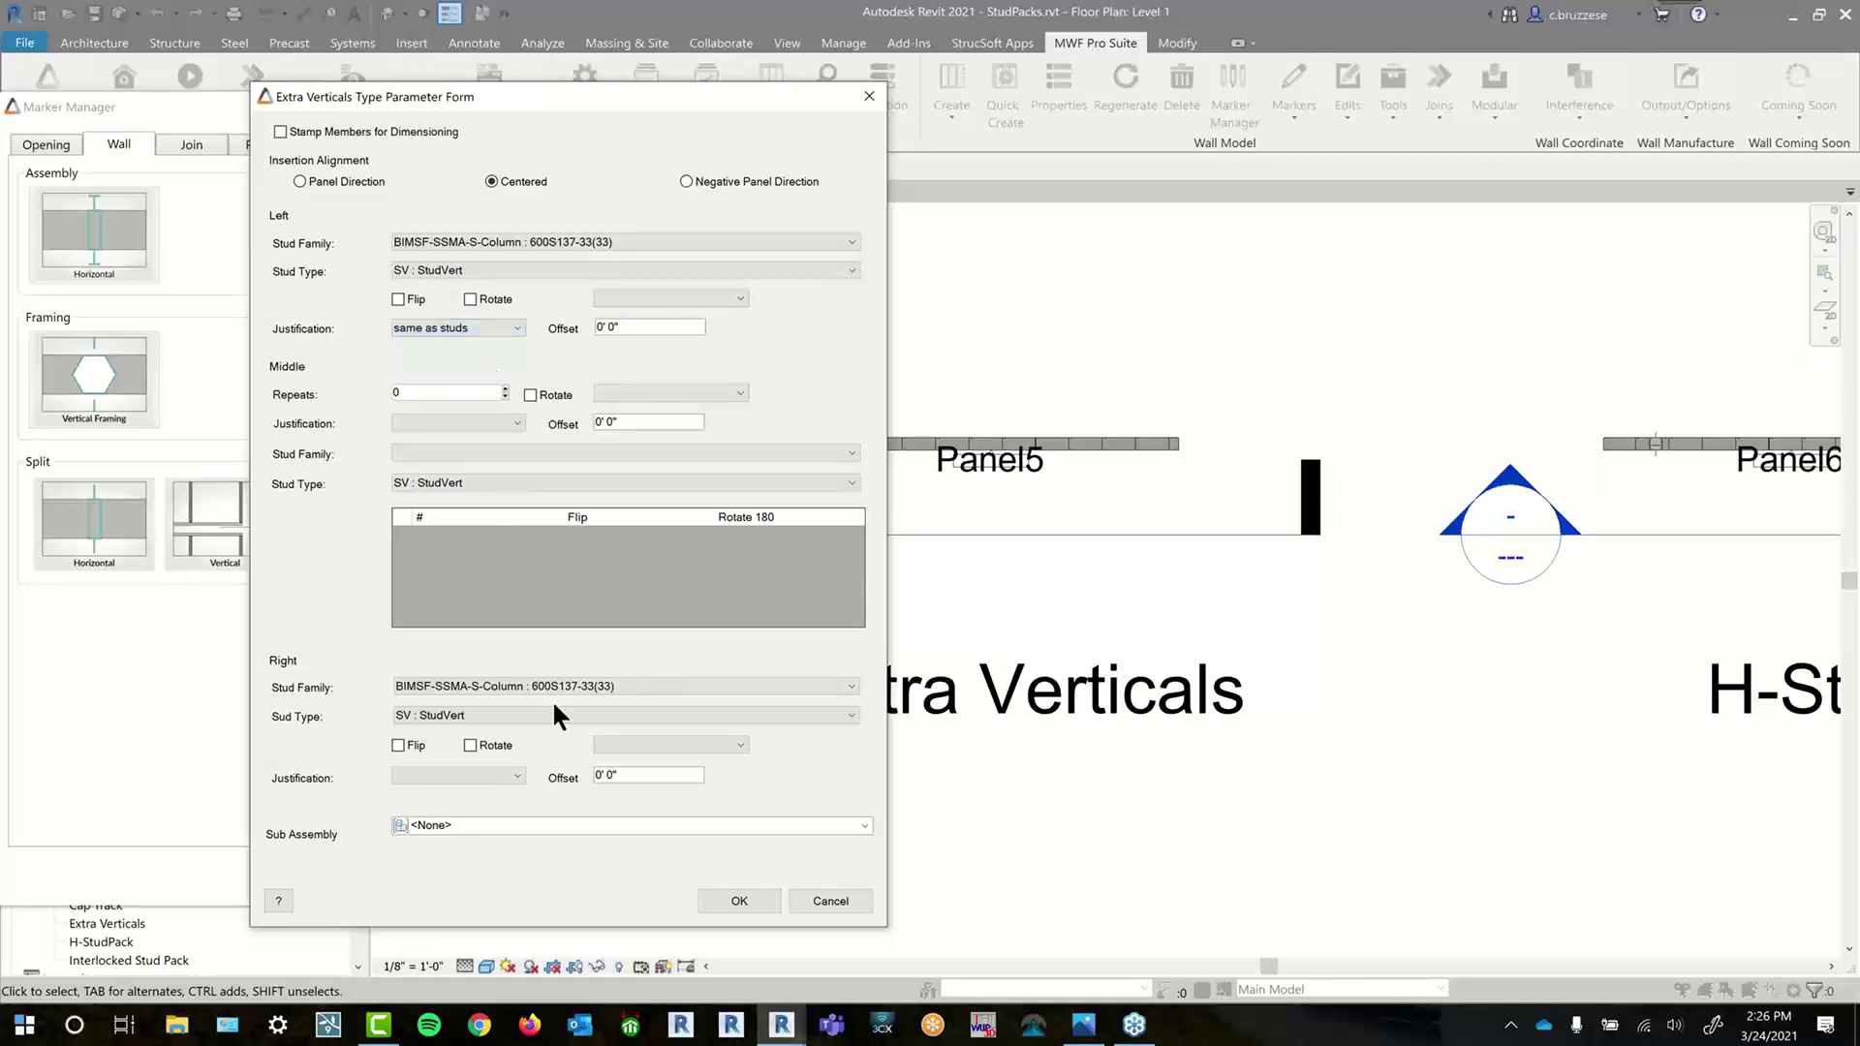
click(485, 772)
click(500, 793)
click(497, 424)
- Turn on Left Rotate and set it to Rotate 180
click(672, 297)
key(Down)
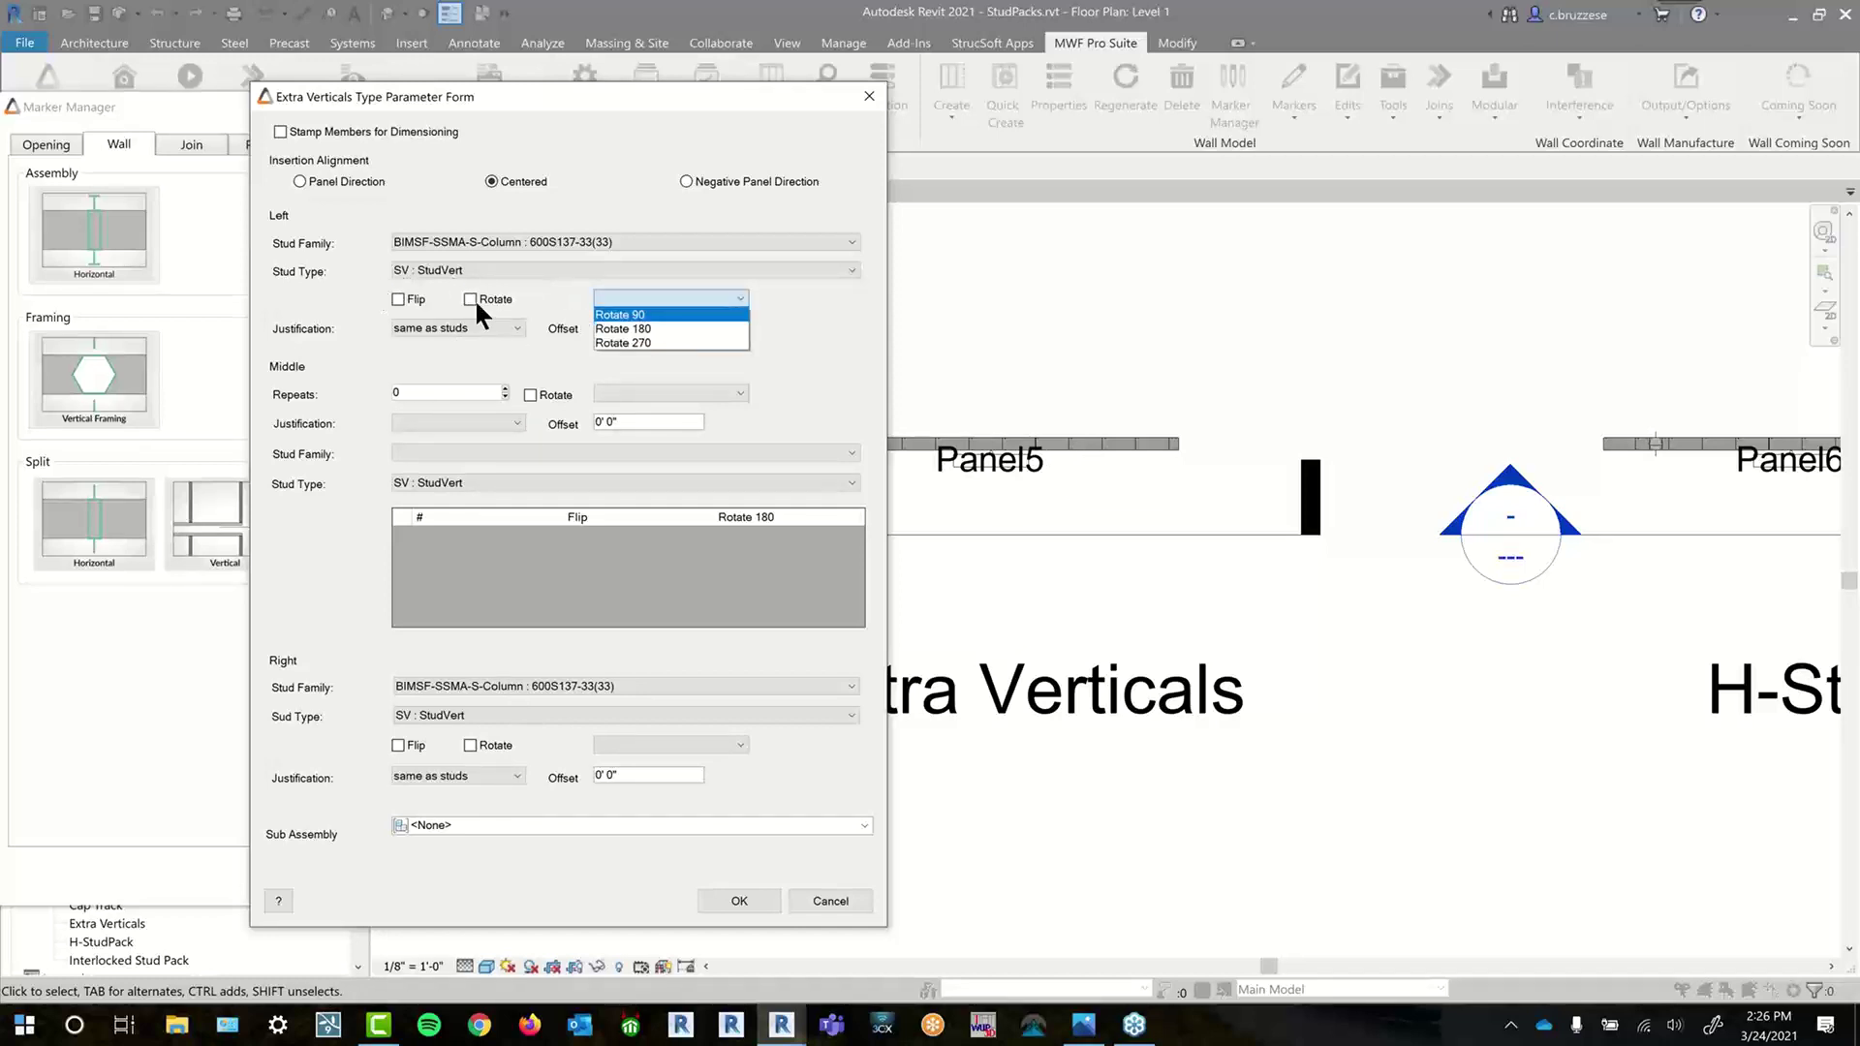
key(Escape)
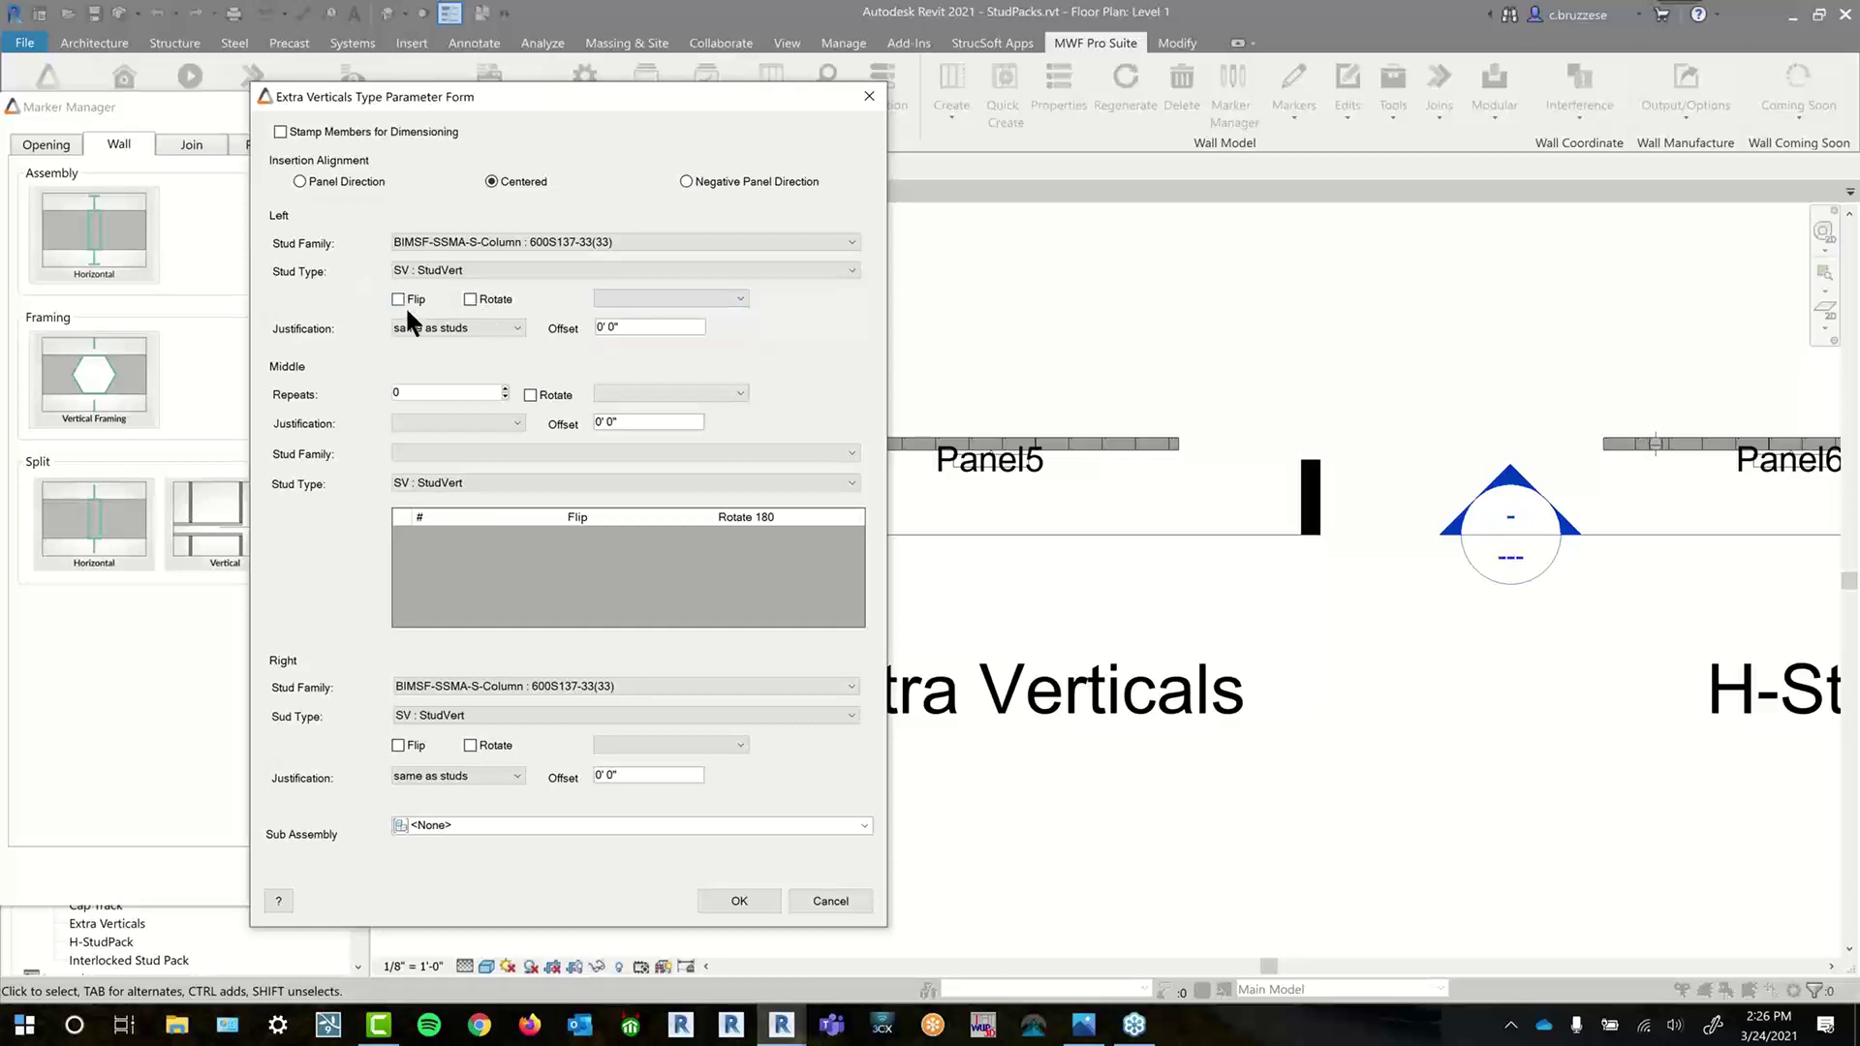
click(494, 300)
click(688, 299)
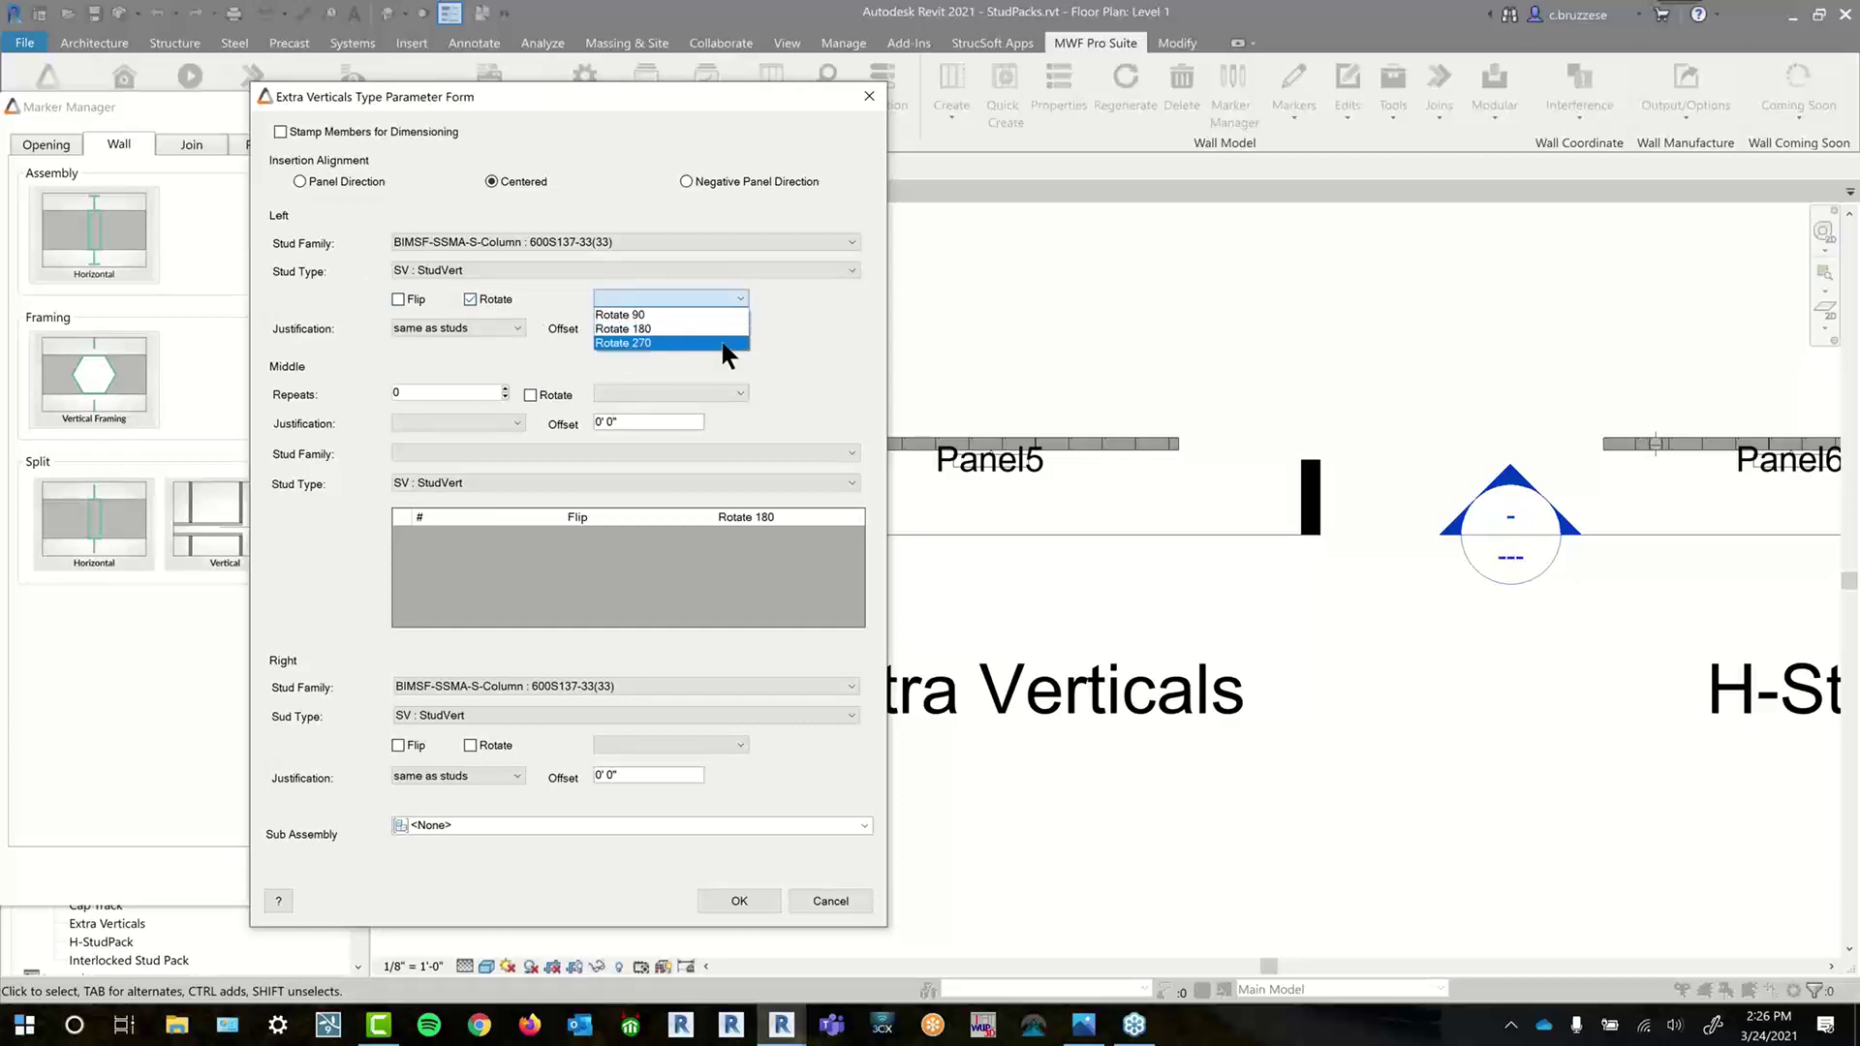
click(770, 310)
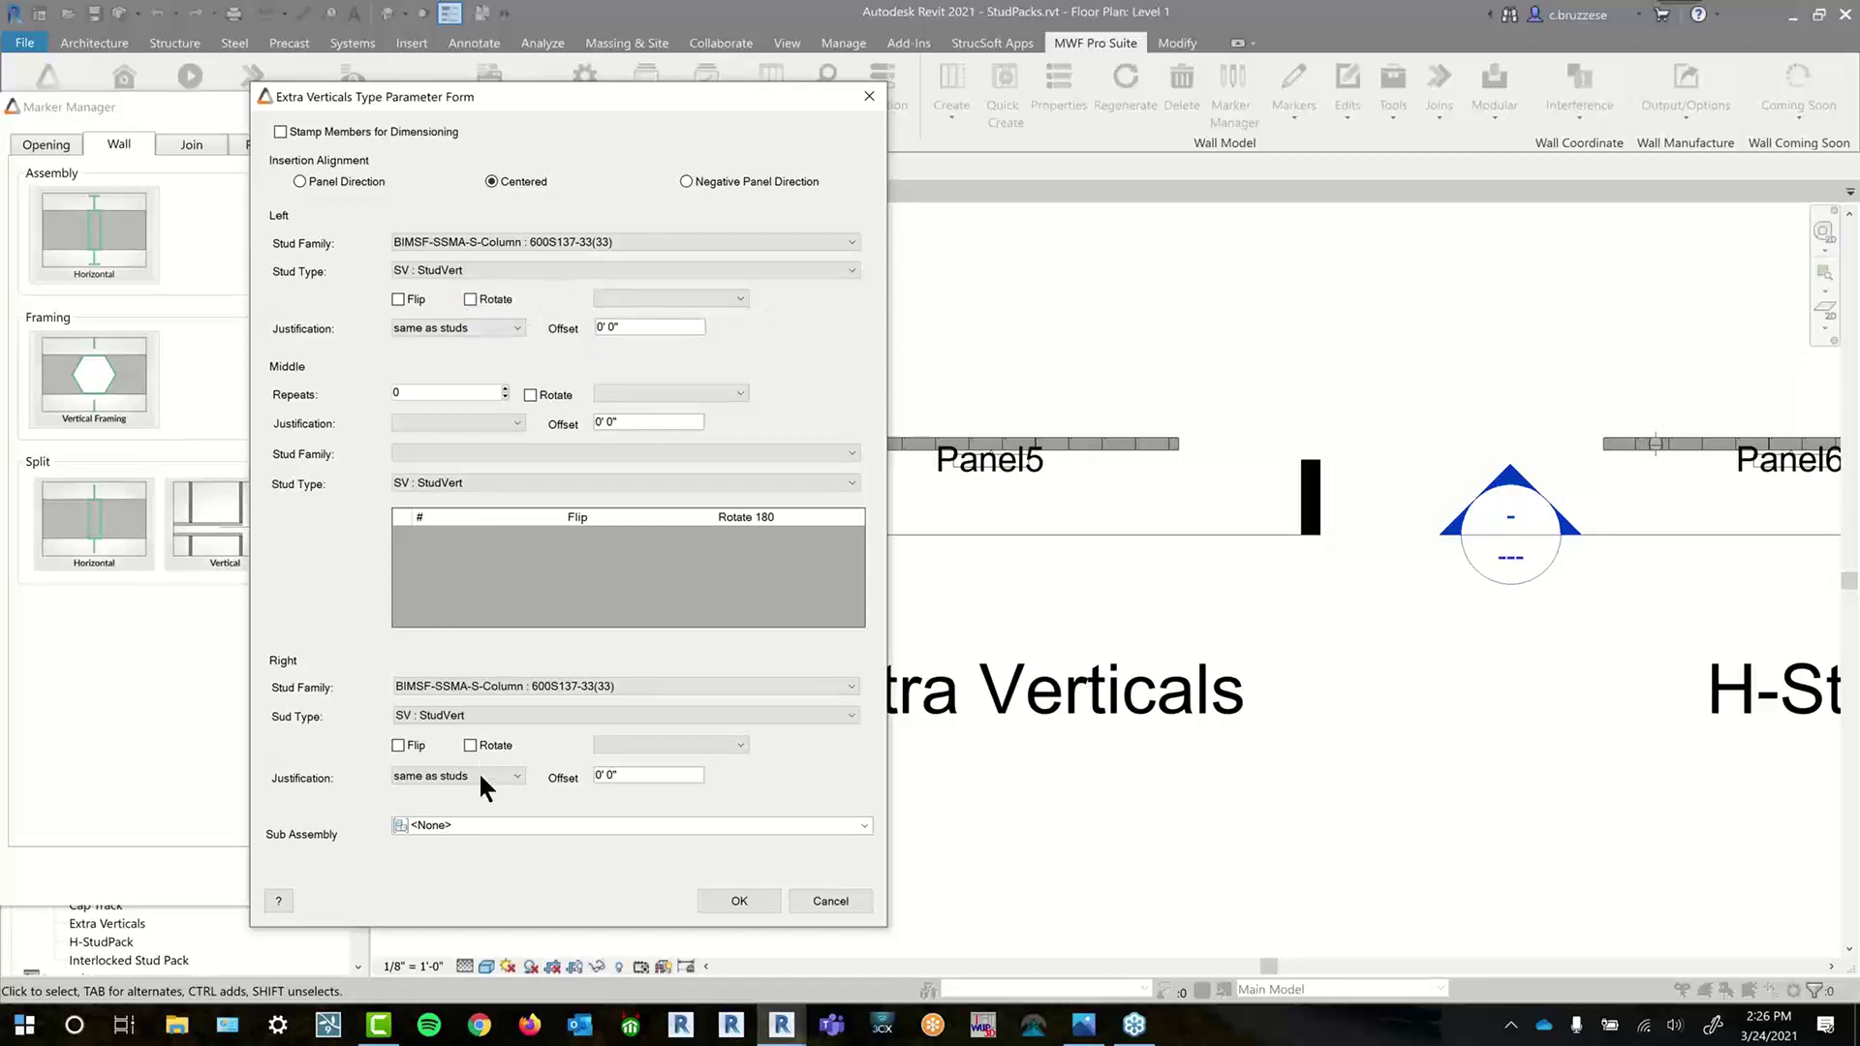
click(472, 299)
click(621, 299)
click(665, 329)
- Try two middle studs with the second rotated 180° and left and right stud families set to None
click(505, 388)
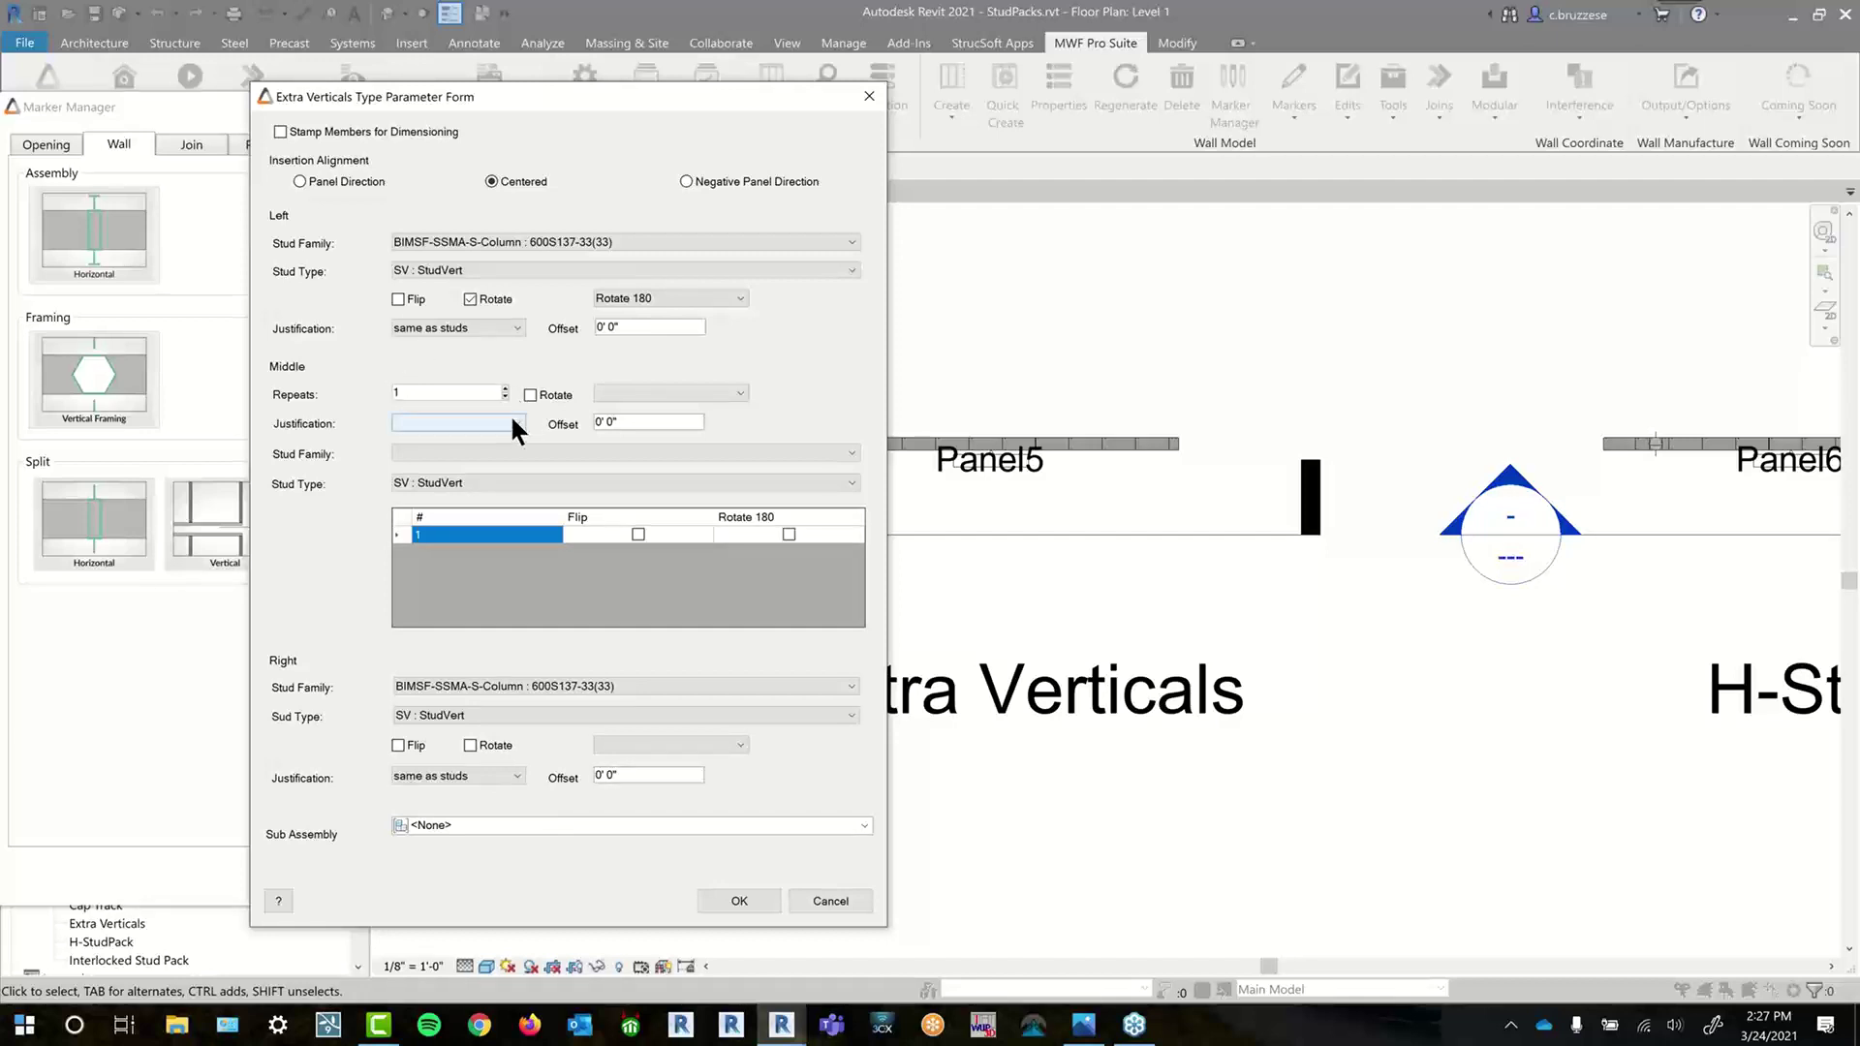
click(505, 386)
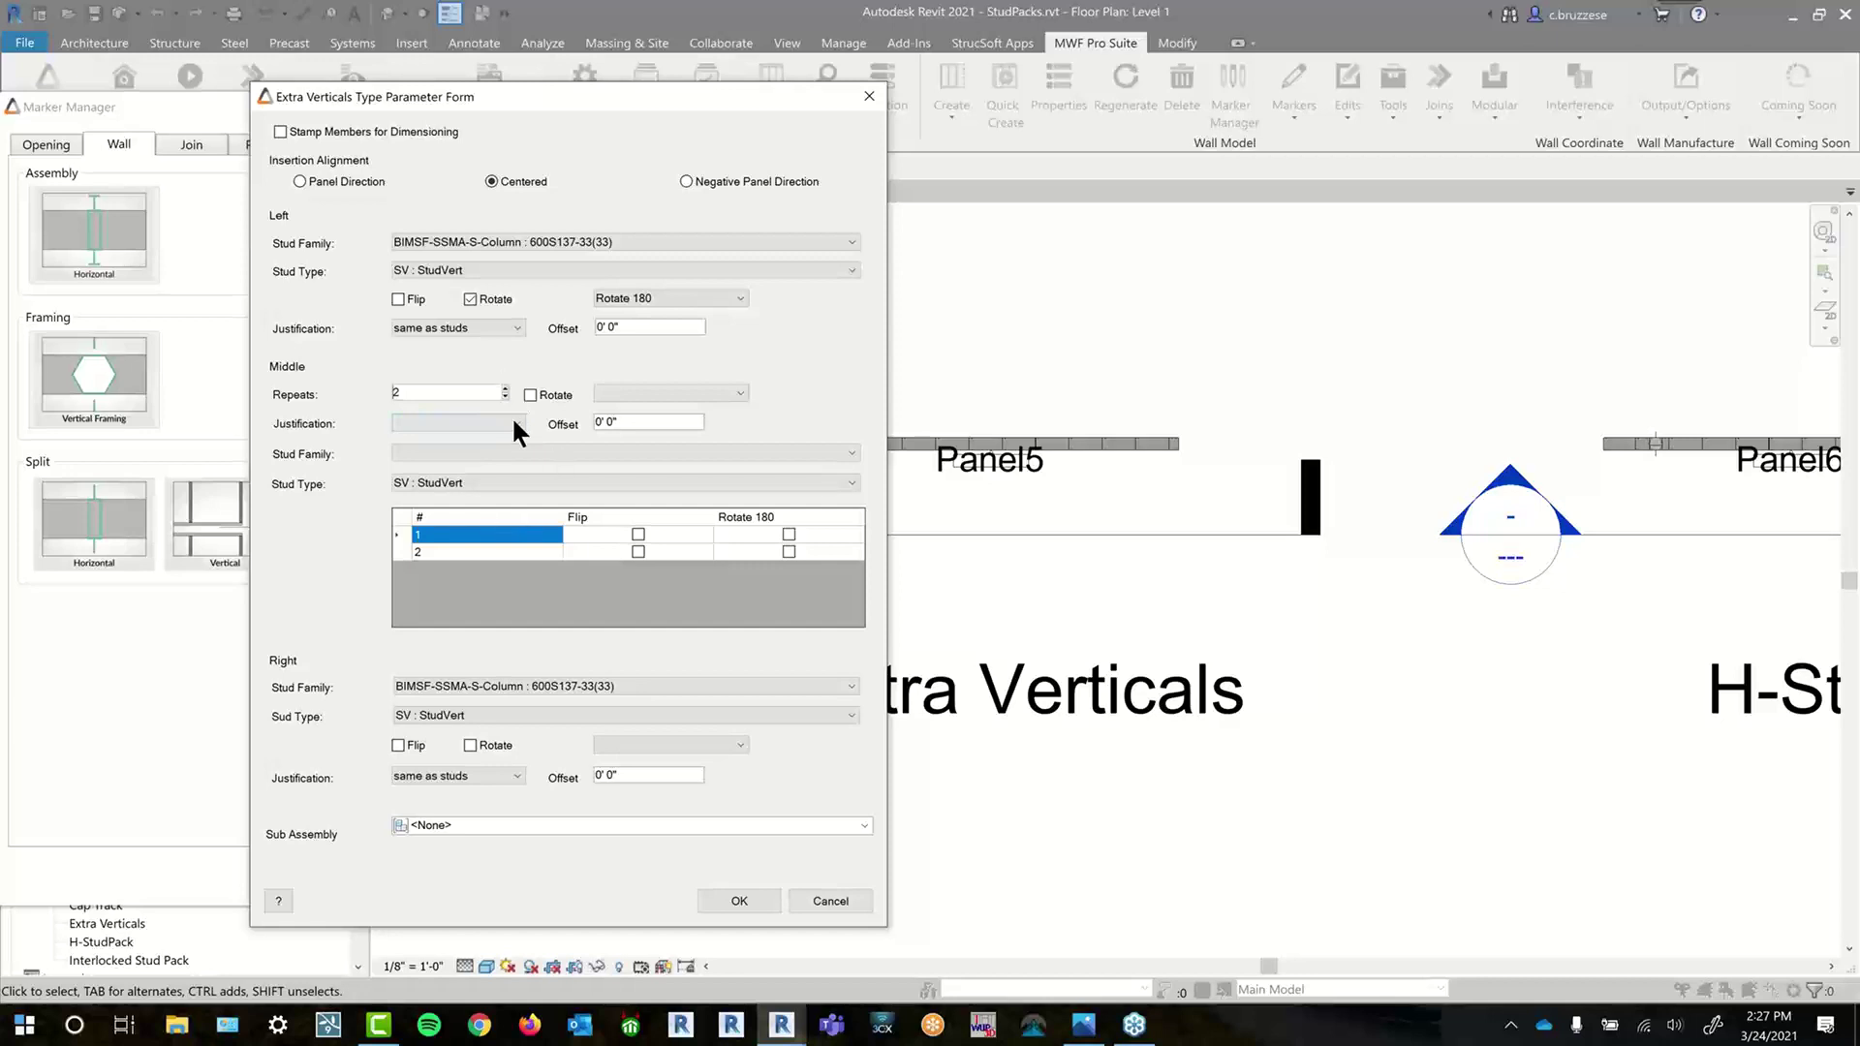
click(484, 420)
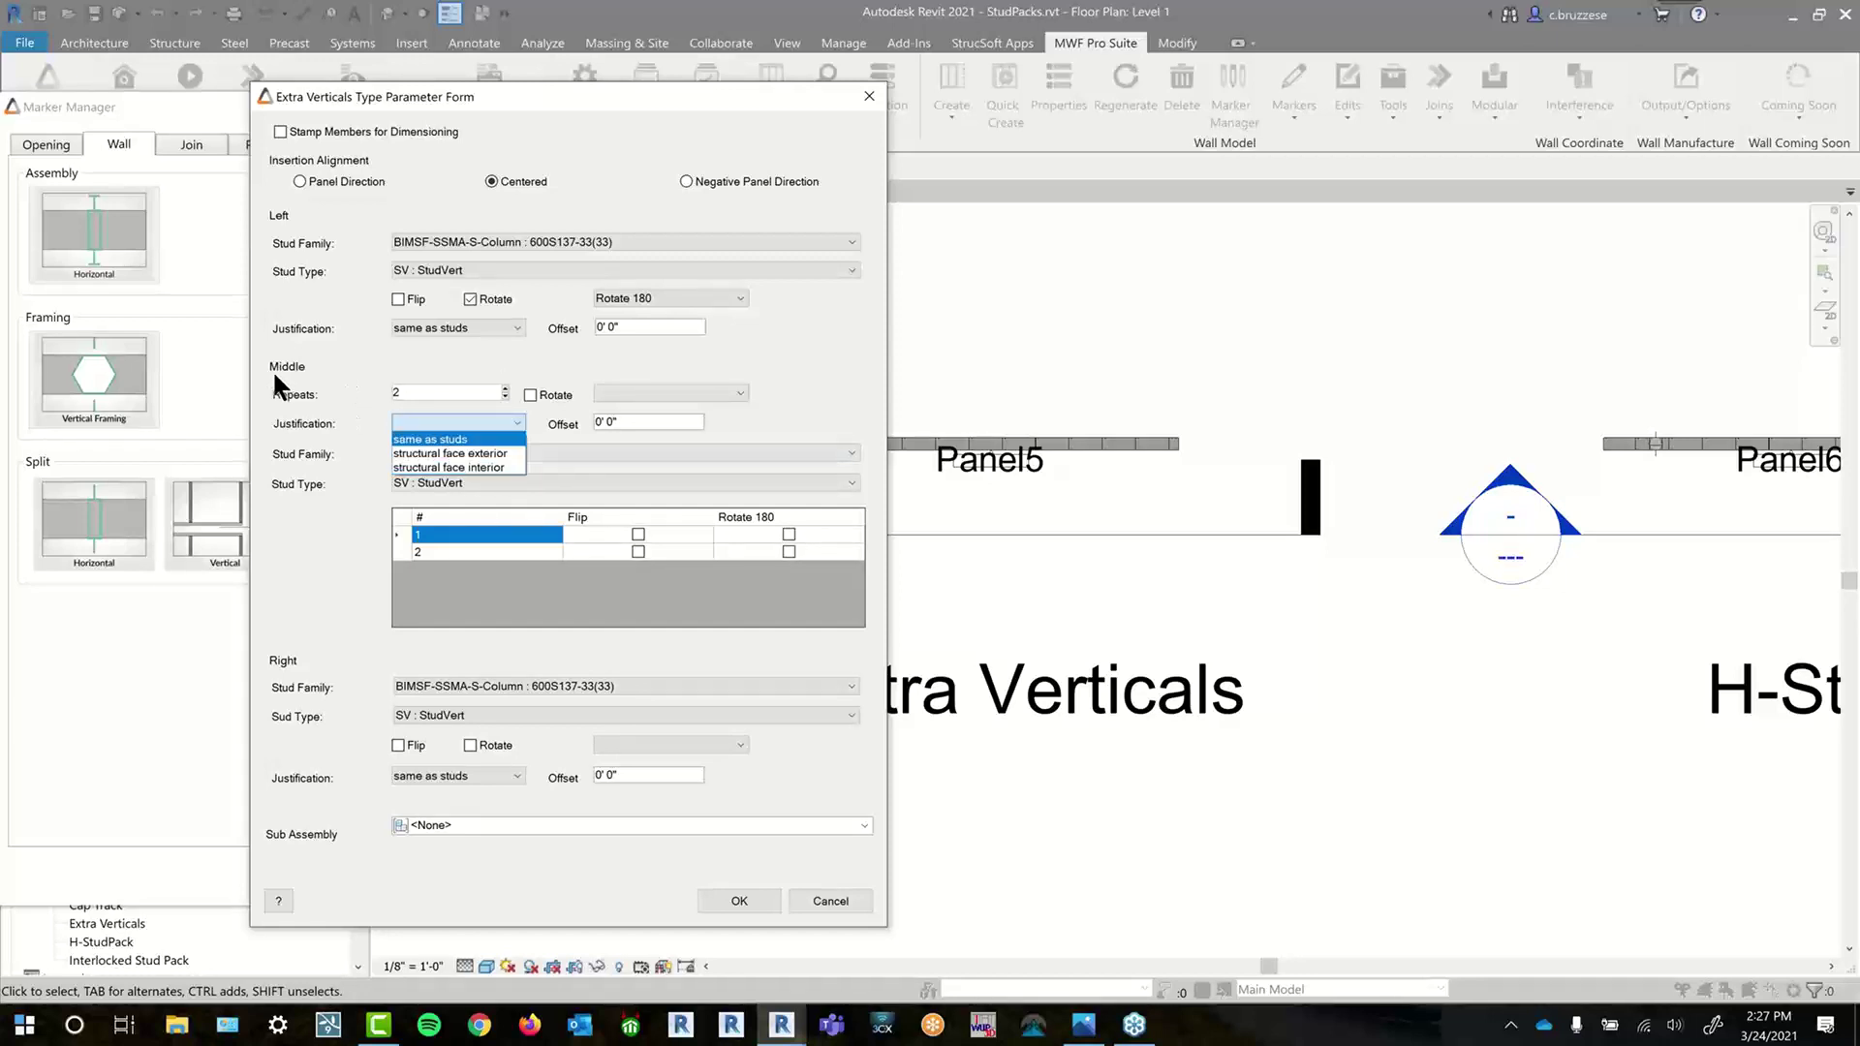
click(339, 428)
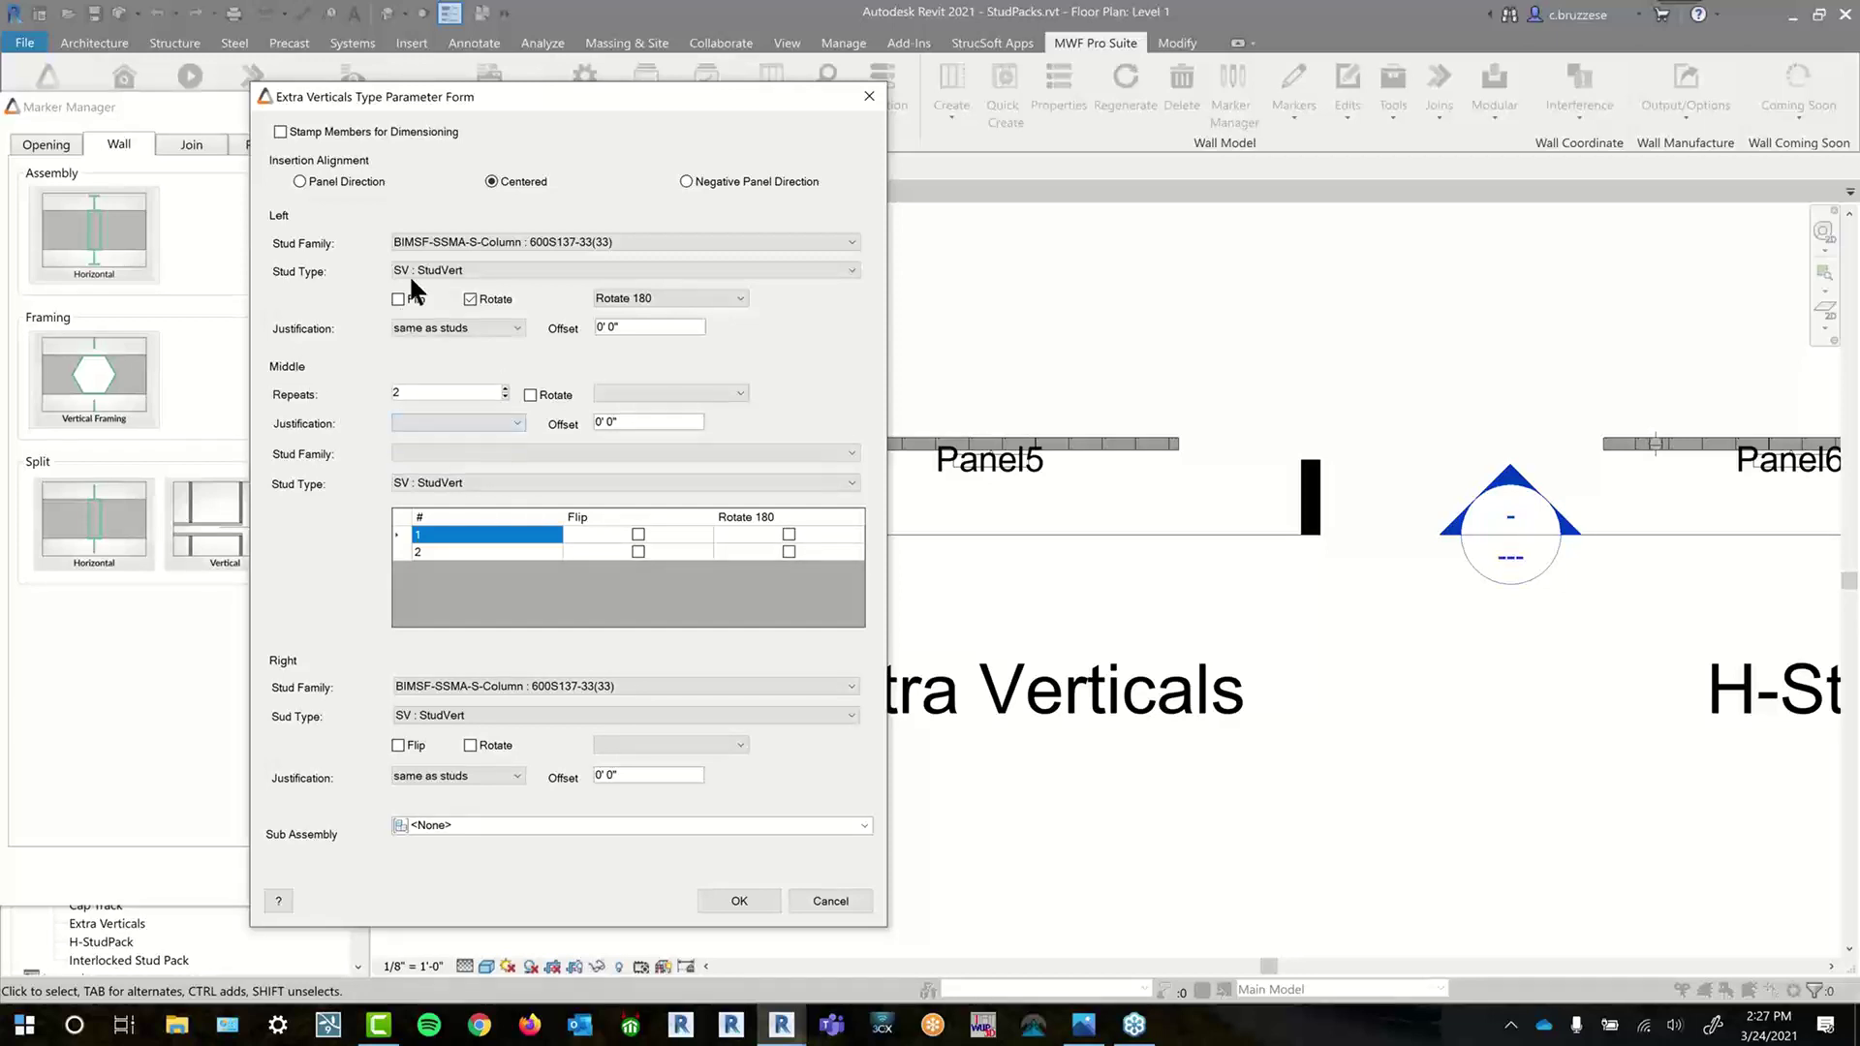
click(468, 235)
click(473, 258)
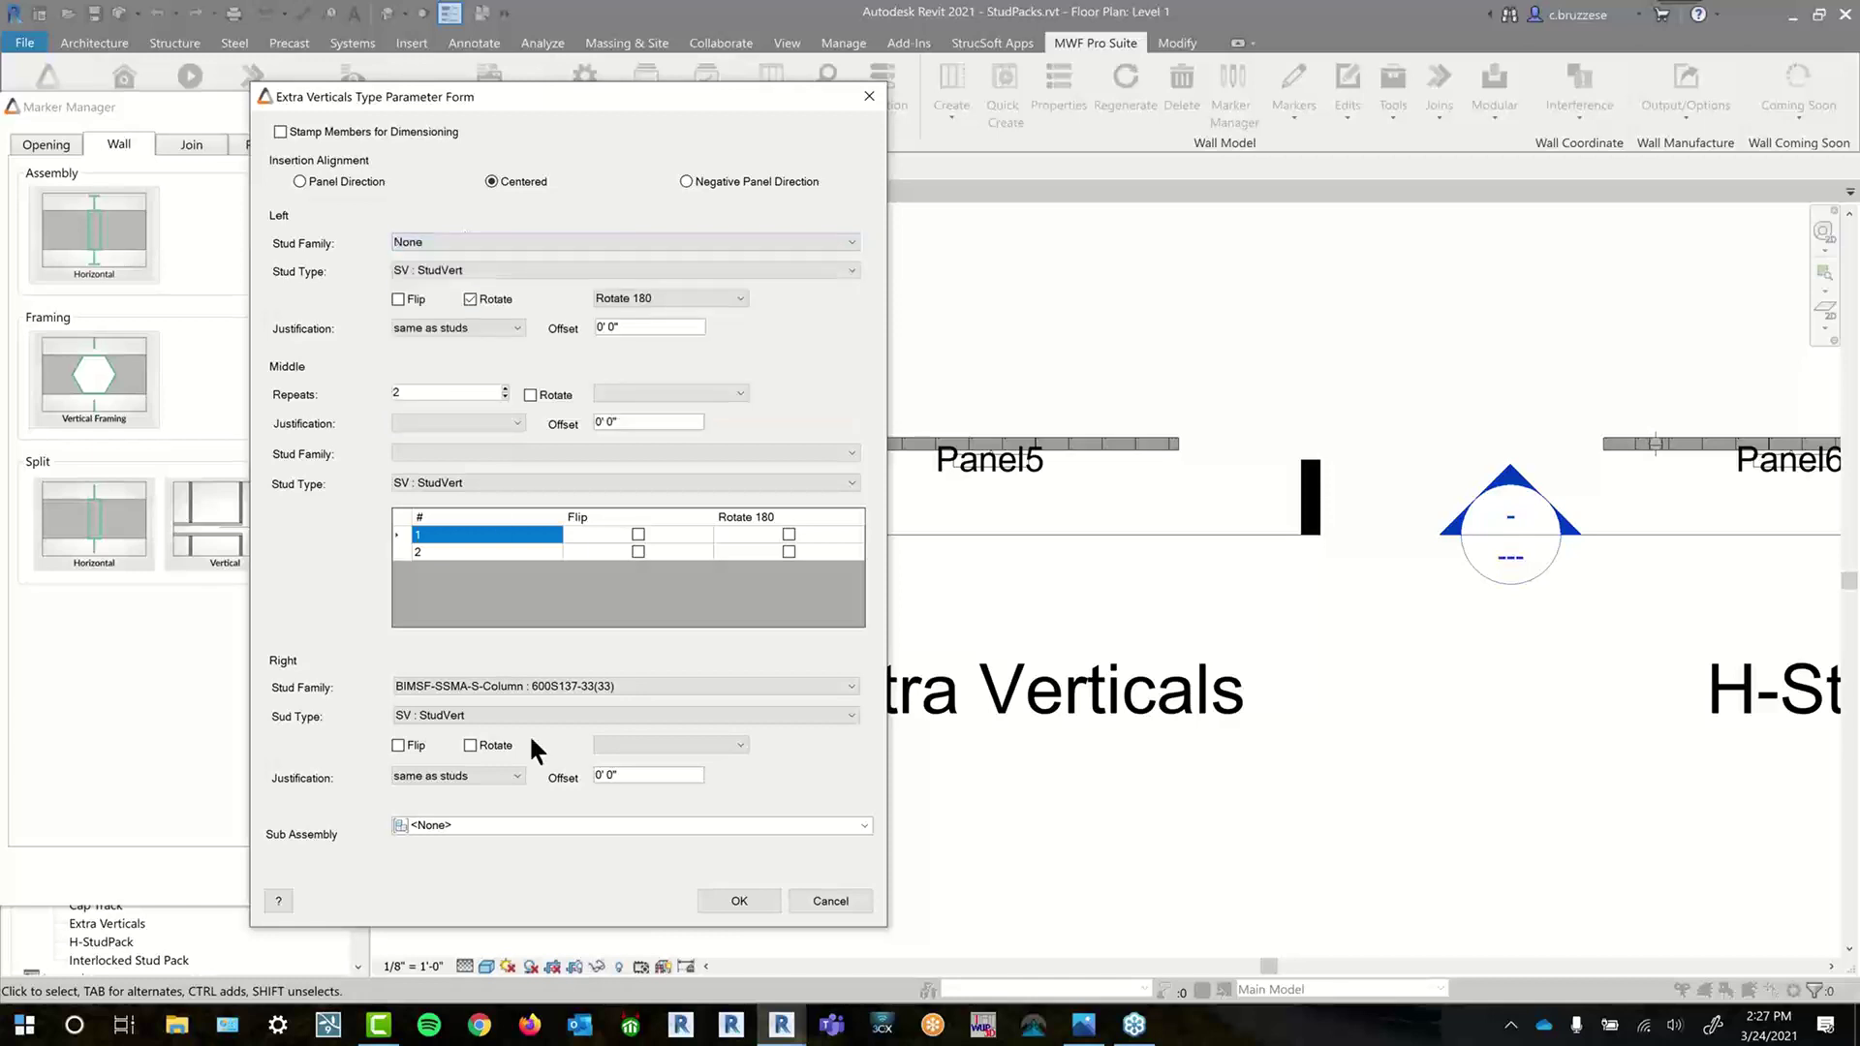
click(469, 686)
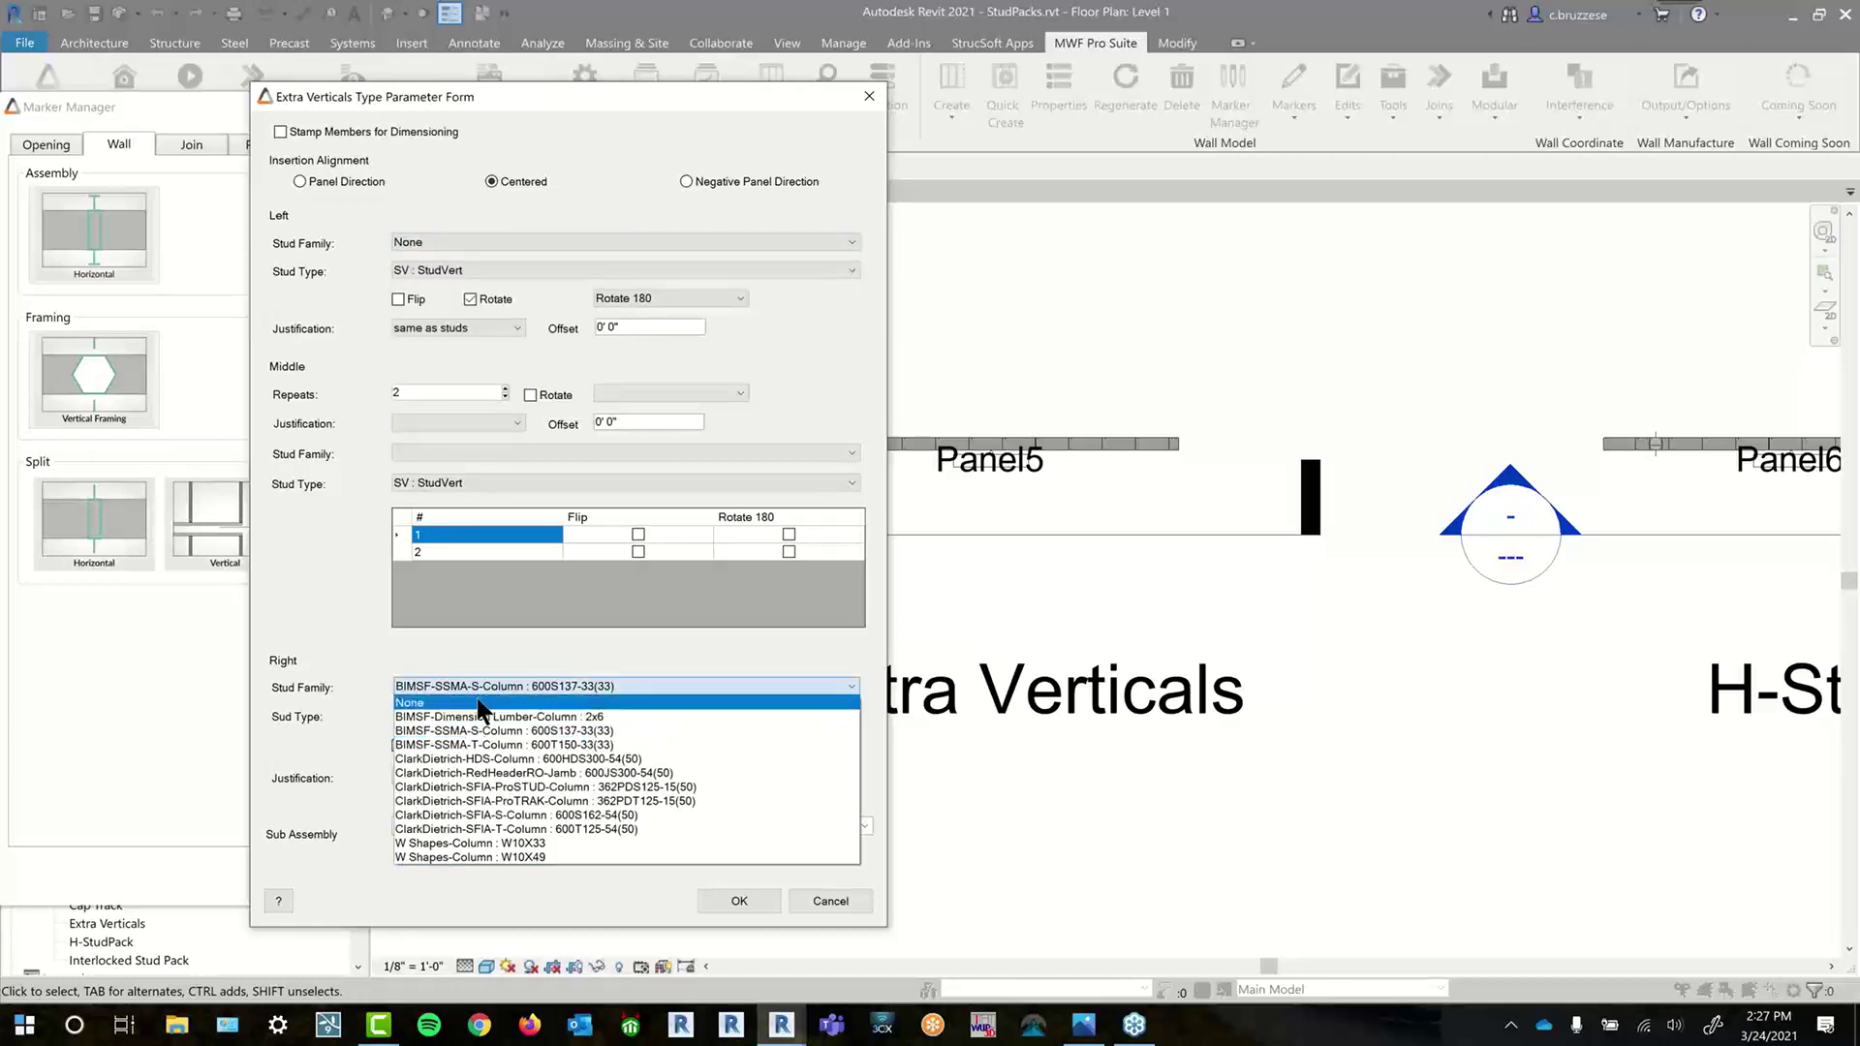
click(475, 704)
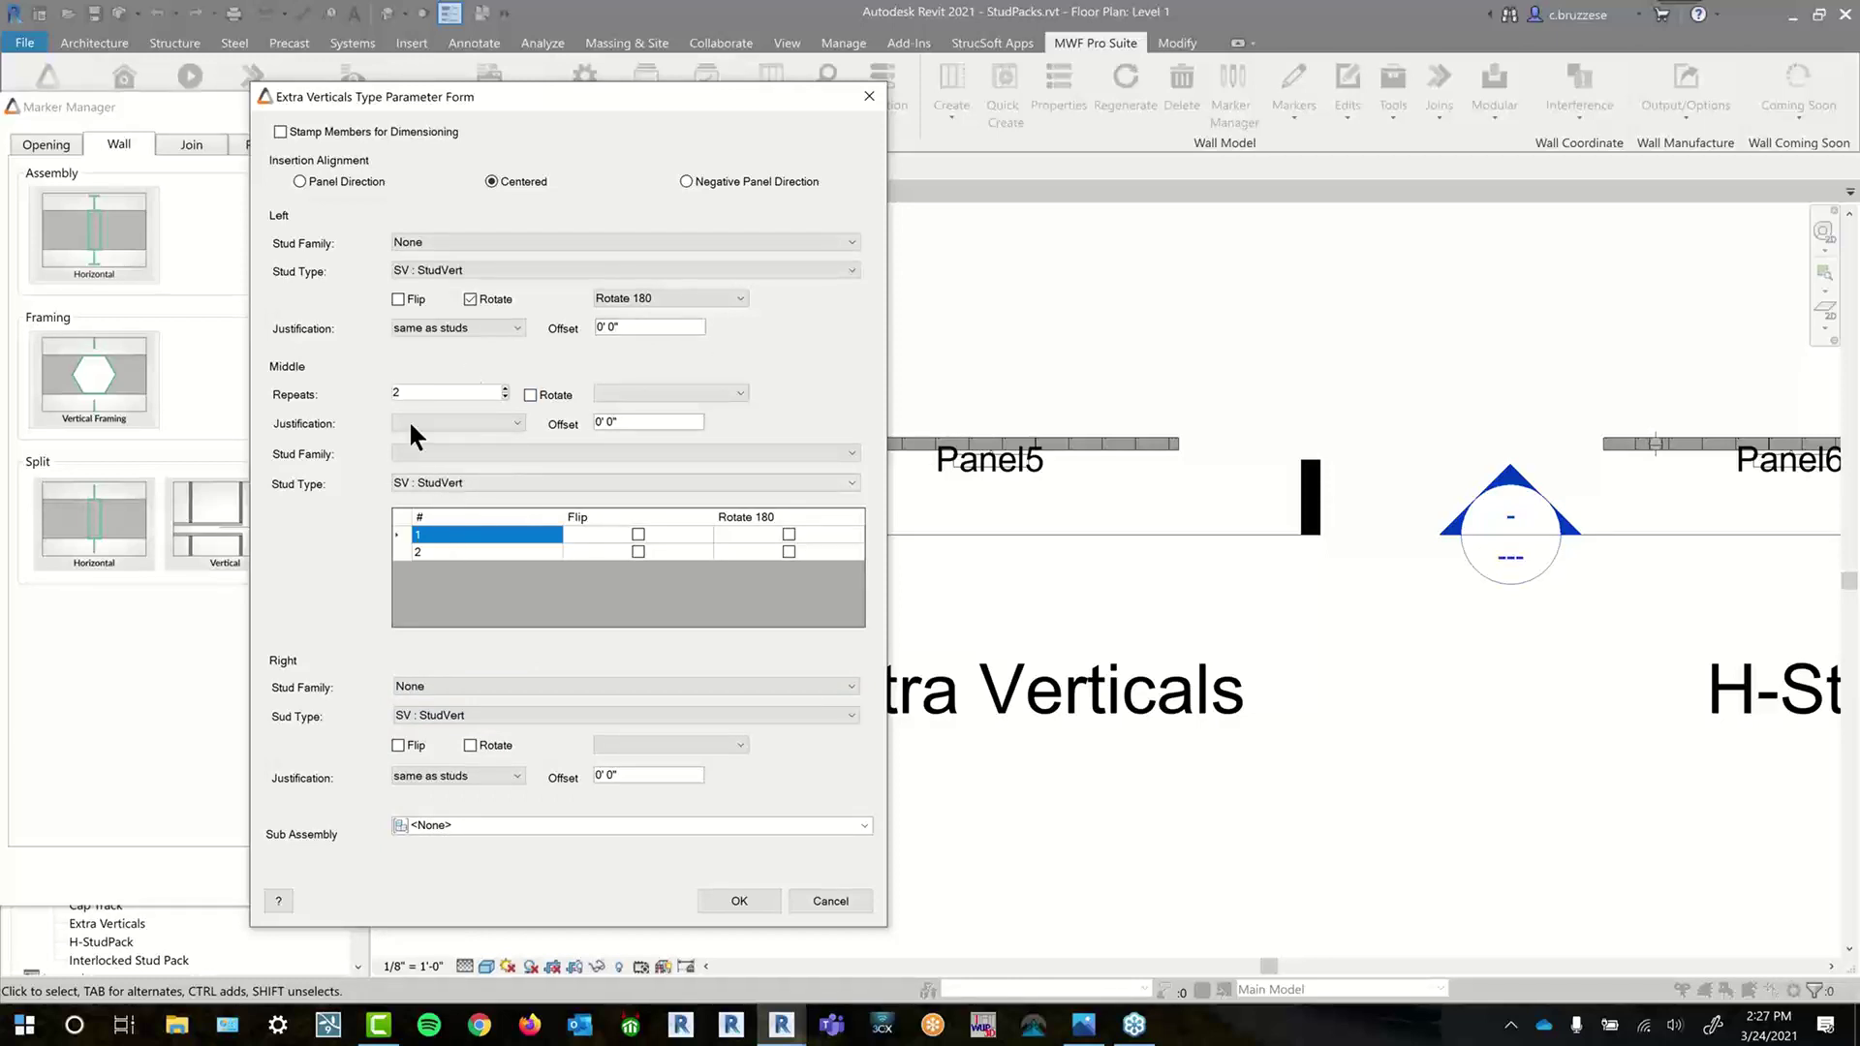
click(788, 536)
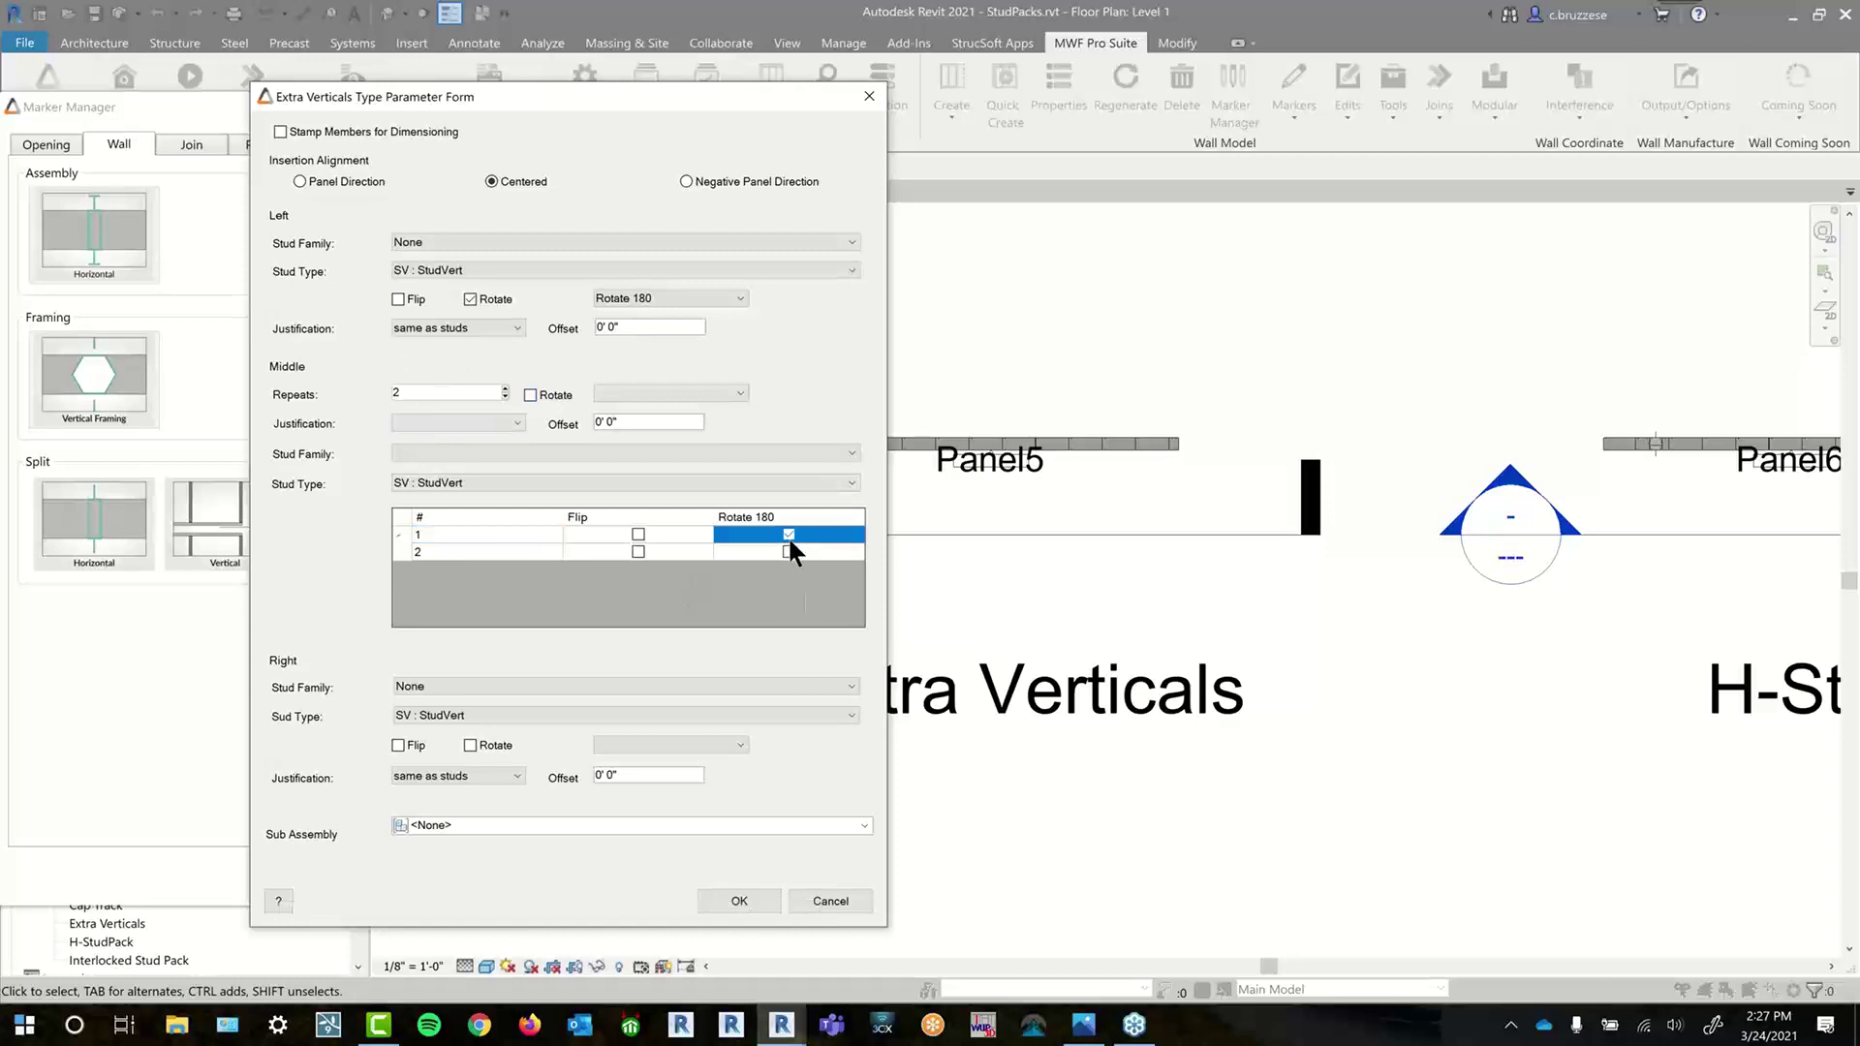
click(790, 551)
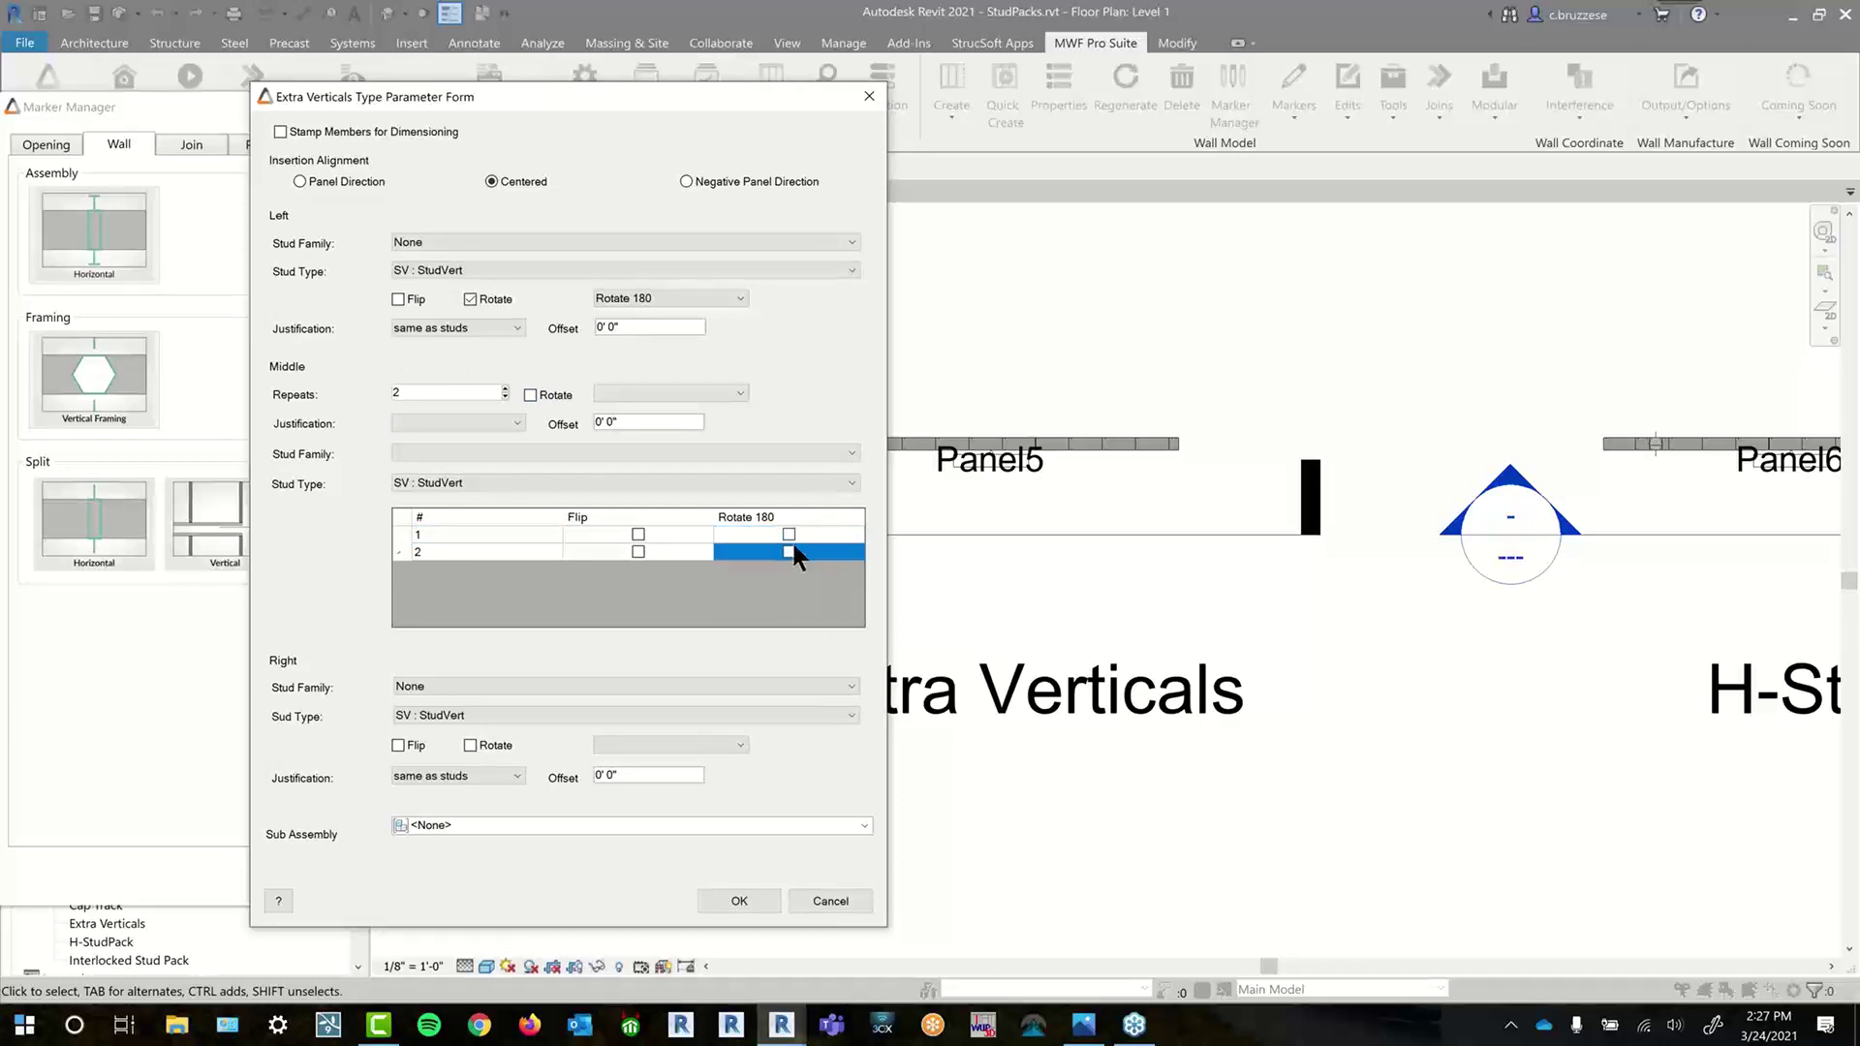
- Set Middle Repeats back to 0 and restore both left and right stud families to 600S137-33(33)
click(486, 451)
click(486, 451)
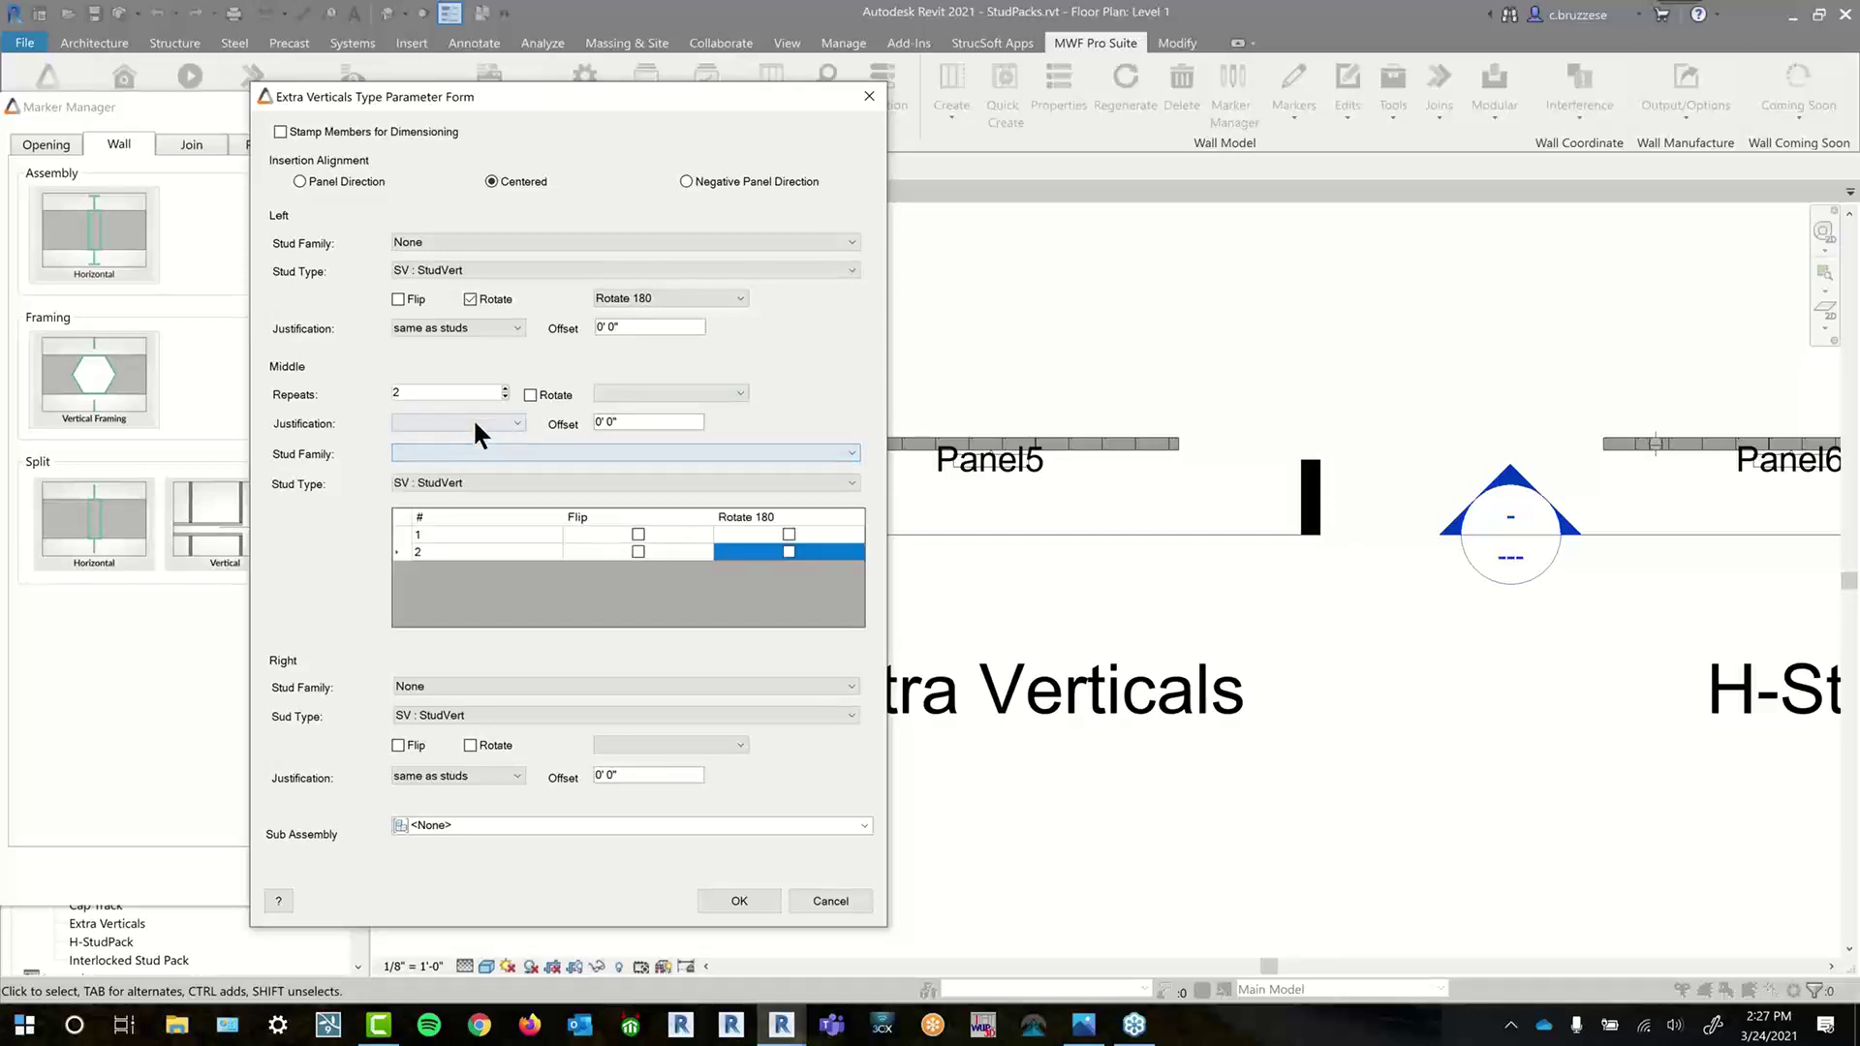
click(473, 421)
click(524, 393)
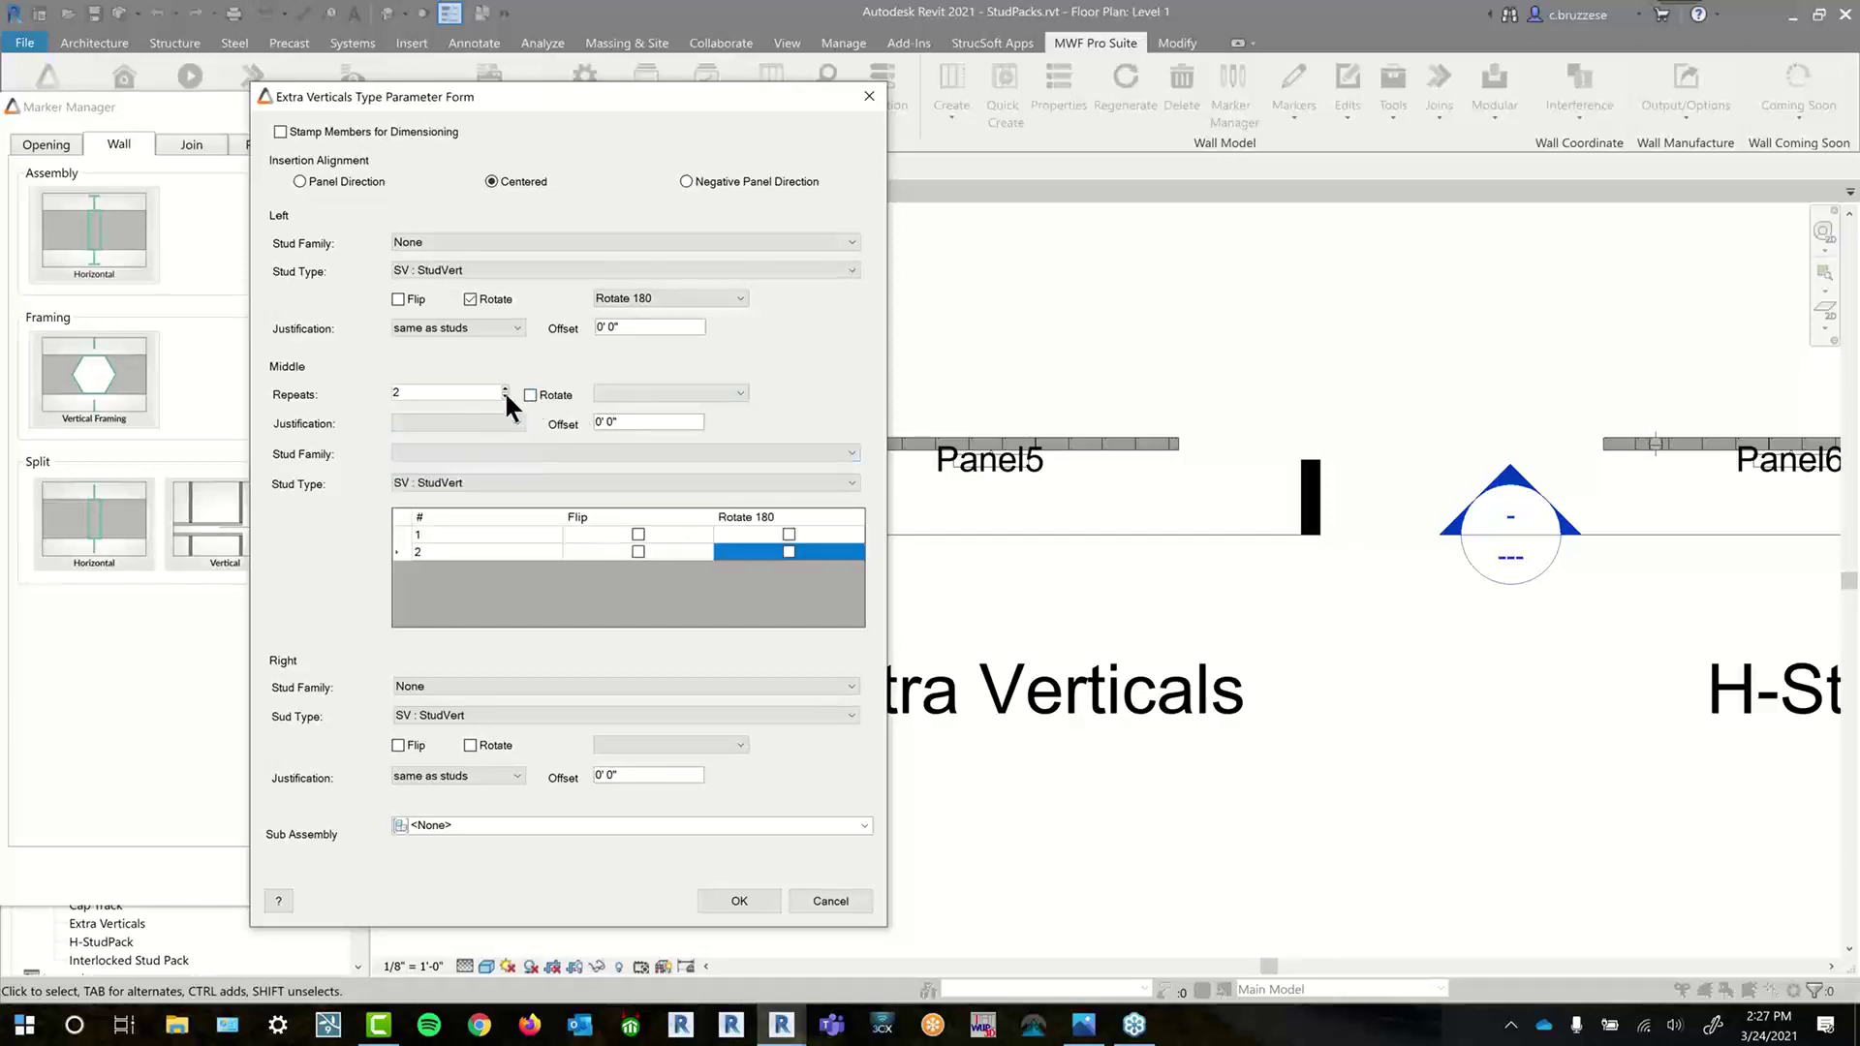
click(504, 395)
click(503, 396)
click(473, 241)
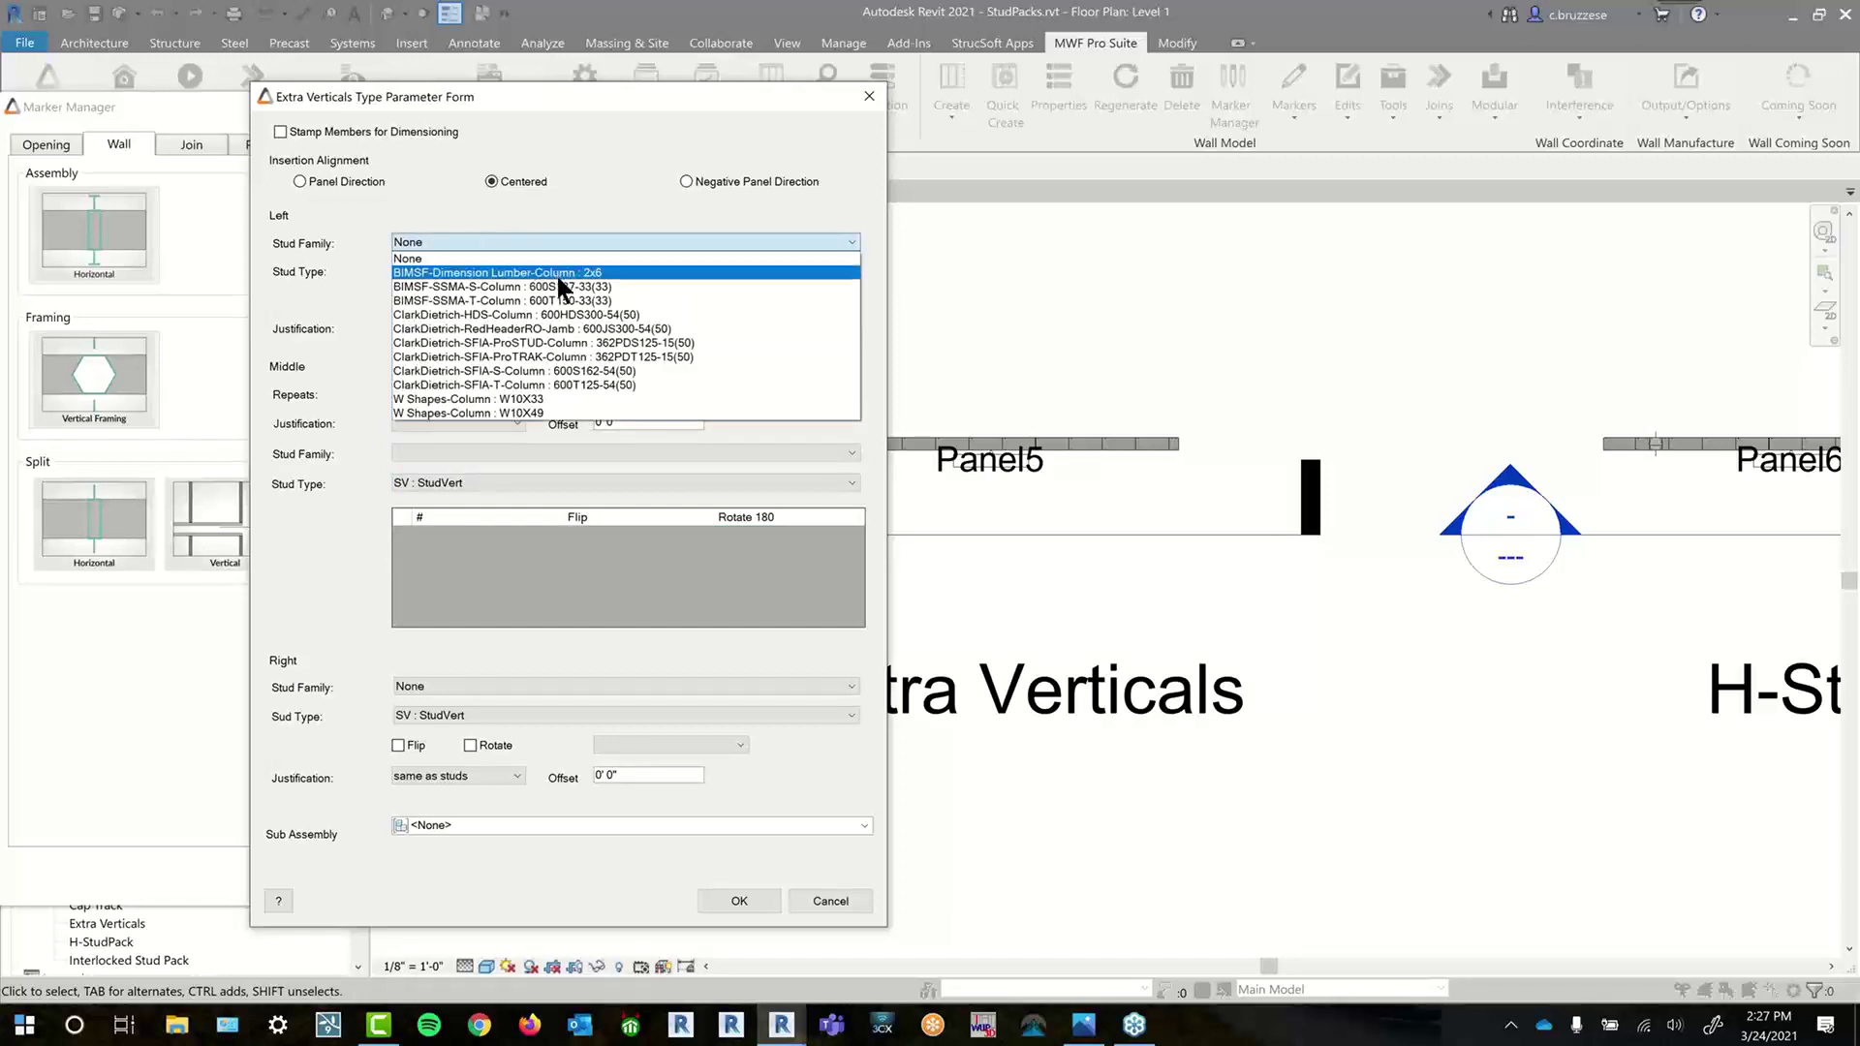
click(558, 289)
click(504, 686)
click(514, 729)
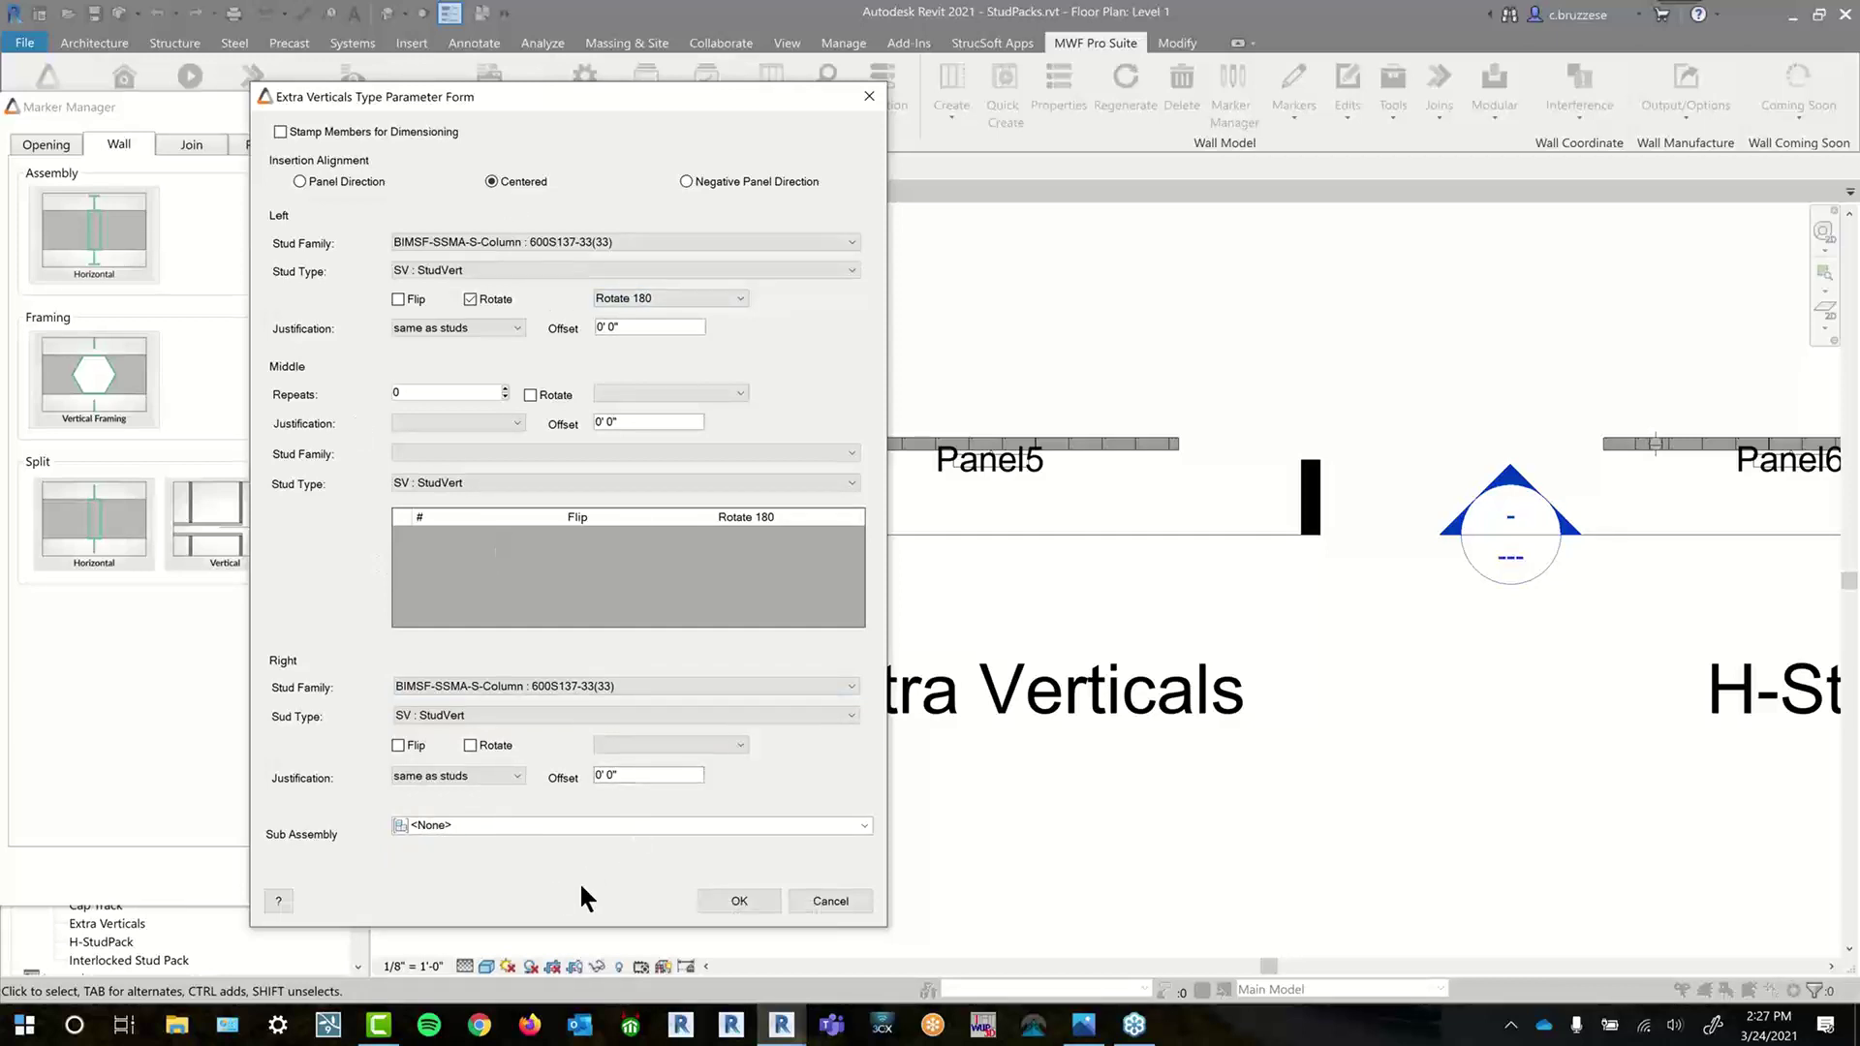
- Leave the sub assembly as <None>, save the extra verticals type, and close Marker Manager
click(558, 483)
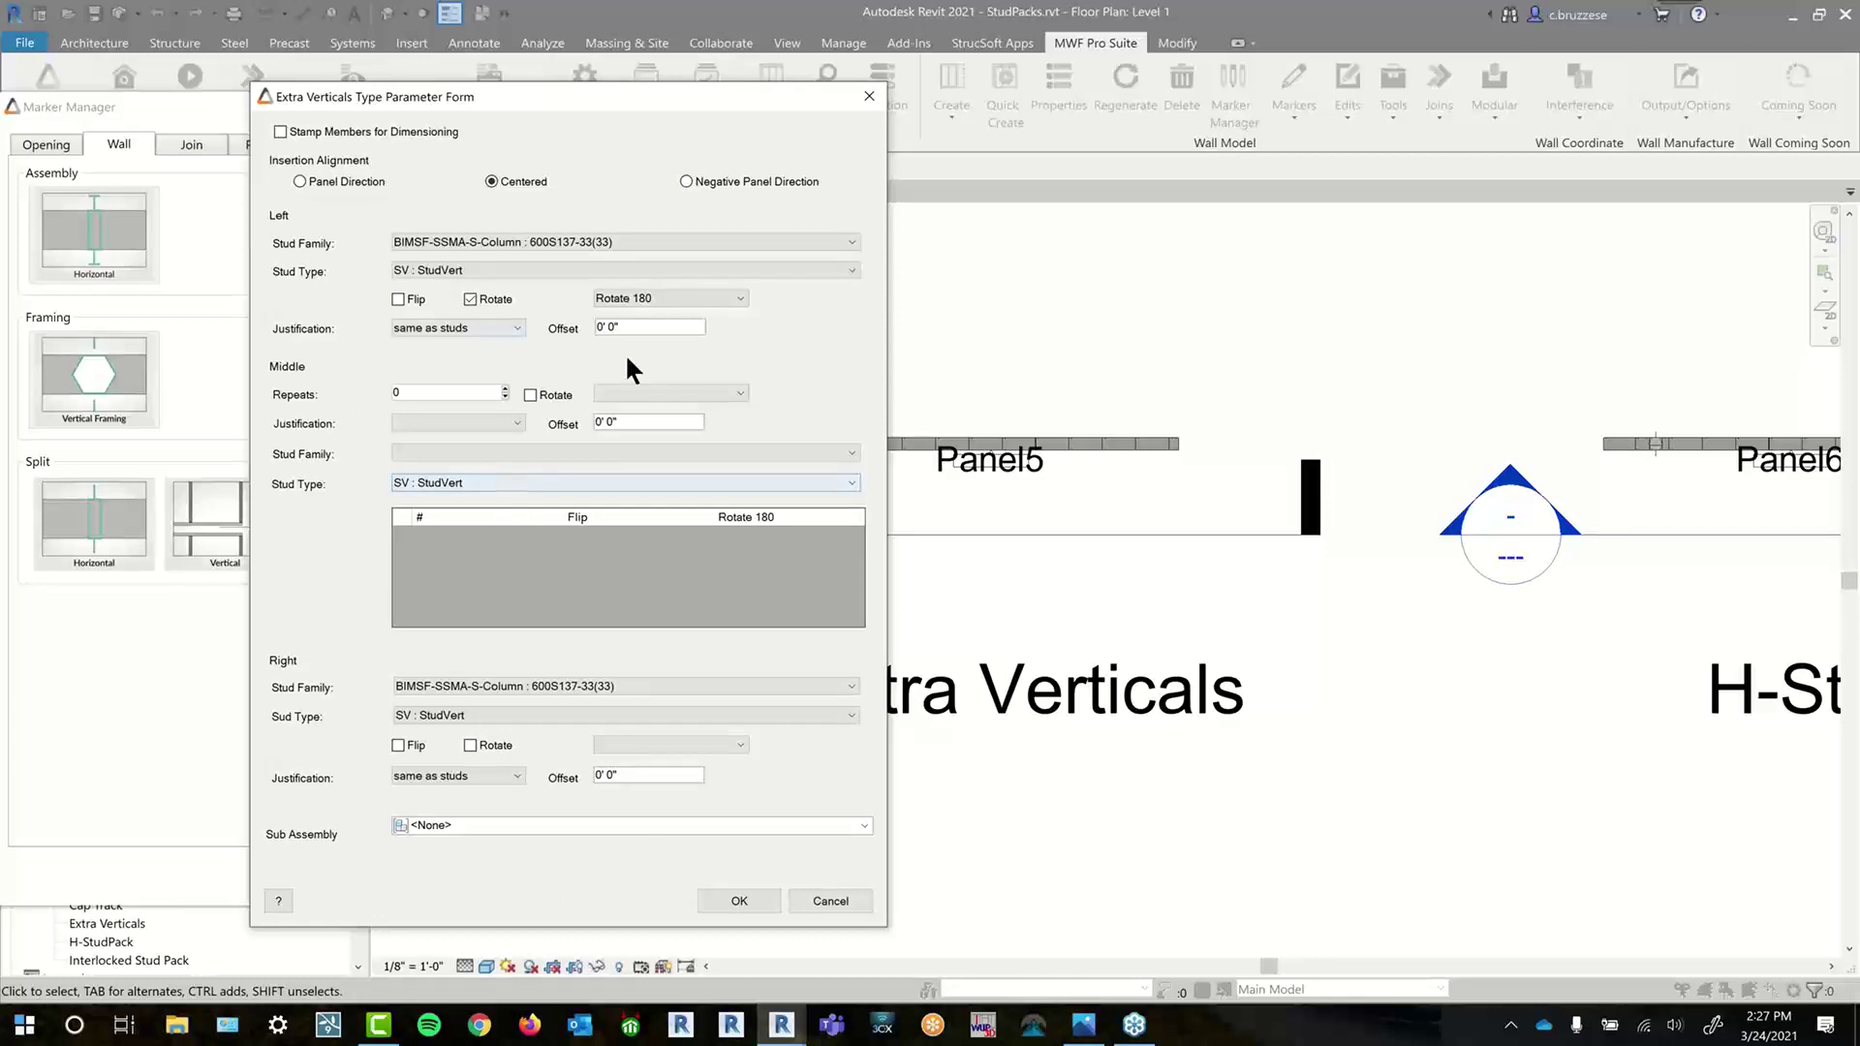
click(515, 828)
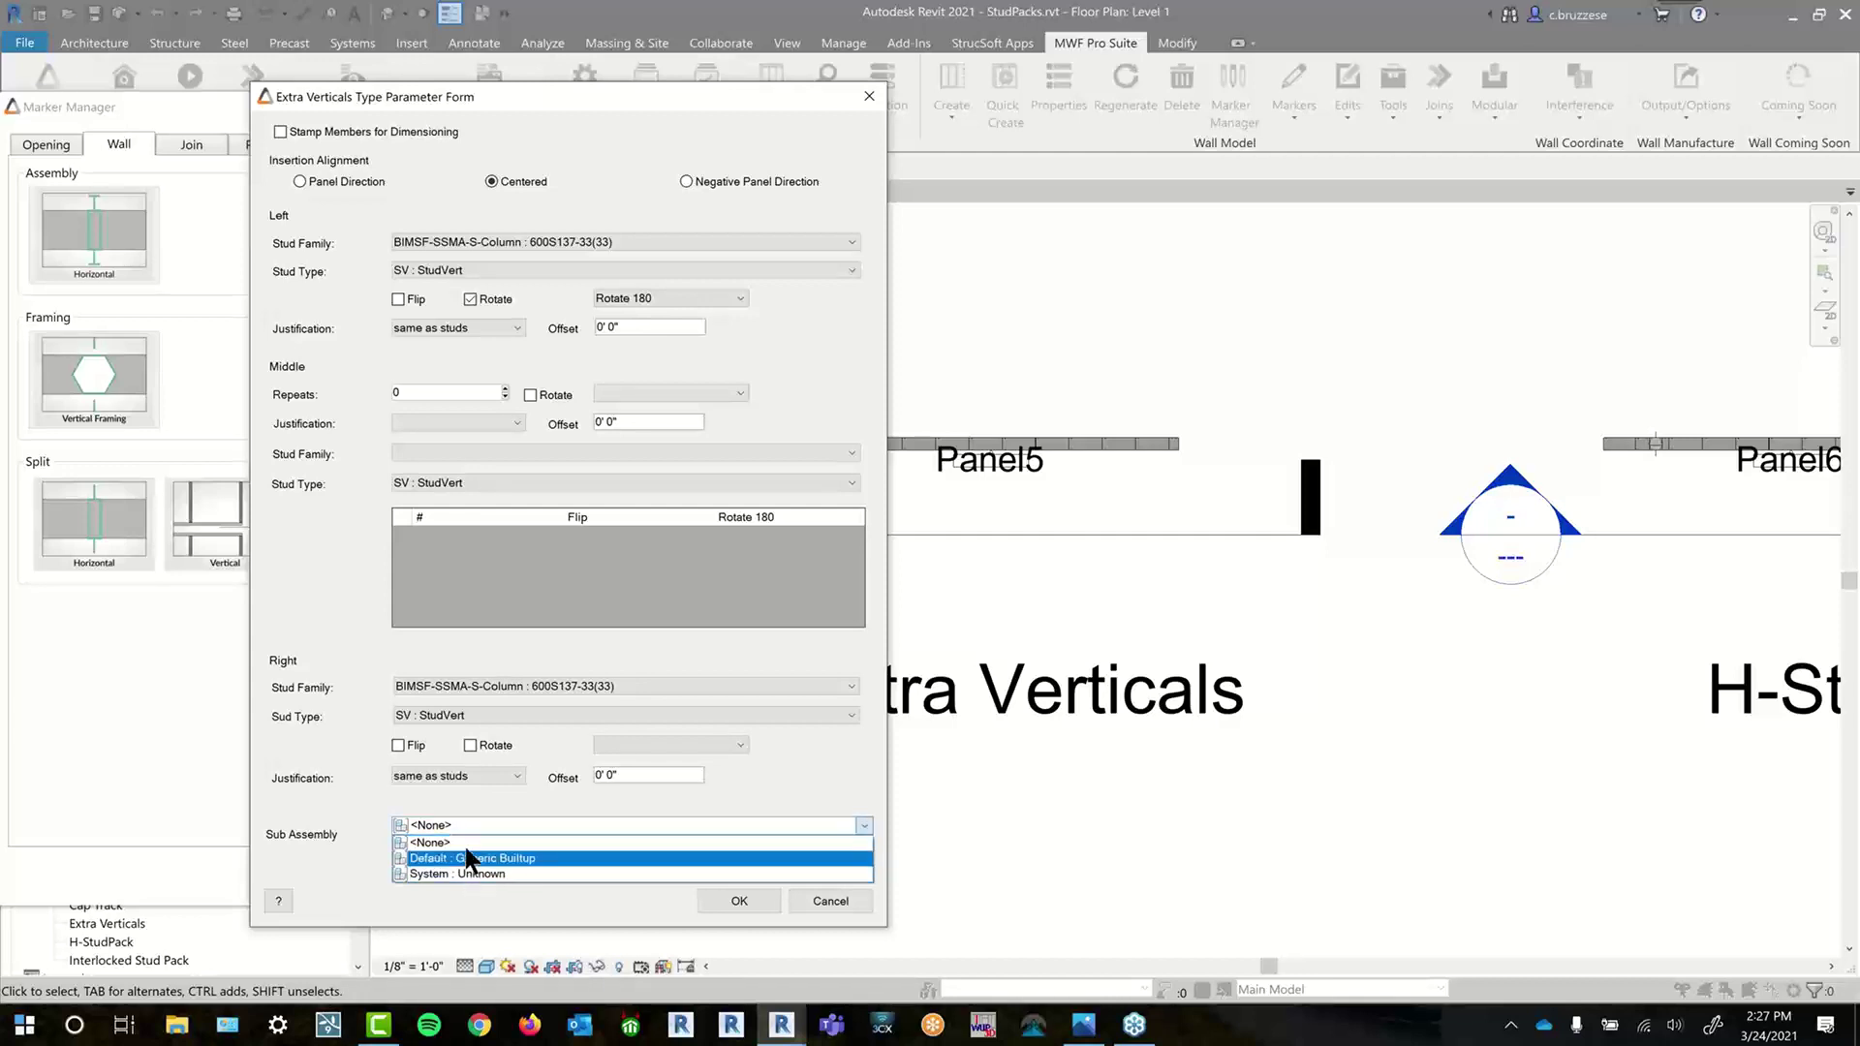
click(717, 877)
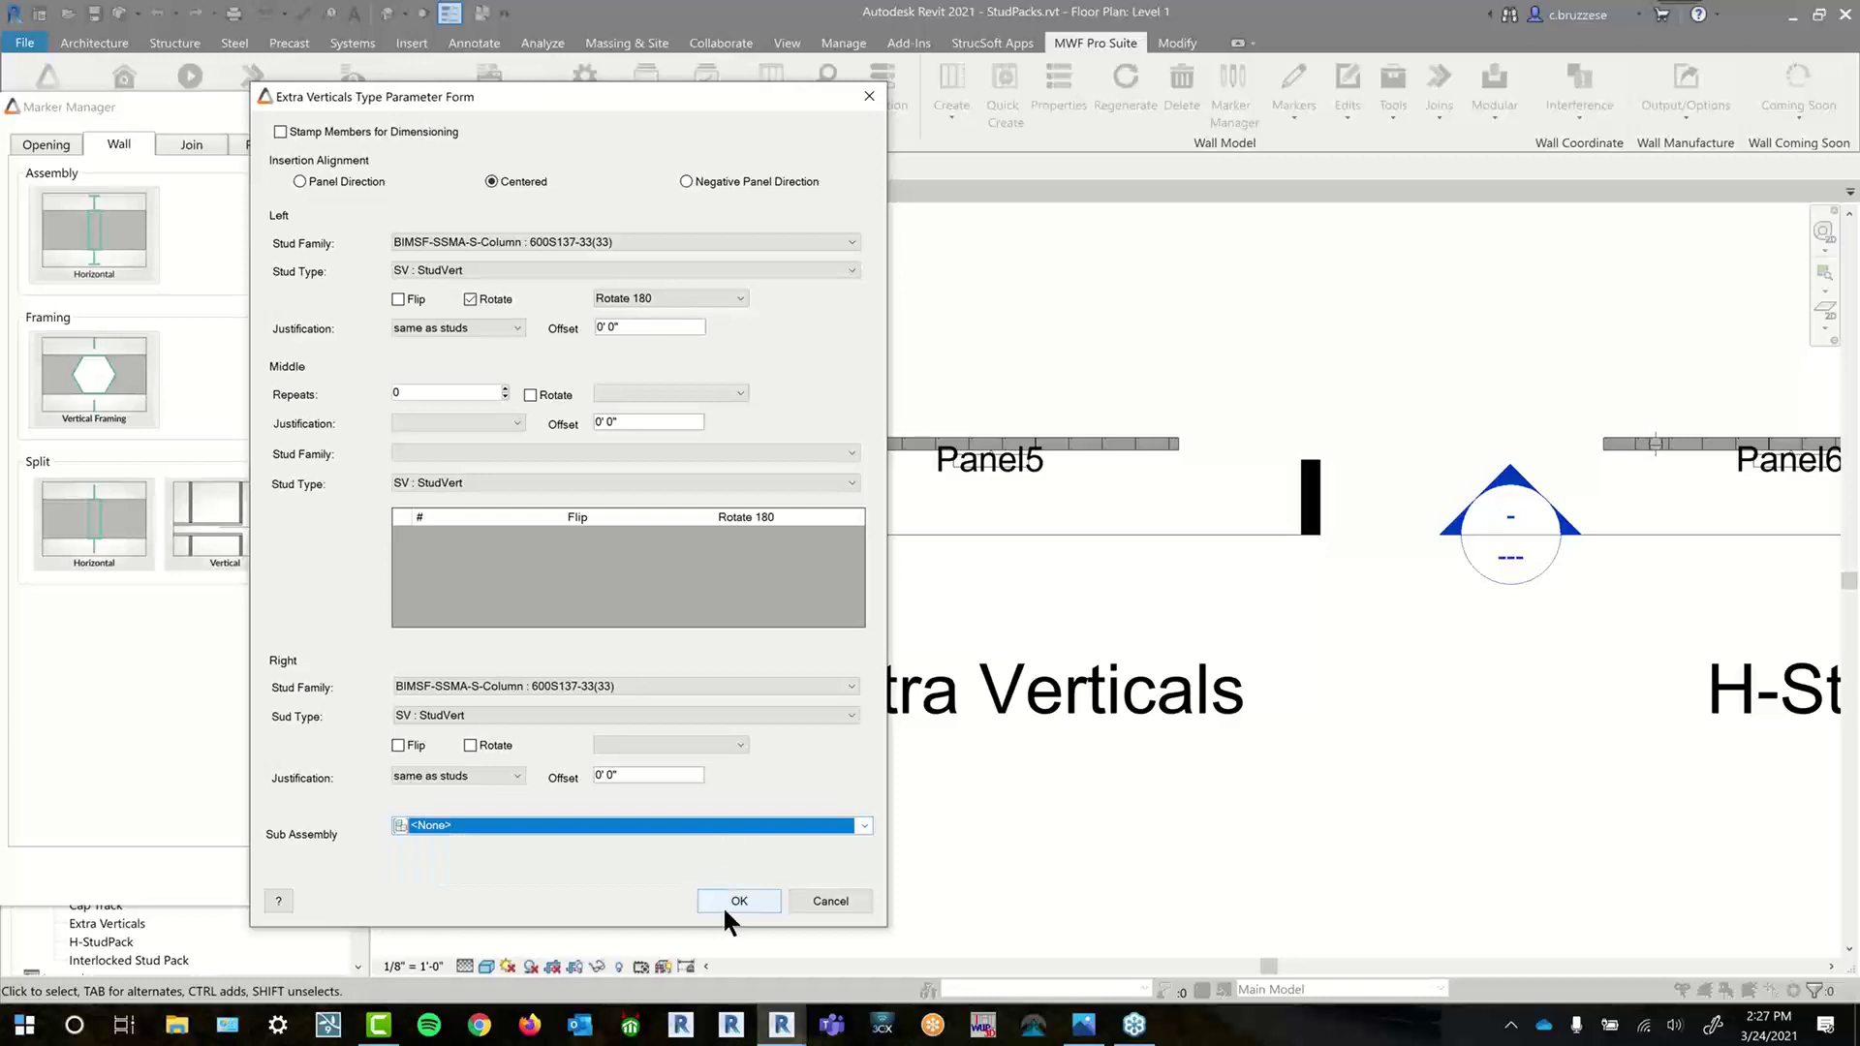
click(739, 901)
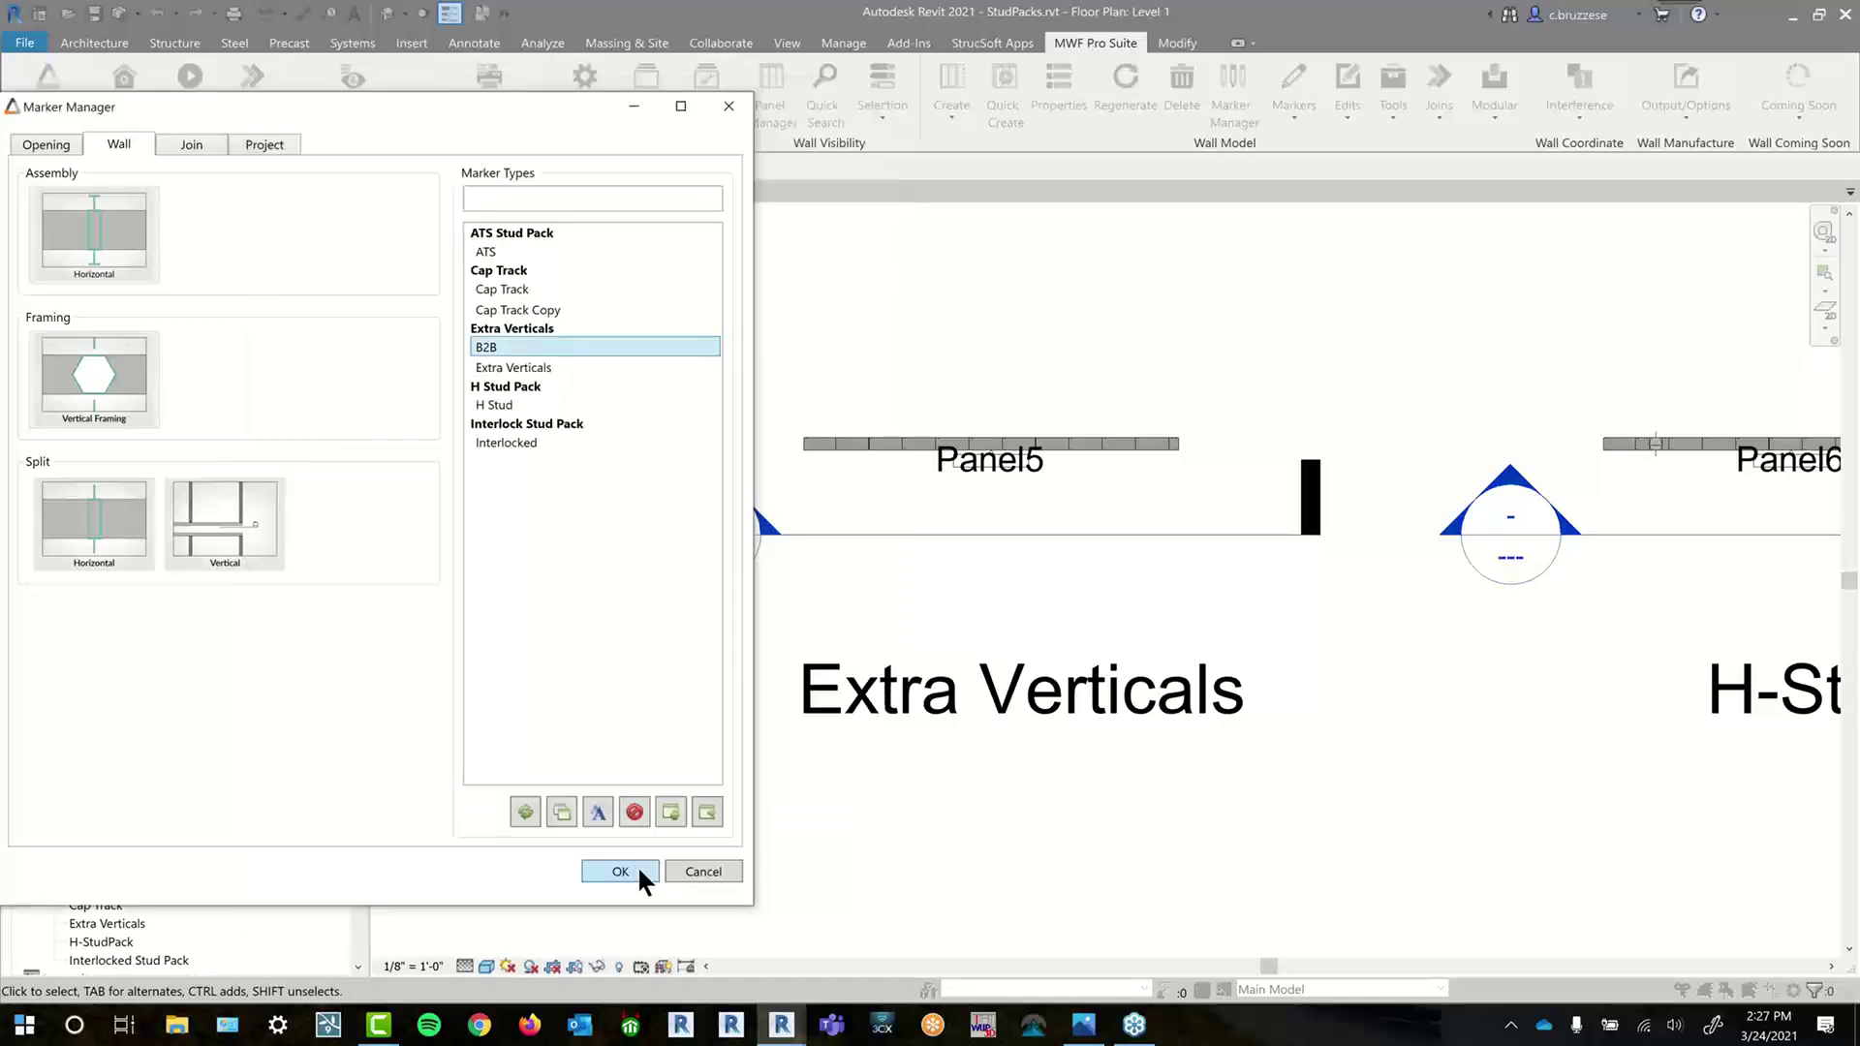
click(620, 871)
scroll(1116, 371, up, 3)
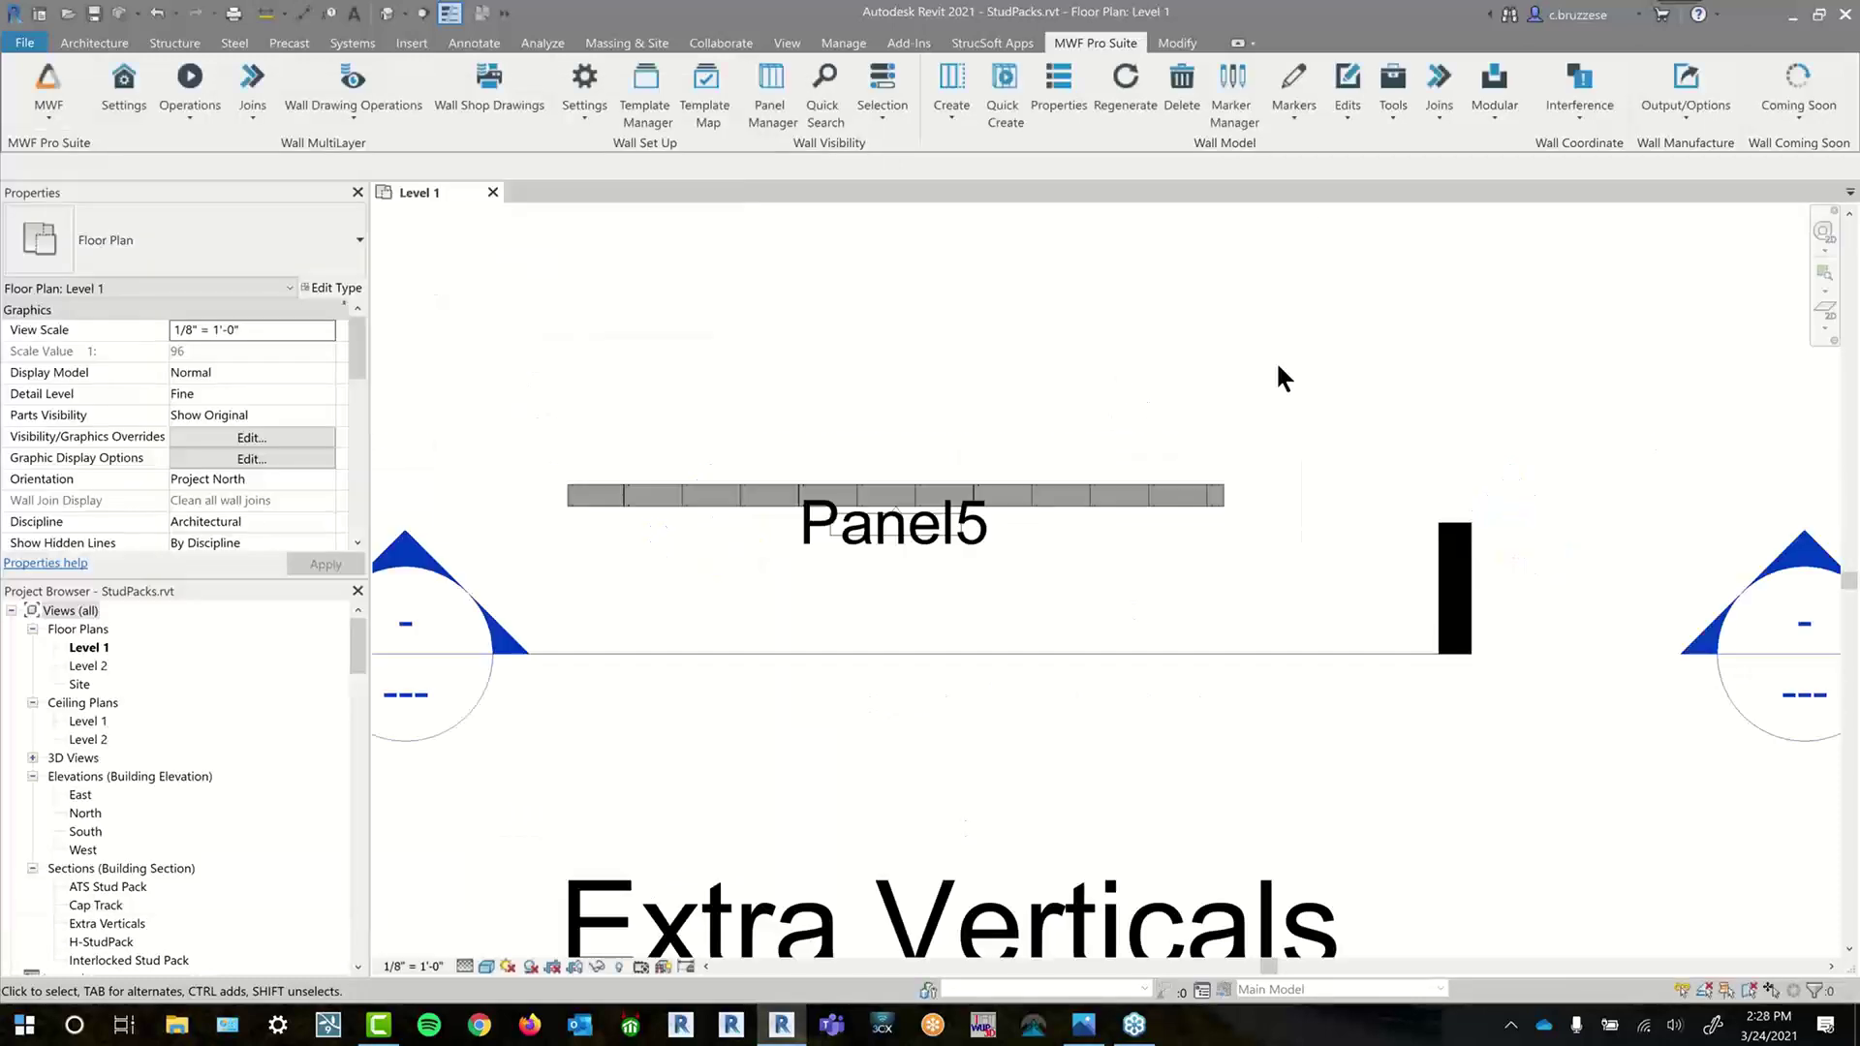
- Start Markers > Extra Verticals placement with the mwfW_ExtraVerticals : B2B marker selected
click(1288, 117)
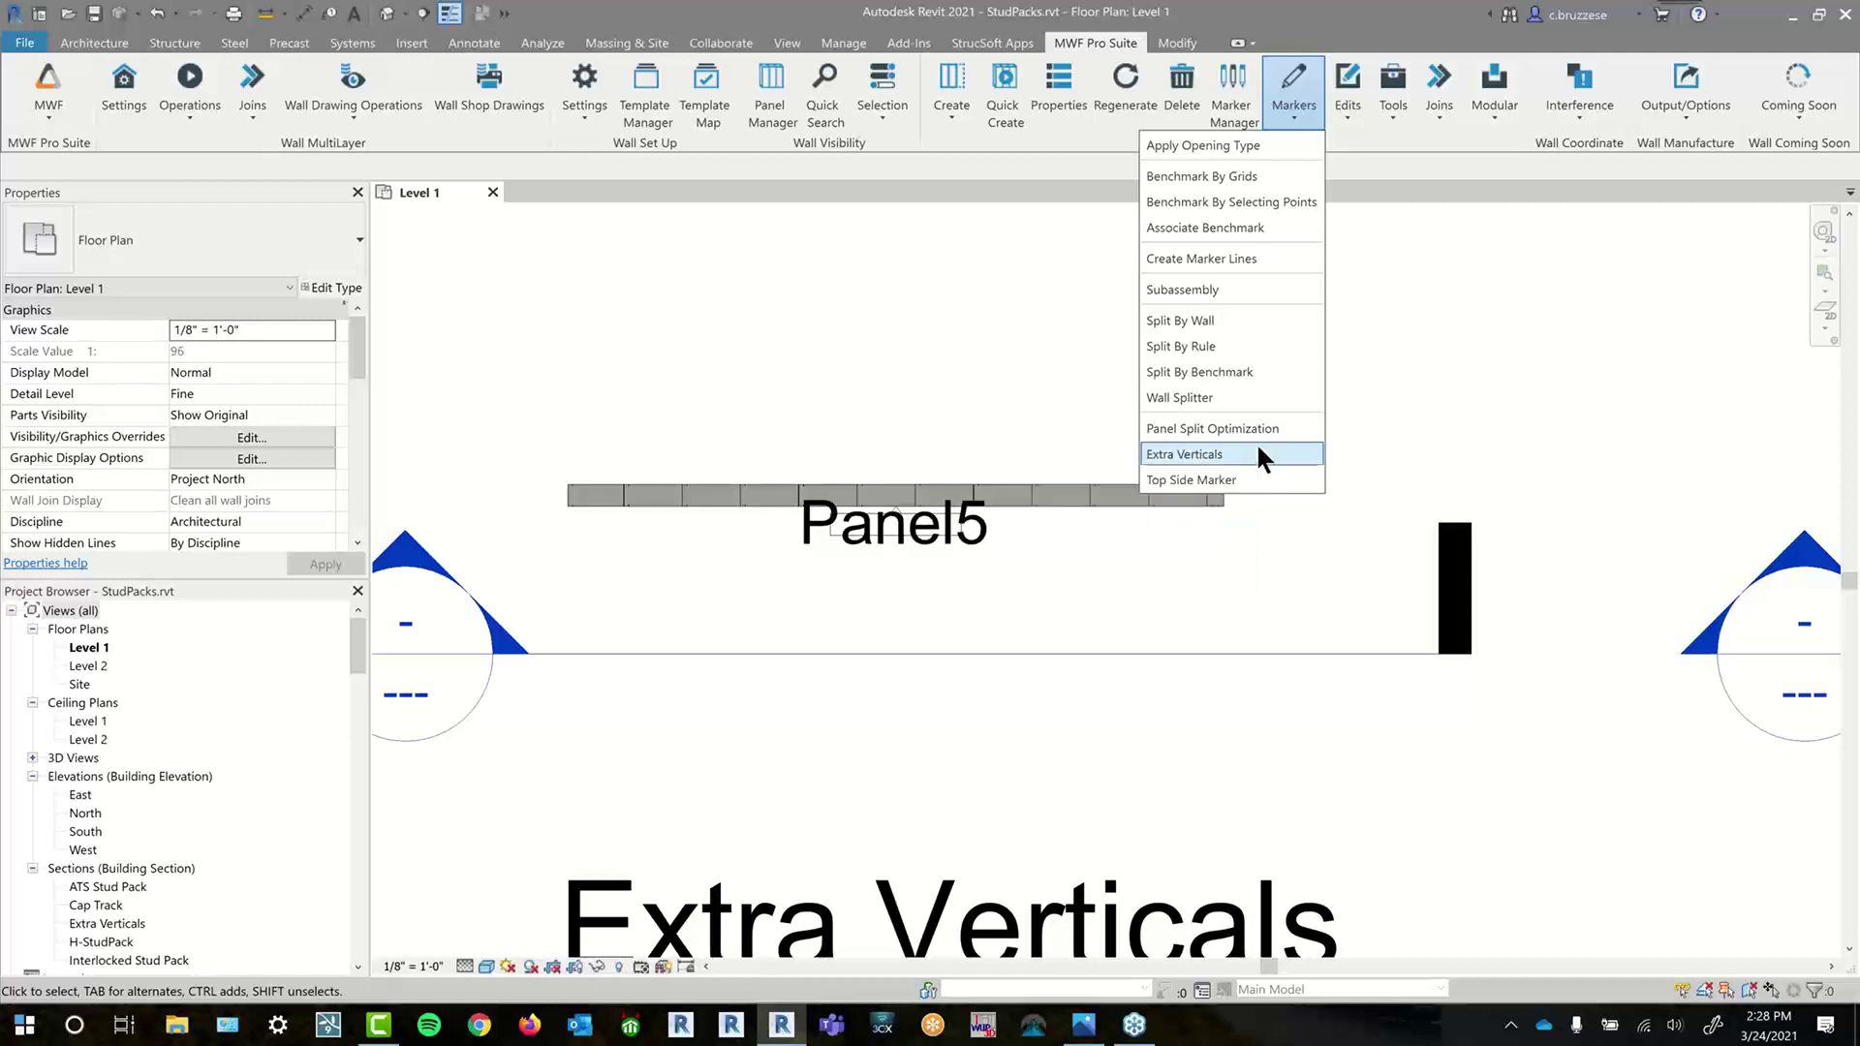
click(1205, 454)
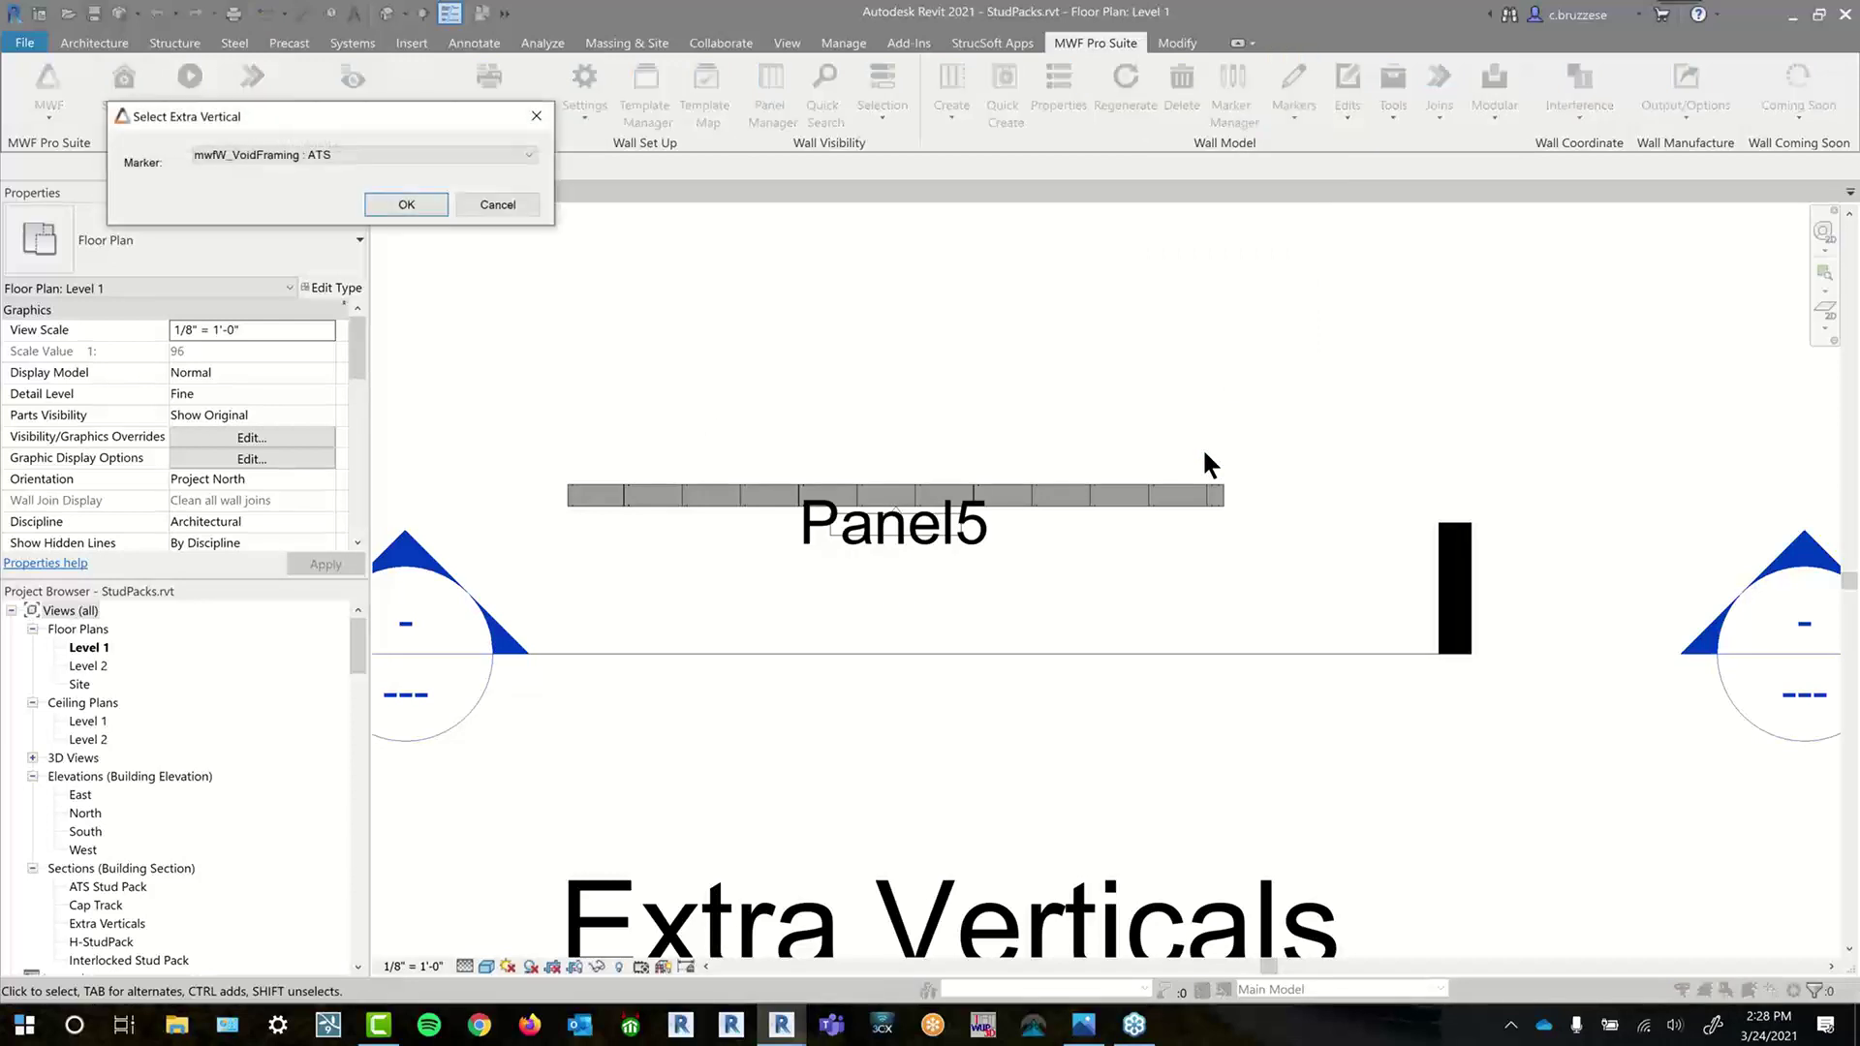
click(361, 152)
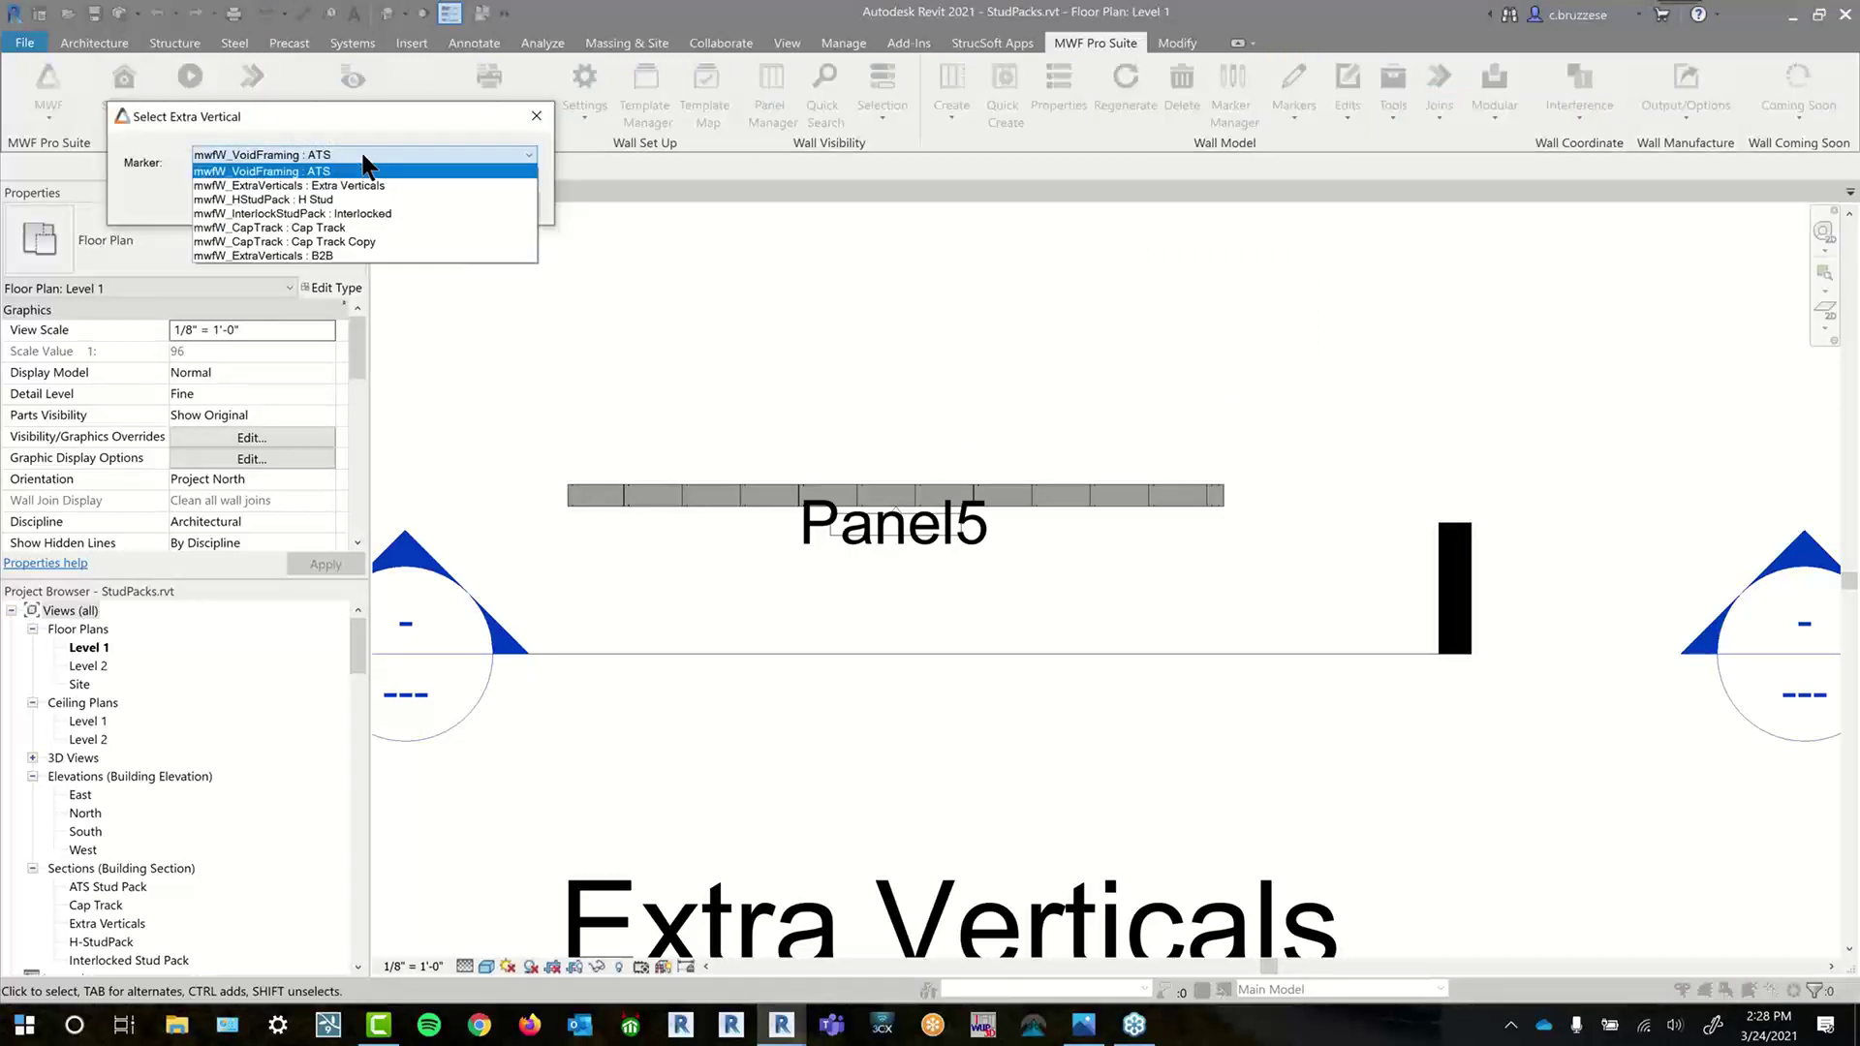
click(385, 256)
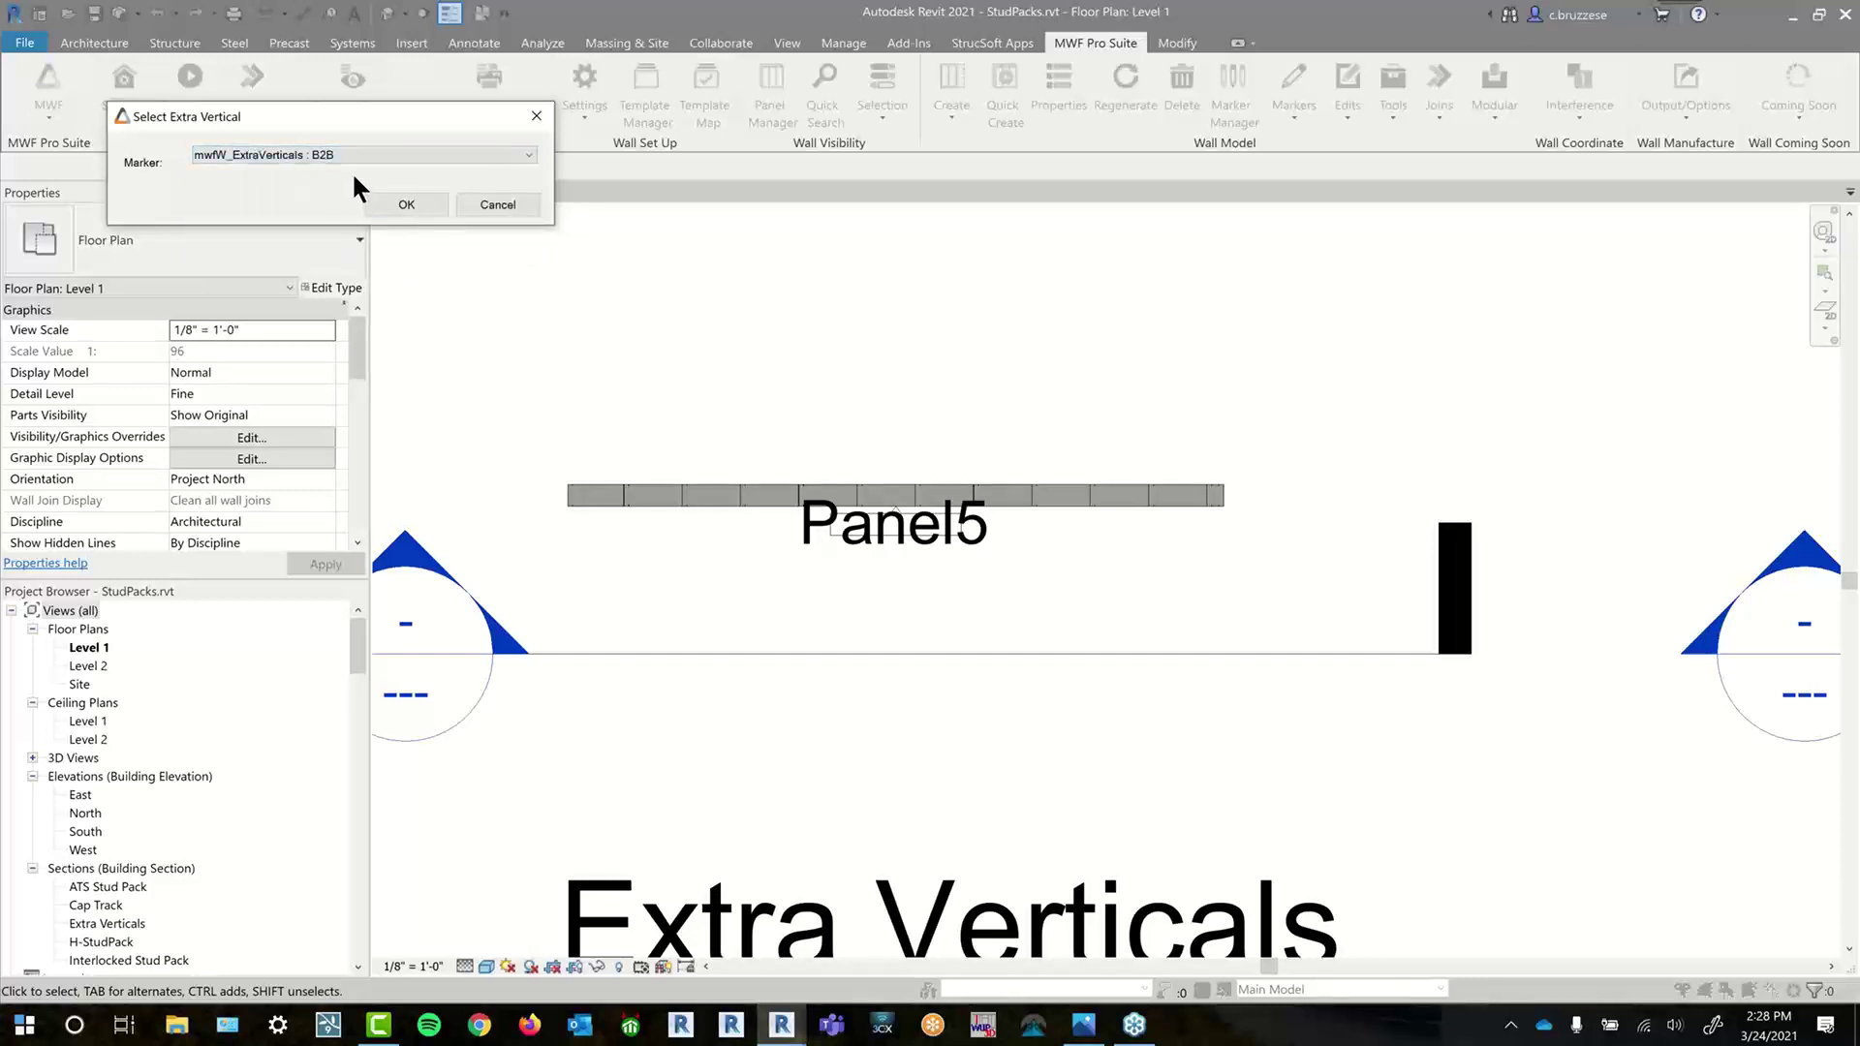
click(403, 197)
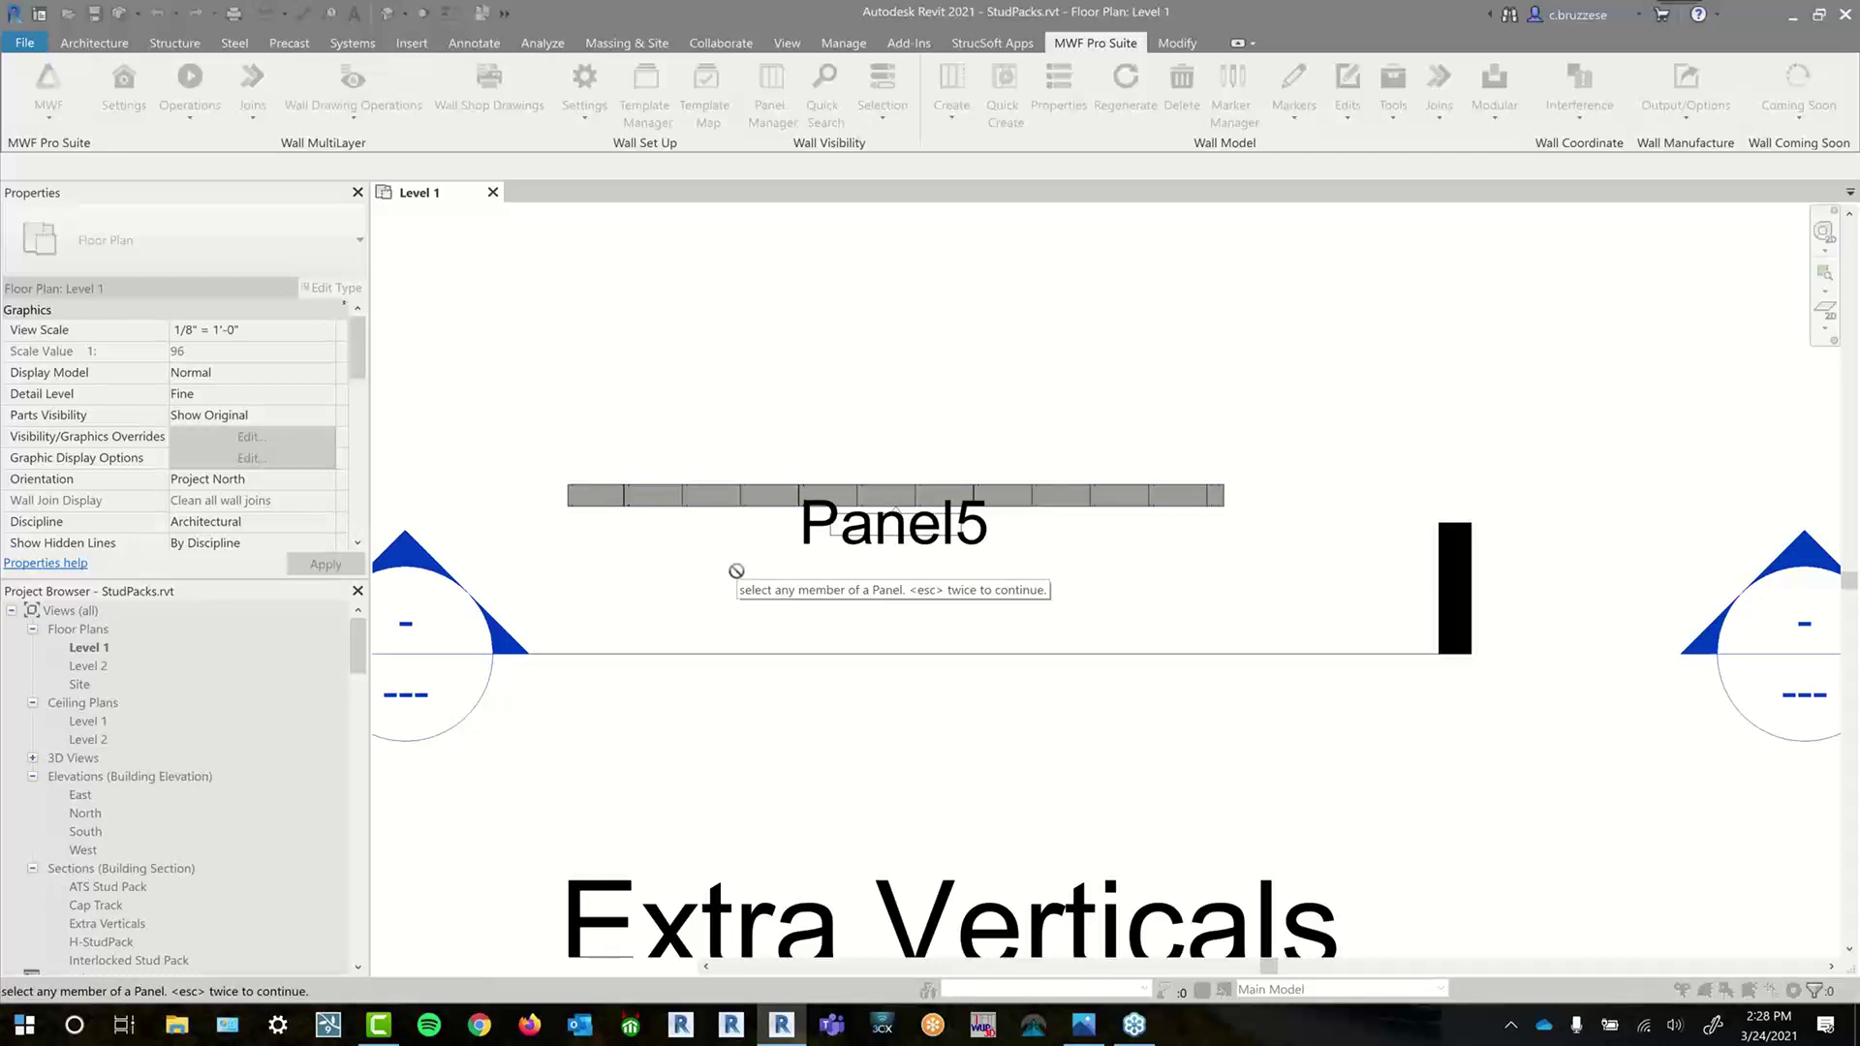
- Place five B2B extra vertical markers along the Panel5 wall, then zoom in on the wall
click(710, 502)
scroll(627, 526, up, 2)
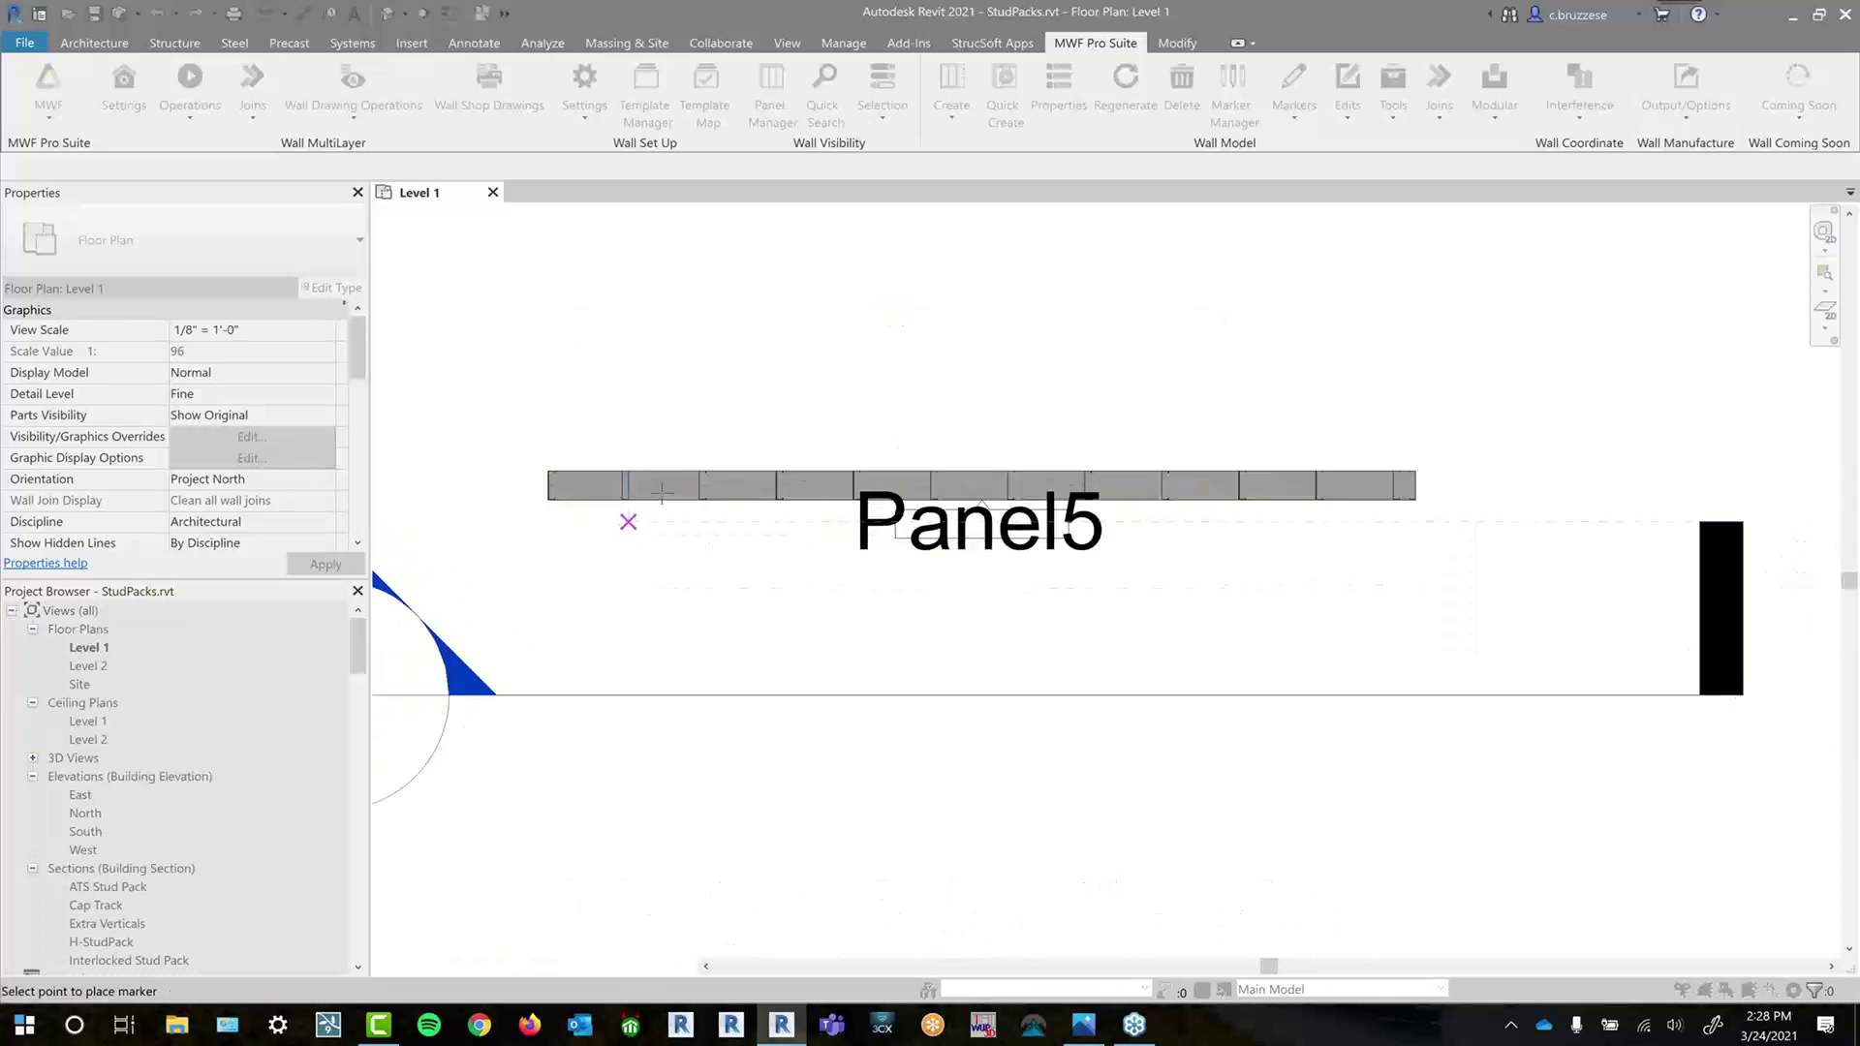
click(821, 487)
click(972, 487)
click(1116, 486)
click(1209, 486)
click(1360, 493)
scroll(1194, 548, up, 1)
middle_drag(710, 607, 729, 668)
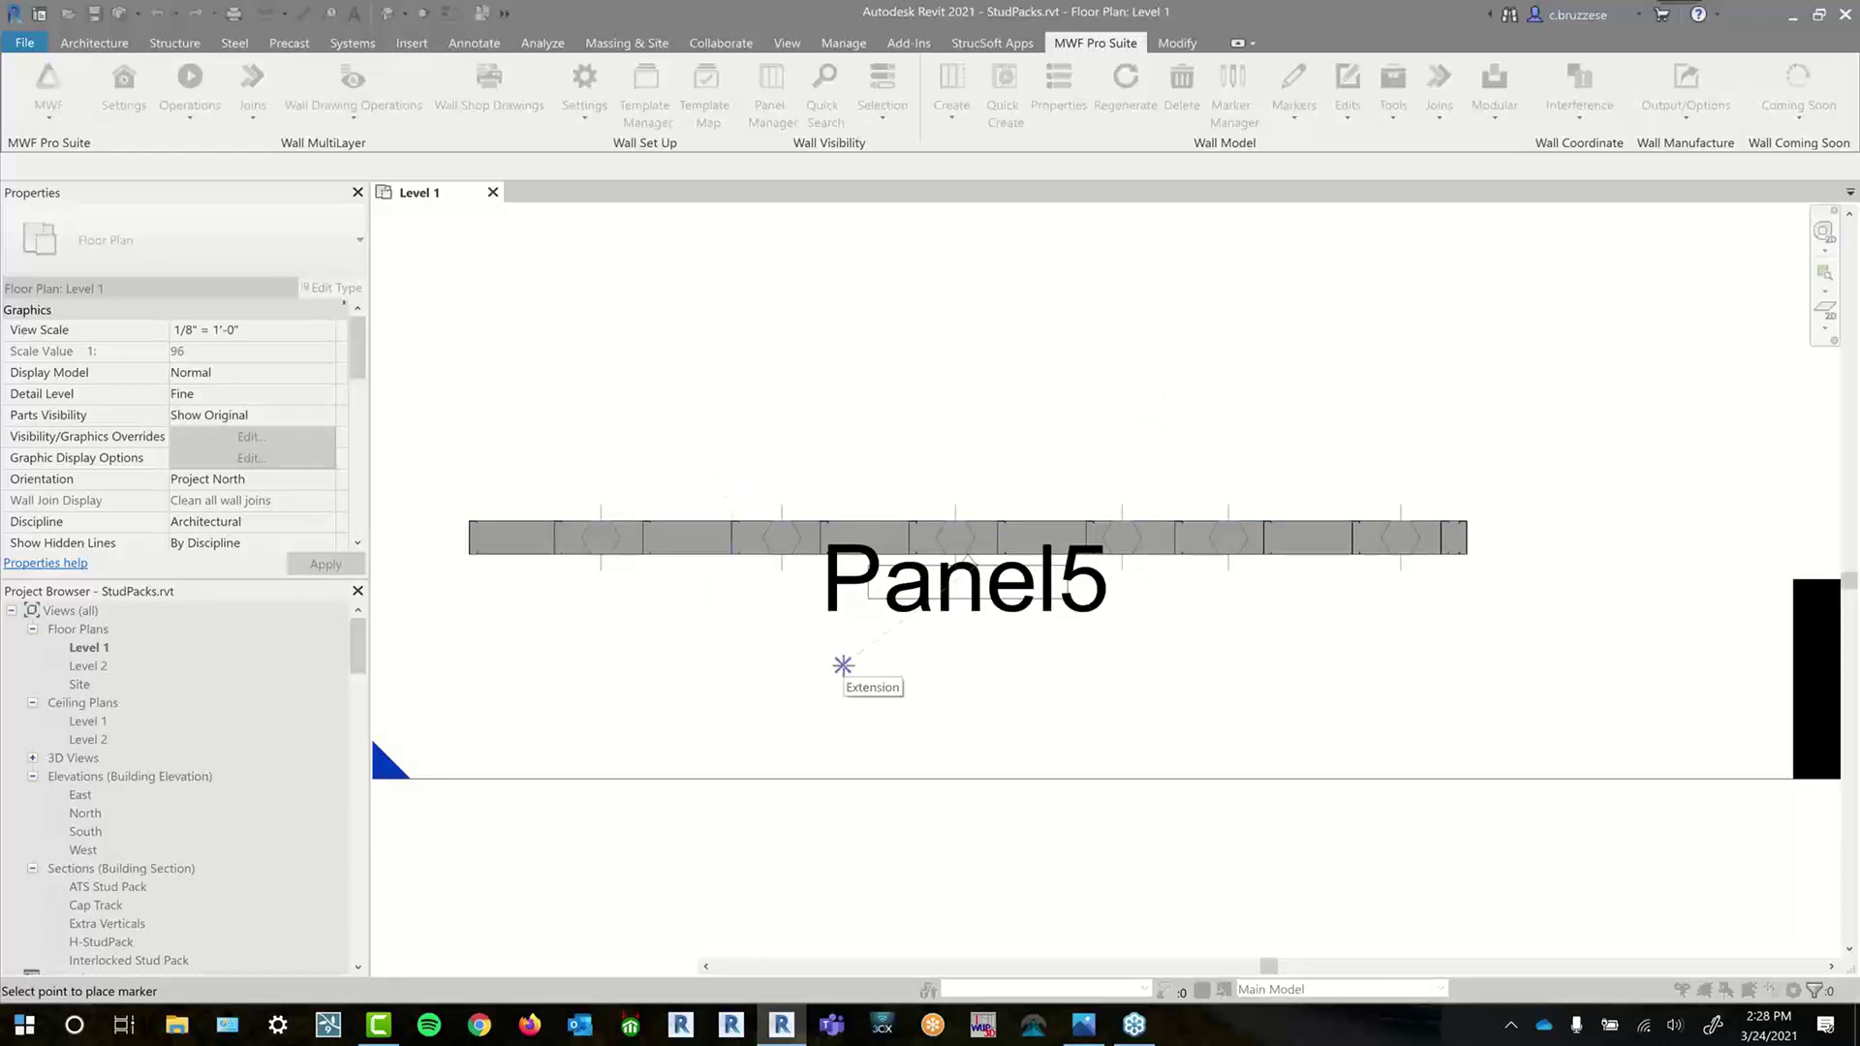
key(Escape)
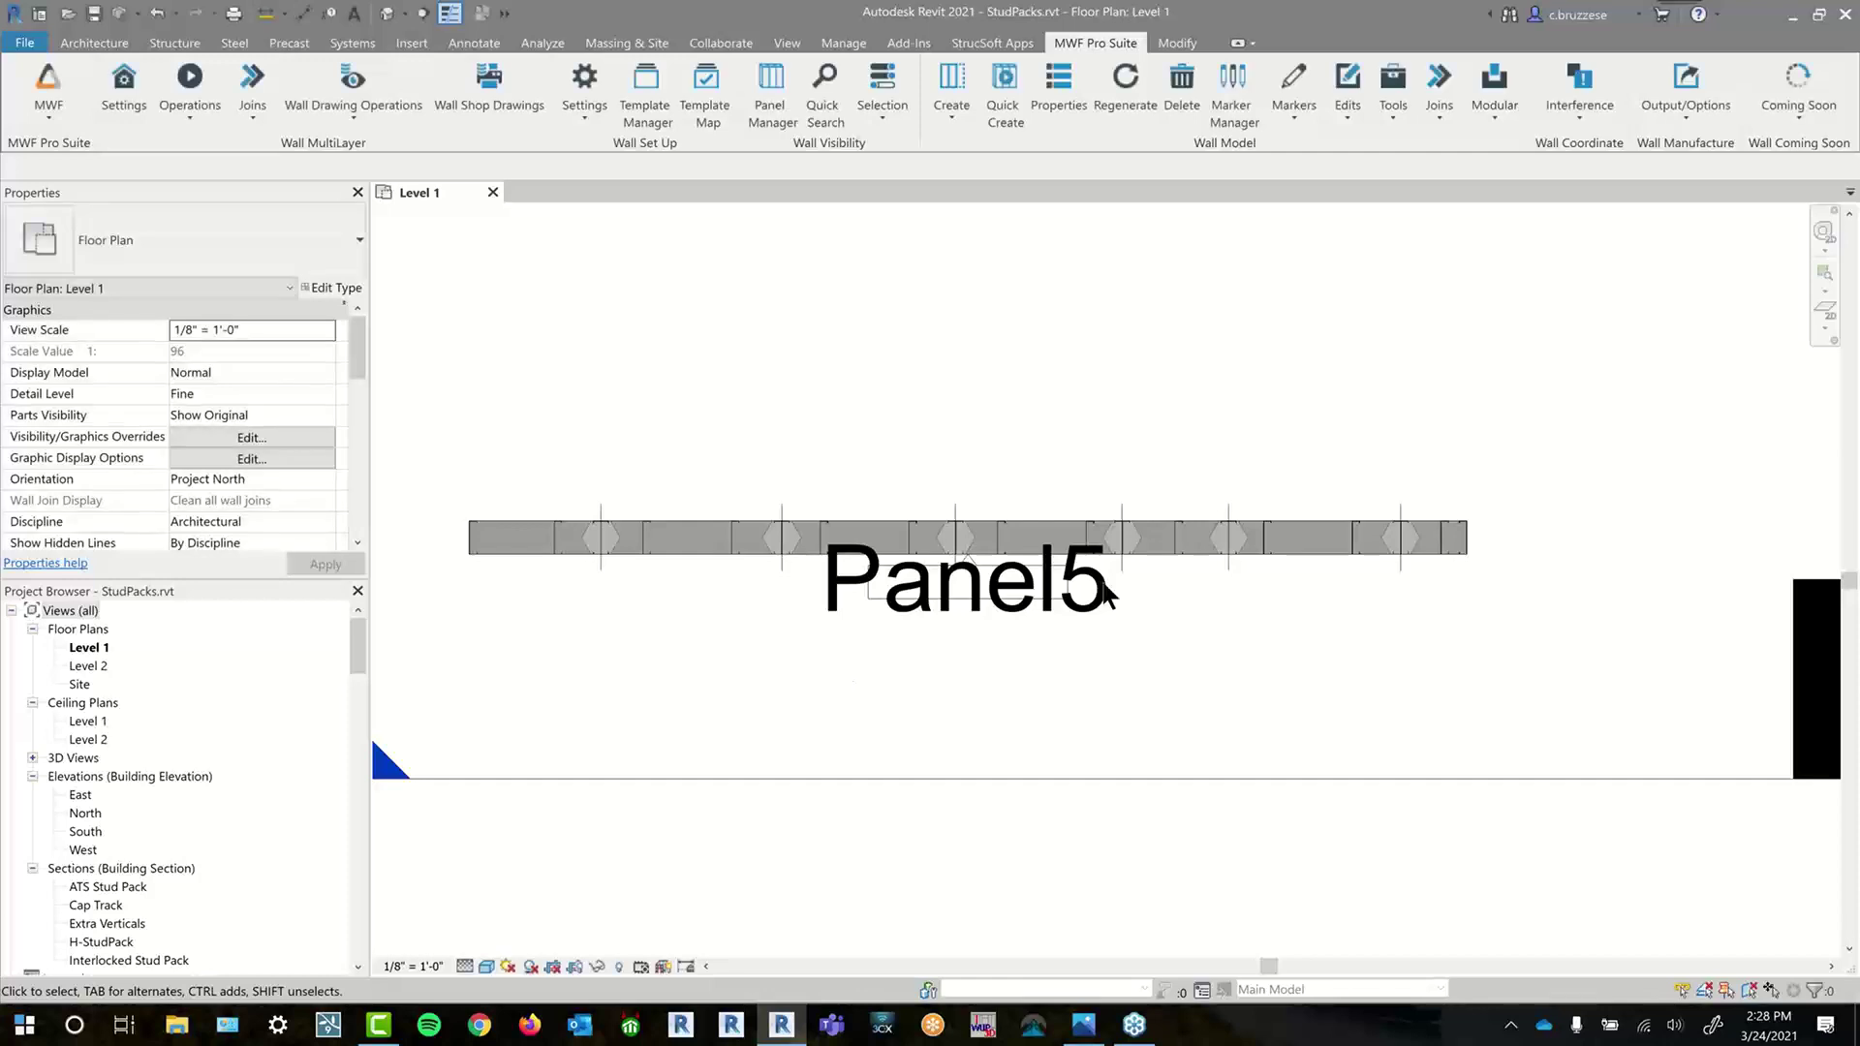
scroll(1289, 591, up, 4)
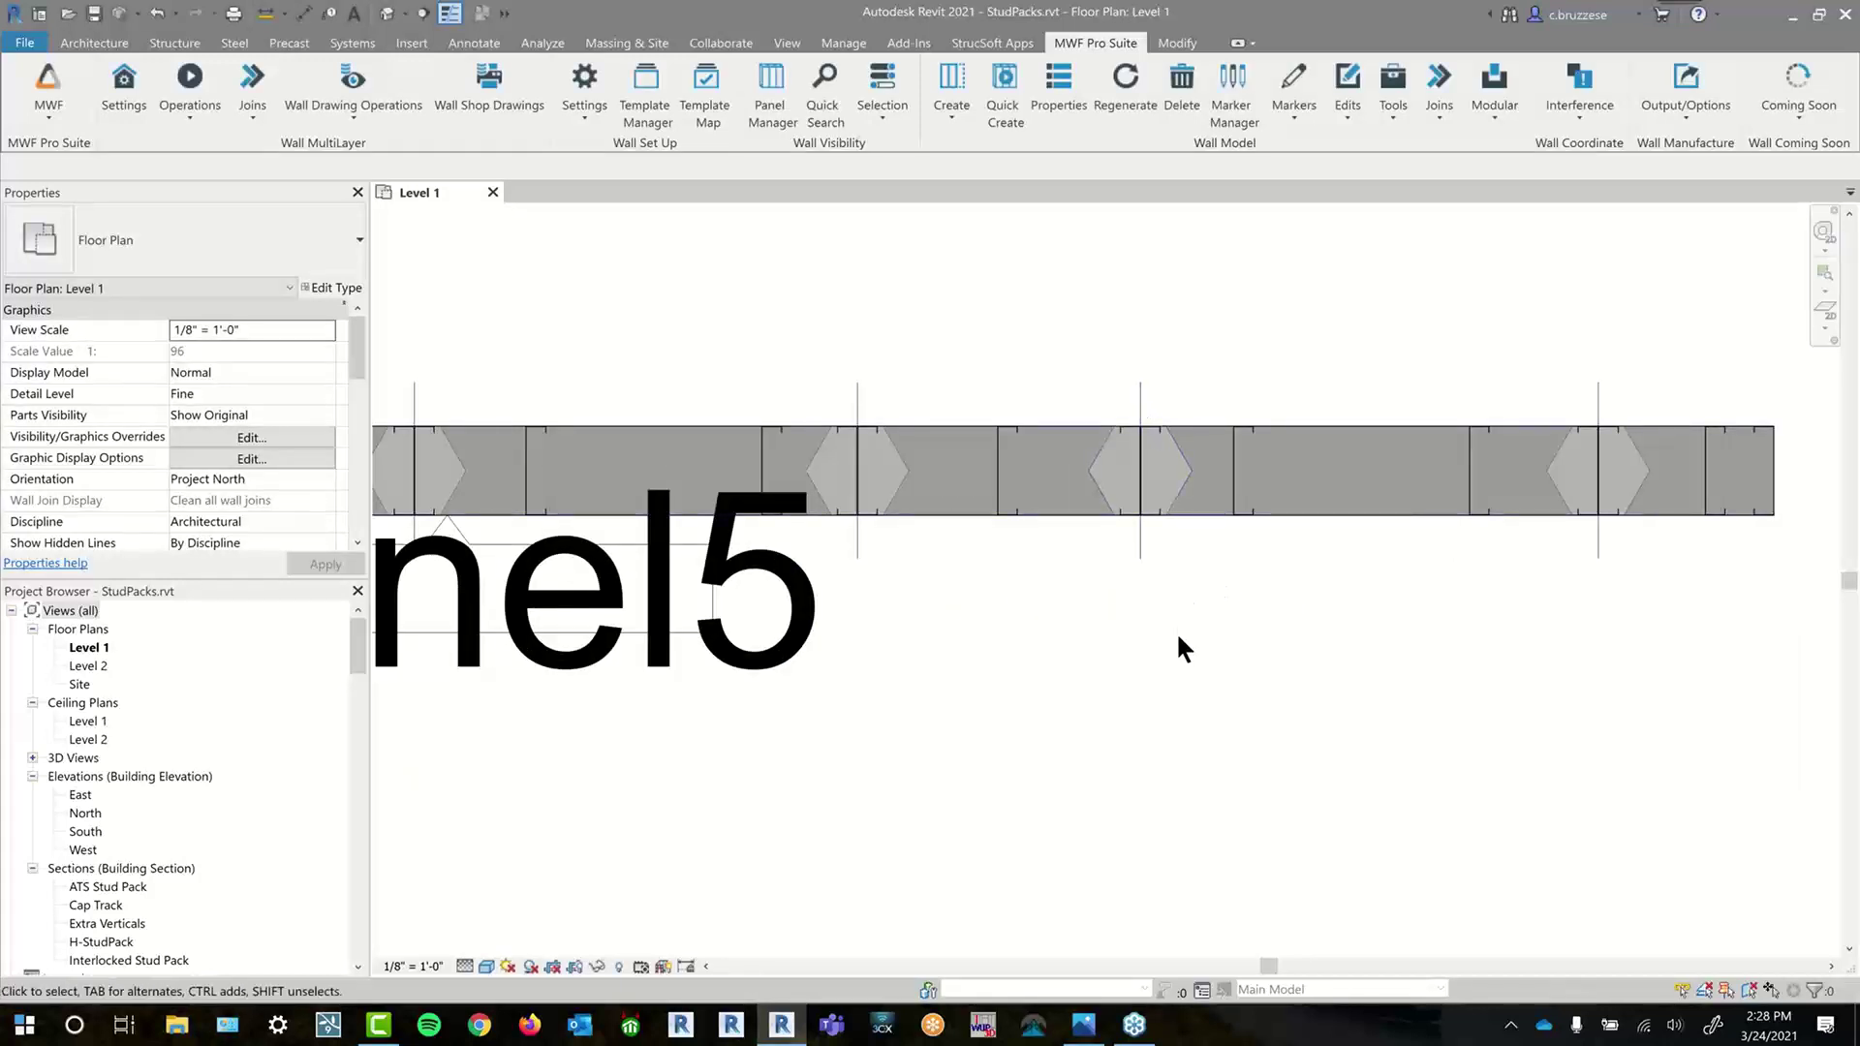
middle_drag(1208, 665, 1220, 735)
- Move one extra vertical marker farther along the Panel5 wall and regenerate the wall framing
click(870, 622)
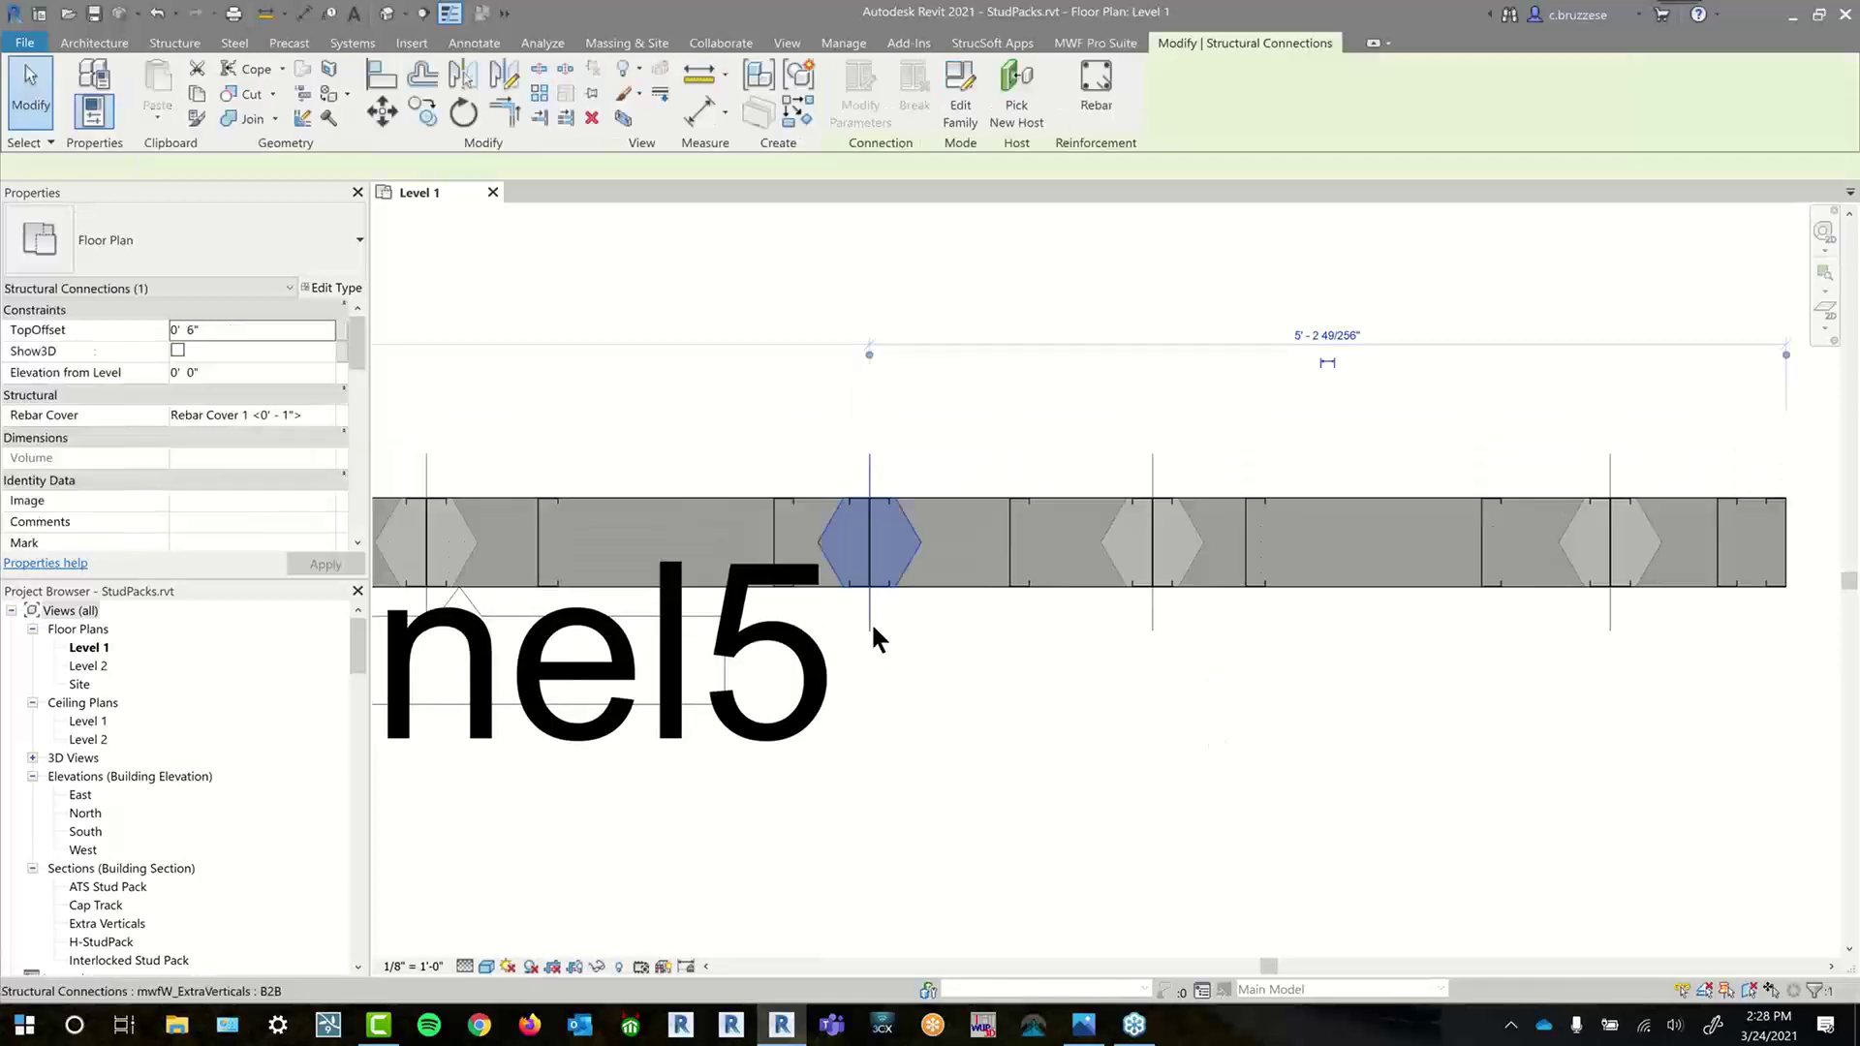
click(1145, 620)
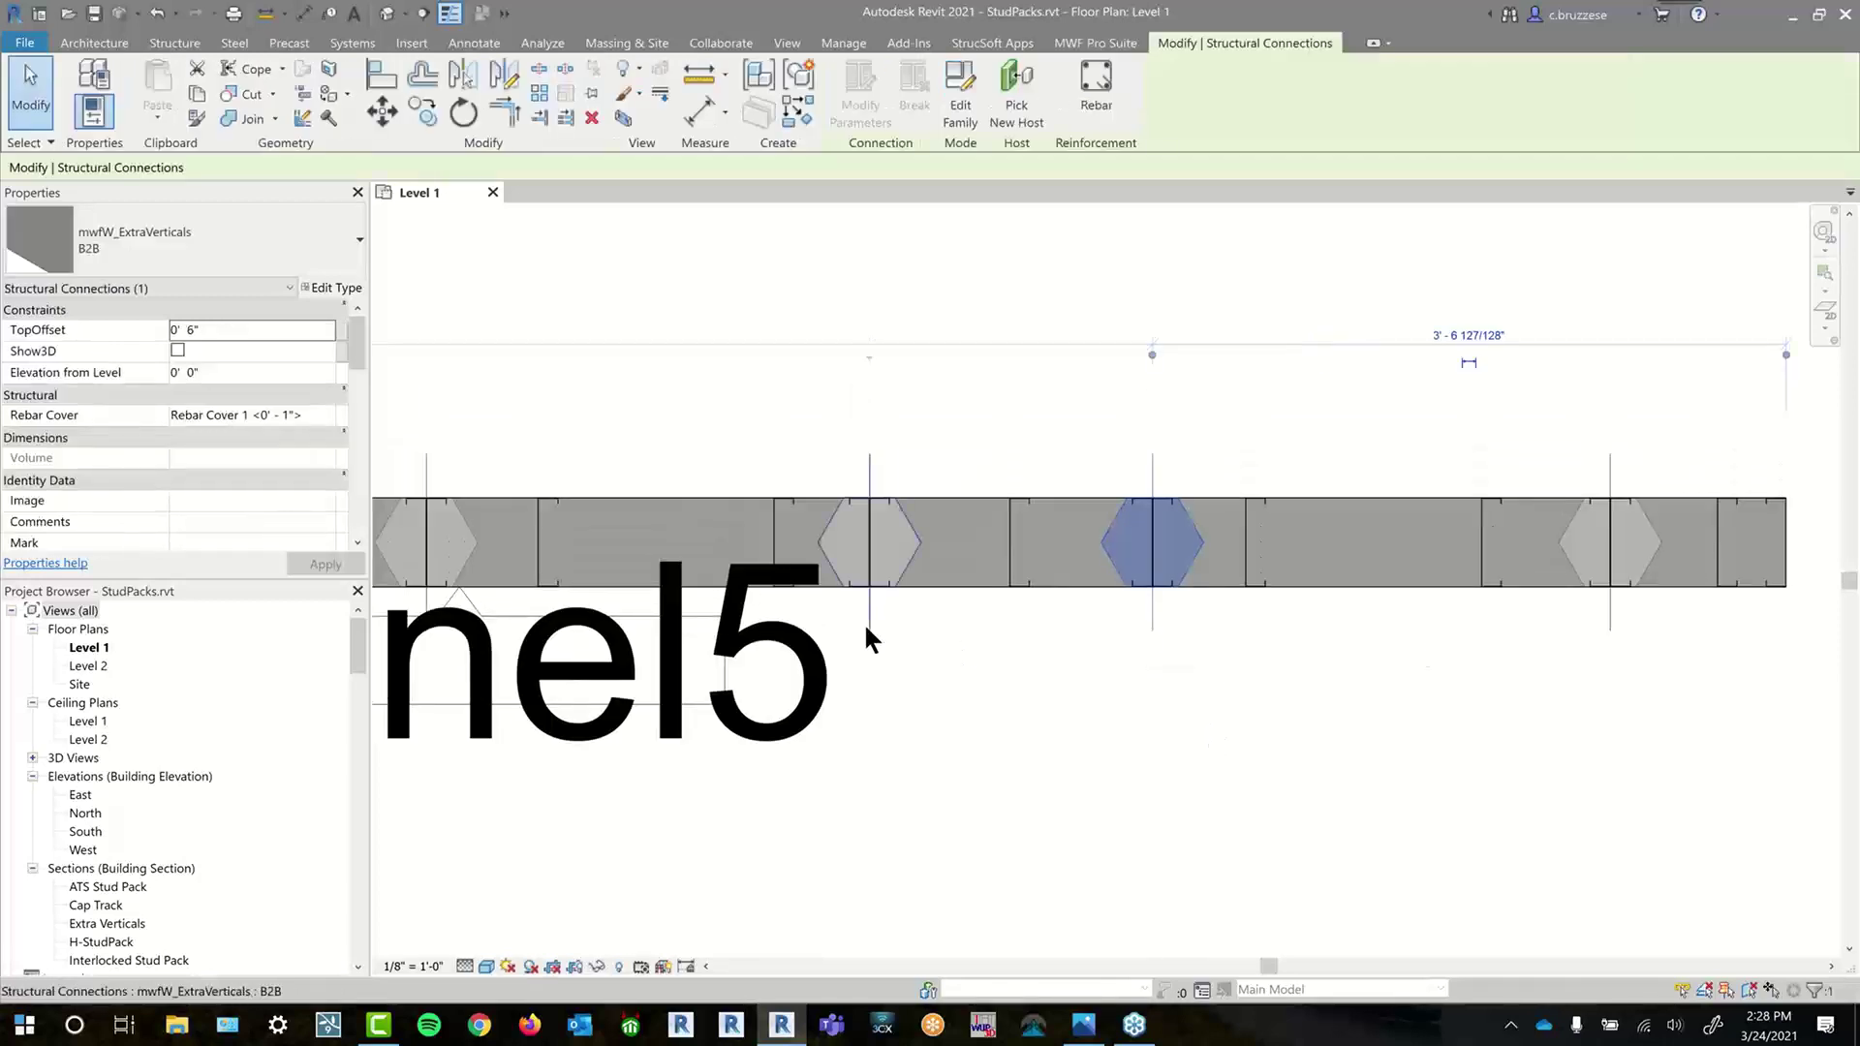
click(865, 625)
click(1155, 625)
drag(1154, 627, 1374, 639)
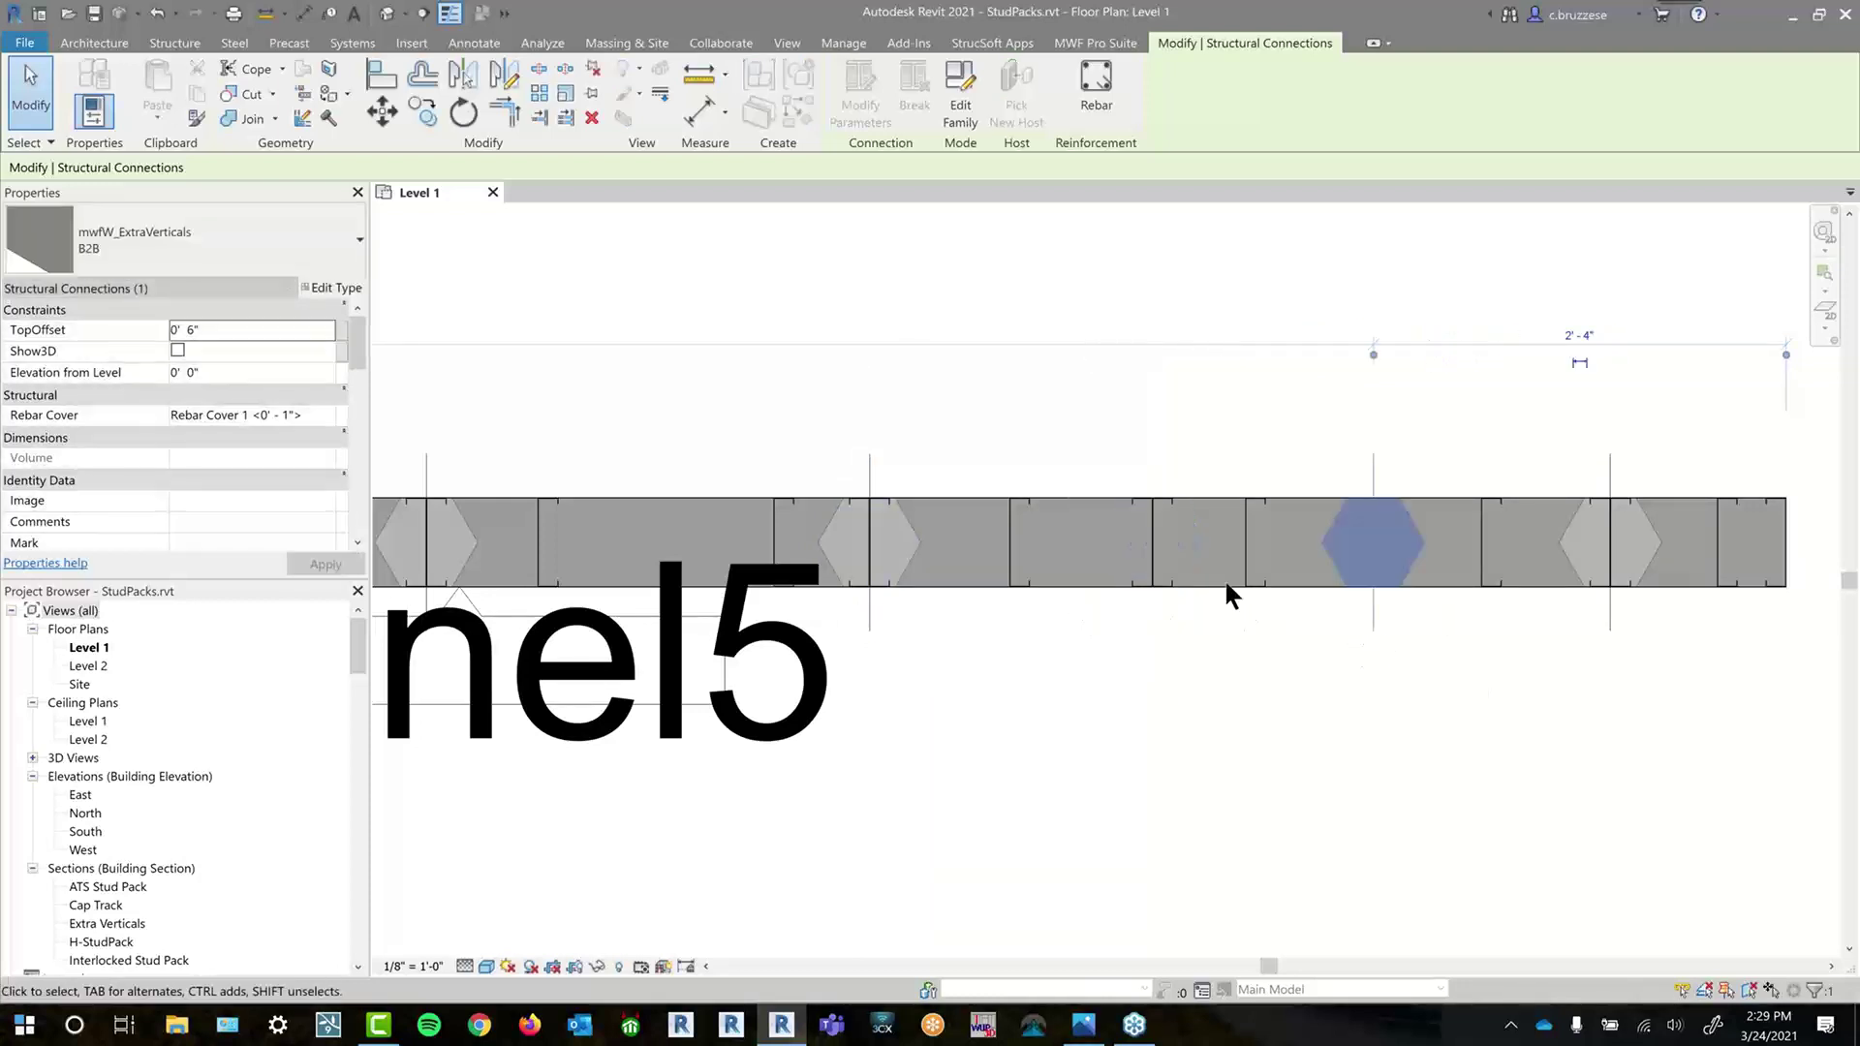
click(1225, 584)
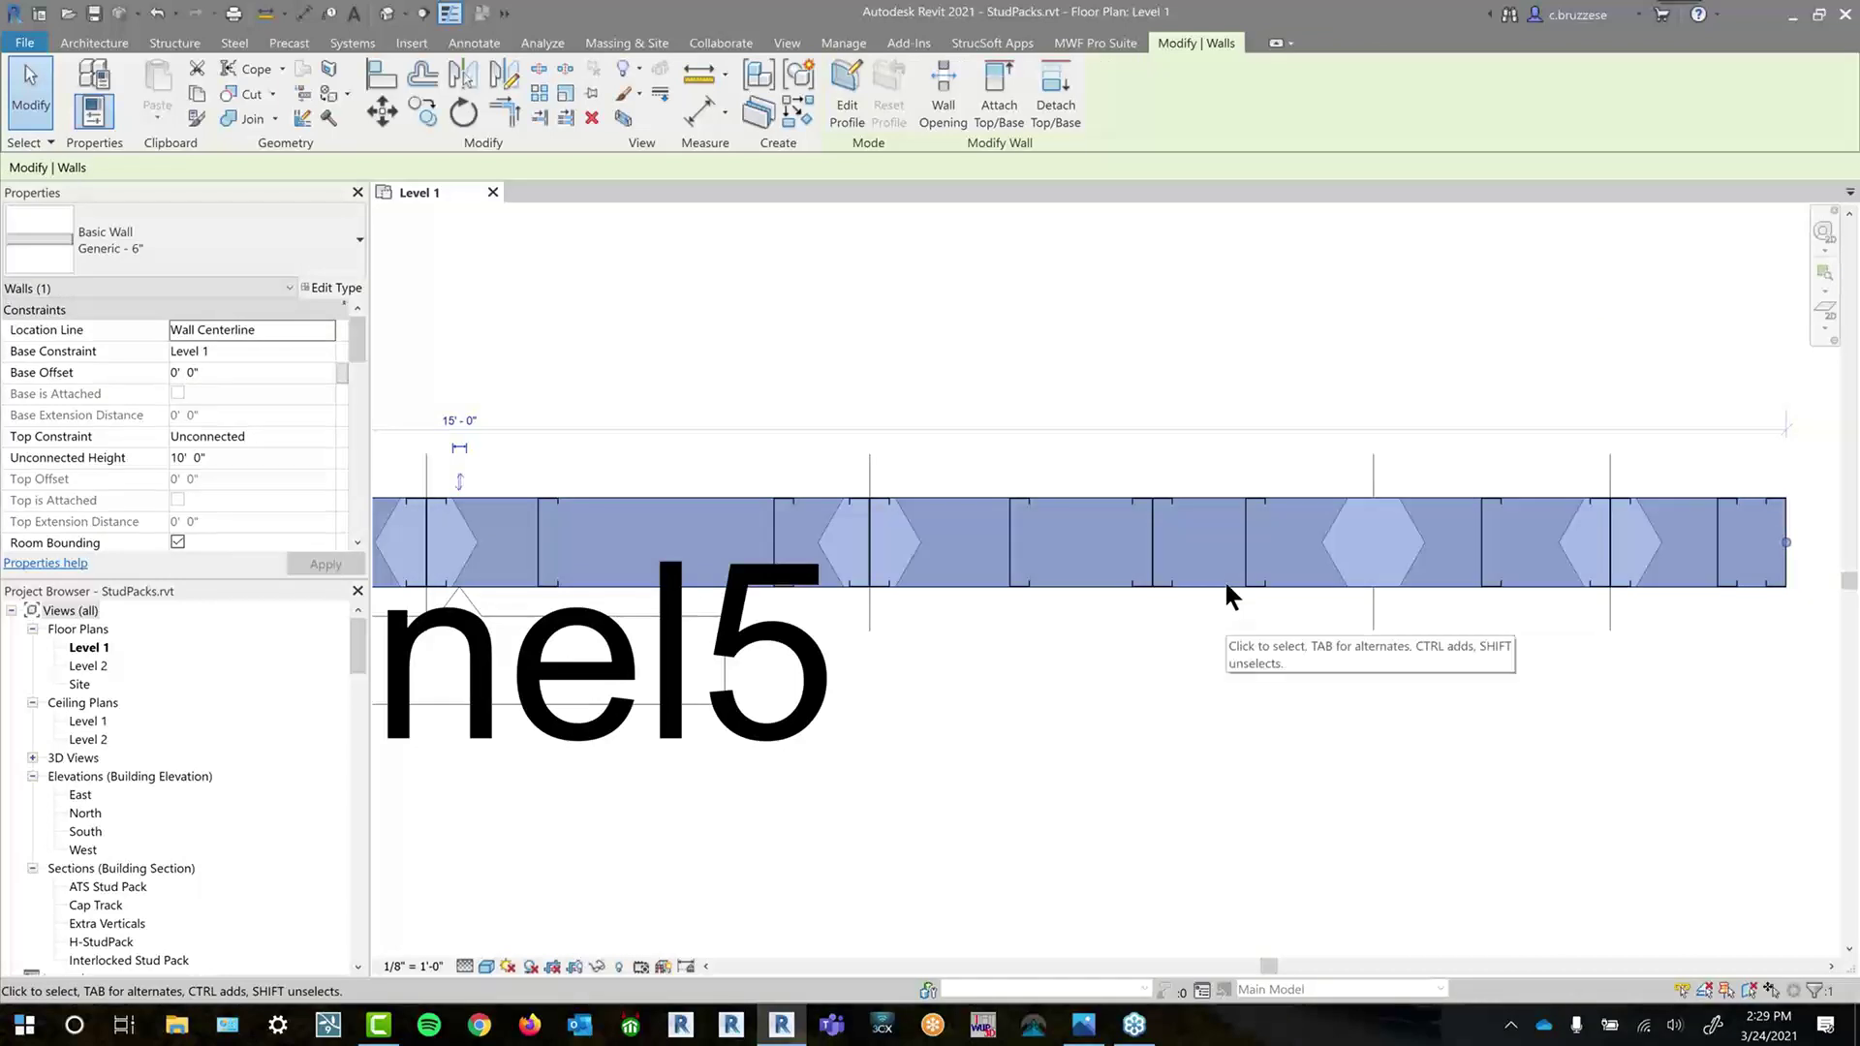
key(r)
key(g)
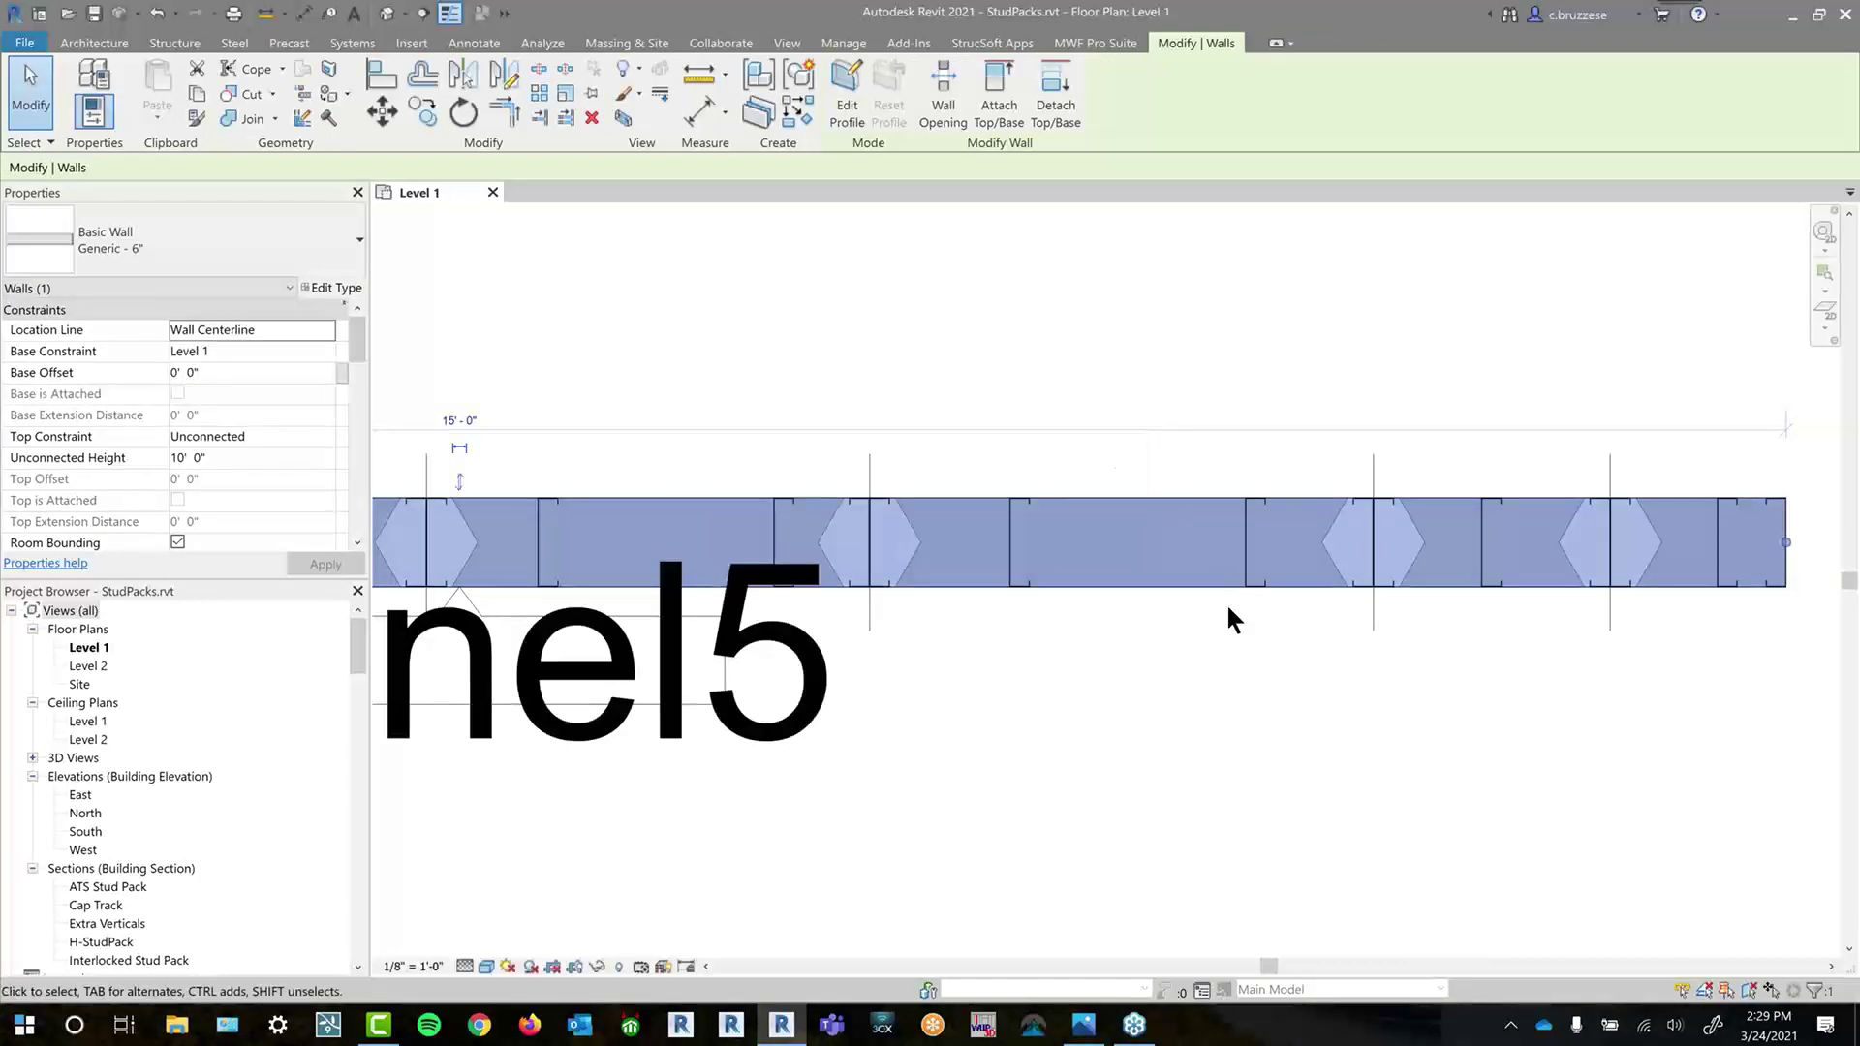
- Delete one stud pack marker and regenerate the Panel5 wall with RE
scroll(1225, 587, up, 2)
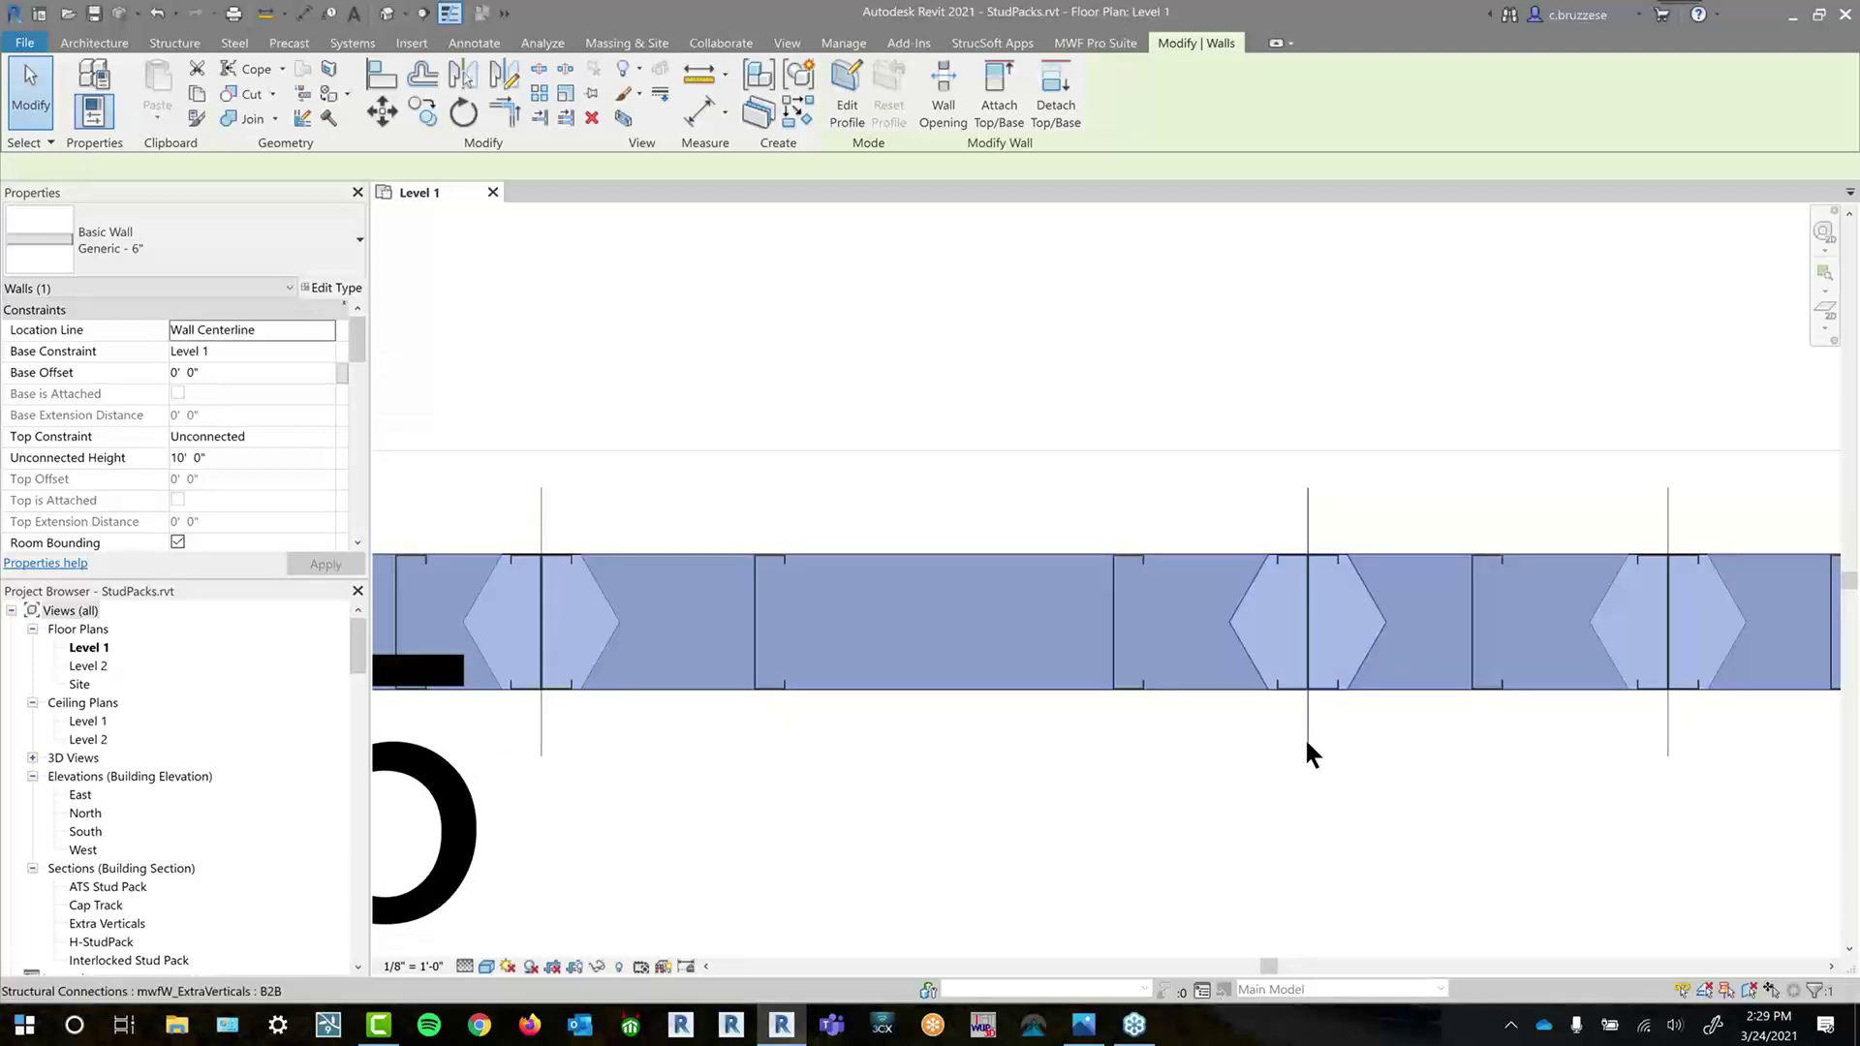
click(1307, 743)
key(Delete)
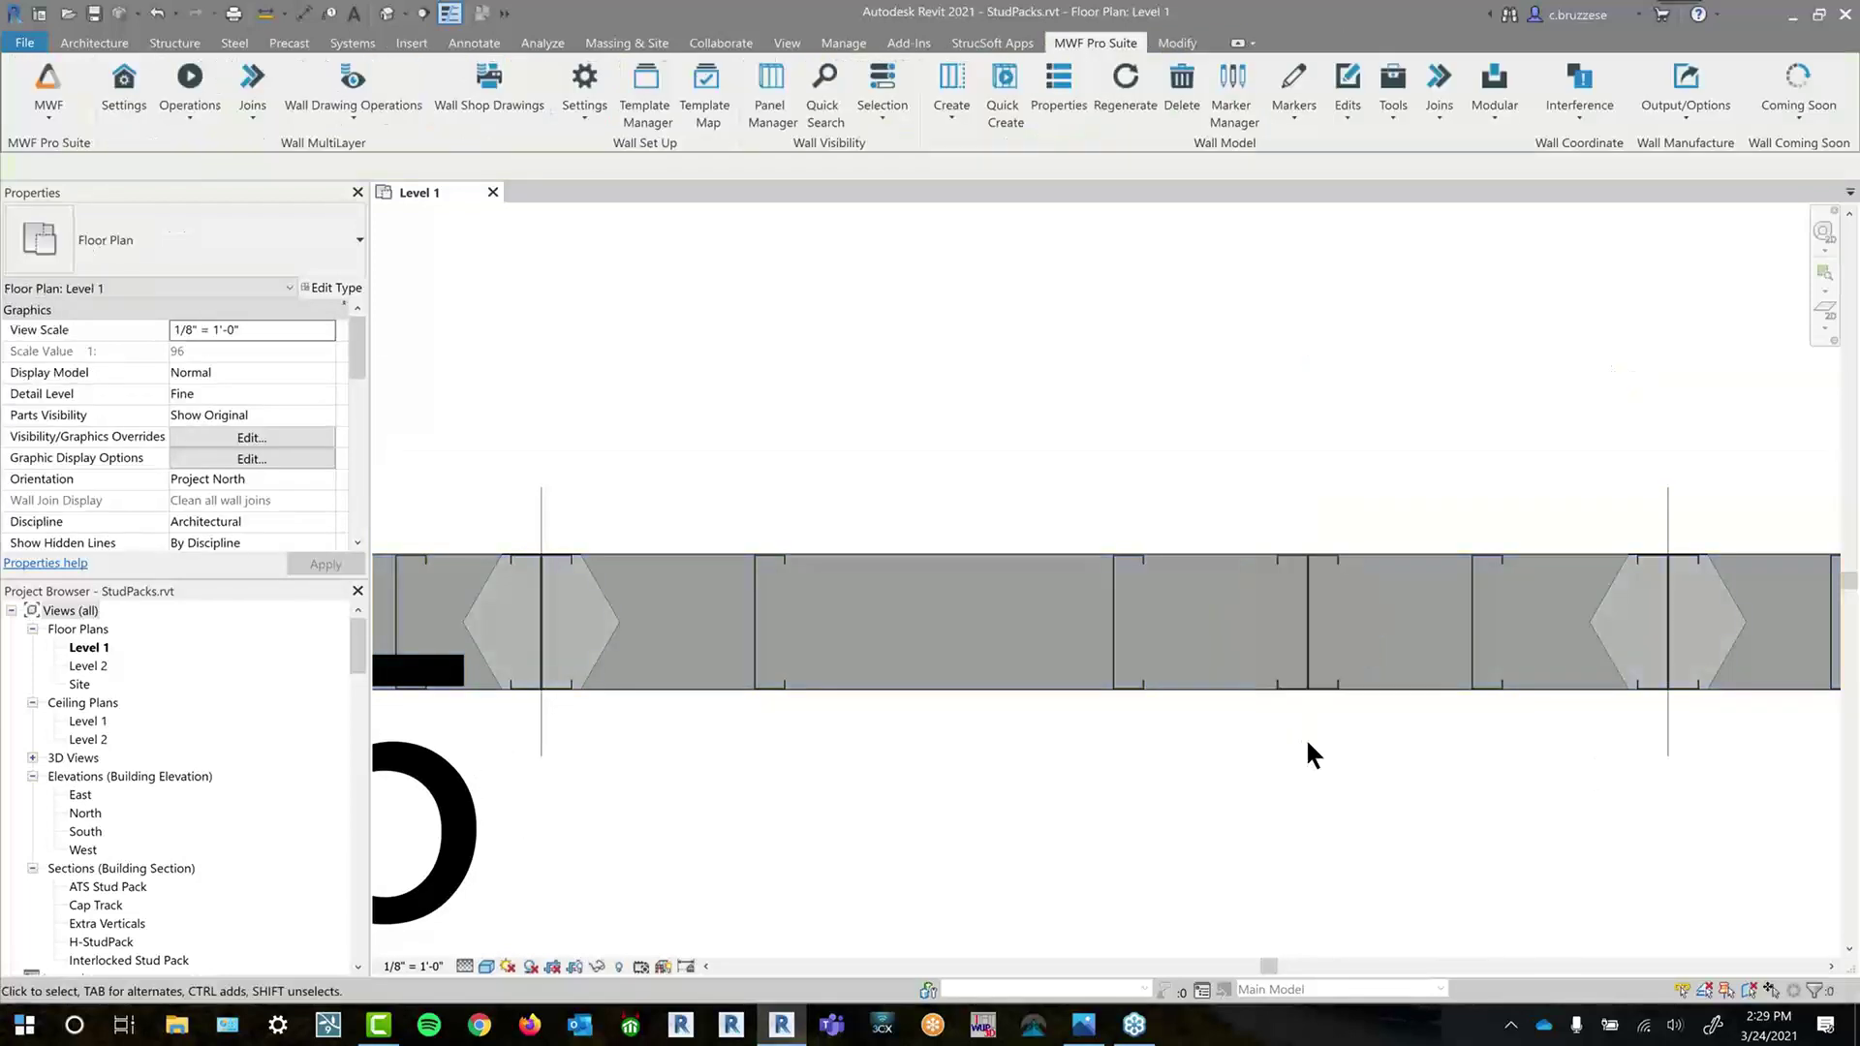
click(1248, 682)
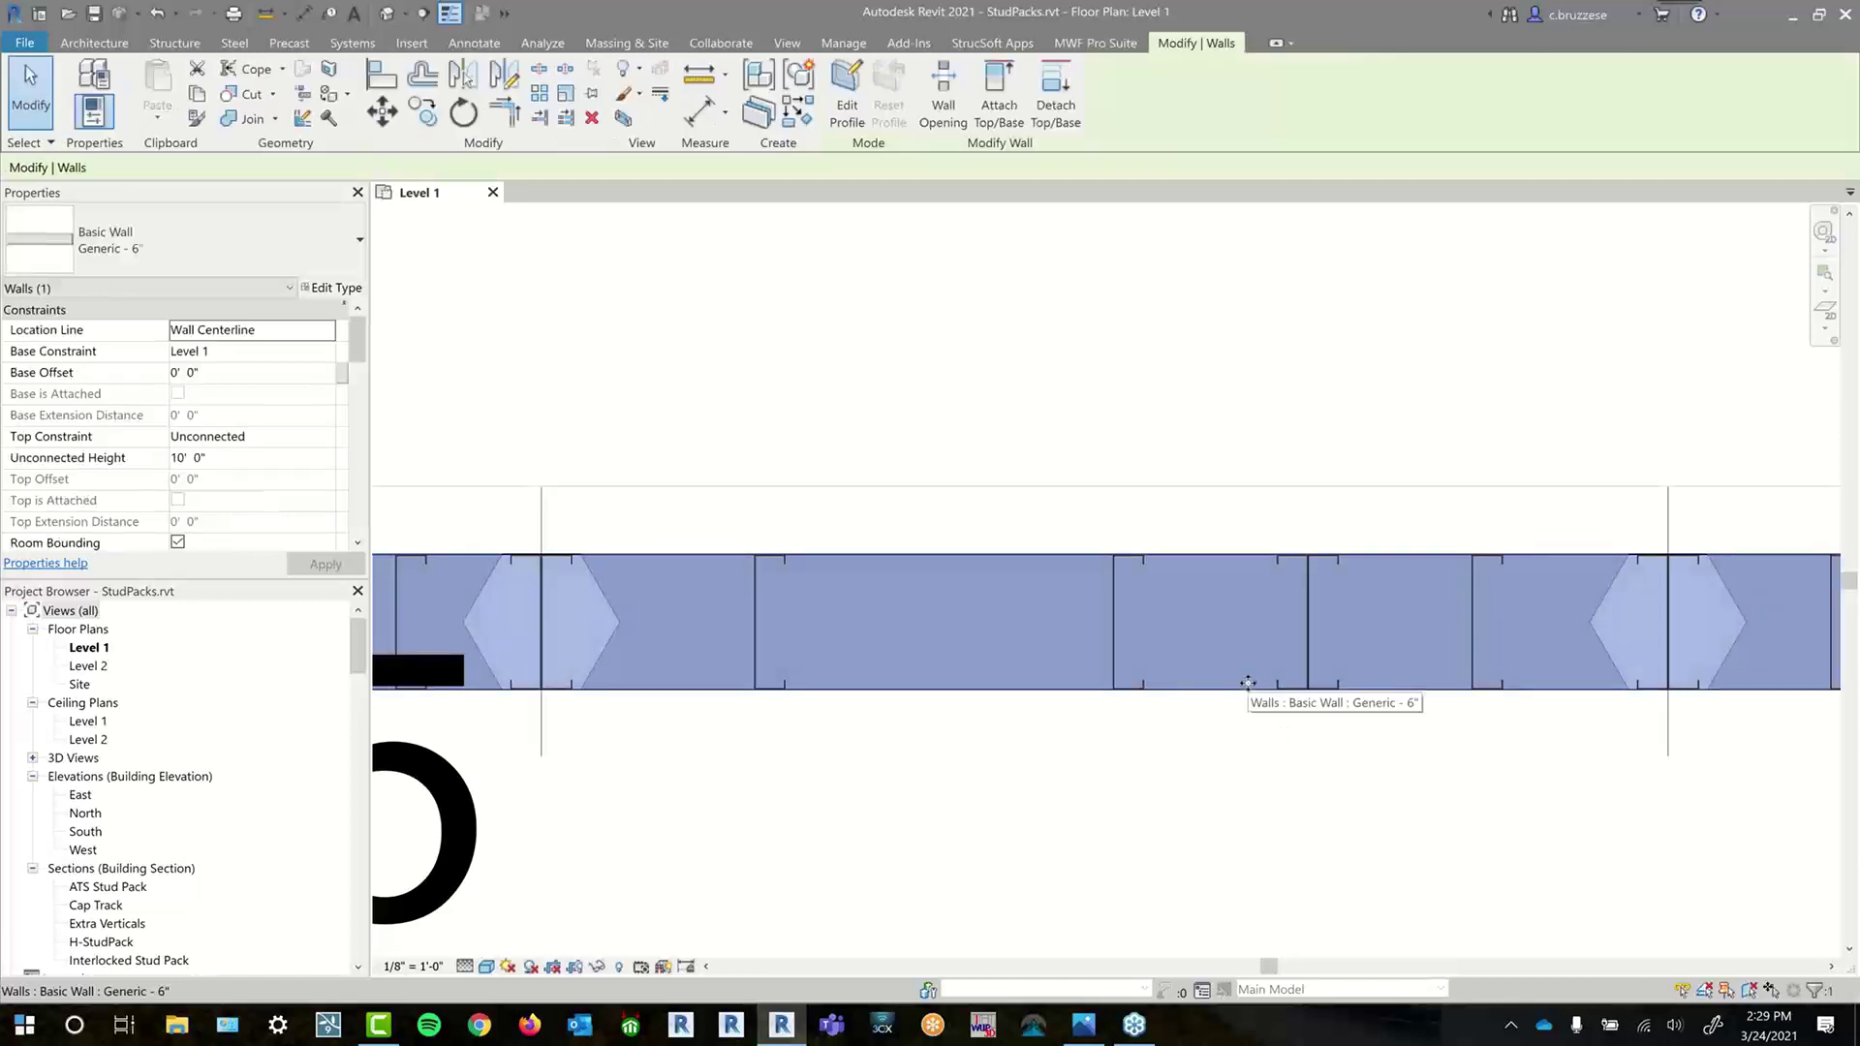
key(r)
key(e)
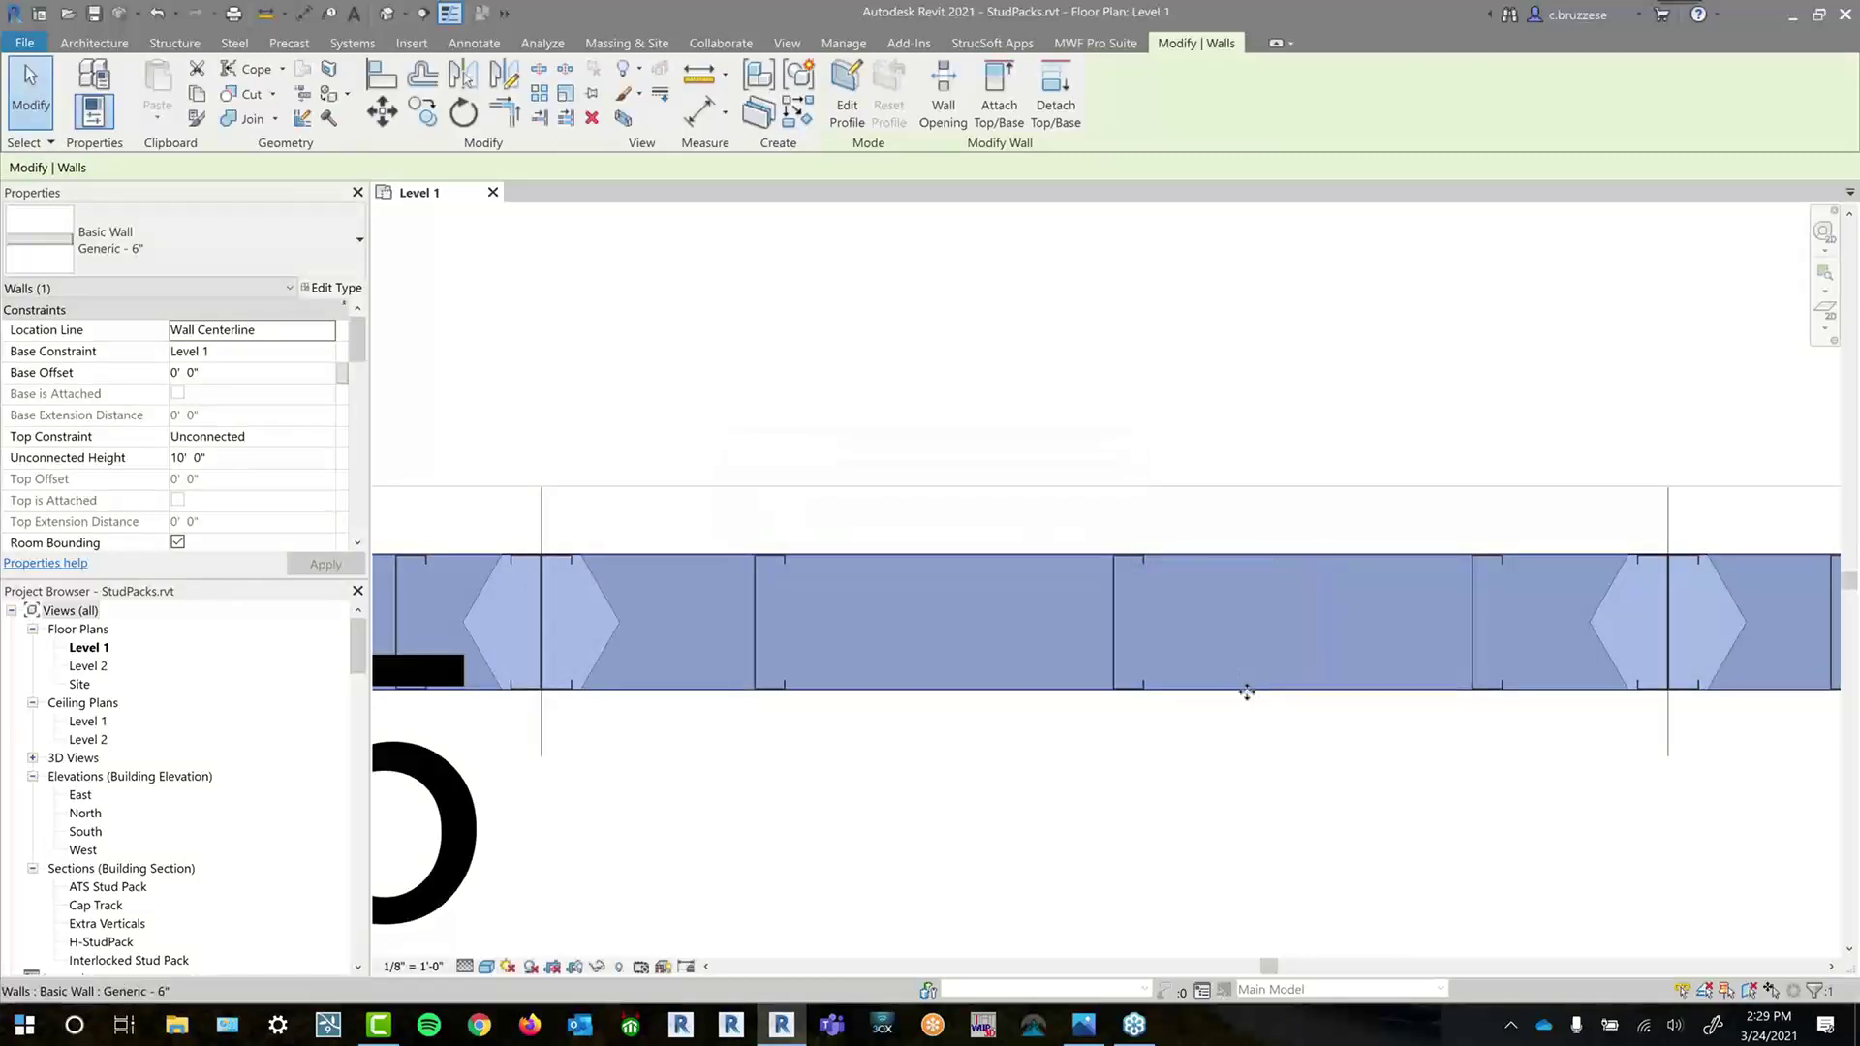
- Drag the right-hand stud pack marker to 3'-0" from the wall end
scroll(1252, 690, down, 1)
click(1607, 744)
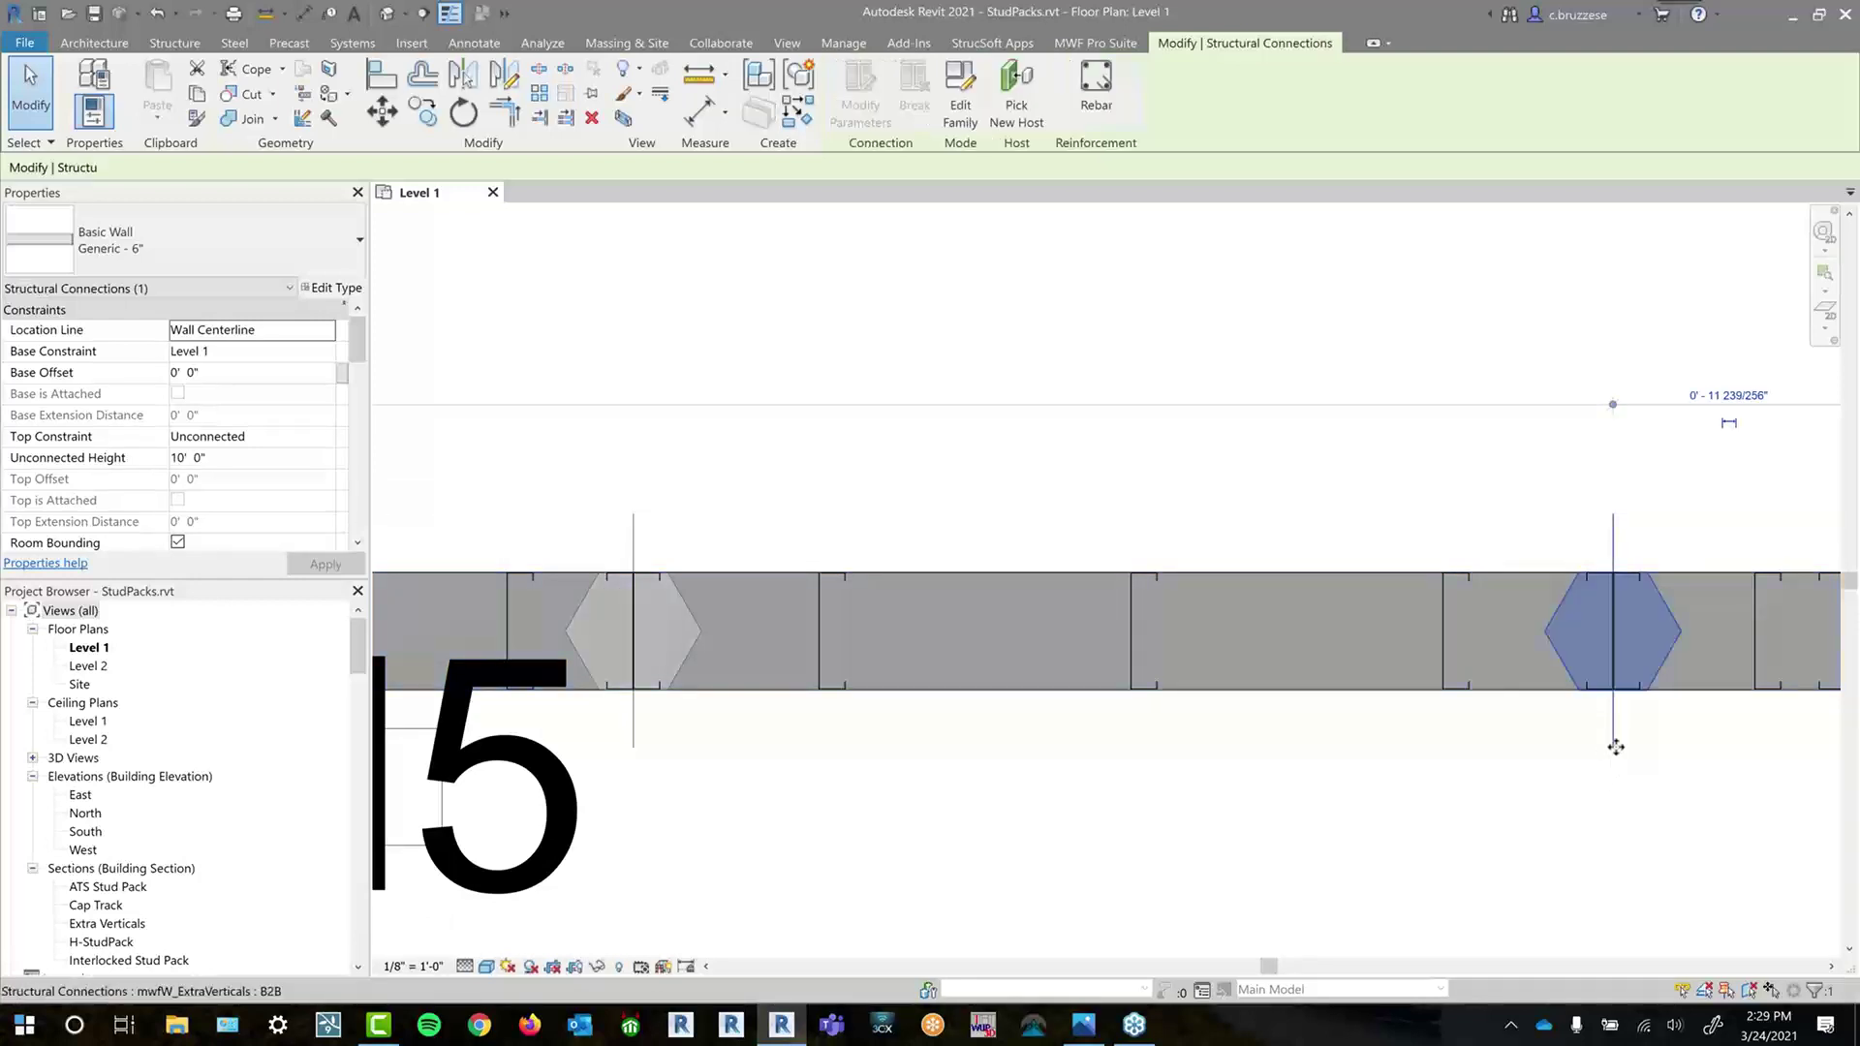
drag(1569, 759, 1114, 724)
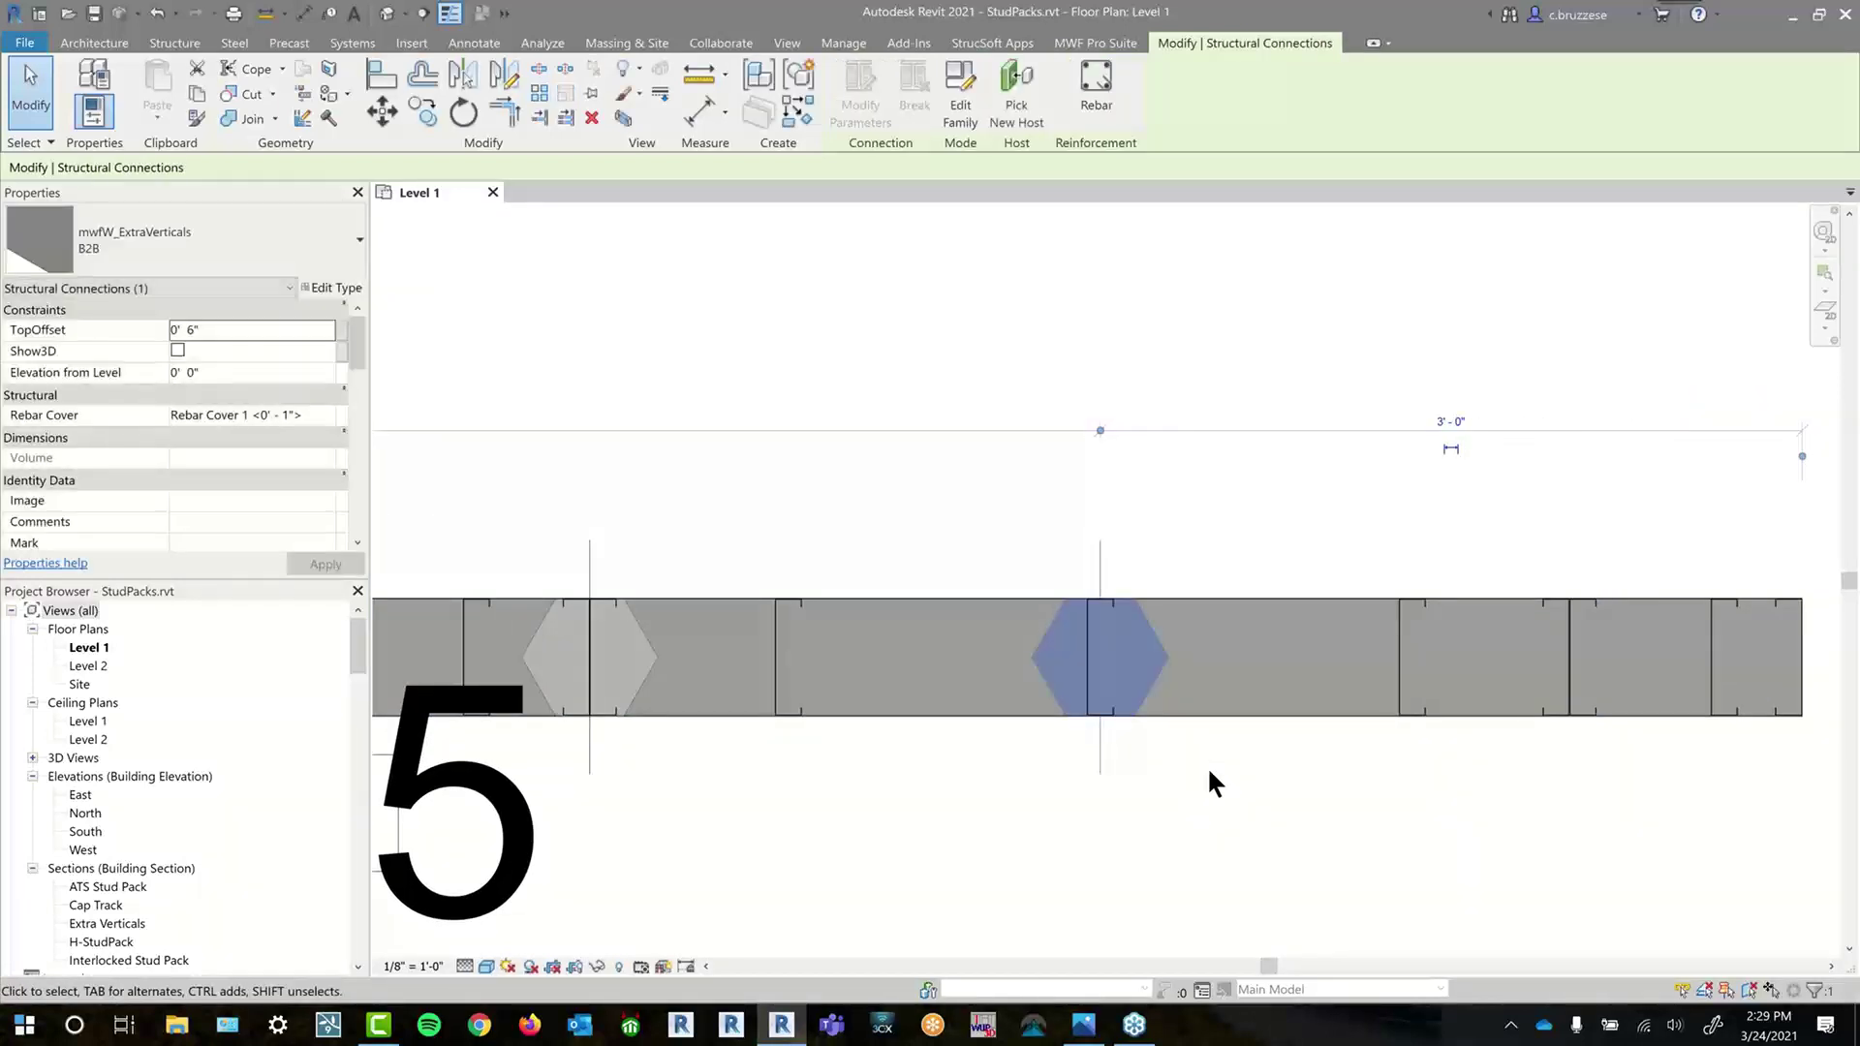
click(1240, 738)
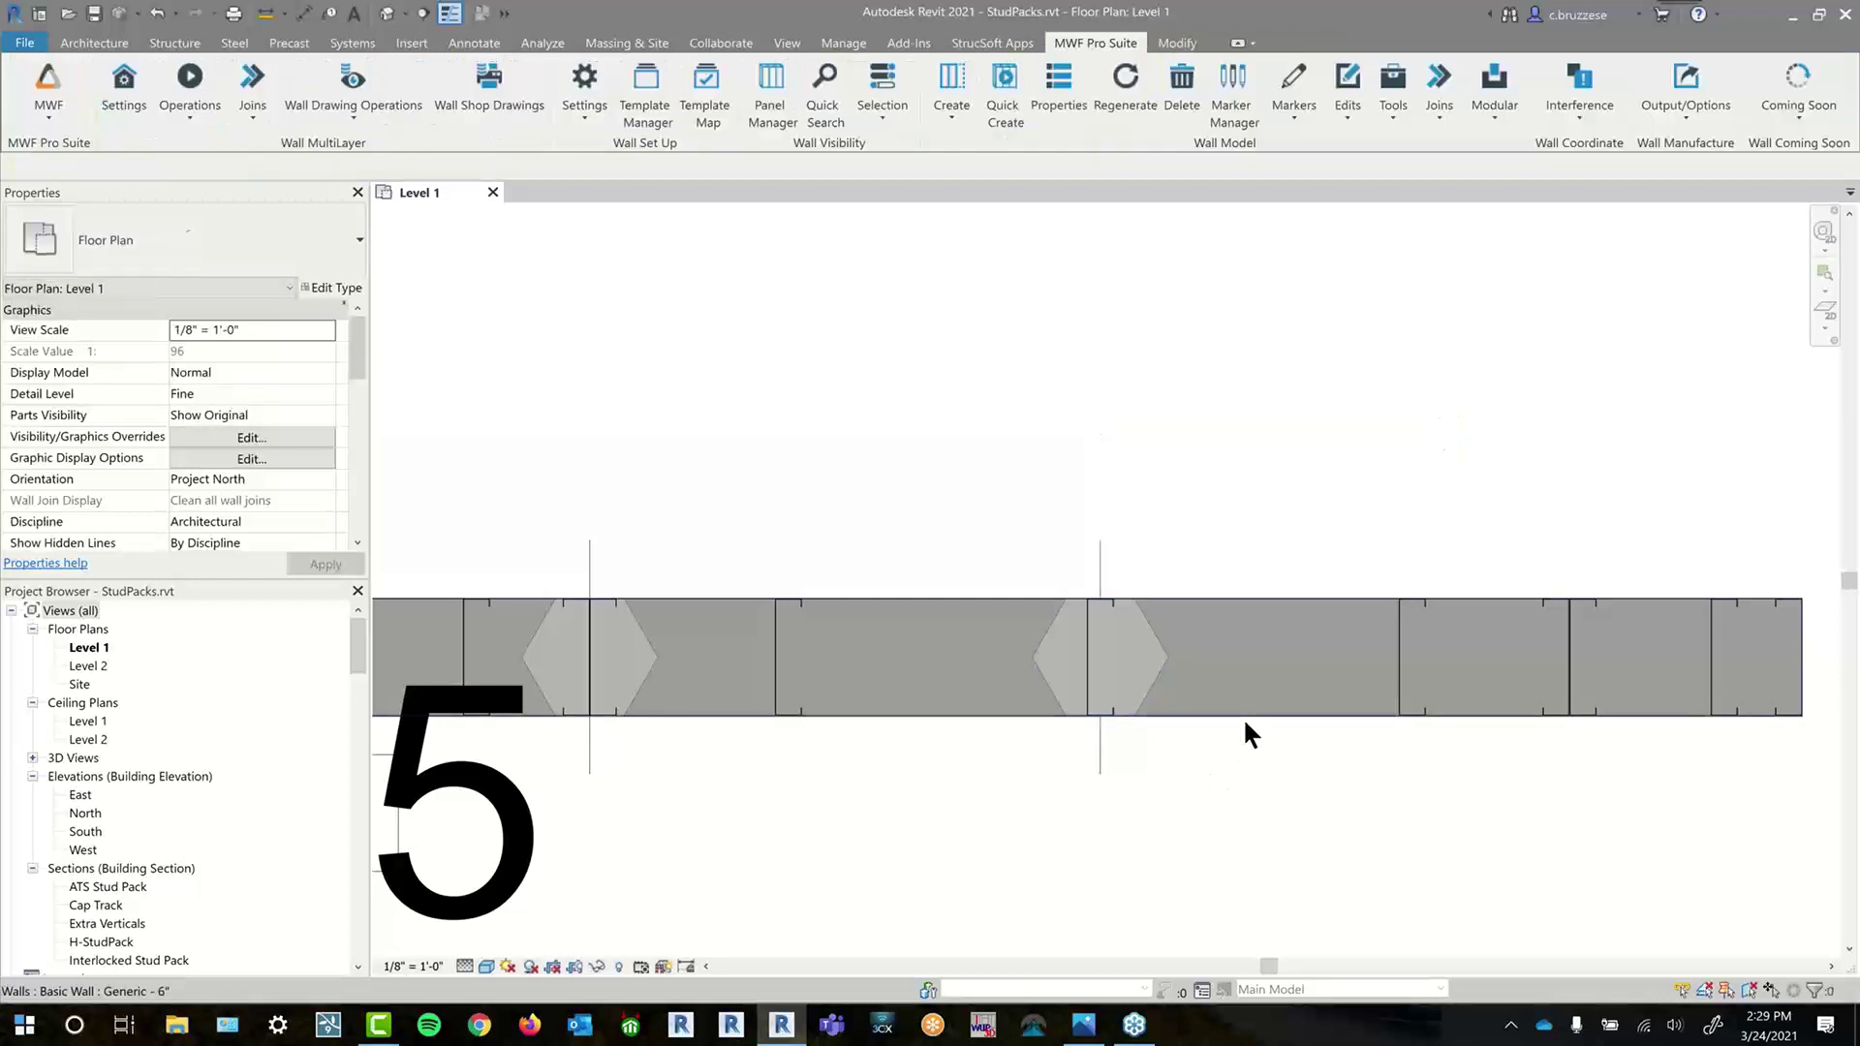
- Slide a Panel5 stud pack marker right along the wall to 3' 4"
click(1245, 719)
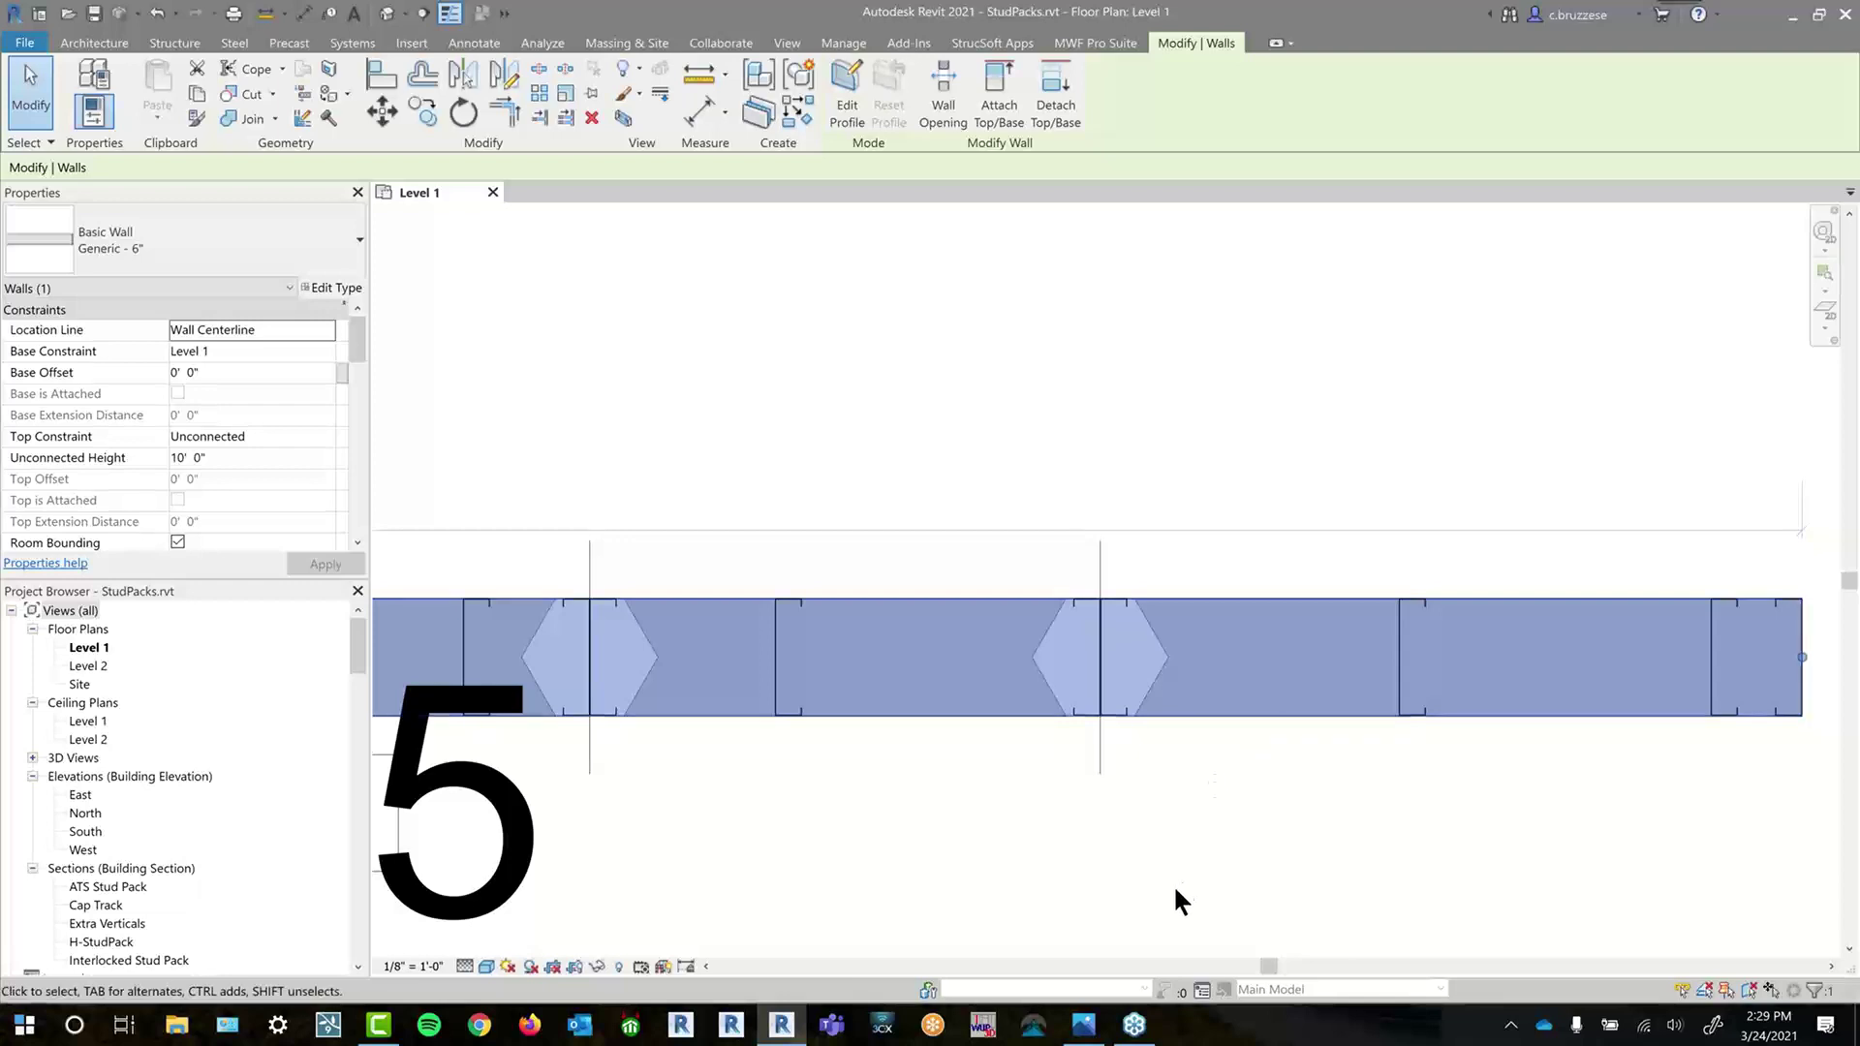
scroll(1173, 885, down, 4)
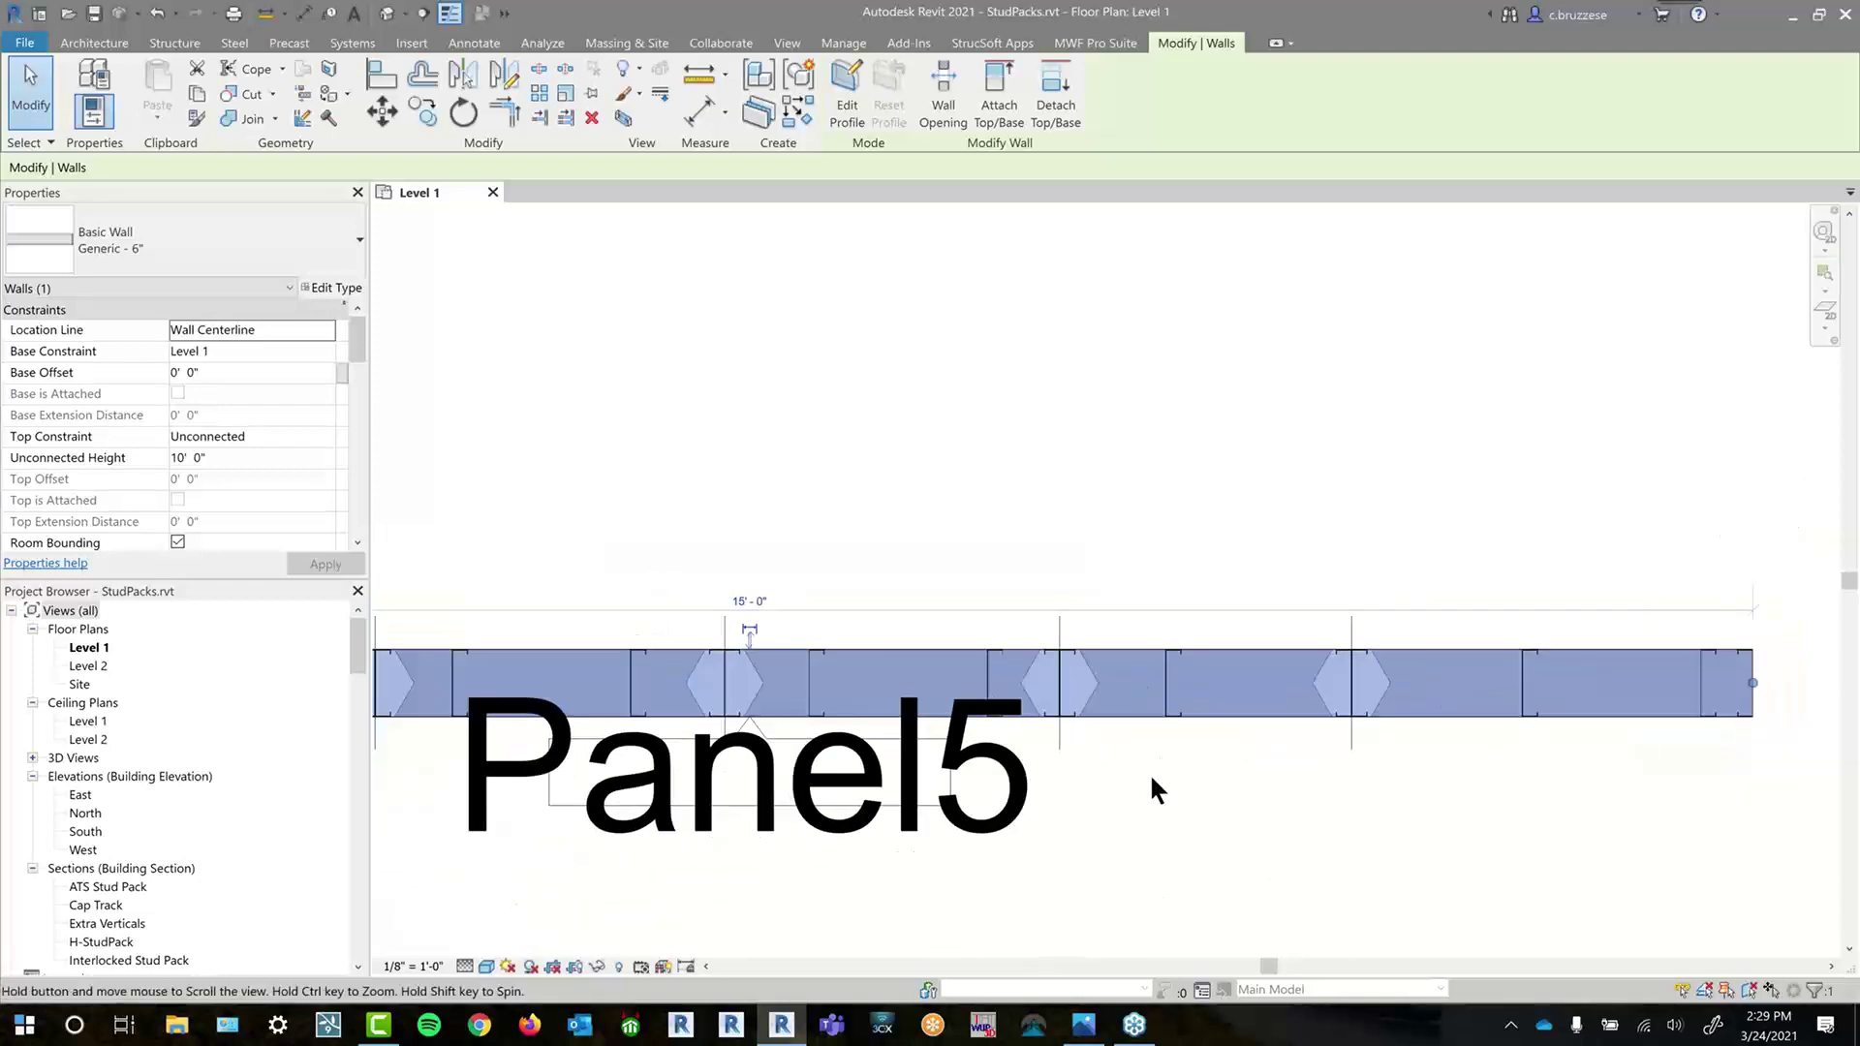
scroll(1149, 771, down, 1)
middle_drag(603, 802, 840, 705)
click(612, 715)
click(524, 651)
scroll(556, 697, up, 3)
middle_drag(556, 697, 769, 787)
drag(852, 727, 934, 691)
click(936, 693)
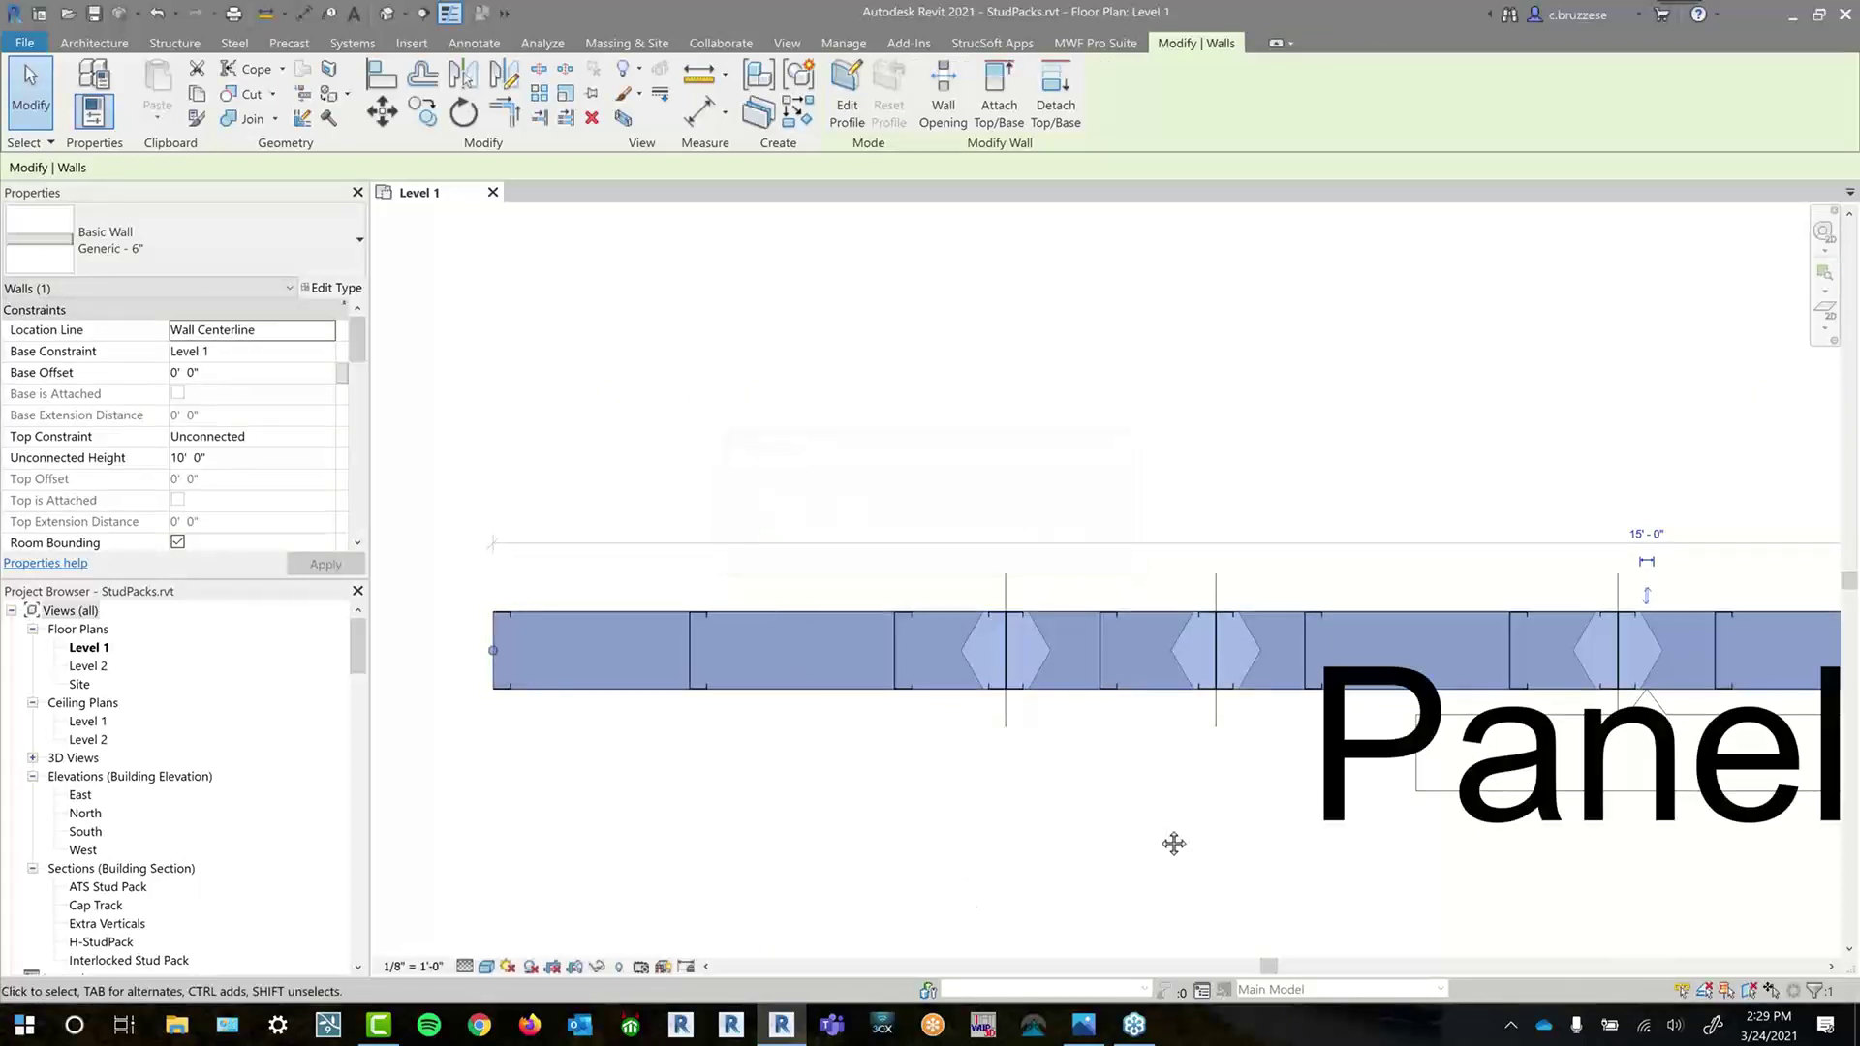
middle_drag(1173, 844, 714, 781)
scroll(706, 776, down, 2)
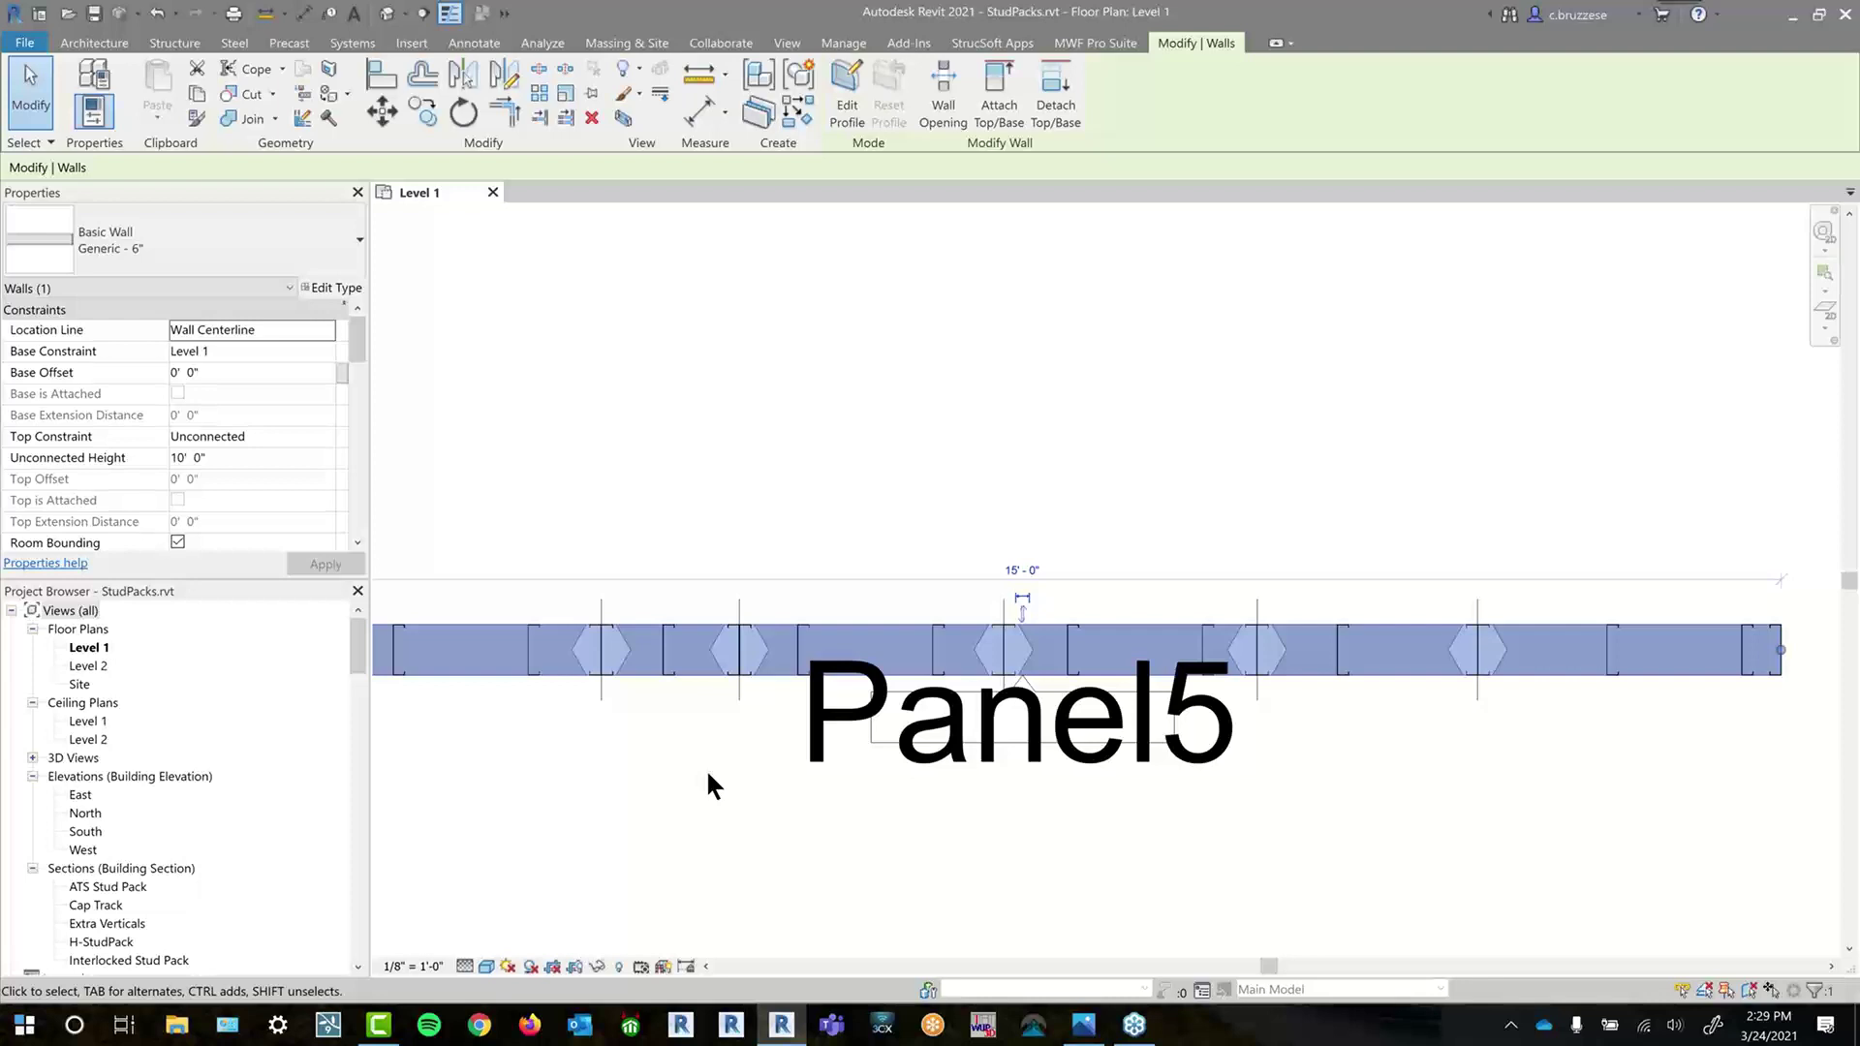
click(752, 734)
scroll(746, 724, up, 1)
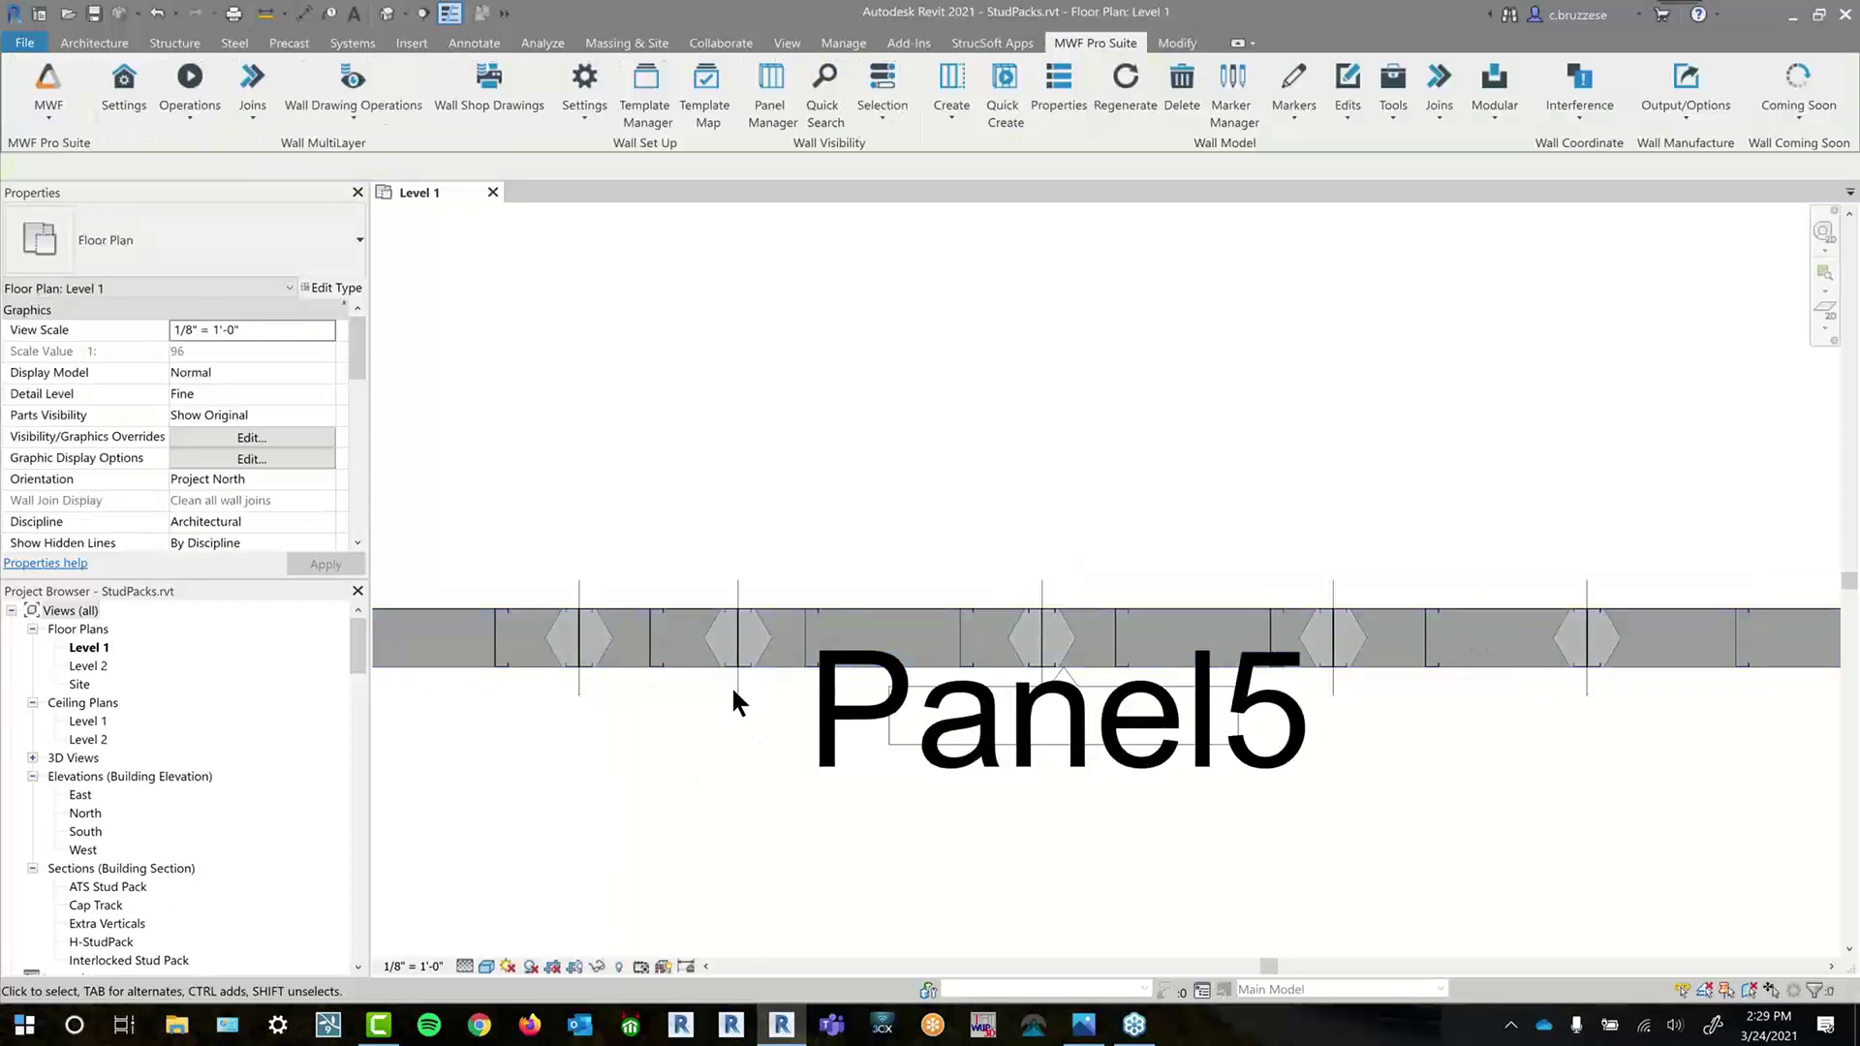
- Remove three stud pack markers from the wall and regenerate the Panel5 wall framing
click(735, 686)
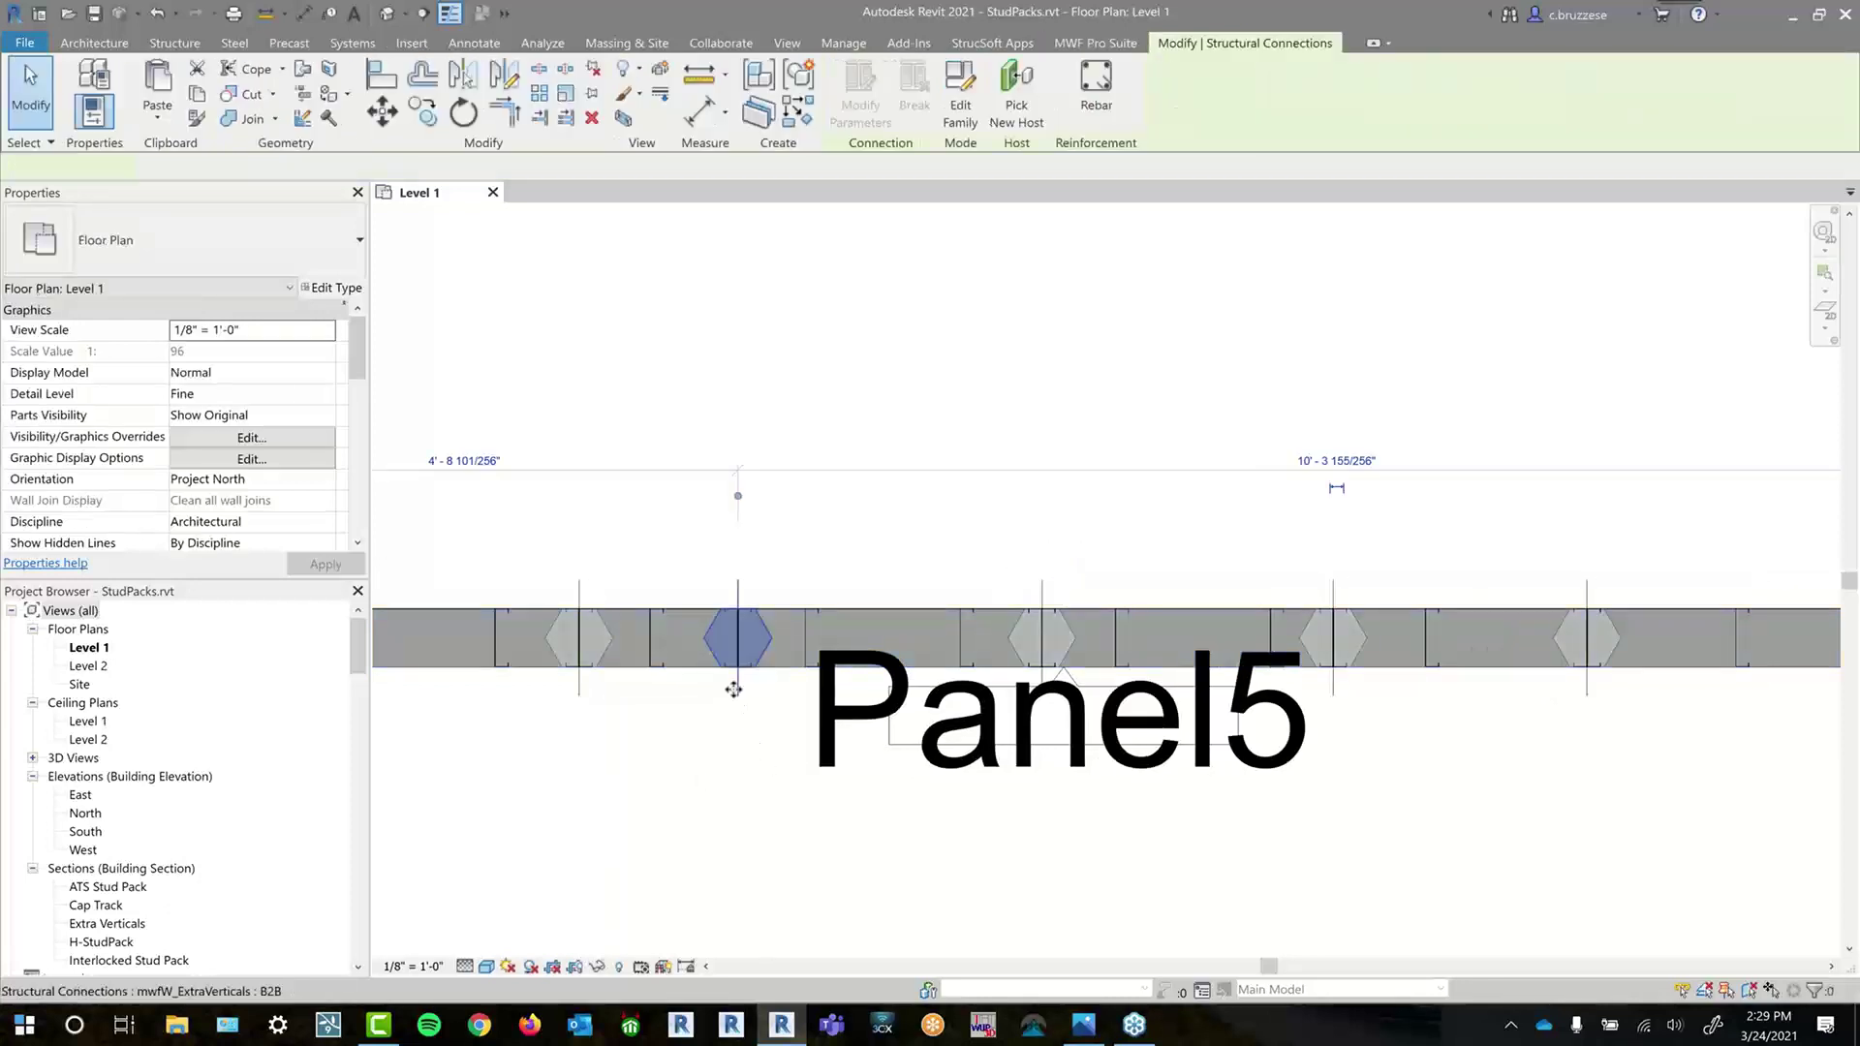
ctrl+click(1043, 603)
ctrl+click(1333, 595)
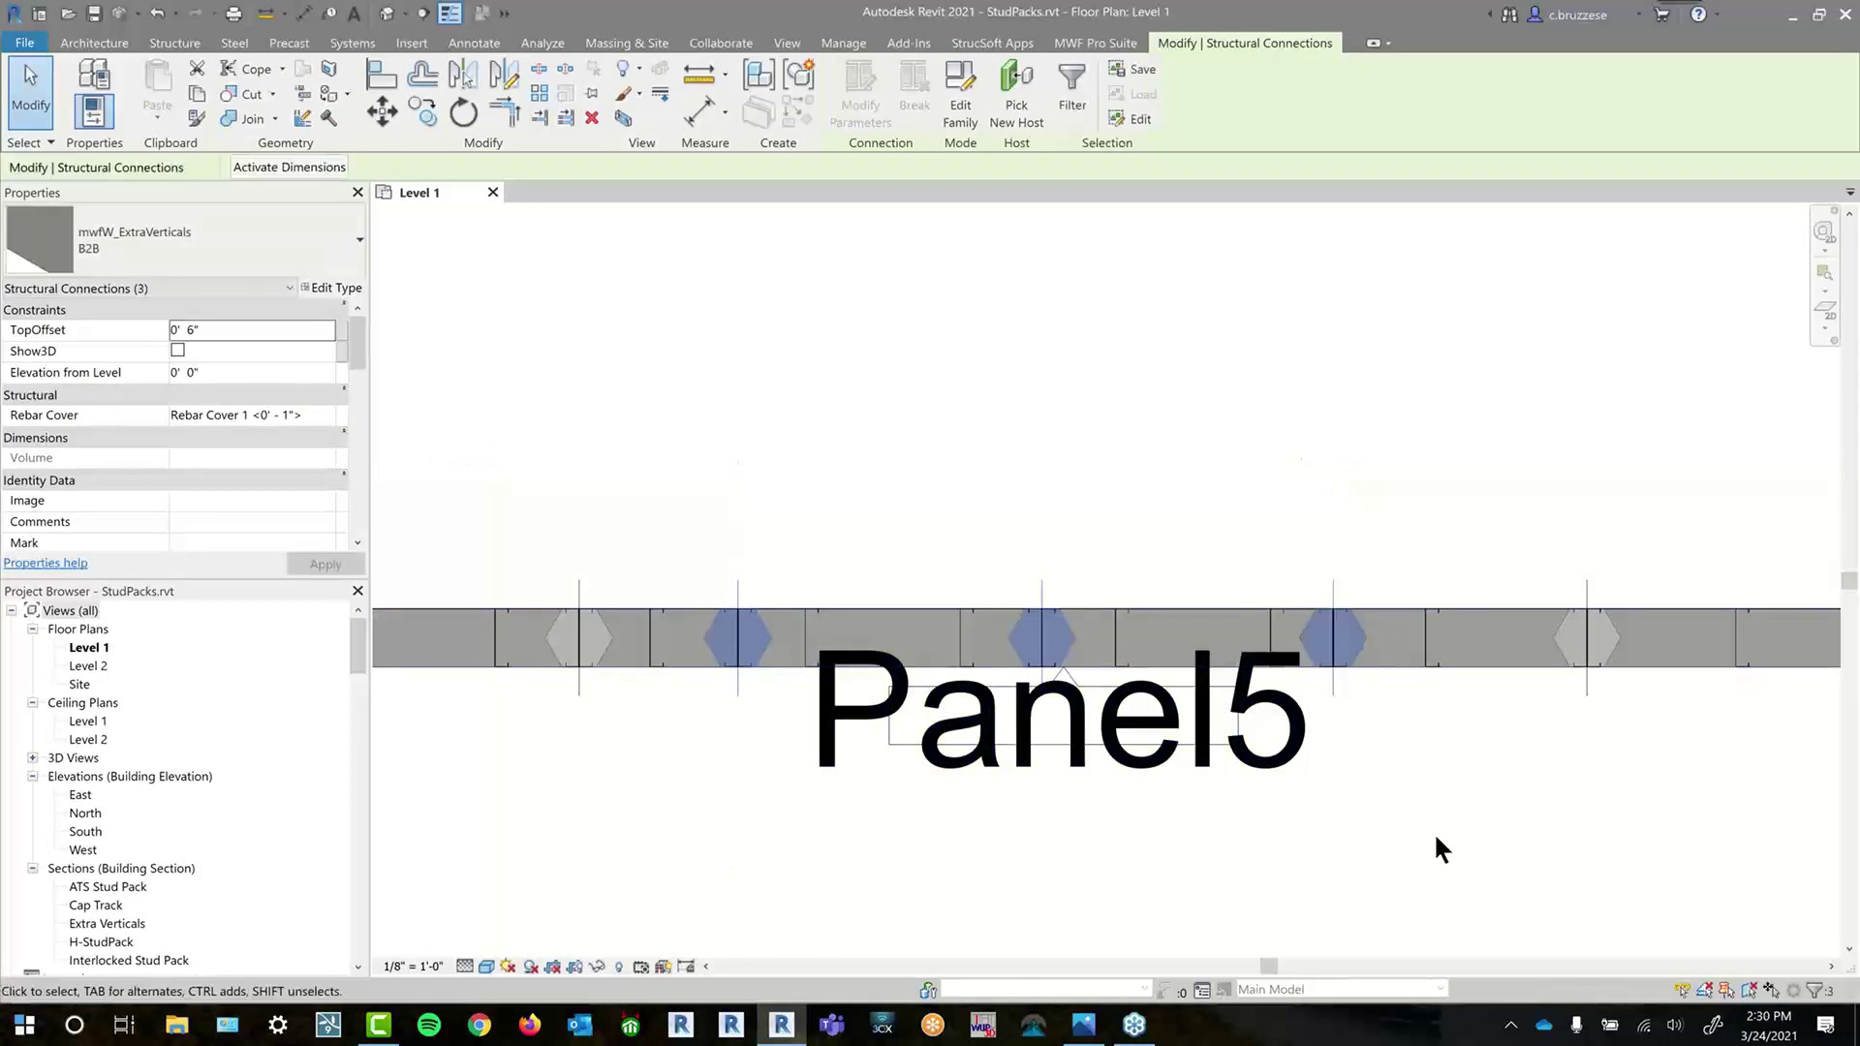
click(1437, 850)
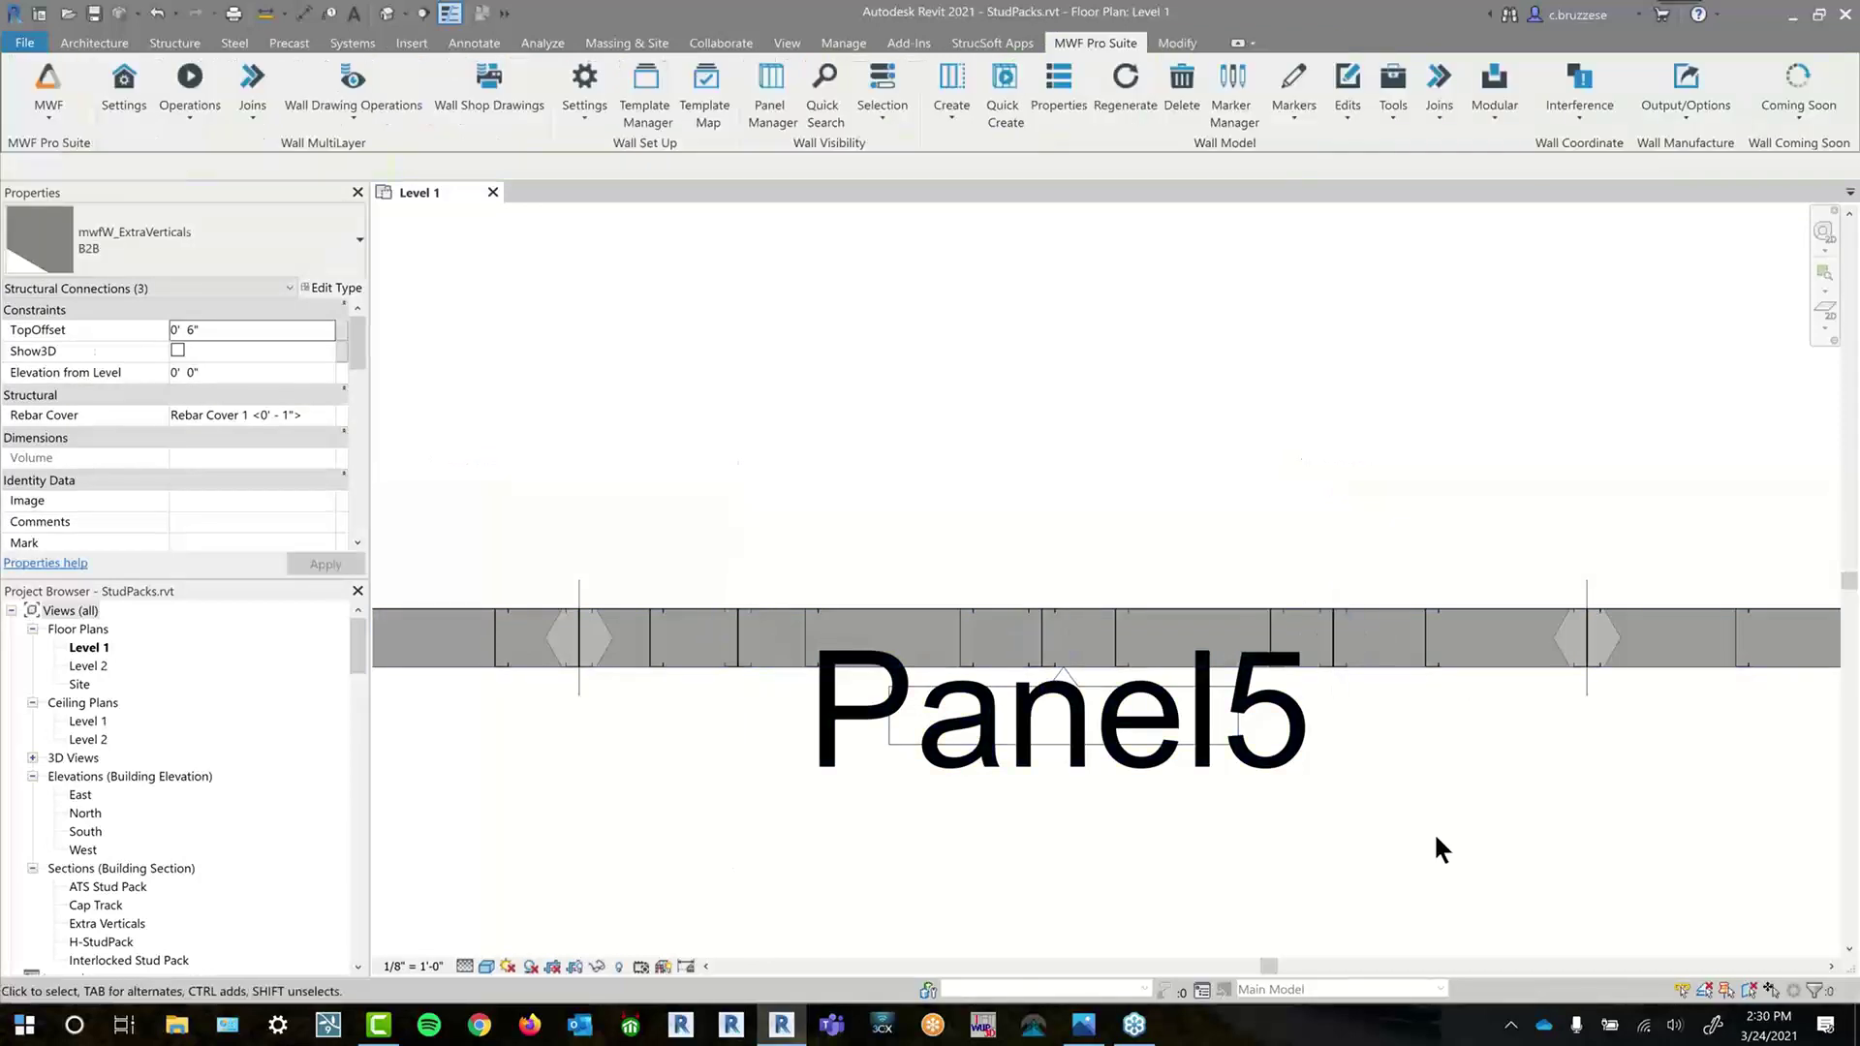
click(1379, 667)
key(r)
key(g)
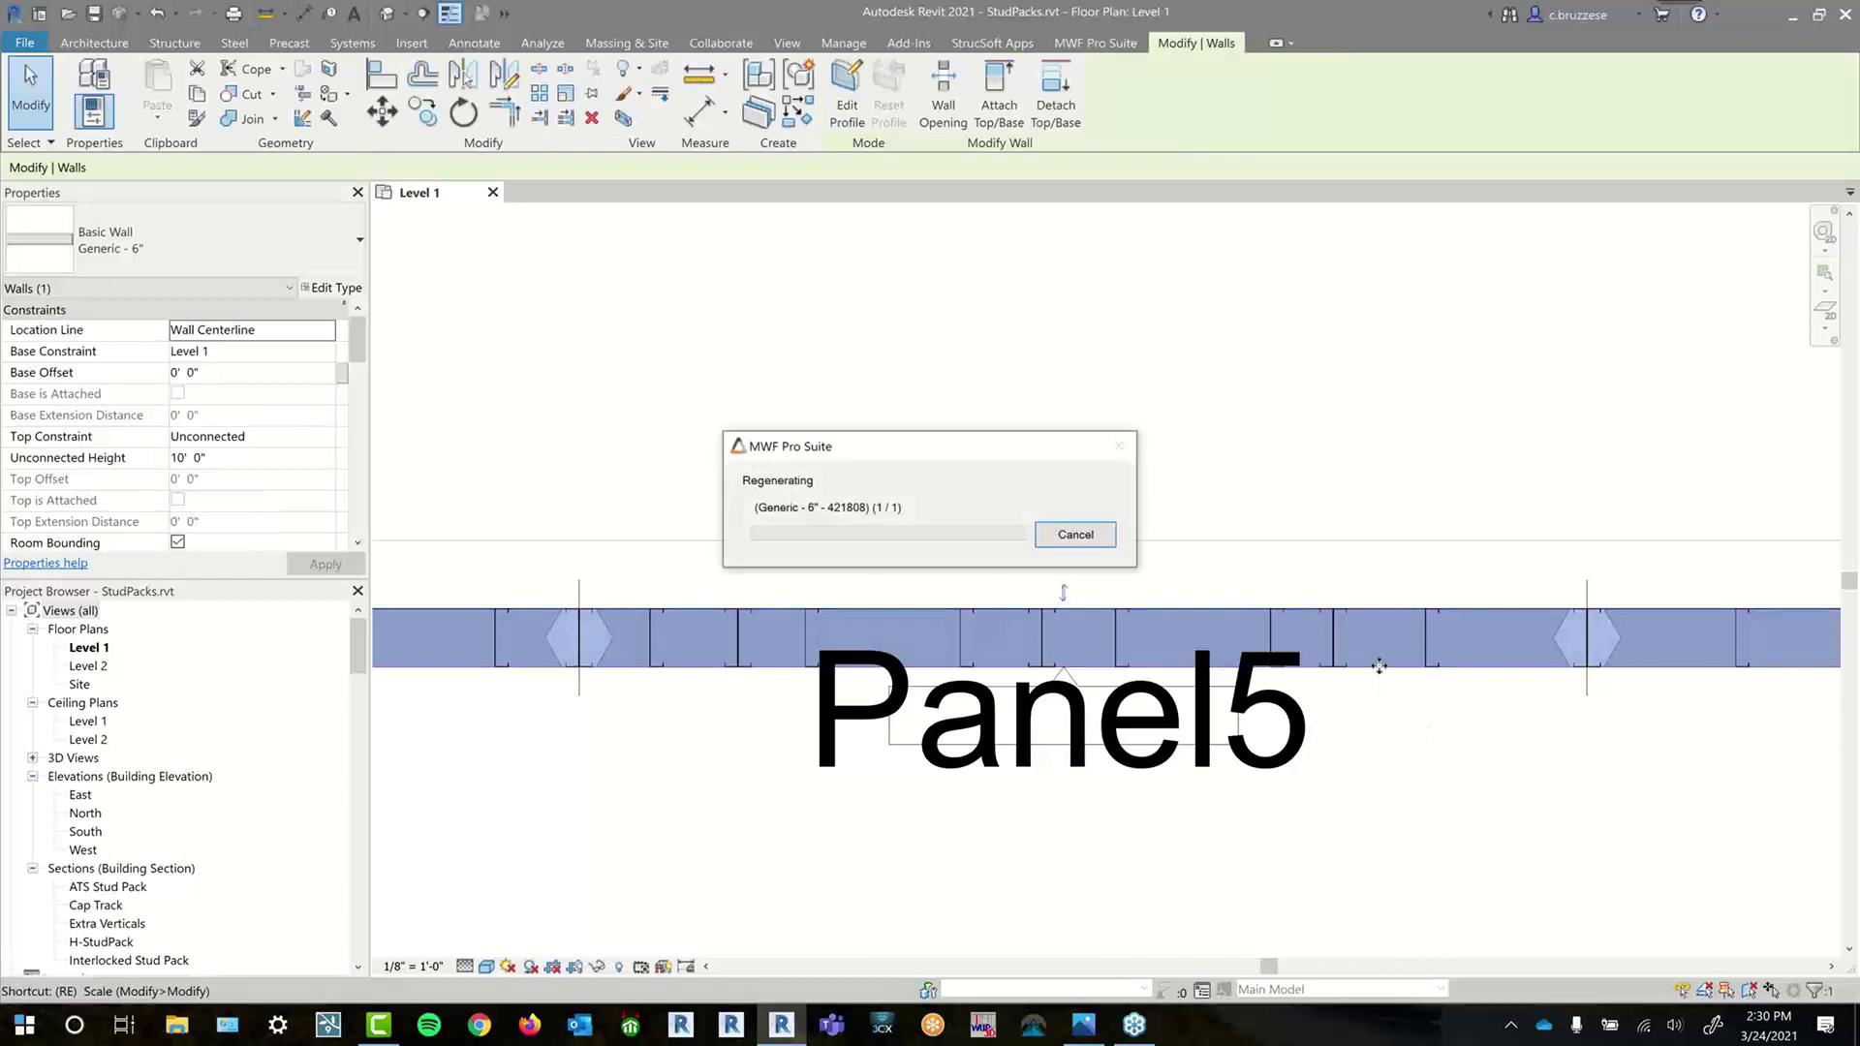
- Drag a stud pack marker along the wall, then undo the accidental copy
scroll(1647, 794, down, 3)
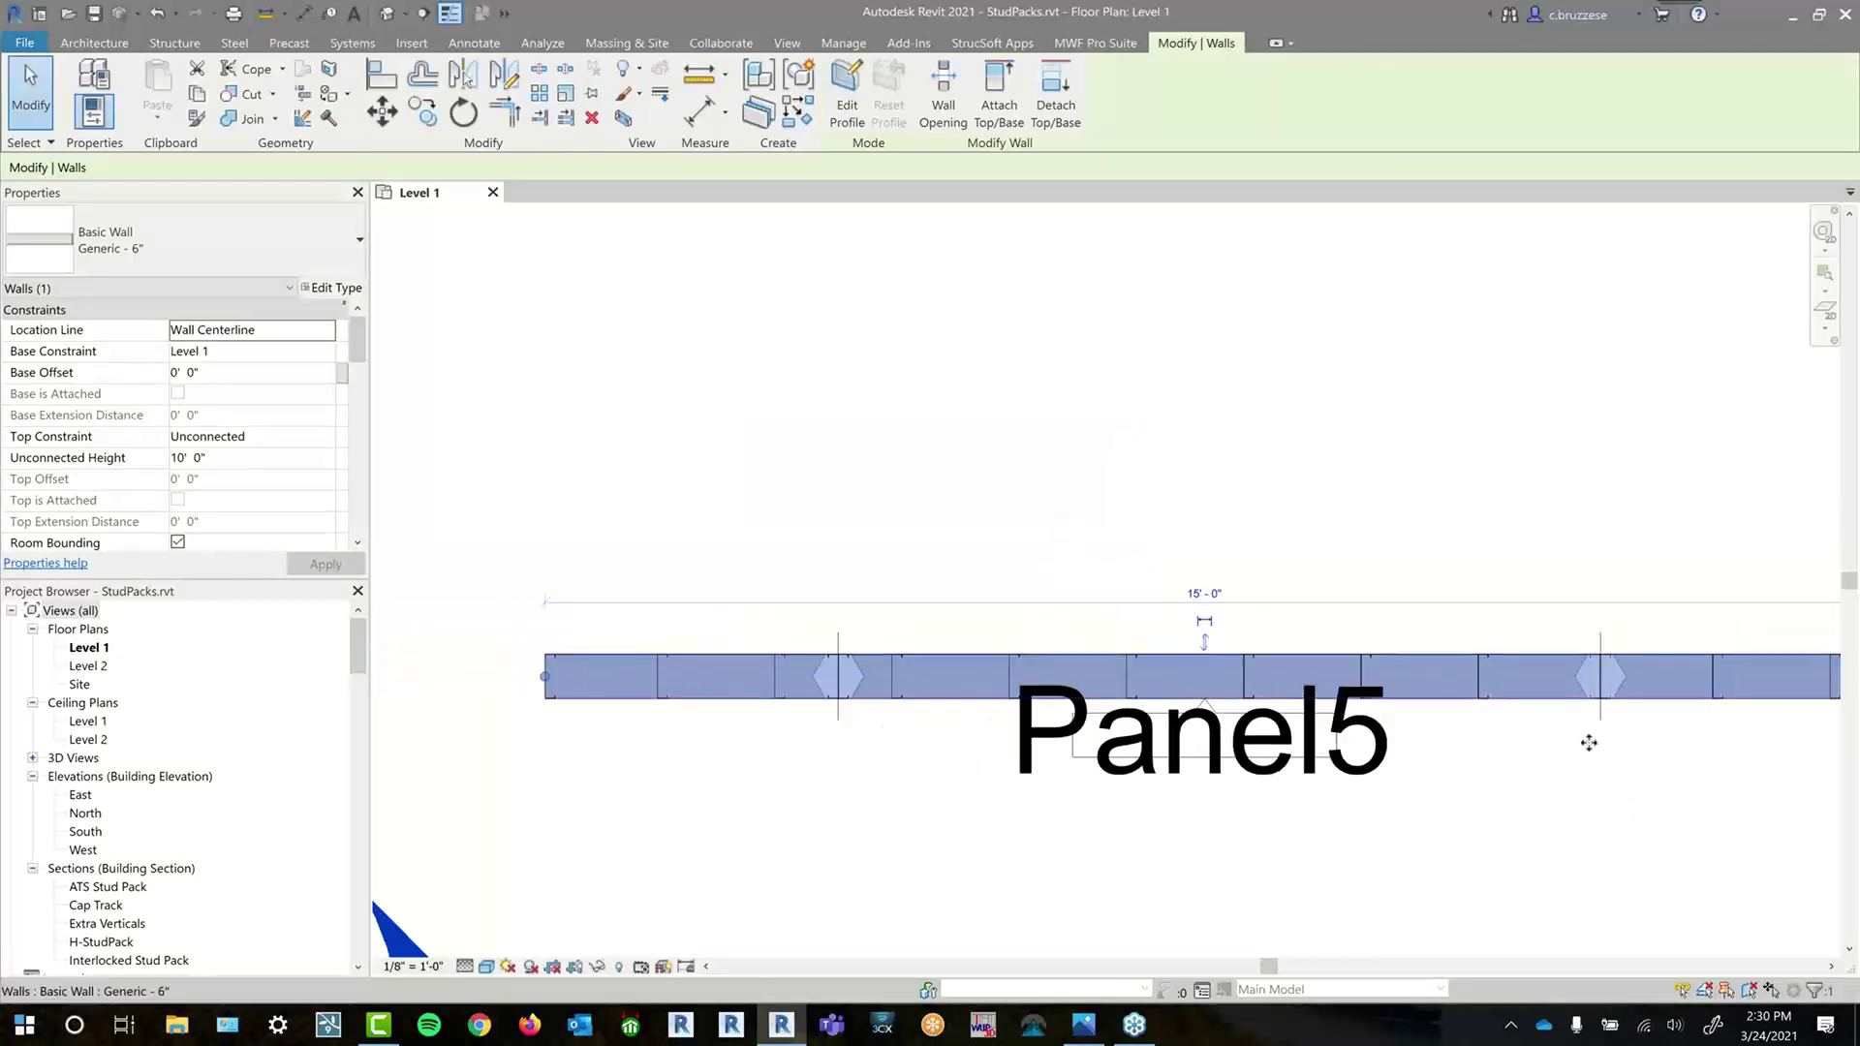
middle_drag(1589, 744, 1465, 726)
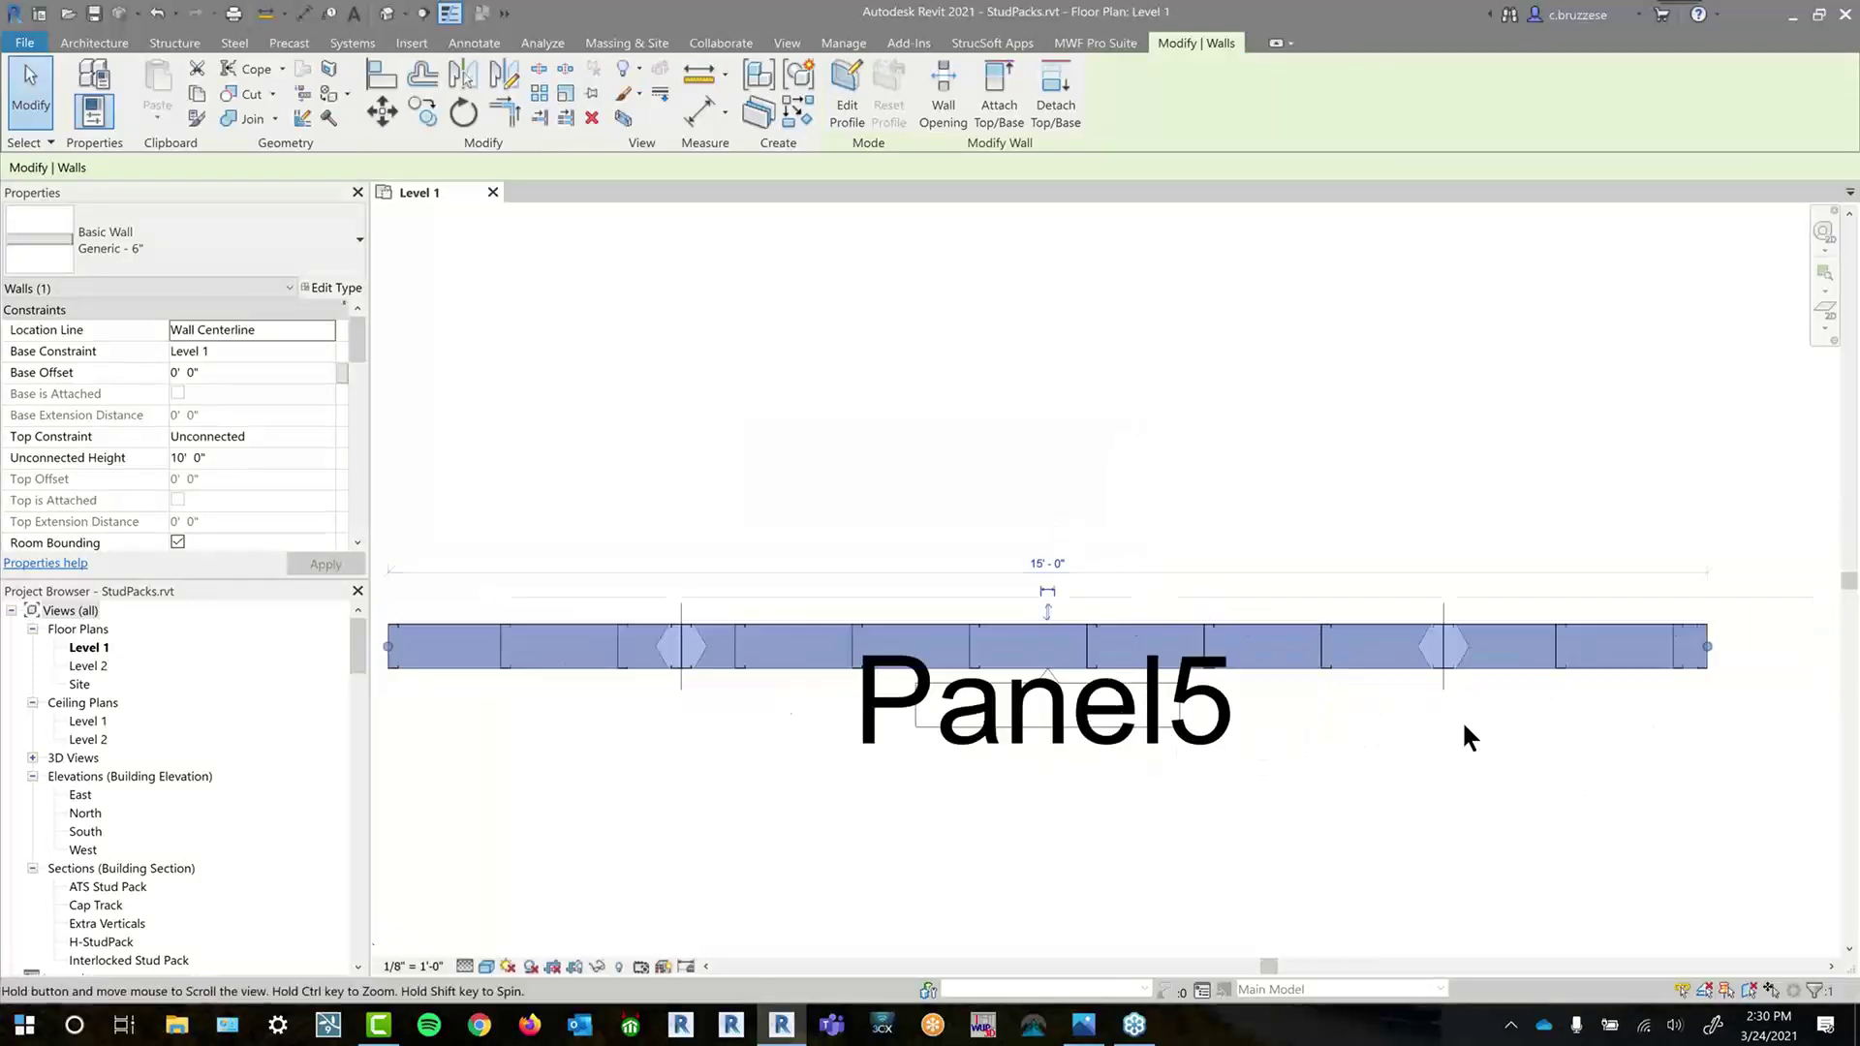
click(684, 693)
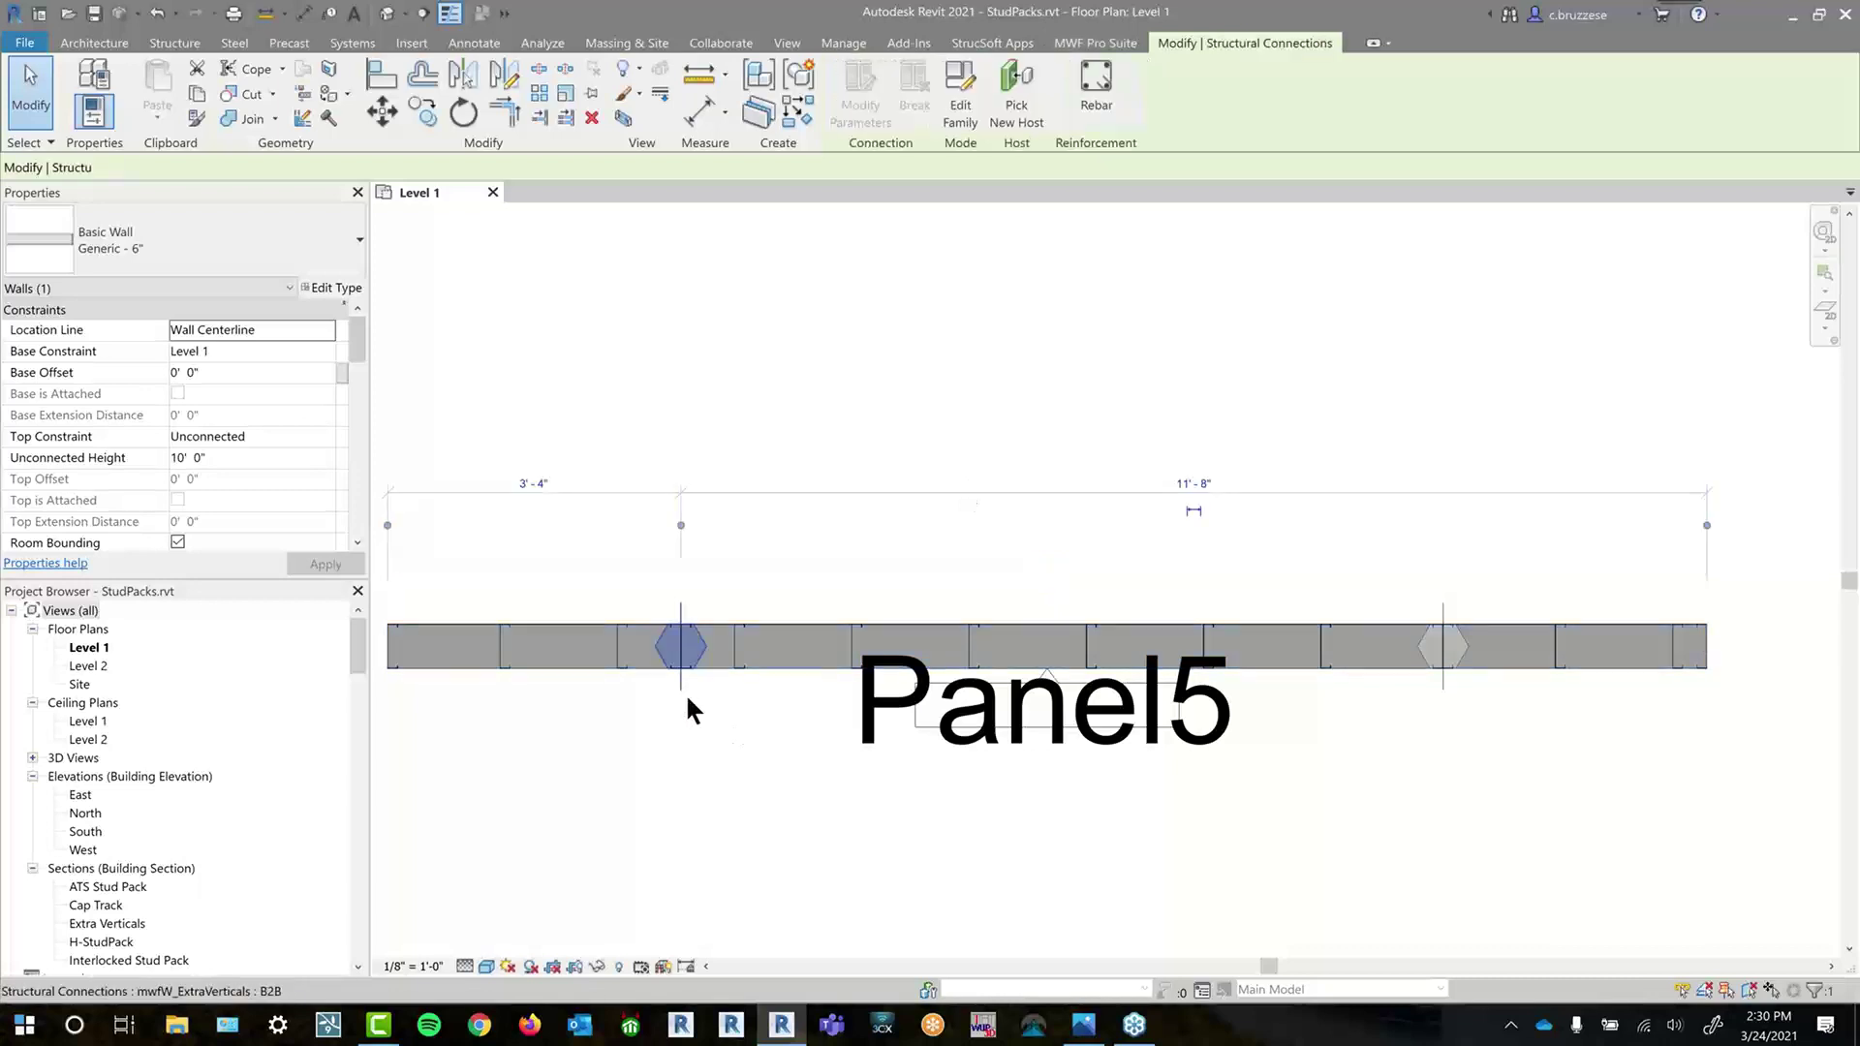
ctrl+drag(684, 694, 817, 693)
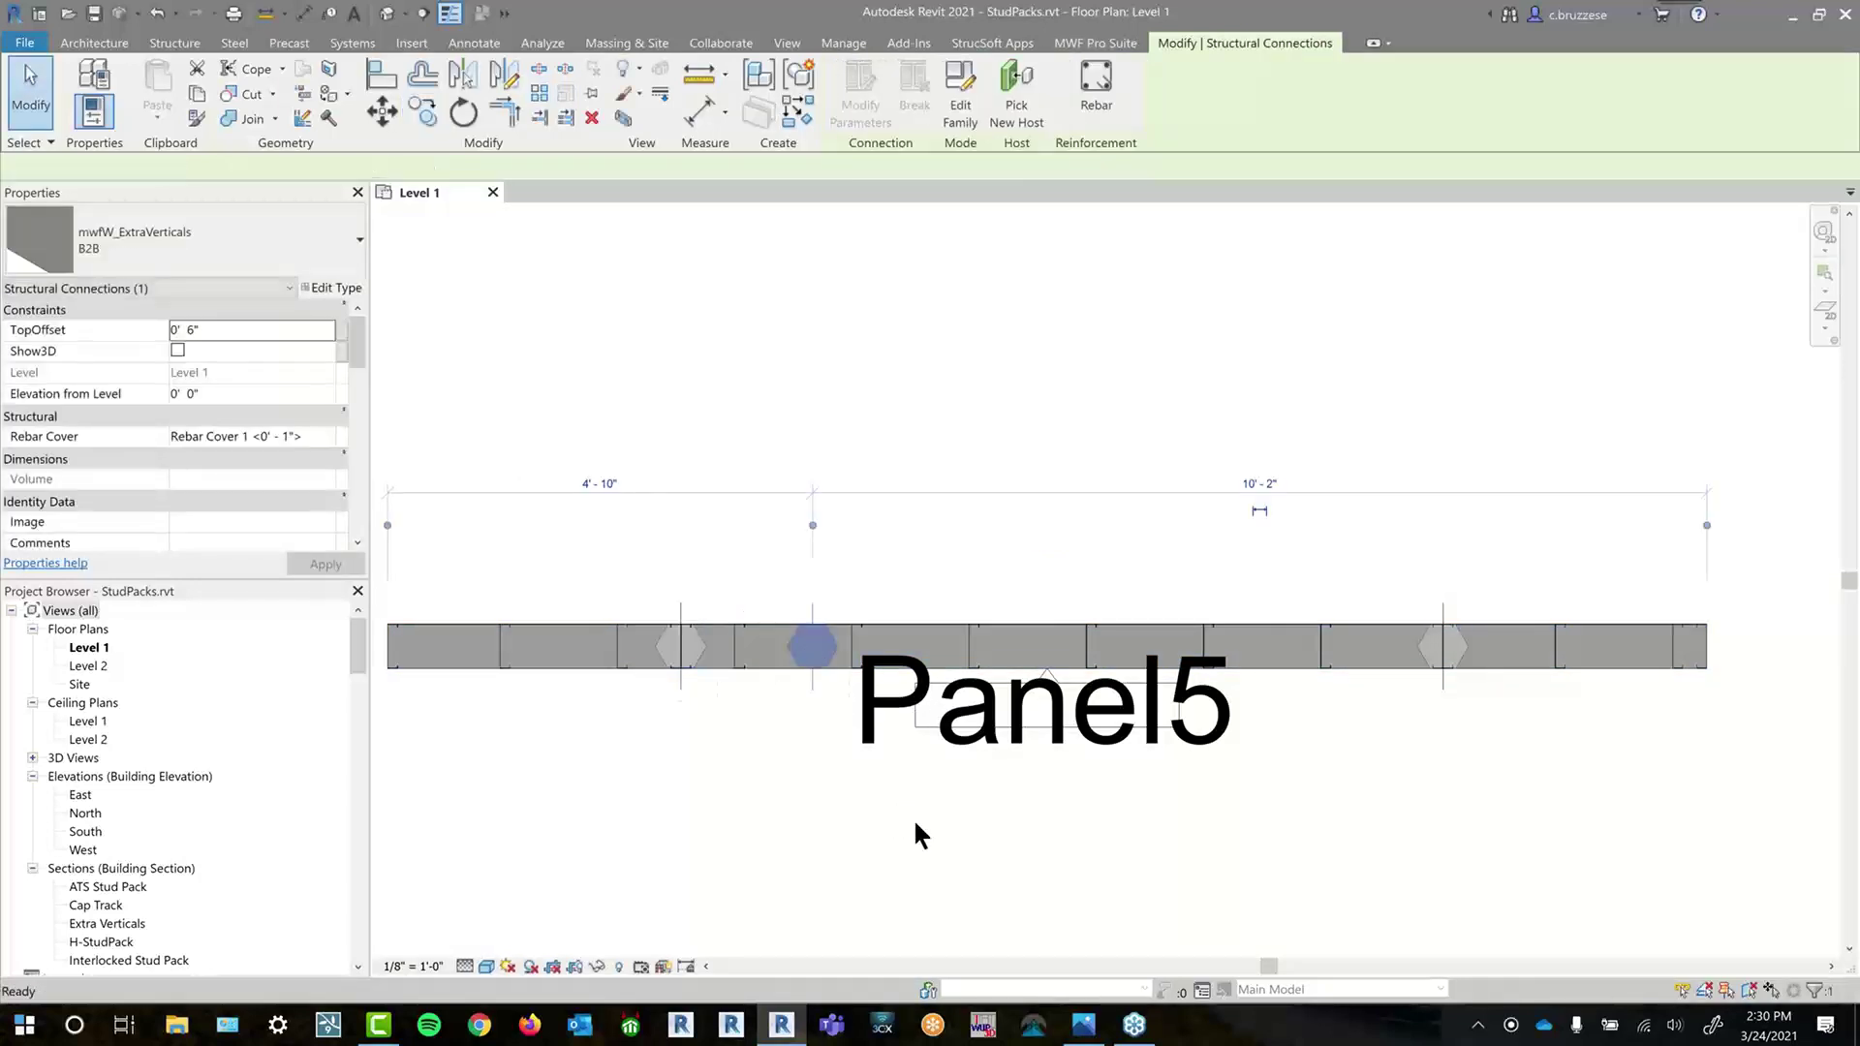
key(ctrl+z)
click(1025, 743)
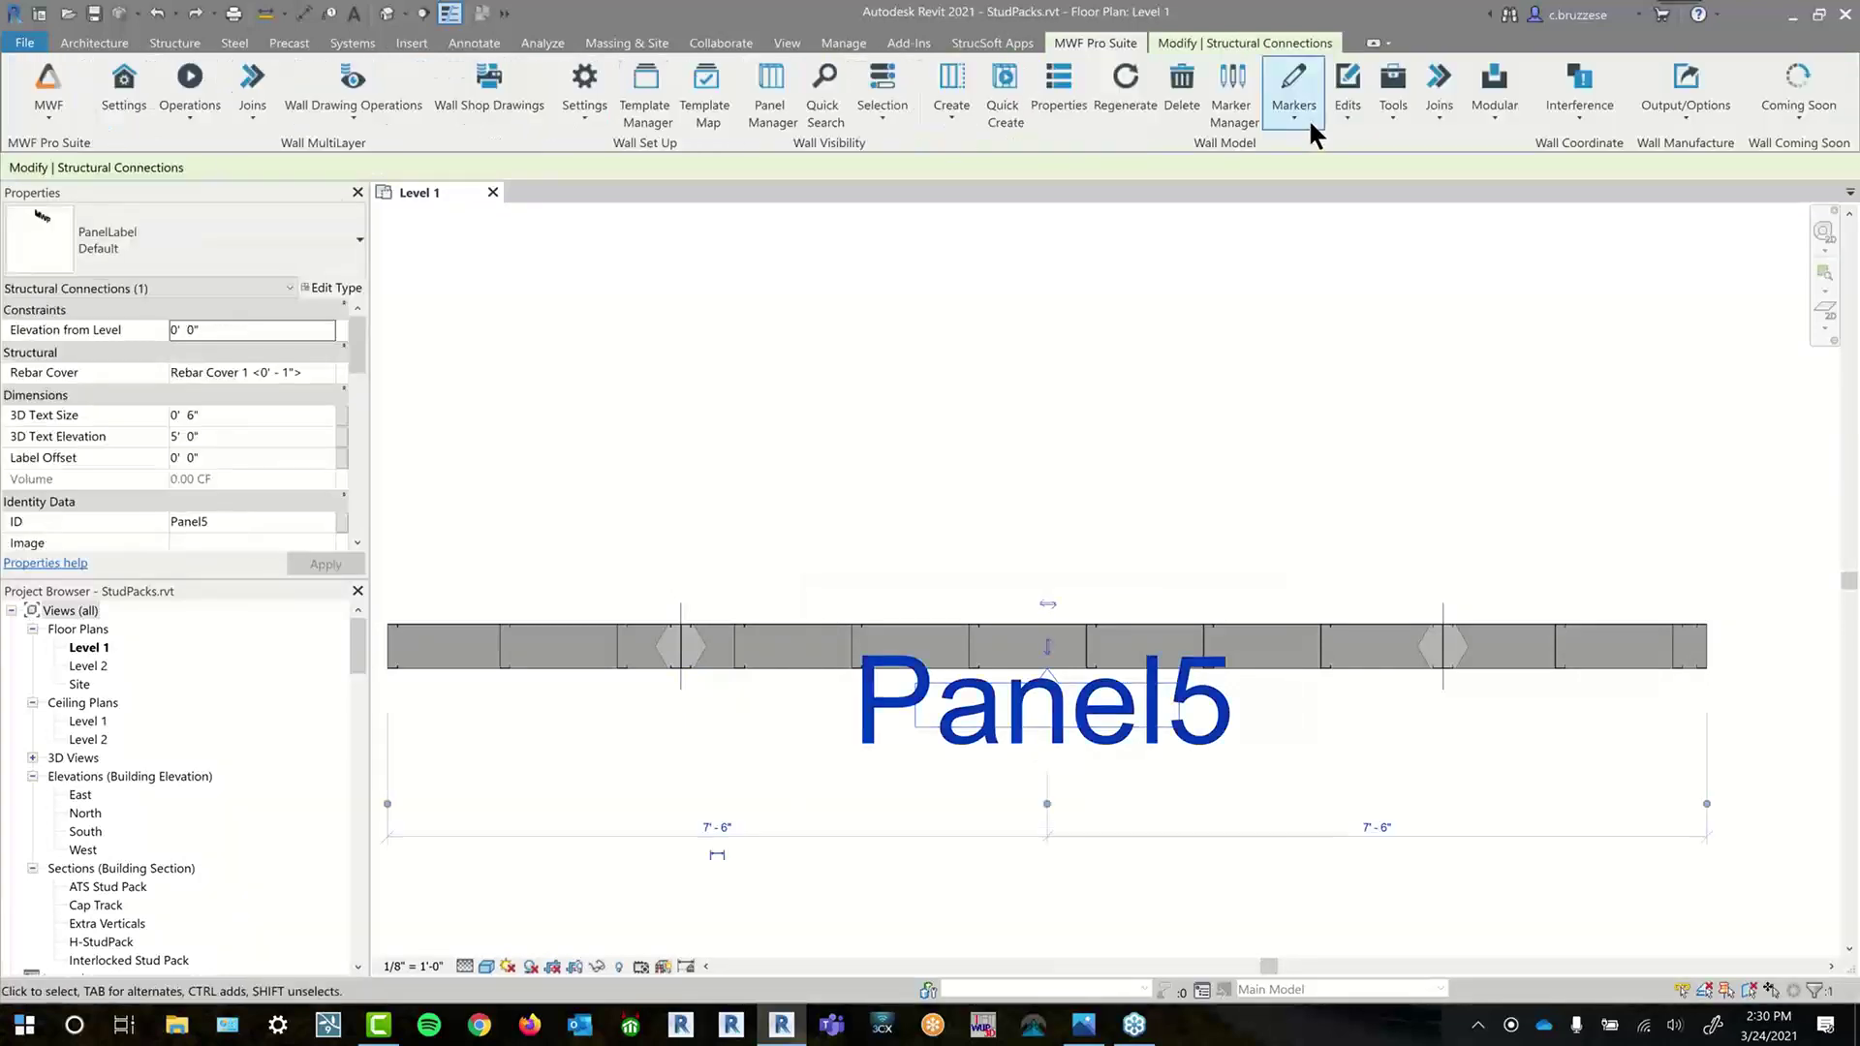
click(1295, 106)
click(1303, 448)
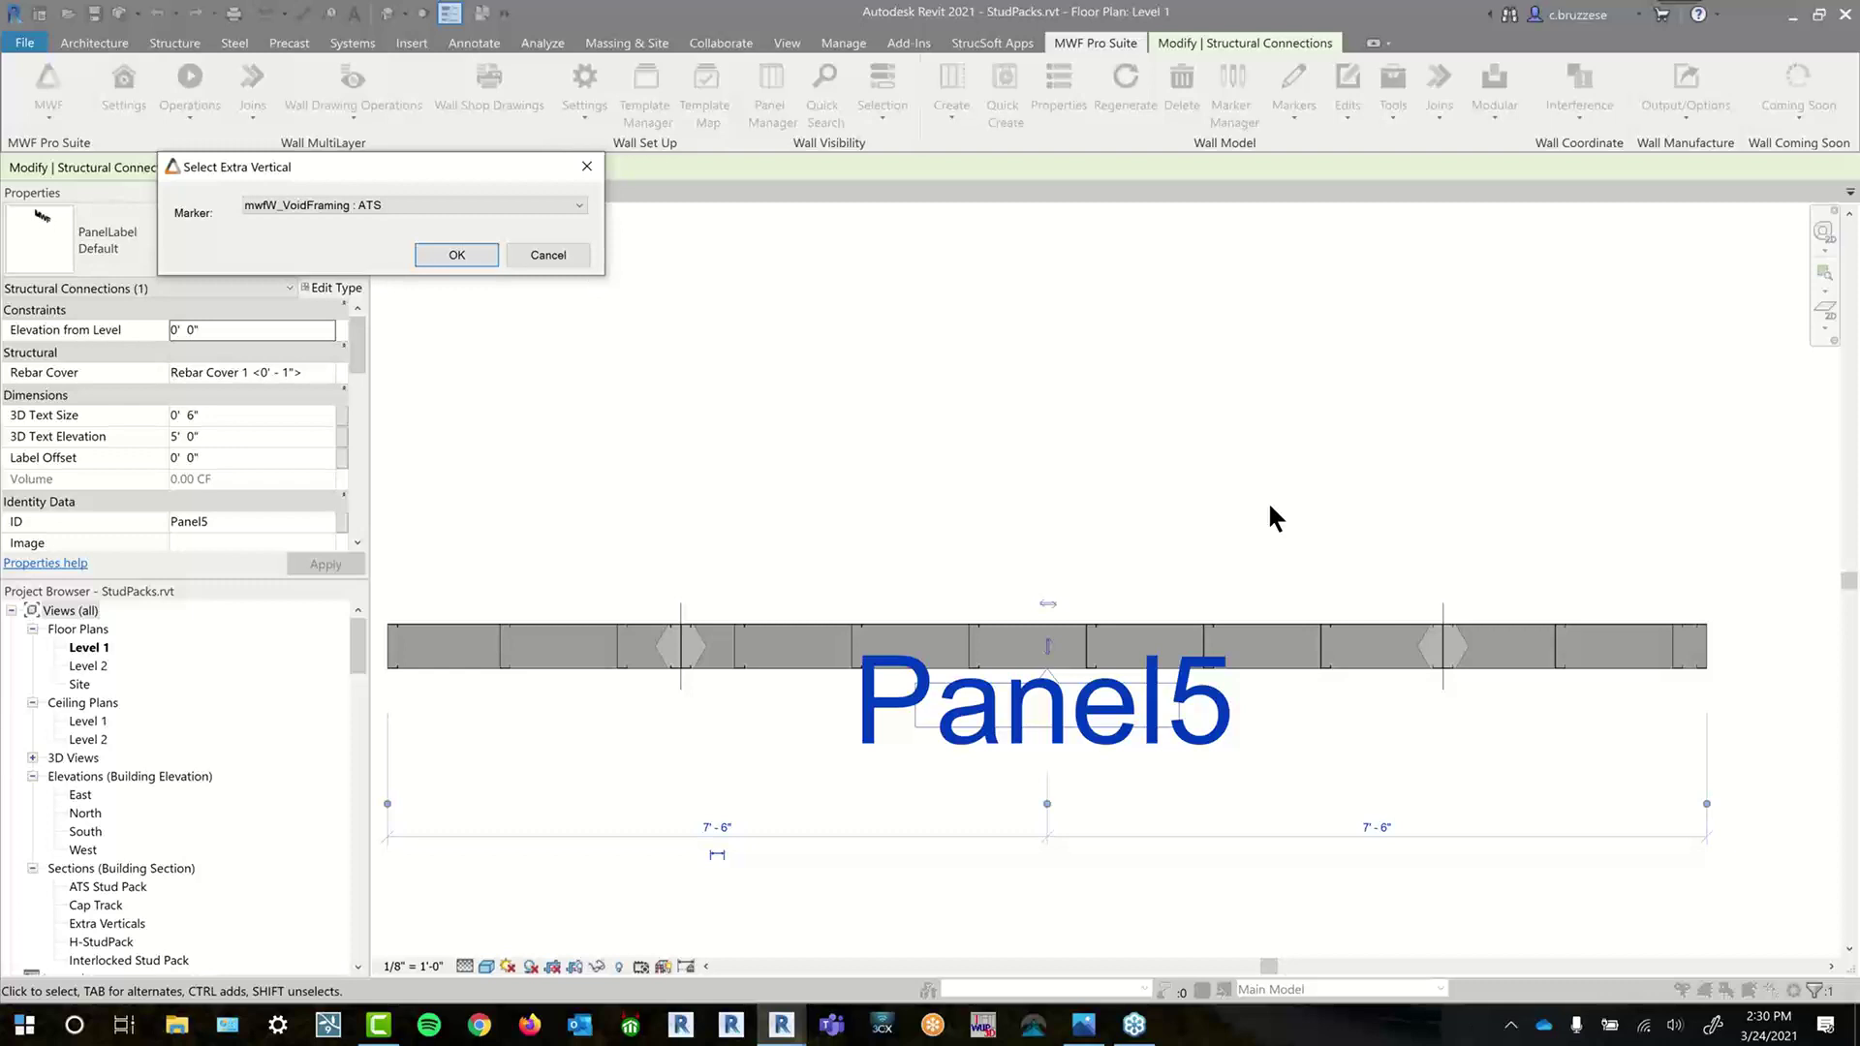
click(523, 205)
click(451, 306)
click(450, 252)
click(828, 647)
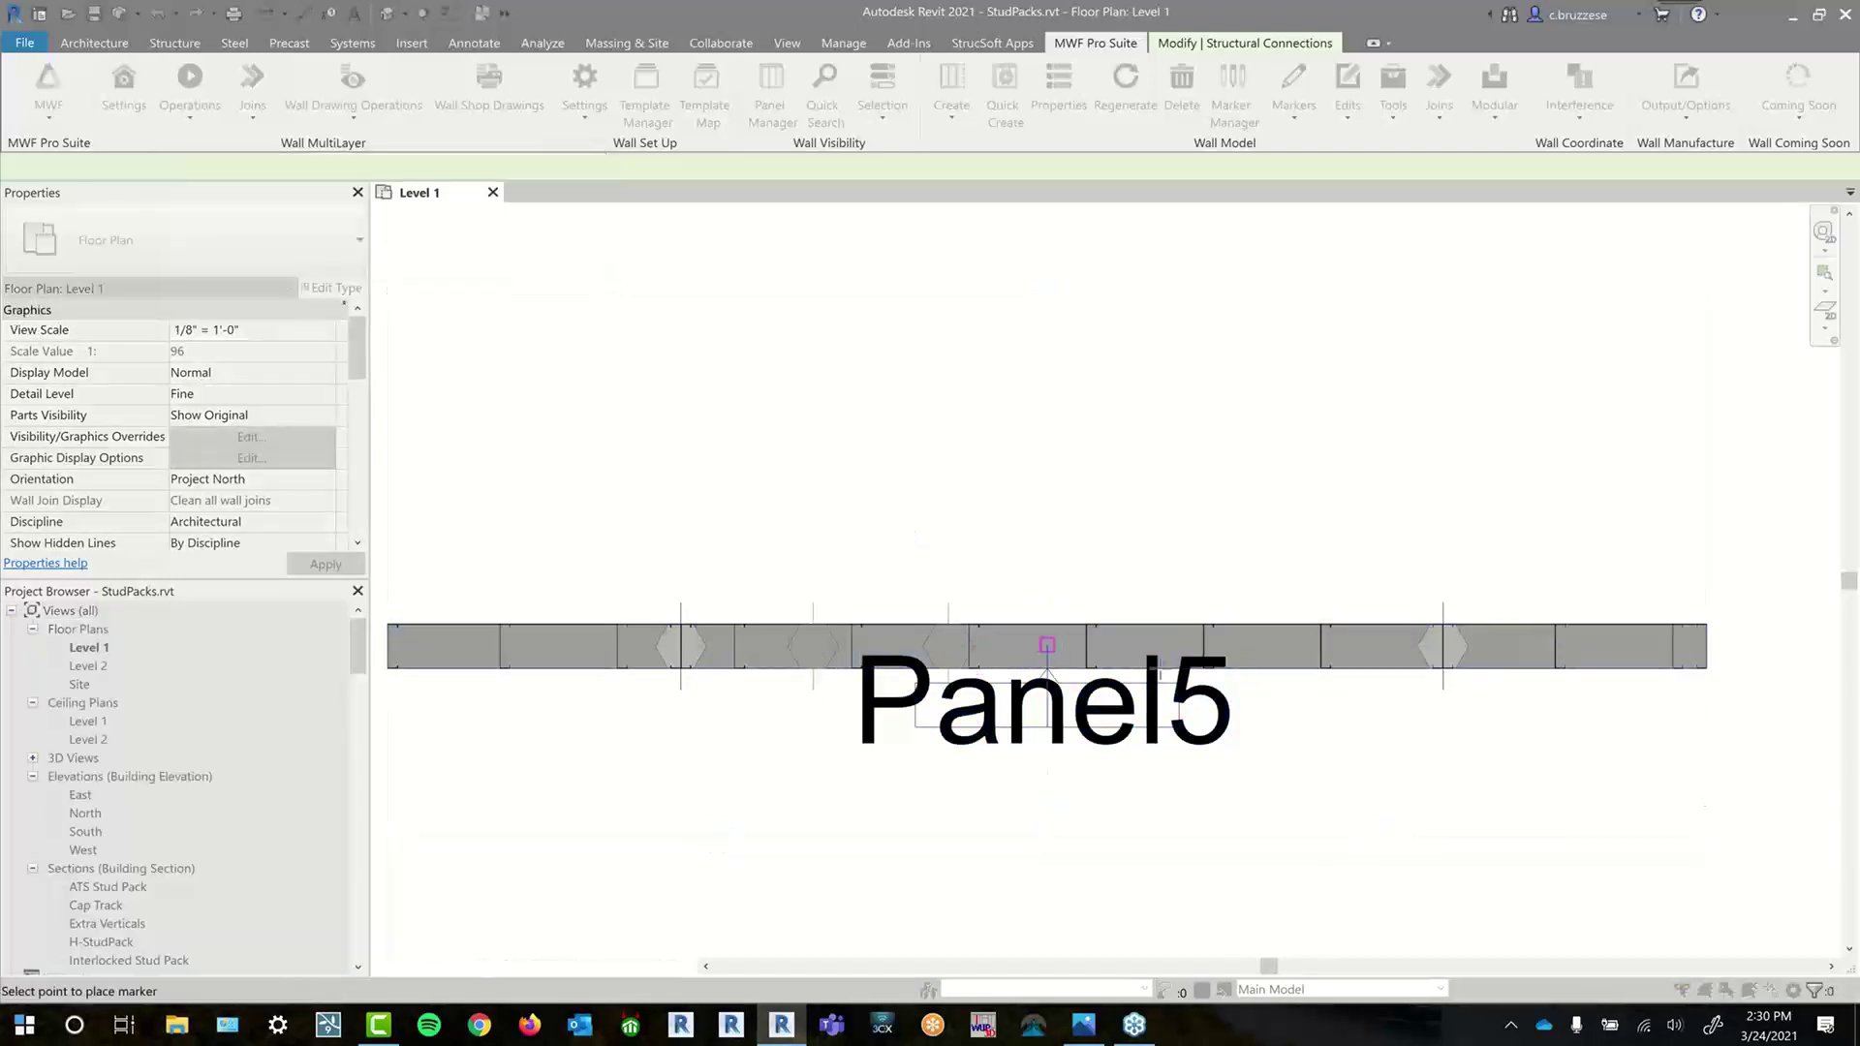
click(1052, 646)
click(1281, 647)
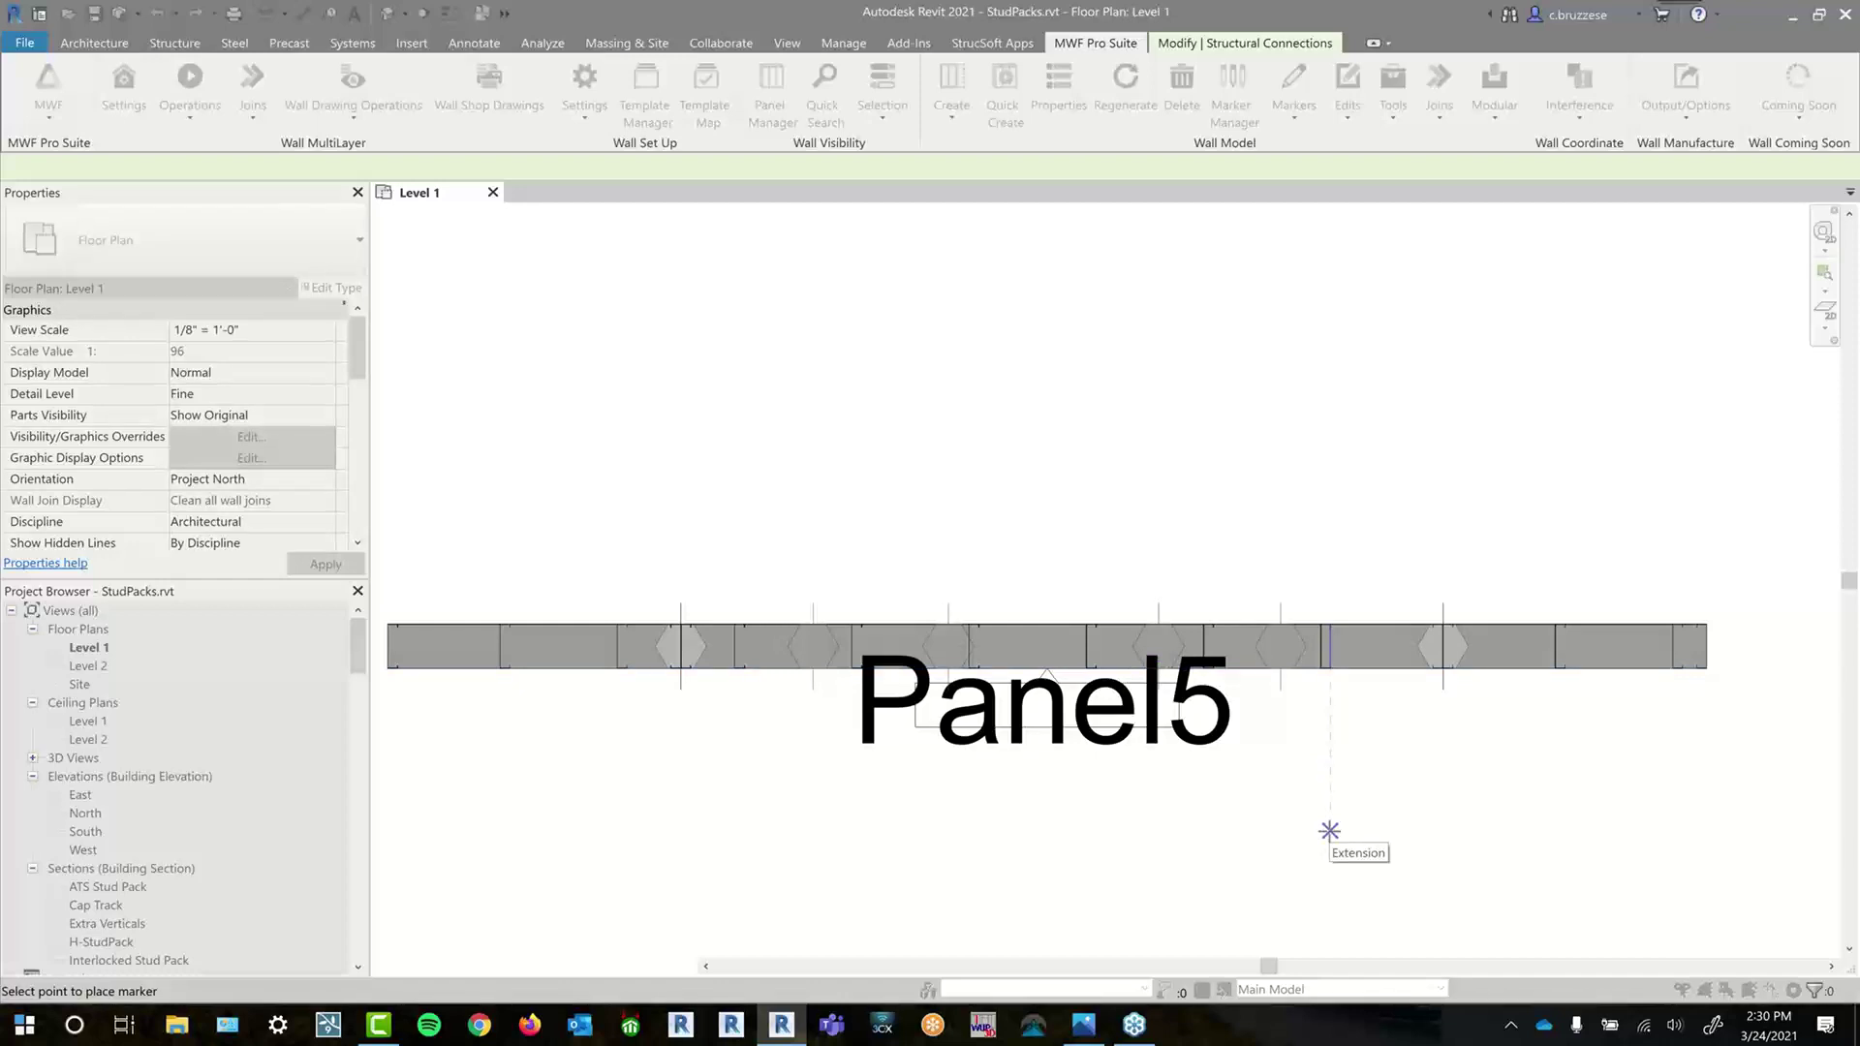
key(Escape)
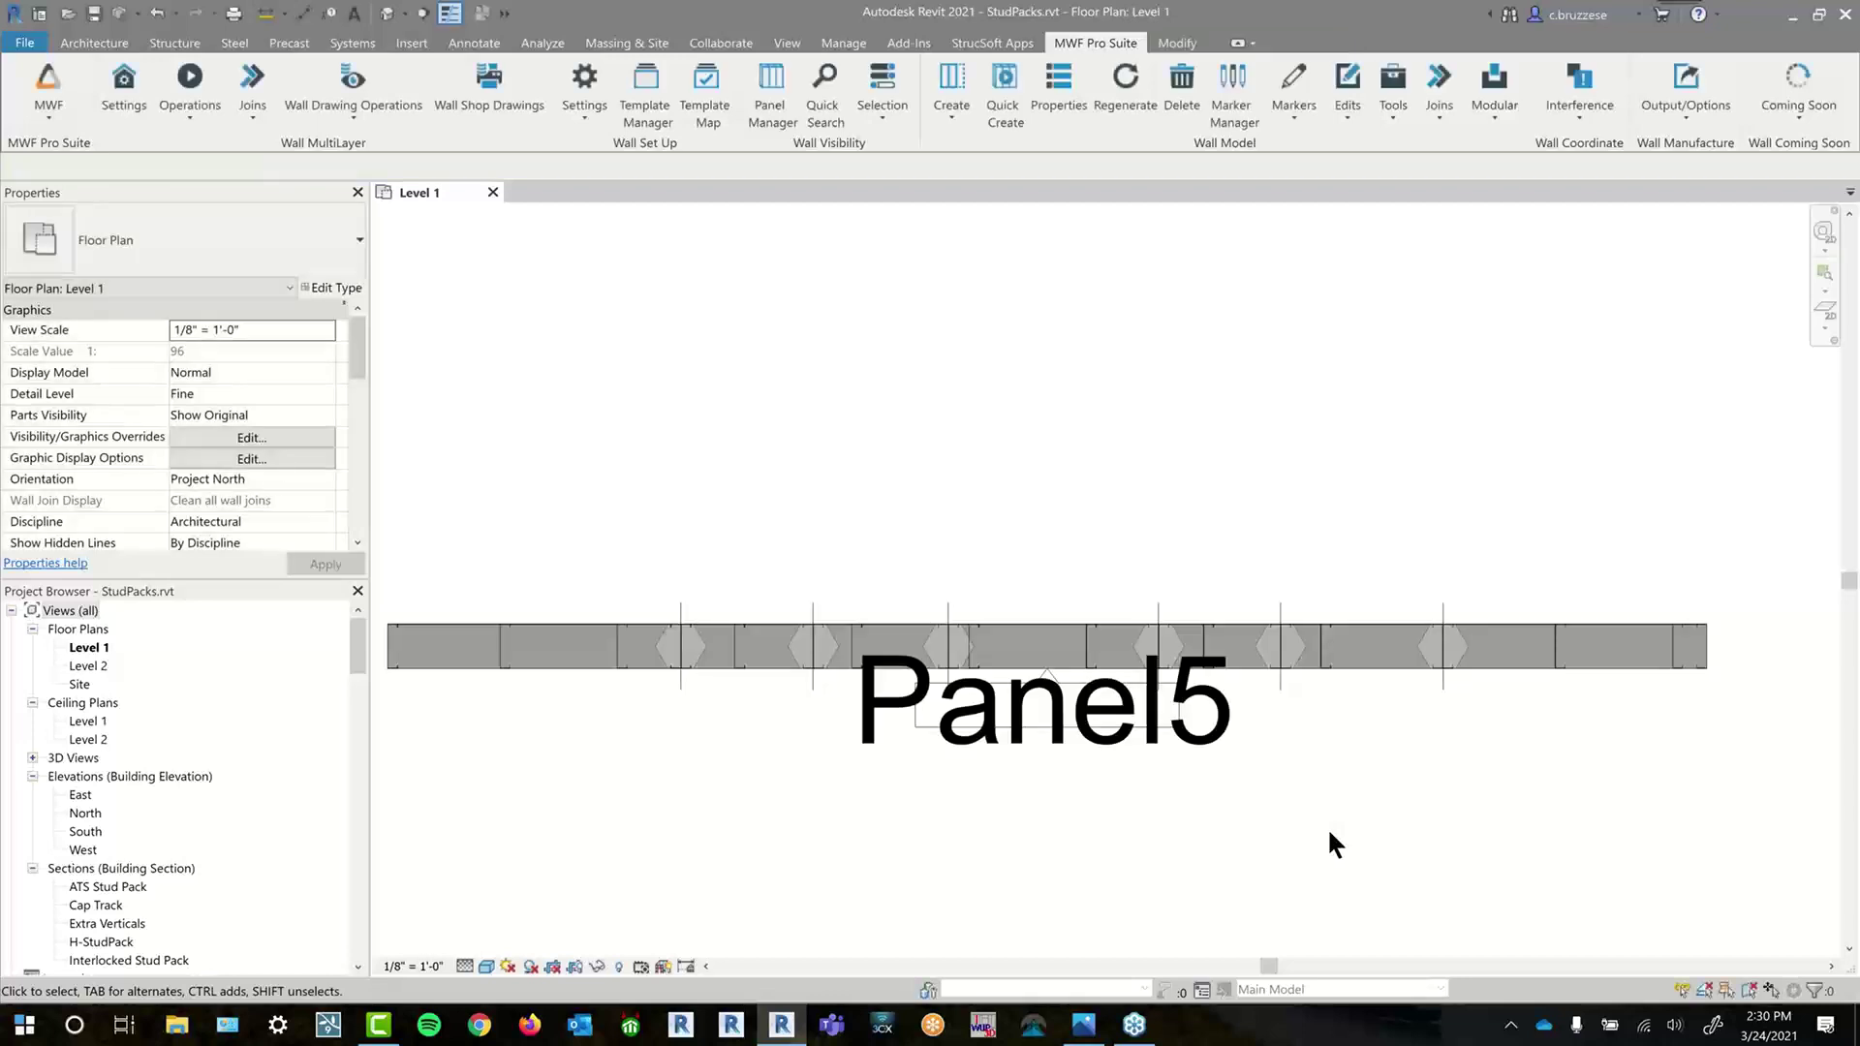
click(821, 601)
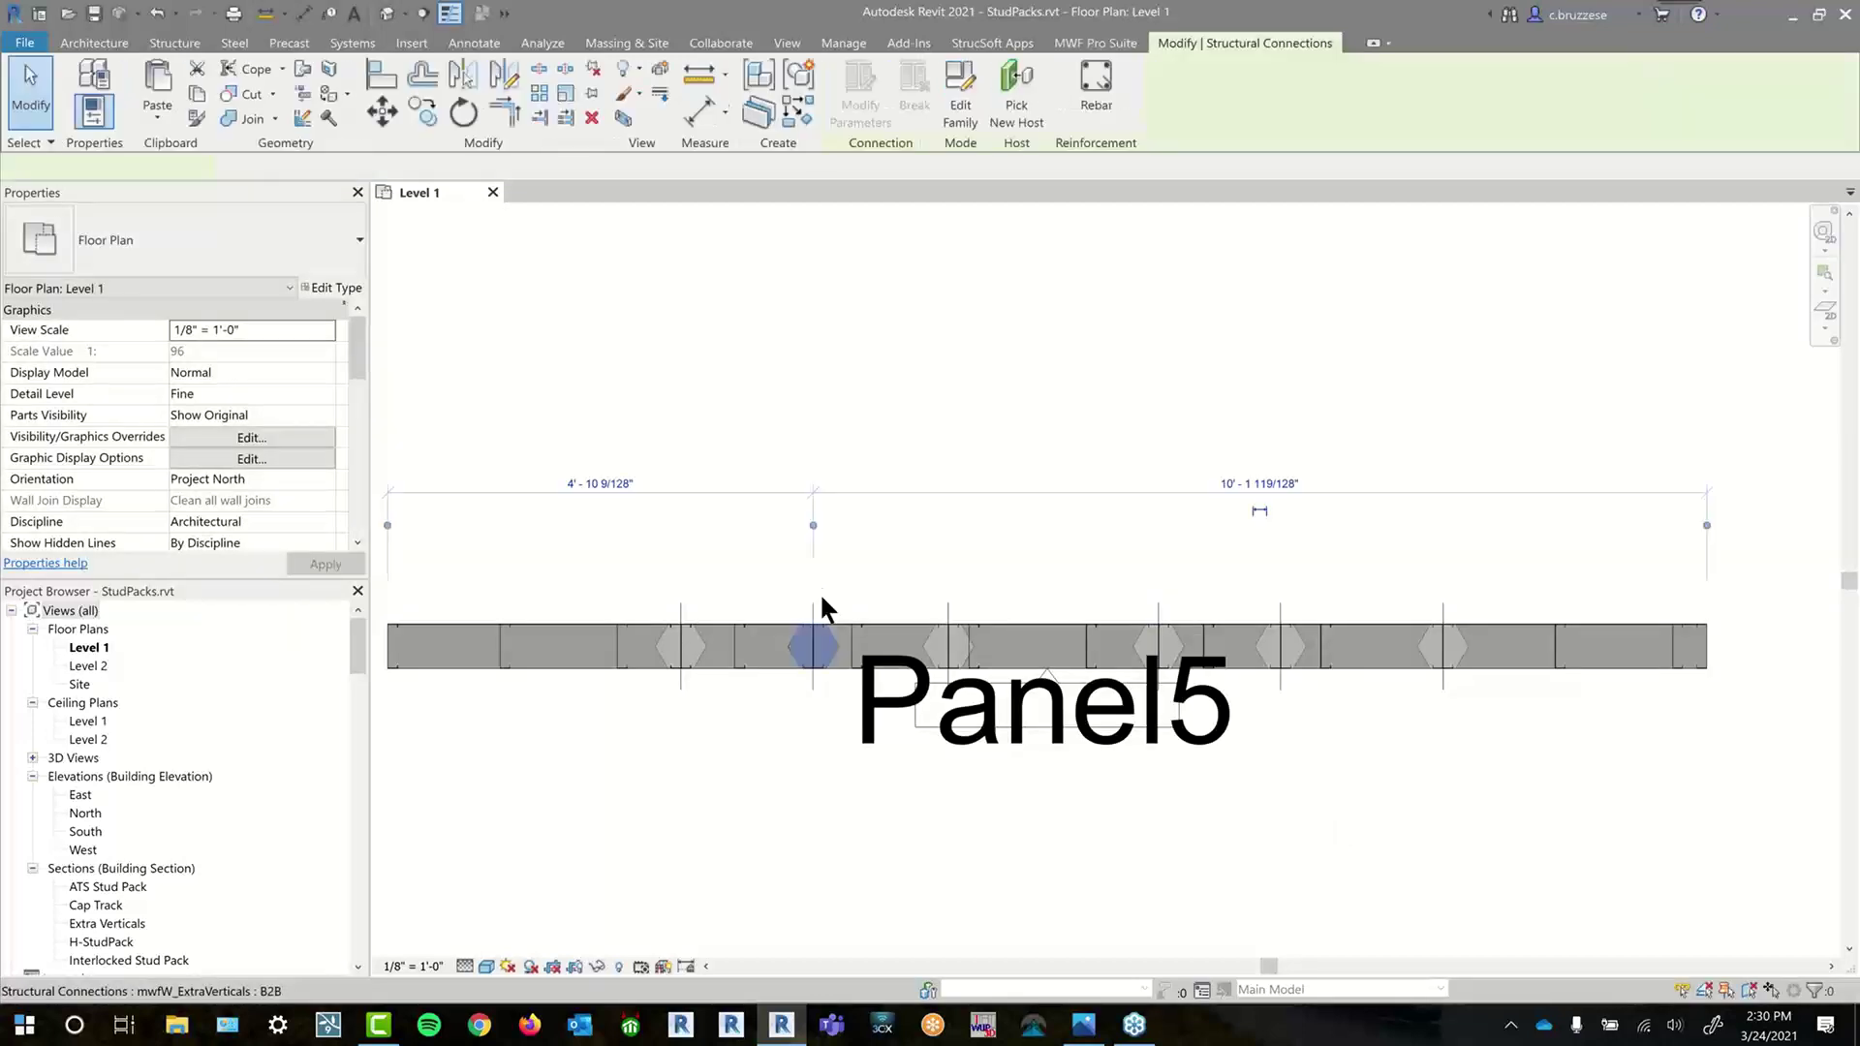
ctrl+click(947, 625)
ctrl+click(1158, 616)
ctrl+click(1275, 608)
key(Delete)
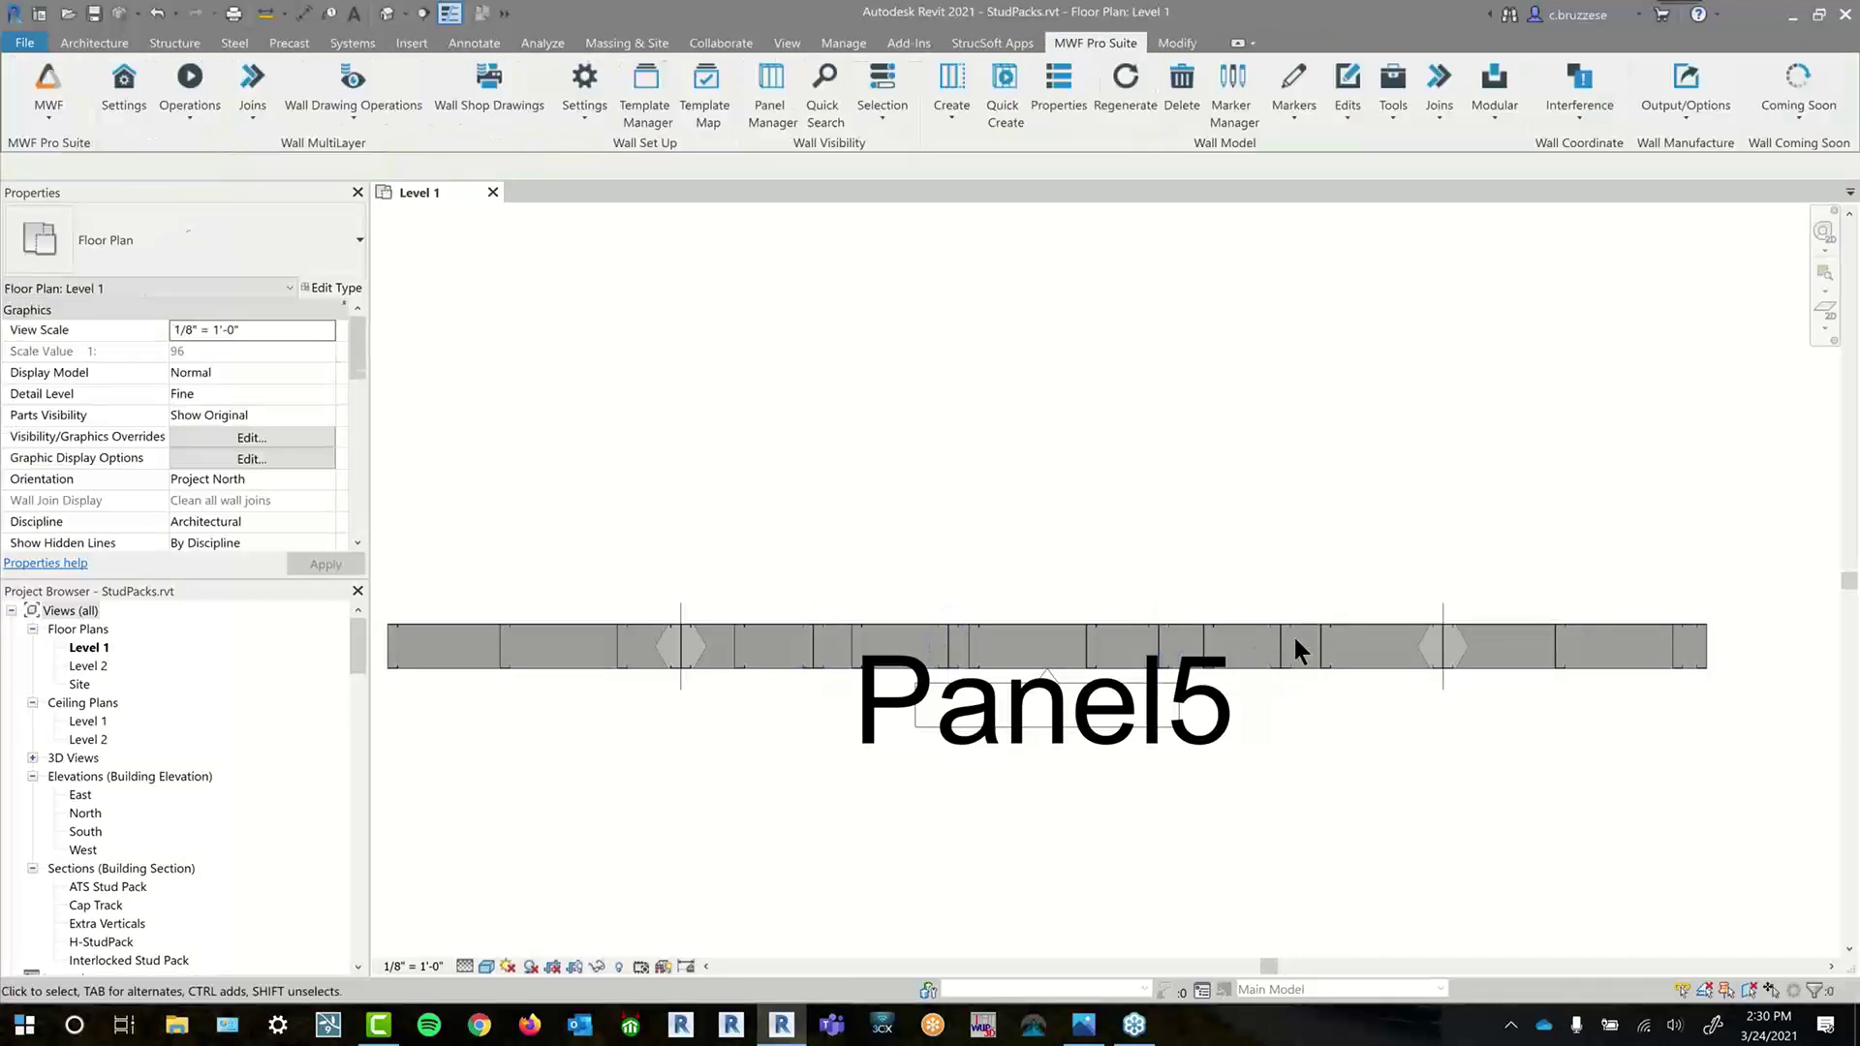
click(1435, 678)
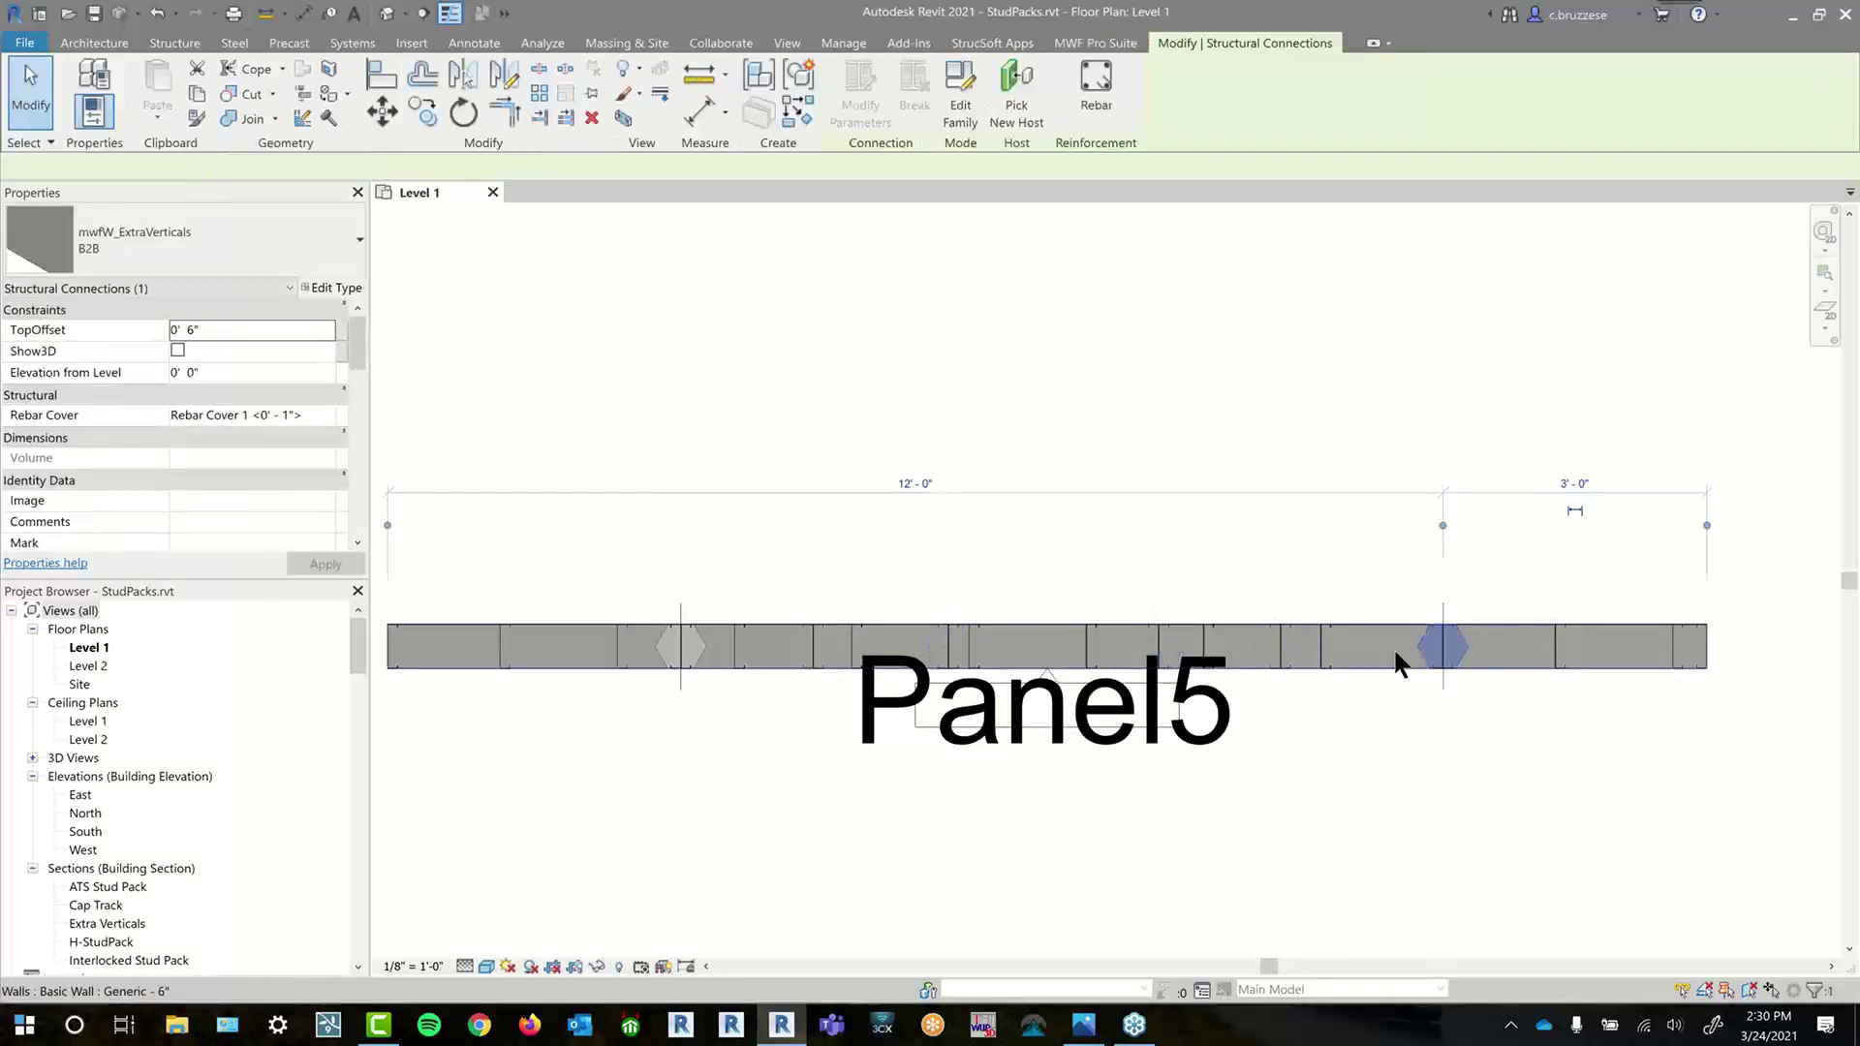
click(1396, 654)
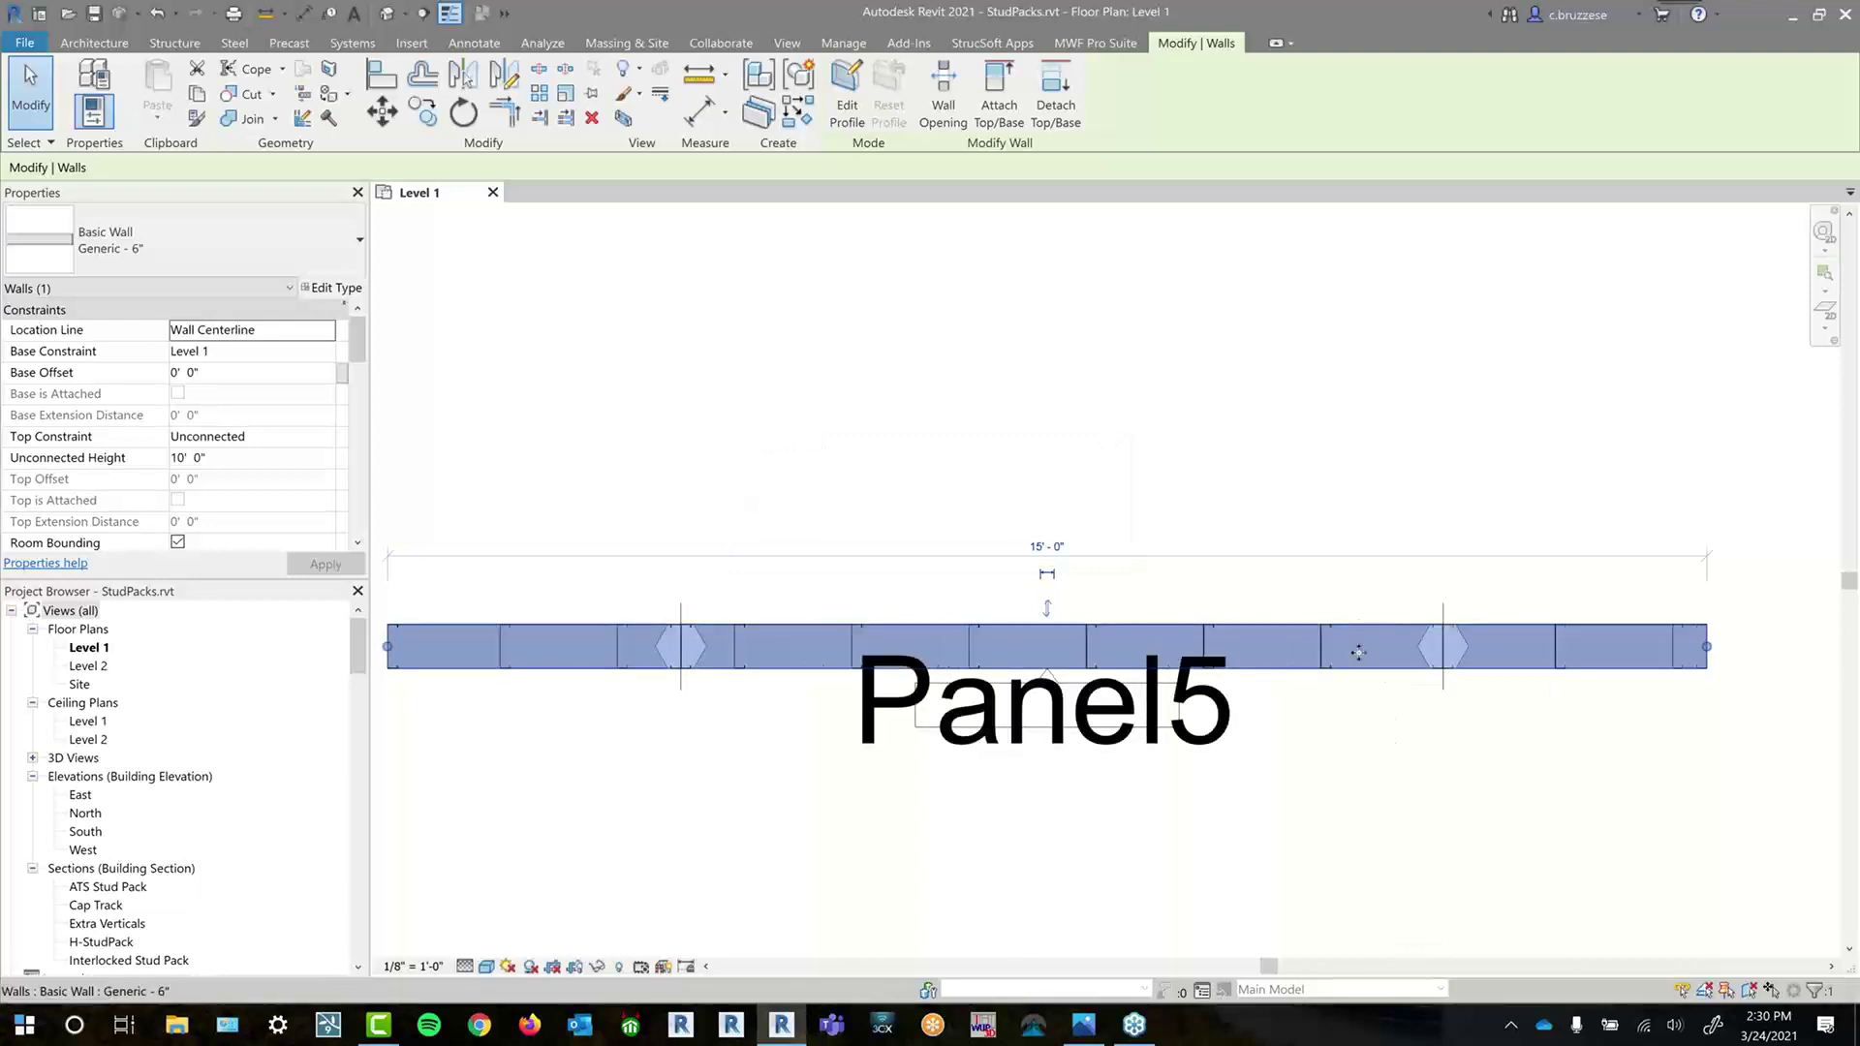
scroll(1404, 698, up, 2)
middle_drag(1404, 697, 1113, 685)
click(1082, 45)
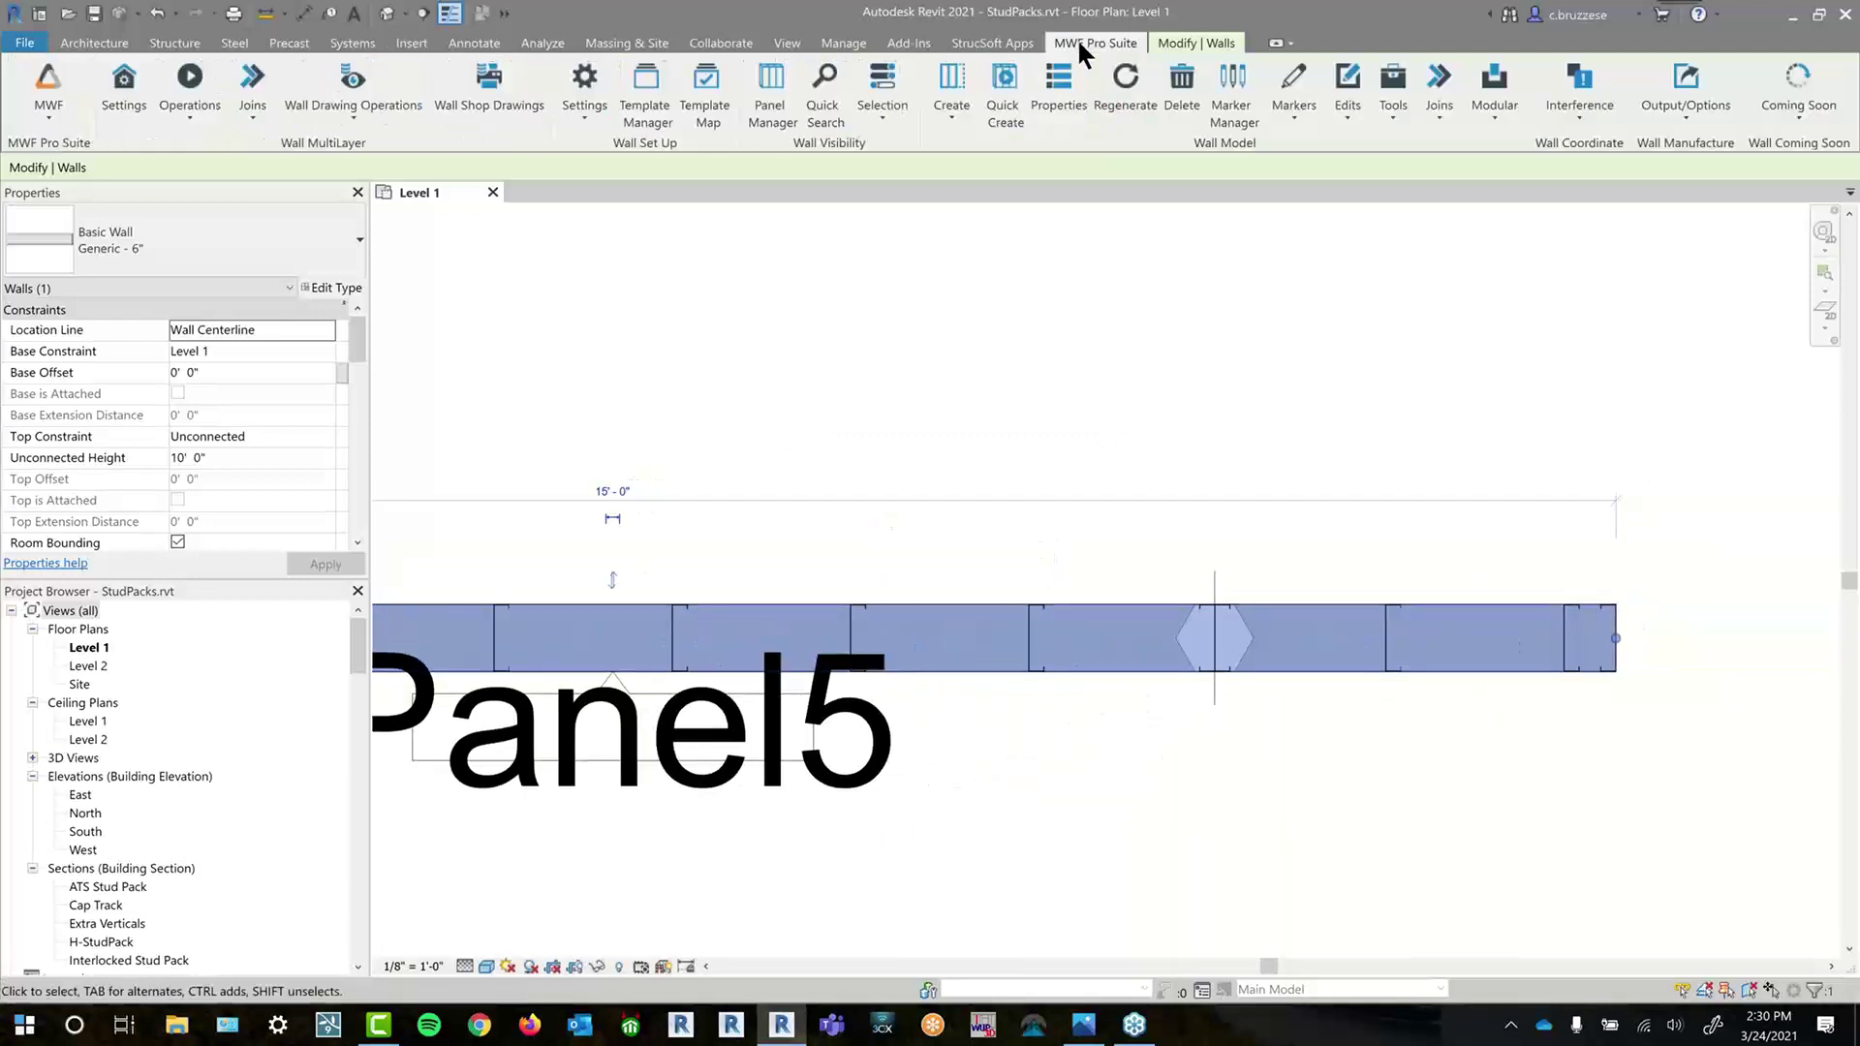
- Enable Rotate 180 on the B2B Vertical Framing type's right stud and update both instances
click(1207, 93)
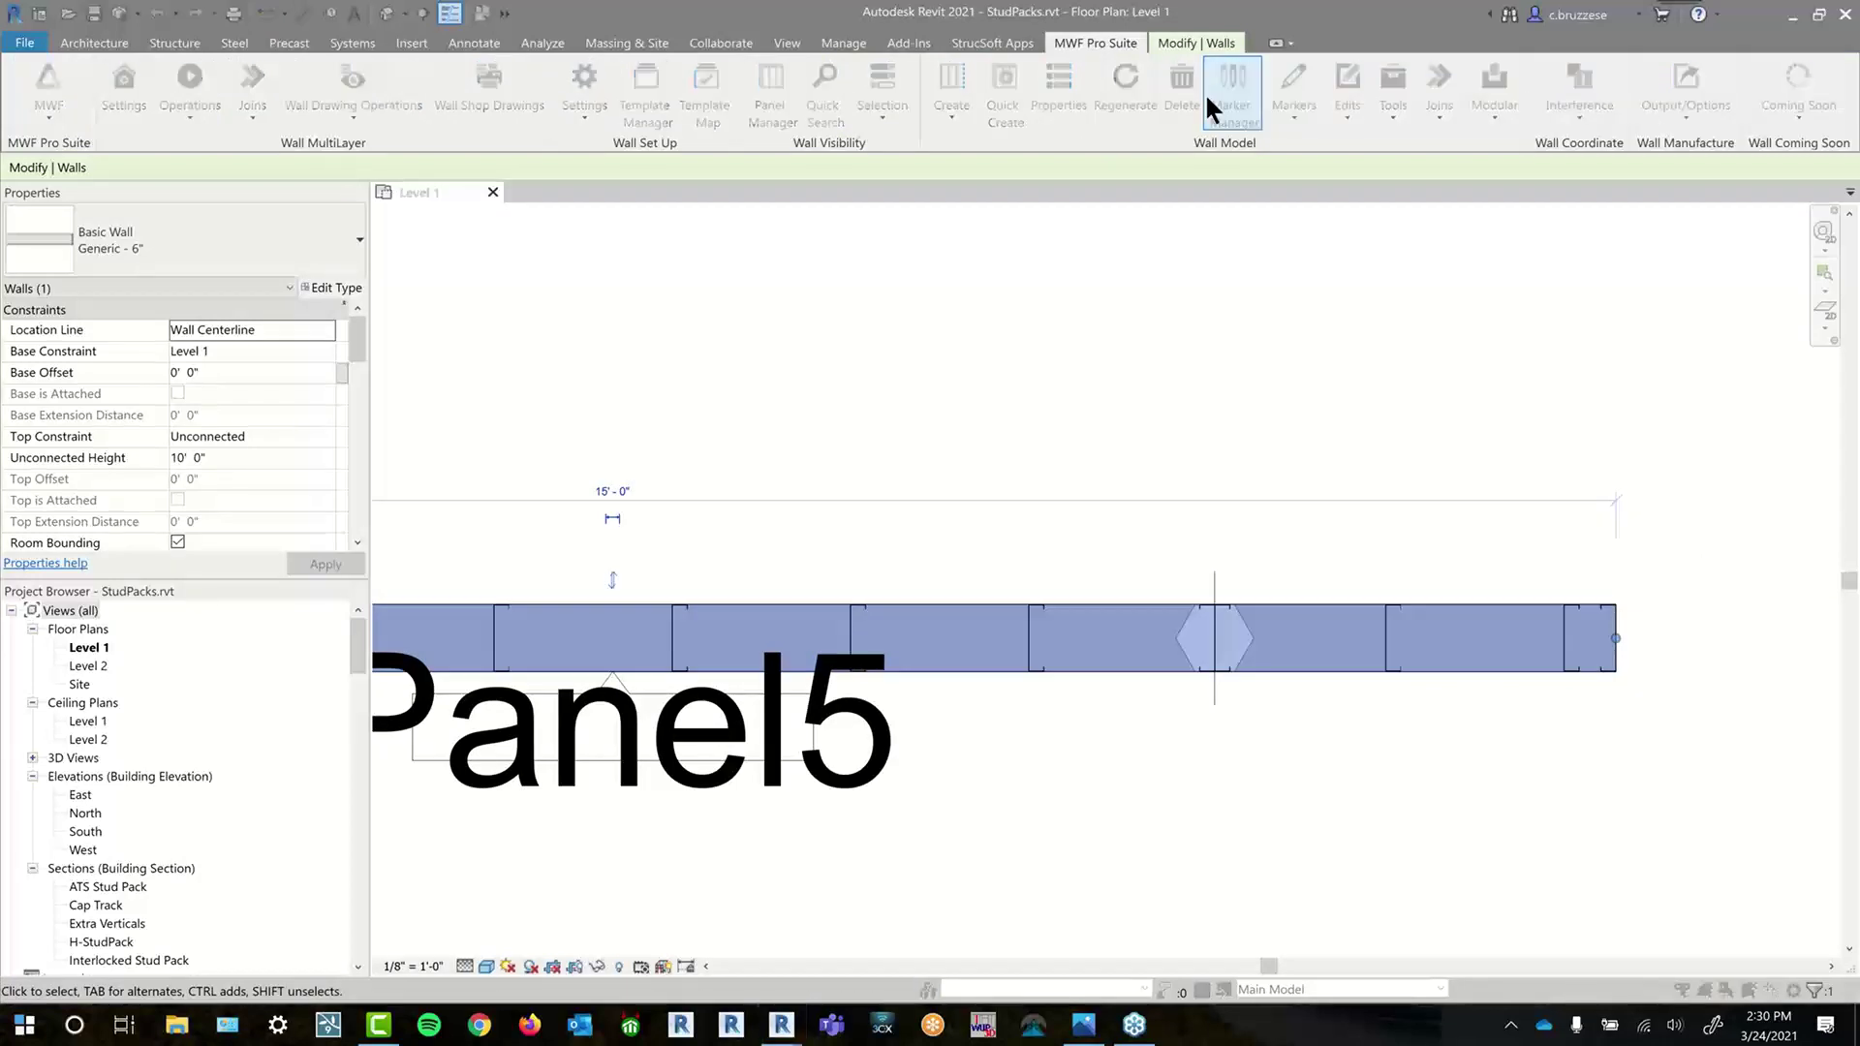
click(354, 114)
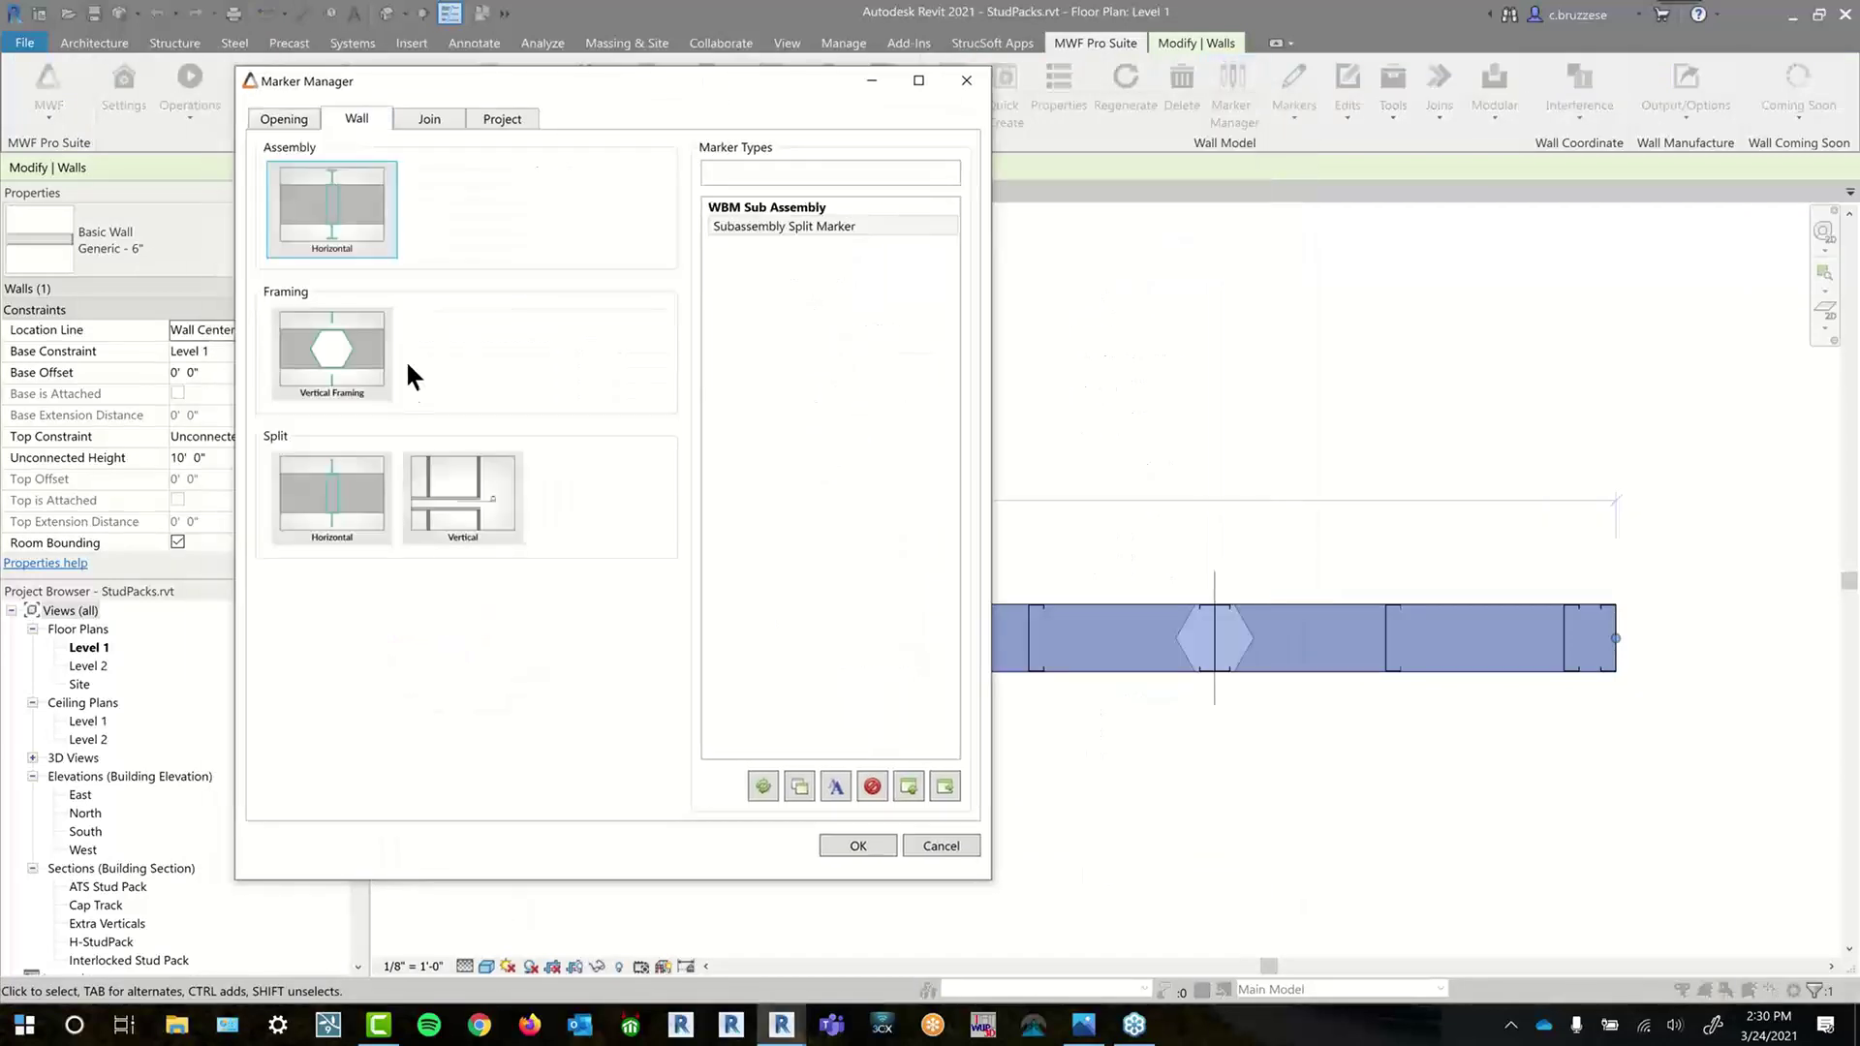
click(392, 383)
double_click(771, 328)
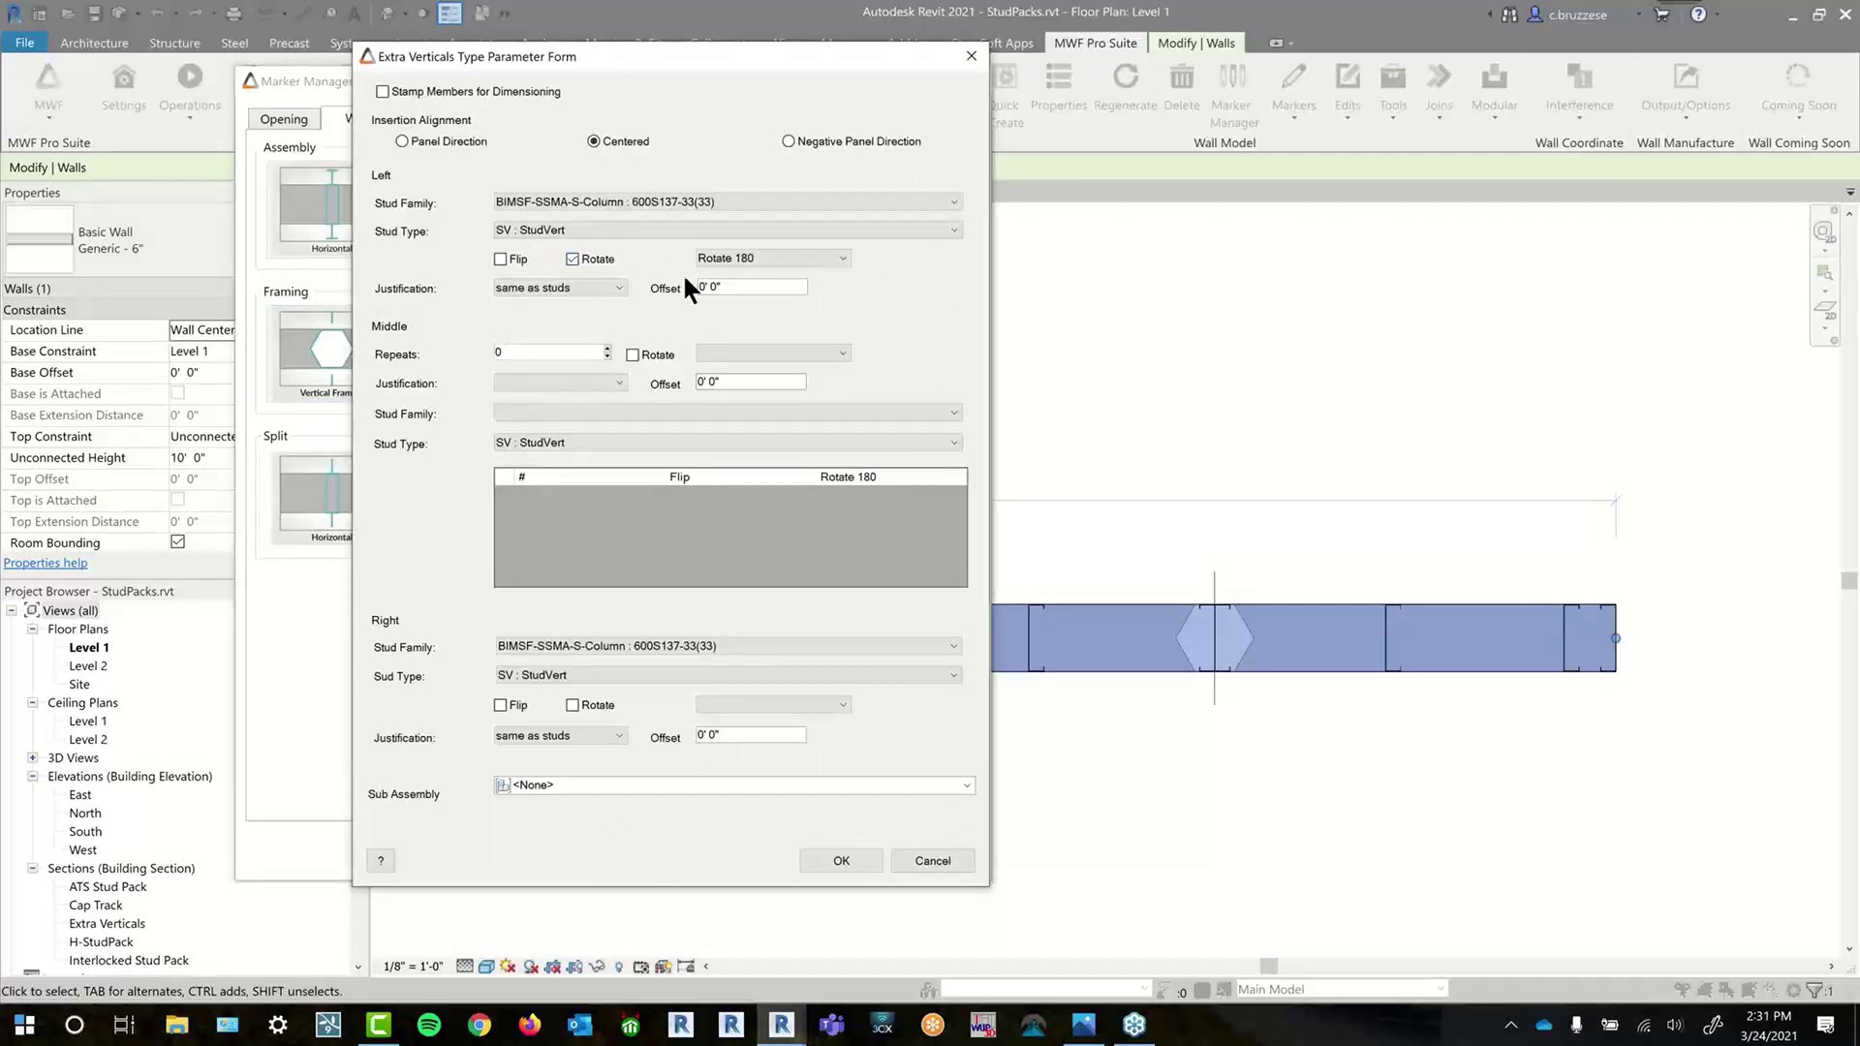
click(610, 704)
click(733, 705)
click(740, 738)
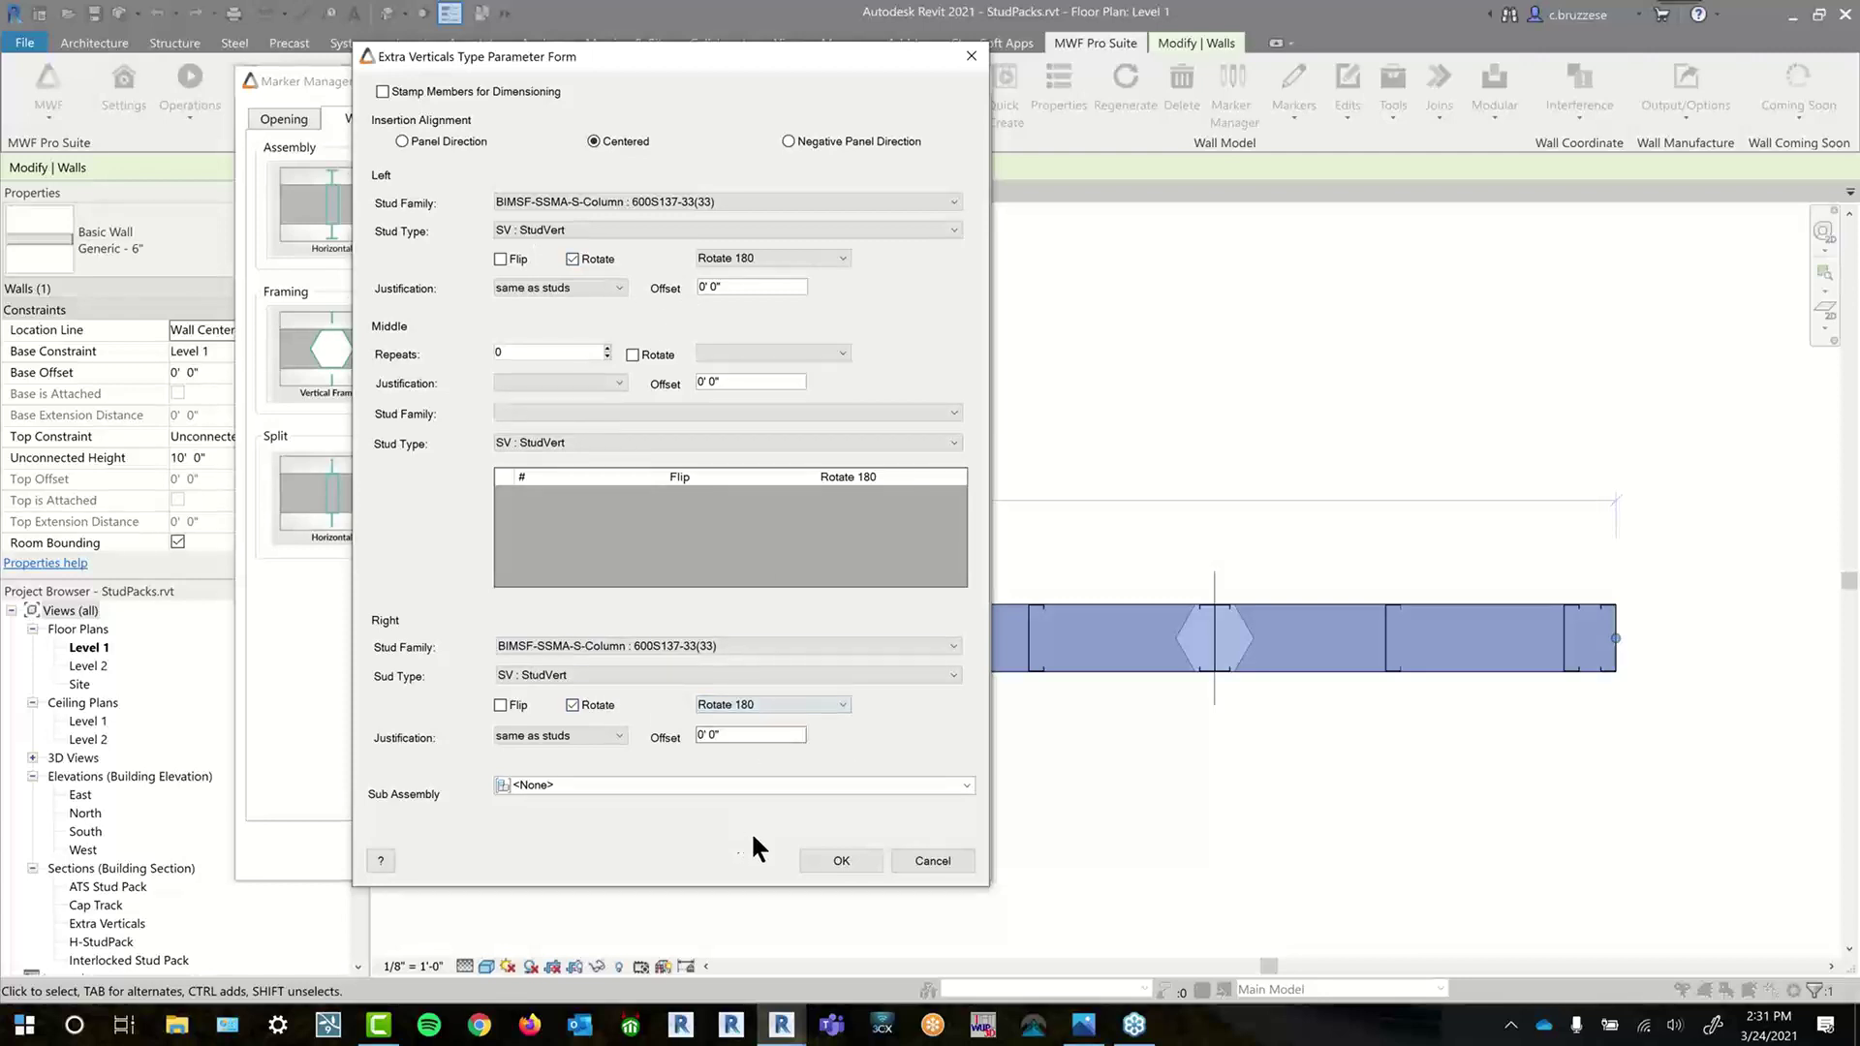
click(851, 858)
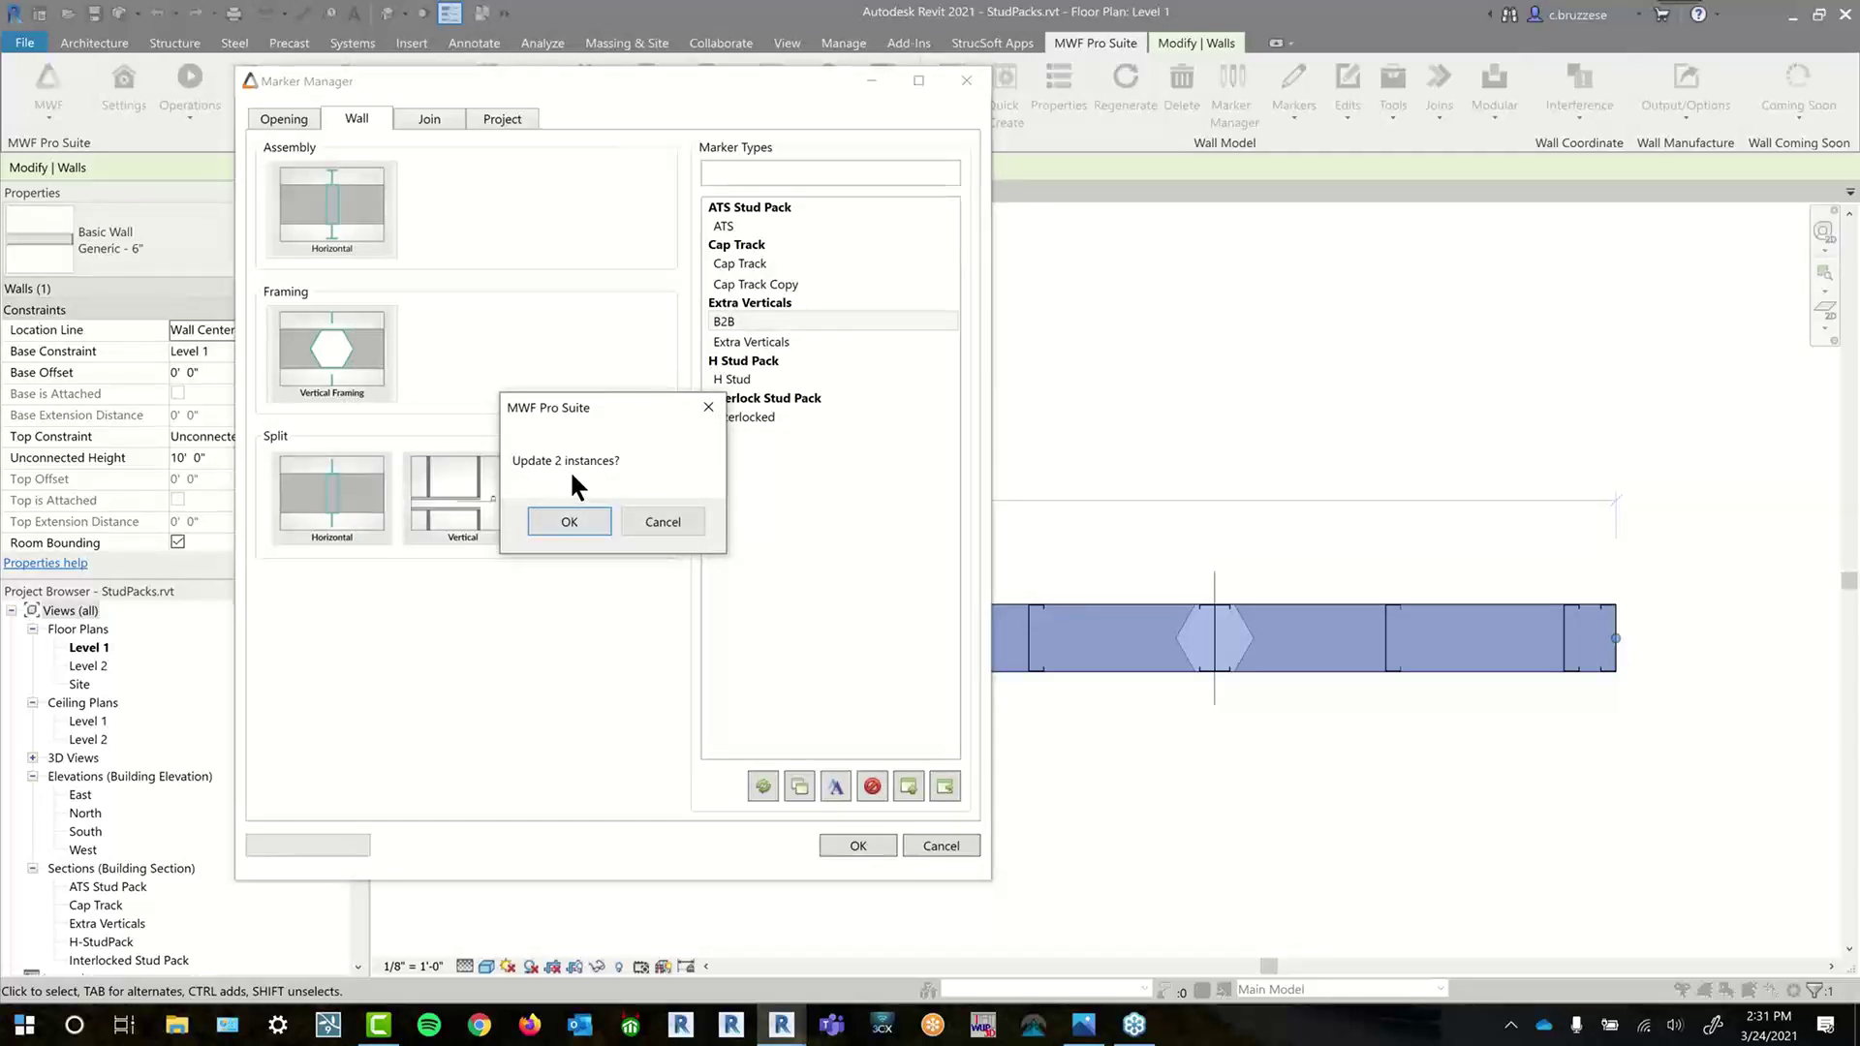
click(568, 517)
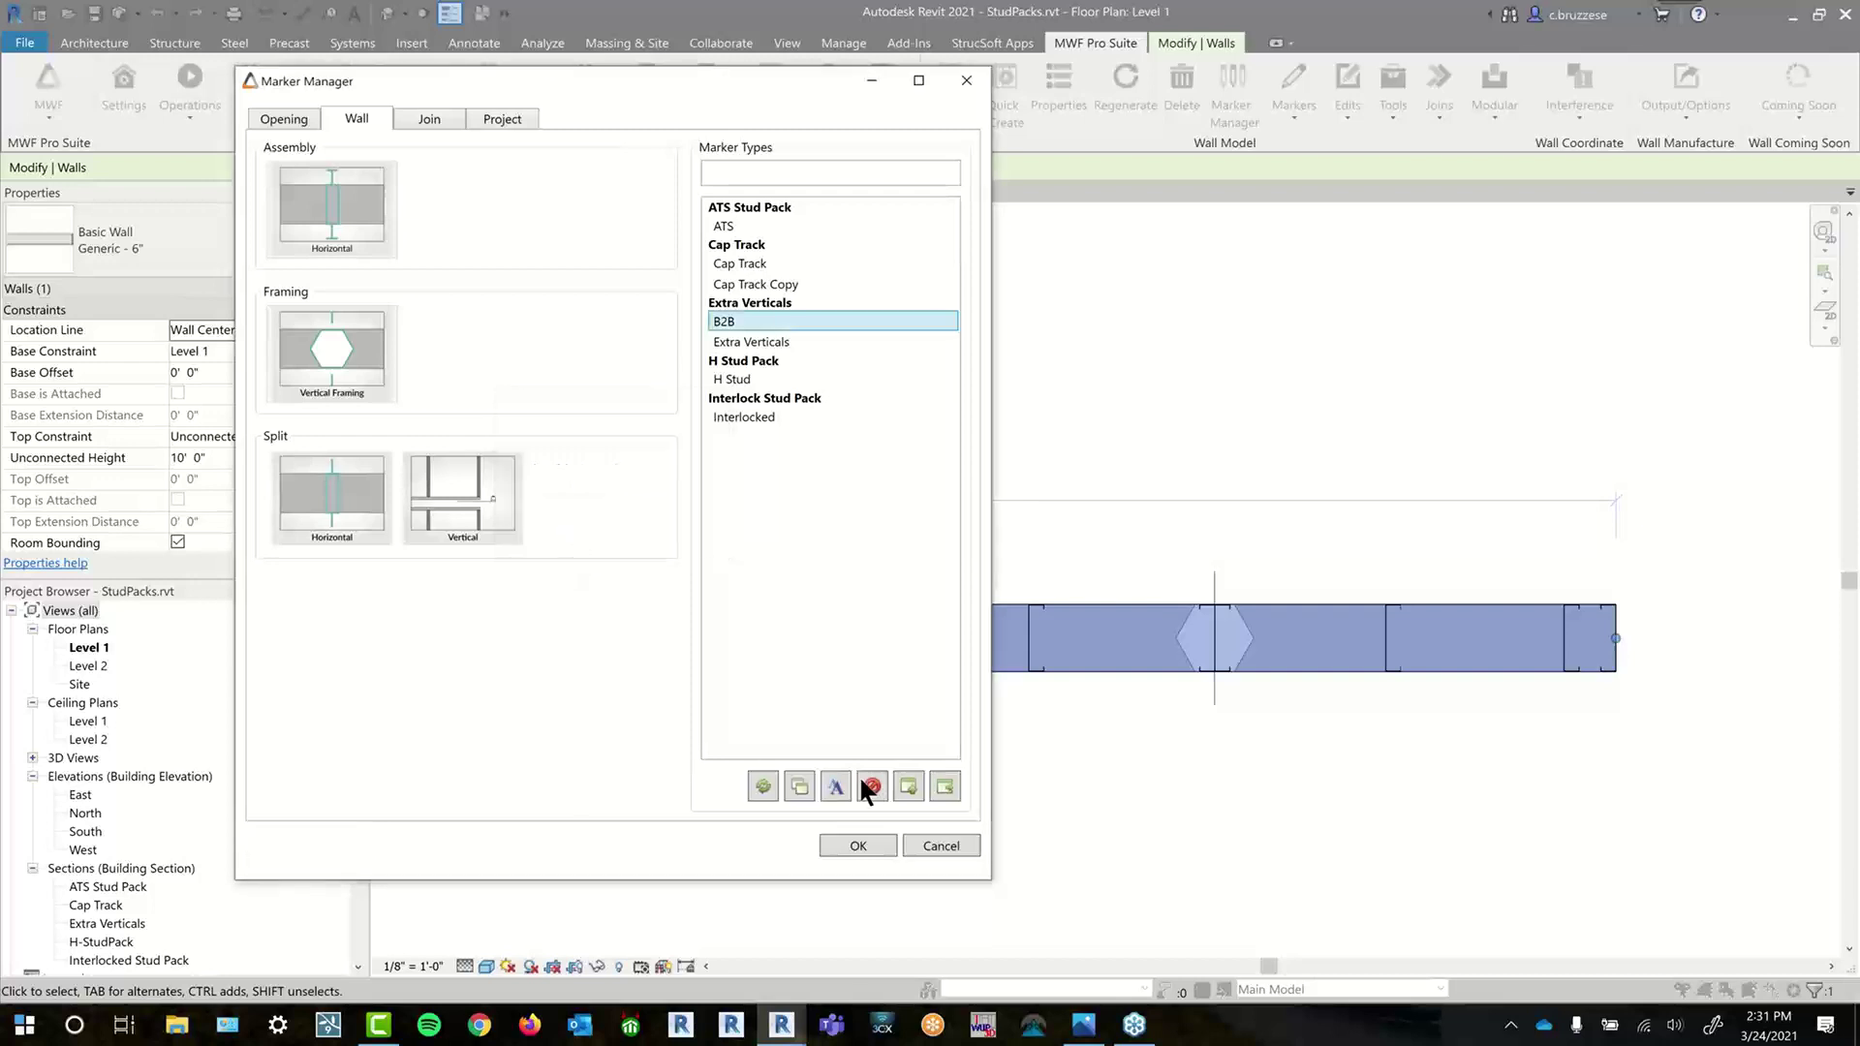
click(858, 843)
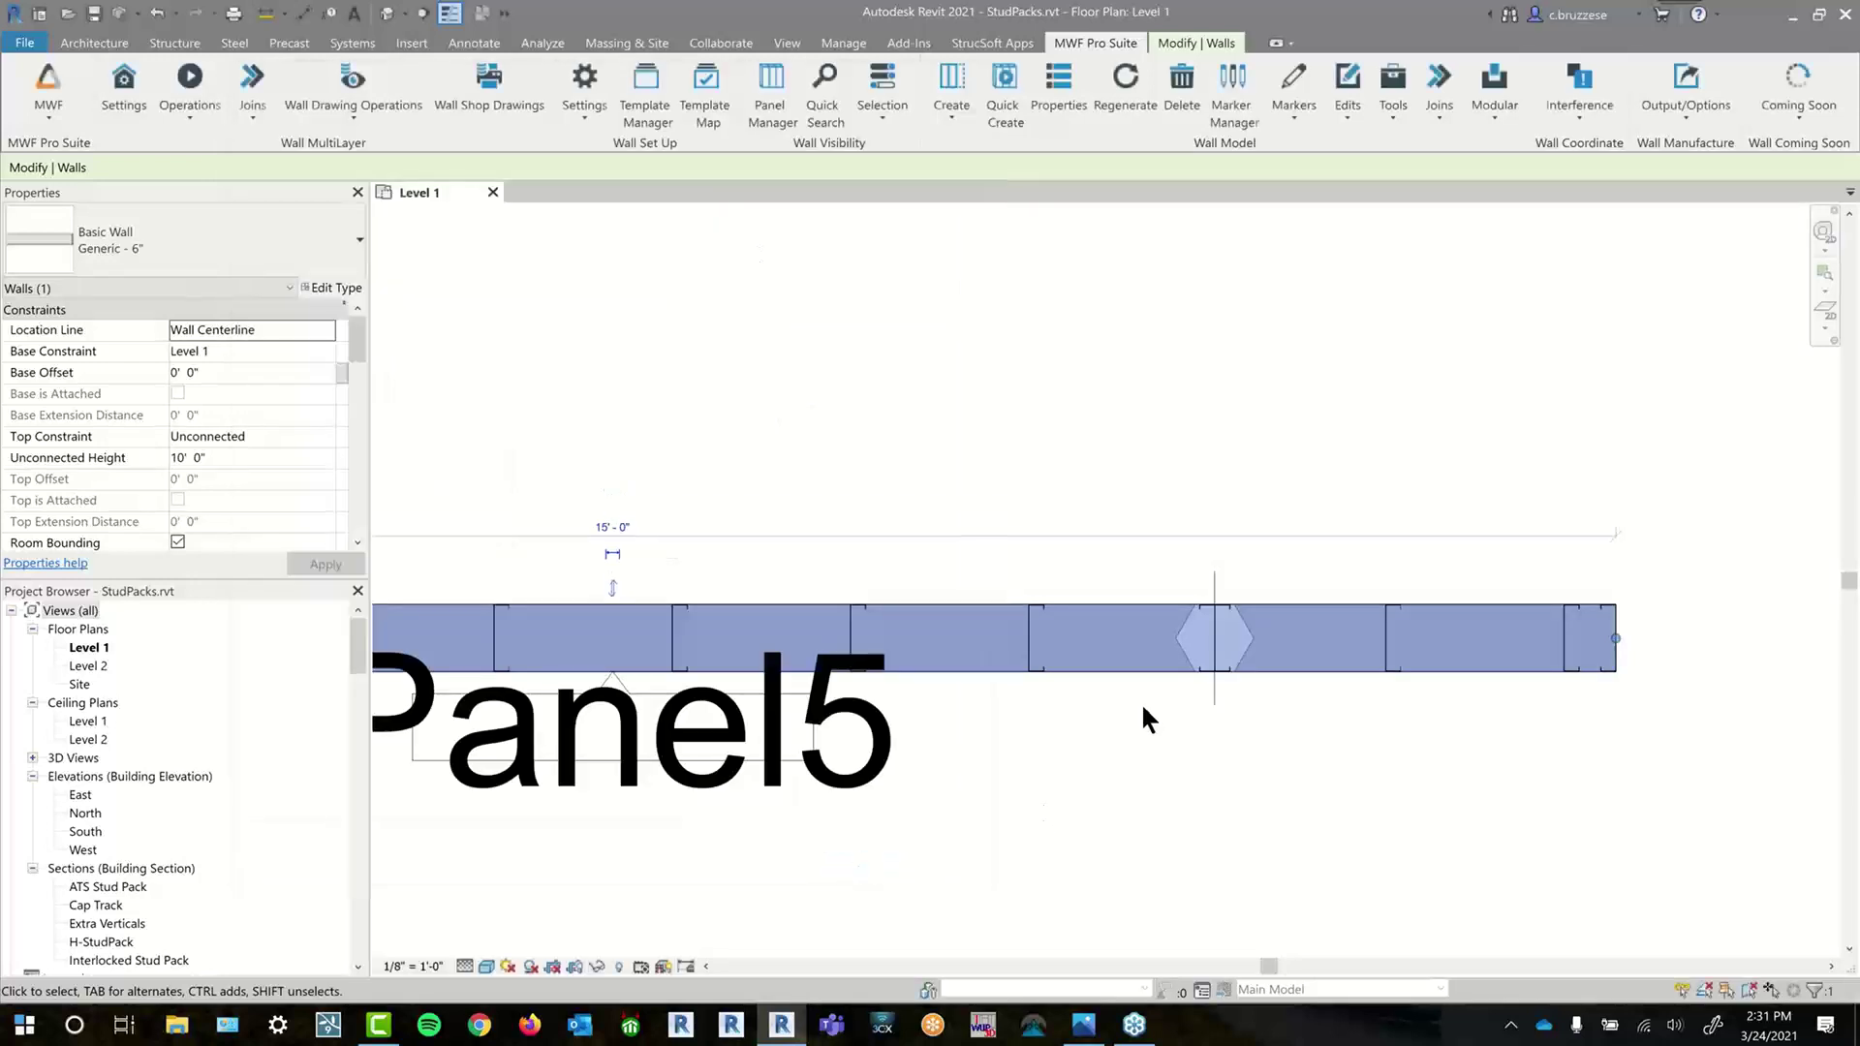
- Regenerate the wall framing with the updated B2B markers and recentre on Panel5
click(1125, 78)
scroll(1303, 822, down, 3)
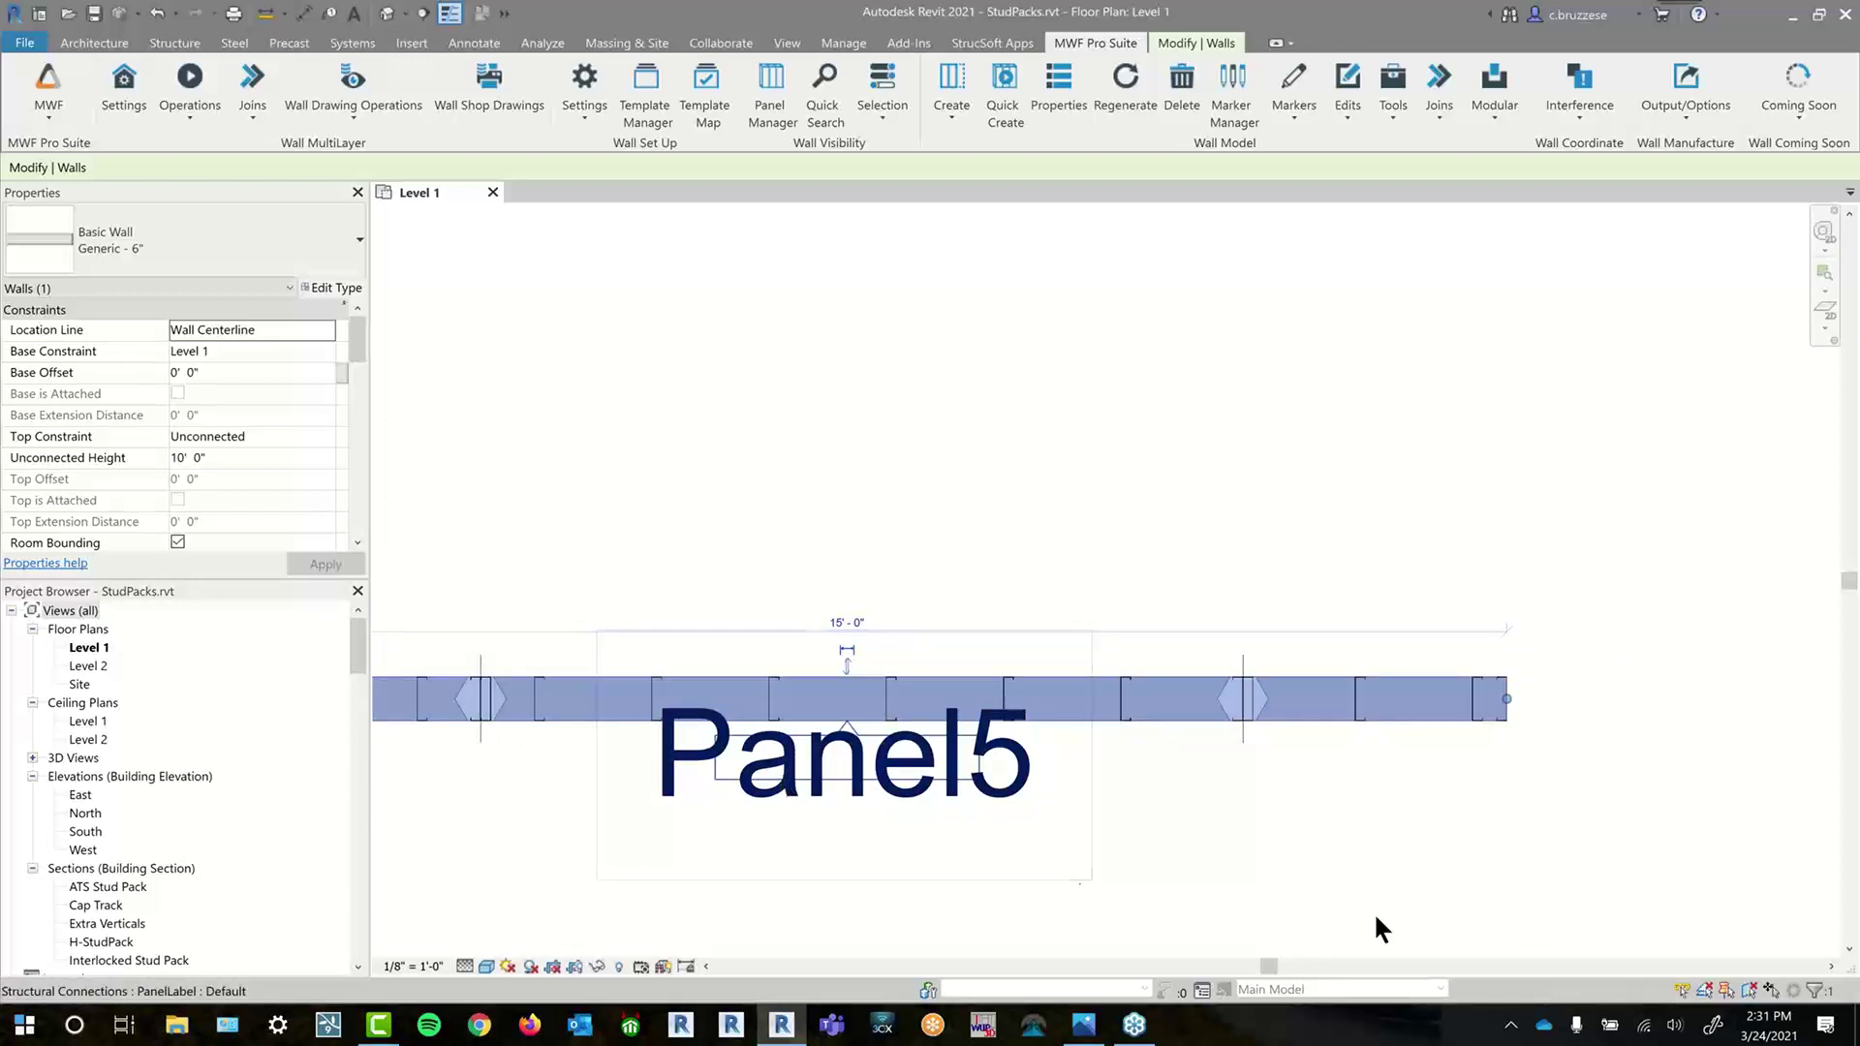
scroll(1352, 861, down, 1)
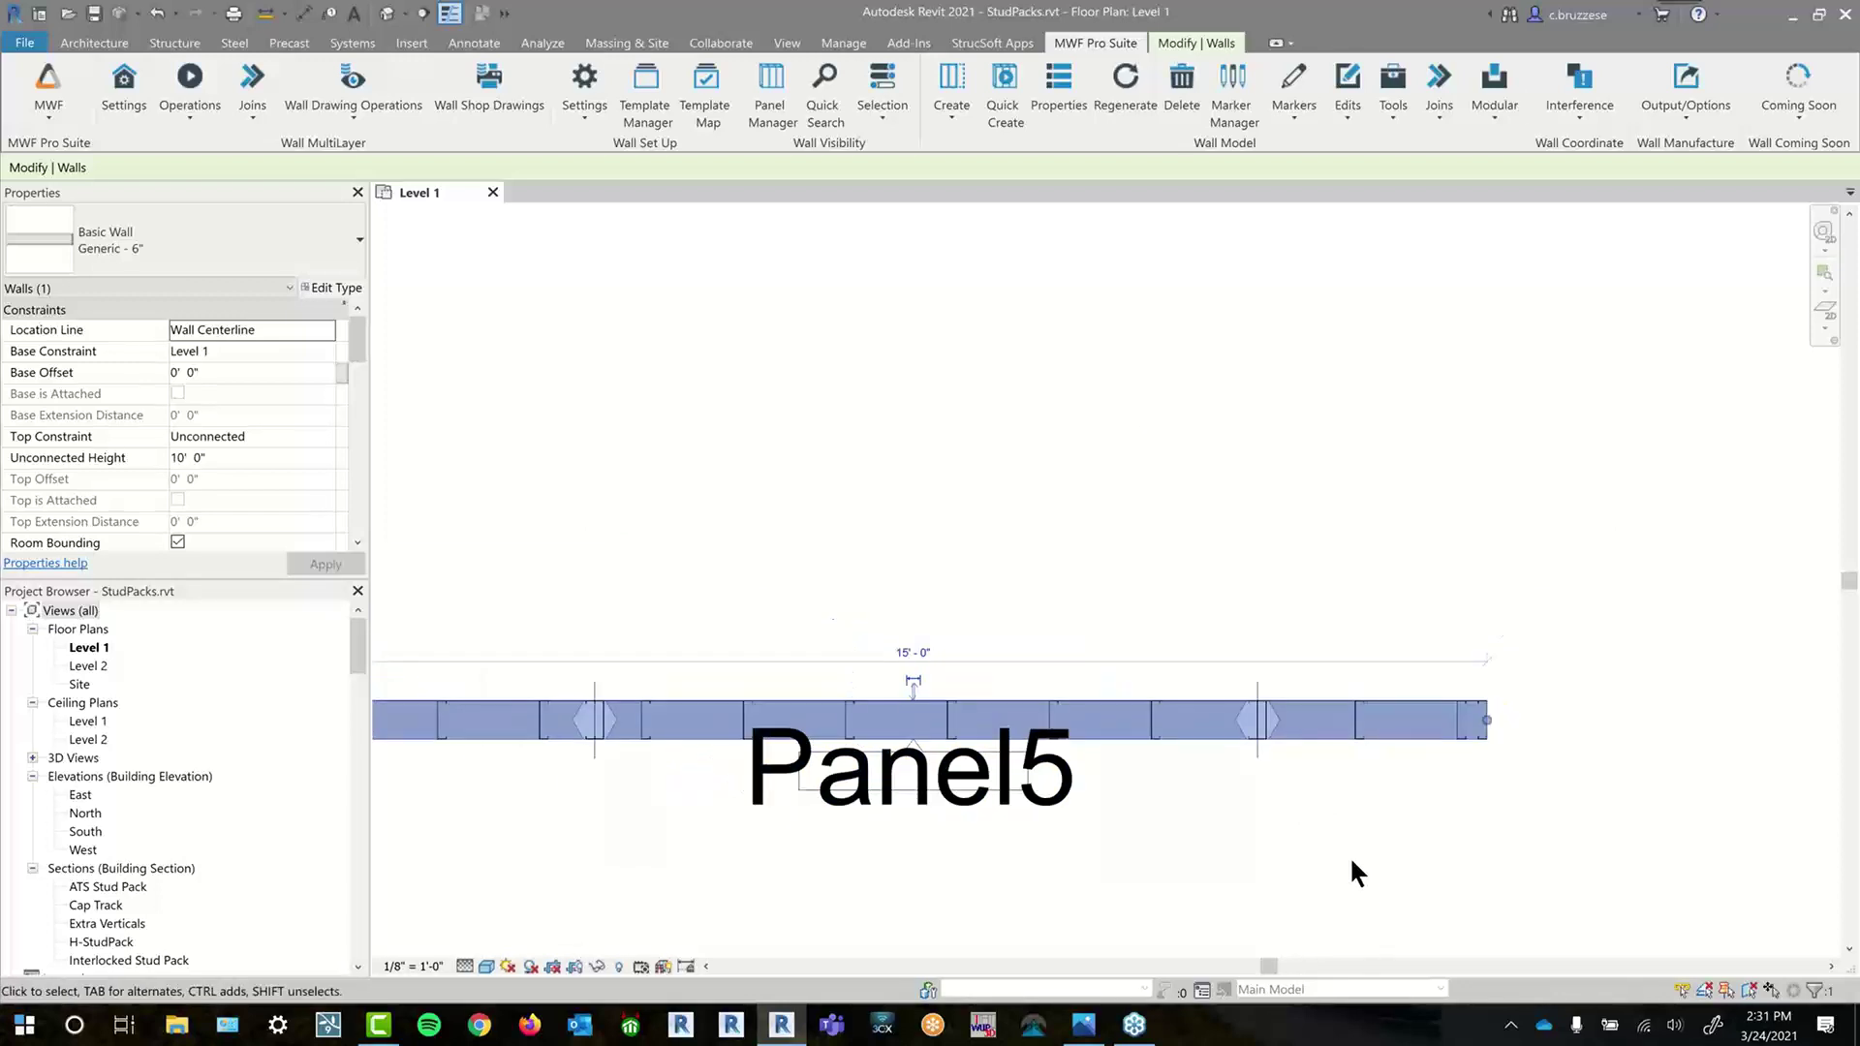
middle_drag(1346, 859, 1200, 806)
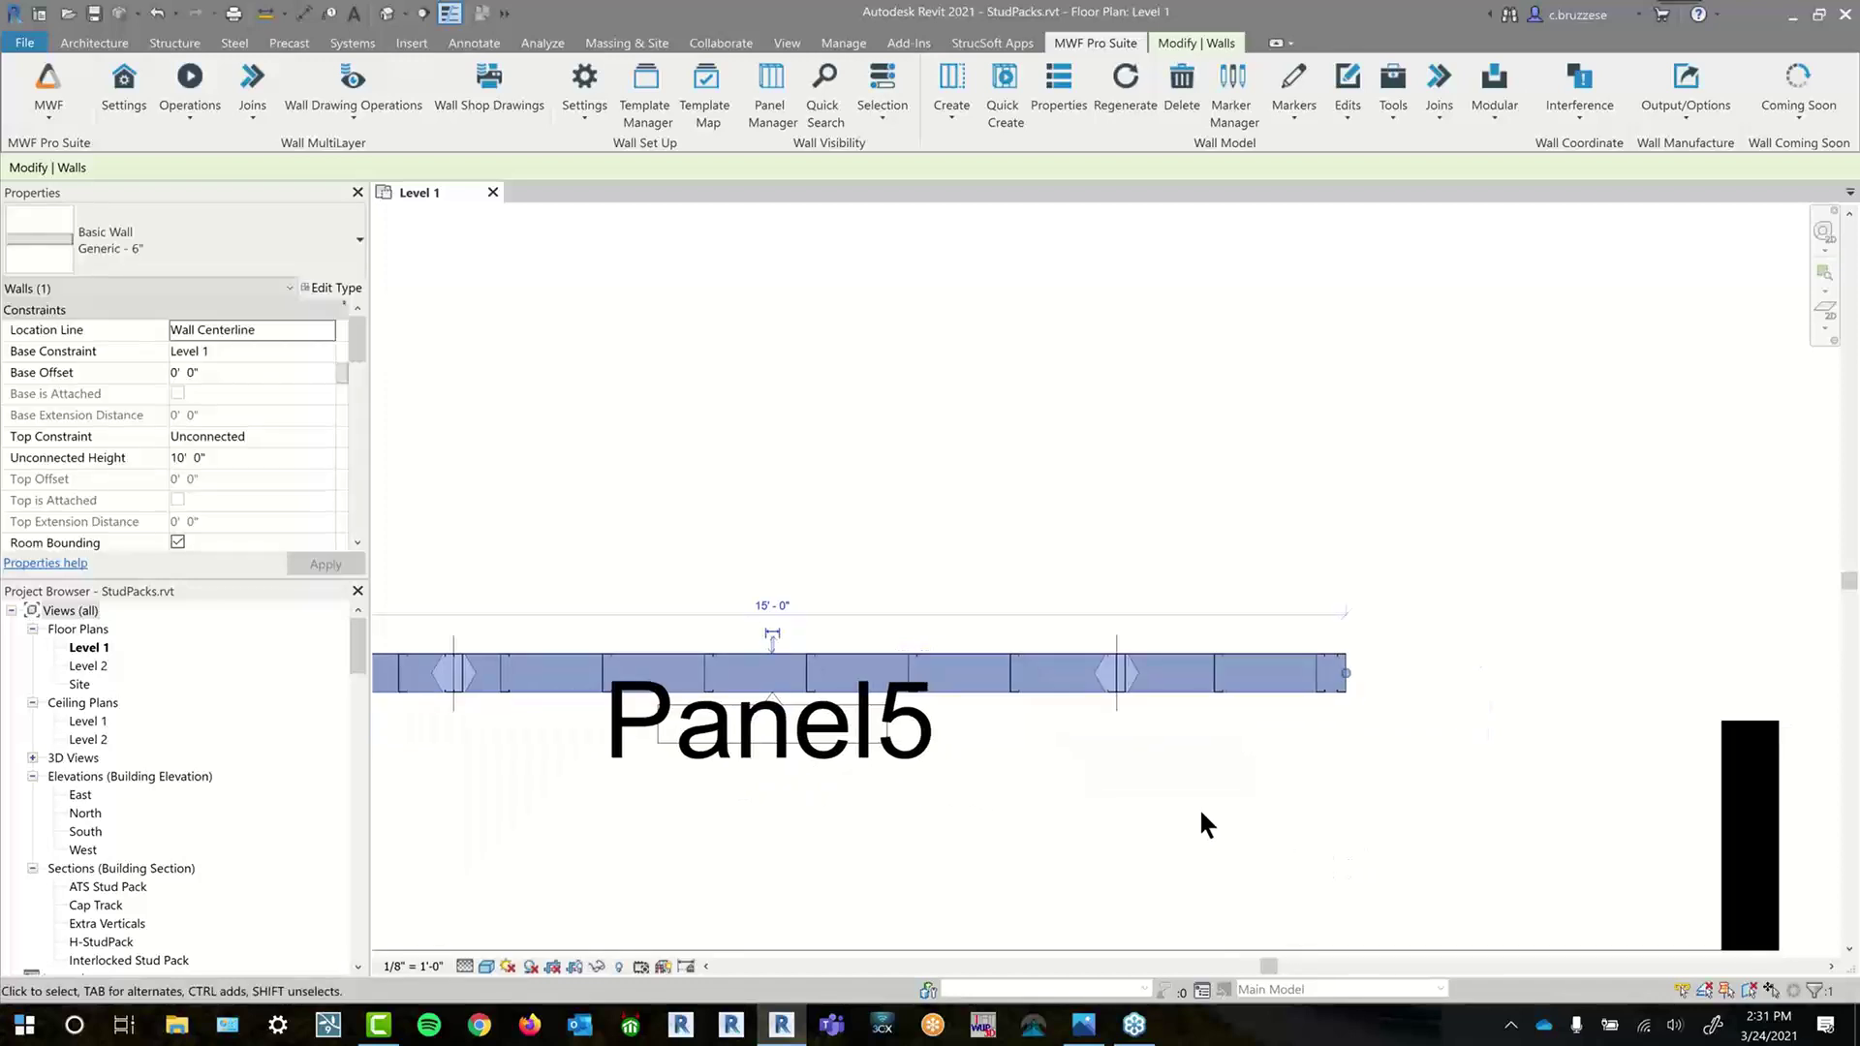
- Pan and zoom to inspect Panel6's H-Stud and Panel7's Interlock stud packs
scroll(1199, 806, down, 3)
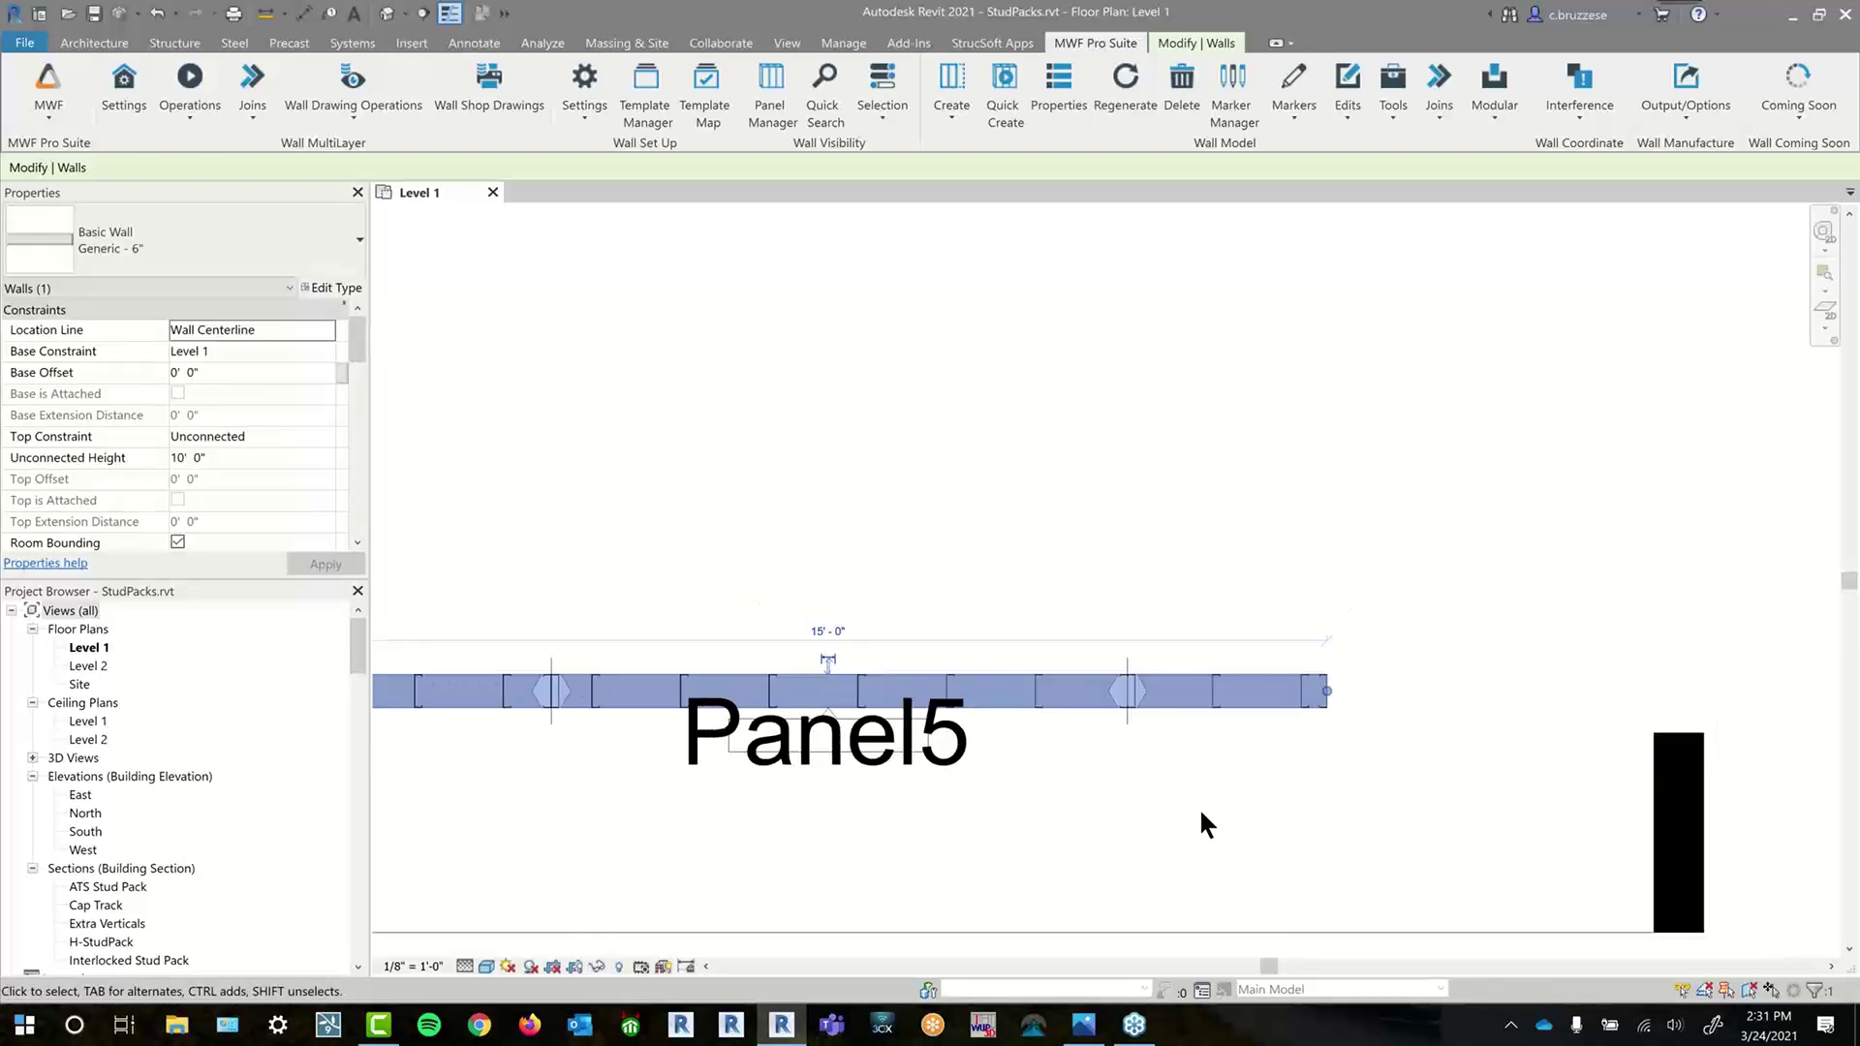
scroll(1201, 812, down, 2)
middle_drag(1486, 810, 1328, 644)
middle_drag(1618, 630, 1347, 582)
scroll(1346, 581, down, 1)
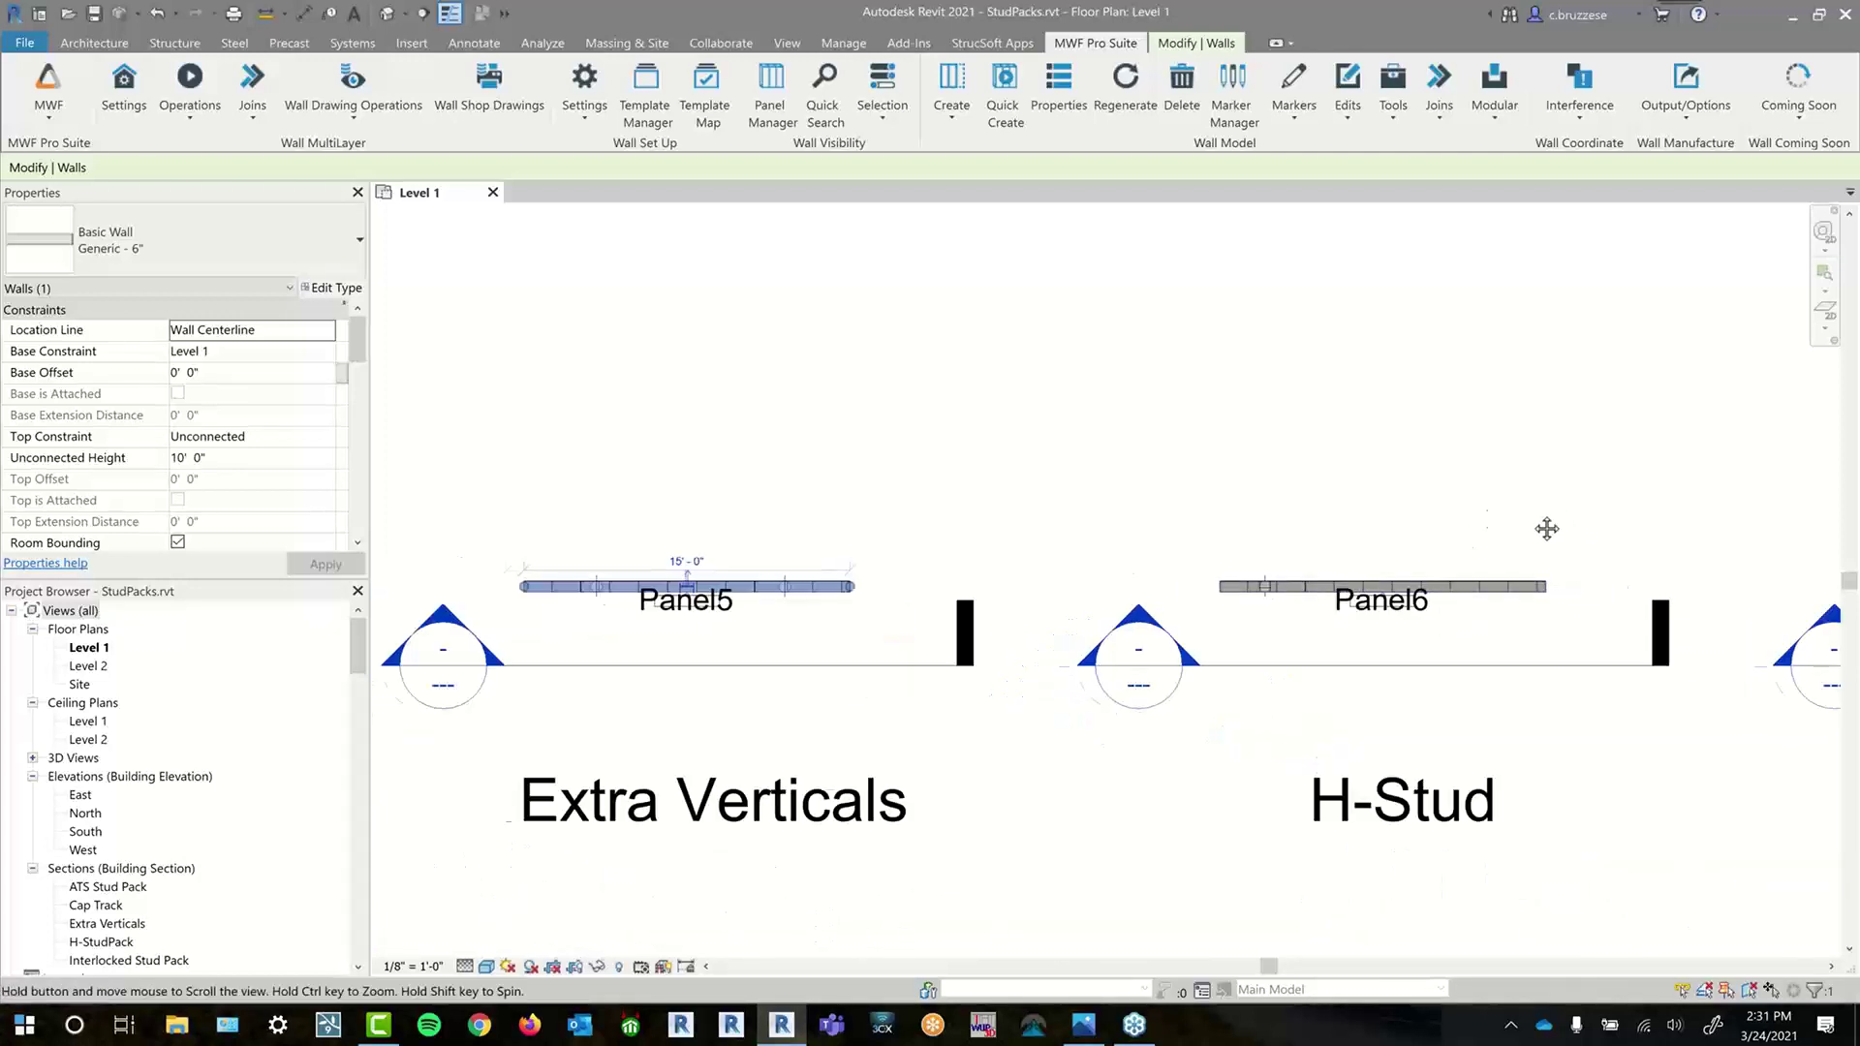
middle_drag(1486, 520, 910, 477)
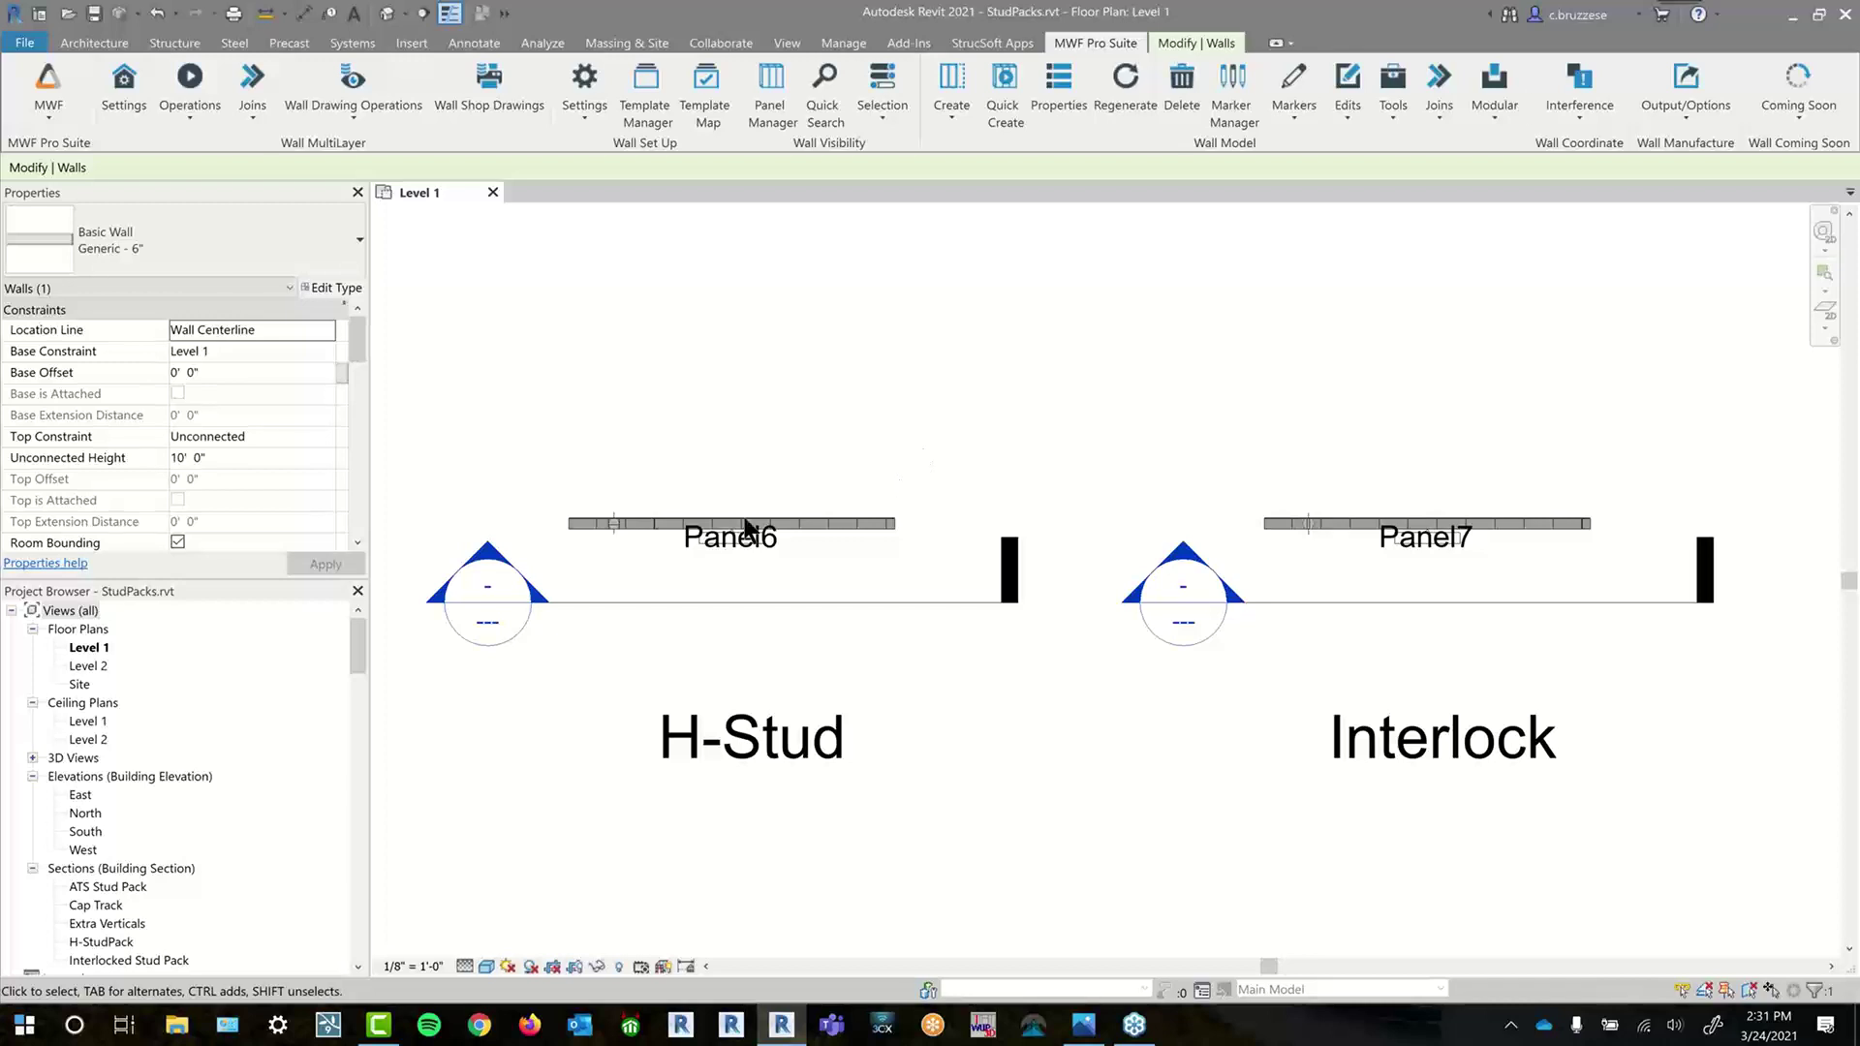
scroll(571, 543, up, 4)
scroll(704, 612, down, 1)
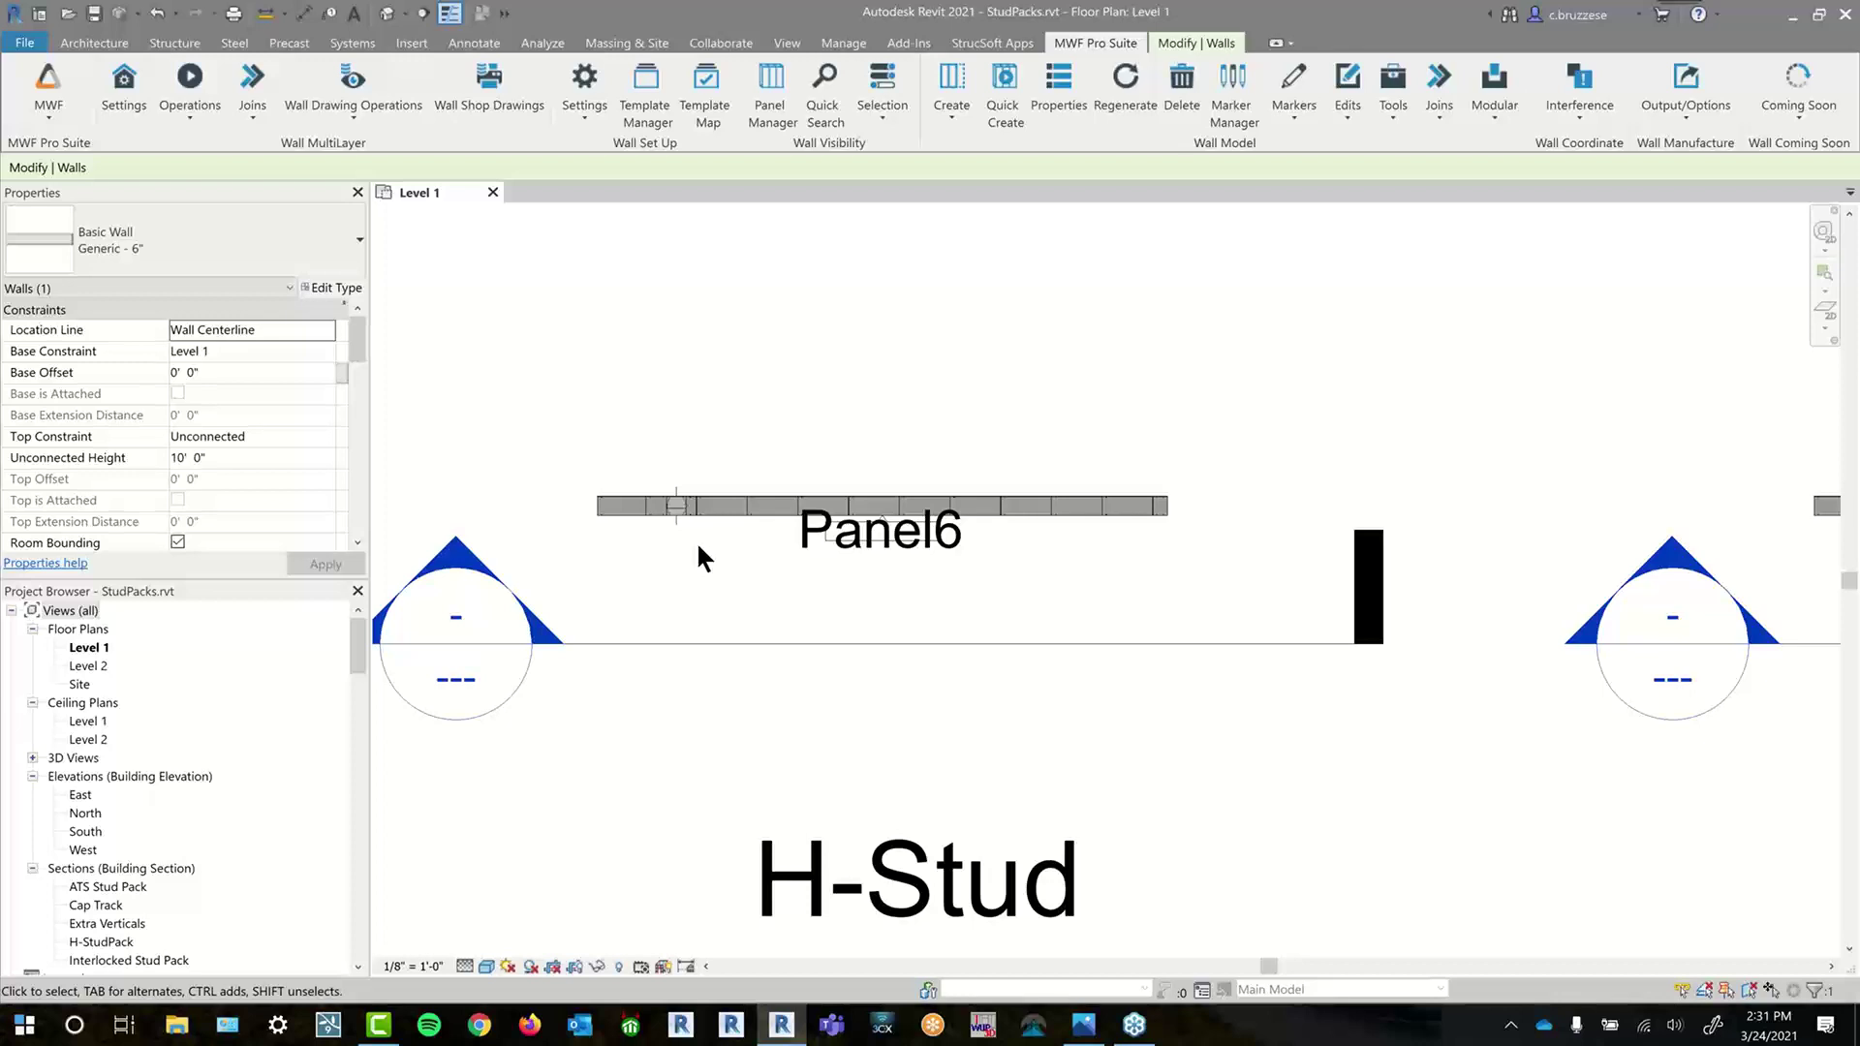
scroll(678, 581, up, 8)
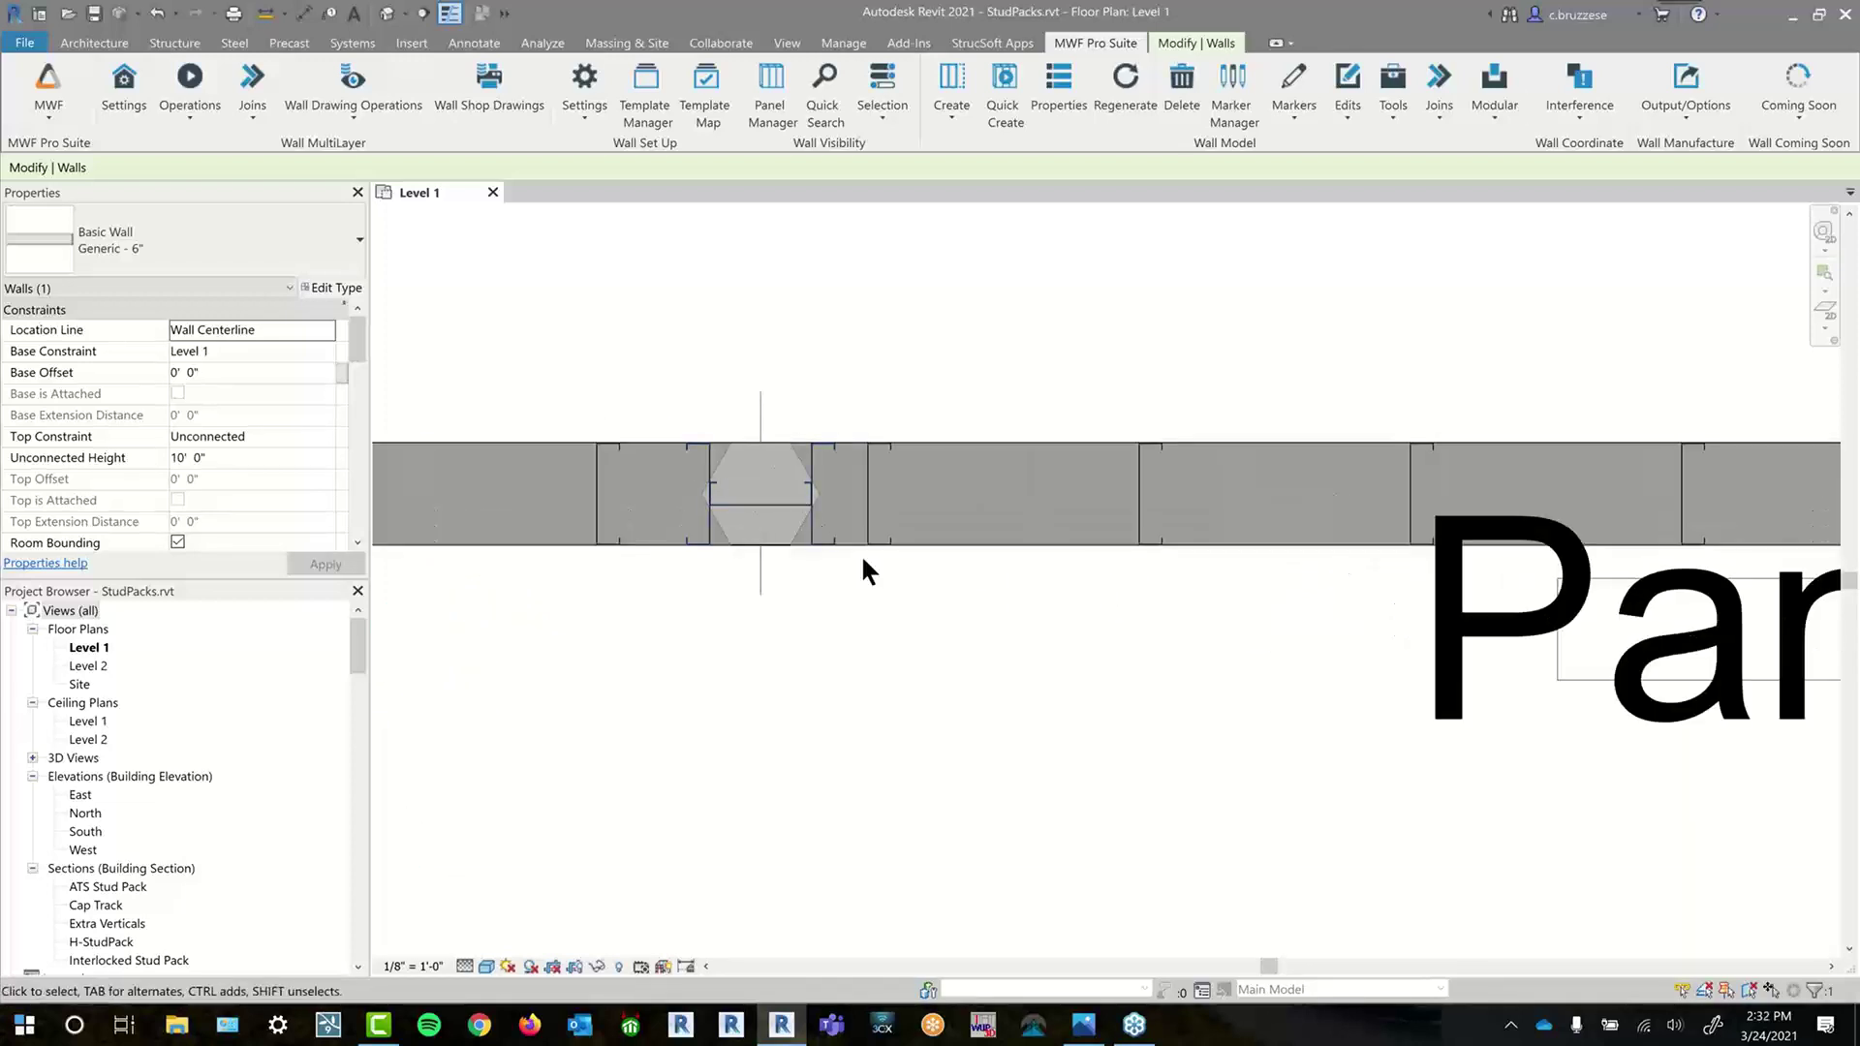
scroll(823, 533, up, 1)
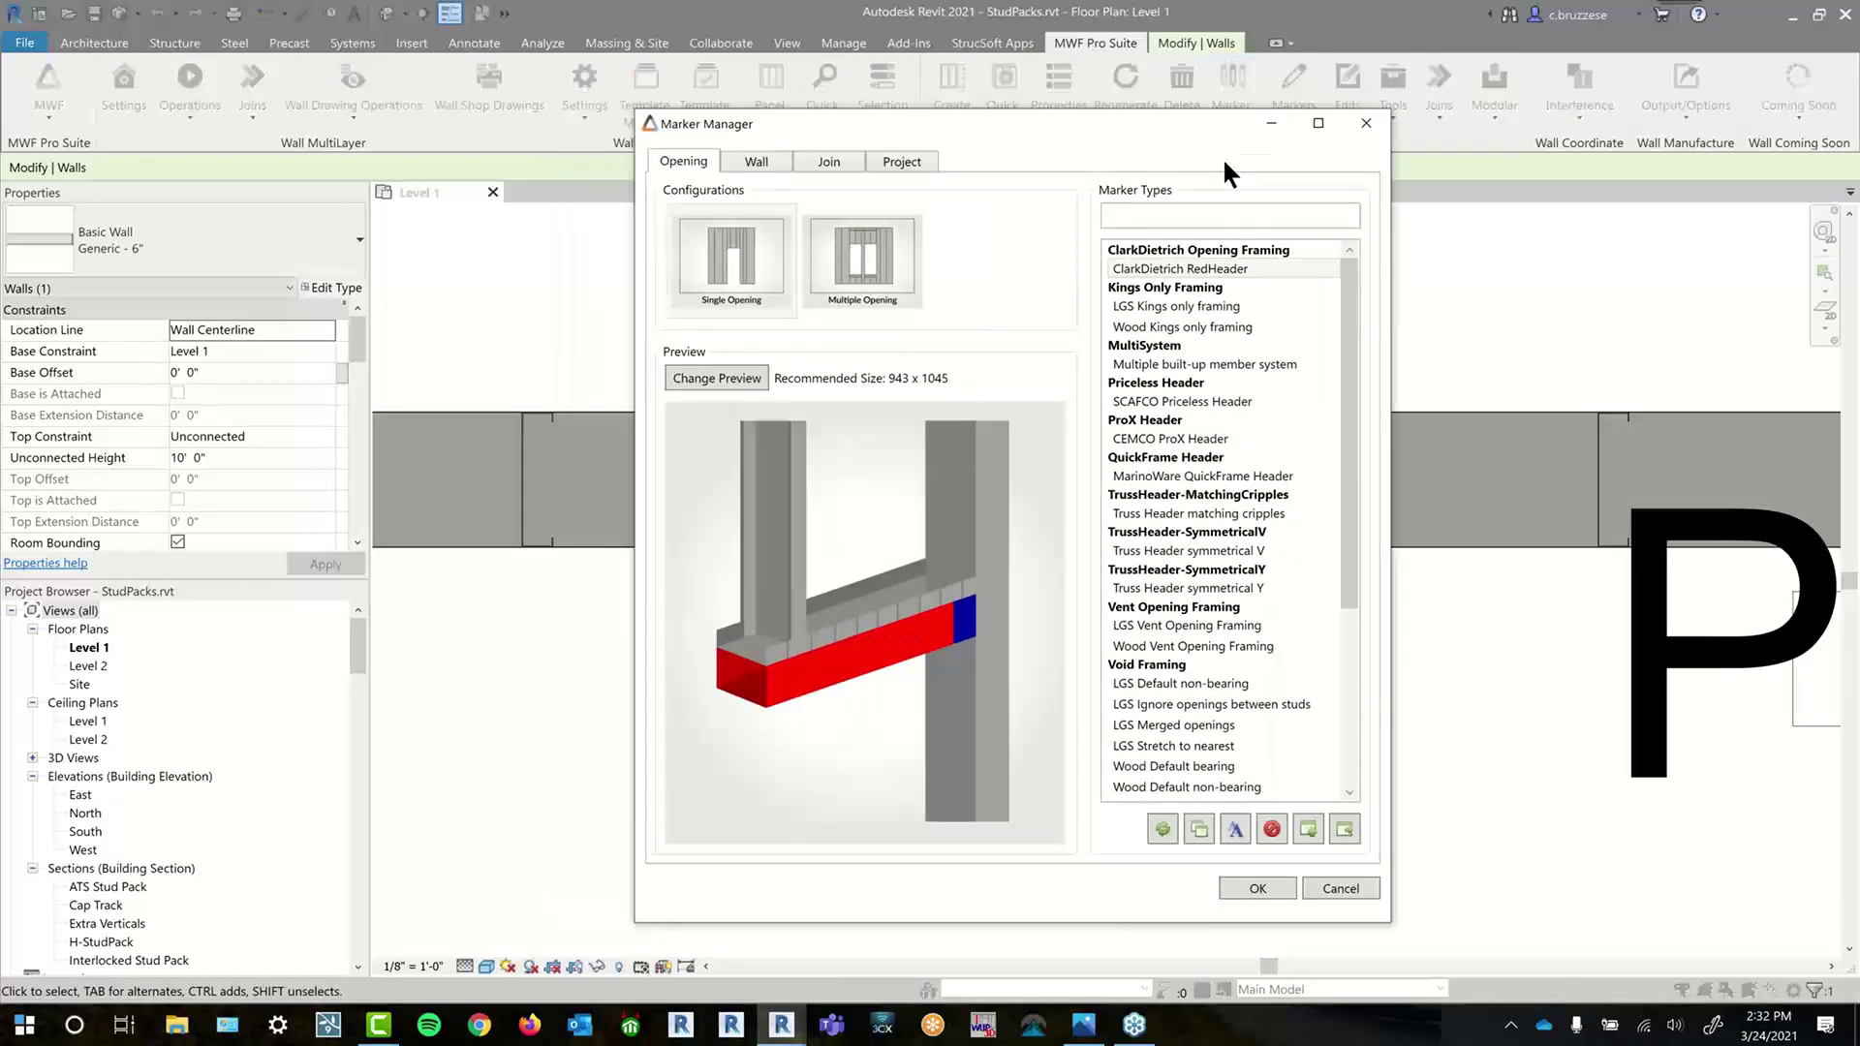
- Open the H Stud pack type from the Wall tab, widen its form, and set Number of Members to 2
click(1037, 219)
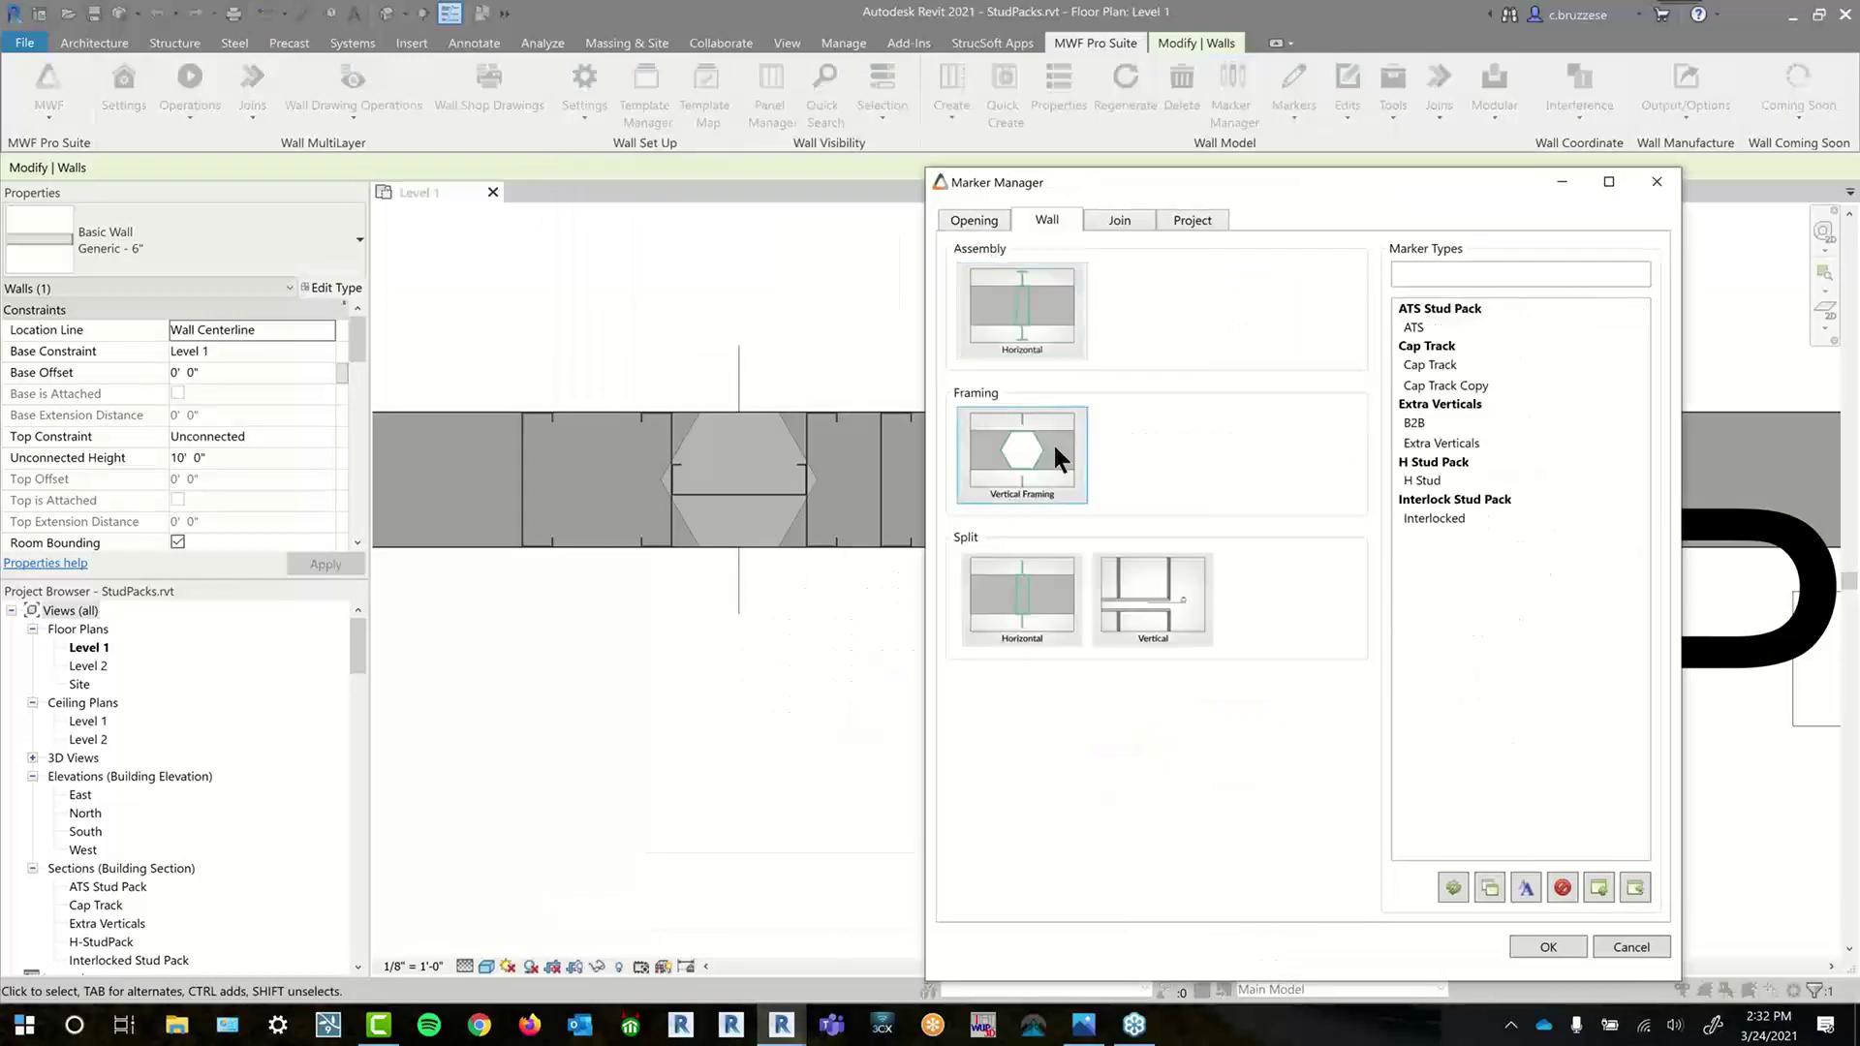
click(1442, 480)
double_click(1444, 482)
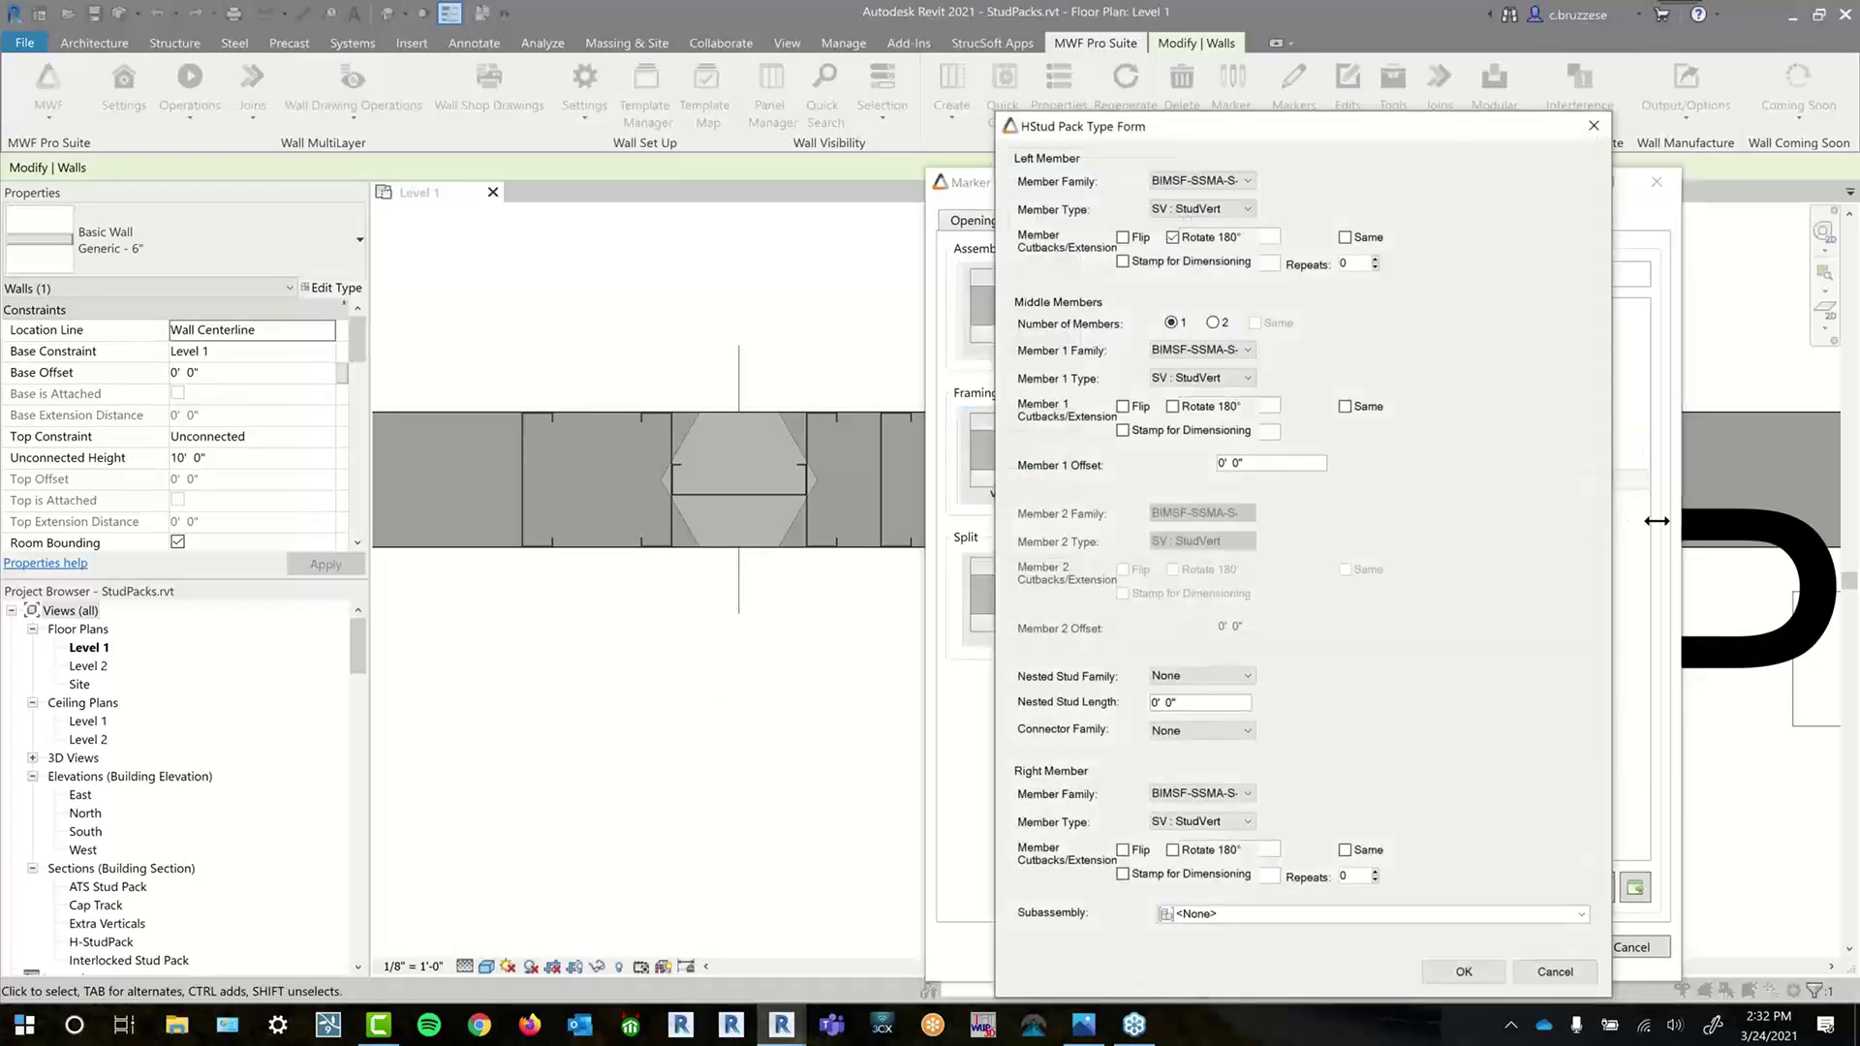
drag(1624, 520, 1856, 581)
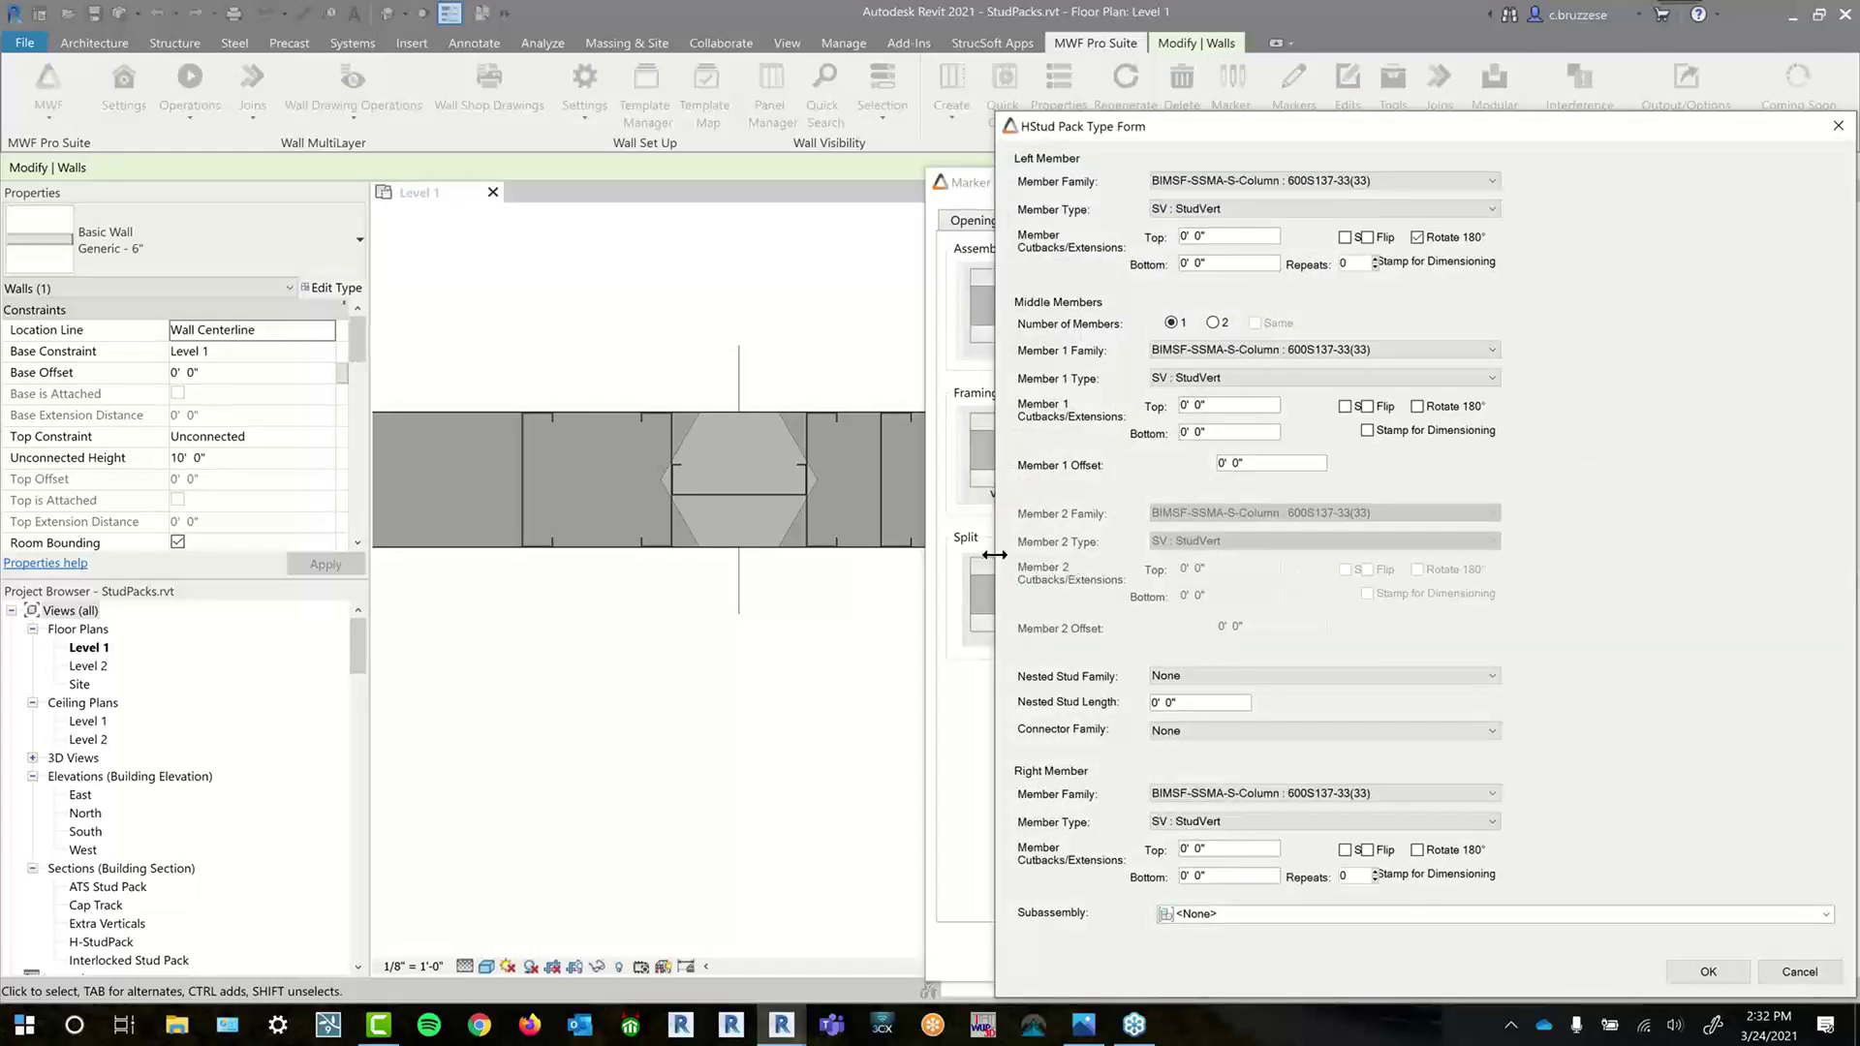
drag(995, 552, 939, 539)
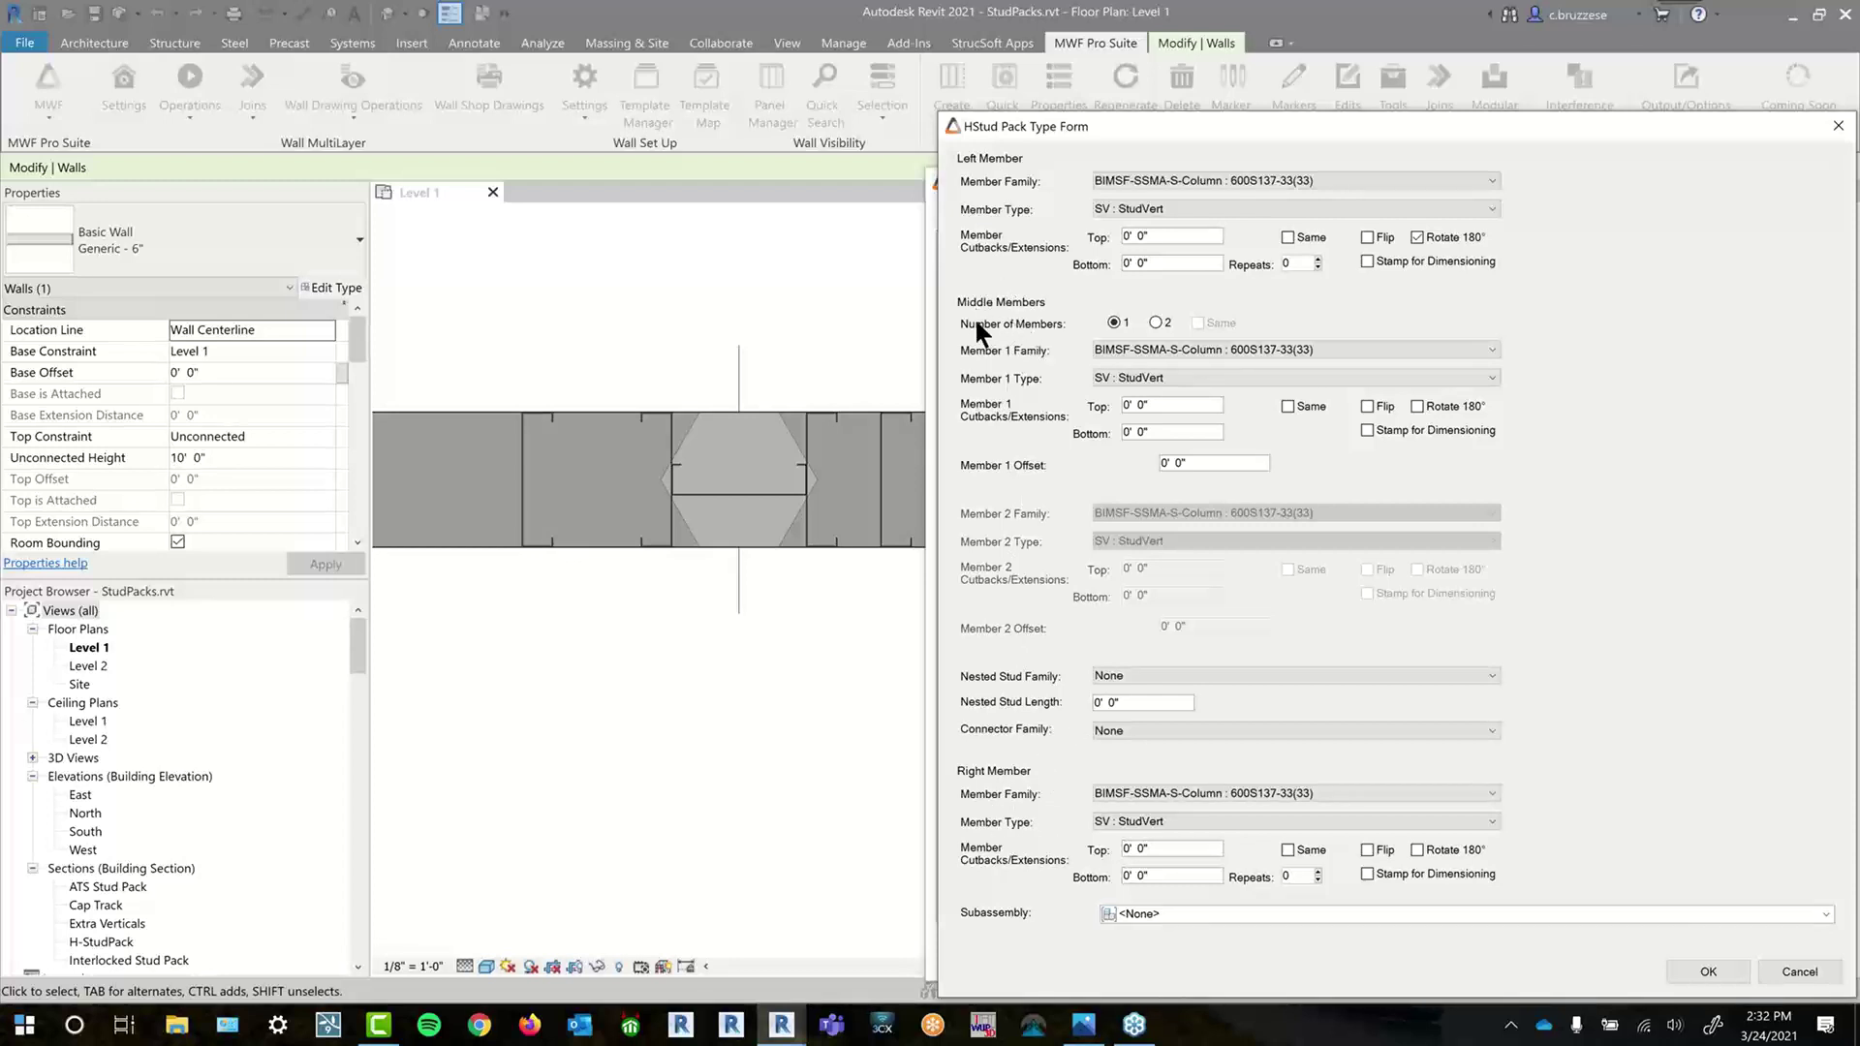
click(1158, 323)
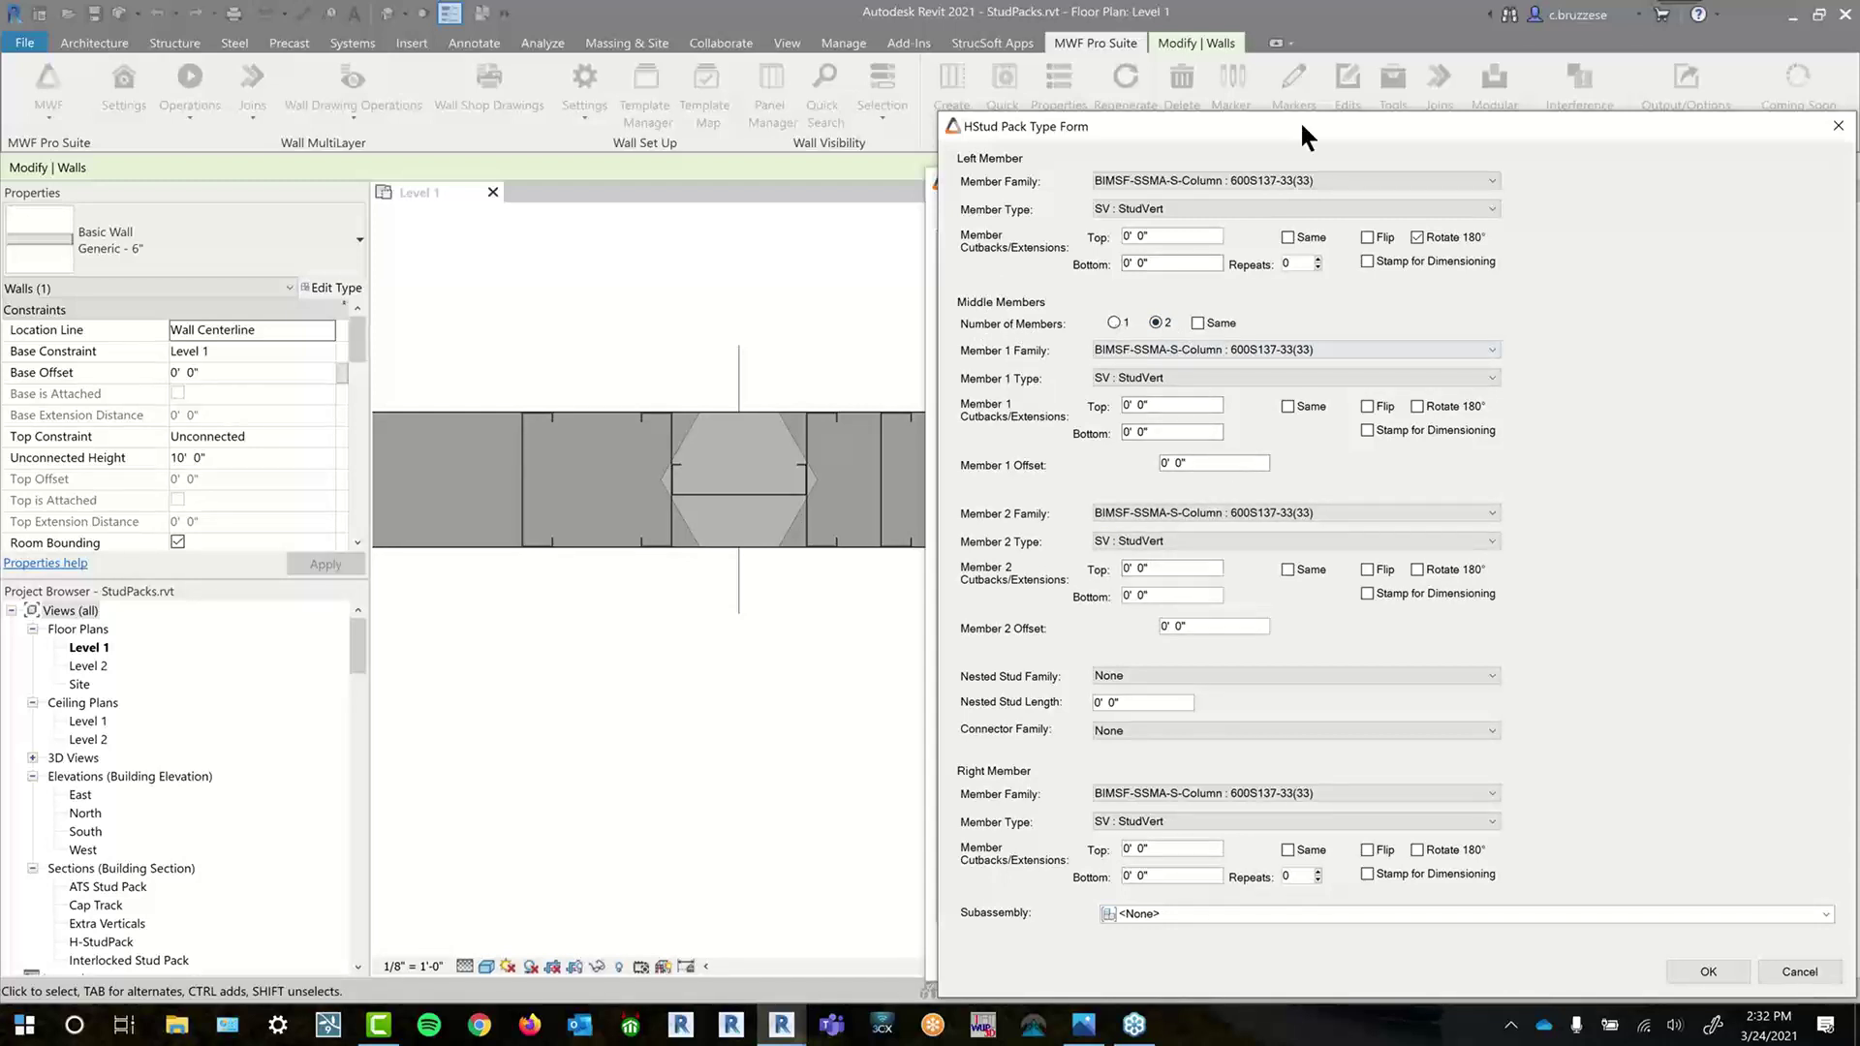
drag(1300, 119, 1257, 94)
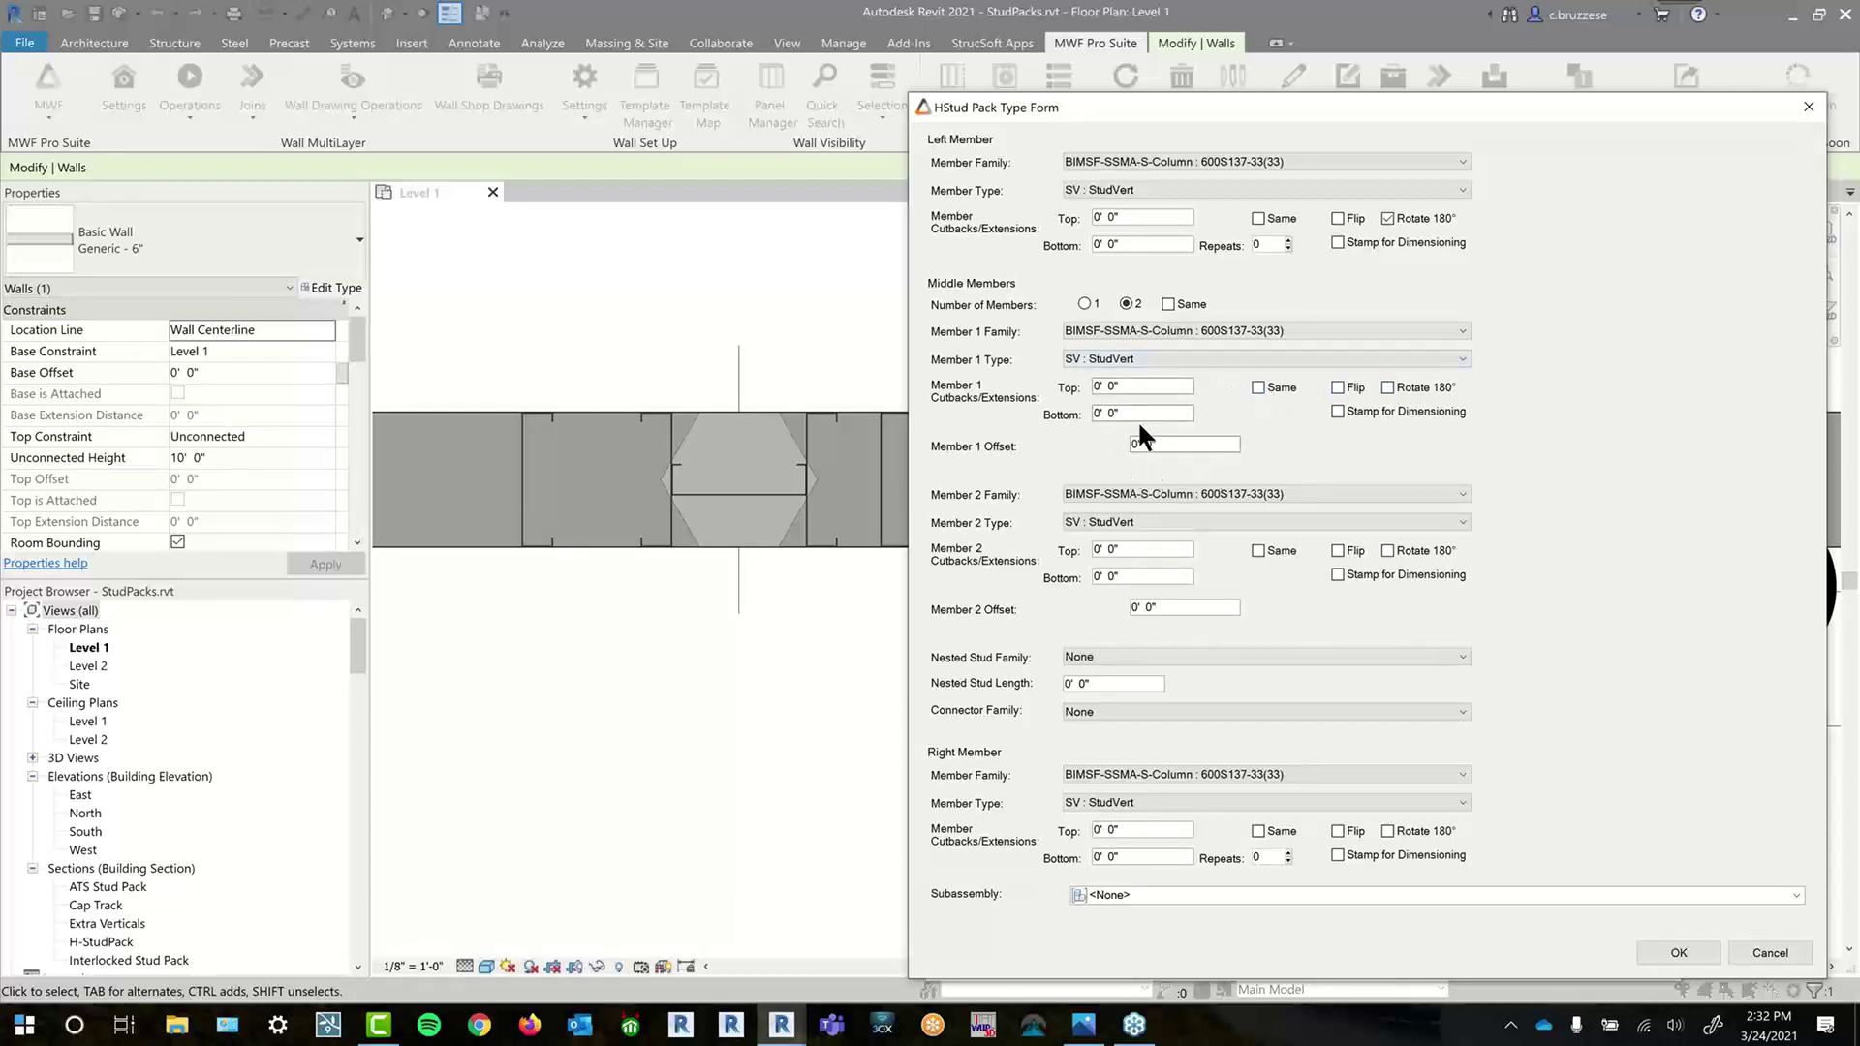
- Set Number of Members to 1, toggle Member 1's bottom cutback Same, and view Nested Stud Family choices
double_click(1111, 386)
double_click(1112, 413)
drag(1030, 418, 1027, 423)
click(1086, 304)
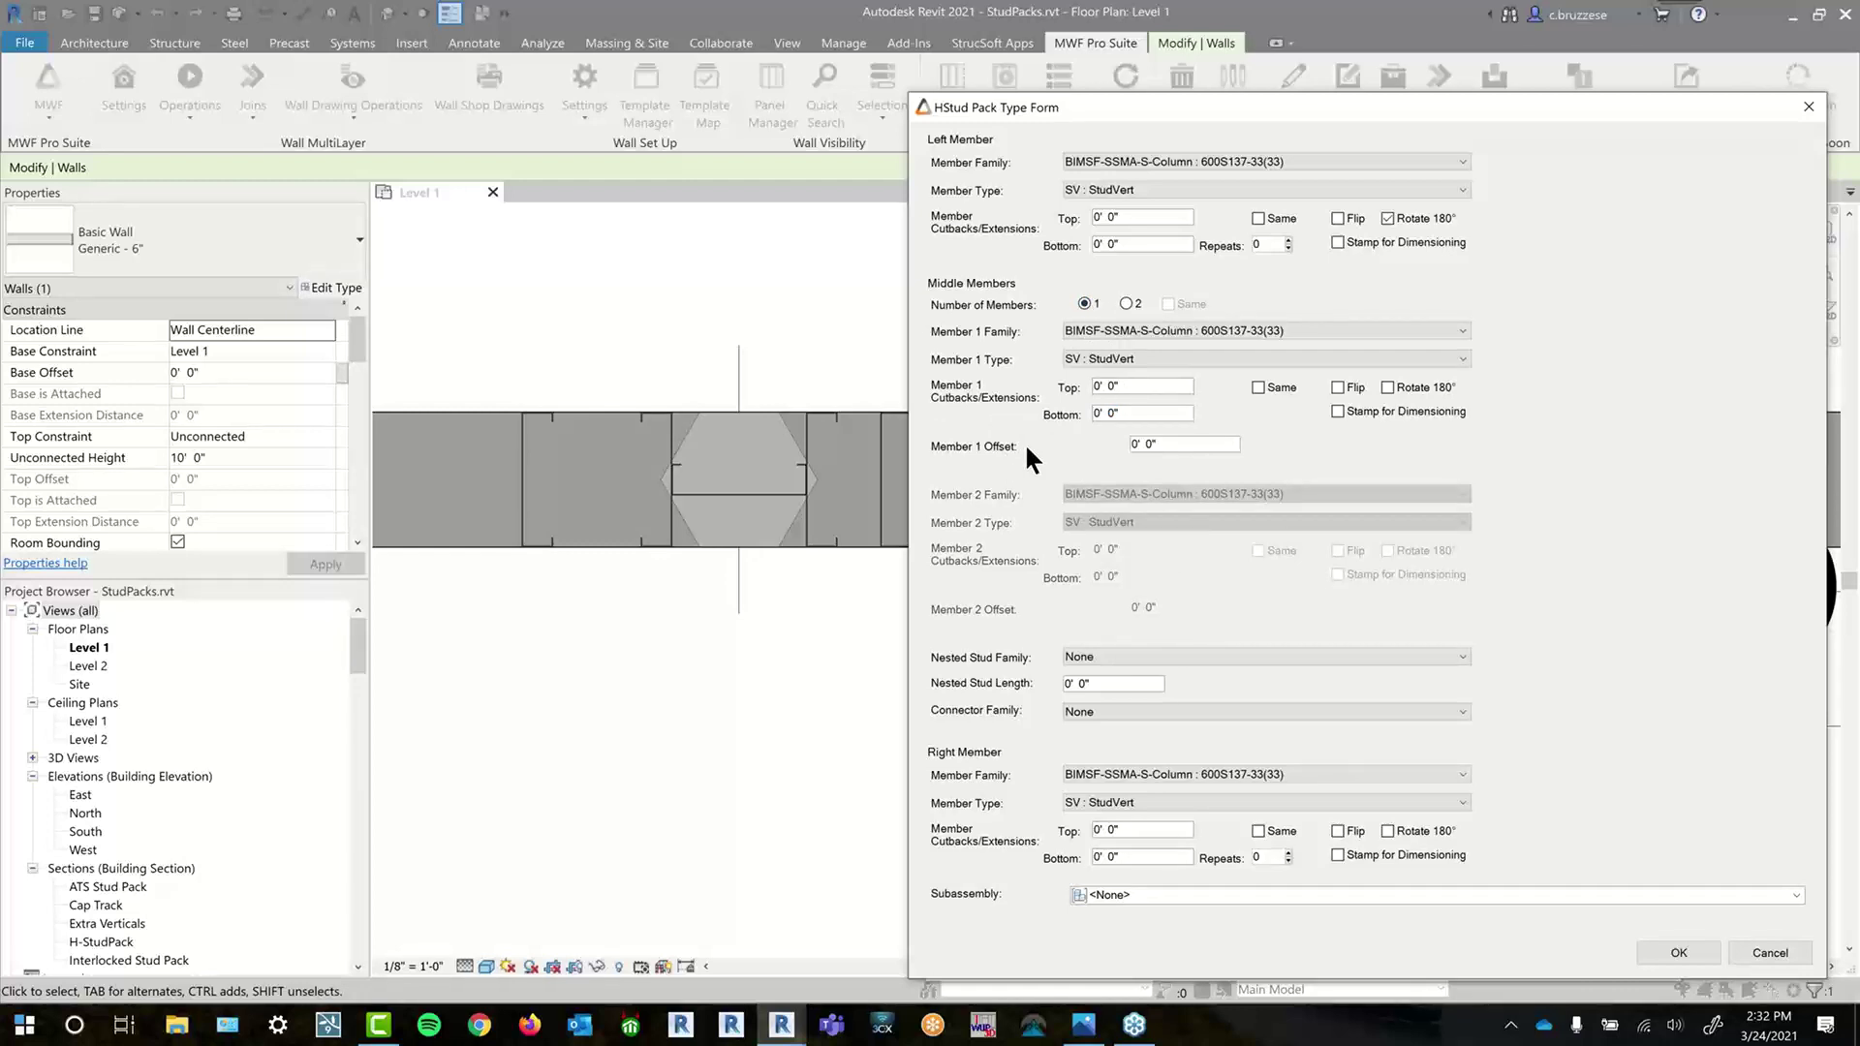
click(1264, 388)
click(1114, 217)
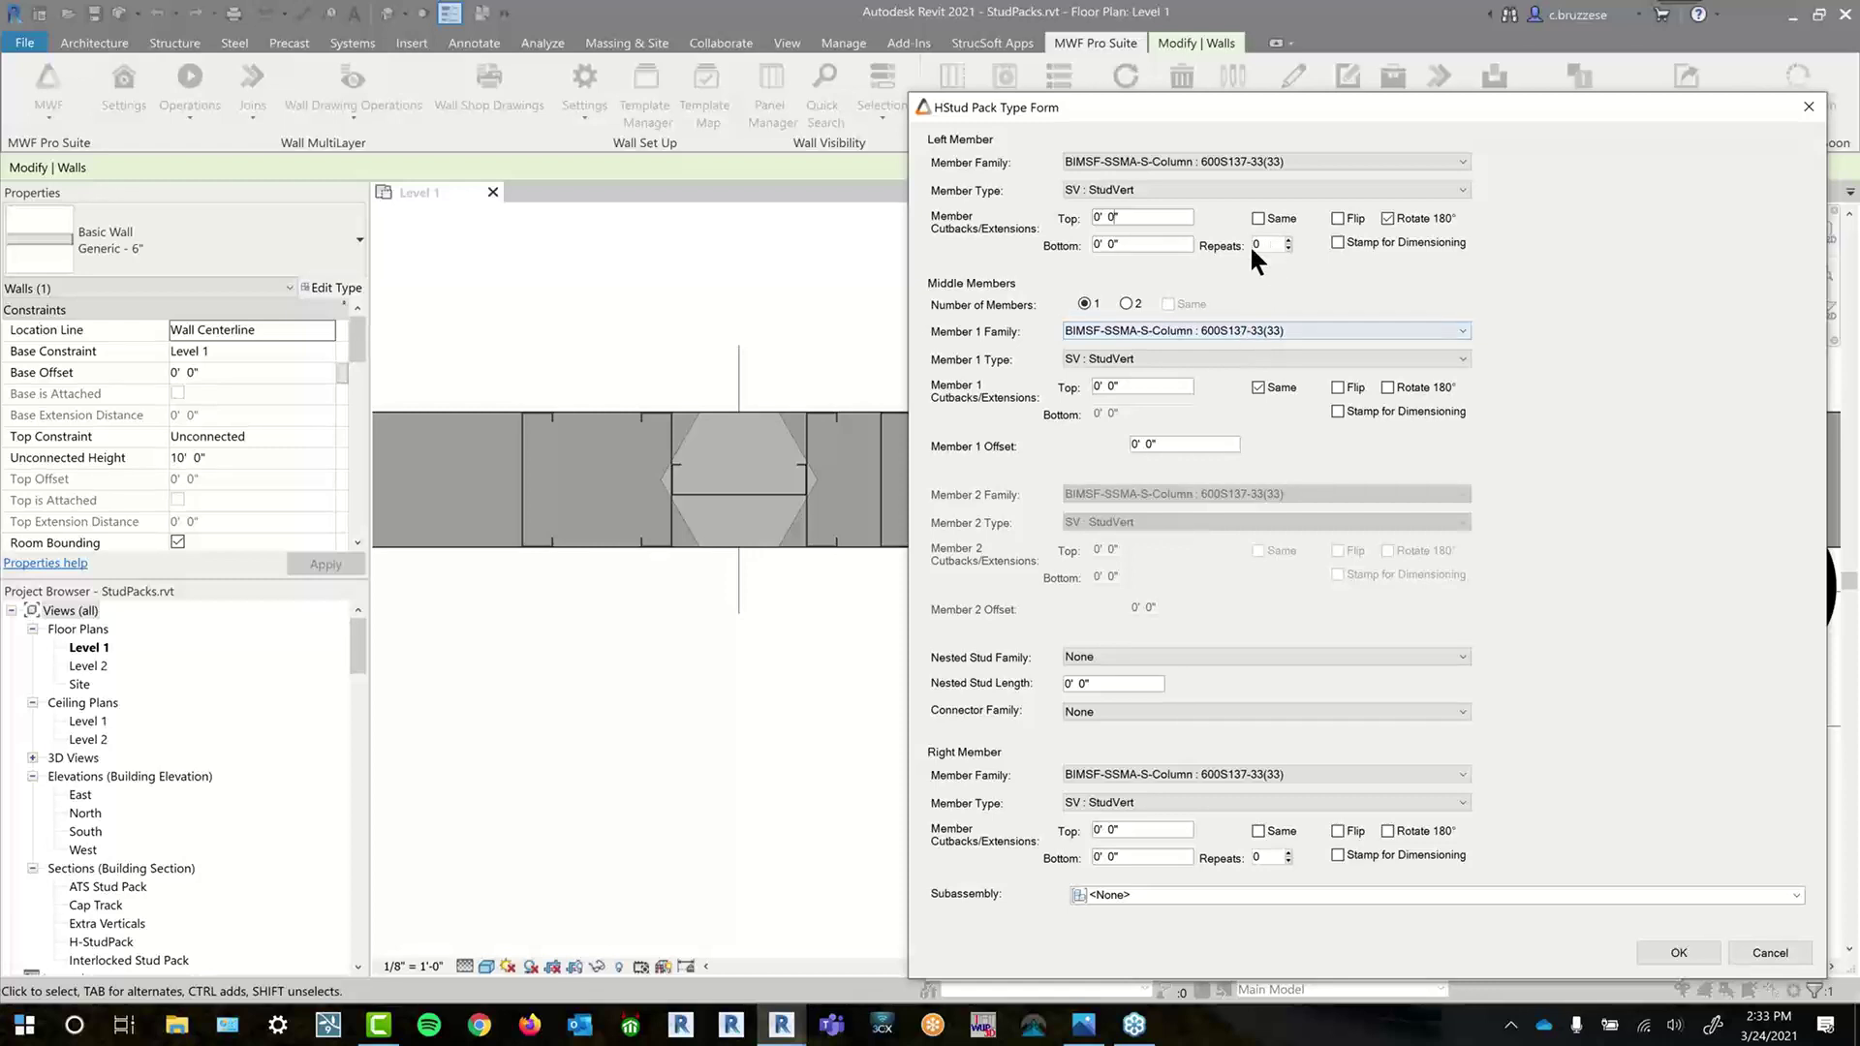
click(1281, 389)
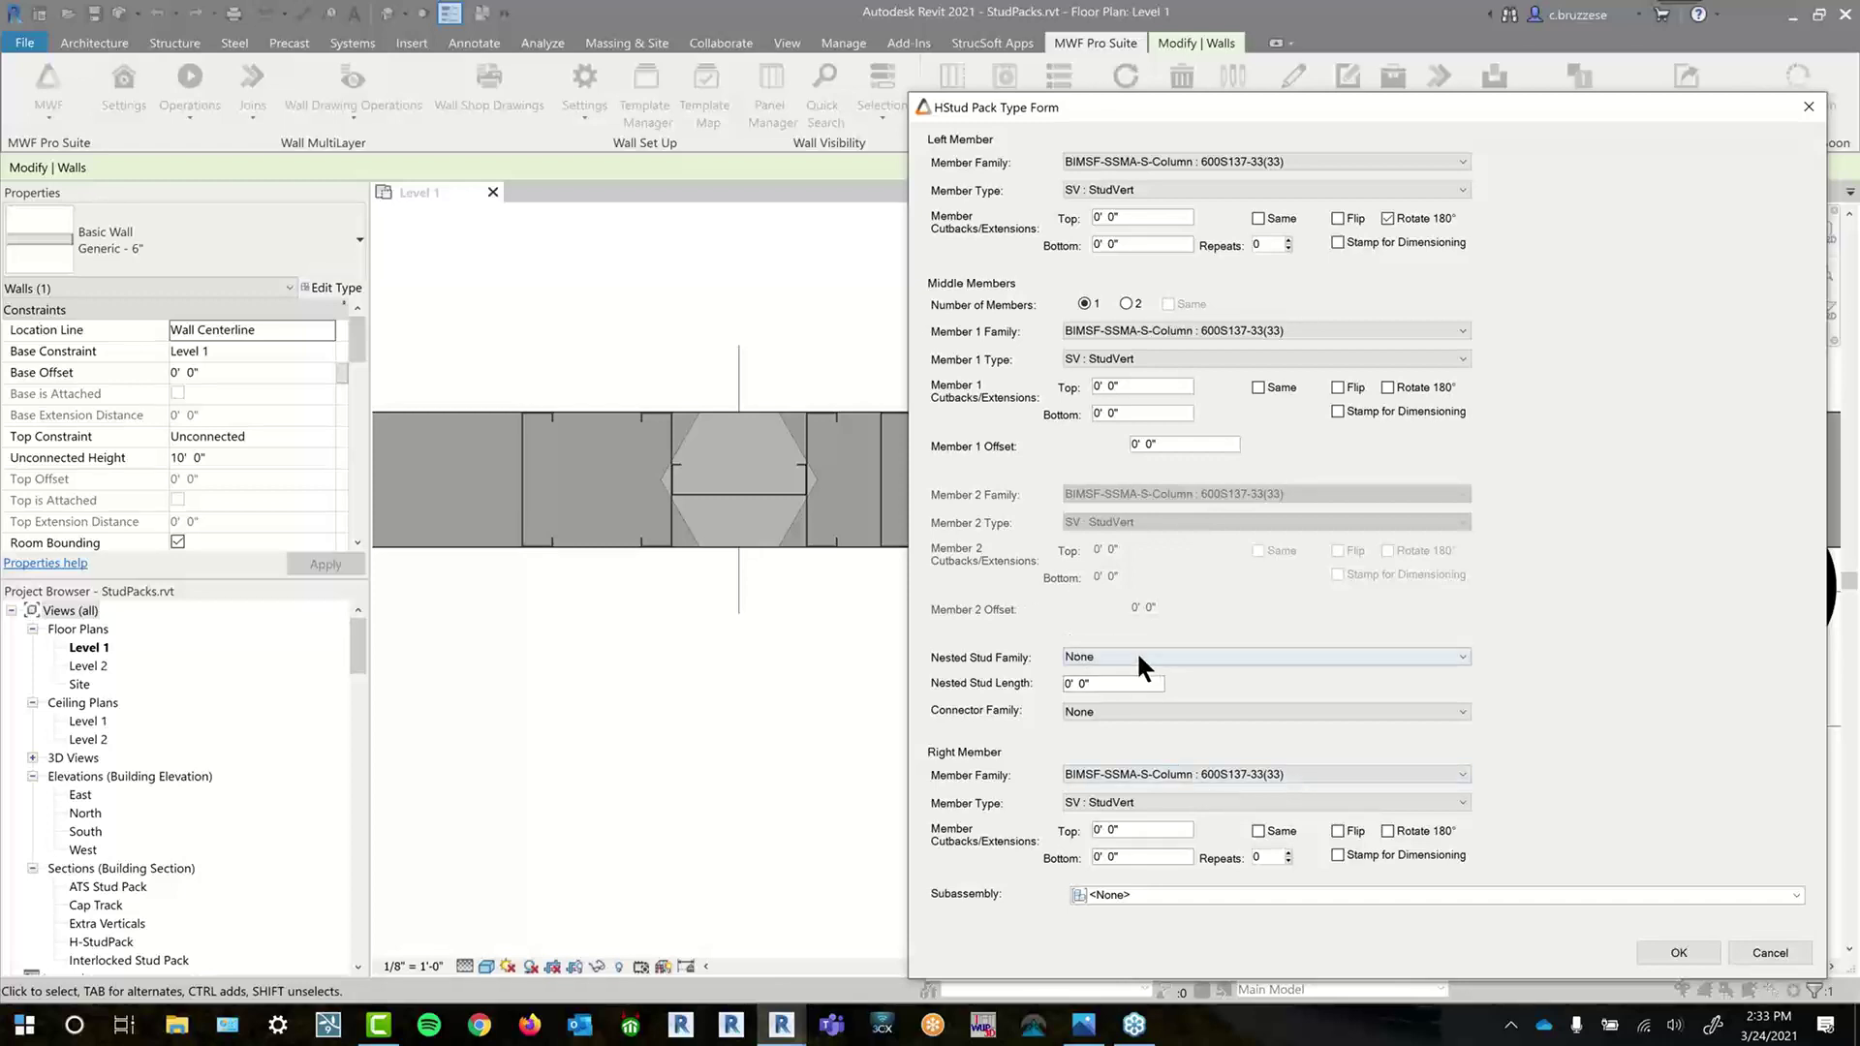
drag(1215, 106, 1189, 69)
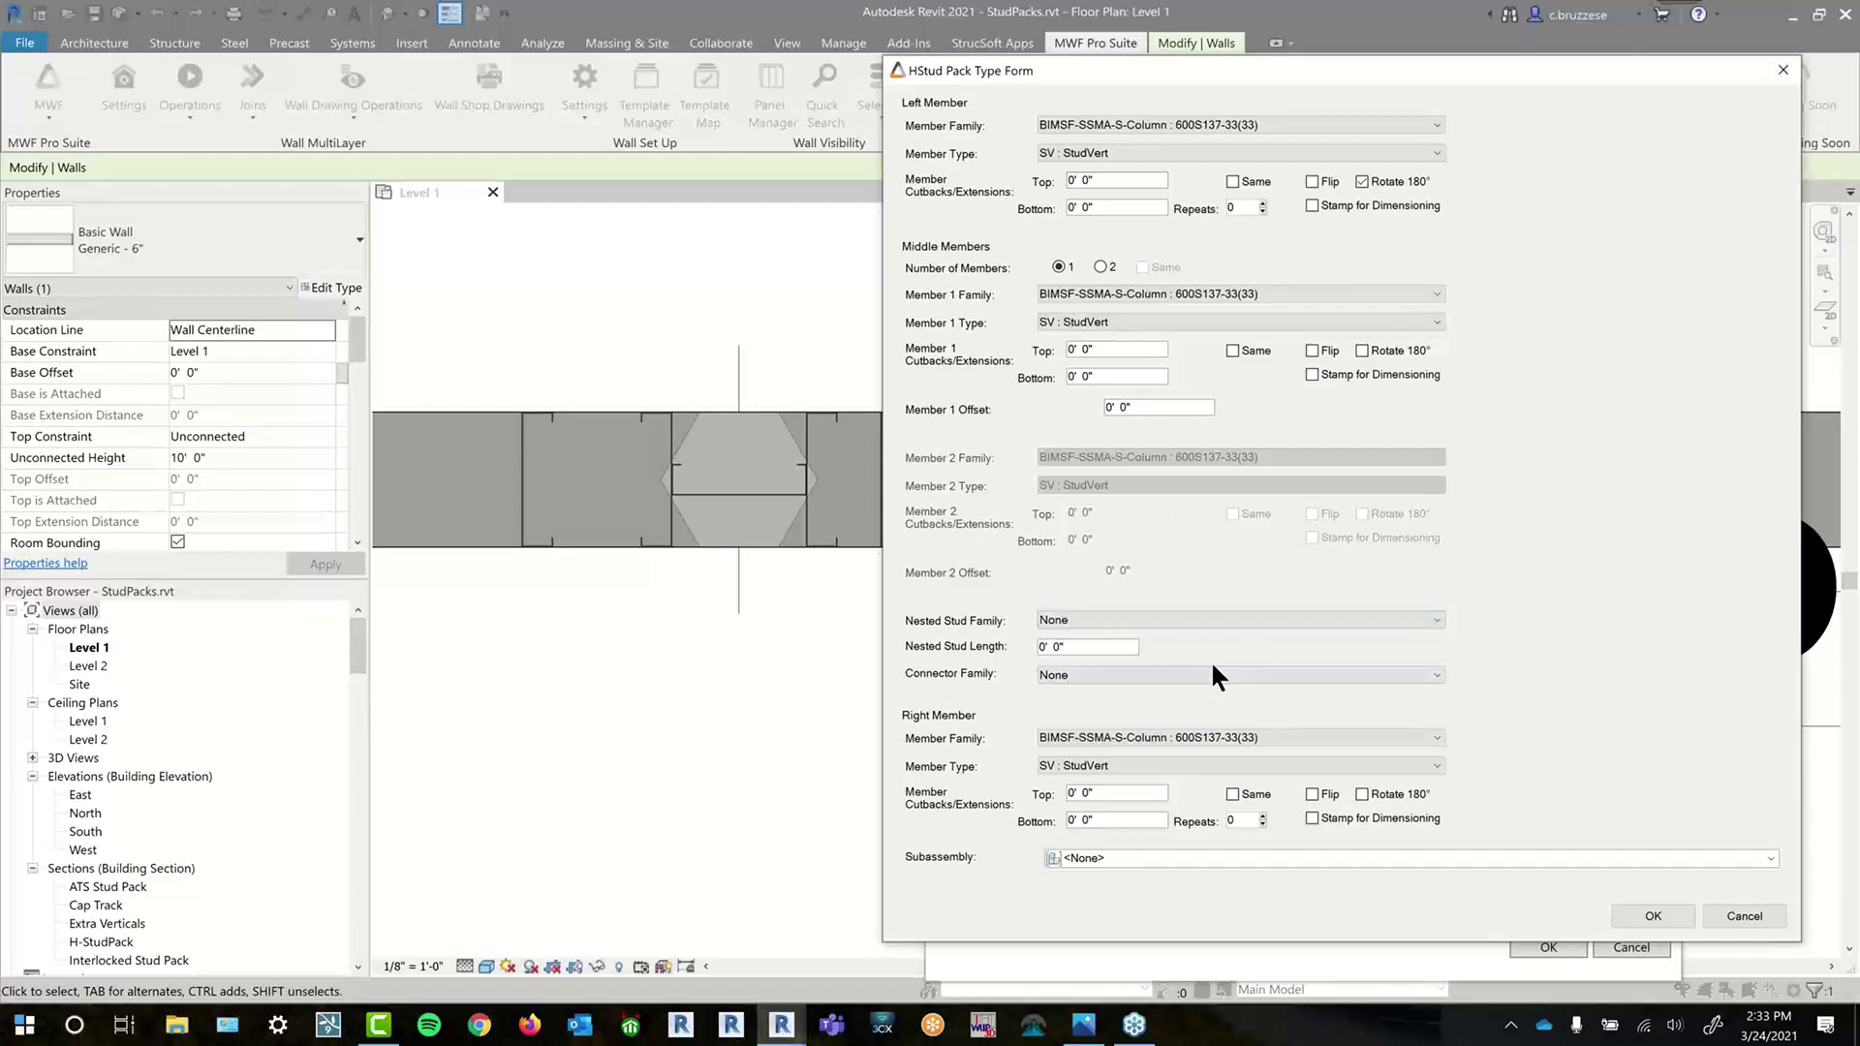
click(1092, 616)
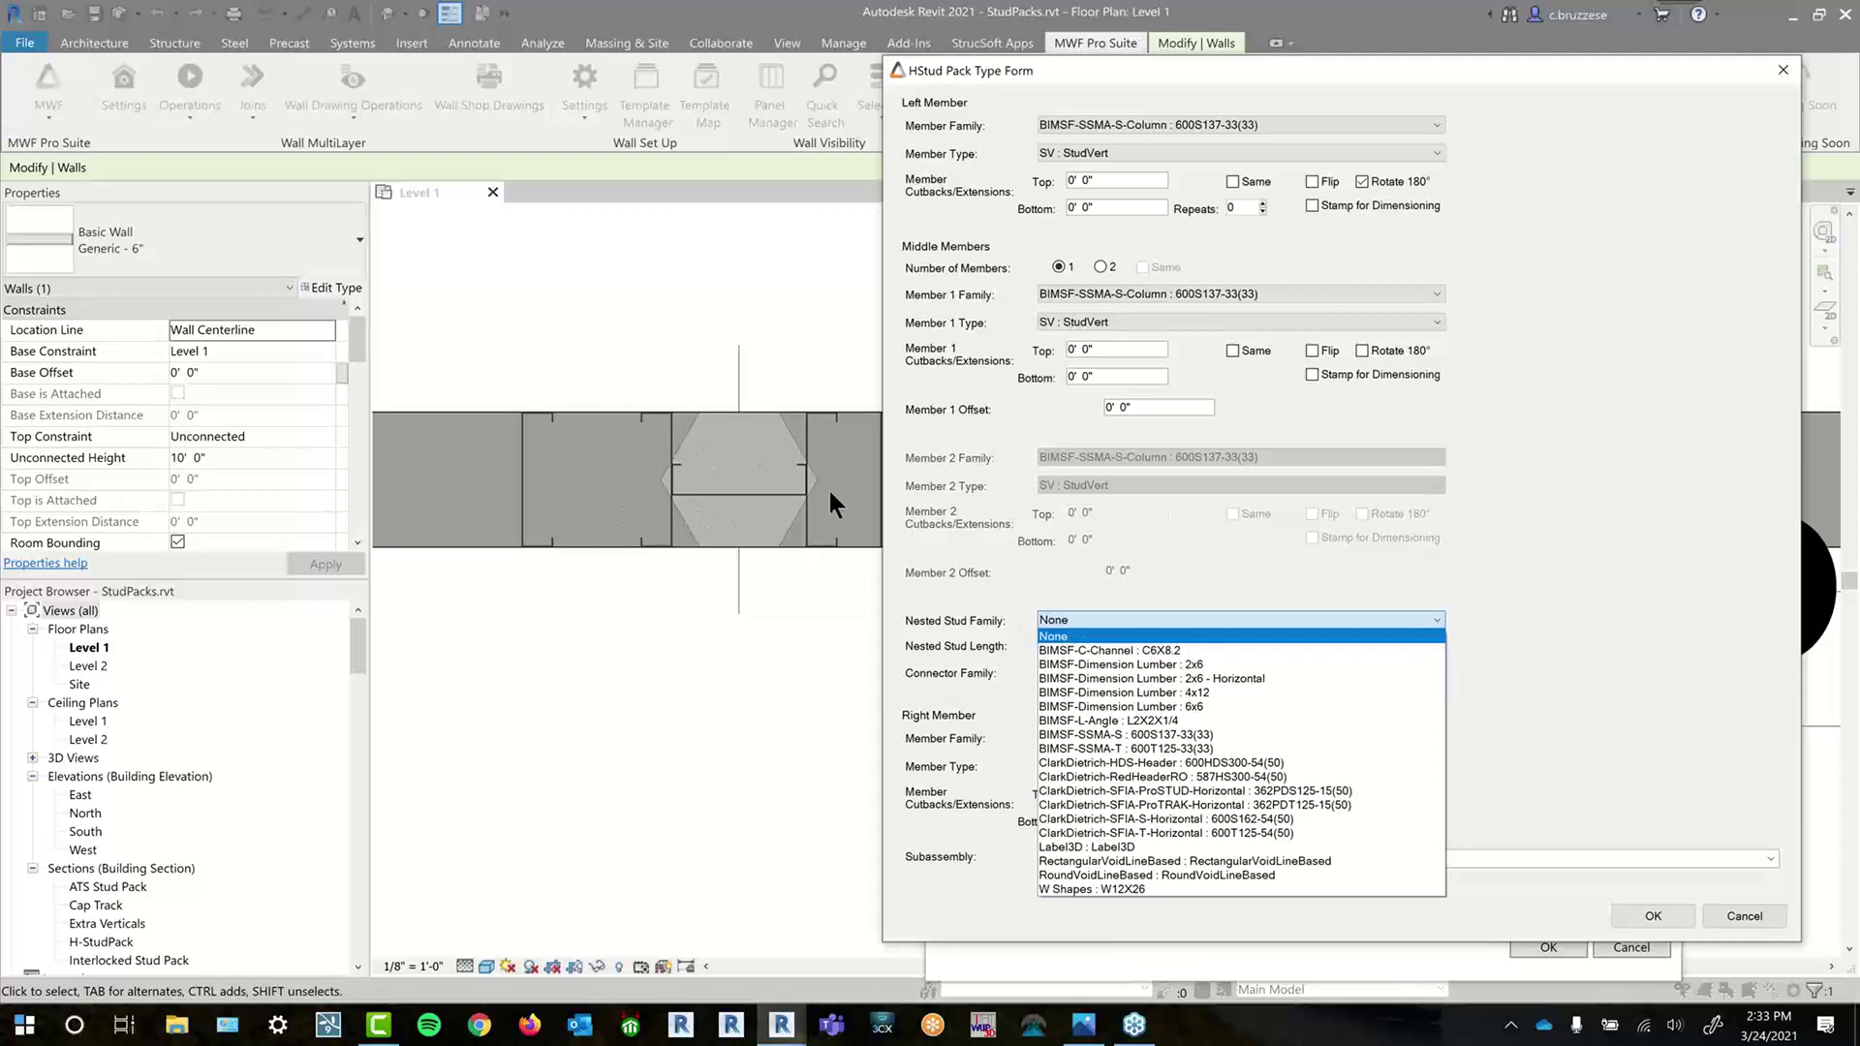
- Give the H Stud pack 1' 0" BIMSF-SSMA-T : 600T125-33(33) studs and BimSf-Clip : 40x40x80-1.4 connectors, then confirm
click(1164, 595)
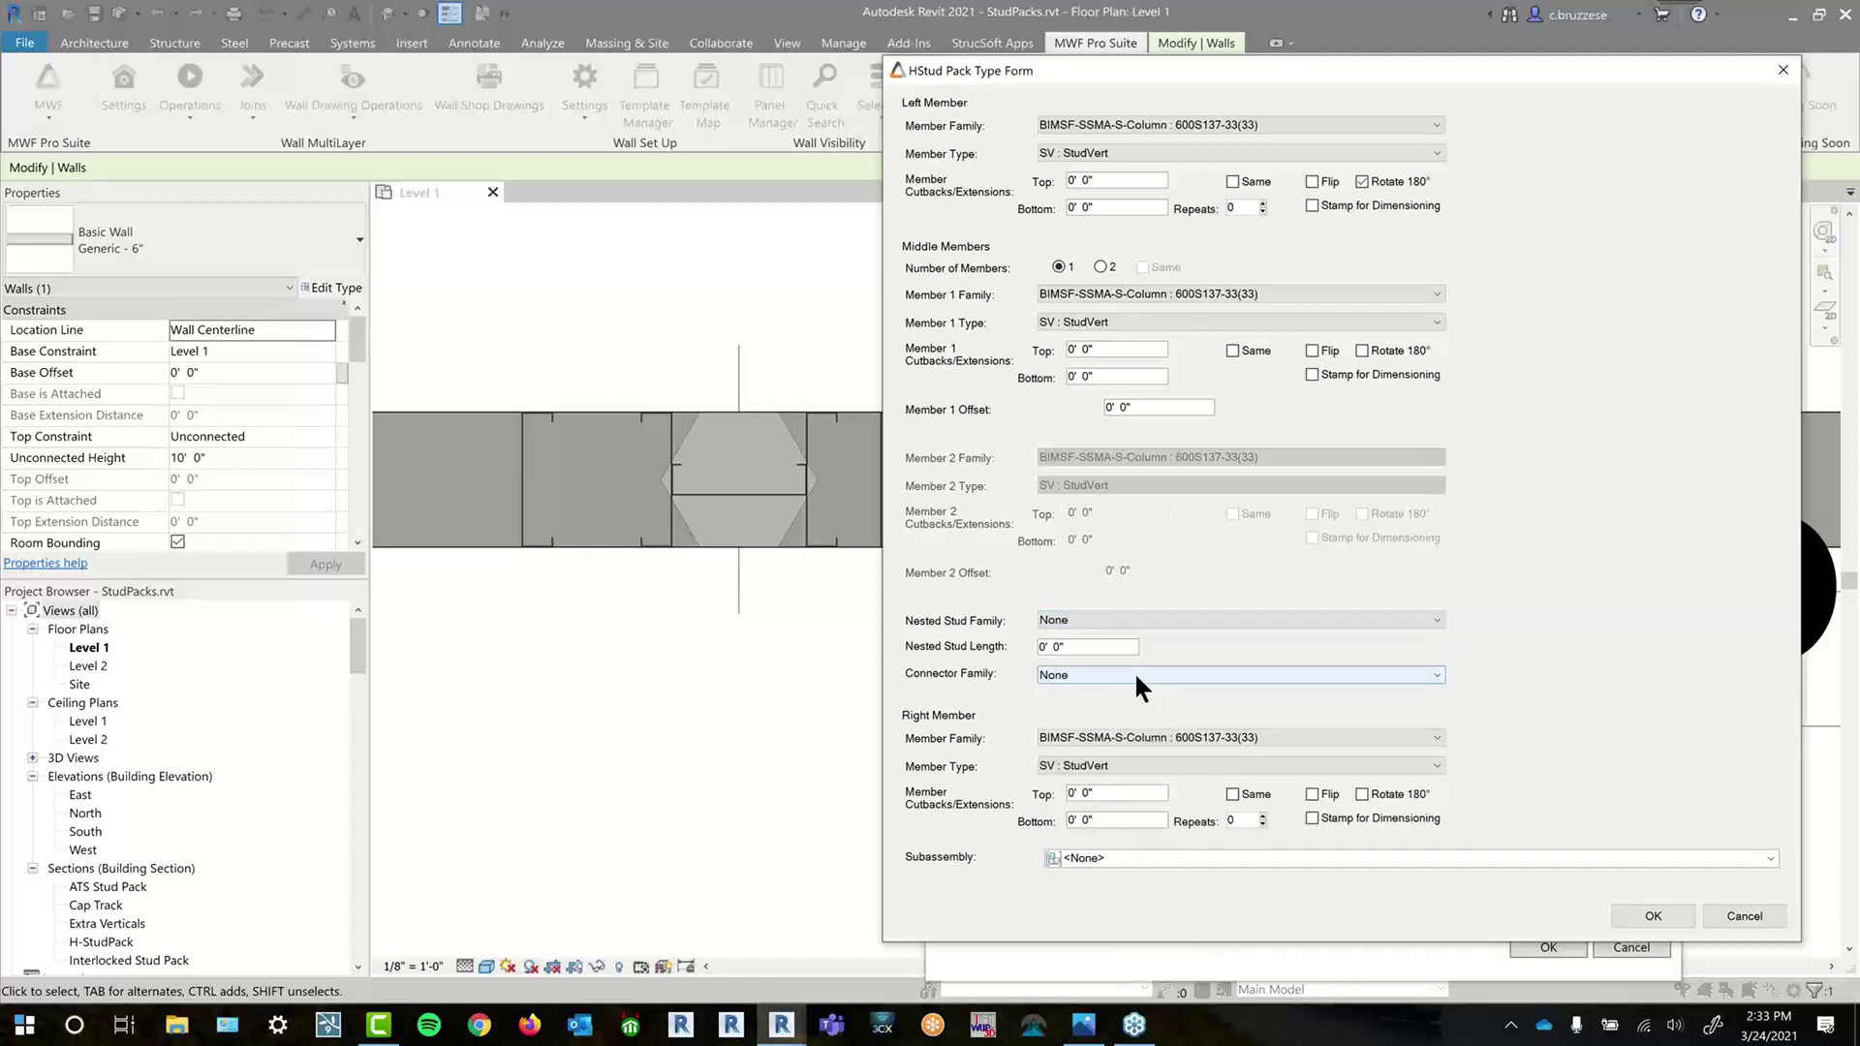
click(1148, 618)
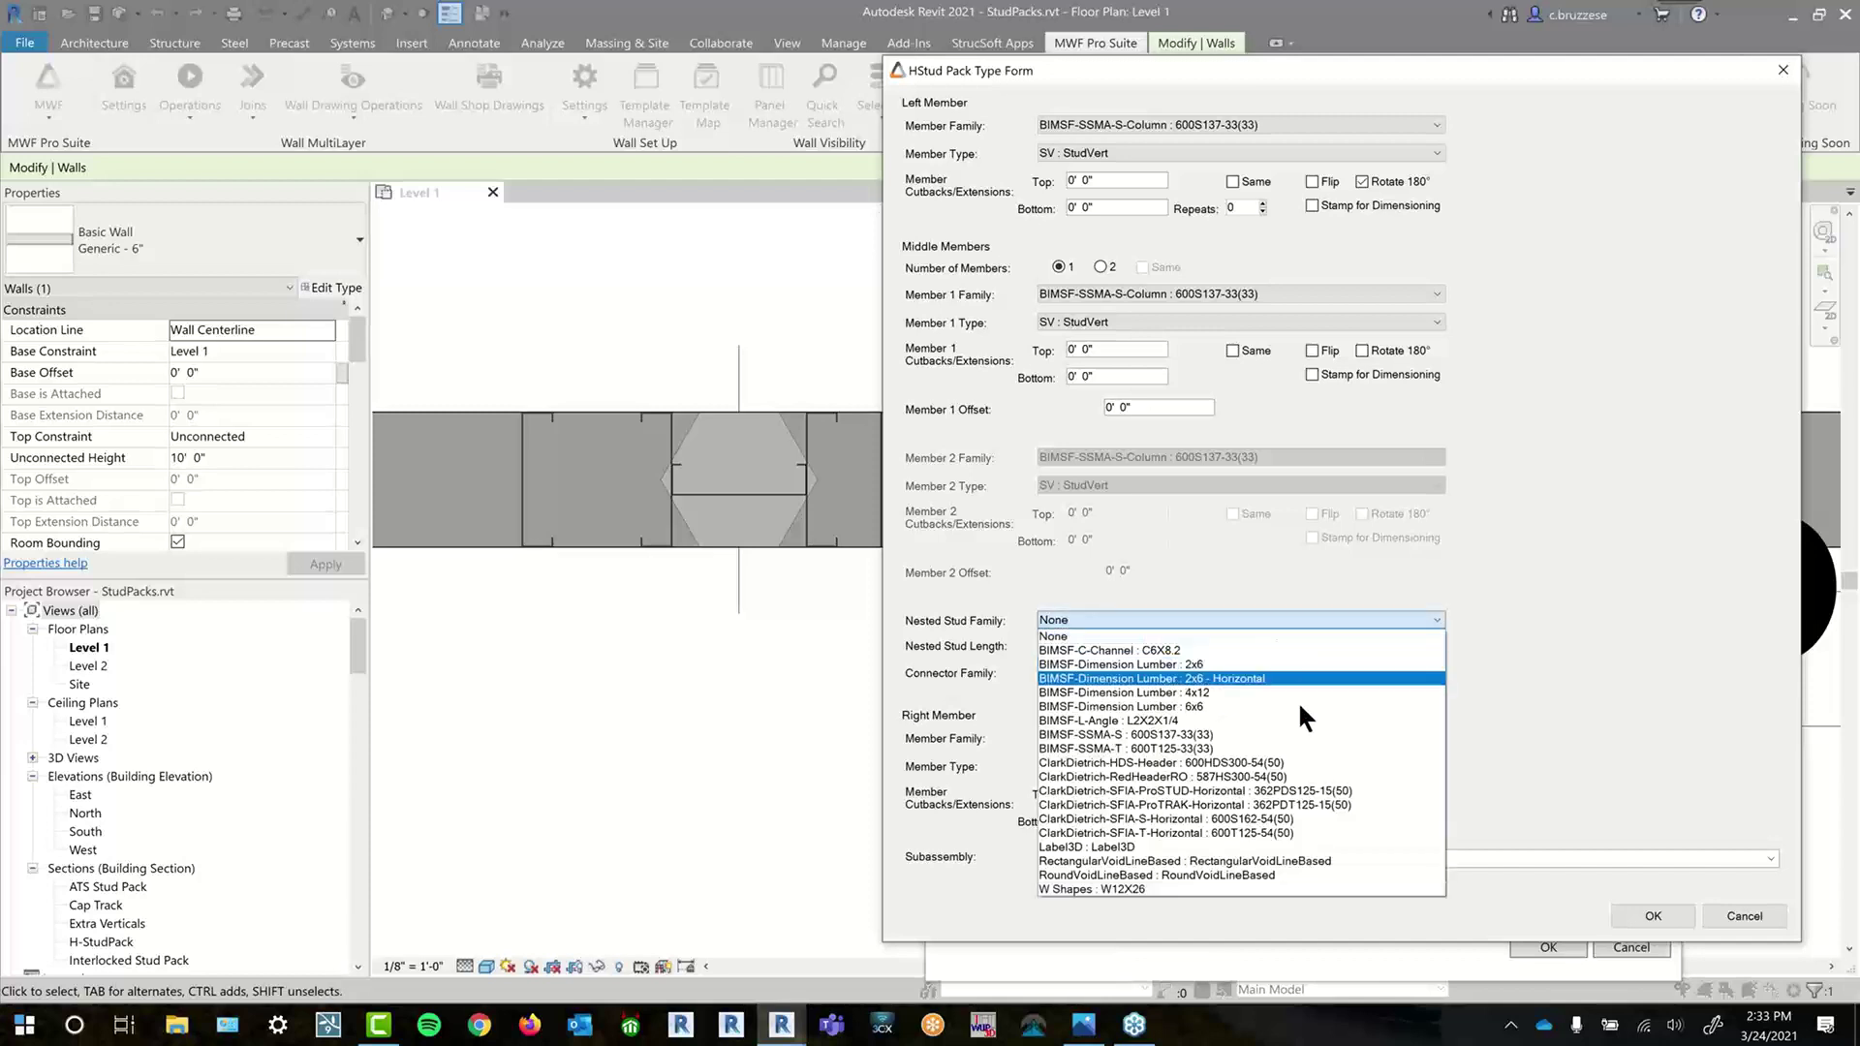
click(1295, 749)
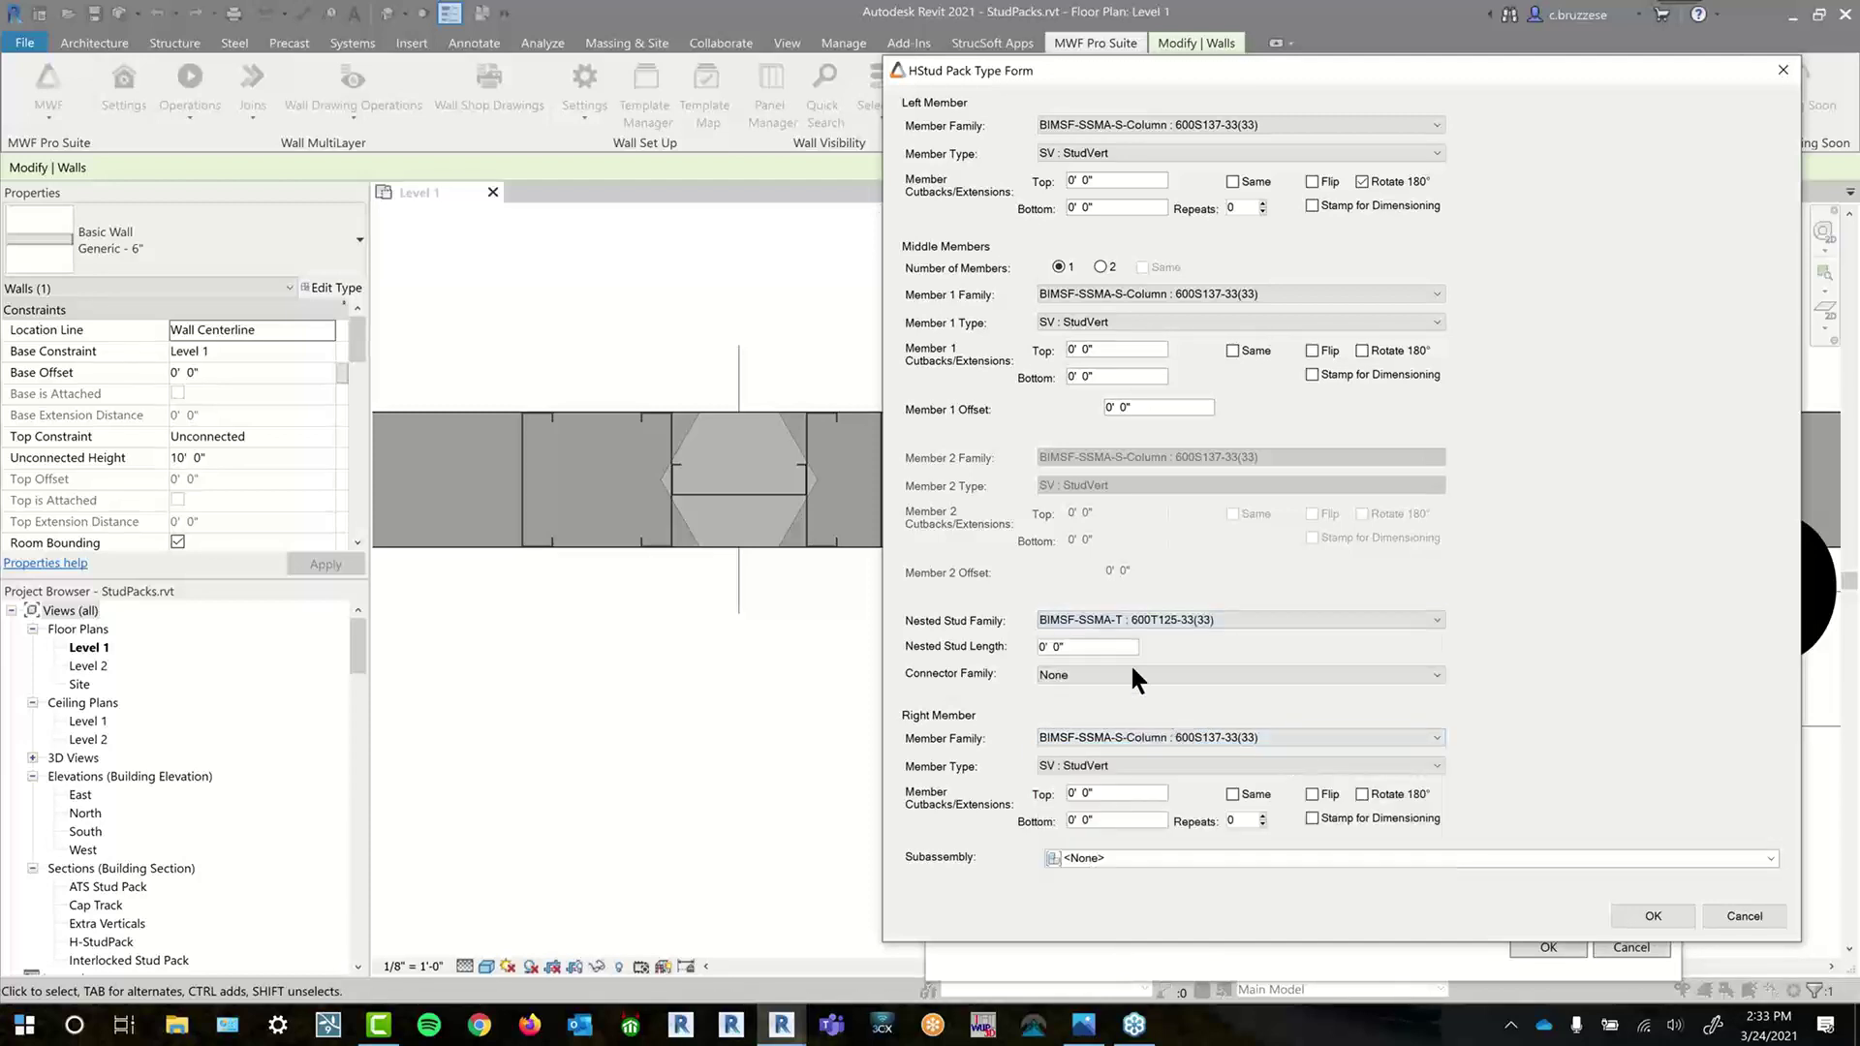
double_click(1051, 646)
text(1')
click(1125, 677)
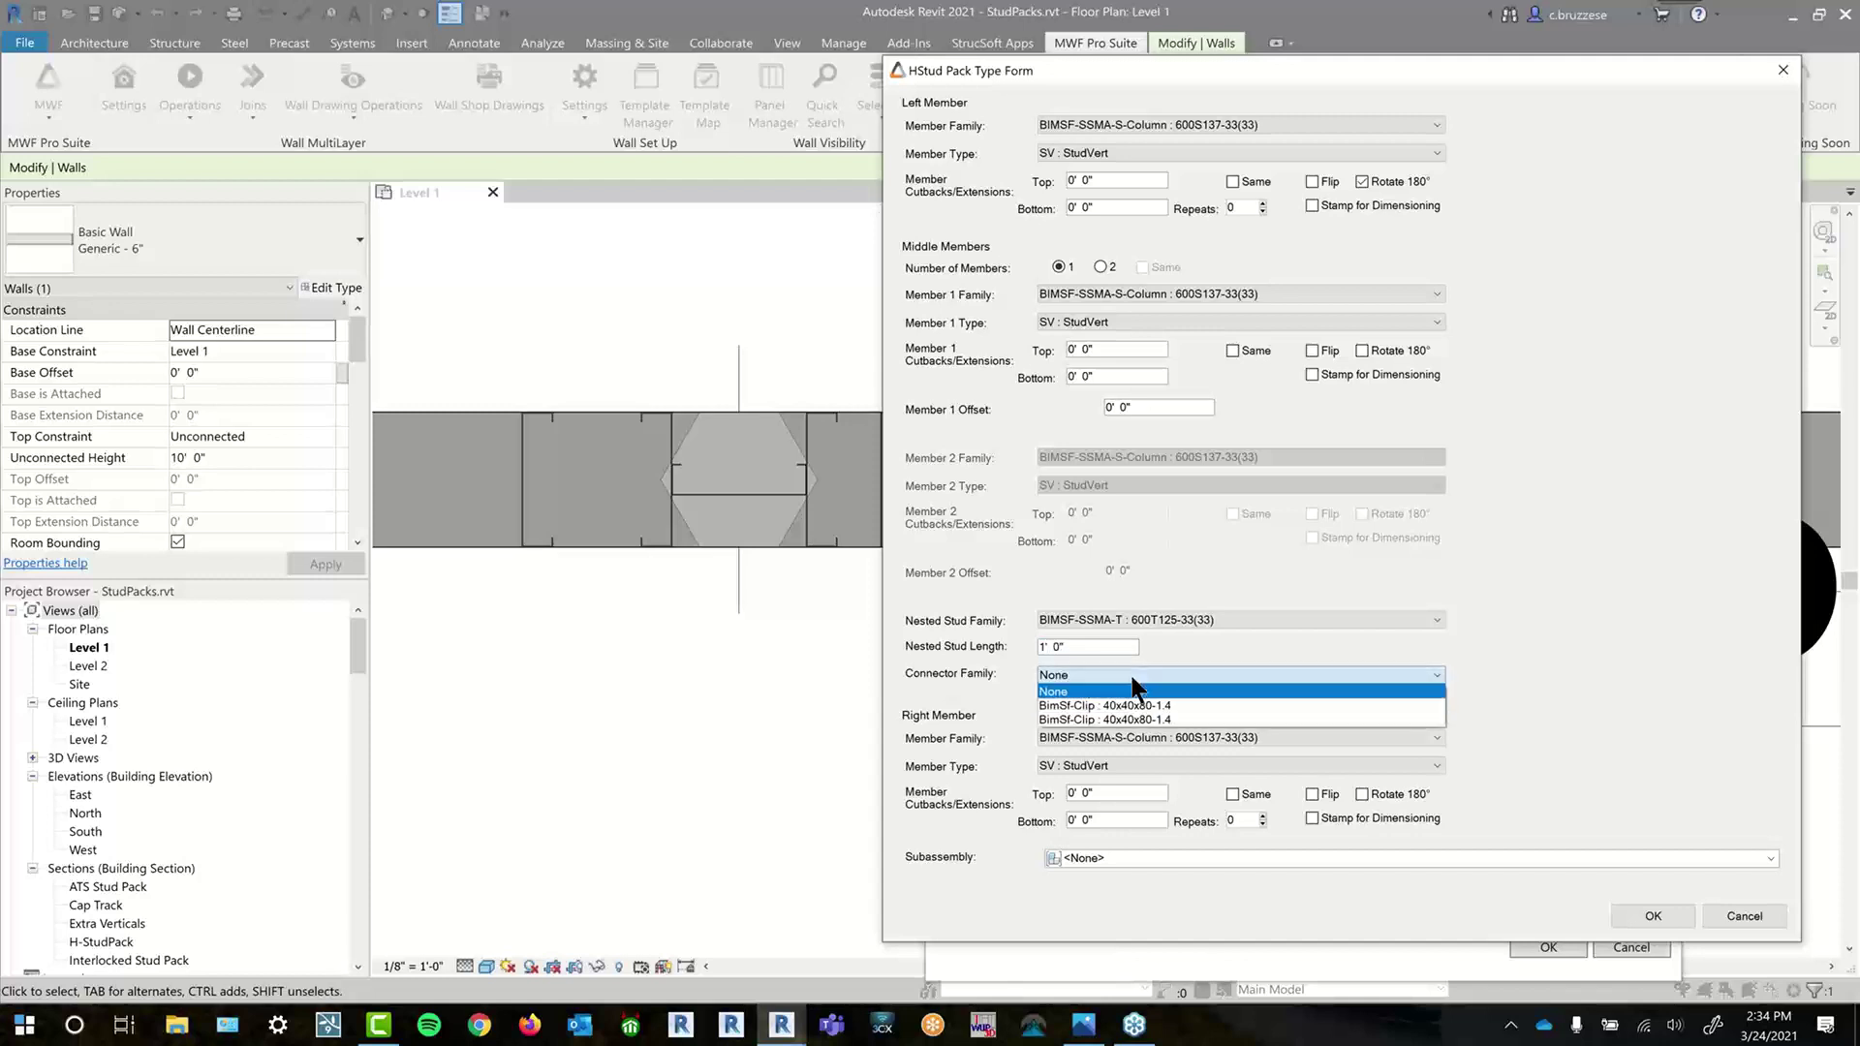
click(1184, 705)
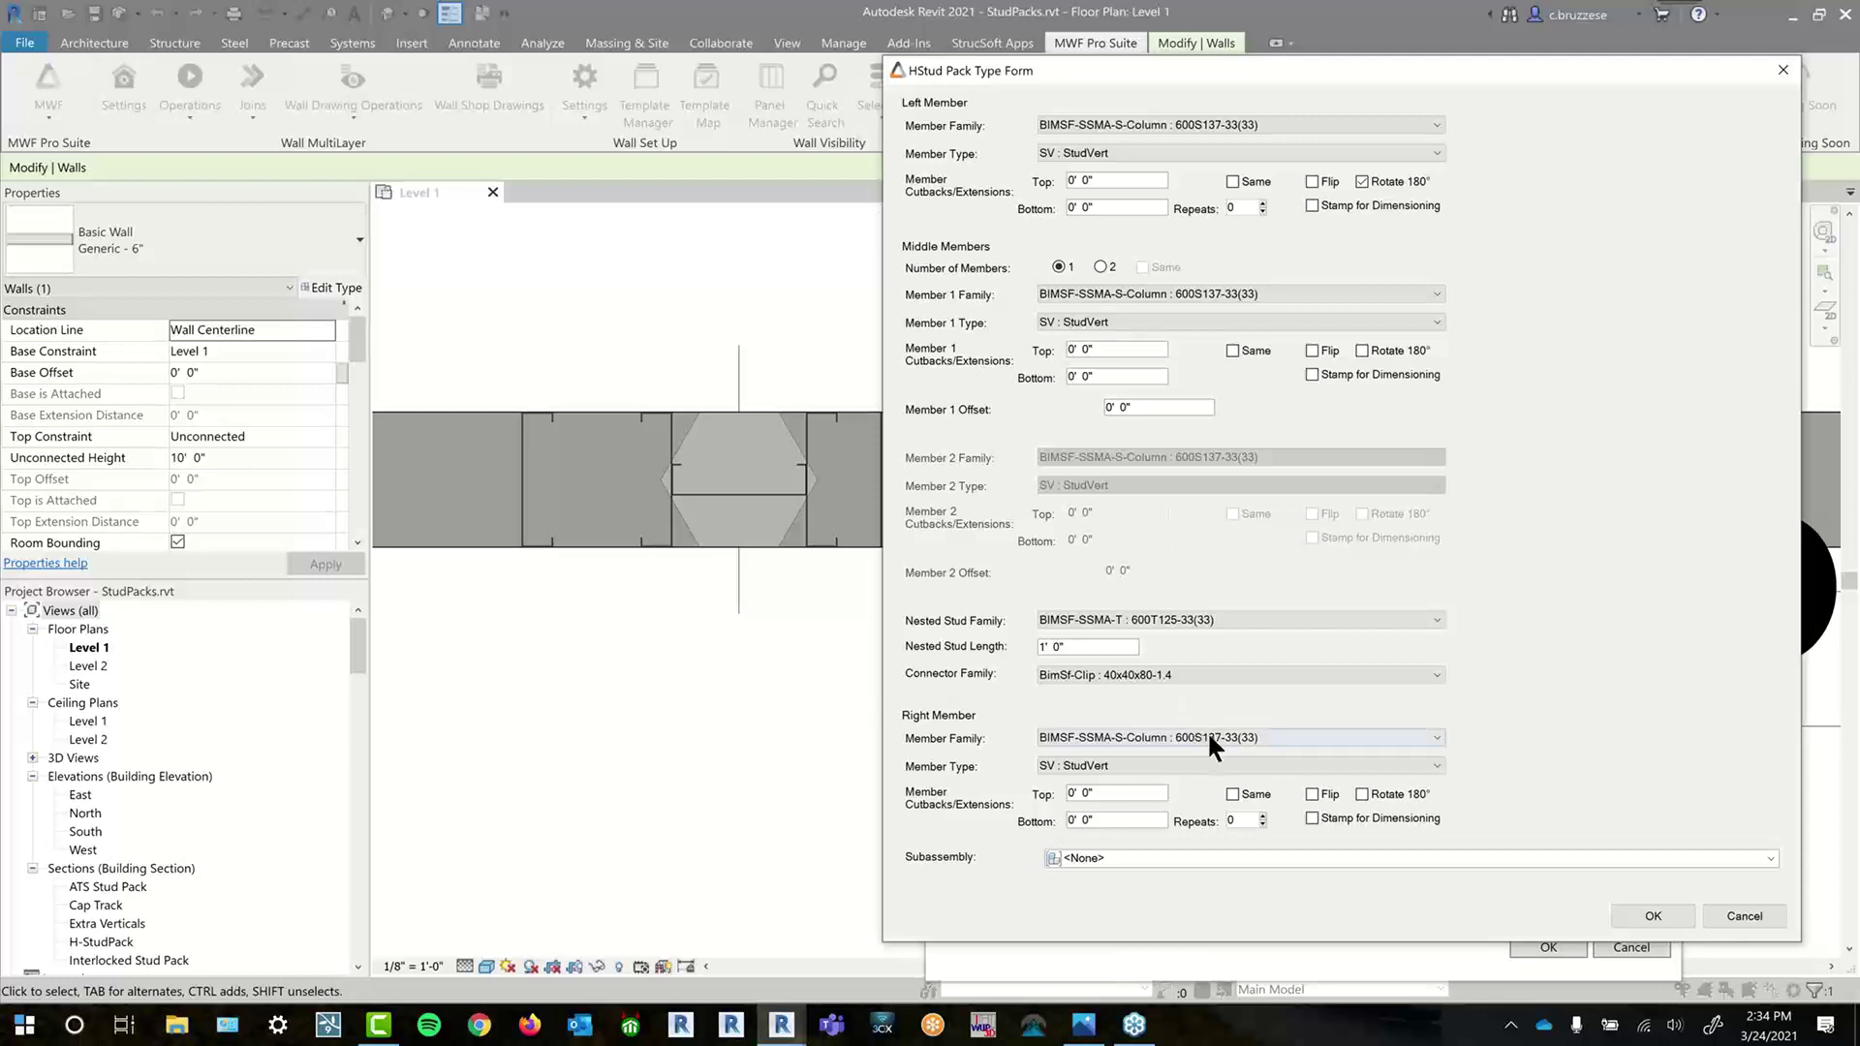
click(1654, 915)
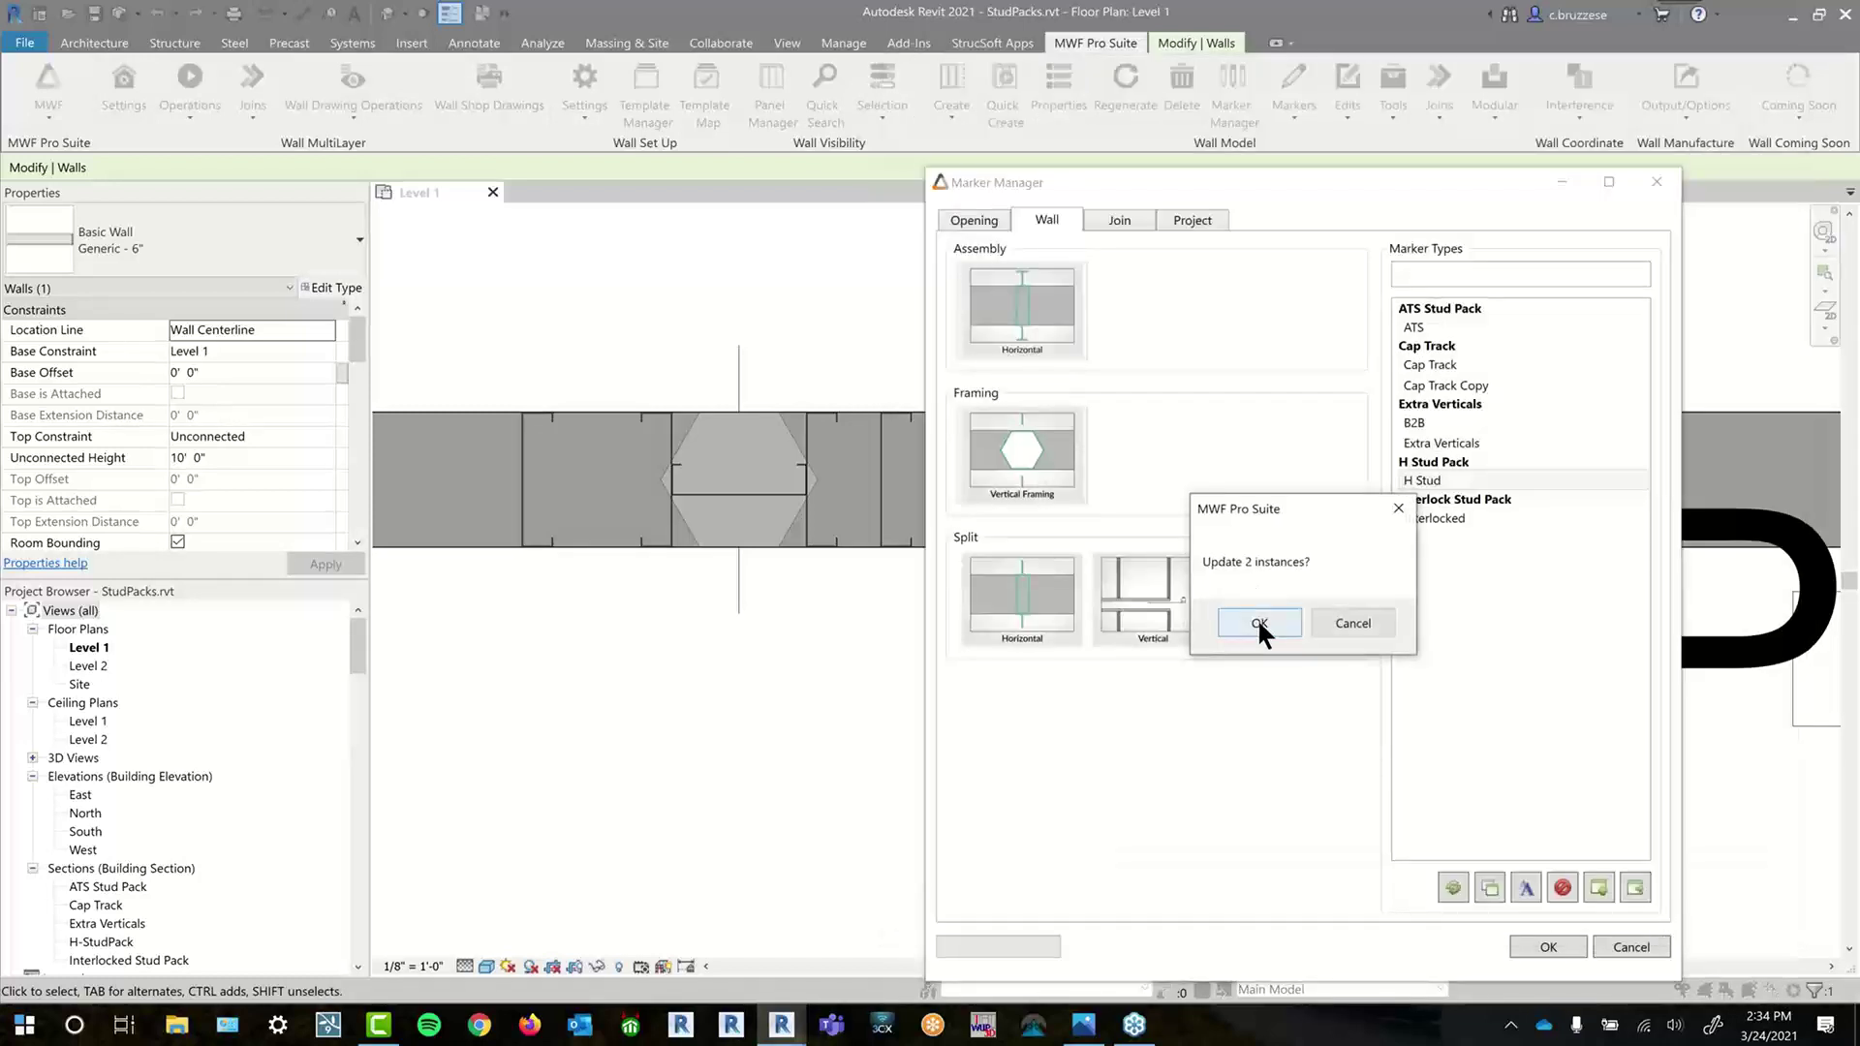
- Update the 2 H Stud instances, accept Marker Manager, and switch to the default 3D view
click(1256, 618)
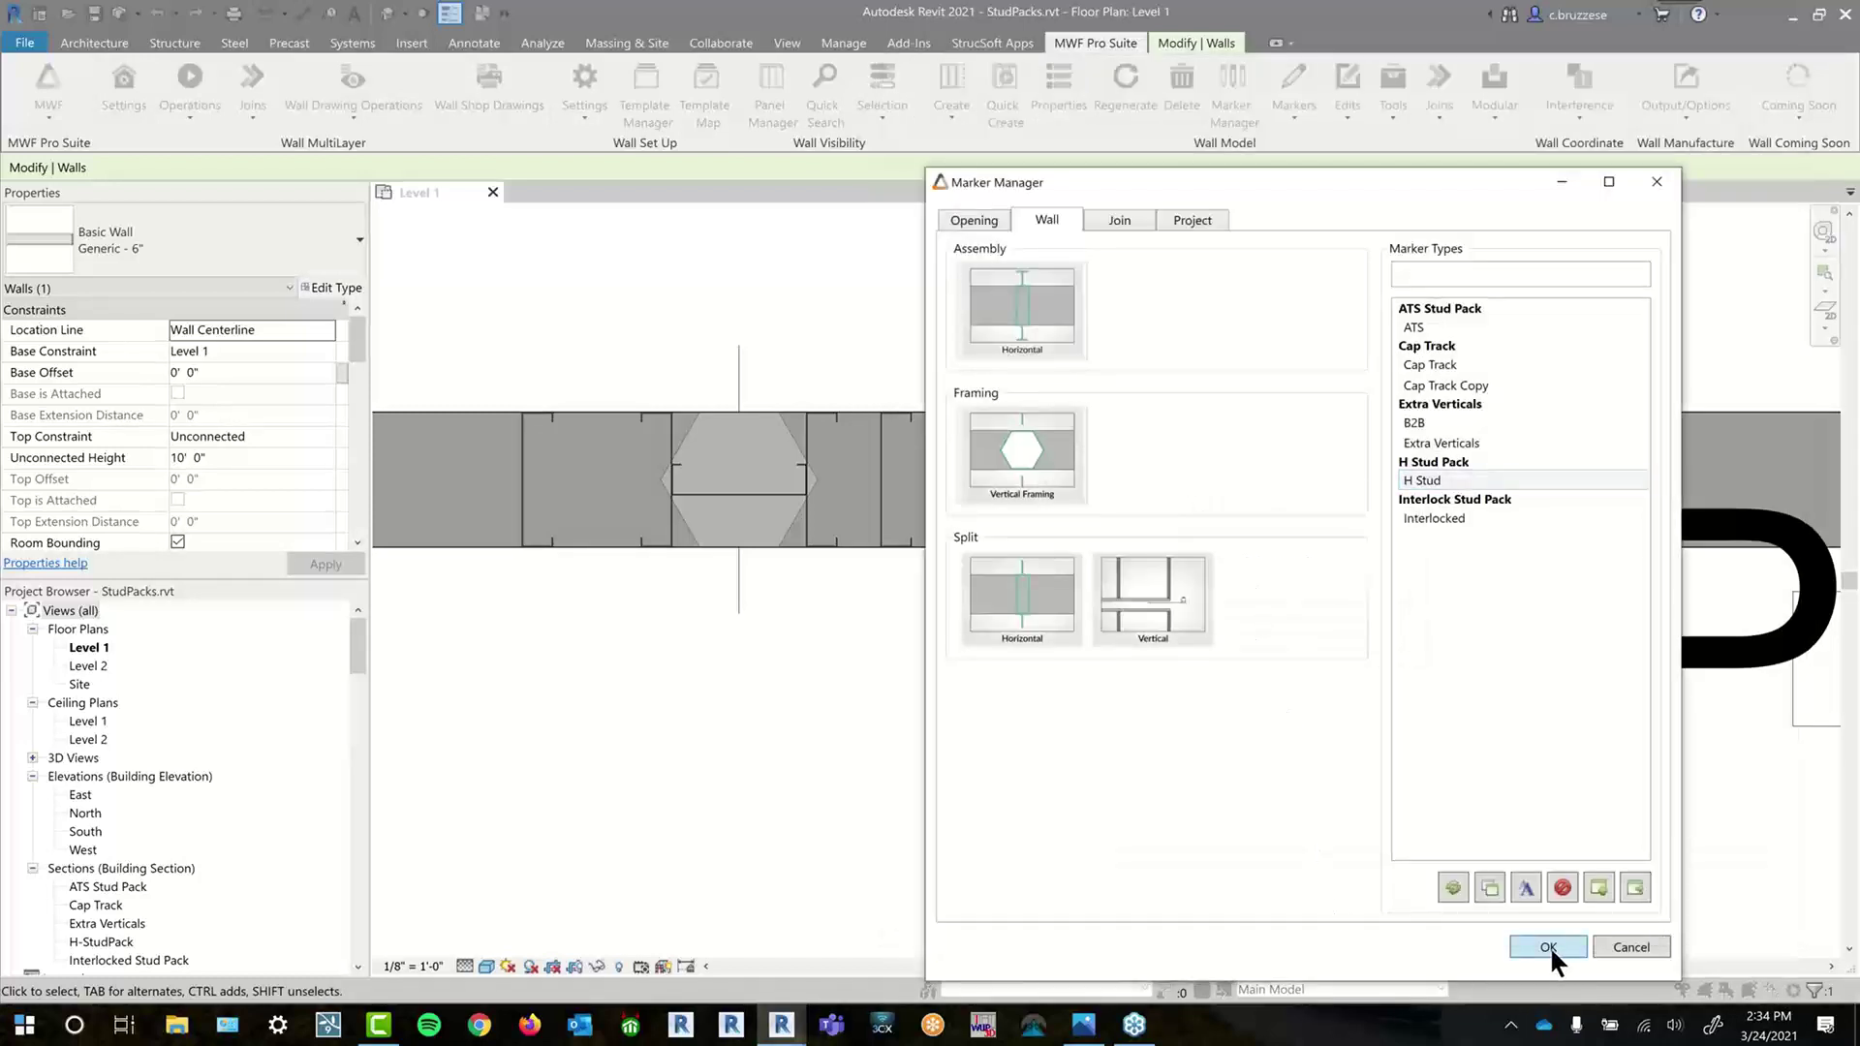
click(1550, 945)
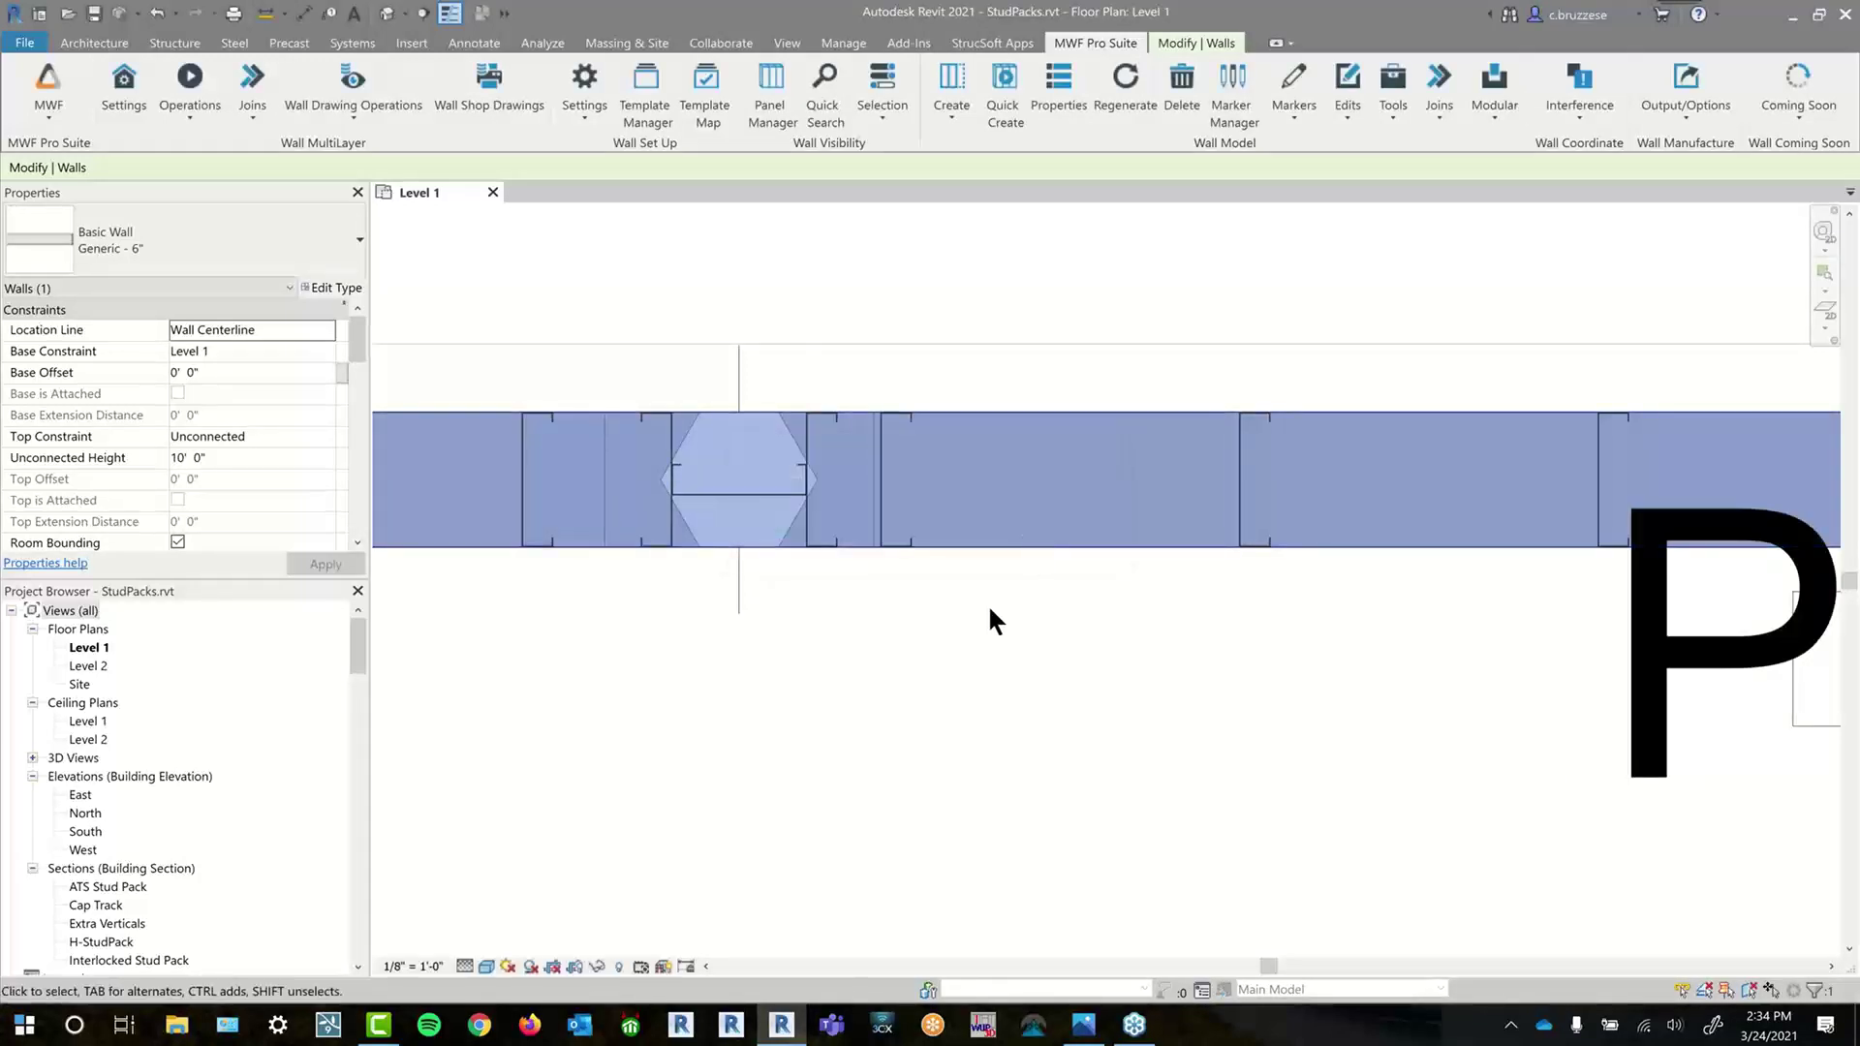
key(3)
key(d)
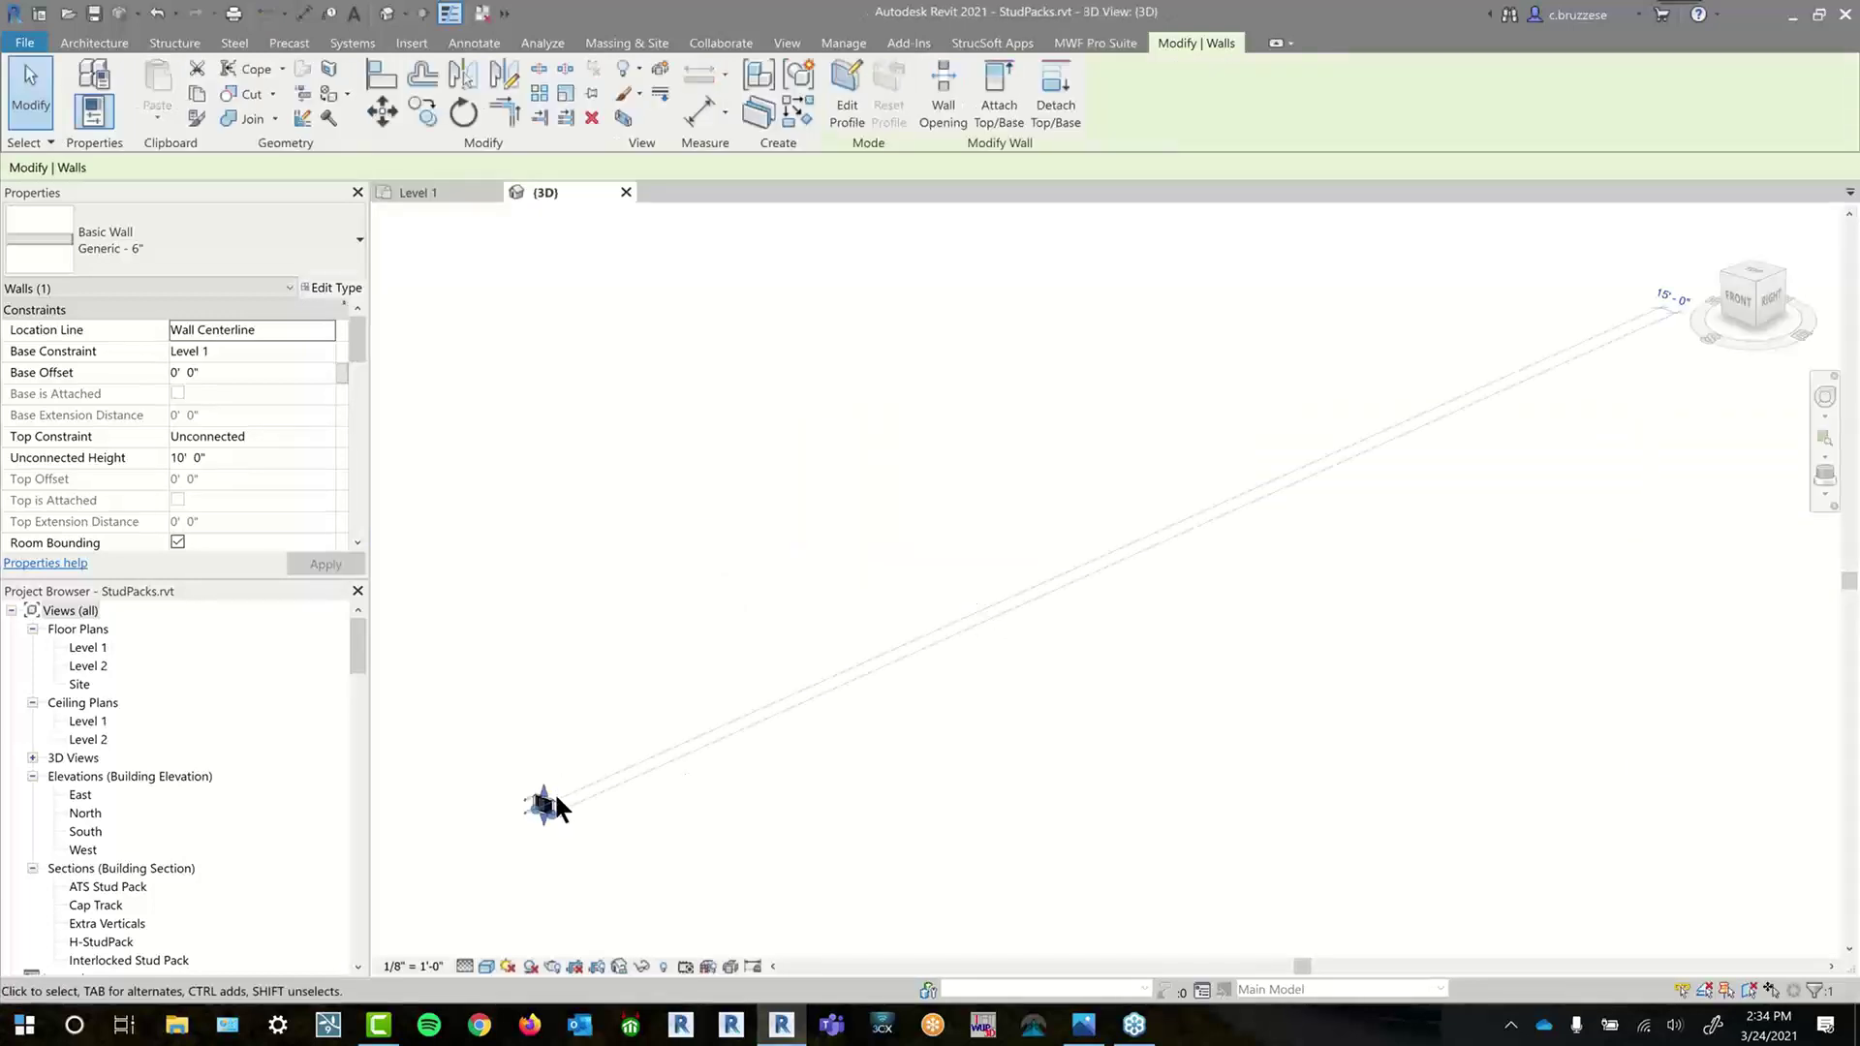
- Zoom in on Panel6's stud pack and inspect its stud column, bottom track and base clip
scroll(550, 866, up, 10)
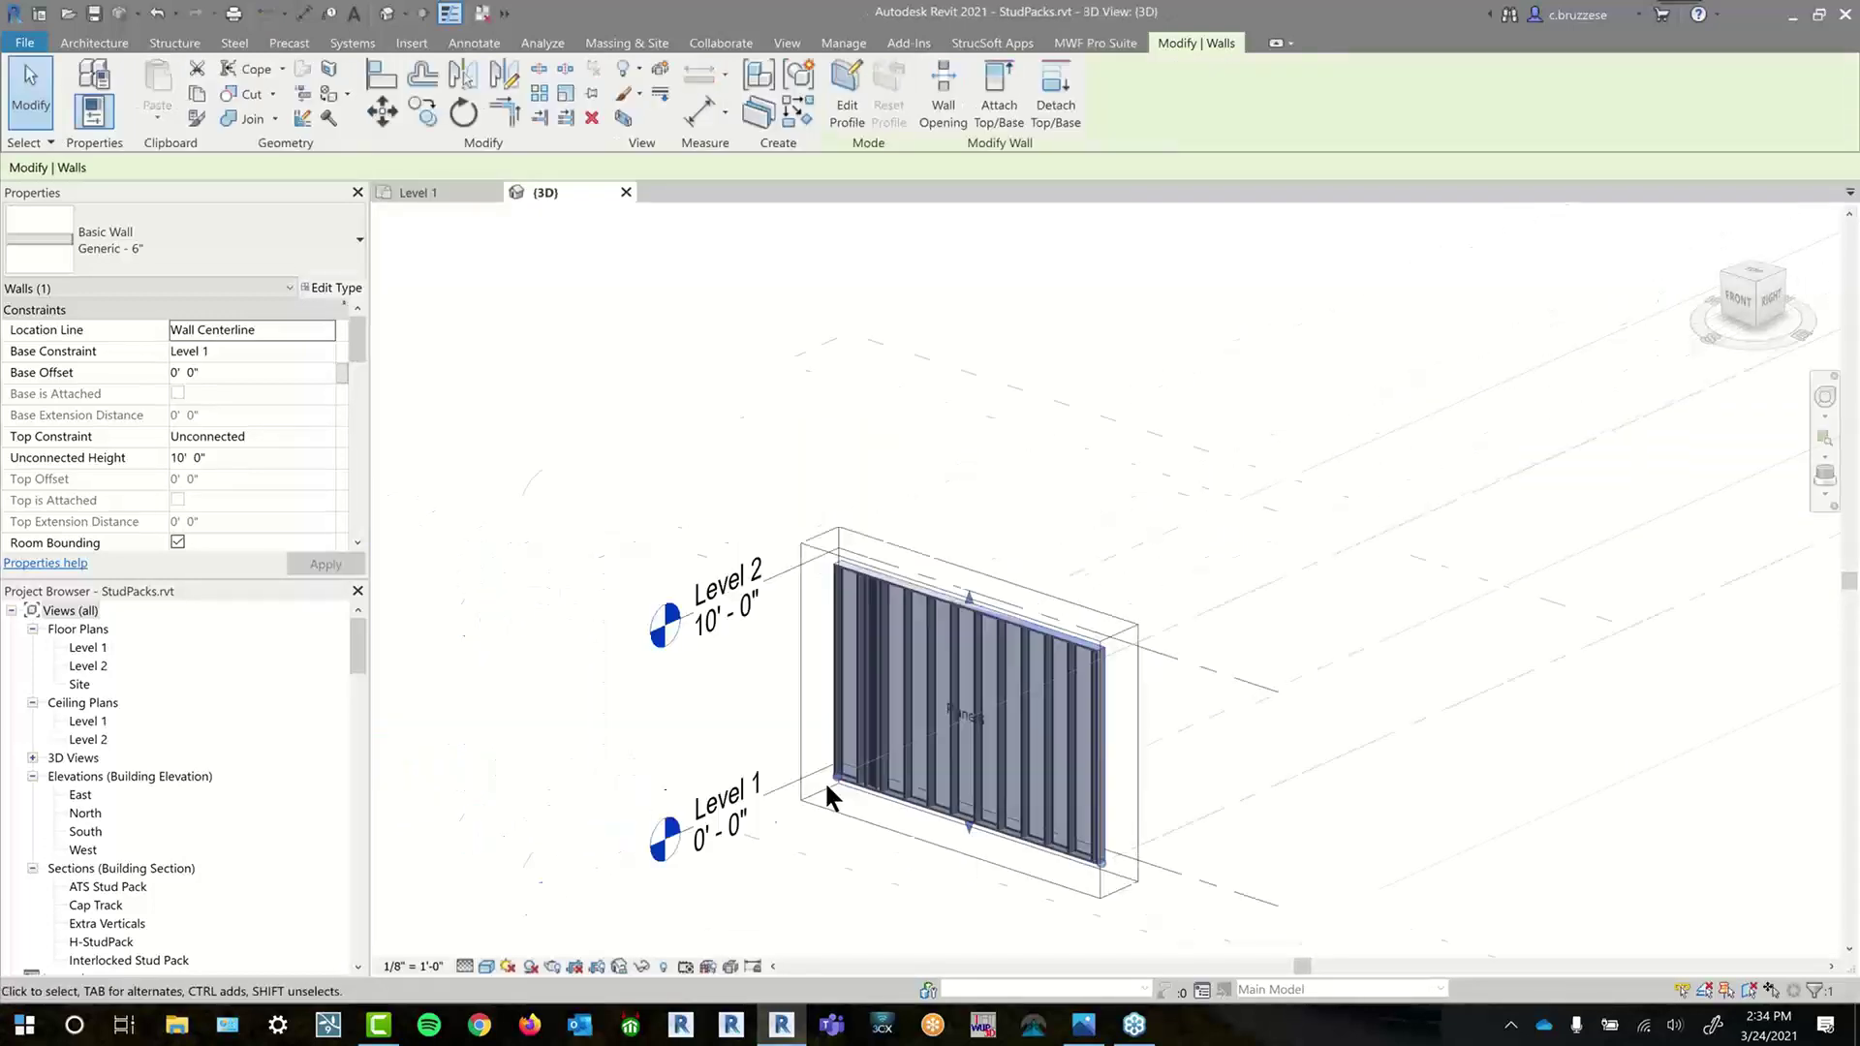
scroll(887, 788, up, 8)
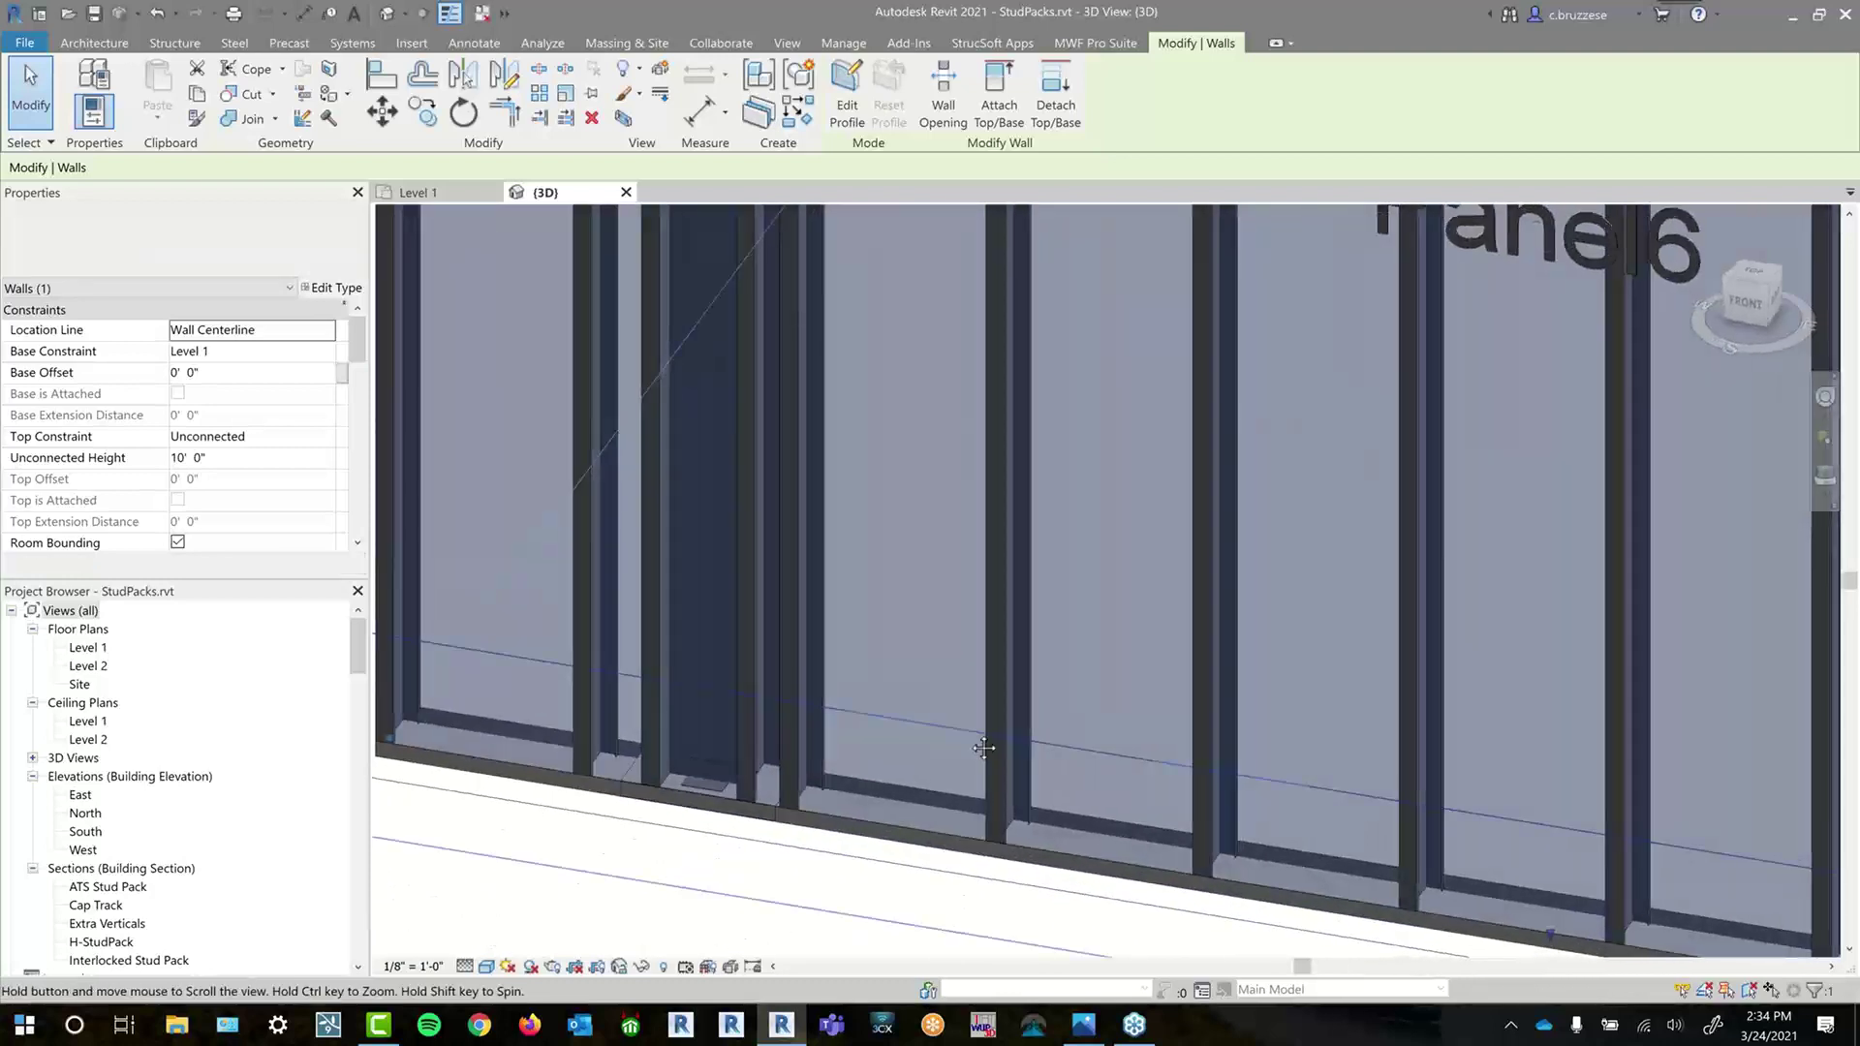
middle_drag(983, 747, 1148, 717)
scroll(771, 863, up, 4)
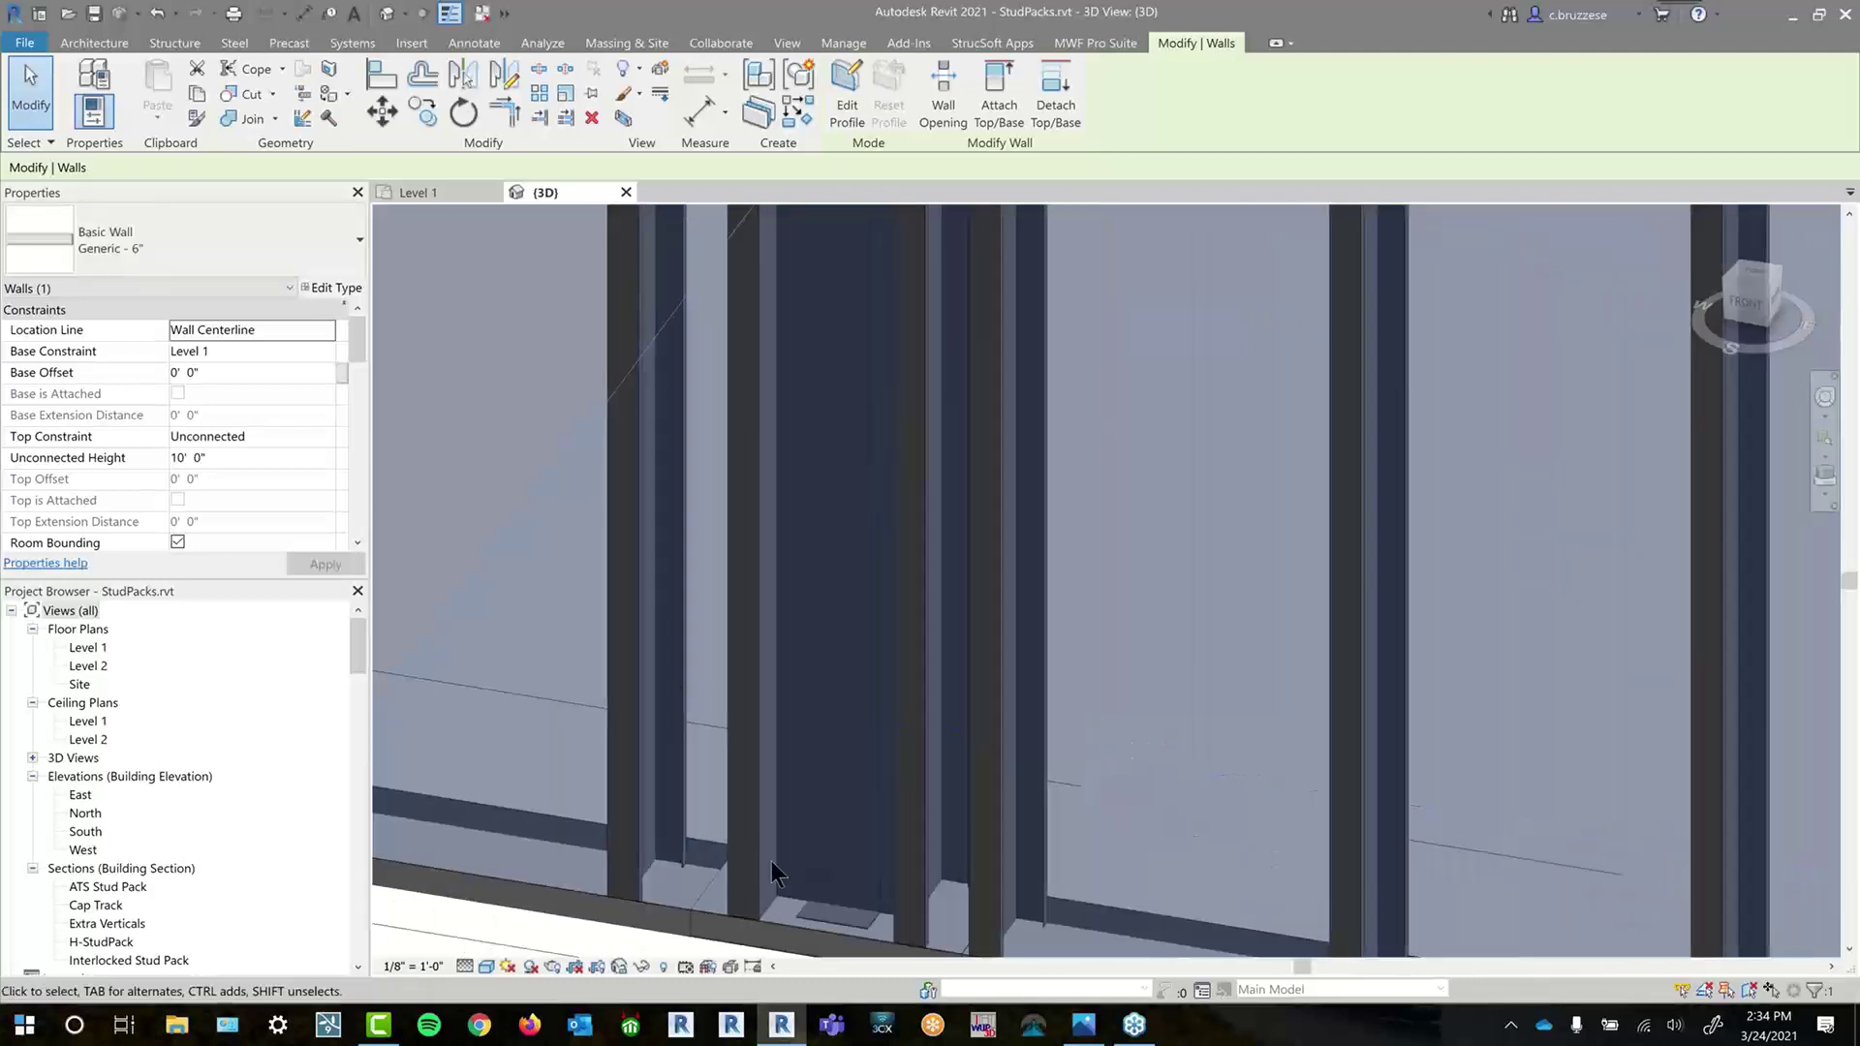
click(749, 849)
middle_drag(749, 850, 1058, 741)
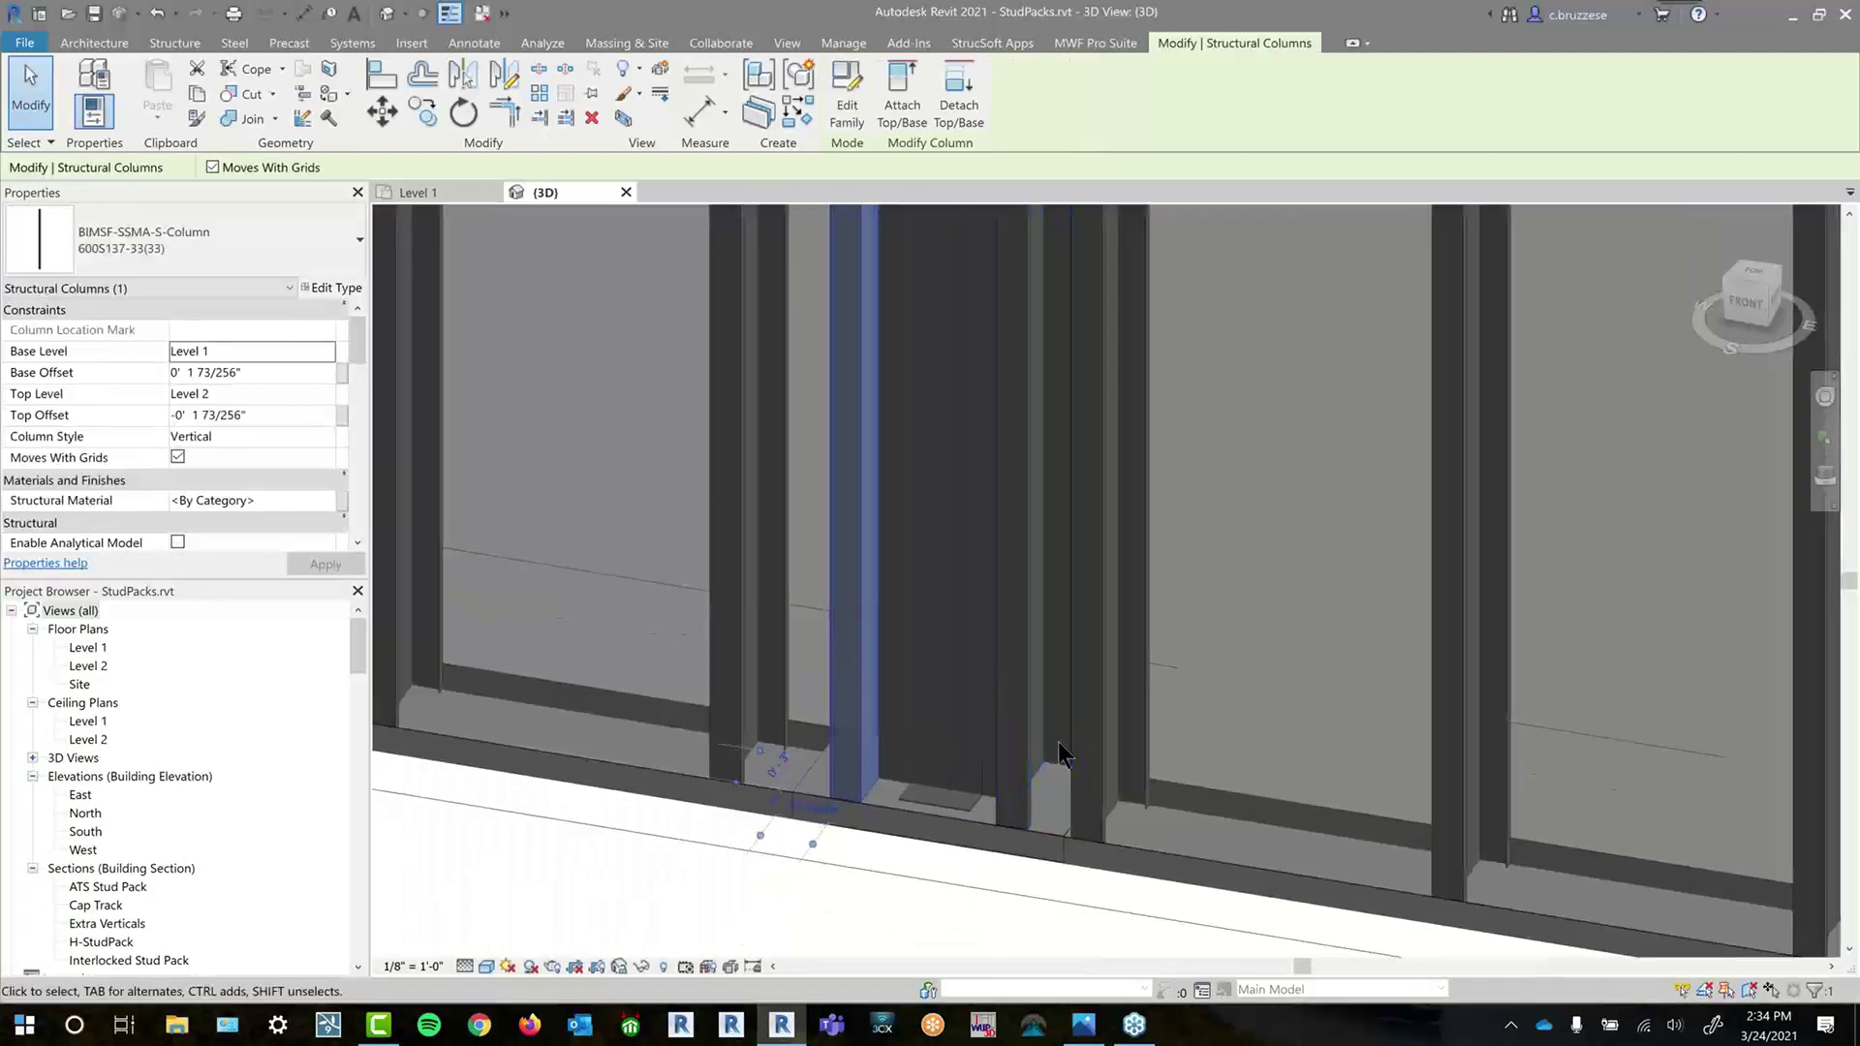
click(807, 779)
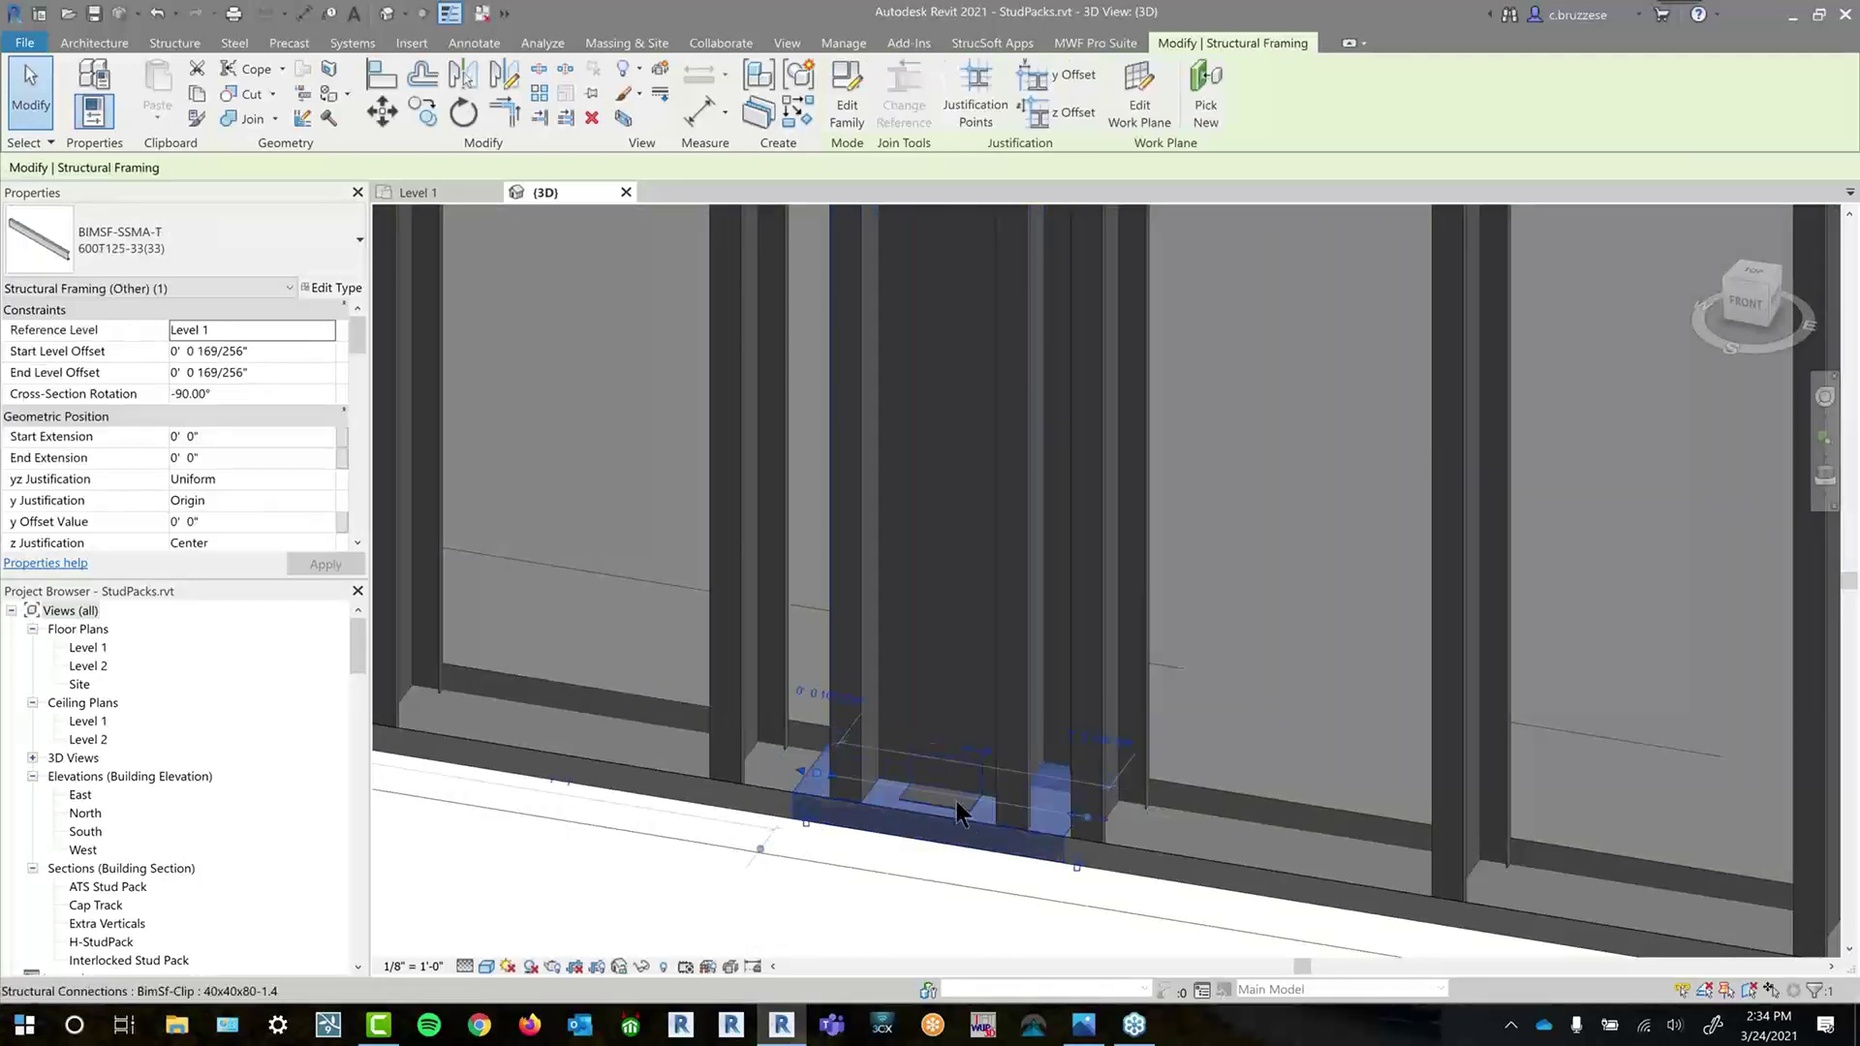
click(957, 801)
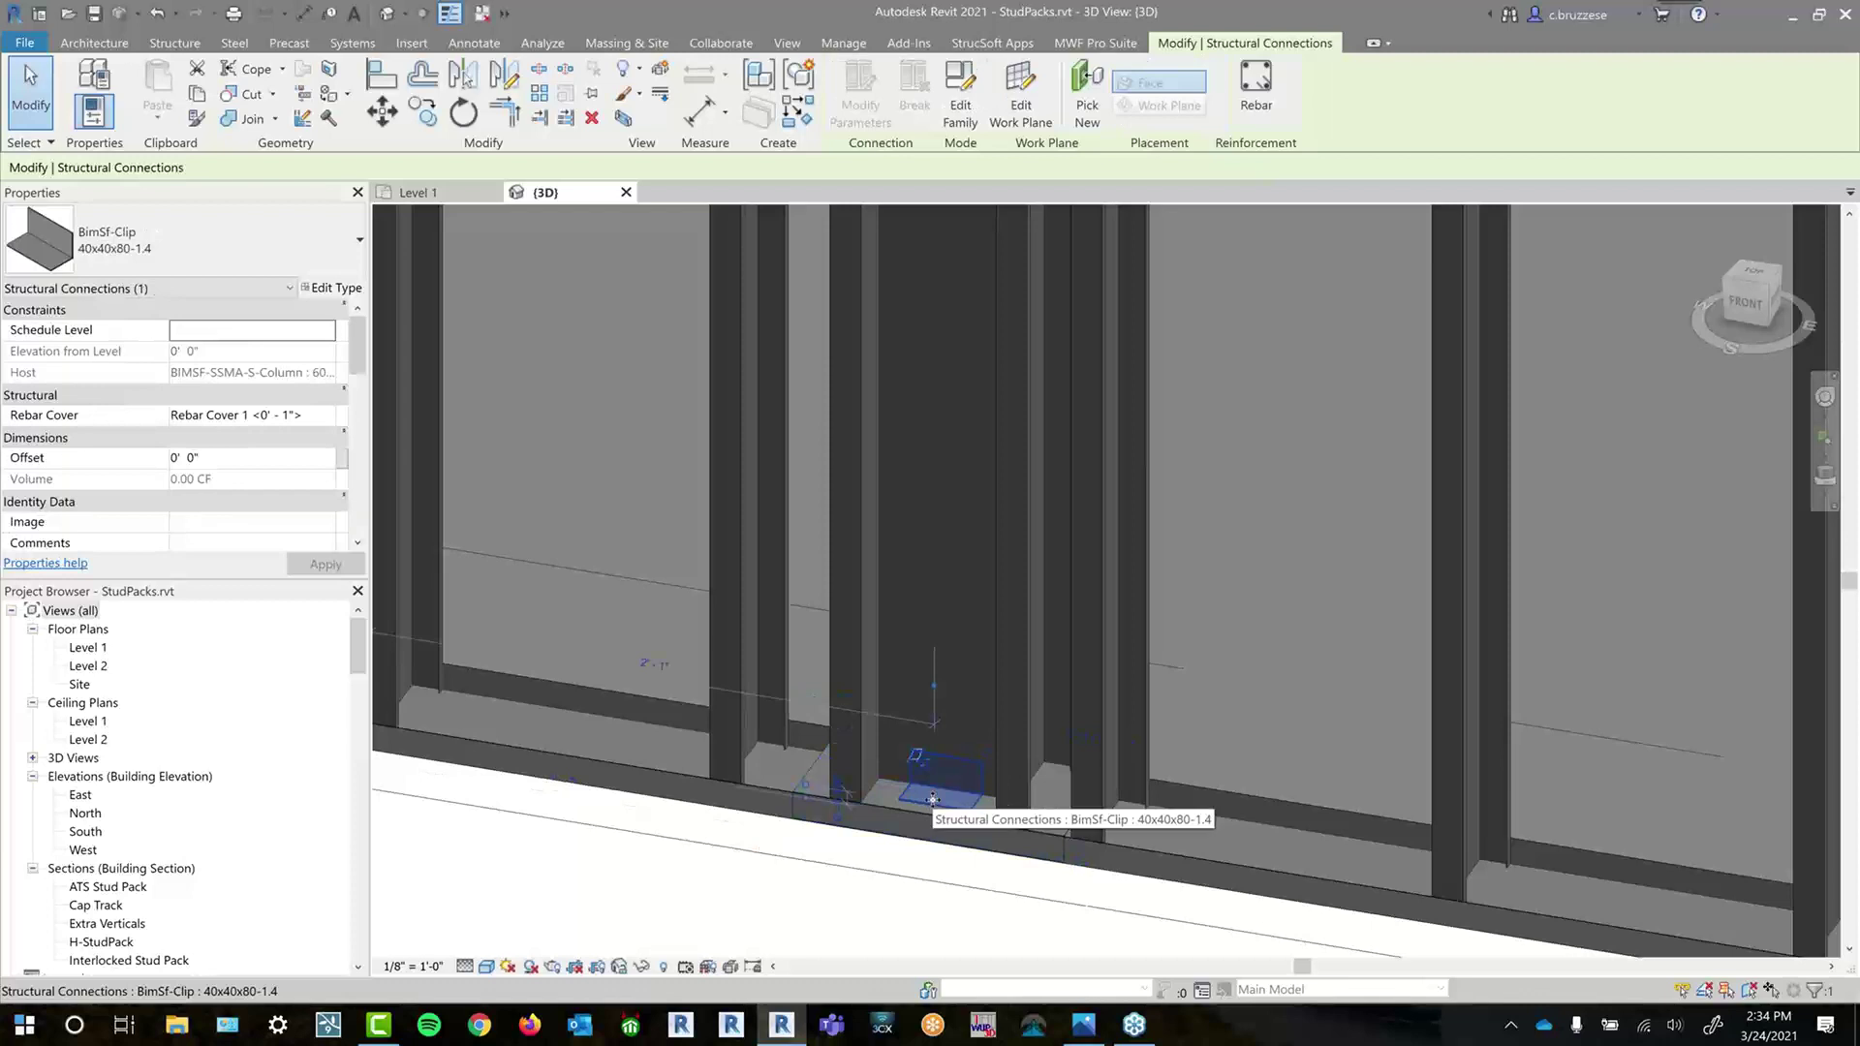
- At the wall top, temporarily hide the top track and inspect the short track and top clip
scroll(1046, 758, down, 3)
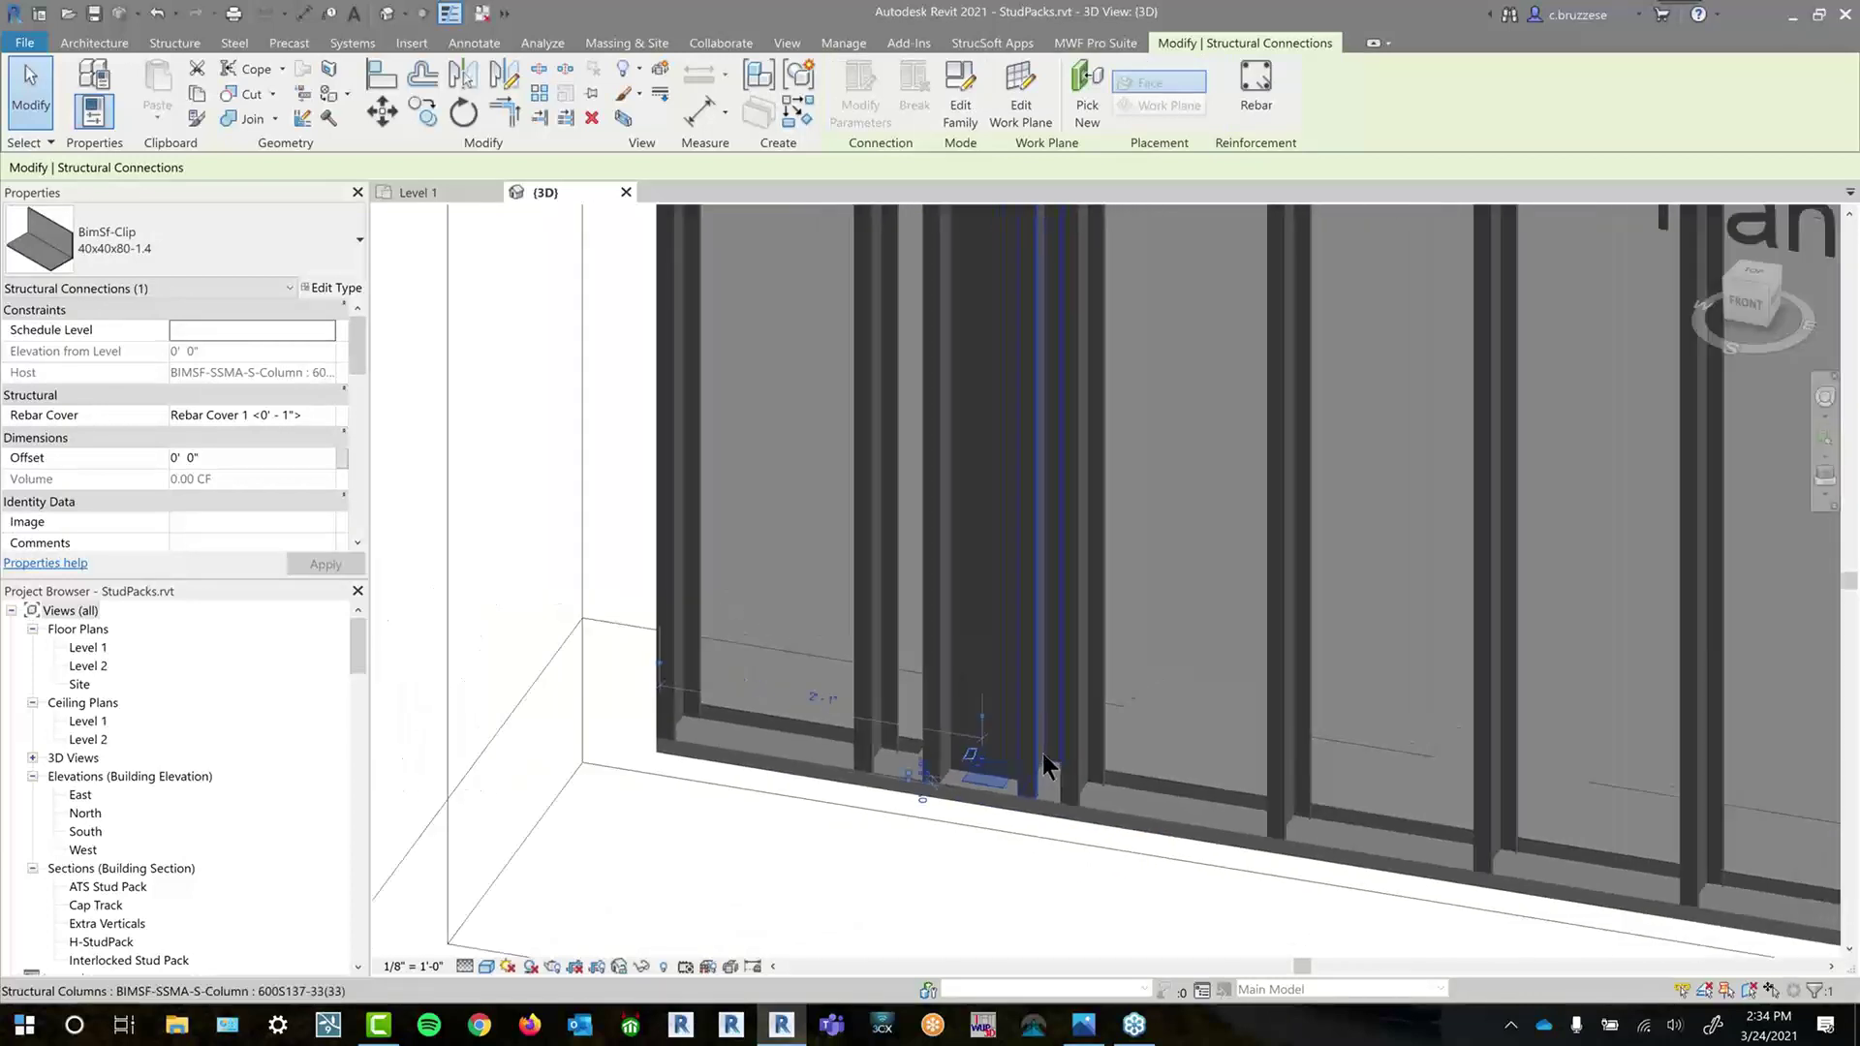
middle_drag(1112, 495, 1130, 847)
scroll(1066, 455, down, 2)
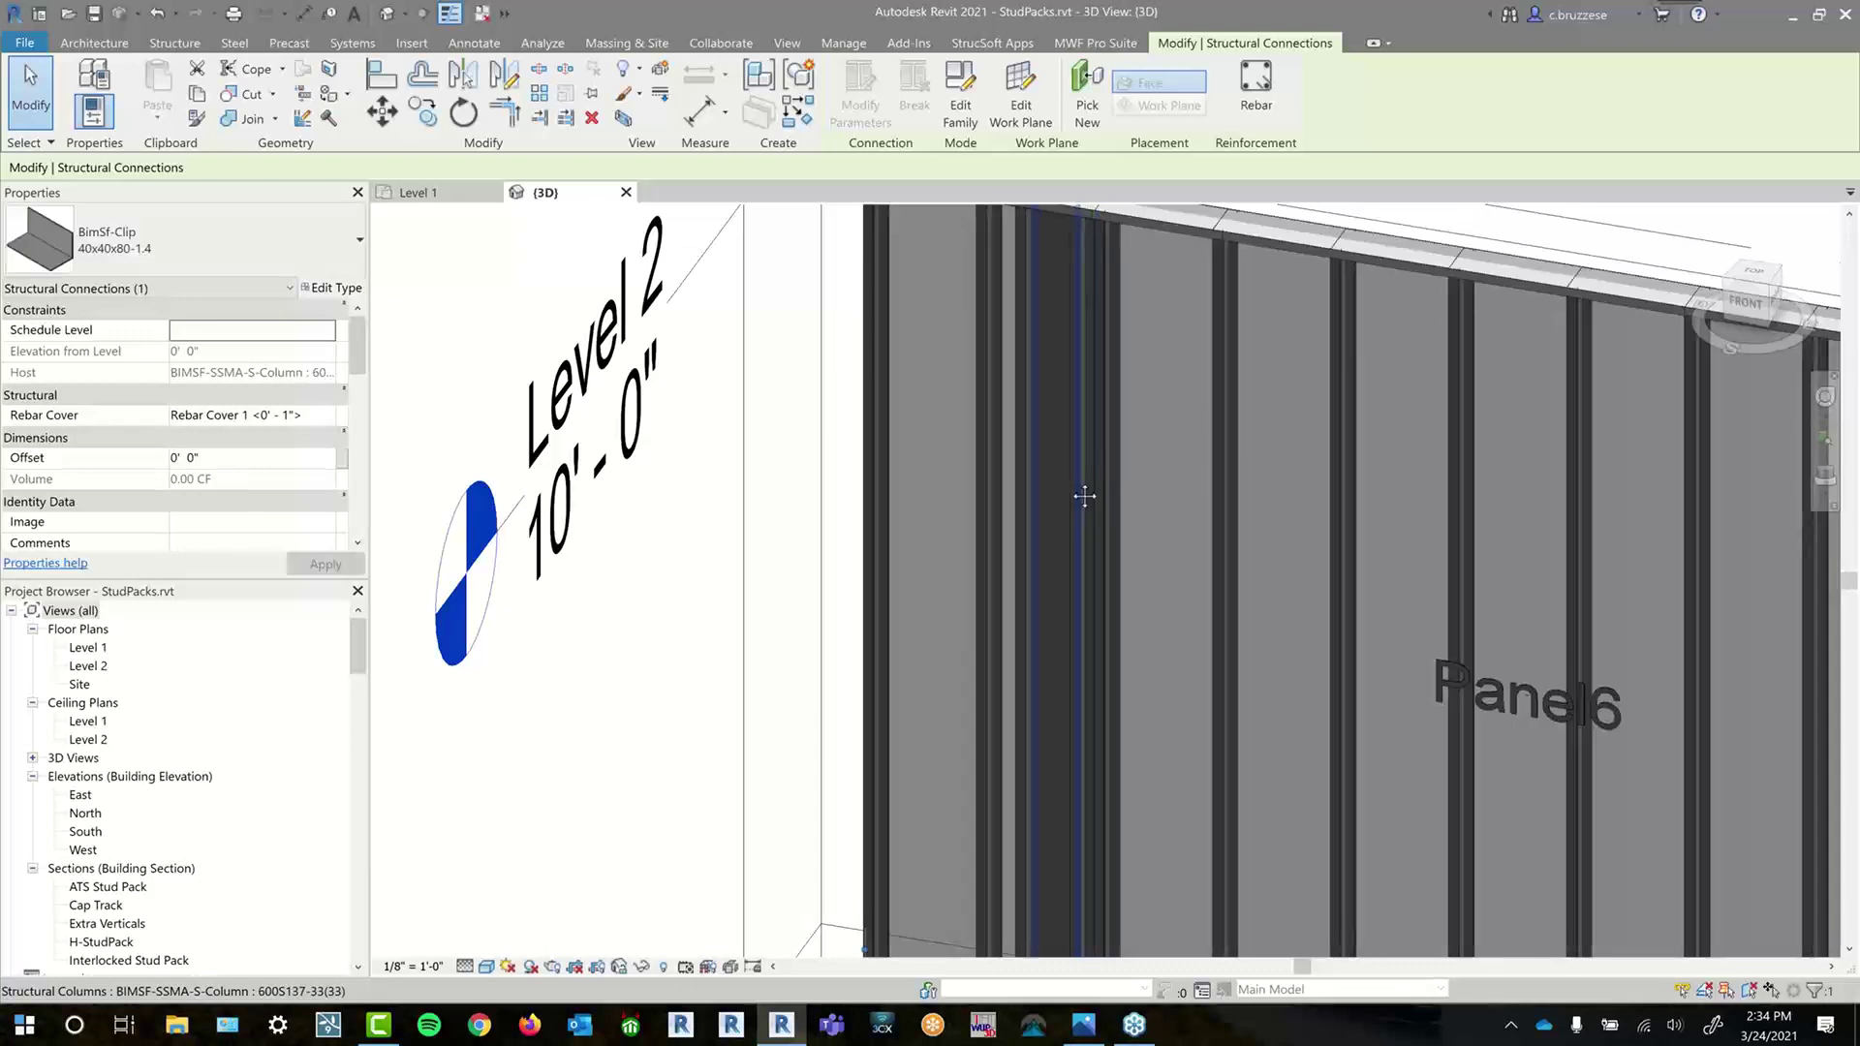
click(1180, 514)
shift+middle_drag(1180, 514, 1341, 736)
scroll(1175, 690, up, 3)
key(h)
key(h)
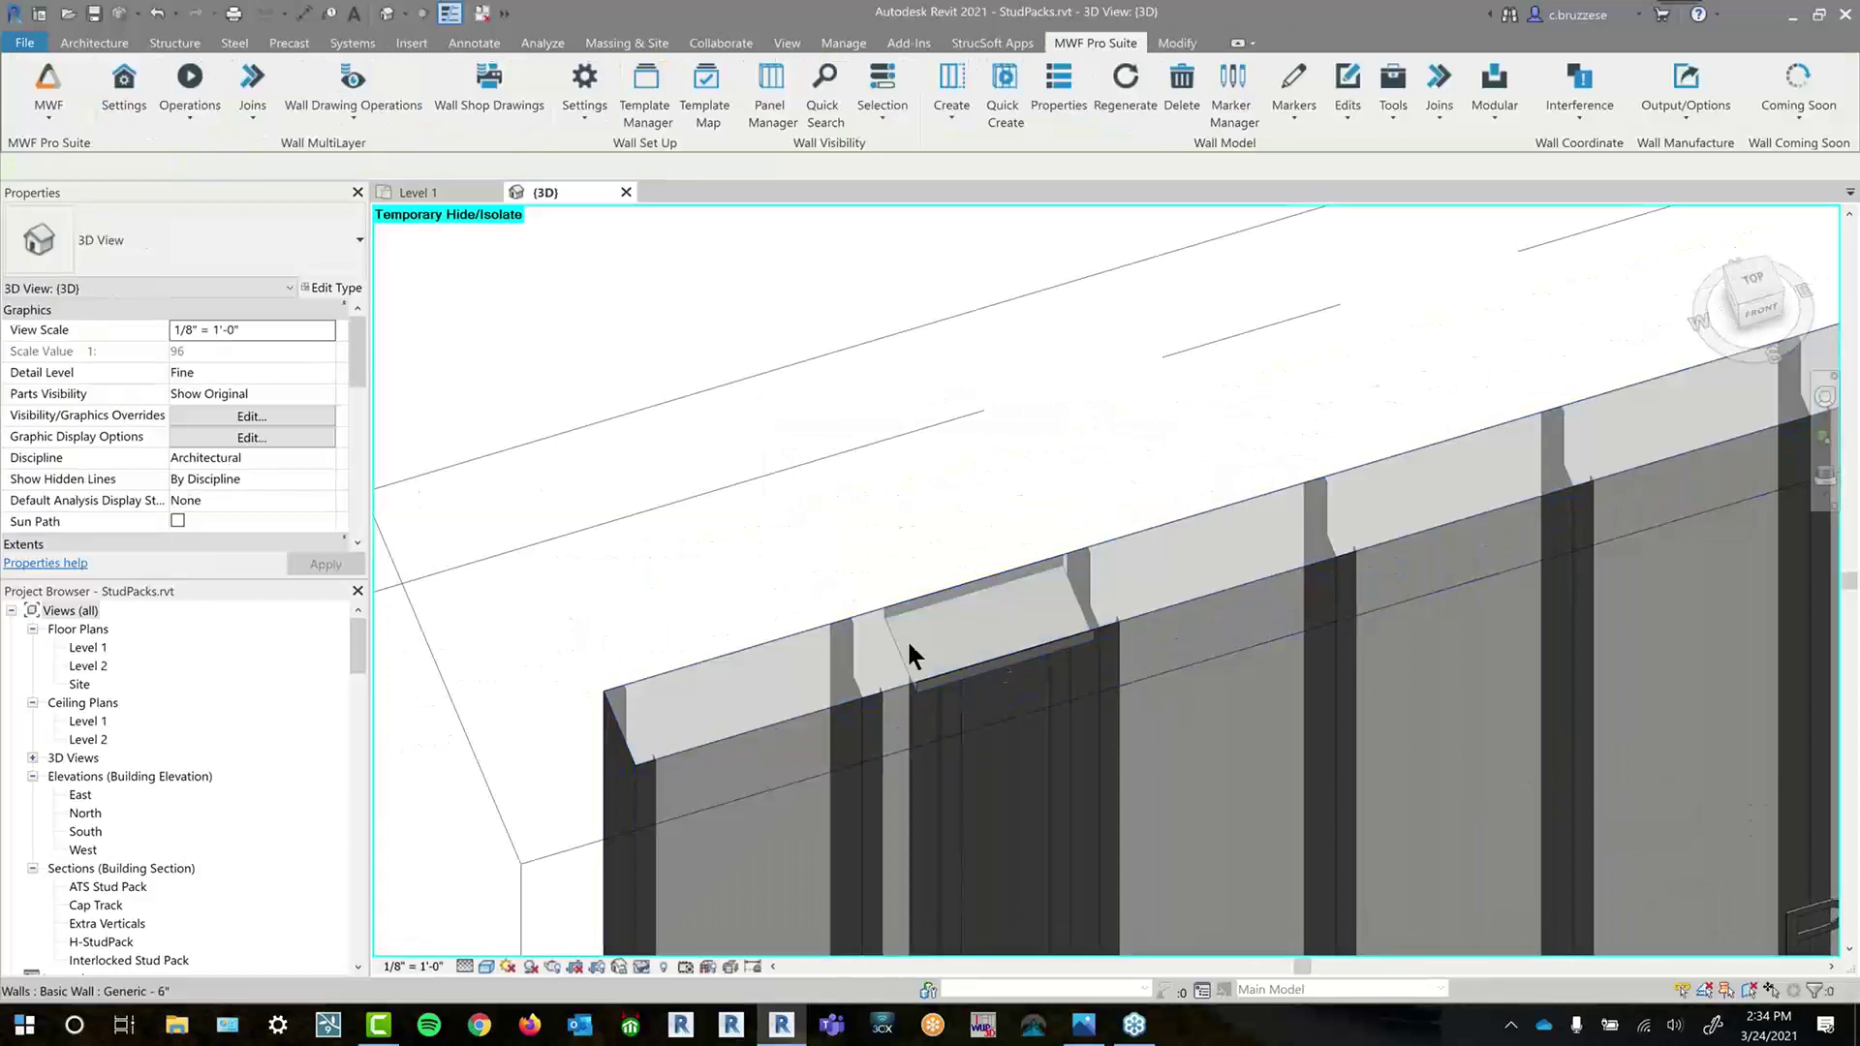
click(903, 633)
shift+middle_drag(903, 634, 1145, 382)
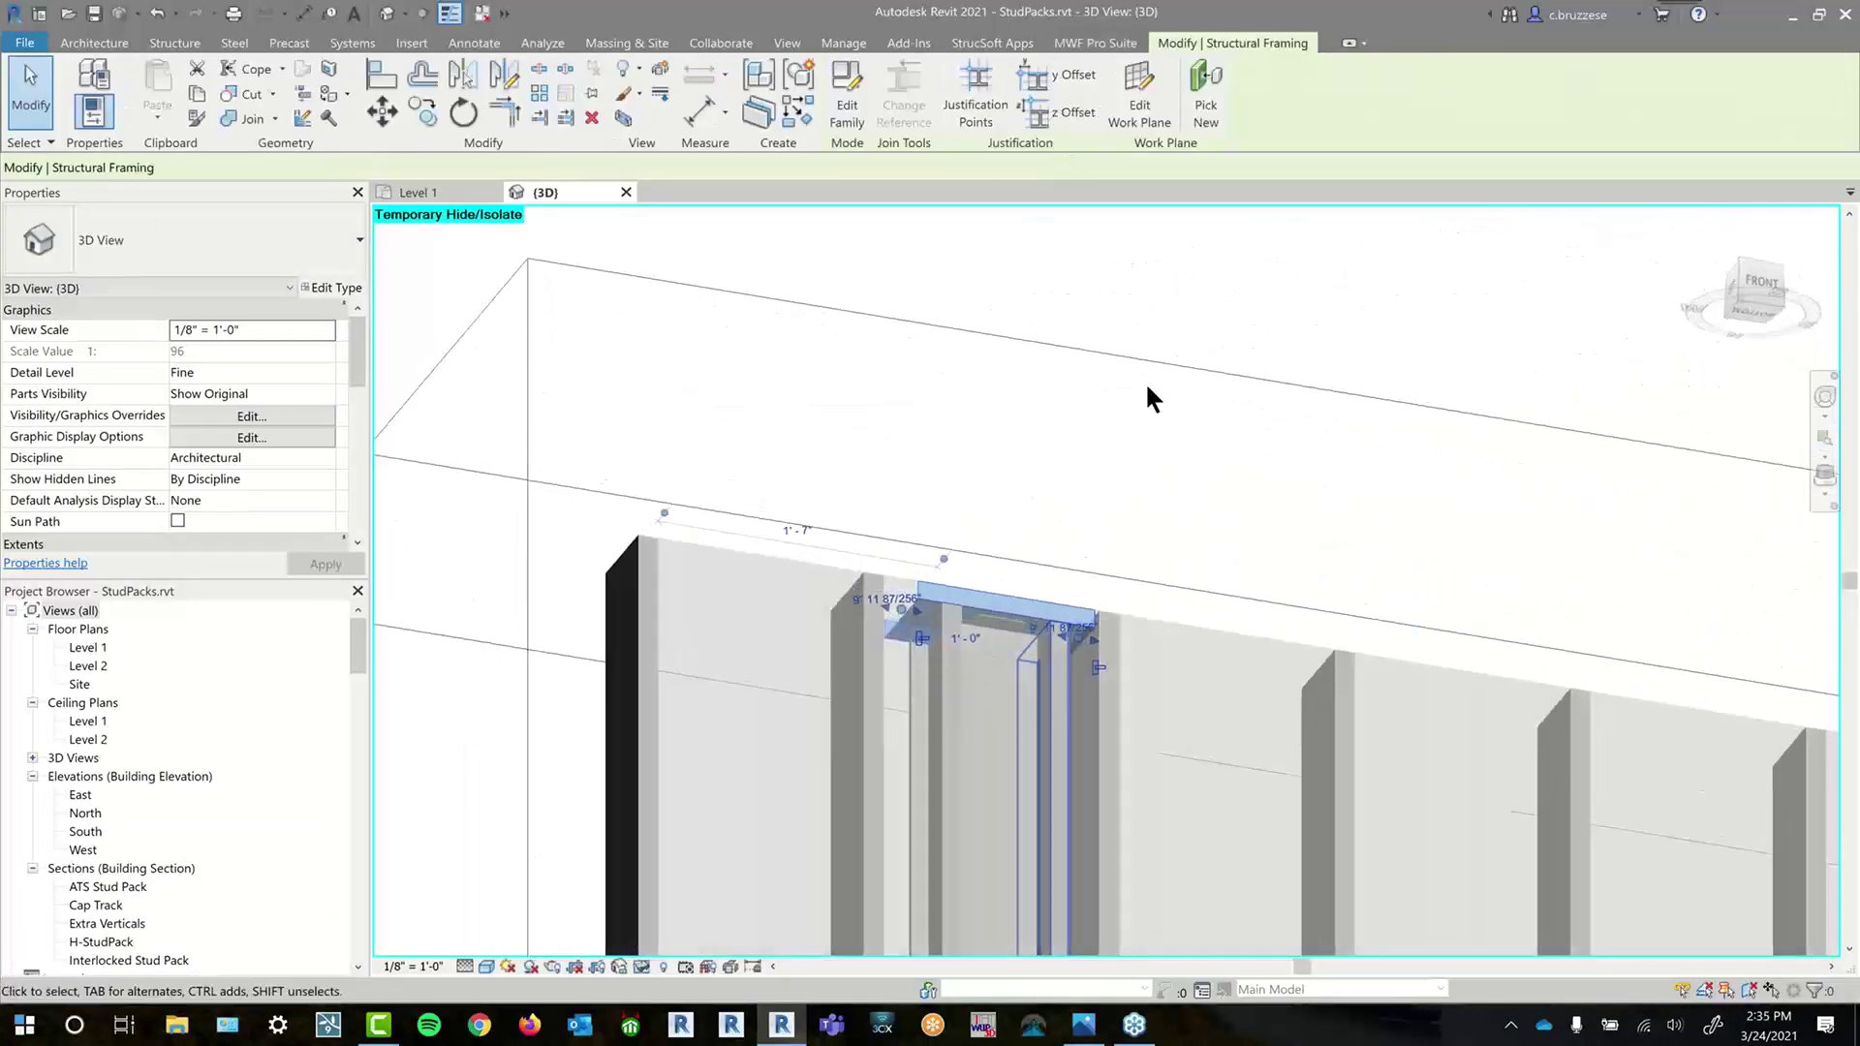
click(1013, 642)
scroll(1021, 690, down, 2)
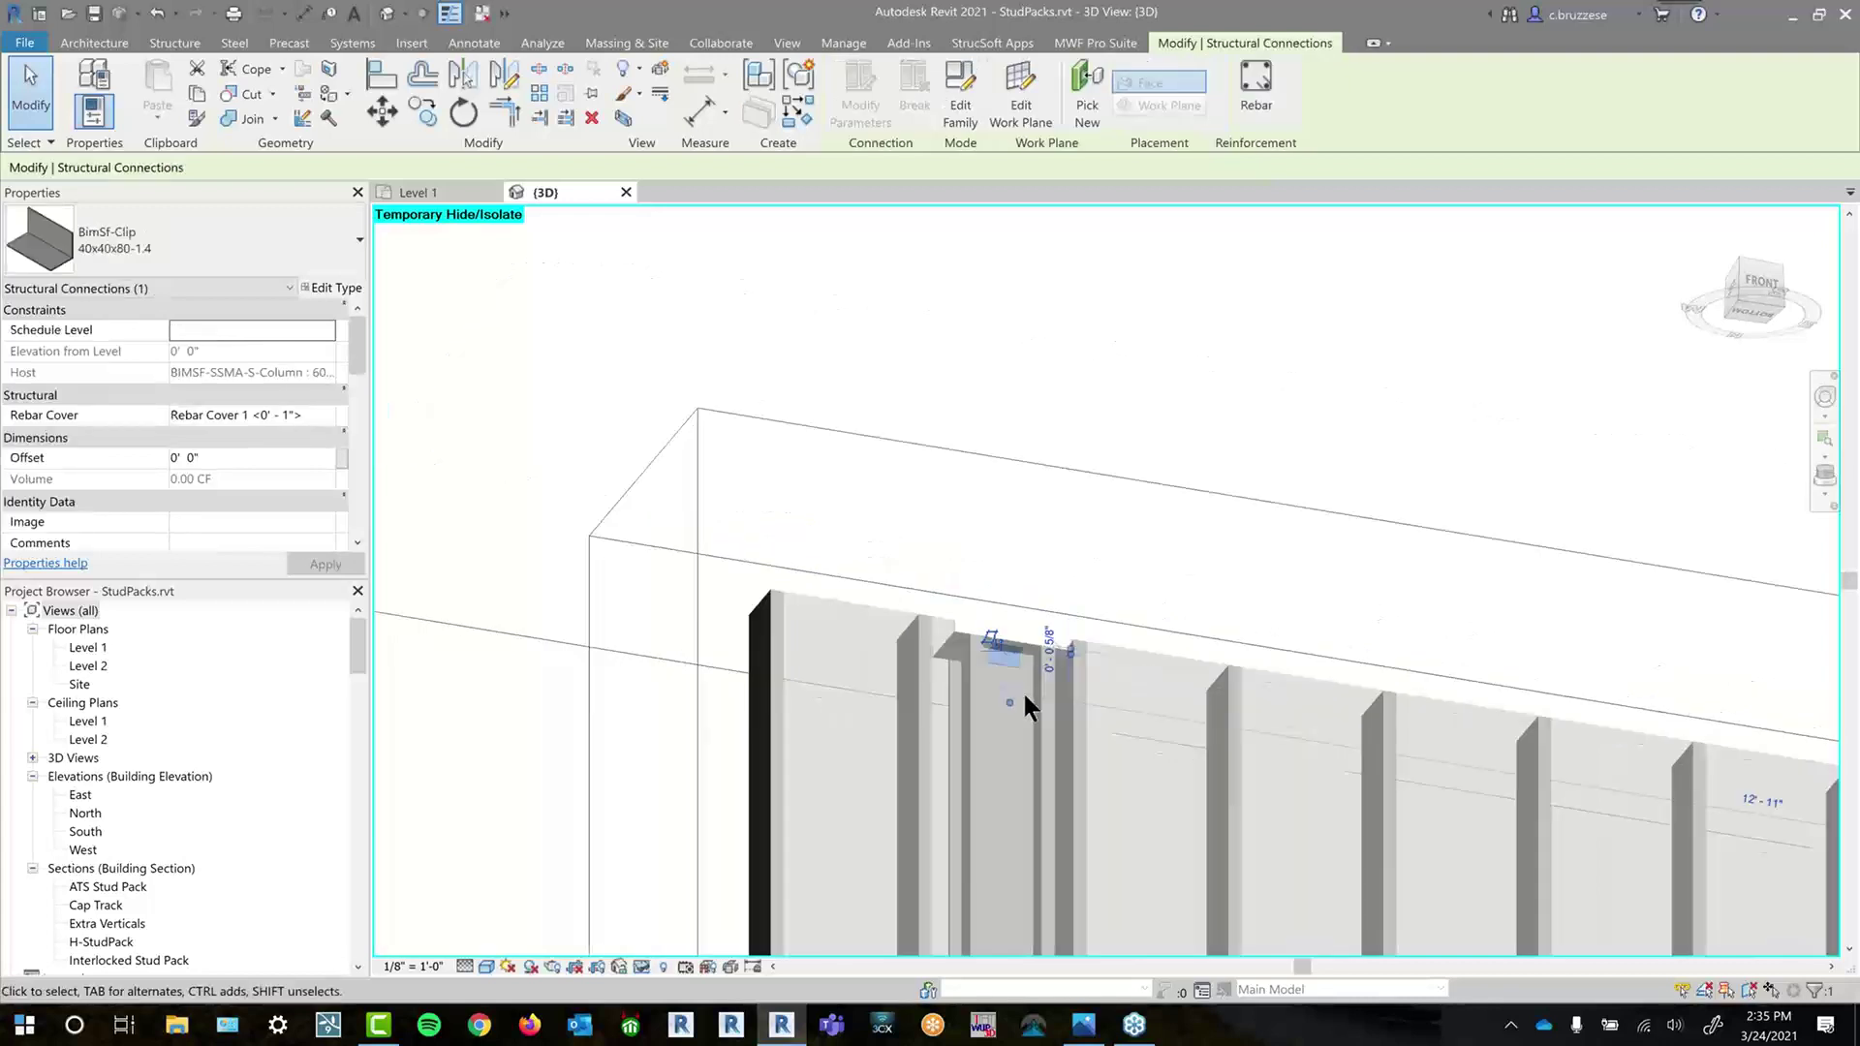
middle_drag(1040, 710, 1009, 637)
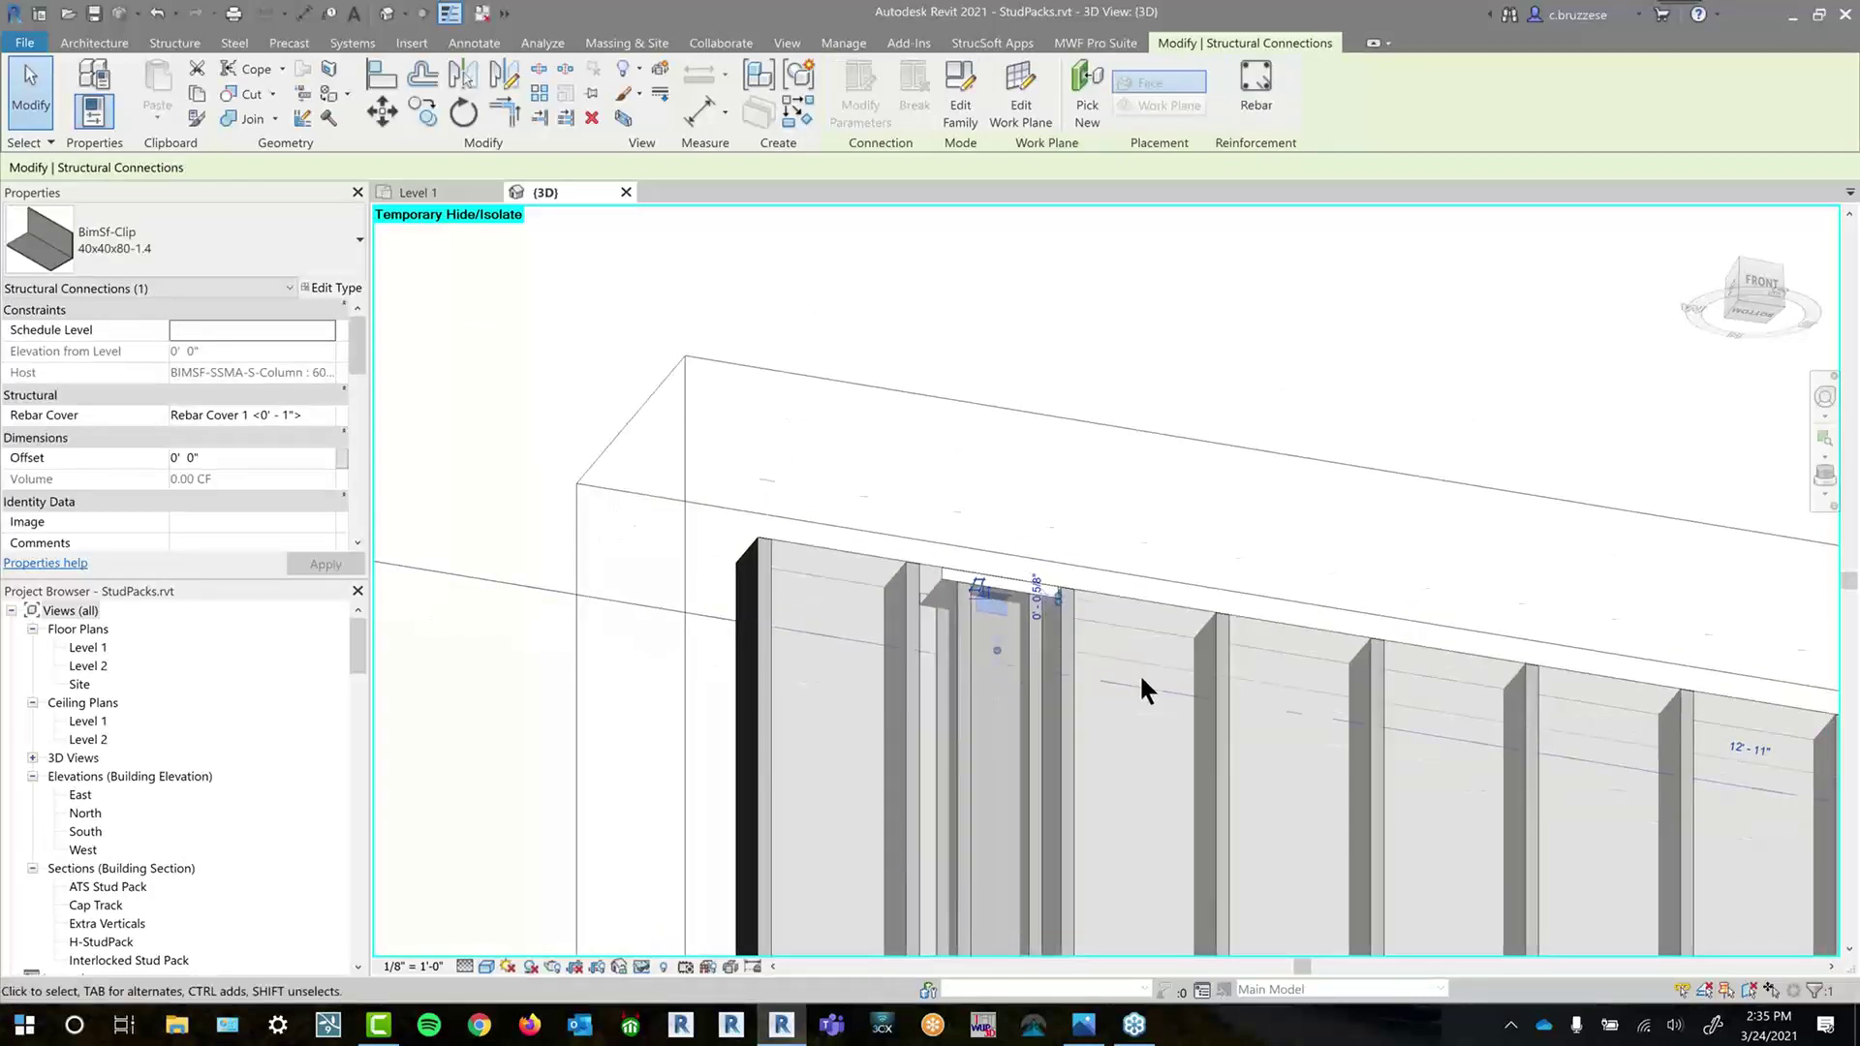
middle_drag(1136, 672, 1096, 534)
scroll(1080, 636, down, 2)
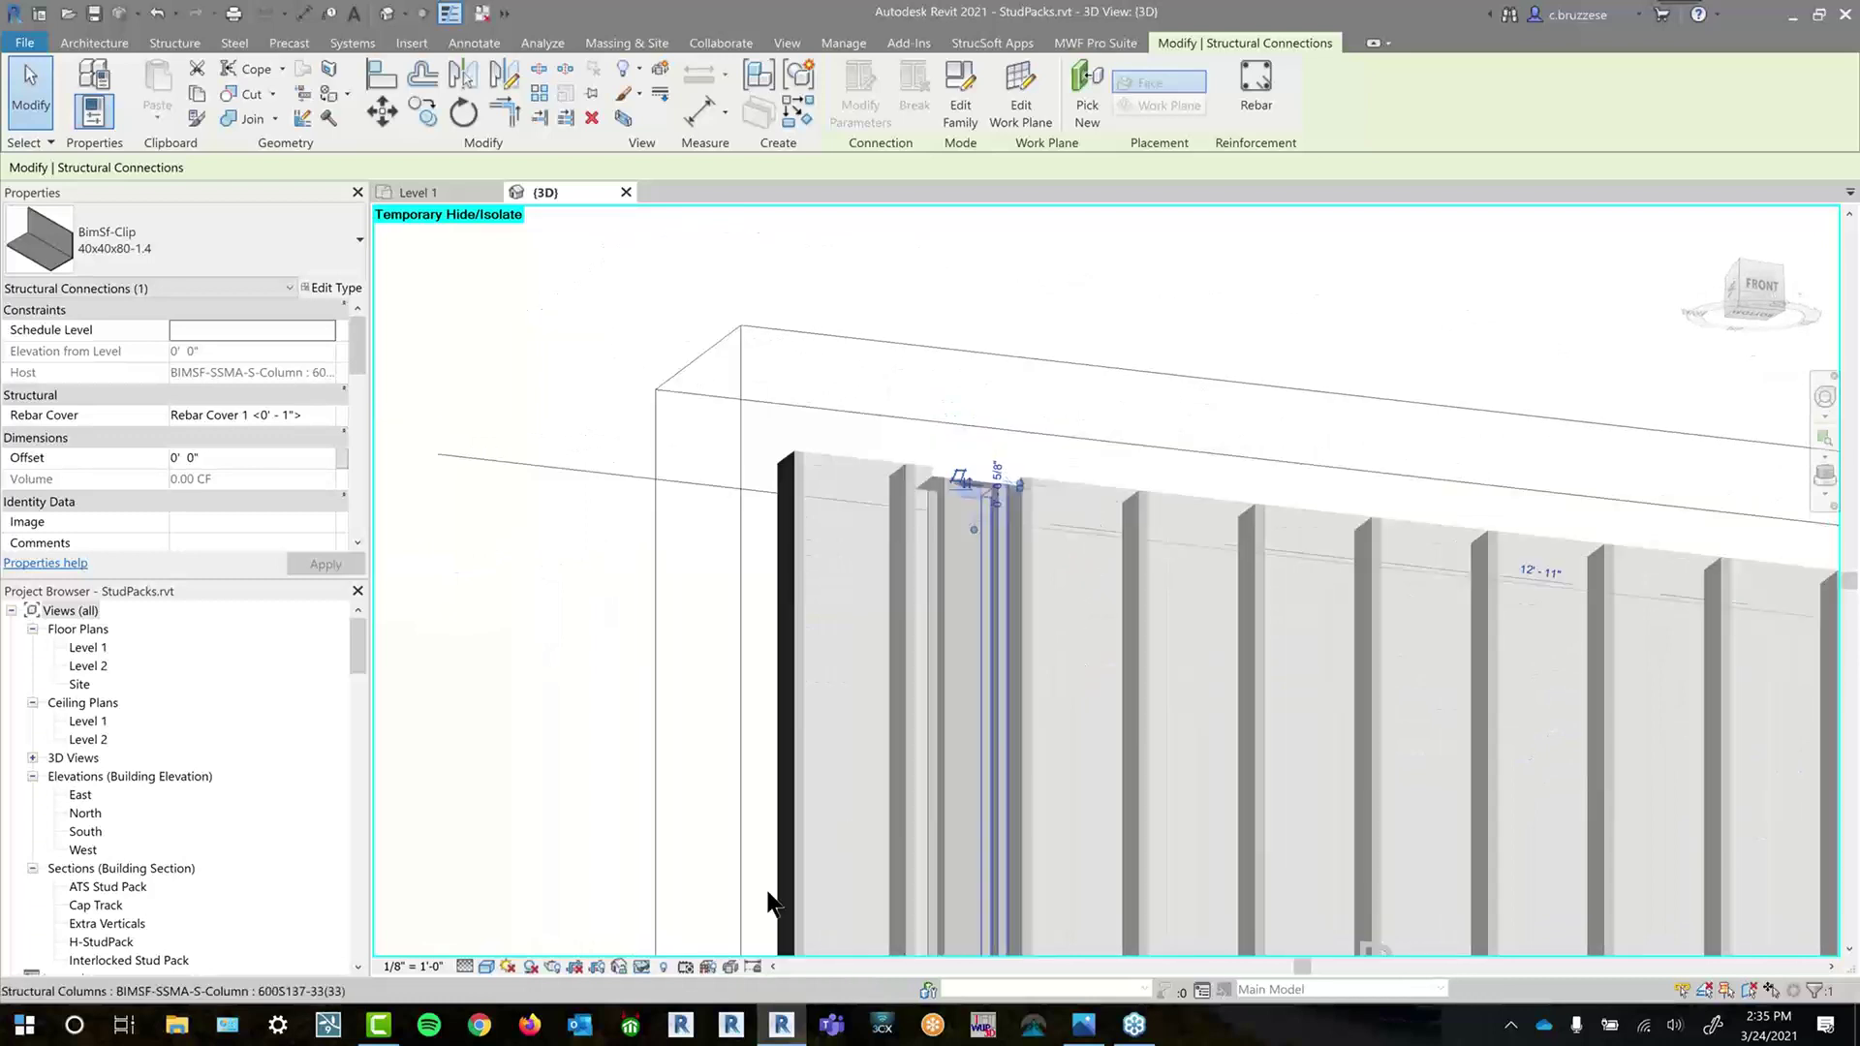
- Restore the hidden top track and re-check the pack's stud column and short top track
click(642, 960)
click(736, 947)
key(Escape)
scroll(928, 489, up, 3)
click(939, 492)
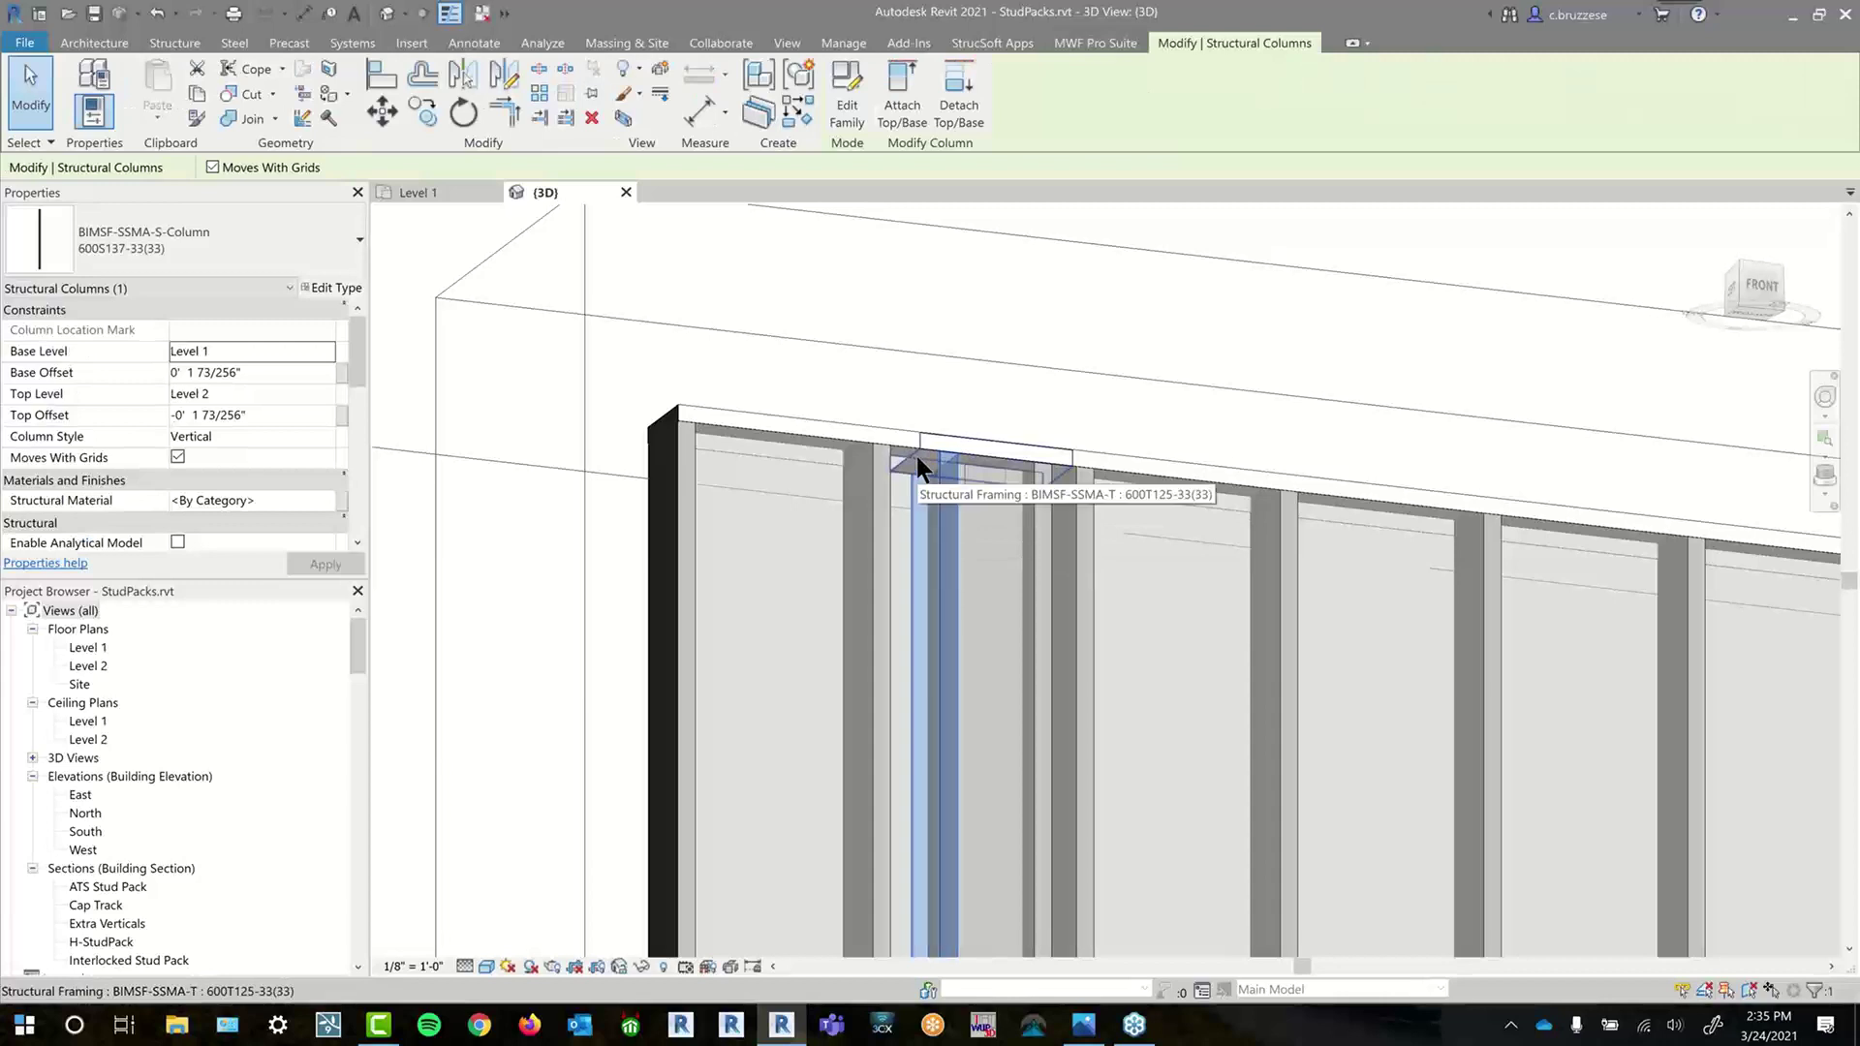
click(917, 456)
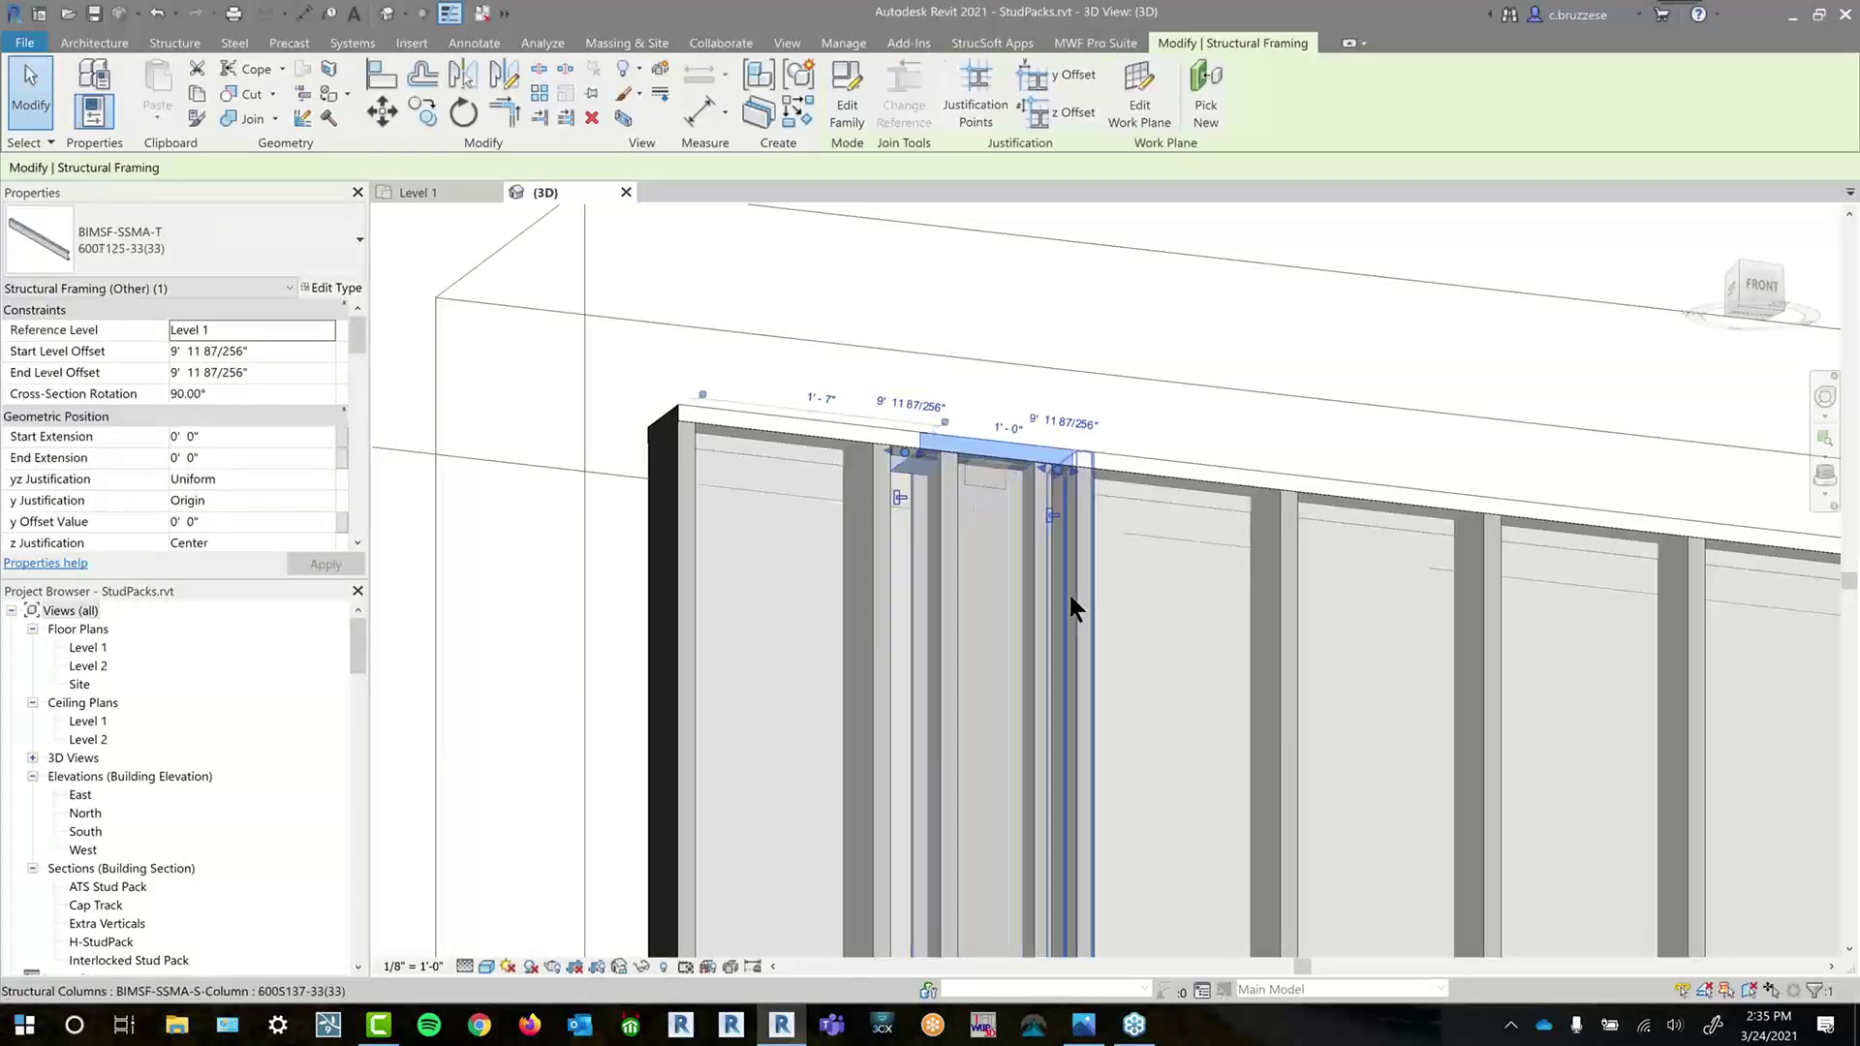
scroll(1084, 609, down, 1)
scroll(1046, 536, down, 2)
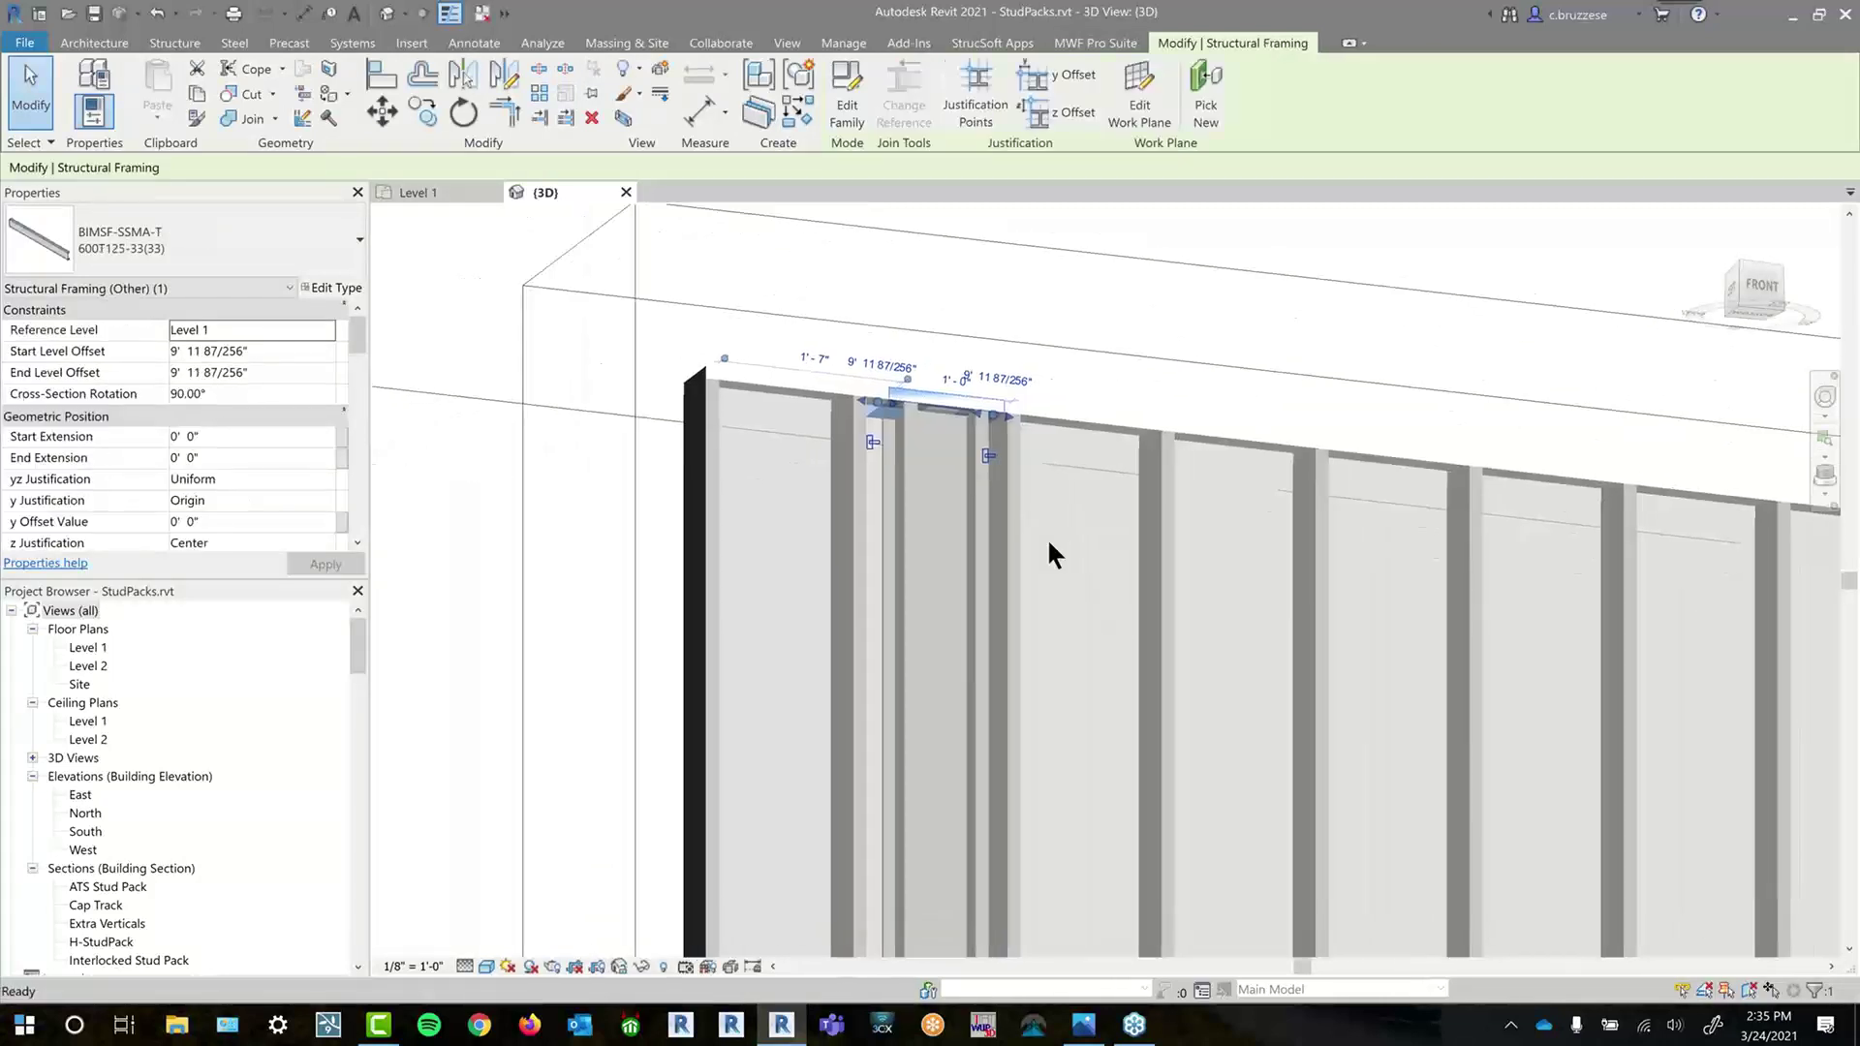
scroll(1049, 543, down, 2)
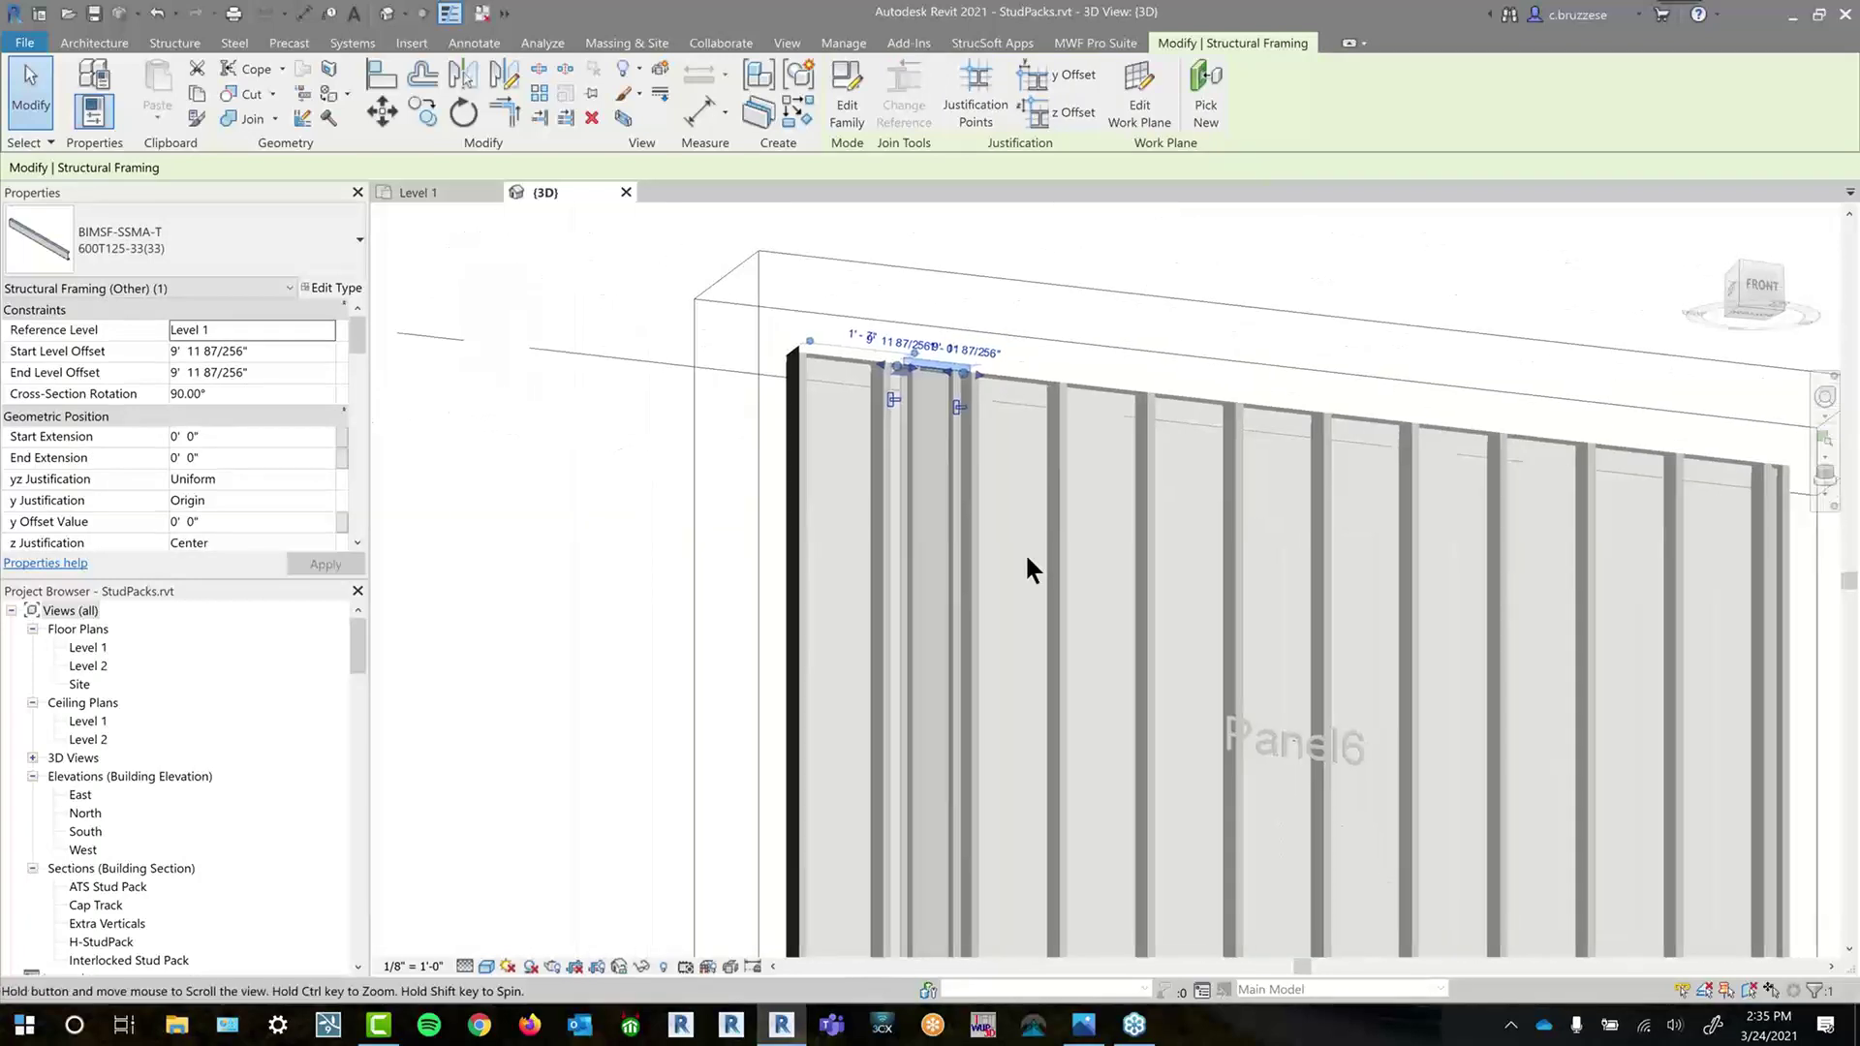
- Set the view to the ViewCube FRONT face with the whole Panel6 wall visible, then select a stud
click(1777, 291)
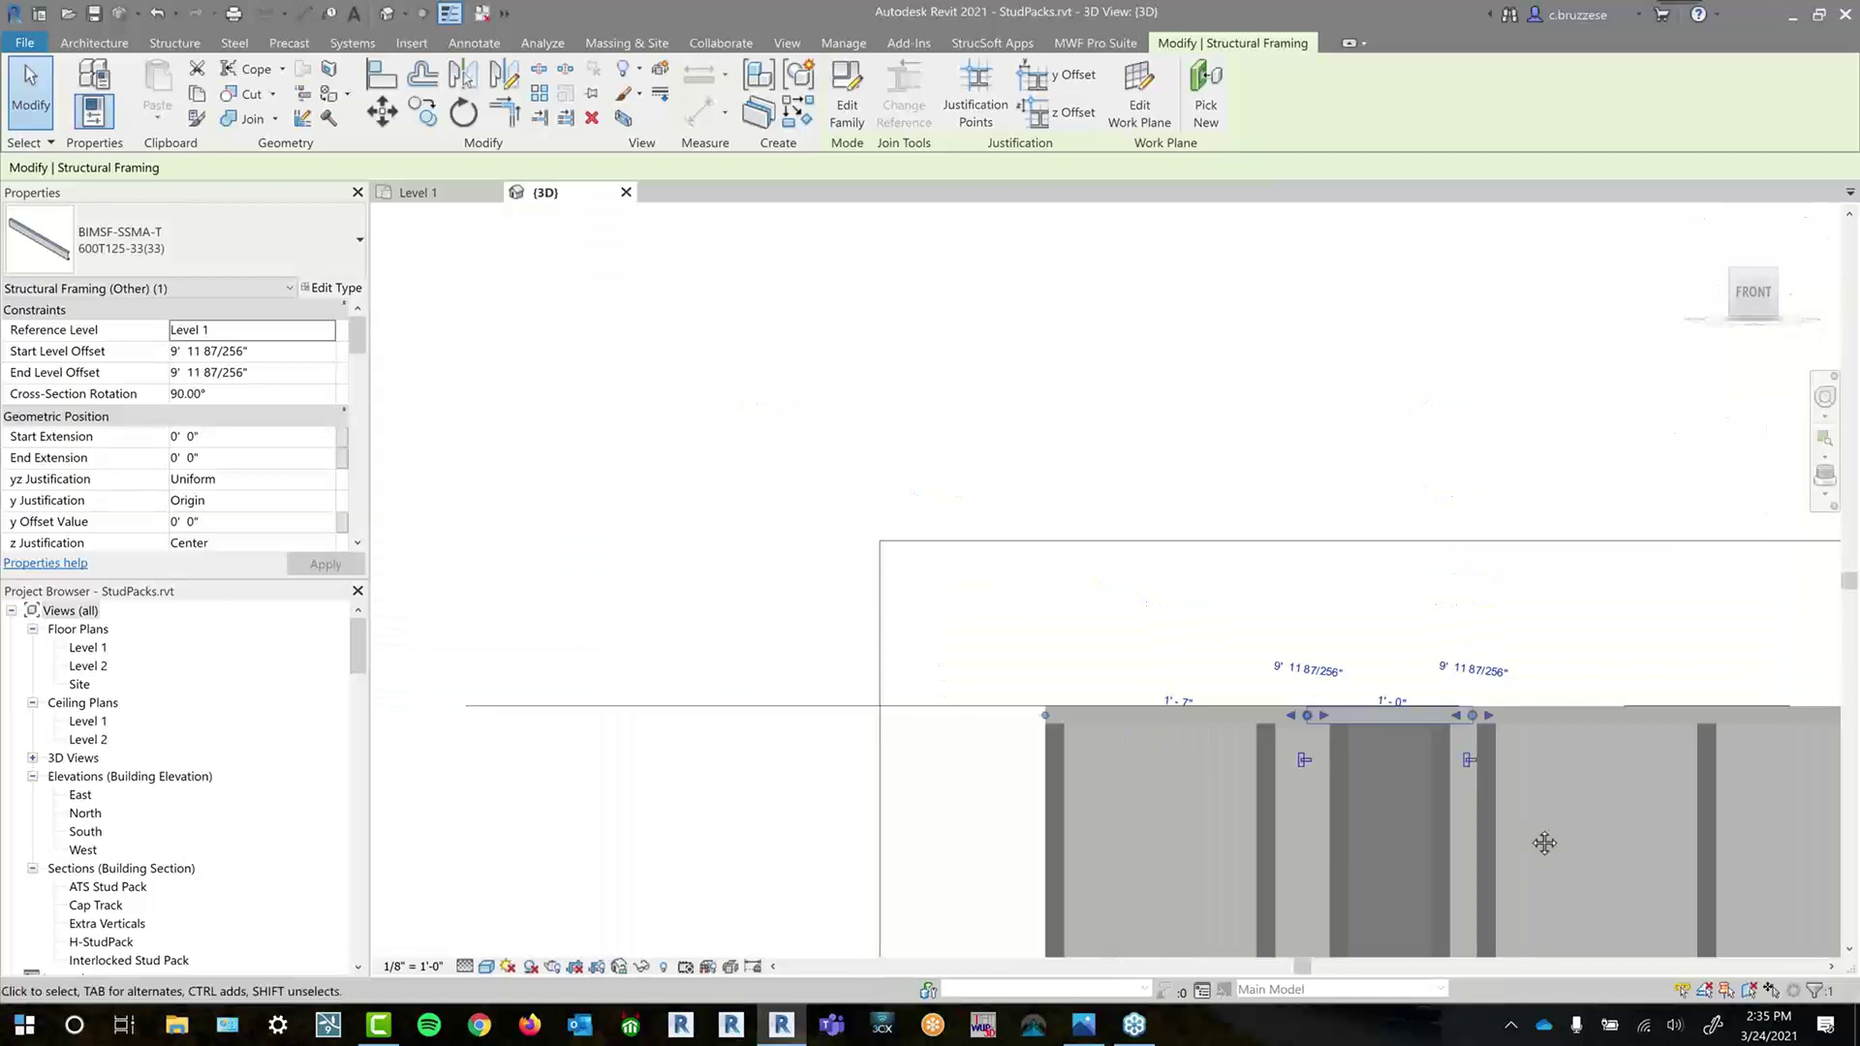
scroll(1159, 622, down, 5)
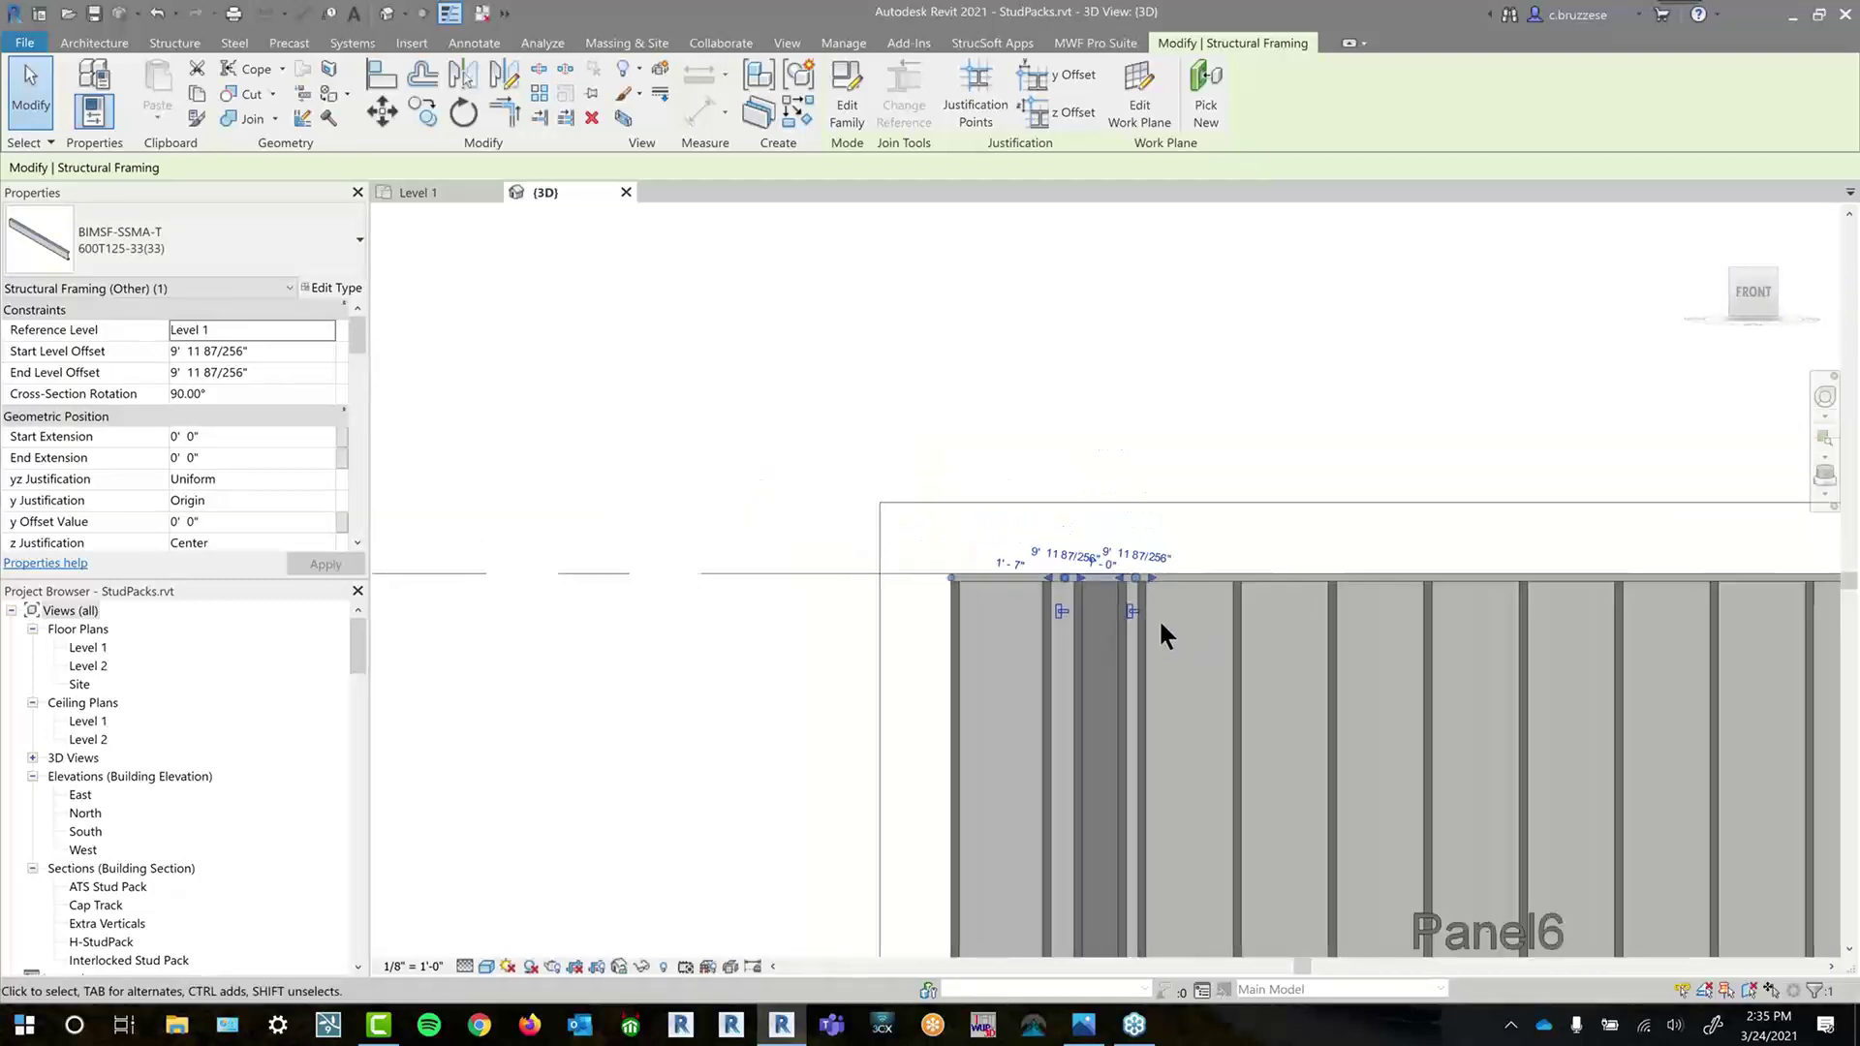
scroll(1195, 763, down, 1)
mouse_move(1195, 763)
middle_down()
mouse_move(985, 528)
mouse_move(961, 583)
middle_up()
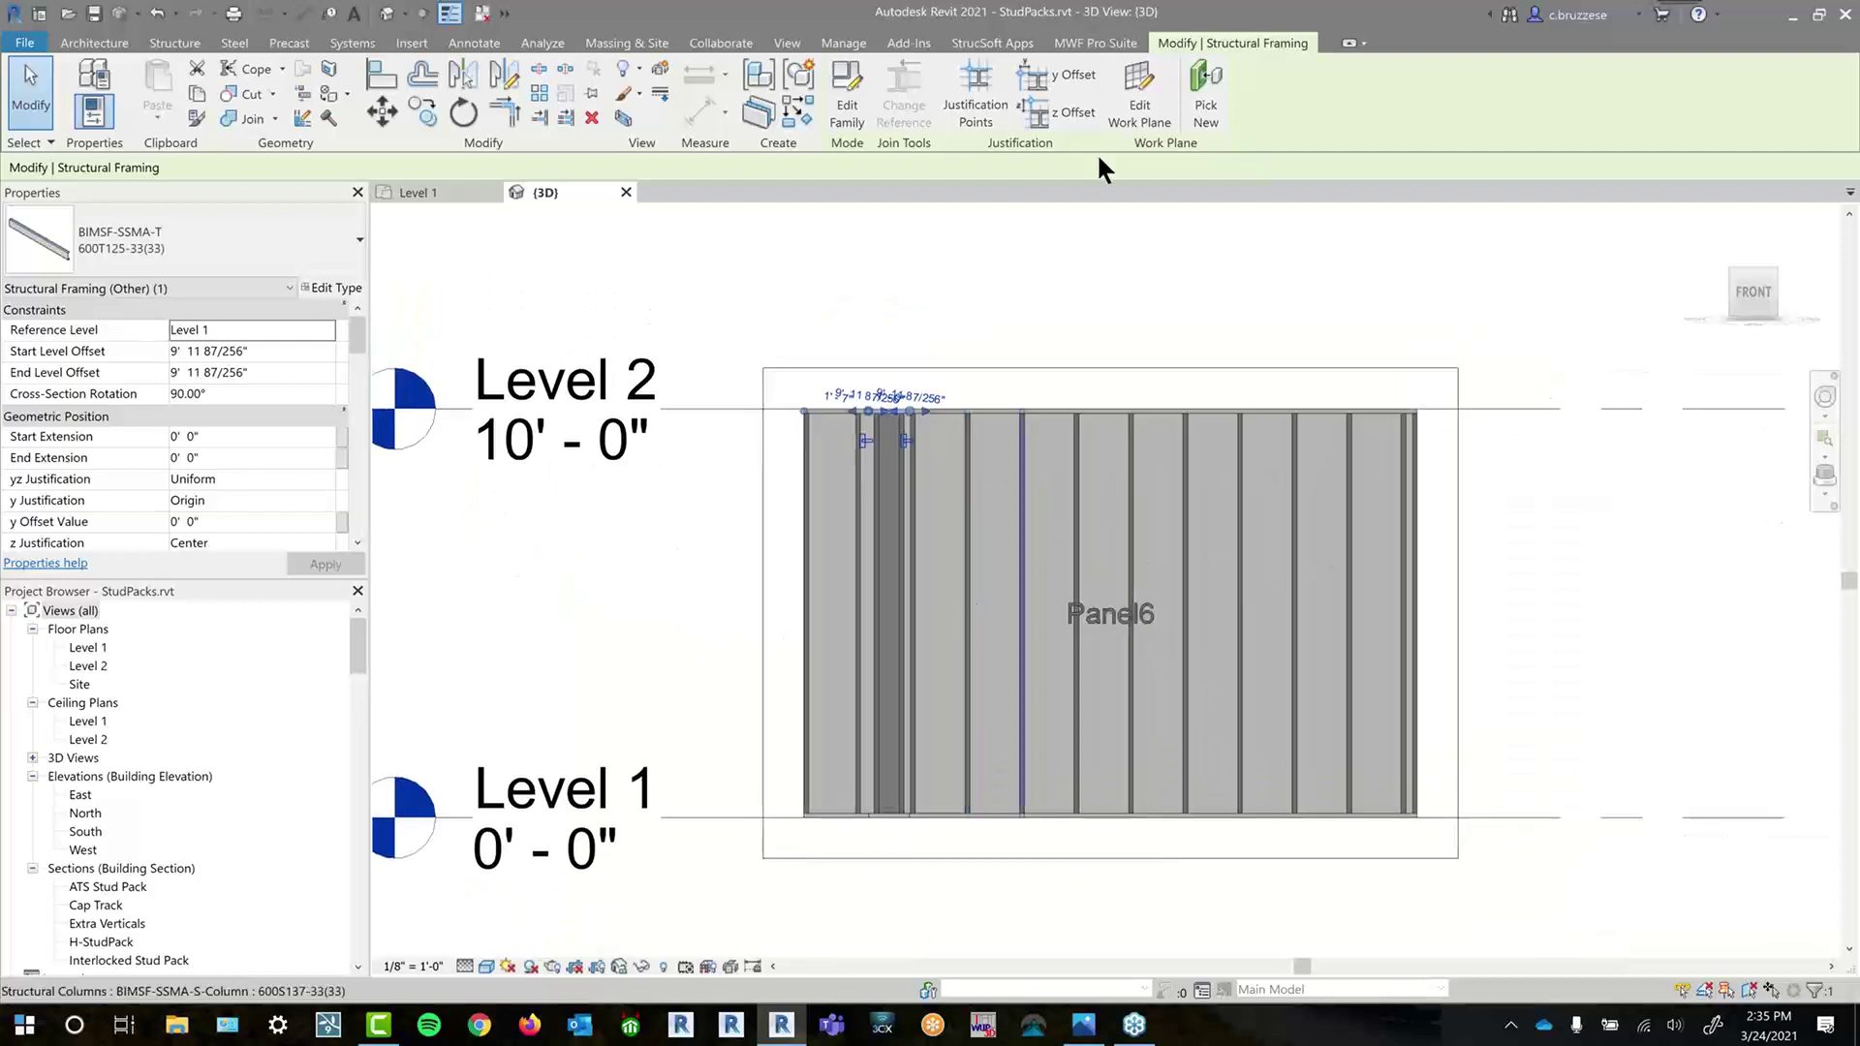
click(1084, 37)
click(1024, 438)
- Start MWF Markers > Extra Verticals, review its marker type list, and cancel without changes
click(1064, 43)
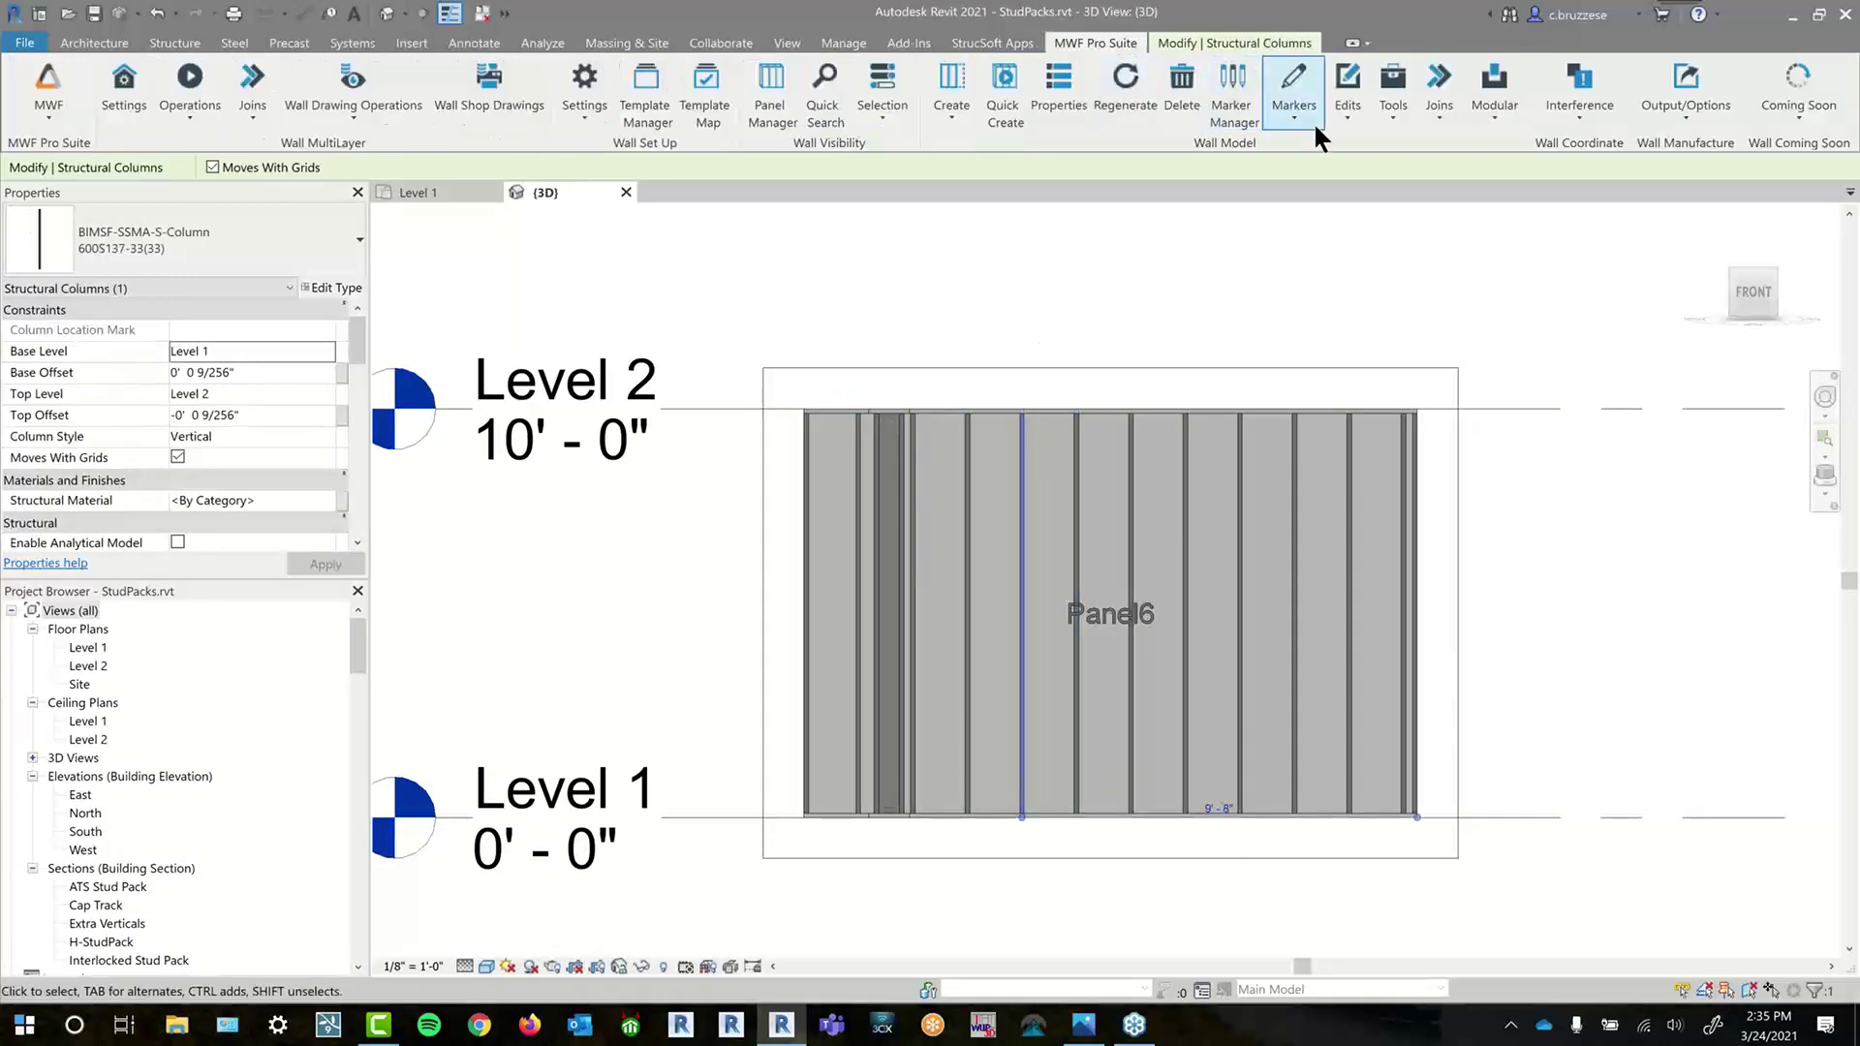
click(1313, 126)
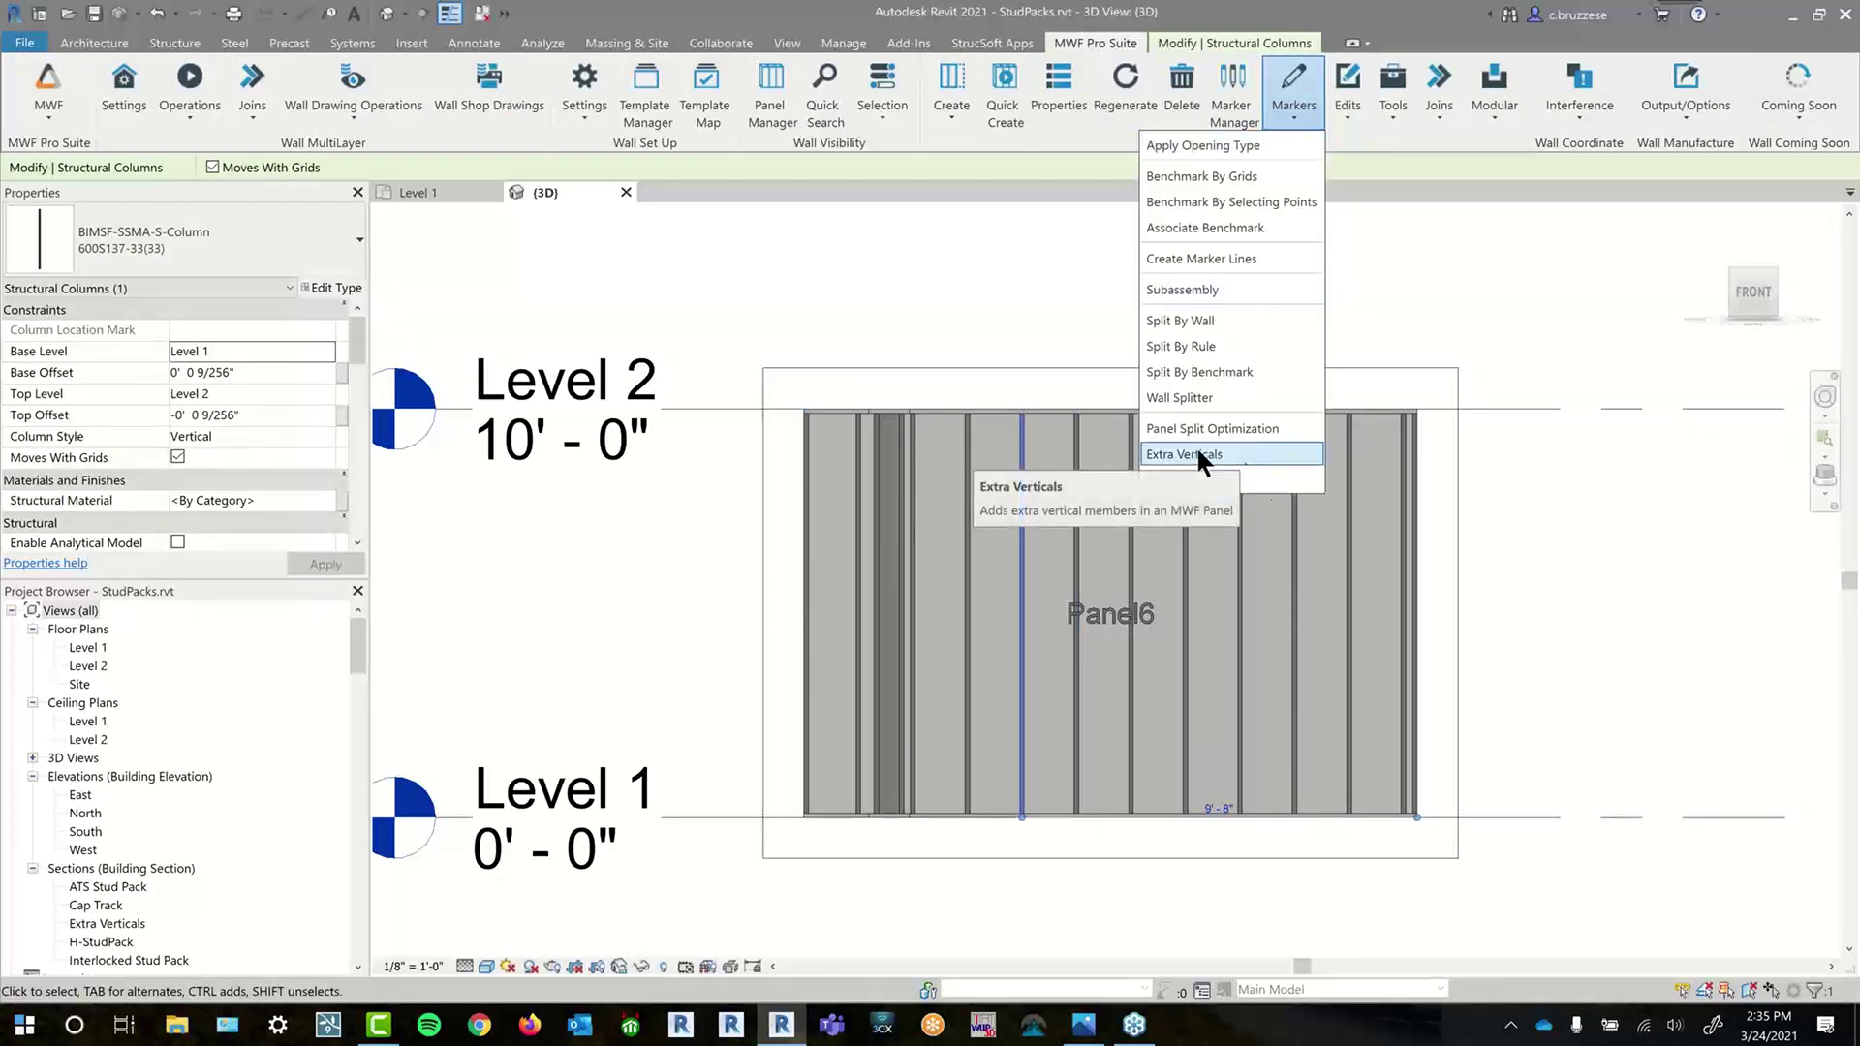
click(1241, 457)
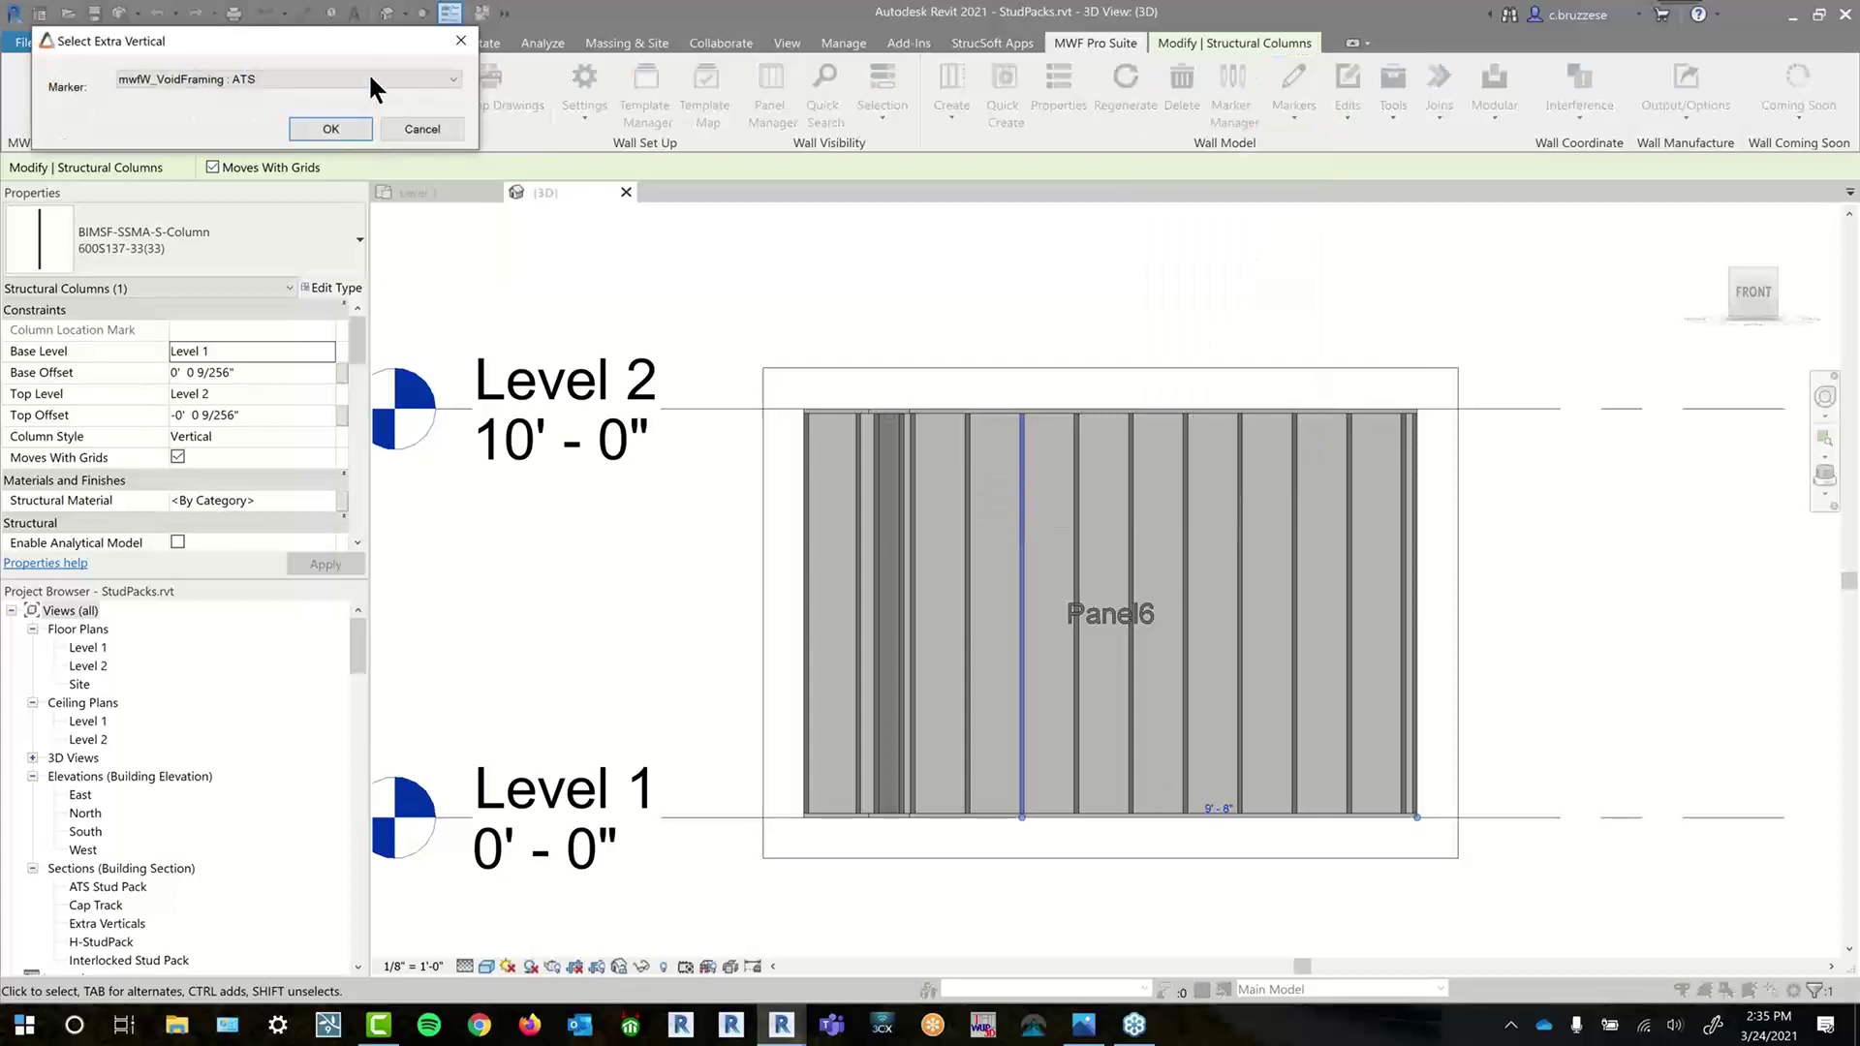
click(371, 79)
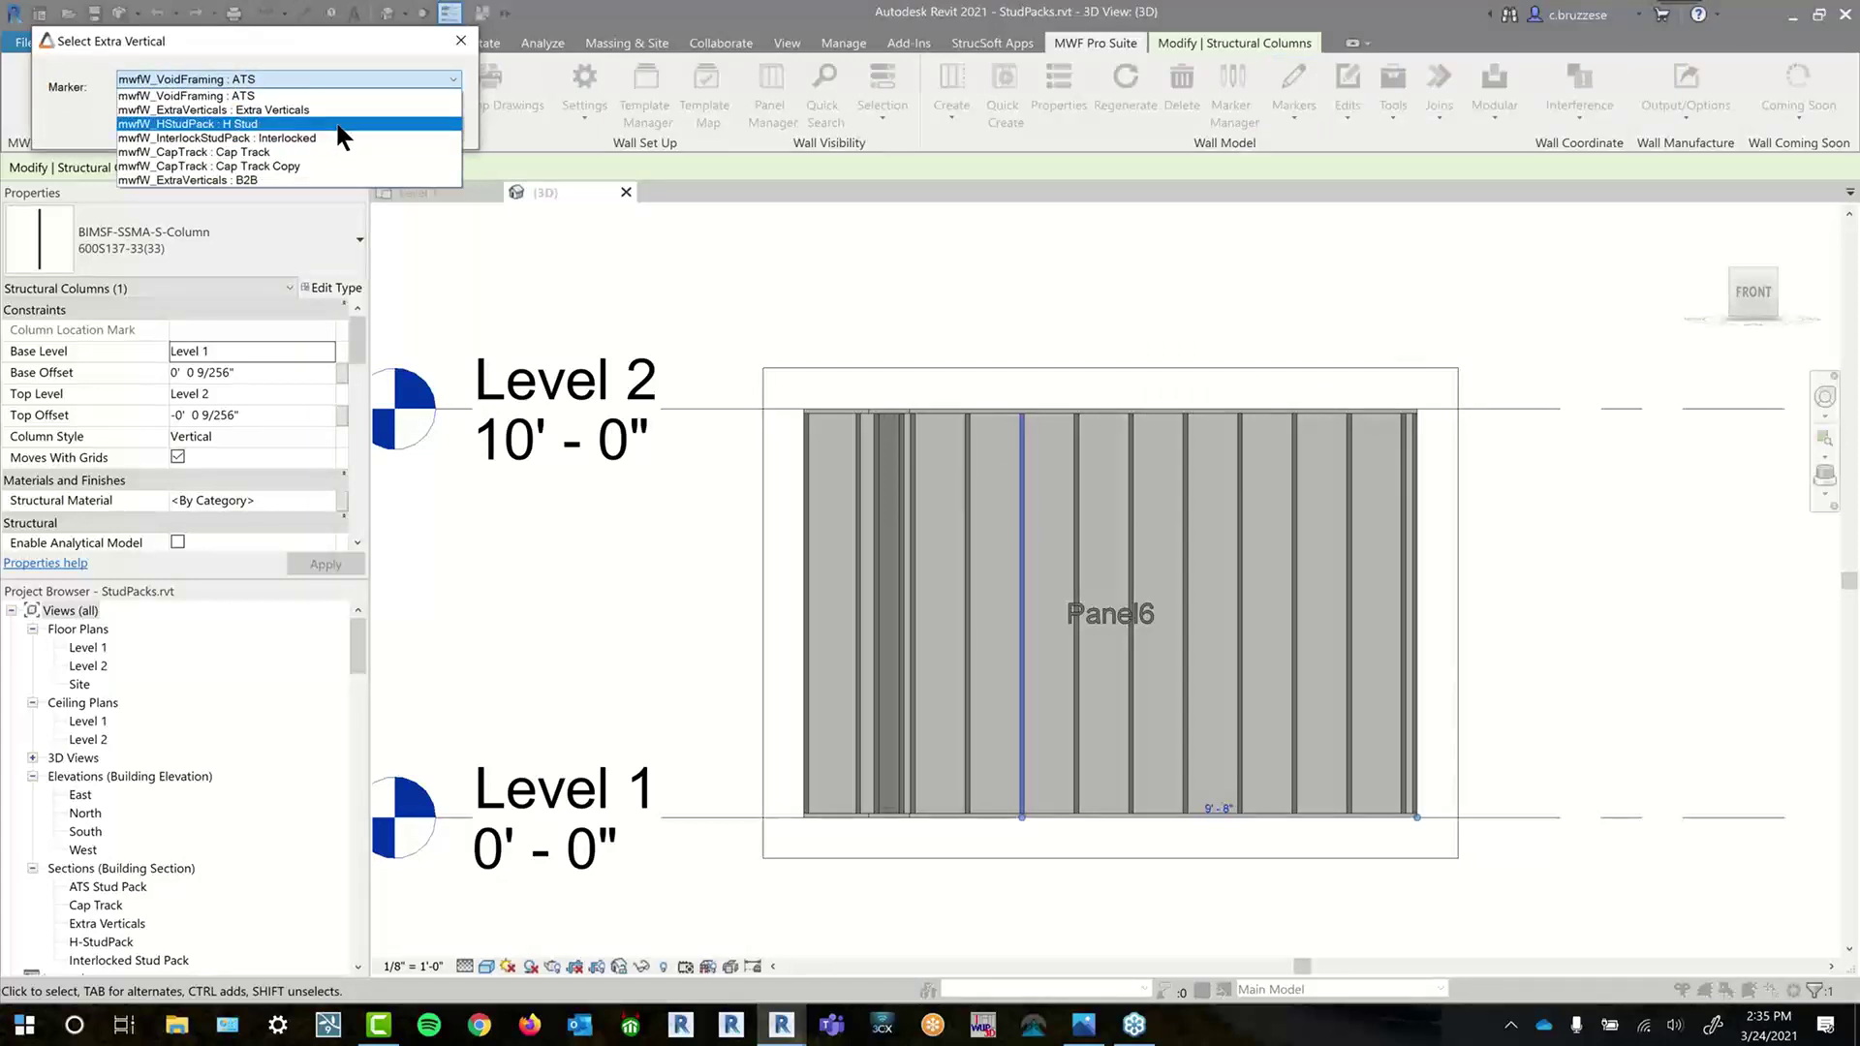
click(283, 37)
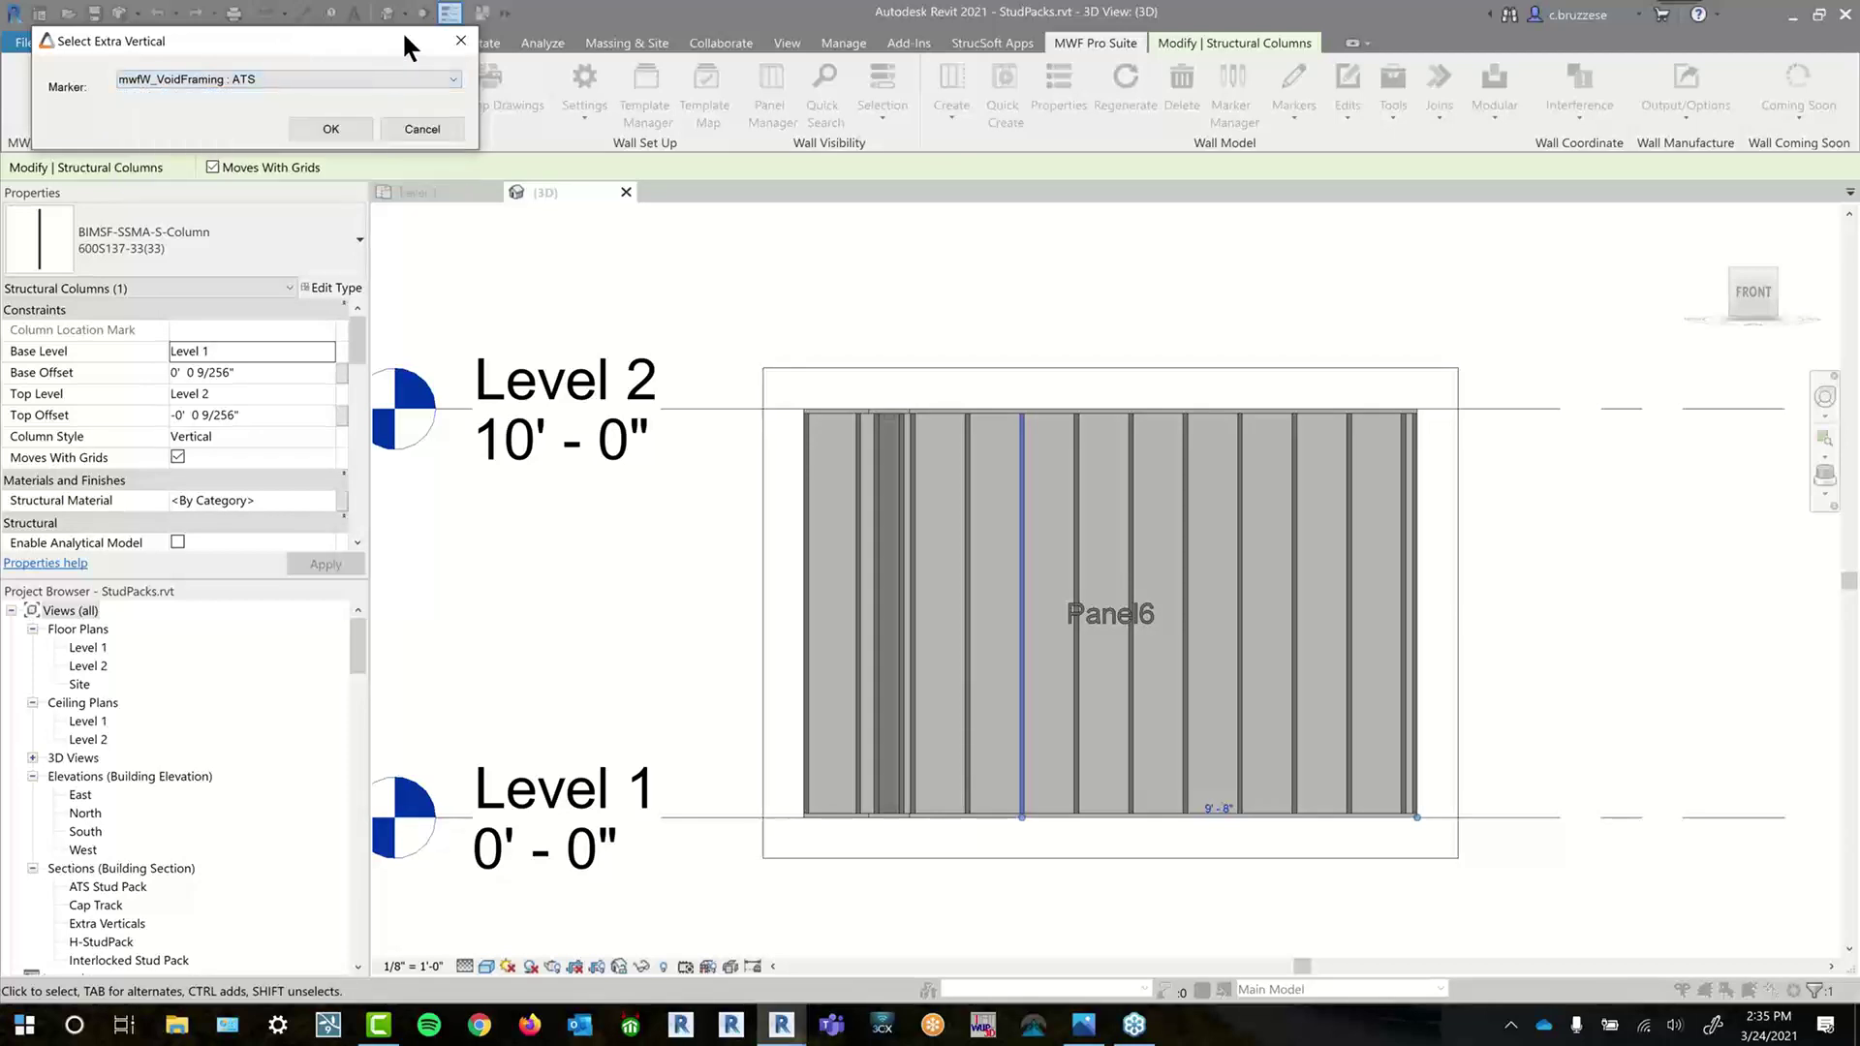
click(457, 42)
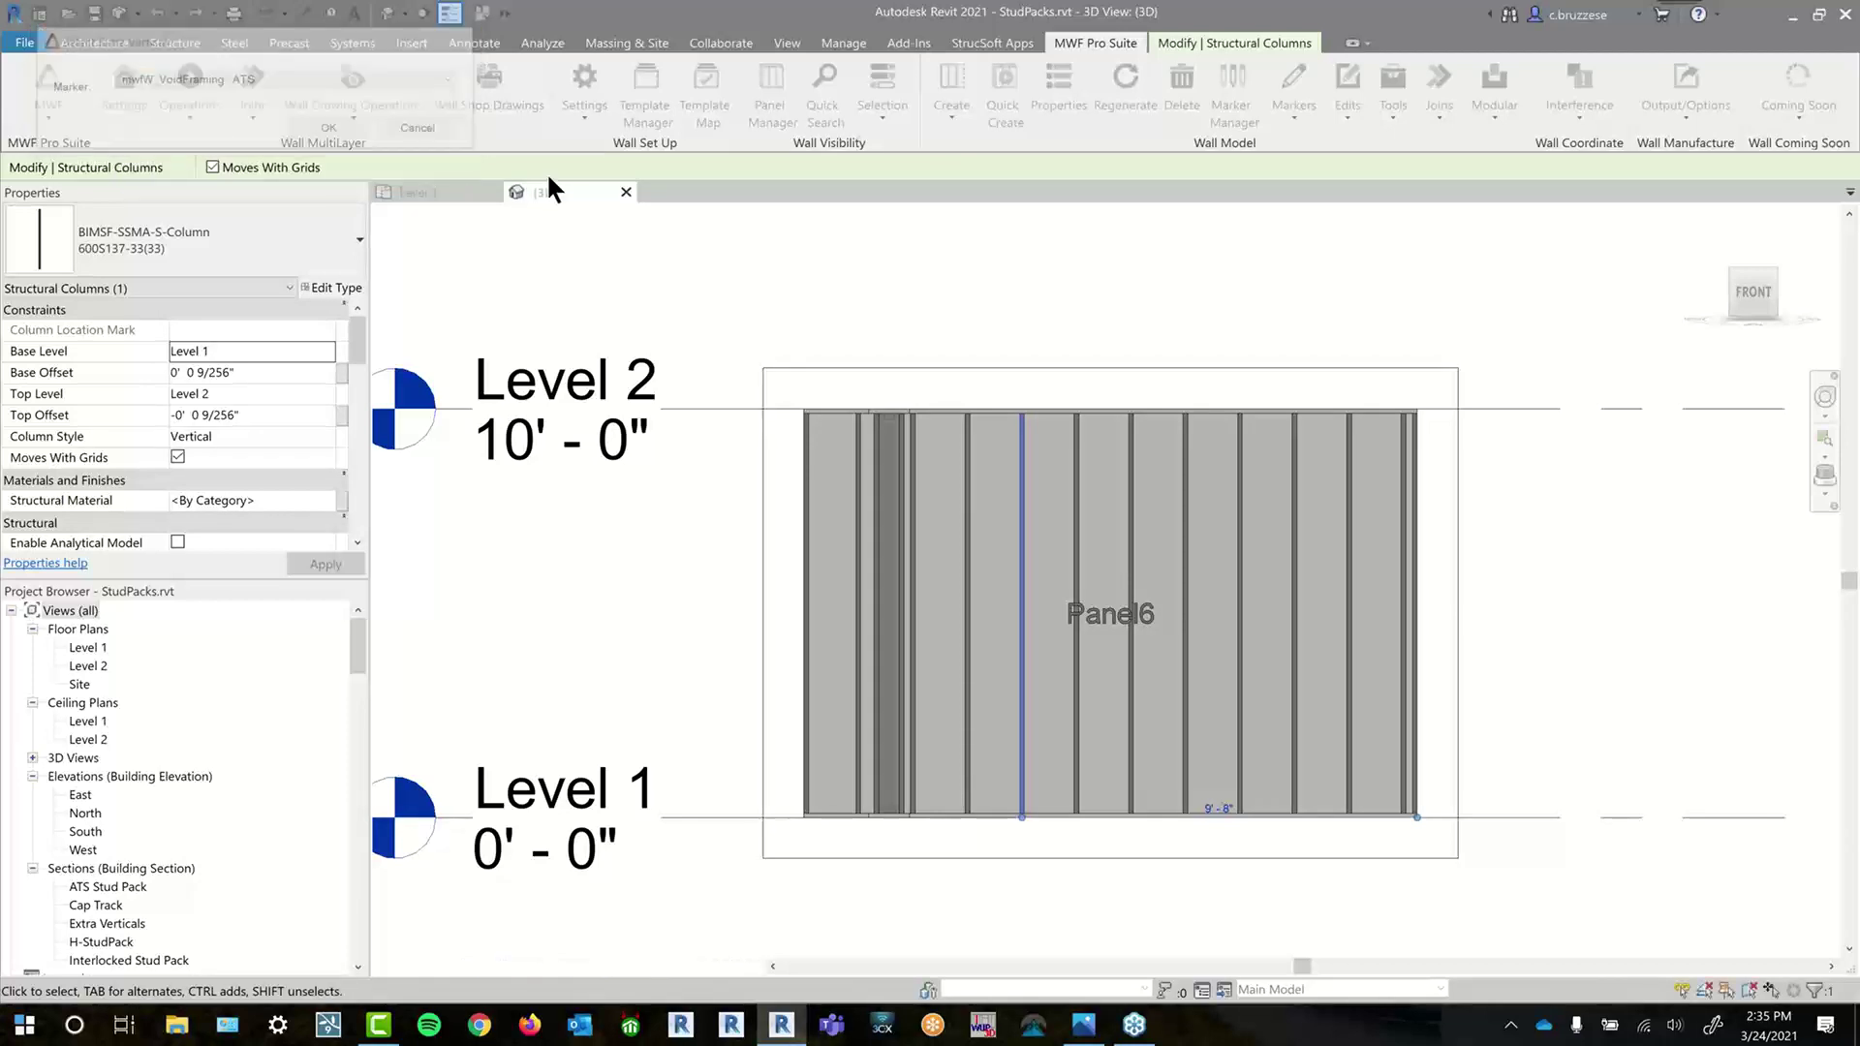
- Close the 3D view and pan and zoom the Level 1 plan onto Panel7's Interlock wall joint
click(625, 191)
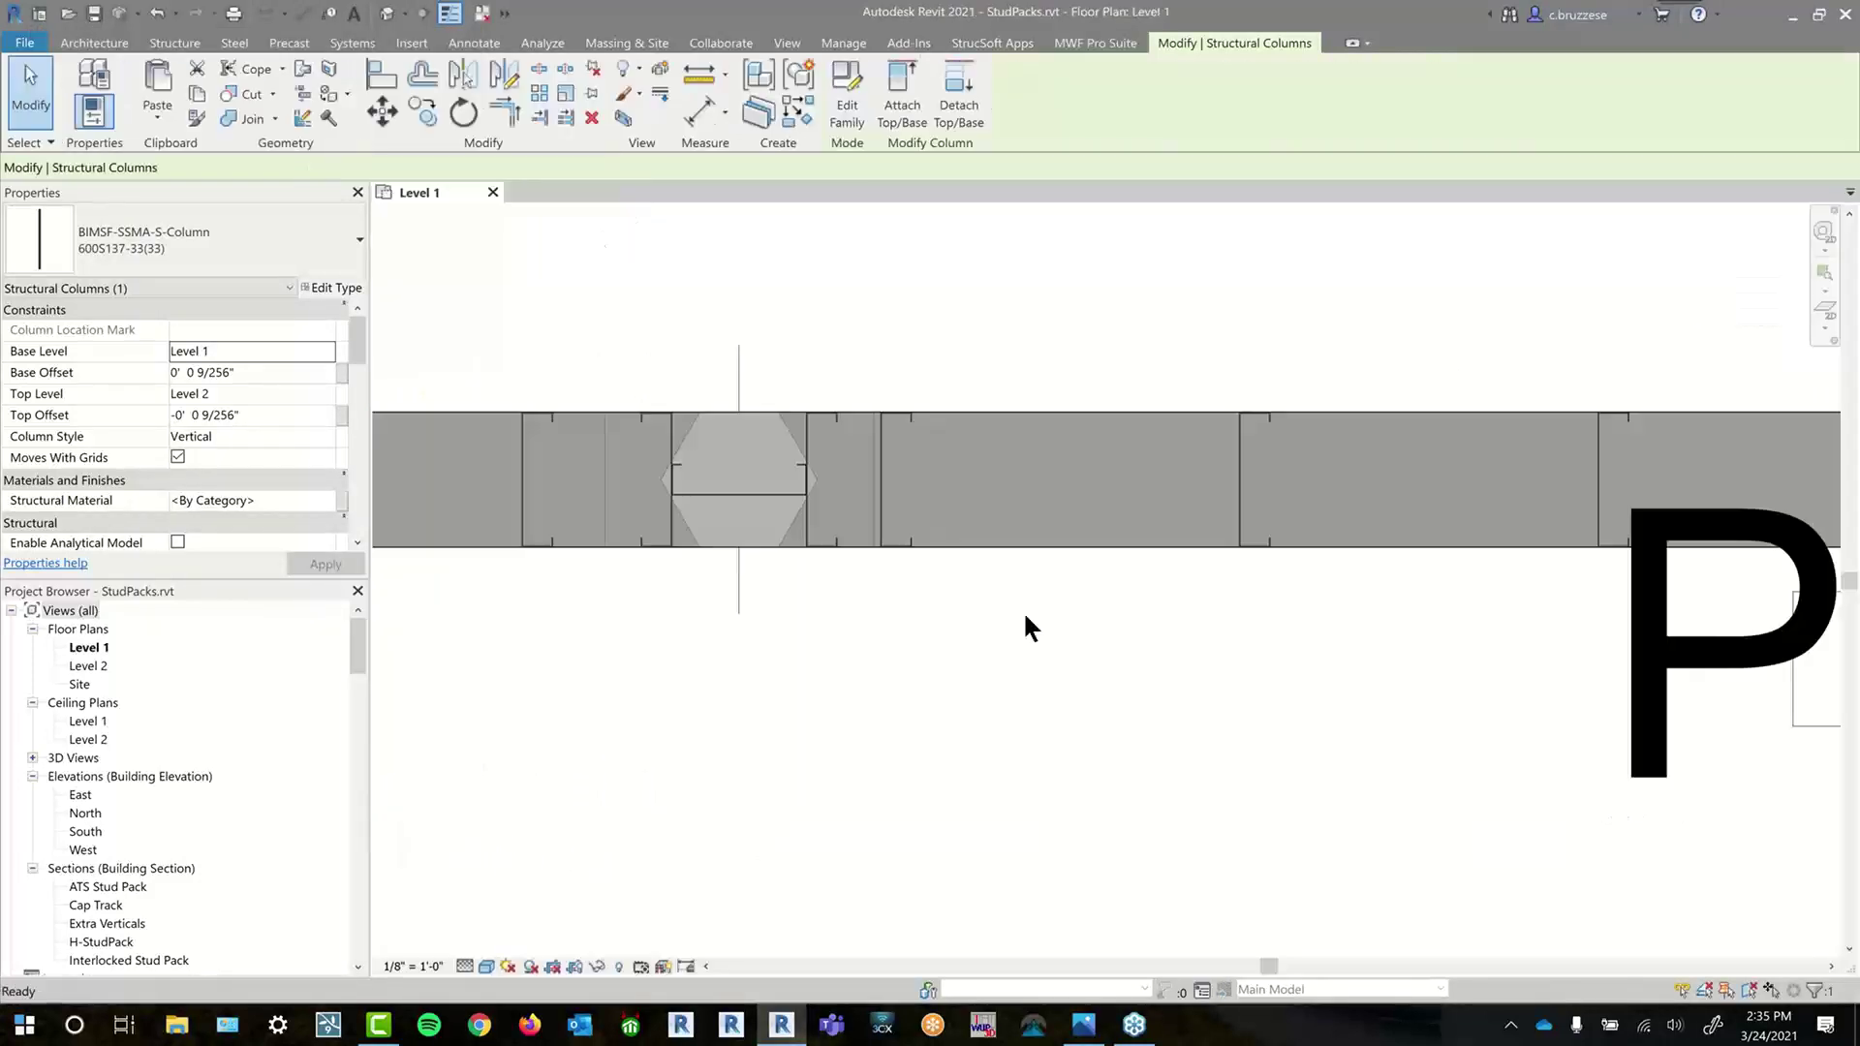
scroll(868, 510, down, 5)
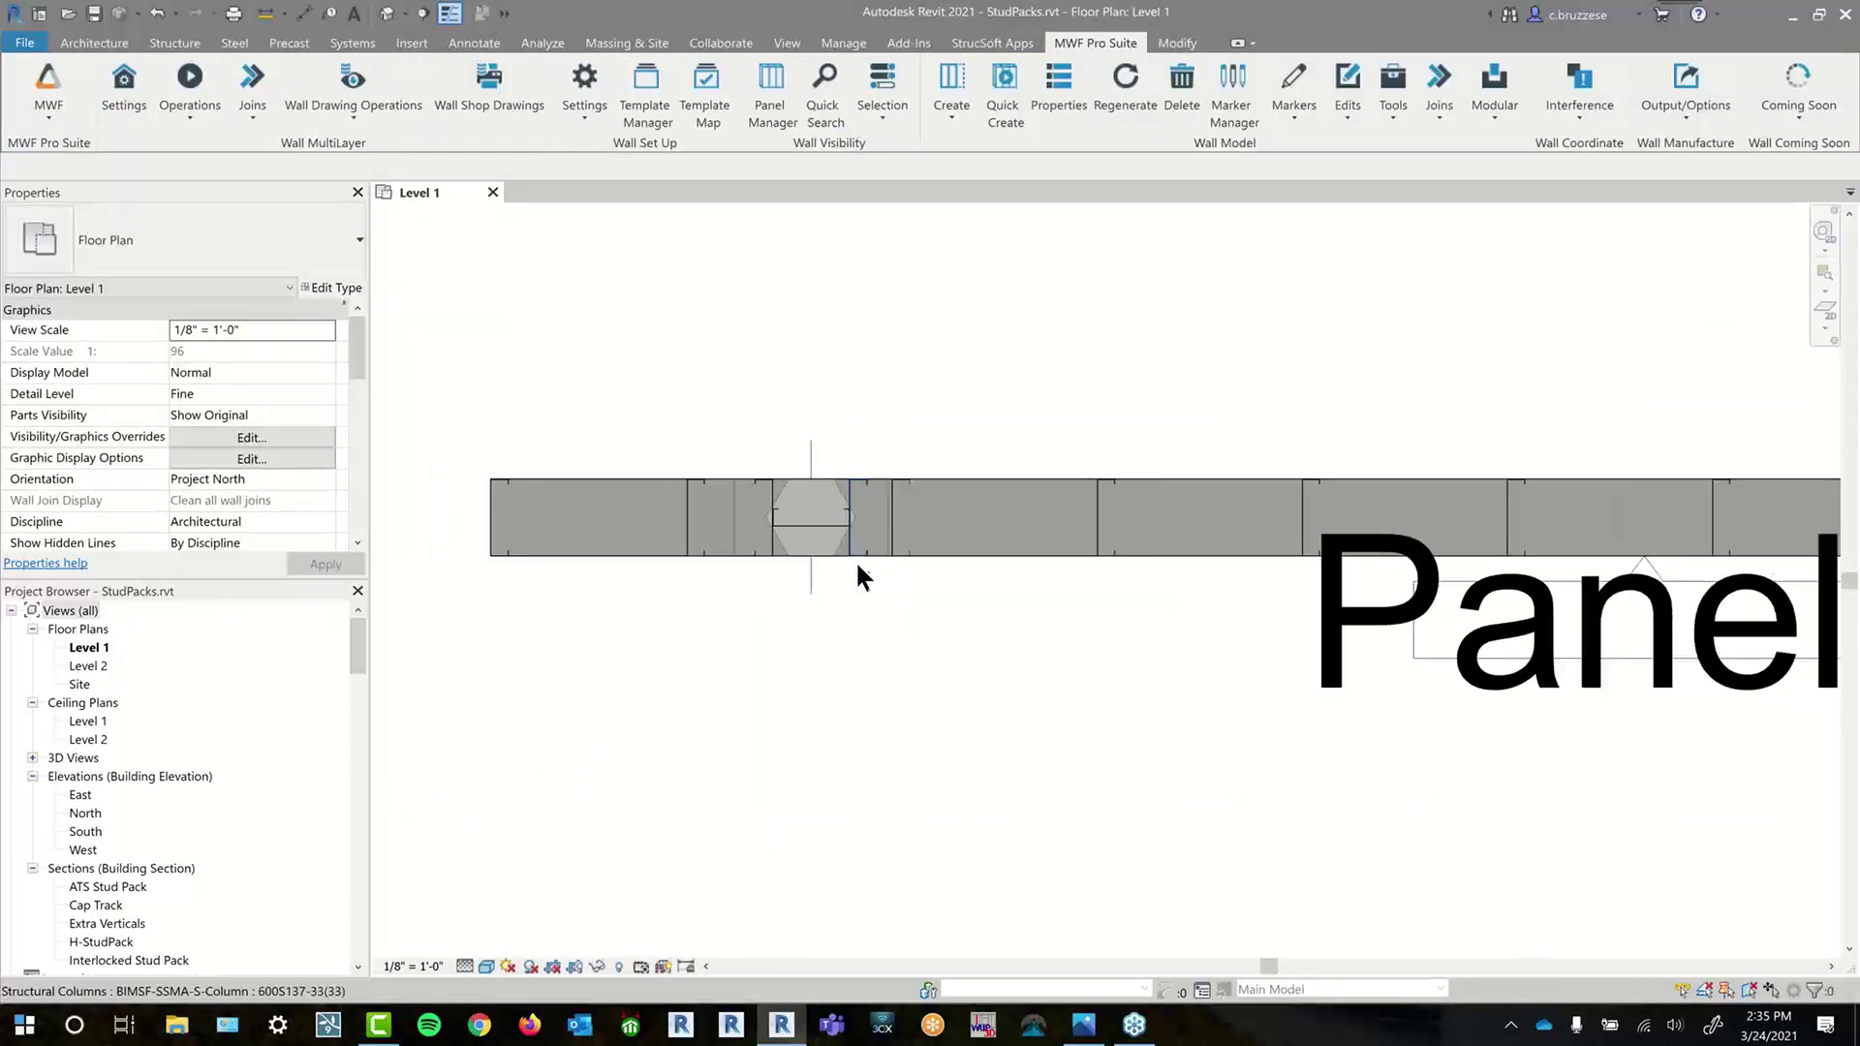
scroll(857, 564, down, 2)
scroll(1259, 776, down, 2)
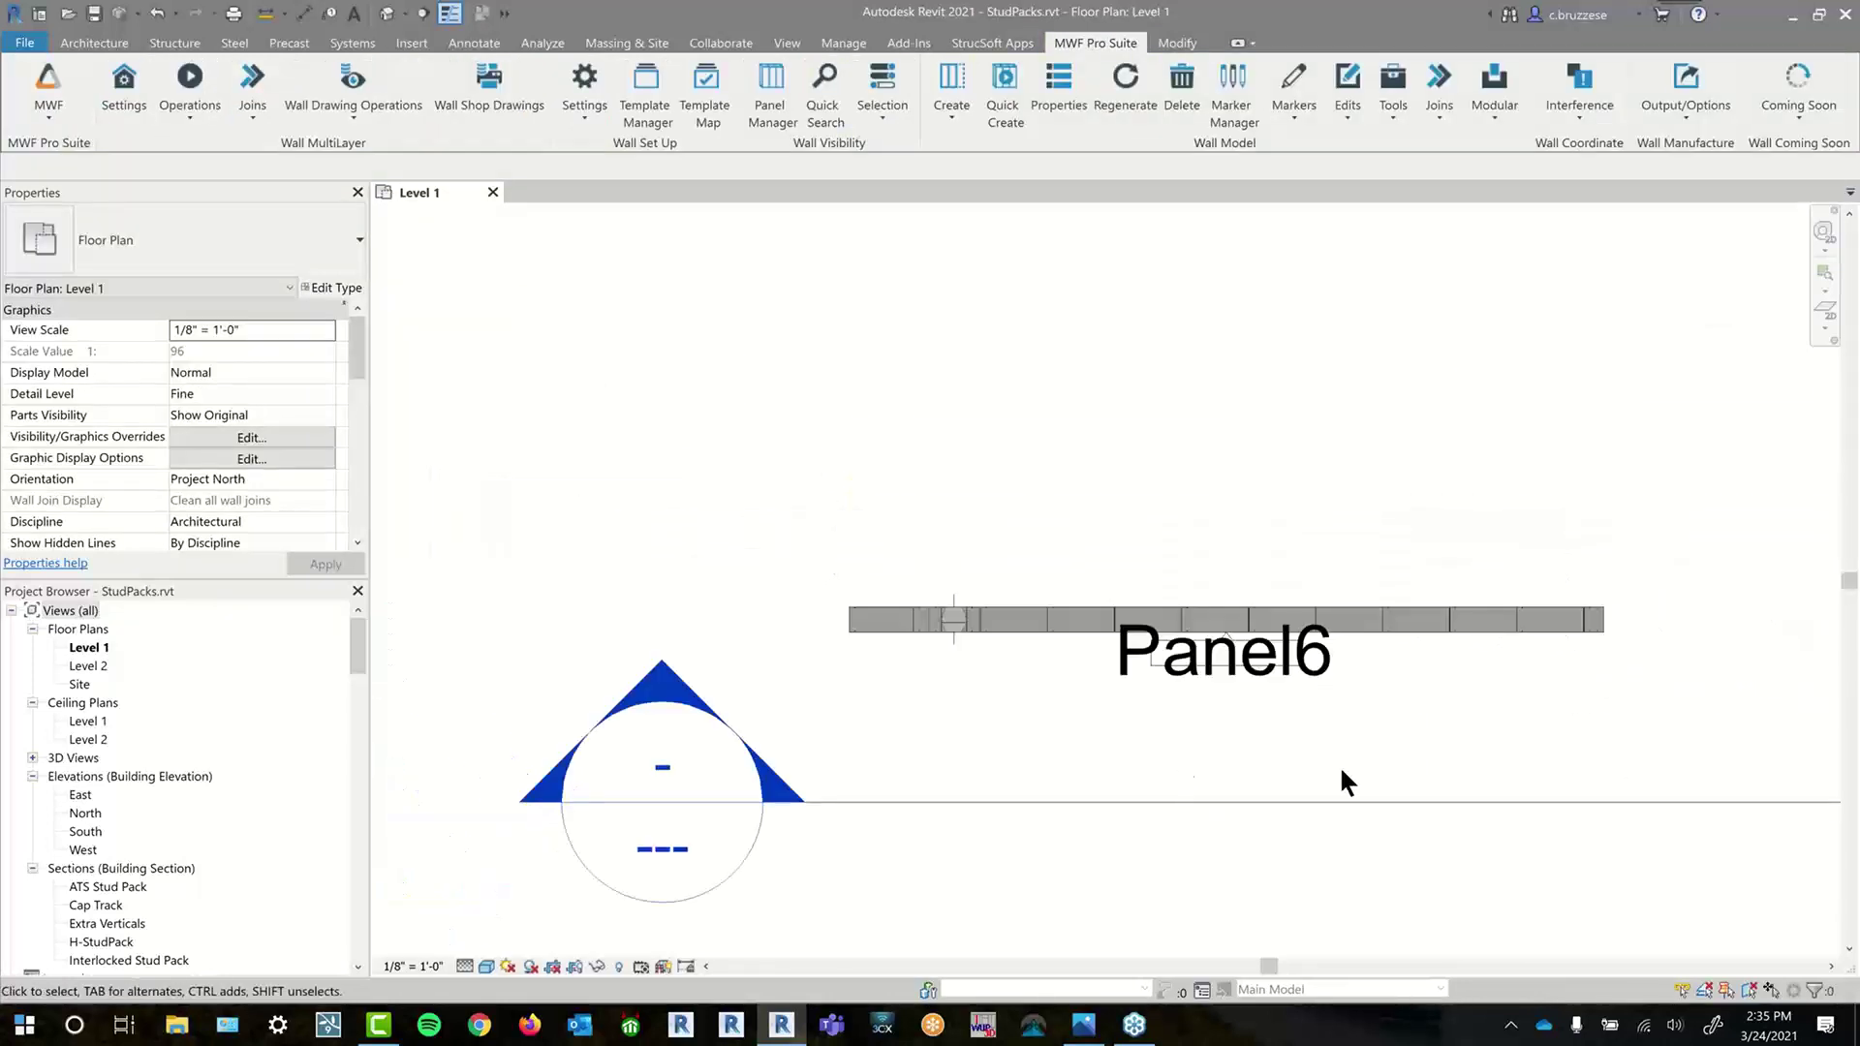
middle_drag(1399, 789, 989, 755)
scroll(990, 744, down, 2)
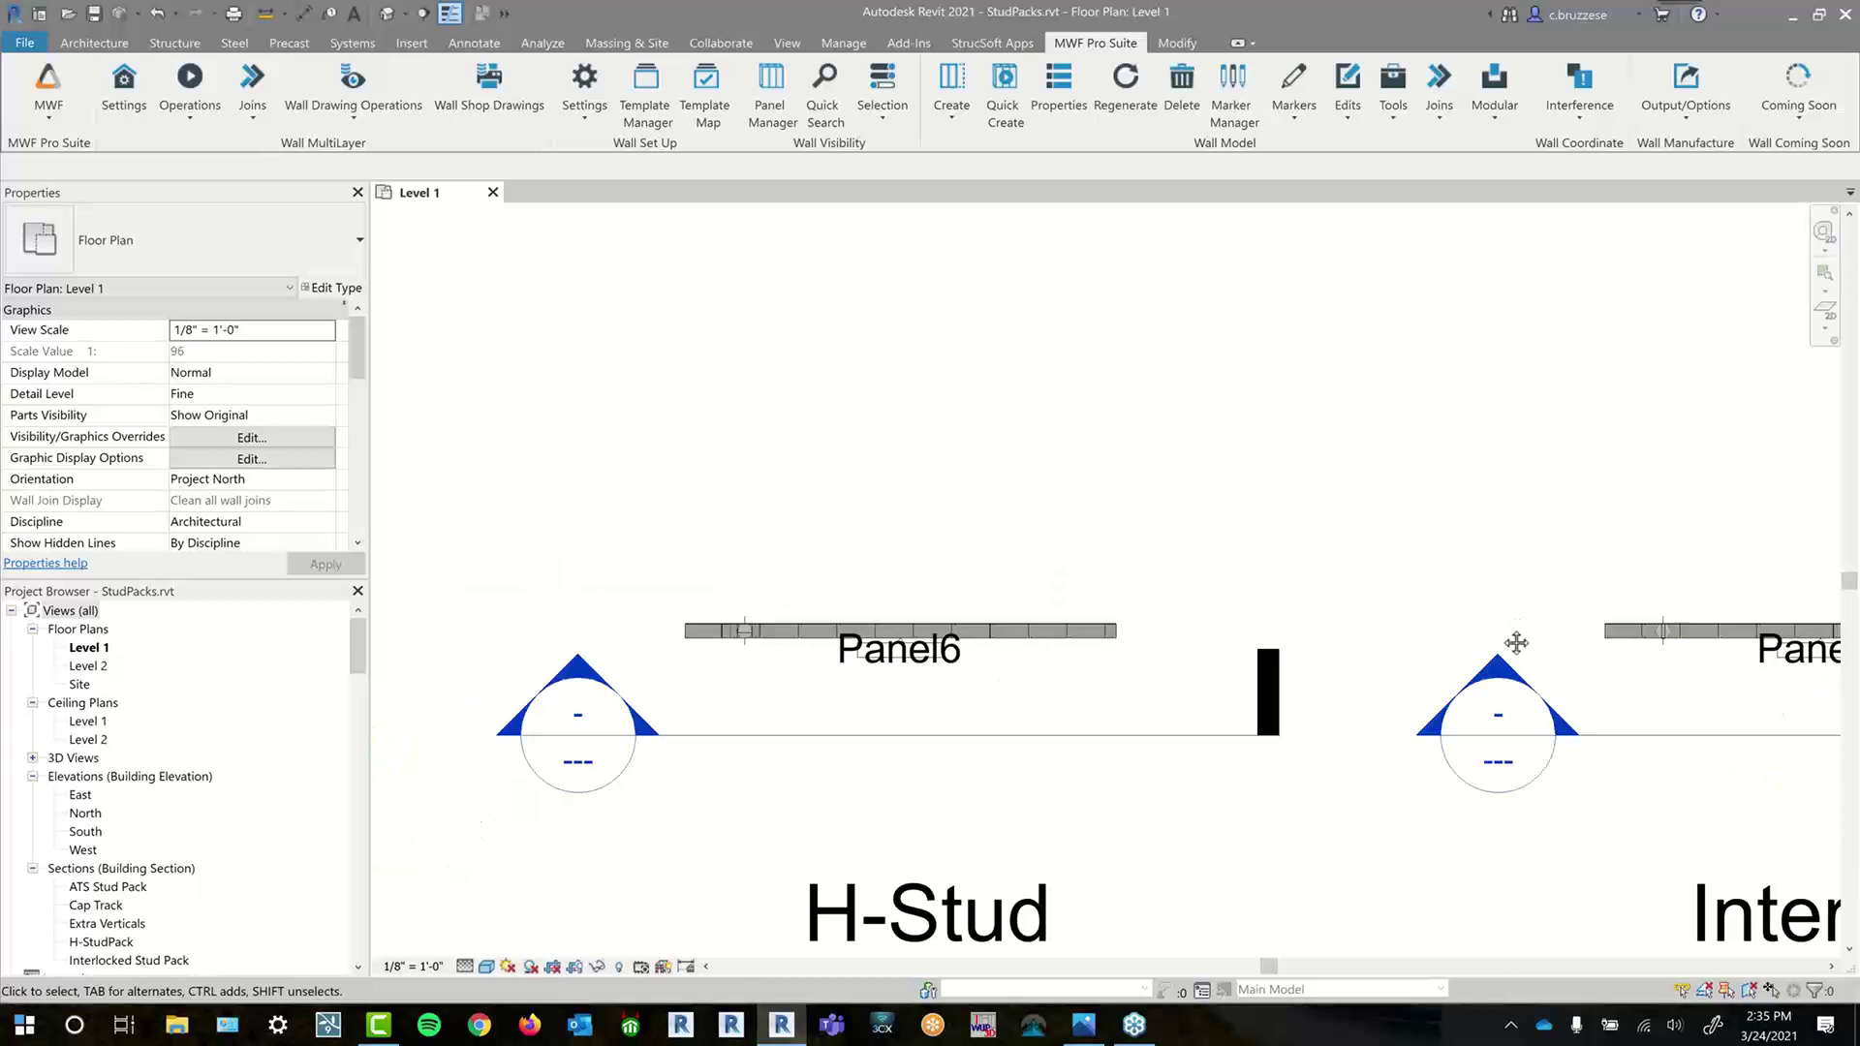
middle_drag(1516, 642, 794, 606)
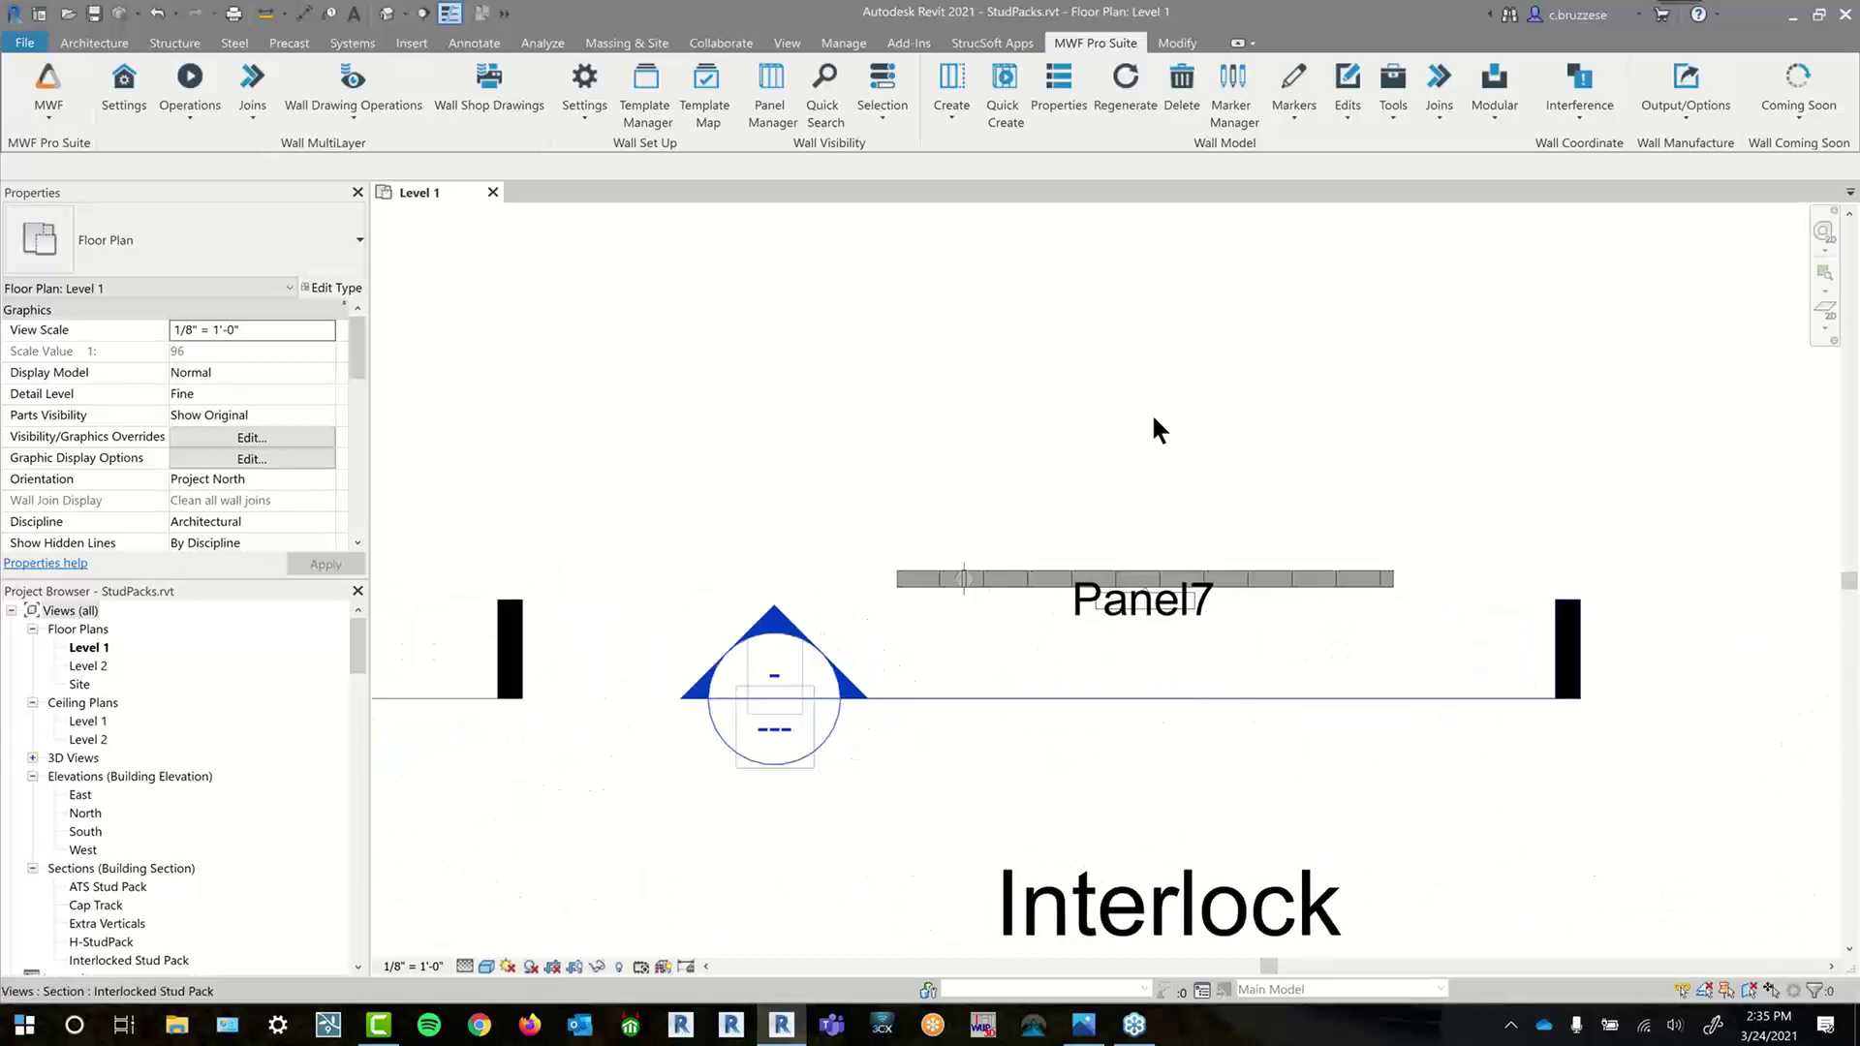
middle_drag(1212, 303, 1120, 334)
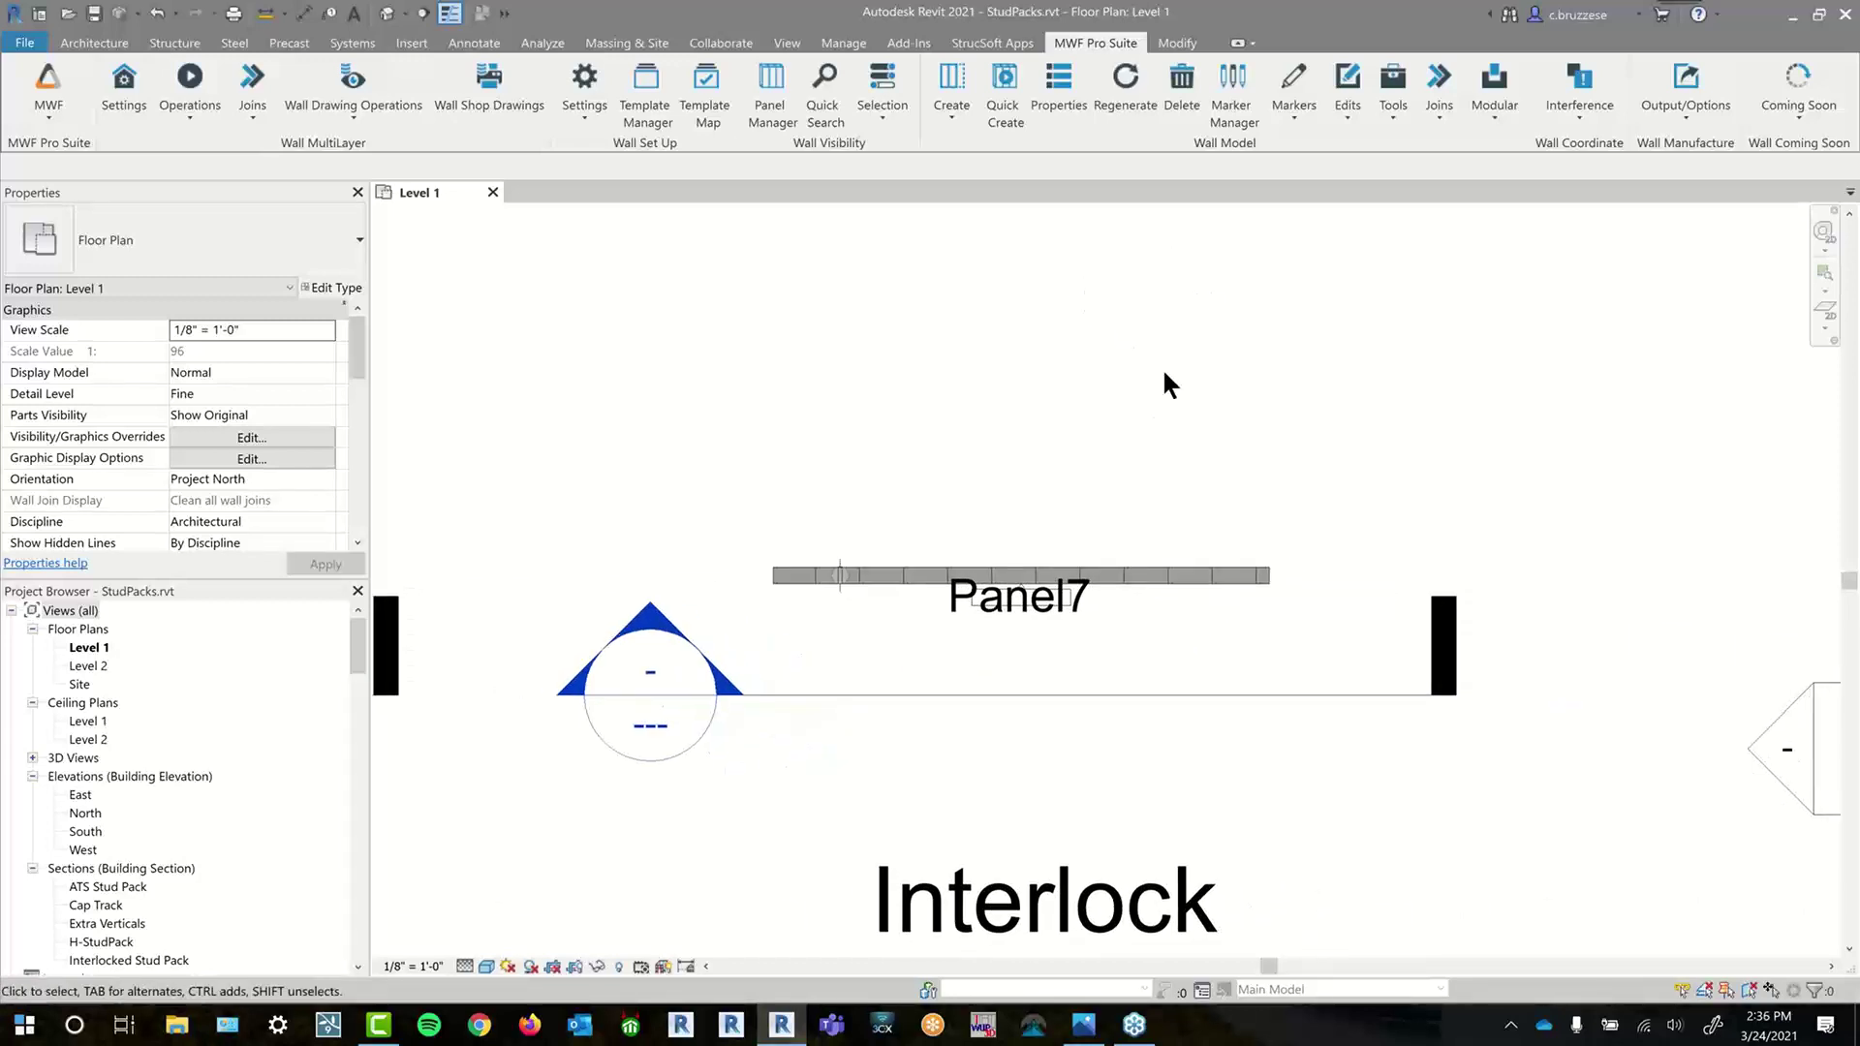
scroll(853, 543, up, 5)
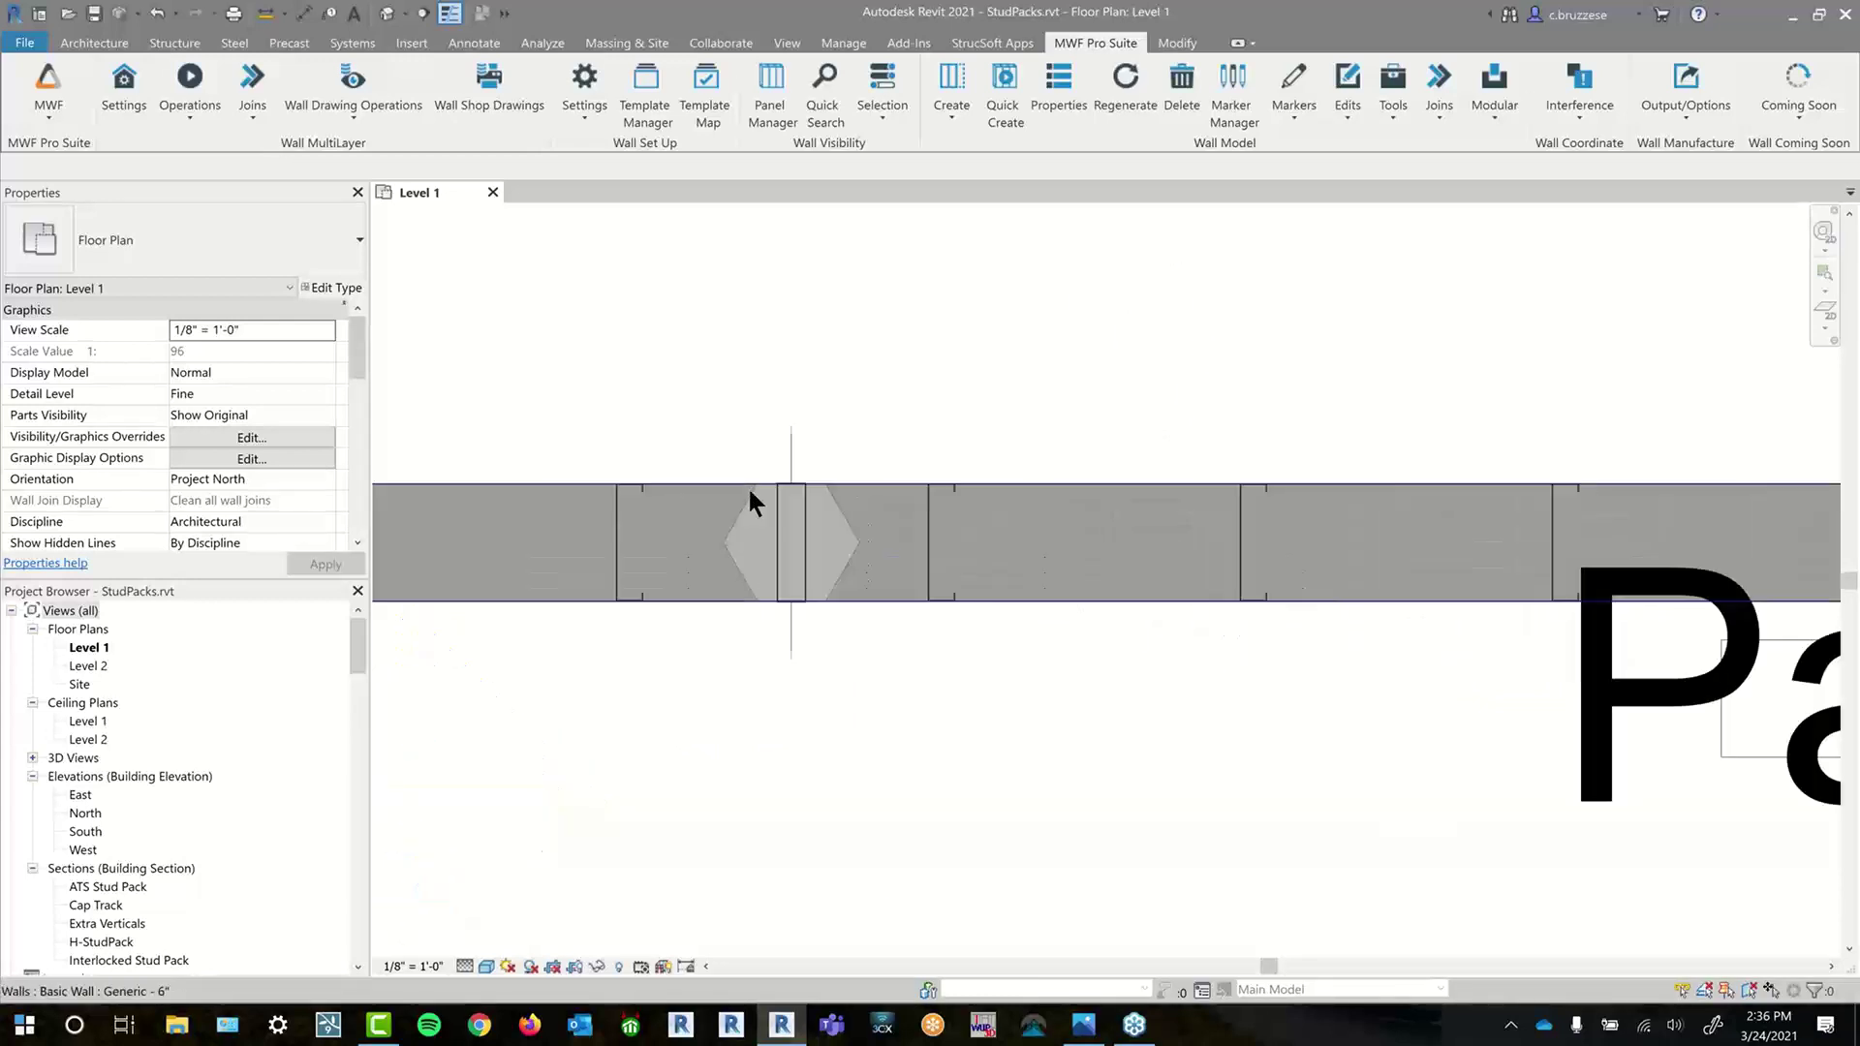
scroll(751, 499, up, 5)
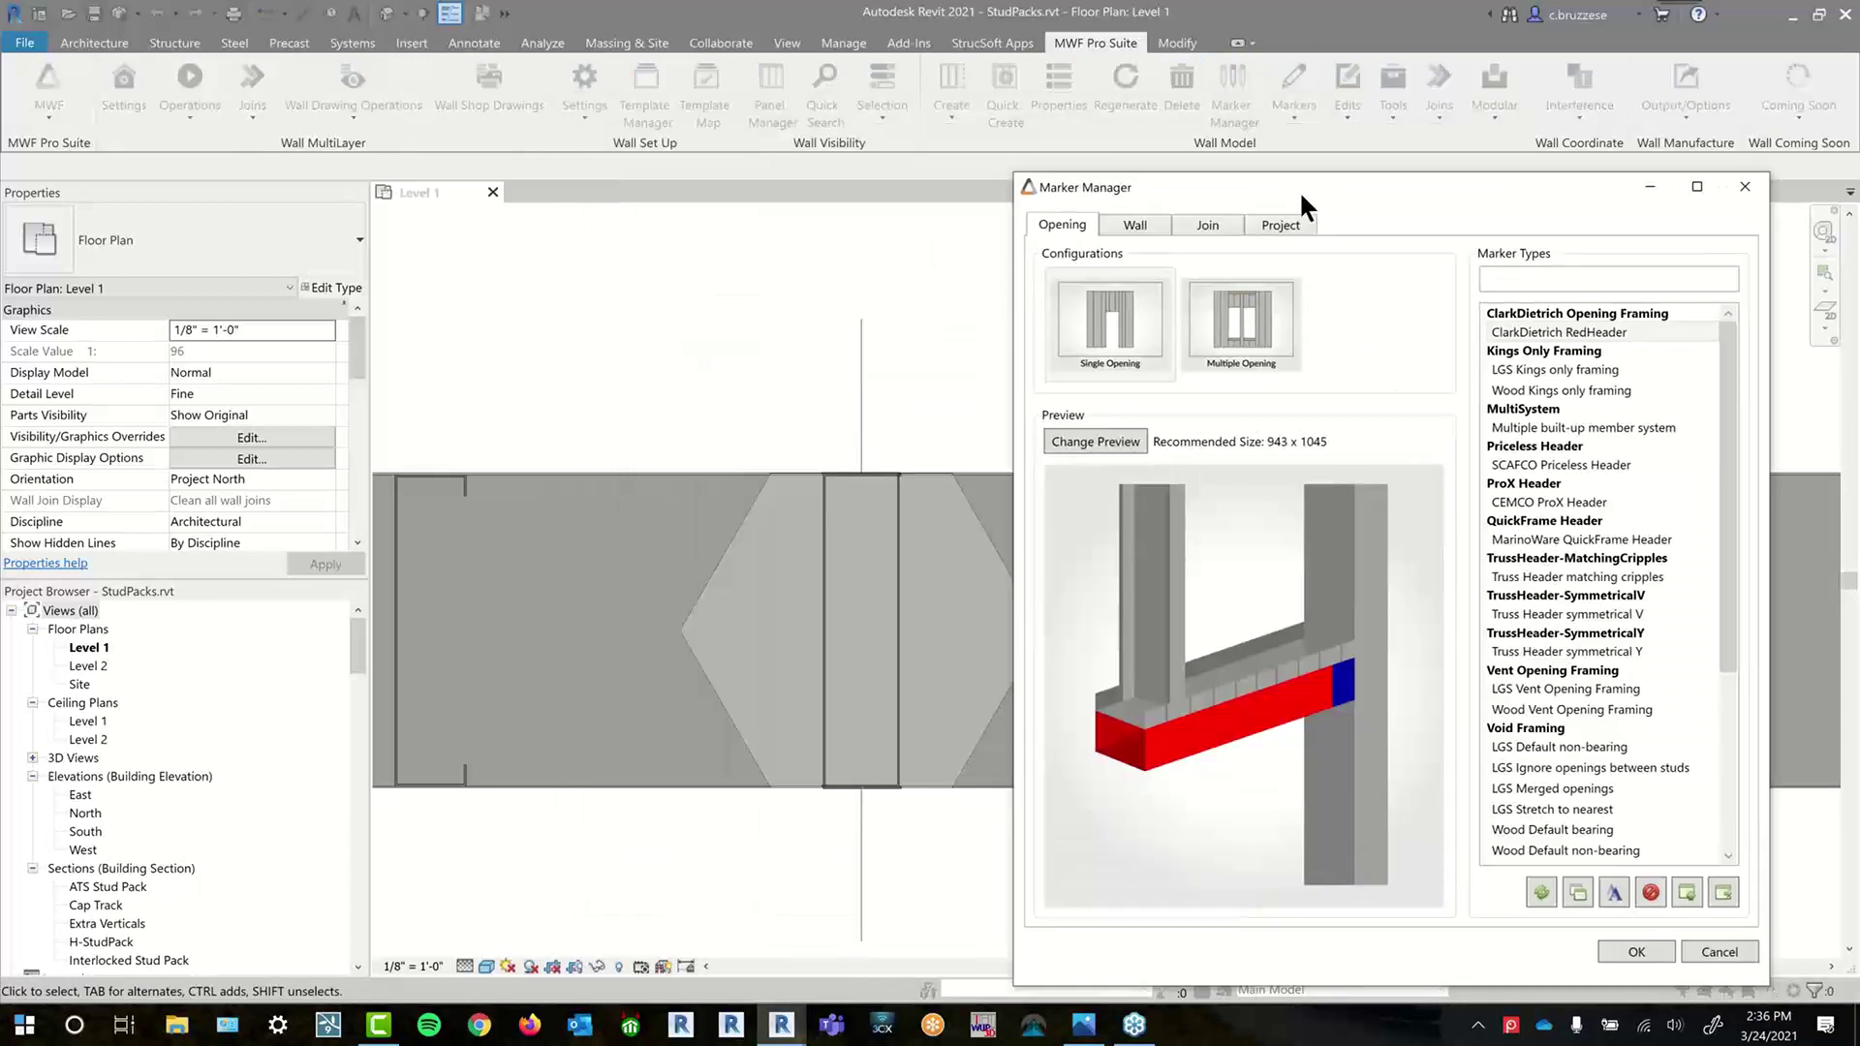
- Set the Interlocked stud family to BIMSF-SSMA-S-Column 600S137-33(33), update its 1 instance, and close Marker Manager
click(1150, 202)
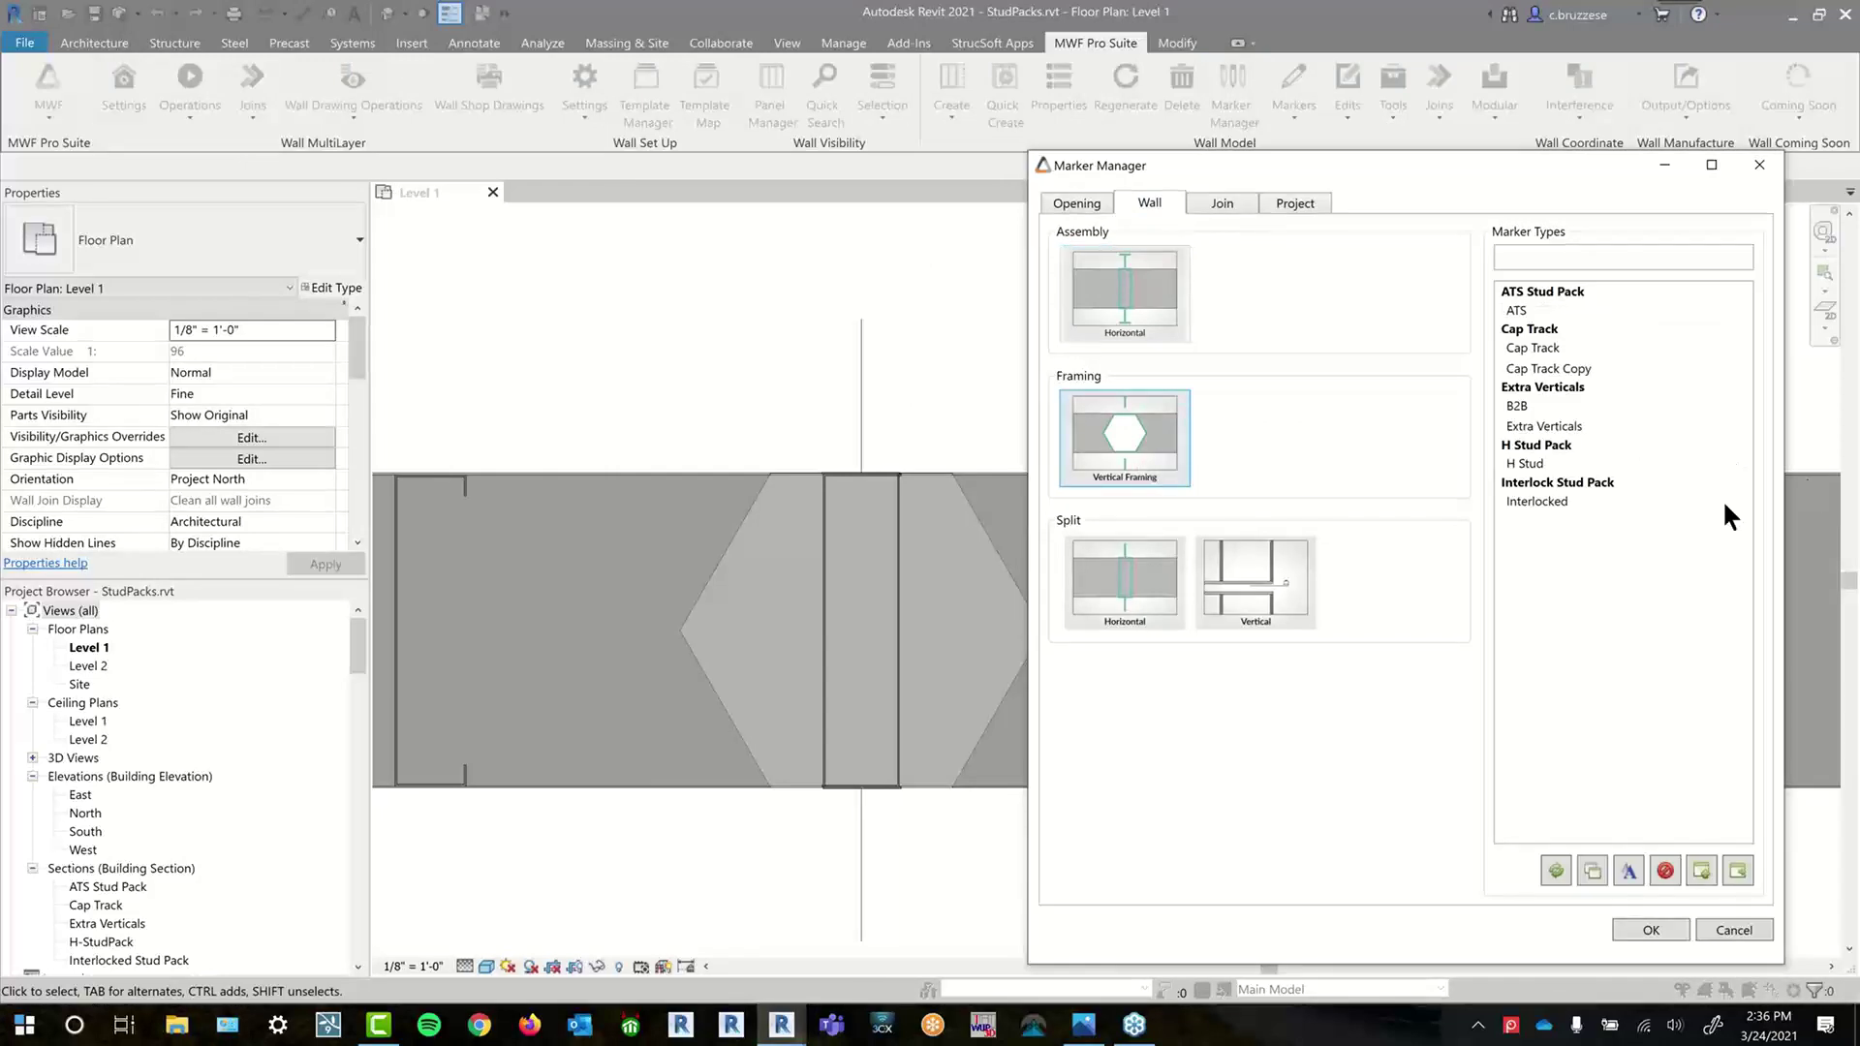
click(1637, 500)
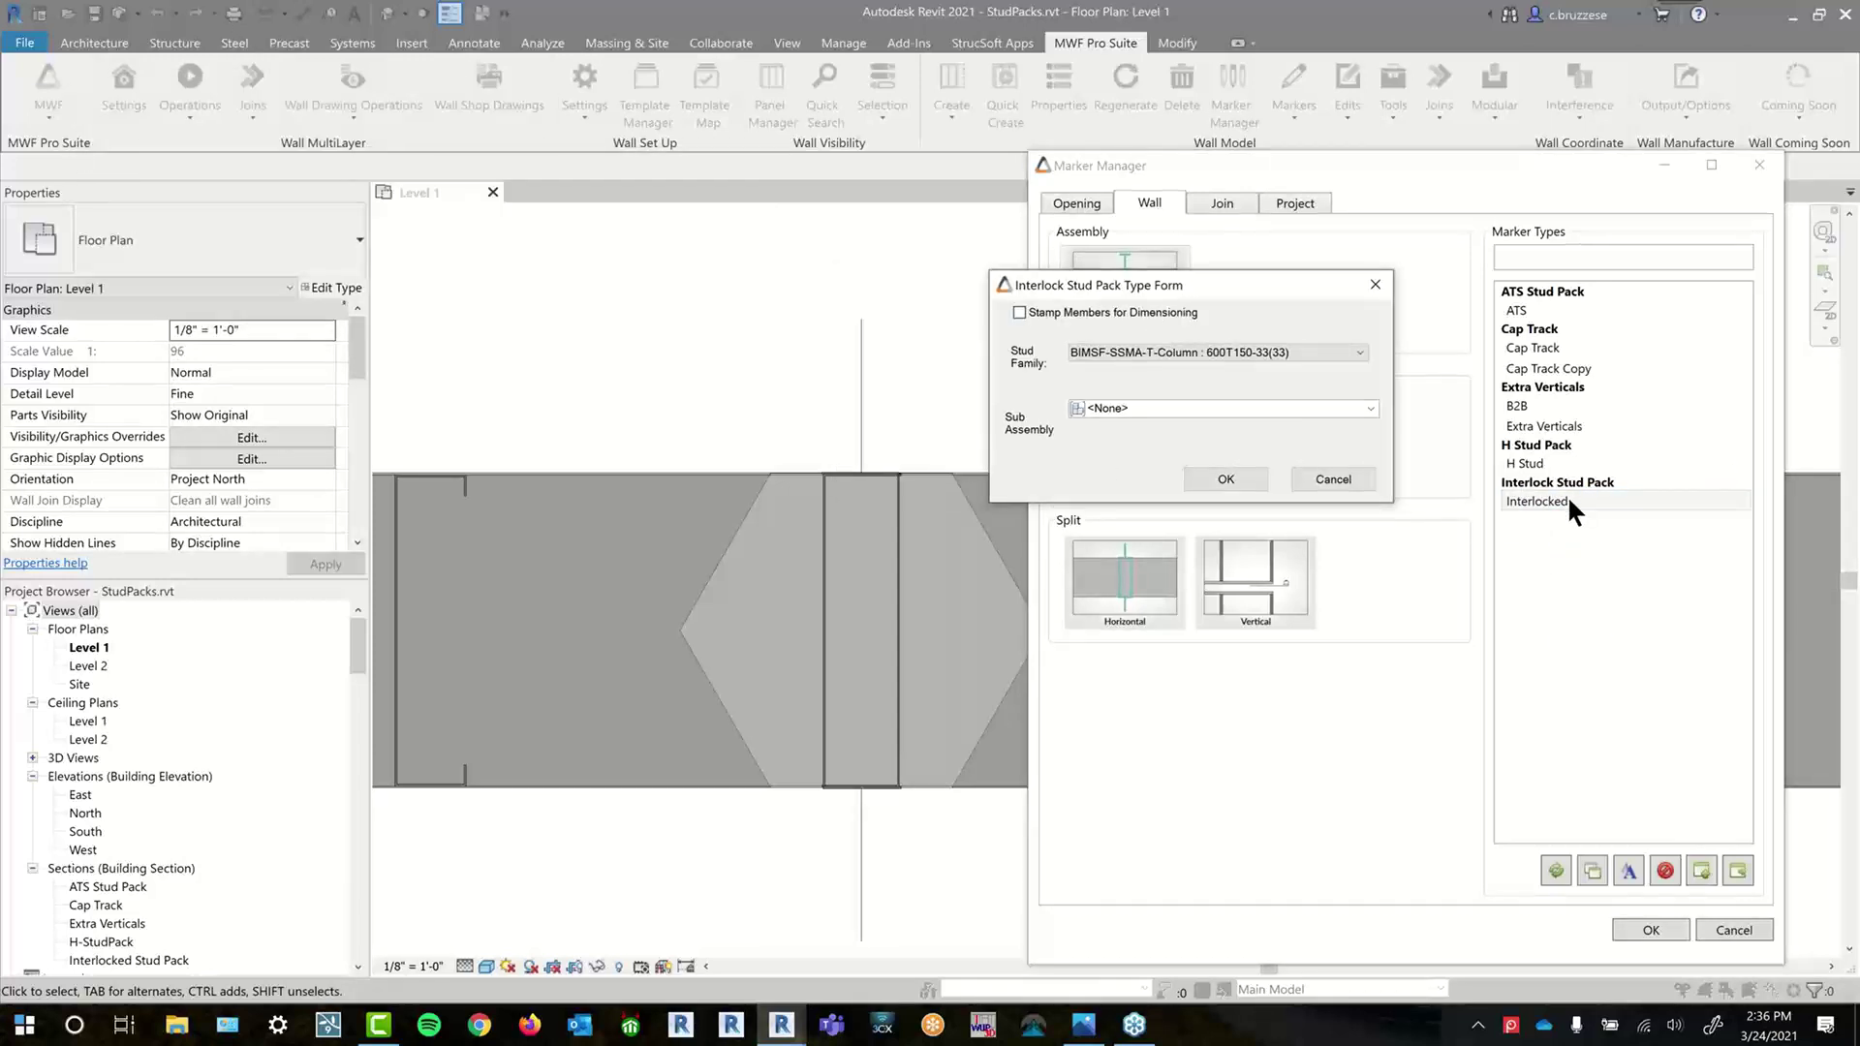
click(1211, 352)
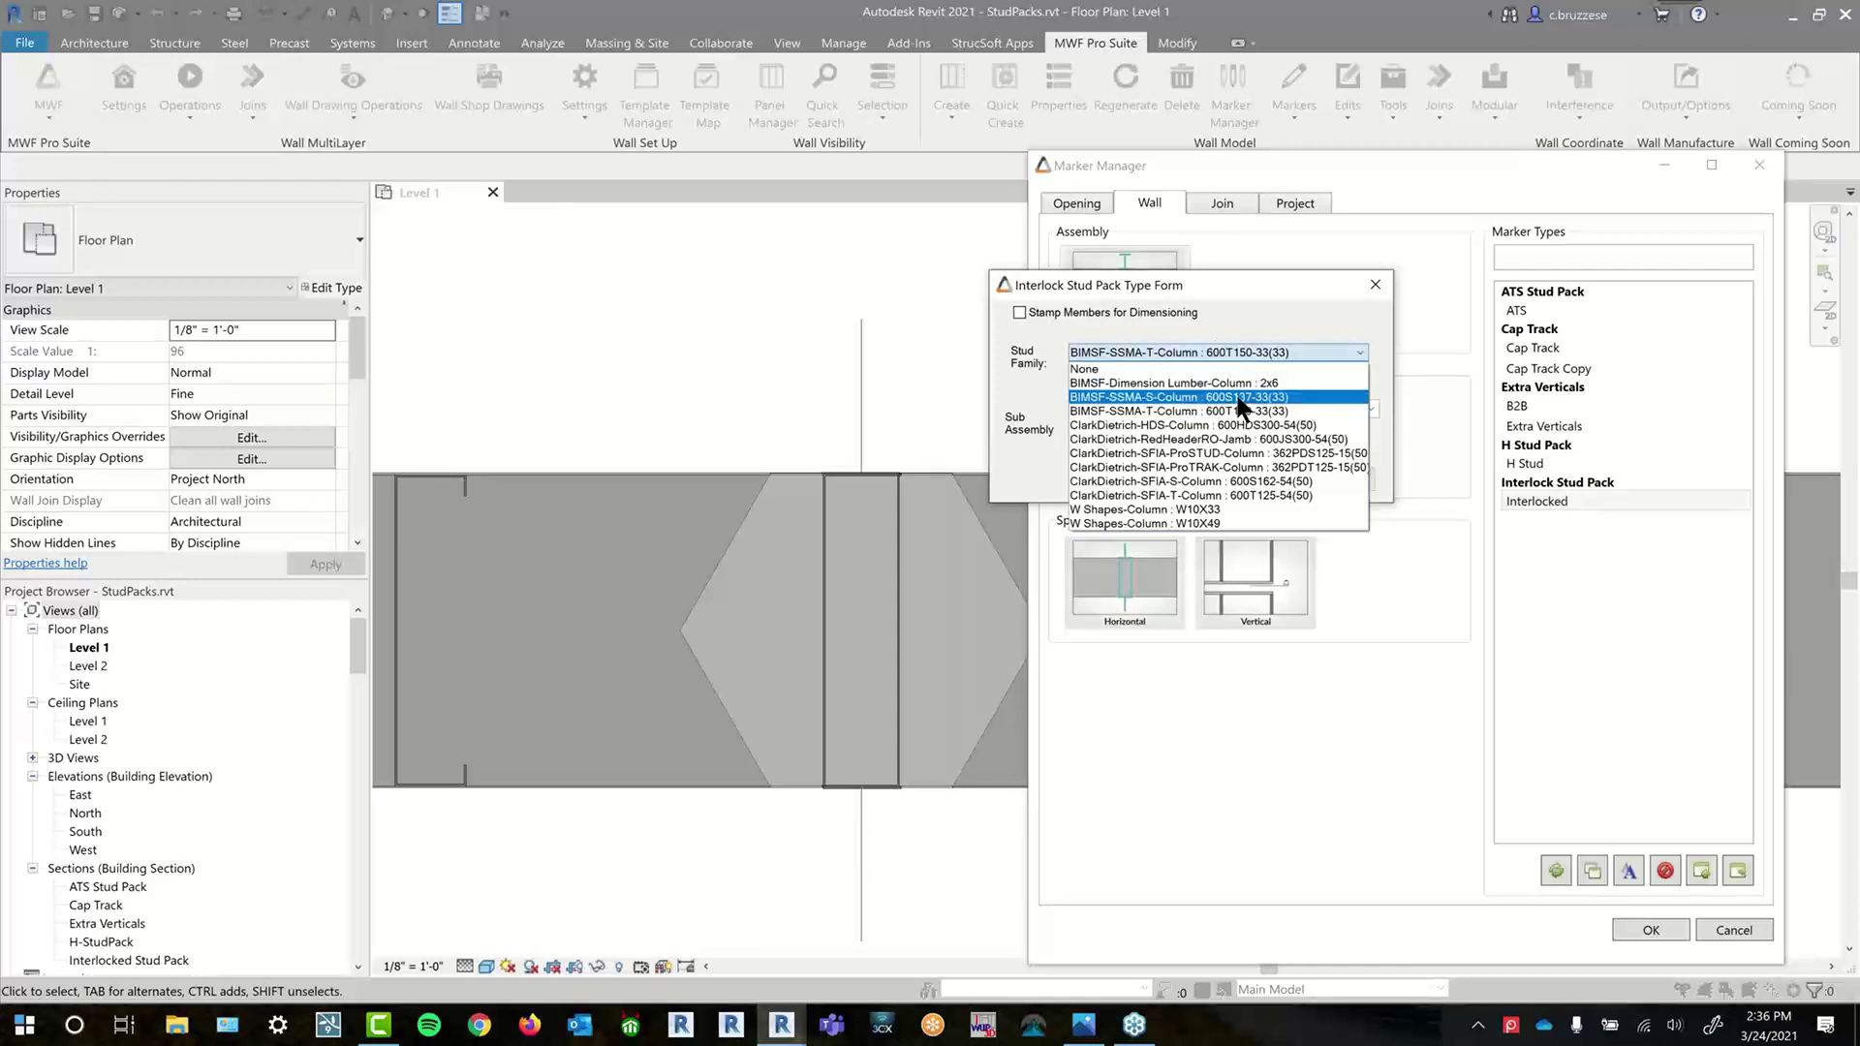
click(1235, 391)
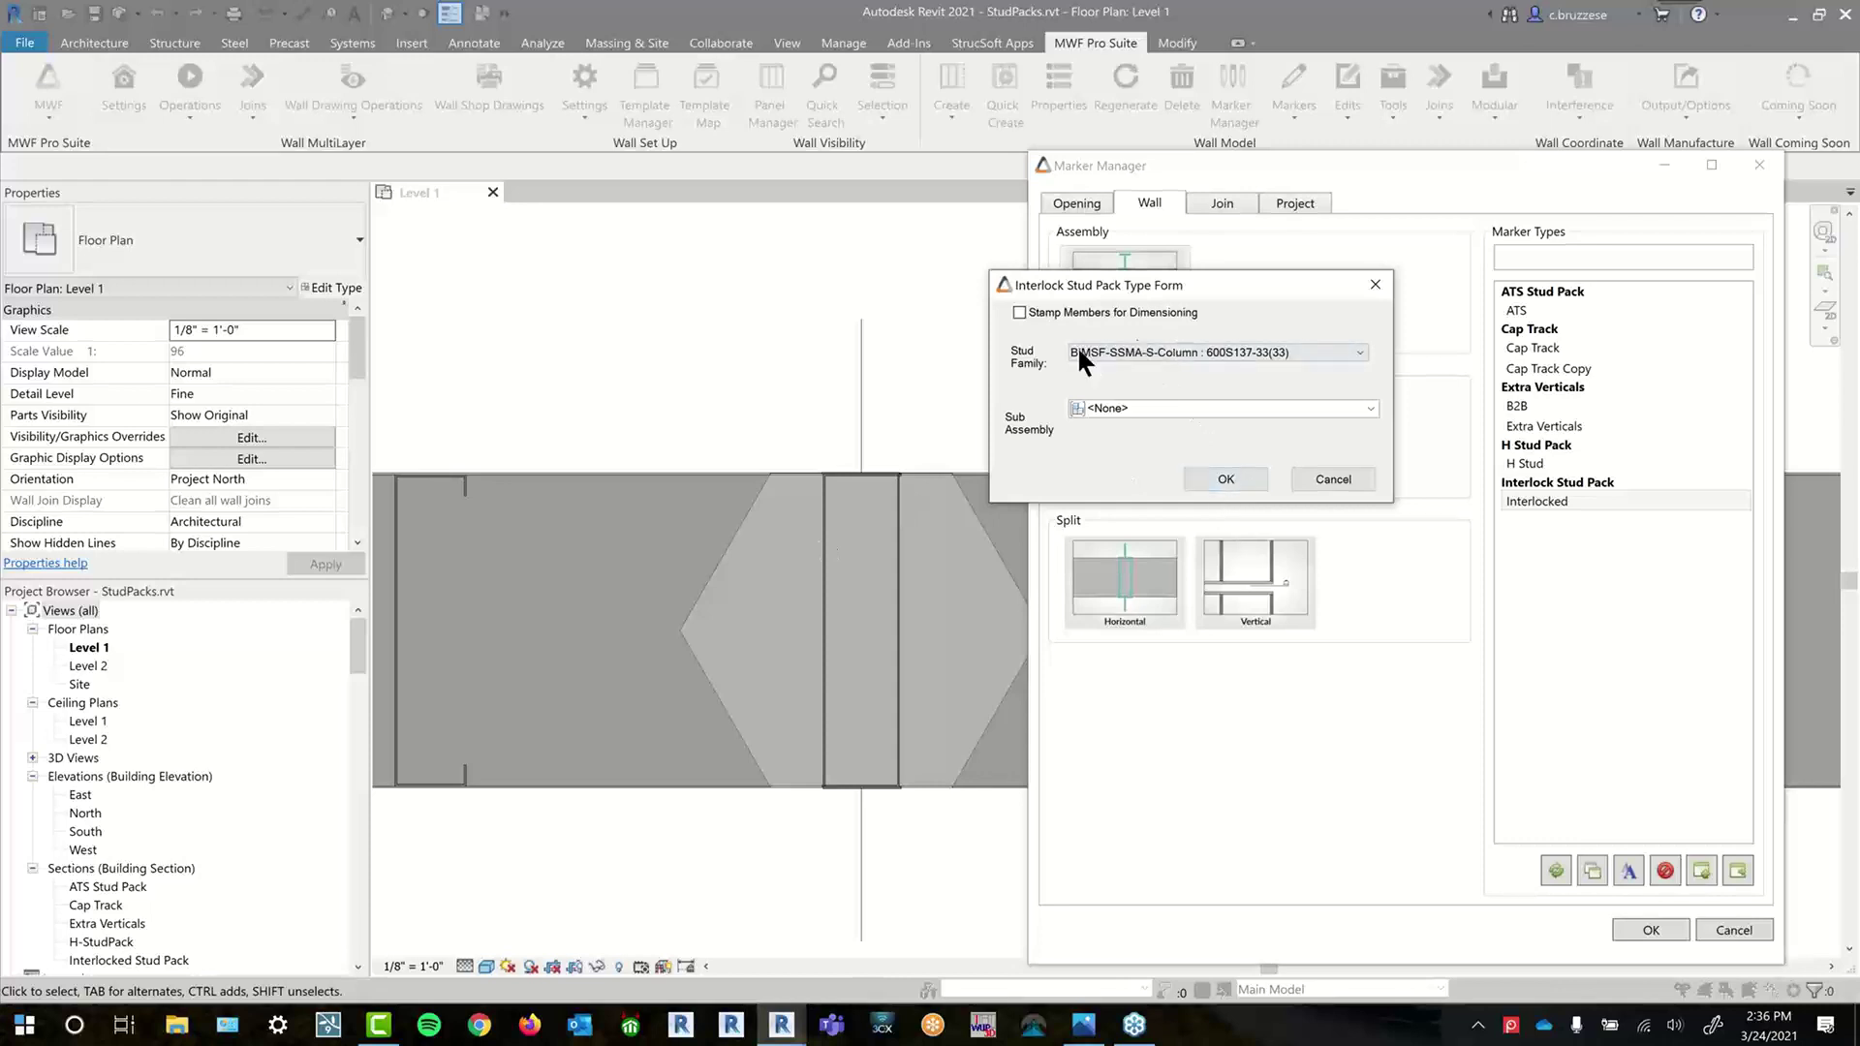
click(1225, 479)
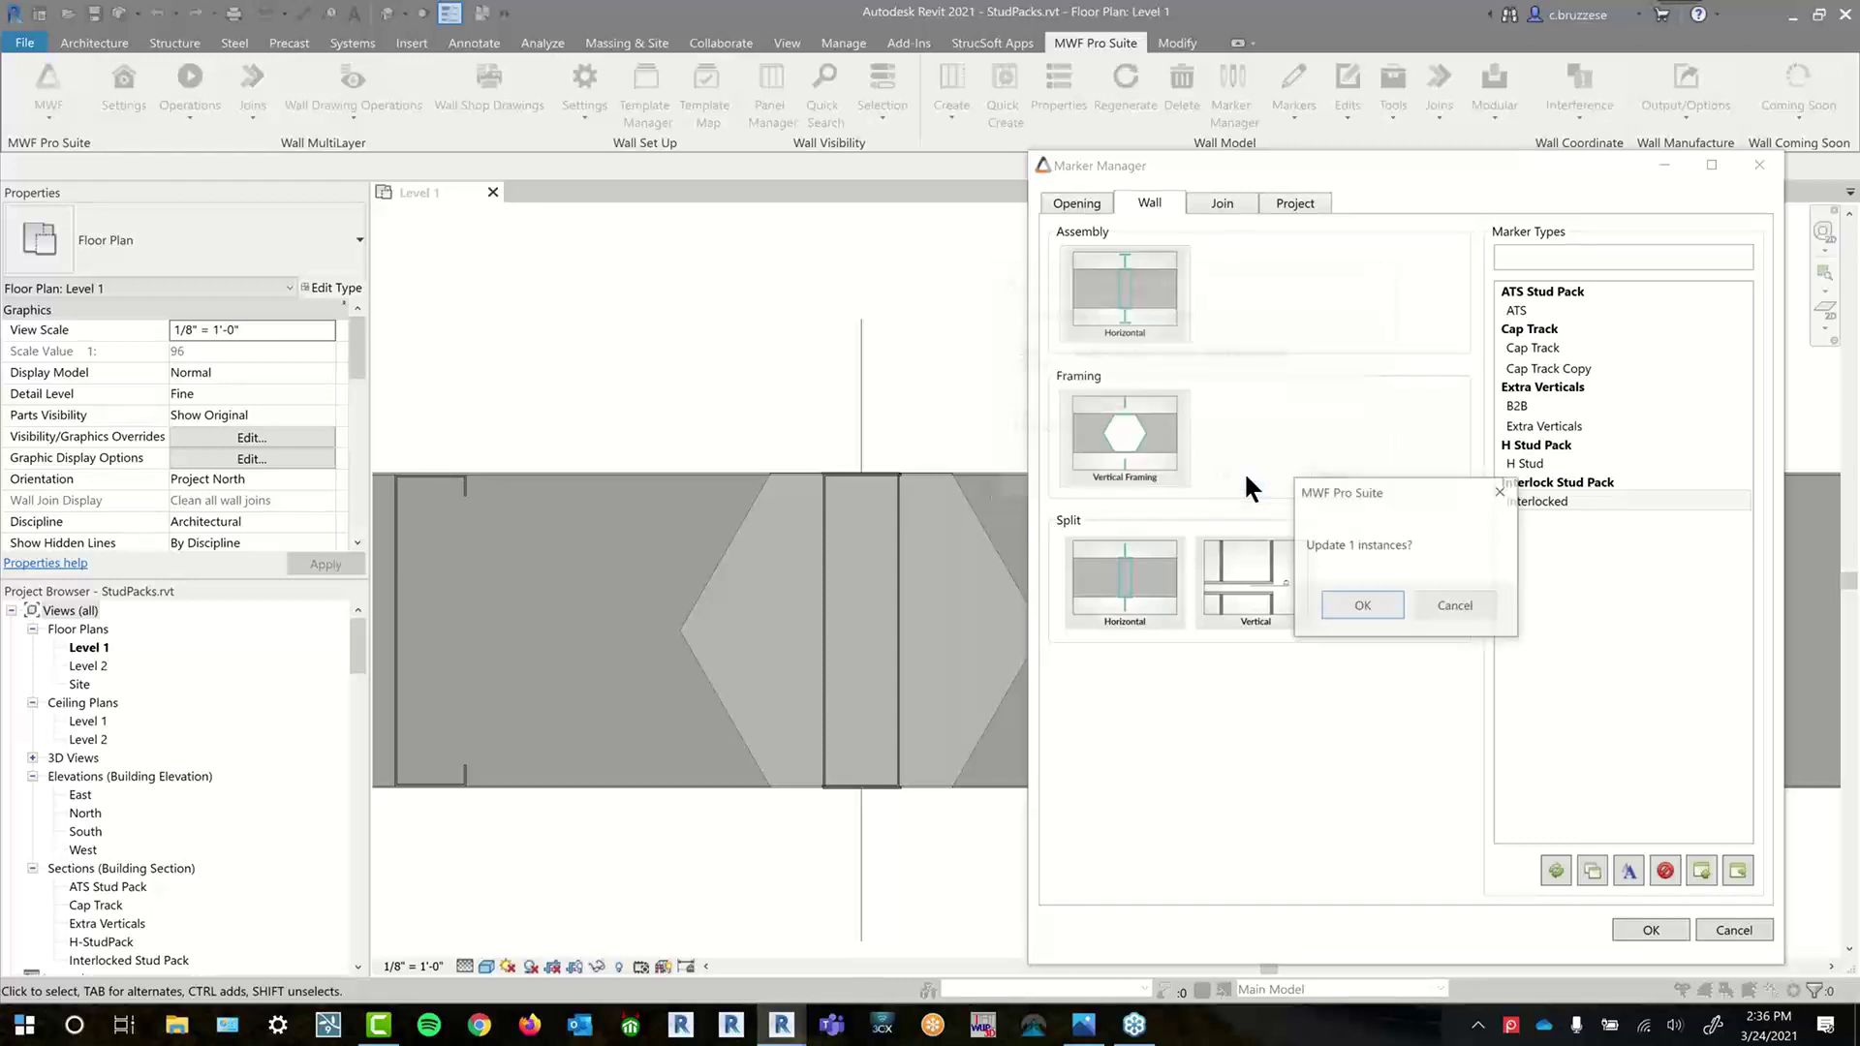
click(1362, 594)
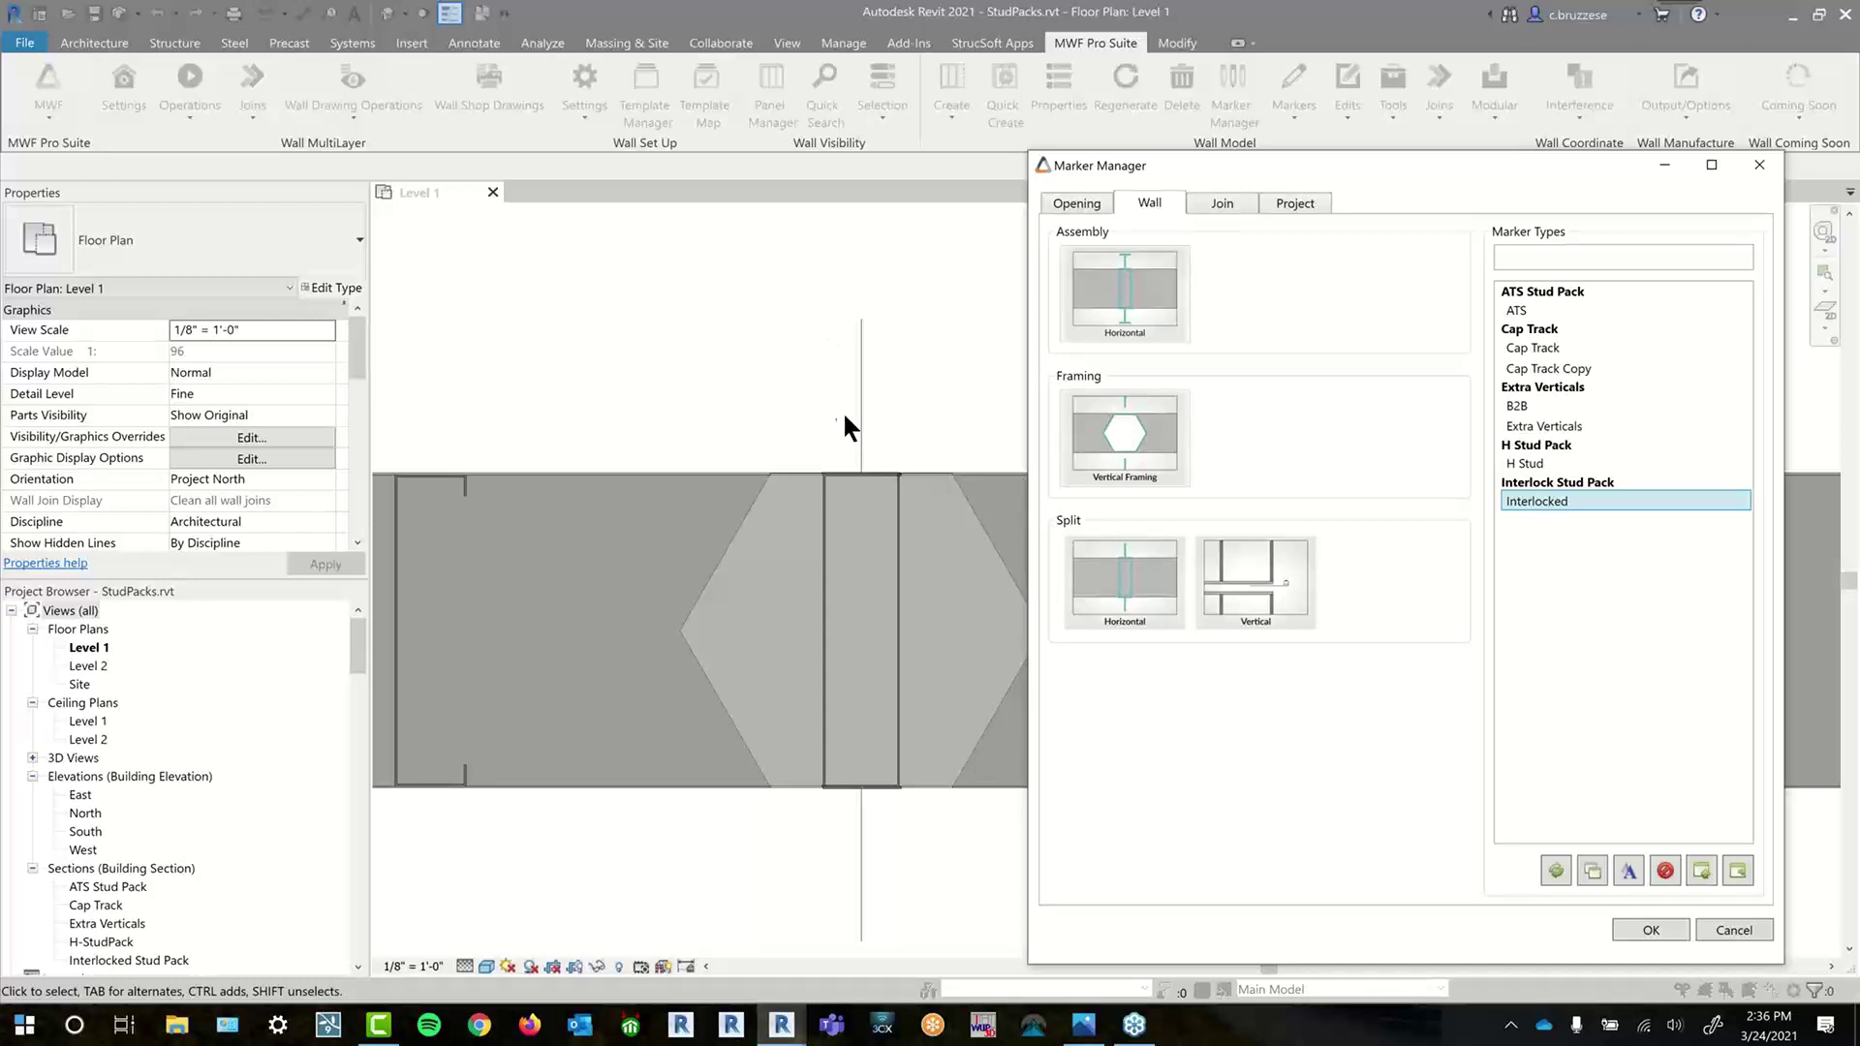
click(1669, 929)
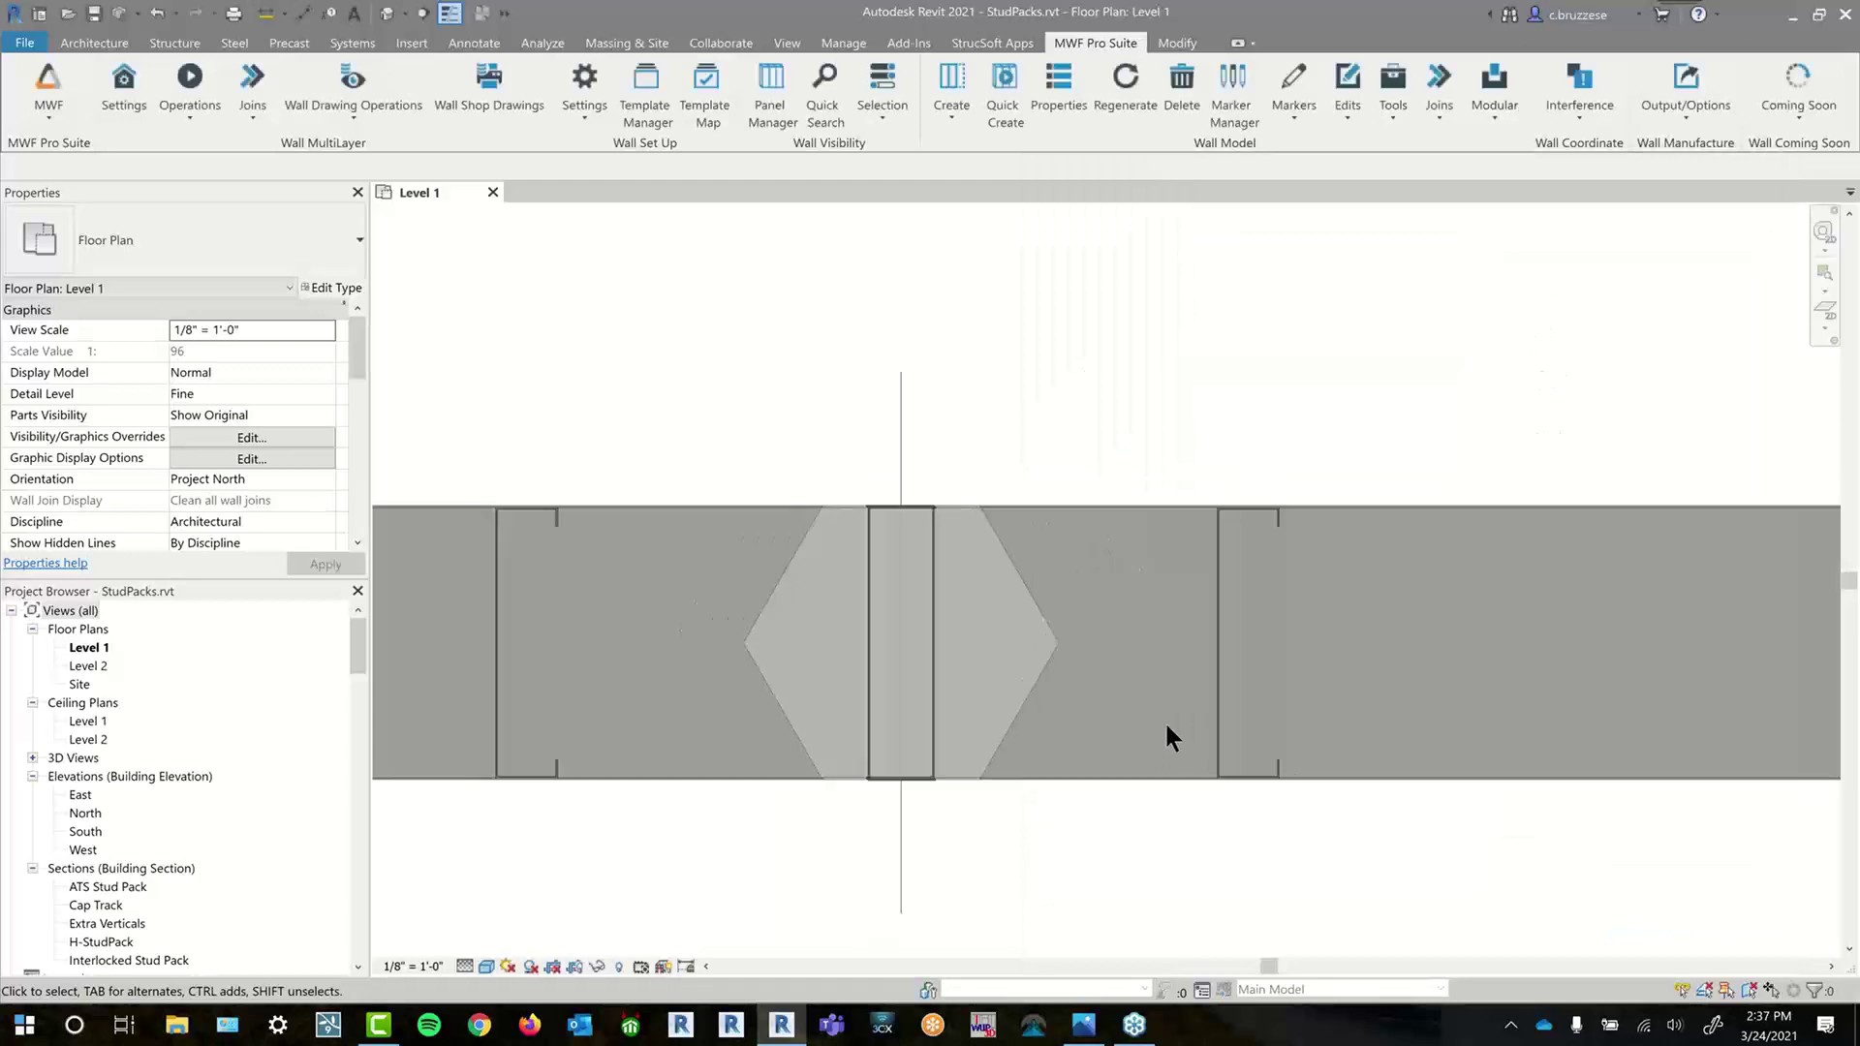
- Zoom out over the panels and list the Wall tab's Vertical Framing marker types in Marker Manager
scroll(1165, 721, down, 6)
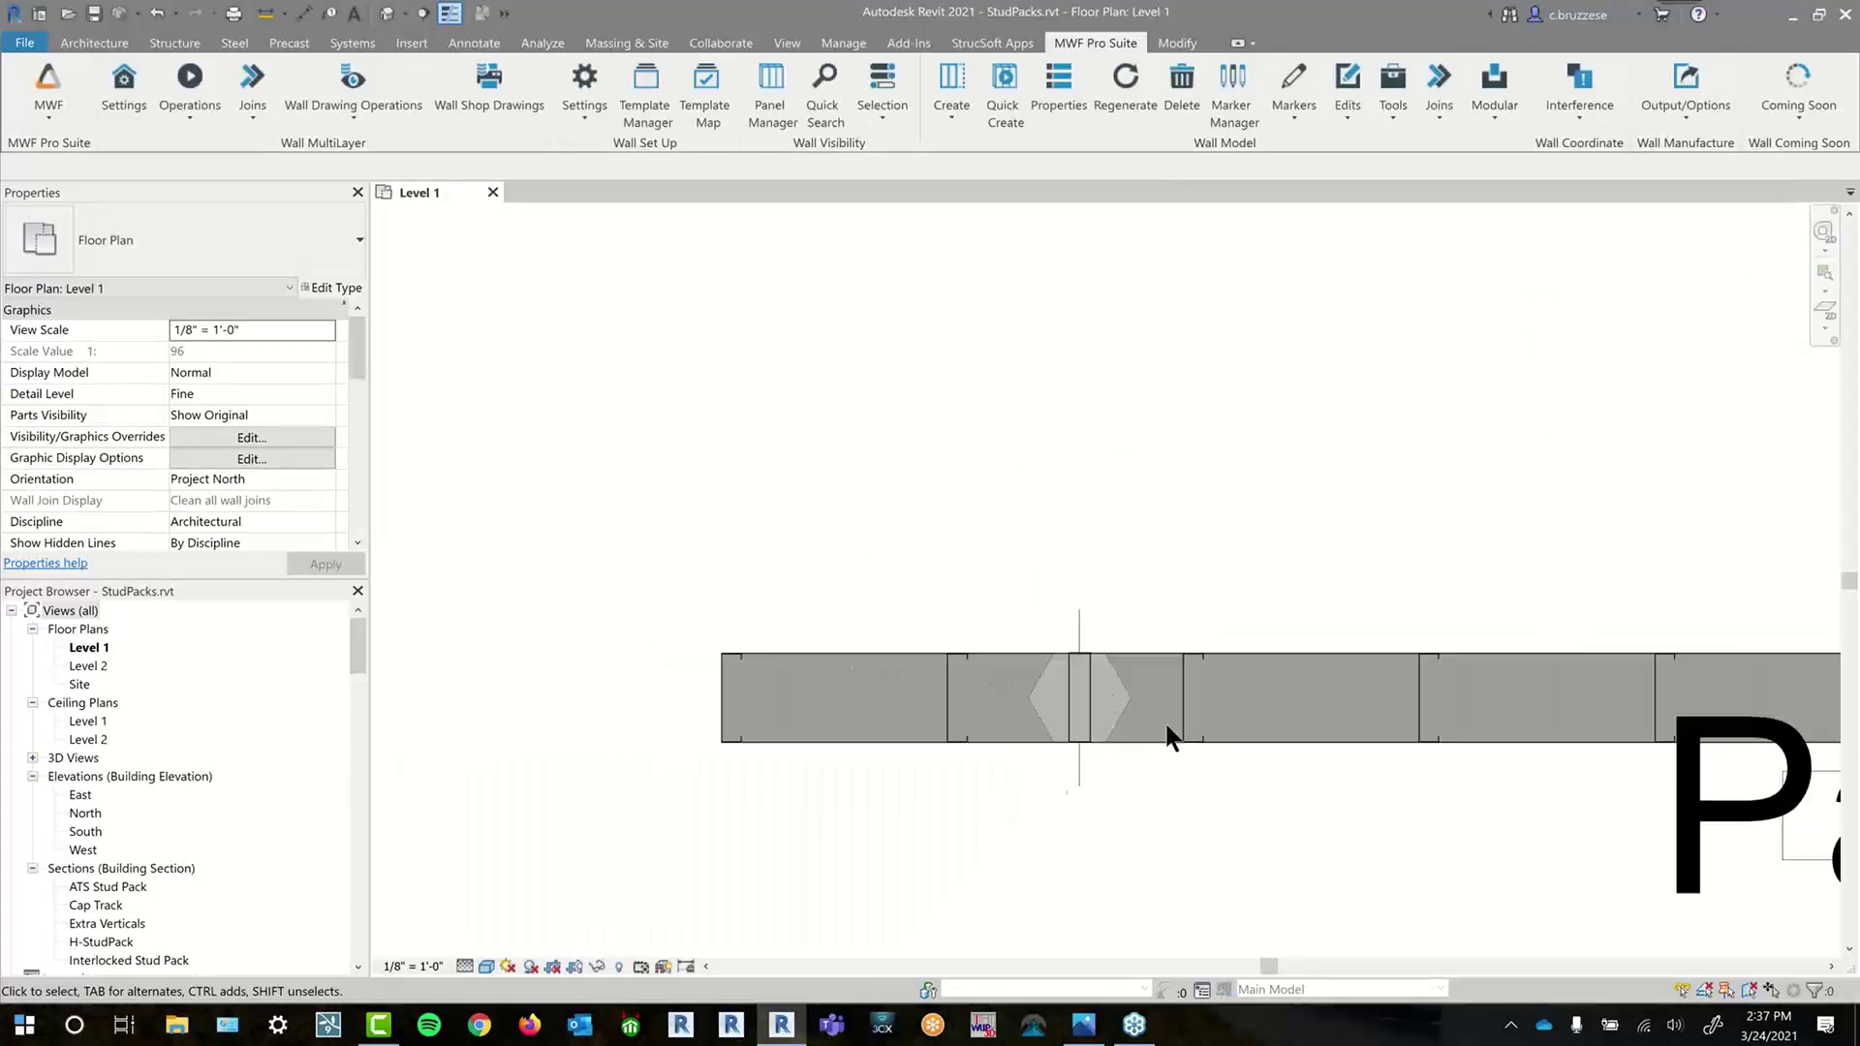
scroll(1165, 721, down, 6)
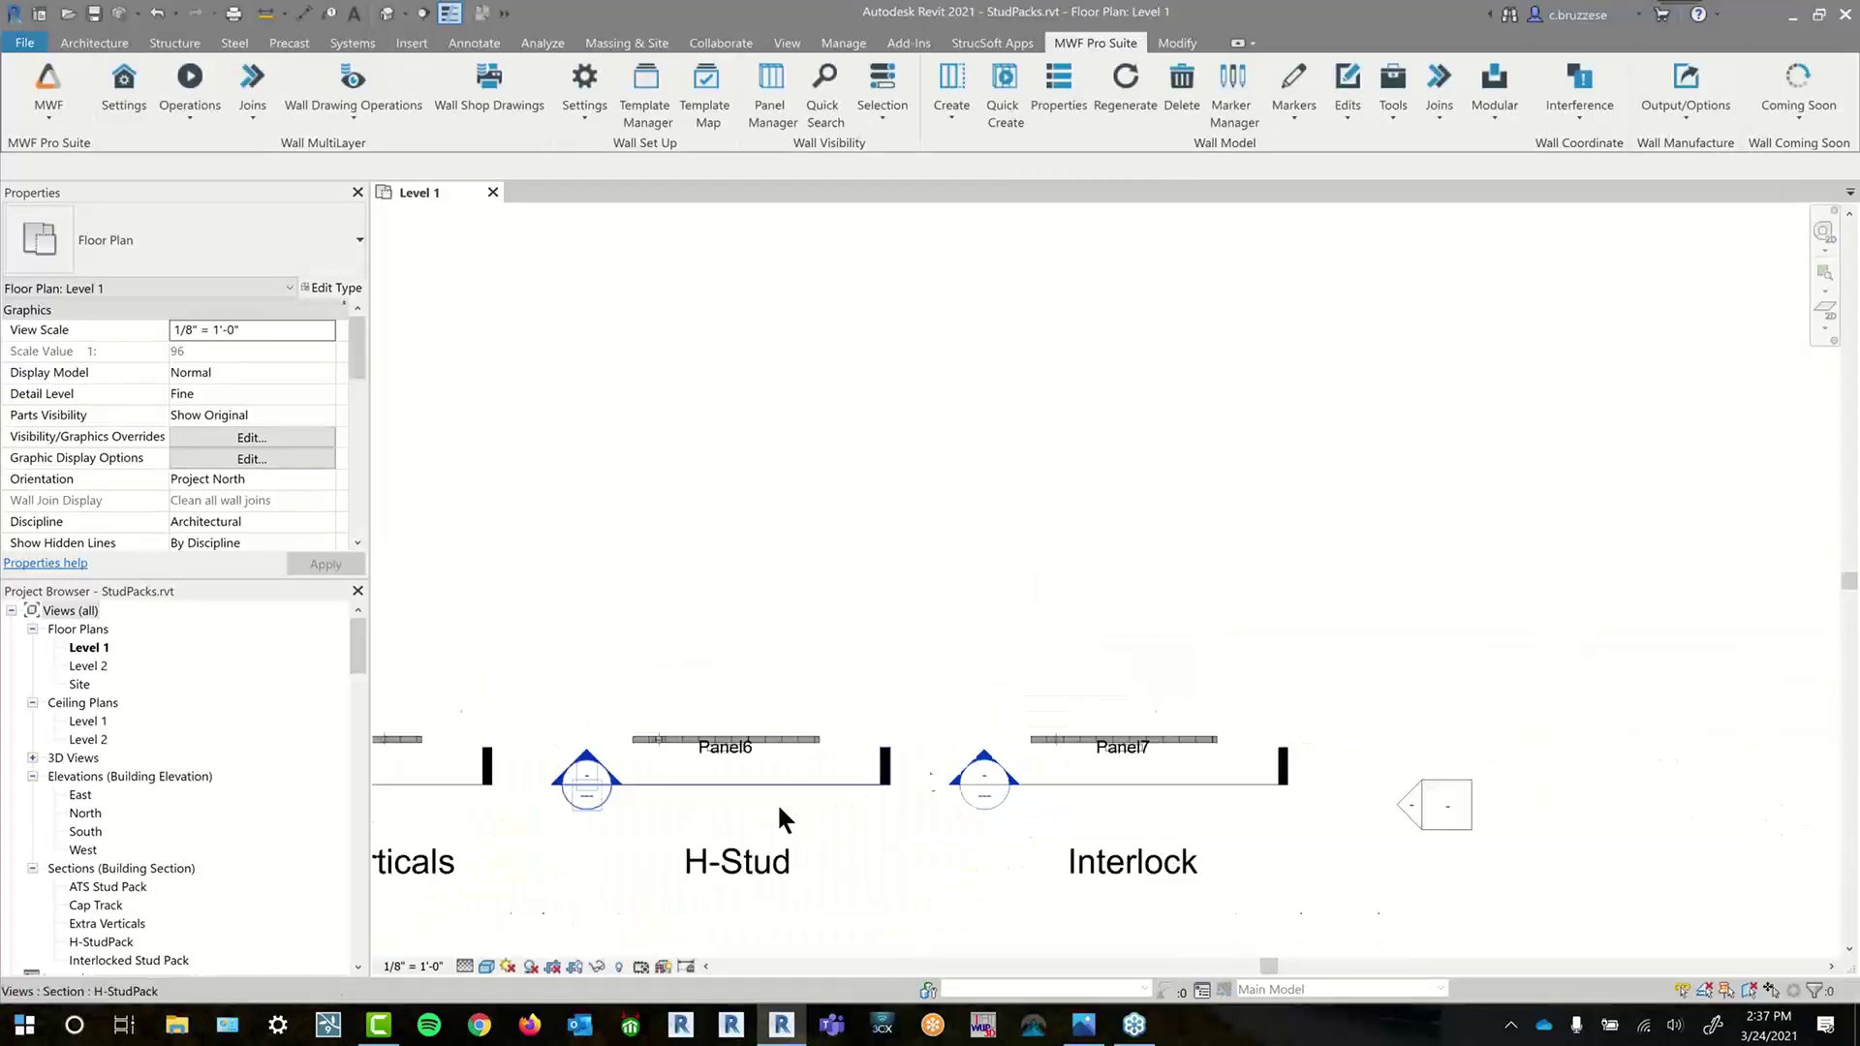
middle_drag(1095, 775, 1159, 746)
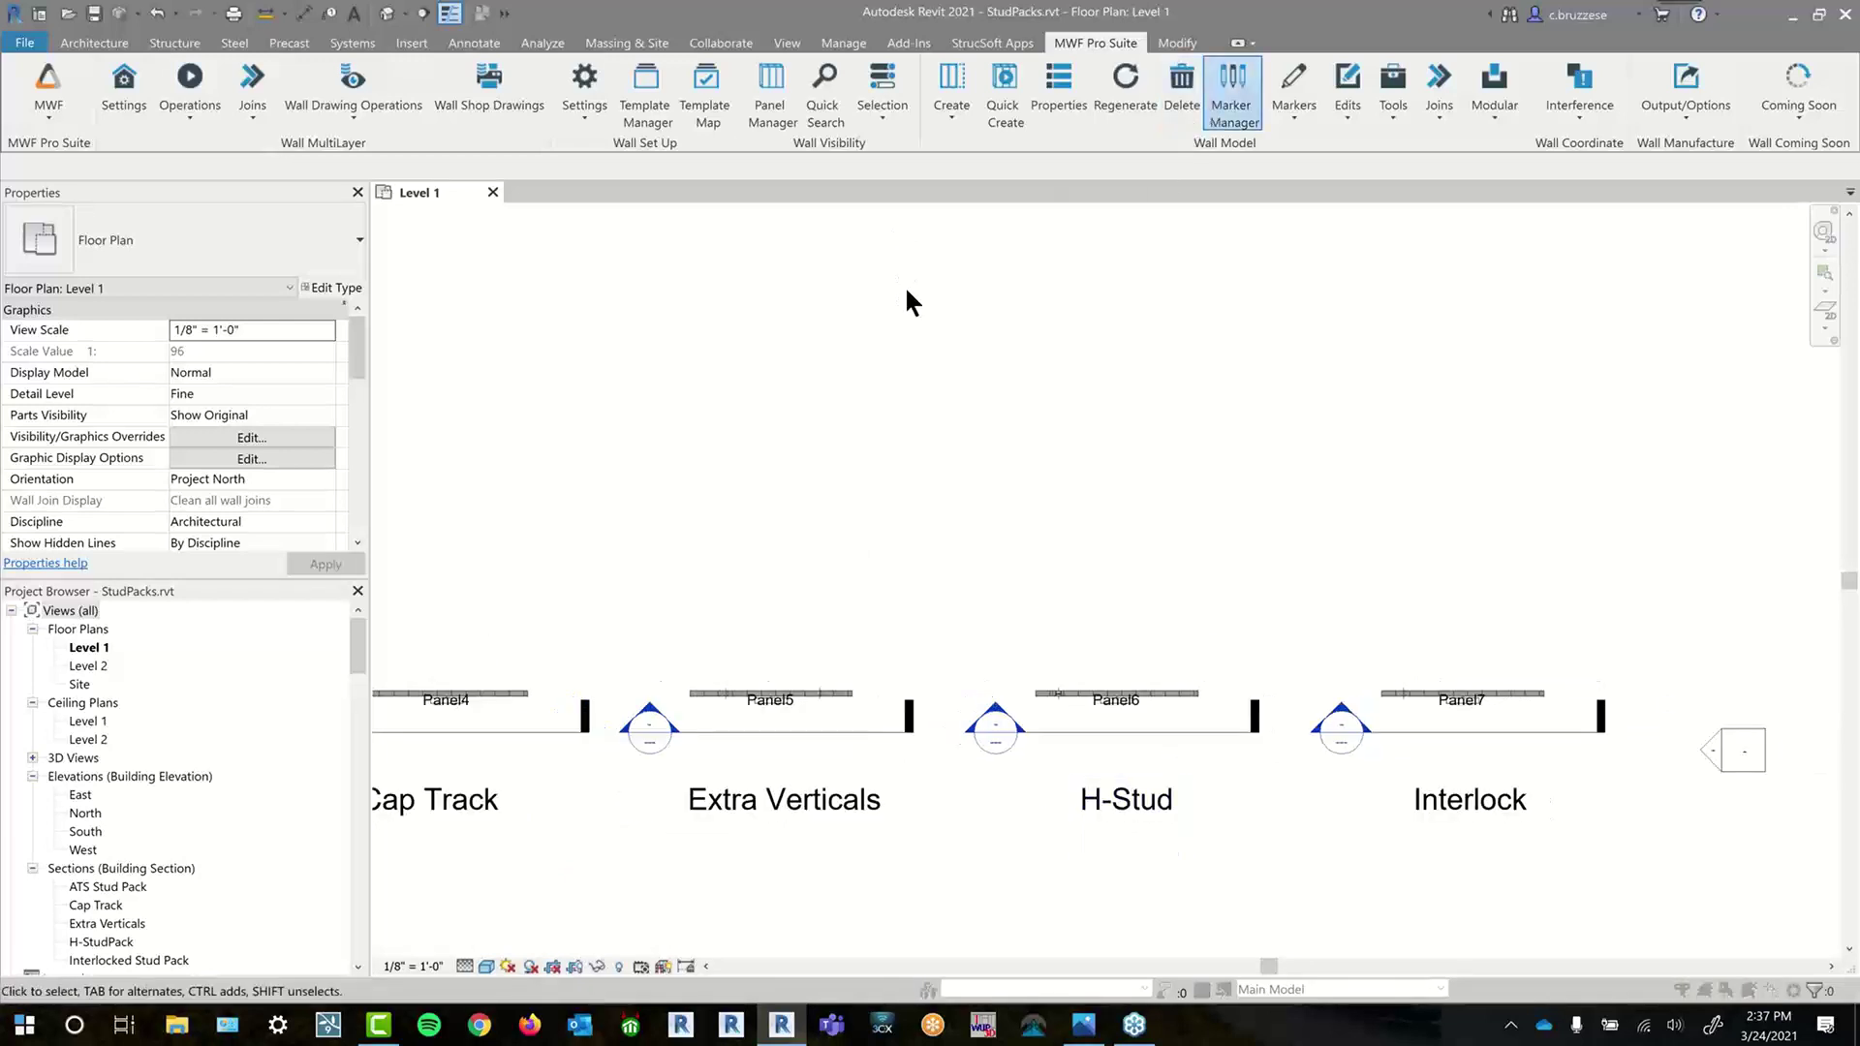
click(678, 145)
click(689, 378)
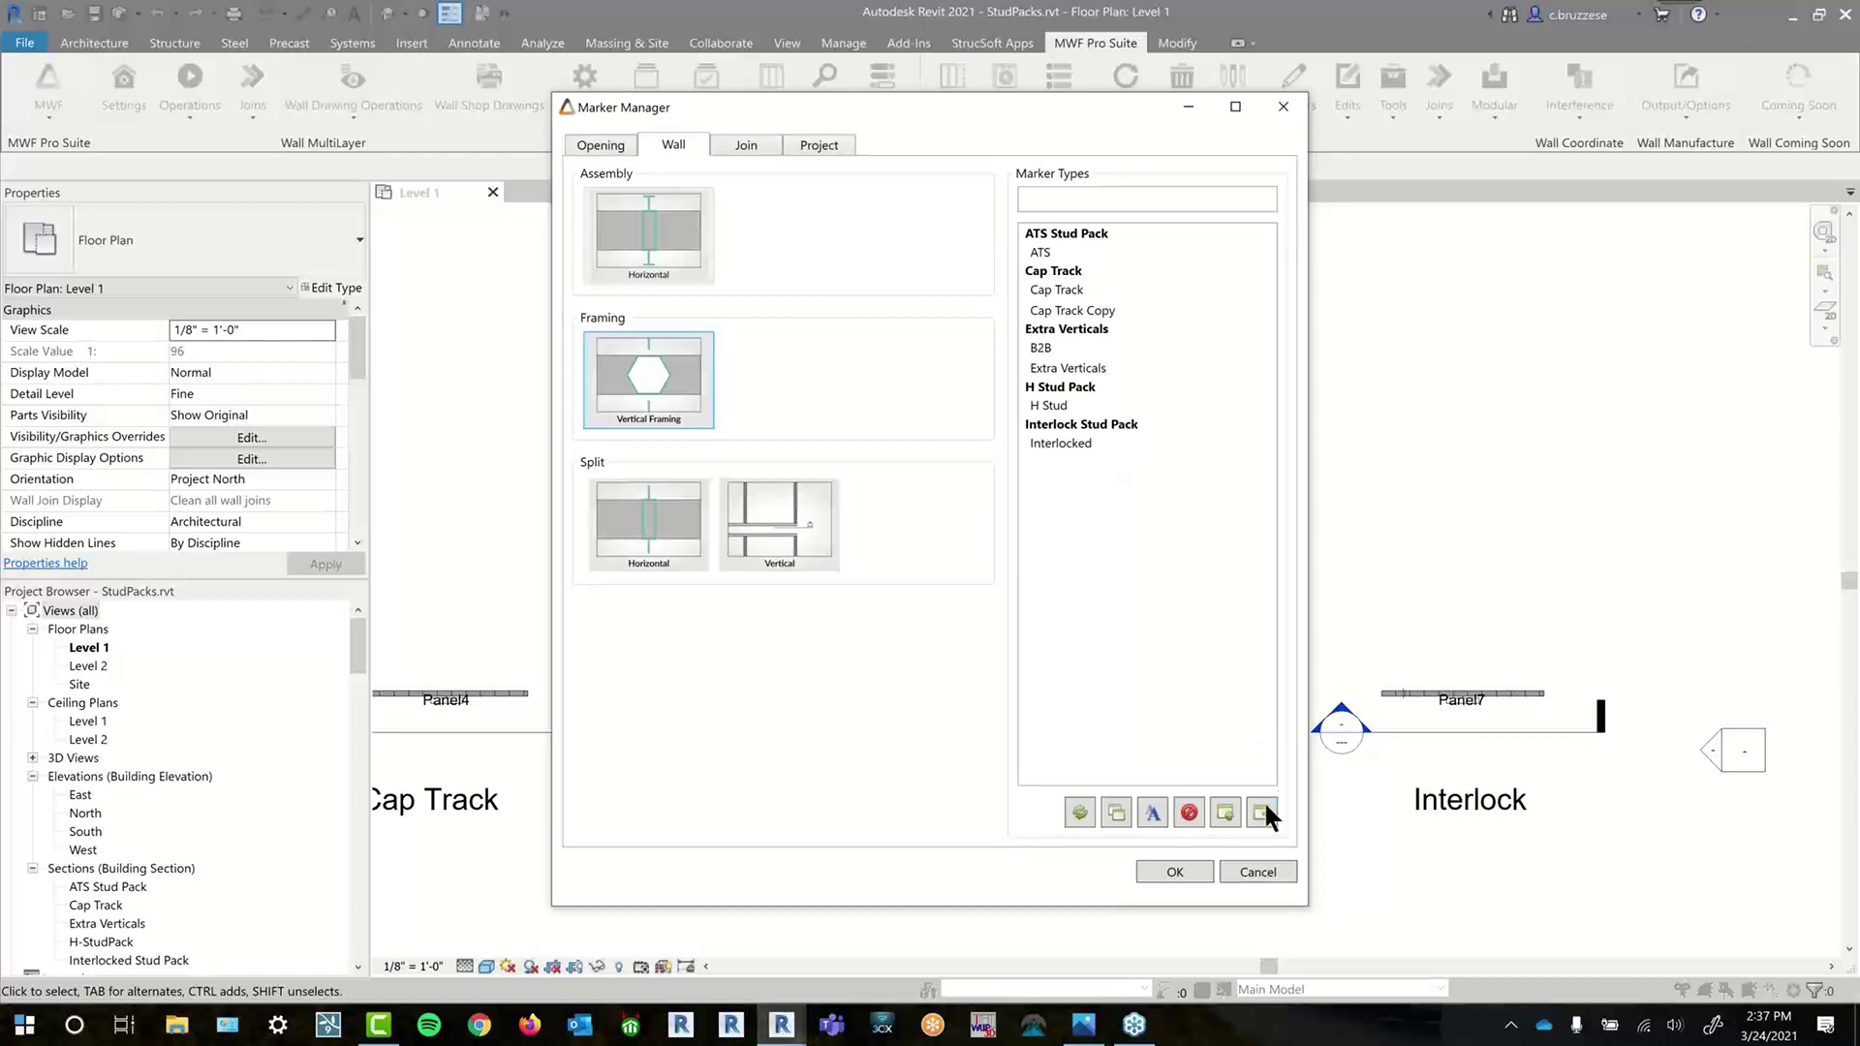
- Dismiss the Marker Manager with OK, back to the Panel4–Panel7 stud pack plan
click(1256, 872)
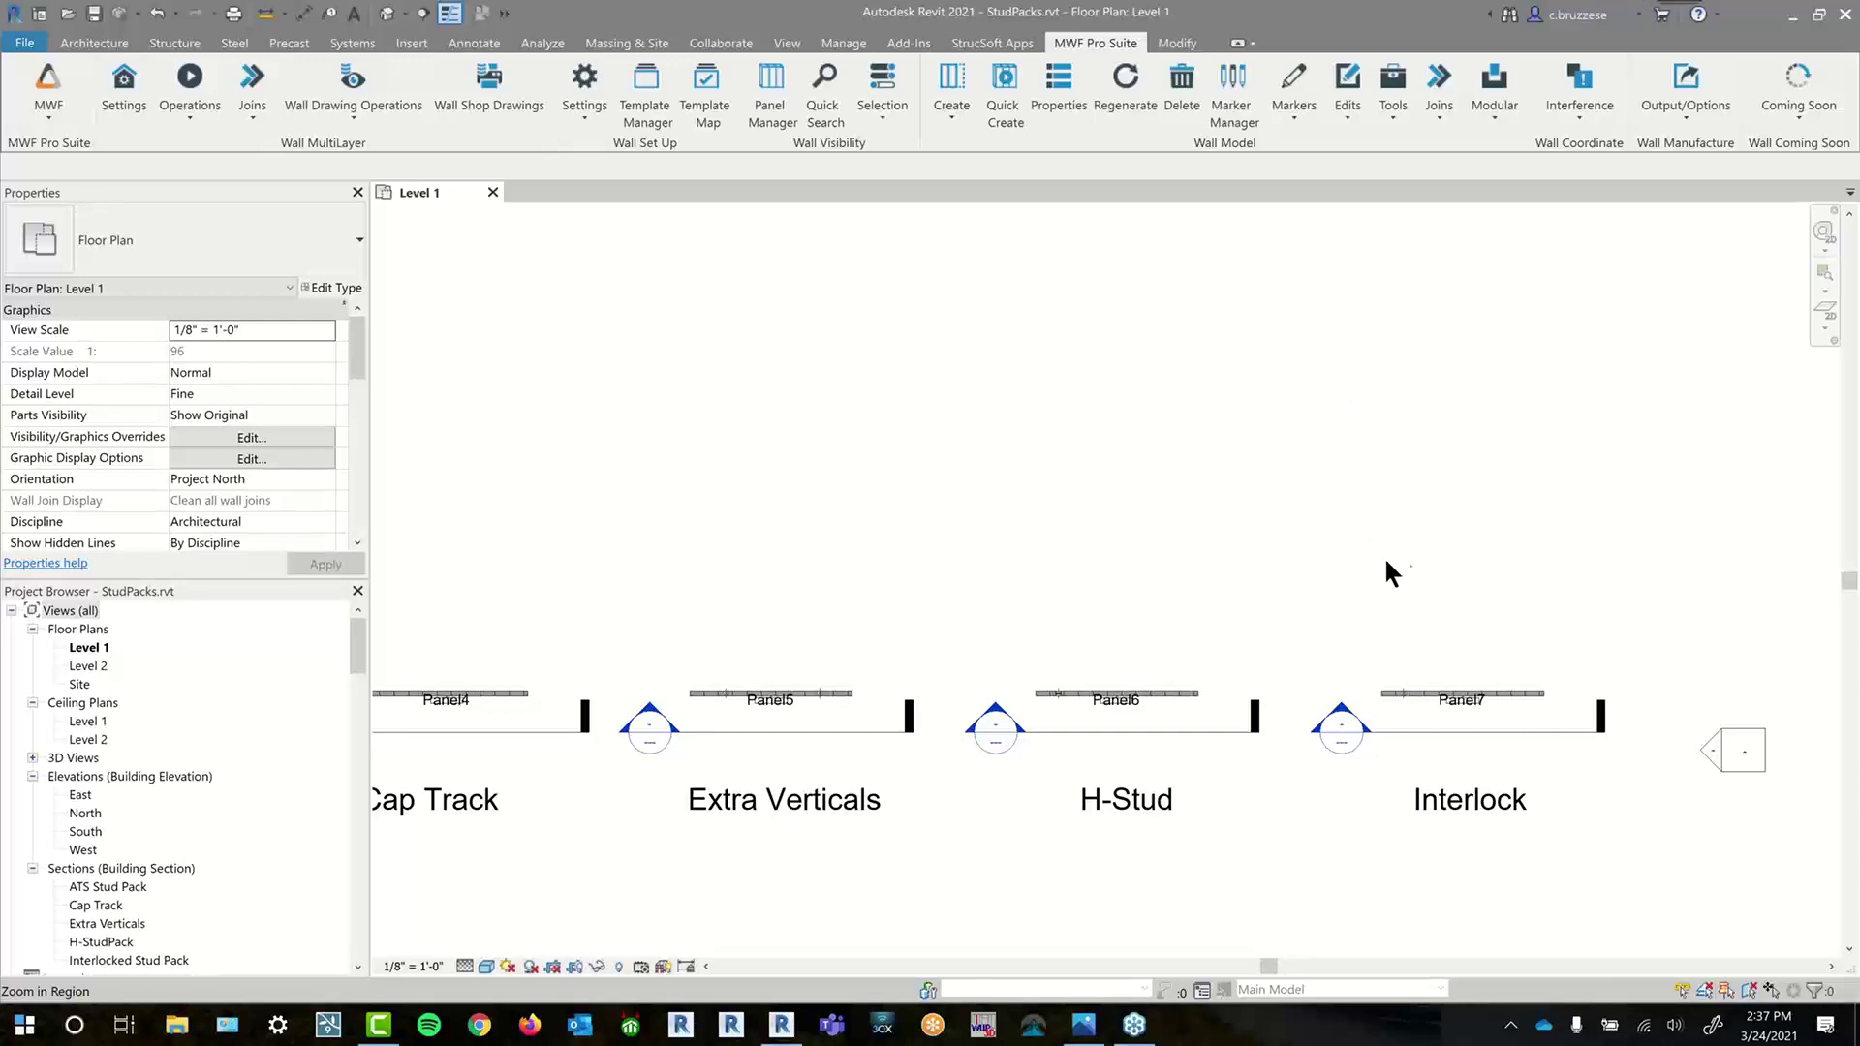
- Zoom the Level 1 plan so the ATS, Cap Track, Extra Verticals, H-Stud and Interlock panels all show
scroll(1424, 567, up, 1)
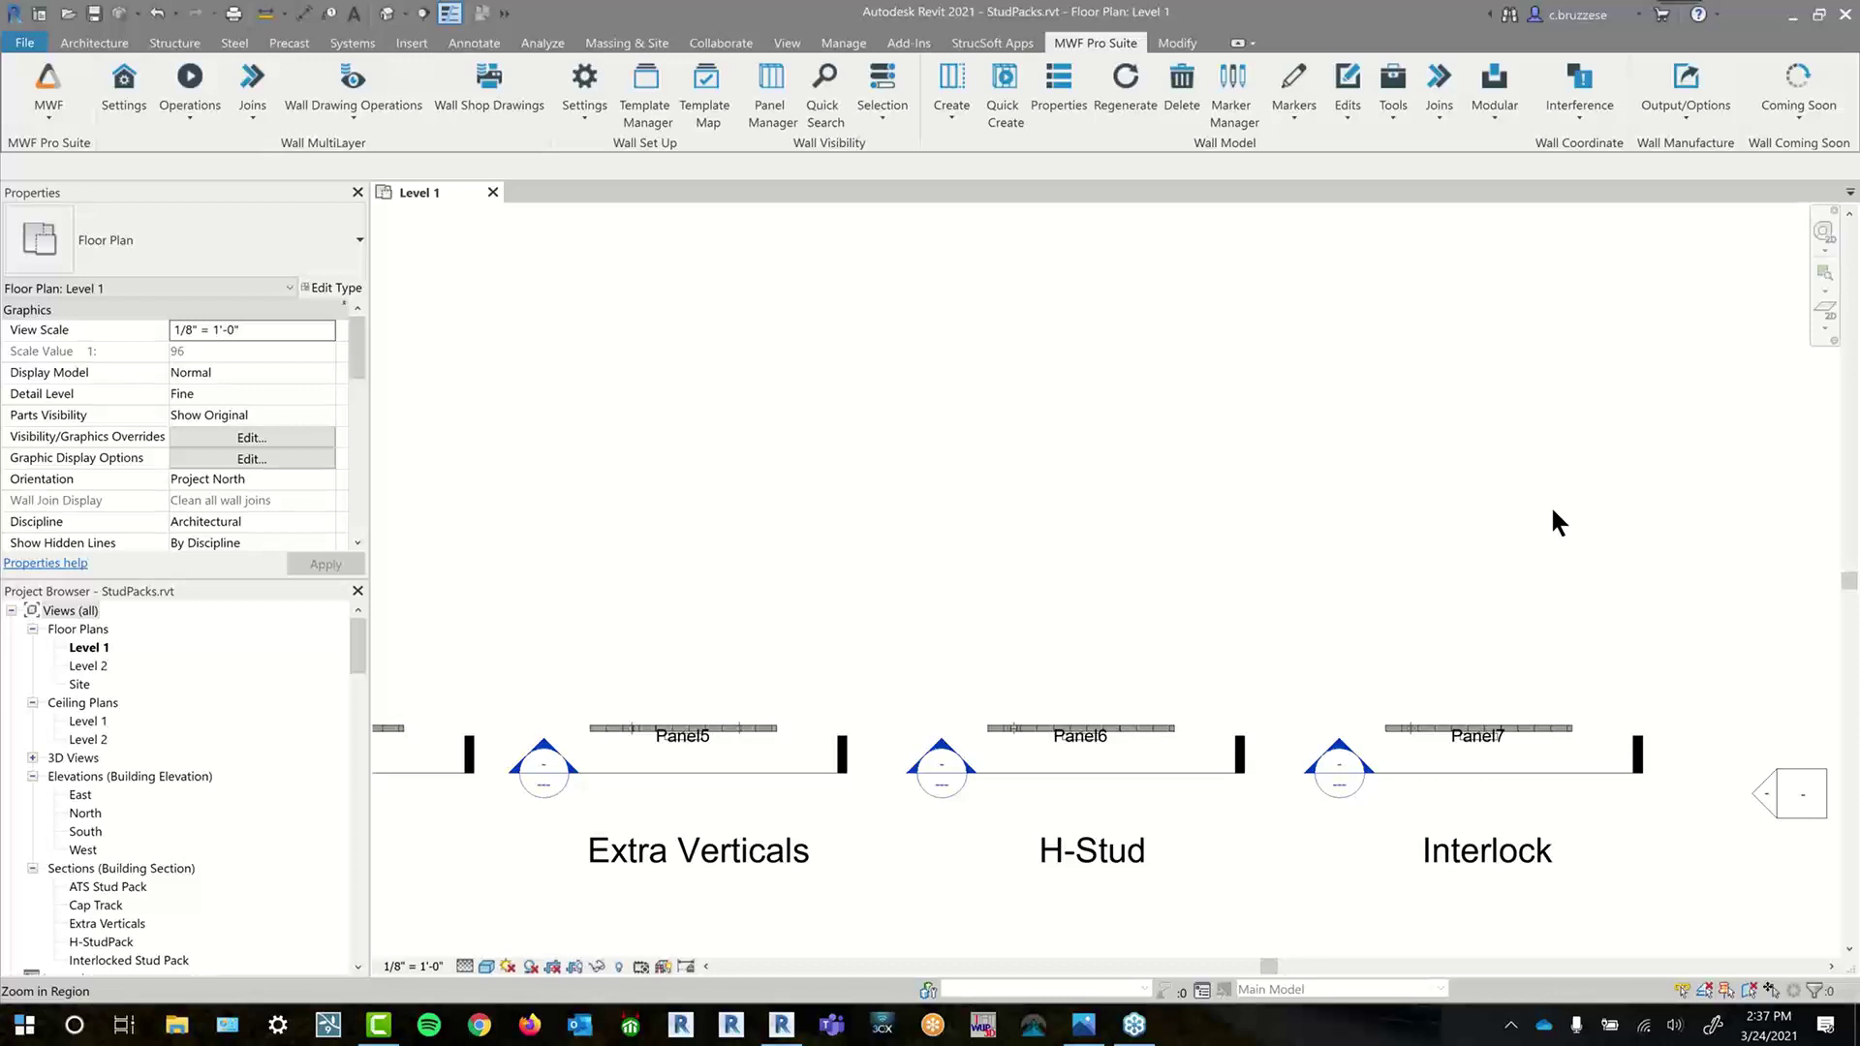
scroll(1458, 387, down, 2)
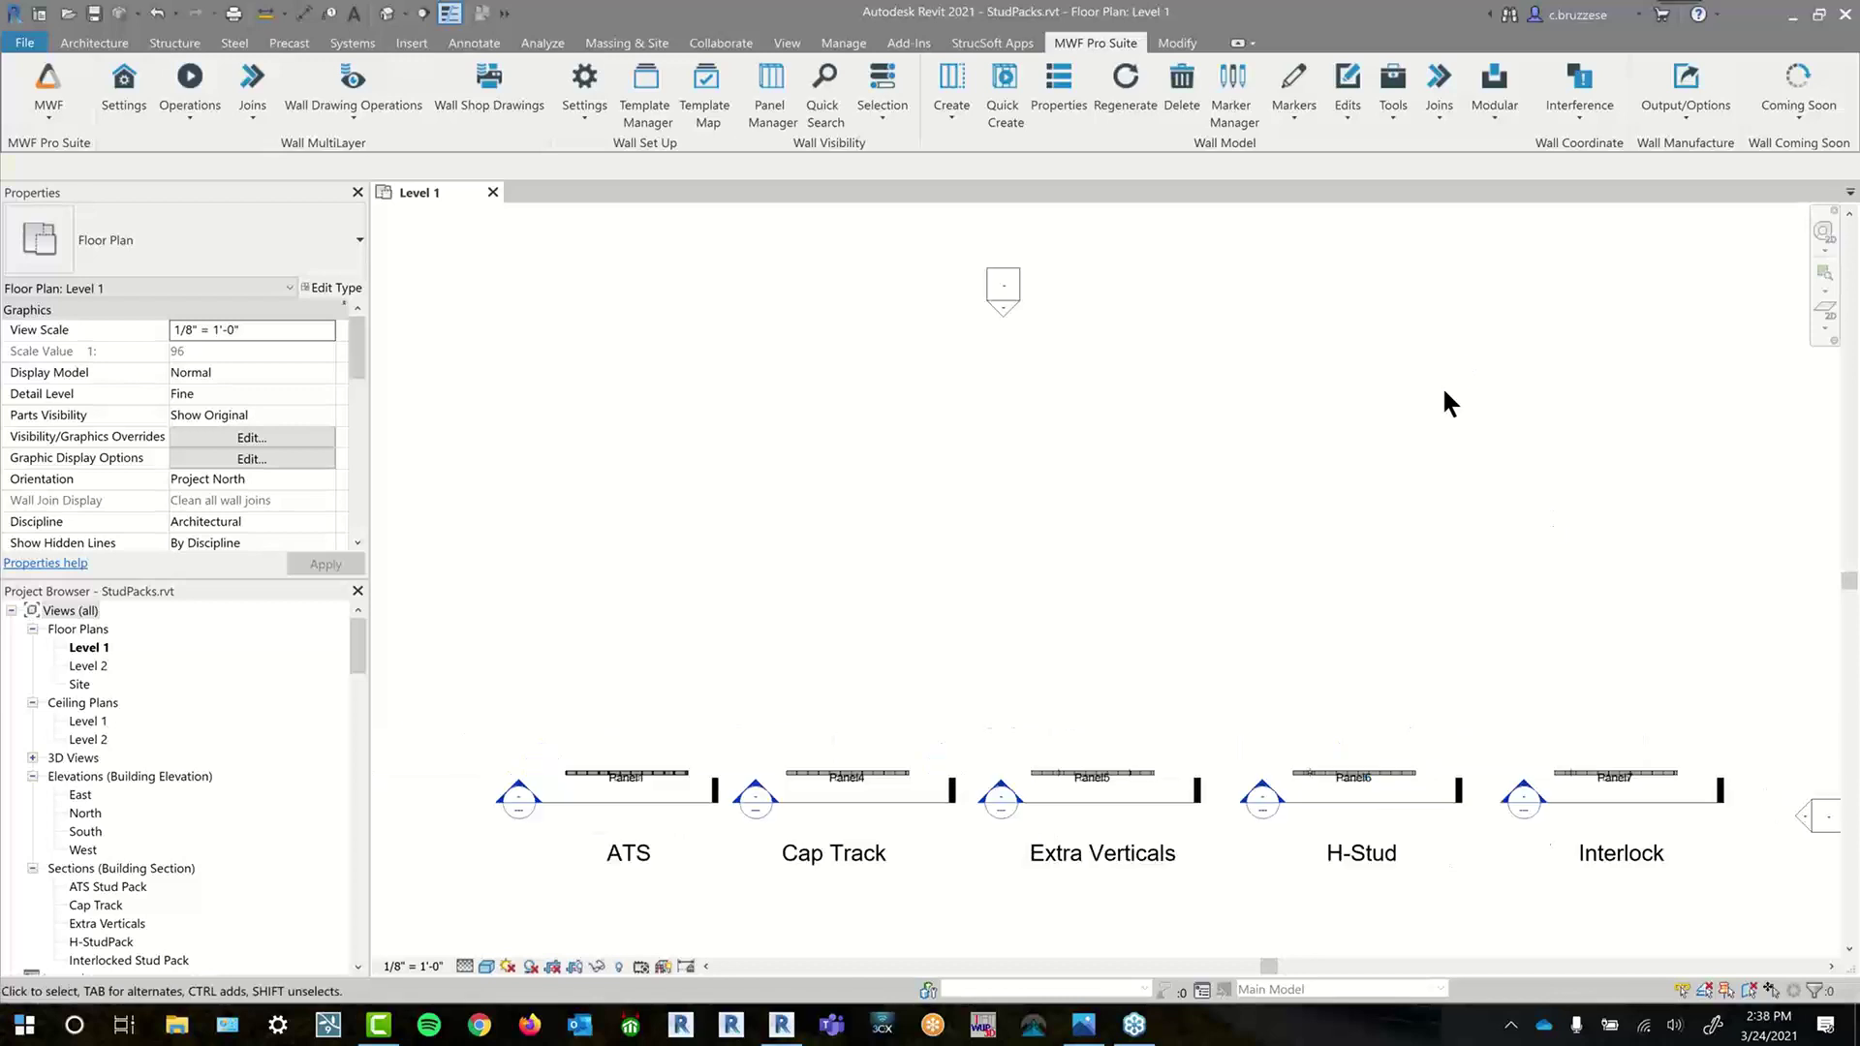